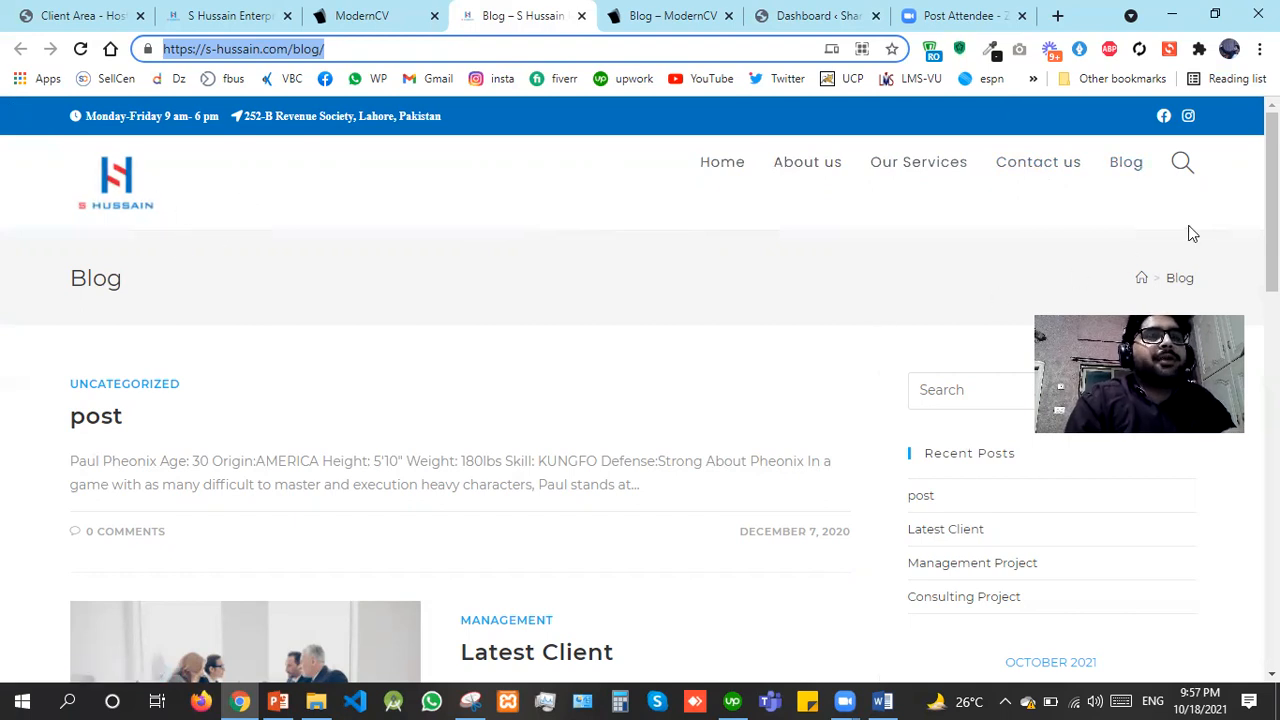
# Look through the post previews on the S Hussain blog page, including the Latest Client excerpt, down to Consulting Project
pyautogui.moveTo(1272, 205); pyautogui.dragTo(1272, 225)
pyautogui.scroll(-2, 637, 306)
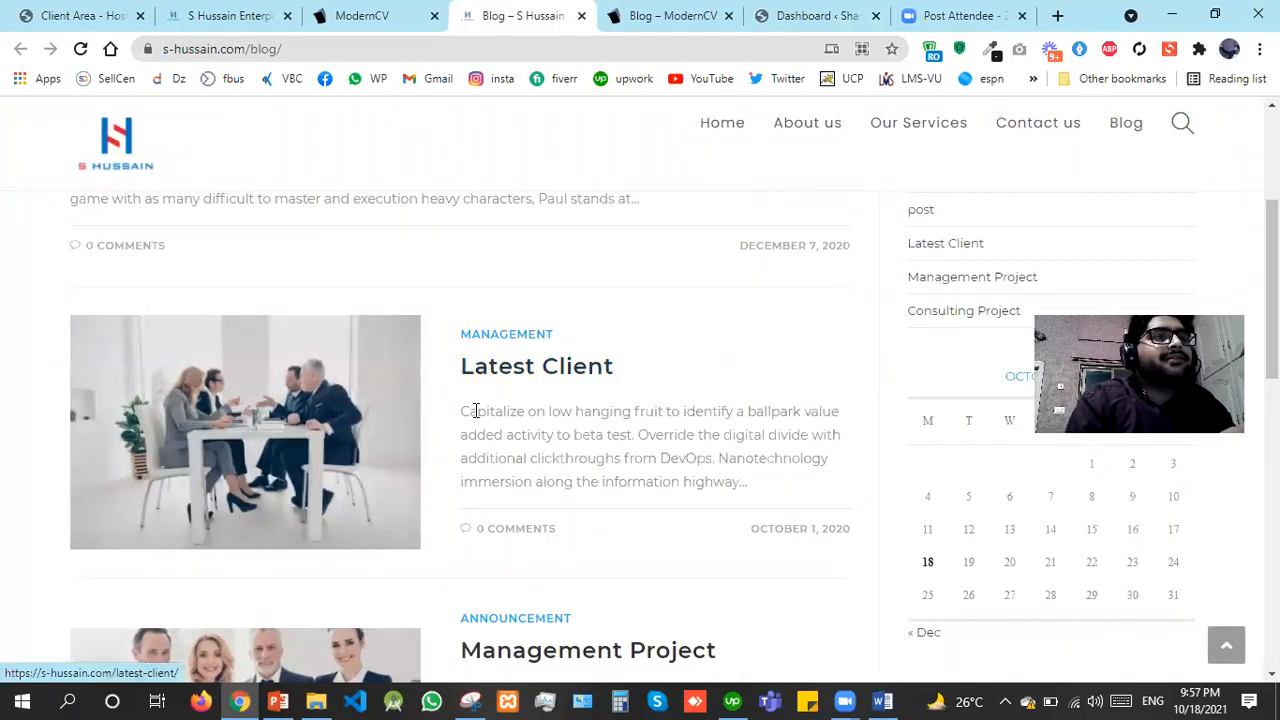
pyautogui.moveTo(458, 414); pyautogui.dragTo(743, 481)
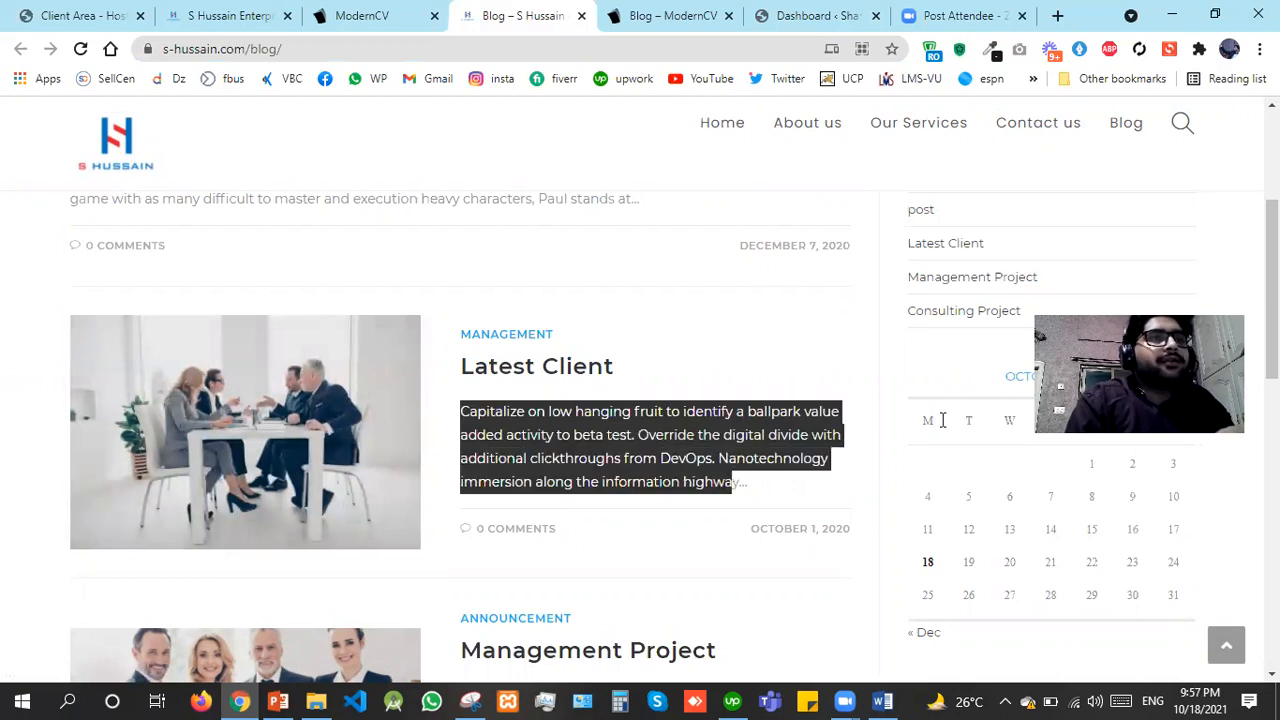
pyautogui.scroll(-3, 942, 420)
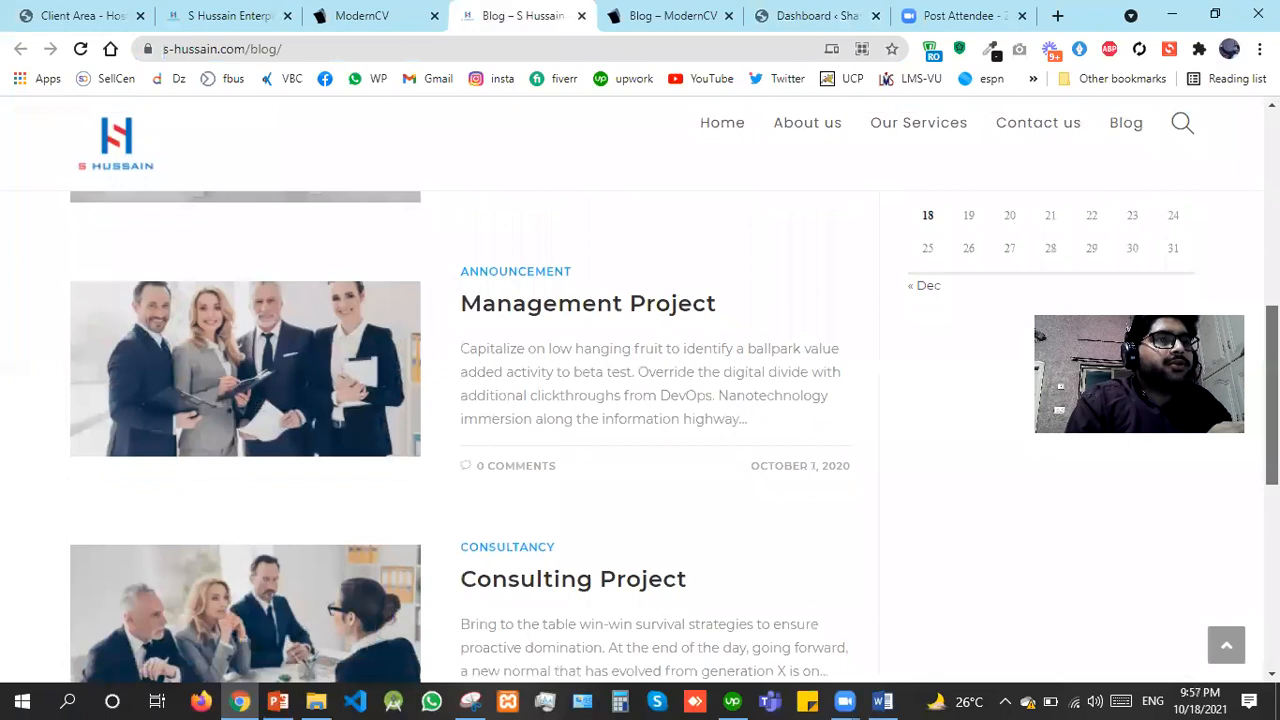
pyautogui.scroll(-2, 640, 420)
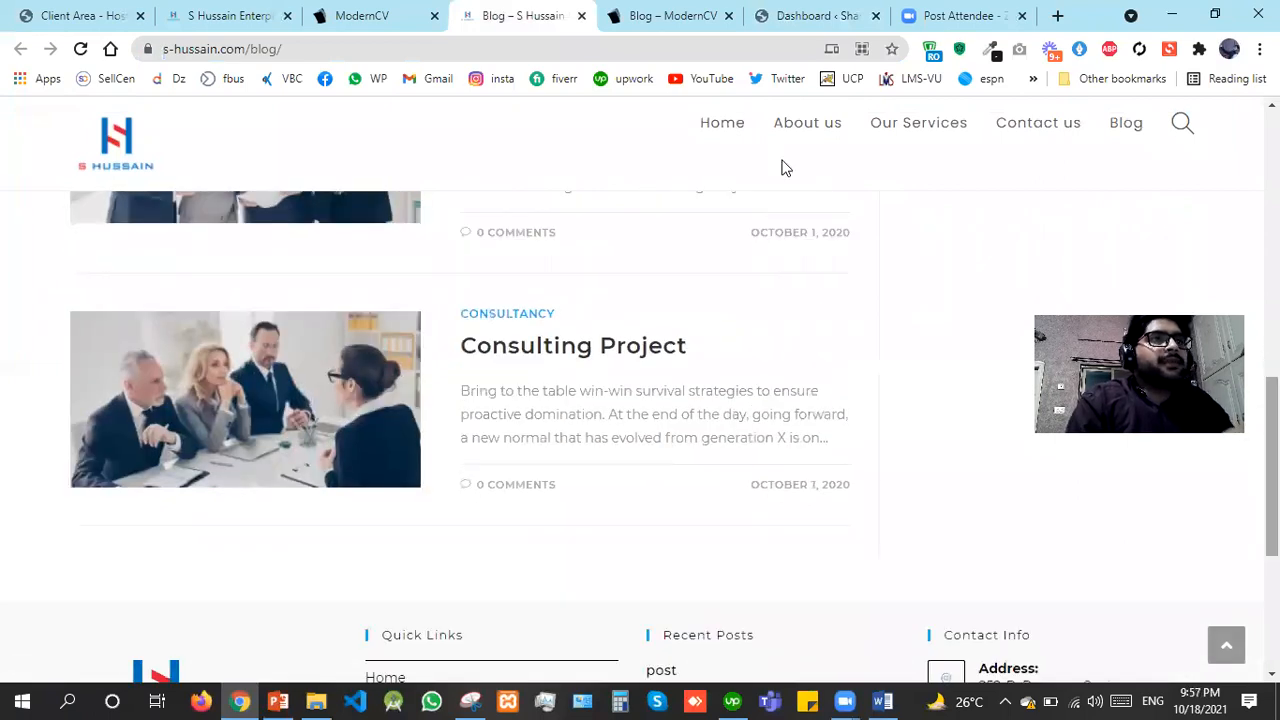
# Switch to the ModernCV blog page and look through its list of posts and the recent posts sidebar
pyautogui.click(652, 12)
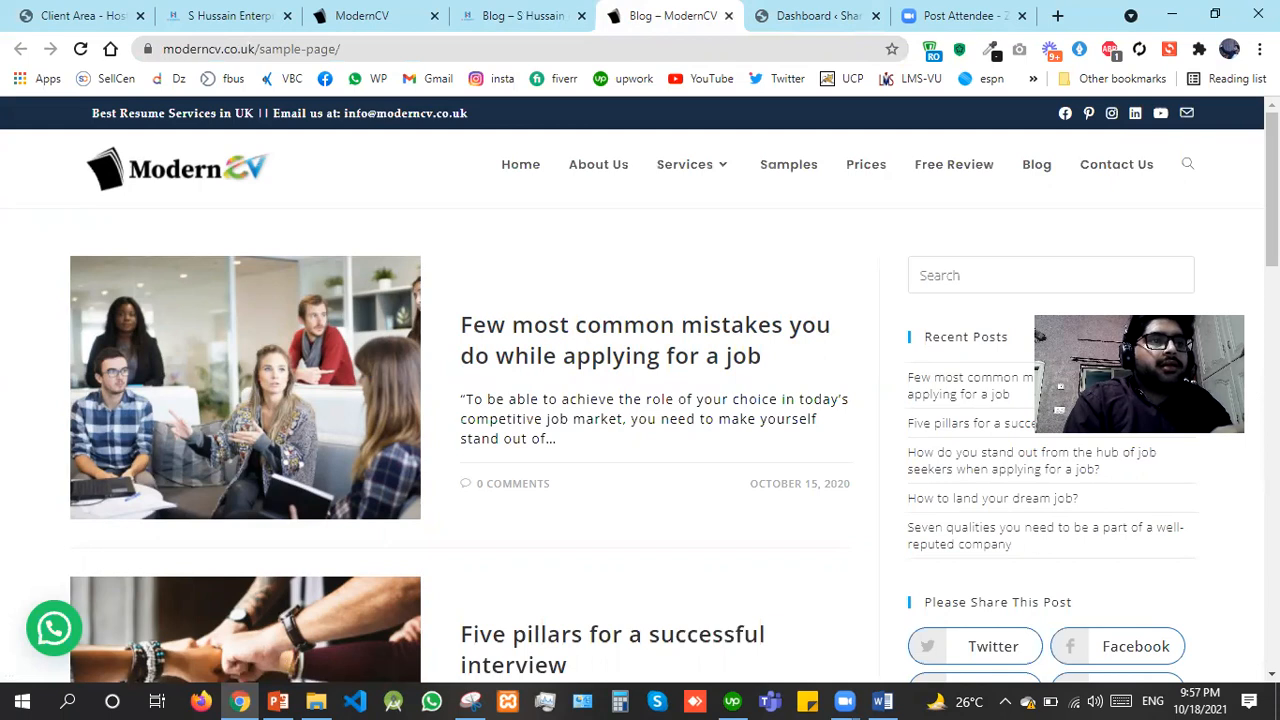
pyautogui.scroll(-5, 640, 400)
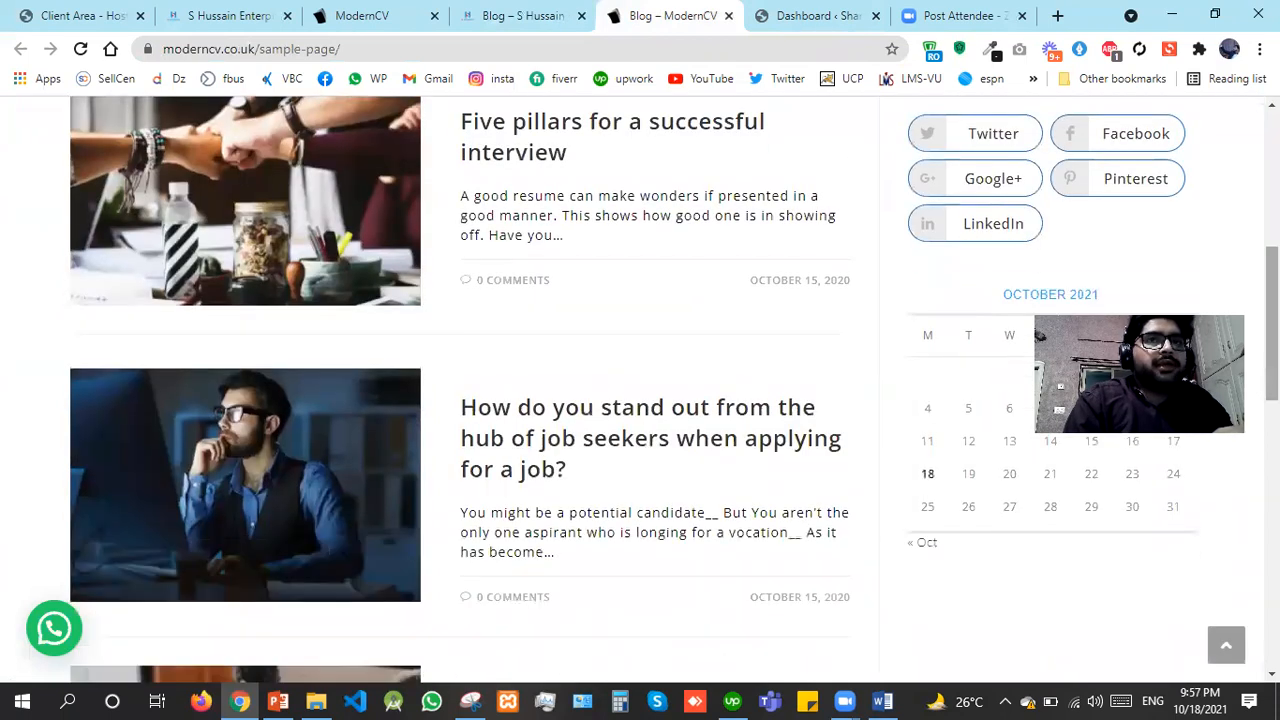
pyautogui.scroll(-6, 640, 400)
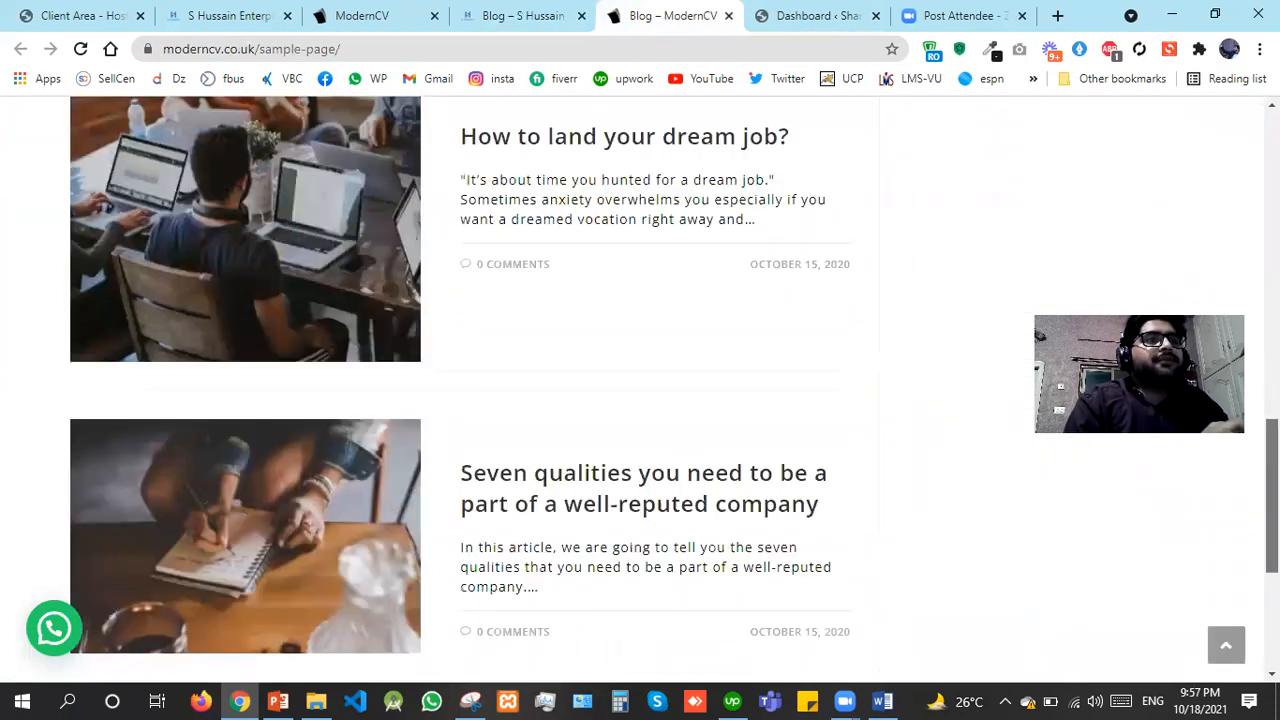
pyautogui.scroll(-1, 640, 400)
pyautogui.scroll(9, 640, 400)
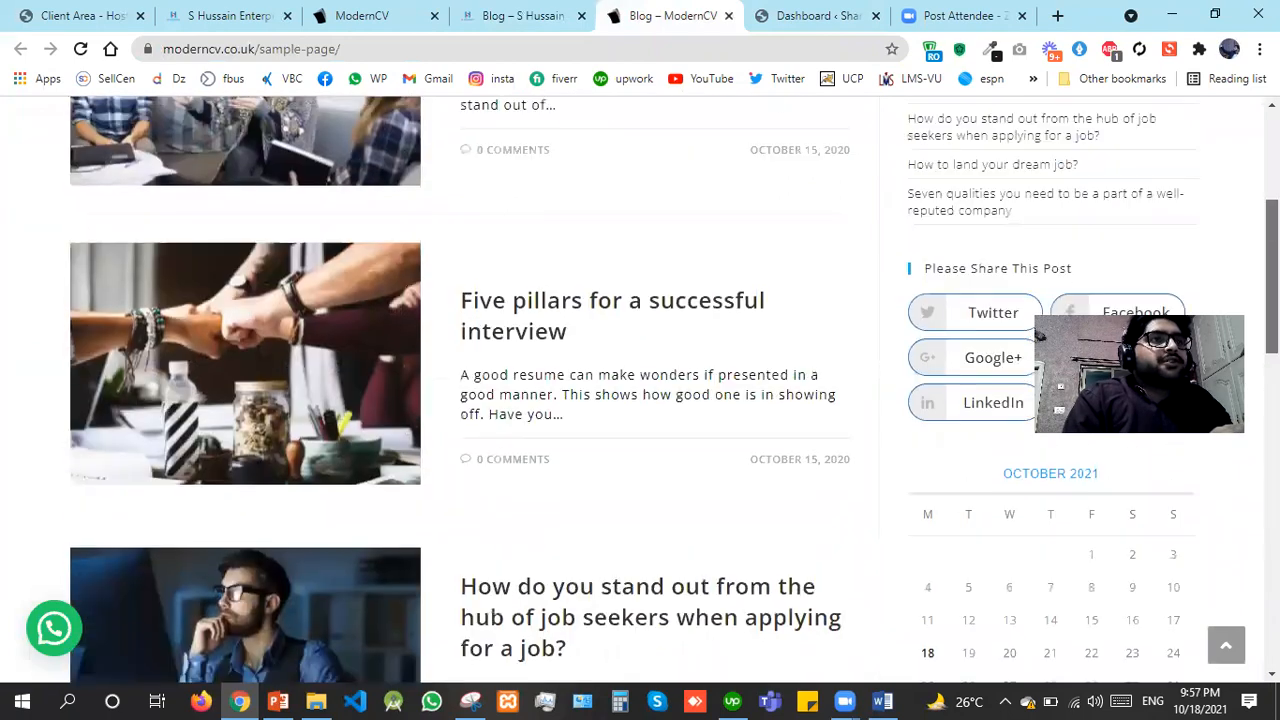
pyautogui.scroll(1, 323, 209)
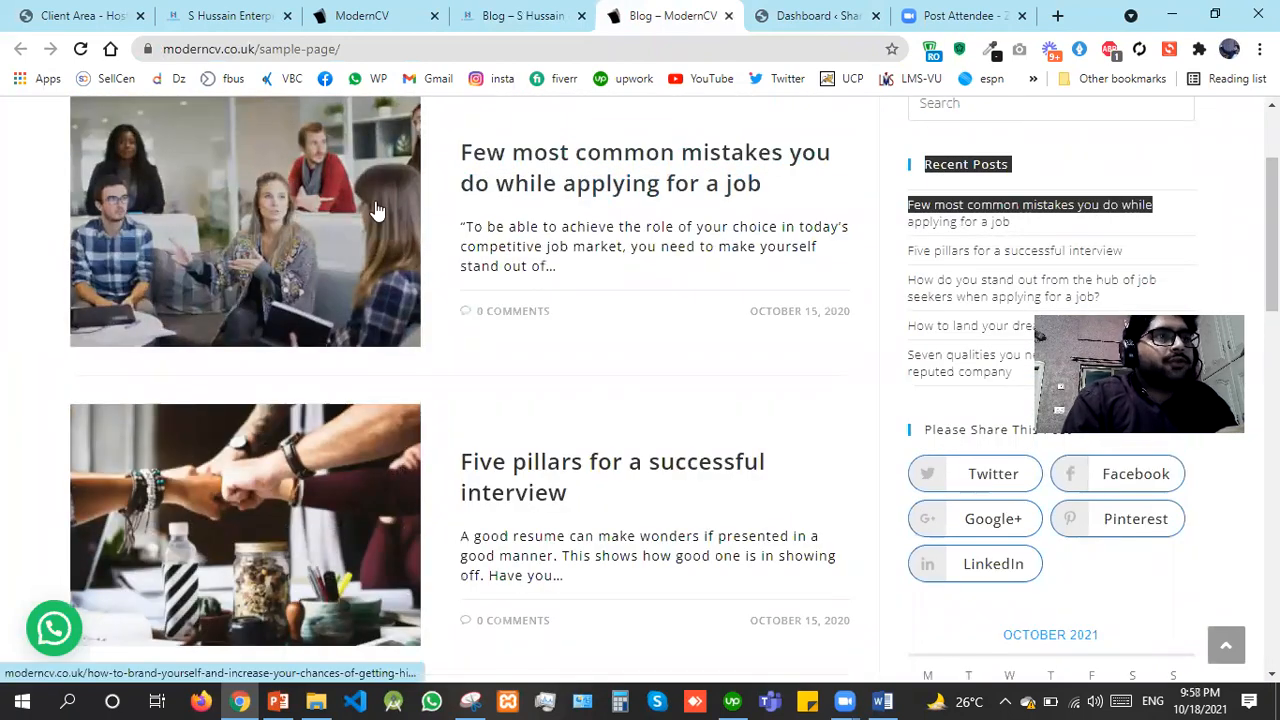
# Open the ModernCV post "Few most common mistakes you do while applying for a job" and examine its featured image and title
pyautogui.click(581, 189)
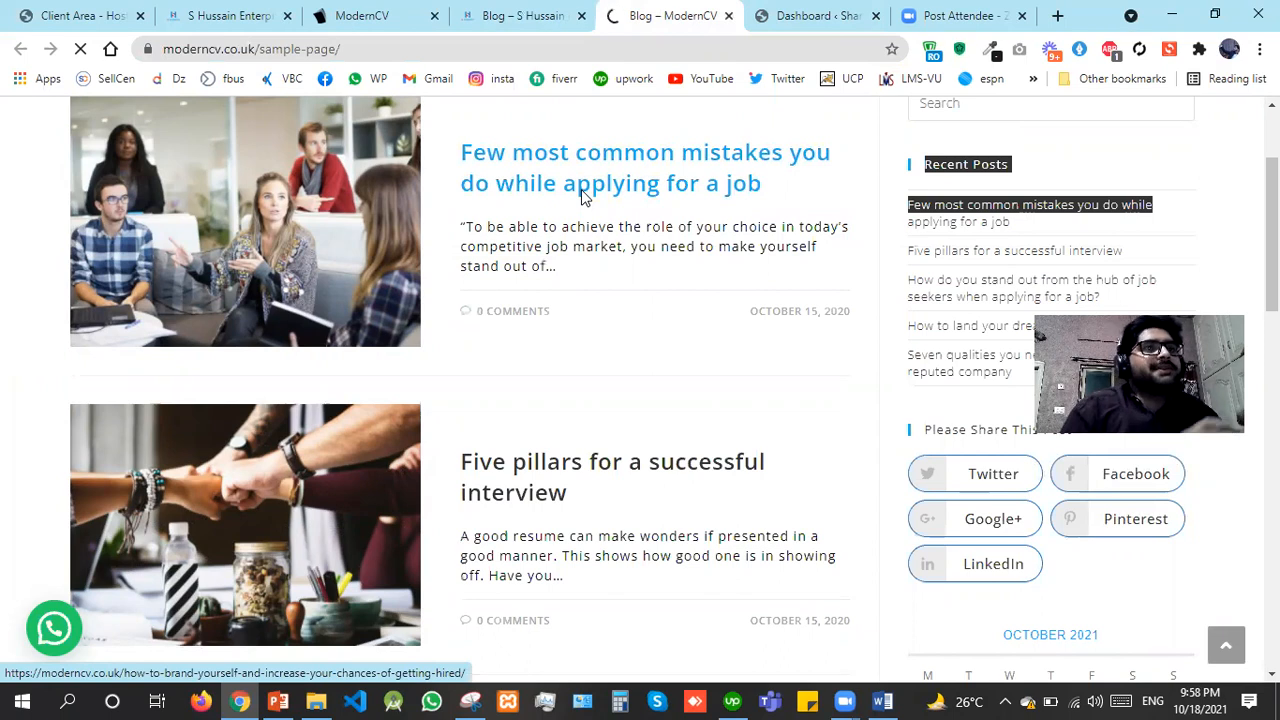
pyautogui.scroll(1, 1088, 313)
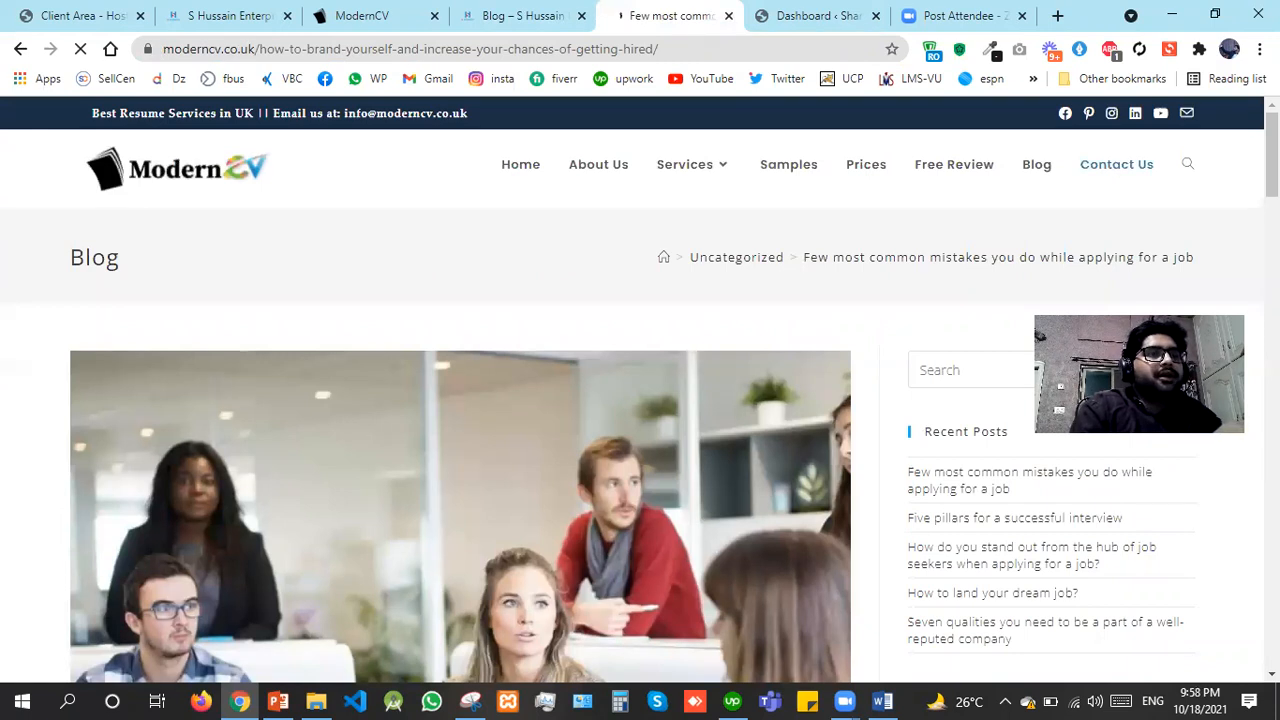
pyautogui.scroll(-3, 640, 390)
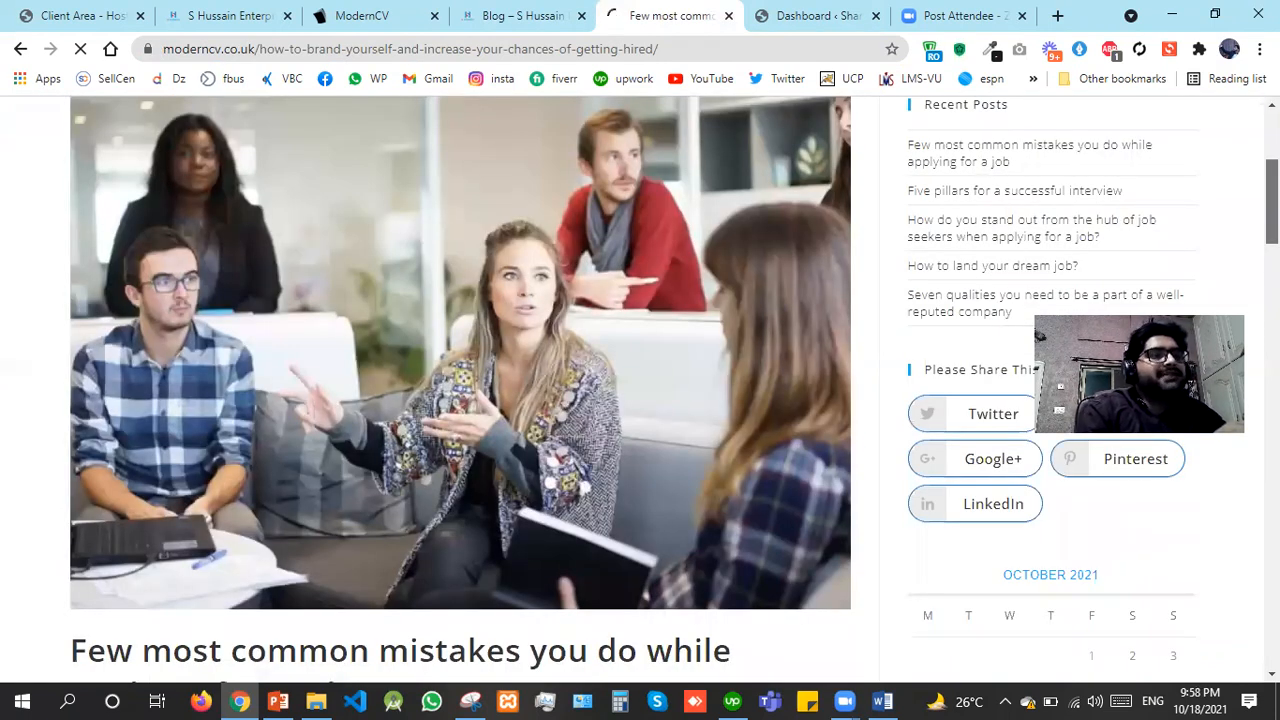
pyautogui.scroll(-2, 640, 380)
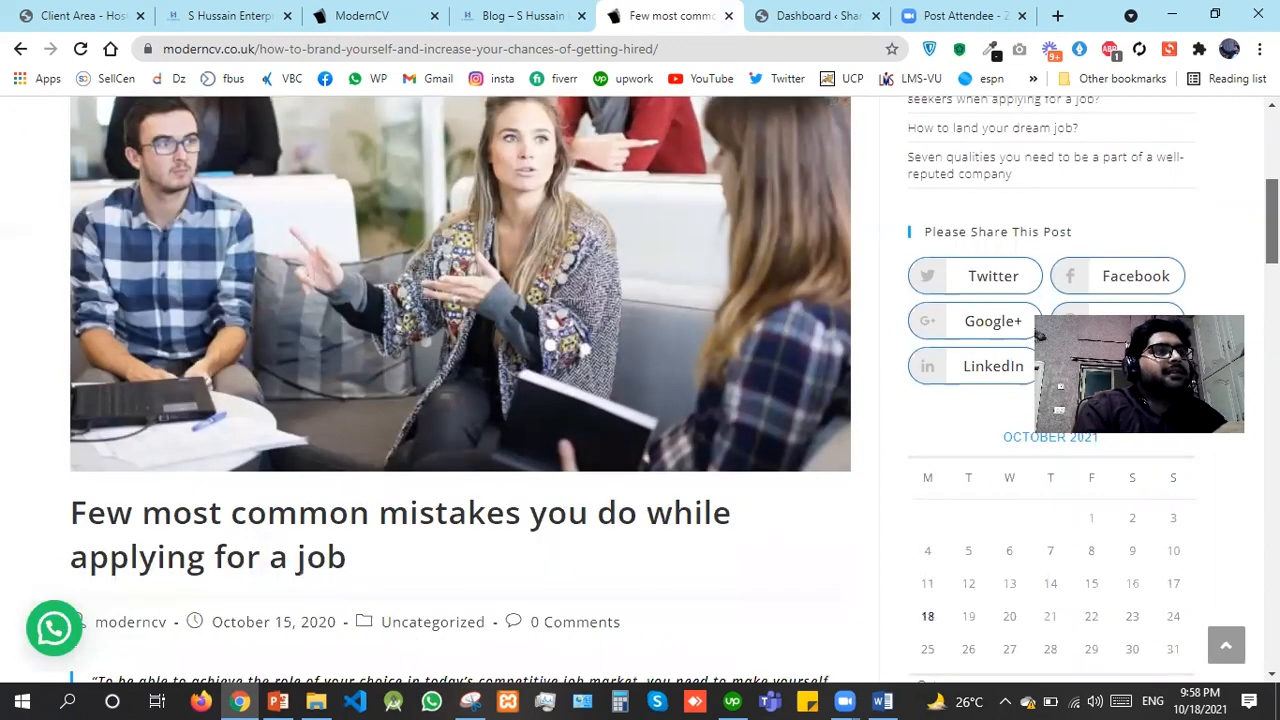
pyautogui.scroll(-1, 460, 380)
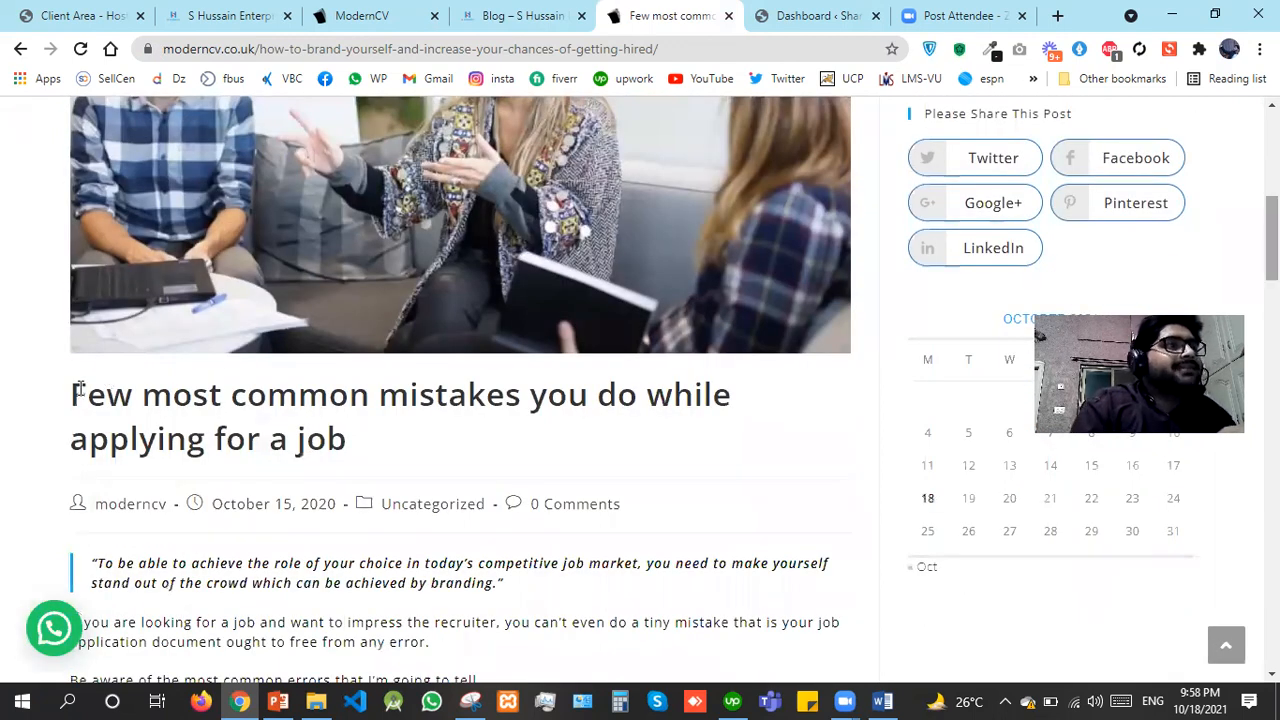
pyautogui.tripleClick(362, 456)
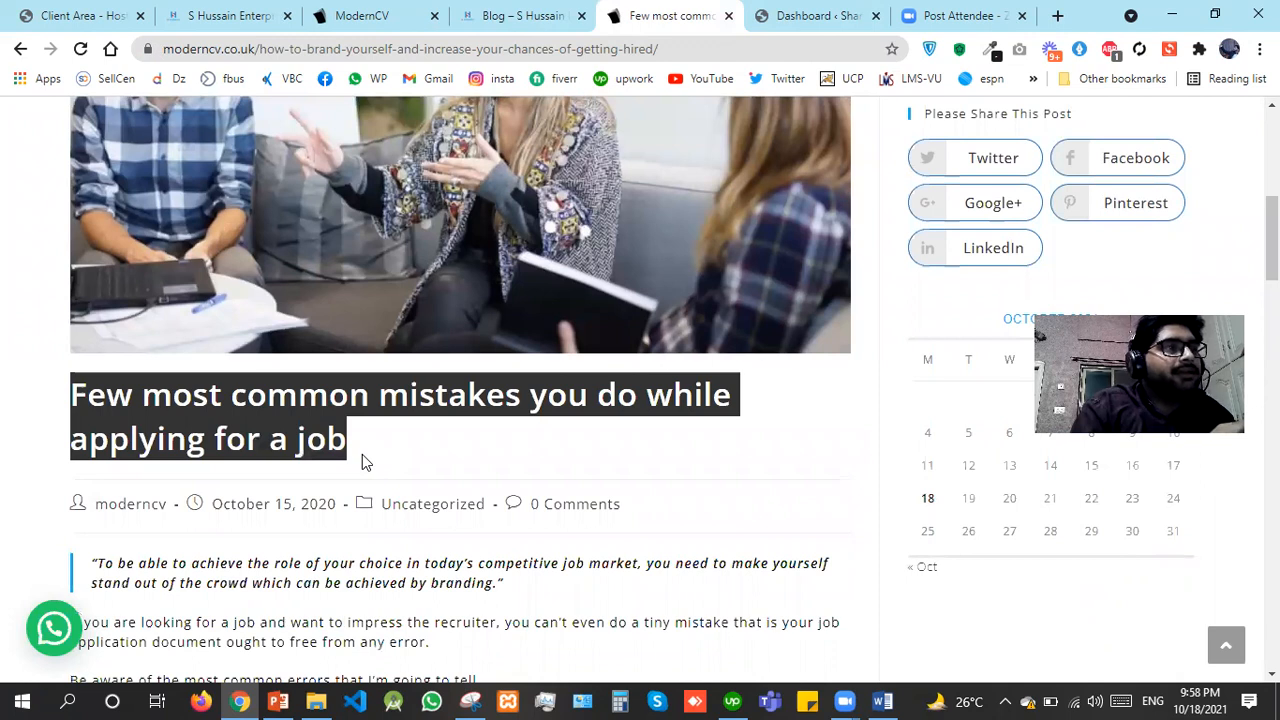
pyautogui.click(362, 454)
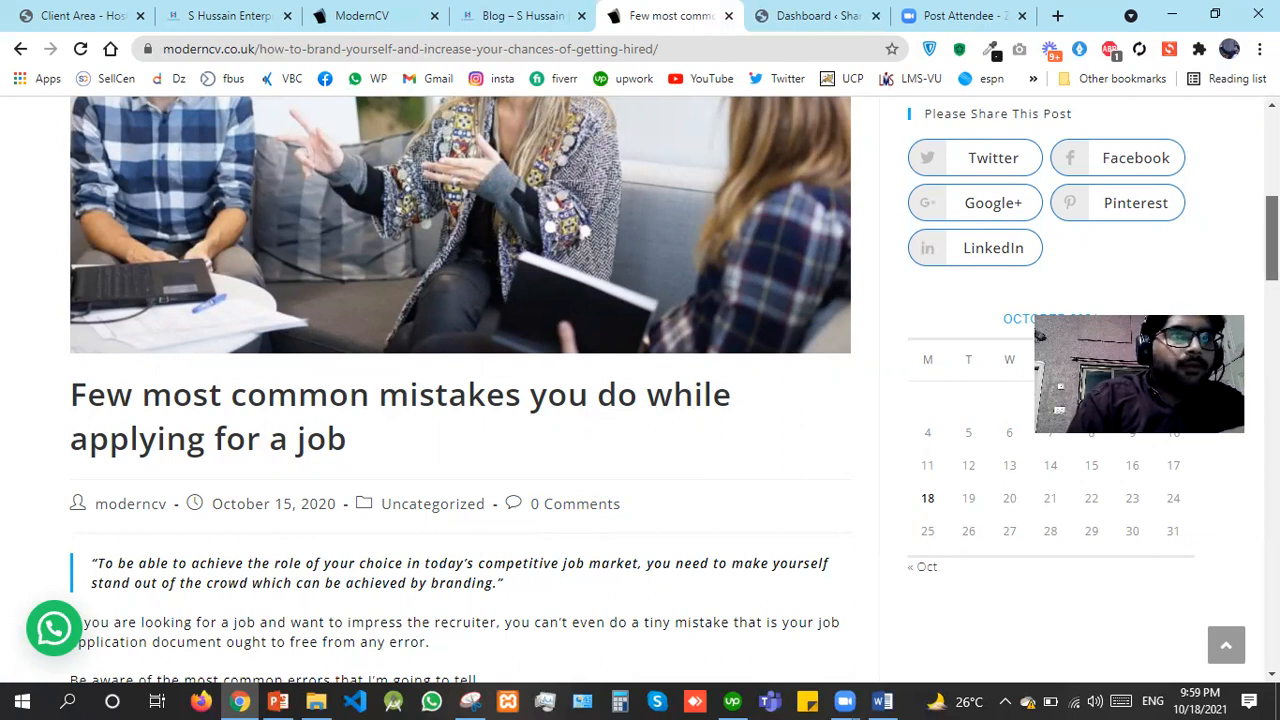
# Examine the post's opening quote, introduction, "Unnecessary Information in Your Resume" section and the divider below it
pyautogui.scroll(-5, 1272, 240)
pyautogui.moveTo(1272, 309); pyautogui.dragTo(1272, 261)
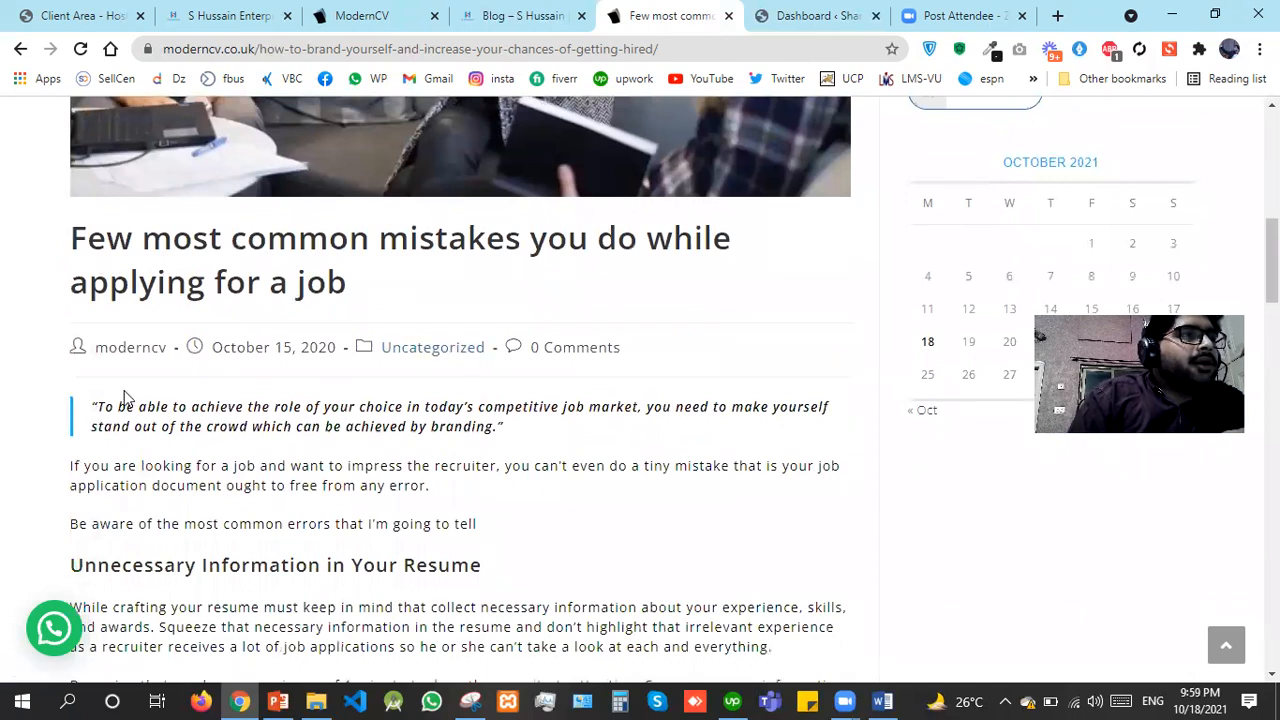
pyautogui.moveTo(97, 407); pyautogui.dragTo(514, 426)
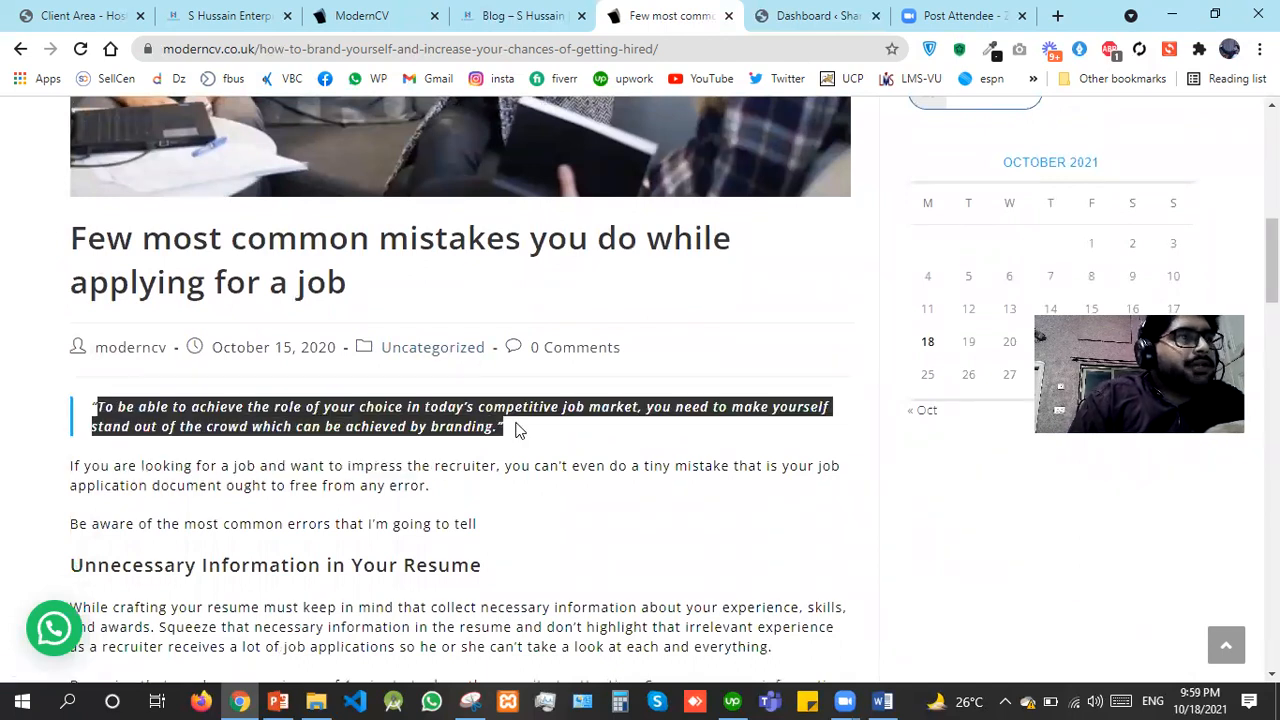
pyautogui.moveTo(90, 468); pyautogui.dragTo(455, 523)
pyautogui.moveTo(84, 565); pyautogui.dragTo(470, 566)
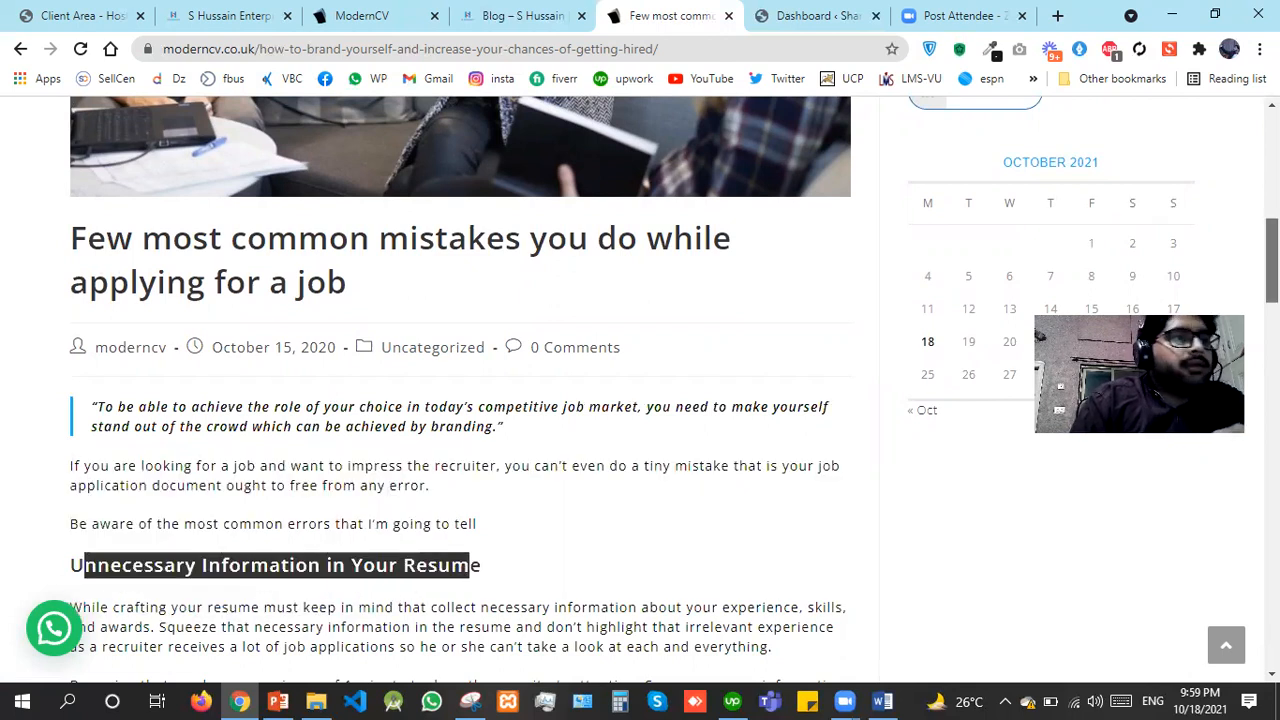
pyautogui.scroll(-3, 460, 385)
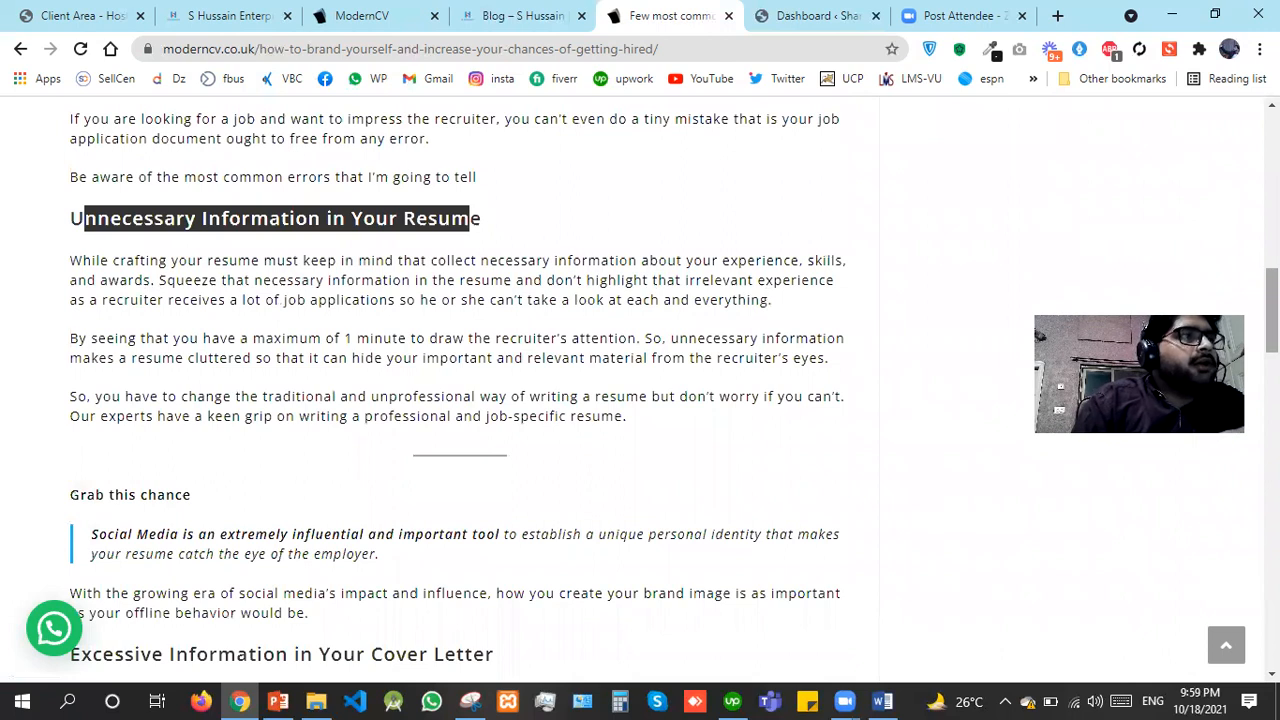
pyautogui.moveTo(70, 258); pyautogui.dragTo(692, 393)
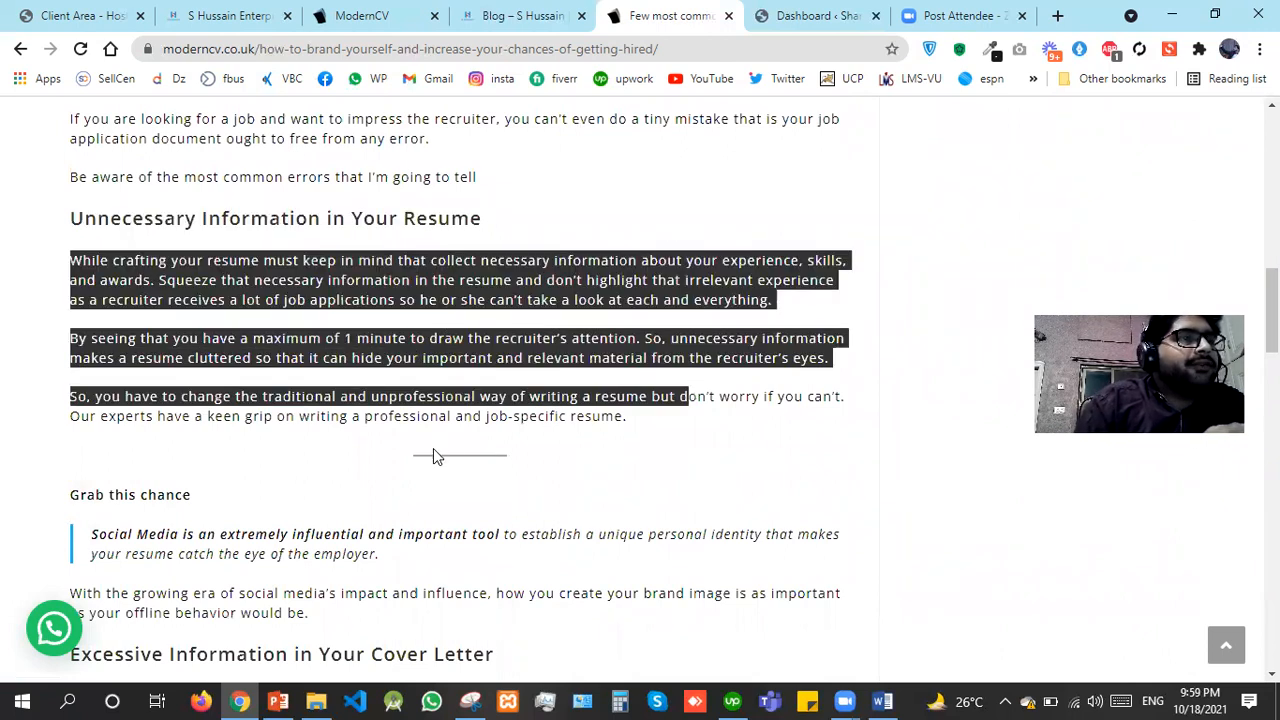
pyautogui.tripleClick(523, 462)
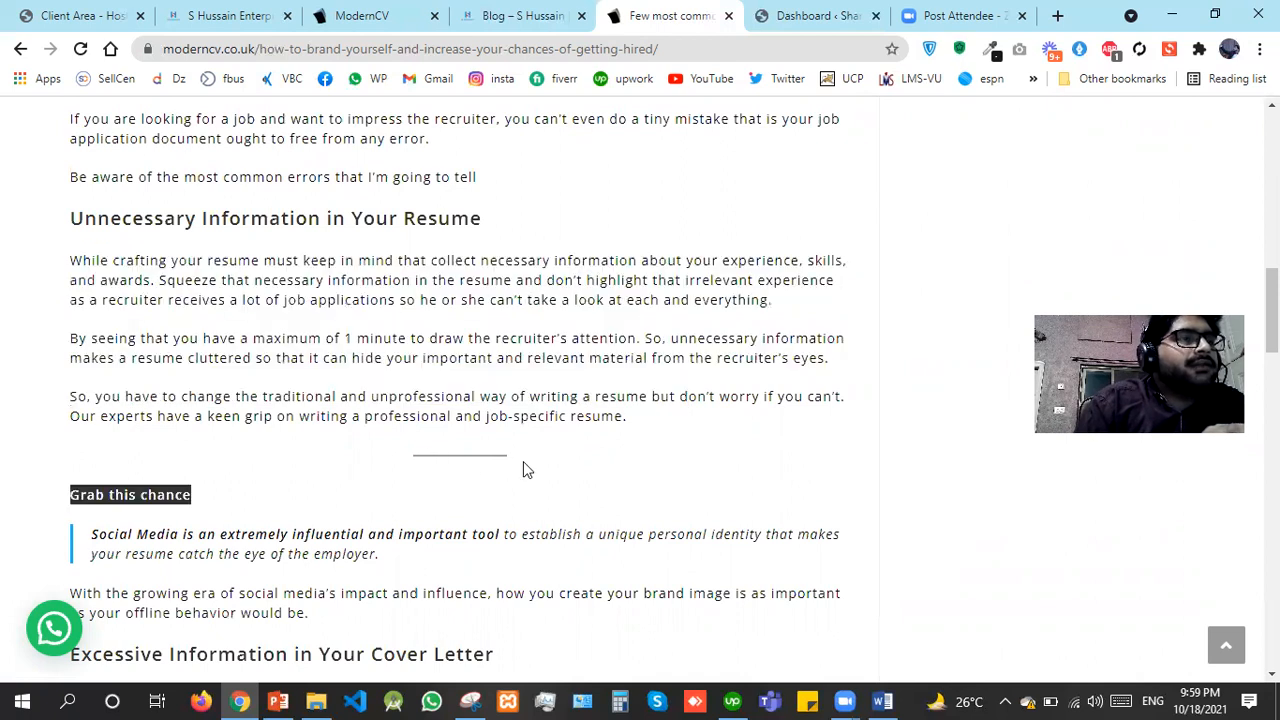
pyautogui.click(1205, 545)
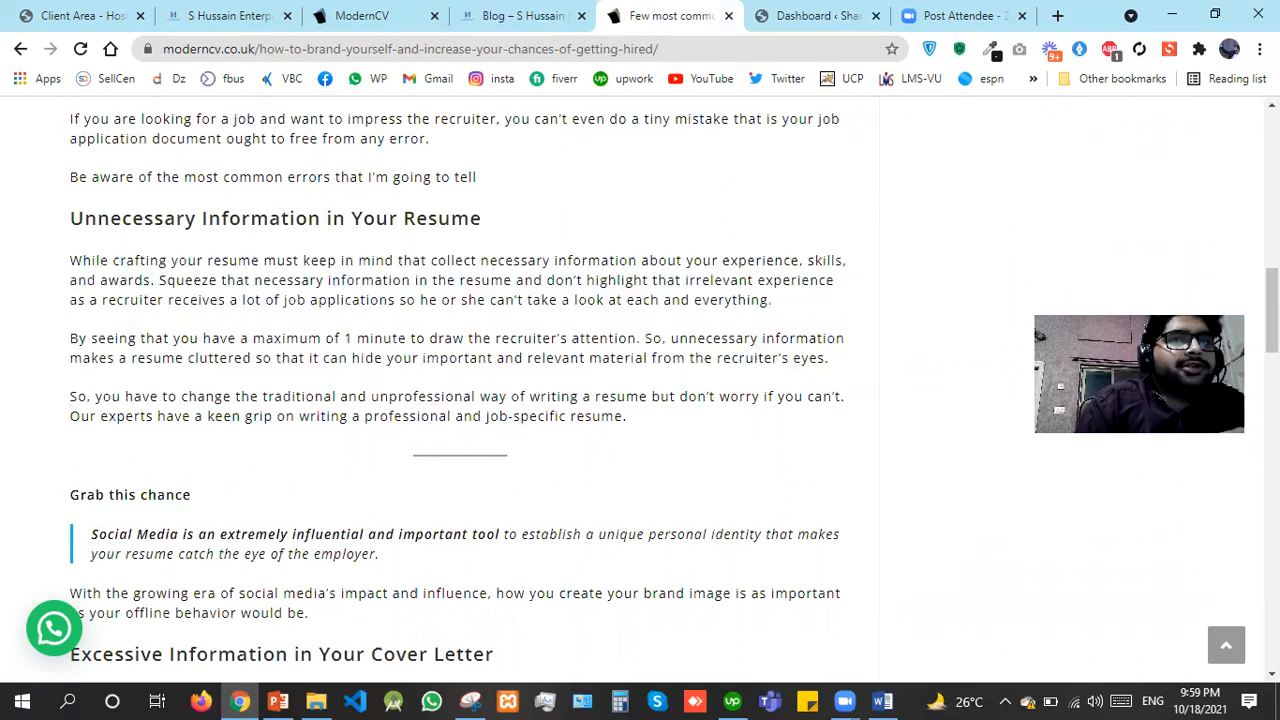
# Skim the article's remaining headings and paragraphs down to "The bottom line", and return to the start of the page
pyautogui.scroll(-5, 517, 390)
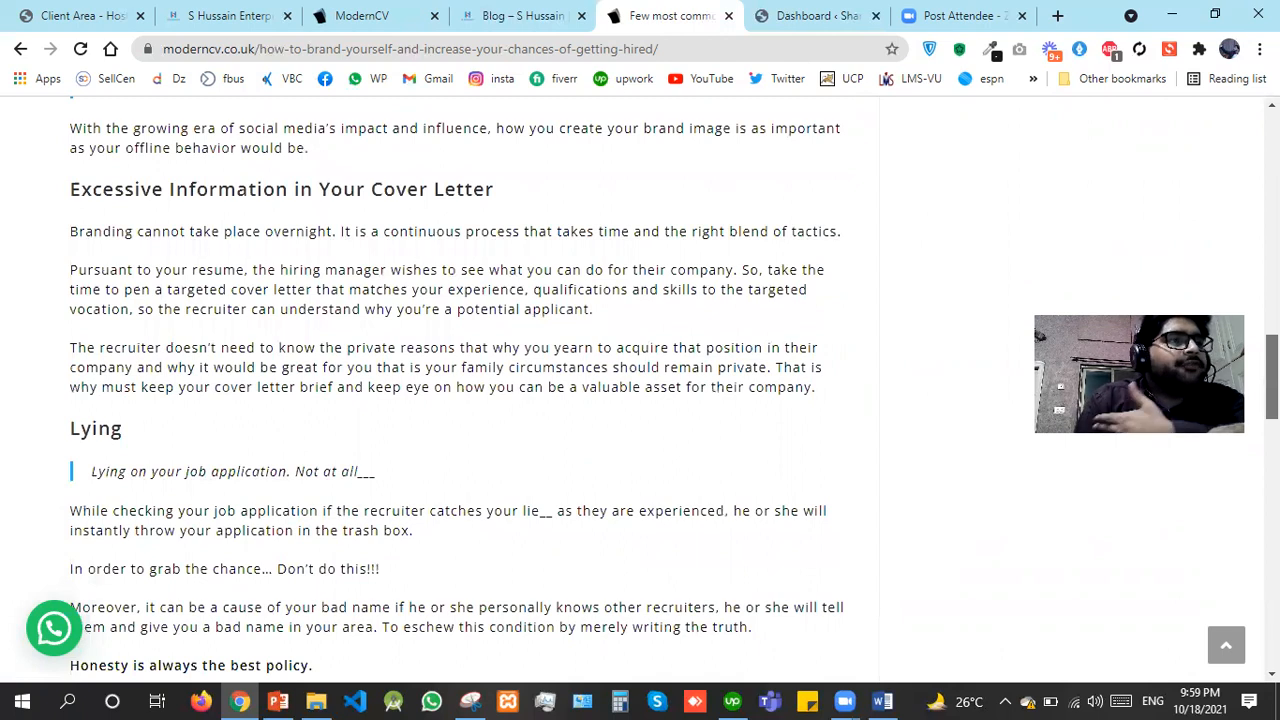
pyautogui.scroll(-6, 456, 385)
pyautogui.scroll(-3, 460, 390)
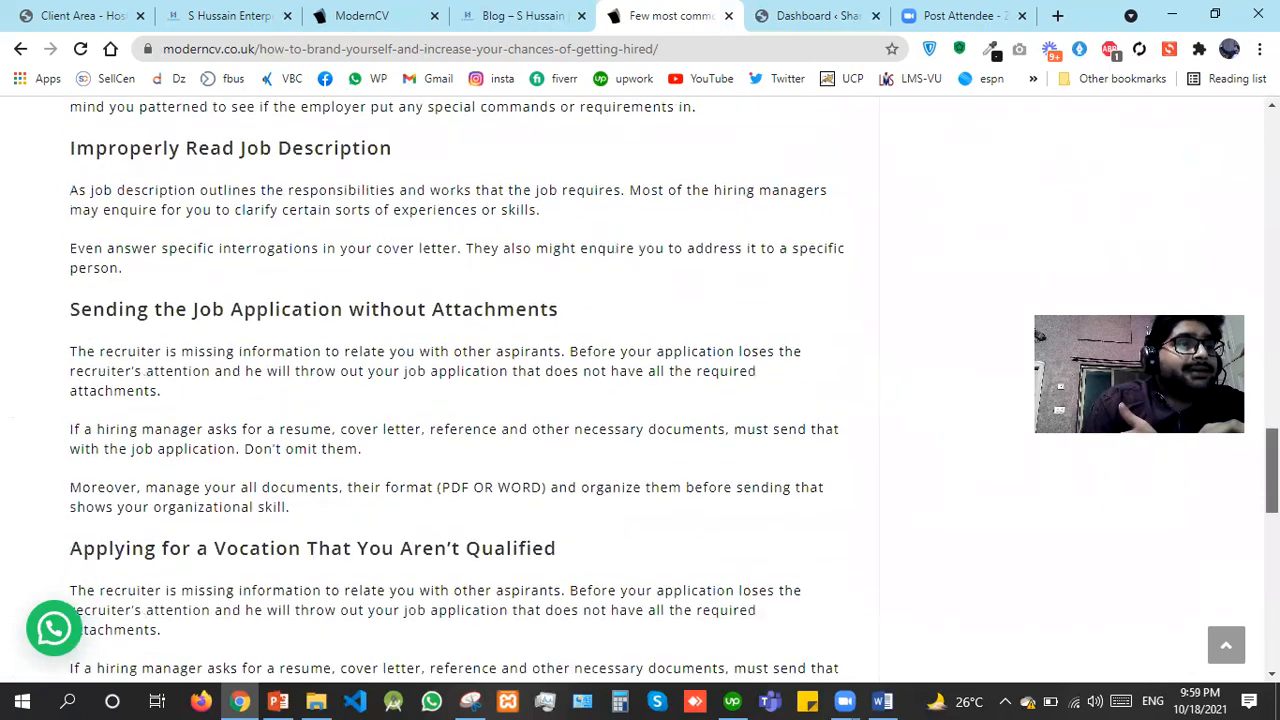
pyautogui.scroll(-2, 455, 385)
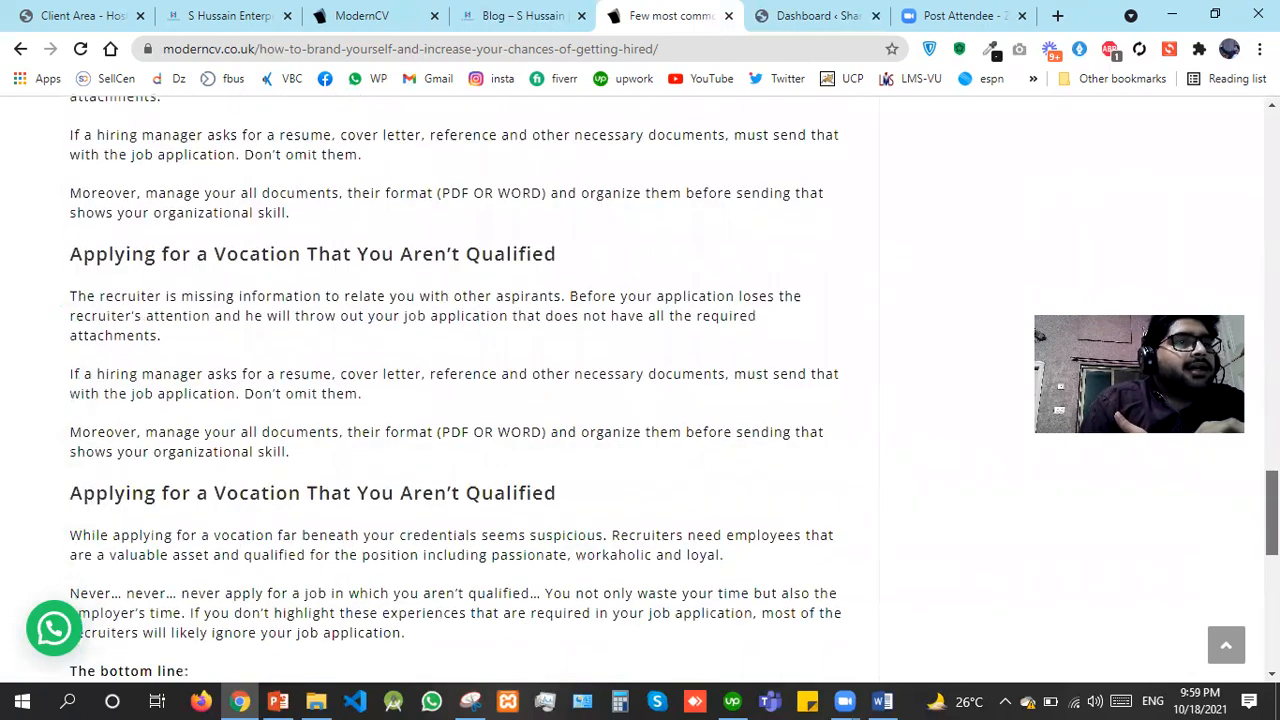
pyautogui.scroll(-1, 456, 385)
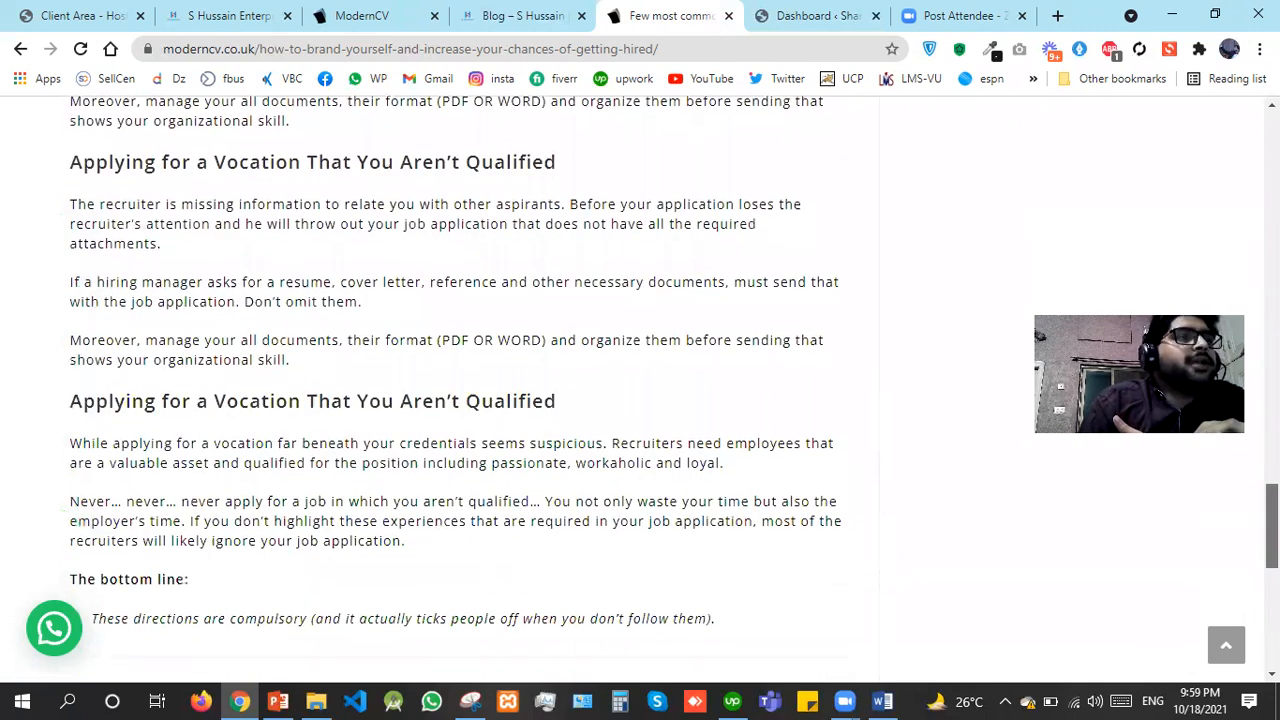
pyautogui.scroll(1, 456, 385)
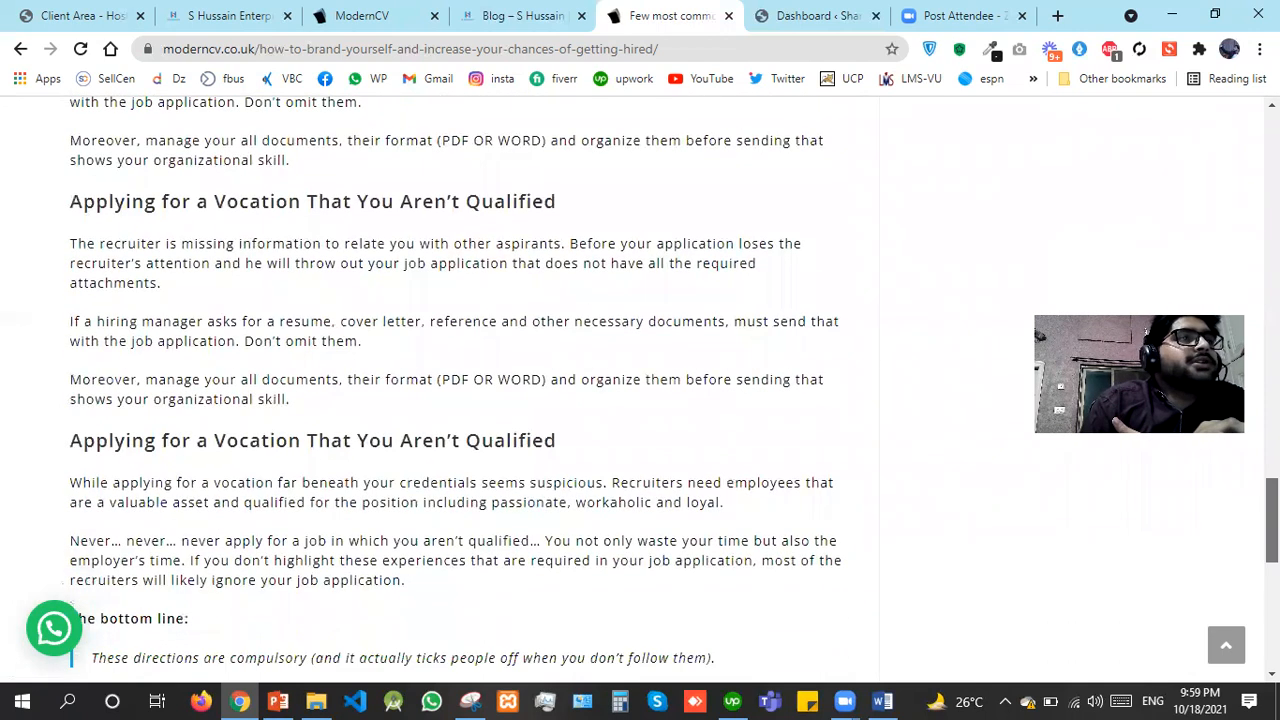
pyautogui.scroll(4, 456, 385)
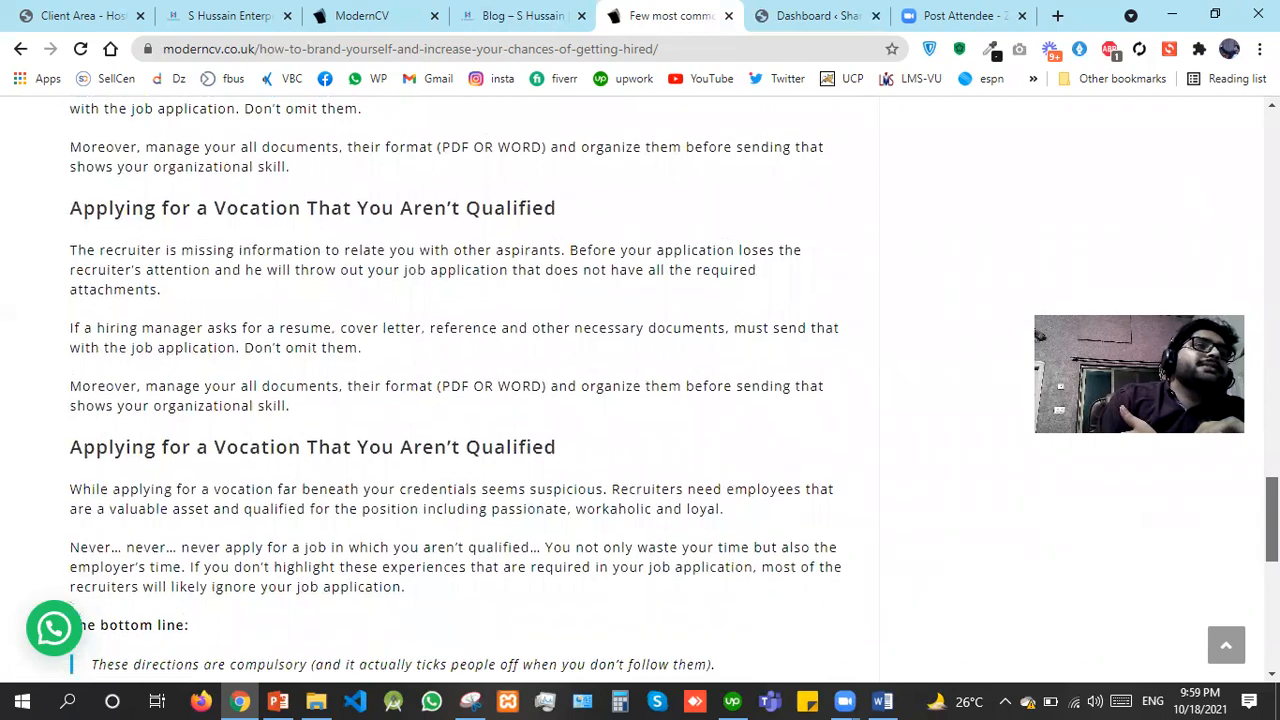
pyautogui.scroll(4, 456, 385)
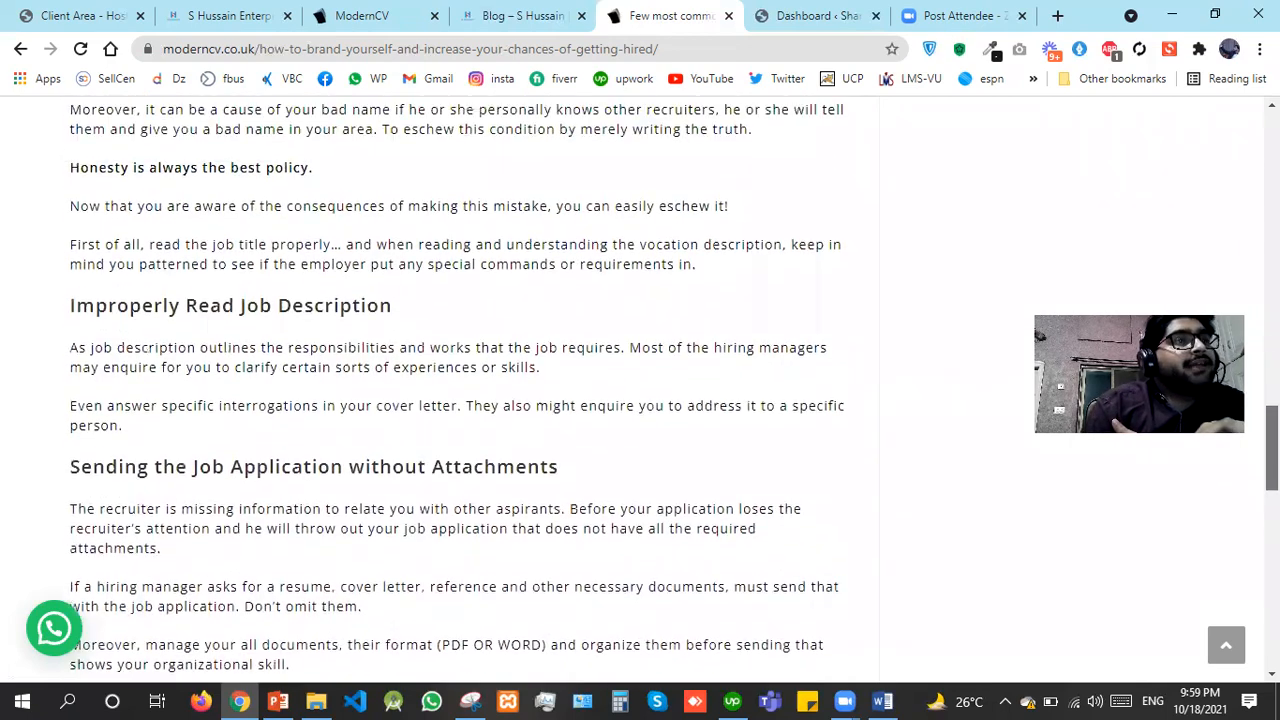
pyautogui.scroll(9, 456, 385)
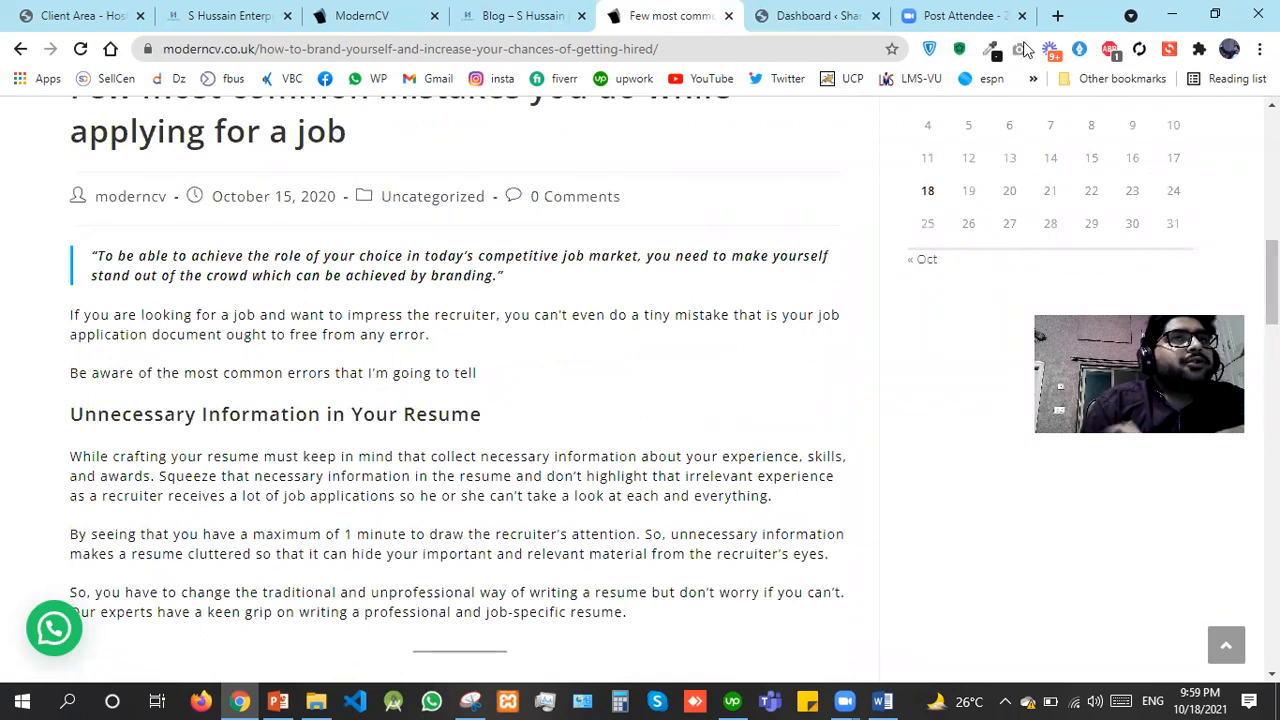
pyautogui.moveTo(1272, 262); pyautogui.dragTo(1271, 127)
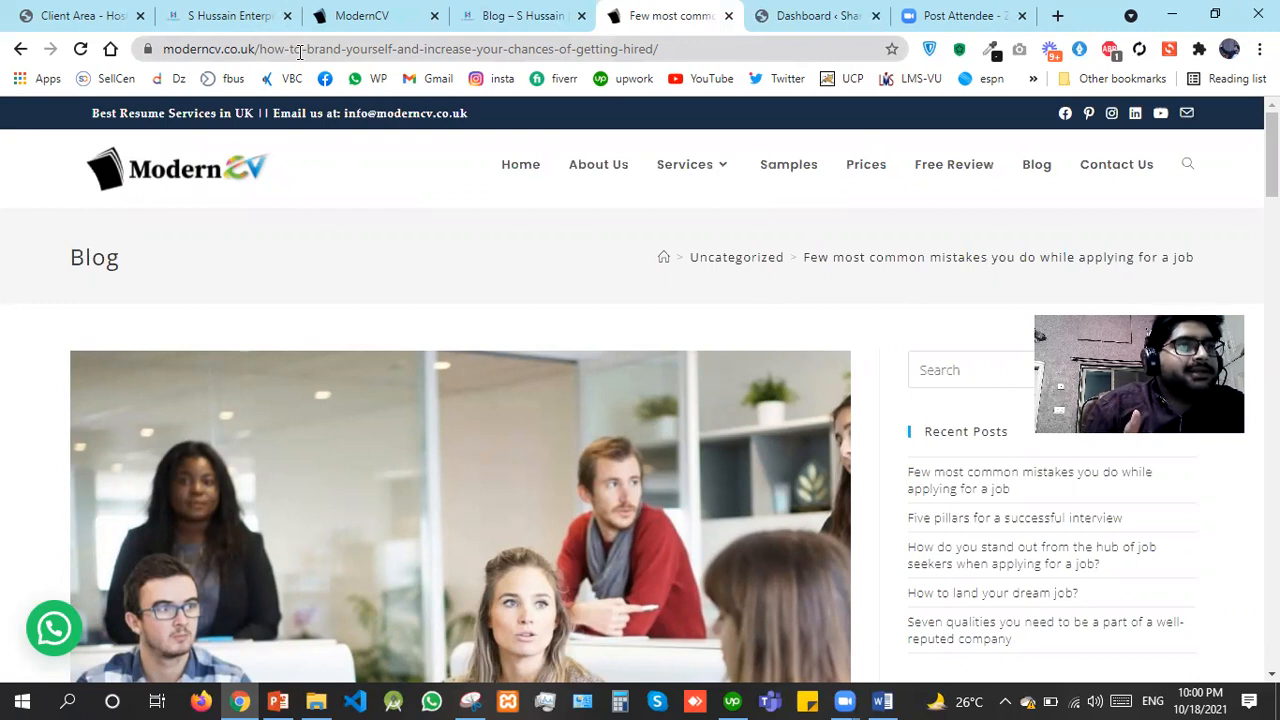
# Revisit the S Hussain home page and its blog page, and return to the open ModernCV article for comparison
pyautogui.click(237, 10)
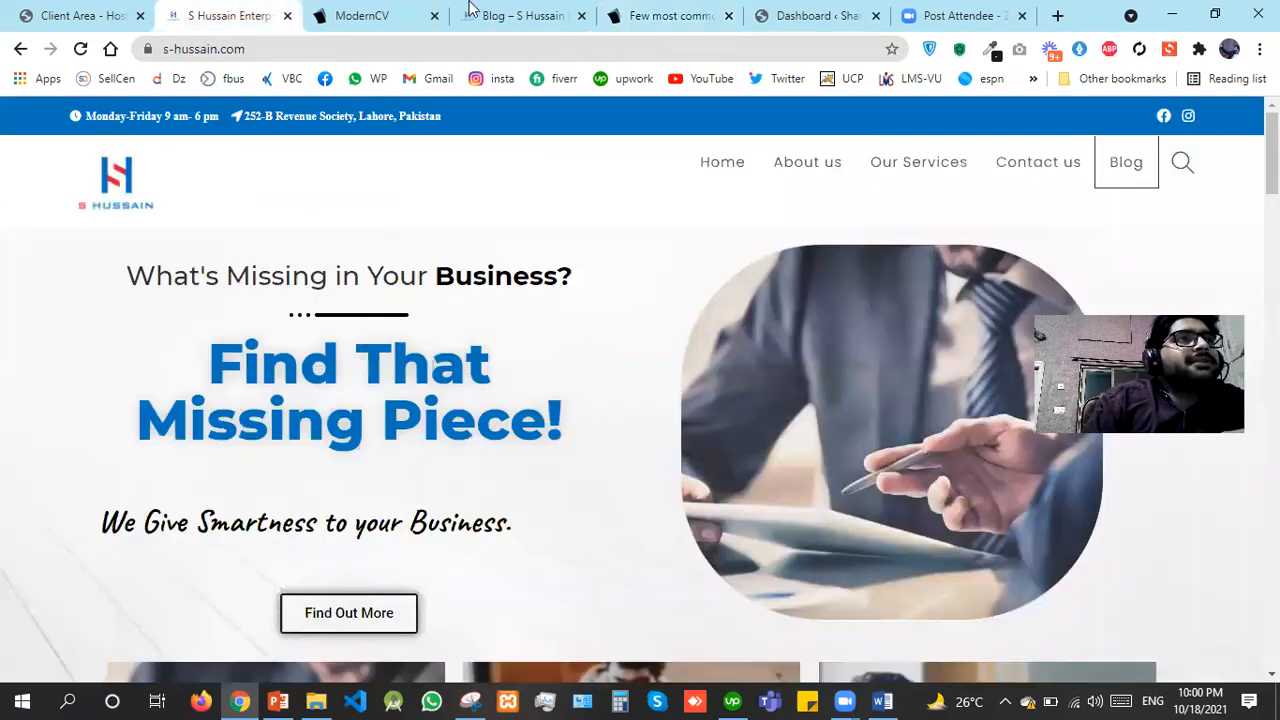
pyautogui.click(537, 10)
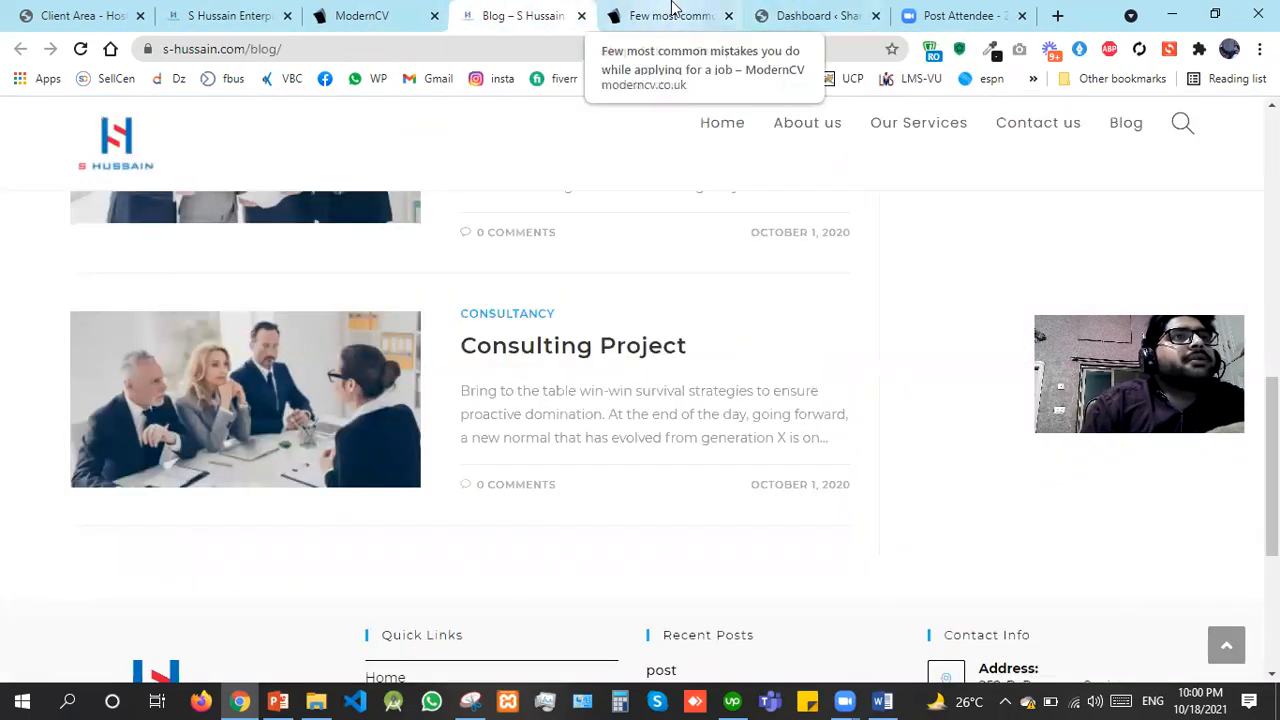
pyautogui.click(725, 12)
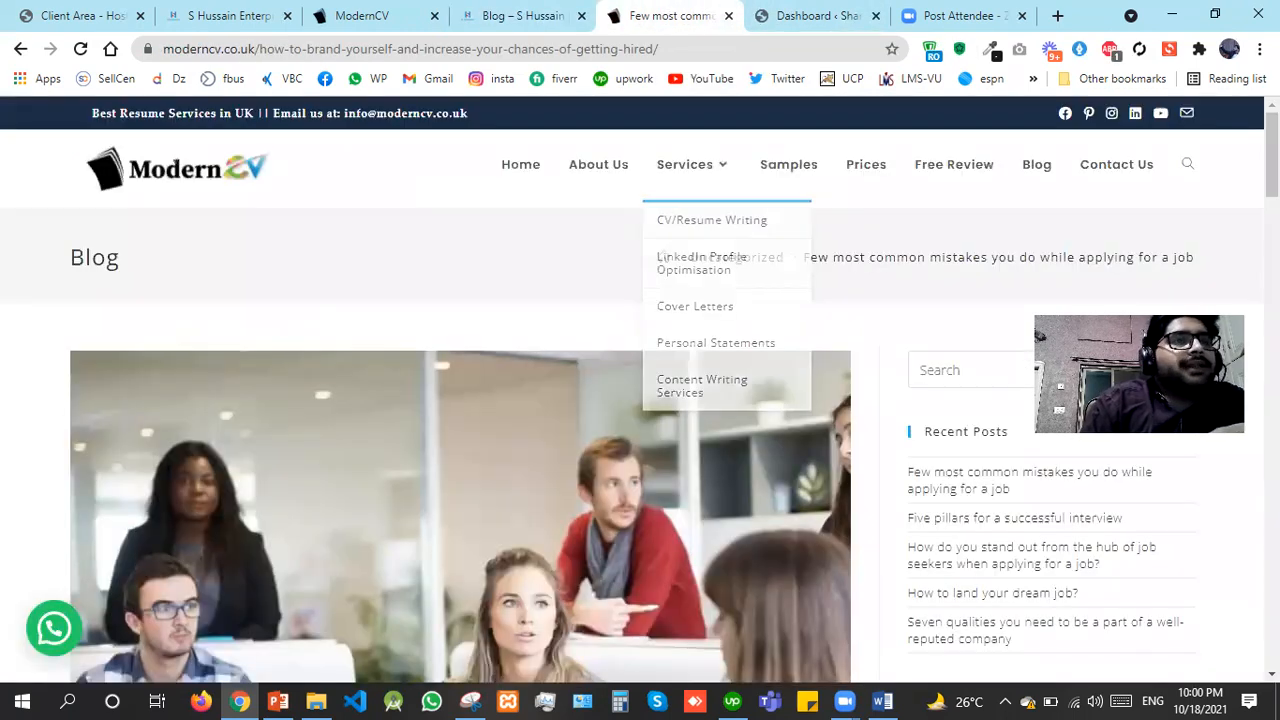
# Open techcrunch.com in a new browser tab as another example of a blog website
pyautogui.scroll(-5, 1060, 380)
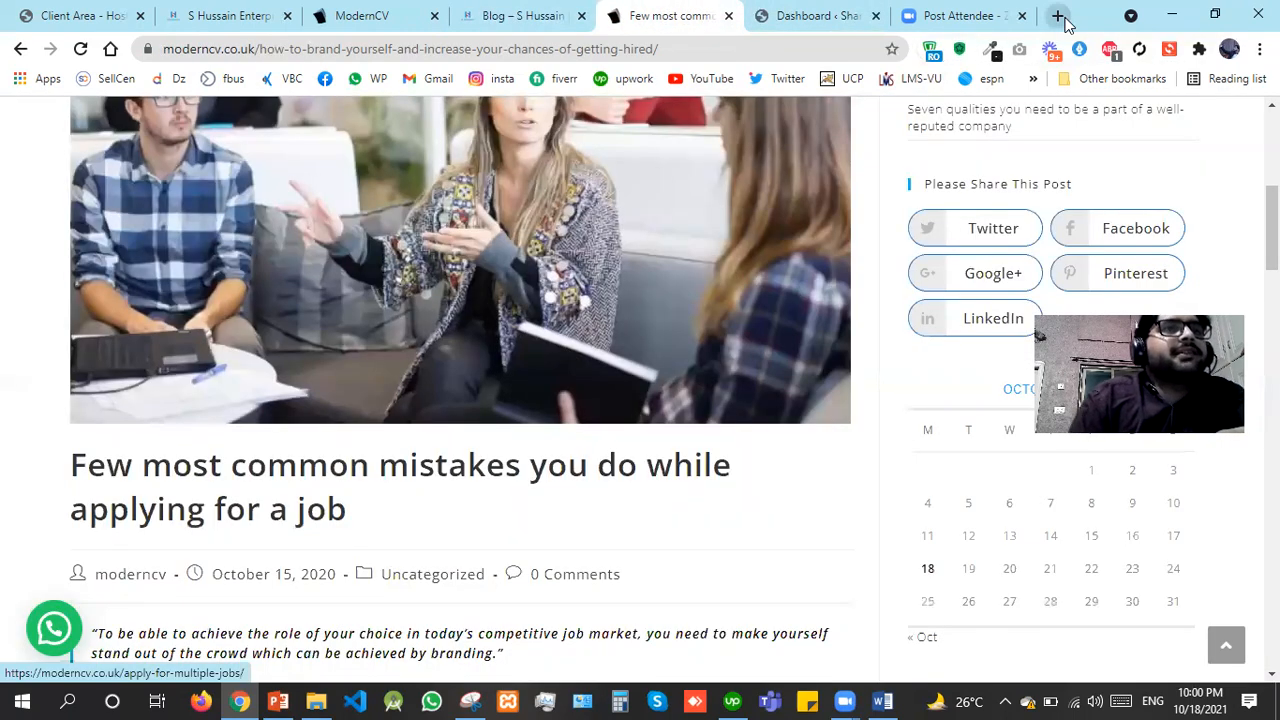
pyautogui.click(1060, 17)
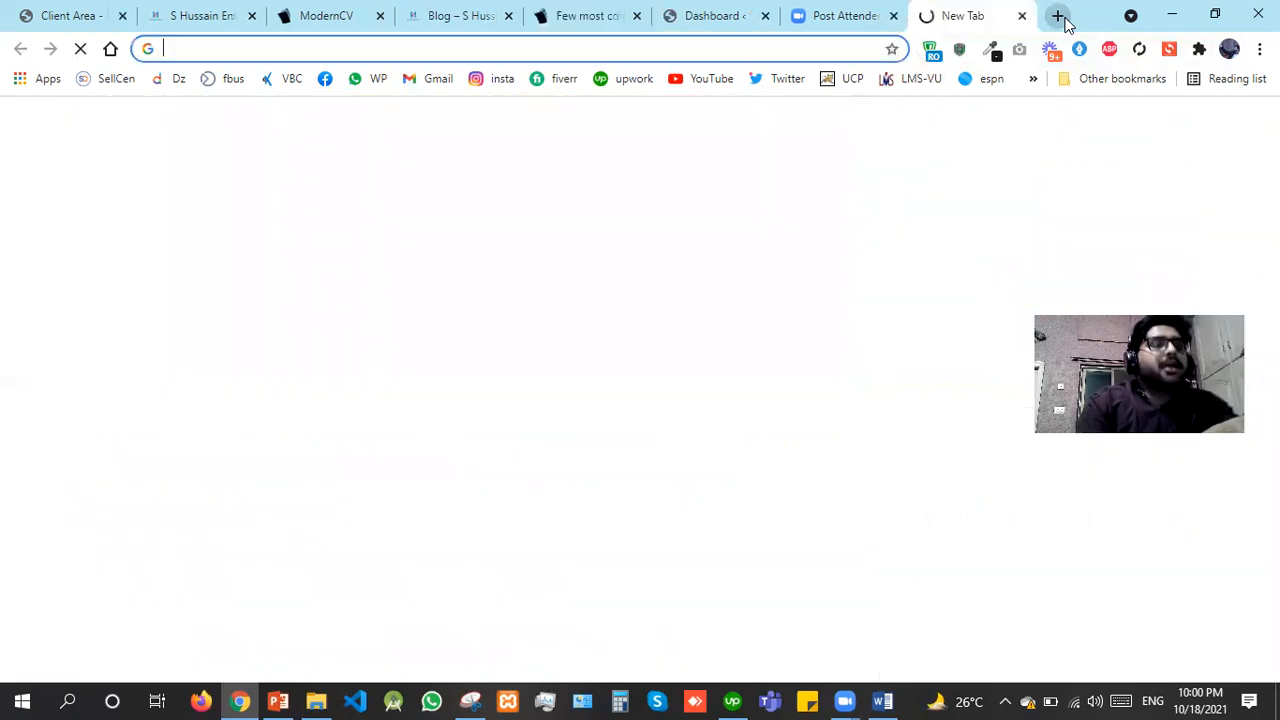
pyautogui.write('tech')
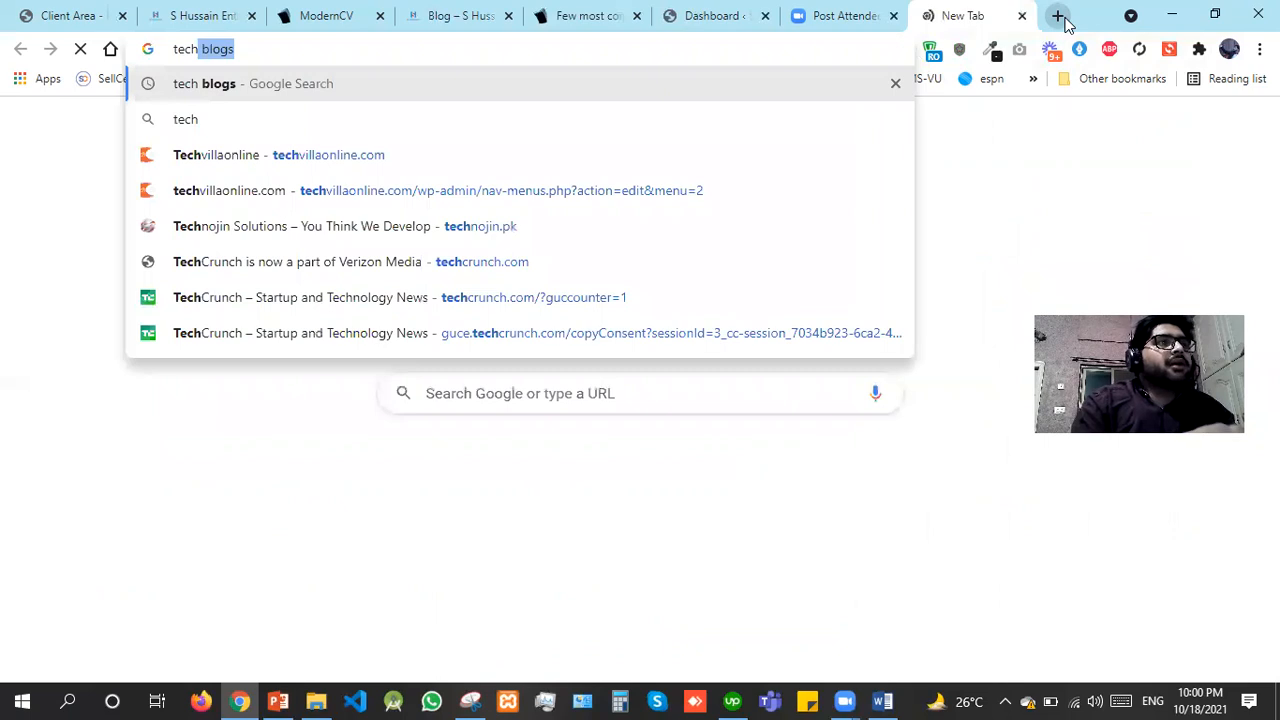
pyautogui.press('Down')
pyautogui.press('Down')
pyautogui.press('Down')
pyautogui.press('Down')
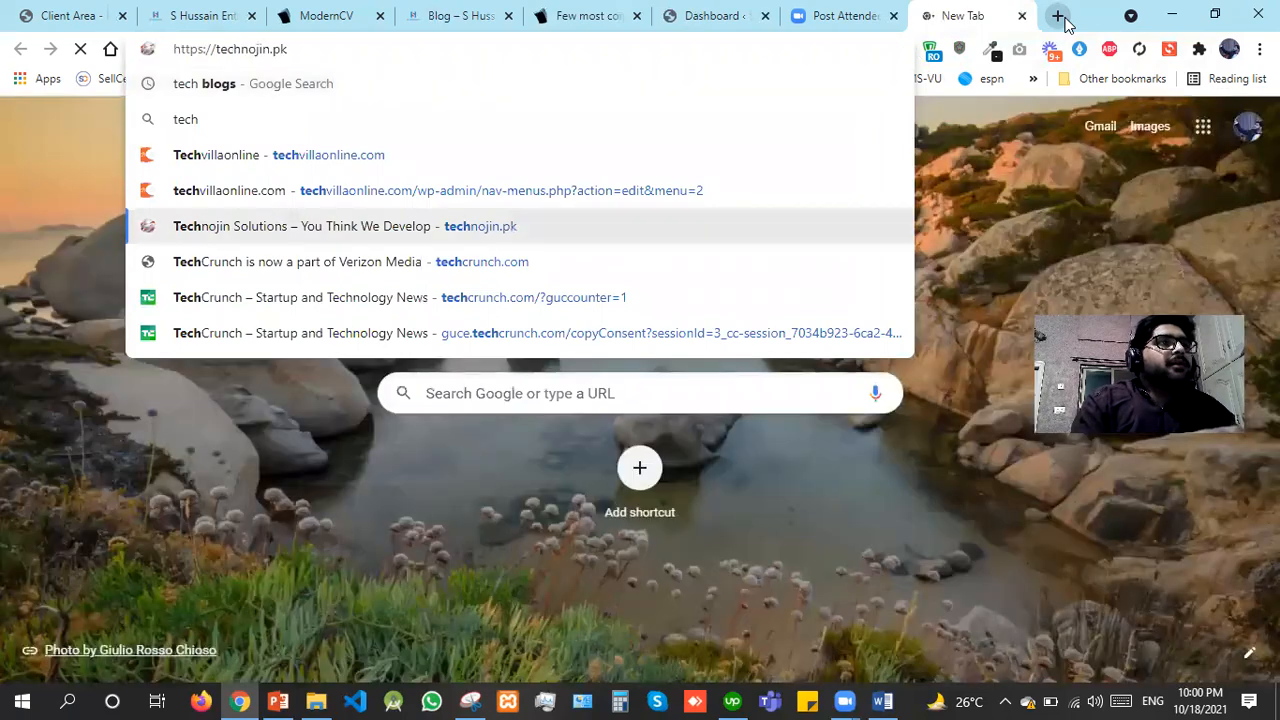
pyautogui.press('Down')
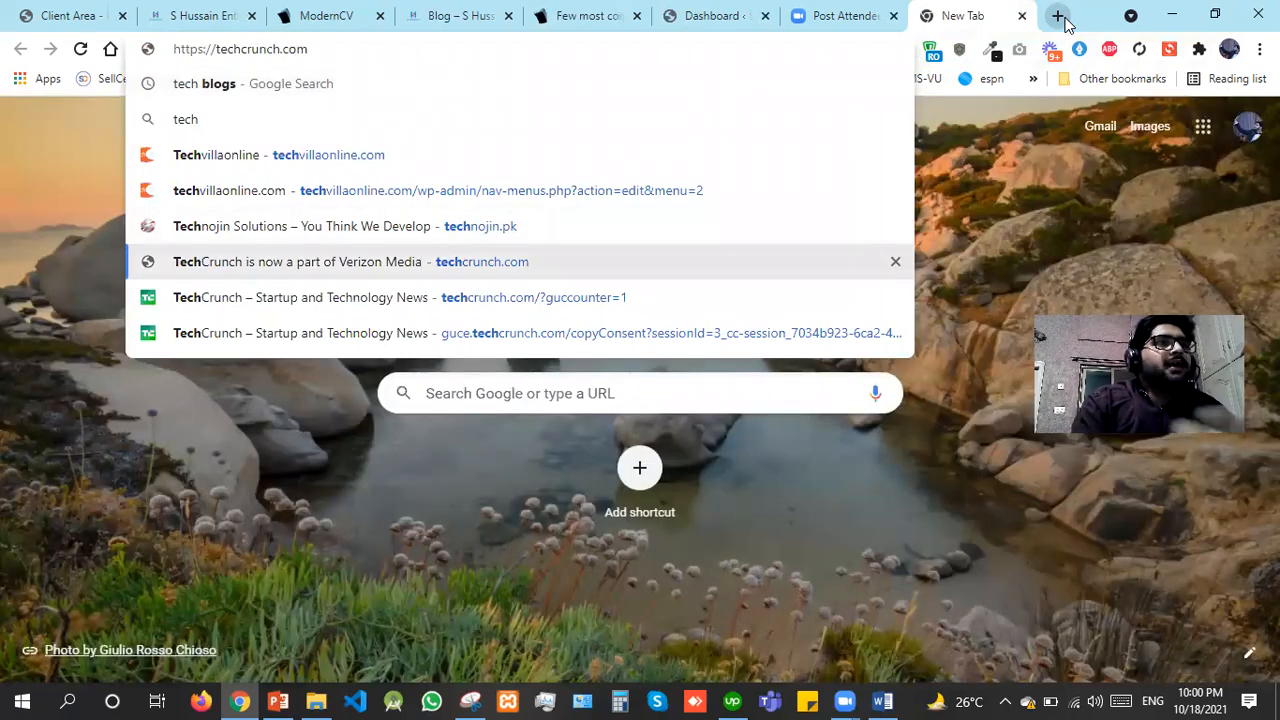
pyautogui.press('Return')
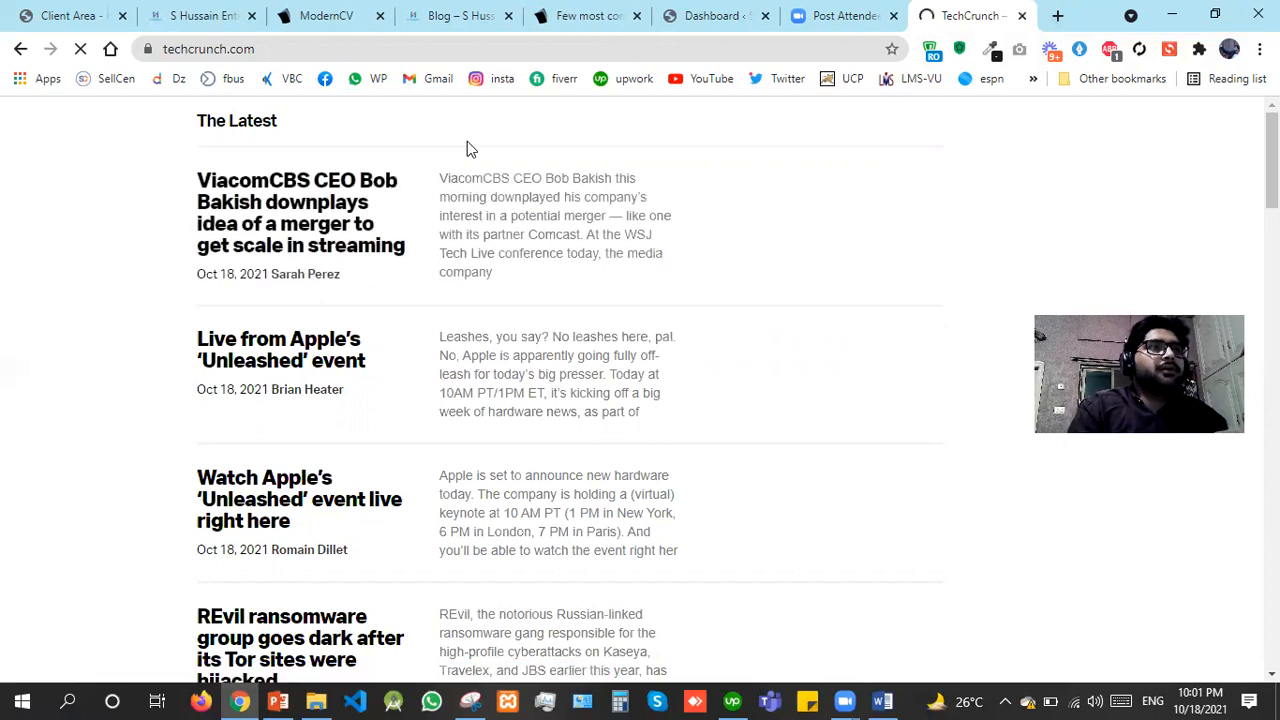
# Return to the ModernCV article and review its page header, featured image, title and opening quote
pyautogui.click(588, 16)
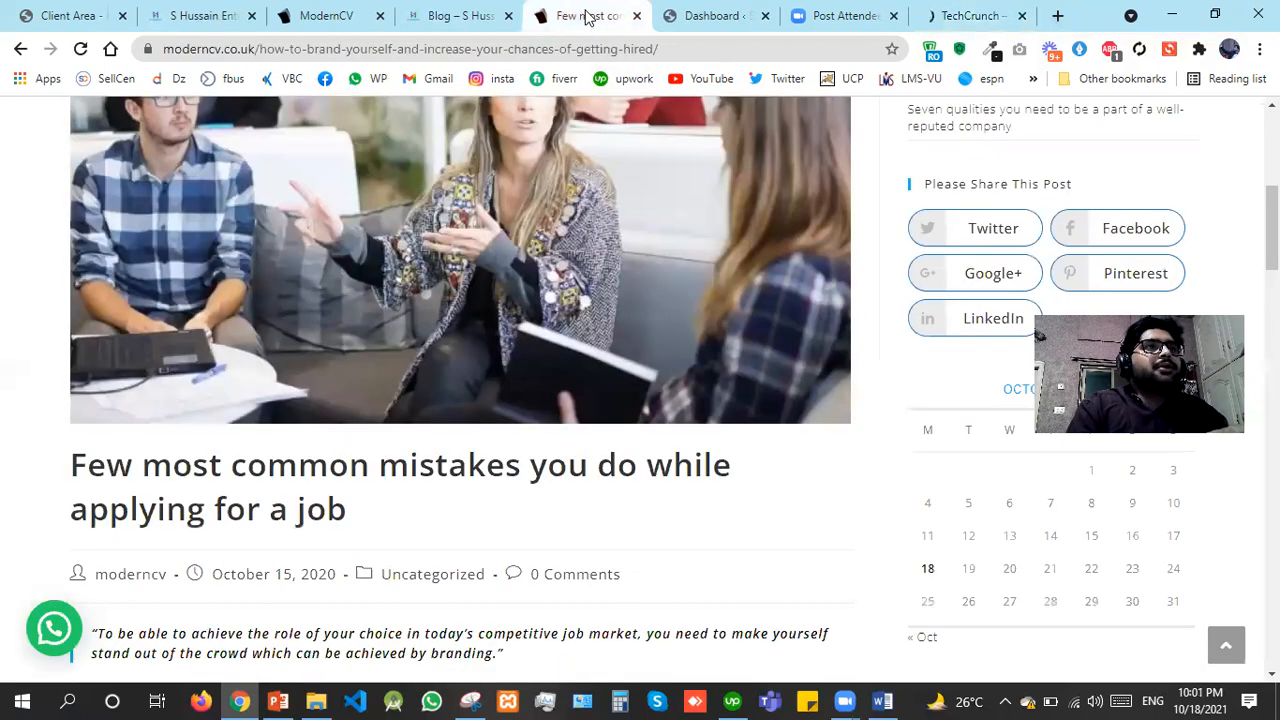
pyautogui.scroll(2, 1040, 335)
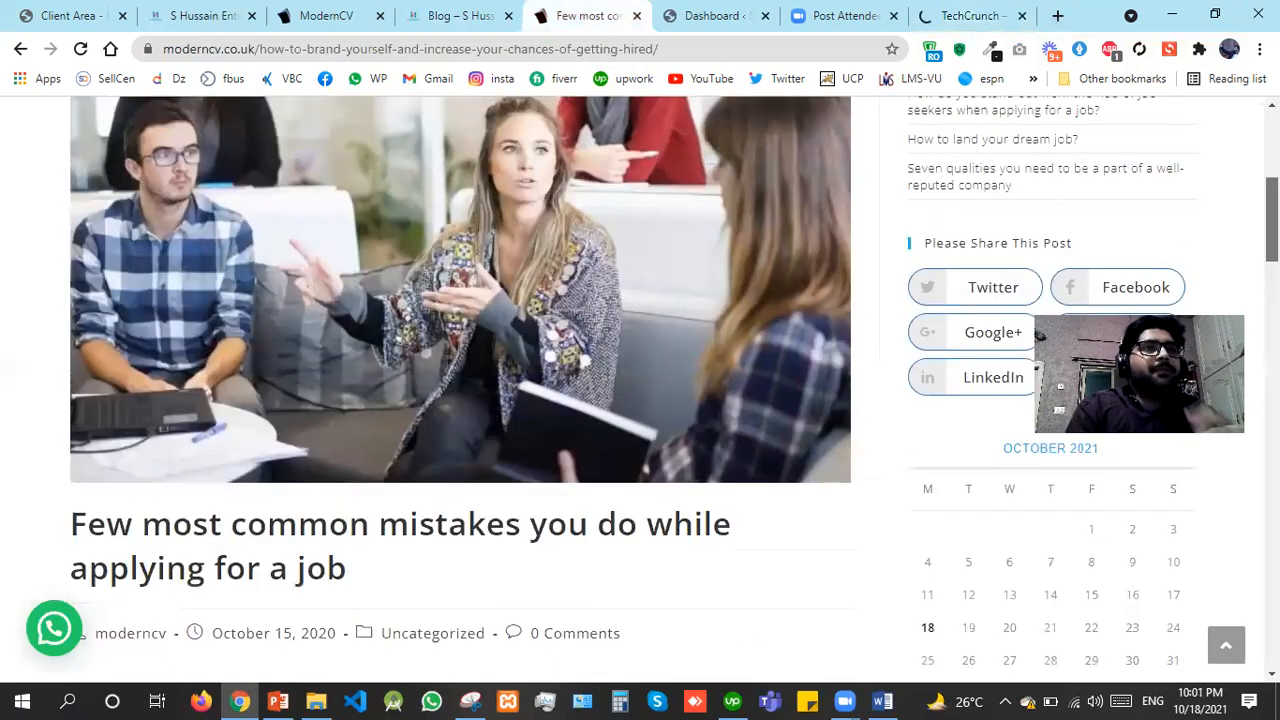
pyautogui.scroll(3, 1040, 335)
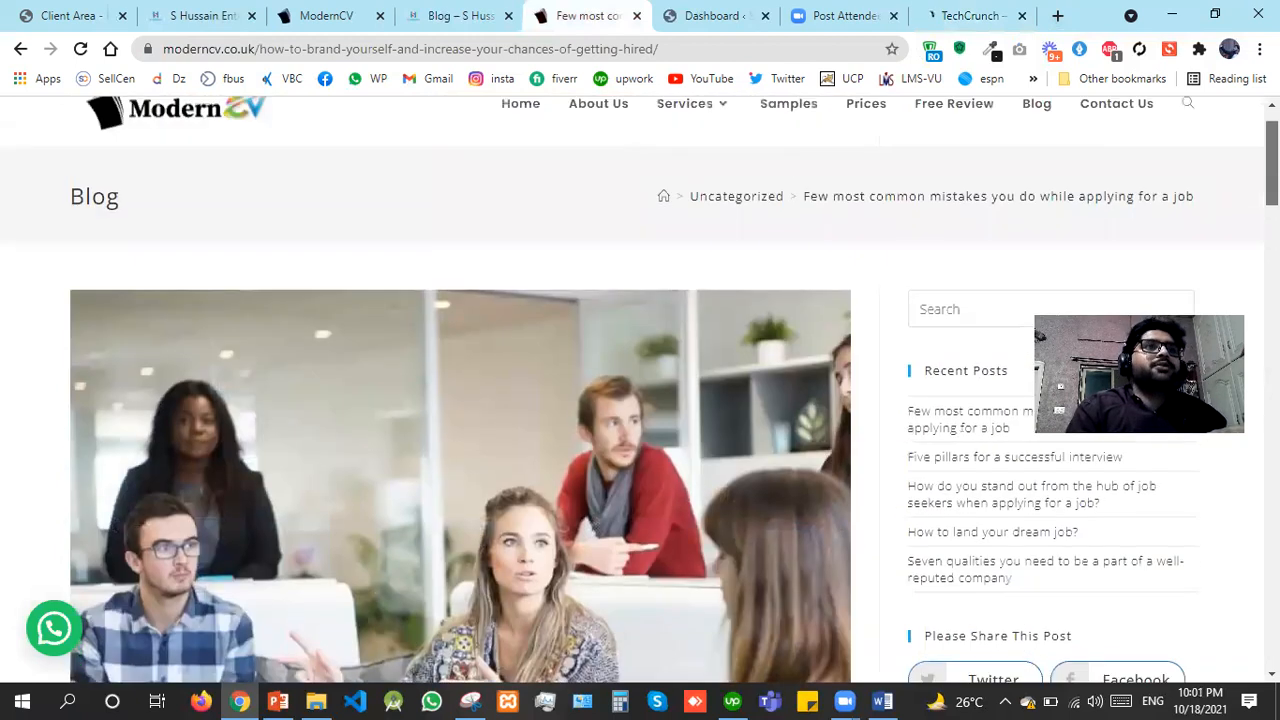
pyautogui.scroll(1, 1040, 335)
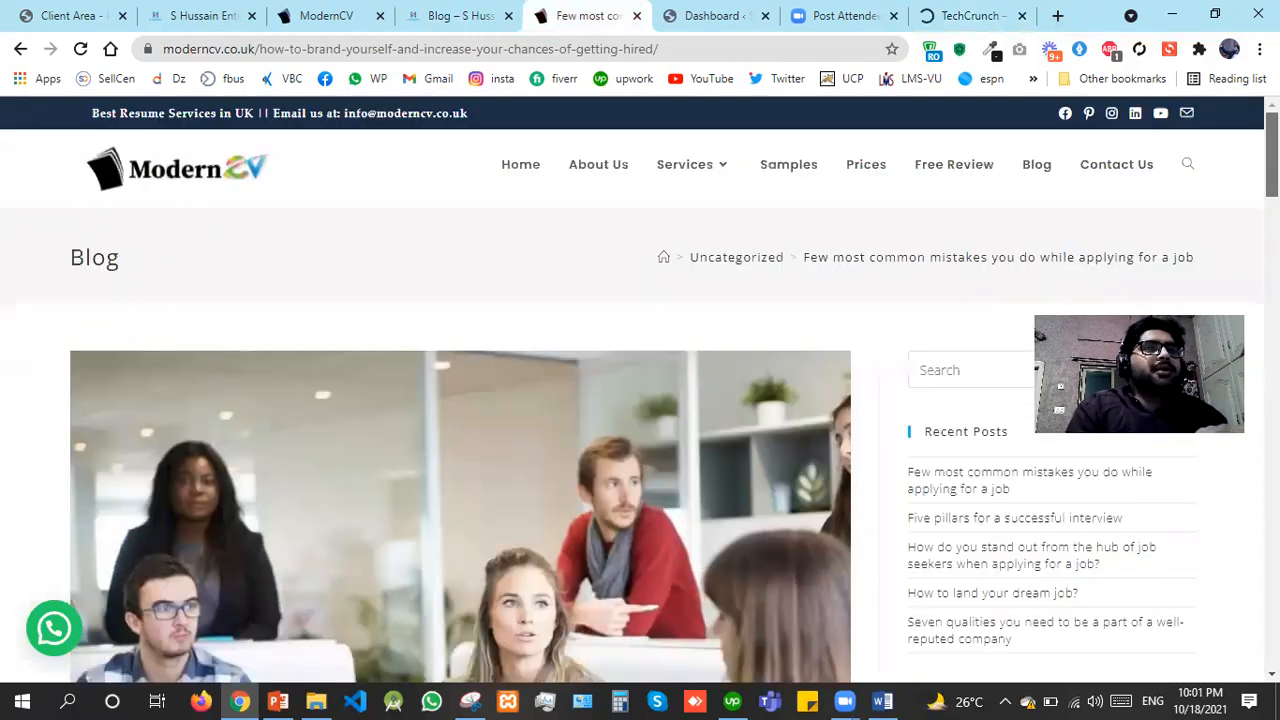
pyautogui.scroll(-1, 1040, 335)
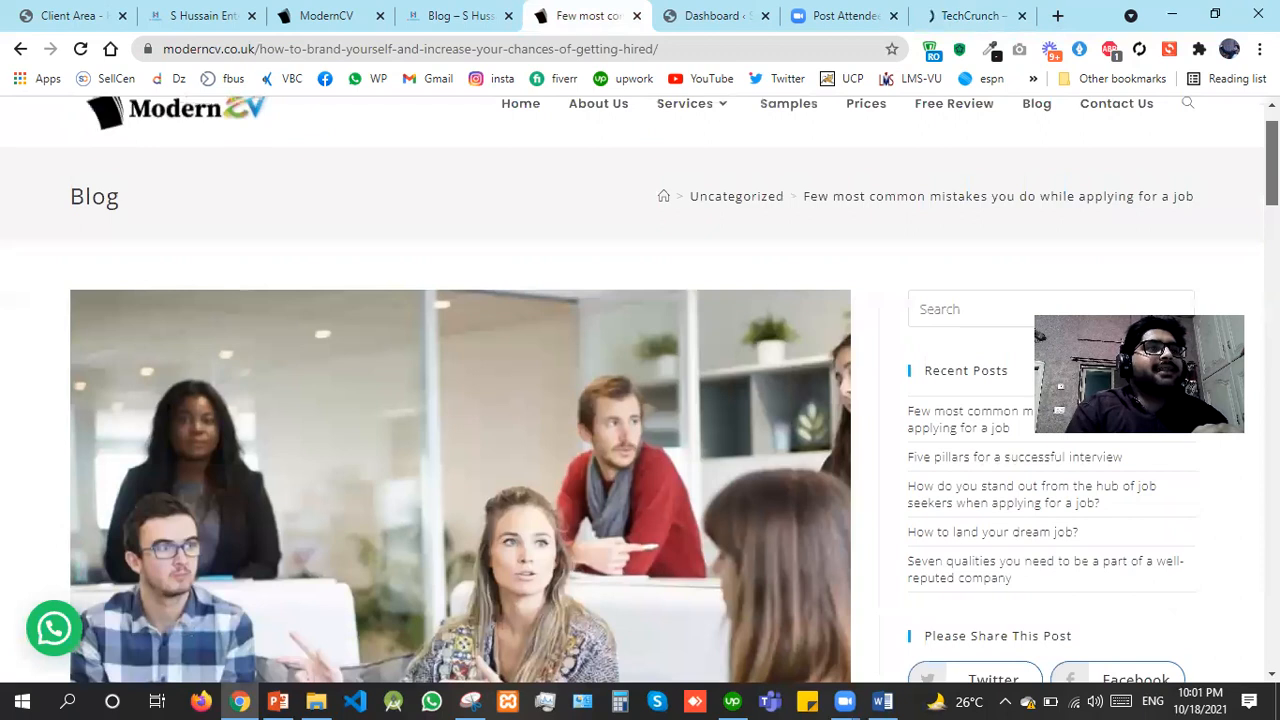
pyautogui.scroll(-5, 640, 390)
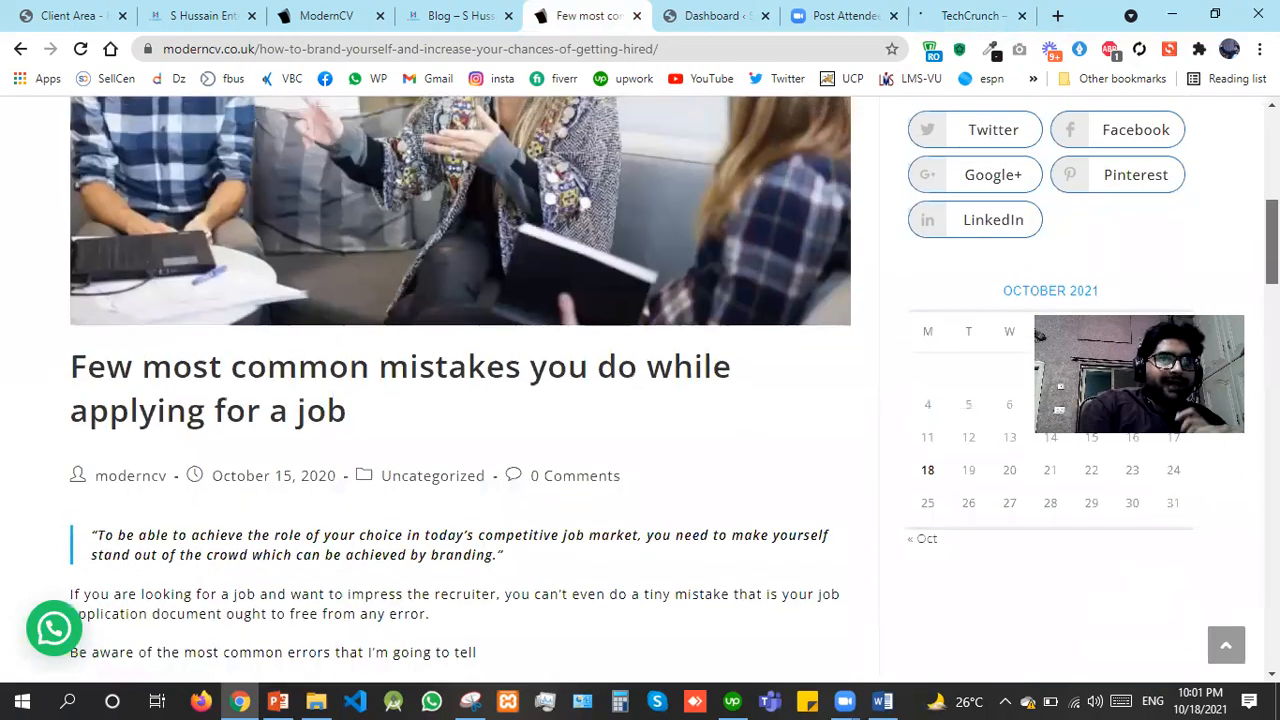
pyautogui.scroll(1, 640, 390)
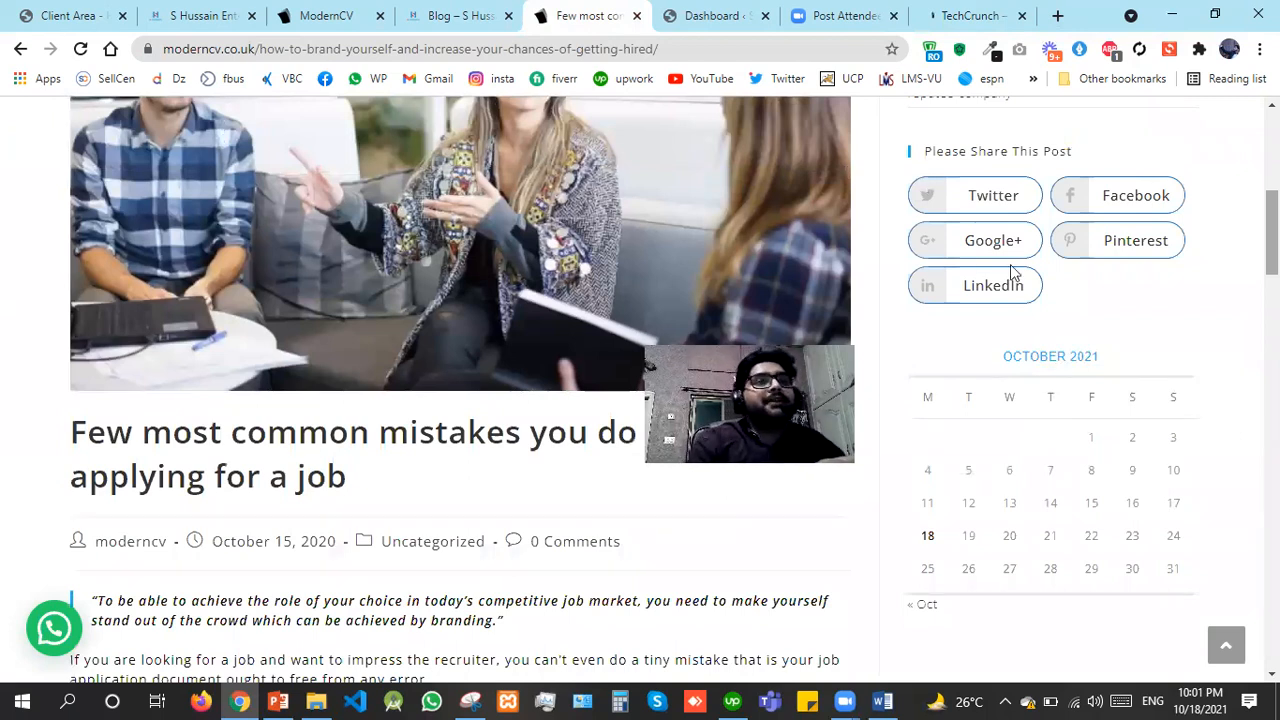
# Examine the article's sidebar widgets: the search box, the "Recent Posts" list and the "Please Share This Post" links
pyautogui.scroll(4, 1010, 270)
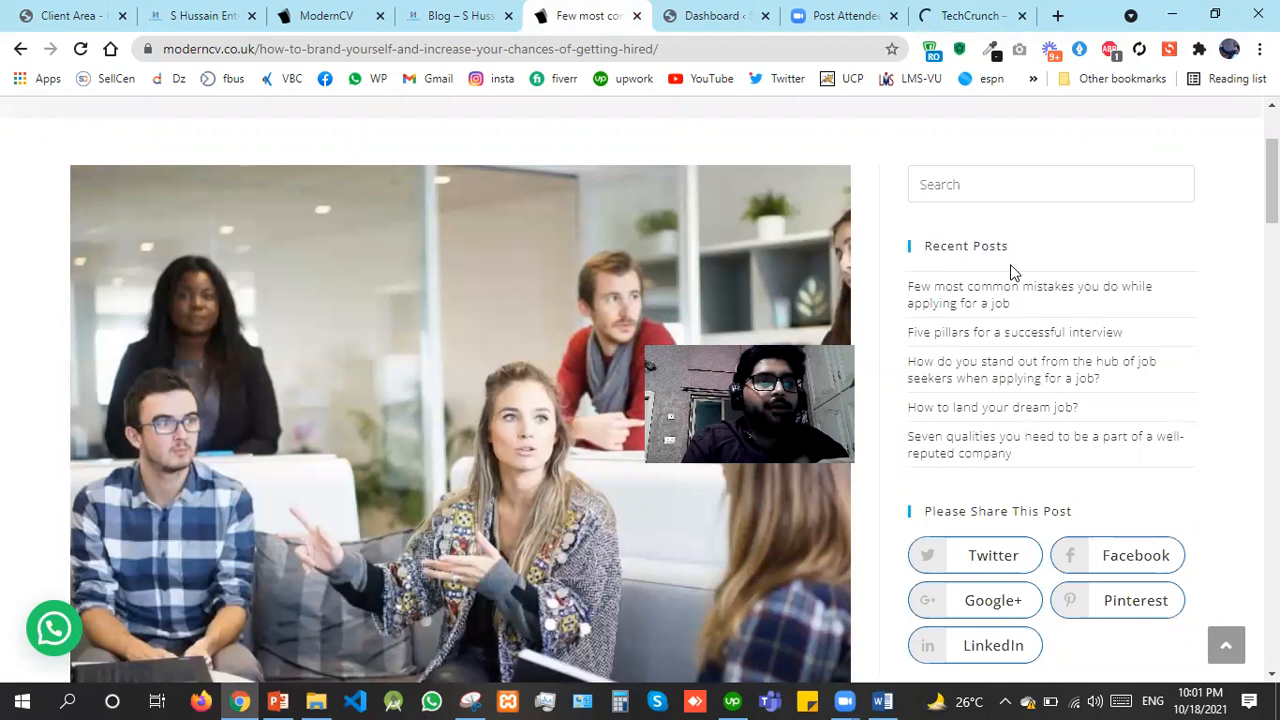
pyautogui.click(965, 181)
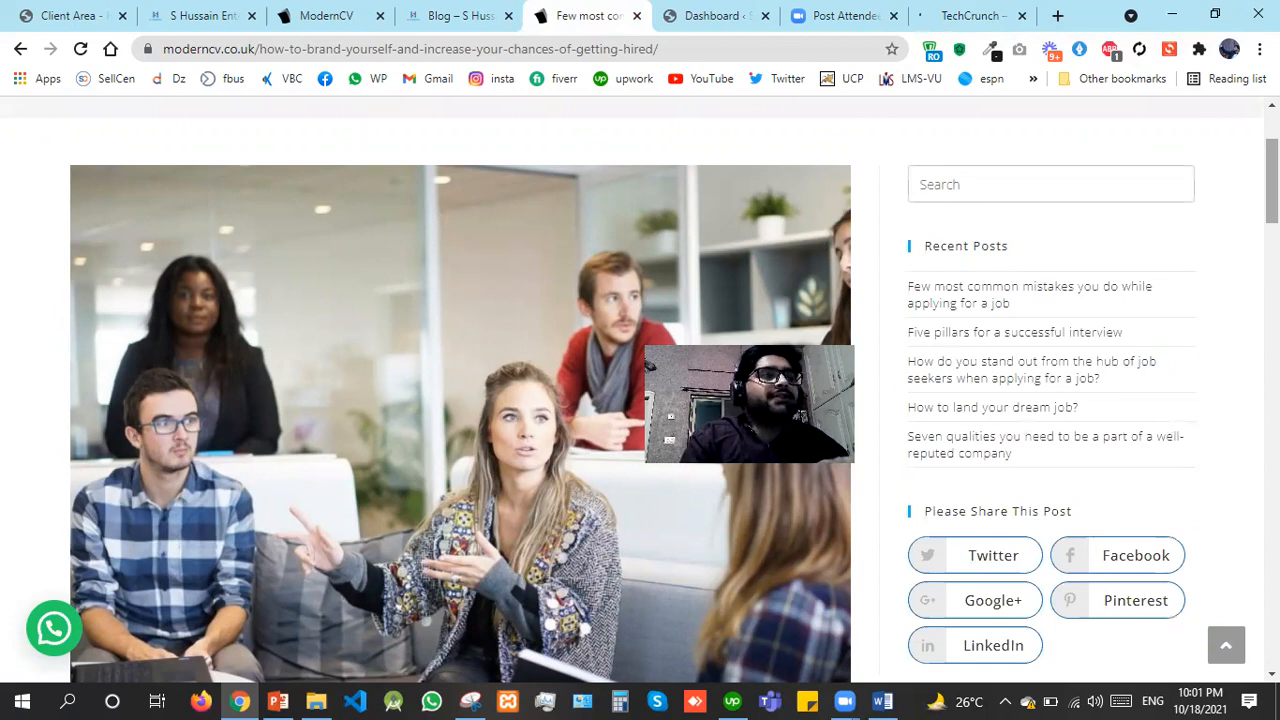
pyautogui.scroll(-3, 640, 390)
pyautogui.scroll(3, 934, 233)
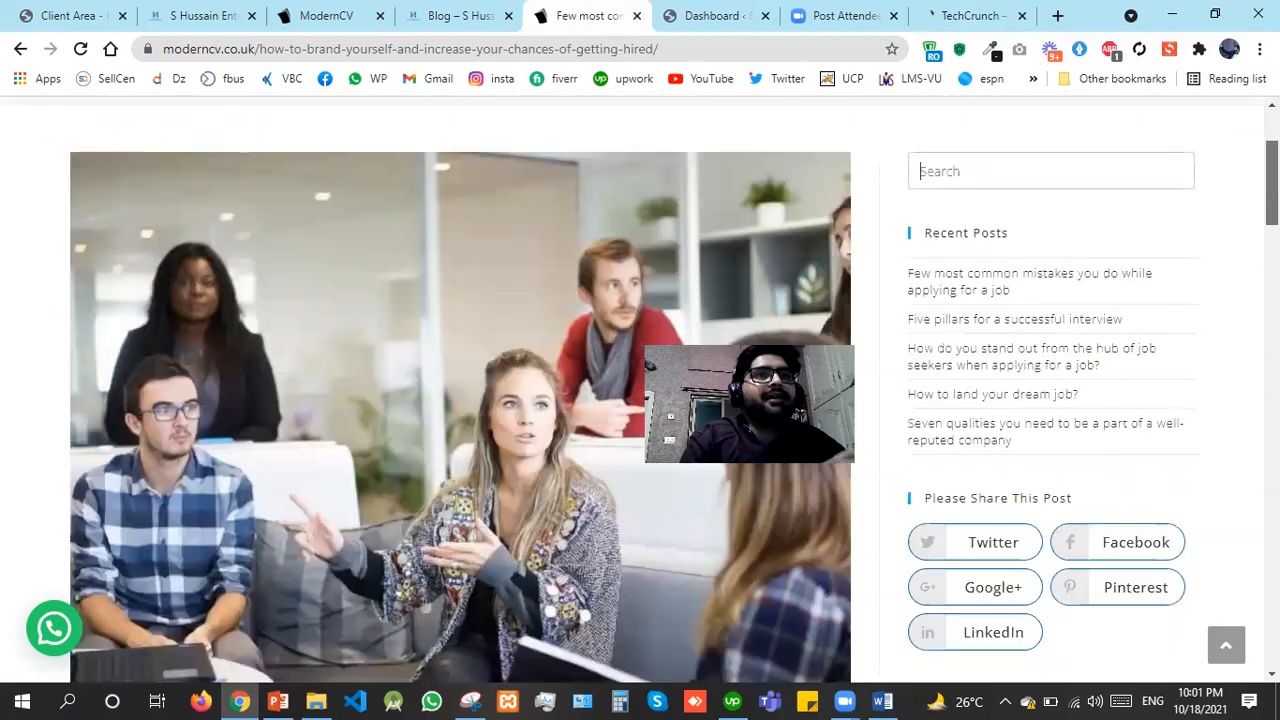
pyautogui.moveTo(922, 238); pyautogui.dragTo(1020, 243)
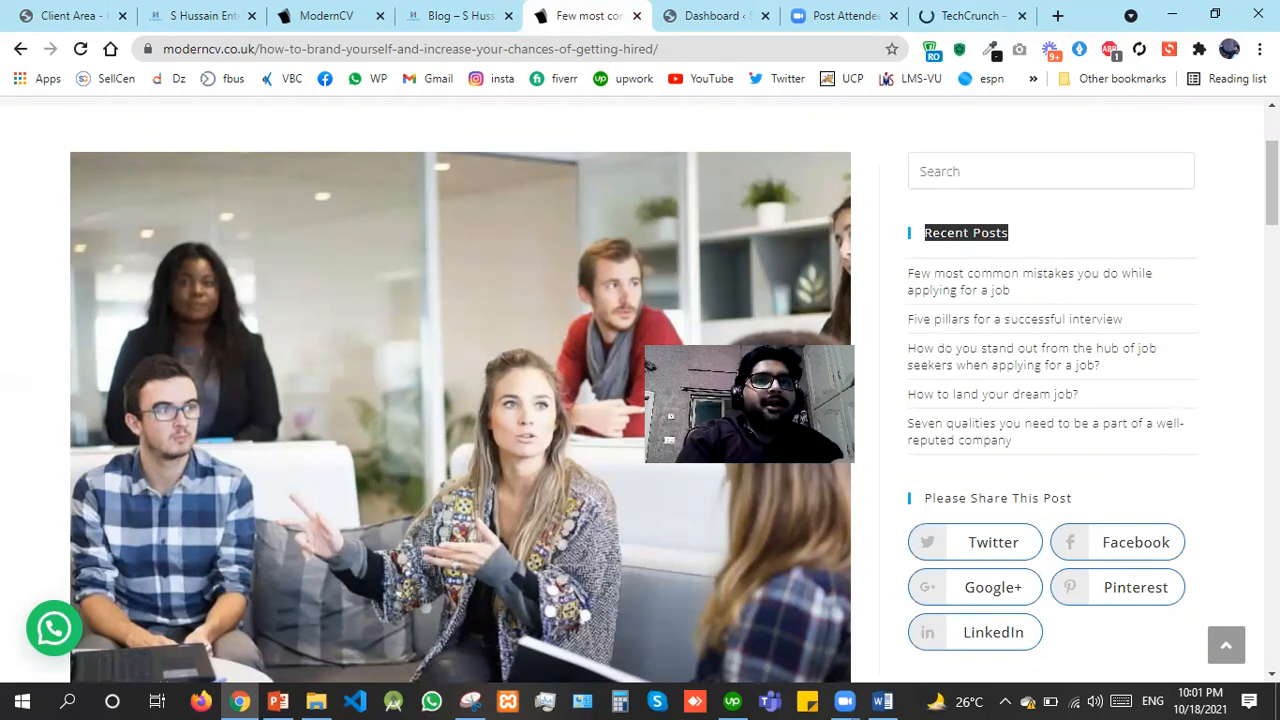
pyautogui.scroll(-1, 1020, 242)
pyautogui.scroll(-1, 674, 363)
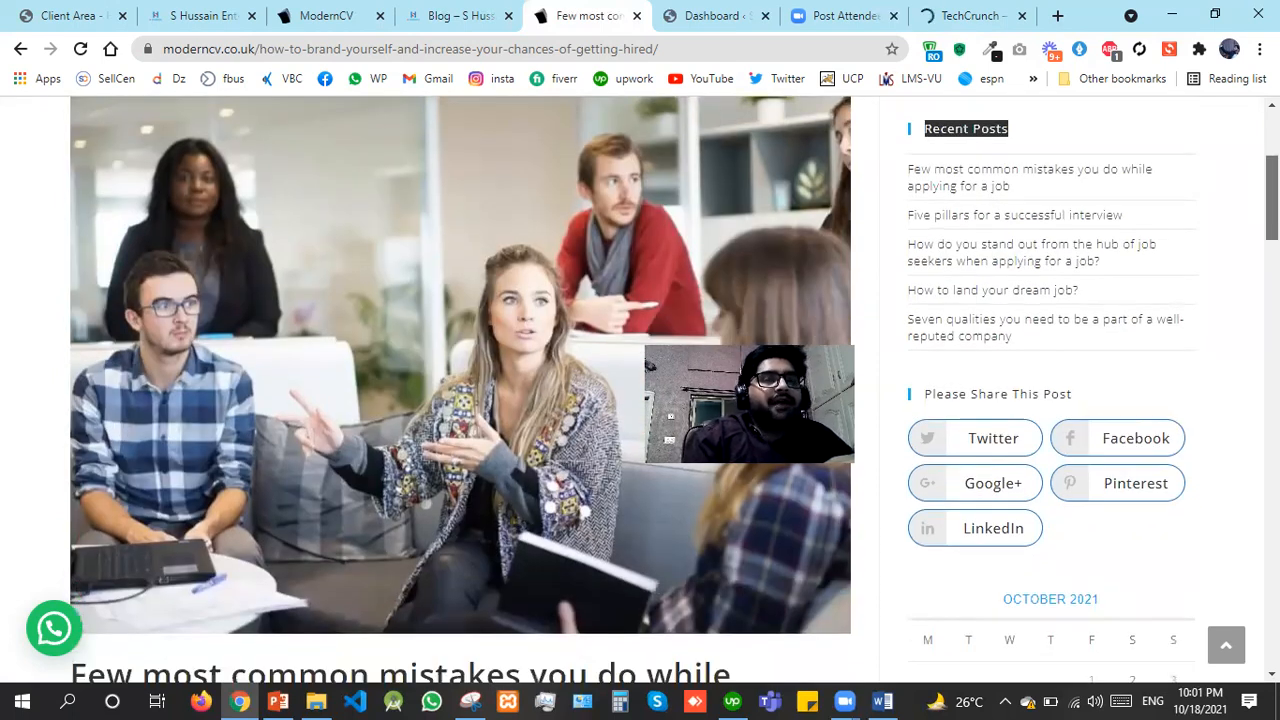
pyautogui.scroll(-1, 673, 390)
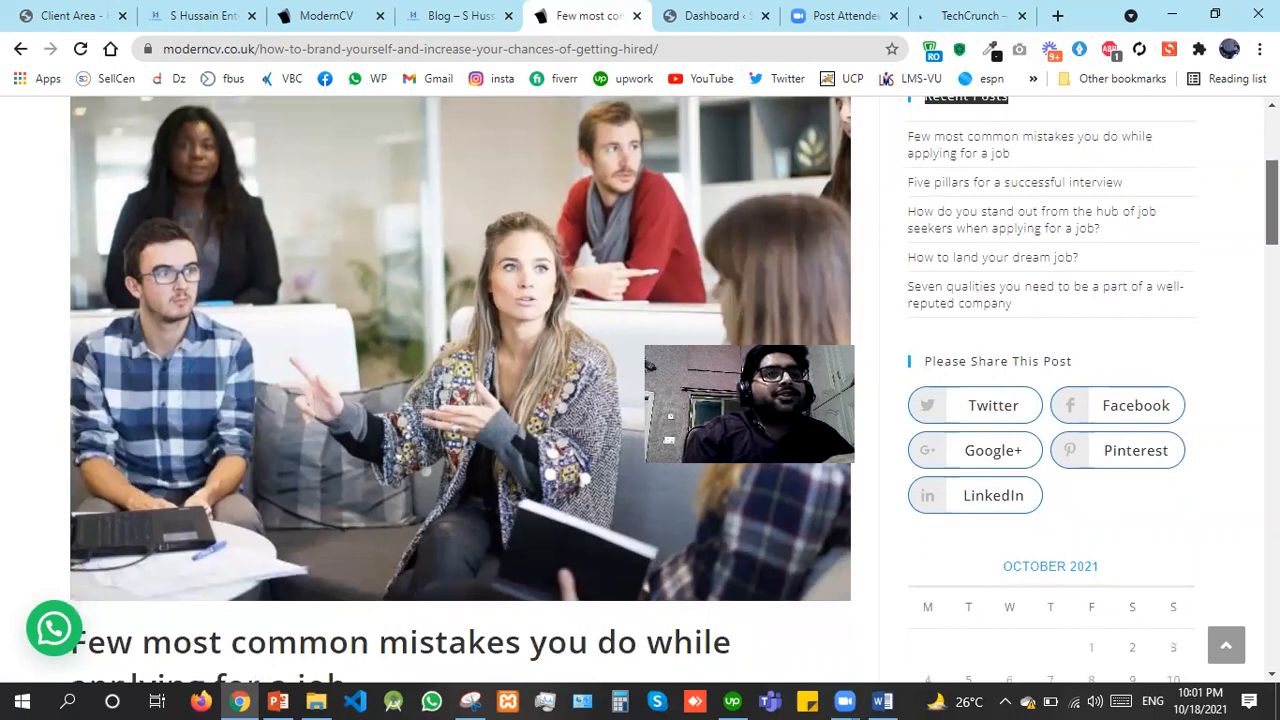
pyautogui.scroll(-1, 673, 390)
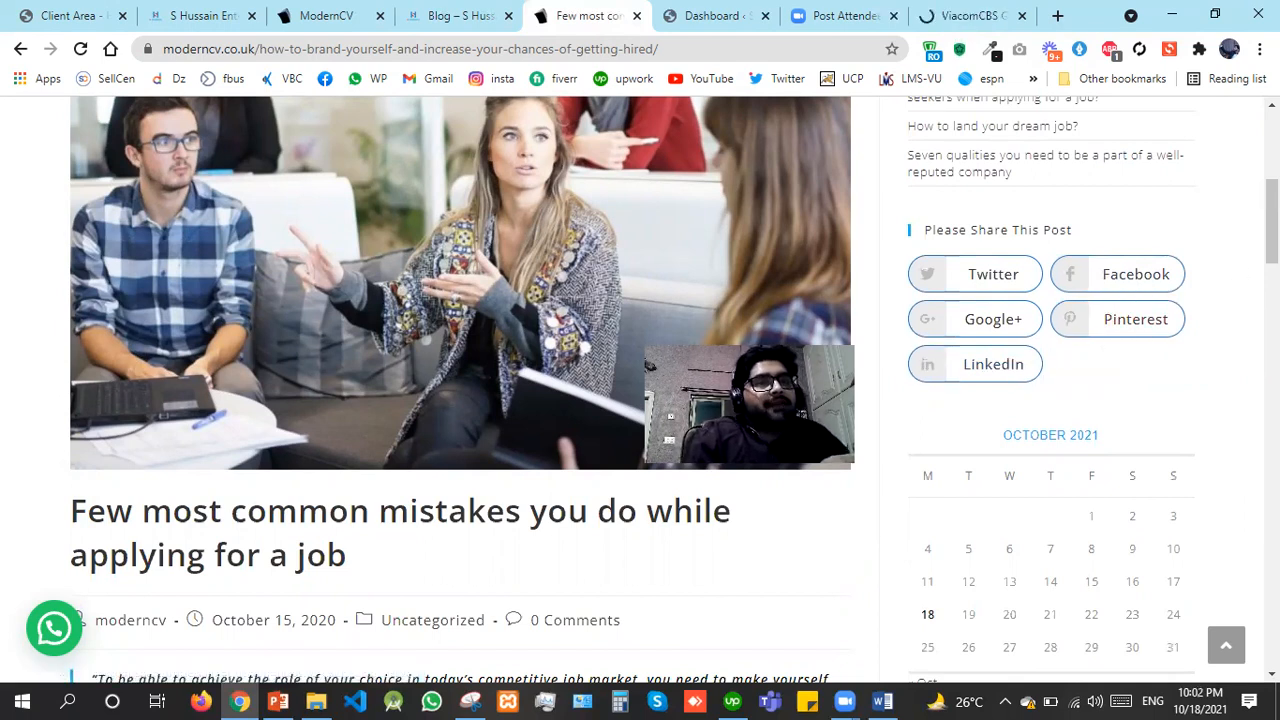
# Review the sidebar calendar beside the post details, return to "Recent Posts" and clear the heading's text selection
pyautogui.scroll(-1, 640, 380)
pyautogui.scroll(-2, 932, 437)
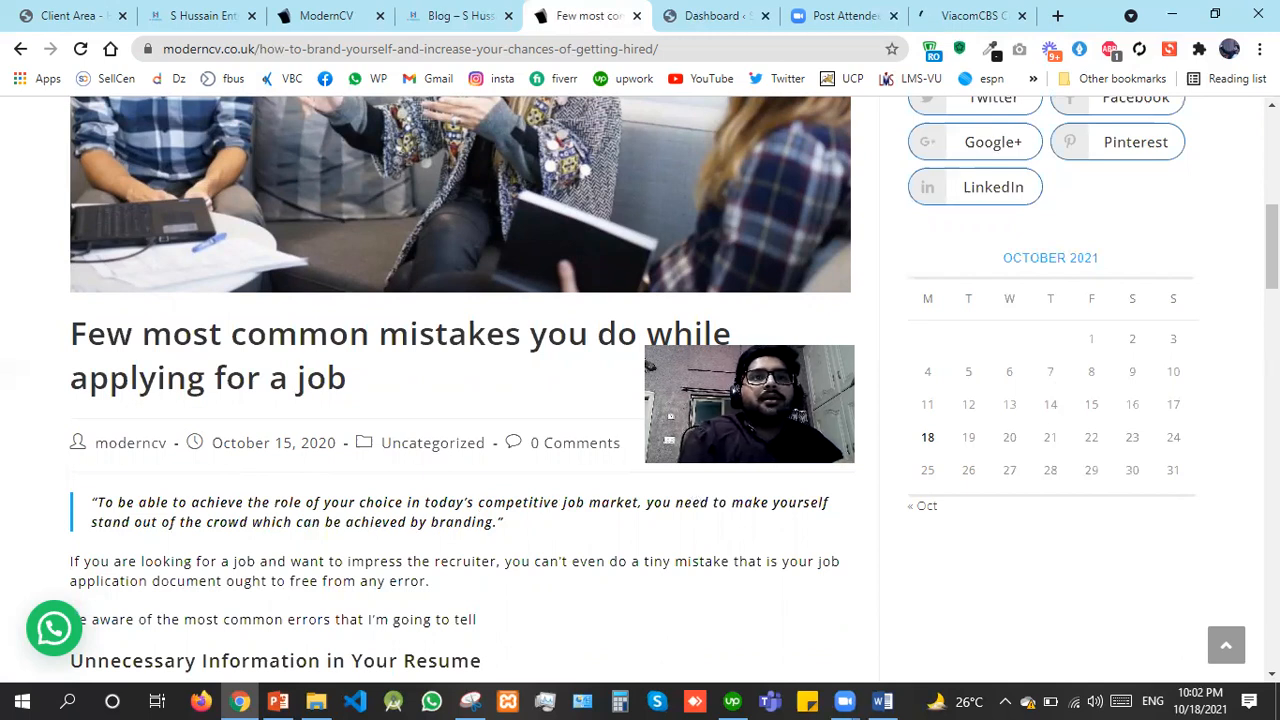
pyautogui.scroll(1, 1058, 390)
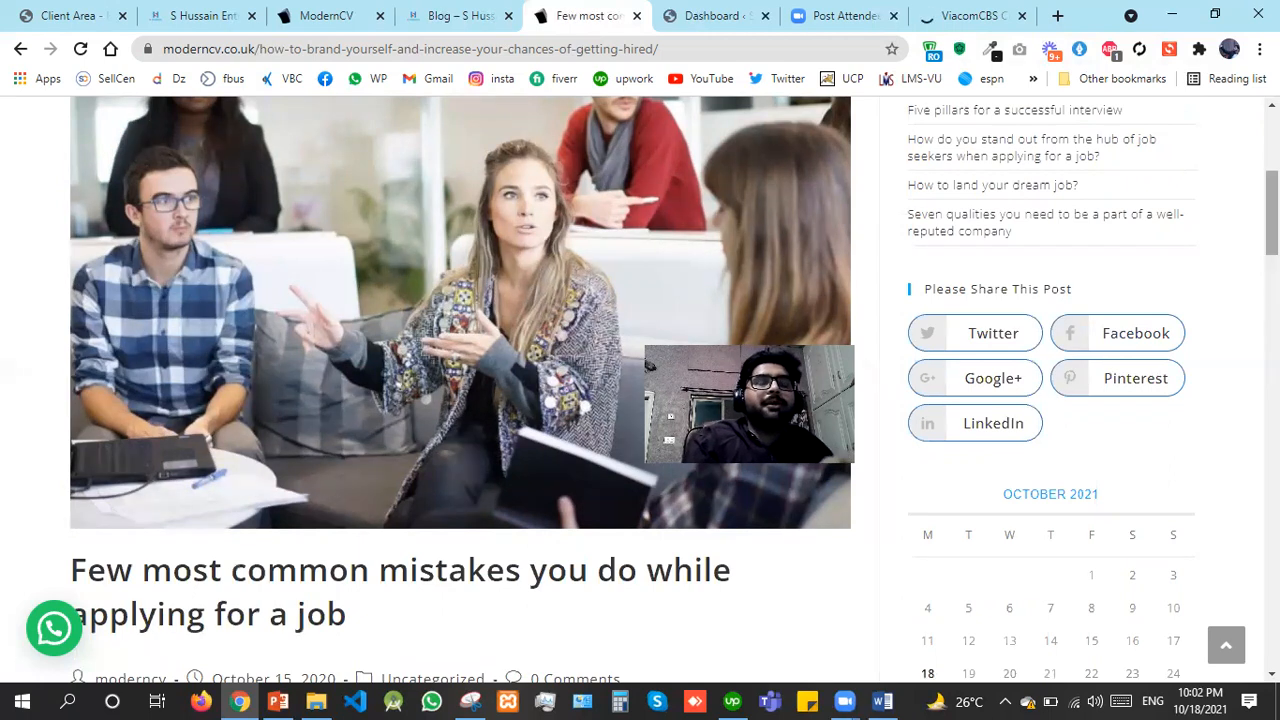
pyautogui.scroll(2, 913, 325)
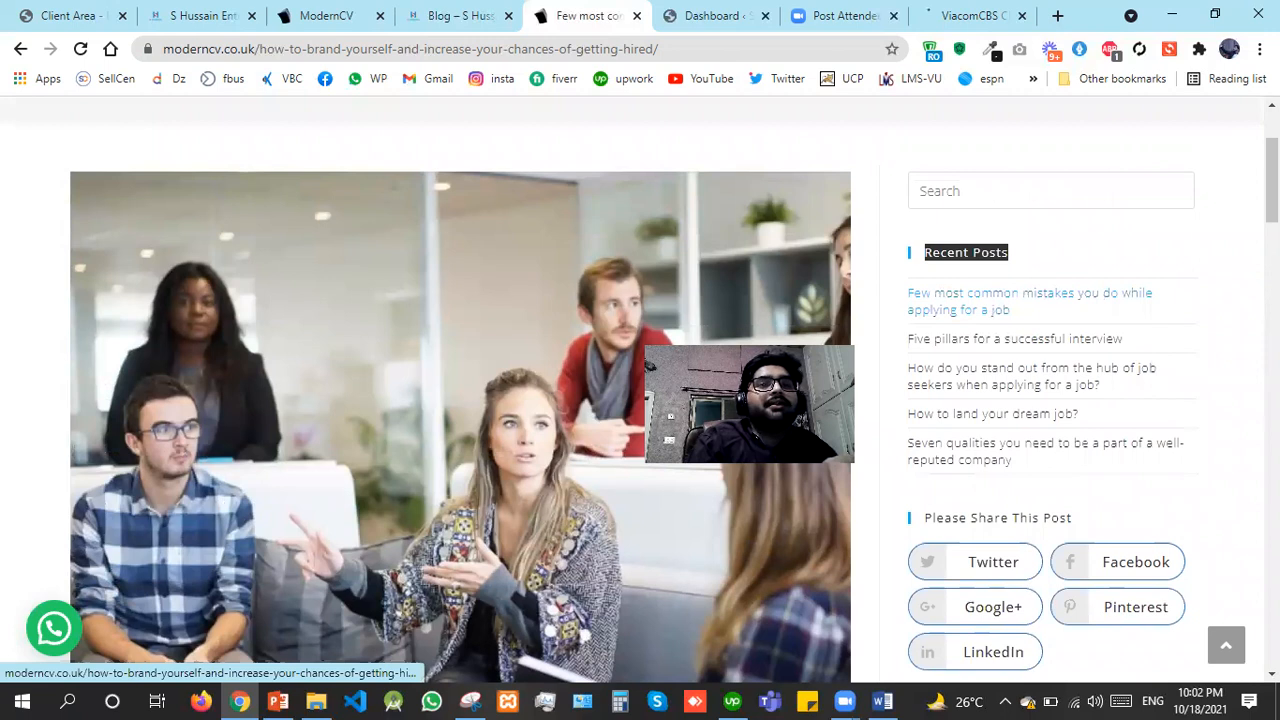
pyautogui.click(1247, 421)
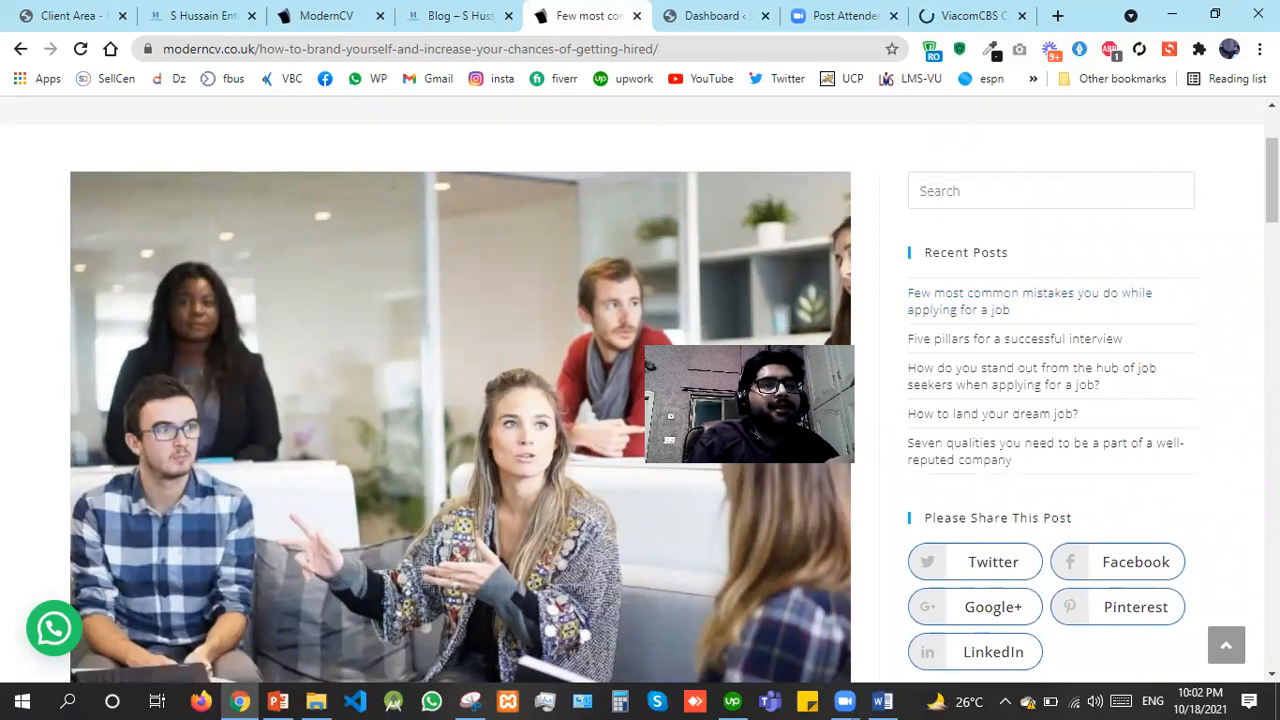
# Skim the article body through the "Lying" section and return to the post title
pyautogui.scroll(-10, 460, 390)
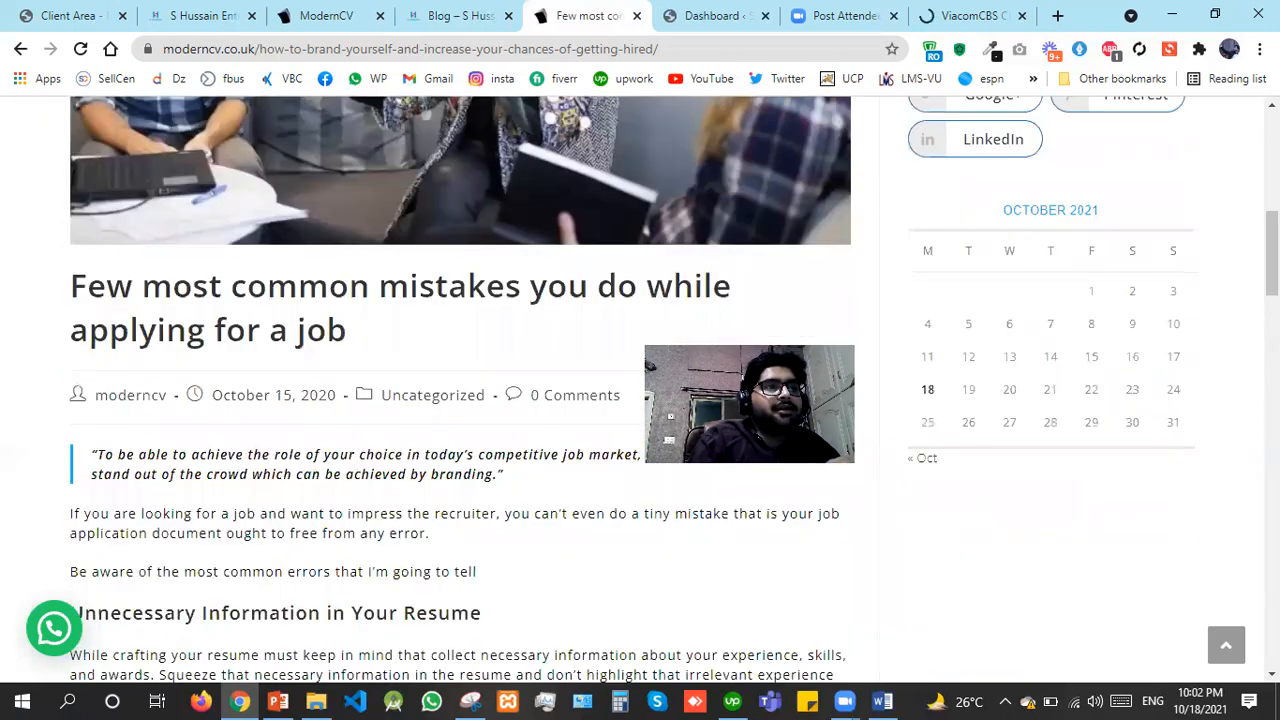
pyautogui.scroll(-5, 460, 390)
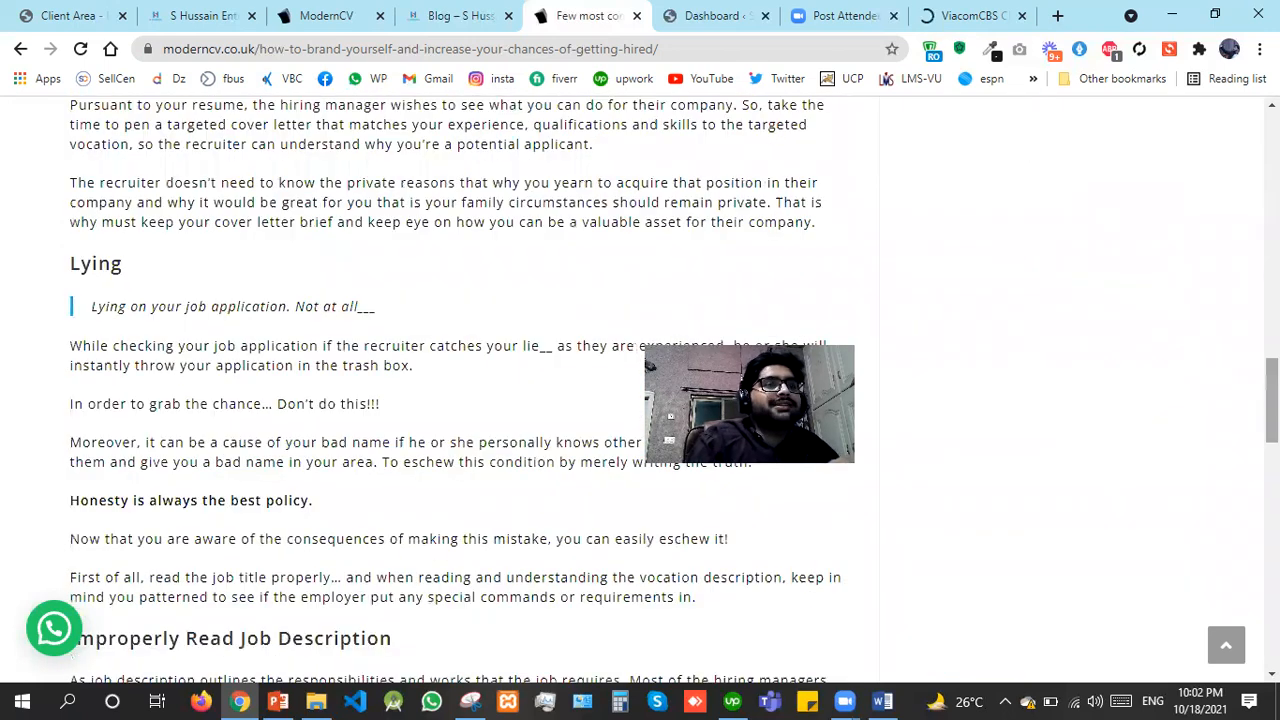
pyautogui.scroll(6, 460, 390)
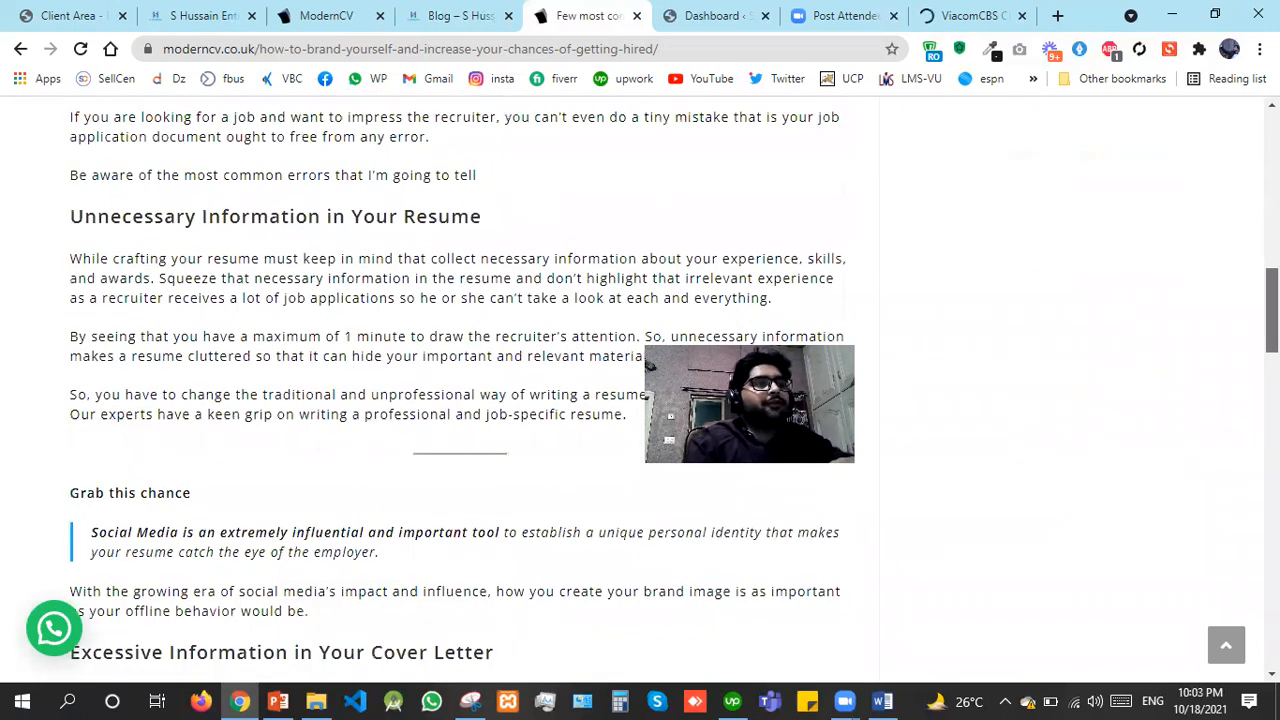
pyautogui.scroll(1, 460, 390)
pyautogui.scroll(3, 460, 390)
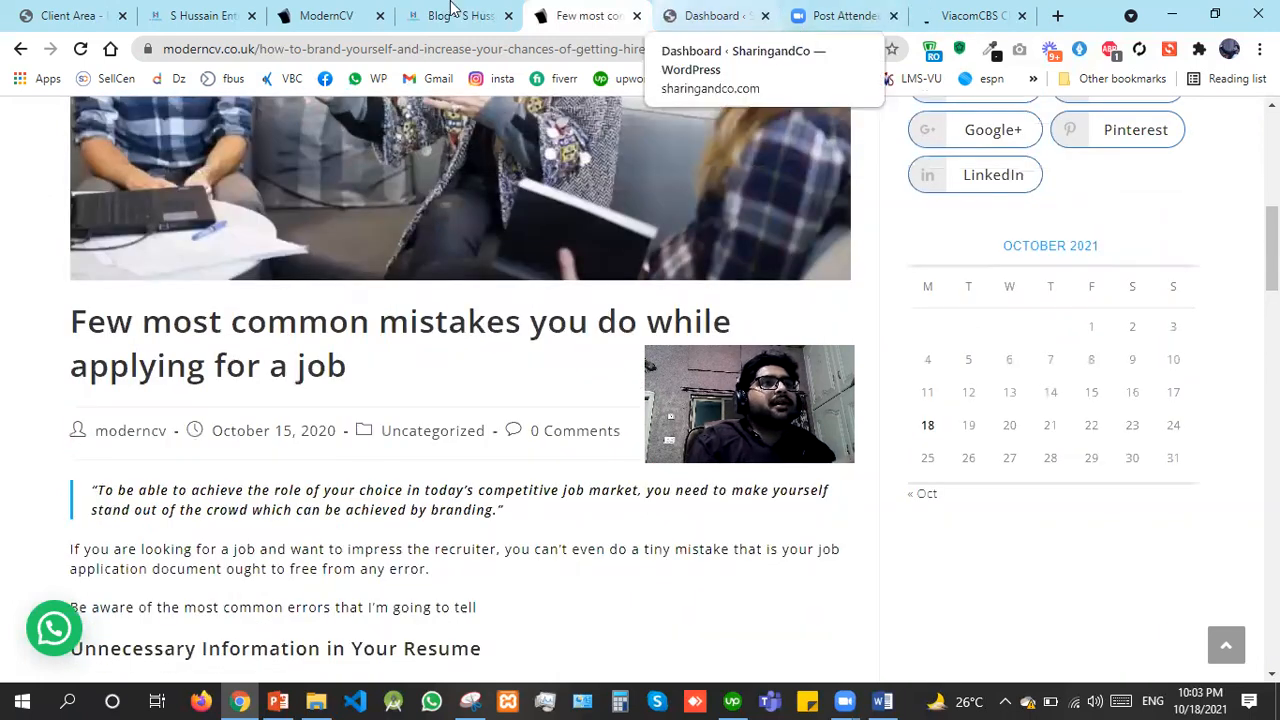
# Examine the title, featured image and opening paragraphs of the TechCrunch article on the ViacomCBS merger, and close its tab
pyautogui.click(975, 12)
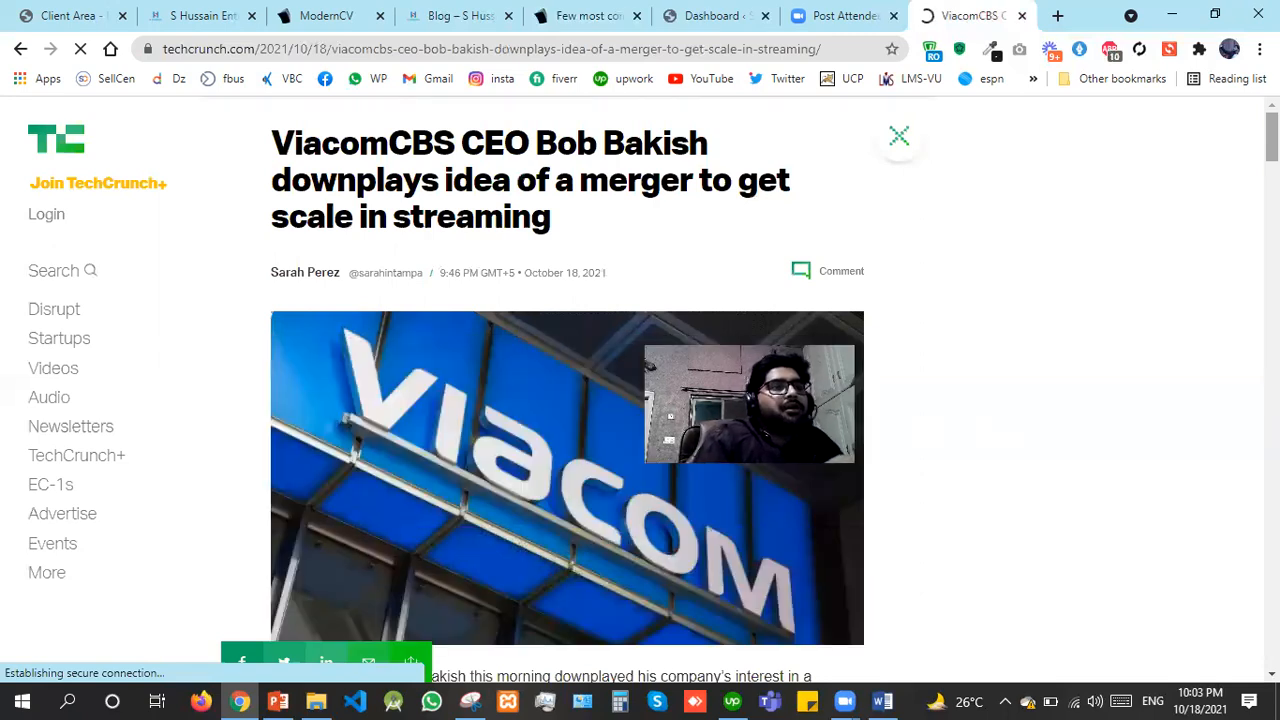
pyautogui.scroll(-2, 567, 380)
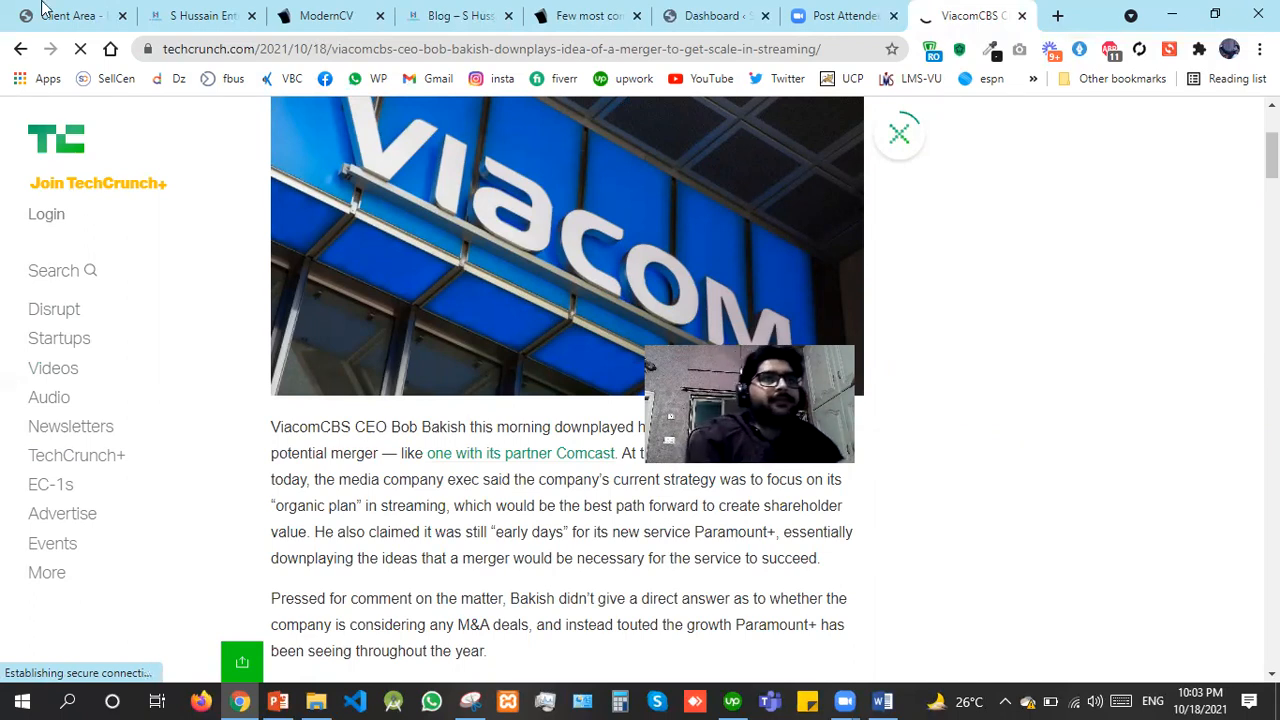
pyautogui.click(1021, 17)
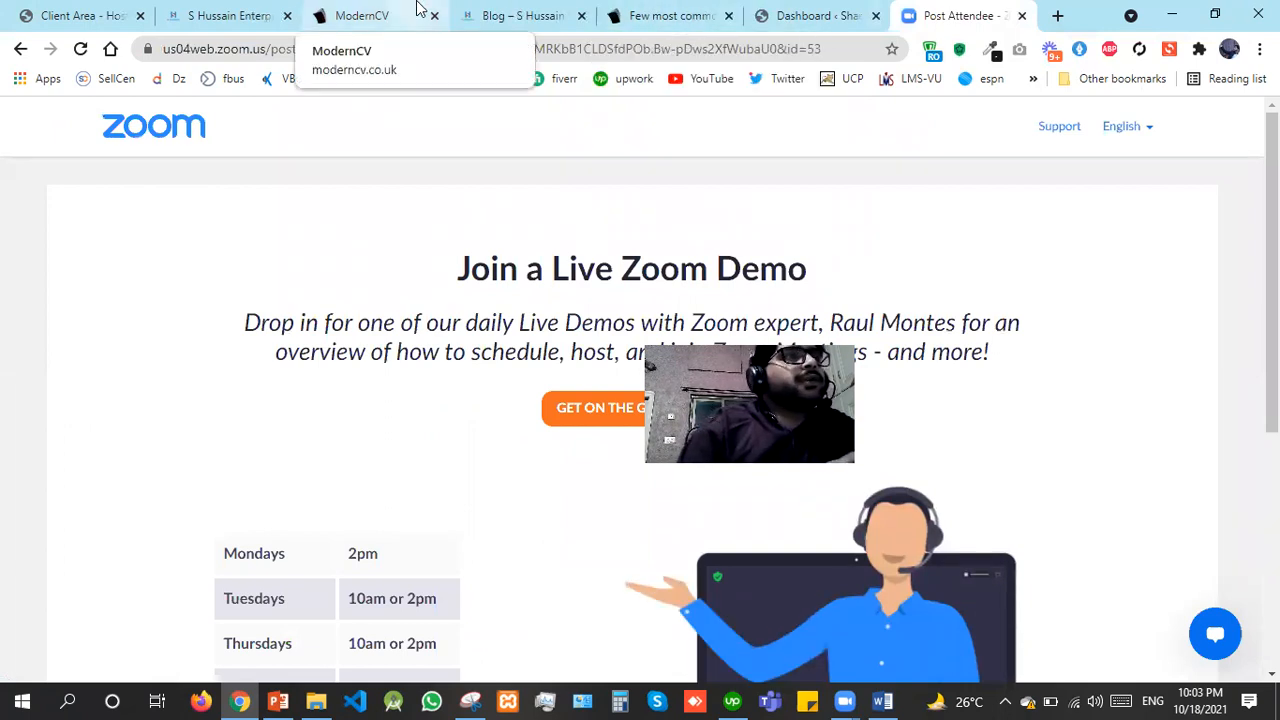
# Revisit the S Hussain blog page and home page, and look over the home page's navigation and banner
pyautogui.click(487, 12)
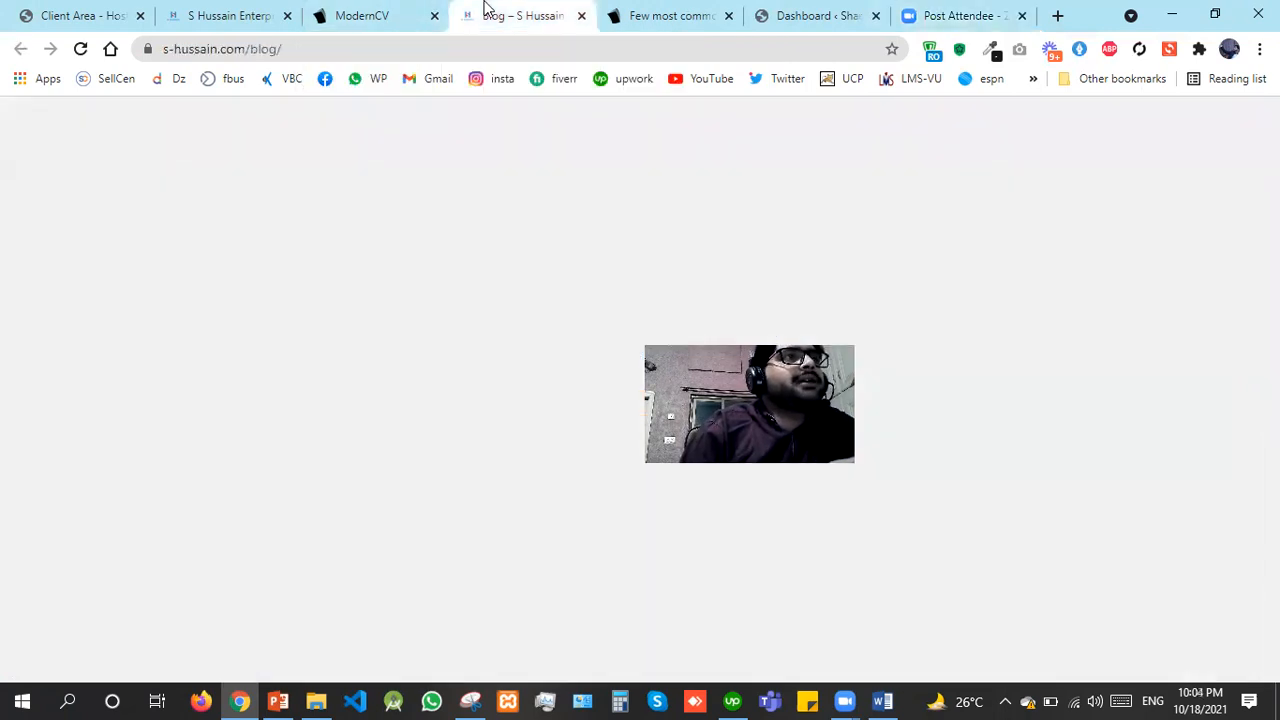
pyautogui.click(186, 8)
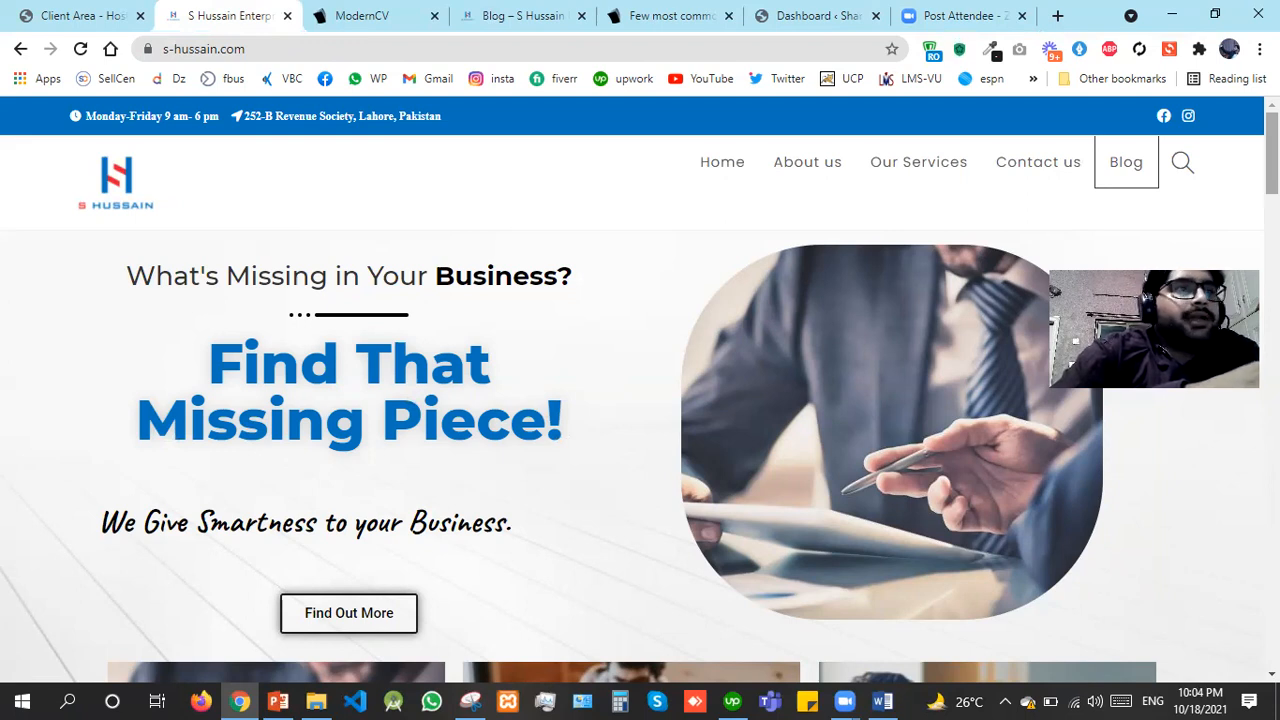
pyautogui.scroll(-2, 640, 400)
pyautogui.scroll(2, 368, 478)
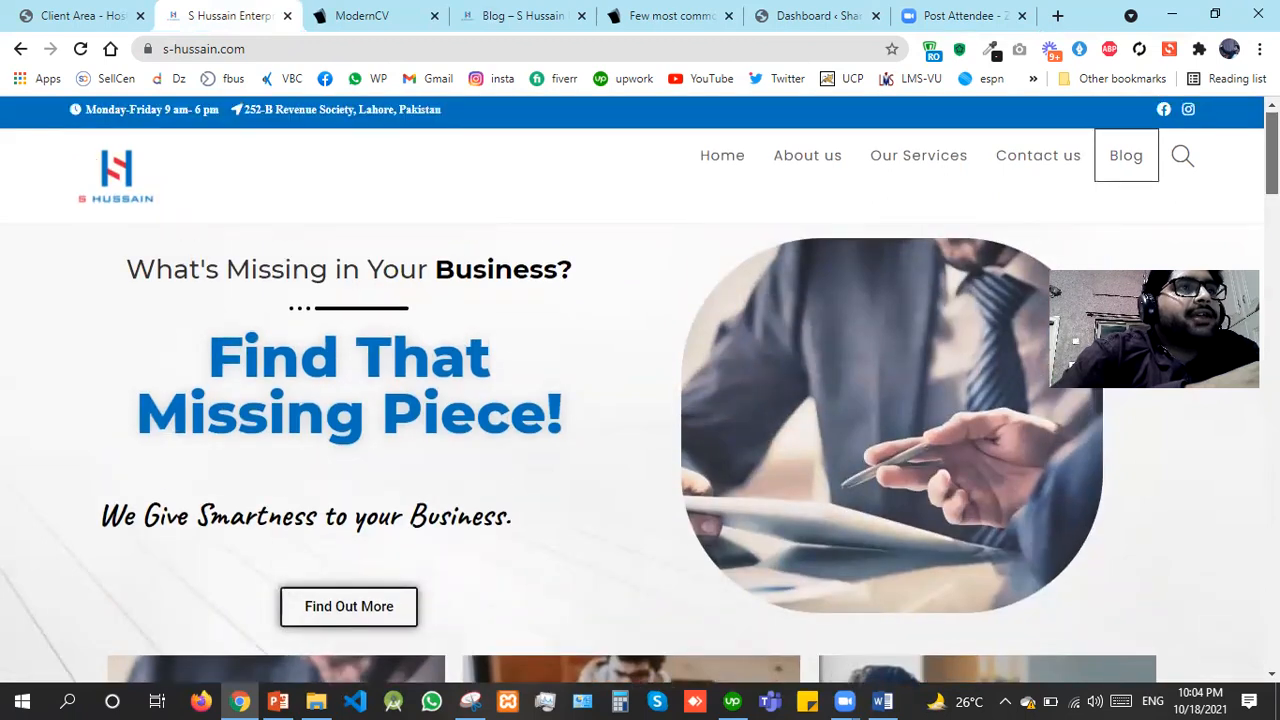
pyautogui.scroll(-2, 368, 478)
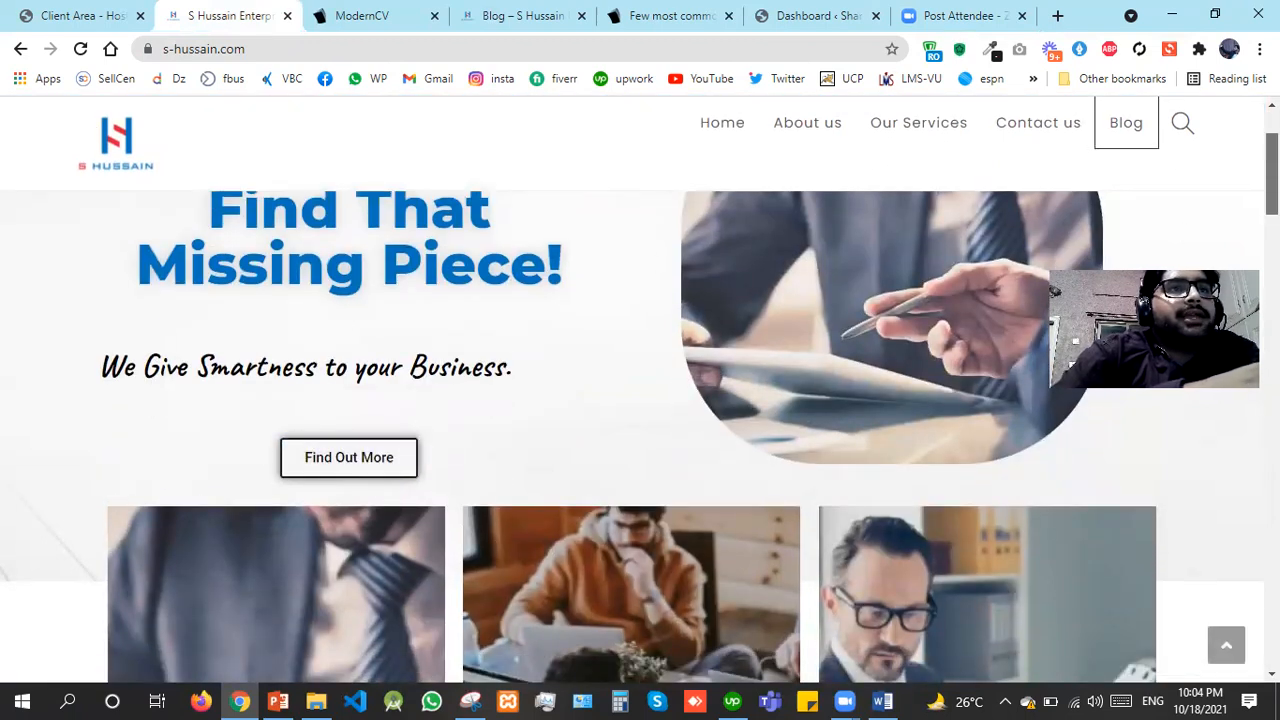
# Review the home page's service, vision and approach cards, highlight the "Consultancy Industries" heading, and look over the solutions and founder sections
pyautogui.scroll(-3, 755, 427)
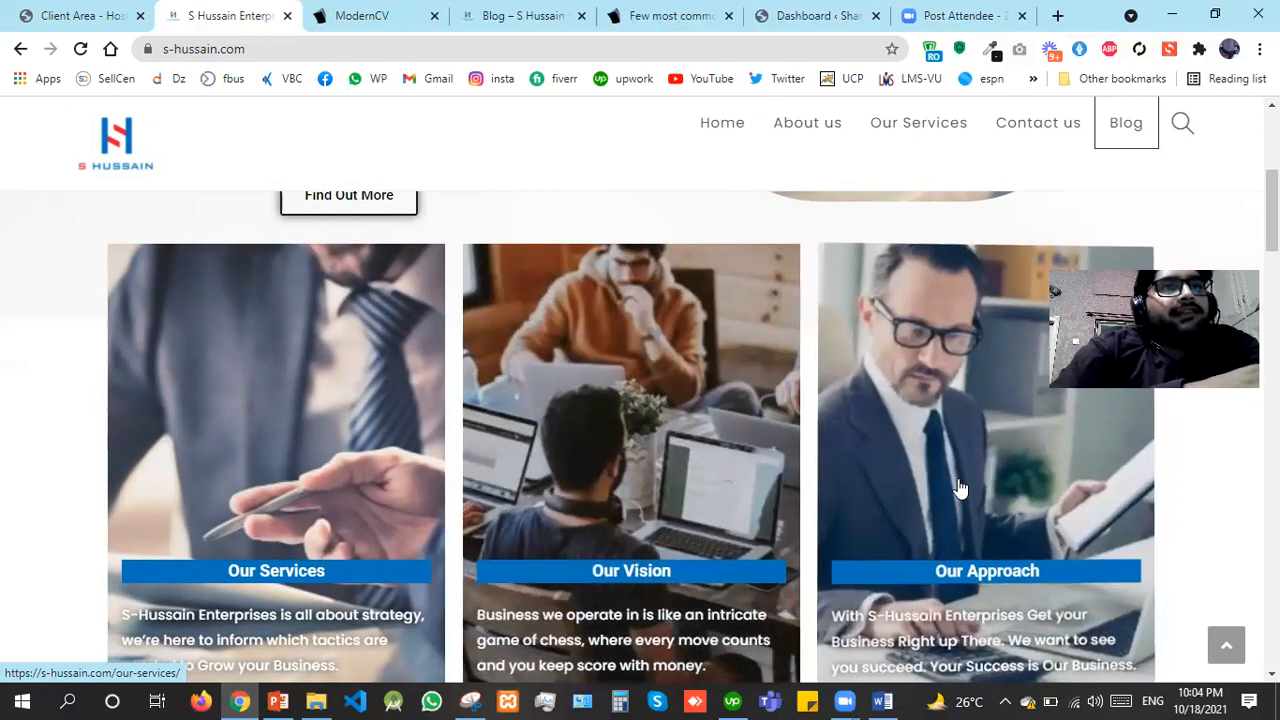
pyautogui.scroll(-5, 640, 440)
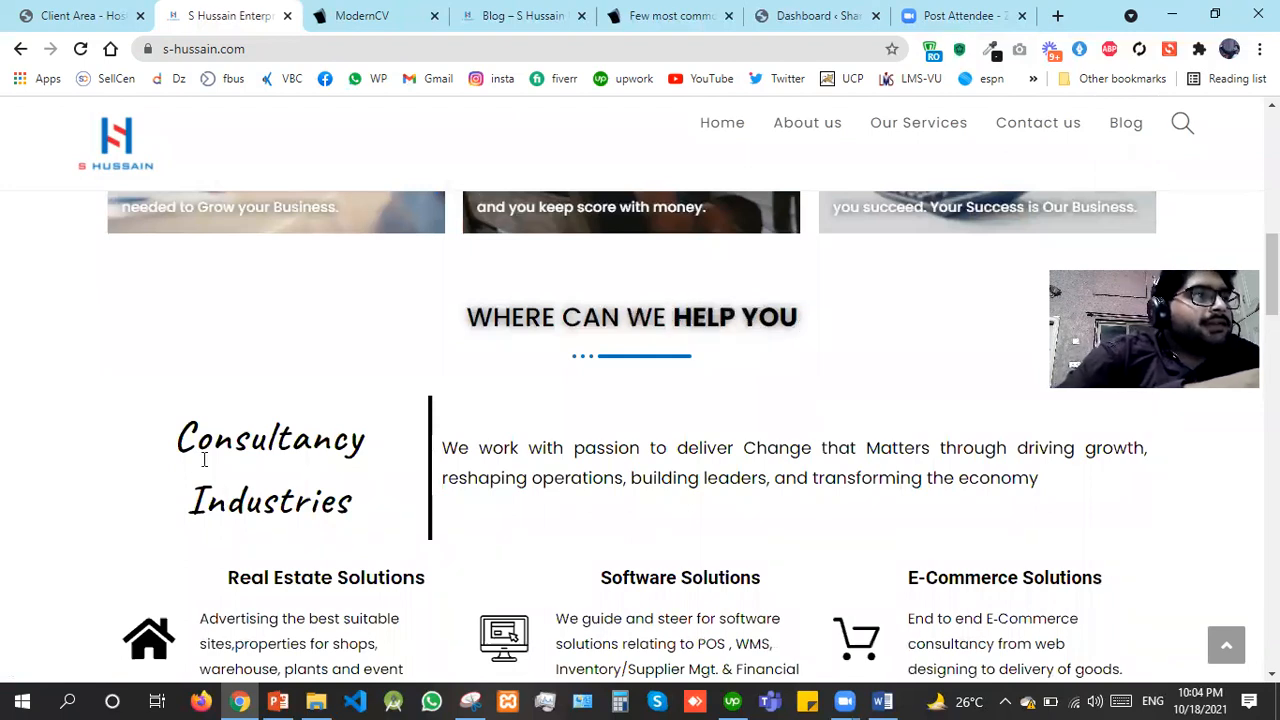
pyautogui.moveTo(210, 438); pyautogui.dragTo(350, 507)
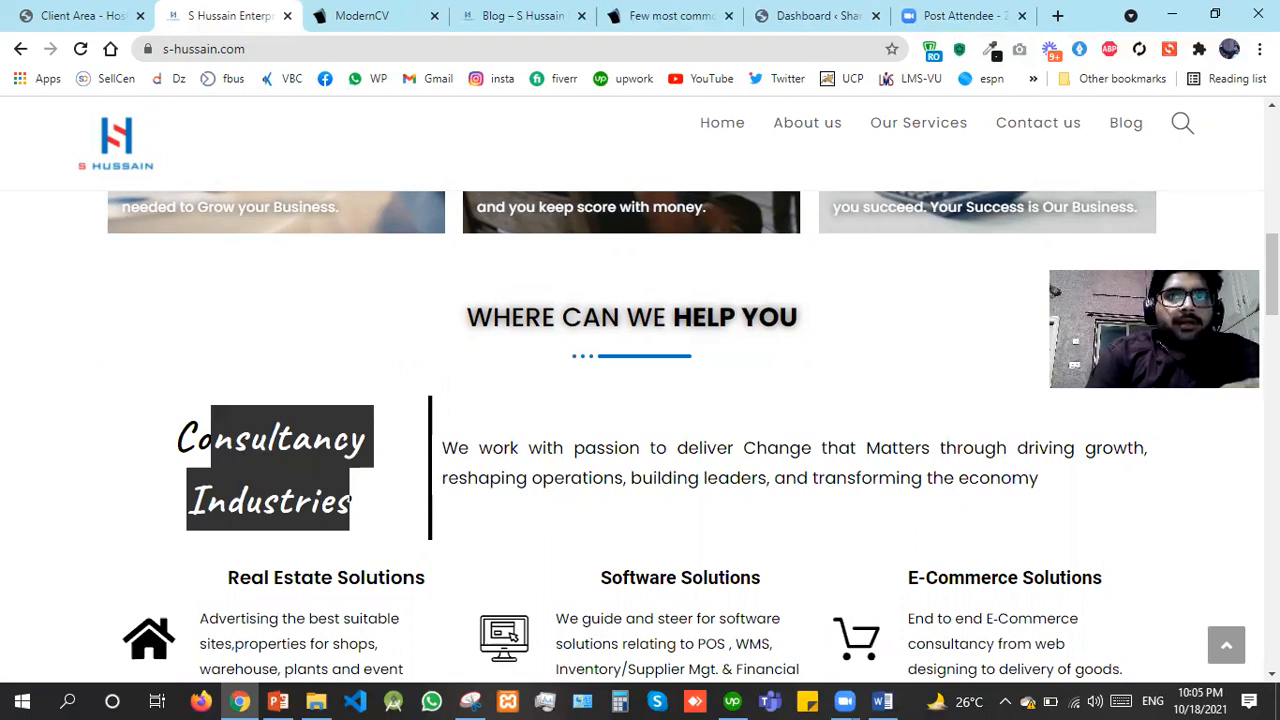
pyautogui.scroll(-3, 640, 430)
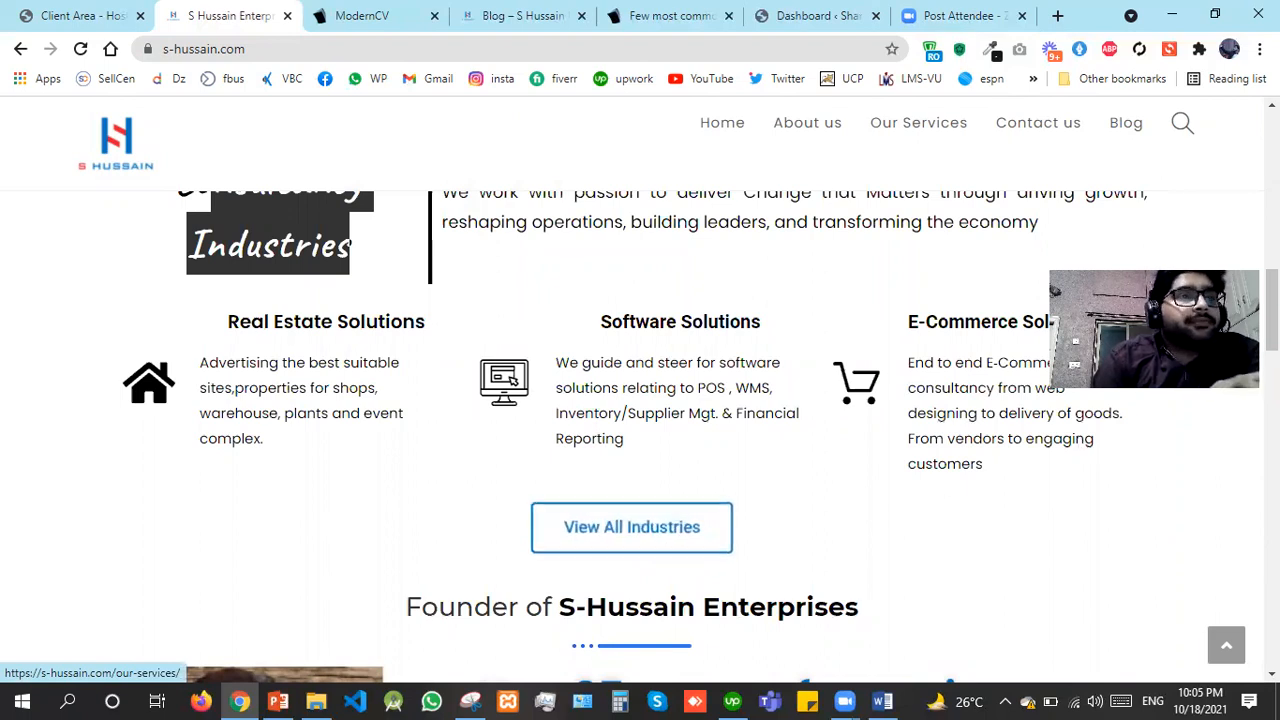
pyautogui.scroll(-5, 650, 372)
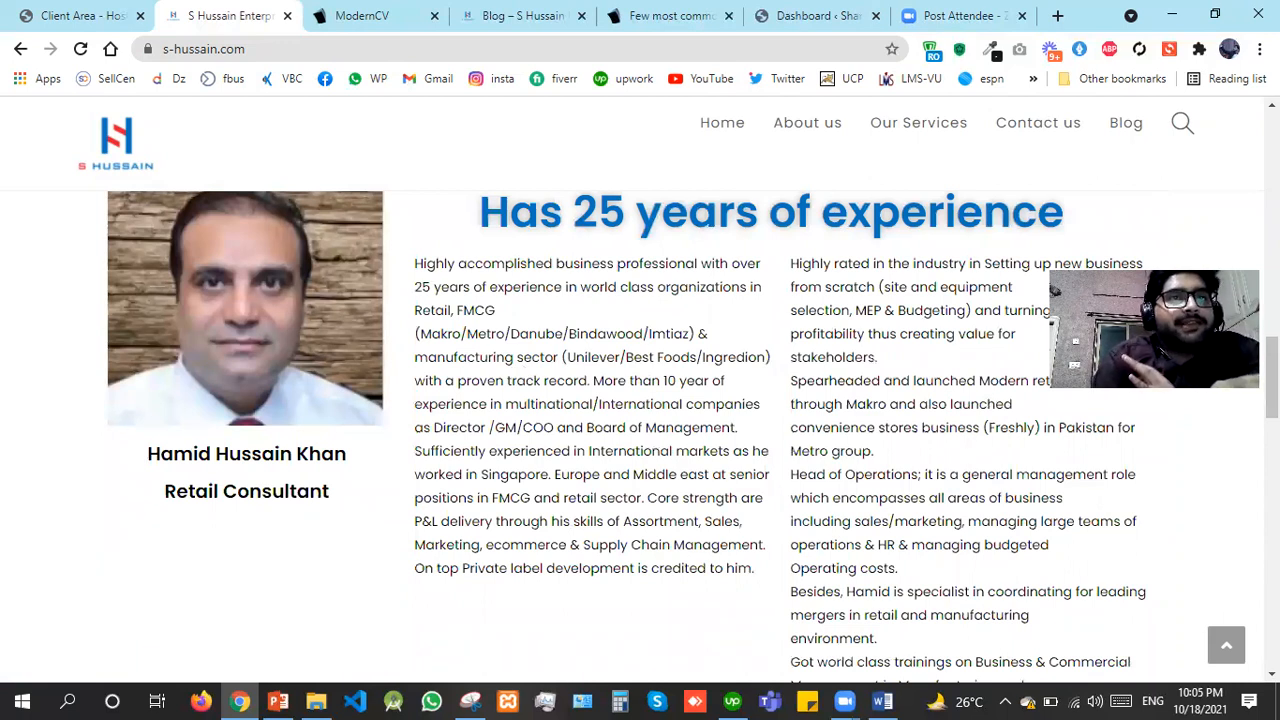
# Look over the home page from the founder section through the blog post grid to the footer's quick links, recent posts and contact info
pyautogui.scroll(4, 640, 400)
pyautogui.scroll(-5, 640, 400)
pyautogui.scroll(-6, 640, 400)
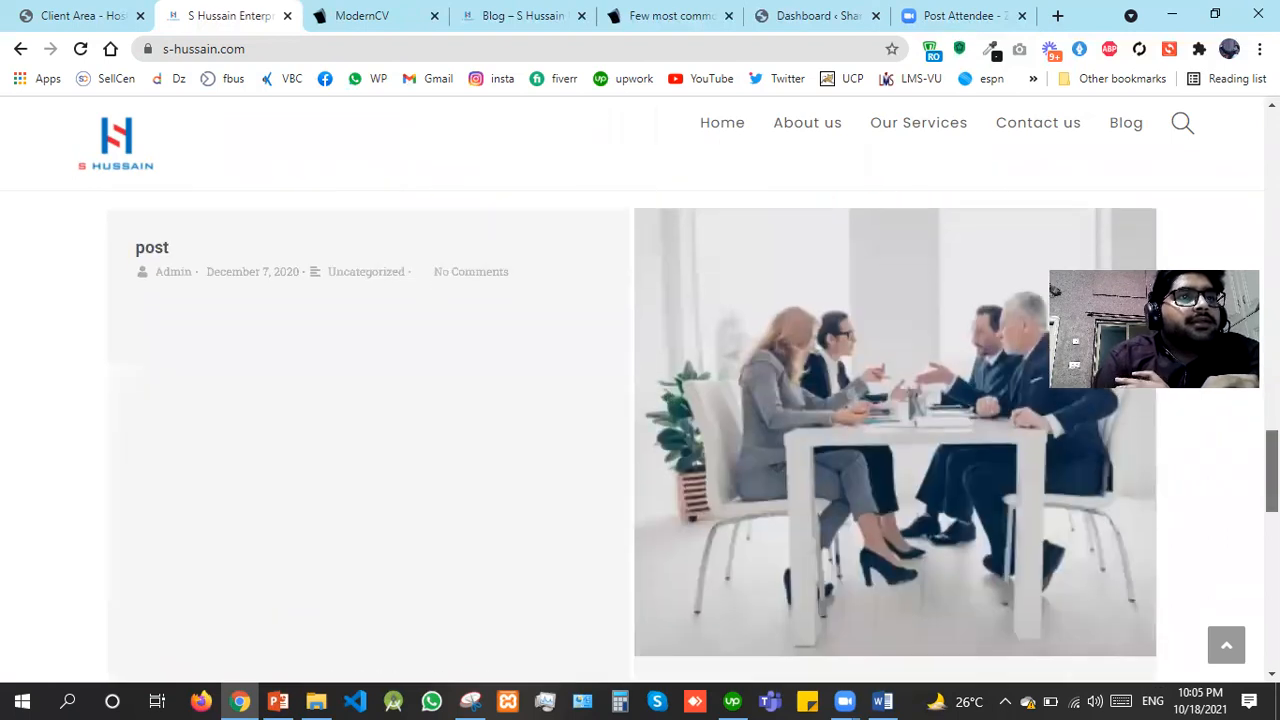
pyautogui.scroll(3, 640, 400)
pyautogui.scroll(-4, 640, 400)
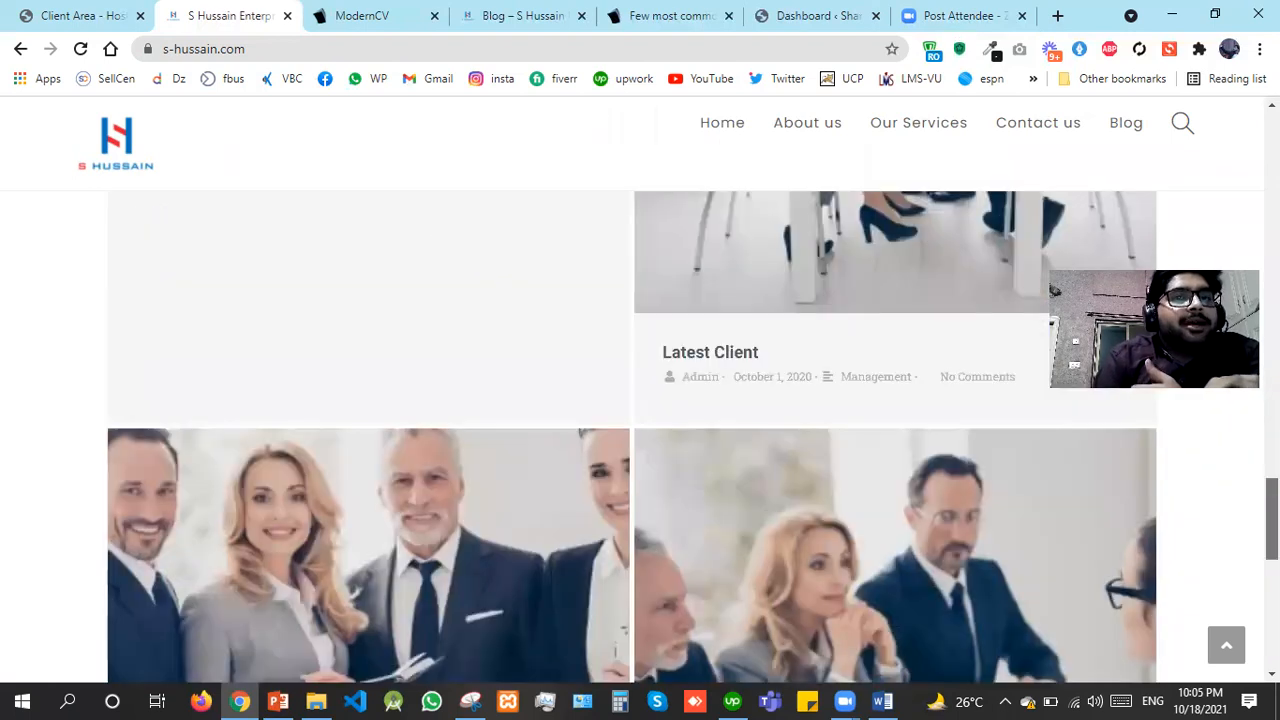
pyautogui.scroll(-6, 640, 400)
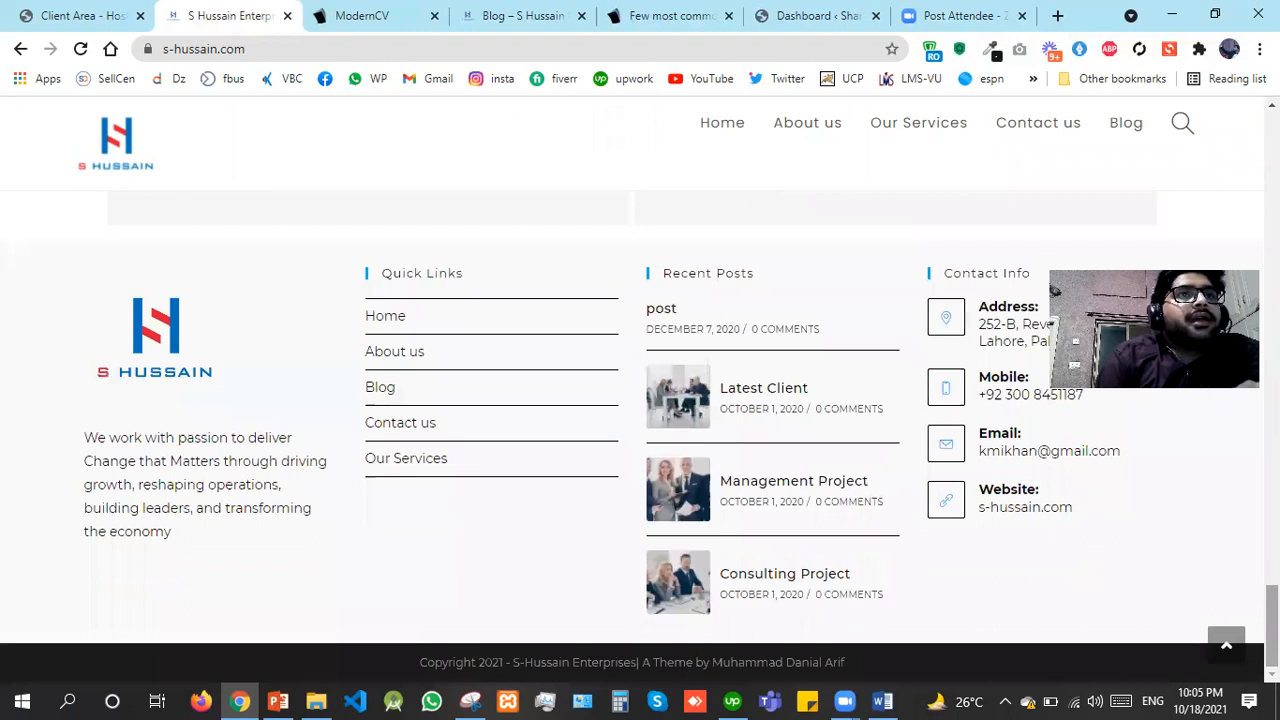
# Open the S Hussain About us page and review its "Who We Are" banner and the company, vision and mission sections
pyautogui.click(821, 149)
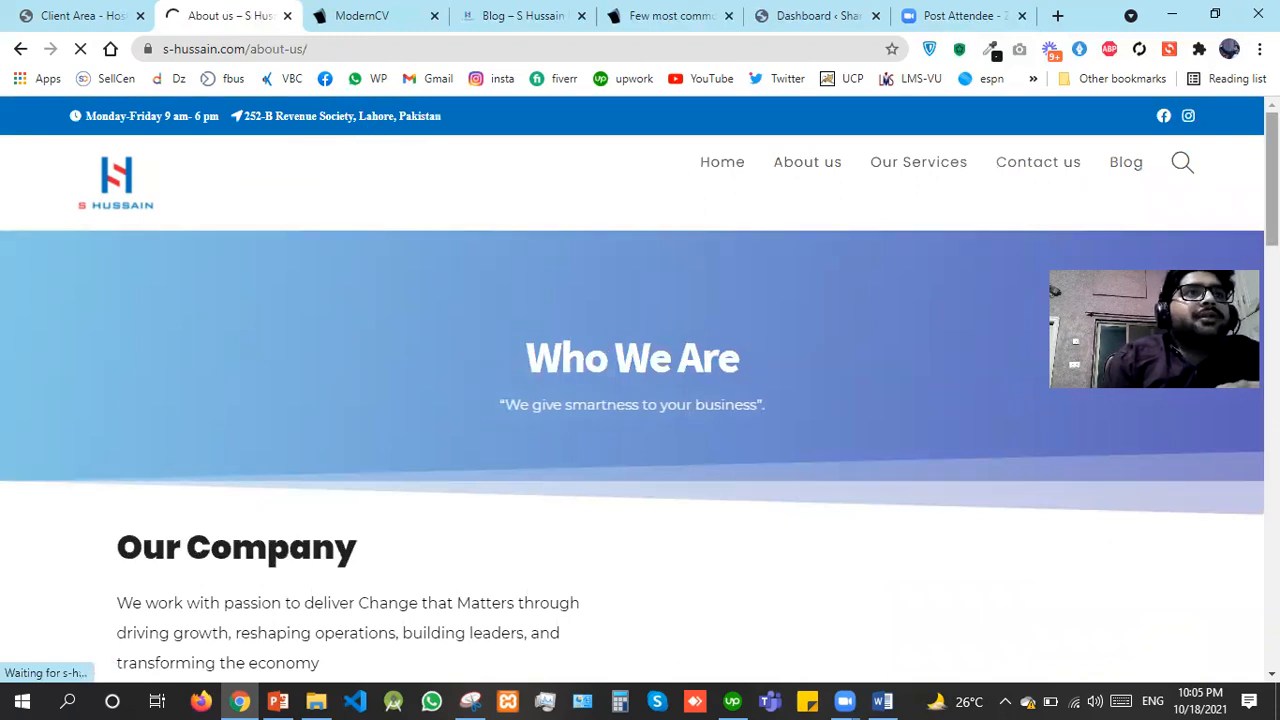
pyautogui.scroll(-1, 640, 400)
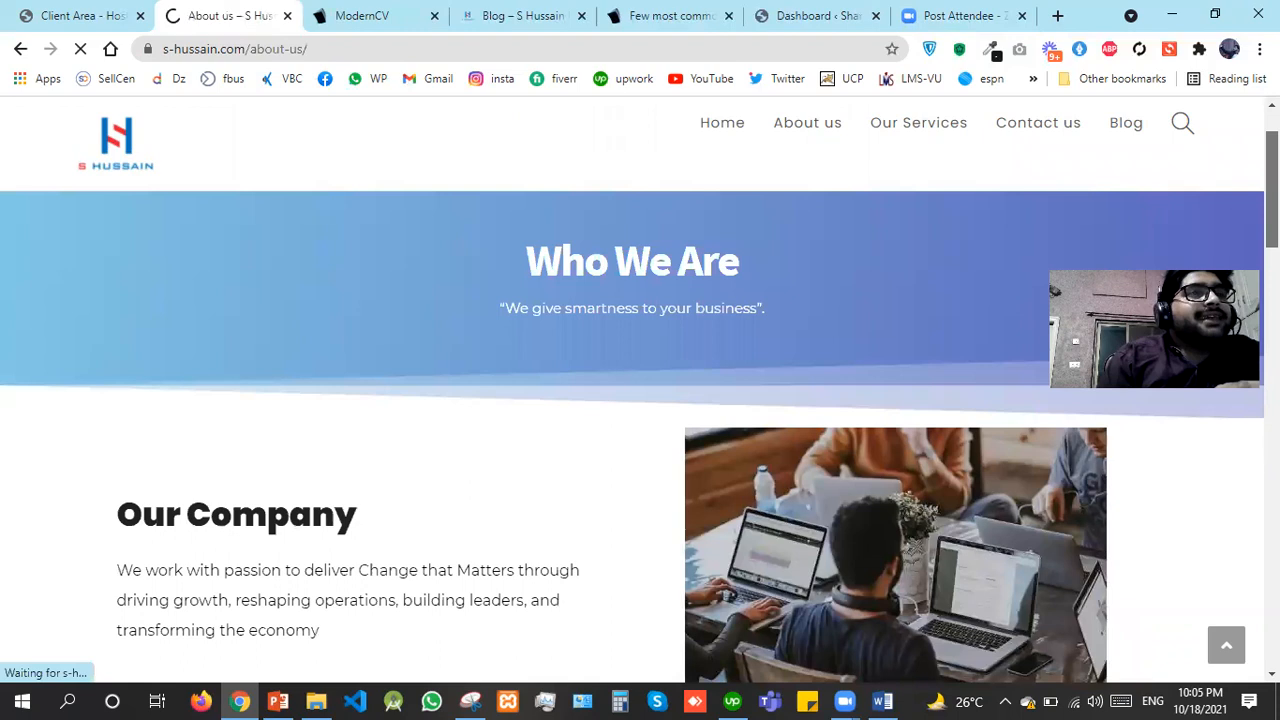
pyautogui.scroll(-3, 640, 400)
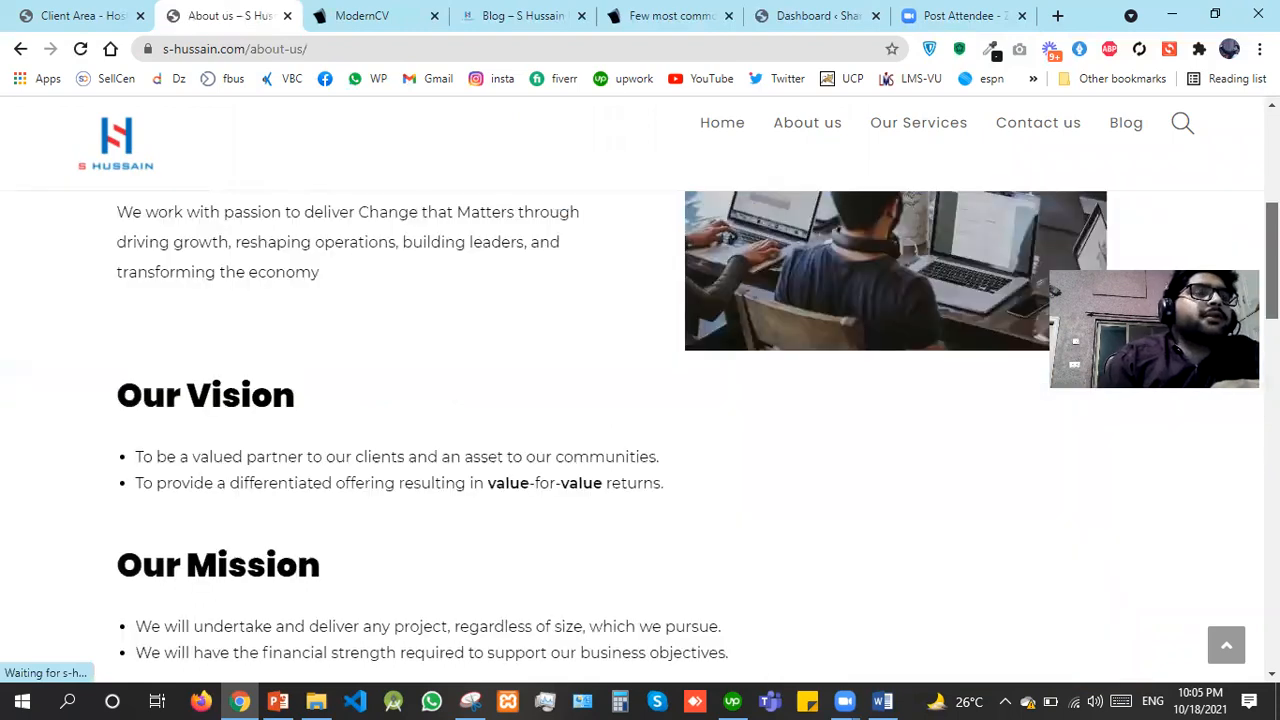
pyautogui.scroll(-1, 640, 400)
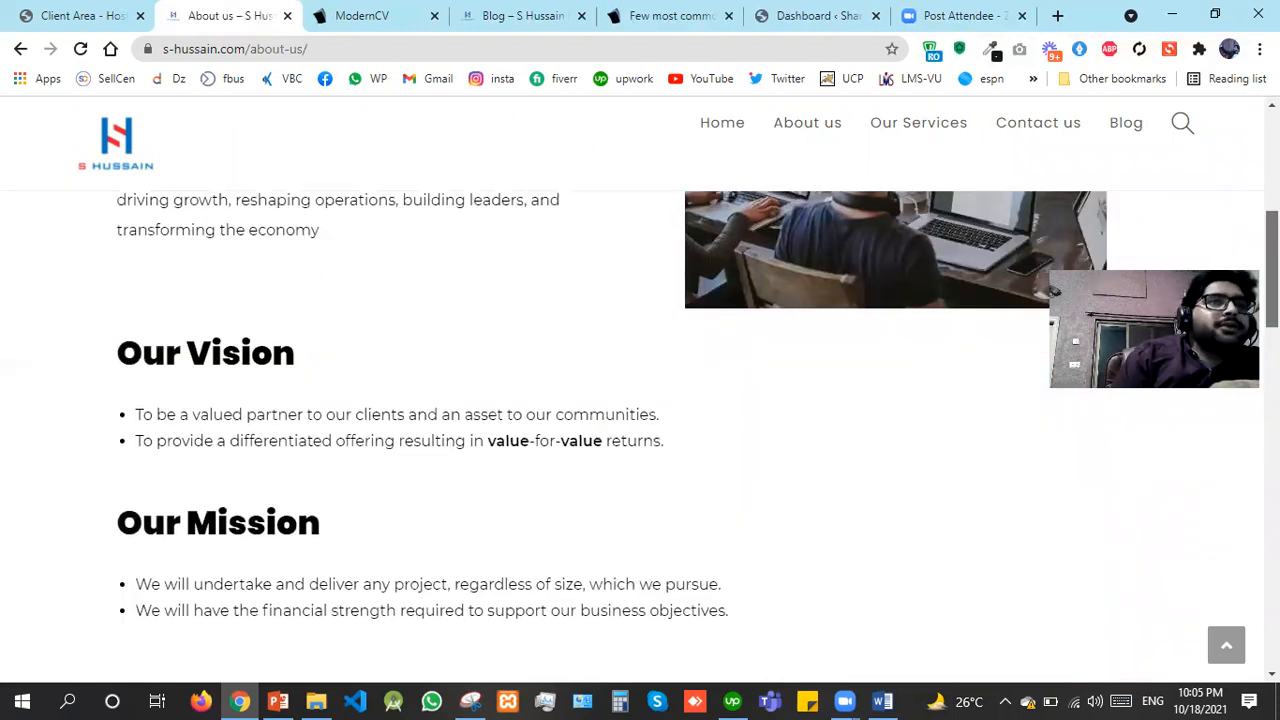
pyautogui.scroll(2, 640, 400)
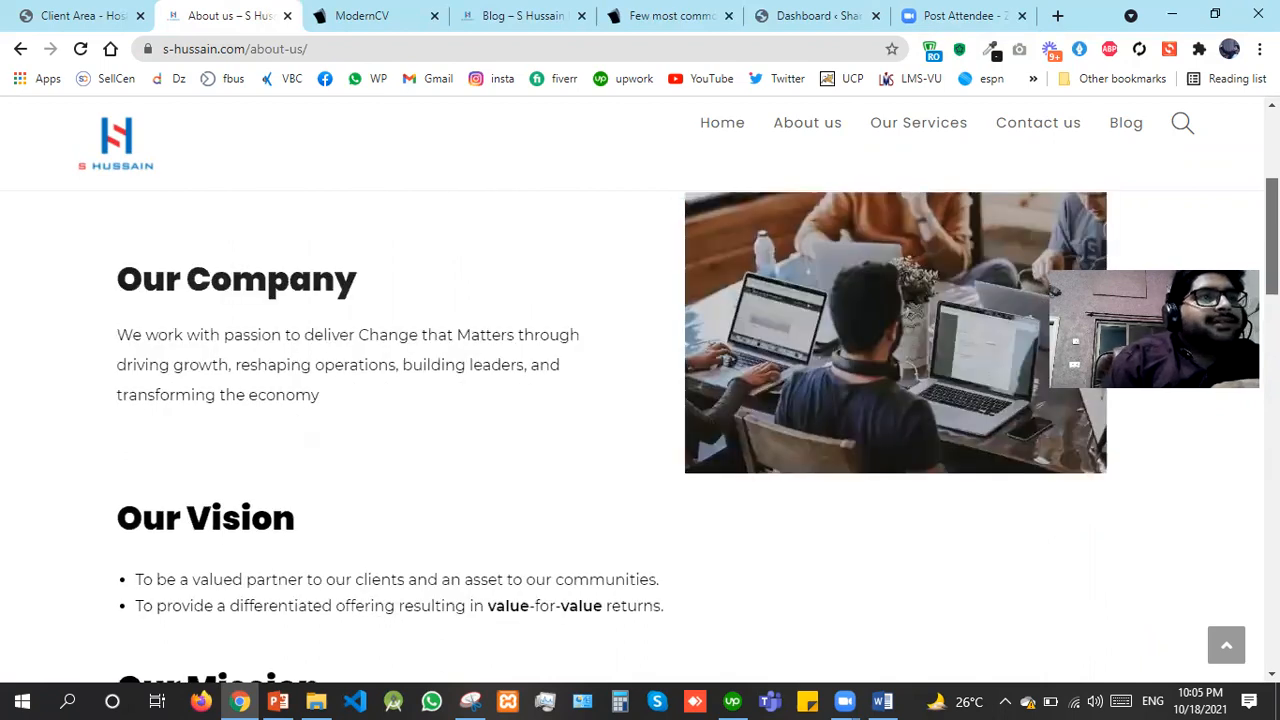
pyautogui.scroll(2, 640, 400)
pyautogui.scroll(-2, 640, 400)
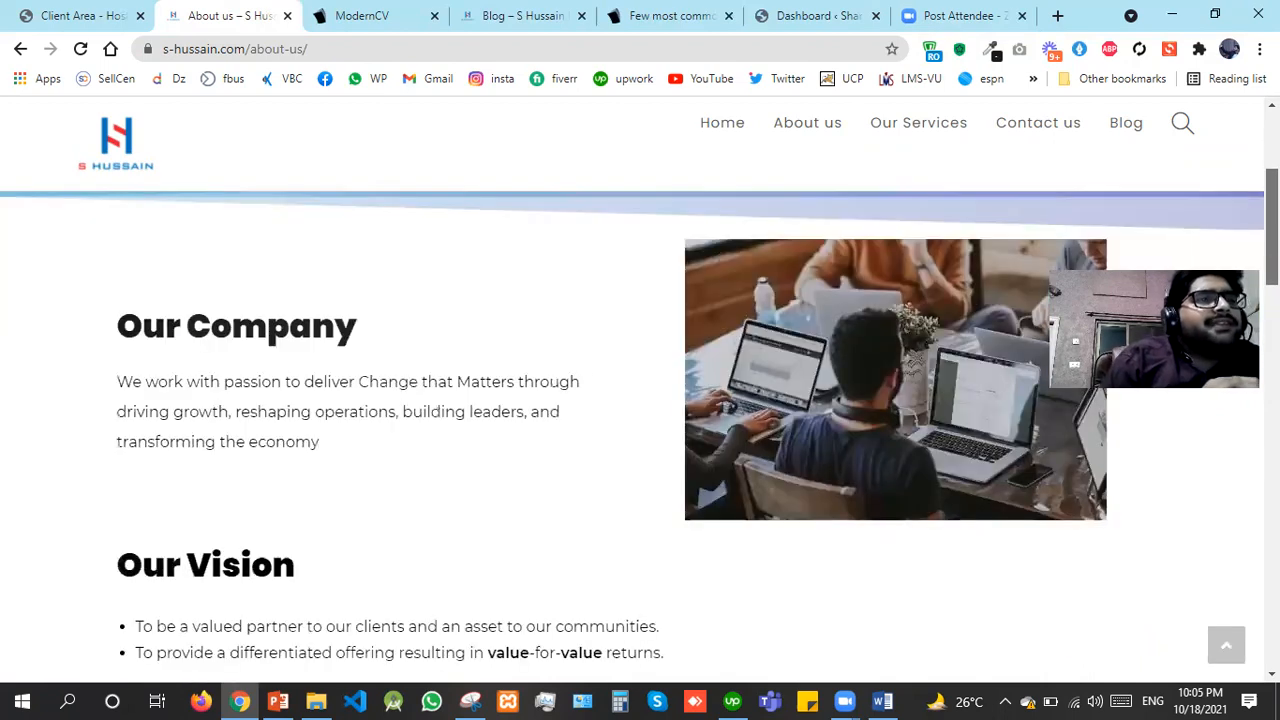
# Examine the team member cards and footer of the About us page, and return to its banner
pyautogui.scroll(-8, 640, 400)
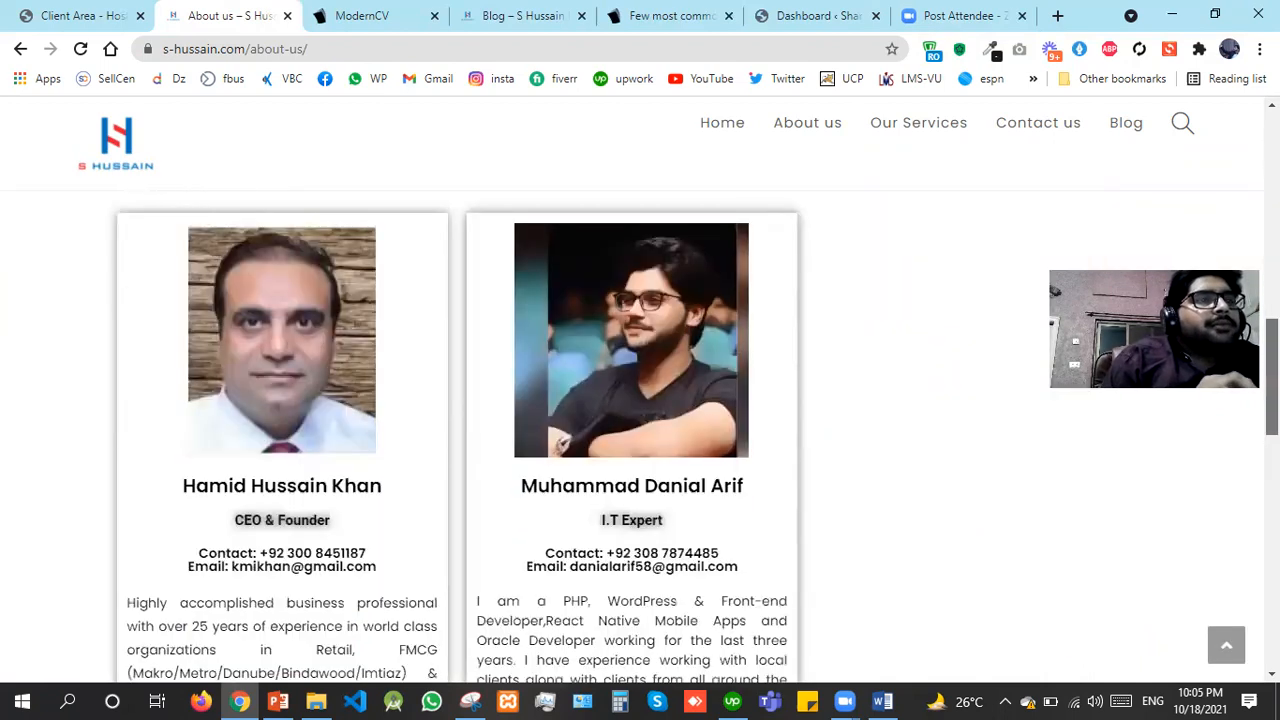
pyautogui.scroll(-10, 640, 400)
pyautogui.scroll(-1, 640, 400)
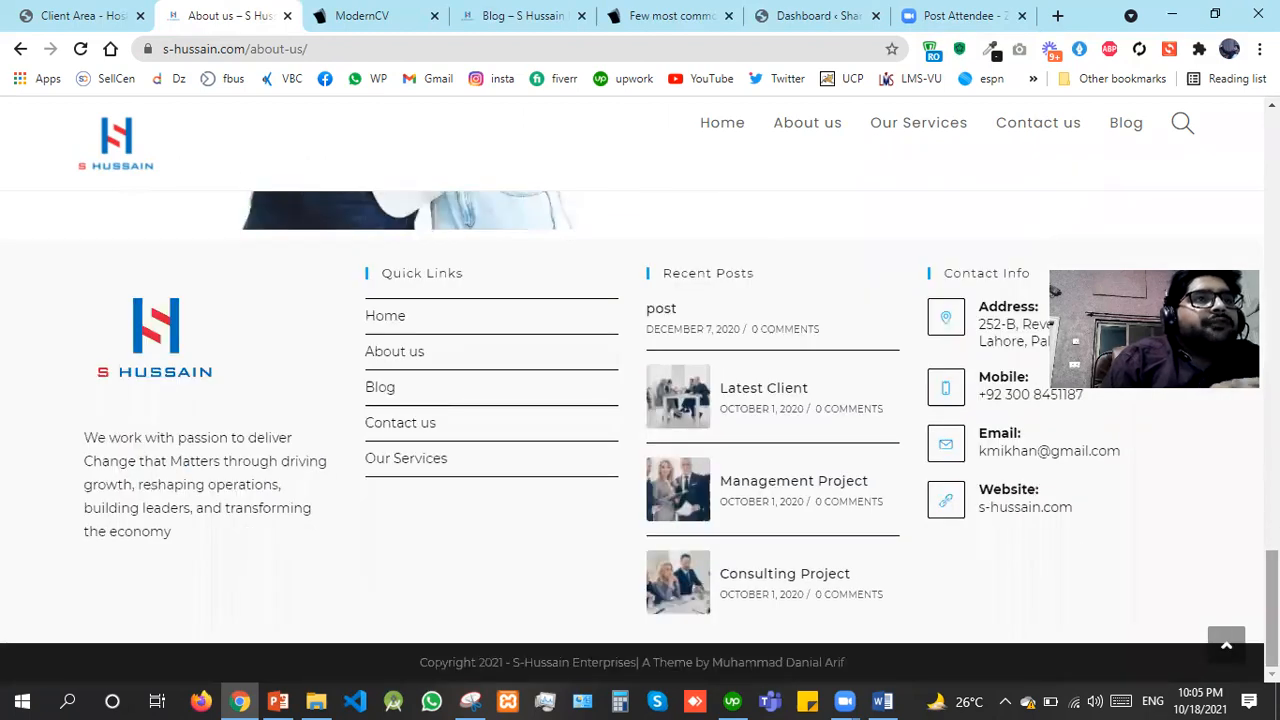
pyautogui.press('Home')
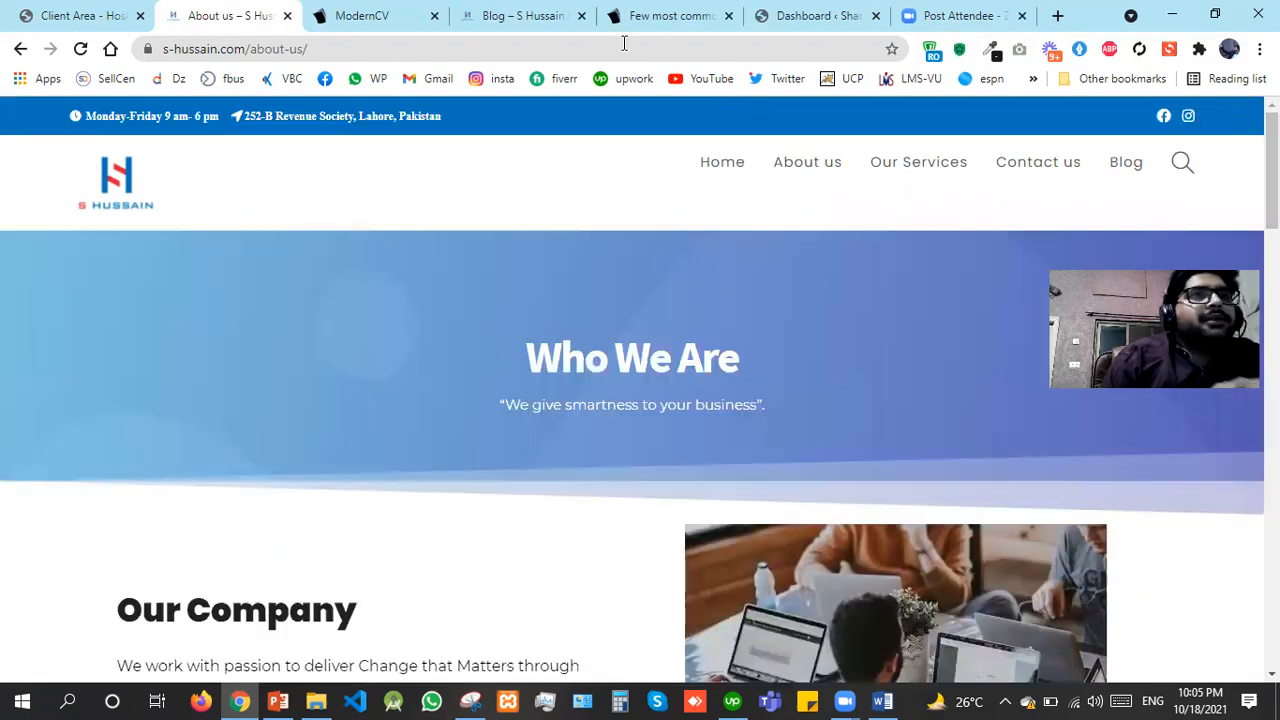
# Open the Our Services page and examine the "What we are offering" service boxes through Supply Chain Solution
pyautogui.click(945, 167)
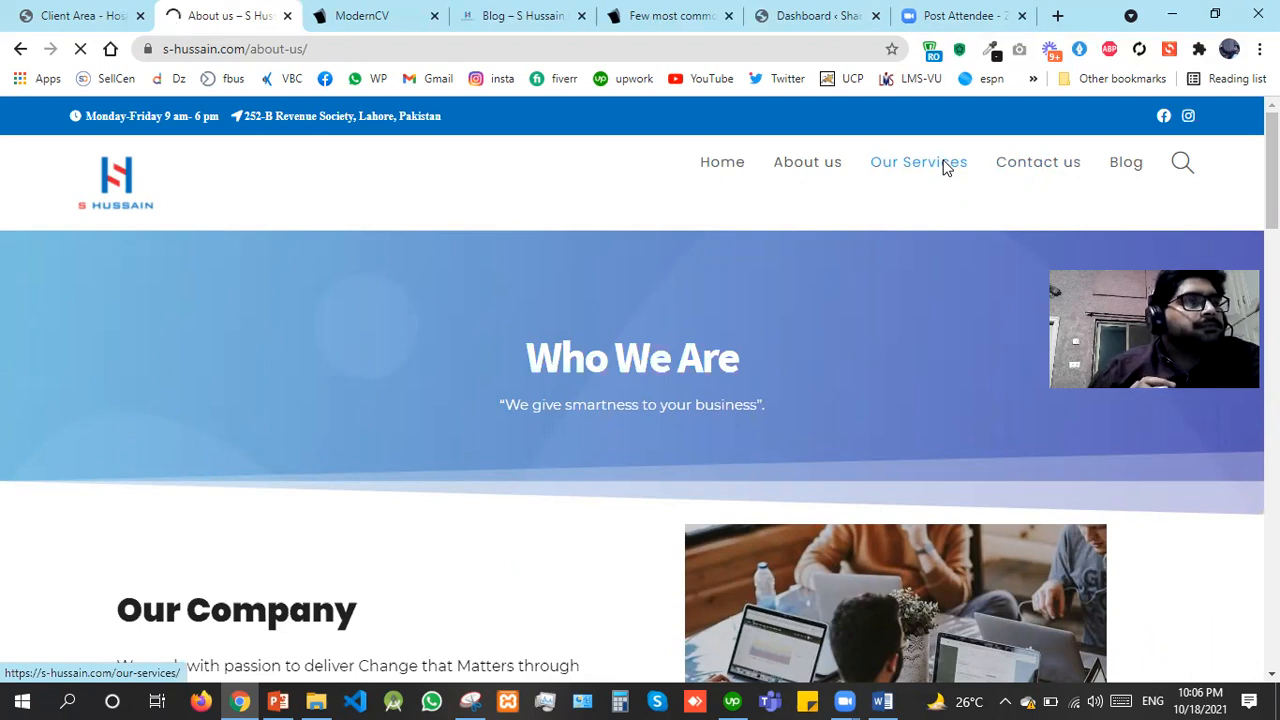
pyautogui.click(945, 167)
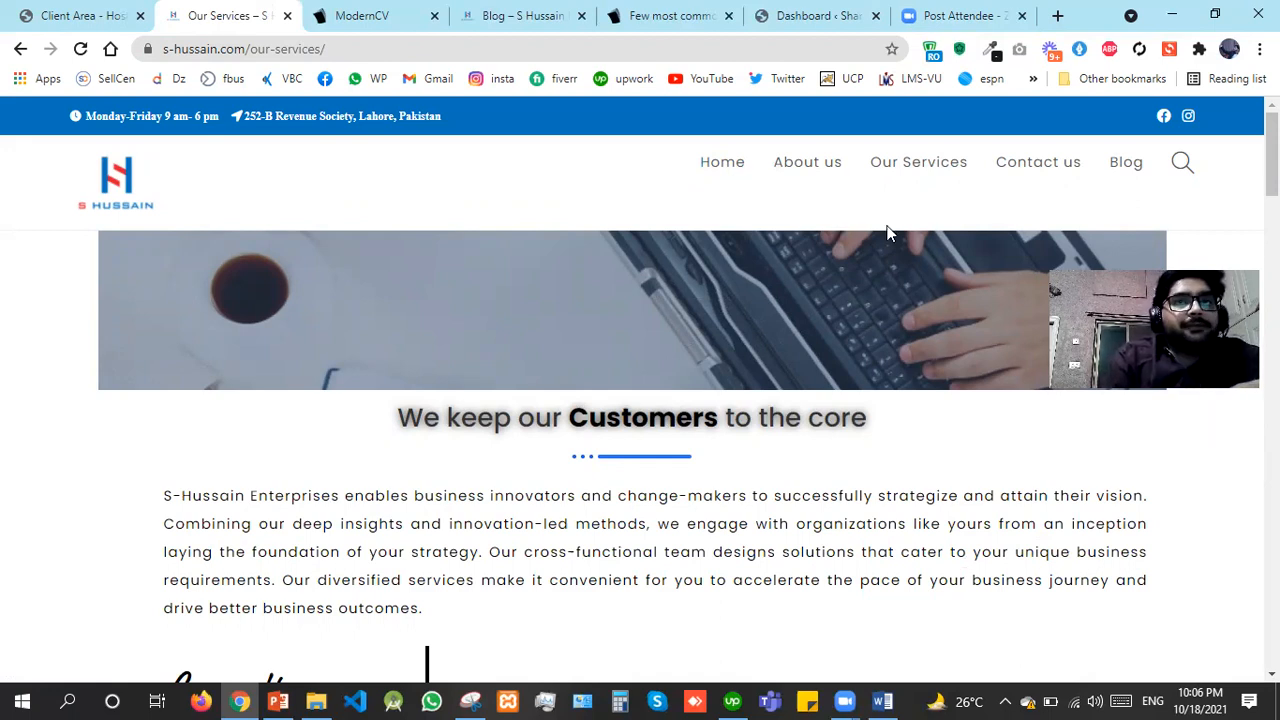
pyautogui.scroll(-6, 957, 360)
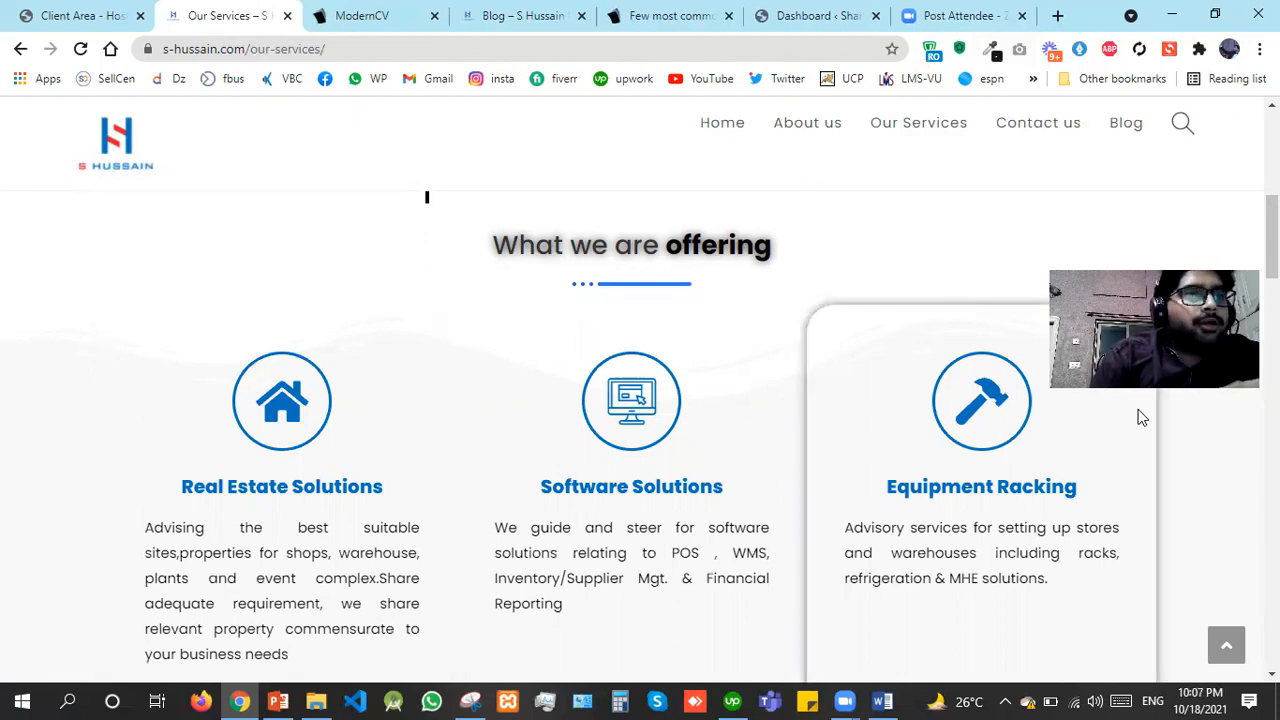
pyautogui.scroll(-6, 757, 296)
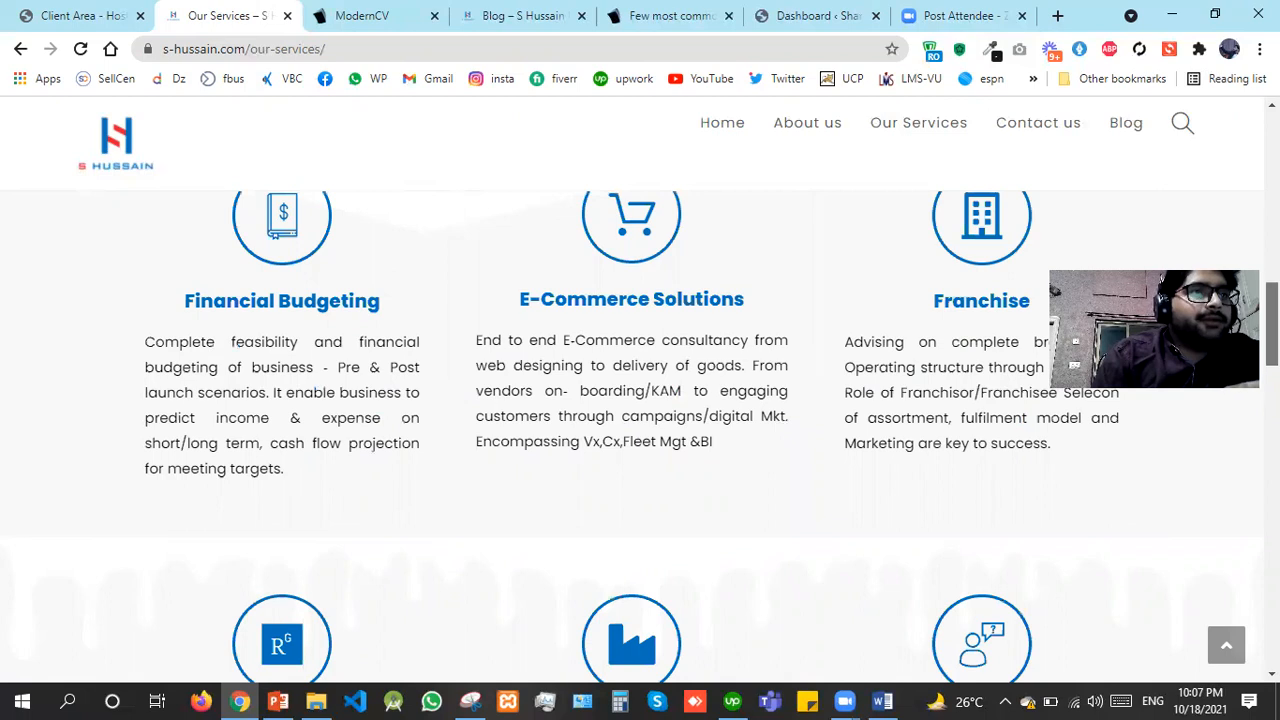
pyautogui.scroll(-3, 640, 420)
pyautogui.scroll(-4, 640, 420)
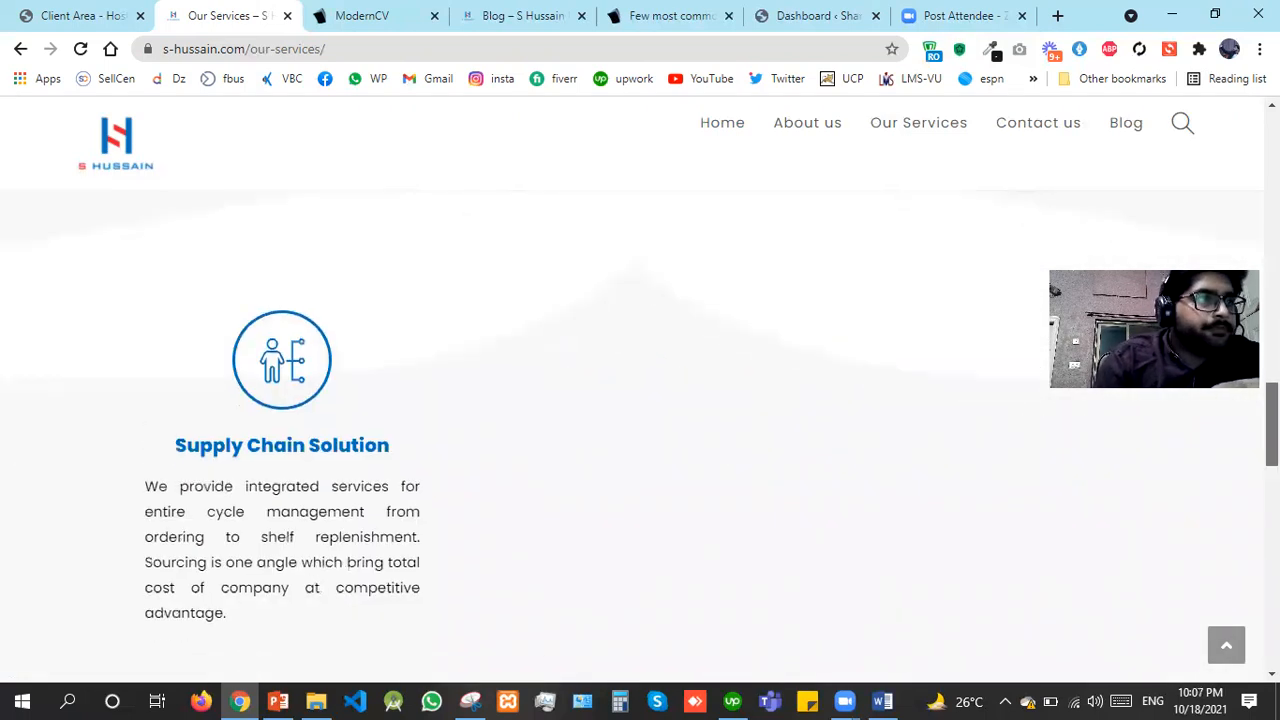
pyautogui.moveTo(1272, 424); pyautogui.dragTo(1272, 431)
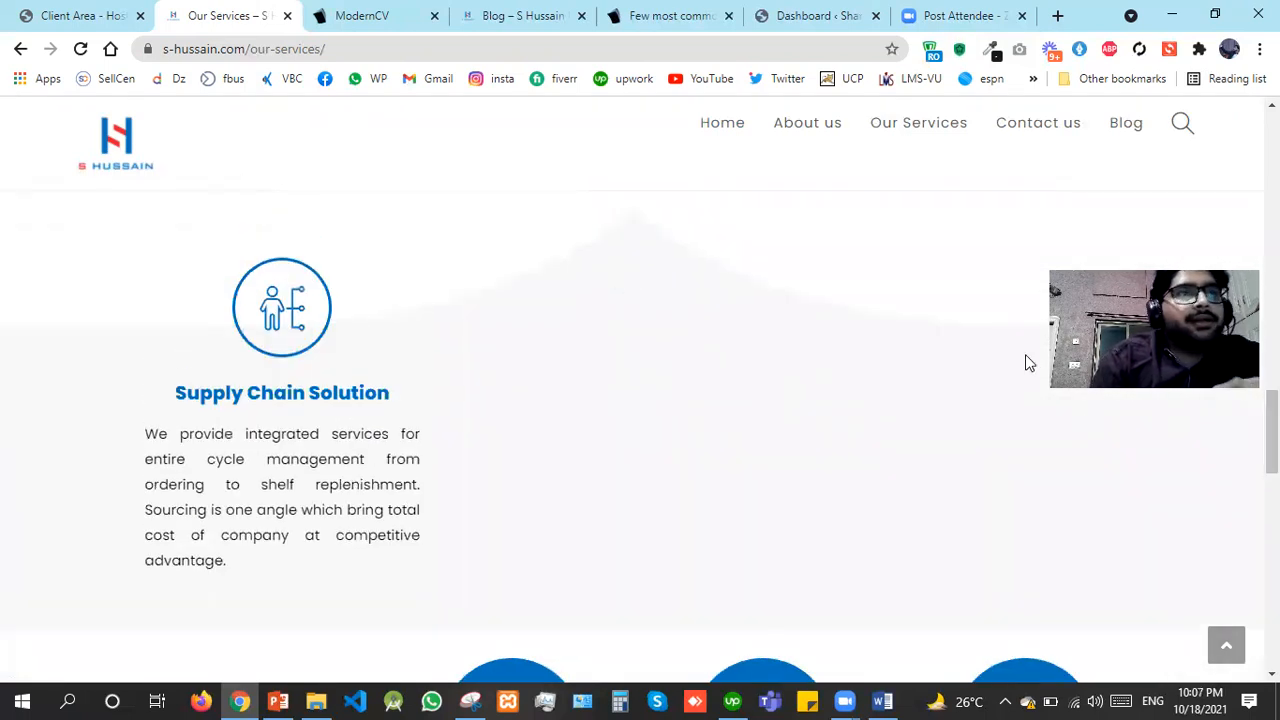
pyautogui.scroll(2, 1025, 354)
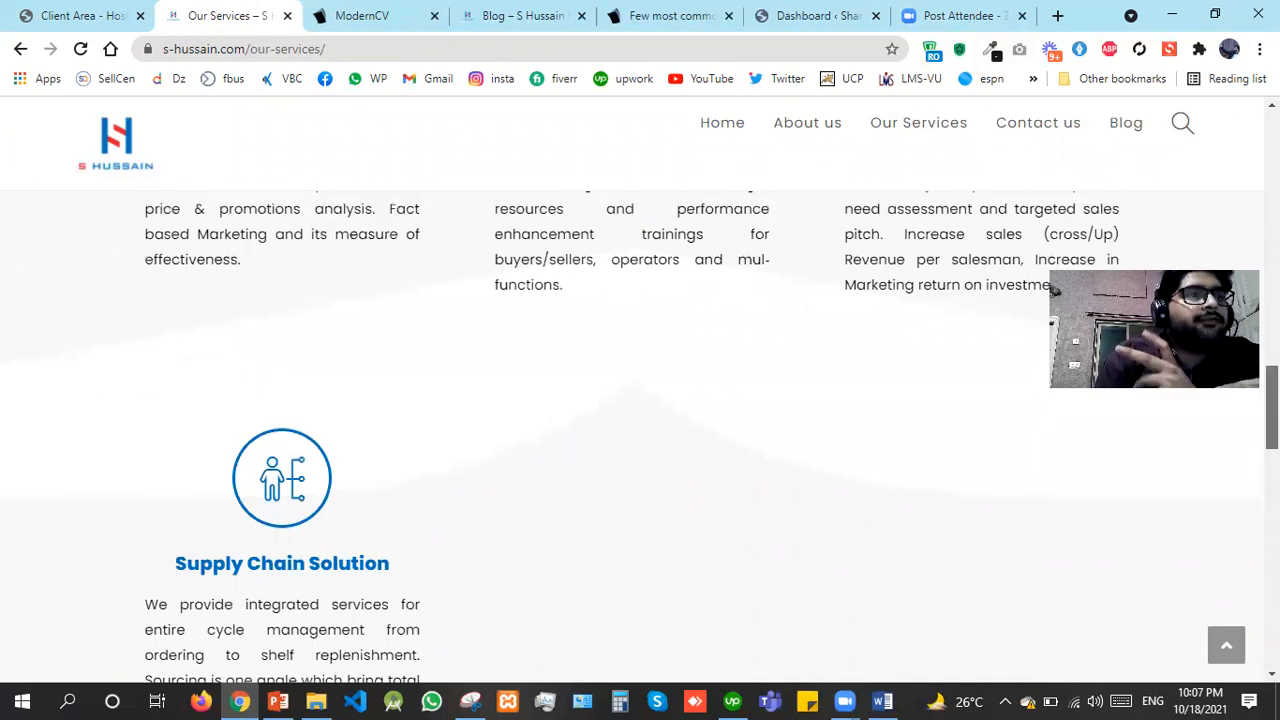
# Examine the "What Makes us Distinct?" counters and the "Model for Retail" diagram, and reload the page at the counters
pyautogui.scroll(-5, 1025, 354)
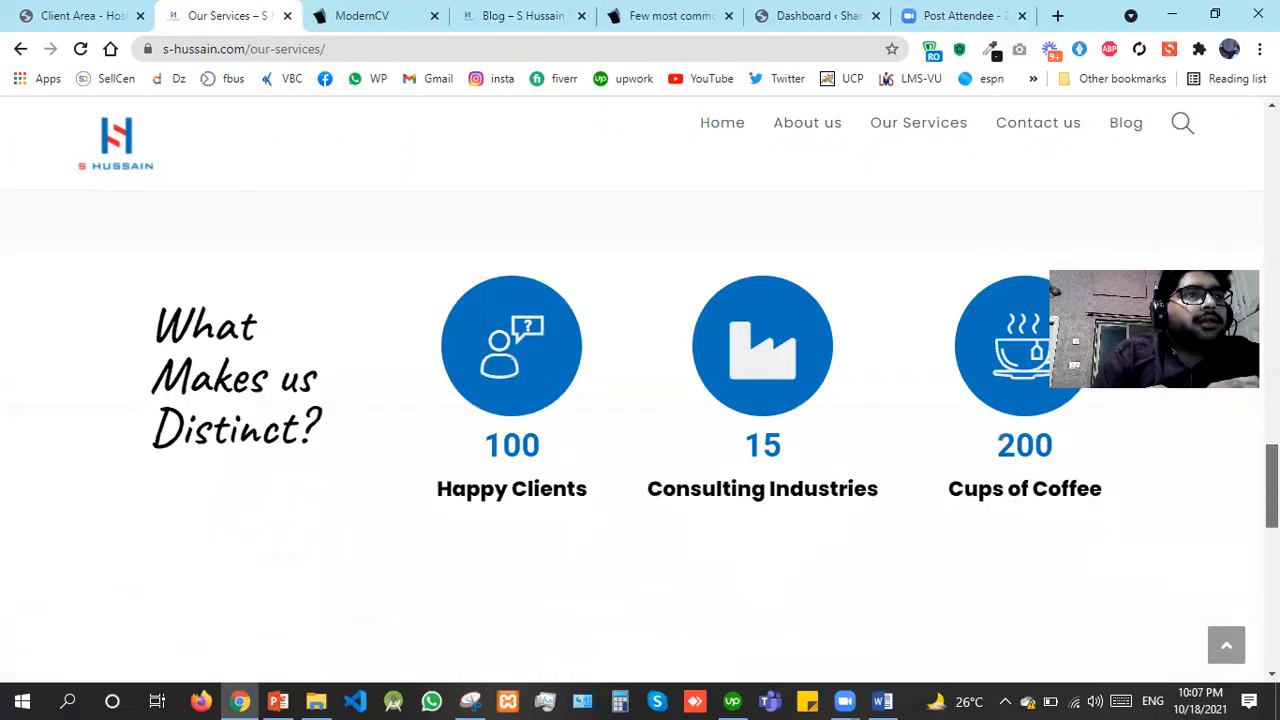
pyautogui.scroll(-3, 640, 440)
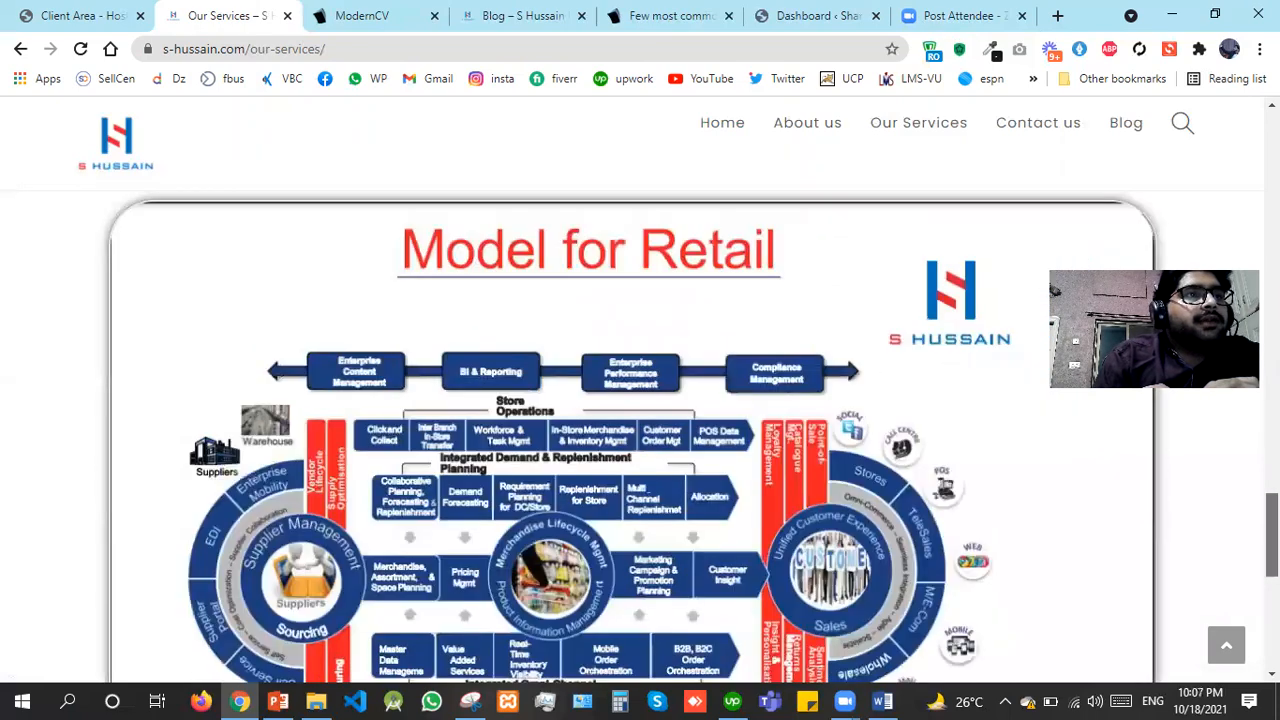
pyautogui.scroll(1, 640, 440)
pyautogui.scroll(1, 640, 440)
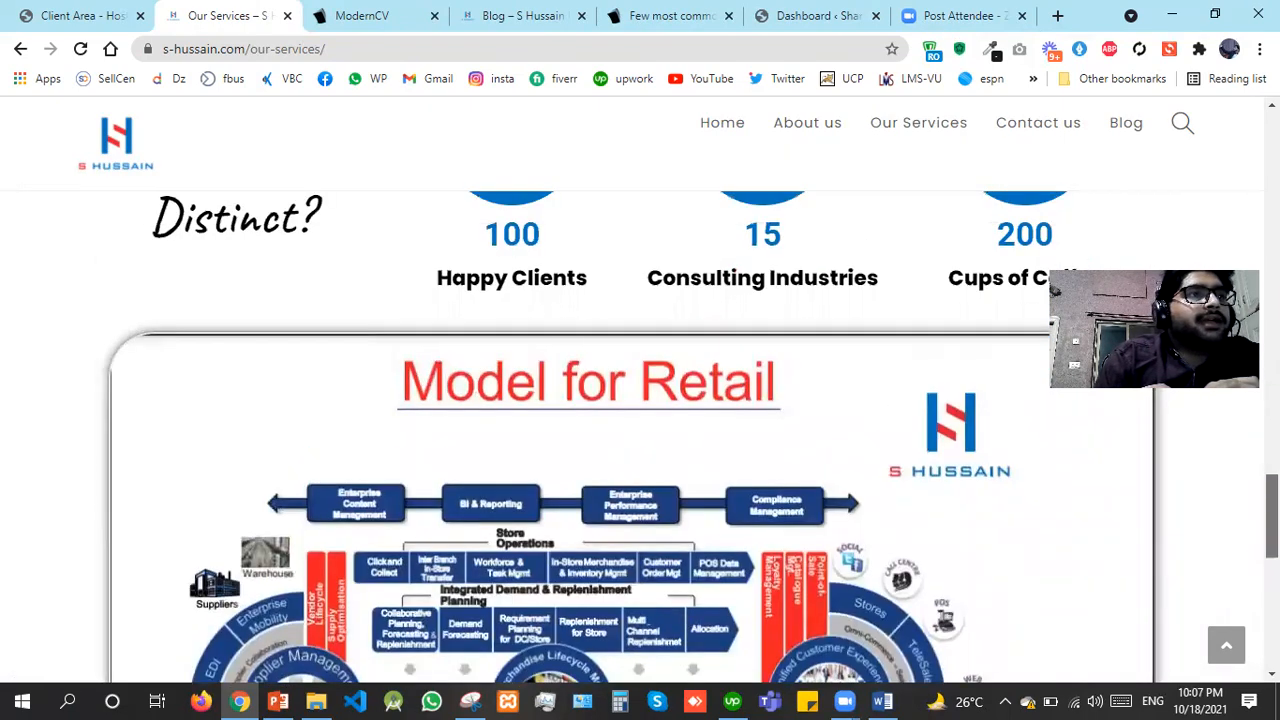
pyautogui.scroll(1, 495, 360)
pyautogui.scroll(1, 489, 362)
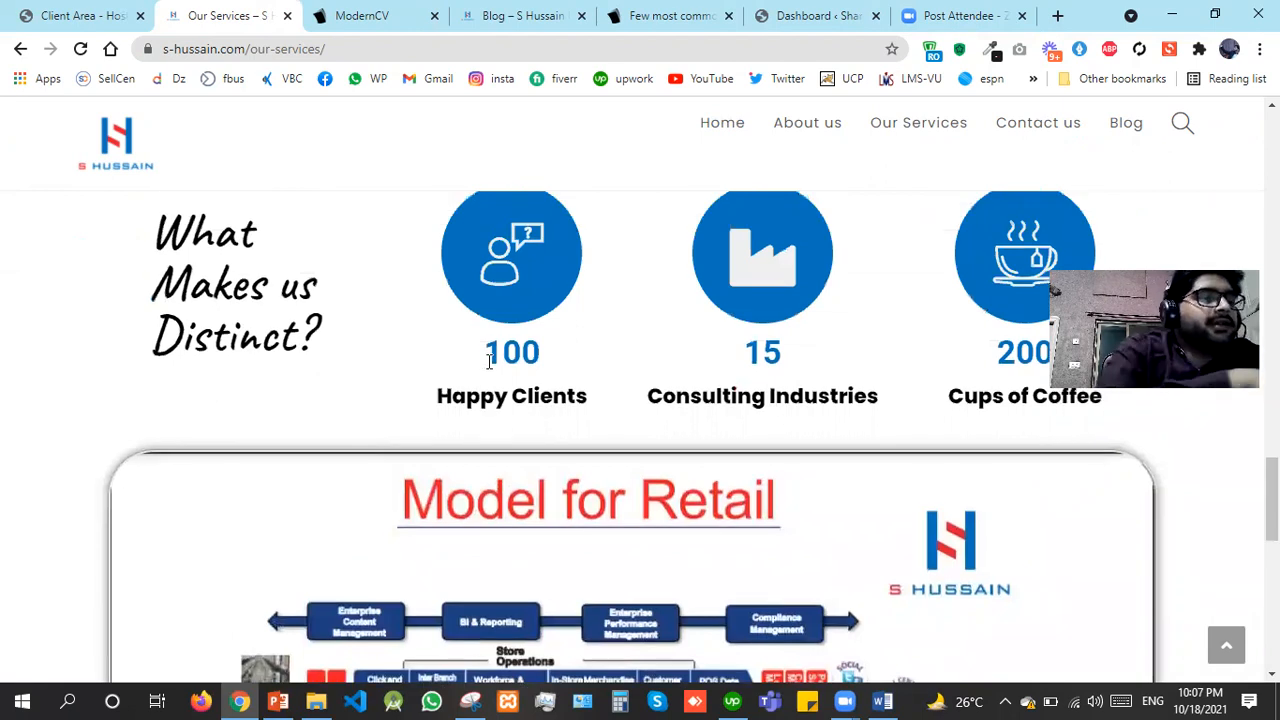
pyautogui.press('F5')
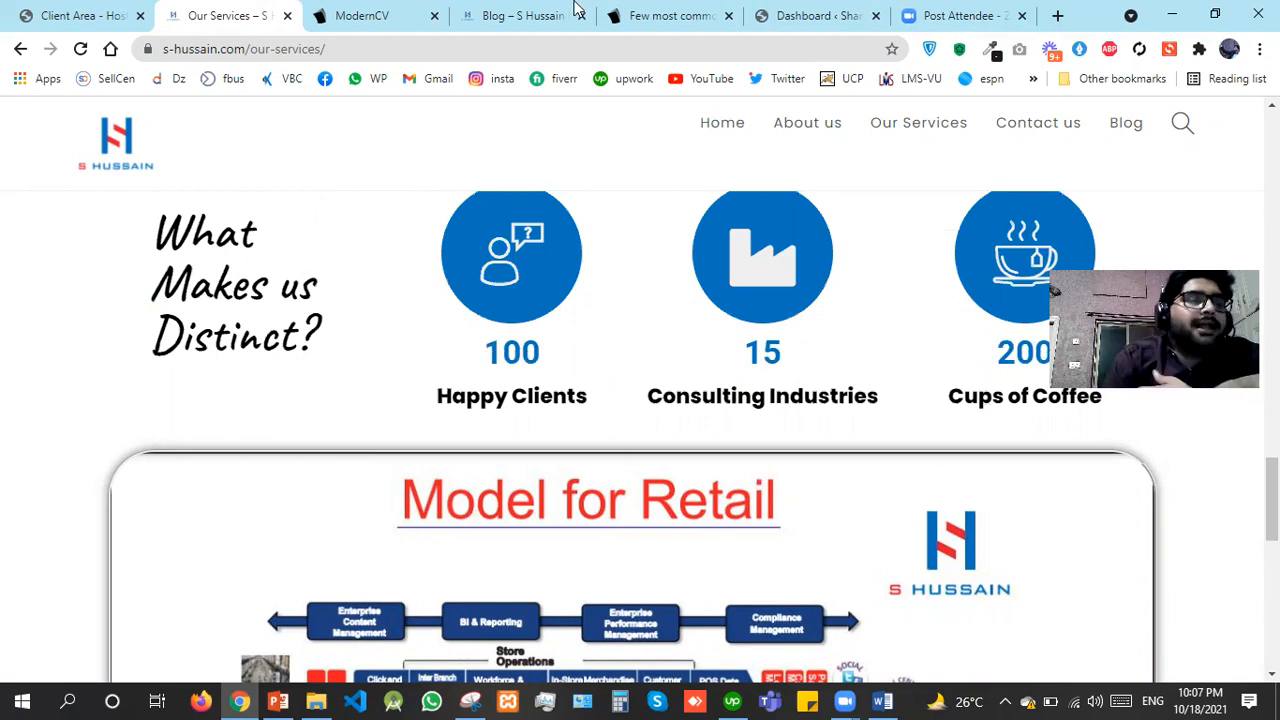
# Switch to the ModernCV home page and review its banner, introduction, reasons to choose the service and "Excellent Service at Cheap Rates" section
pyautogui.click(383, 12)
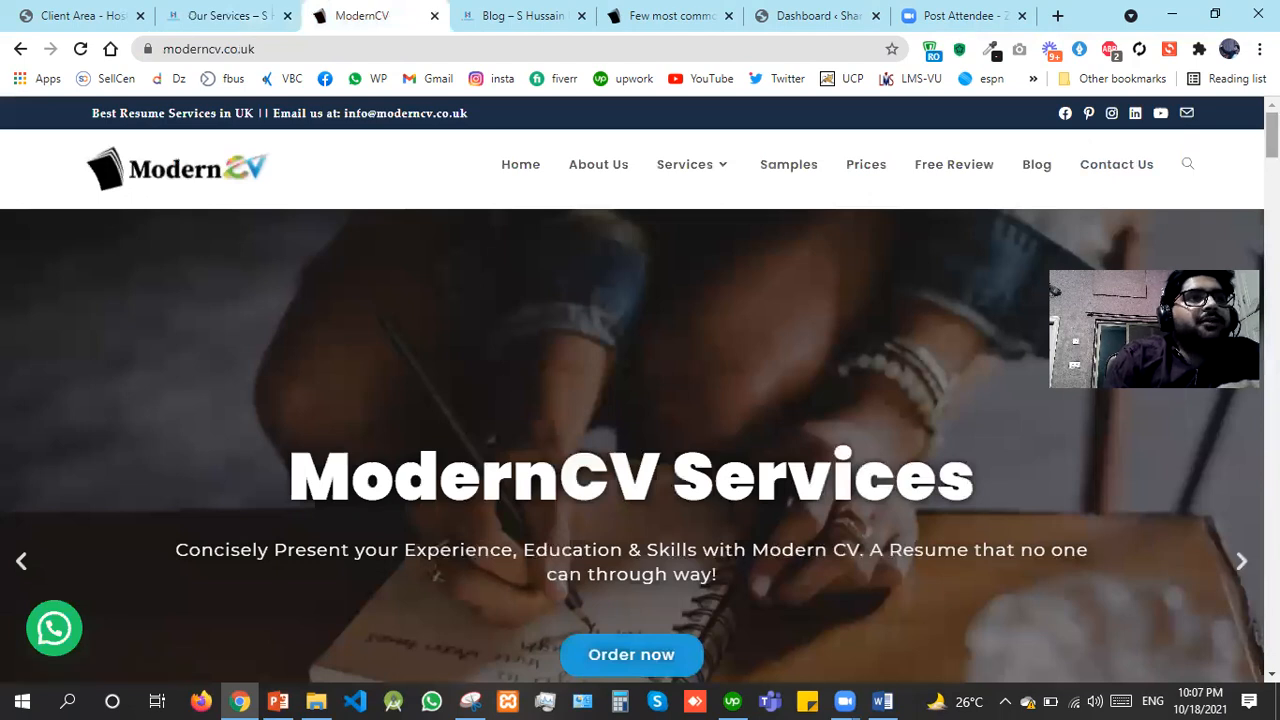
pyautogui.scroll(-5, 640, 400)
pyautogui.scroll(-2, 640, 400)
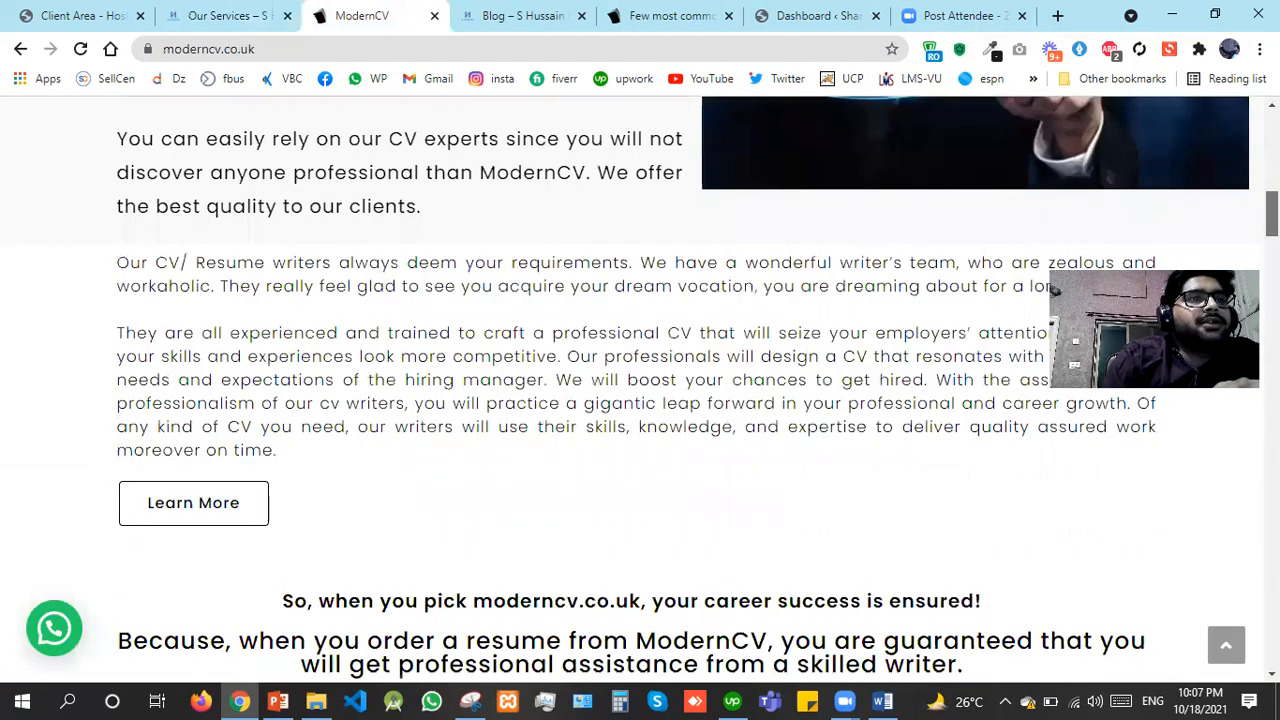
pyautogui.scroll(-3, 1054, 288)
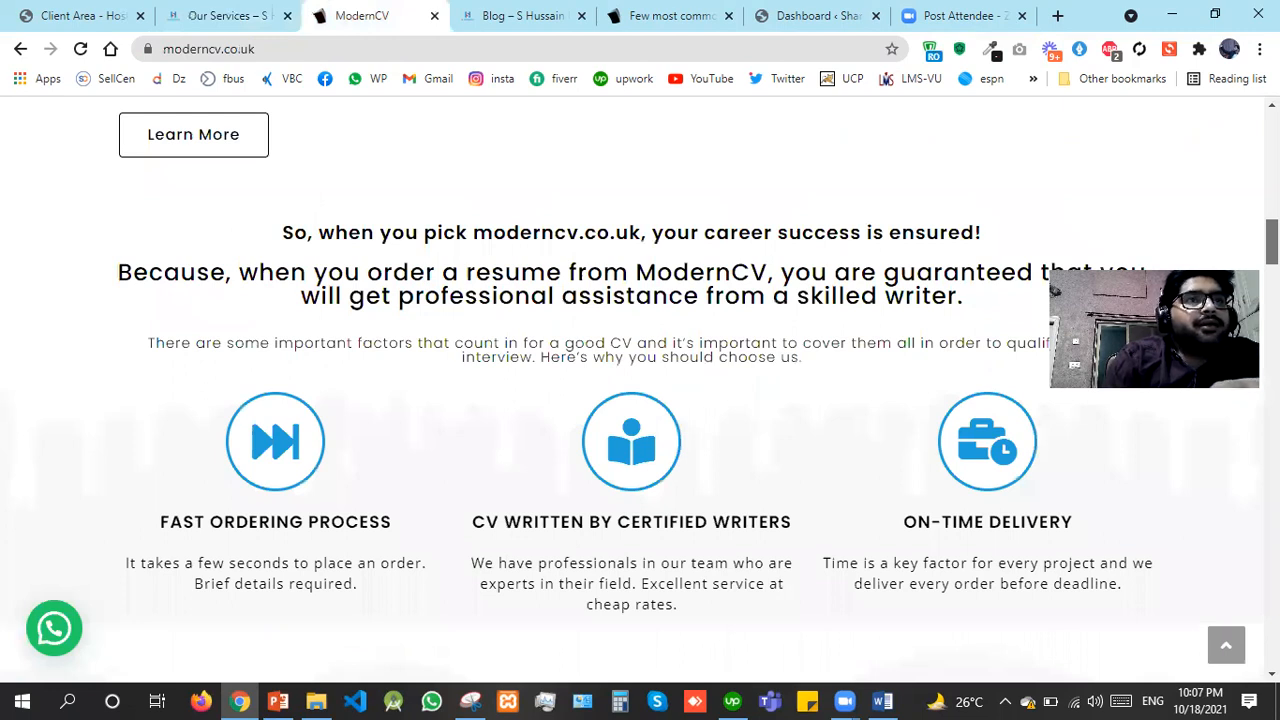
pyautogui.scroll(-5, 640, 344)
pyautogui.scroll(-5, 640, 365)
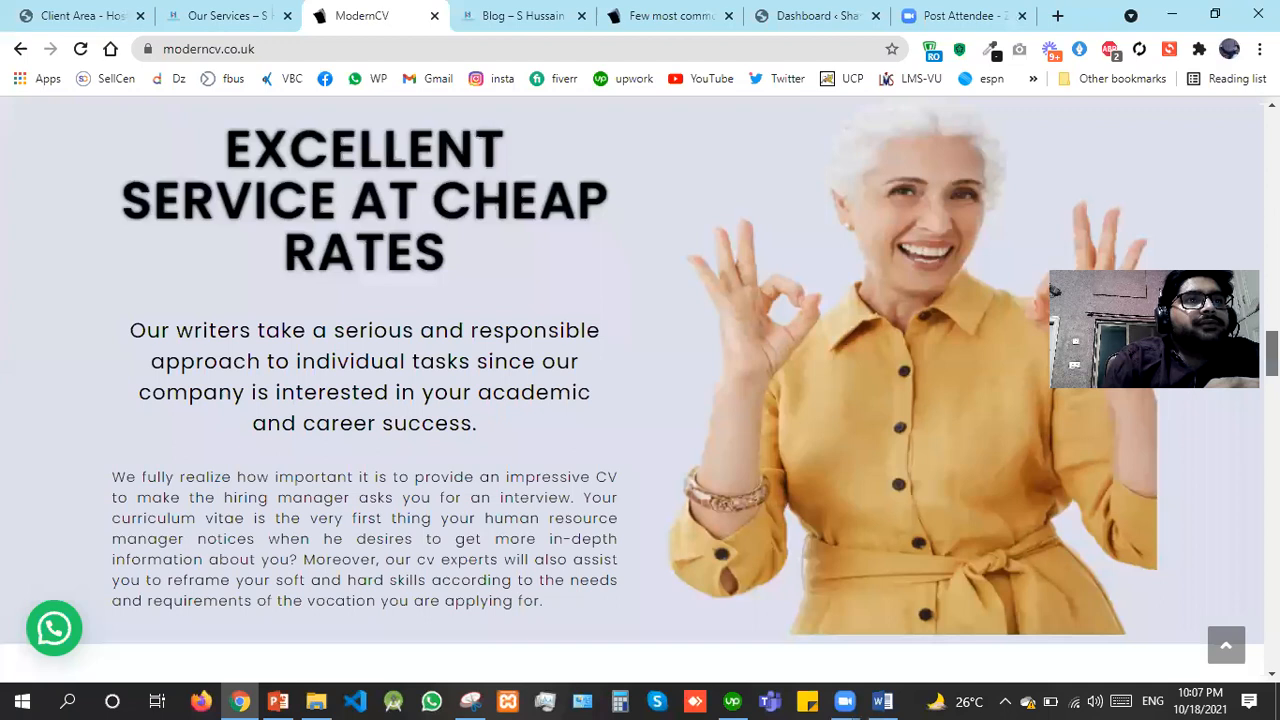
# Look over the ModernCV home page's "Our Mission", "Free Revision" and "15-Days Satisfaction Guarantee" sections
pyautogui.scroll(-5, 640, 370)
pyautogui.scroll(-6, 640, 380)
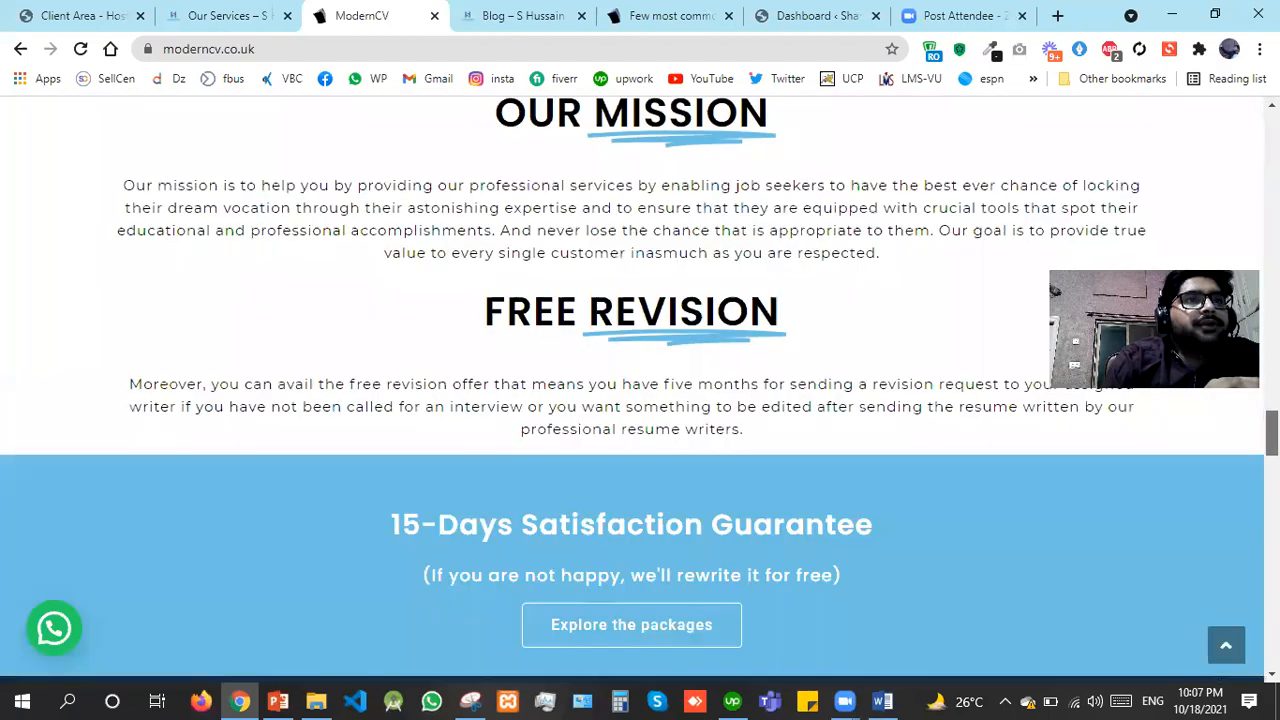
pyautogui.scroll(-1, 640, 380)
pyautogui.scroll(1, 640, 380)
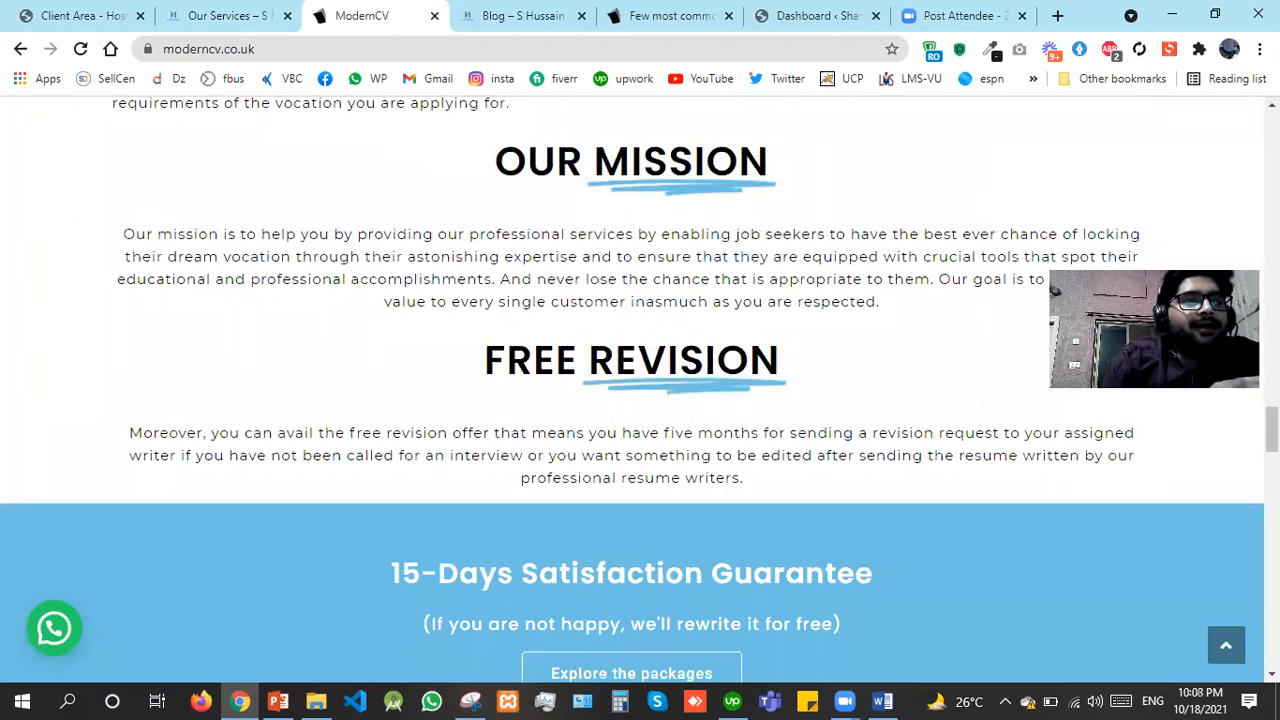
# Look over the CV Samples section of the ModernCV home page and open, then close, the enlarged view of the third sample
pyautogui.scroll(-3, 640, 400)
pyautogui.scroll(-3, 714, 408)
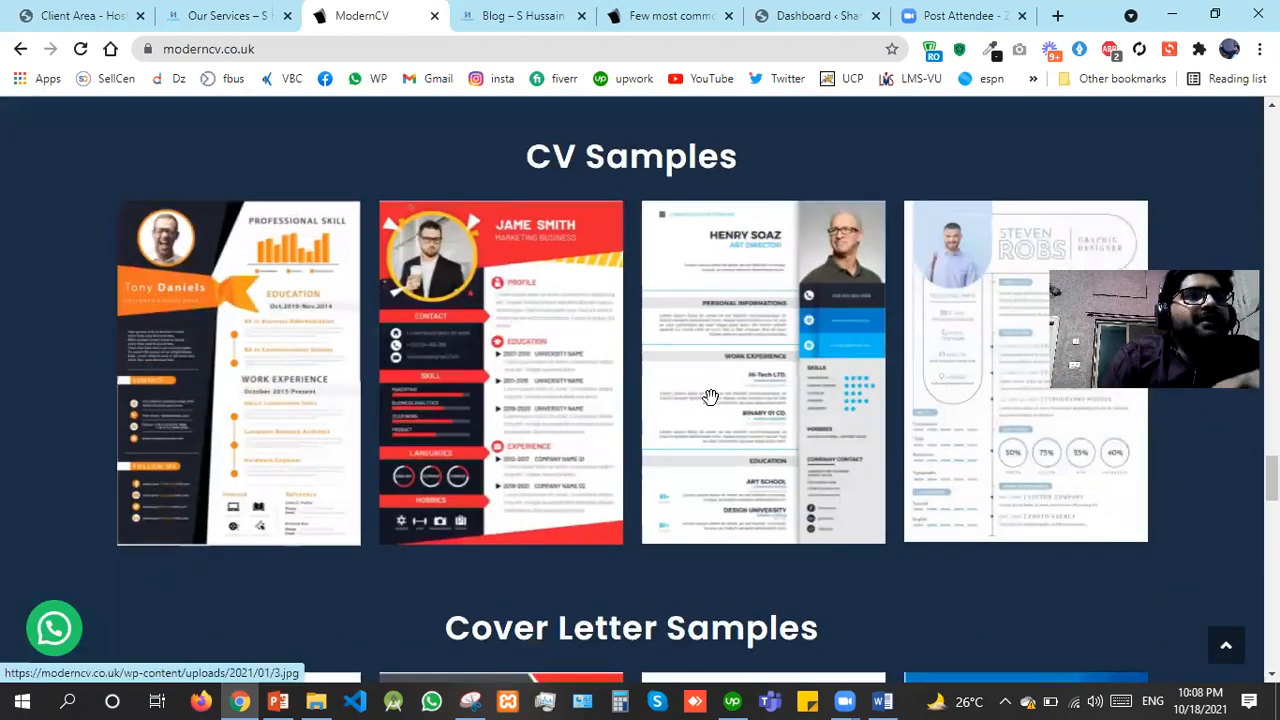
pyautogui.click(709, 397)
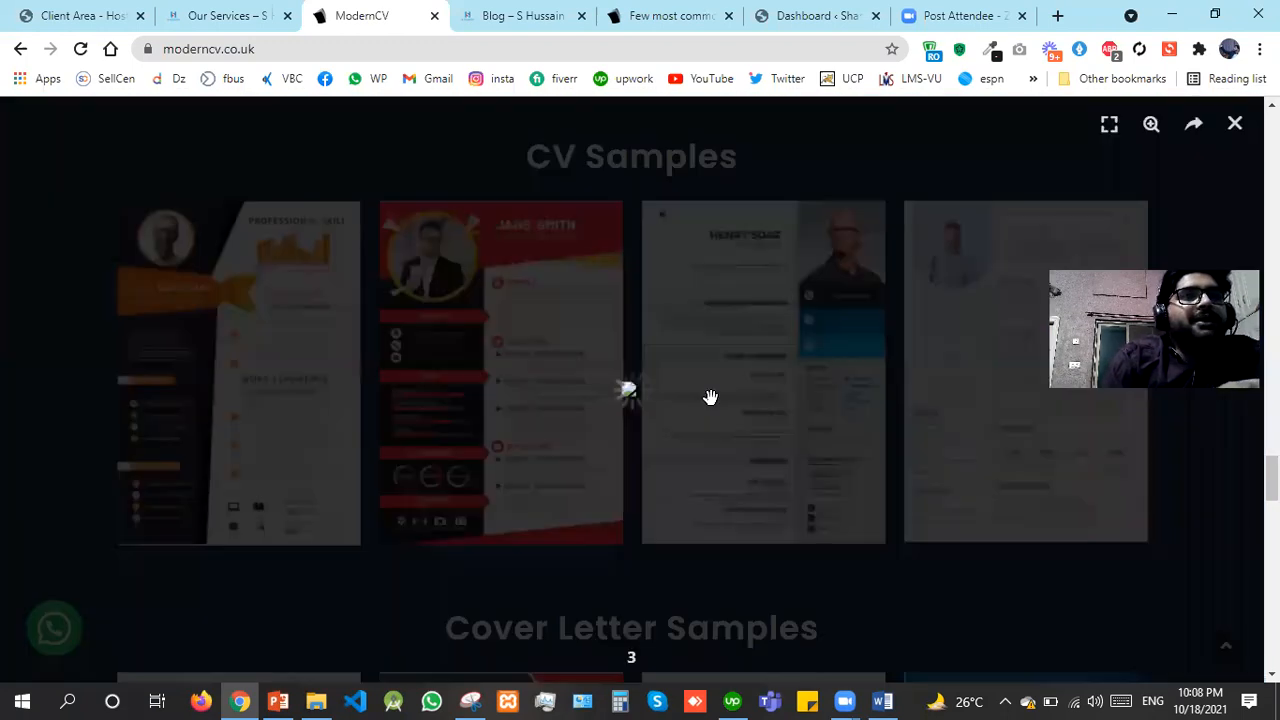
pyautogui.click(1237, 125)
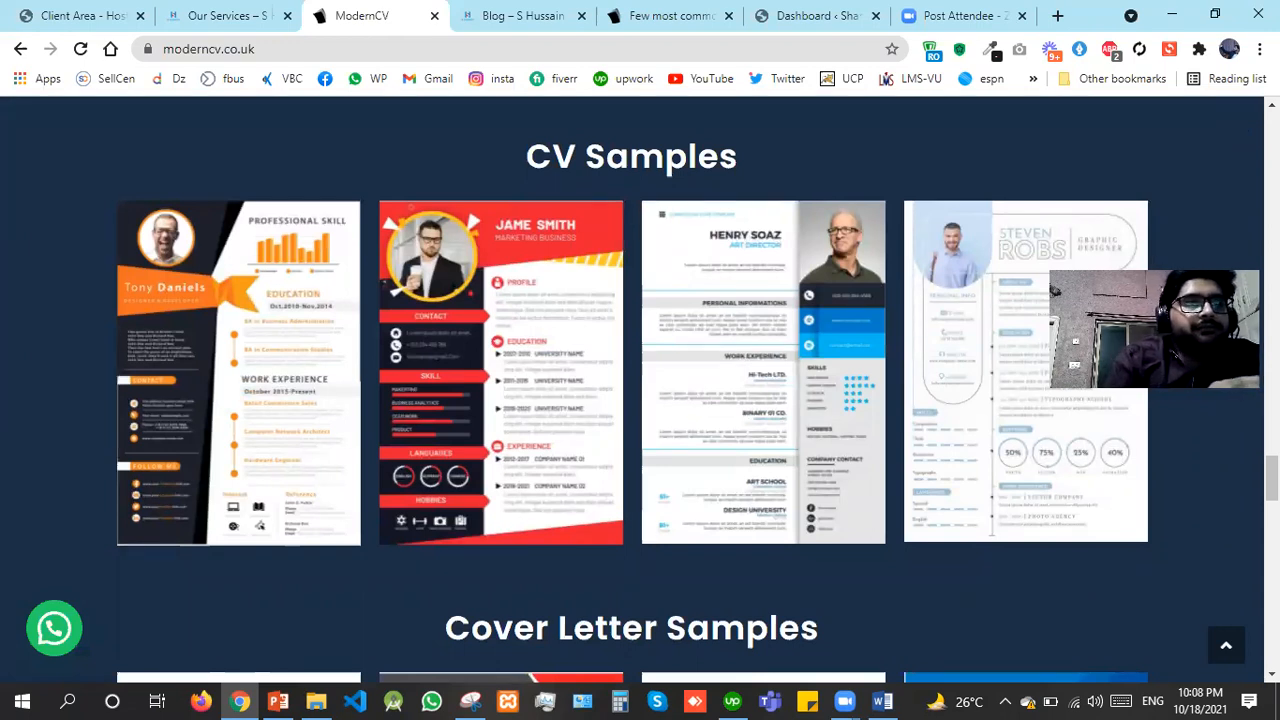
# Examine the ModernCV home page's package boxes and contact form, and return to the header banner with the site address selected
pyautogui.scroll(-2, 640, 390)
pyautogui.scroll(-5, 640, 390)
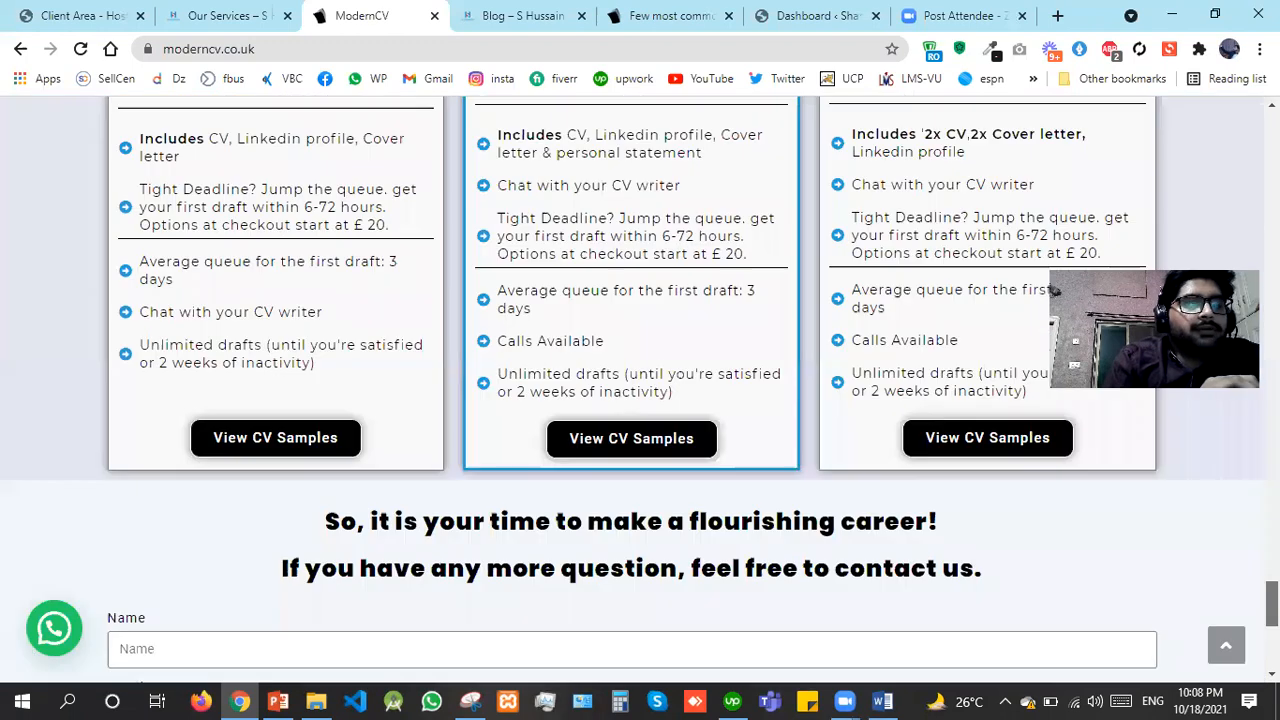
pyautogui.scroll(-3, 640, 390)
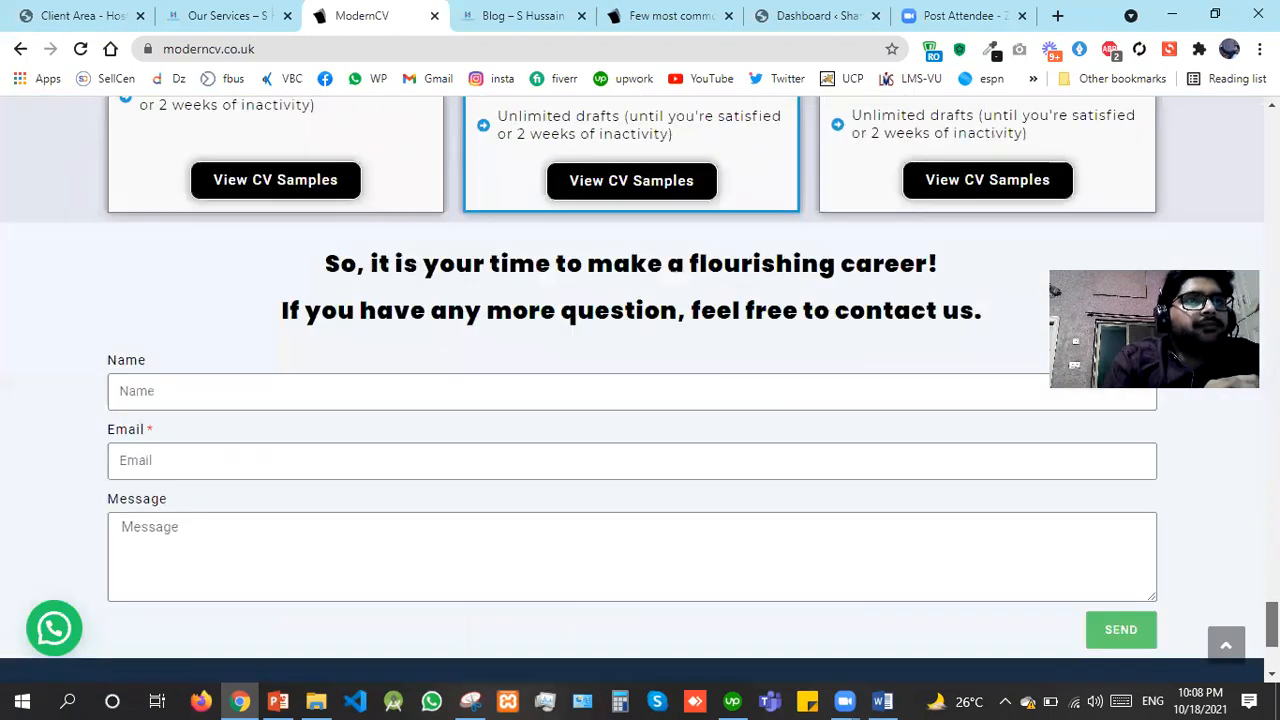
pyautogui.scroll(-2, 640, 390)
pyautogui.scroll(20, 640, 390)
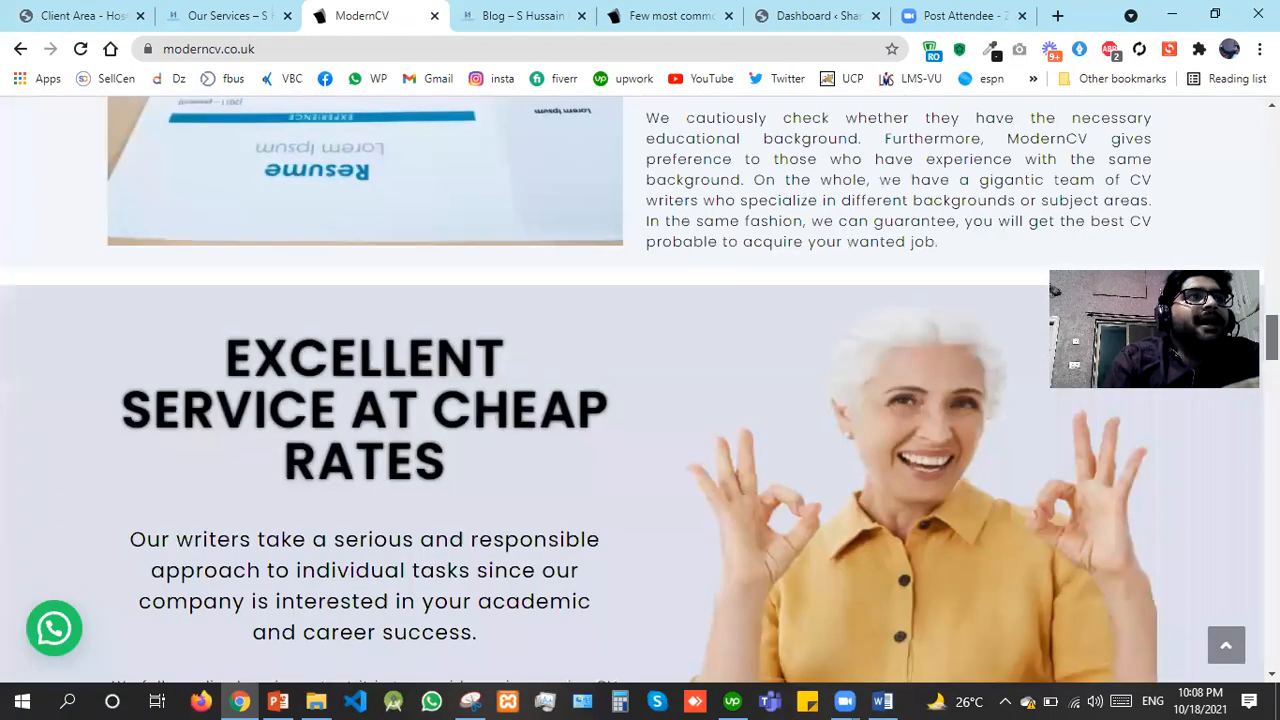
pyautogui.moveTo(1274, 338); pyautogui.dragTo(1274, 133)
pyautogui.click(292, 52)
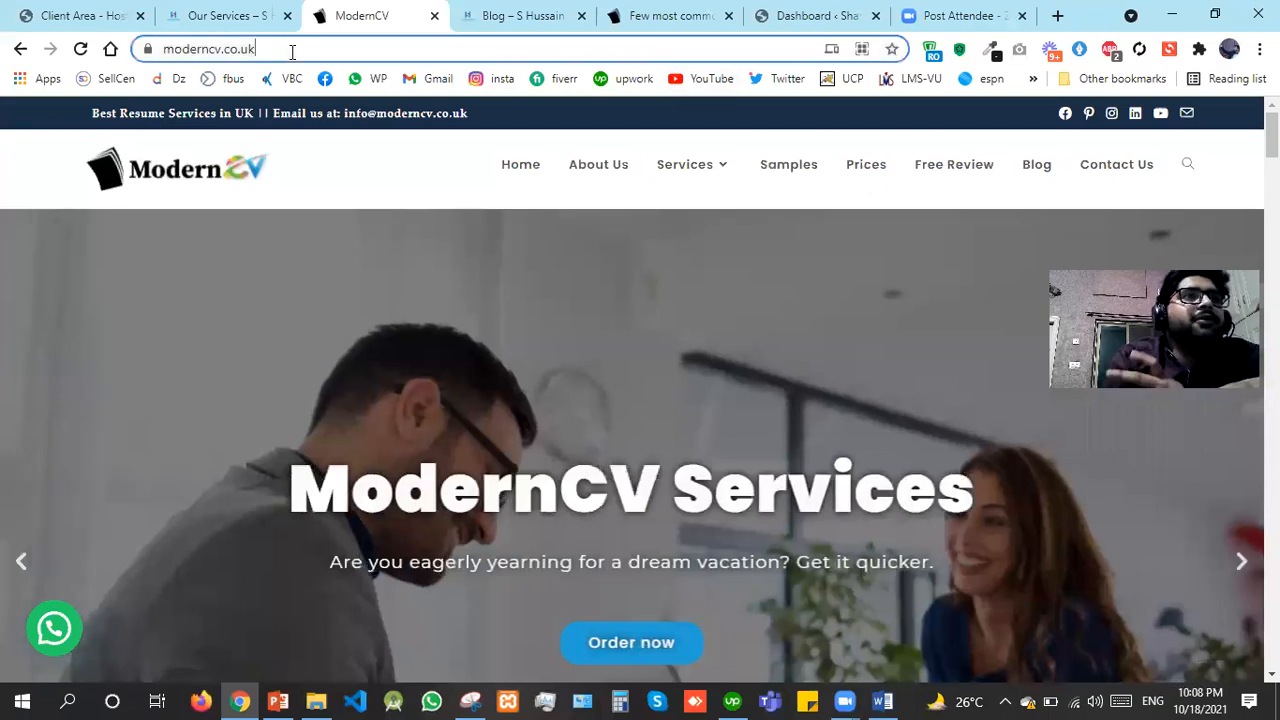
pyautogui.hotkey('ctrl', 'a')
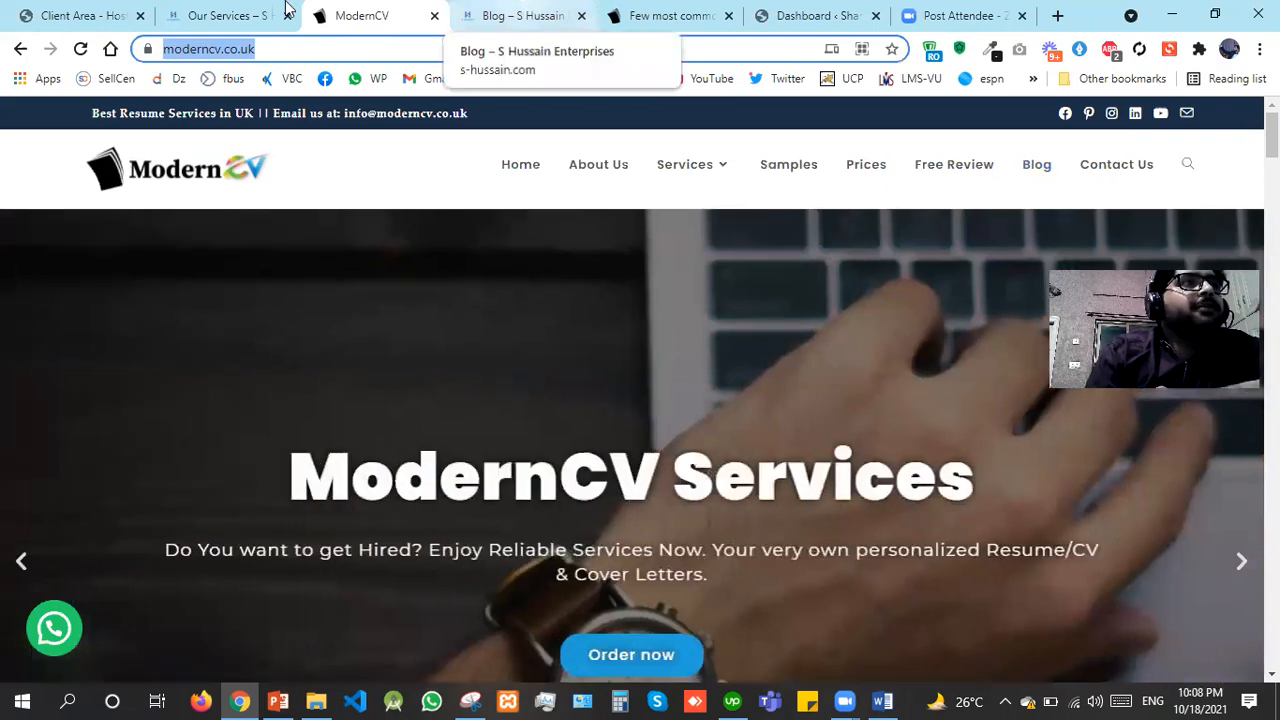
# Return to the S Hussain Our Services page, show the header's search box and review the page back up to its header
pyautogui.hotkey('ctrl', 'shift', 'Tab')
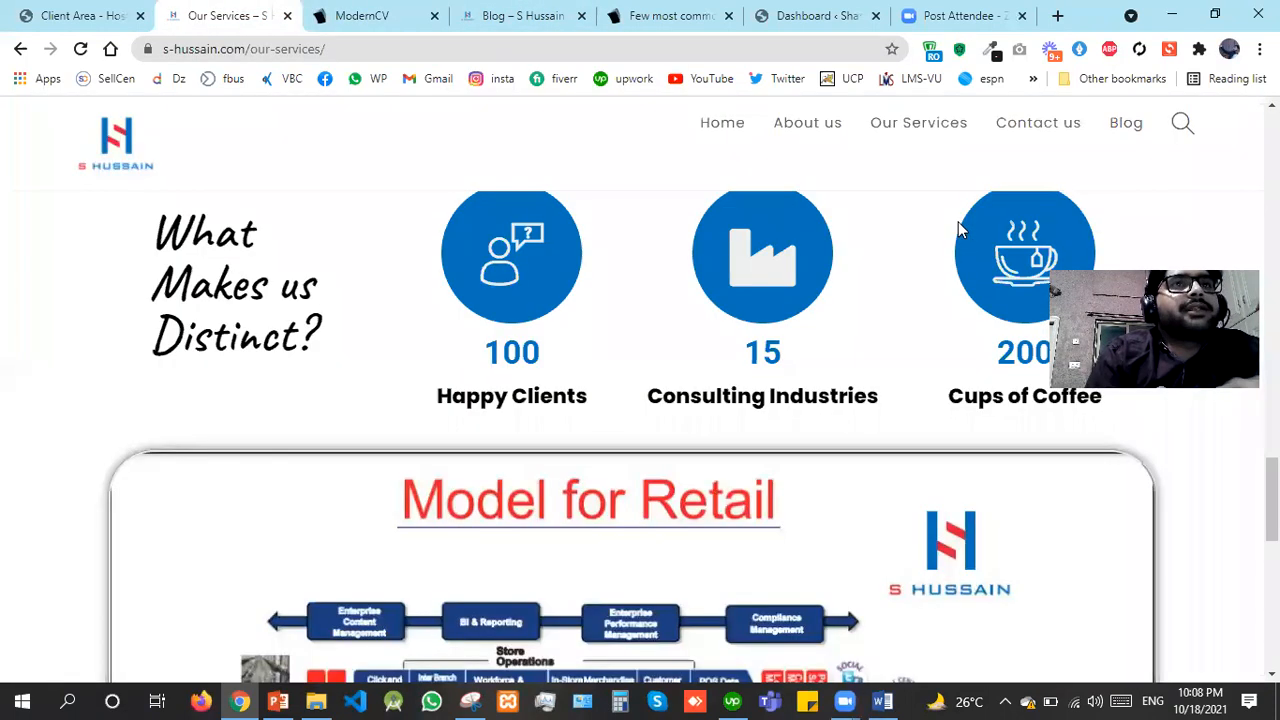
pyautogui.click(1176, 133)
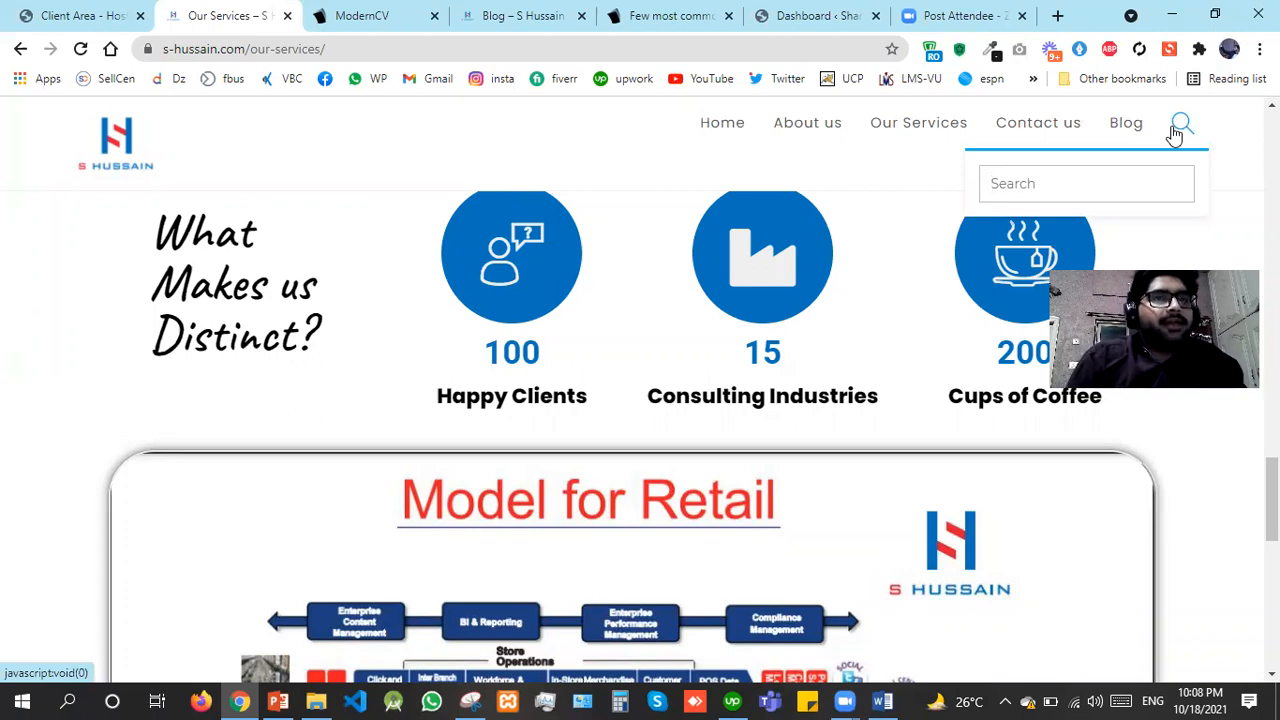
pyautogui.scroll(8, 640, 400)
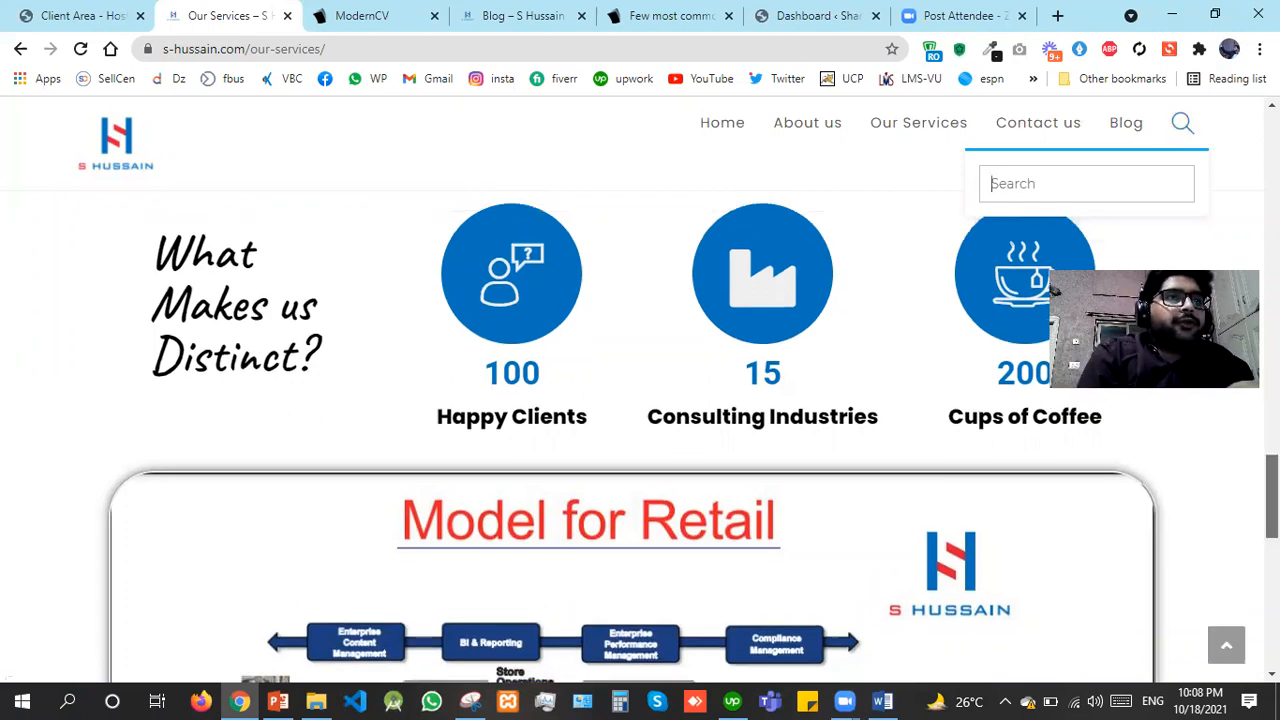
pyautogui.scroll(7, 640, 400)
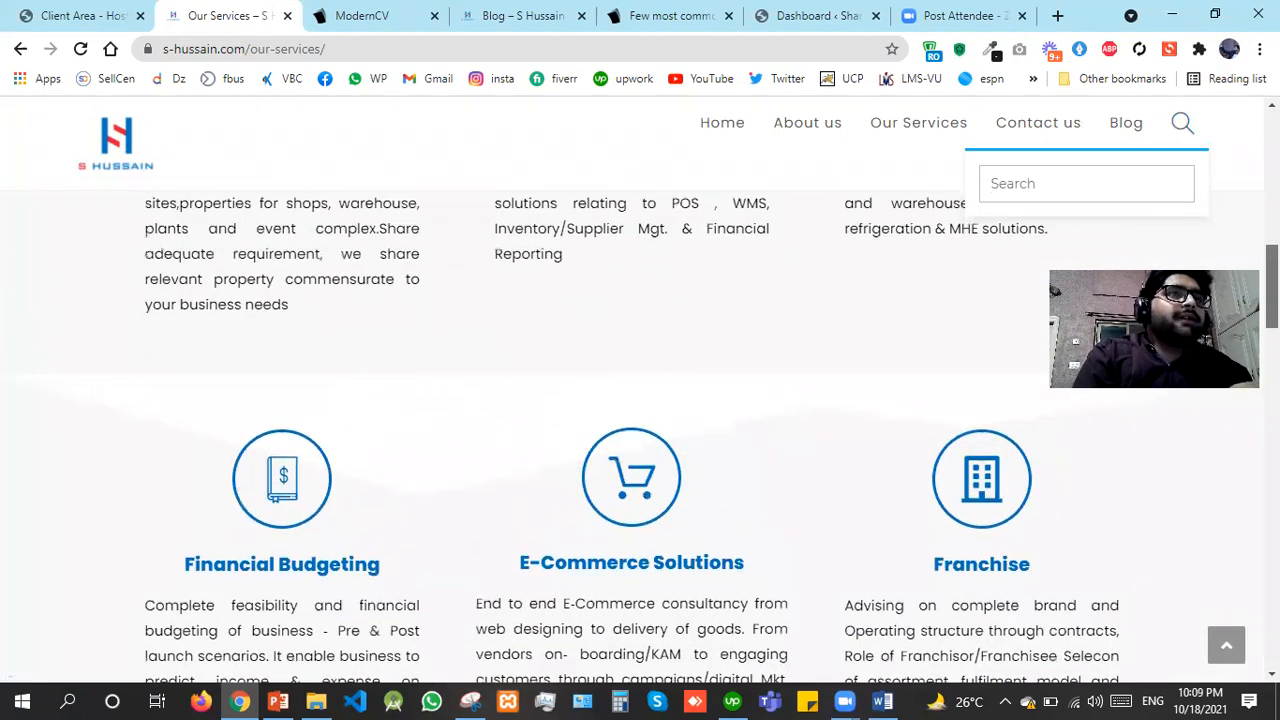
pyautogui.scroll(7, 640, 400)
pyautogui.scroll(3, 640, 400)
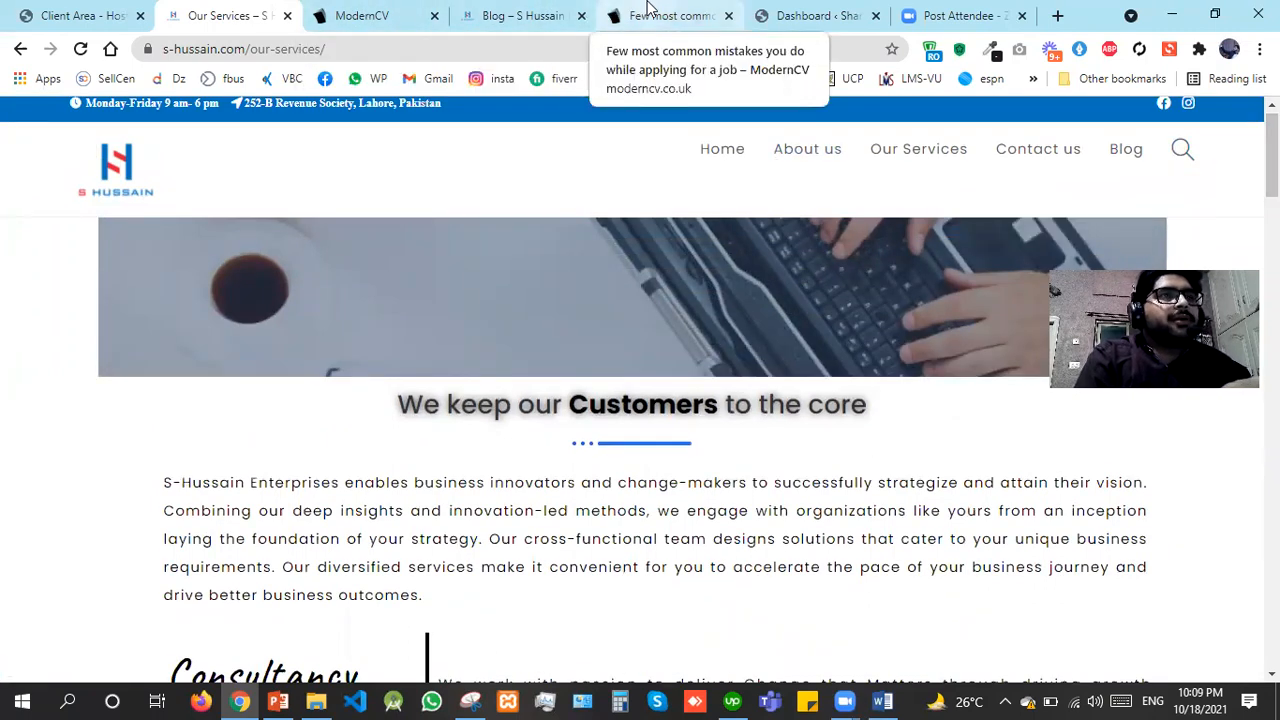
# Close the ModernCV home page and the S Hussain Our Services page, and return from the ModernCV article to its blog page
pyautogui.click(434, 16)
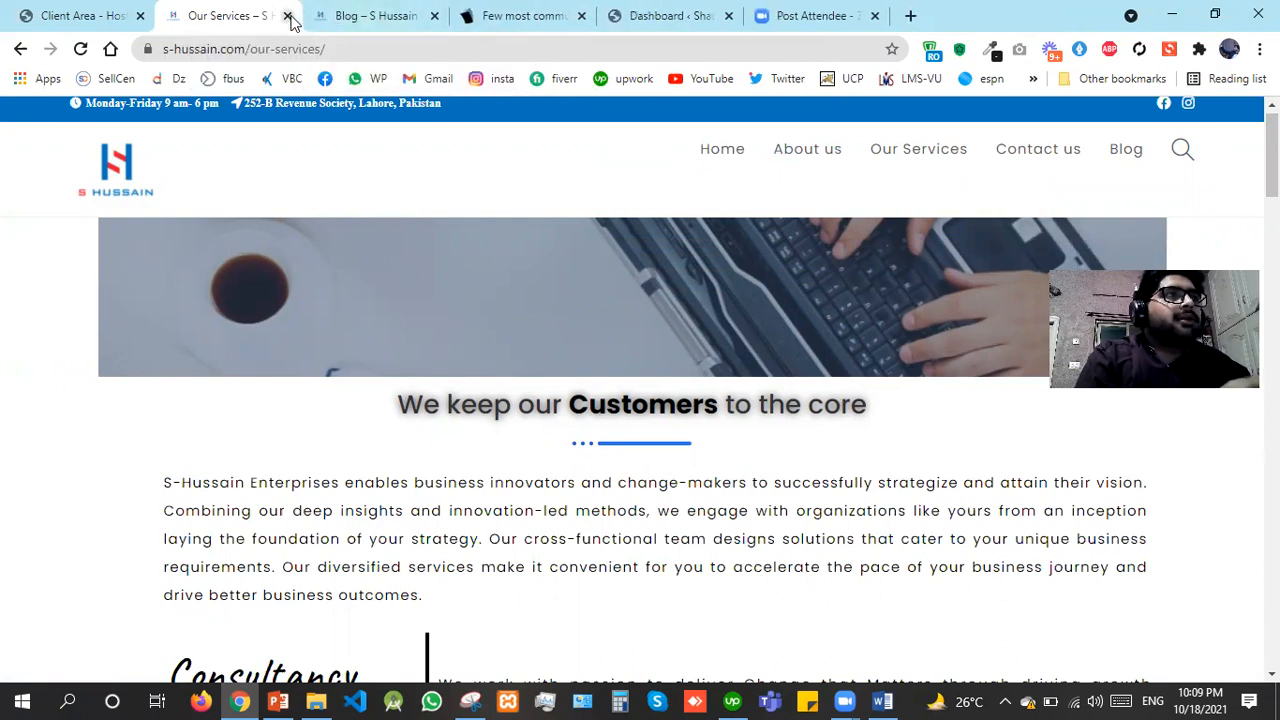
pyautogui.click(287, 16)
pyautogui.click(354, 15)
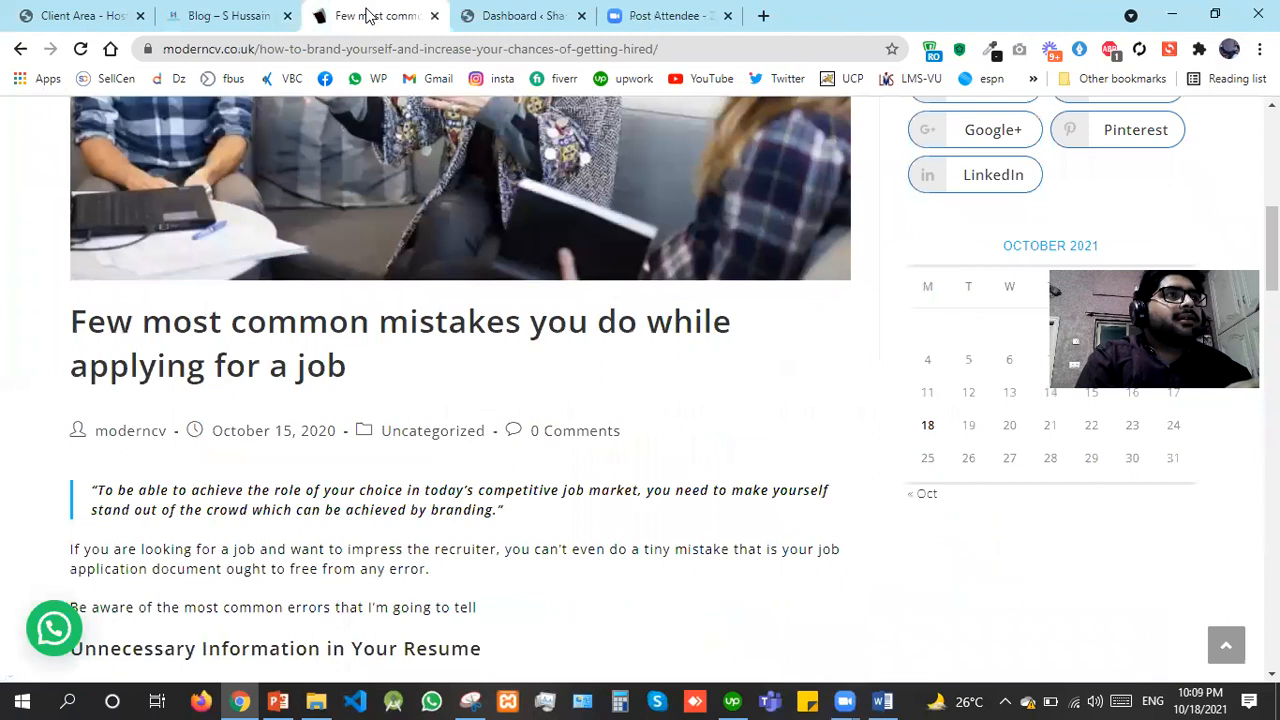
pyautogui.click(20, 48)
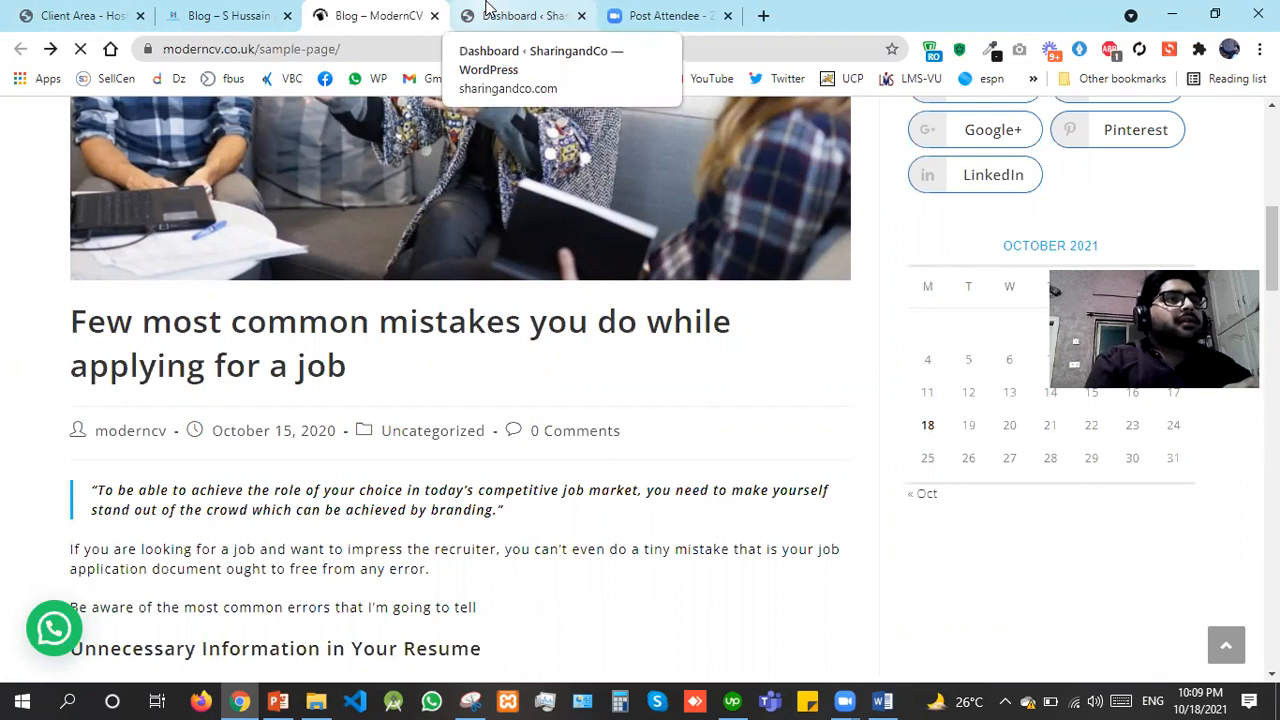
# On the SharingandCo WordPress dashboard, hide At a Glance, Quick Draft and WordPress Events and News, and move the Activity box into the empty column
pyautogui.click(487, 12)
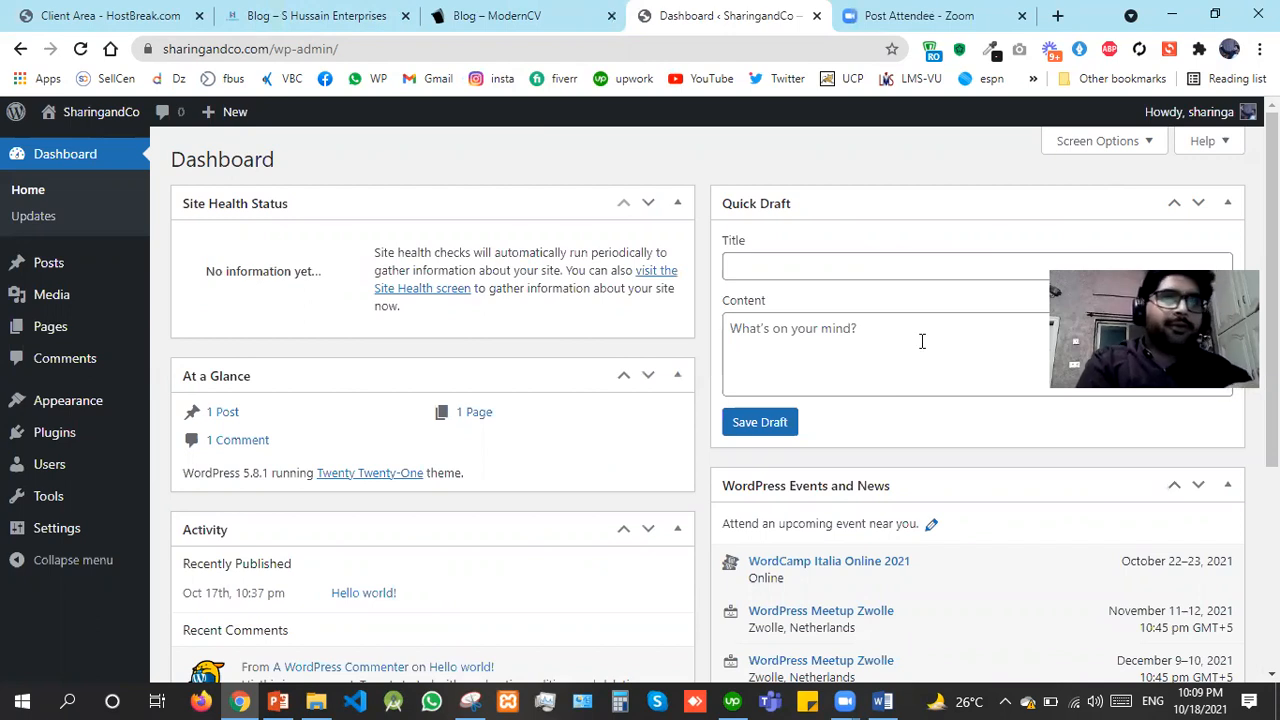
pyautogui.click(1081, 143)
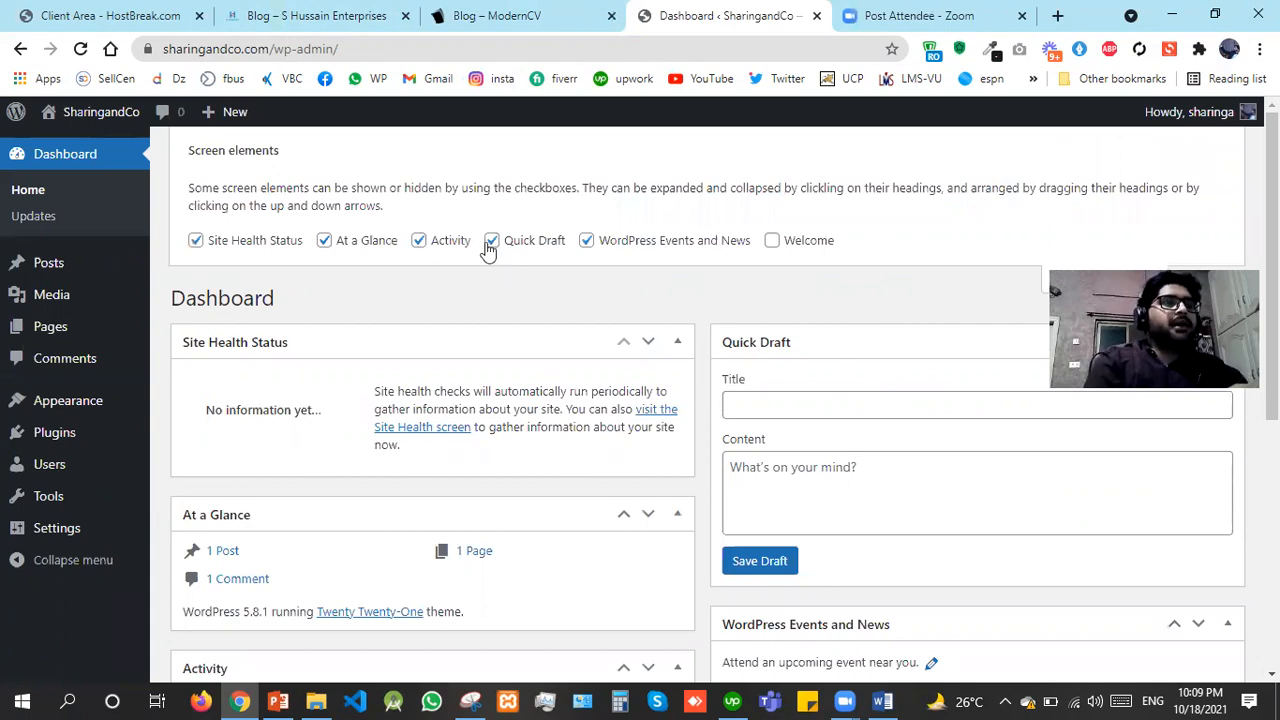
pyautogui.click(356, 246)
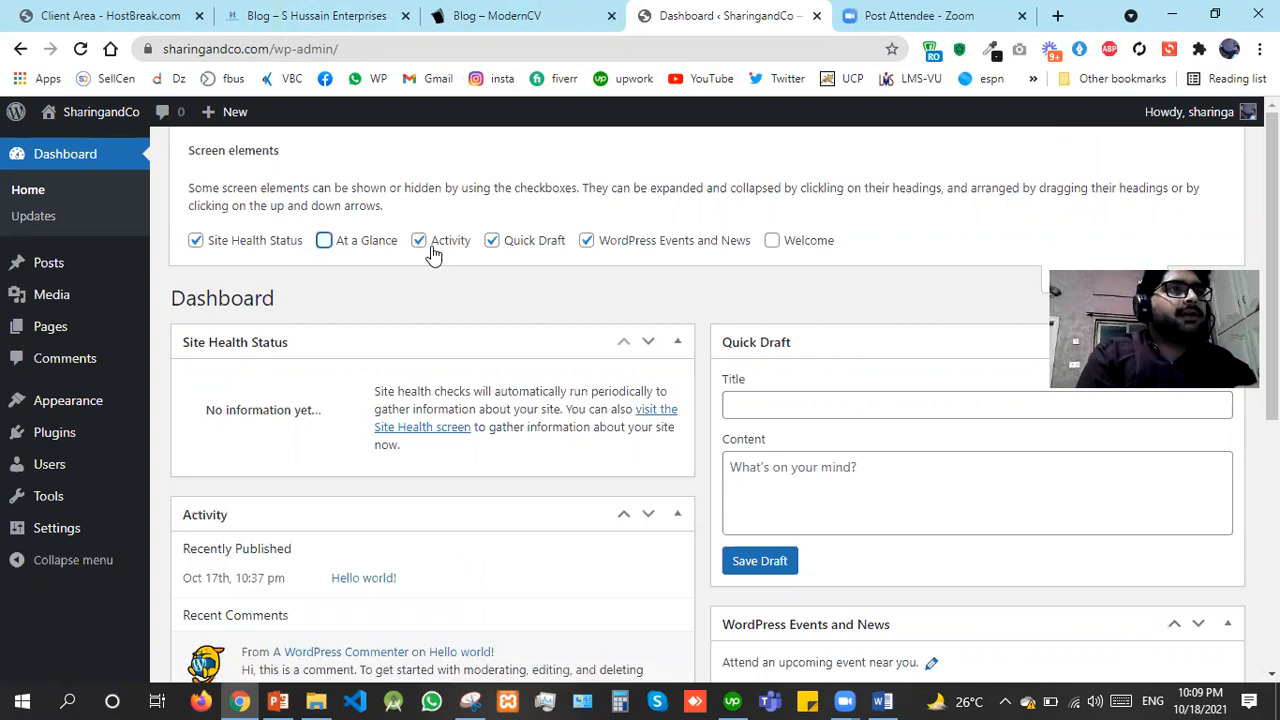
pyautogui.click(527, 250)
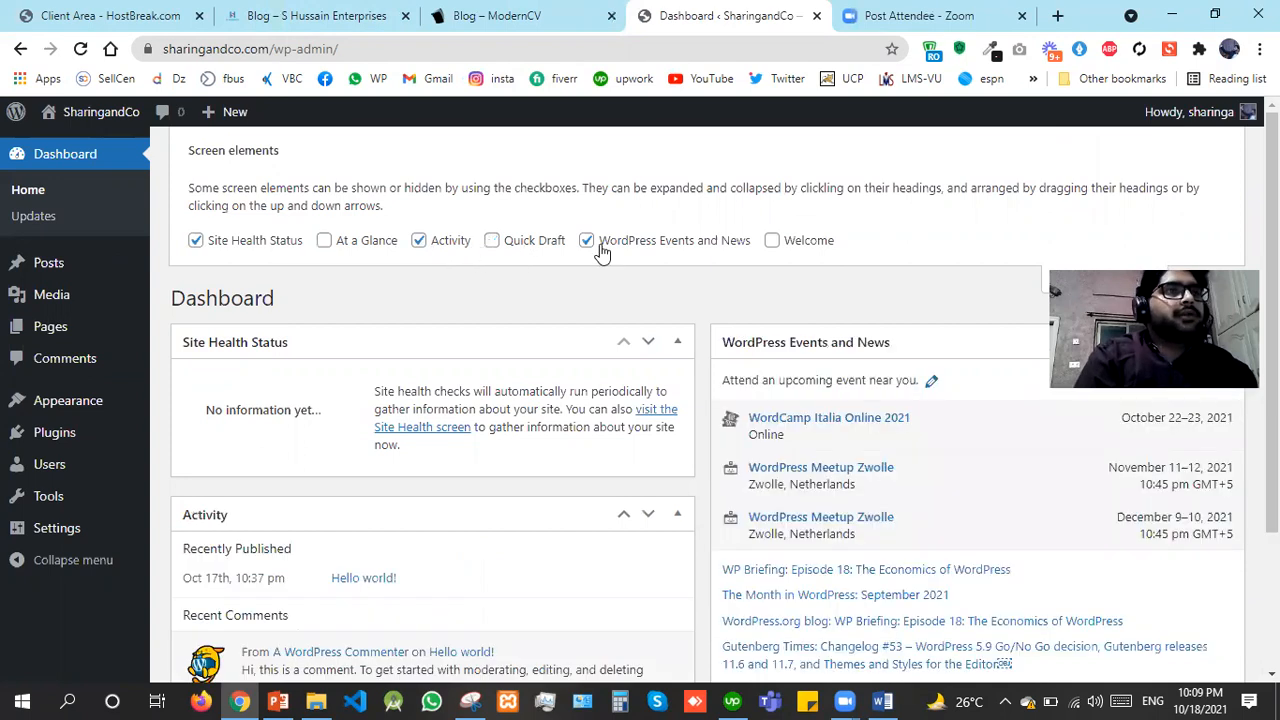
pyautogui.click(632, 243)
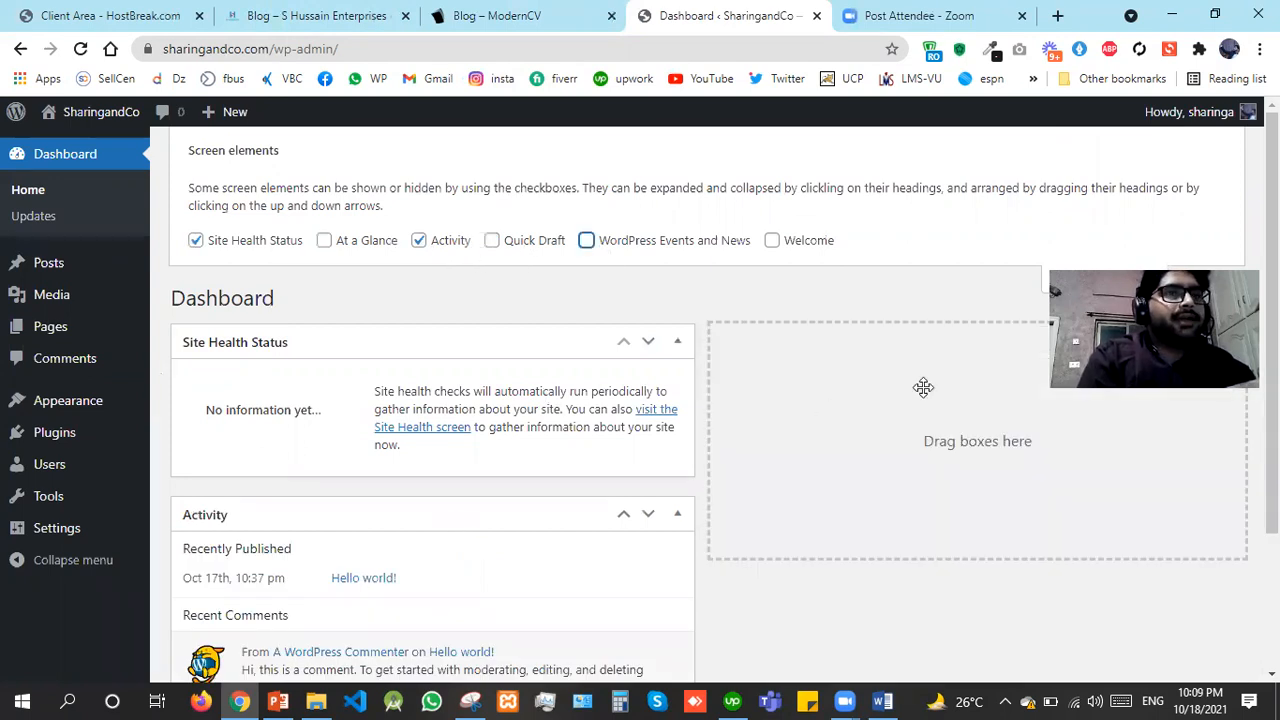
pyautogui.moveTo(924, 388); pyautogui.dragTo(924, 388)
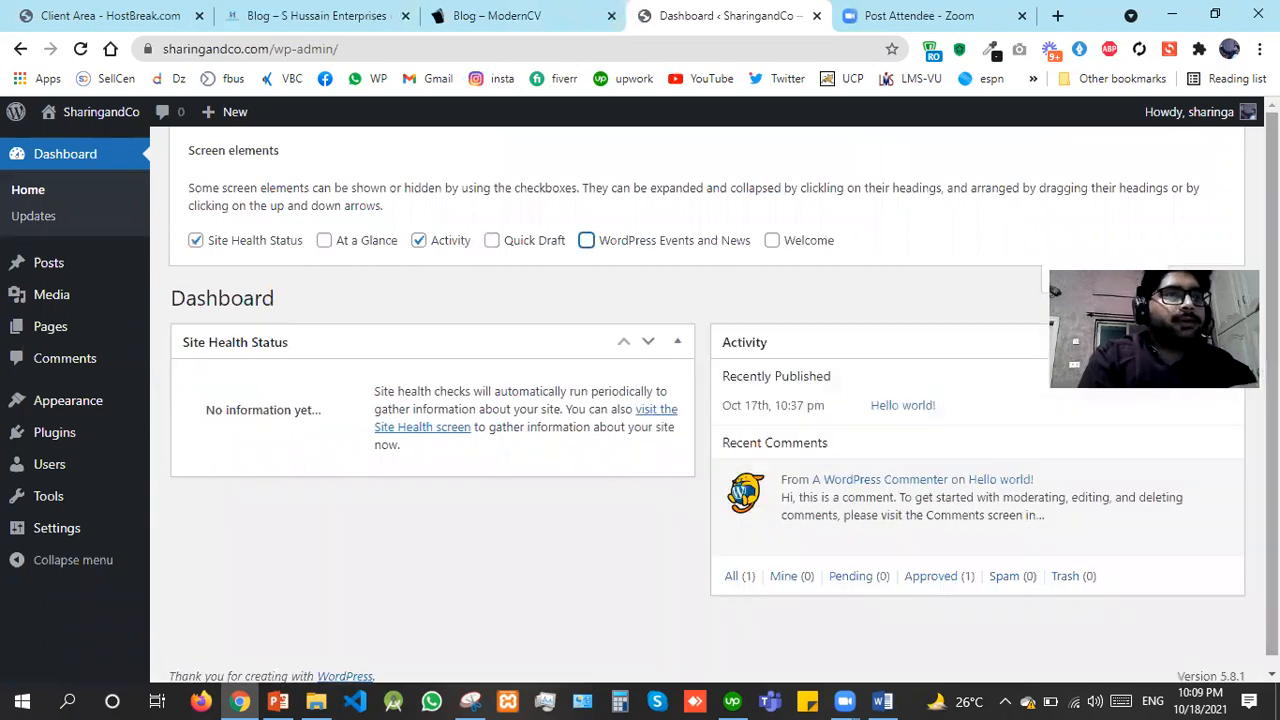
pyautogui.scroll(-1, 317, 363)
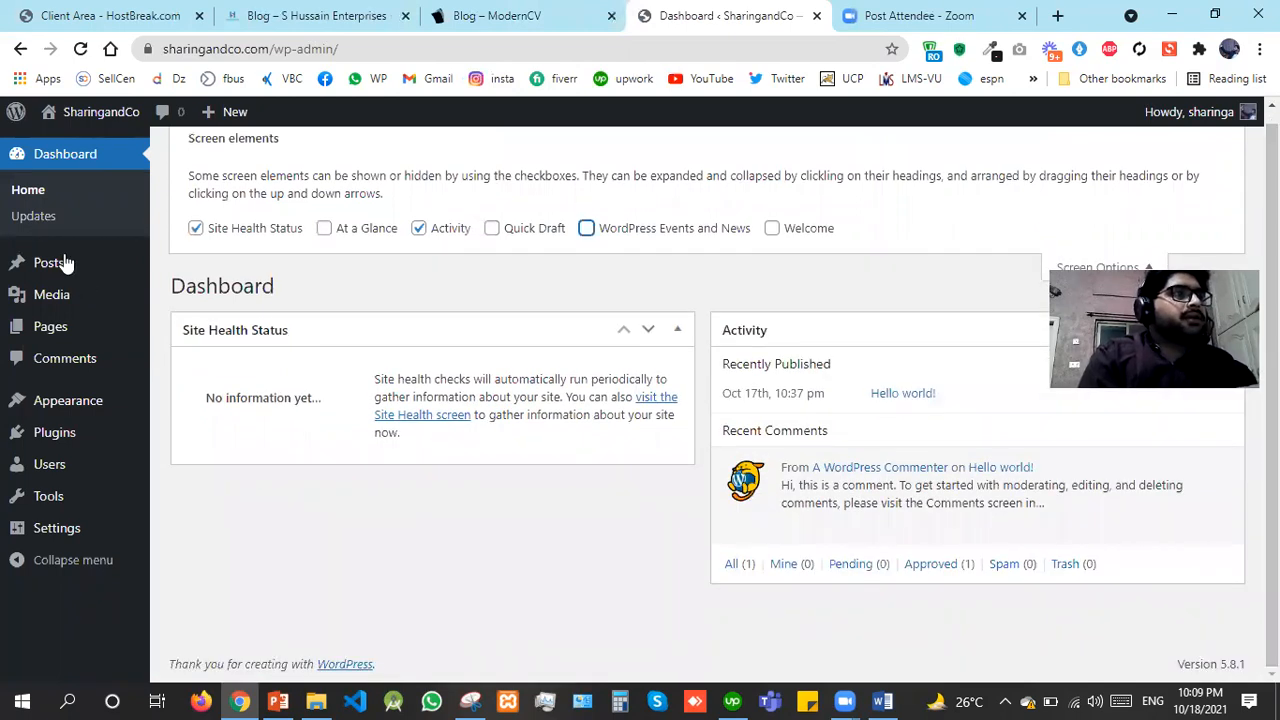
# Open the post categories and add a new category named "Personal Blog" without a parent category
pyautogui.moveTo(63, 261)
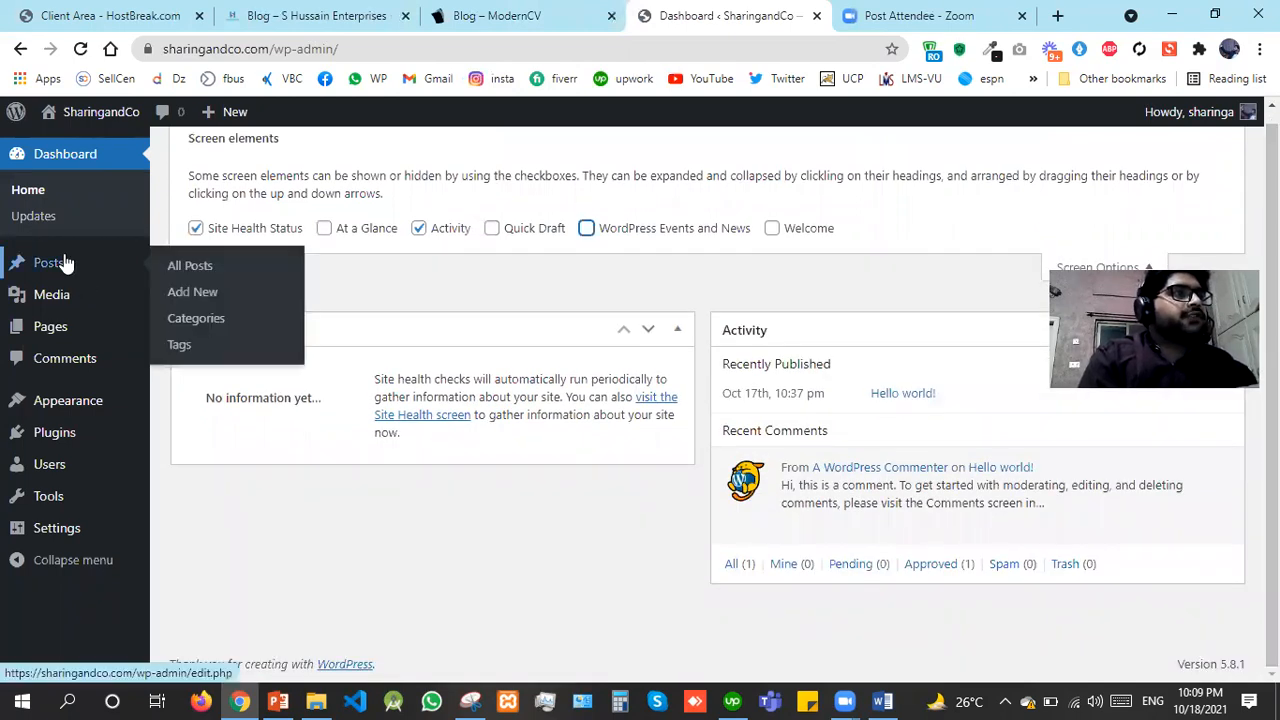
pyautogui.click(222, 324)
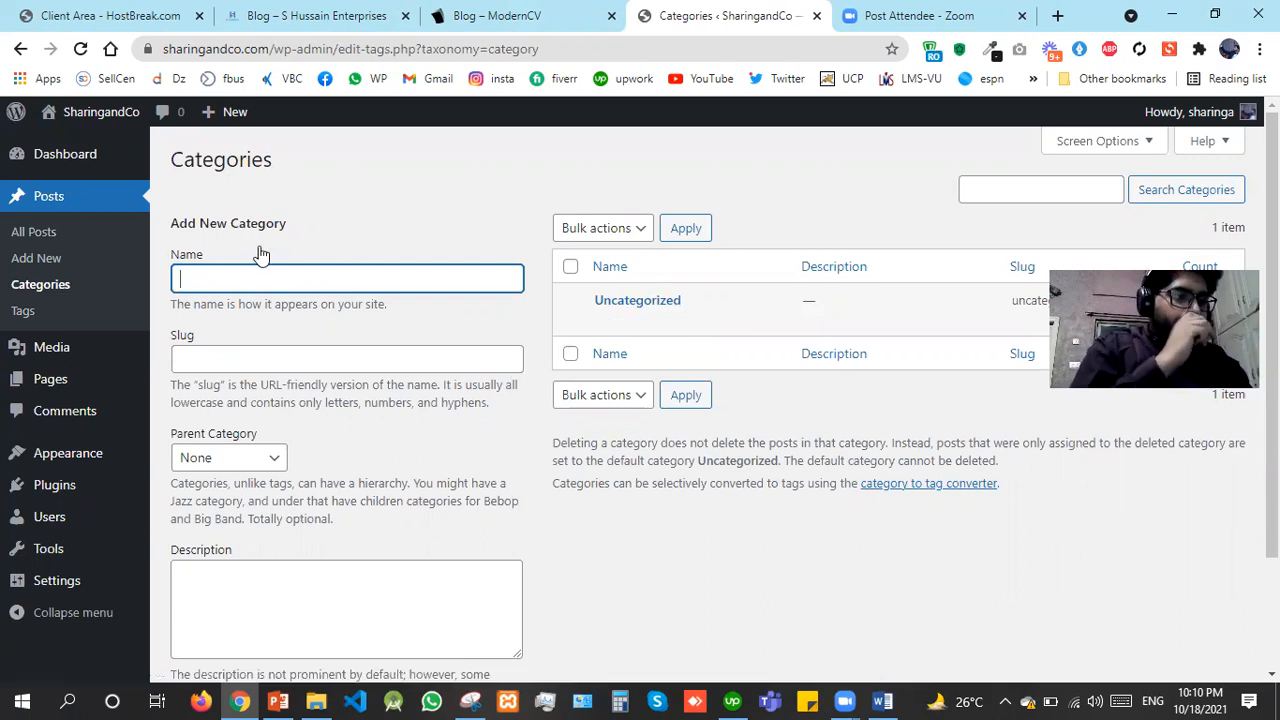
pyautogui.write('Perso')
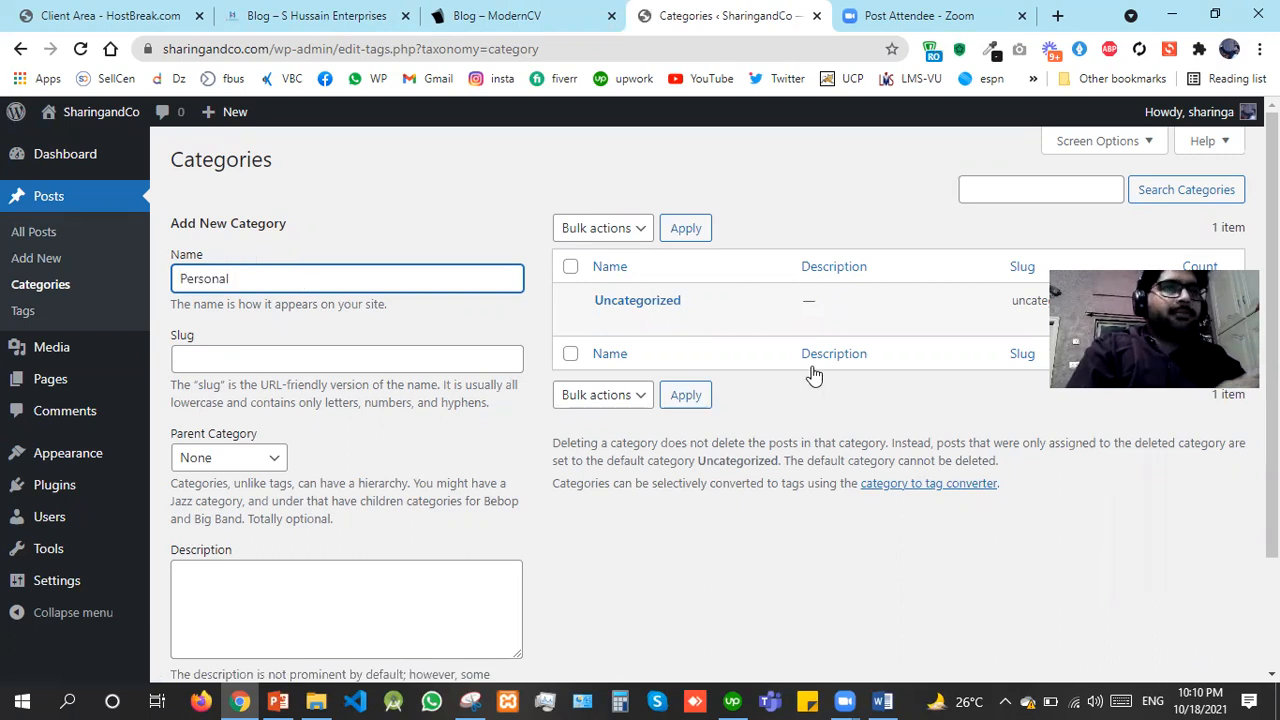
pyautogui.write('nal')
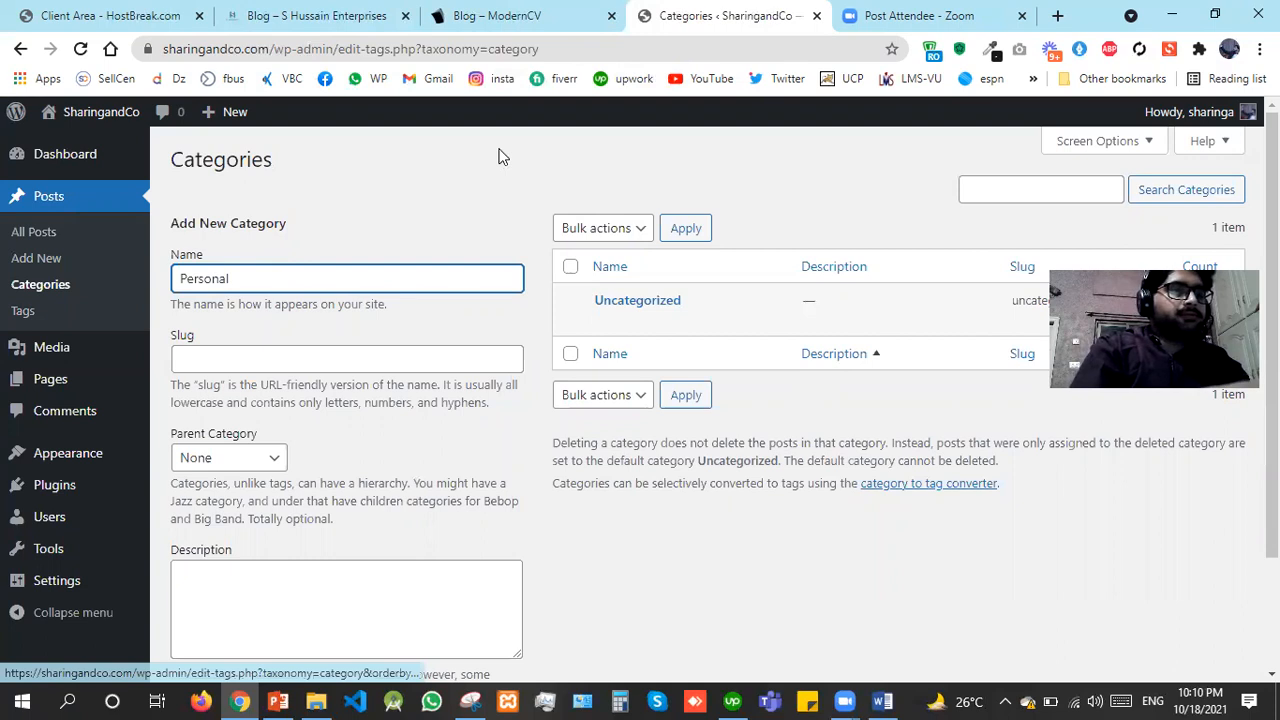
pyautogui.write(' Blog')
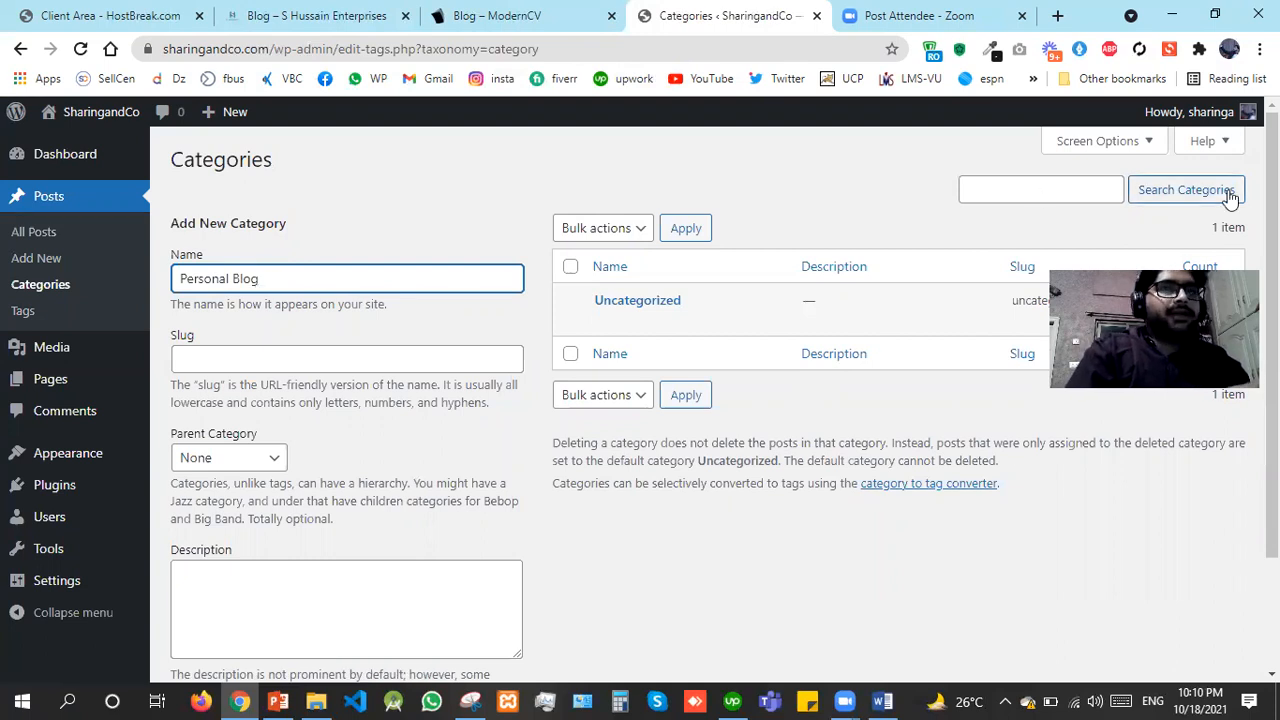
pyautogui.scroll(-2, 1270, 300)
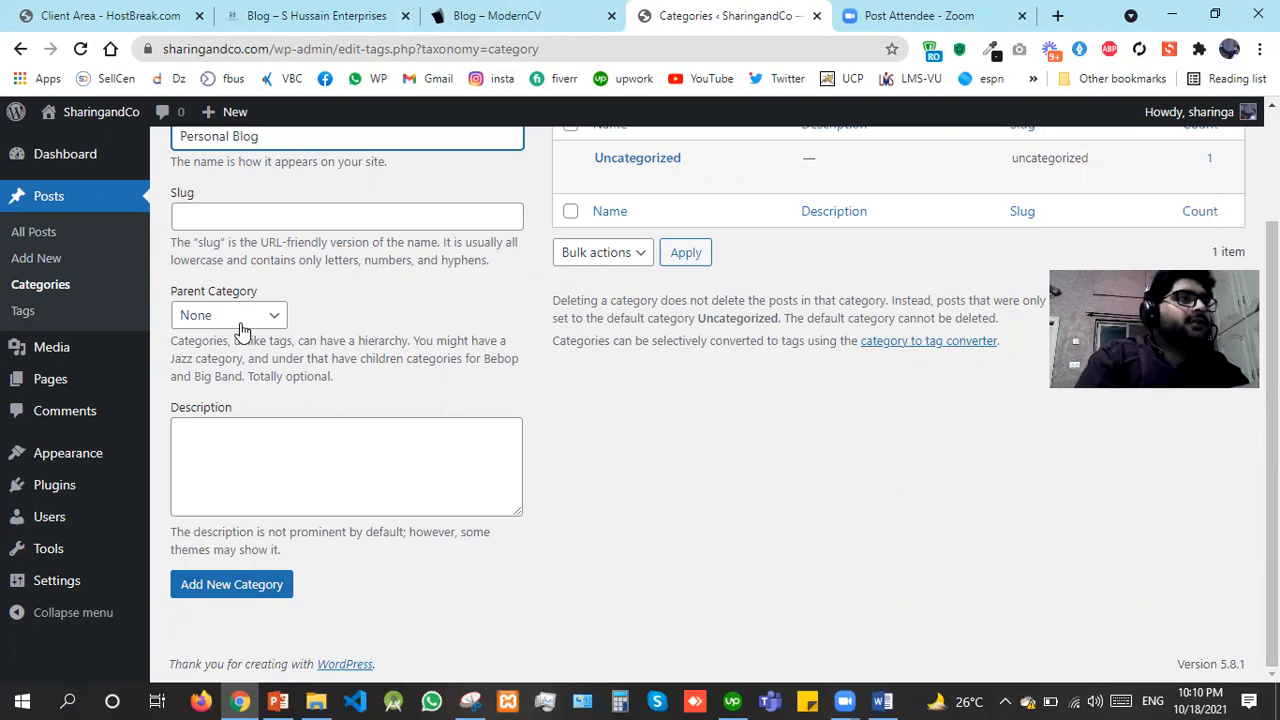
pyautogui.click(255, 590)
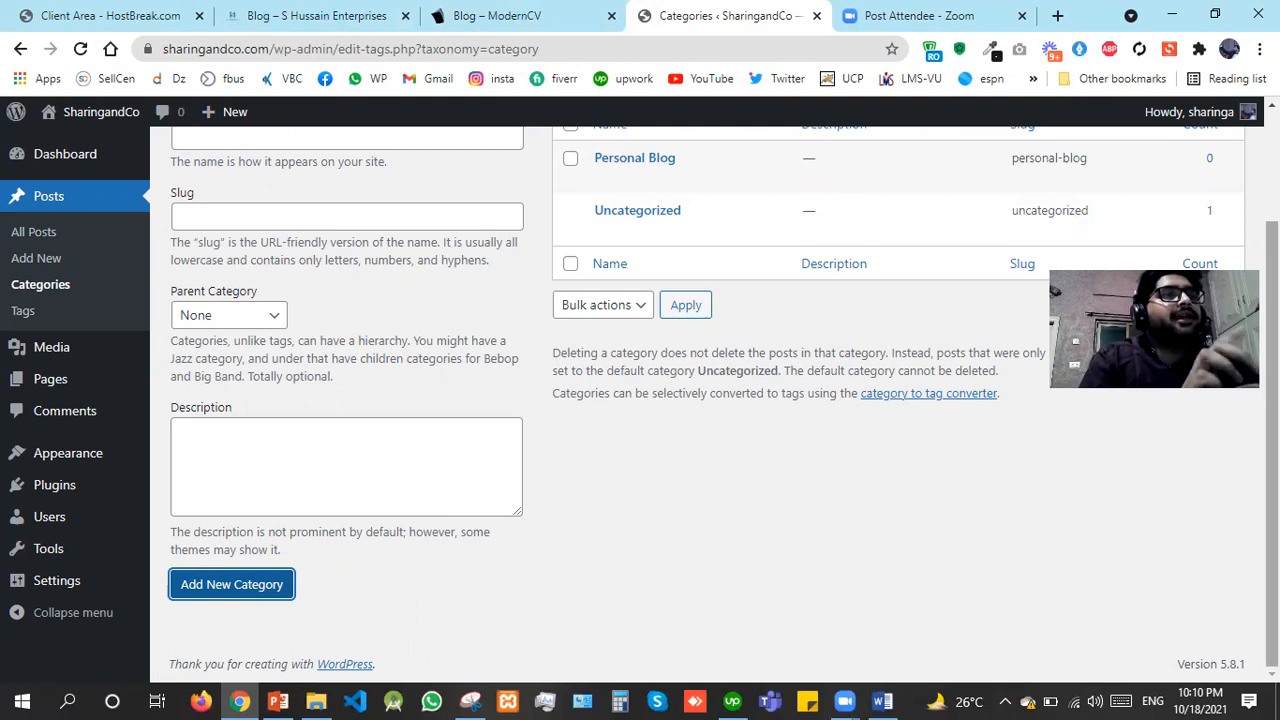
# Add another category named with the person's first name, using Personal Blog as its parent category
pyautogui.moveTo(1272, 400); pyautogui.dragTo(1272, 275)
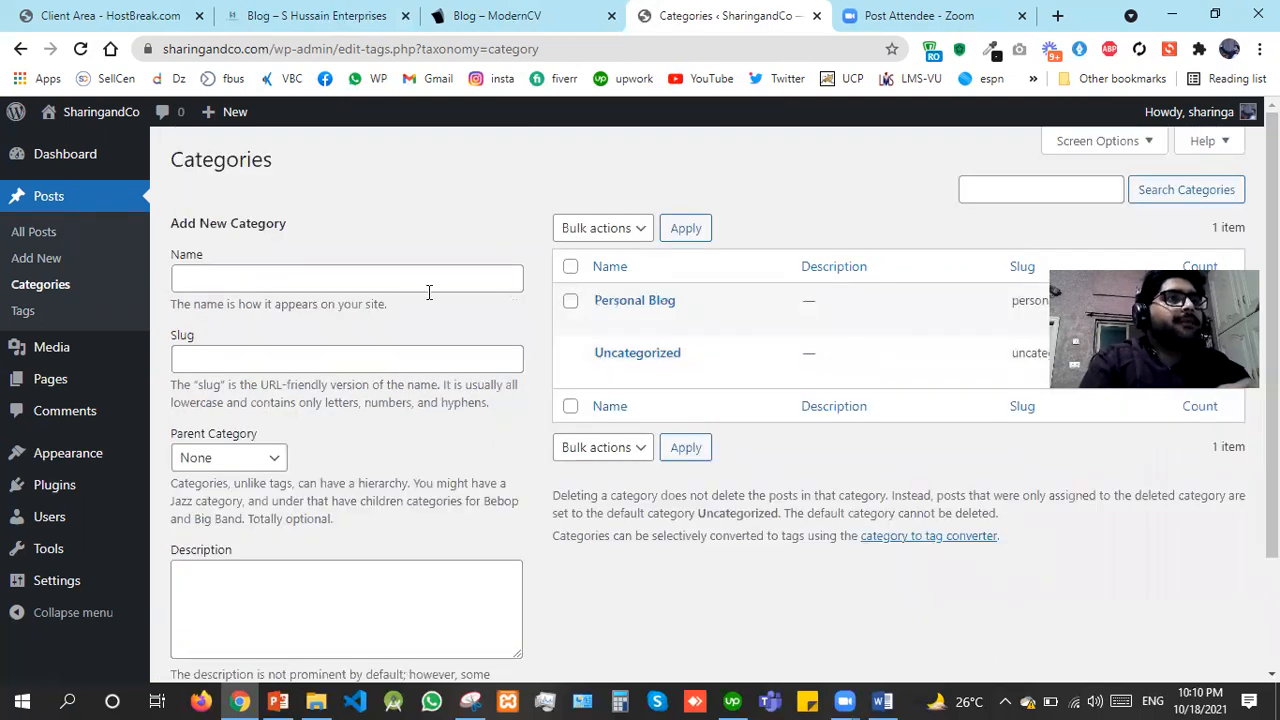
pyautogui.click(352, 281)
pyautogui.write('Danial')
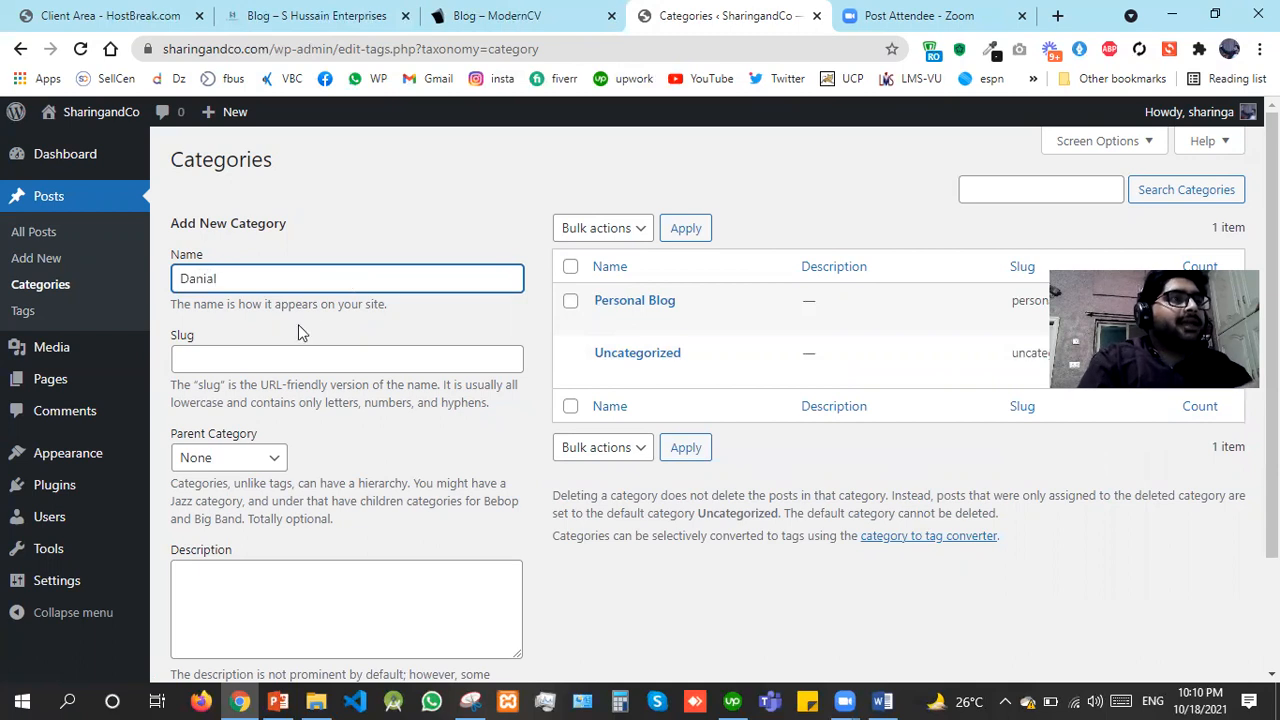
pyautogui.click(226, 457)
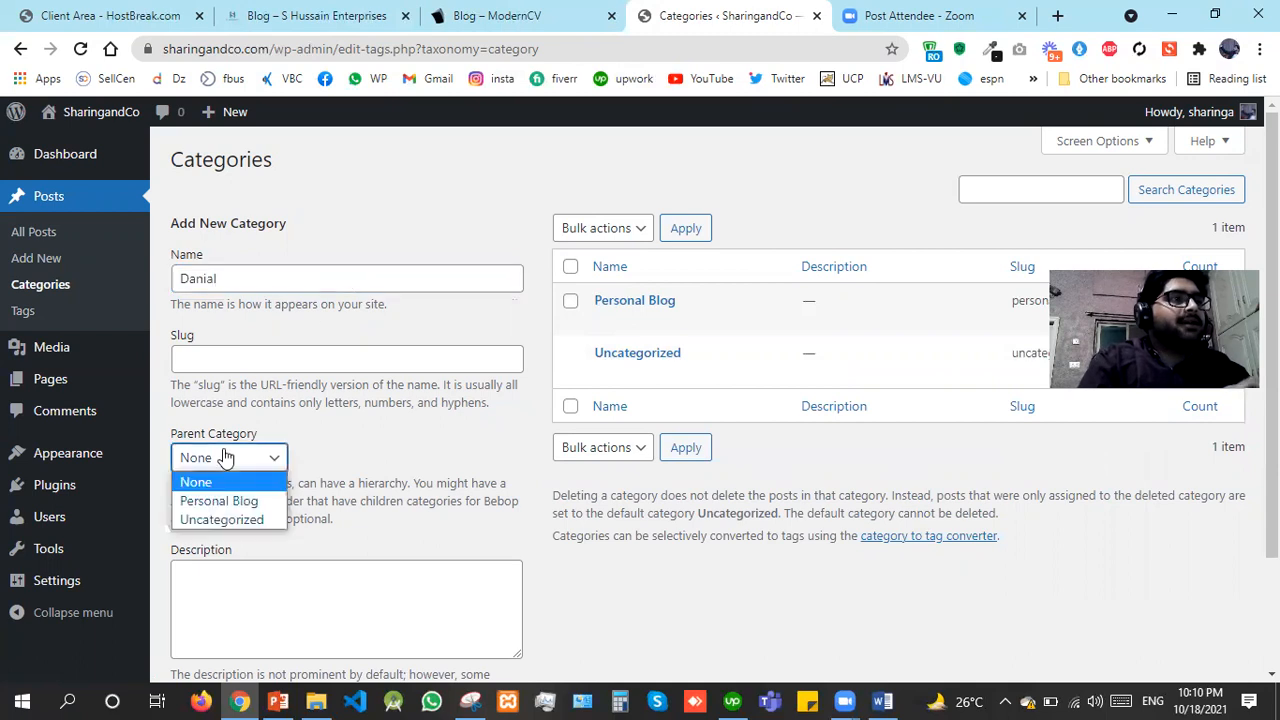
pyautogui.click(218, 505)
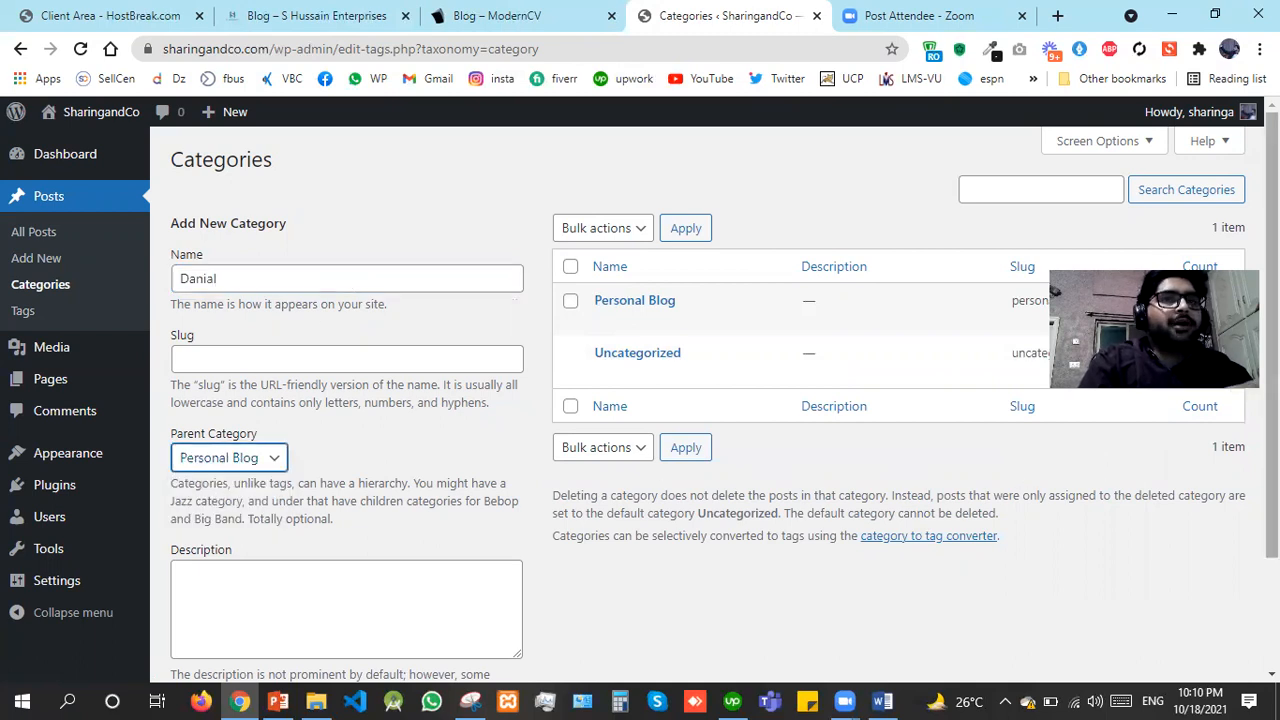
pyautogui.scroll(-2, 320, 593)
pyautogui.click(255, 586)
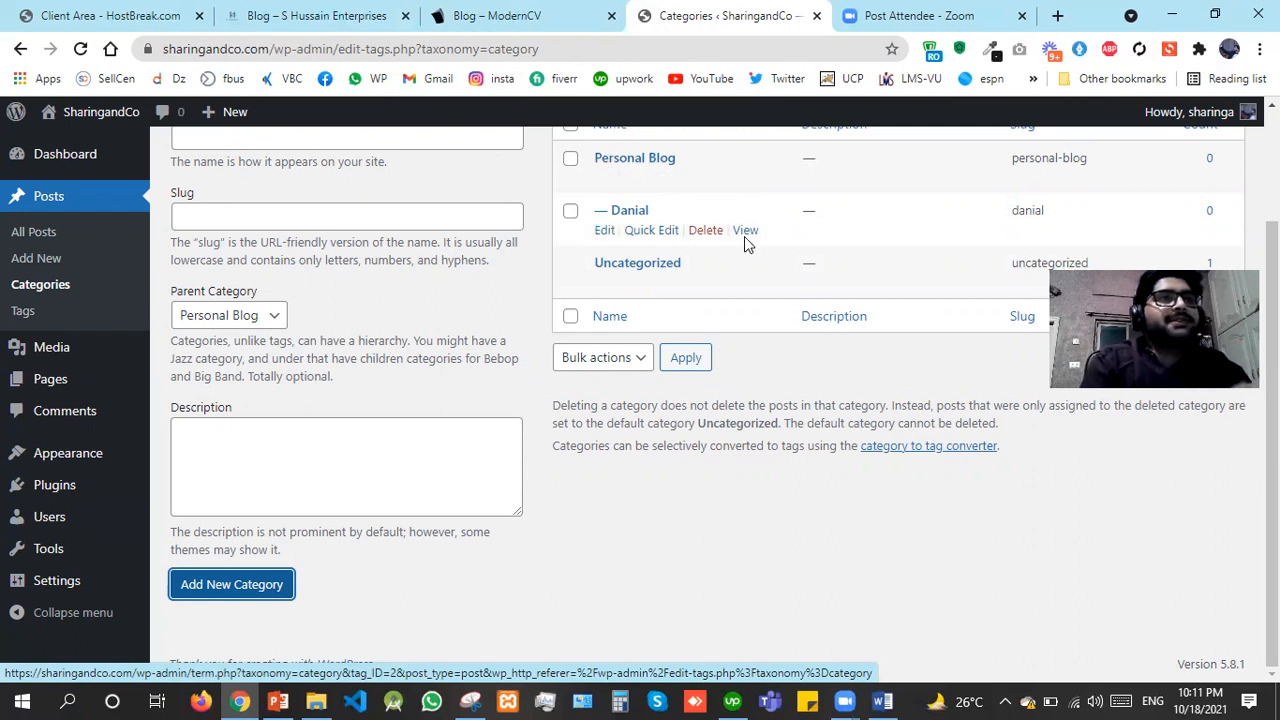
# Add a second child category under Personal Blog, named with another person's first name
pyautogui.scroll(1, 271, 238)
pyautogui.click(271, 238)
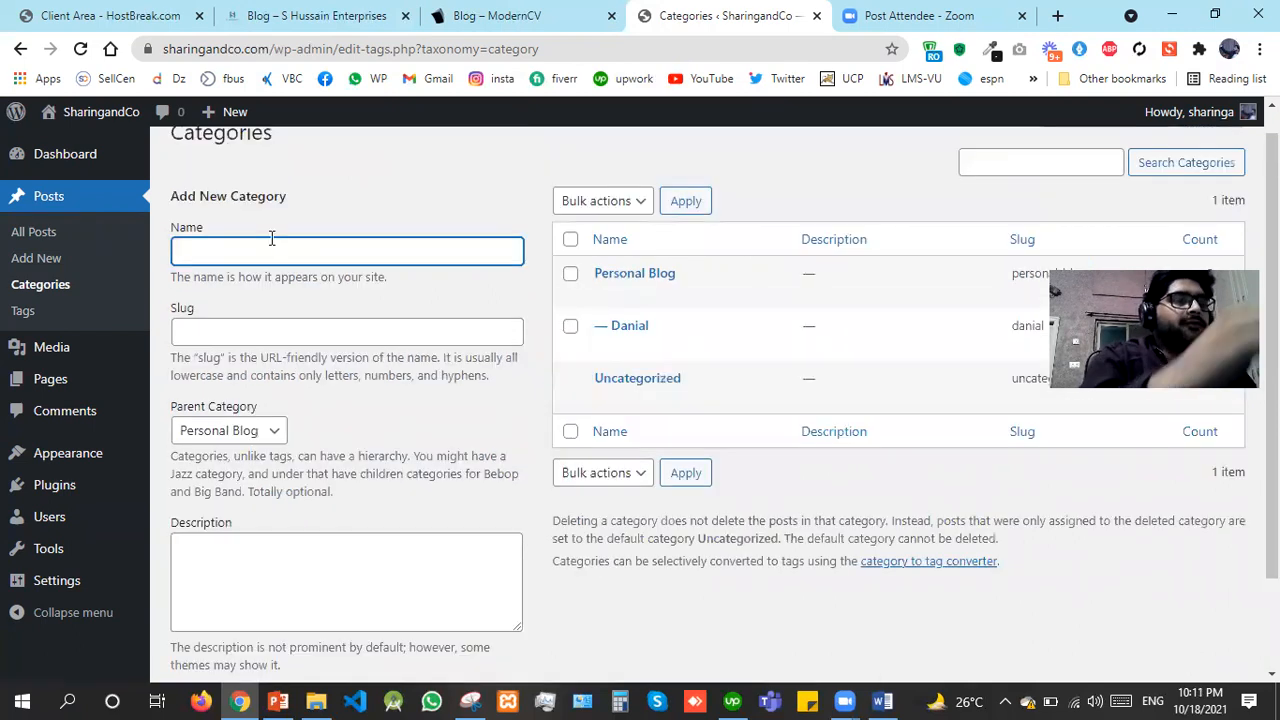
pyautogui.write('Jhon')
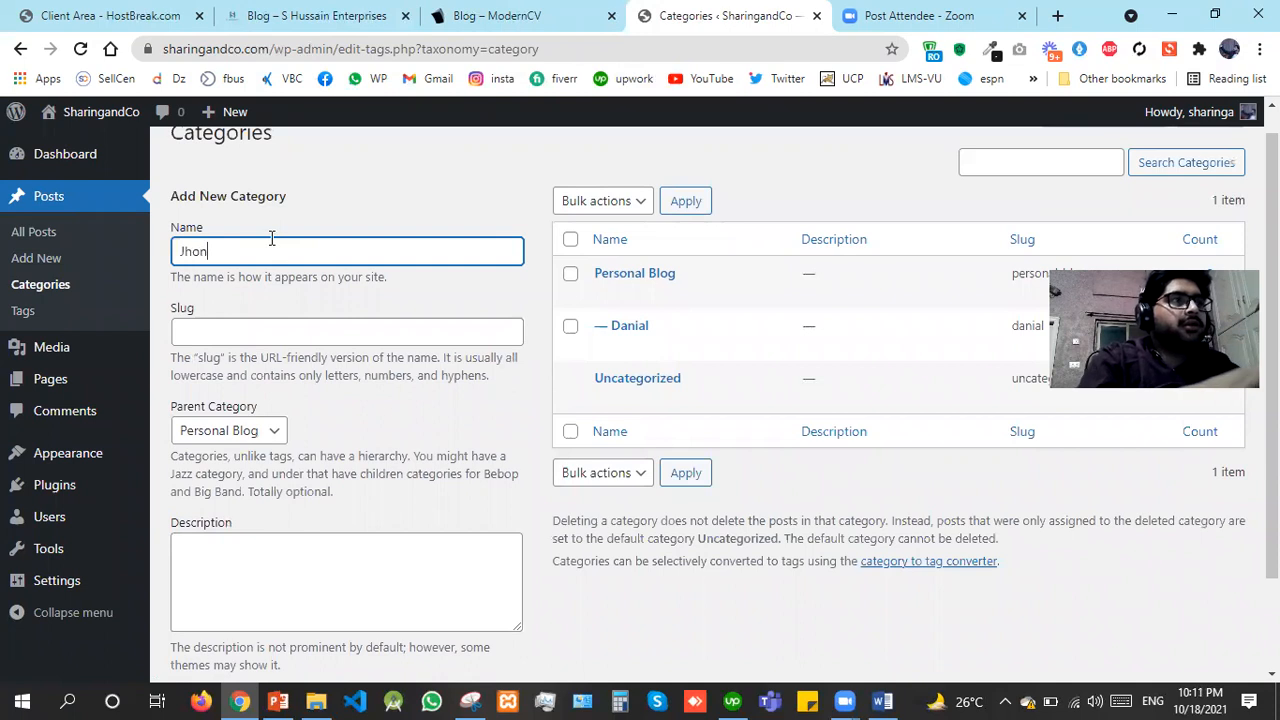
pyautogui.scroll(-1, 220, 420)
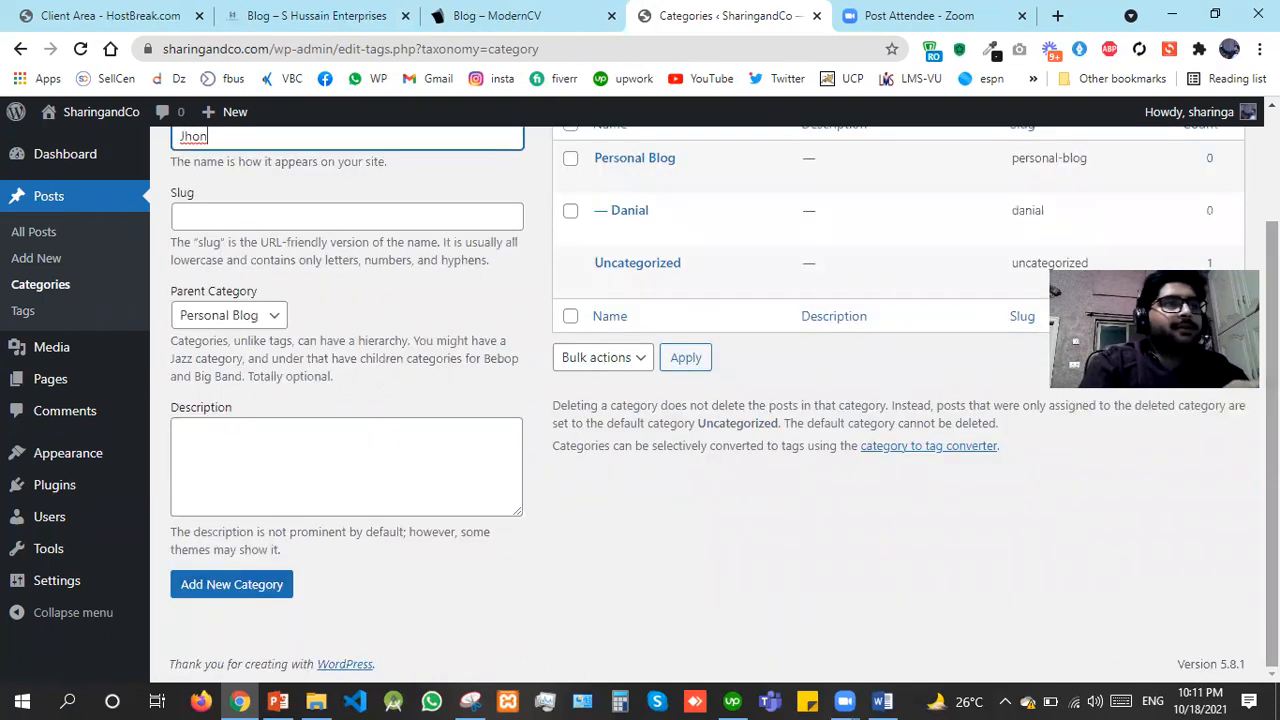
pyautogui.click(229, 583)
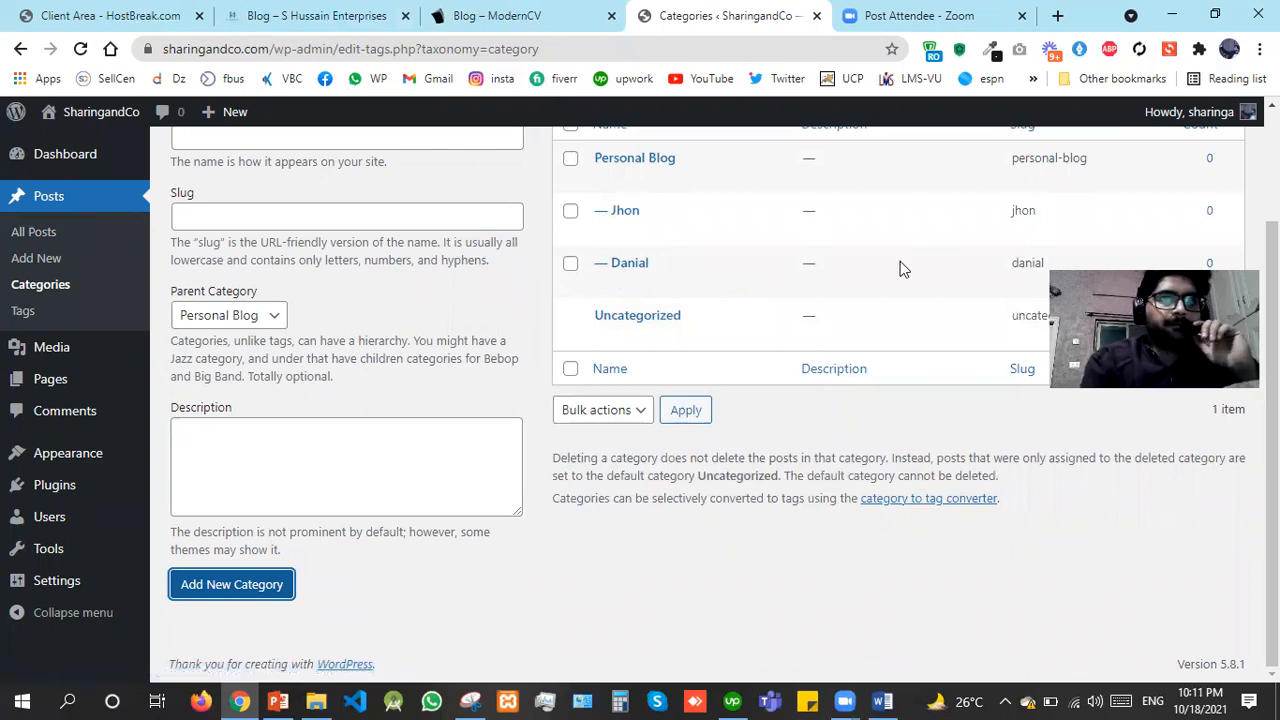
# Add a new category named "Food Blogs" with the parent category set to None
pyautogui.scroll(1, 416, 154)
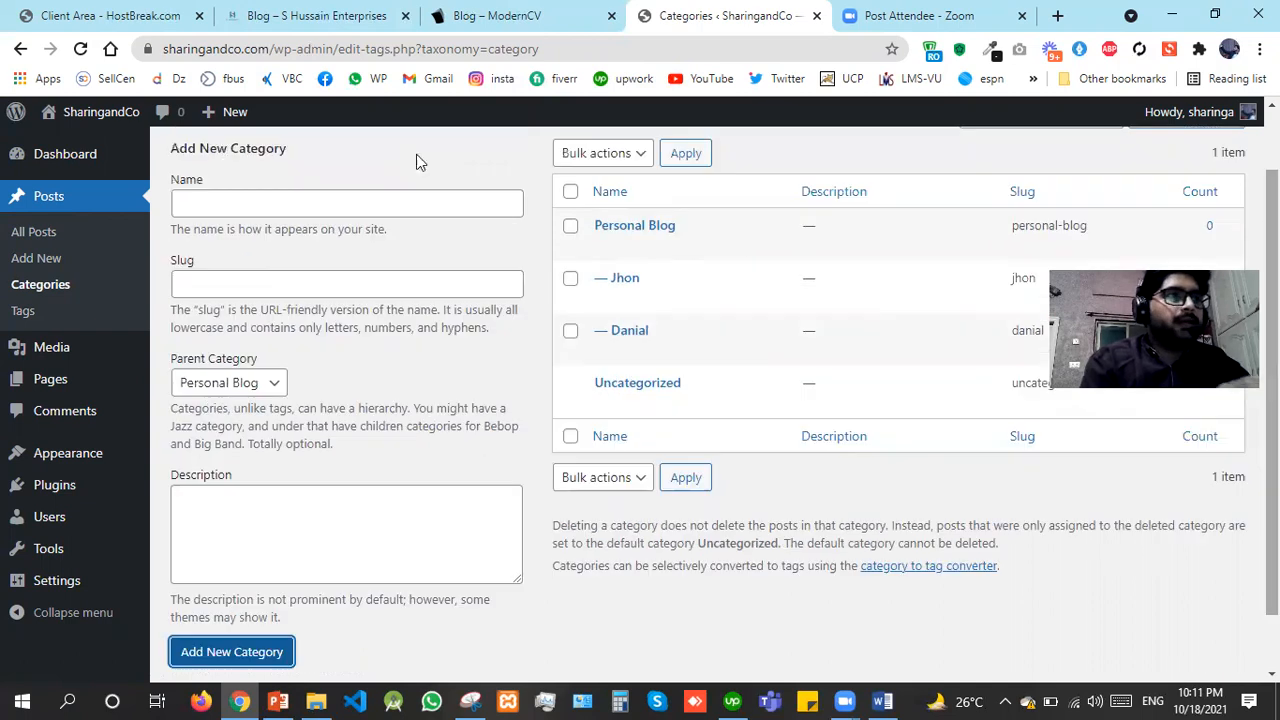
pyautogui.click(222, 202)
pyautogui.write('Food Blogs')
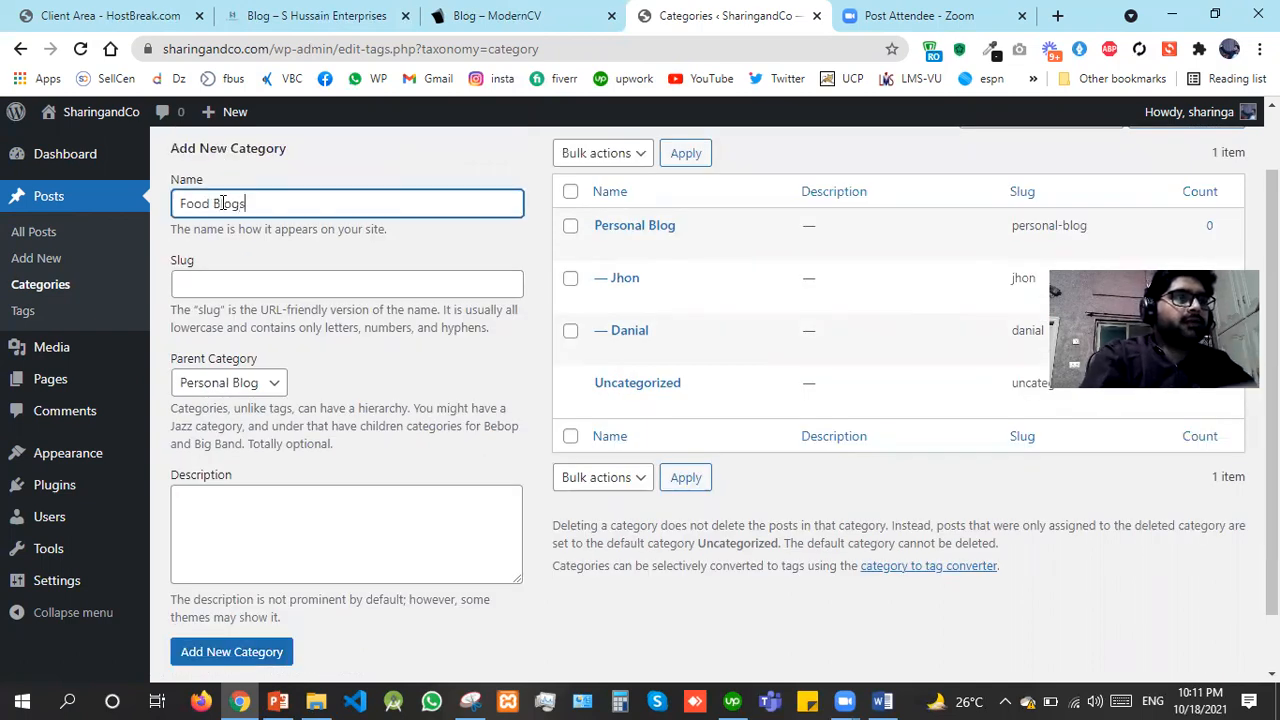
pyautogui.click(215, 382)
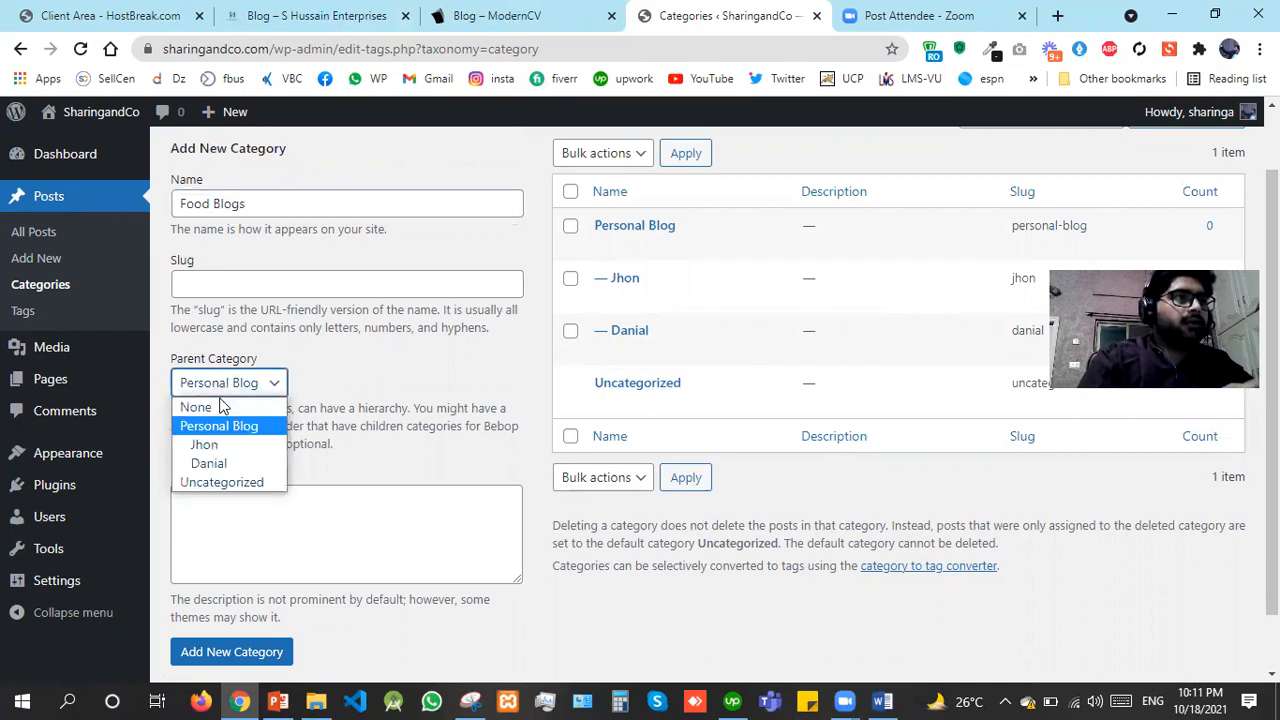
pyautogui.click(220, 408)
pyautogui.scroll(-1, 75, 630)
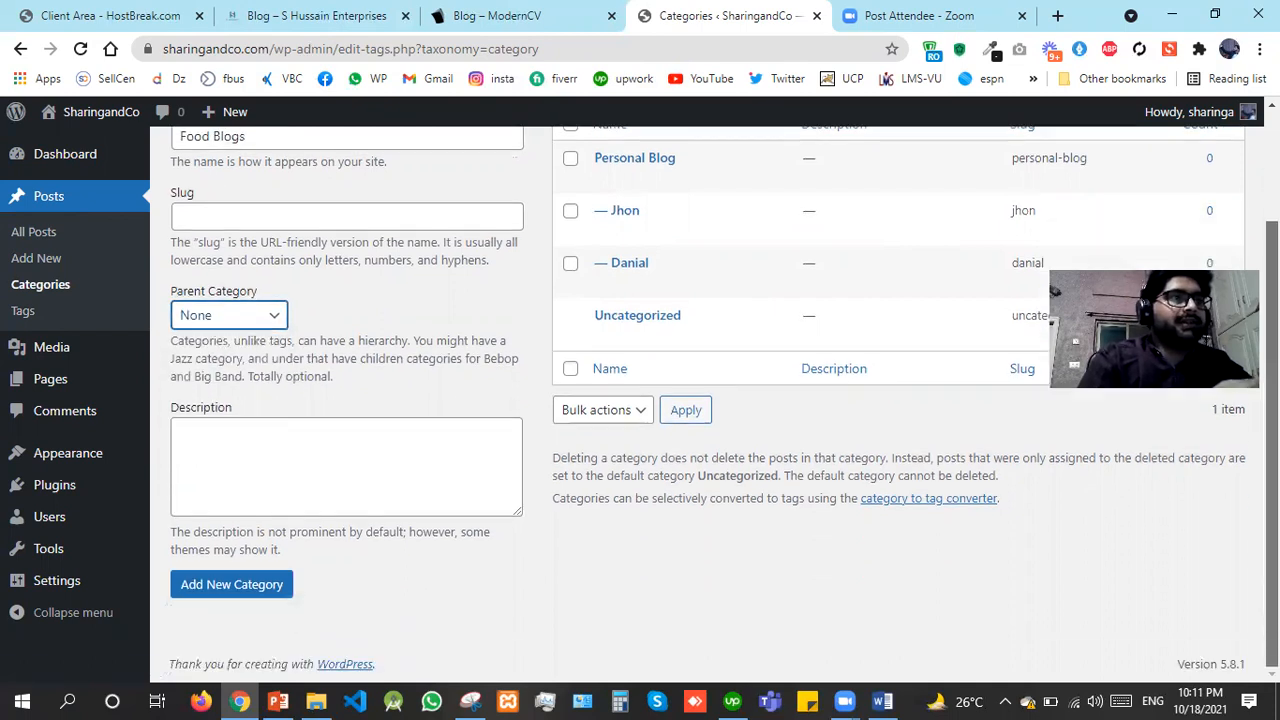
pyautogui.click(238, 588)
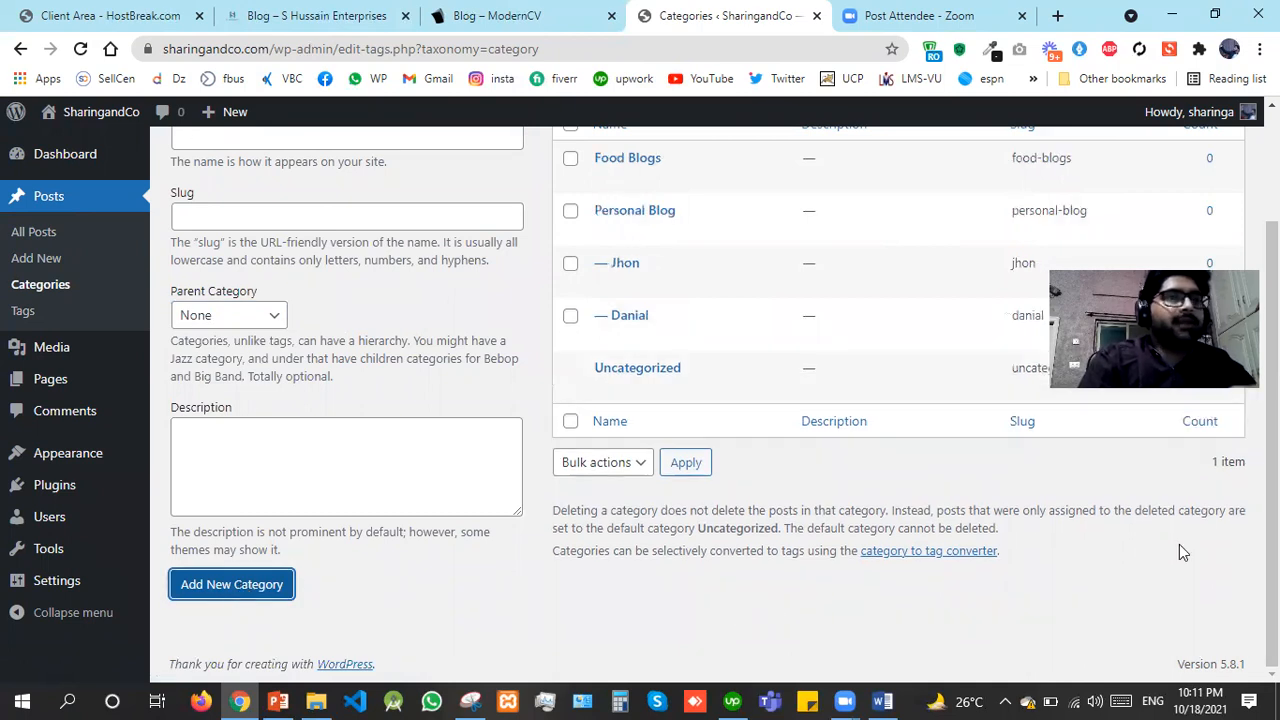
# Add a category named "Chicken" with Food Blogs as its parent category
pyautogui.scroll(2, 1180, 550)
pyautogui.click(367, 283)
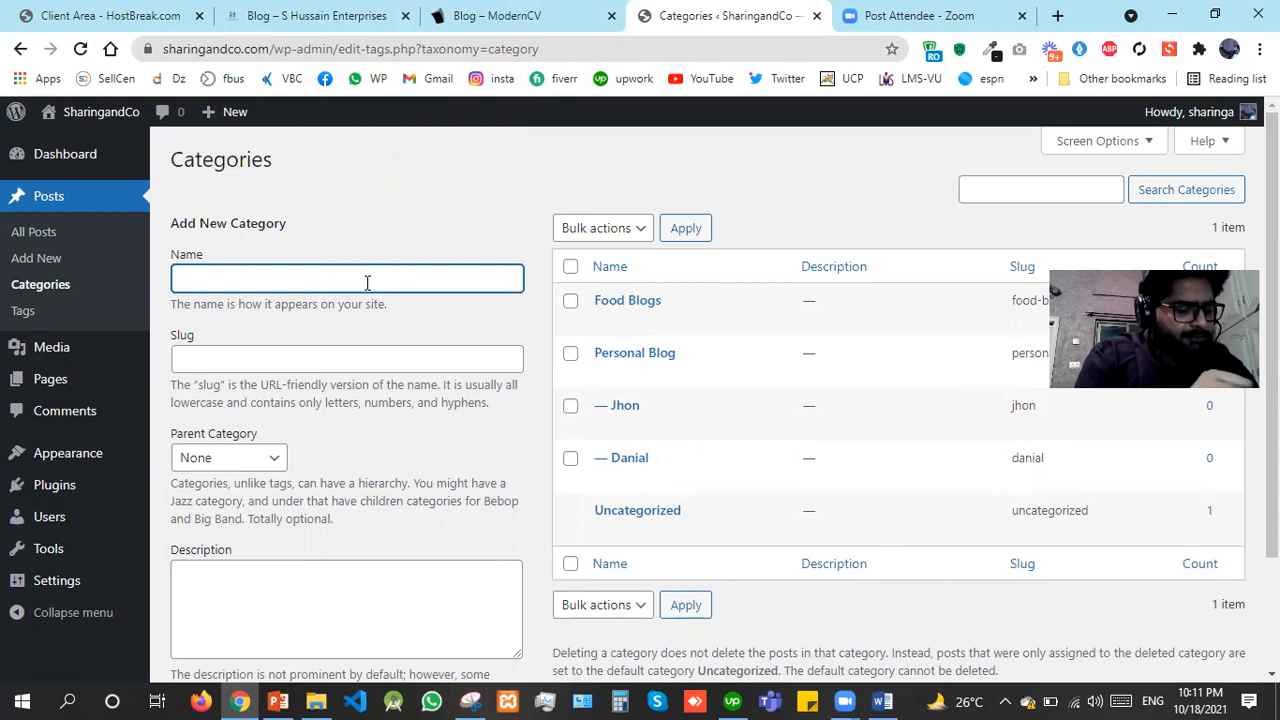
pyautogui.write('CHock')
pyautogui.press('BackSpace')
pyautogui.press('BackSpace')
pyautogui.press('BackSpace')
pyautogui.write('cike')
pyautogui.press('BackSpace')
pyautogui.press('BackSpace')
pyautogui.press('BackSpace')
pyautogui.write('icke')
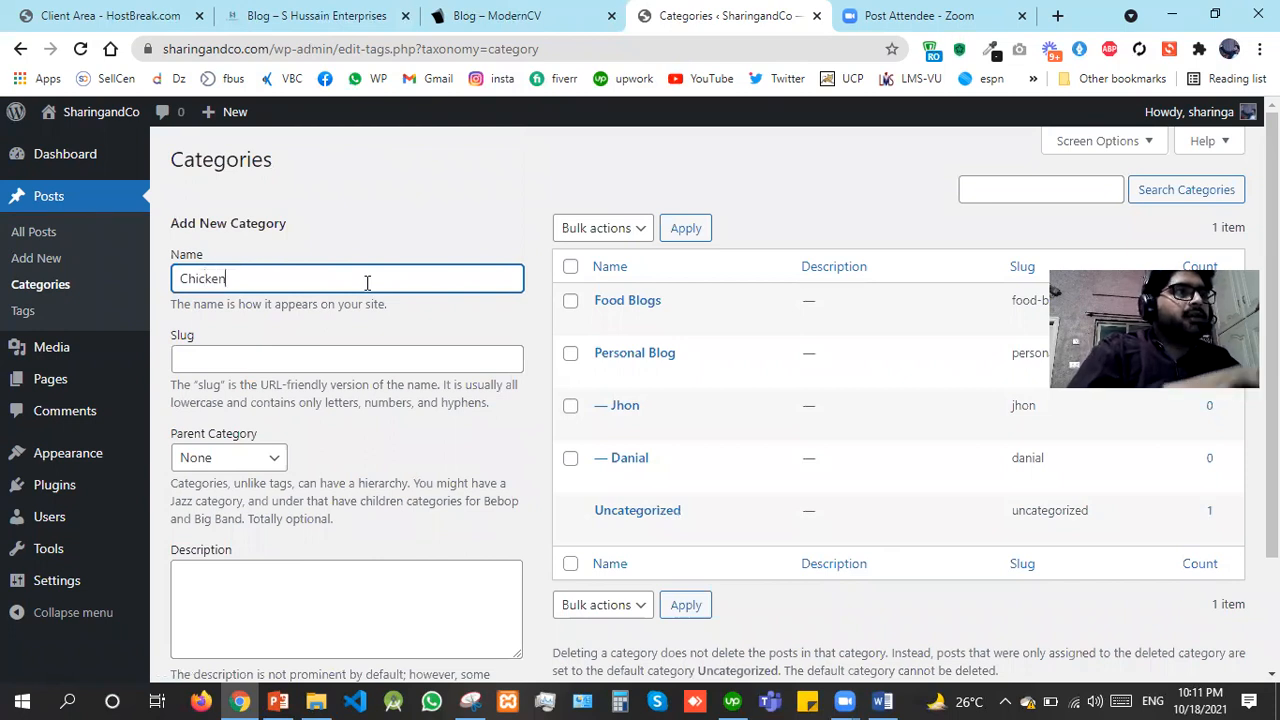
pyautogui.click(244, 464)
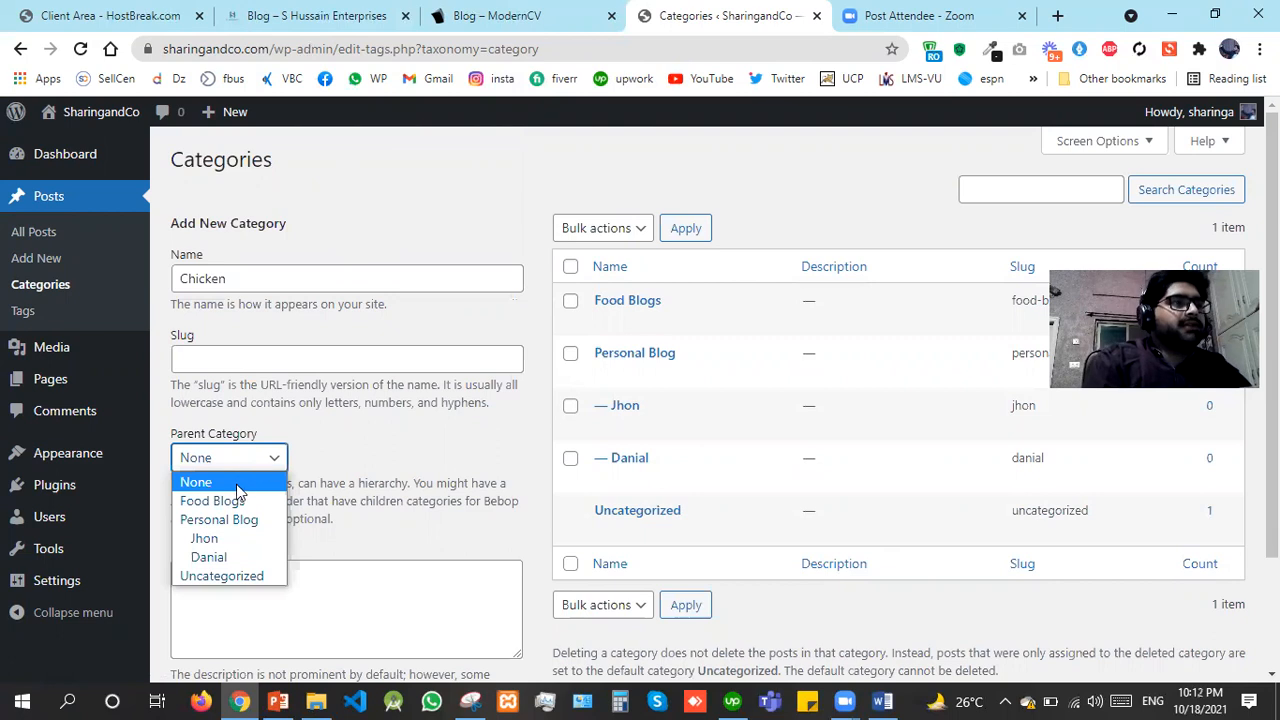
pyautogui.click(232, 500)
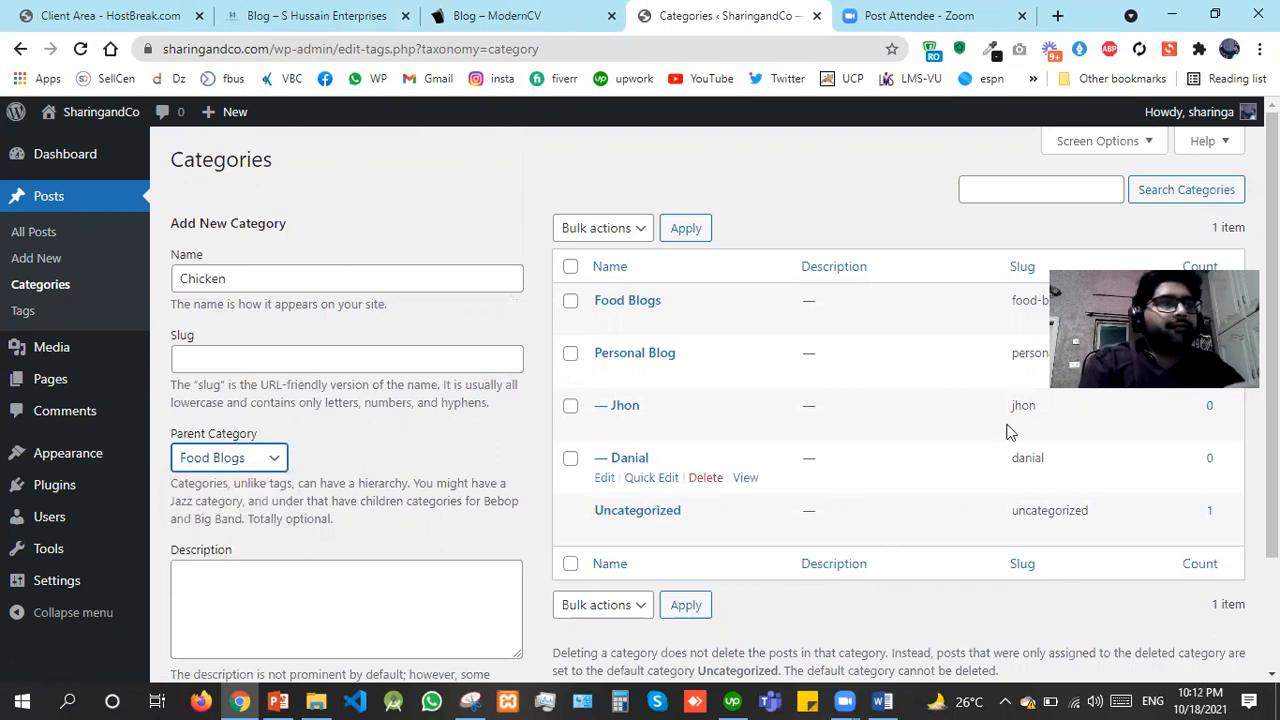
pyautogui.scroll(-2, 346, 598)
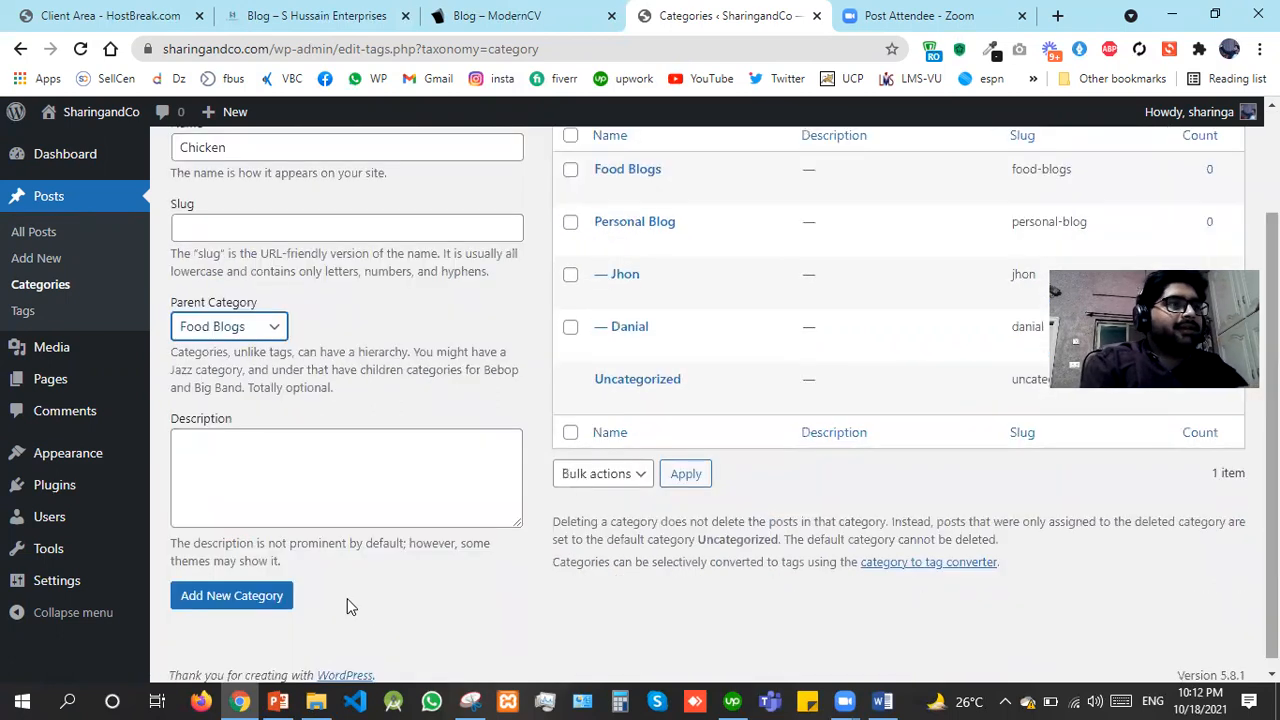
pyautogui.click(264, 604)
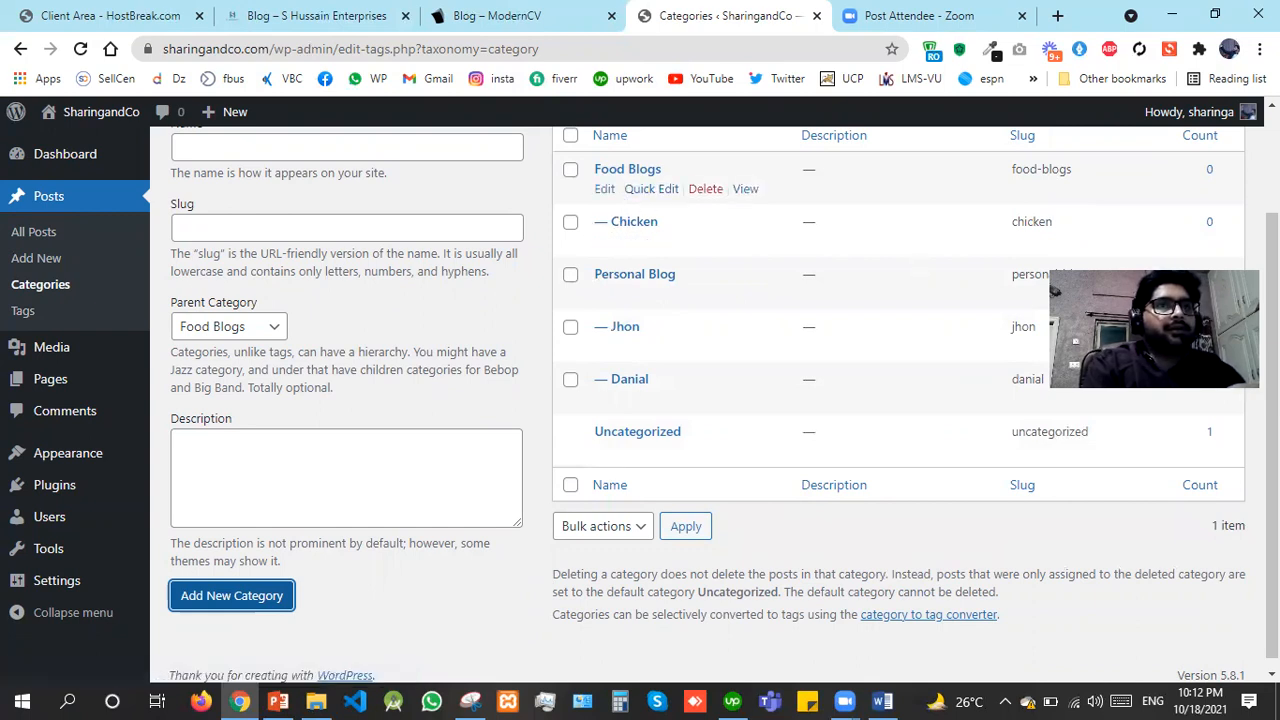
# Add a new category named "Tech" with the parent category set to None
pyautogui.scroll(1, 700, 400)
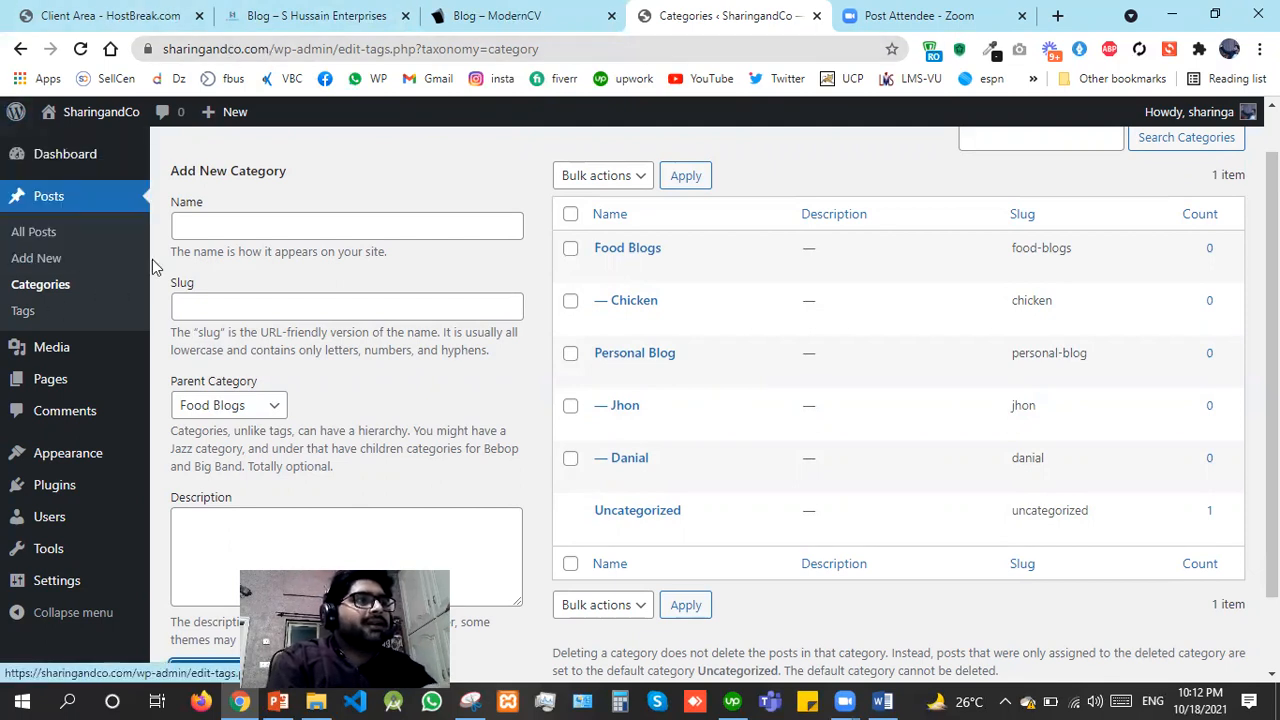
pyautogui.click(324, 226)
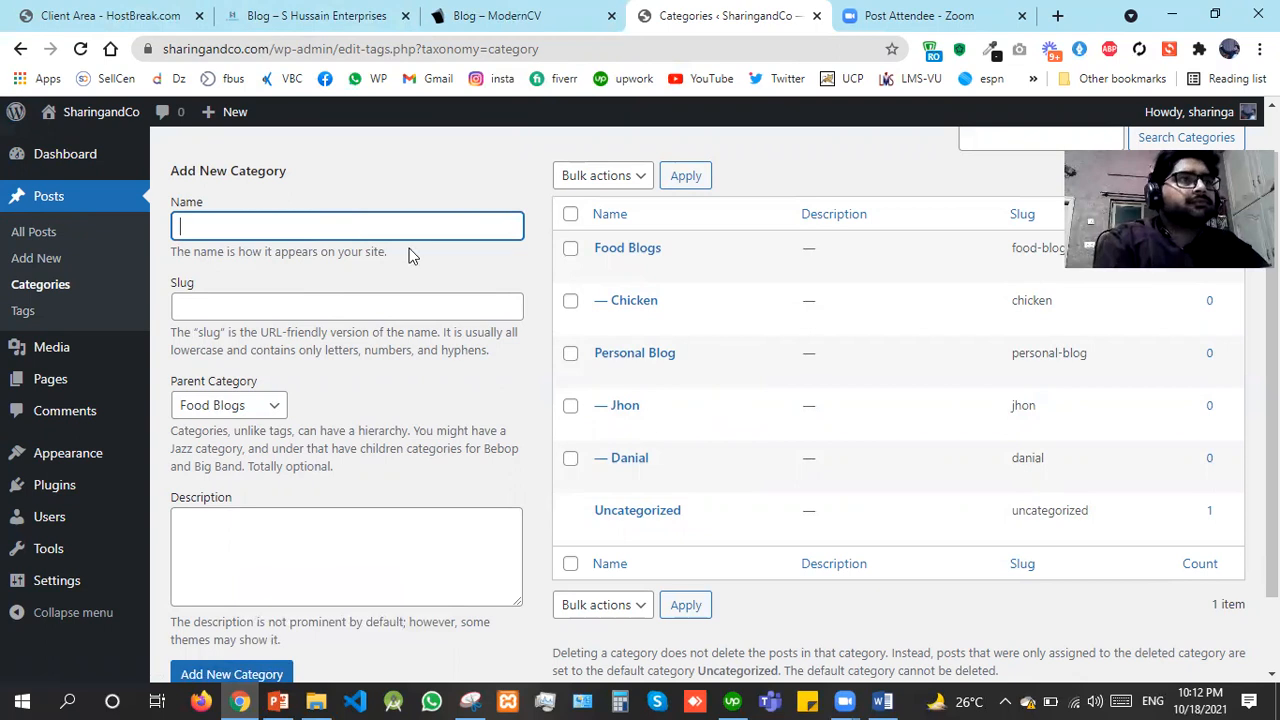
pyautogui.write('Tech')
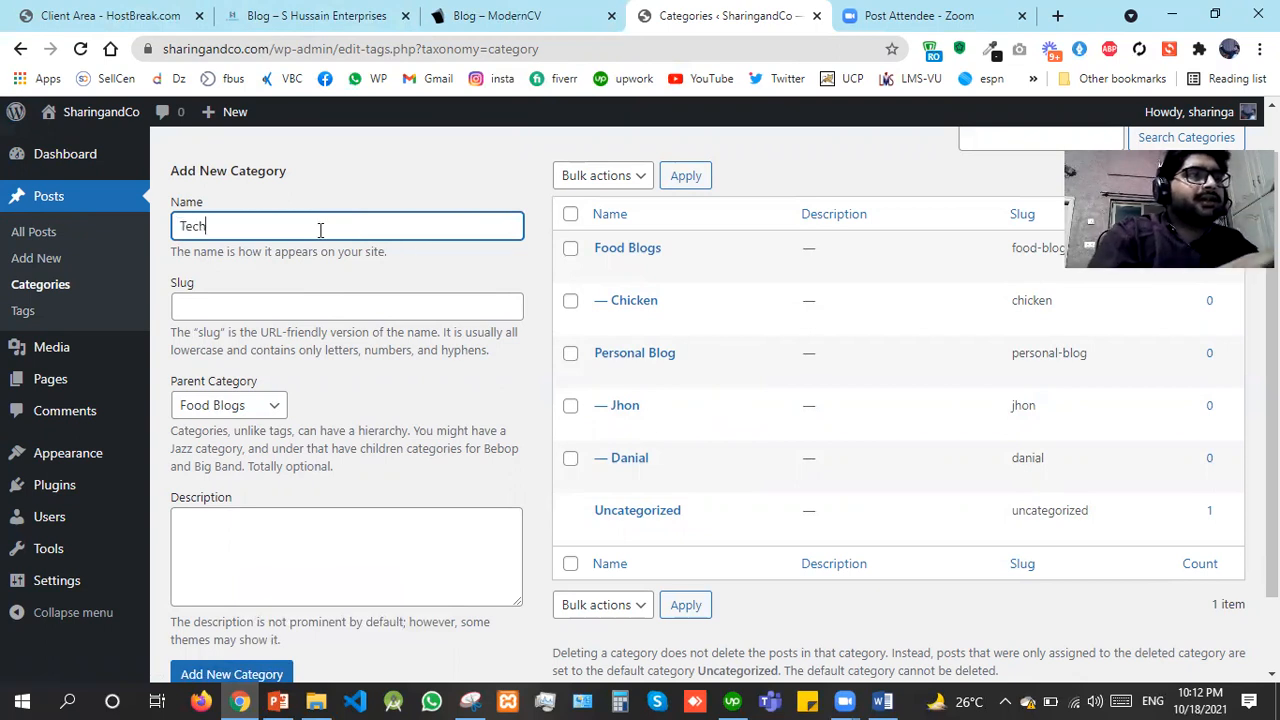
pyautogui.click(242, 410)
pyautogui.click(195, 429)
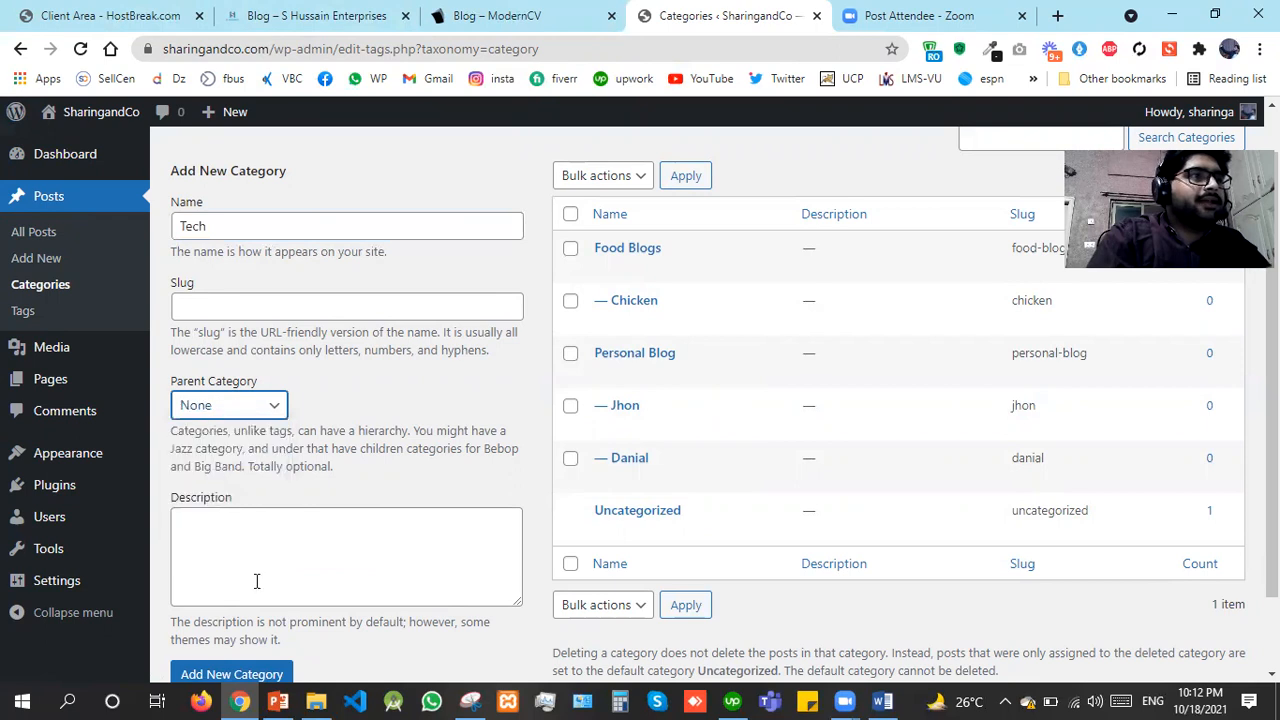
pyautogui.click(245, 676)
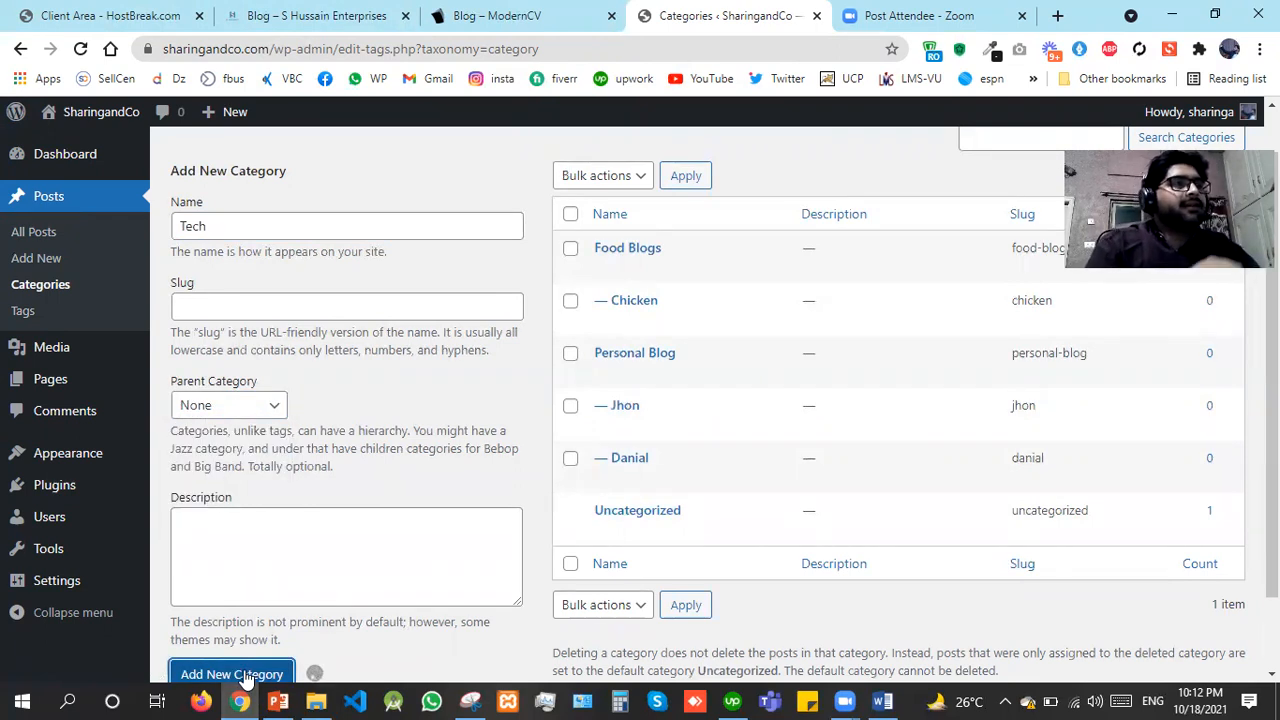
# Add a category named "Mobiles" with Tech as its parent category
pyautogui.click(267, 233)
pyautogui.write('Mi')
pyautogui.write('biles')
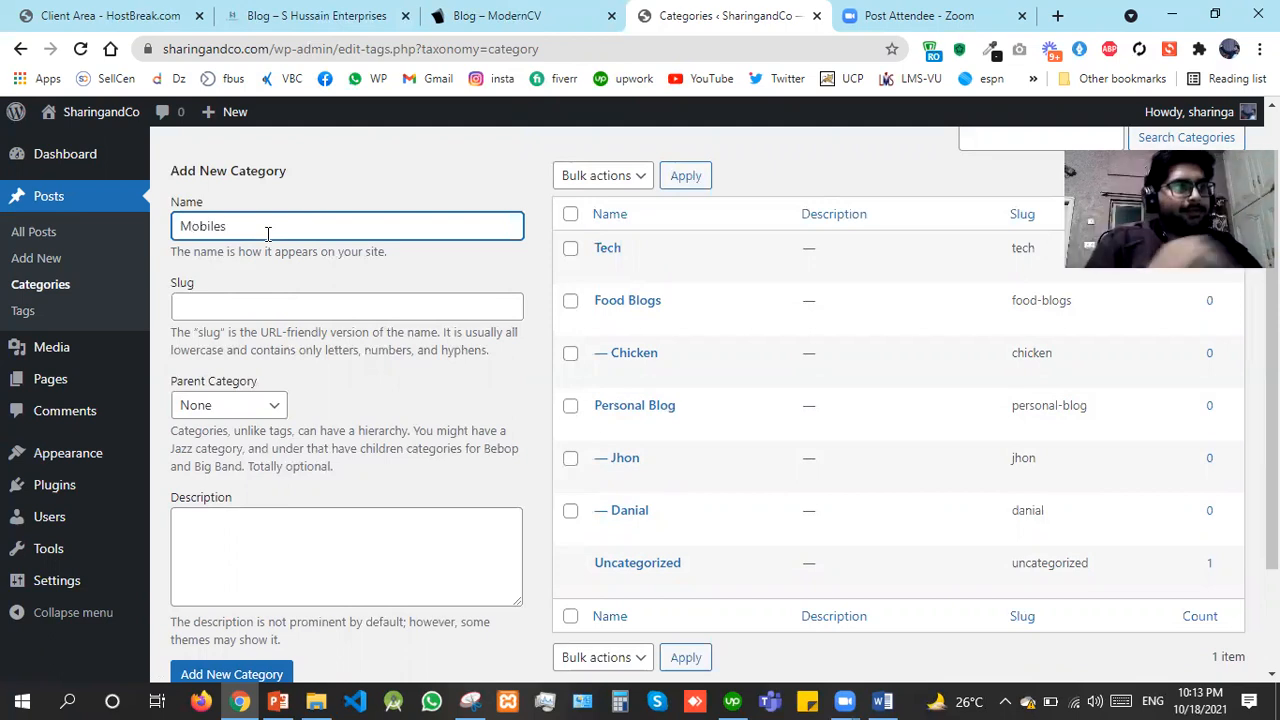
pyautogui.click(216, 412)
pyautogui.click(210, 448)
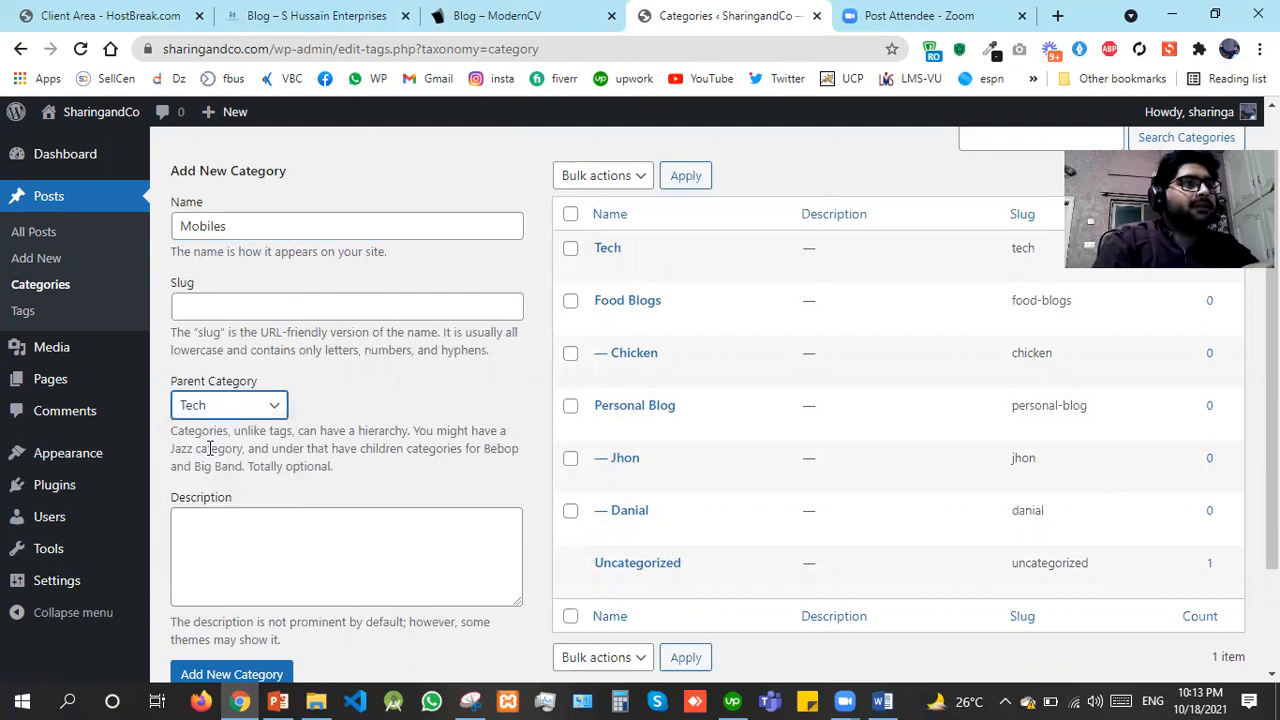
pyautogui.click(253, 672)
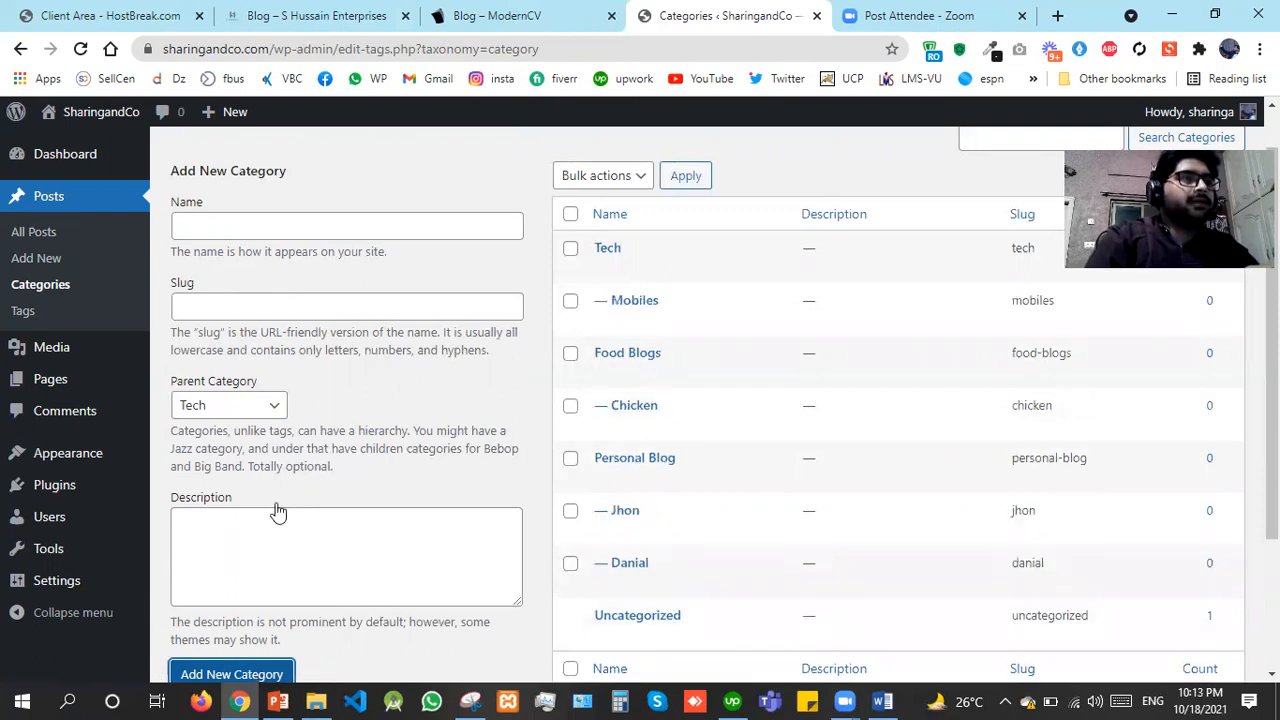
# Add a category named "Iphones" with Mobiles as its parent, and highlight the Tech, Mobiles and Iphones hierarchy in the category list
pyautogui.click(213, 227)
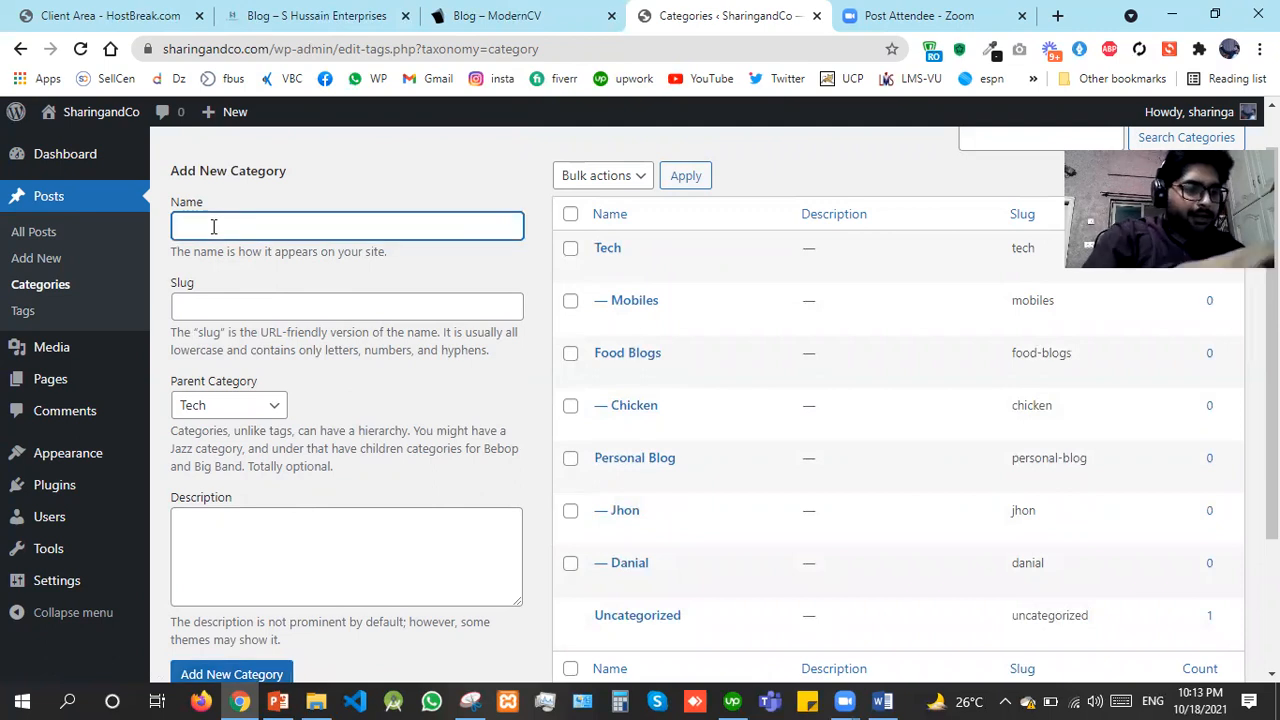
pyautogui.write('Iphone')
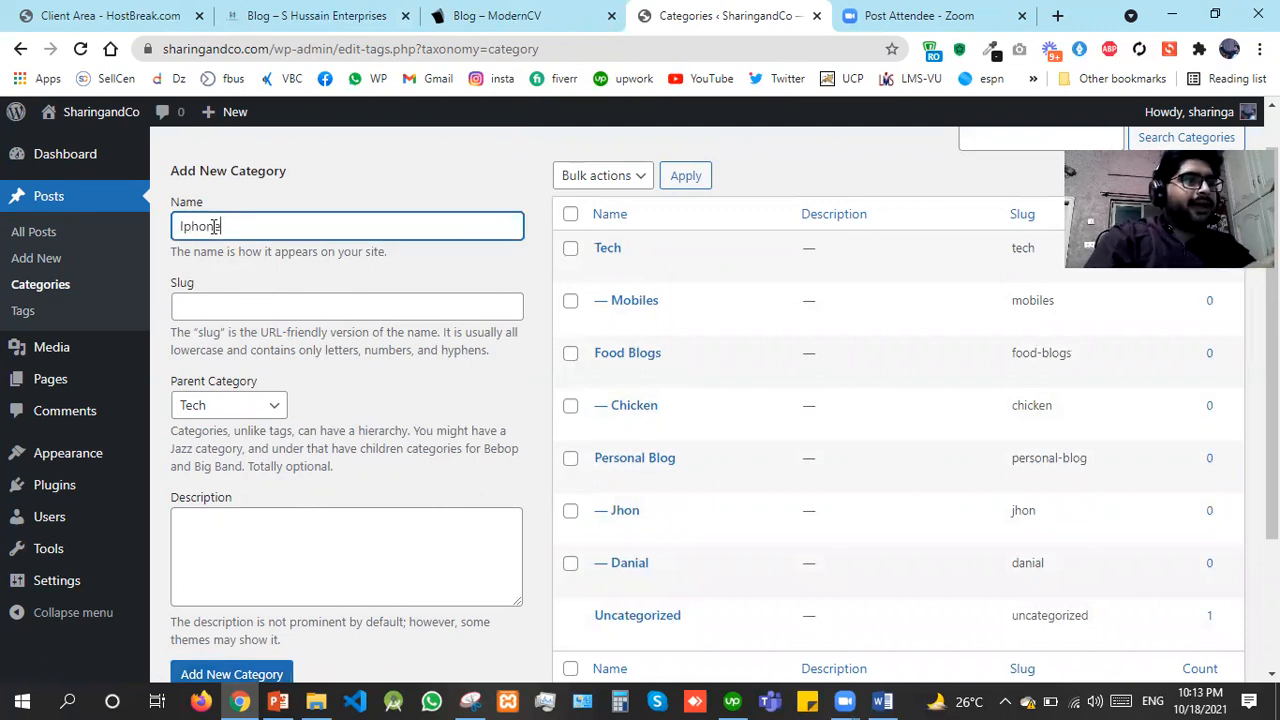
pyautogui.write('s')
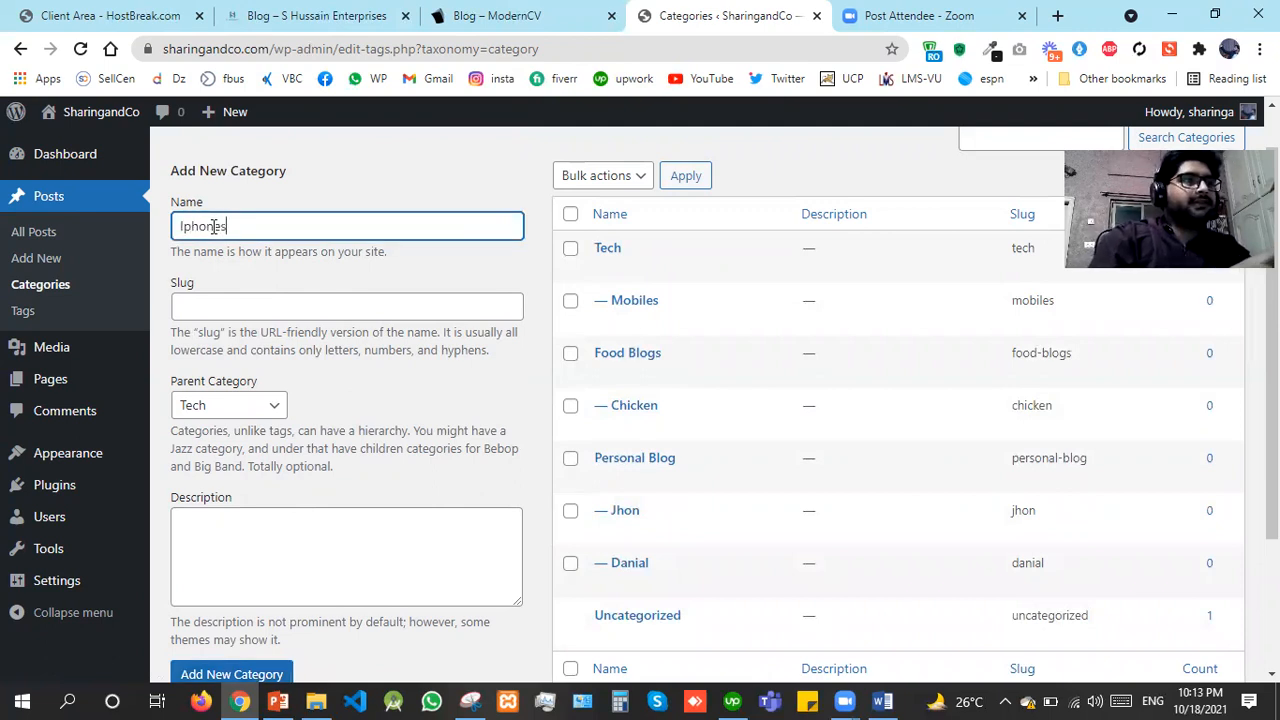
pyautogui.click(236, 408)
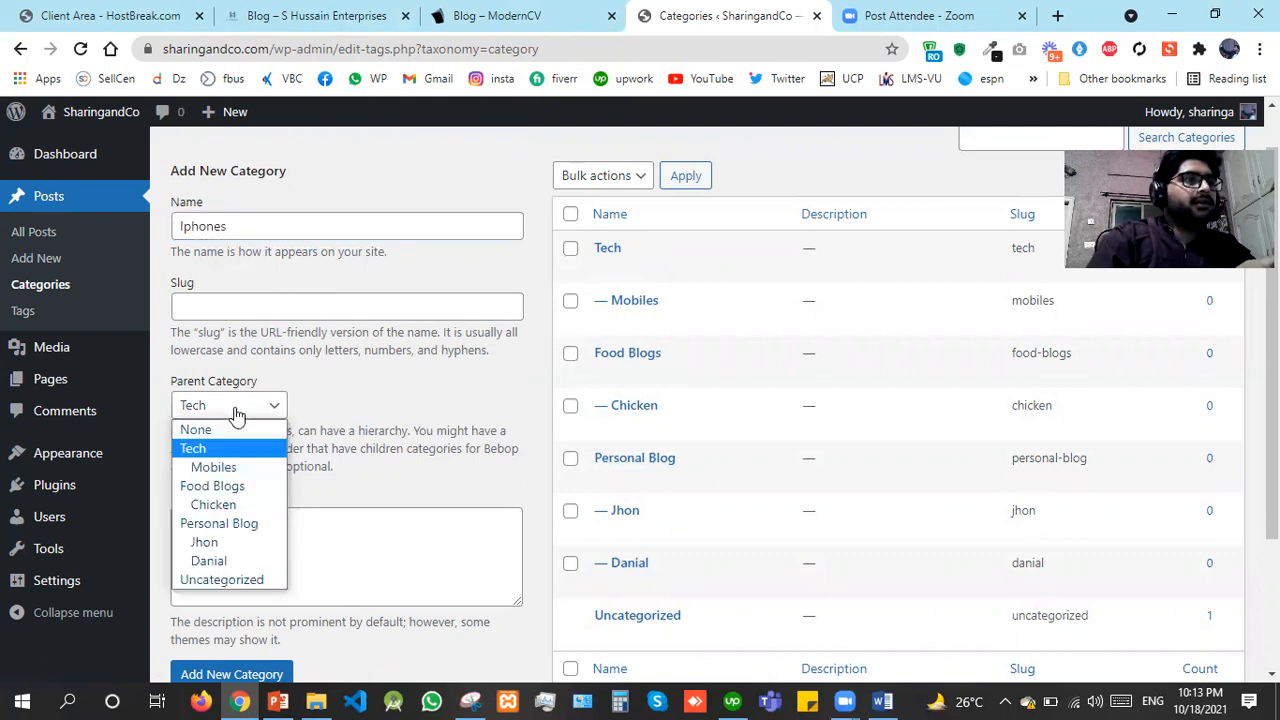
pyautogui.click(222, 469)
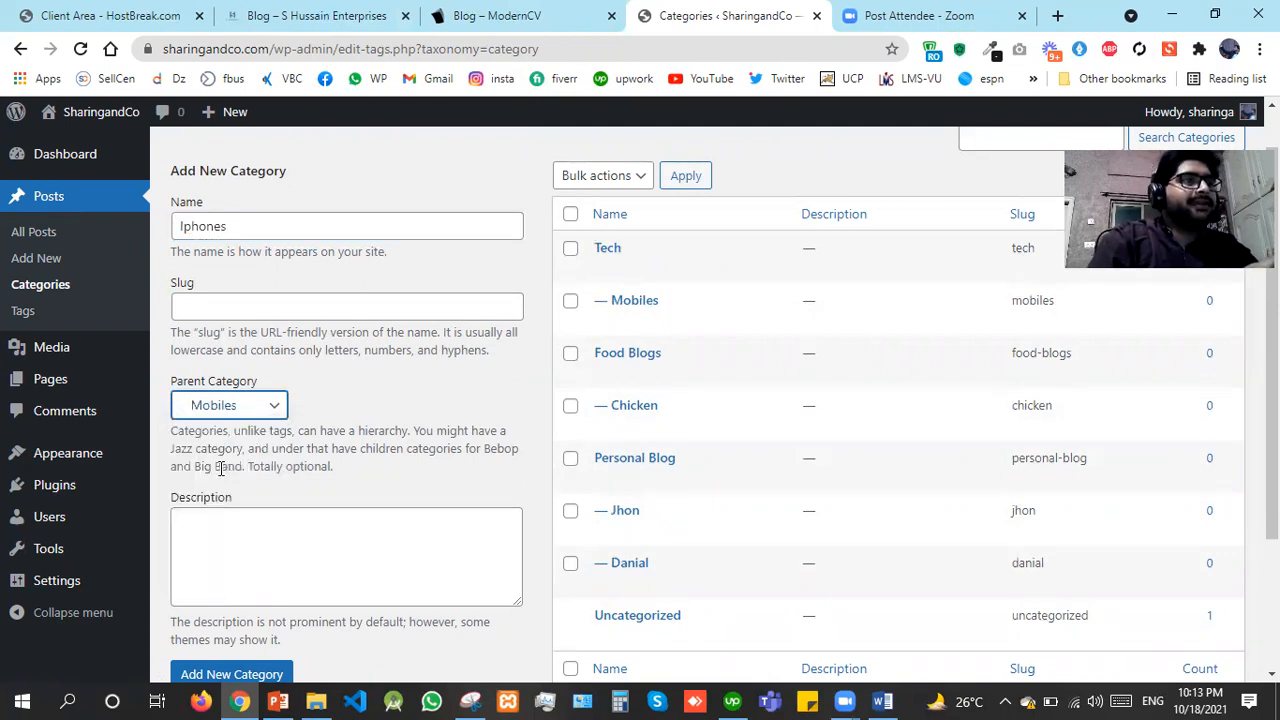
pyautogui.click(256, 676)
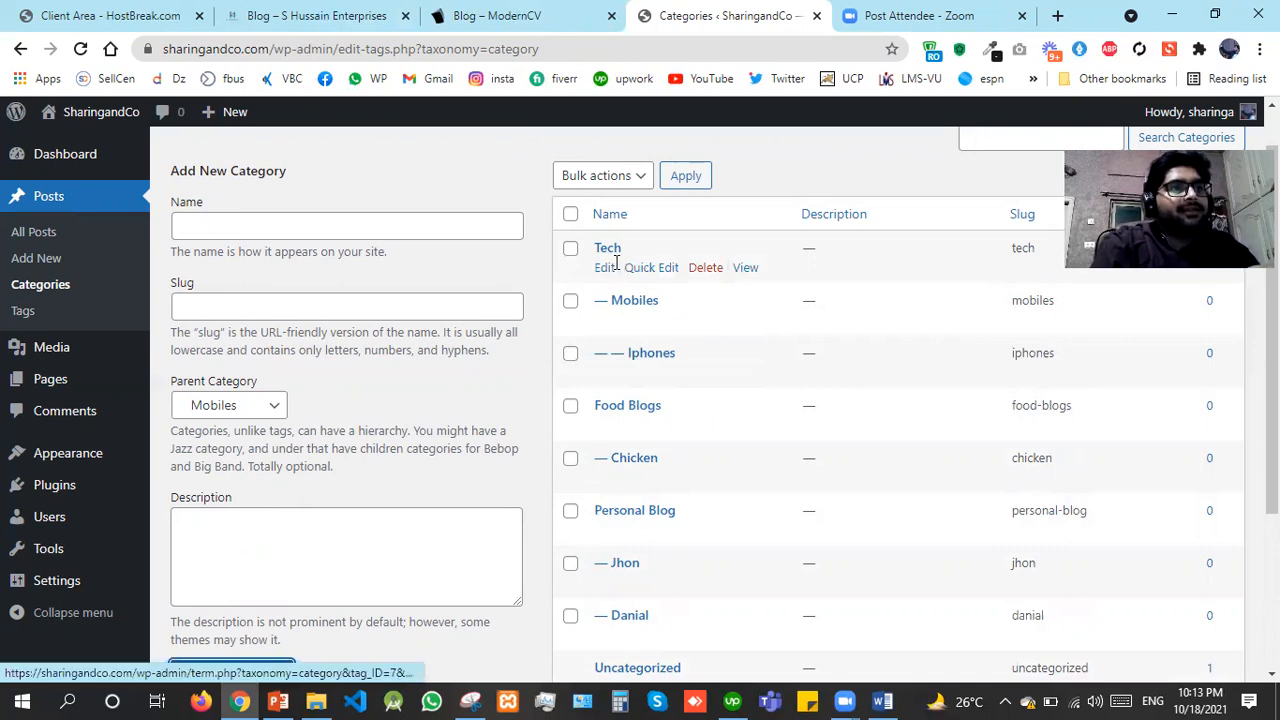
pyautogui.moveTo(591, 246); pyautogui.dragTo(683, 363)
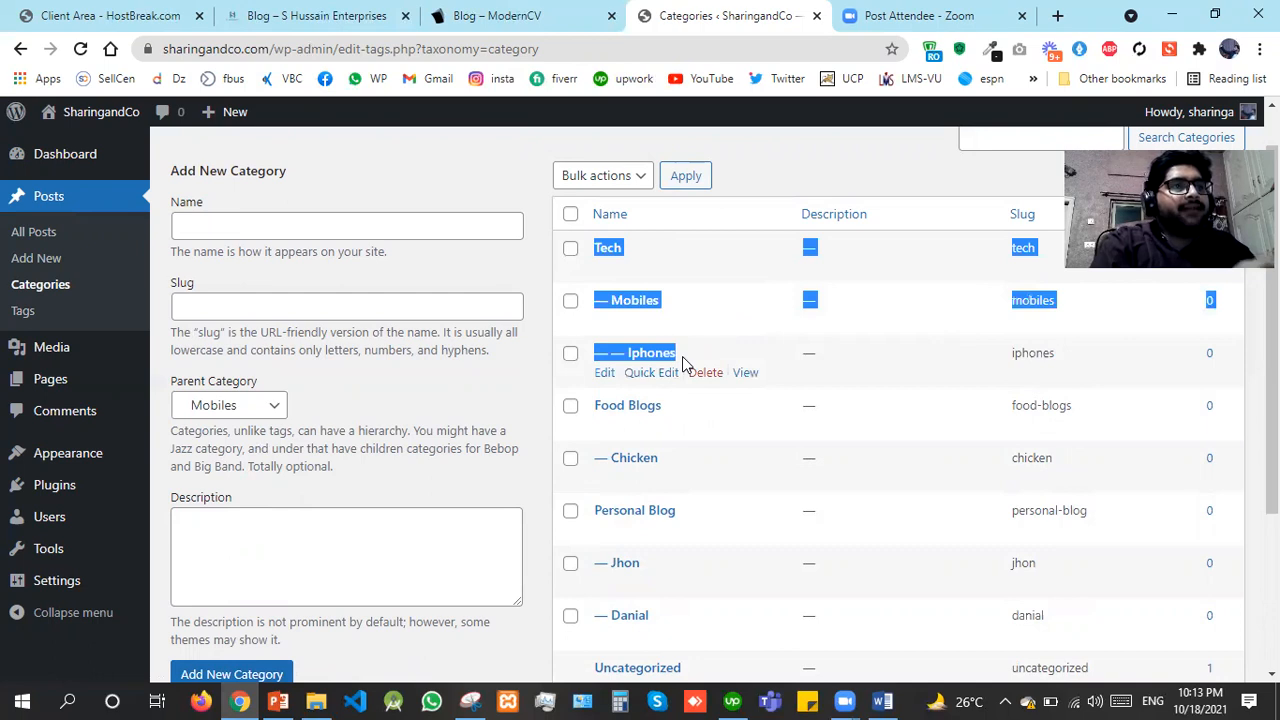
pyautogui.click(490, 388)
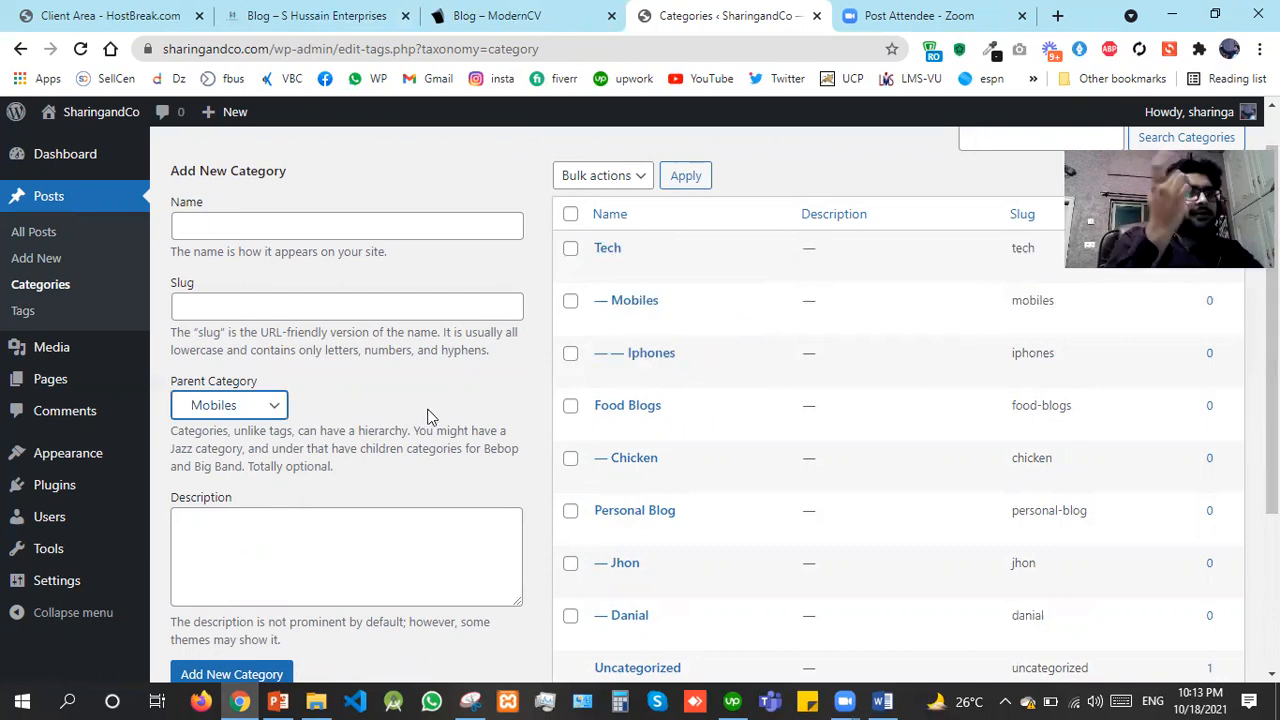
# Add a new category named "Sports" with the parent category set to None
pyautogui.click(300, 224)
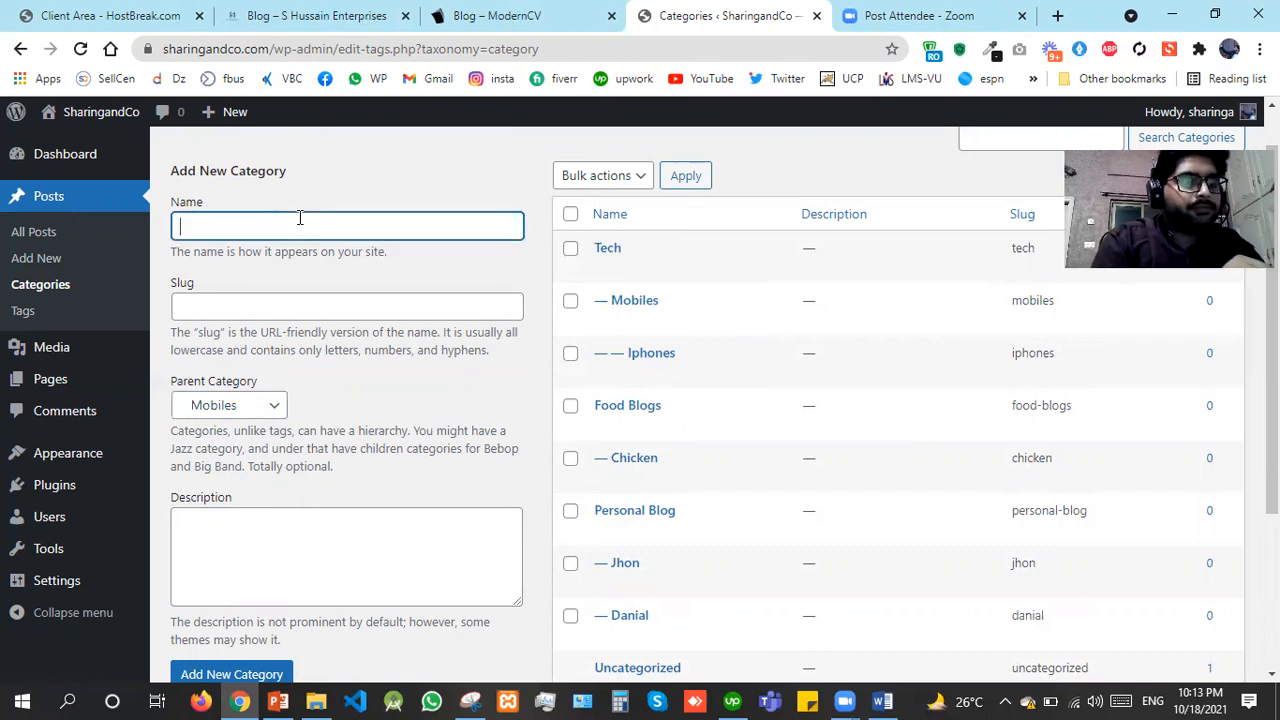
pyautogui.write('Sports')
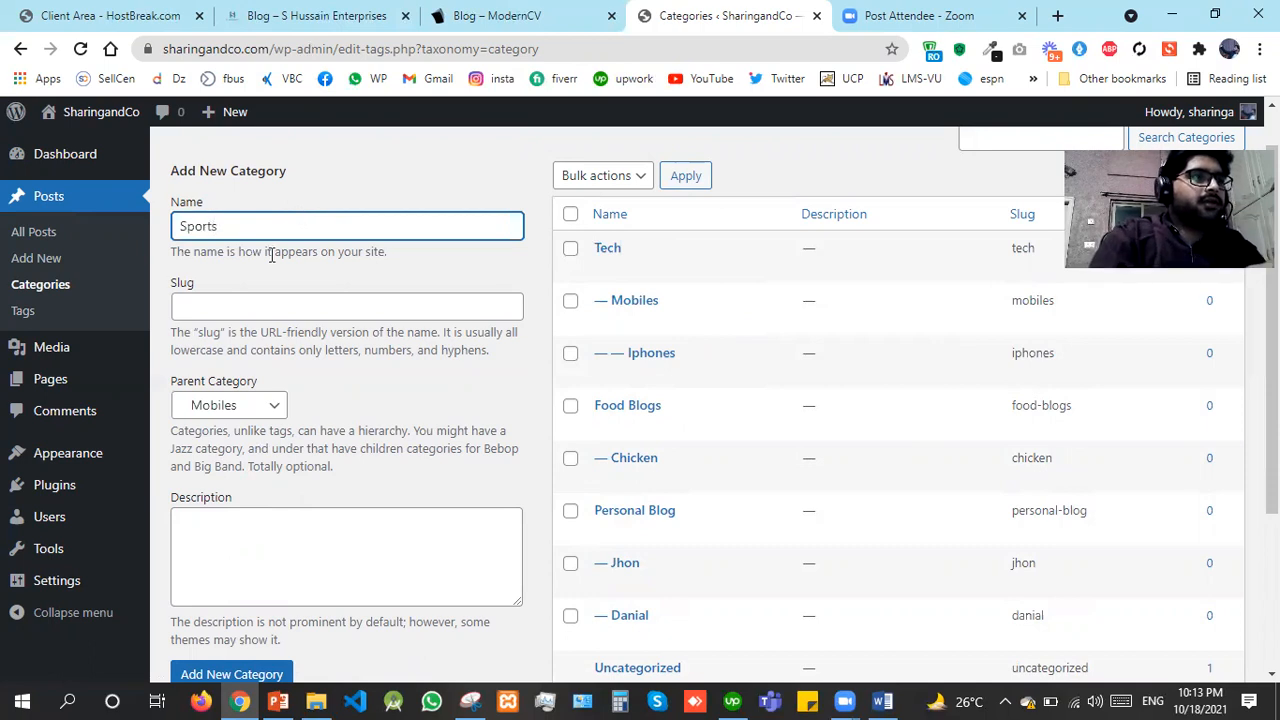
pyautogui.click(227, 404)
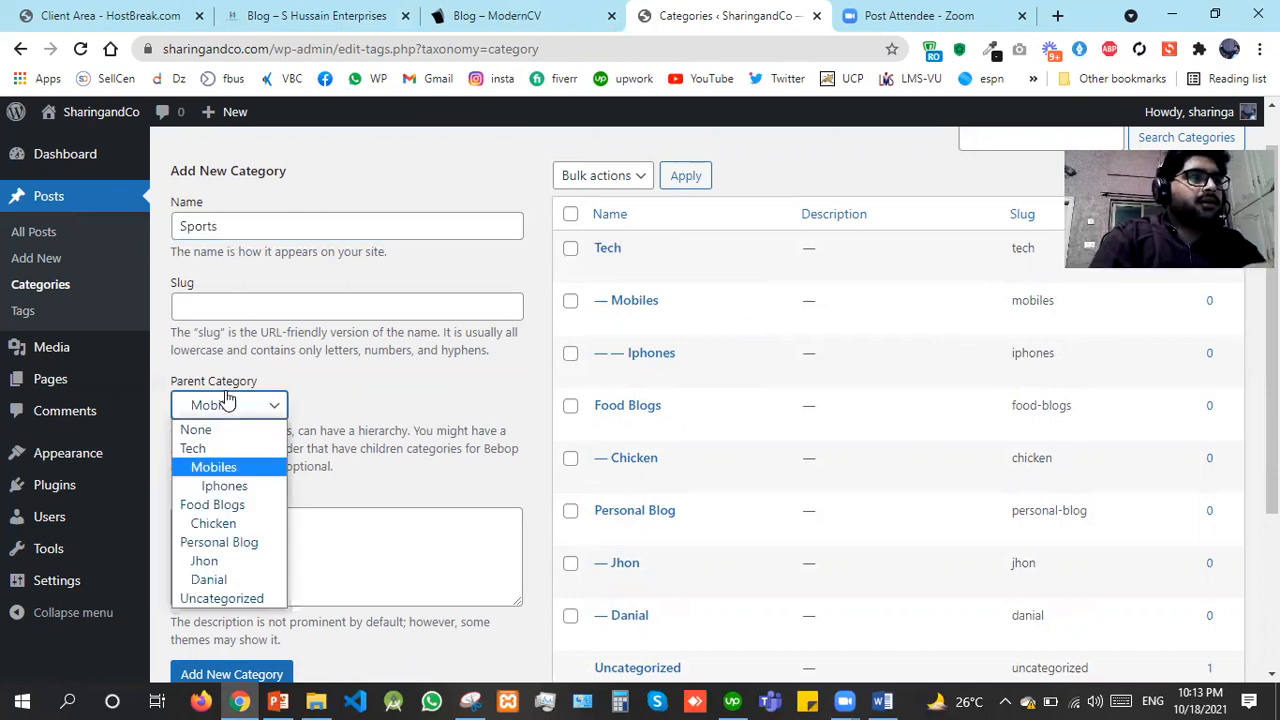
pyautogui.click(224, 429)
pyautogui.click(215, 675)
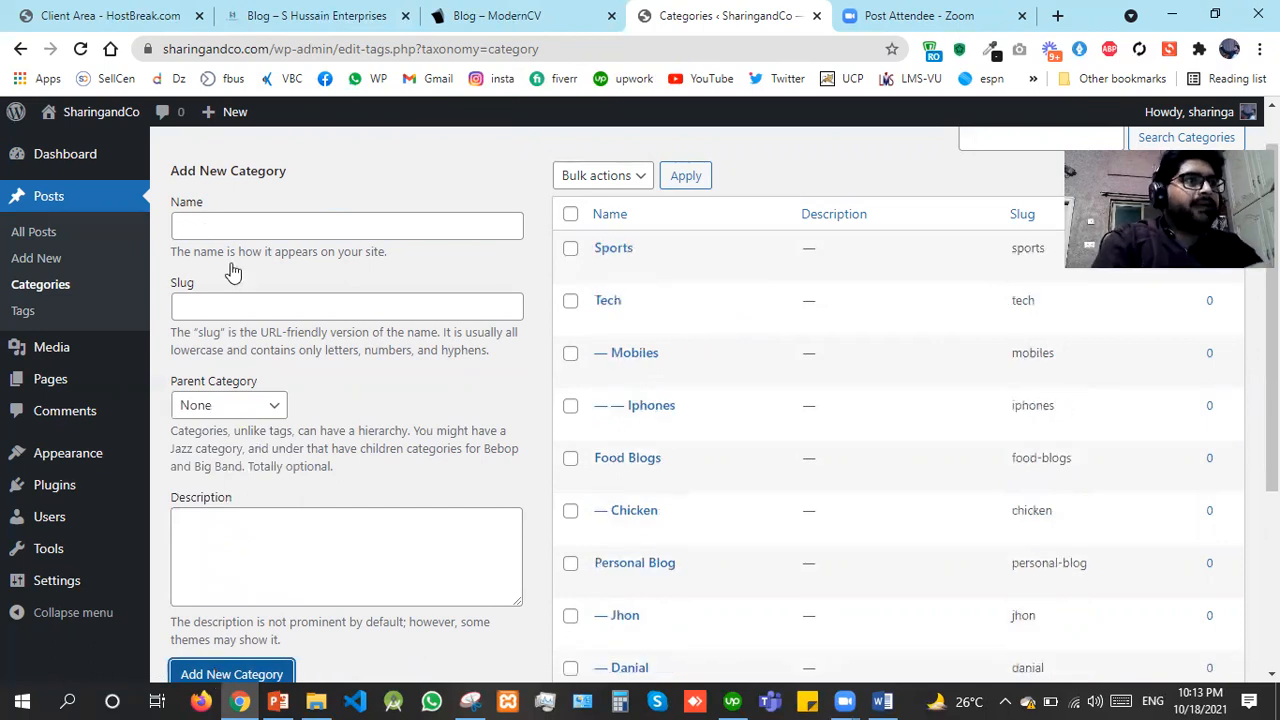
# Add a category named "Football" with Sports as its parent category
pyautogui.click(245, 217)
pyautogui.write('Football')
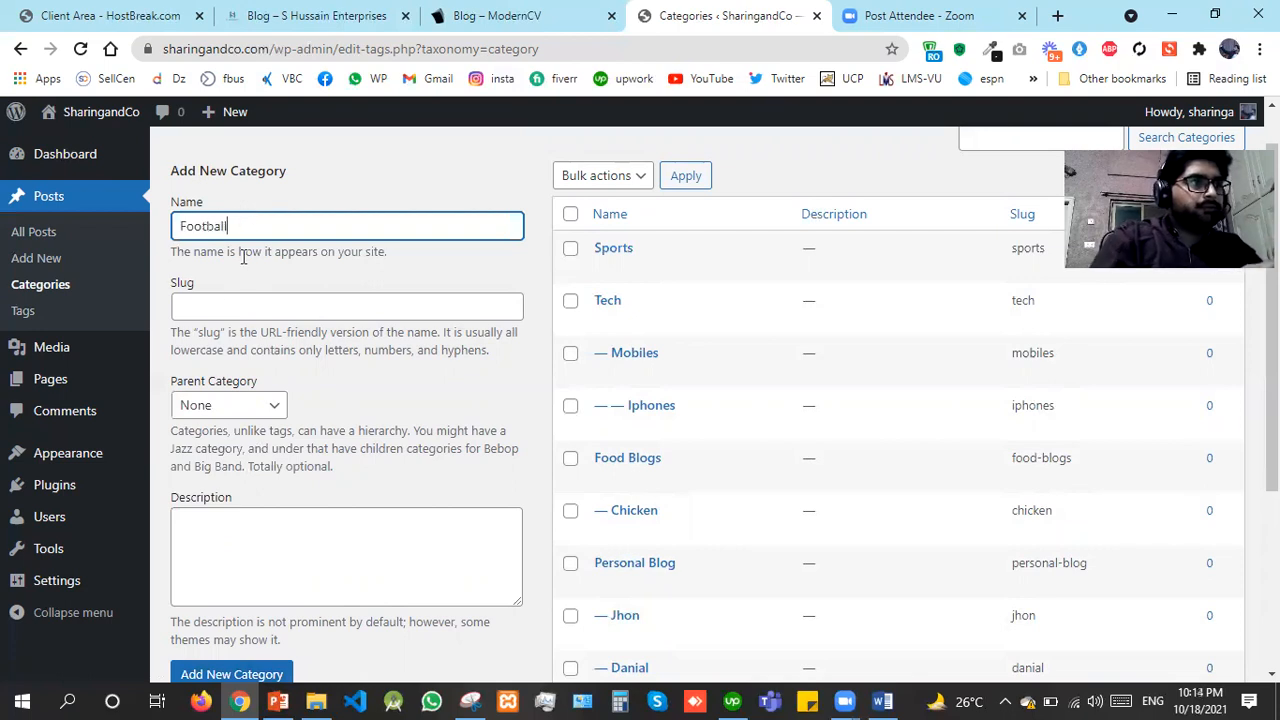
pyautogui.click(222, 406)
pyautogui.press('Down')
pyautogui.click(222, 406)
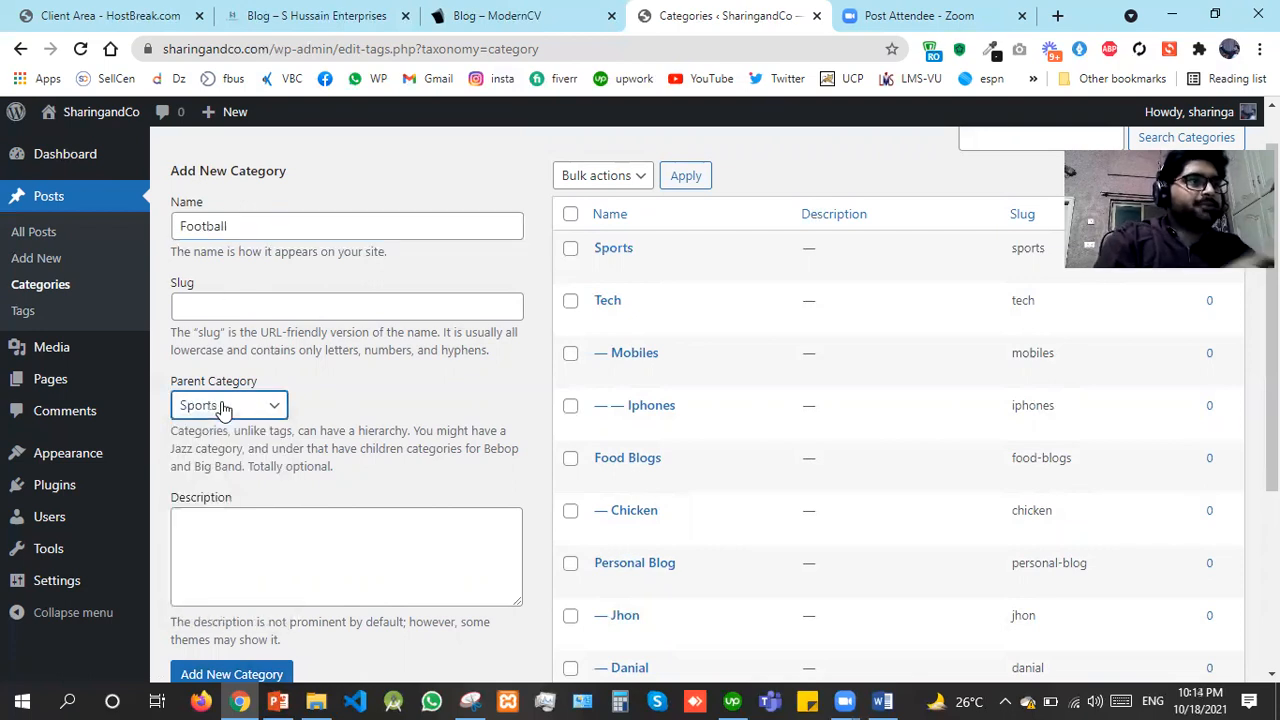
pyautogui.click(220, 672)
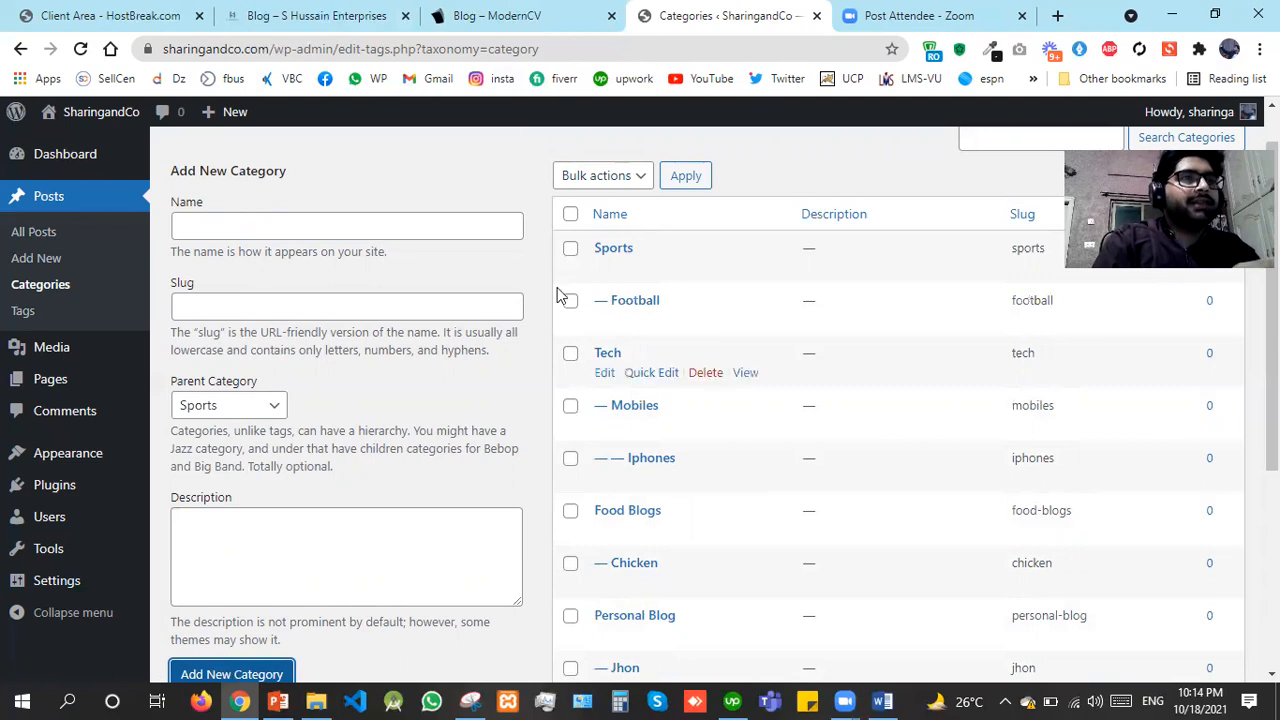
# Open the SharingandCo site's home page in a separate browser tab and view its present design
pyautogui.moveTo(86, 114)
pyautogui.rightClick(60, 147)
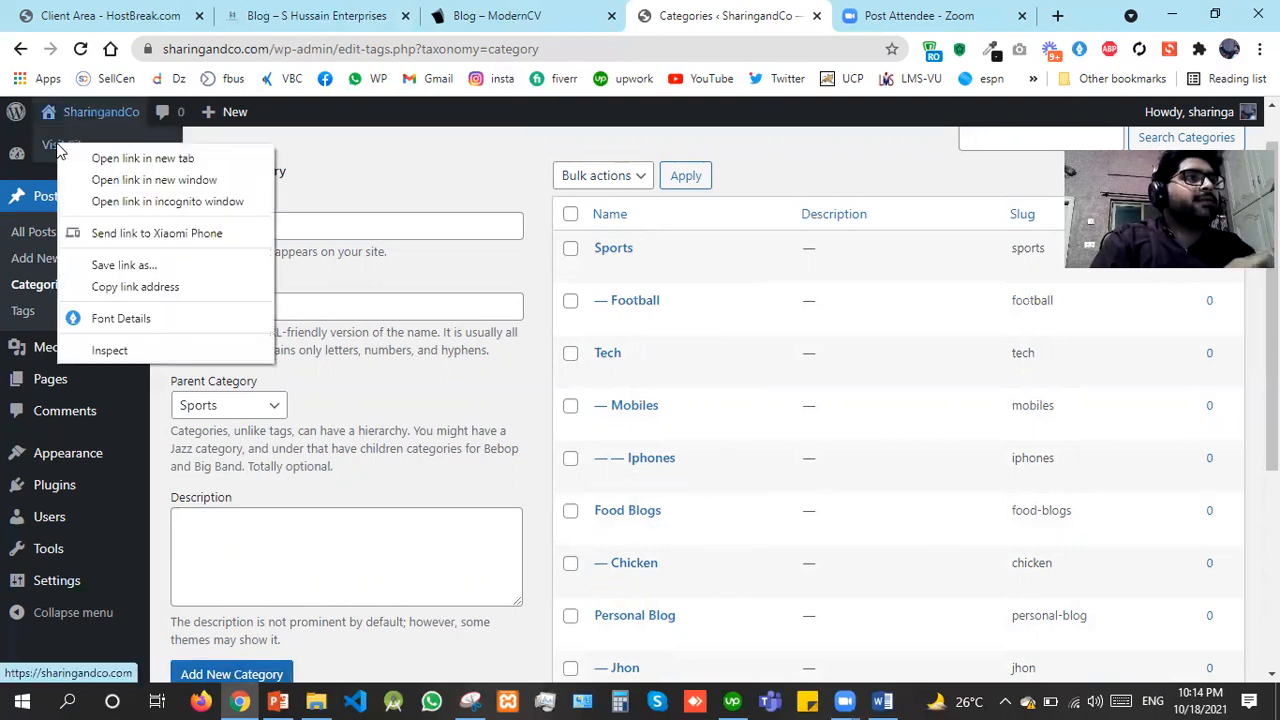
pyautogui.click(142, 158)
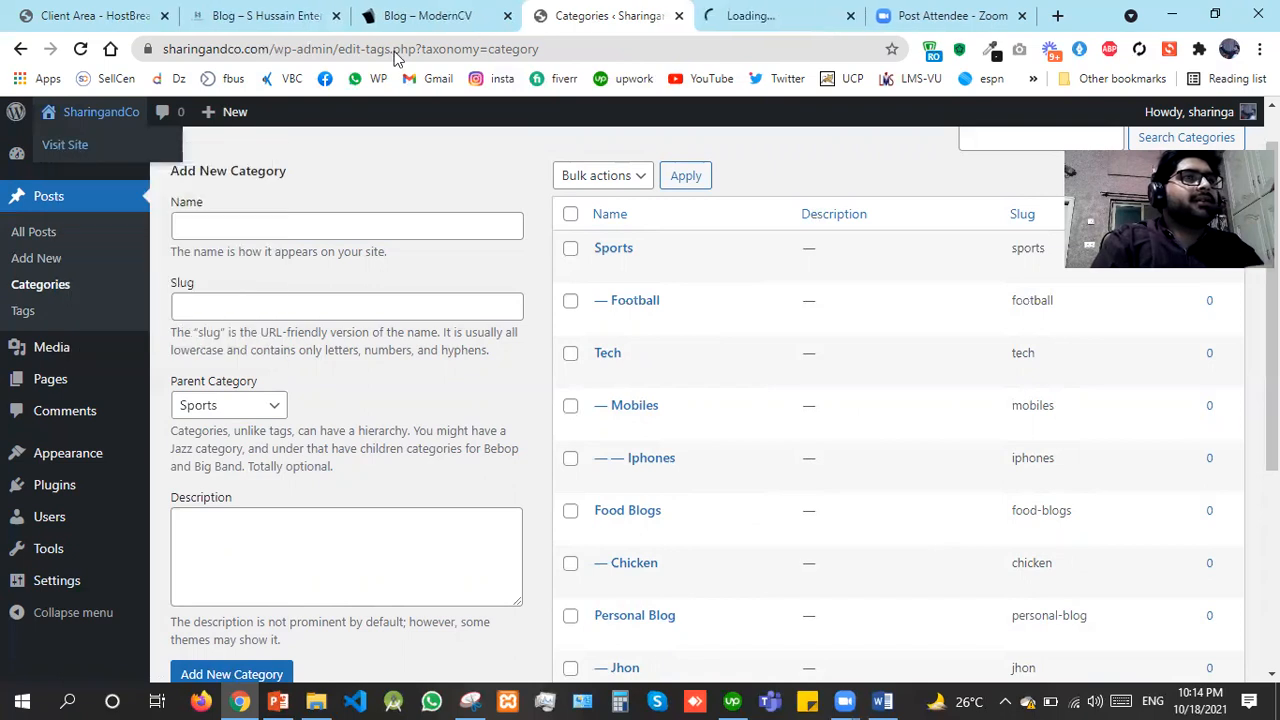
pyautogui.click(800, 10)
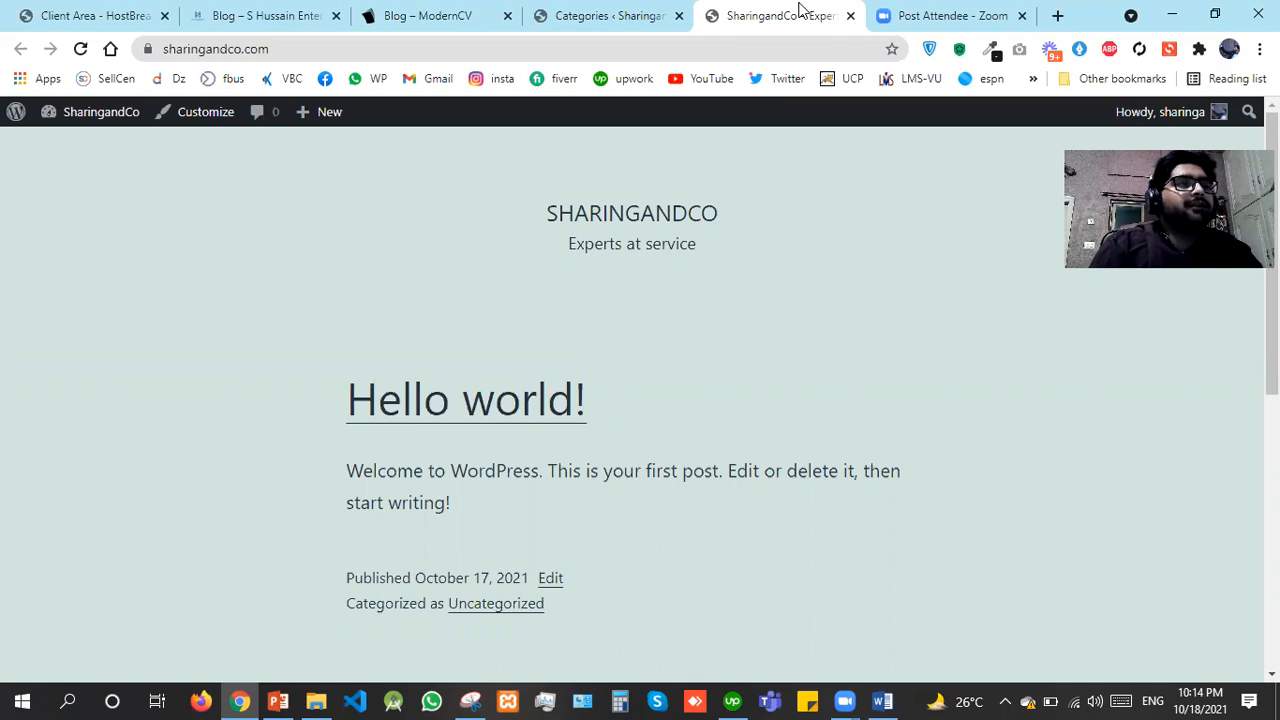
# Return to the WordPress dashboard and open the installed themes page, glancing back at the live site while it loads
pyautogui.click(656, 8)
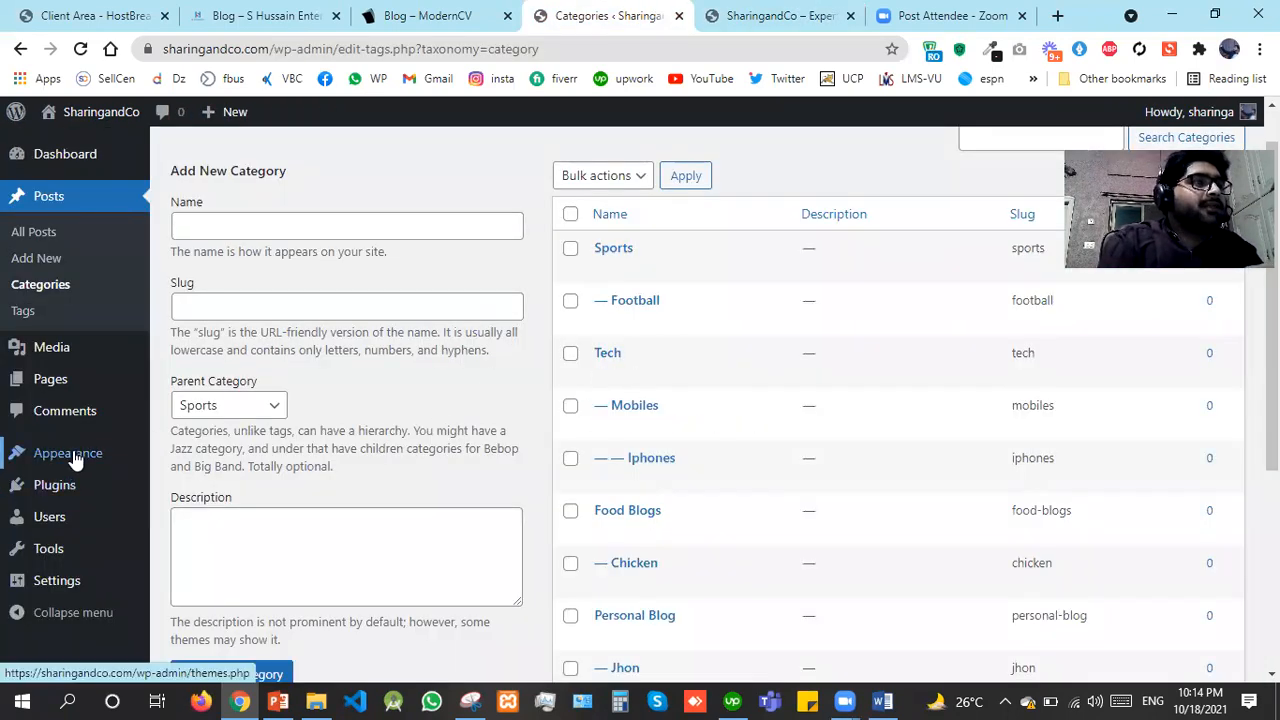
pyautogui.moveTo(75, 460)
pyautogui.click(183, 455)
pyautogui.click(748, 8)
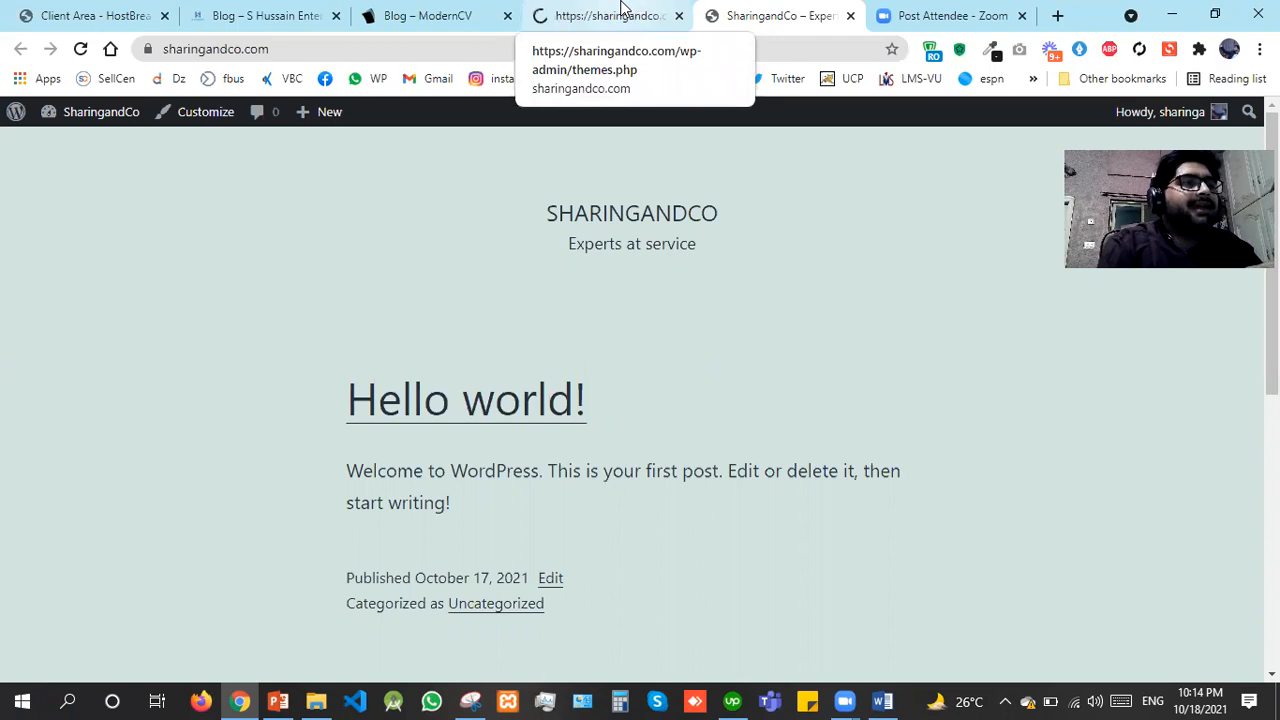
pyautogui.click(621, 10)
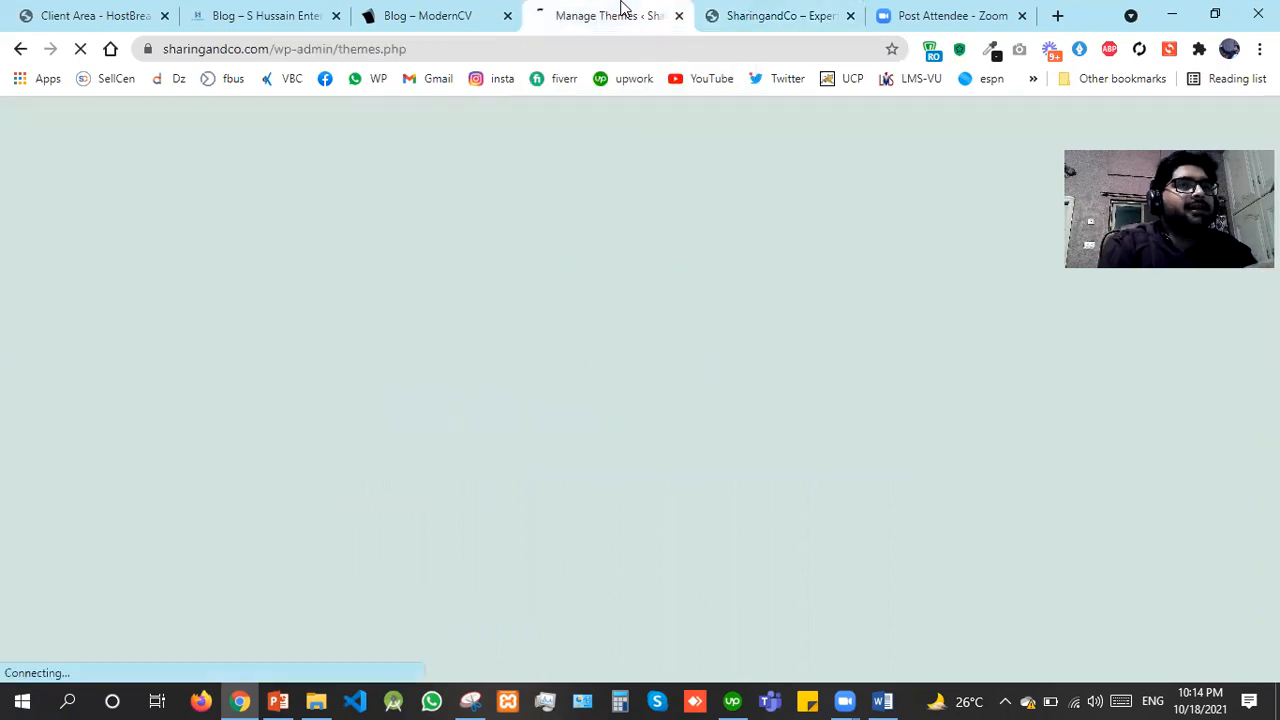
# Delete the inactive Twenty Nineteen and Twenty Twenty themes from the installed themes
pyautogui.moveTo(602, 428)
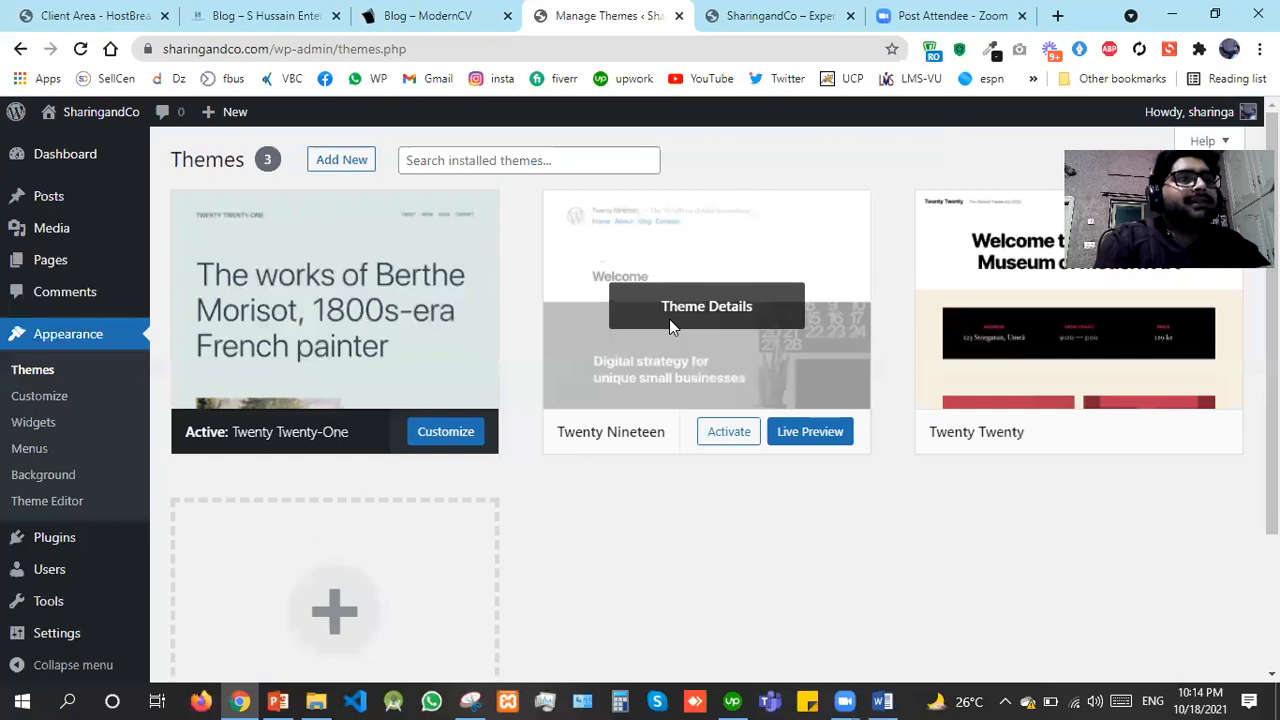
pyautogui.click(669, 319)
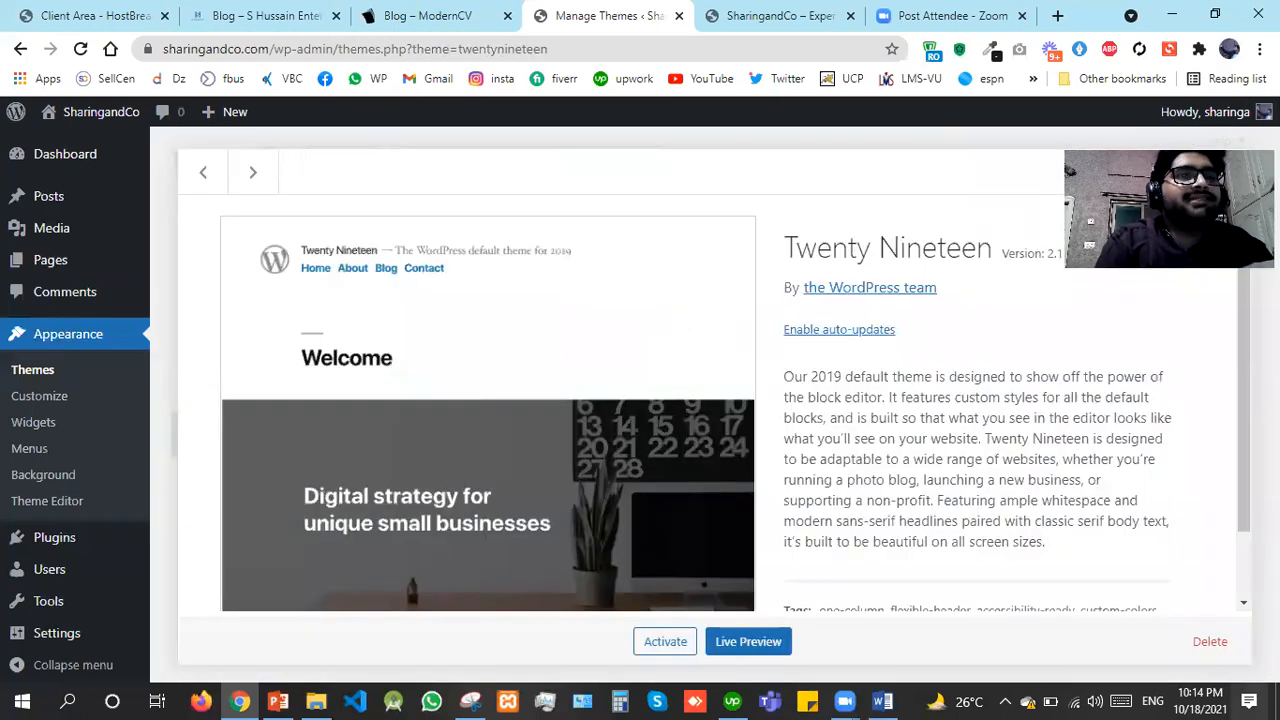
pyautogui.click(1222, 645)
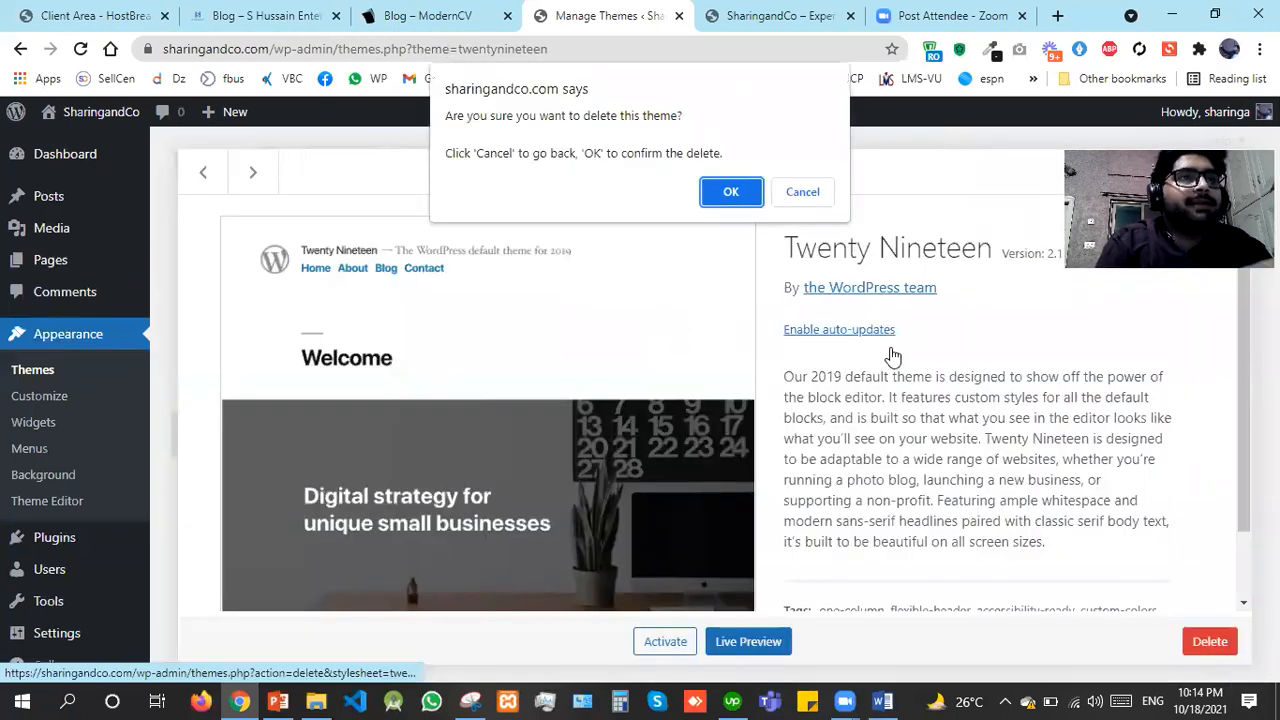
pyautogui.click(731, 192)
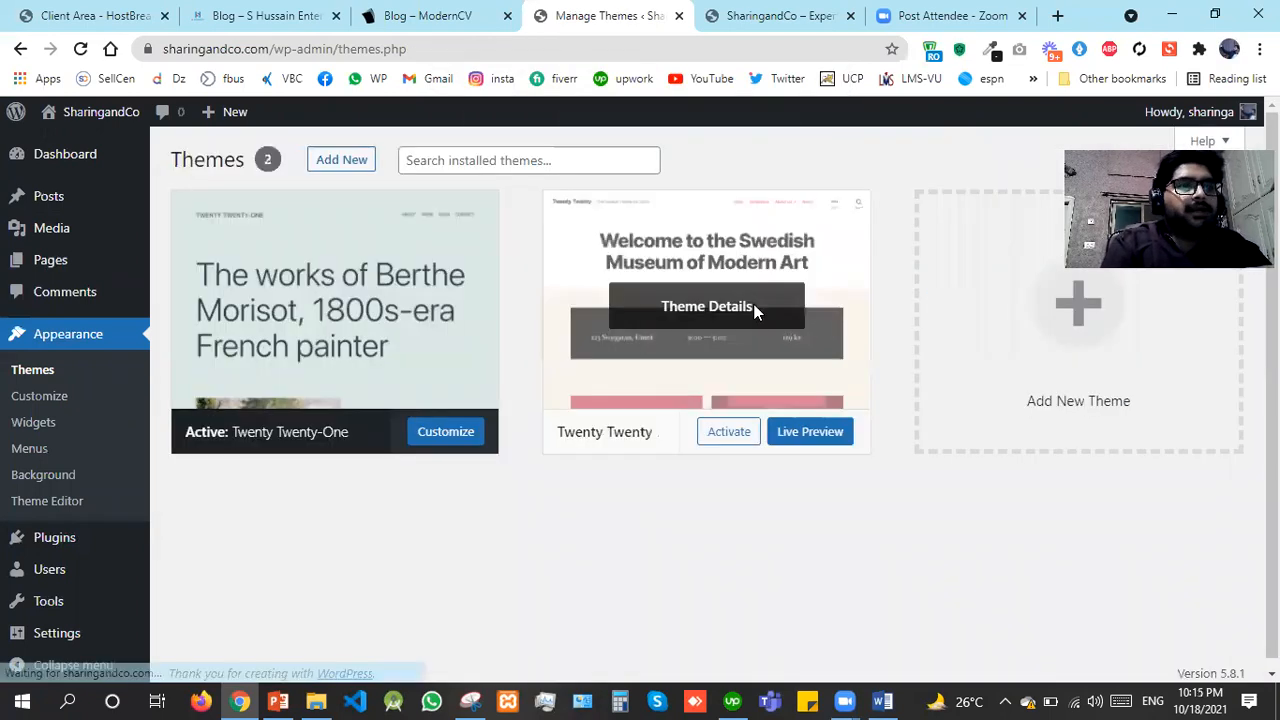
pyautogui.click(752, 306)
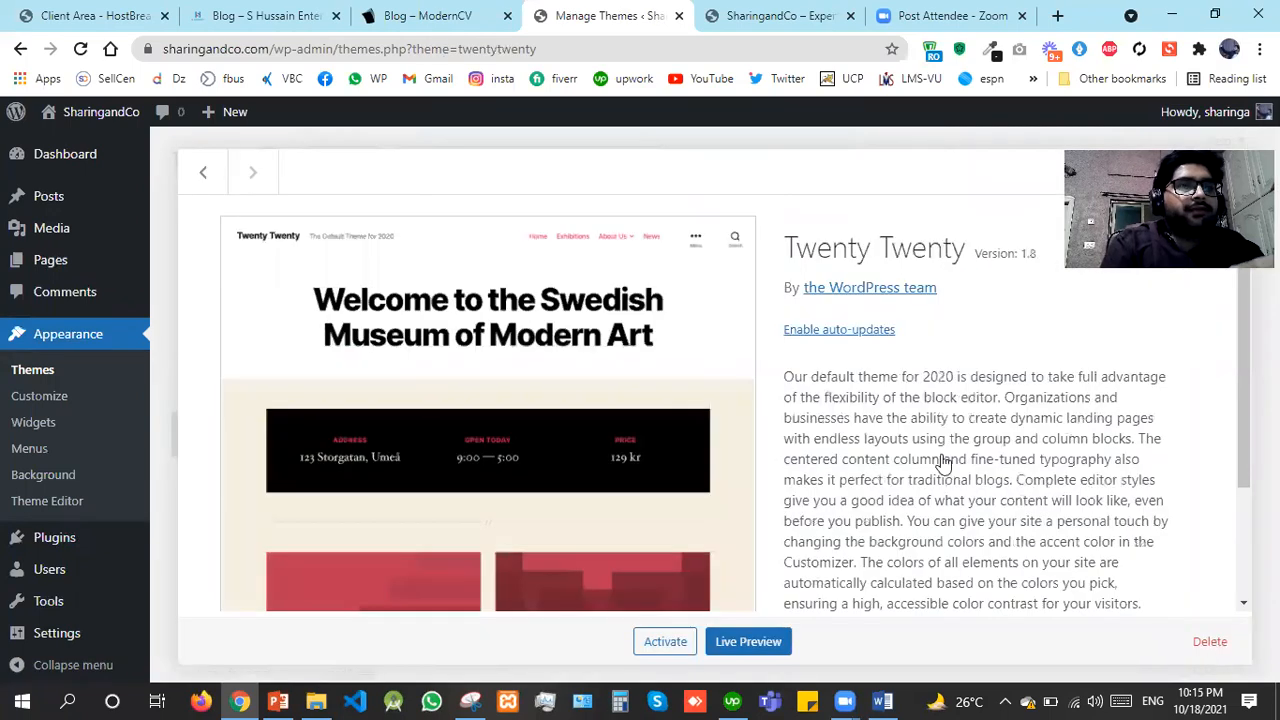
pyautogui.click(1209, 641)
pyautogui.click(714, 196)
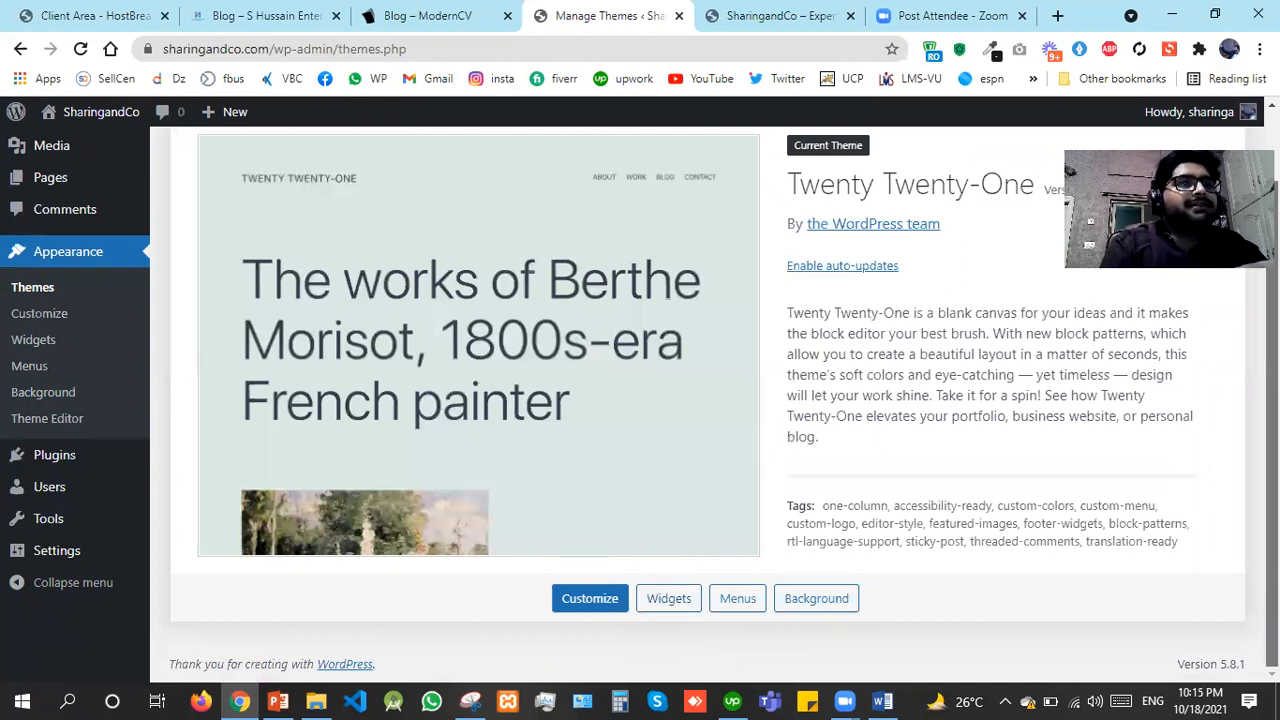
# Open the Add Themes page in a separate tab, search for "oceanwp" and start installing the OceanWP theme
pyautogui.scroll(1, 708, 366)
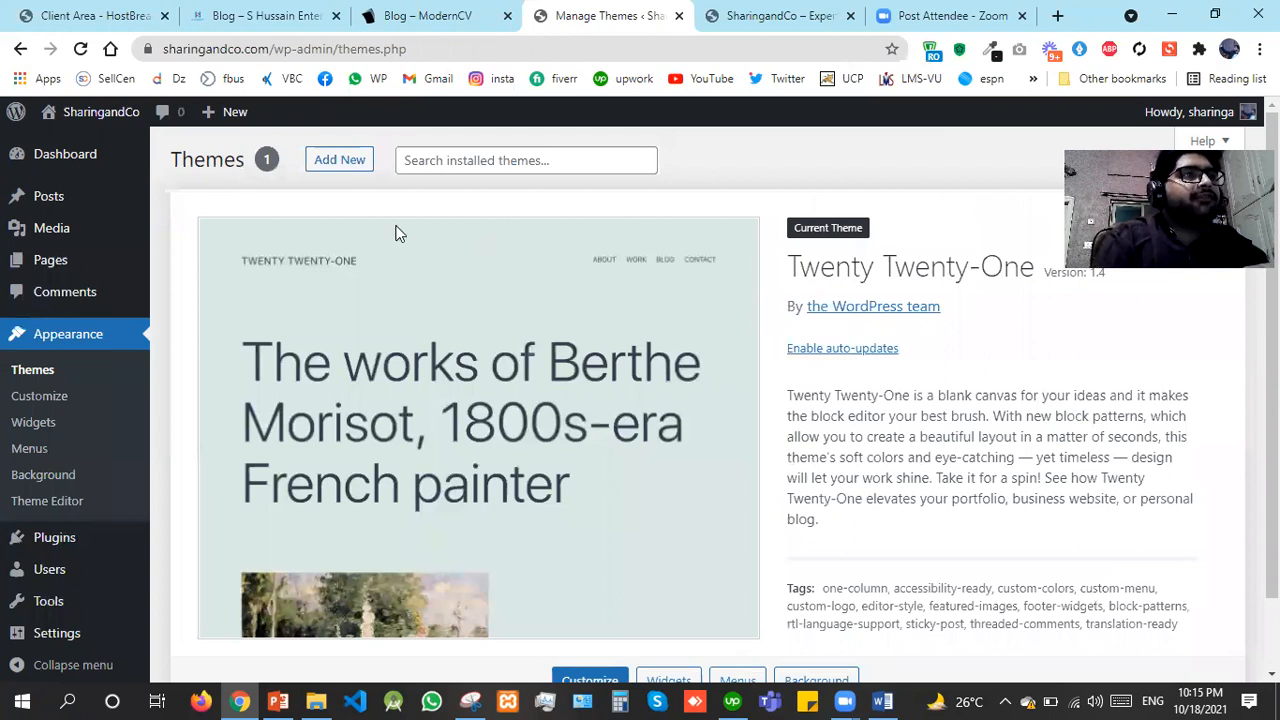
pyautogui.rightClick(341, 158)
pyautogui.click(424, 169)
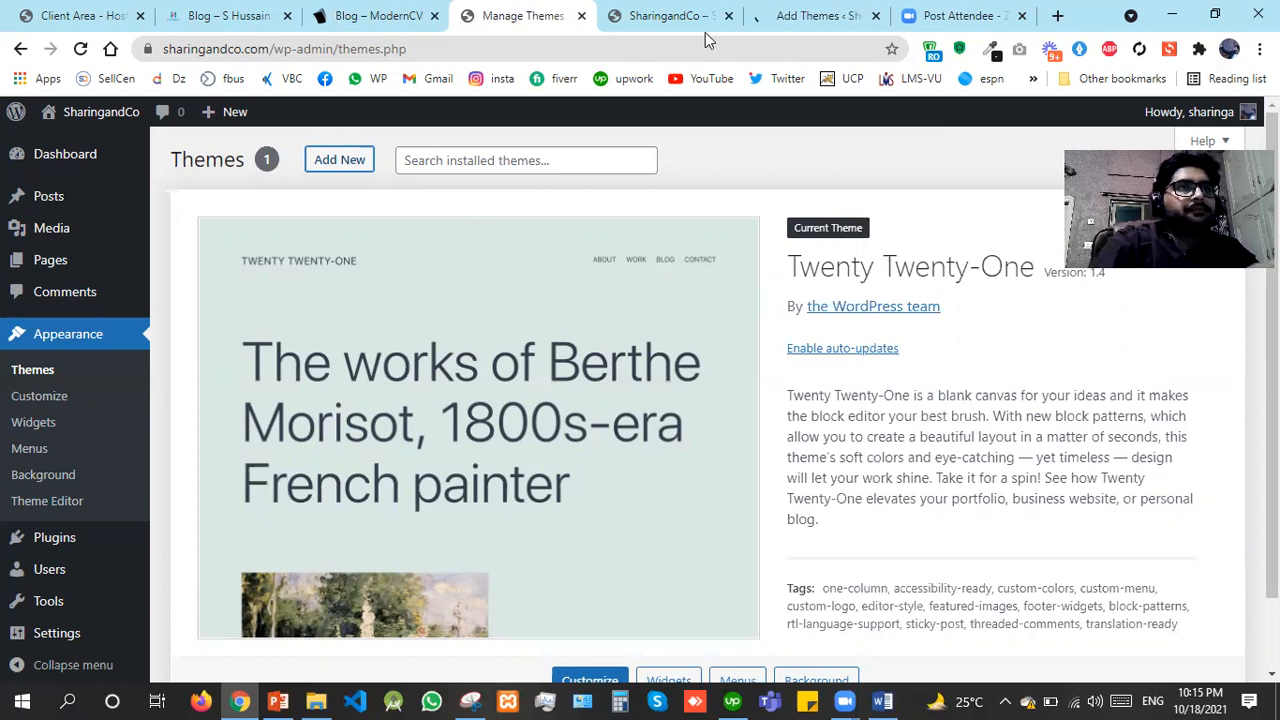
pyautogui.click(779, 12)
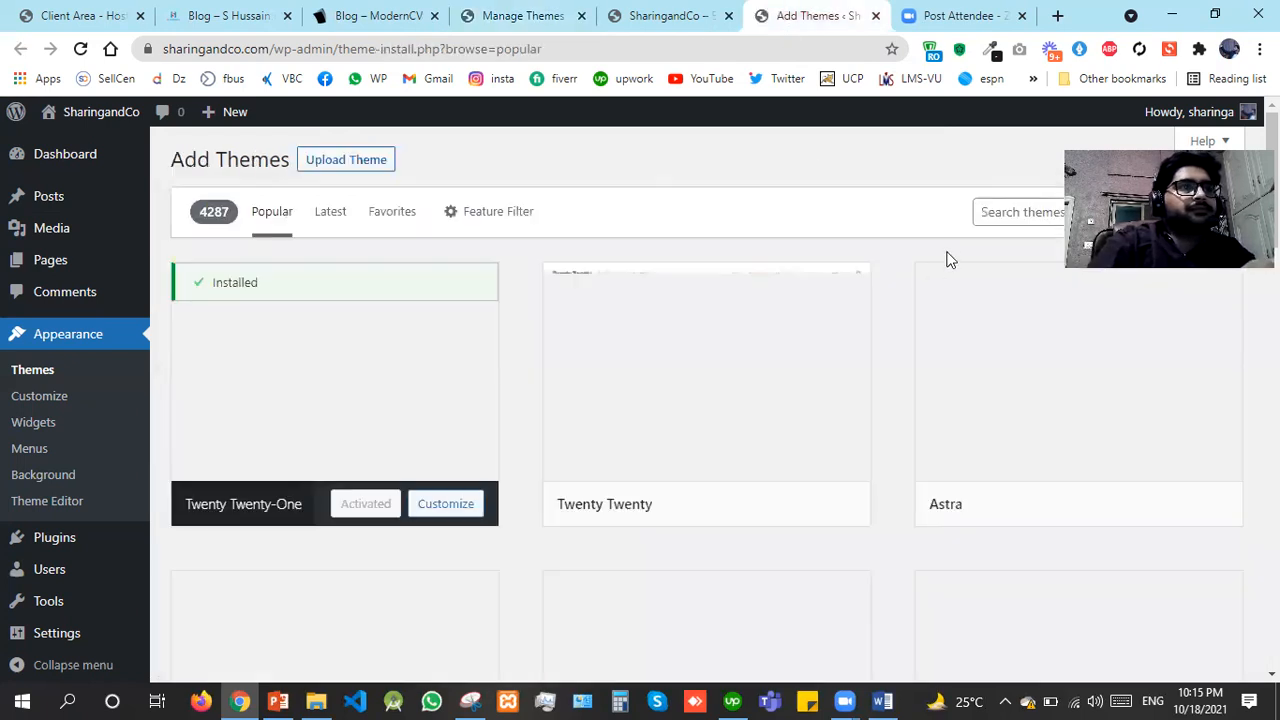
pyautogui.click(1000, 213)
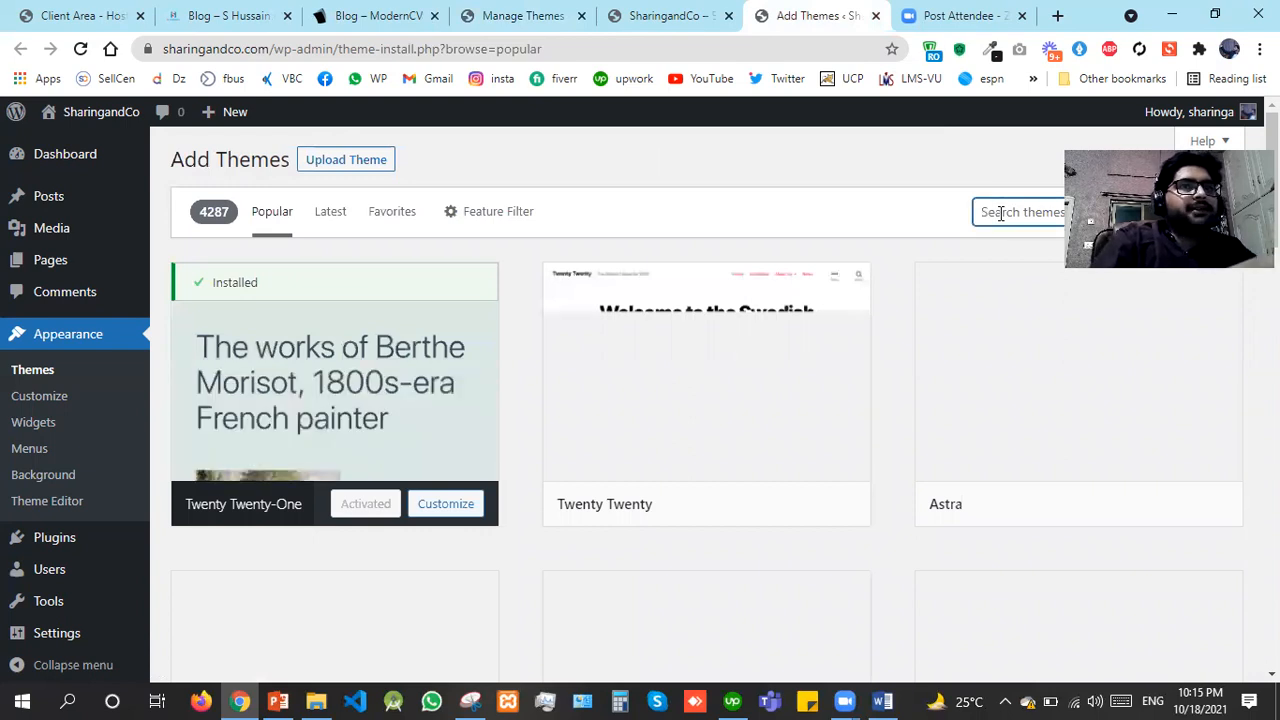
pyautogui.write('oceanwp')
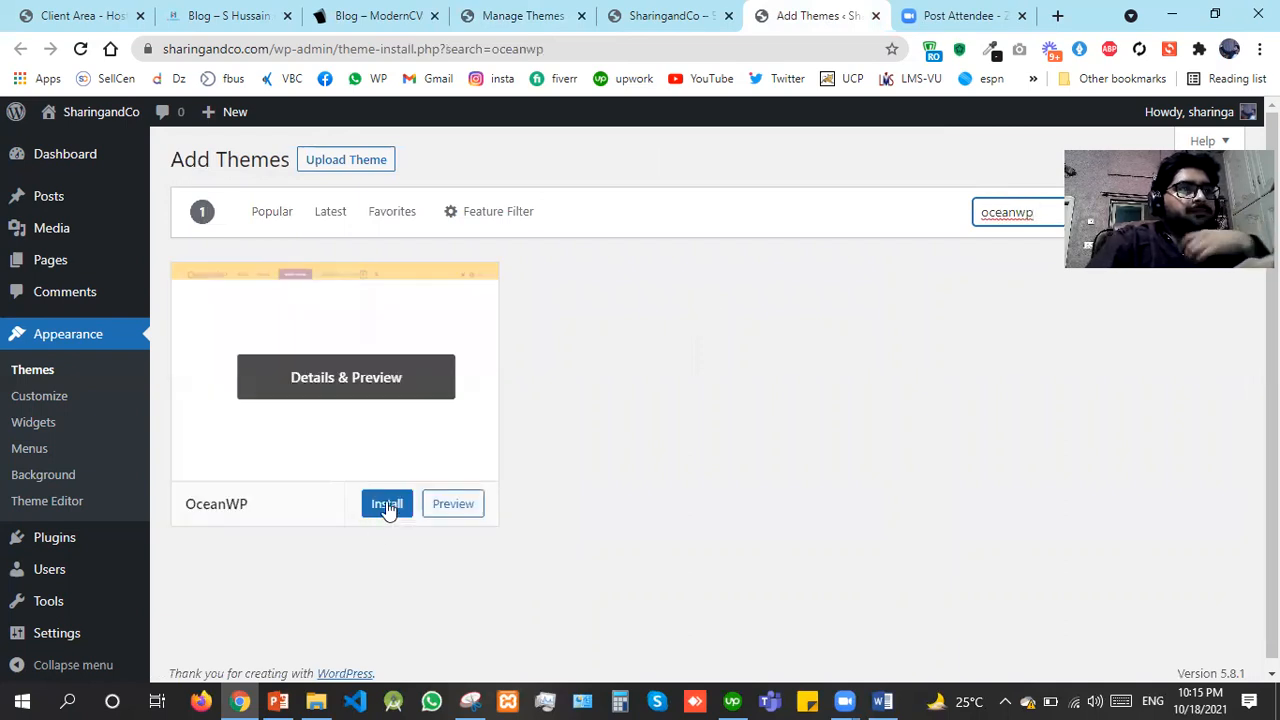
pyautogui.click(388, 506)
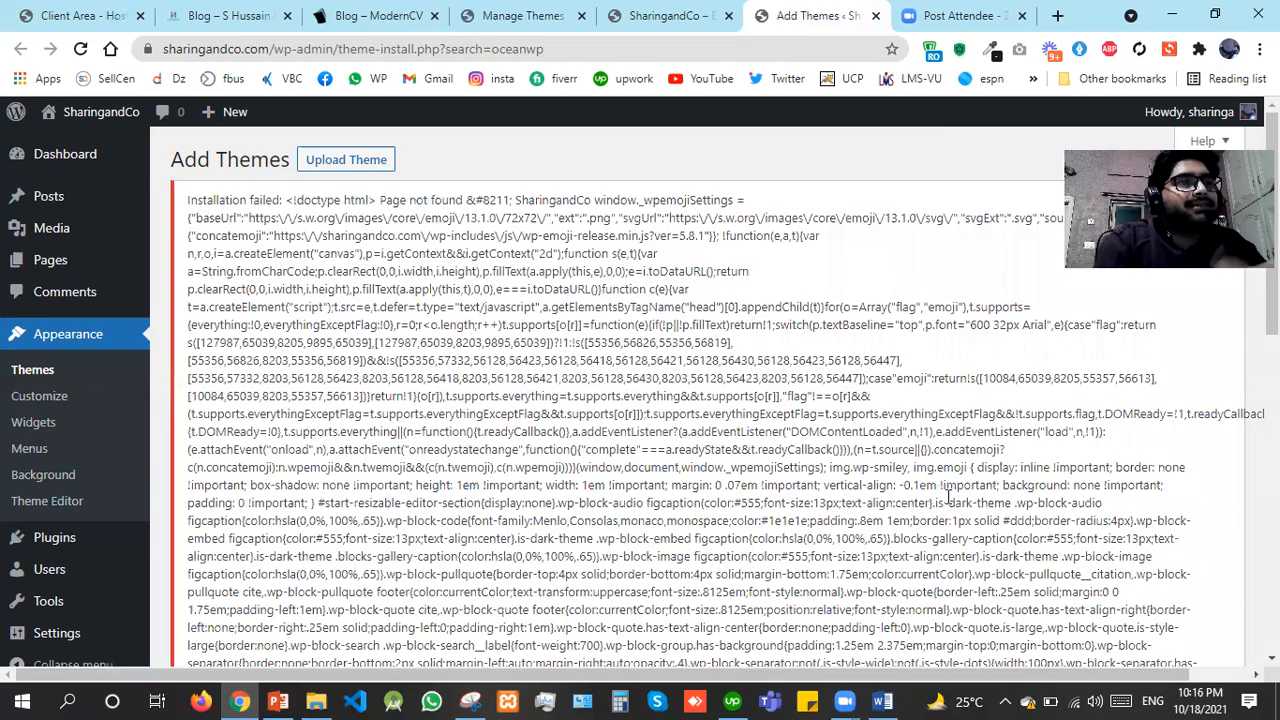
# Look through the installation message, reload the "oceanwp" theme search and activate the OceanWP theme
pyautogui.scroll(-5, 948, 497)
pyautogui.scroll(-2, 460, 587)
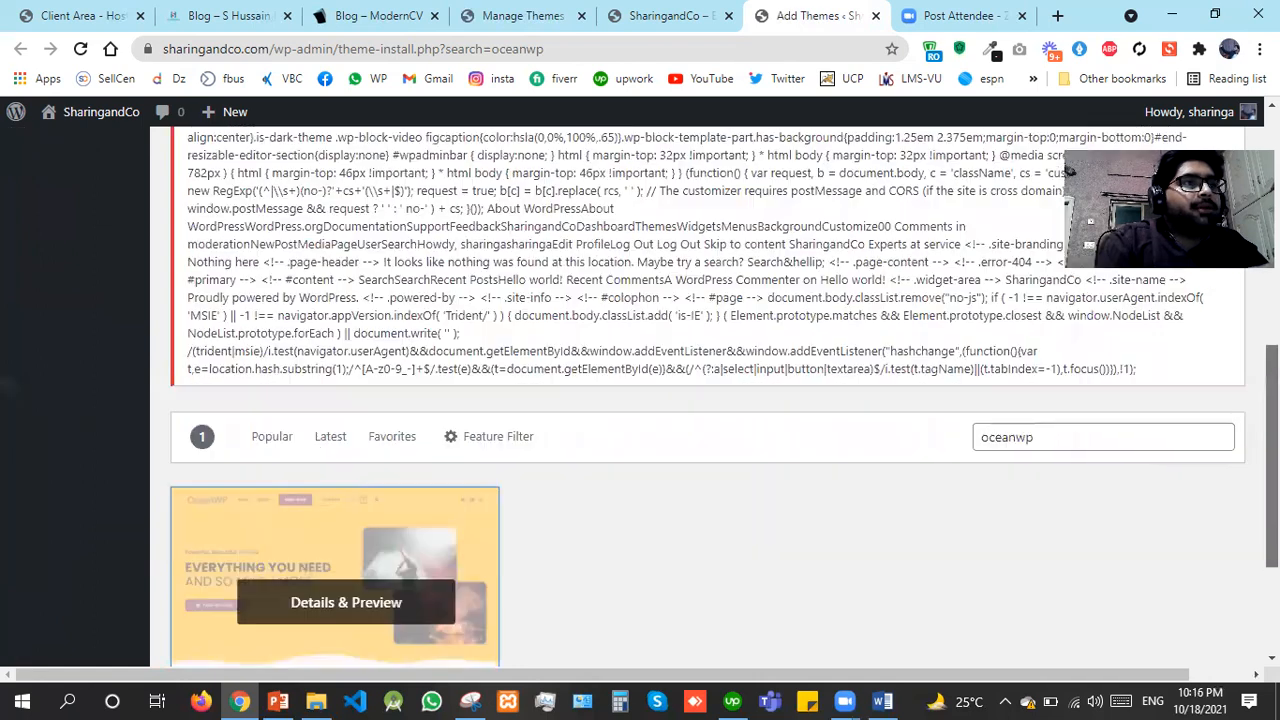
pyautogui.click(370, 615)
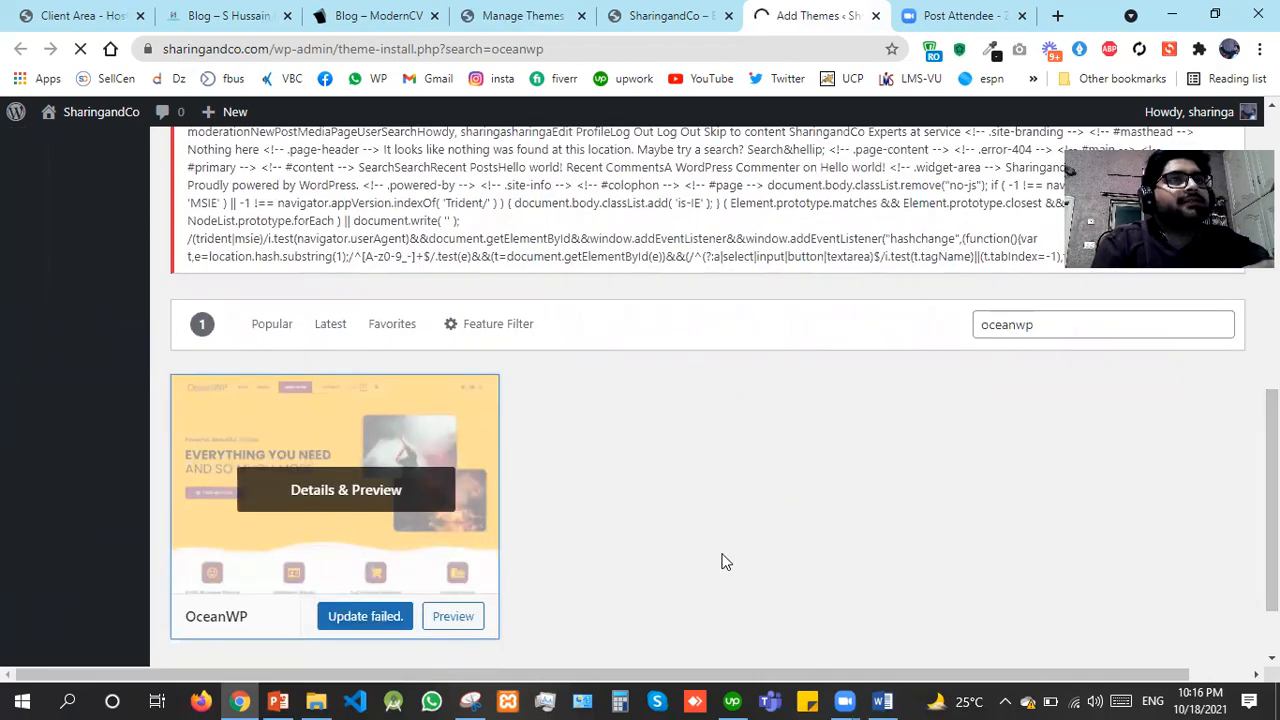
pyautogui.scroll(3, 700, 400)
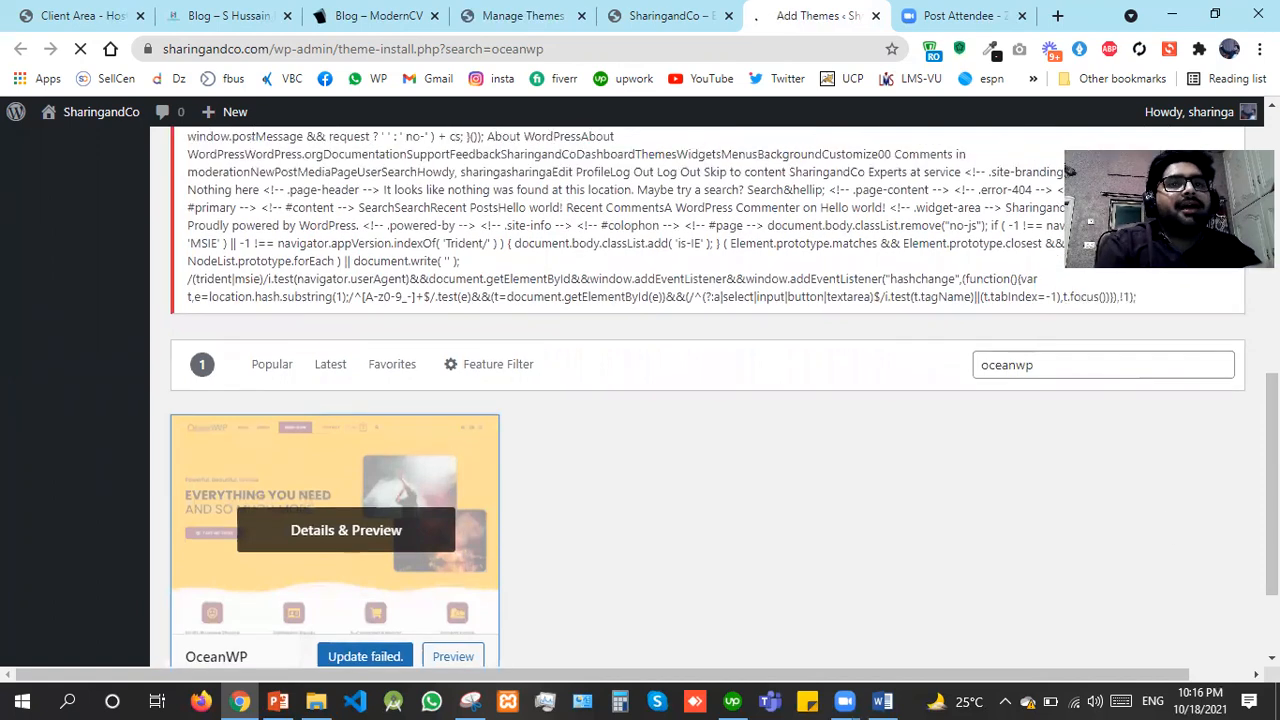
pyautogui.scroll(4, 979, 346)
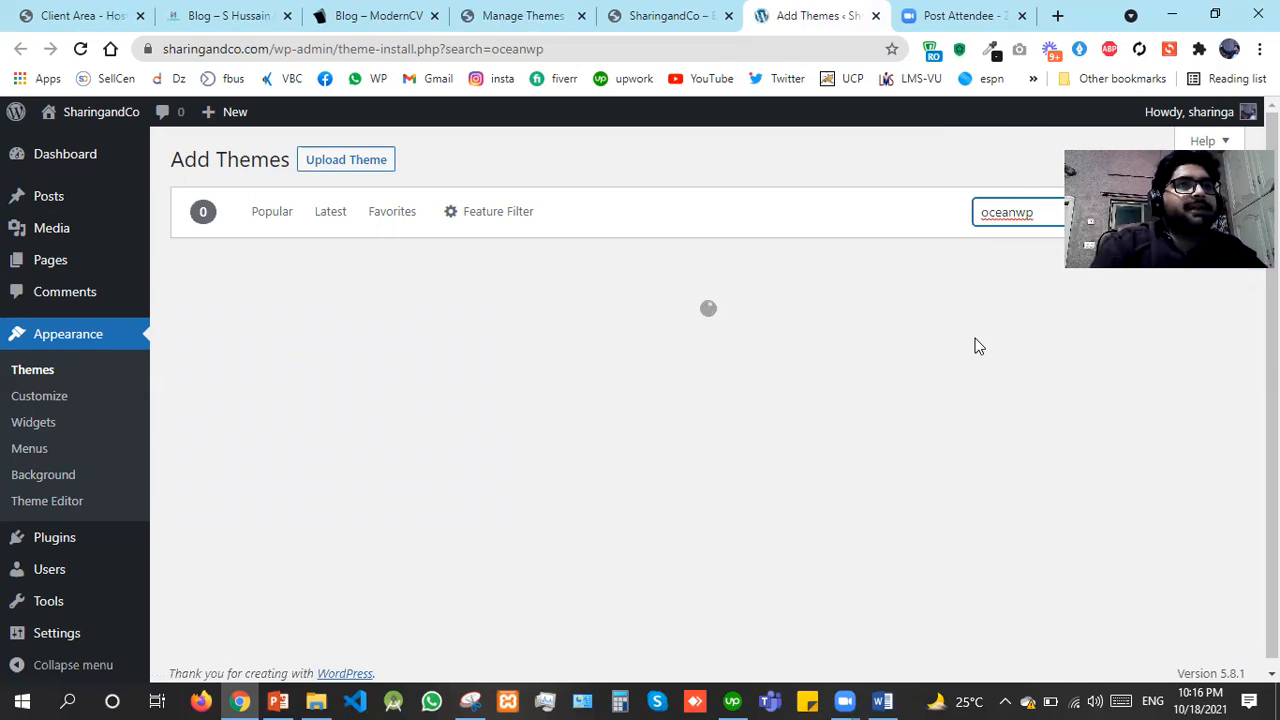
pyautogui.moveTo(452, 374)
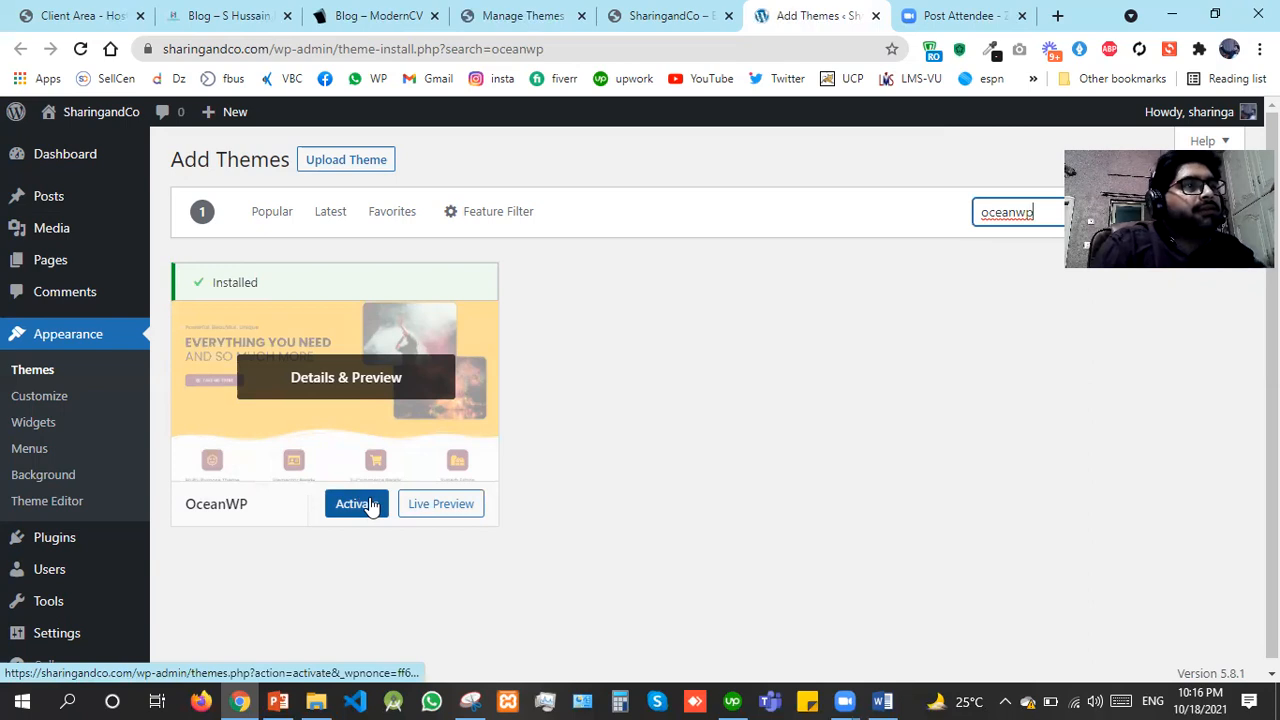
pyautogui.click(372, 508)
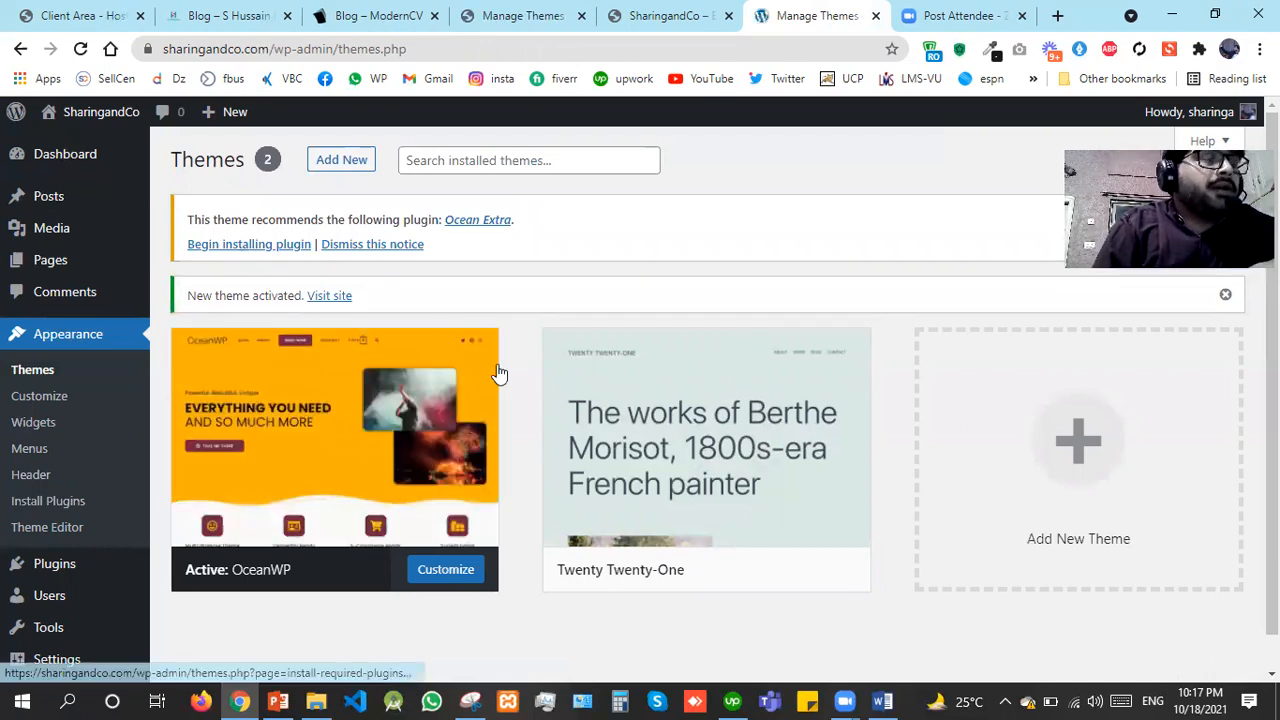
# Delete the inactive Twenty Twenty-One theme
pyautogui.moveTo(500, 373)
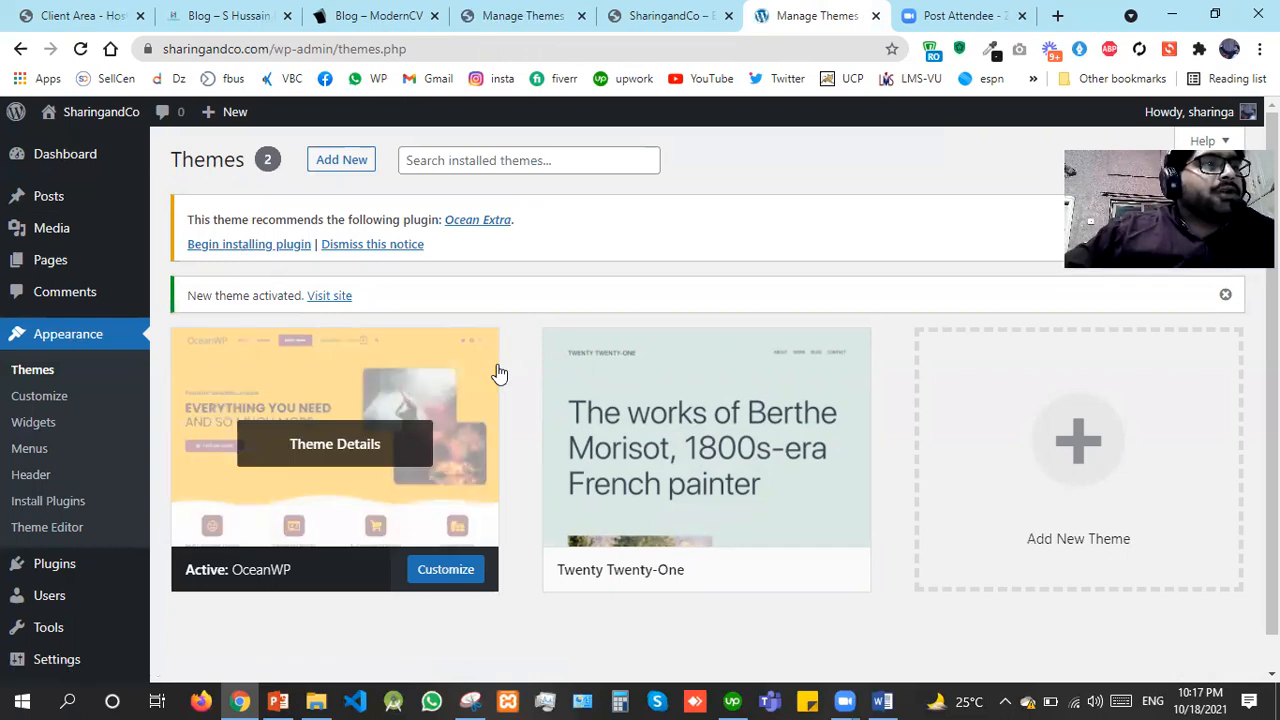
pyautogui.click(712, 448)
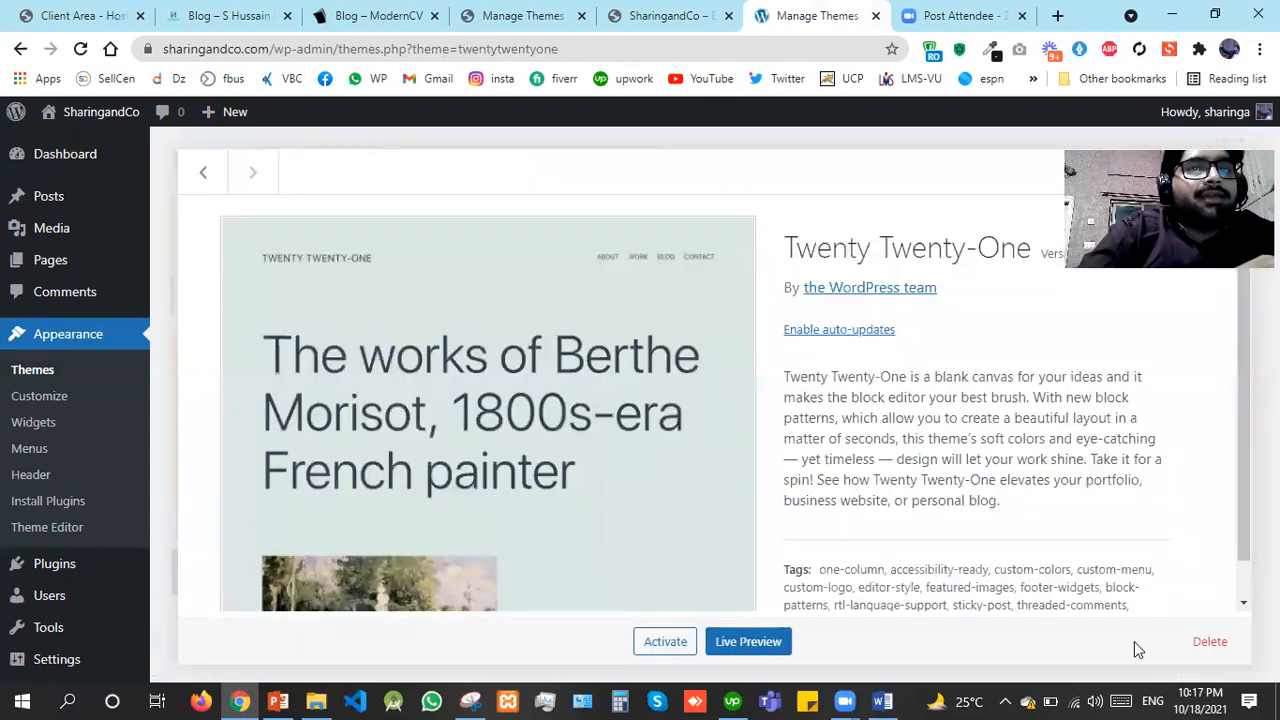
pyautogui.click(1205, 643)
pyautogui.click(729, 193)
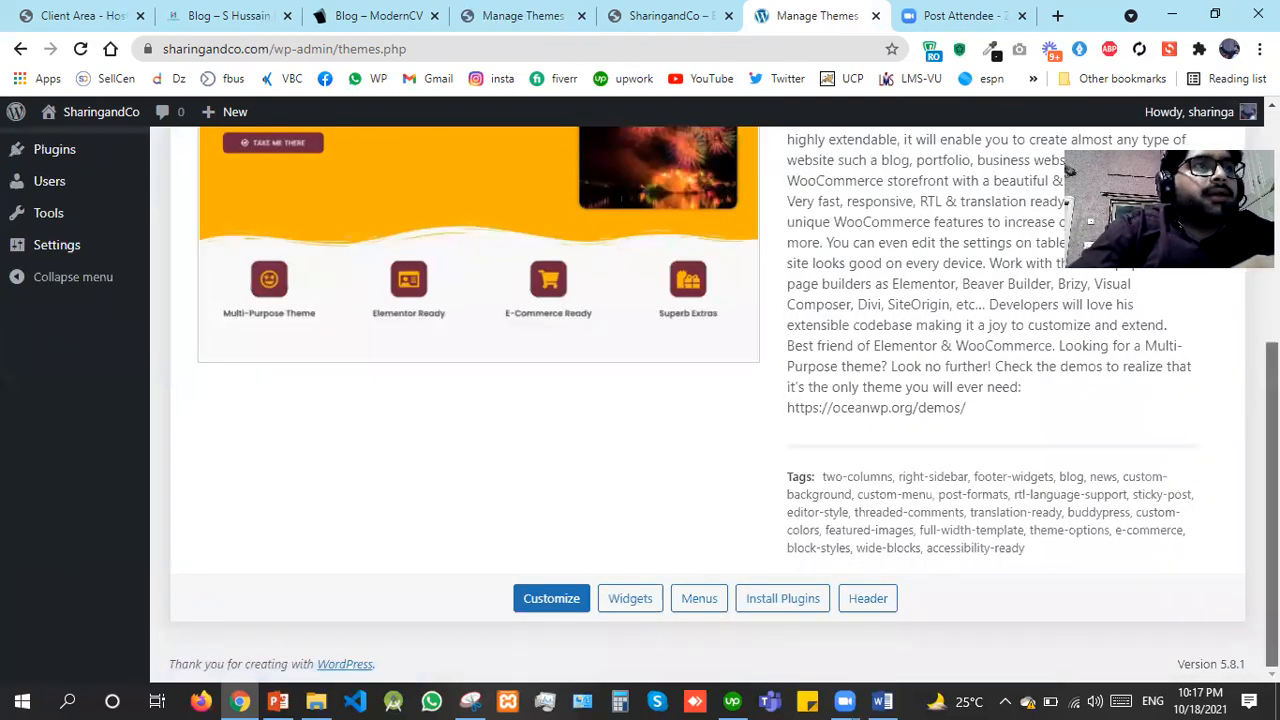
# Install the Ocean Extra plugin recommended by the OceanWP theme
pyautogui.moveTo(1271, 504); pyautogui.dragTo(1271, 308)
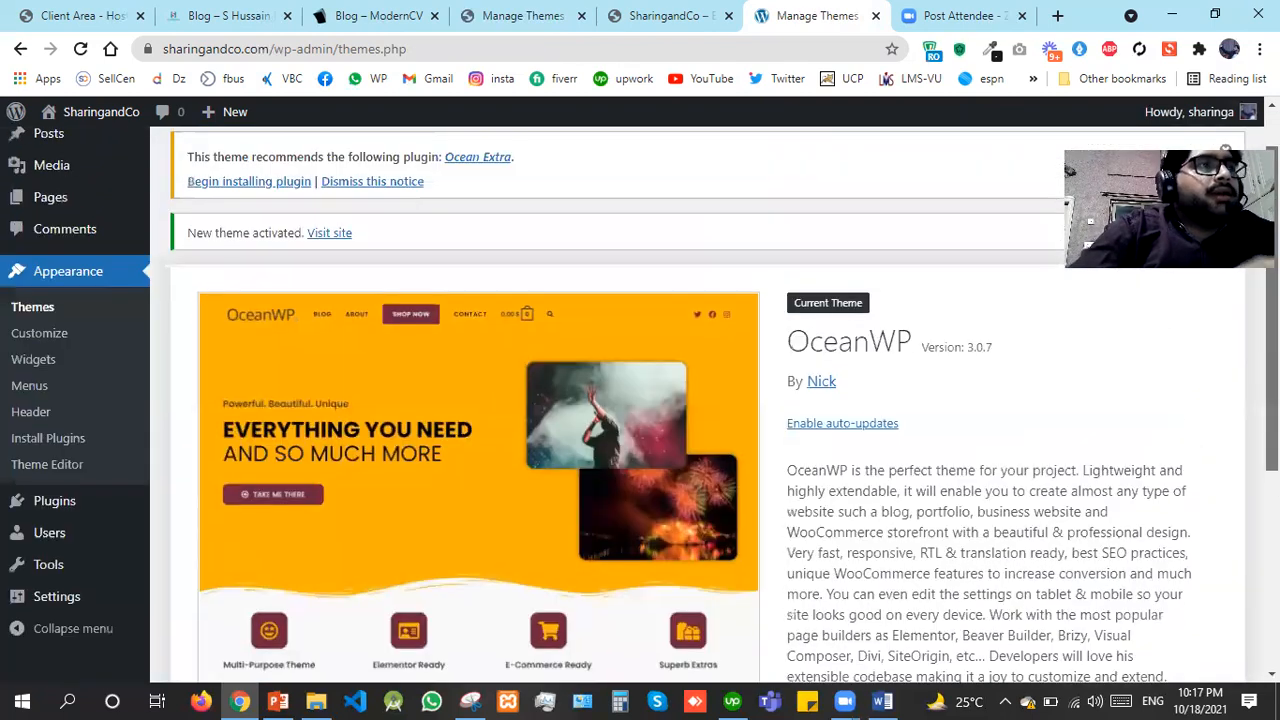
pyautogui.scroll(1, 232, 250)
pyautogui.click(232, 250)
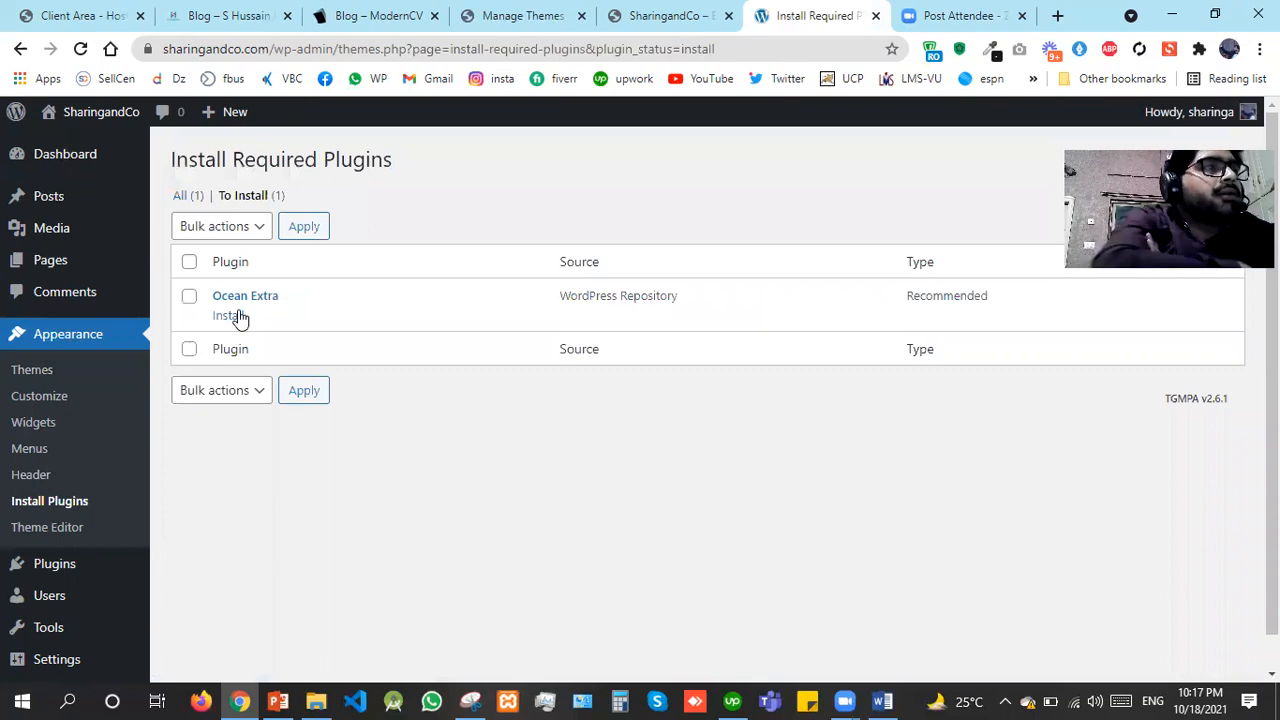
pyautogui.click(240, 316)
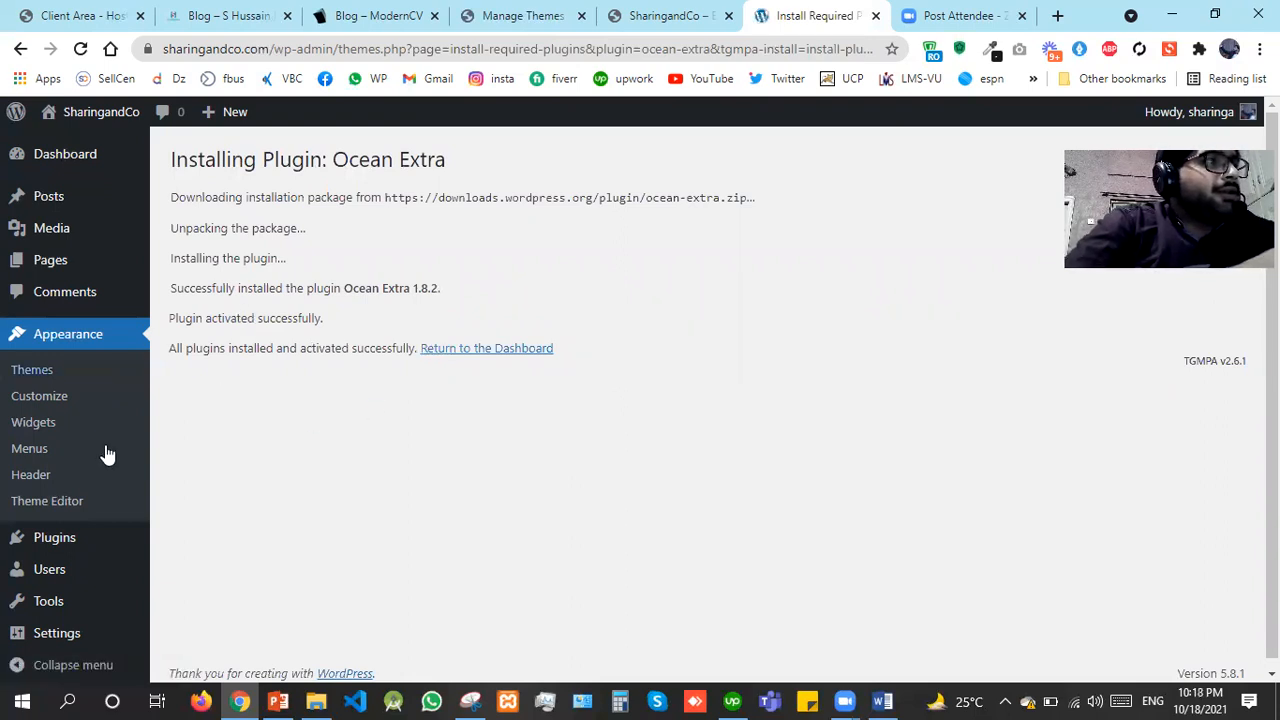
# Reload the SharingandCo home page and highlight the "Experts at service" tagline to examine the new theme's layout
pyautogui.click(697, 12)
pyautogui.press('F5')
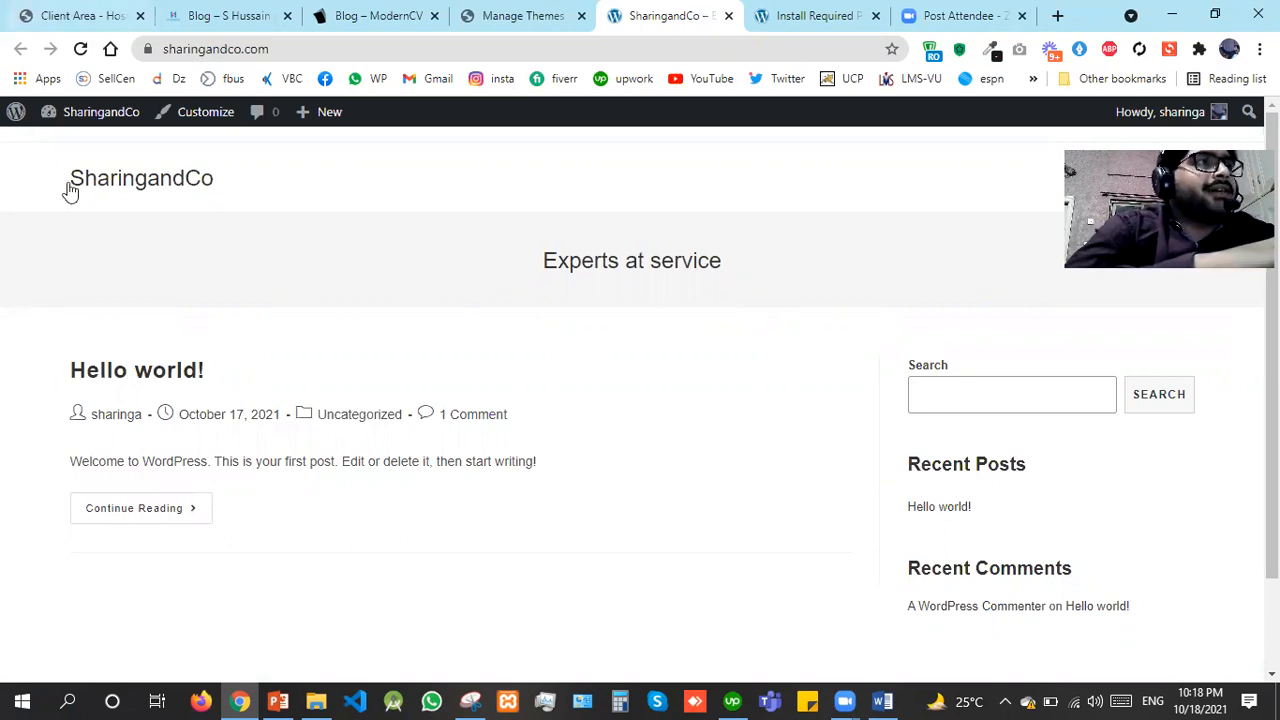
pyautogui.moveTo(532, 260); pyautogui.dragTo(757, 268)
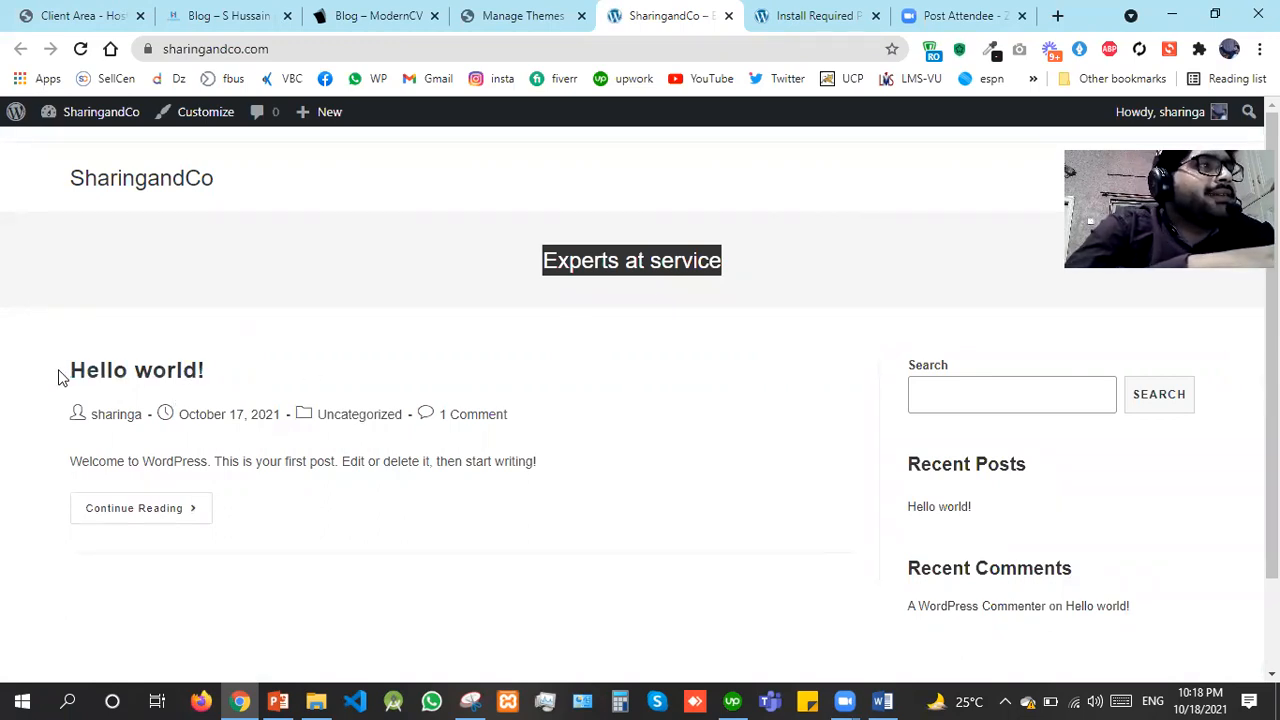
# Examine the home page layout under the new theme, including the "Hello world!" post and the sidebar search field
pyautogui.moveTo(68, 372); pyautogui.dragTo(297, 406)
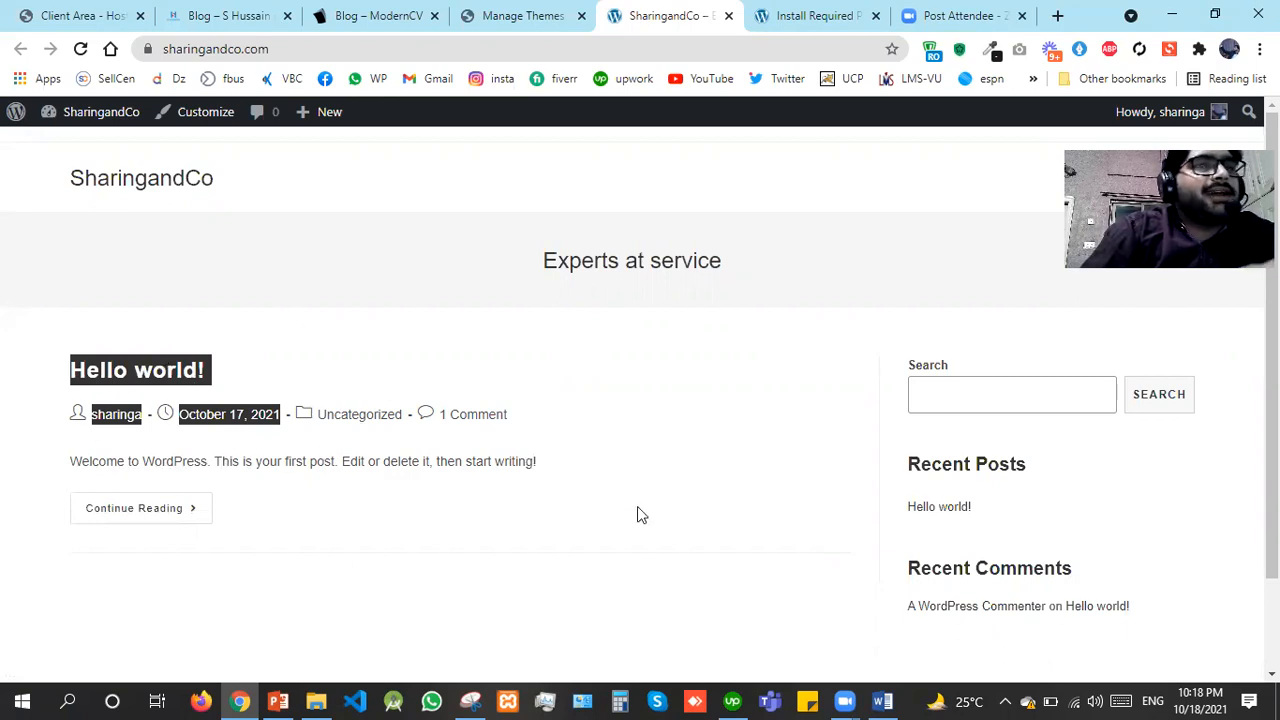
pyautogui.moveTo(1272, 400)
pyautogui.mouseDown()
pyautogui.moveTo(1272, 434)
pyautogui.moveTo(1272, 398)
pyautogui.mouseUp()
pyautogui.click(724, 421)
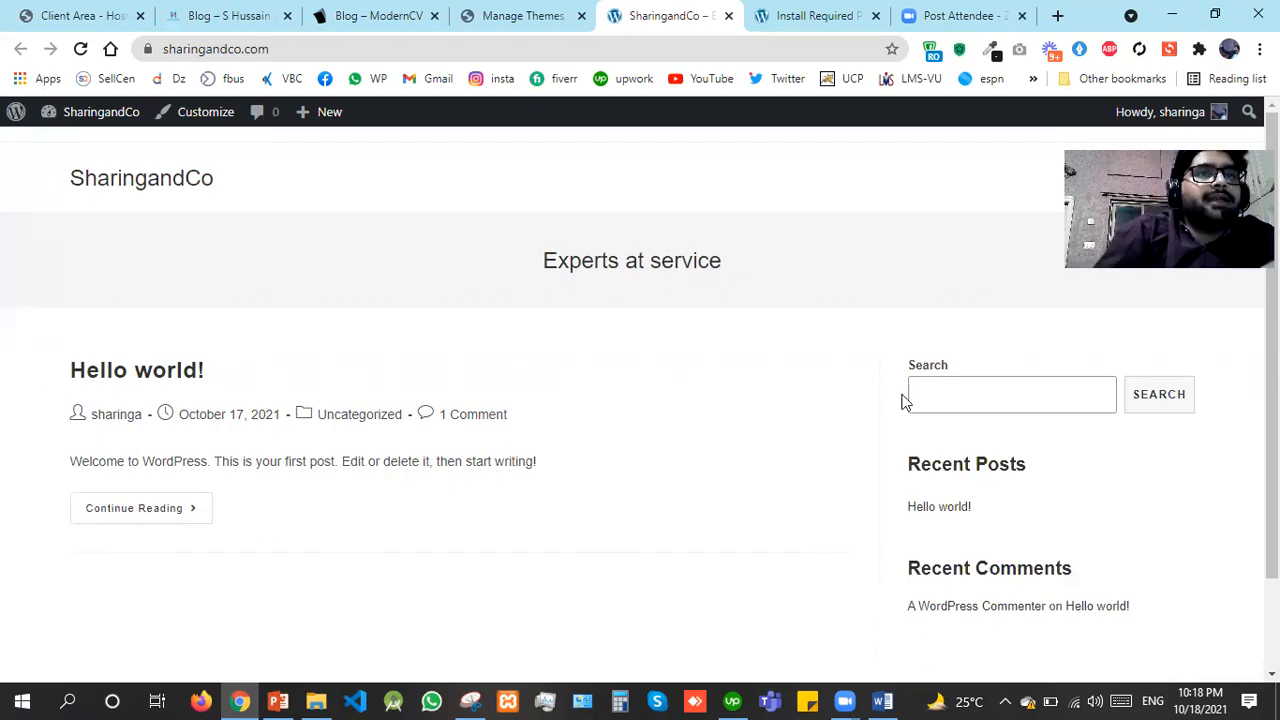
pyautogui.click(974, 395)
pyautogui.click(1188, 446)
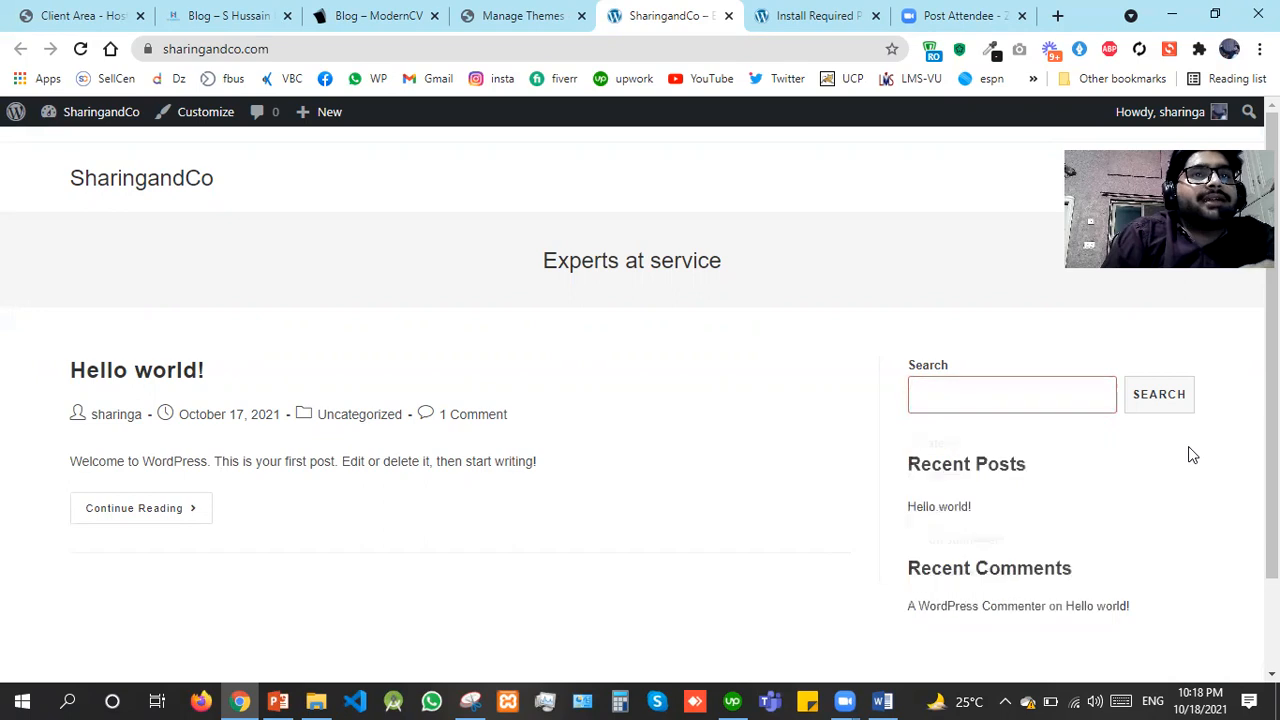
pyautogui.scroll(-1, 1272, 430)
pyautogui.scroll(1, 172, 372)
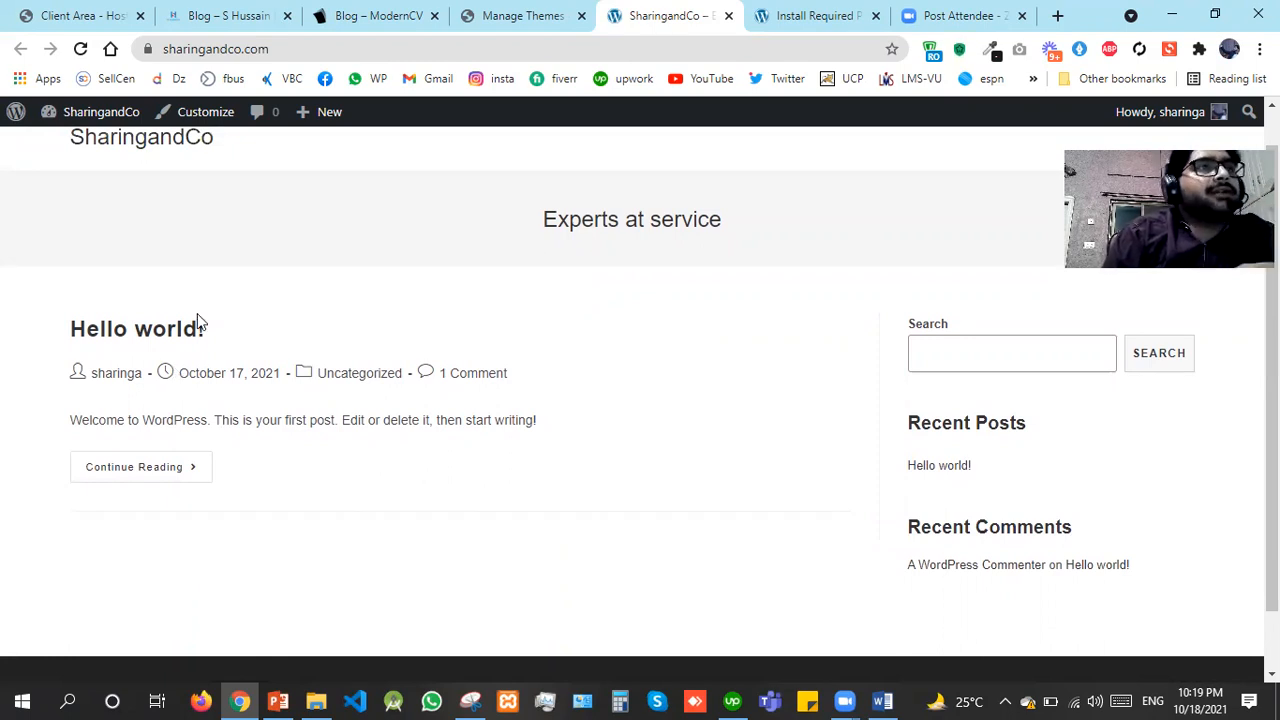
# Reload the Themes admin page and skip the OceanWP setup wizard
pyautogui.click(505, 12)
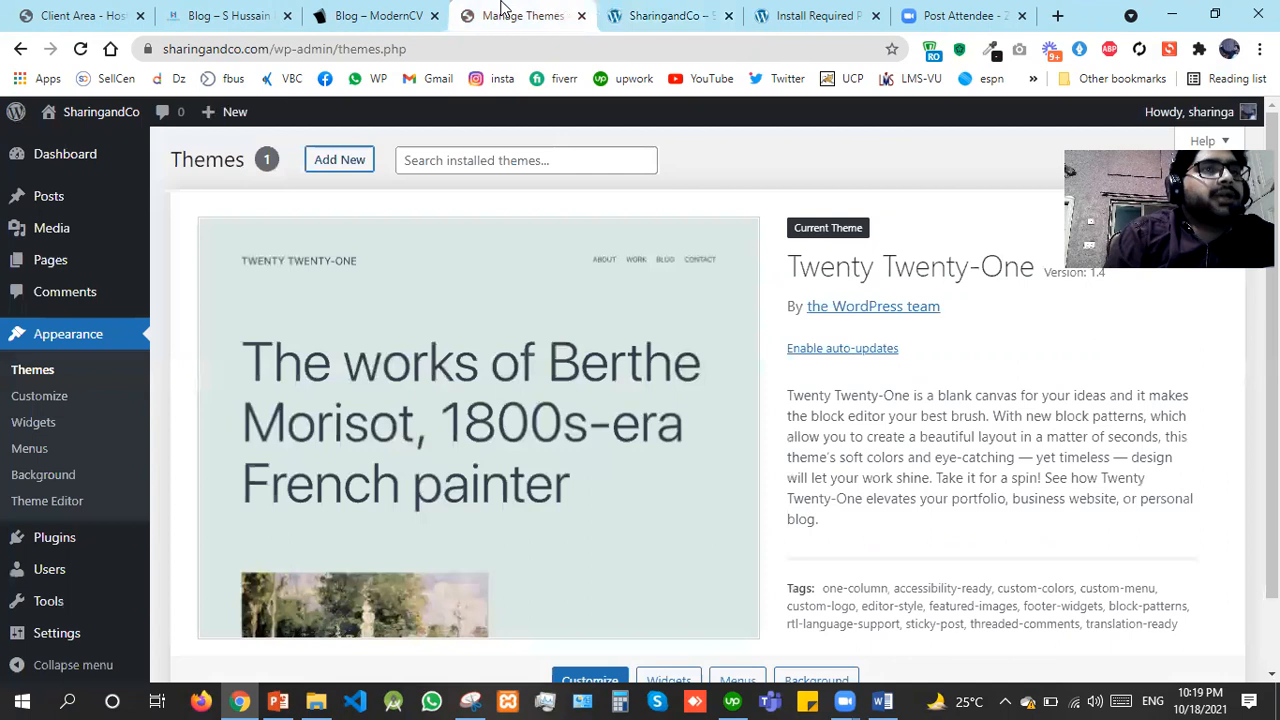
pyautogui.press('F5')
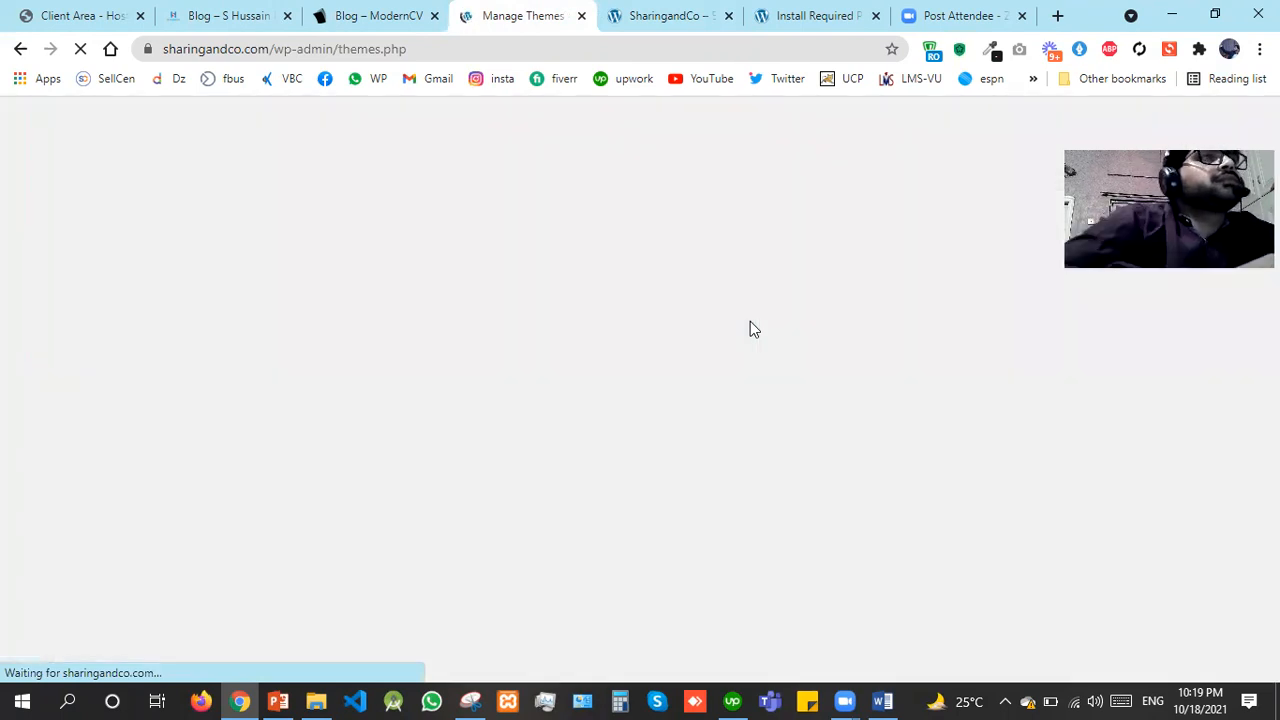
pyautogui.scroll(-5, 815, 307)
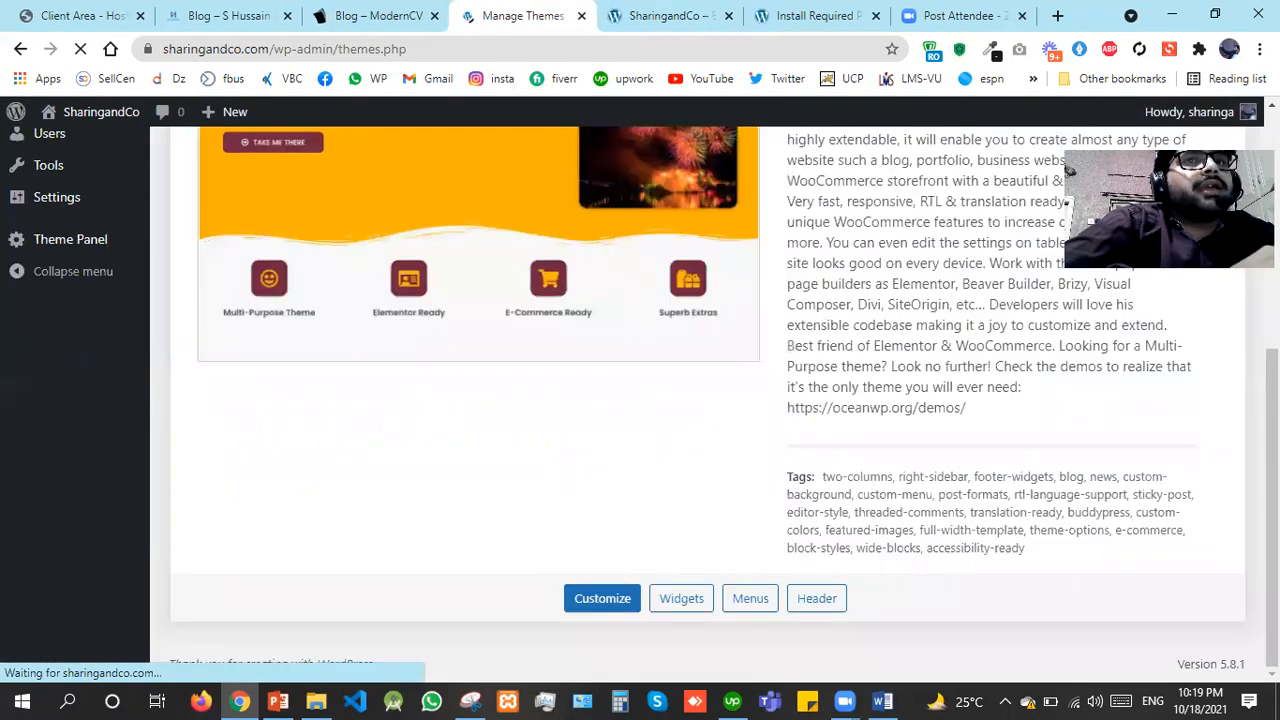
pyautogui.moveTo(1272, 400); pyautogui.dragTo(1272, 162)
pyautogui.scroll(-3, 360, 175)
pyautogui.scroll(2, 360, 175)
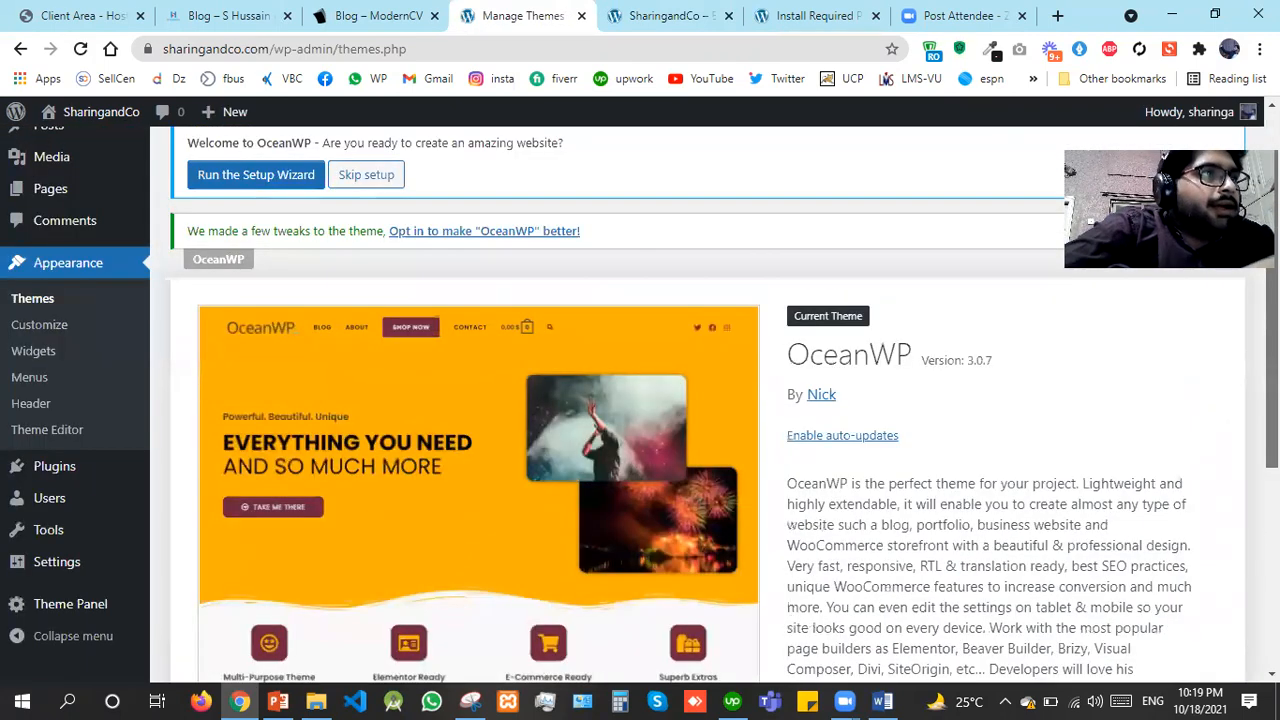
pyautogui.click(360, 175)
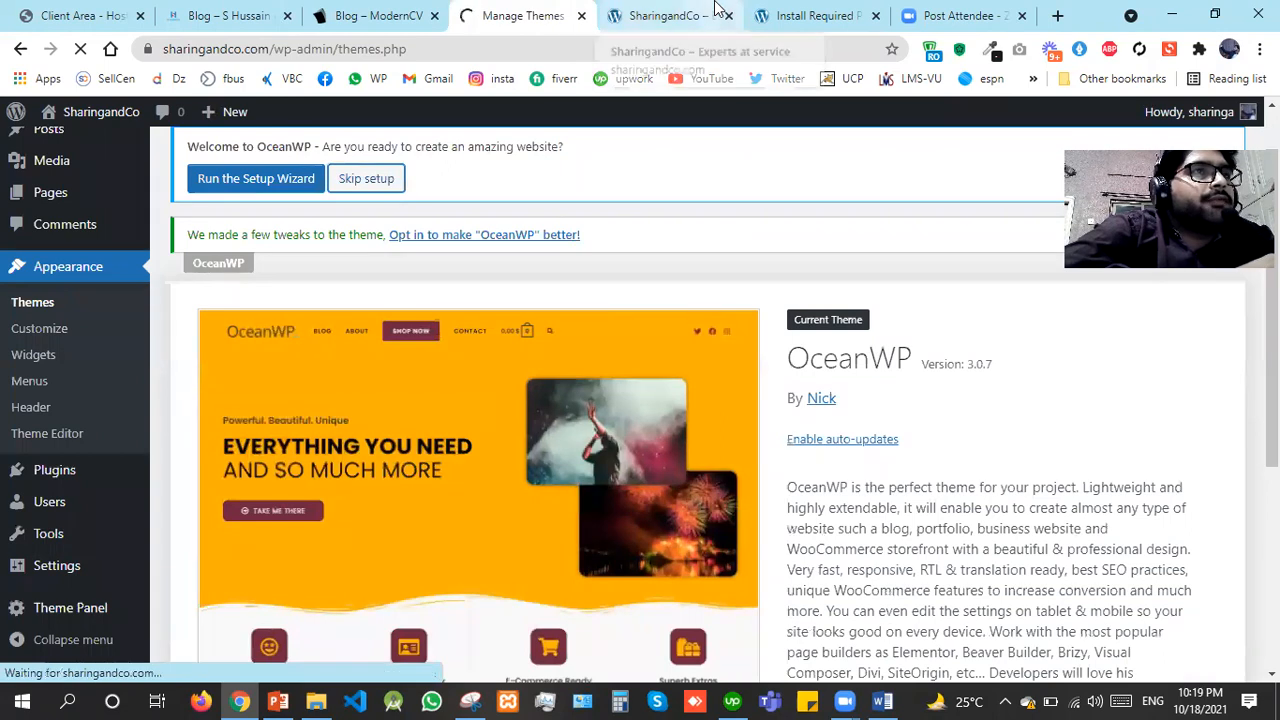
# Close the finished Ocean Extra installation page and return to the Themes admin page
pyautogui.click(812, 12)
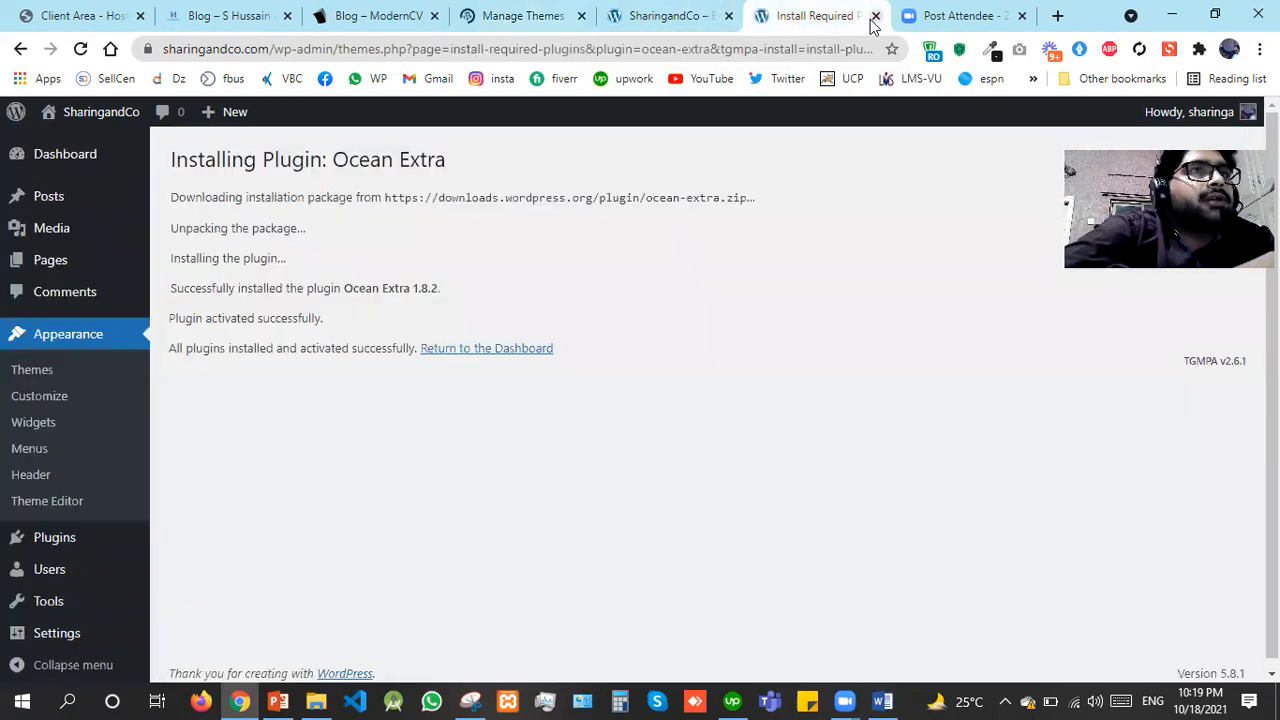
pyautogui.click(874, 17)
pyautogui.click(576, 10)
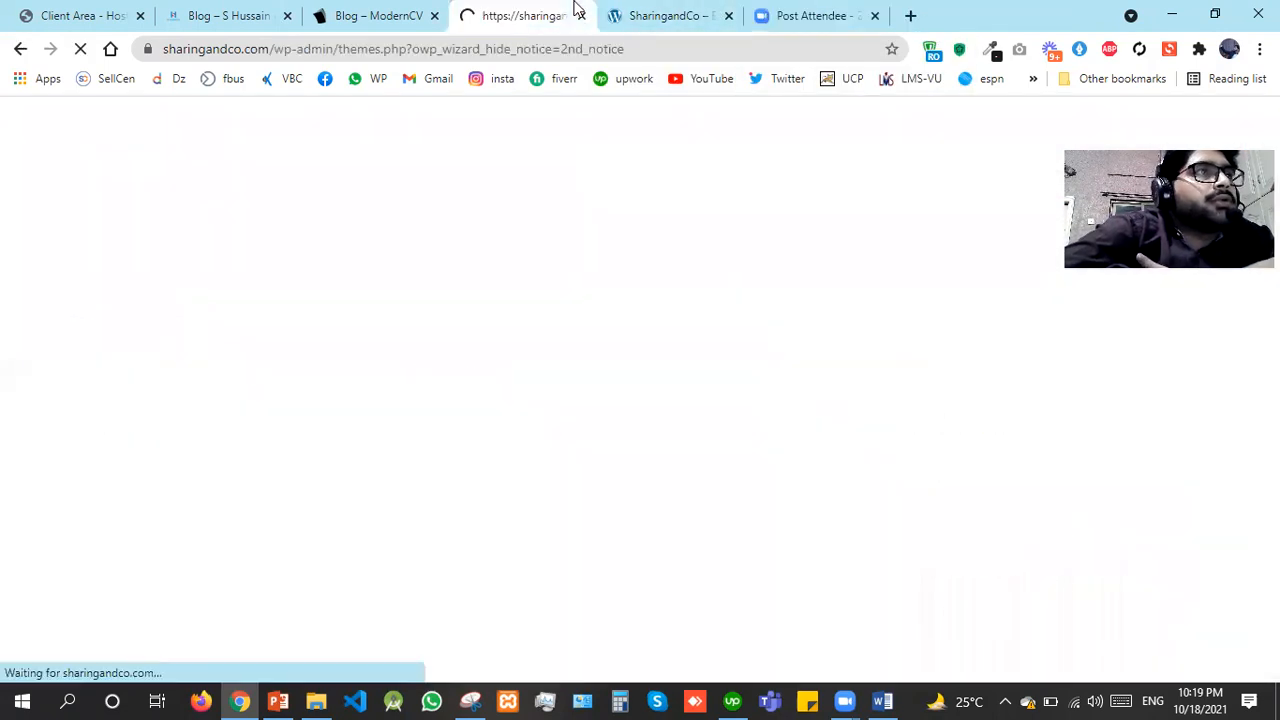
# Look over the OceanWP details on the Themes page and compare them with the site's home page
pyautogui.scroll(-4, 553, 439)
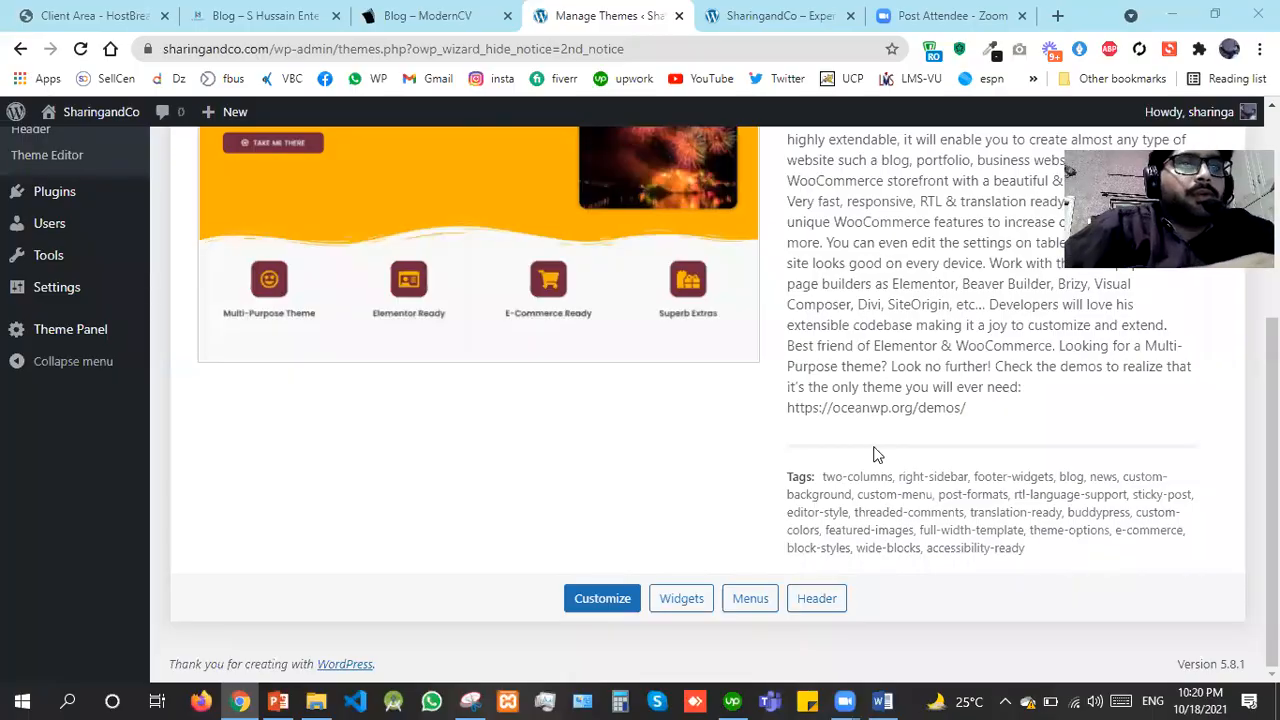
pyautogui.moveTo(1272, 480); pyautogui.dragTo(1272, 273)
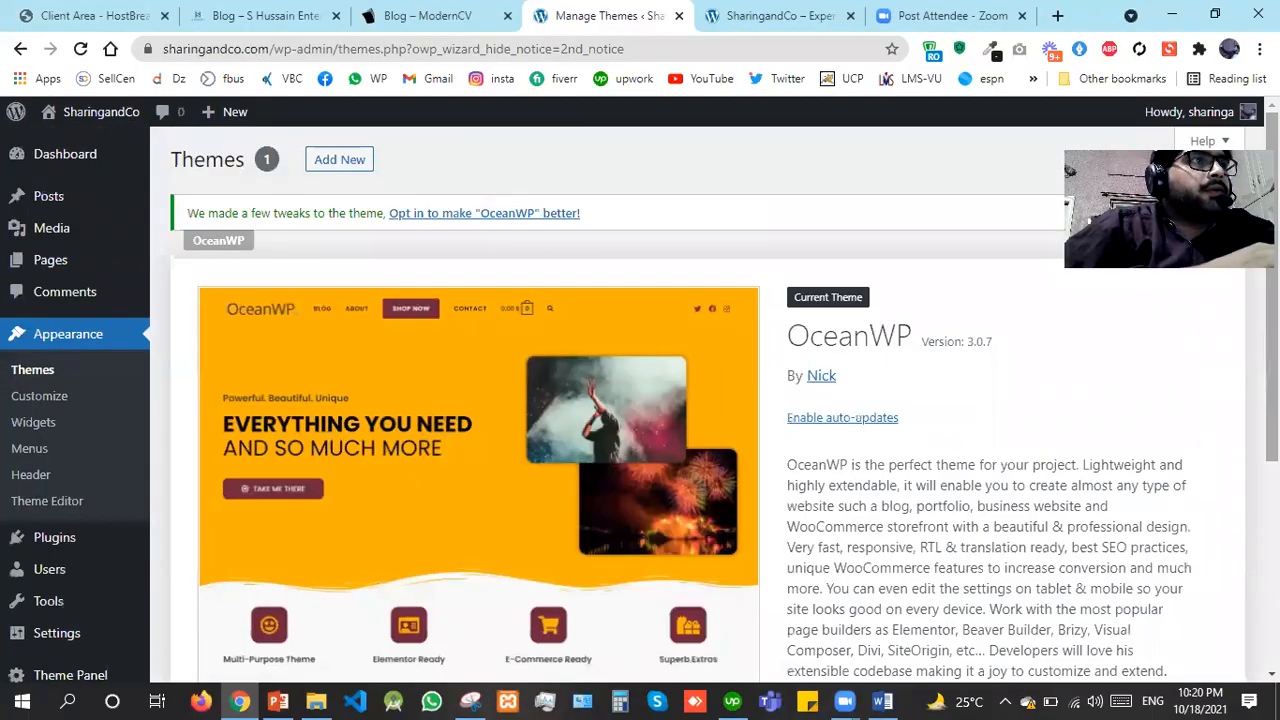
pyautogui.click(730, 12)
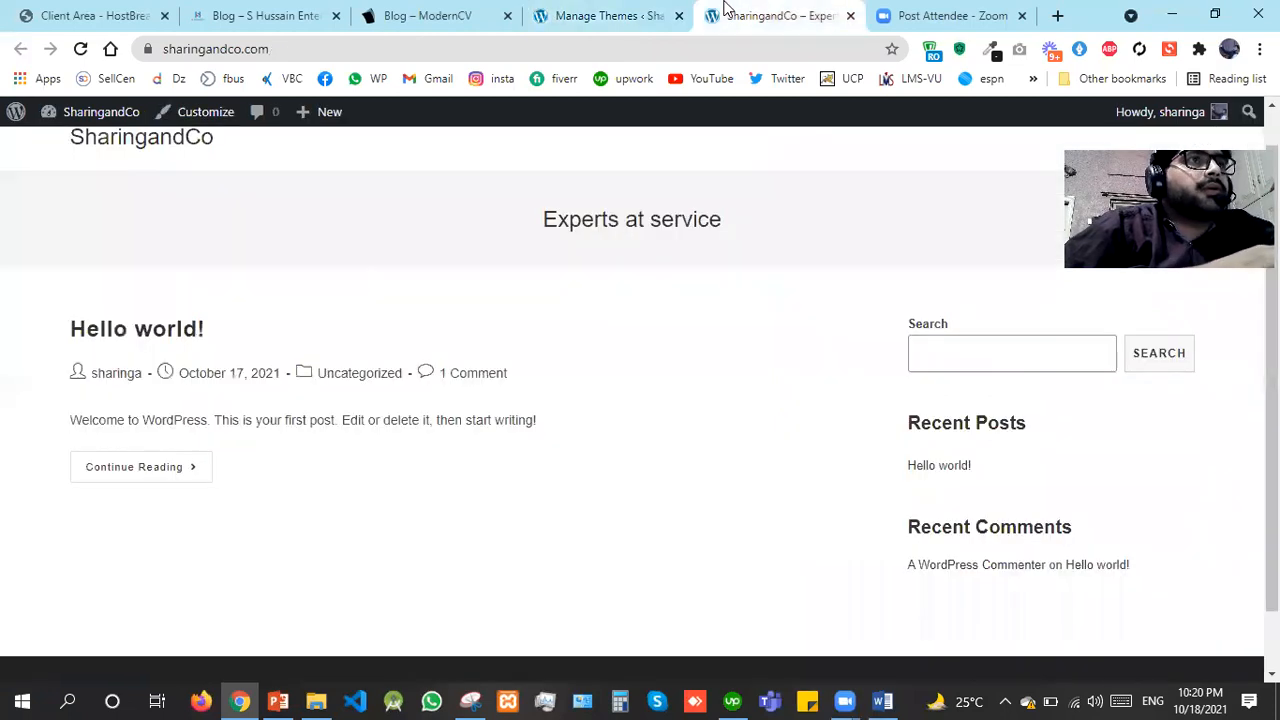
pyautogui.click(550, 9)
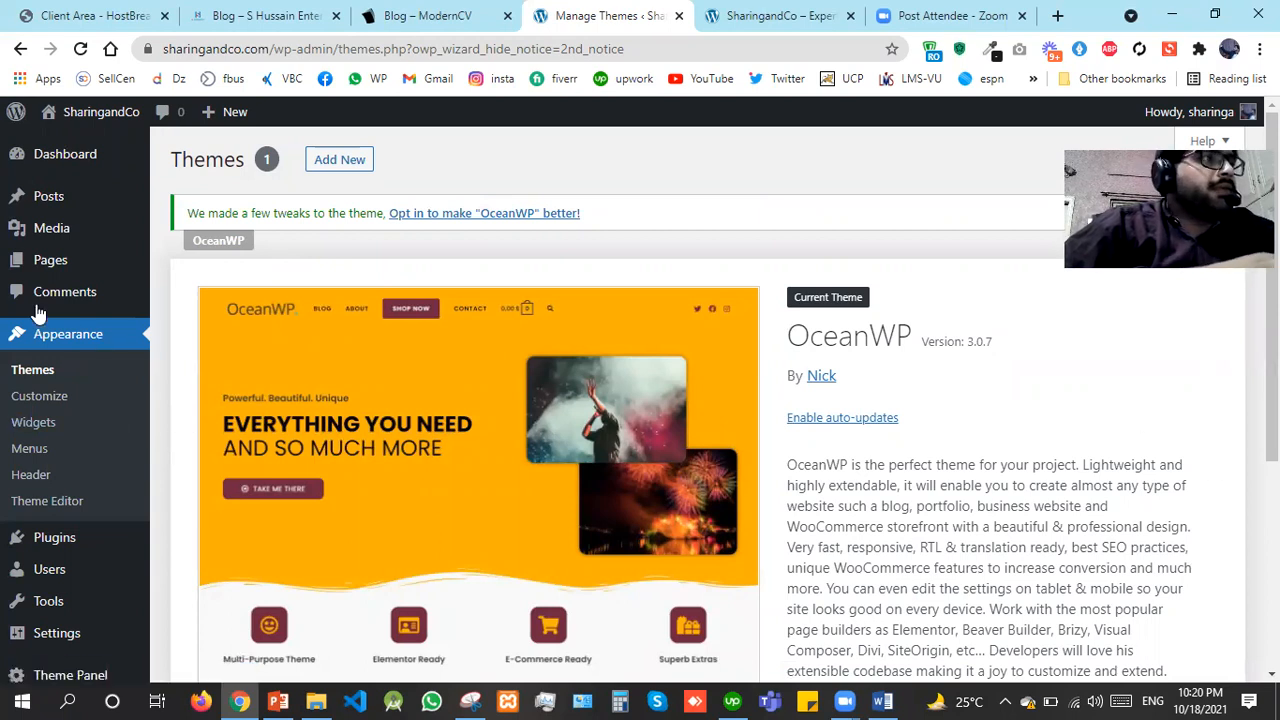
pyautogui.scroll(-1, 700, 400)
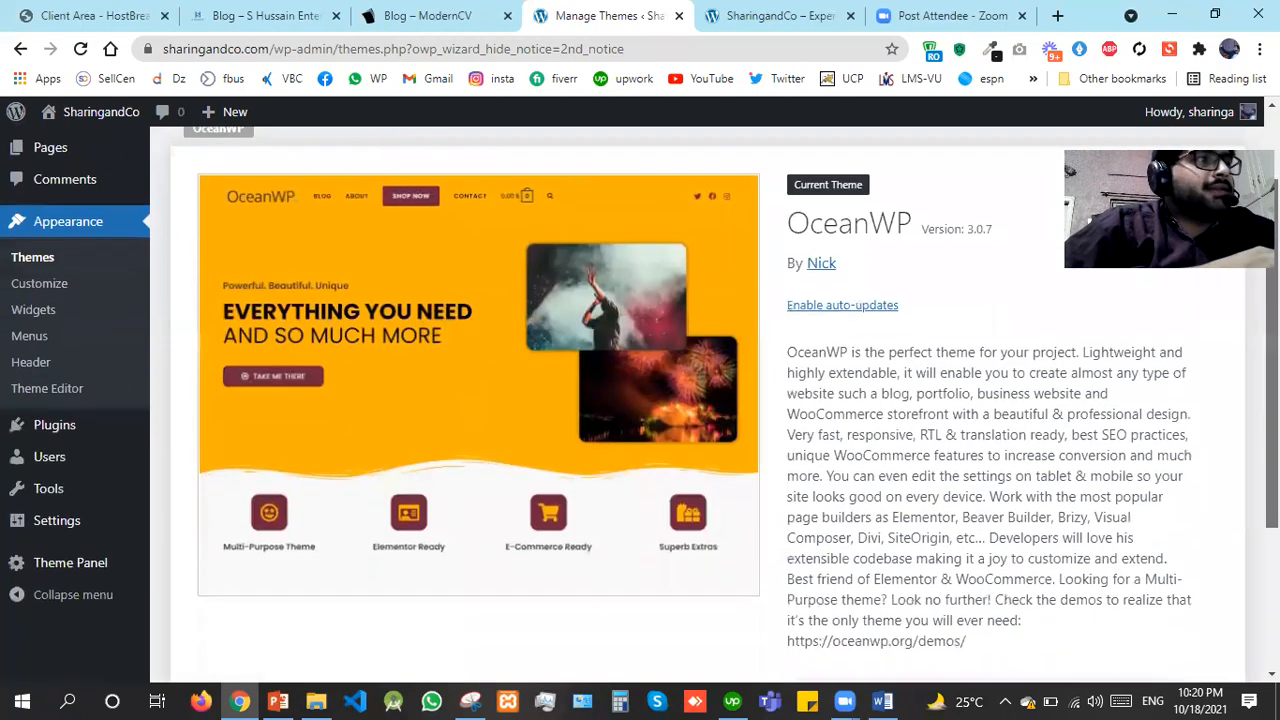
pyautogui.scroll(1, 700, 400)
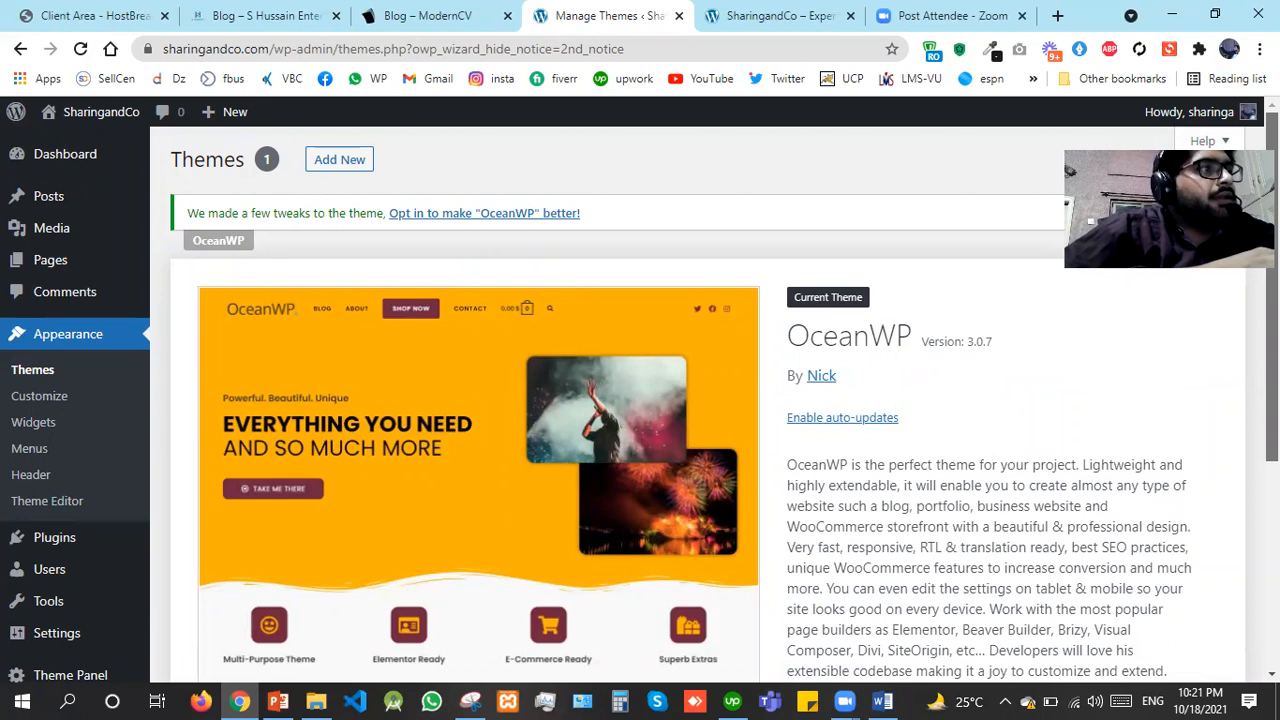
pyautogui.scroll(-1, 640, 400)
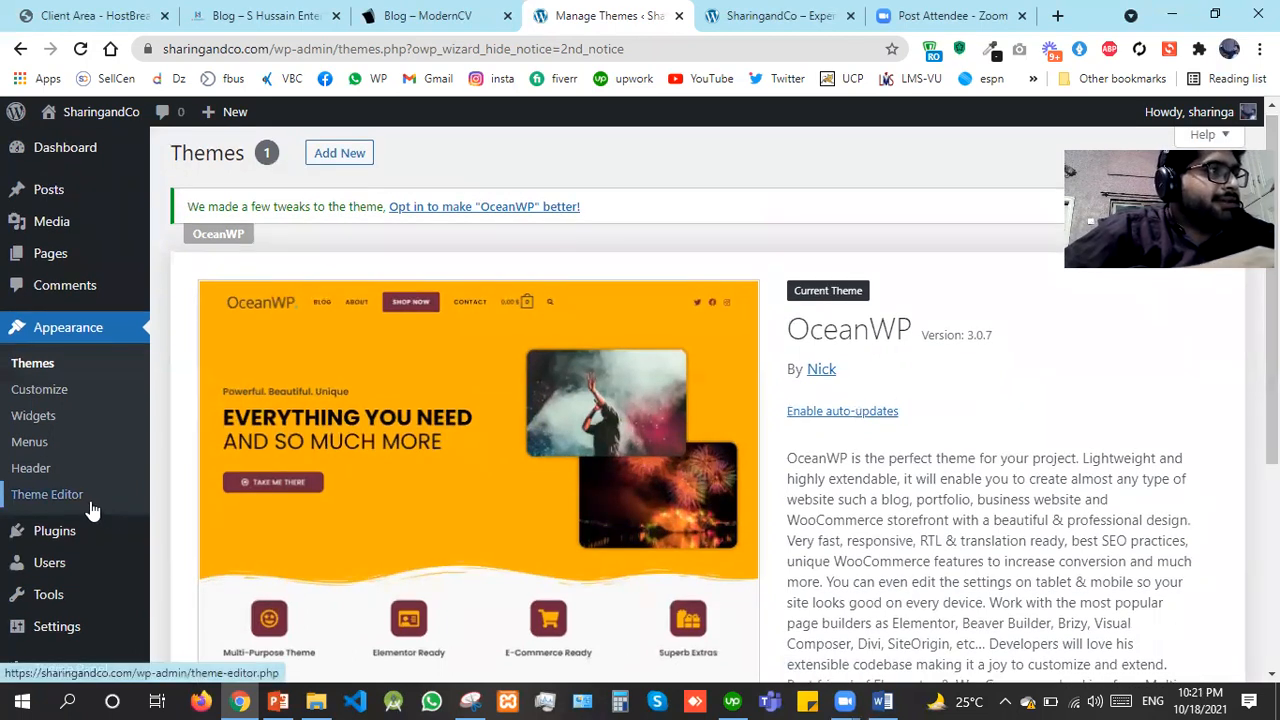
# Open the Menus admin page in a separate browser tab, reviewing the home page layout while it loads
pyautogui.rightClick(40, 457)
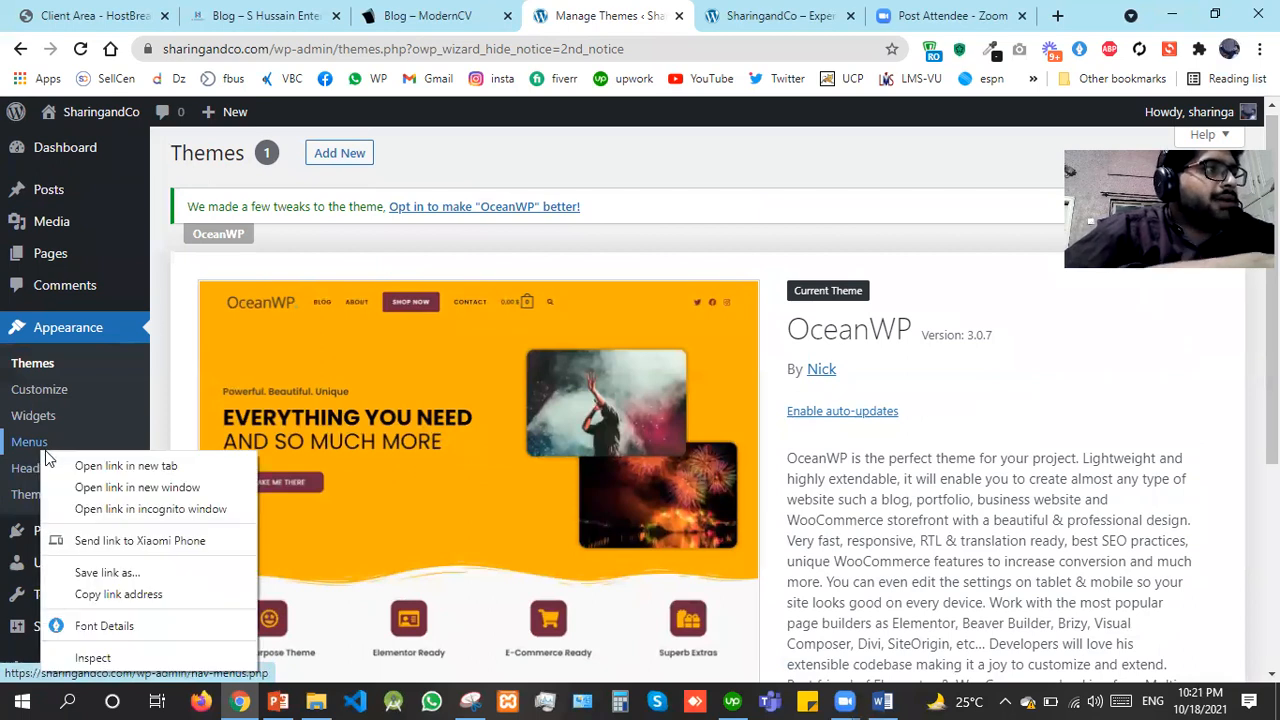
pyautogui.click(72, 464)
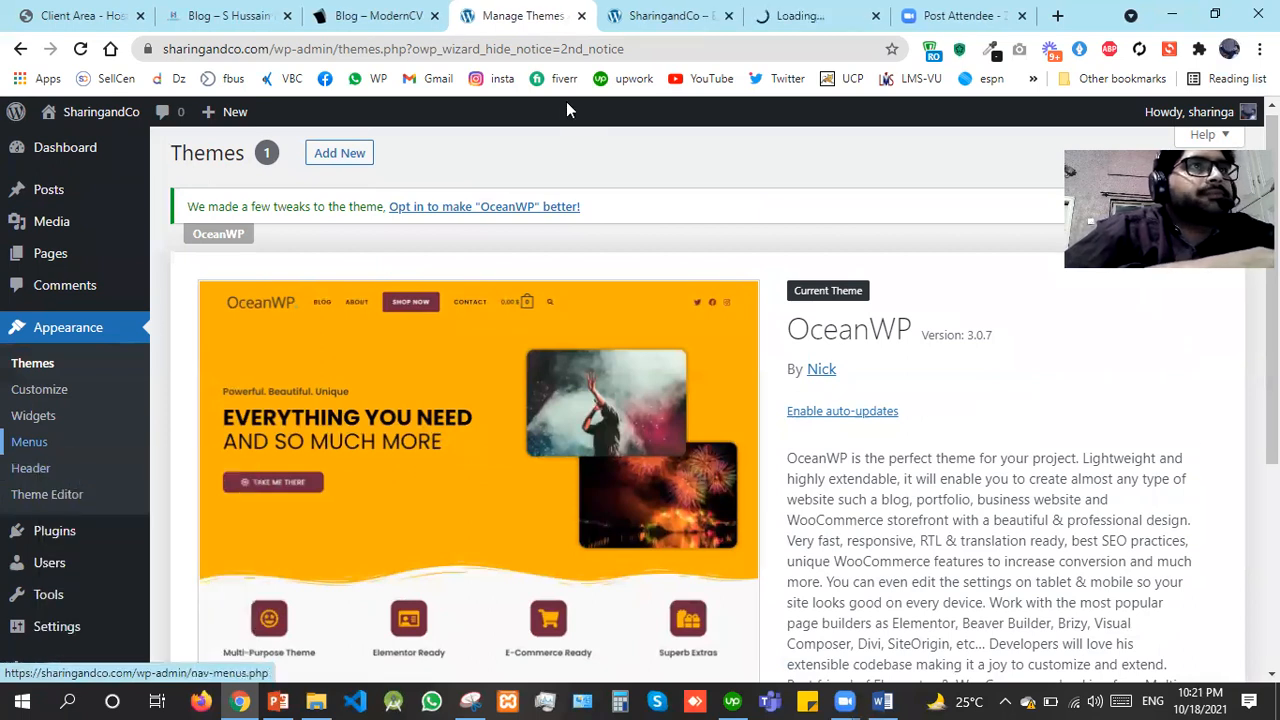
pyautogui.click(720, 14)
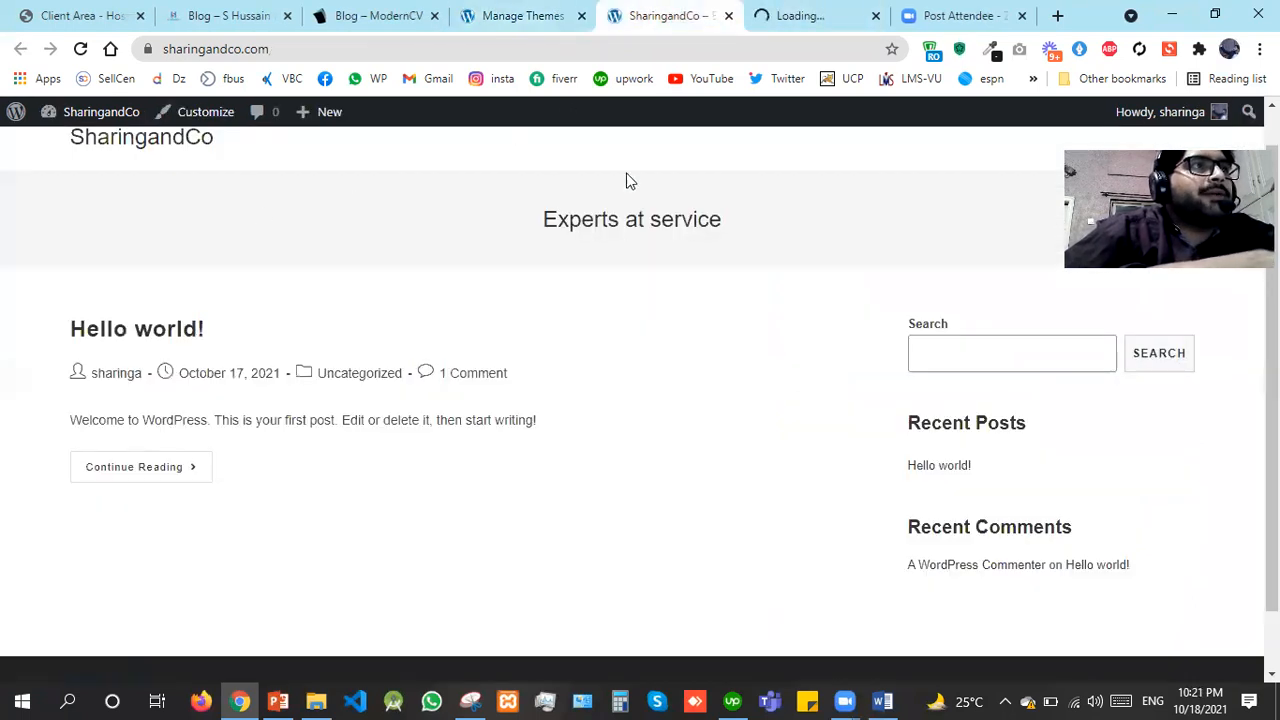
pyautogui.scroll(1, 629, 180)
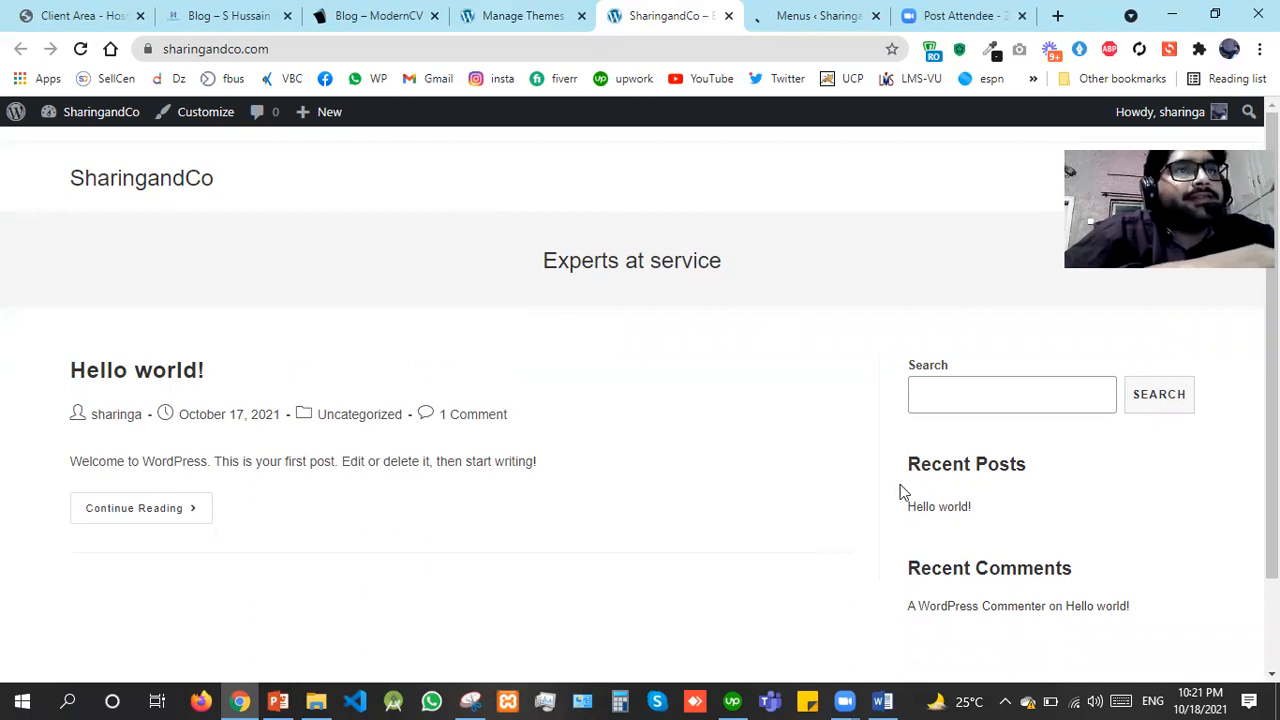
pyautogui.scroll(-2, 1272, 450)
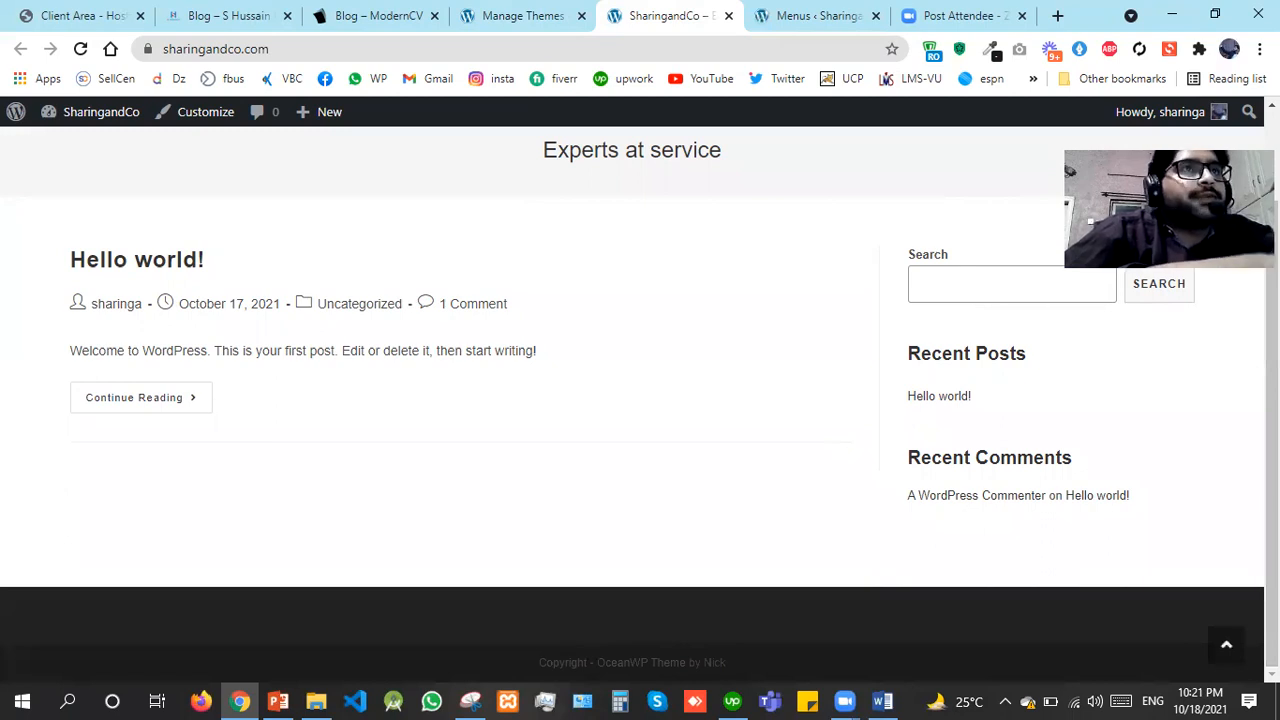
pyautogui.scroll(2, 675, 8)
pyautogui.click(543, 8)
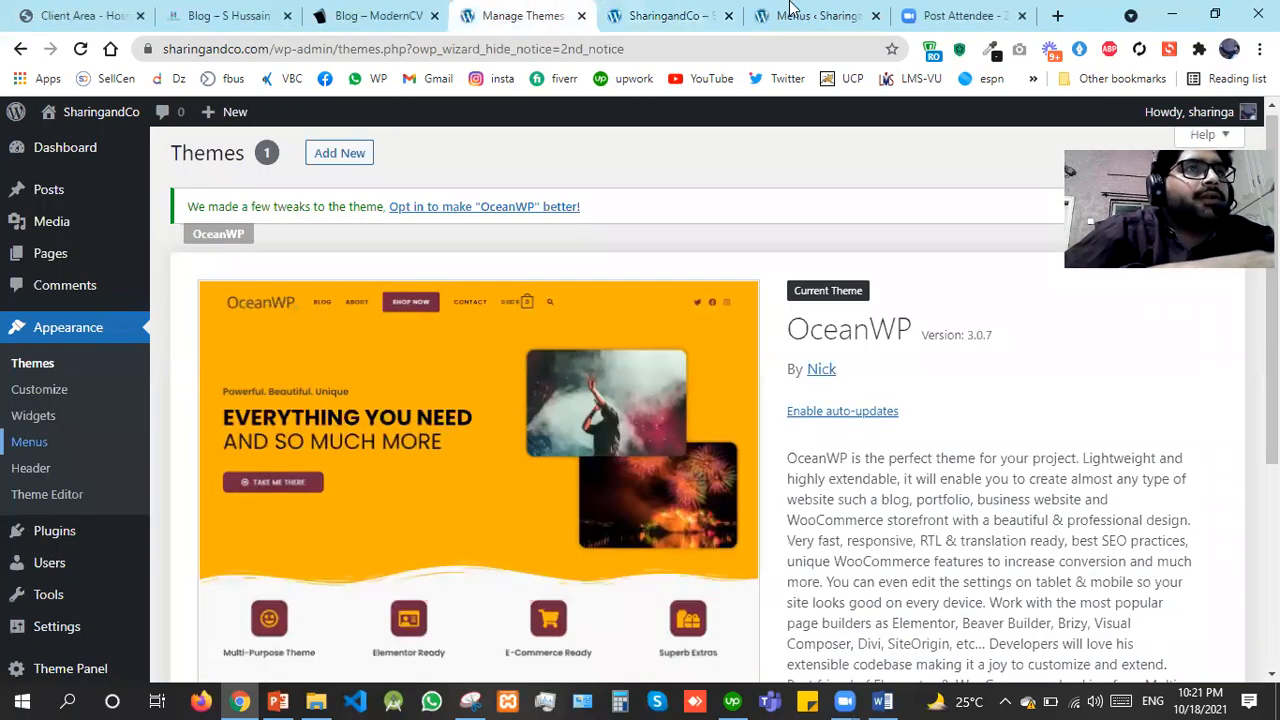
pyautogui.click(852, 10)
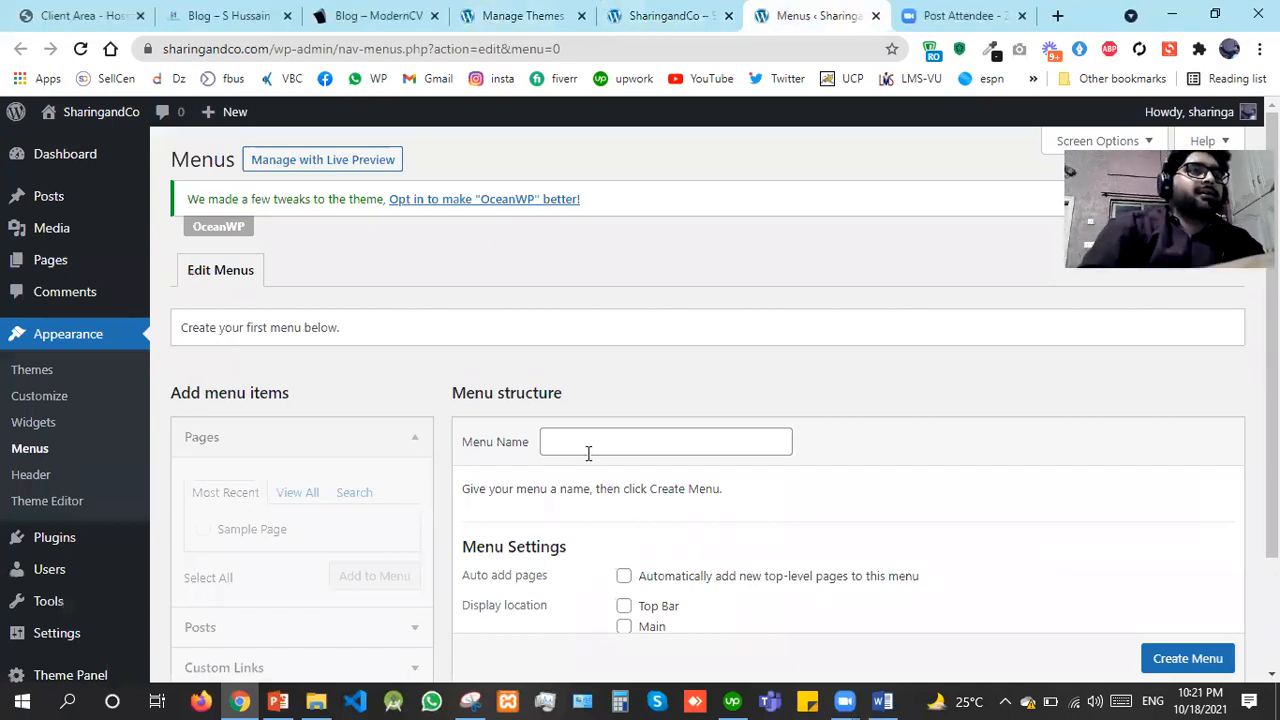
# Name the site's first navigation menu "Main Menu"
pyautogui.click(588, 453)
pyautogui.write('main Menu')
pyautogui.press('Home')
pyautogui.hotkey('shift', 'Right')
pyautogui.write('M')
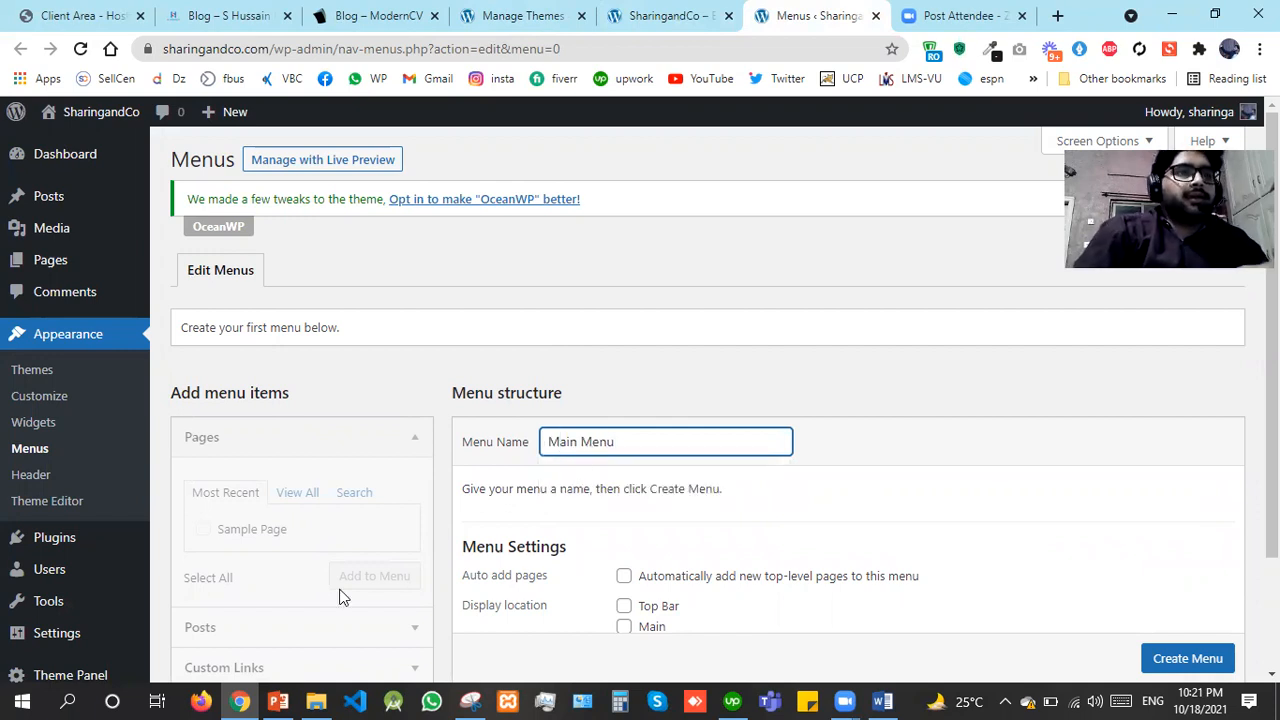
# Assign the new menu to the Main display location and create it
pyautogui.click(623, 630)
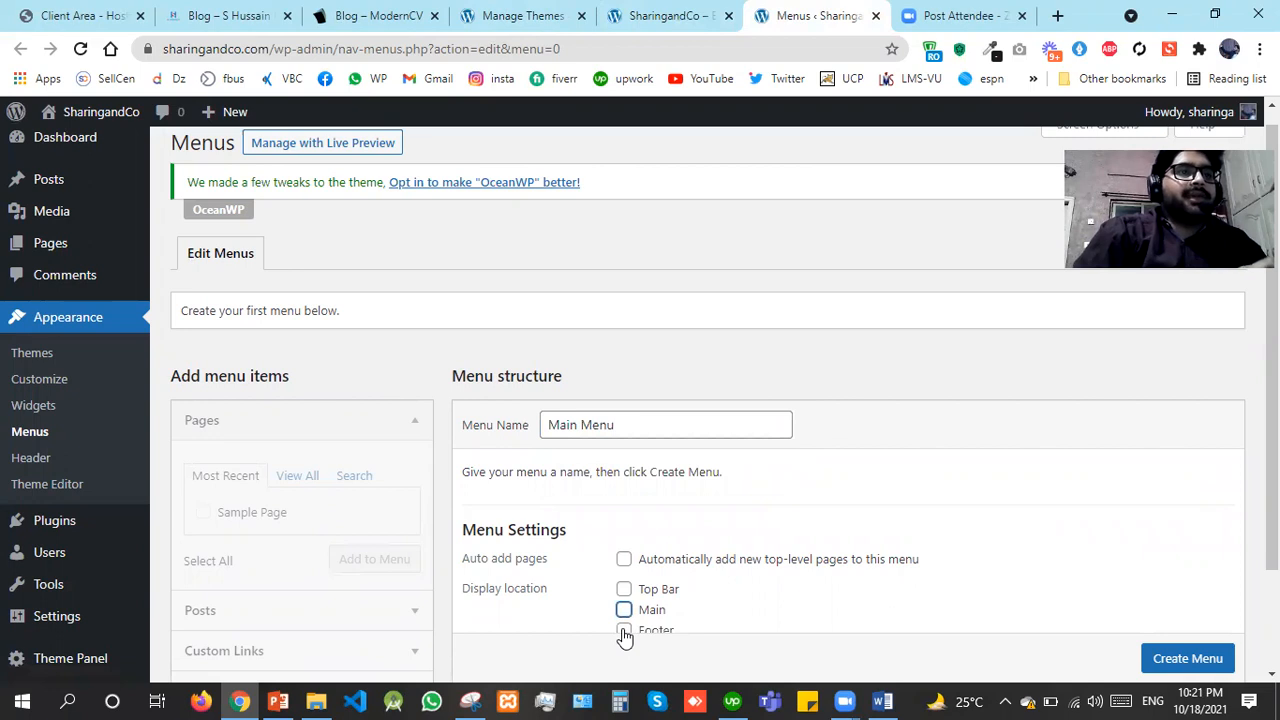
pyautogui.click(624, 610)
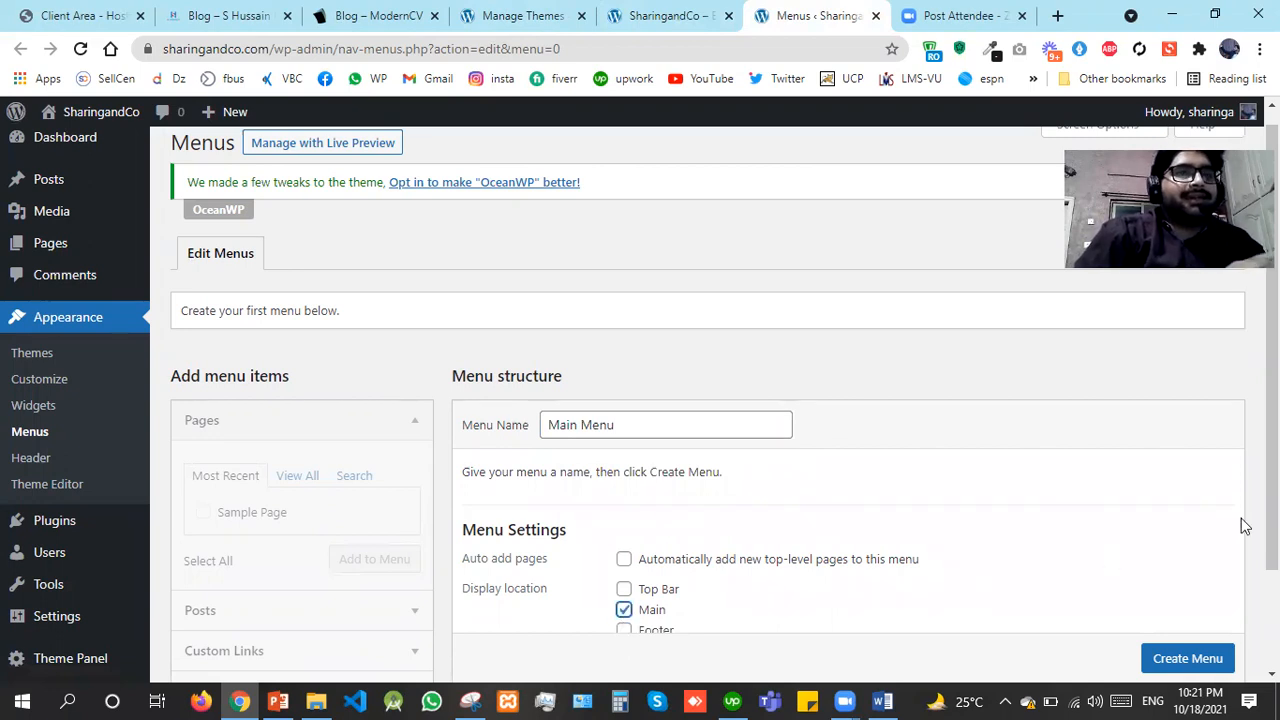
pyautogui.scroll(-1, 1270, 450)
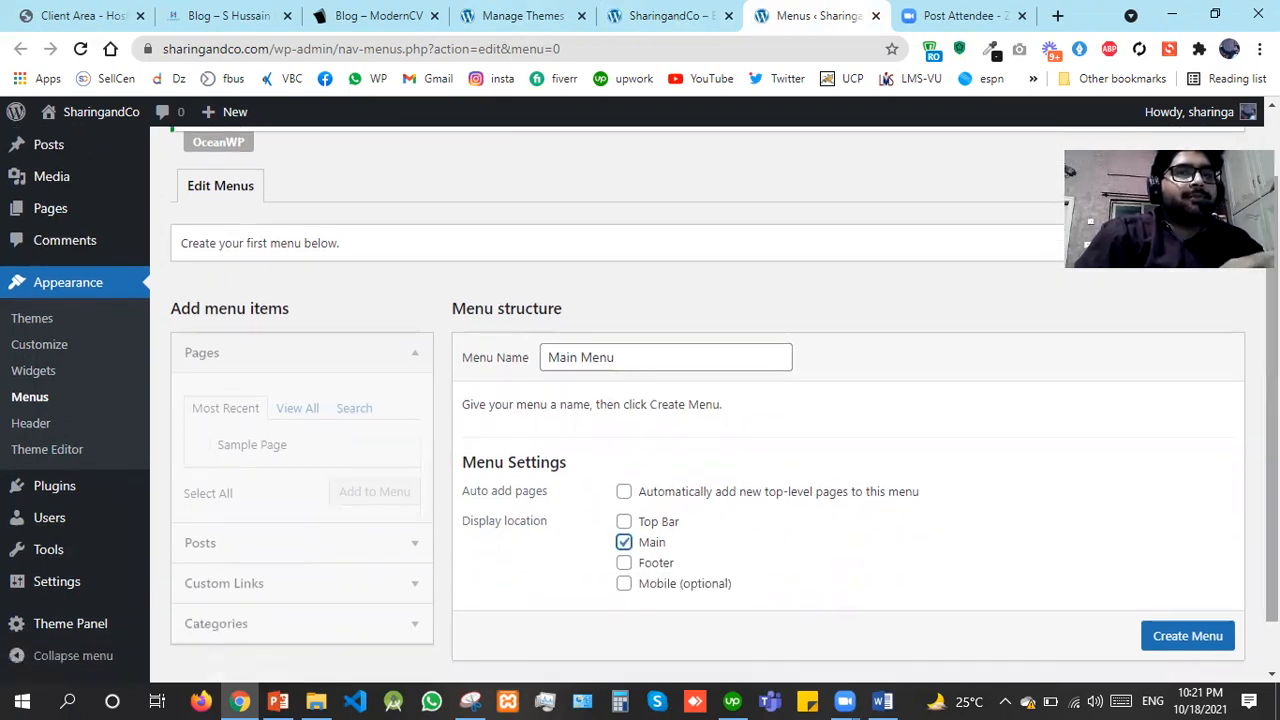
pyautogui.click(1187, 635)
pyautogui.scroll(-1, 1190, 635)
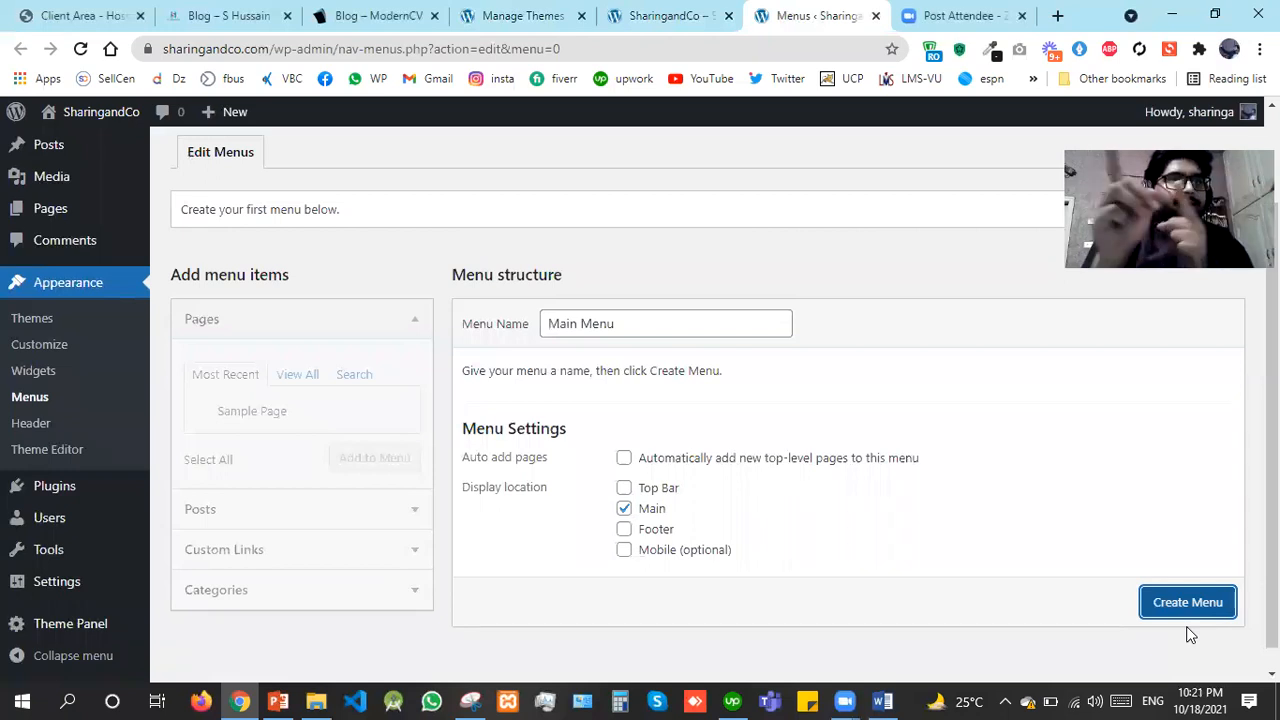
pyautogui.click(1192, 604)
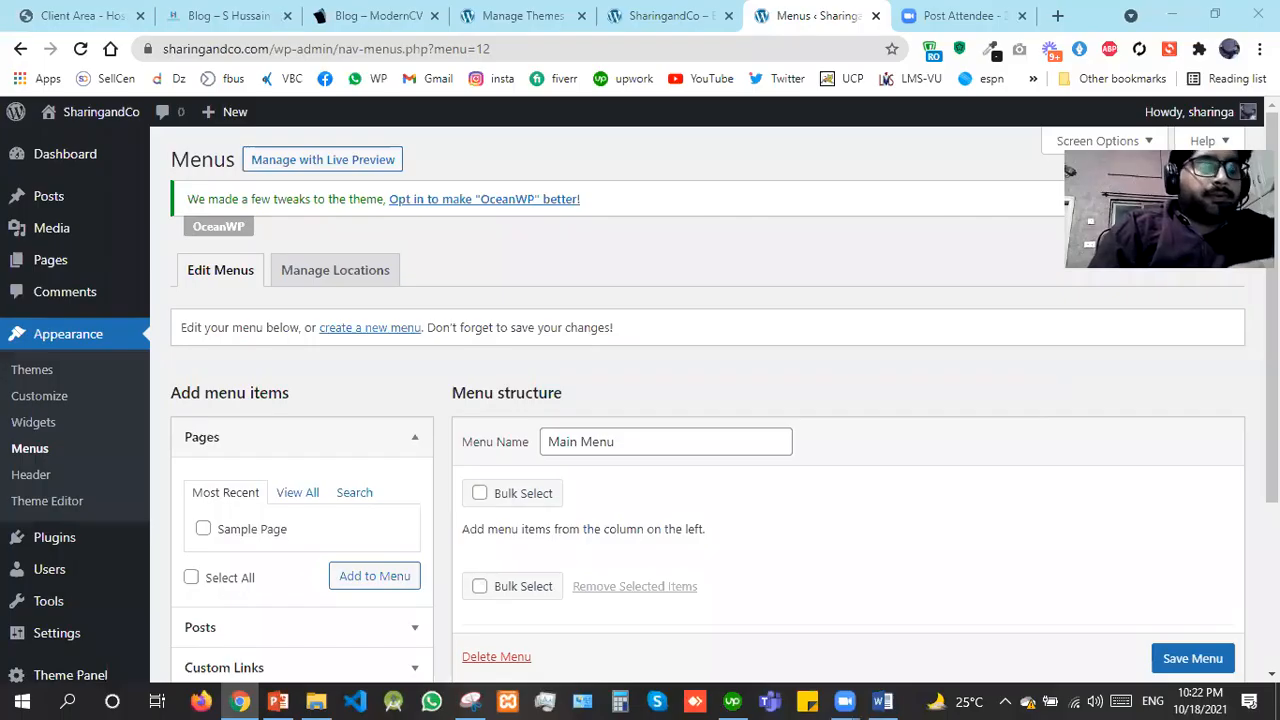
# From the full category list, select Food Blogs, Chicken, Personal Blog with both its subcategories, and Sports as menu items
pyautogui.scroll(-2, 700, 400)
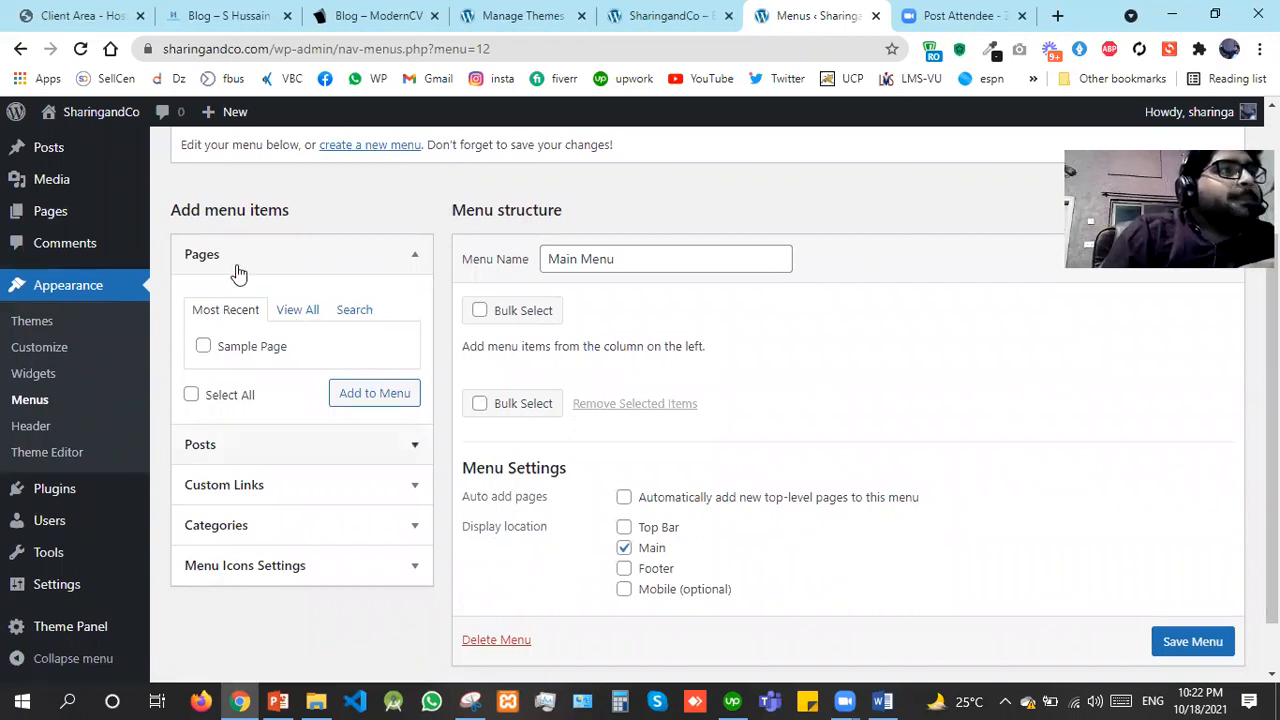
pyautogui.click(288, 443)
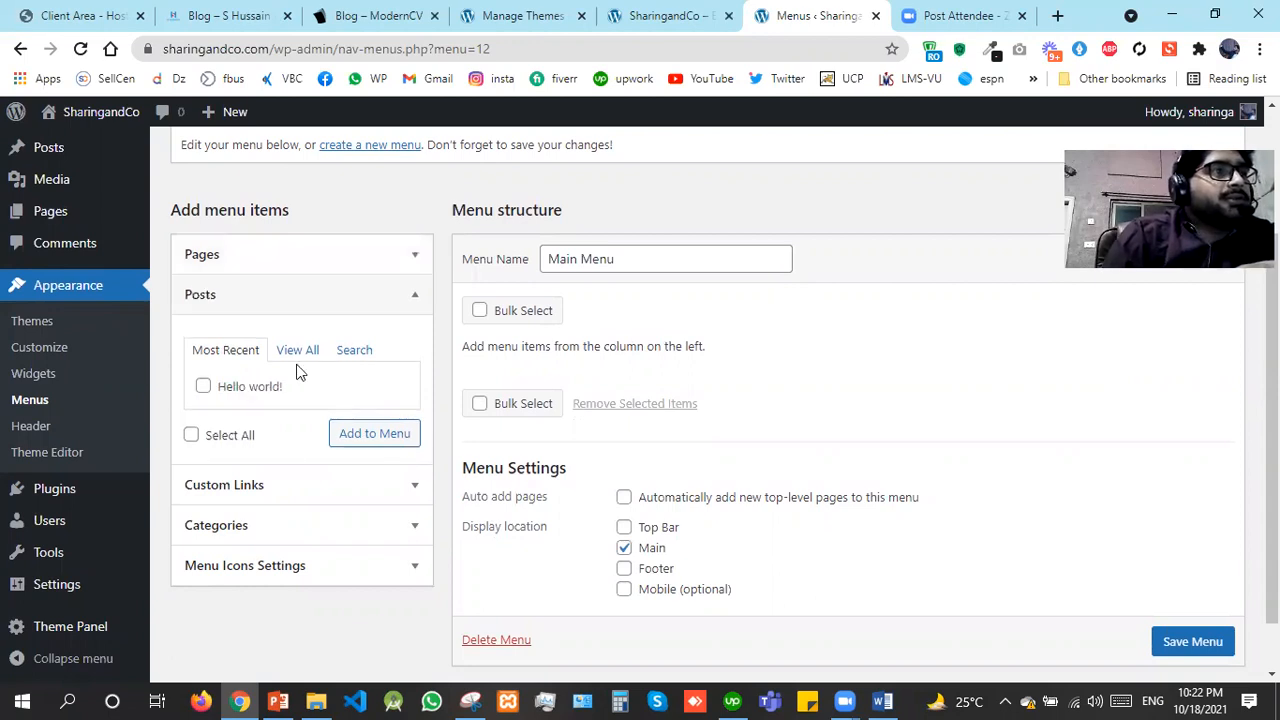
pyautogui.click(262, 516)
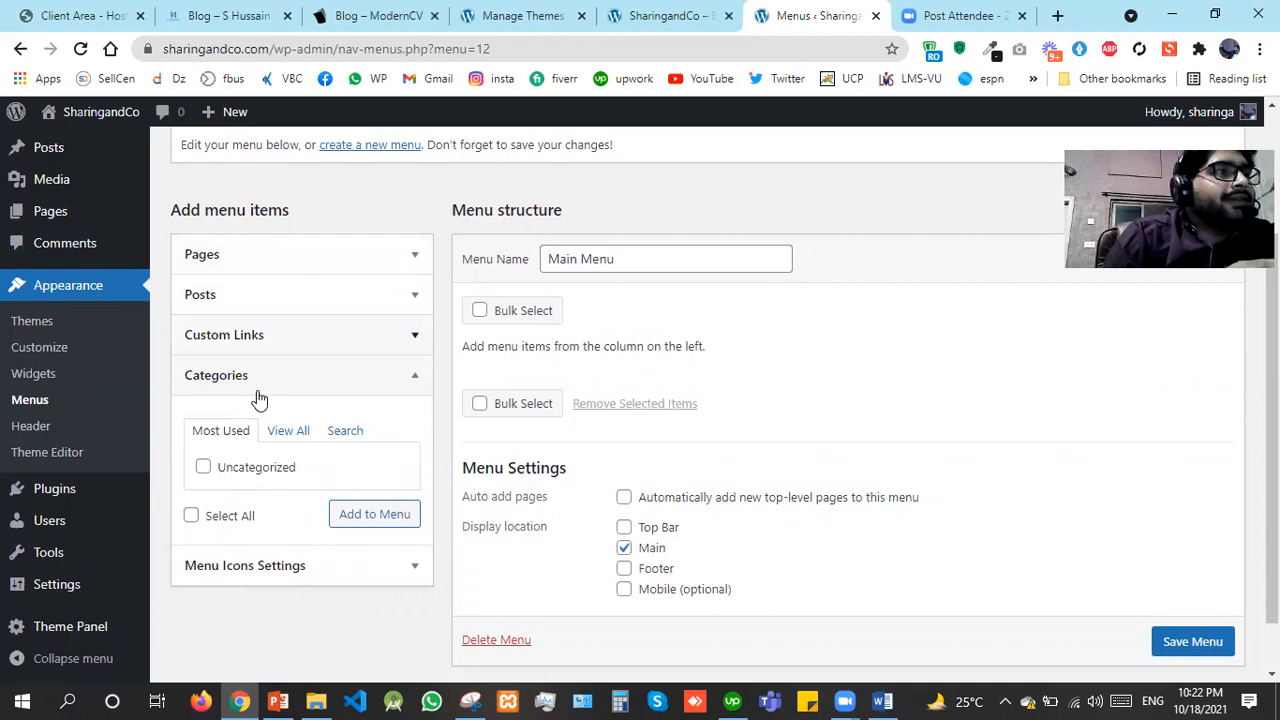
pyautogui.click(280, 434)
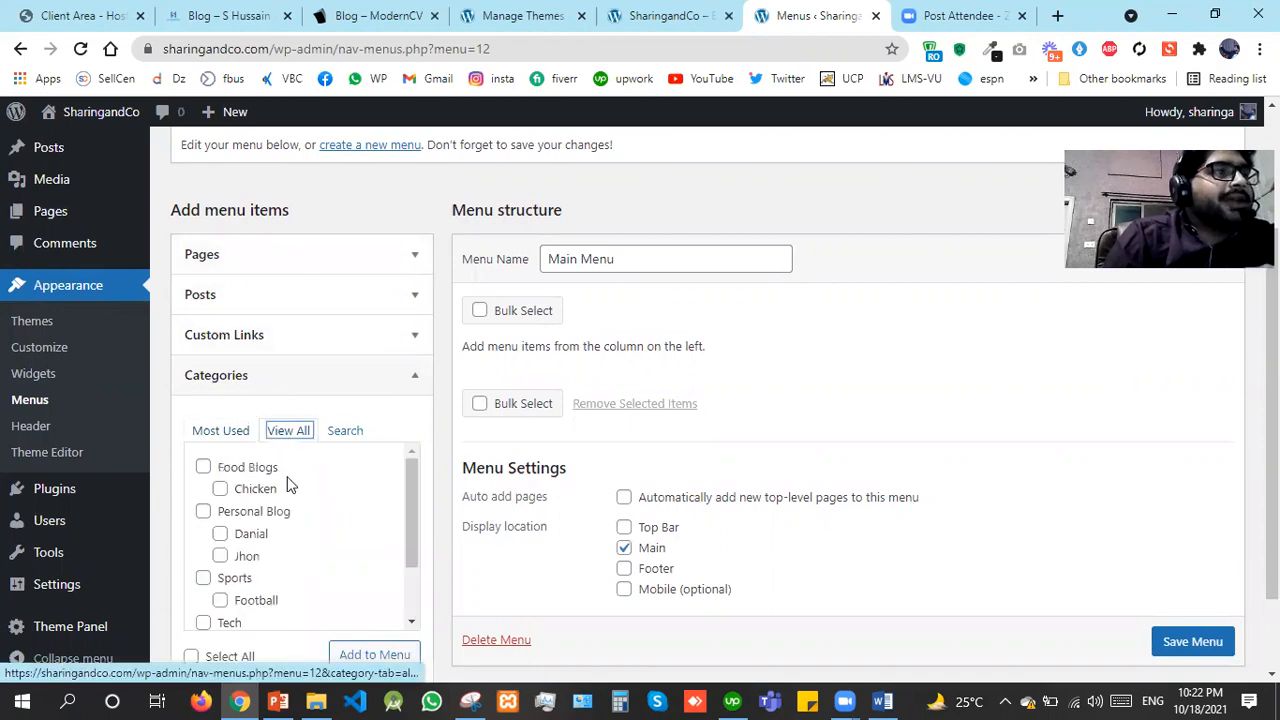
pyautogui.click(203, 468)
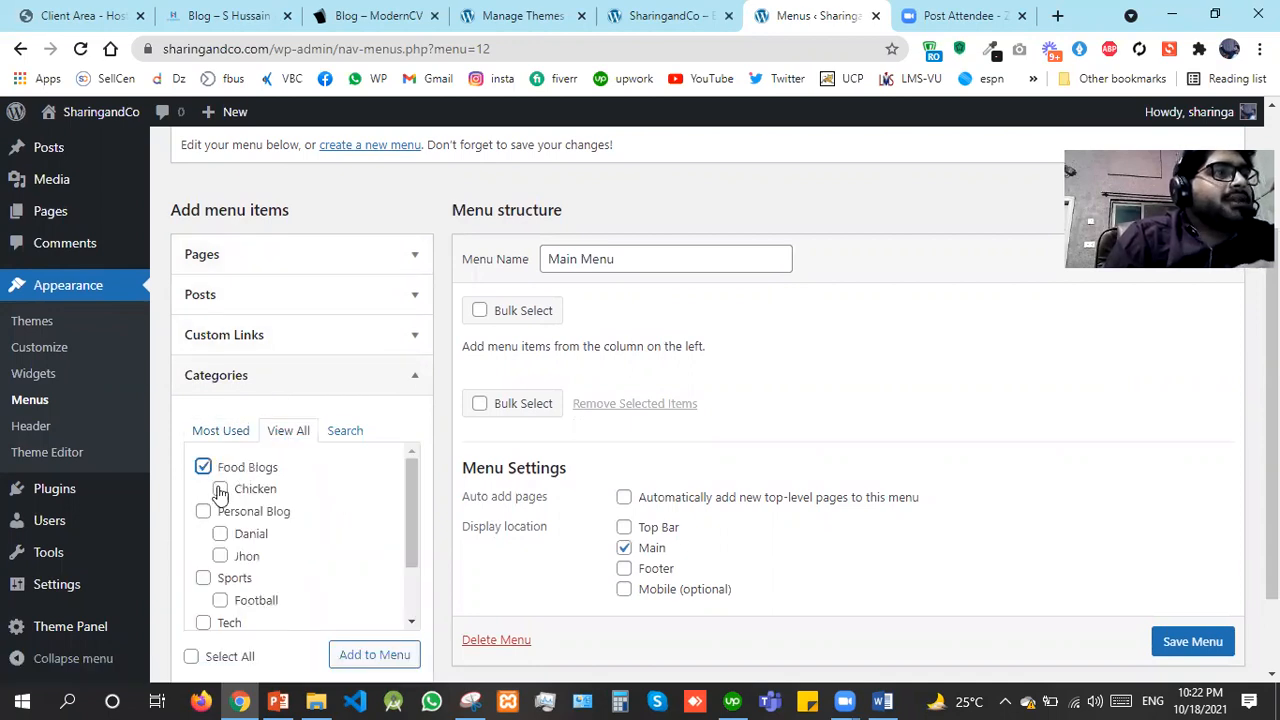
pyautogui.click(219, 489)
pyautogui.click(203, 512)
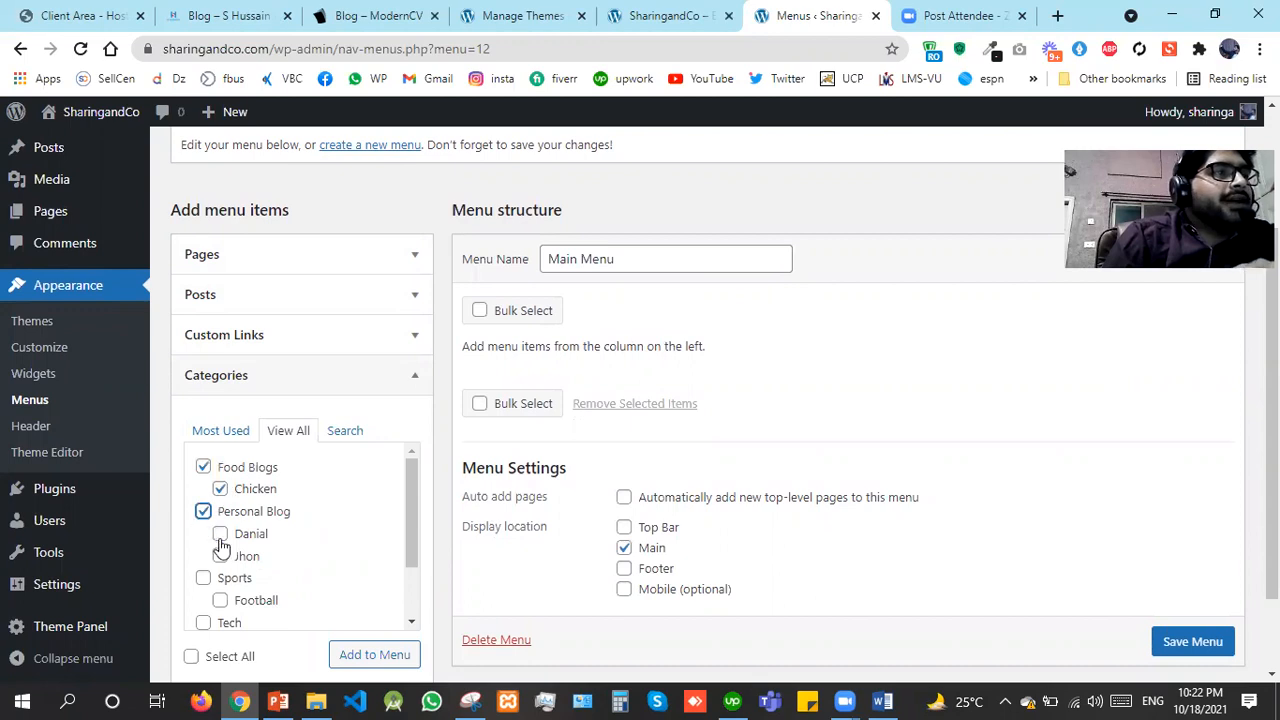
pyautogui.click(202, 579)
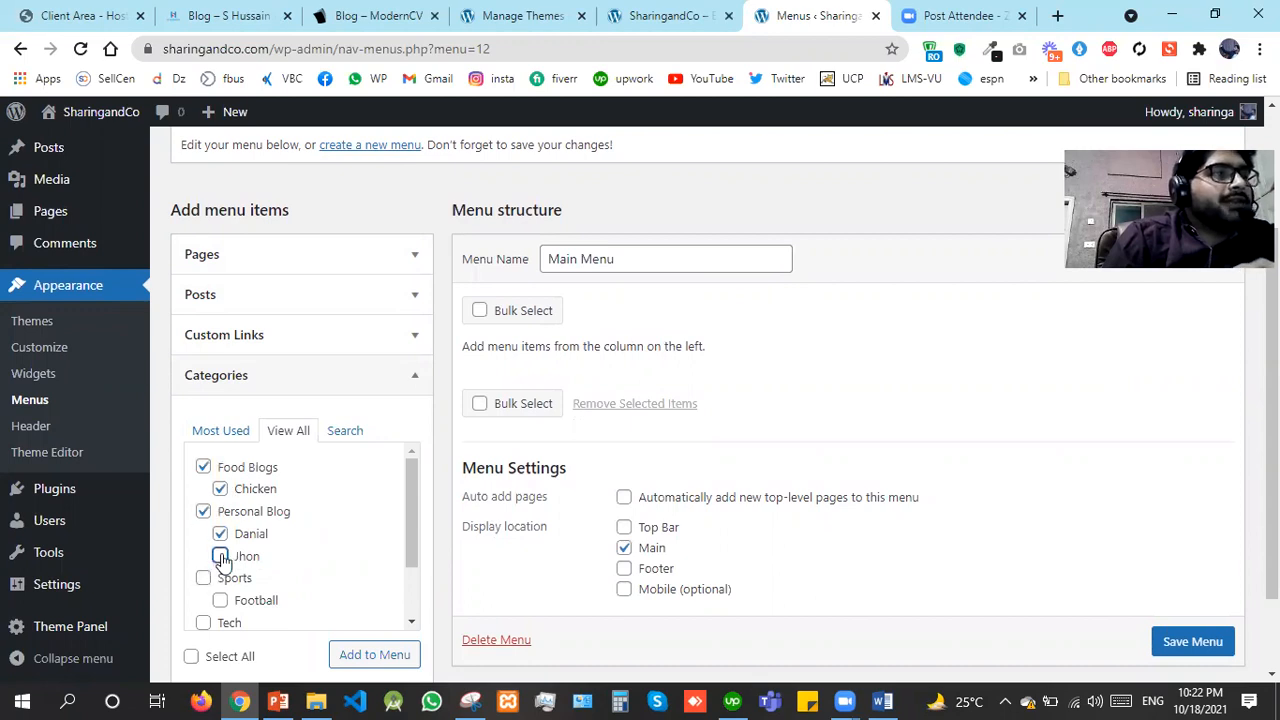
# Also select the Football, Tech, Mobiles and Iphones categories, leaving out Uncategorized, and add the whole selection to Main Menu
pyautogui.click(414, 553)
pyautogui.scroll(-2, 298, 512)
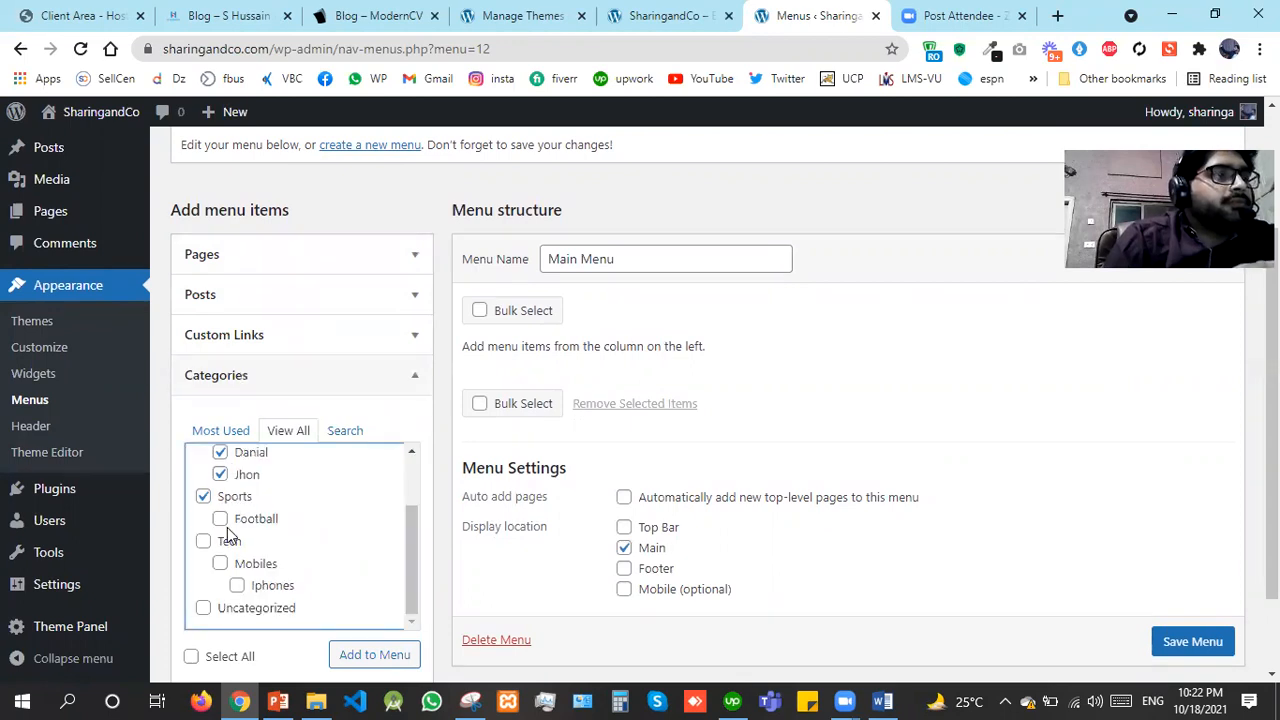
pyautogui.click(220, 519)
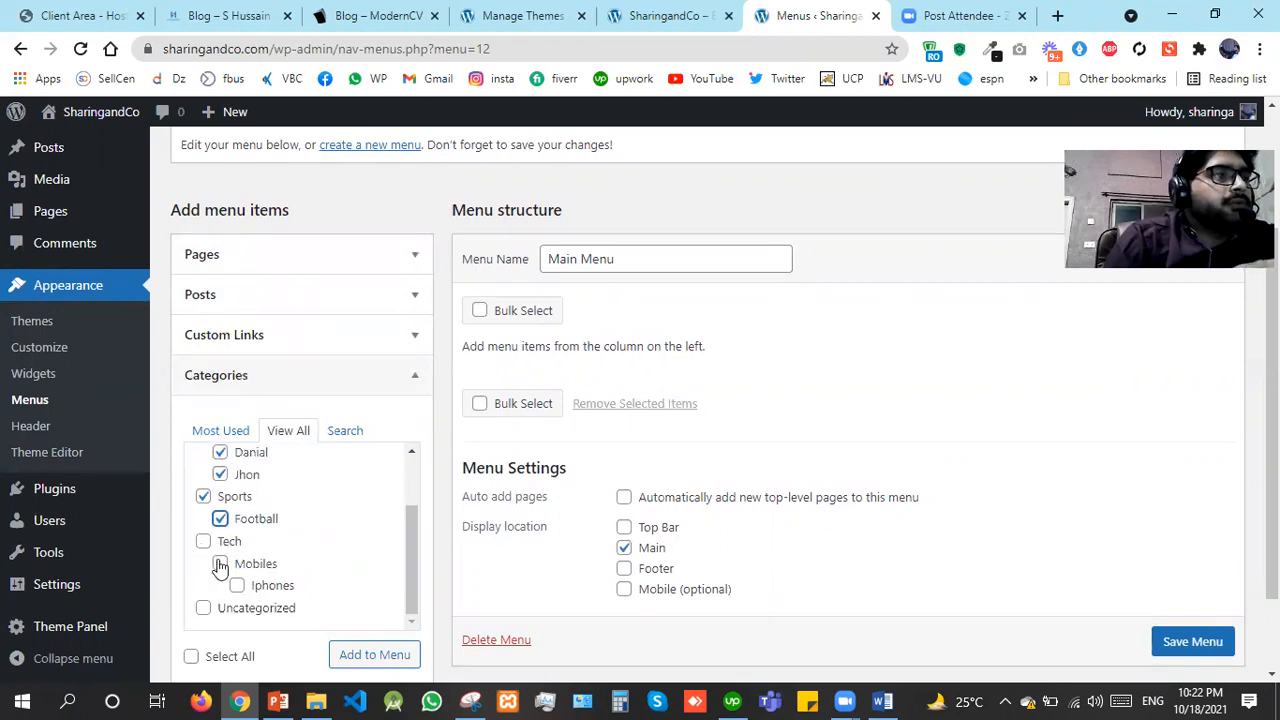
pyautogui.click(204, 541)
pyautogui.click(220, 564)
pyautogui.click(238, 587)
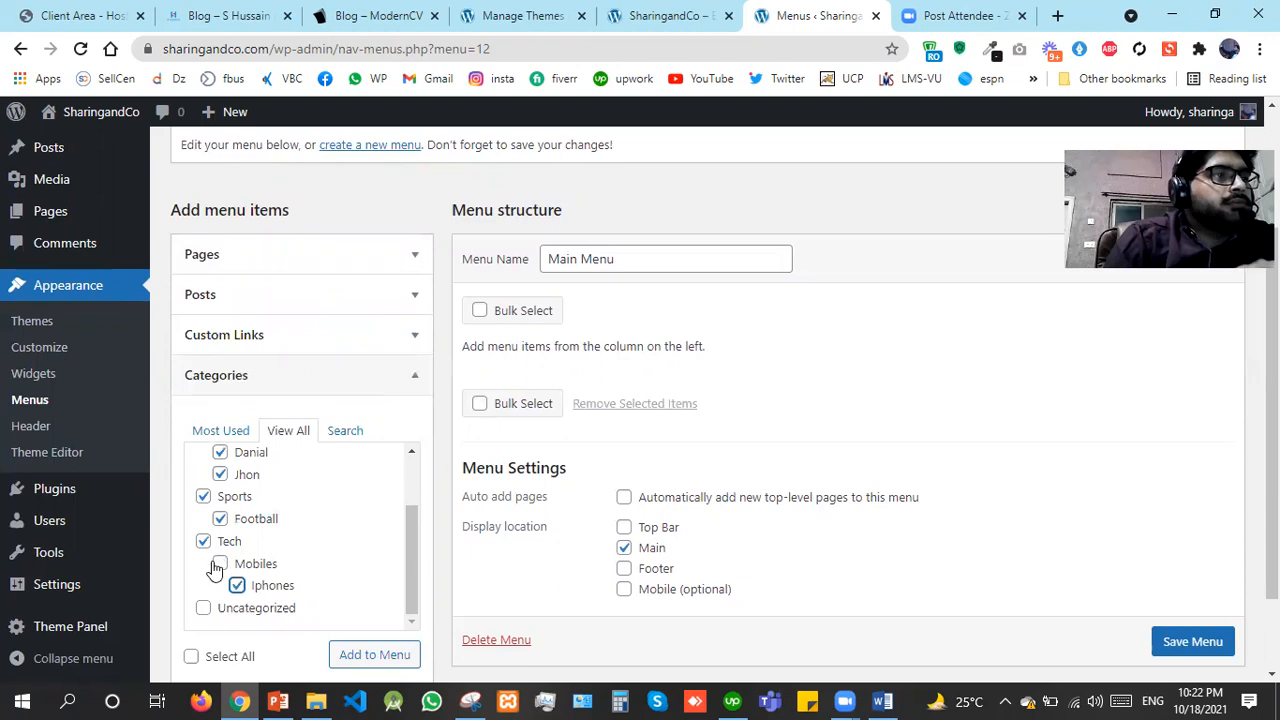
pyautogui.click(222, 566)
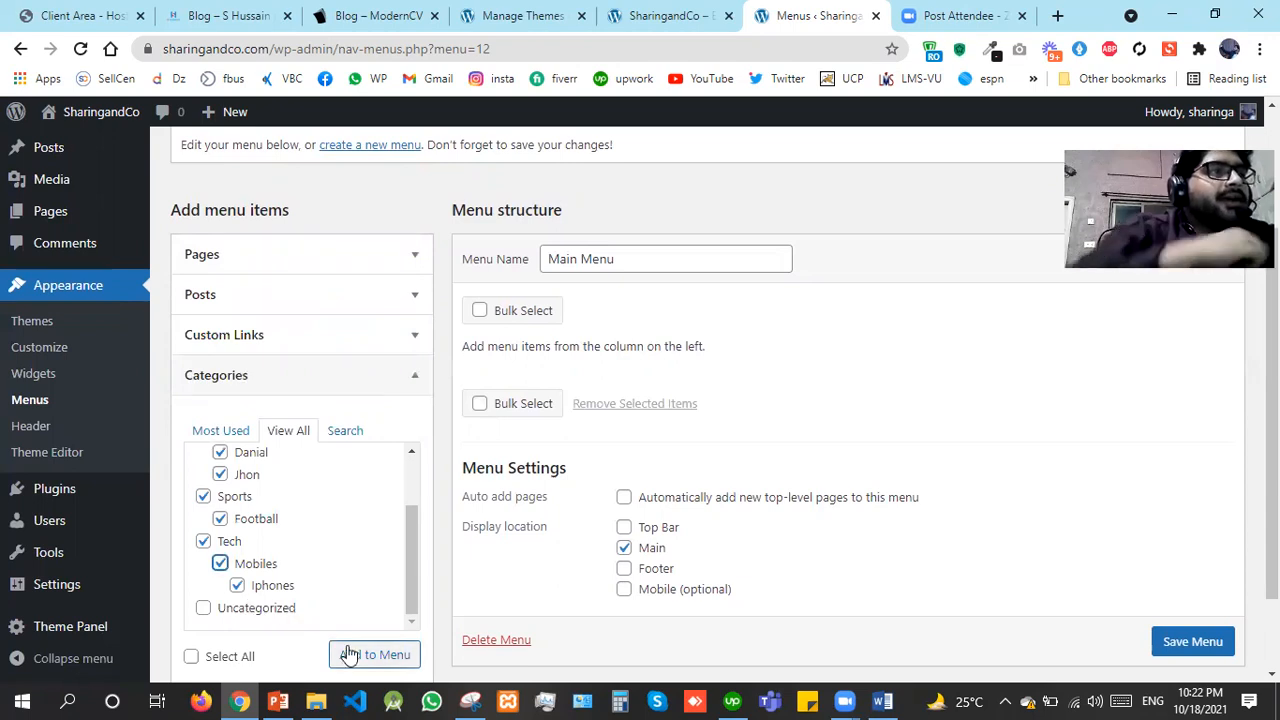
pyautogui.click(350, 655)
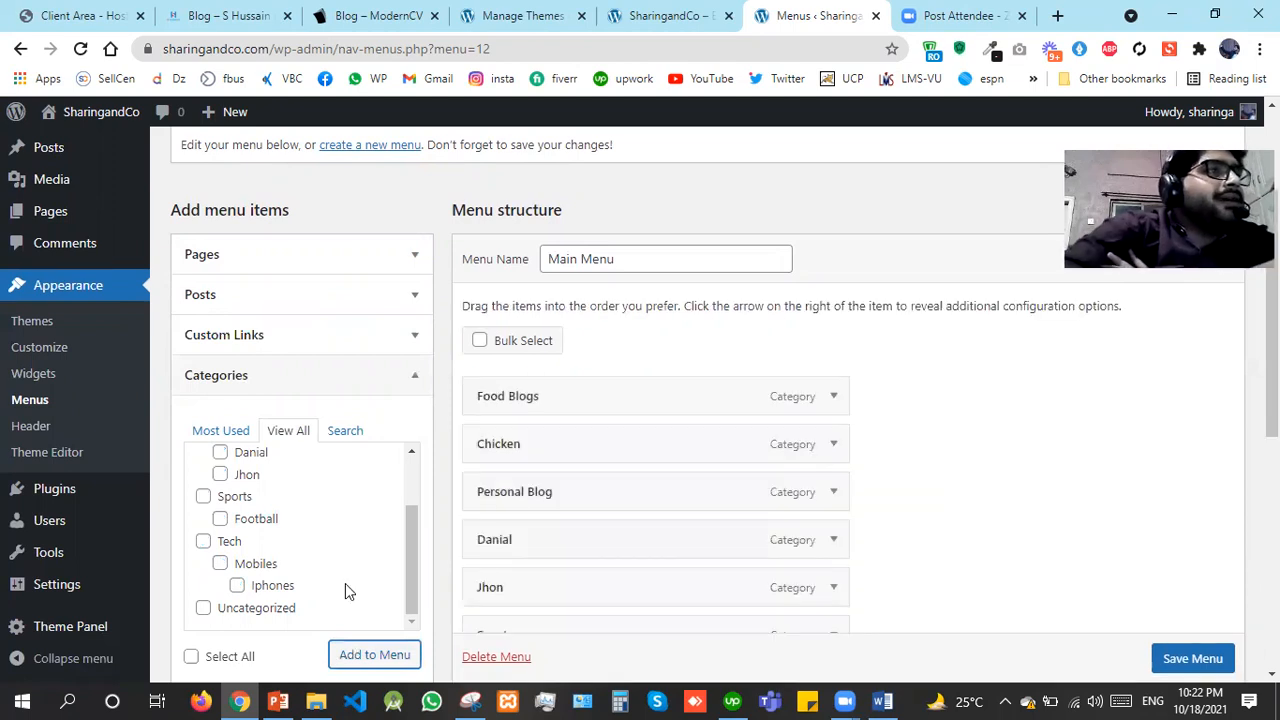
# Look over the available posts and the added category items, and save Main Menu
pyautogui.click(305, 300)
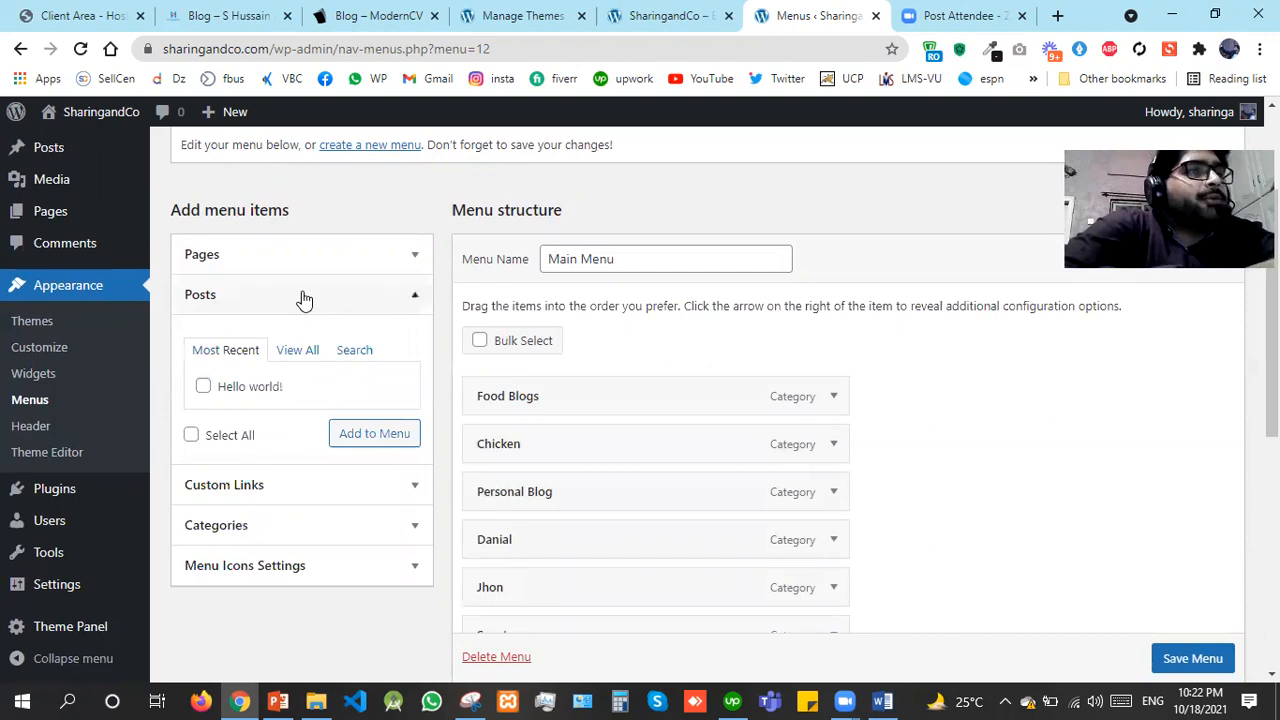
pyautogui.scroll(1, 246, 374)
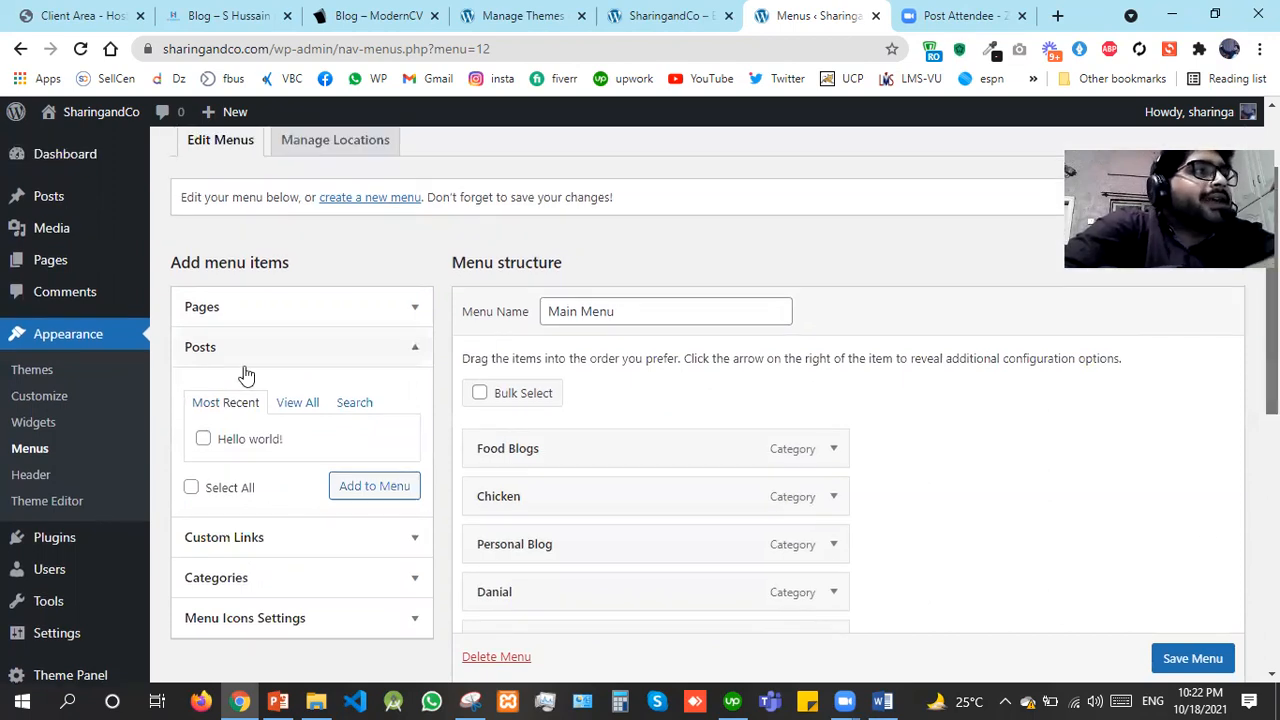
pyautogui.scroll(1, 114, 209)
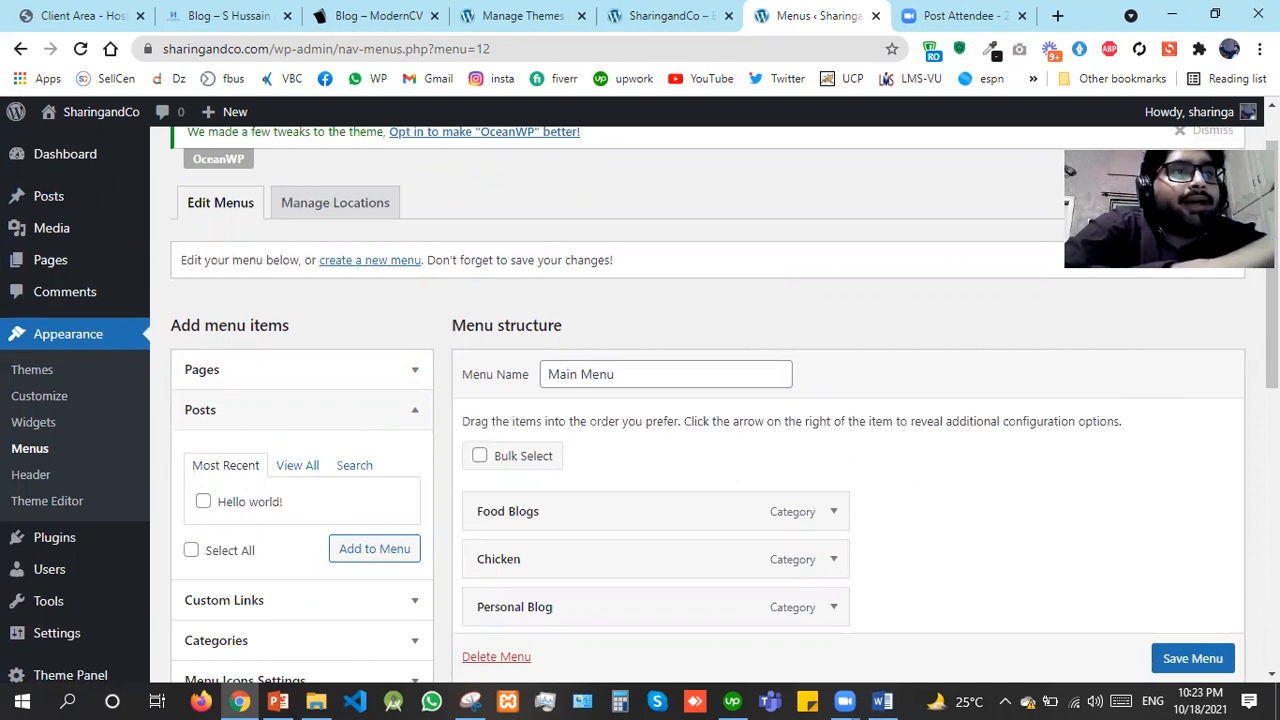
pyautogui.scroll(-2, 311, 429)
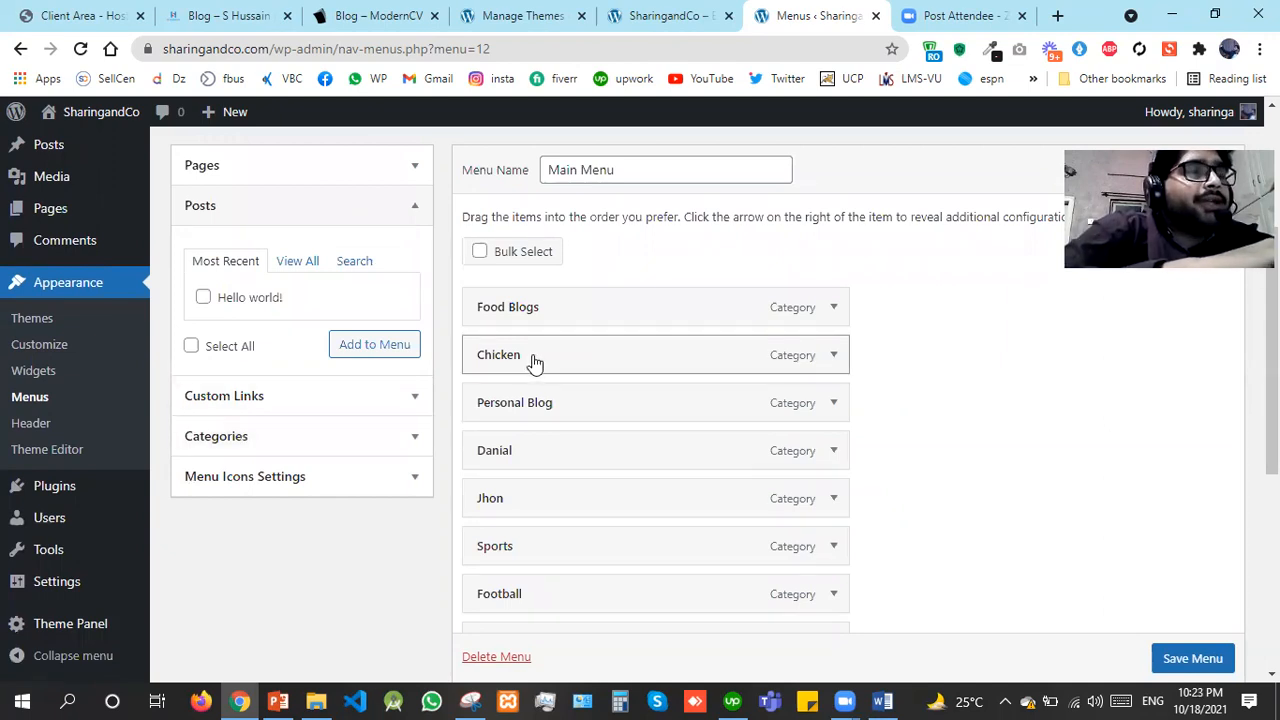
pyautogui.click(1216, 664)
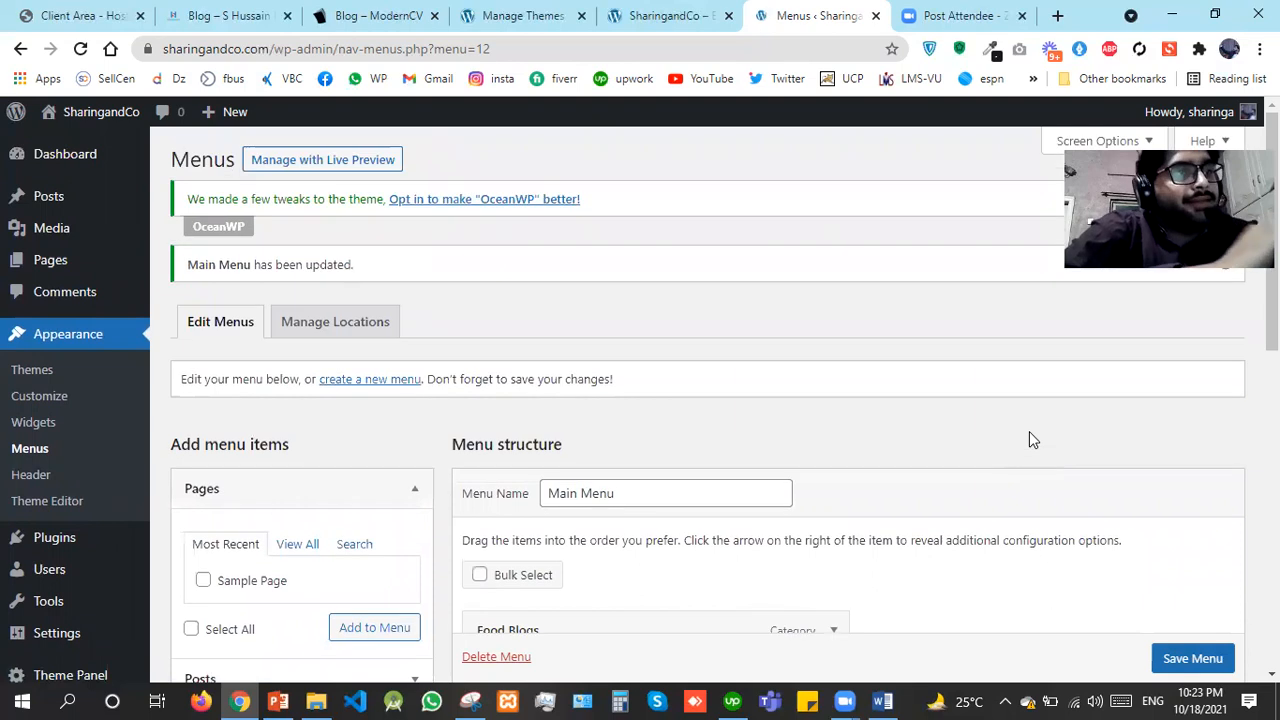
# Reload the site's home page and check how the menu items are laid out in the header
pyautogui.moveTo(717, 15); pyautogui.dragTo(826, 12)
pyautogui.press('F5')
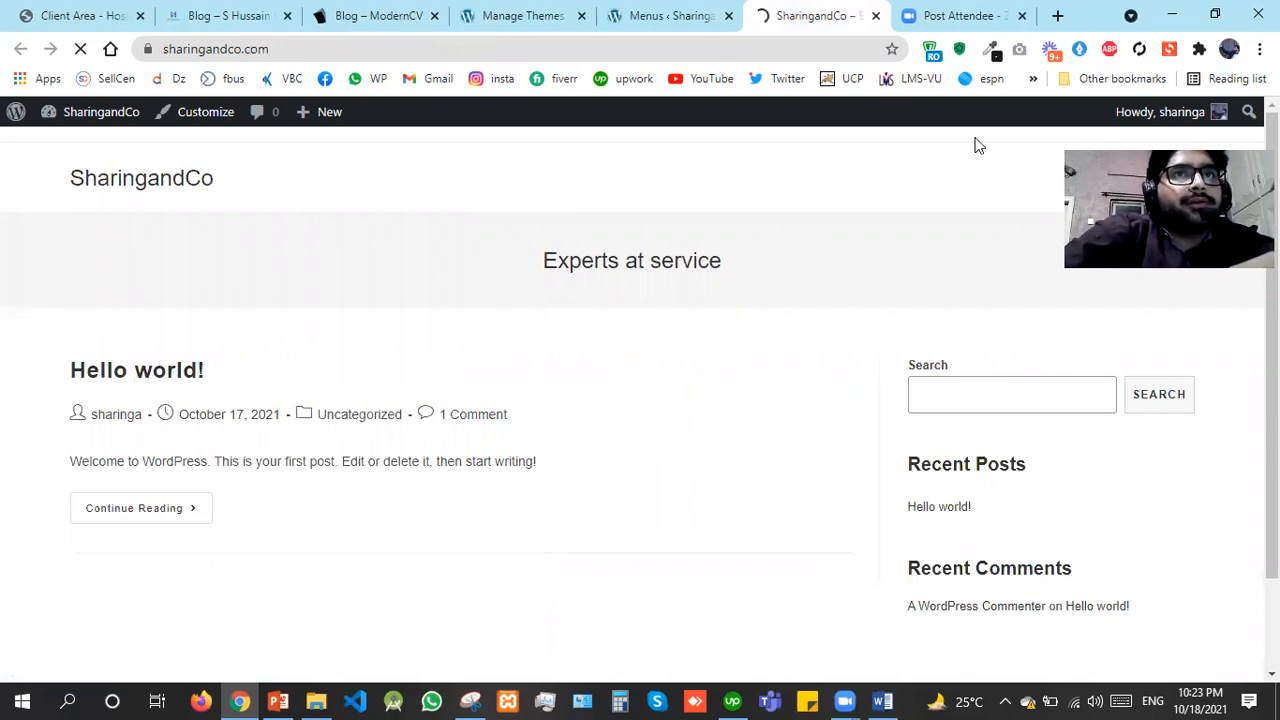
pyautogui.moveTo(1191, 181); pyautogui.dragTo(1191, 301)
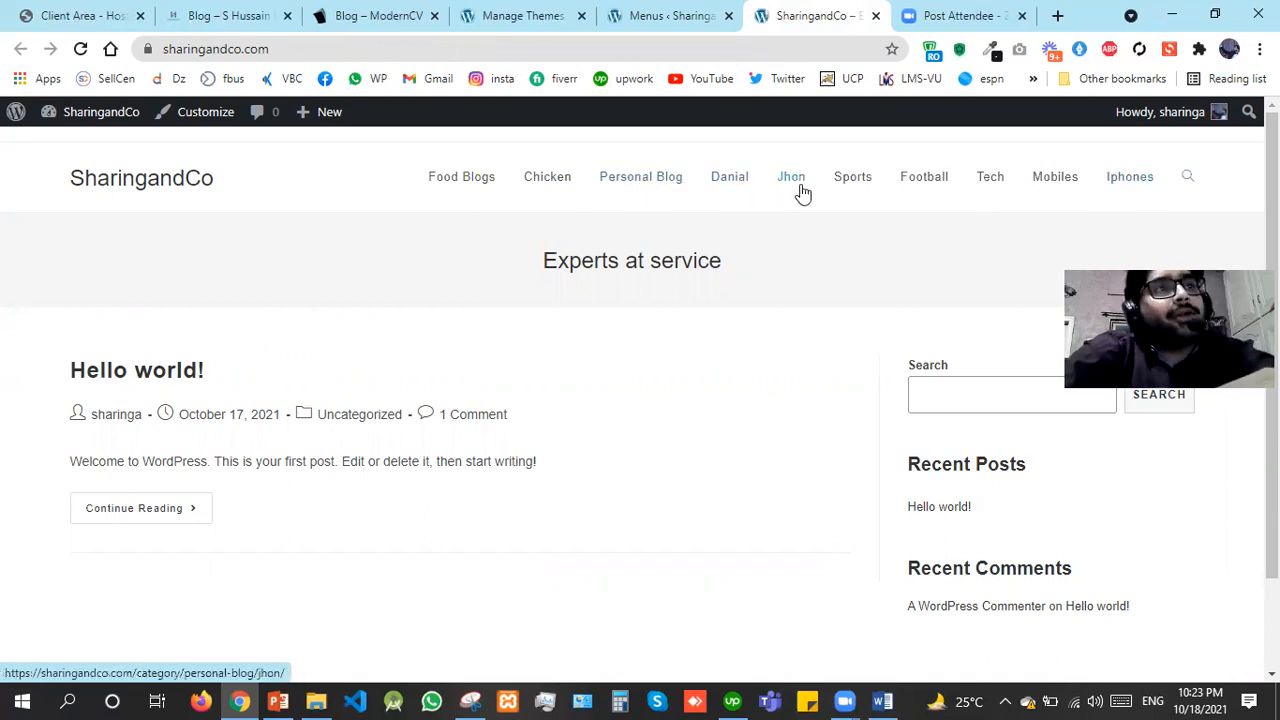
# Back in the menu structure, nest Chicken under Food Blogs and the two personal-name items under Personal Blog
pyautogui.click(709, 13)
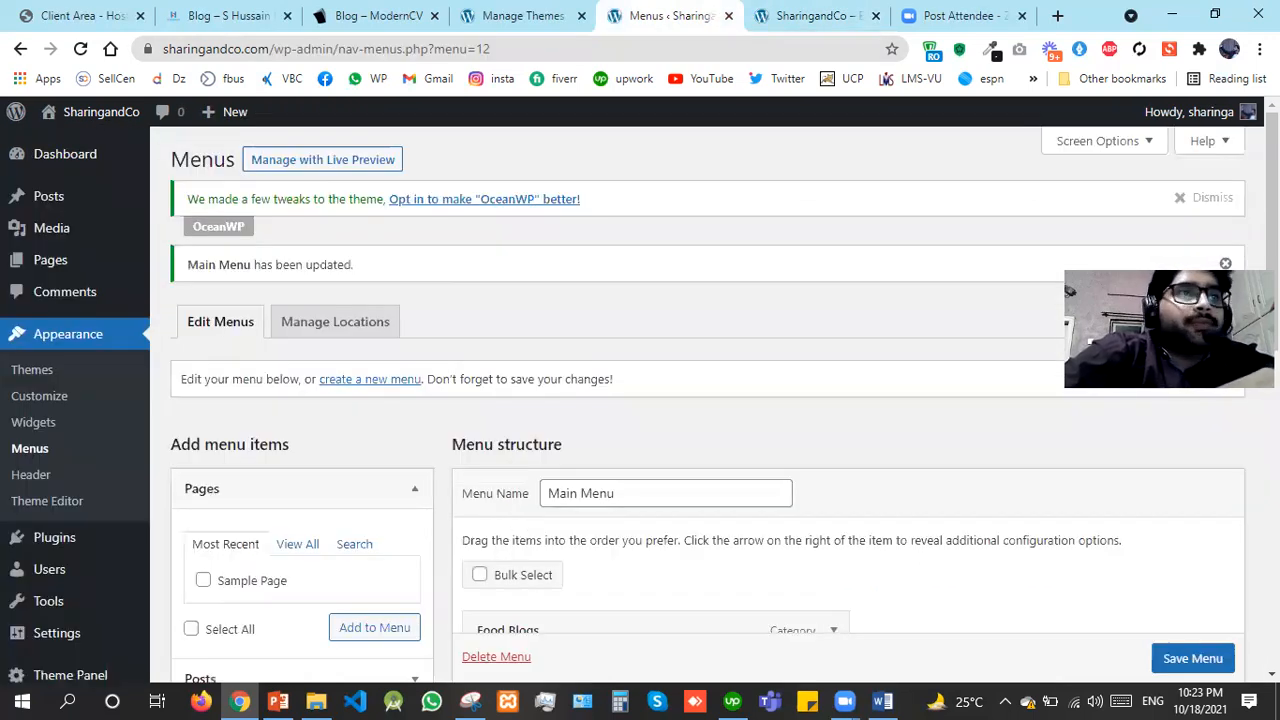
pyautogui.scroll(-3, 575, 402)
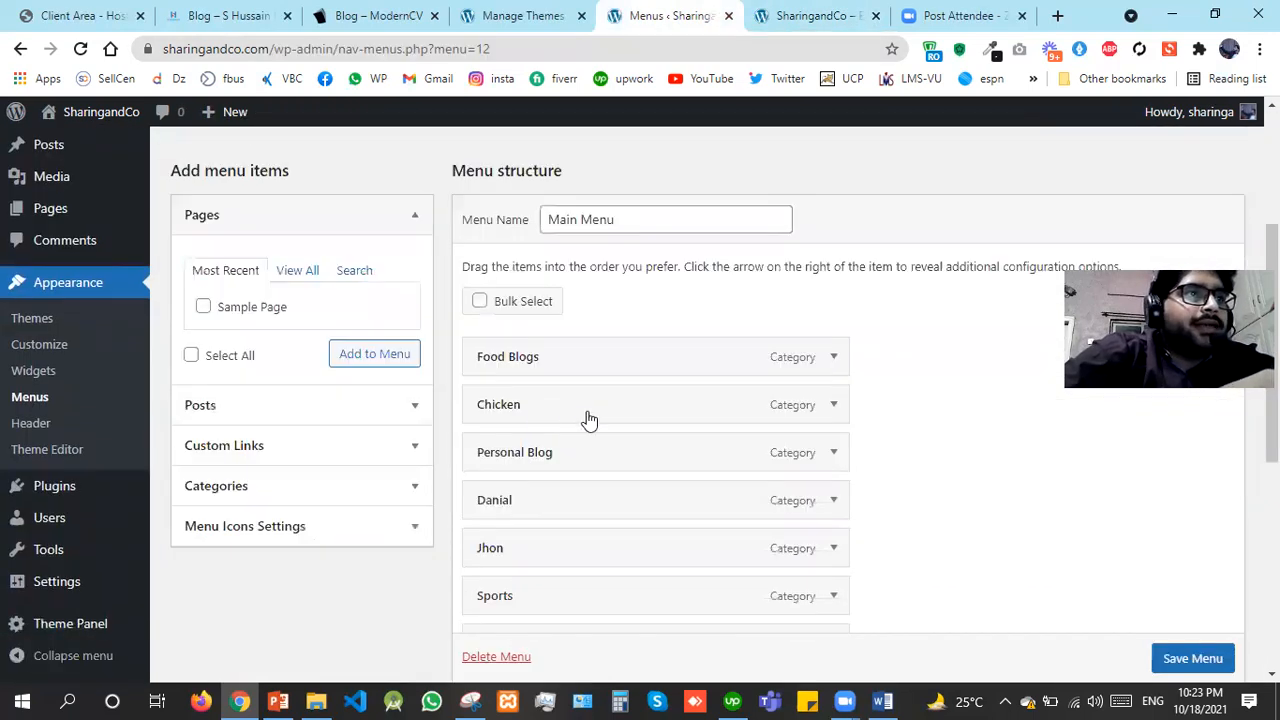
pyautogui.moveTo(592, 420); pyautogui.dragTo(620, 418)
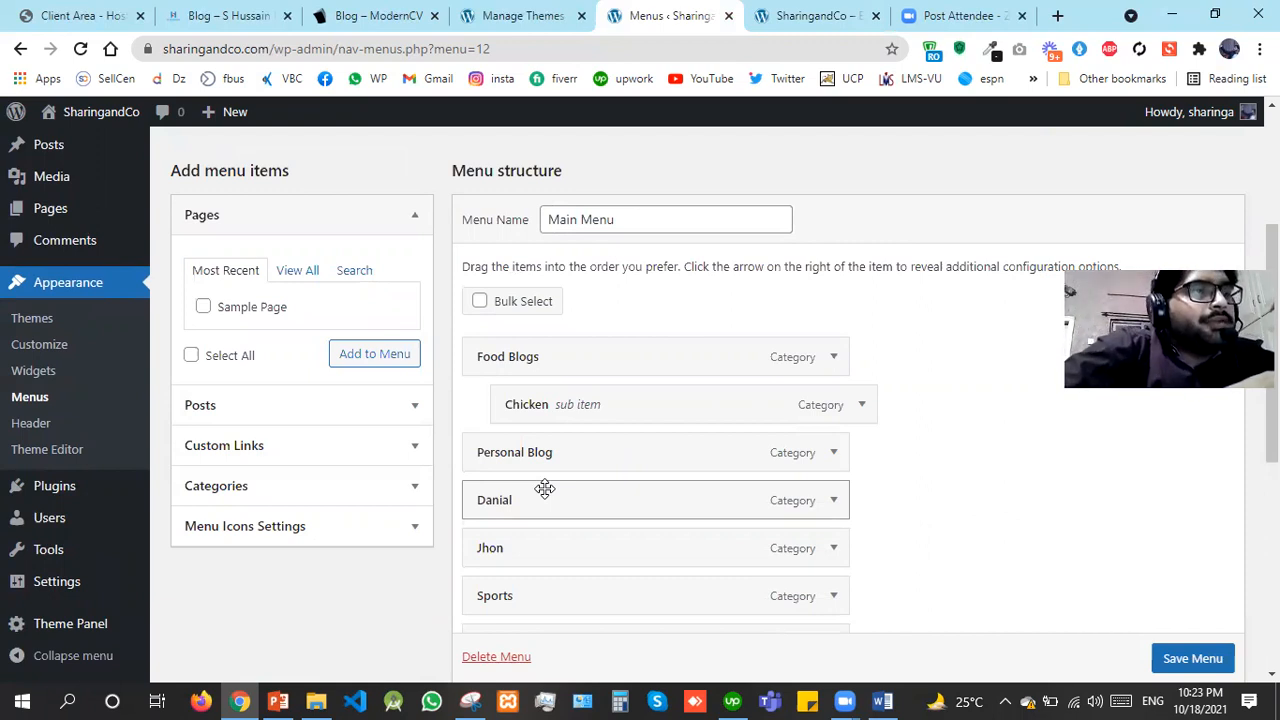
pyautogui.moveTo(580, 489); pyautogui.dragTo(591, 536)
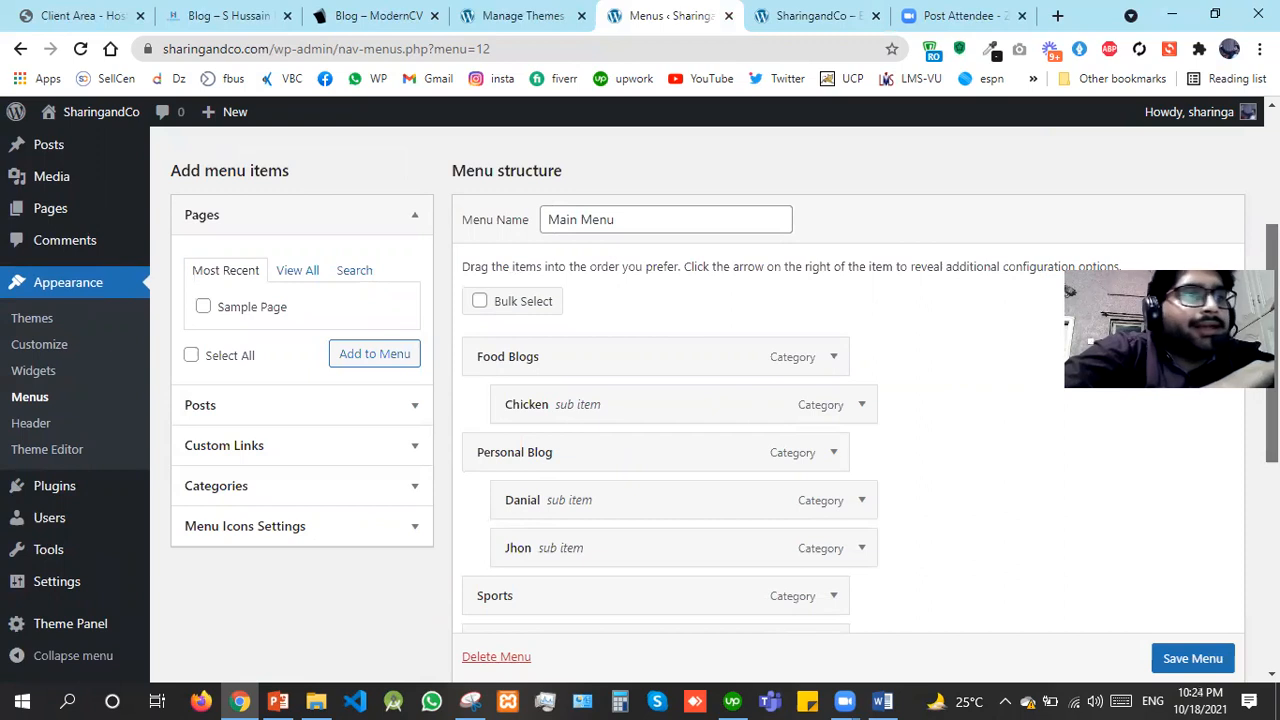
# Nest Football under Sports, Mobiles under Tech and Iphones under Mobiles, and save the menu
pyautogui.scroll(-2, 500, 490)
pyautogui.moveTo(523, 477); pyautogui.dragTo(558, 476)
pyautogui.moveTo(580, 577); pyautogui.dragTo(651, 551)
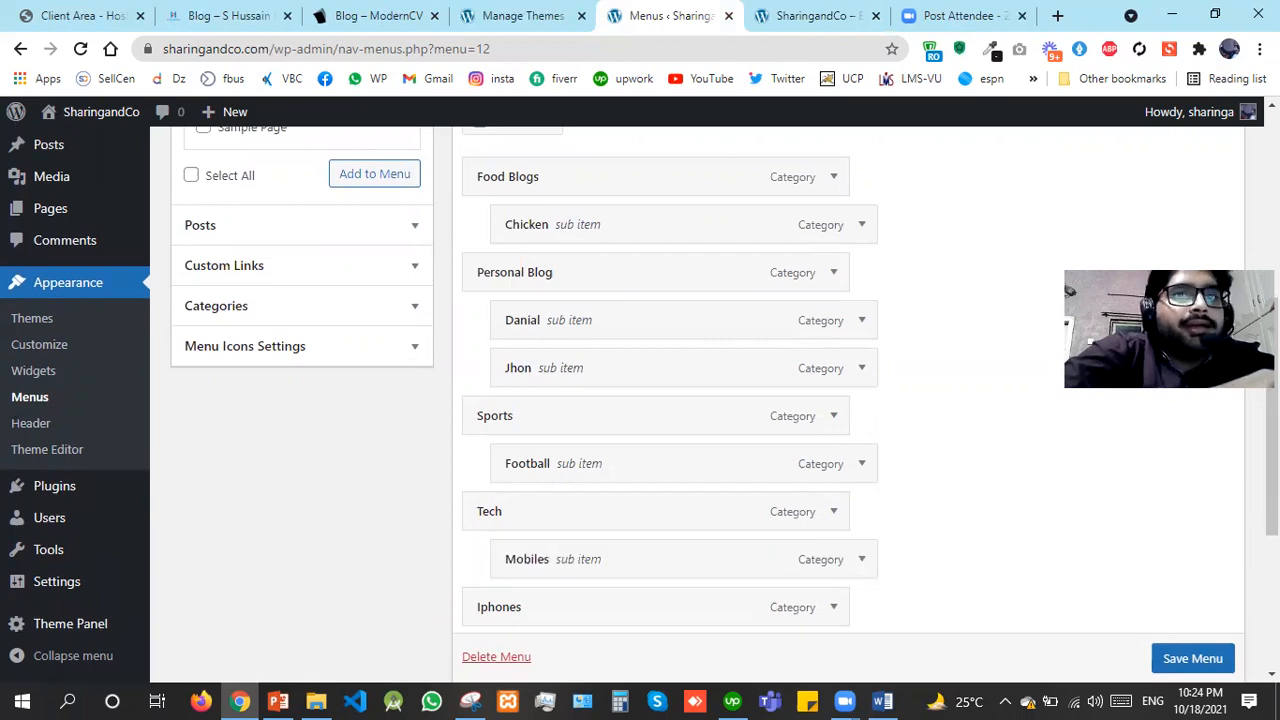
pyautogui.scroll(-1, 701, 537)
pyautogui.moveTo(588, 497); pyautogui.dragTo(651, 499)
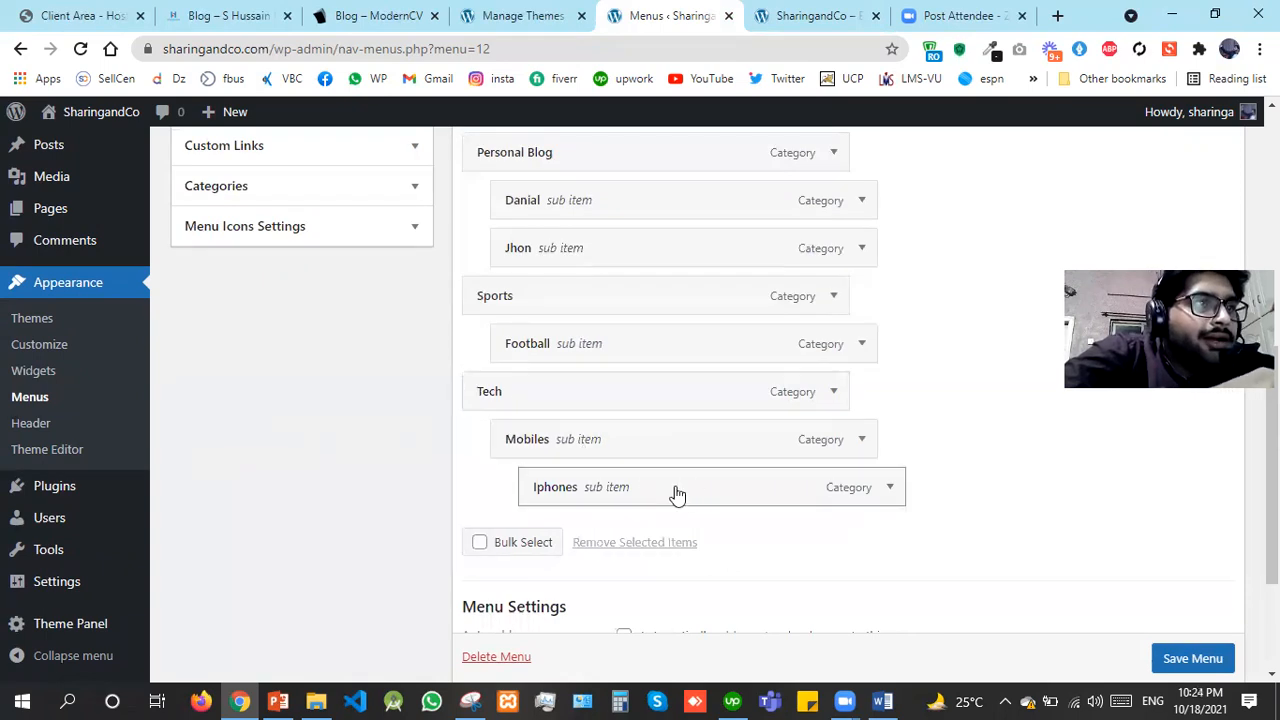
pyautogui.click(1193, 657)
pyautogui.scroll(-1, 1213, 657)
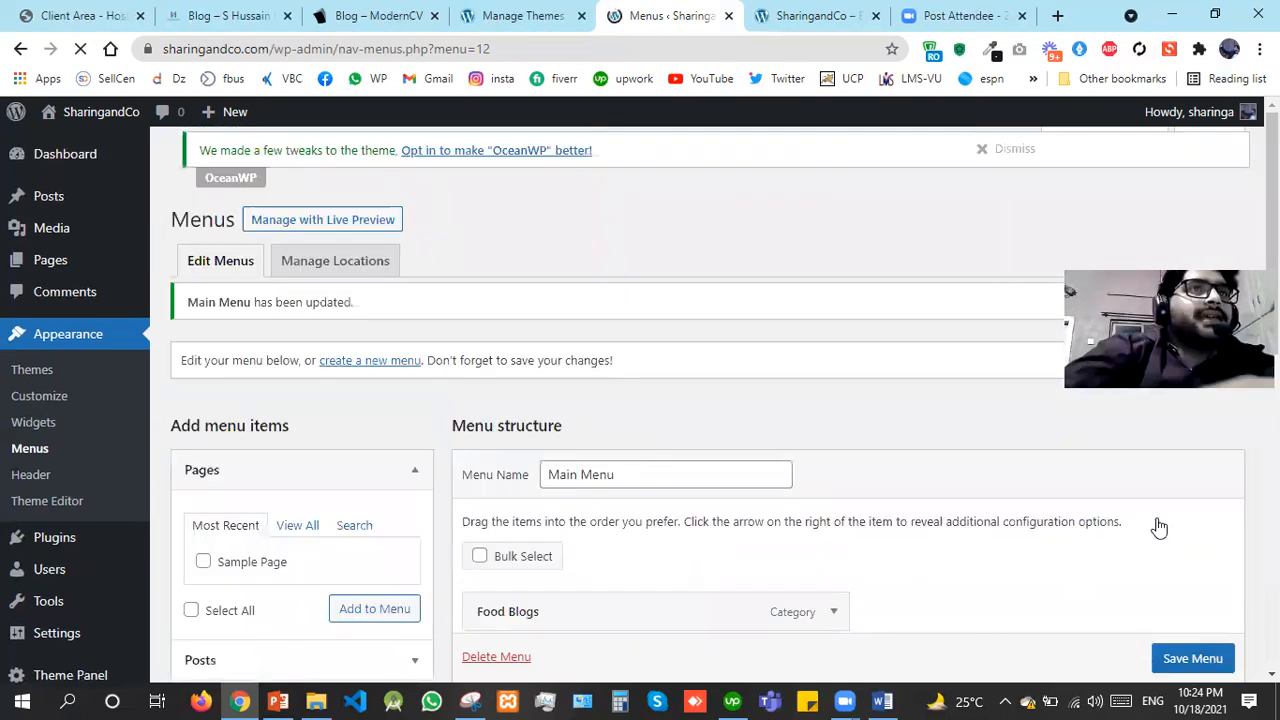
# Reload the home page and check the dropdowns of the header navigation items
pyautogui.click(775, 10)
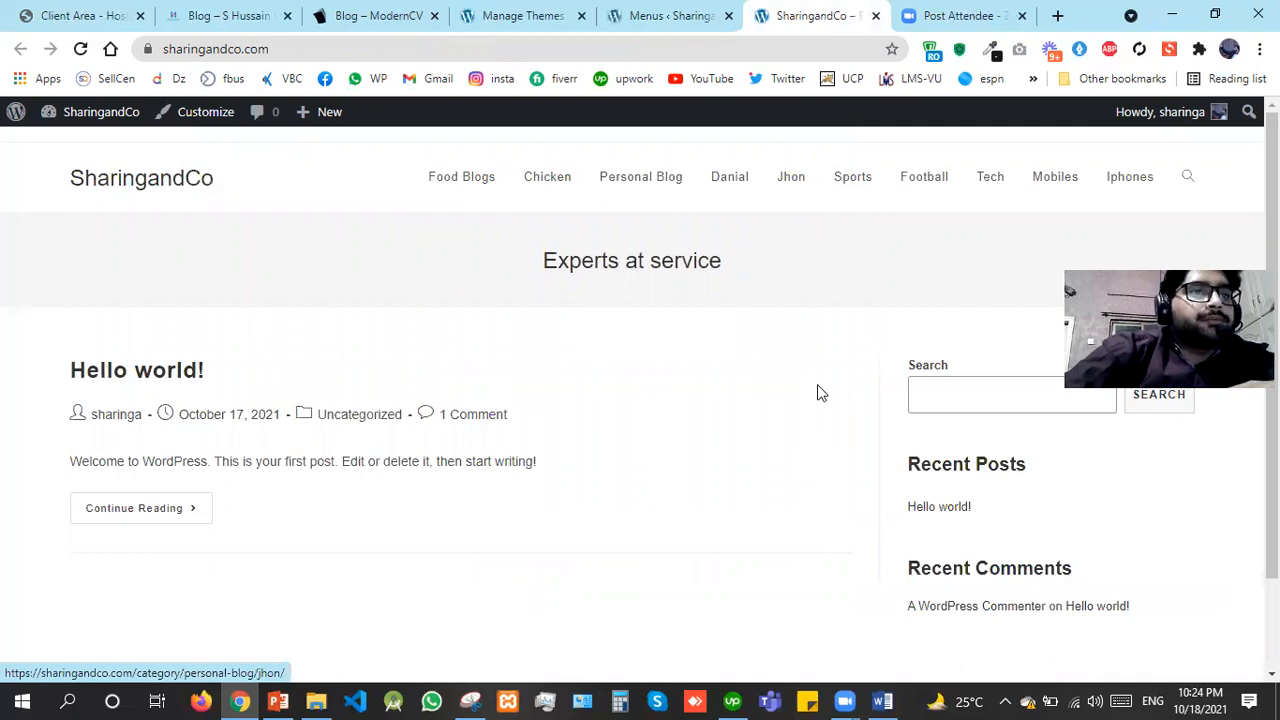
pyautogui.press('F5')
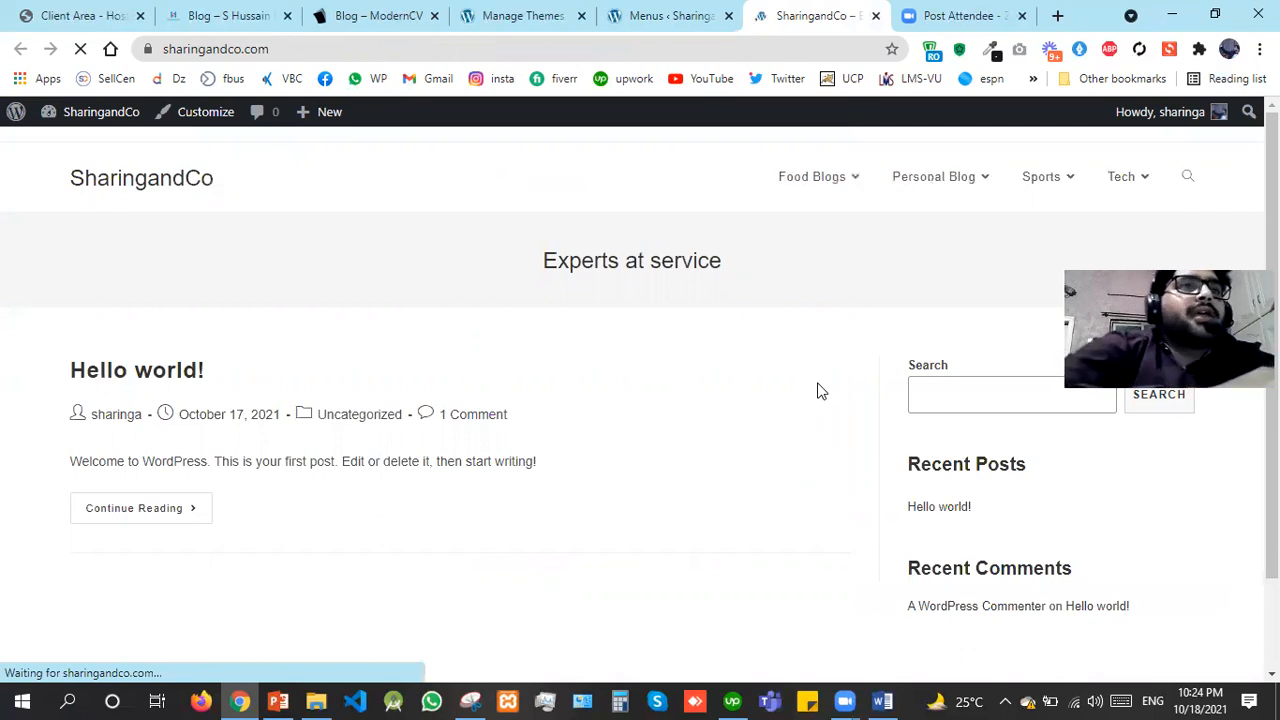
pyautogui.moveTo(851, 186)
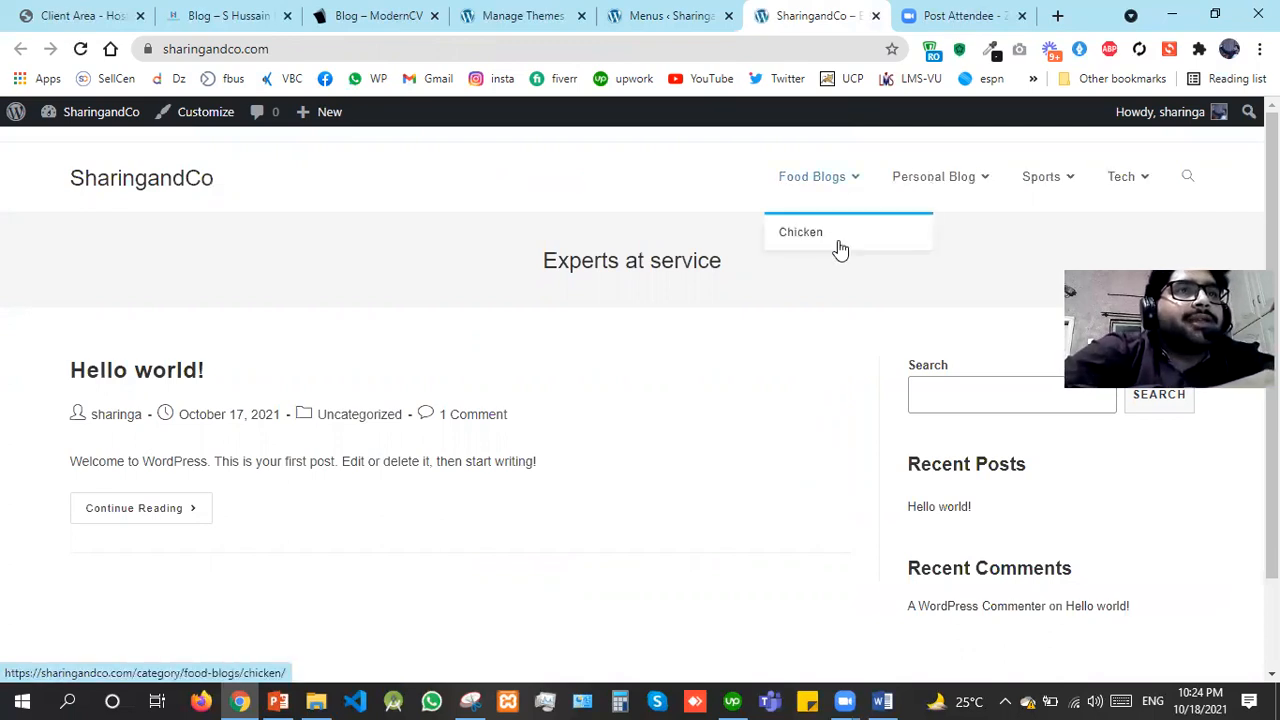
pyautogui.moveTo(930, 190)
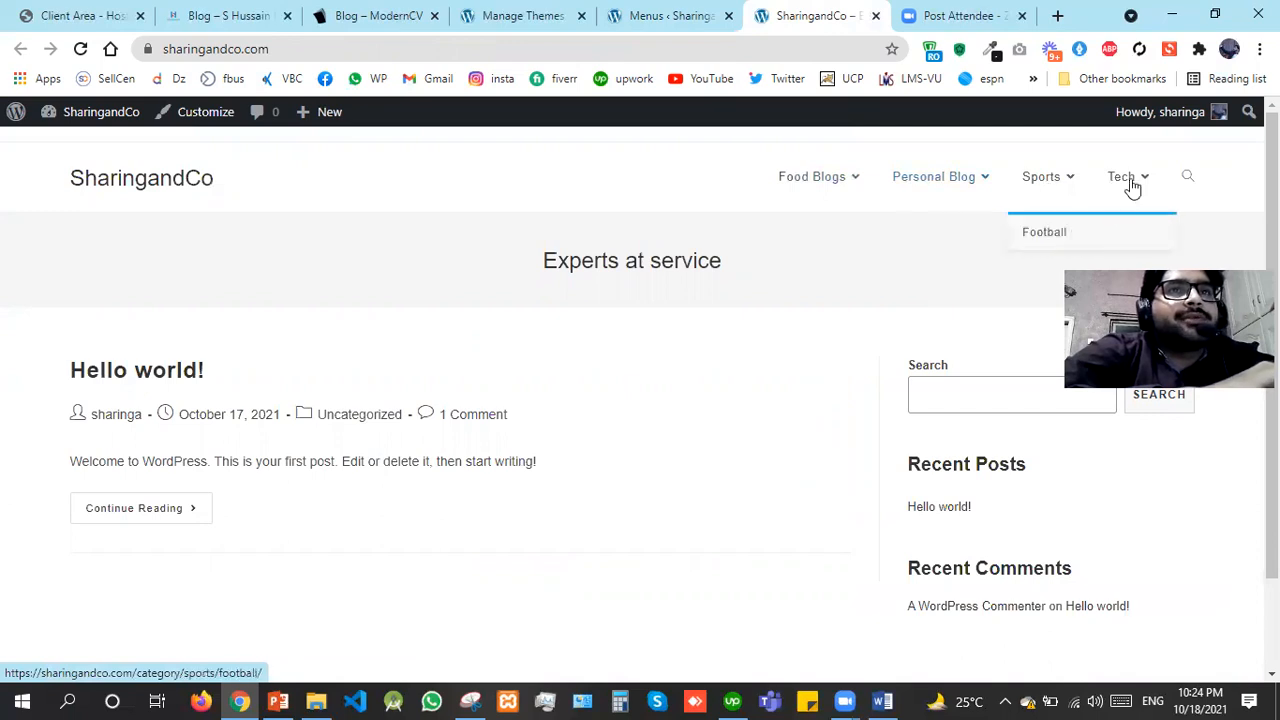
# Move the Tech item with its Mobiles and Iphones sub-items to the start of Main Menu and save the menu
pyautogui.moveTo(1132, 188)
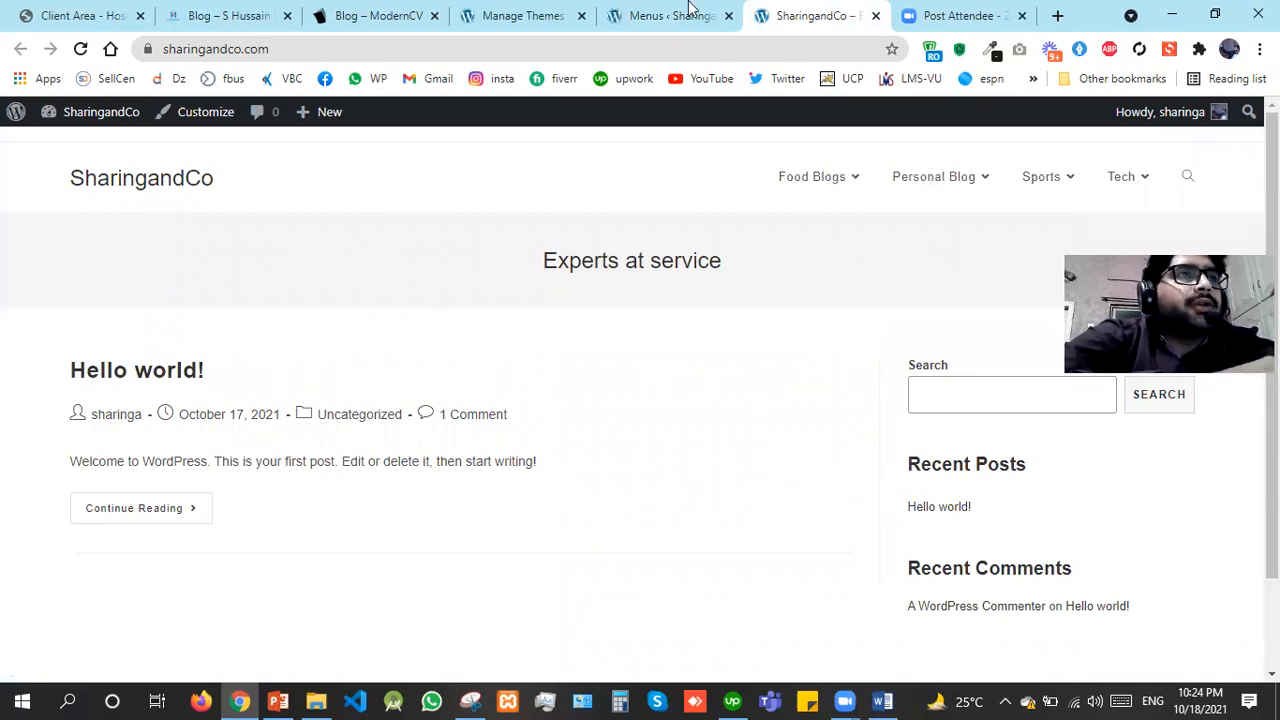
pyautogui.click(688, 10)
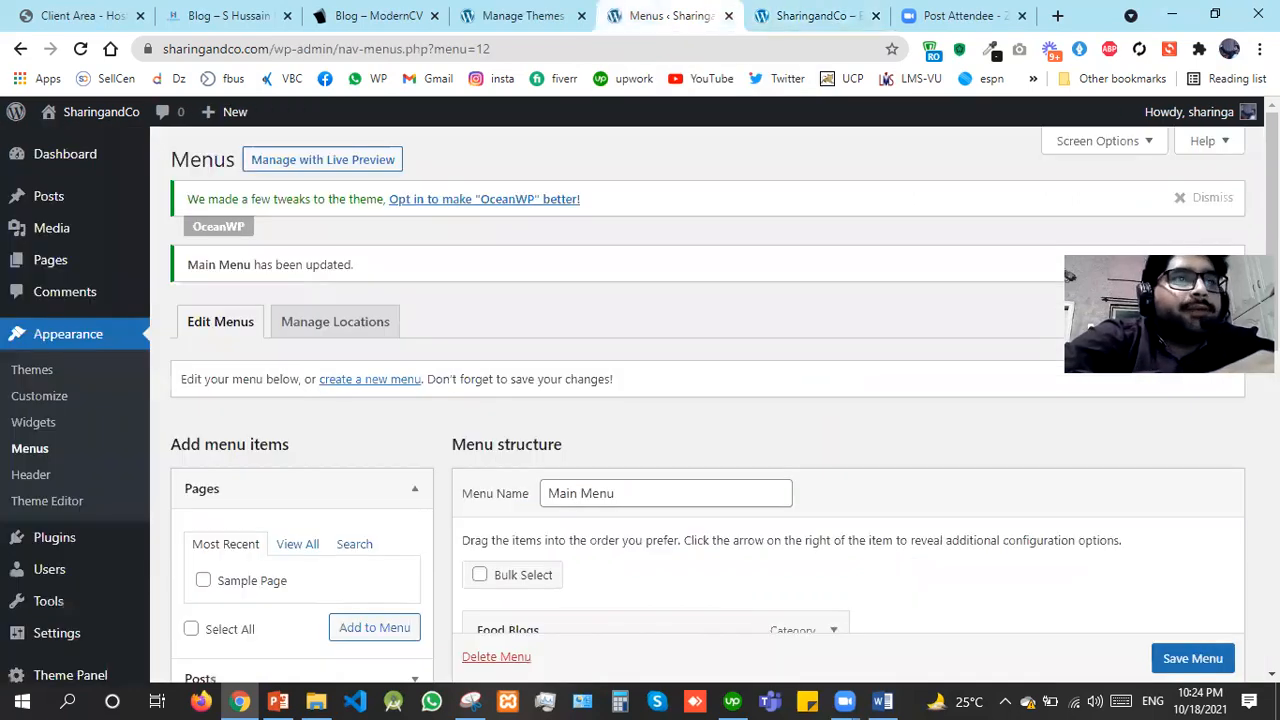
pyautogui.scroll(-5, 620, 497)
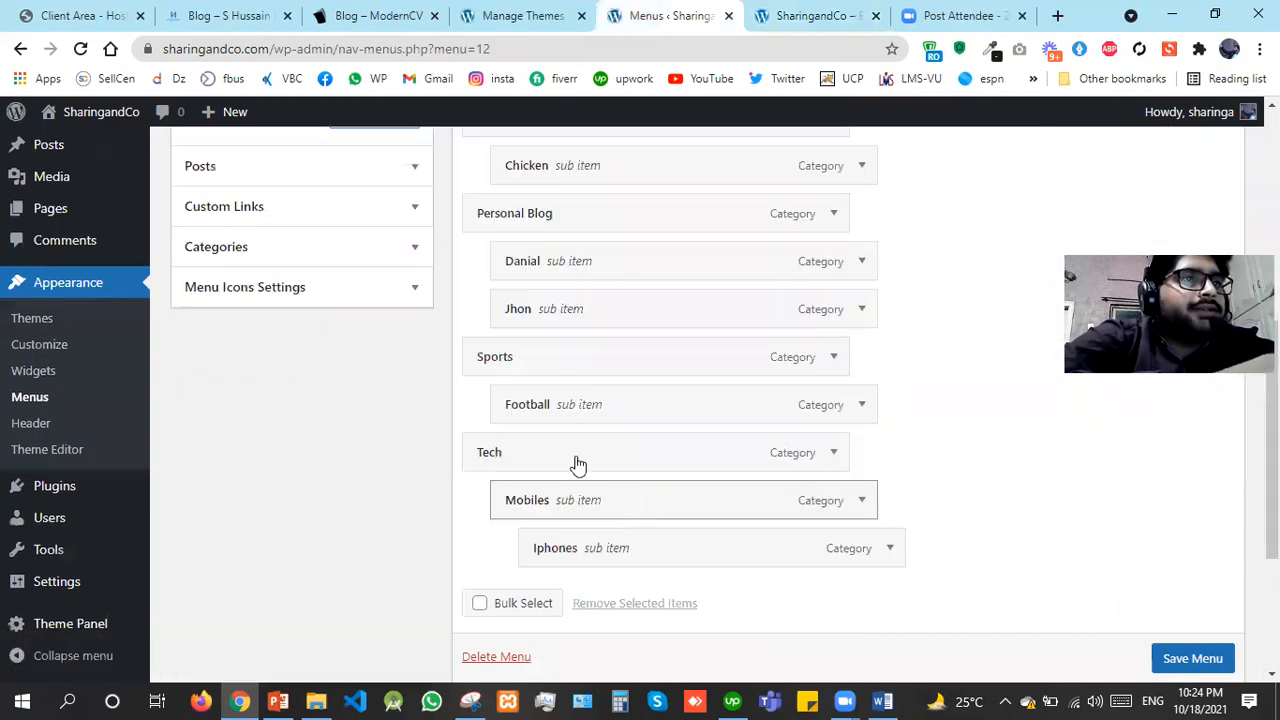
pyautogui.moveTo(575, 367); pyautogui.dragTo(487, 410)
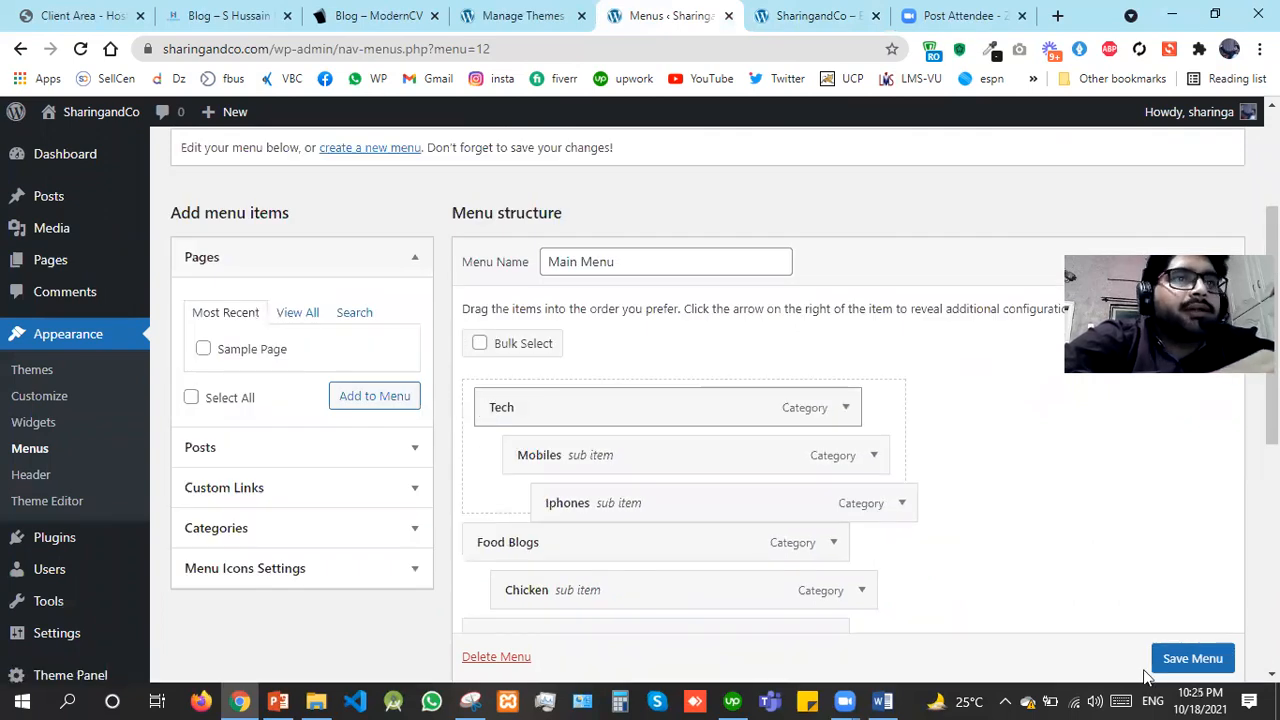
pyautogui.scroll(-1, 1168, 660)
pyautogui.click(1168, 660)
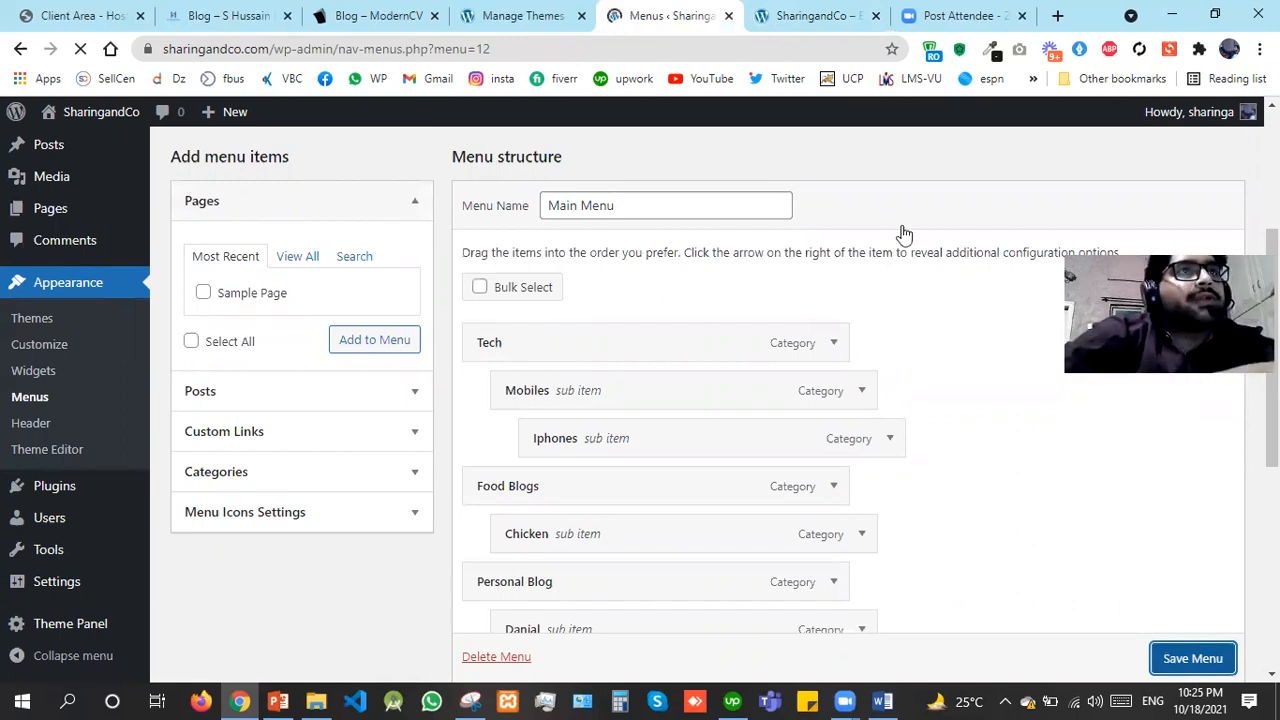
# Reload the live site and check the order of the header navigation items
pyautogui.click(843, 8)
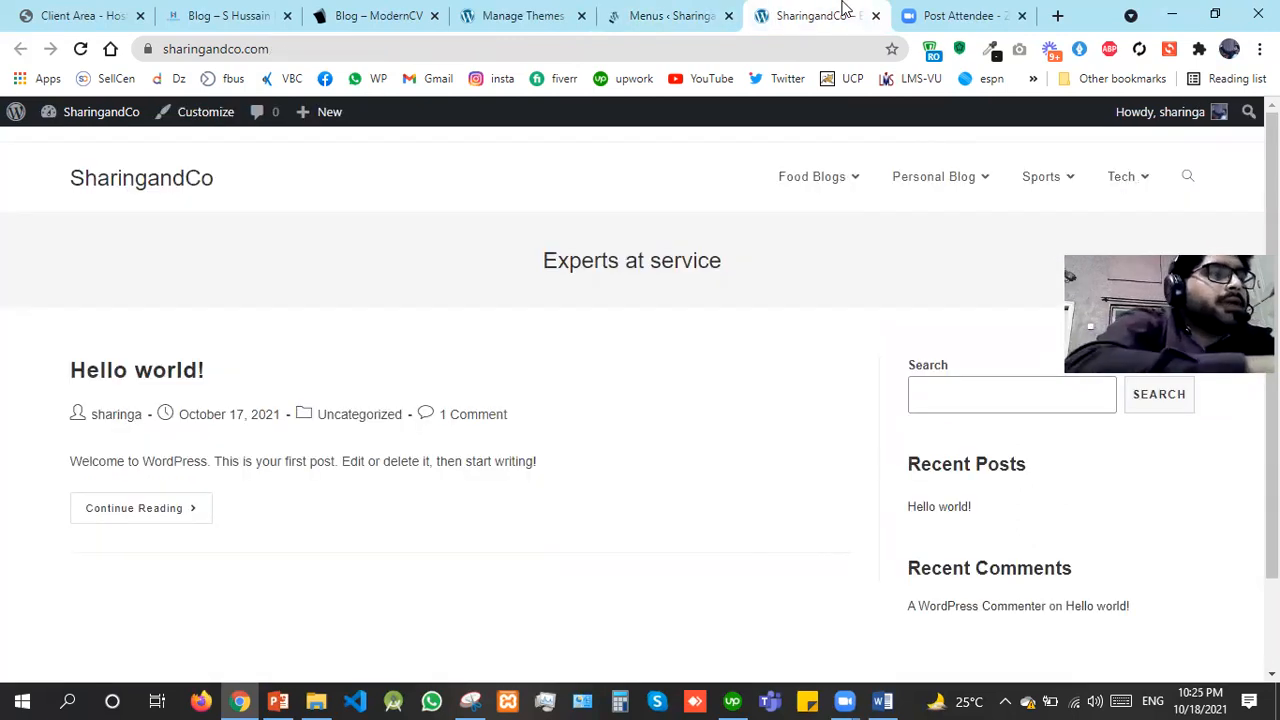
pyautogui.press('F5')
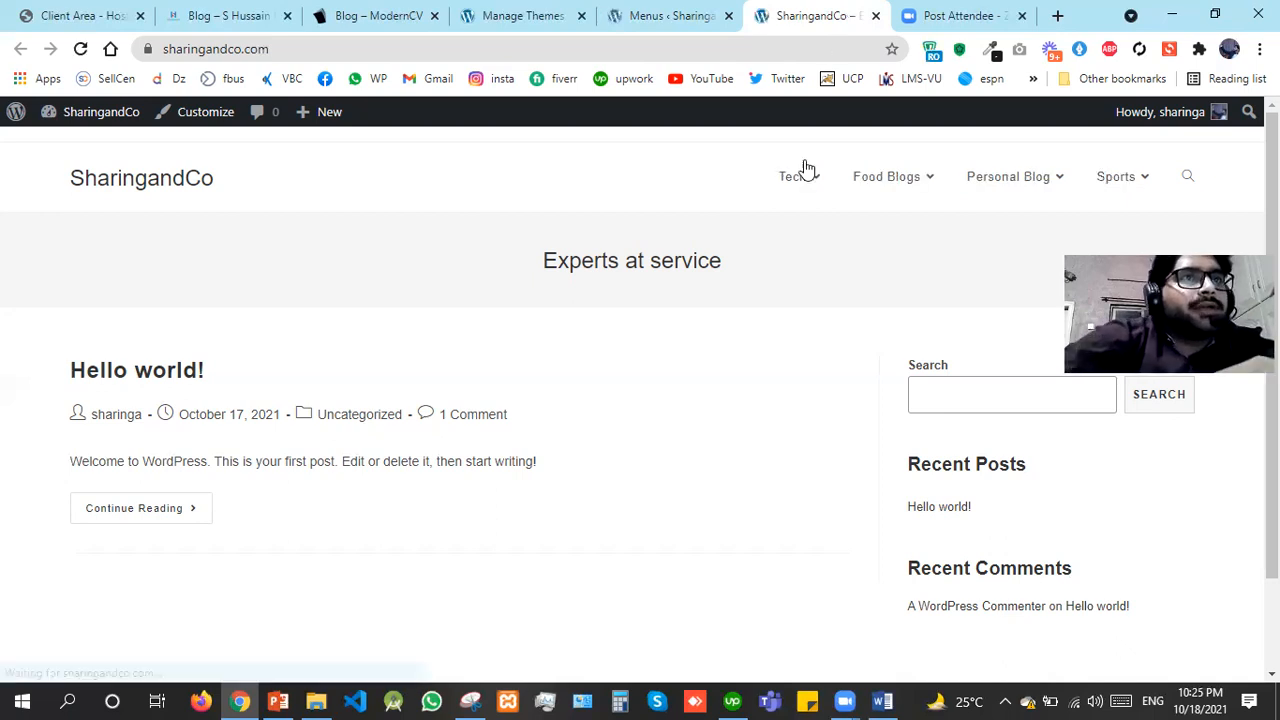
pyautogui.moveTo(886, 234)
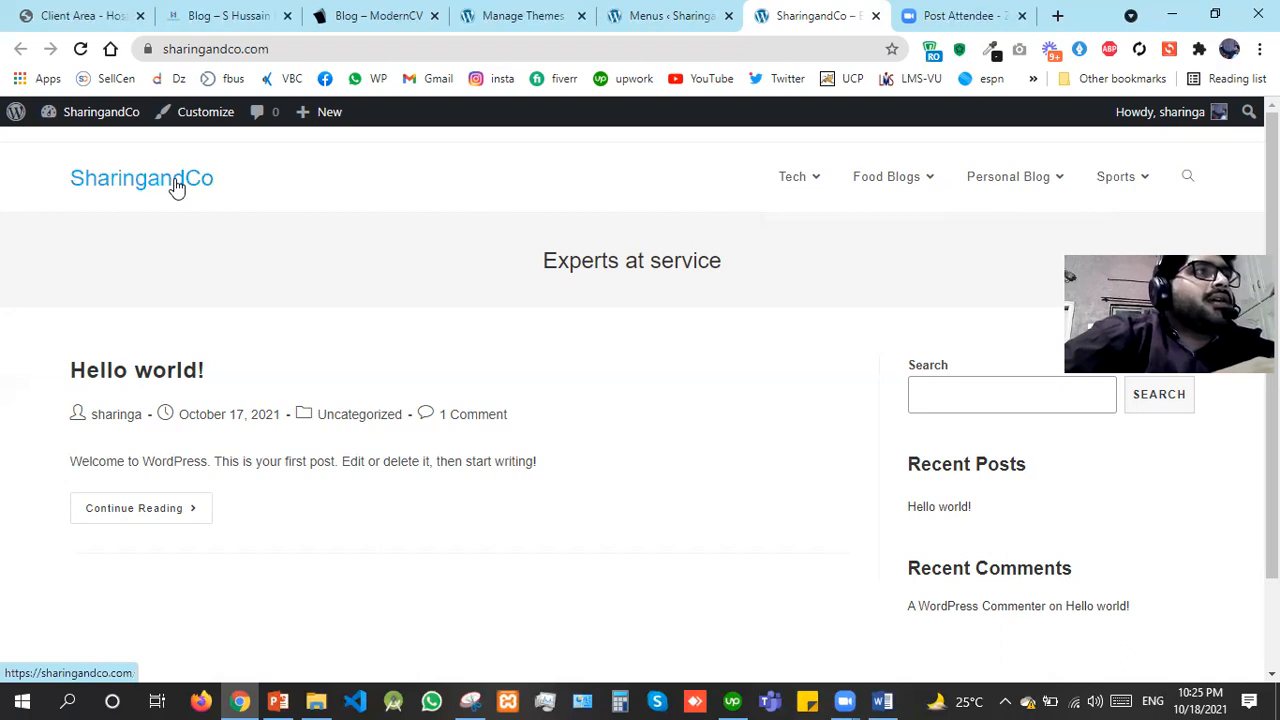
# Open the site's Customizer in a new browser tab and switch to it
pyautogui.rightClick(204, 114)
pyautogui.click(241, 127)
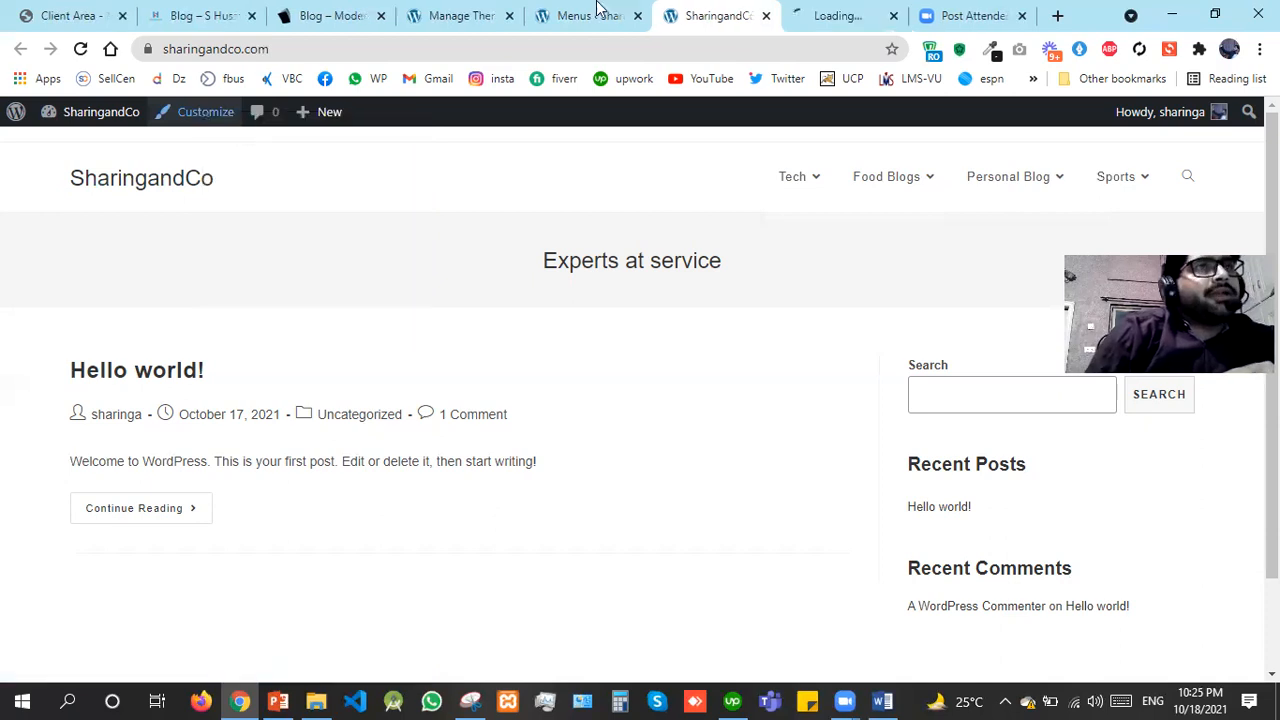
pyautogui.click(598, 12)
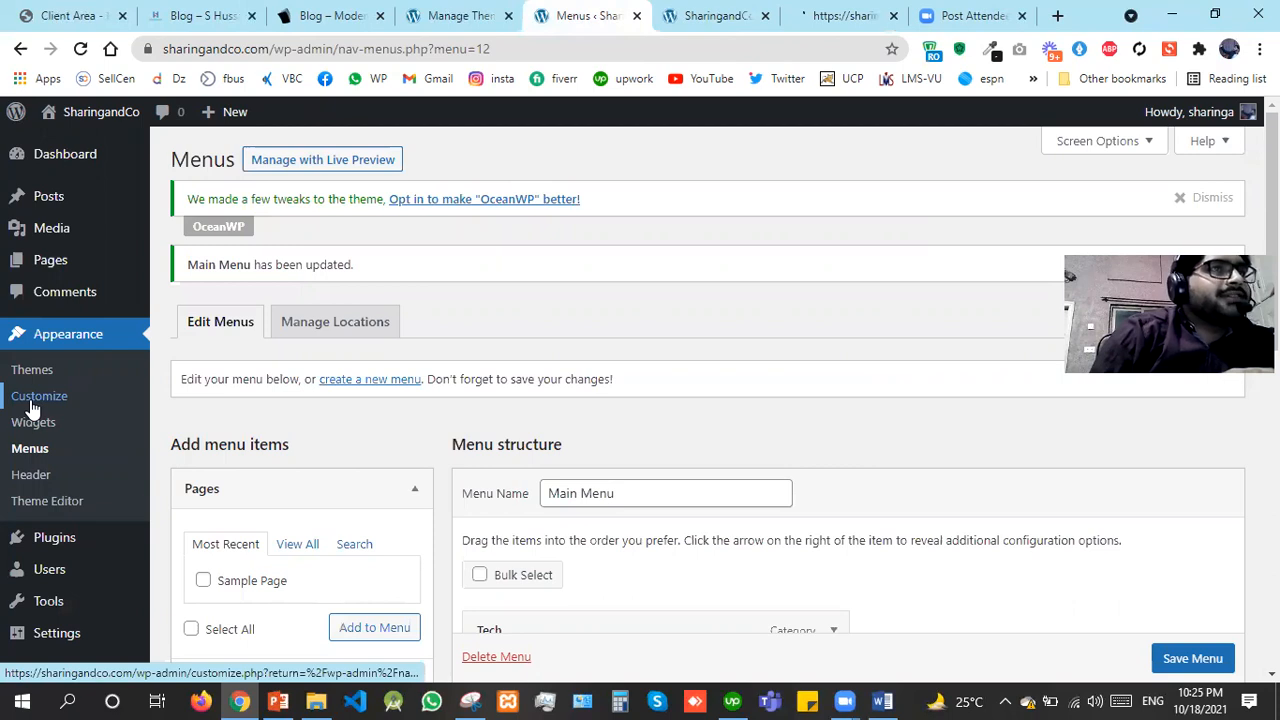
pyautogui.click(808, 8)
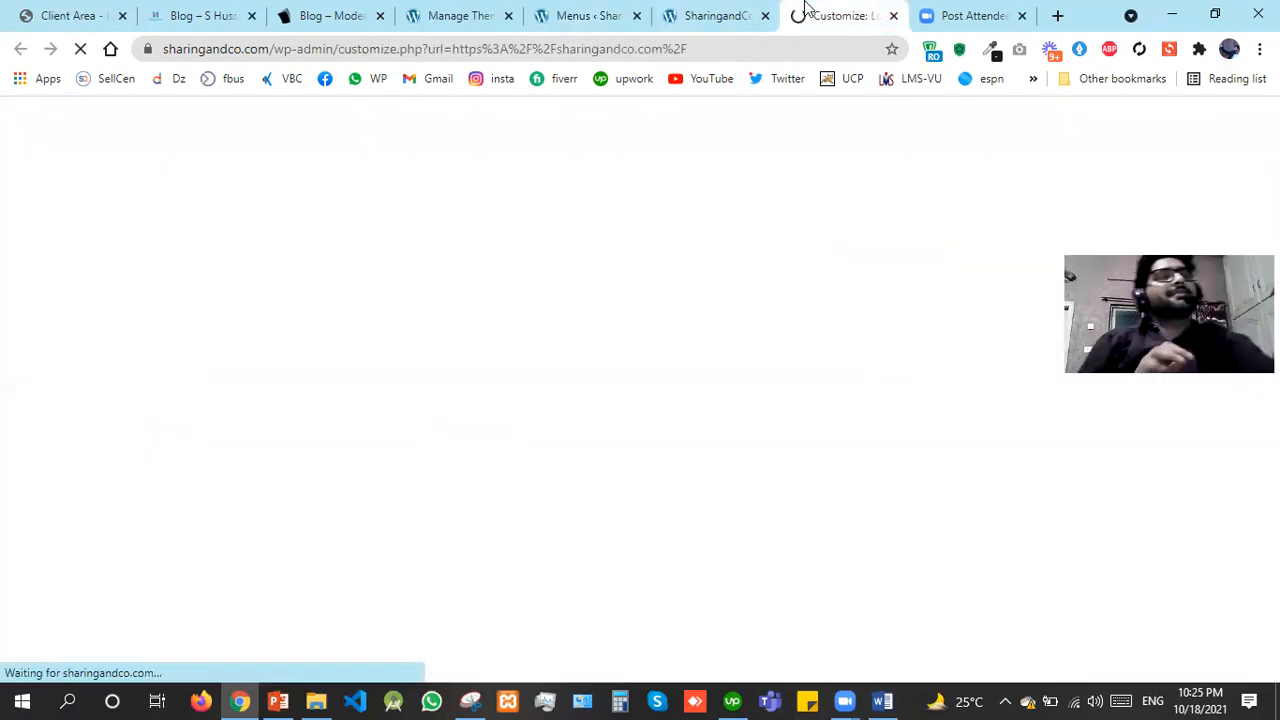
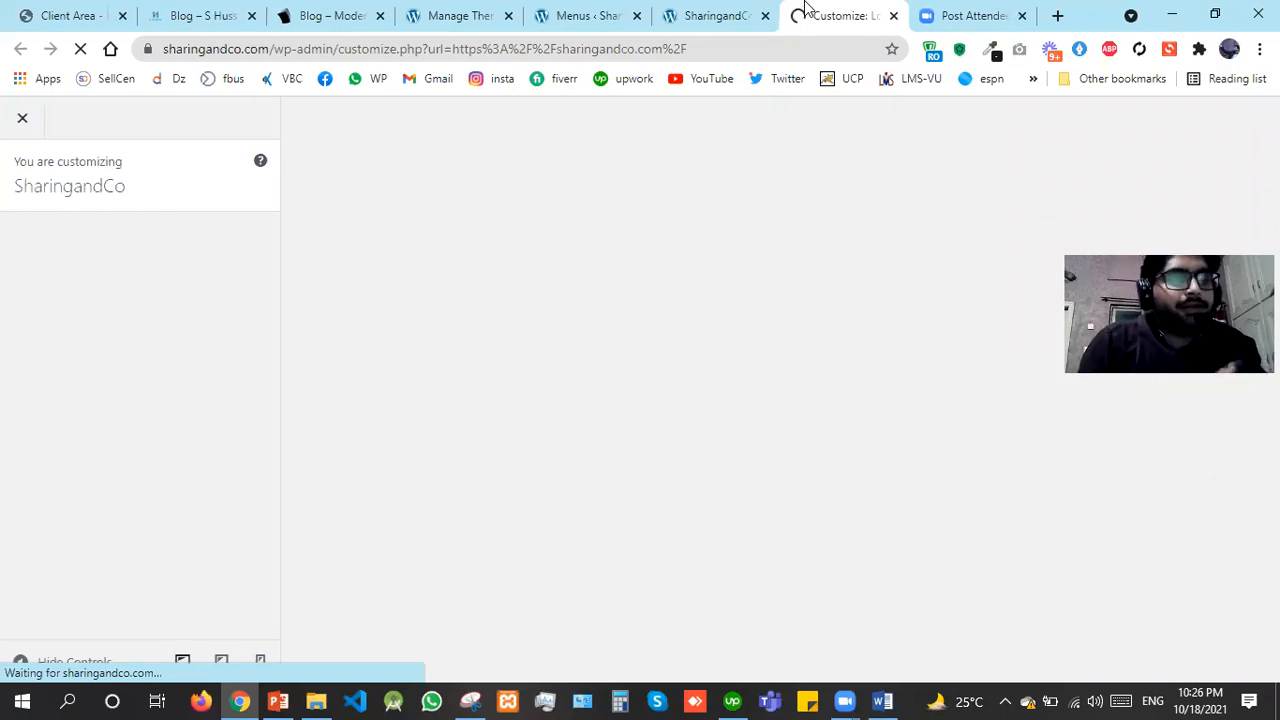
# Examine the live homepage's navigation menu, page heading, sidebar widgets and footer while the Customizer loads
pyautogui.click(720, 12)
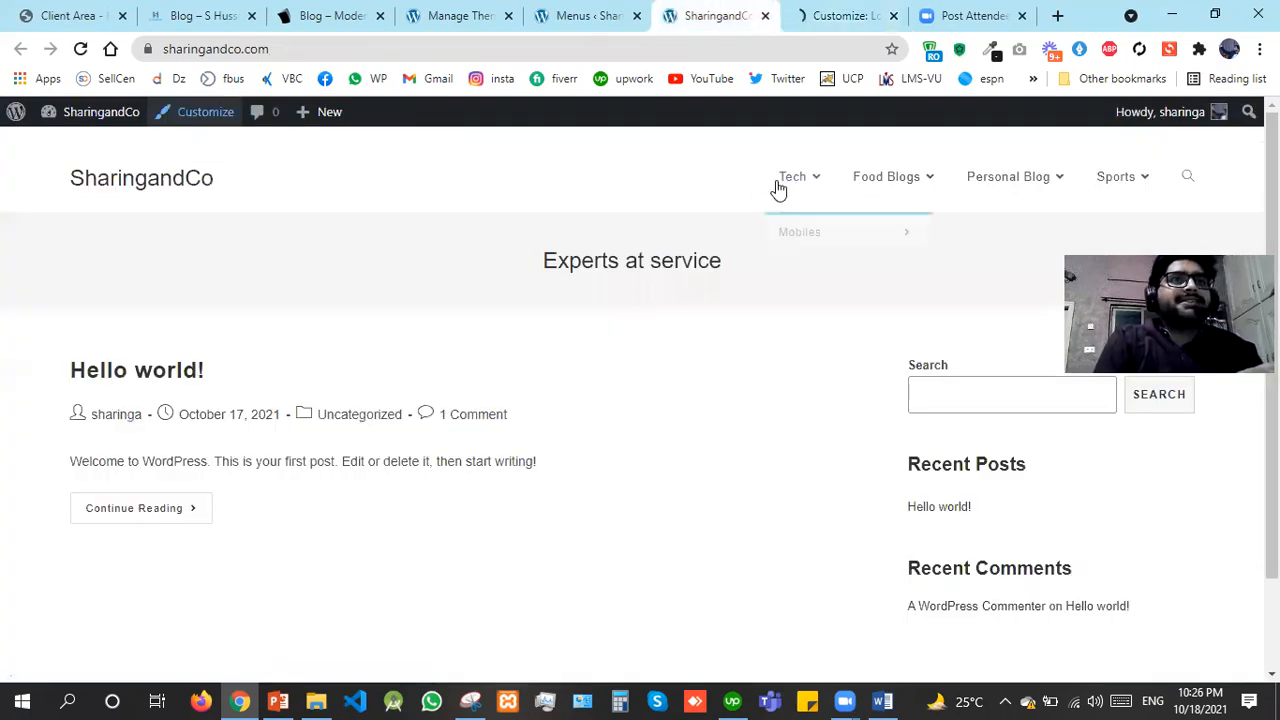
pyautogui.moveTo(848, 182)
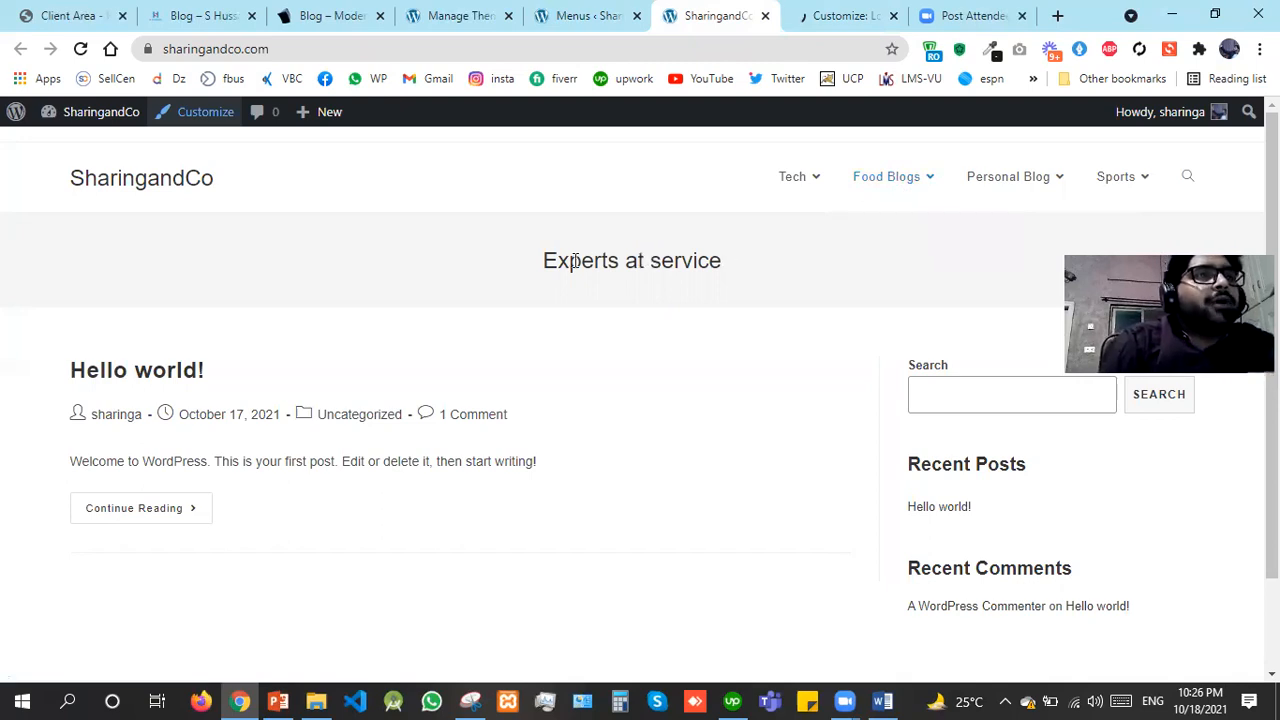
pyautogui.tripleClick(763, 263)
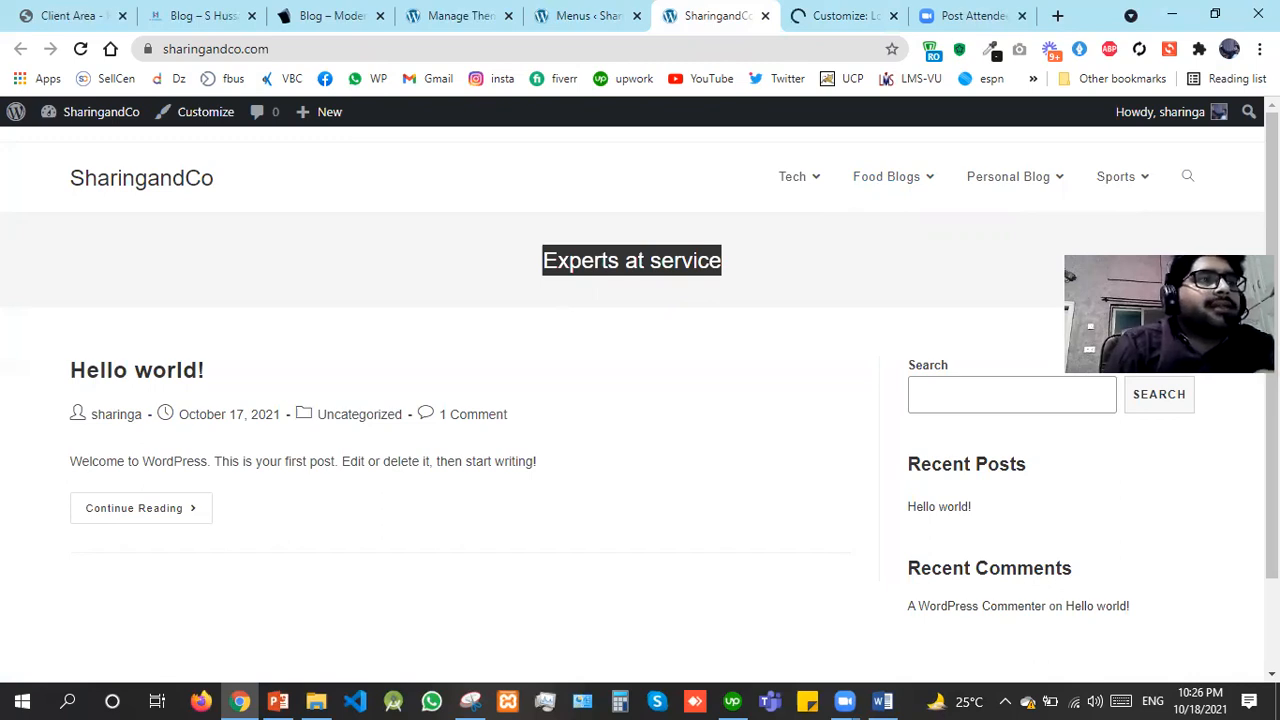
pyautogui.scroll(-1, 92, 372)
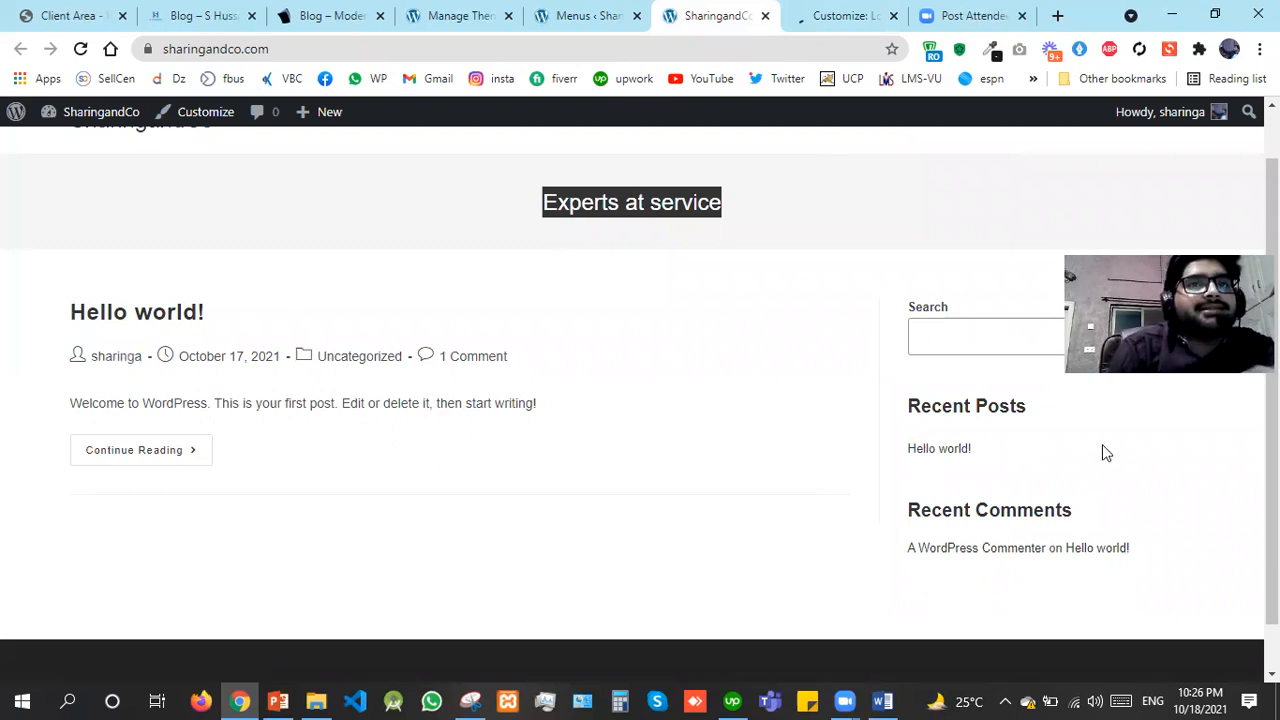
pyautogui.scroll(-1, 640, 400)
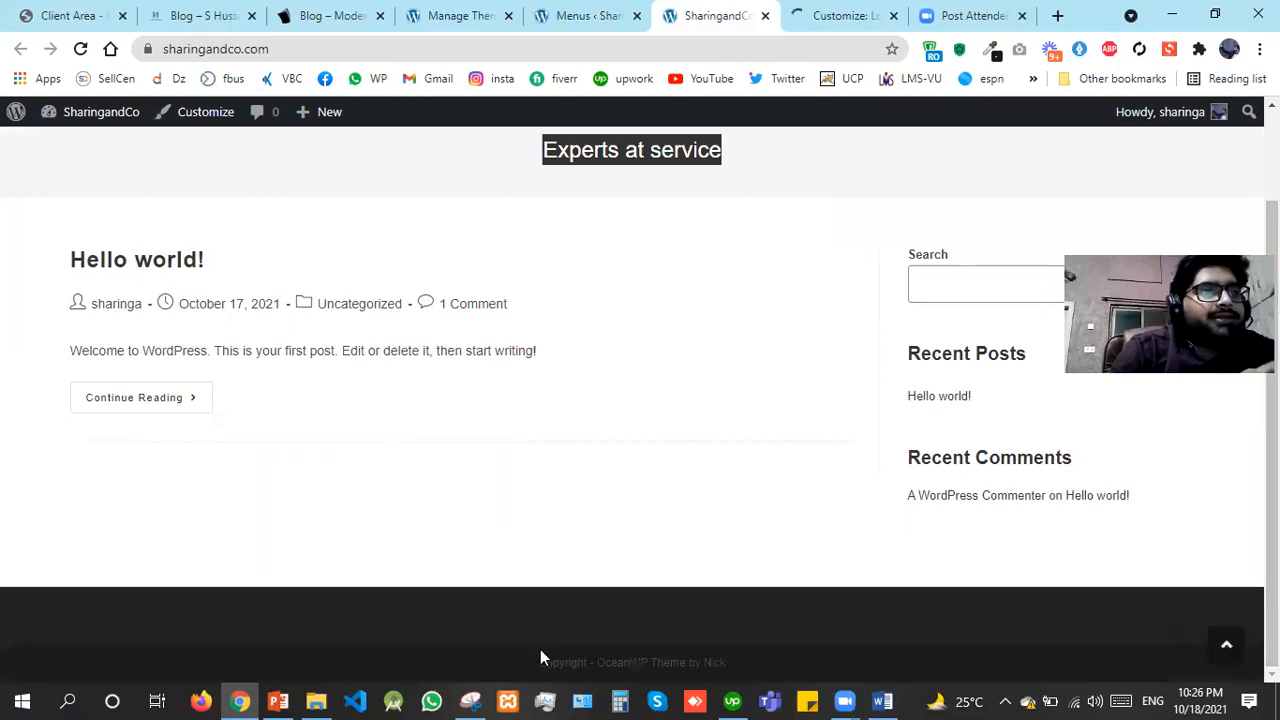
pyautogui.click(812, 12)
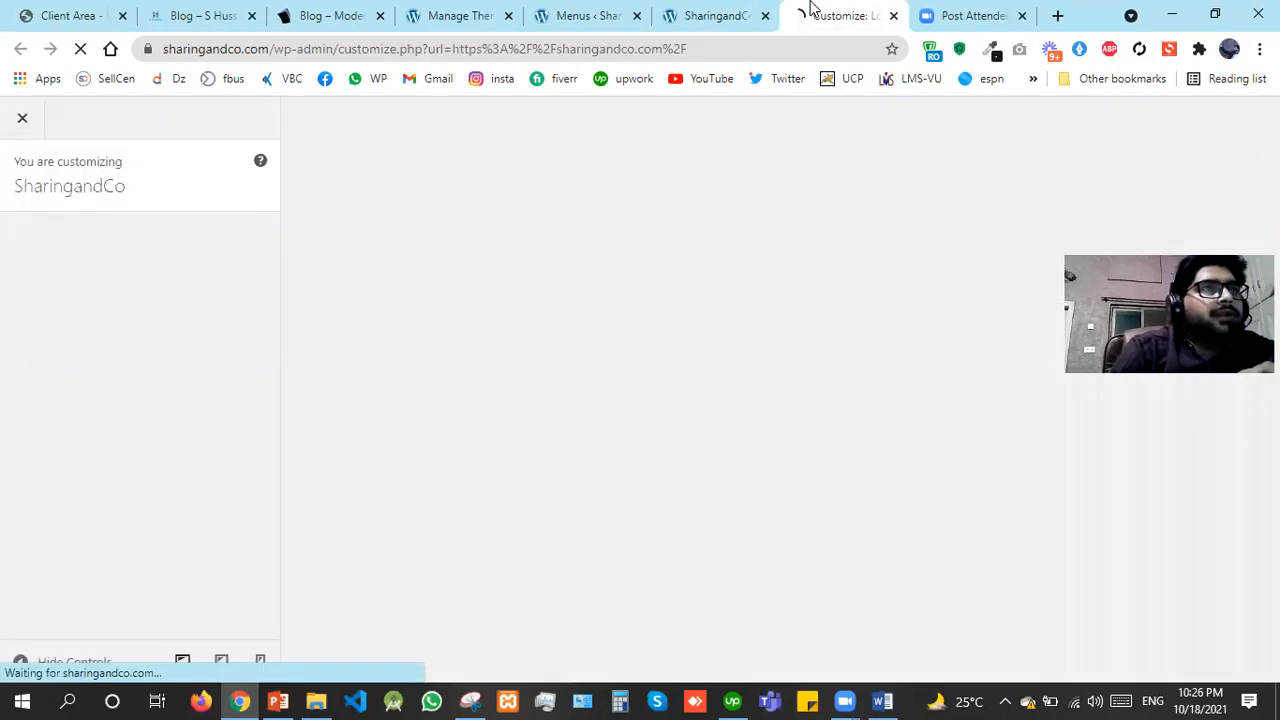
pyautogui.click(718, 15)
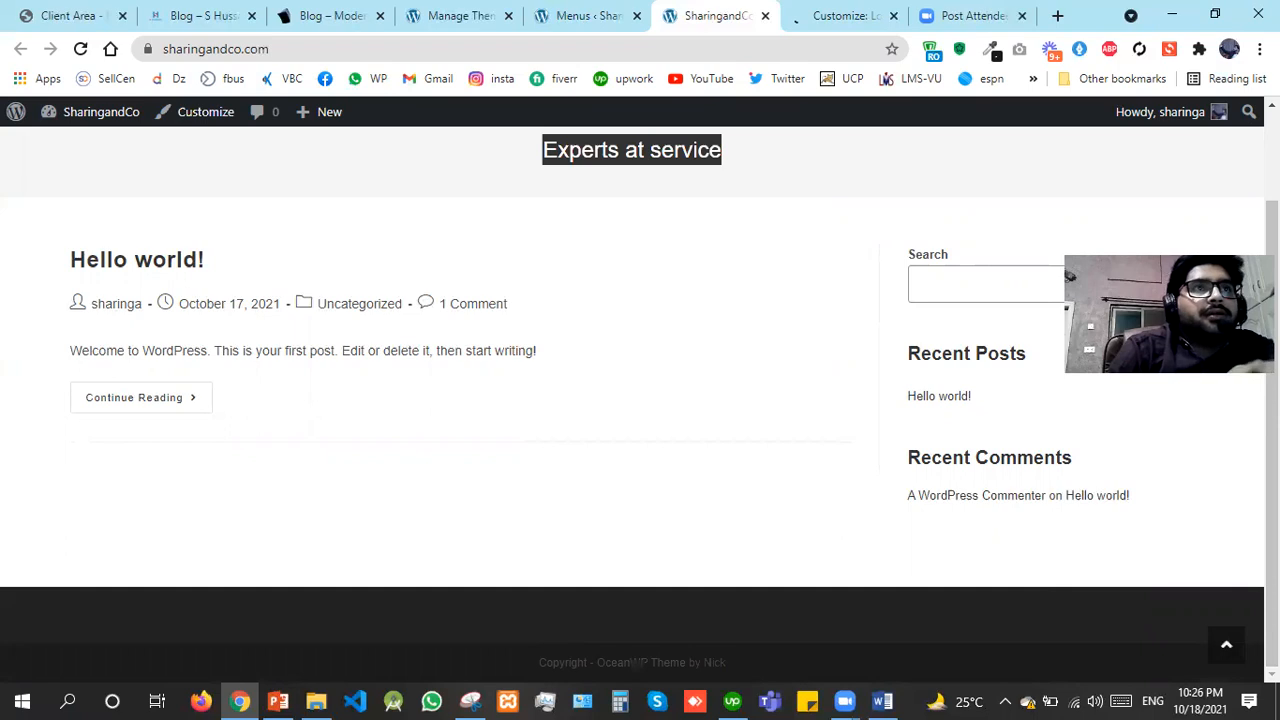
pyautogui.scroll(2, 328, 195)
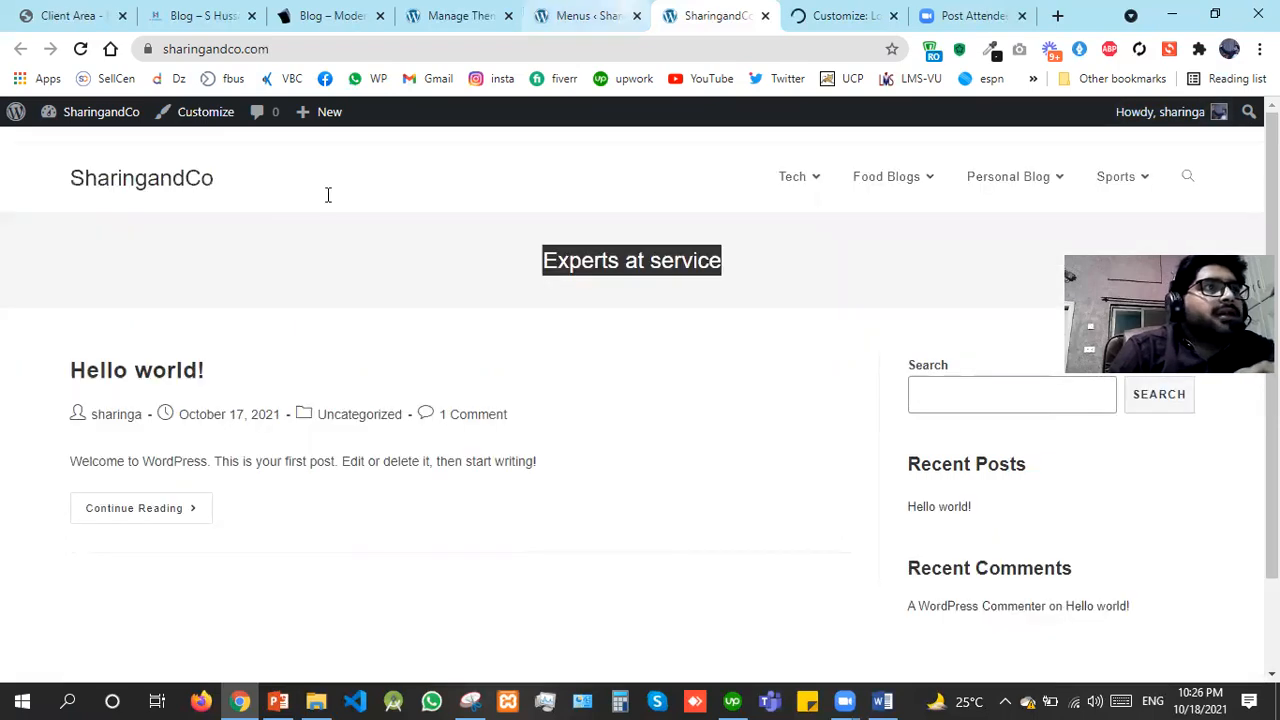
# Open the list of all WordPress pages in a new browser tab and switch to it
pyautogui.hotkey('ctrl', 'shift', 'Tab')
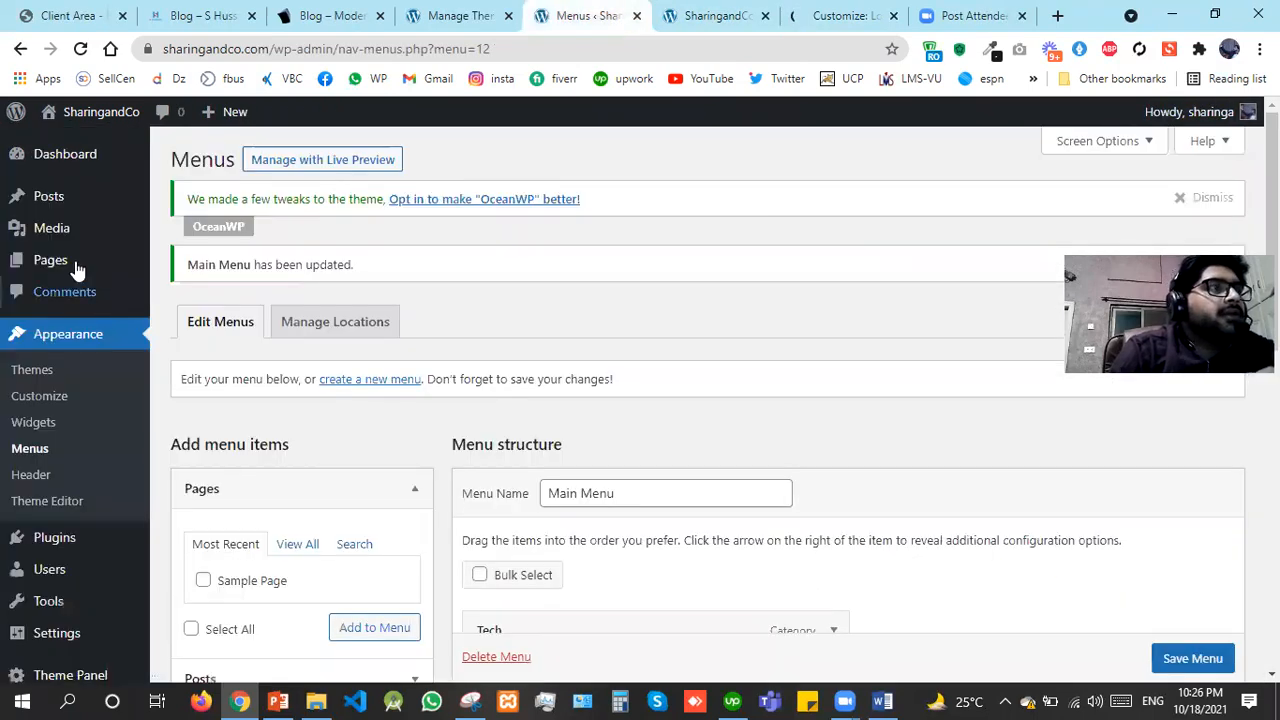
pyautogui.moveTo(77, 270)
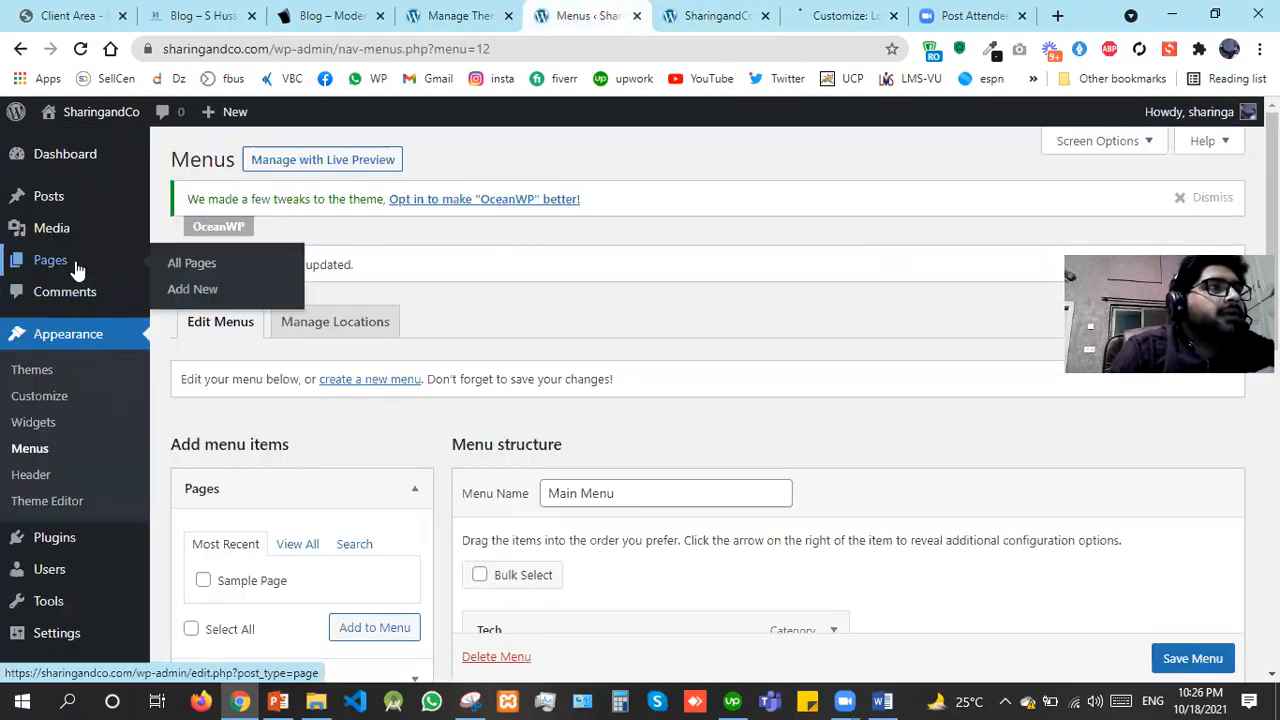
pyautogui.rightClick(177, 266)
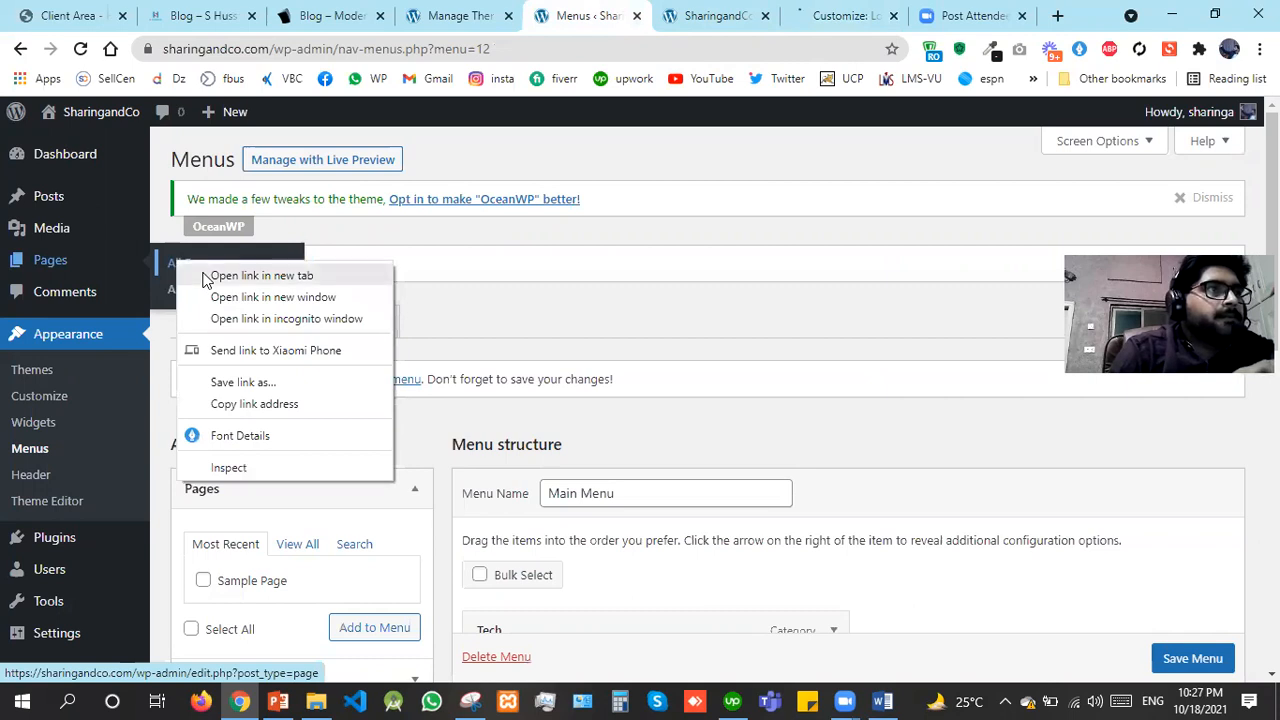
pyautogui.click(206, 276)
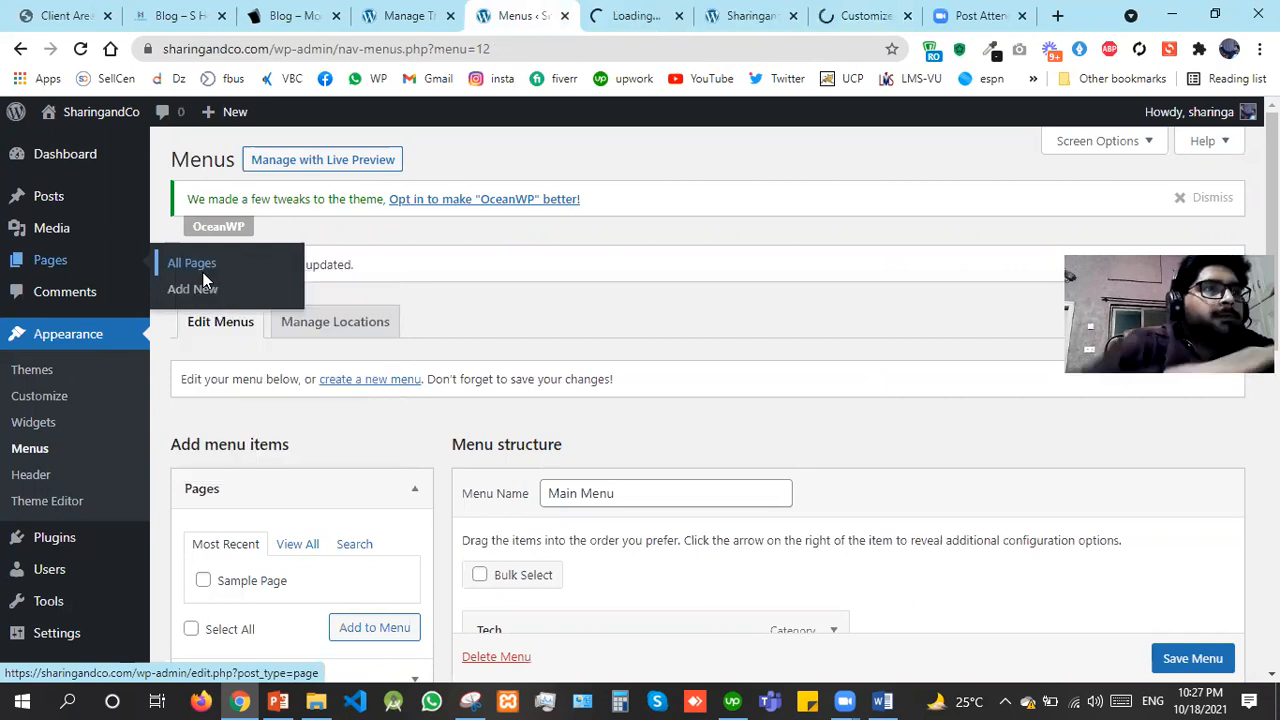
pyautogui.click(616, 8)
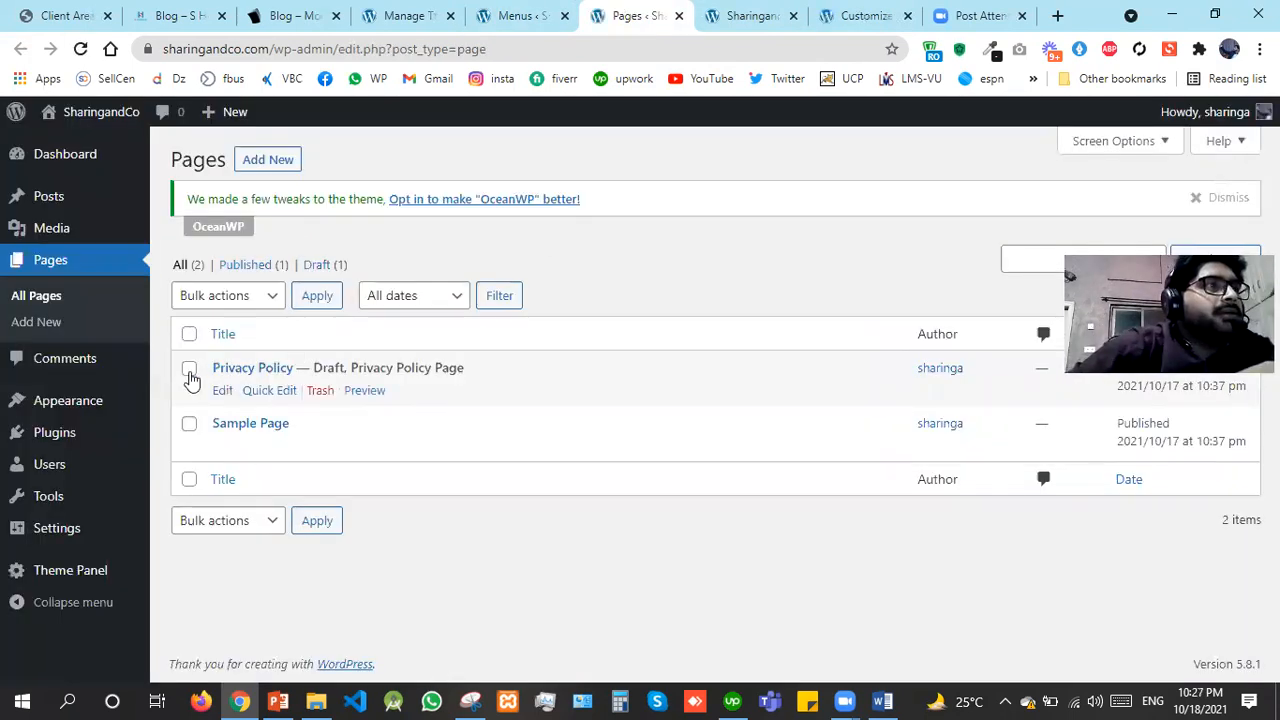
# Move both the Privacy Policy and Sample Page pages to the trash with a bulk action
pyautogui.click(189, 423)
pyautogui.click(189, 333)
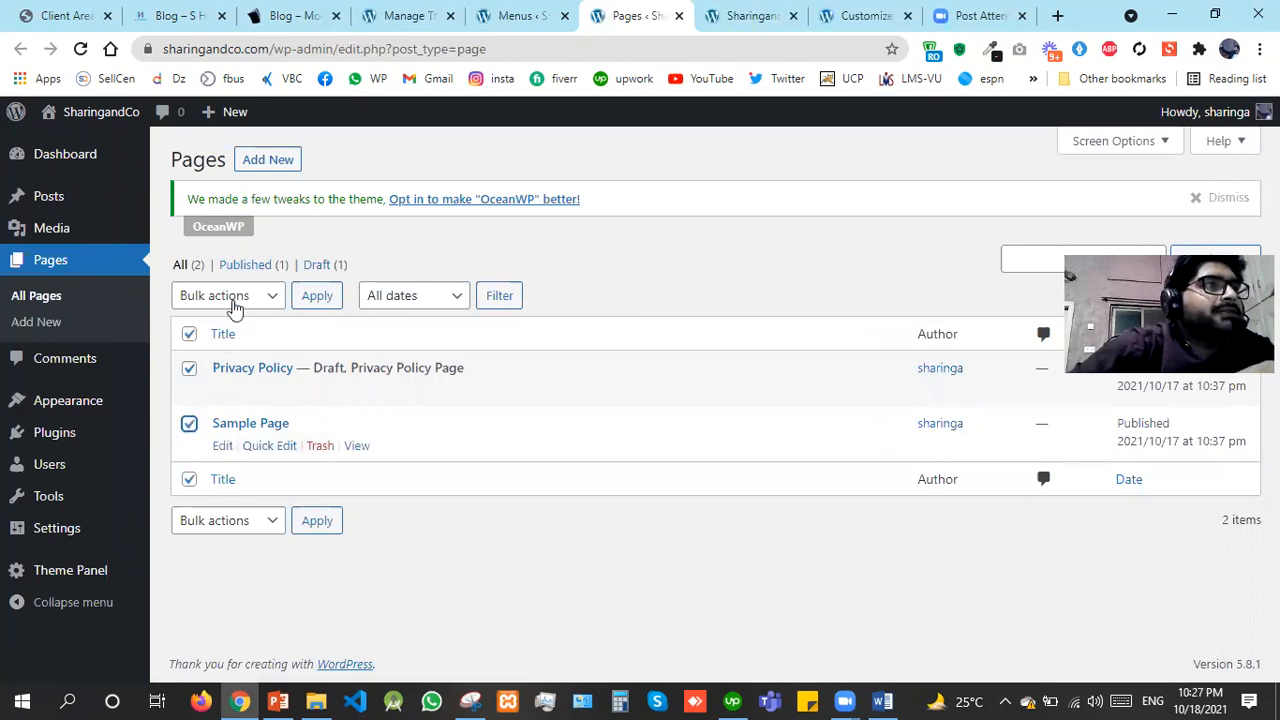
pyautogui.click(210, 296)
pyautogui.click(245, 357)
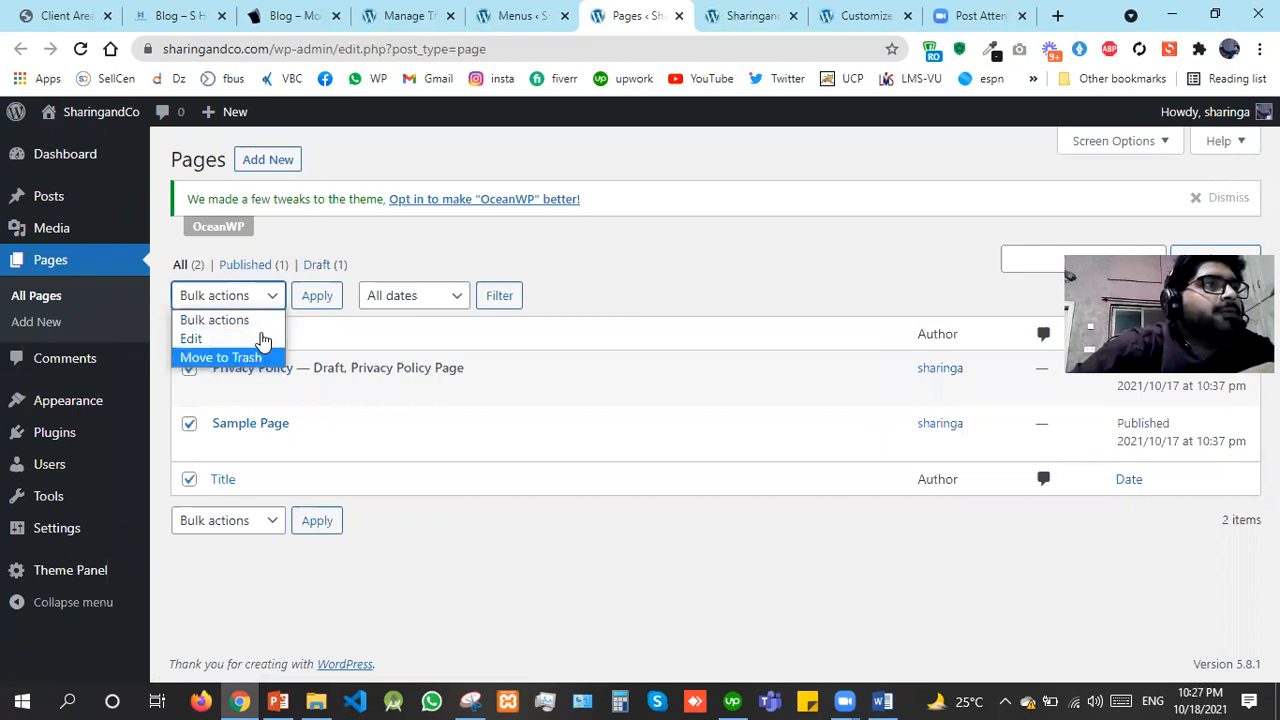
pyautogui.click(306, 297)
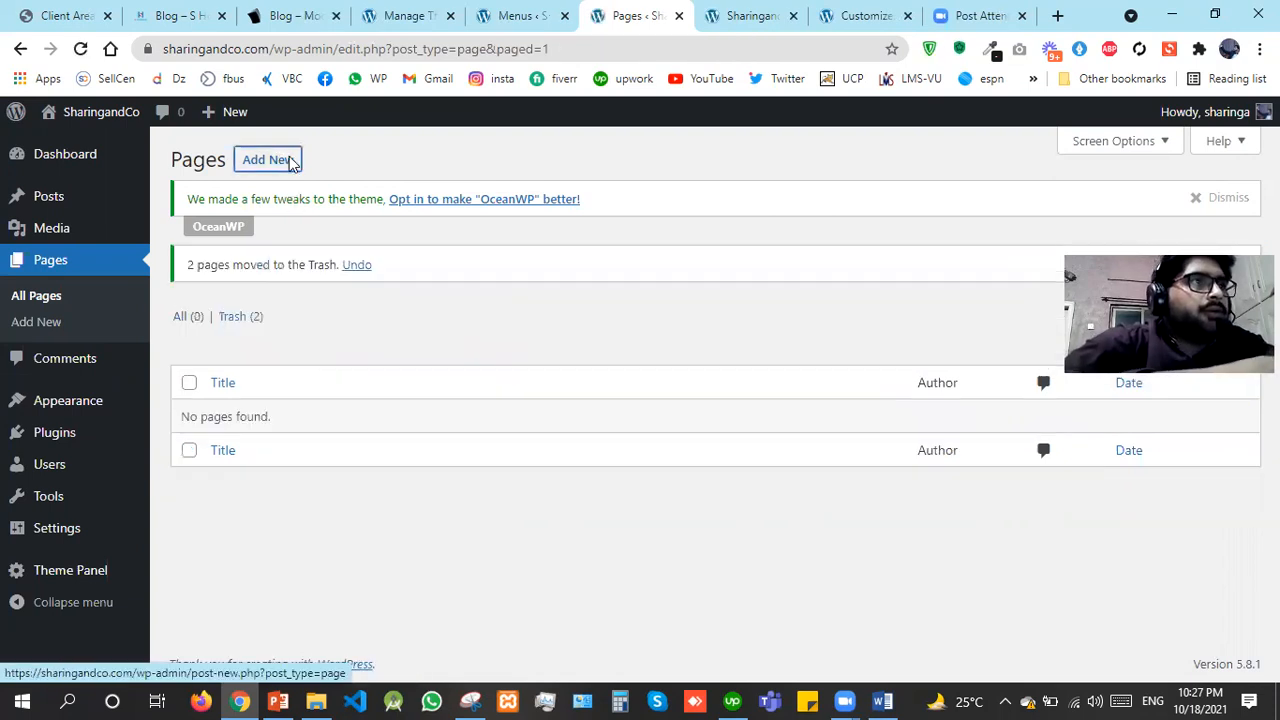
# Open the editor for a new page in a new browser tab and switch to it
pyautogui.rightClick(292, 162)
pyautogui.click(311, 172)
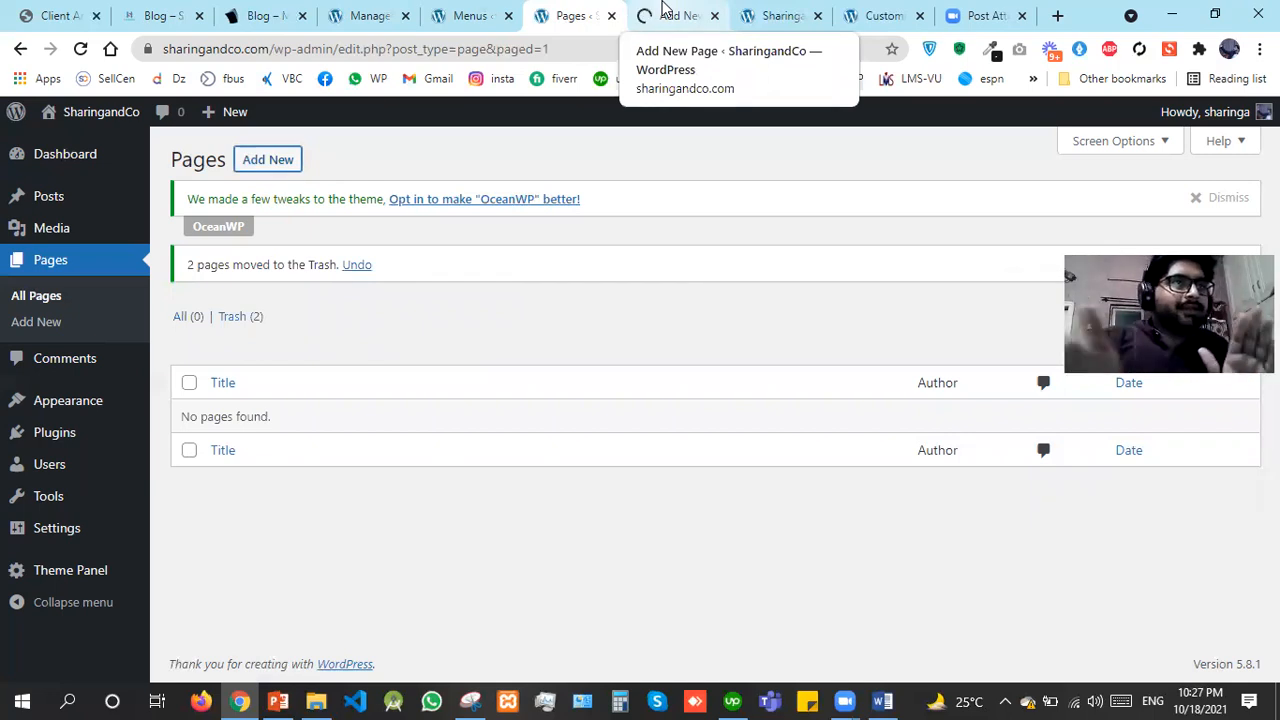
pyautogui.click(662, 7)
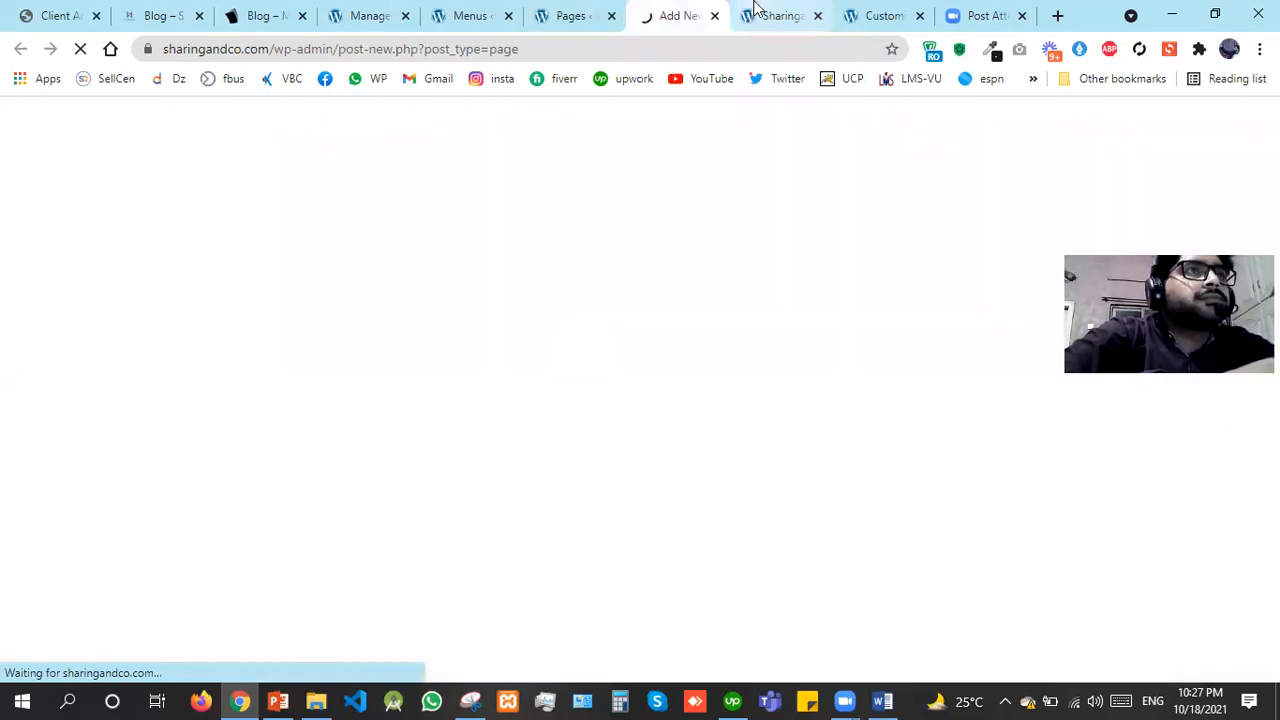
pyautogui.click(605, 8)
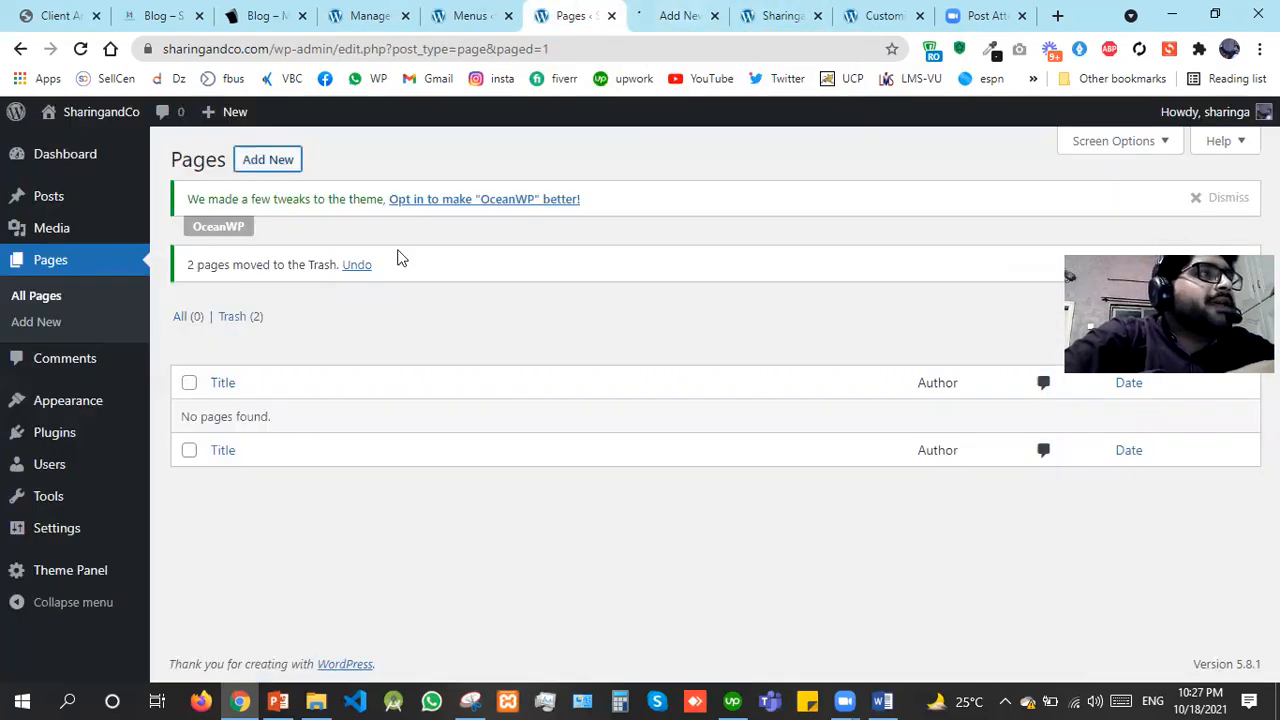
pyautogui.moveTo(94, 537)
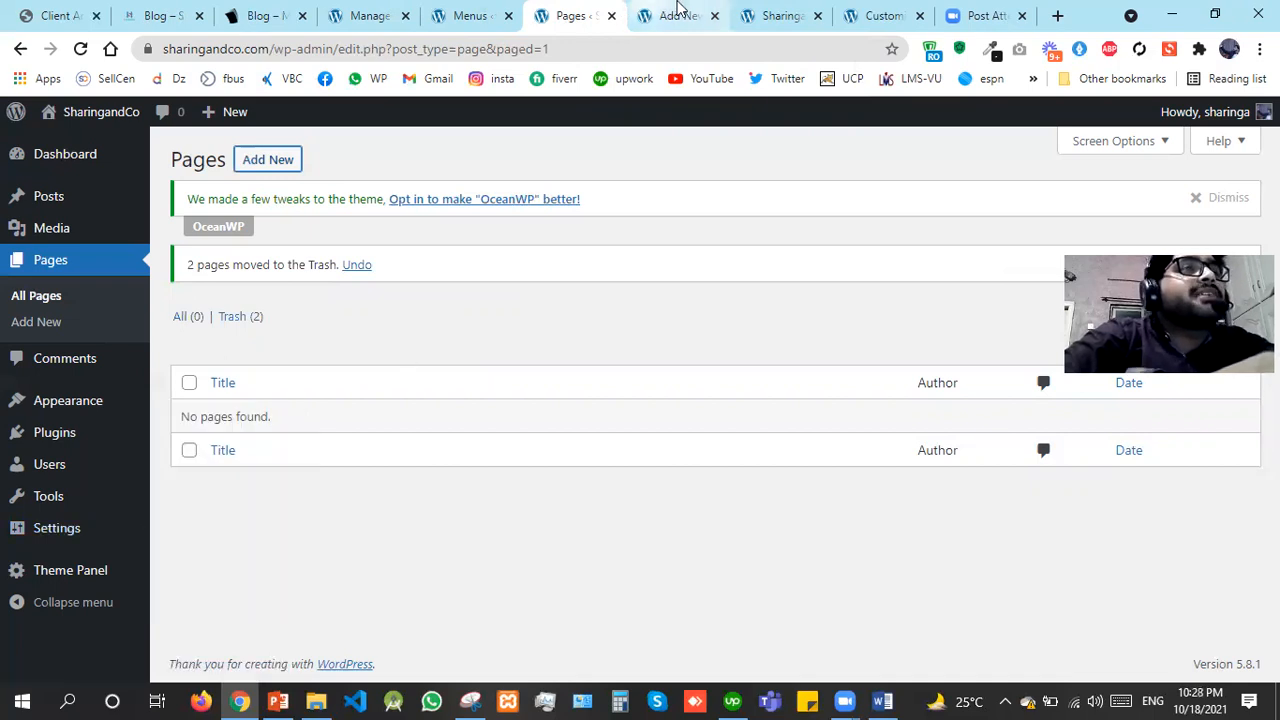
pyautogui.click(677, 12)
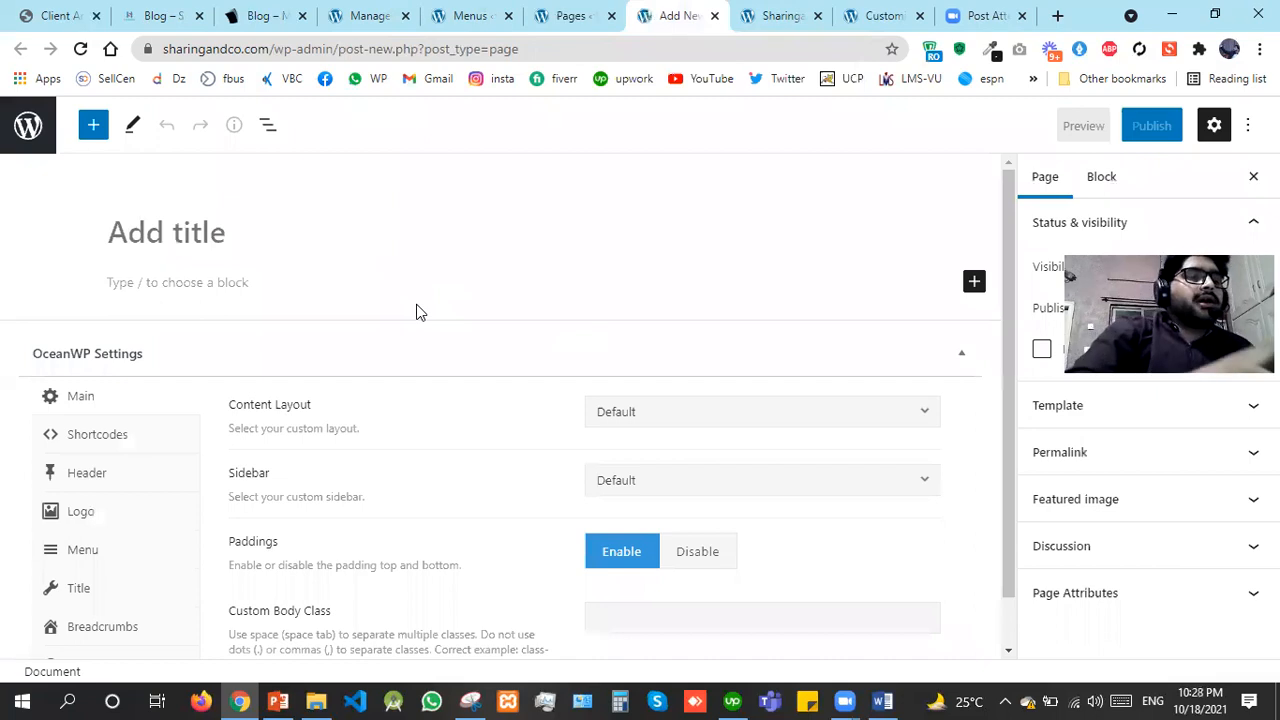
# Title the new page "Blog (Home)"
pyautogui.write('Blog ')
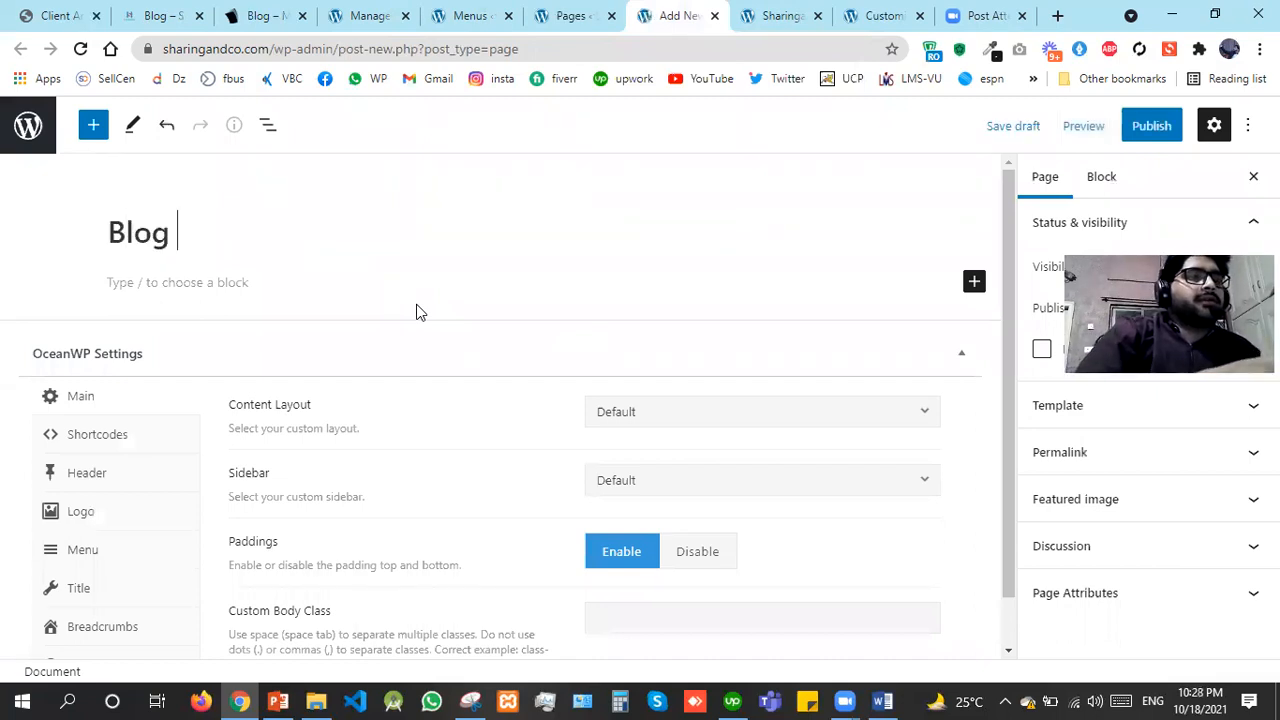
pyautogui.write('()')
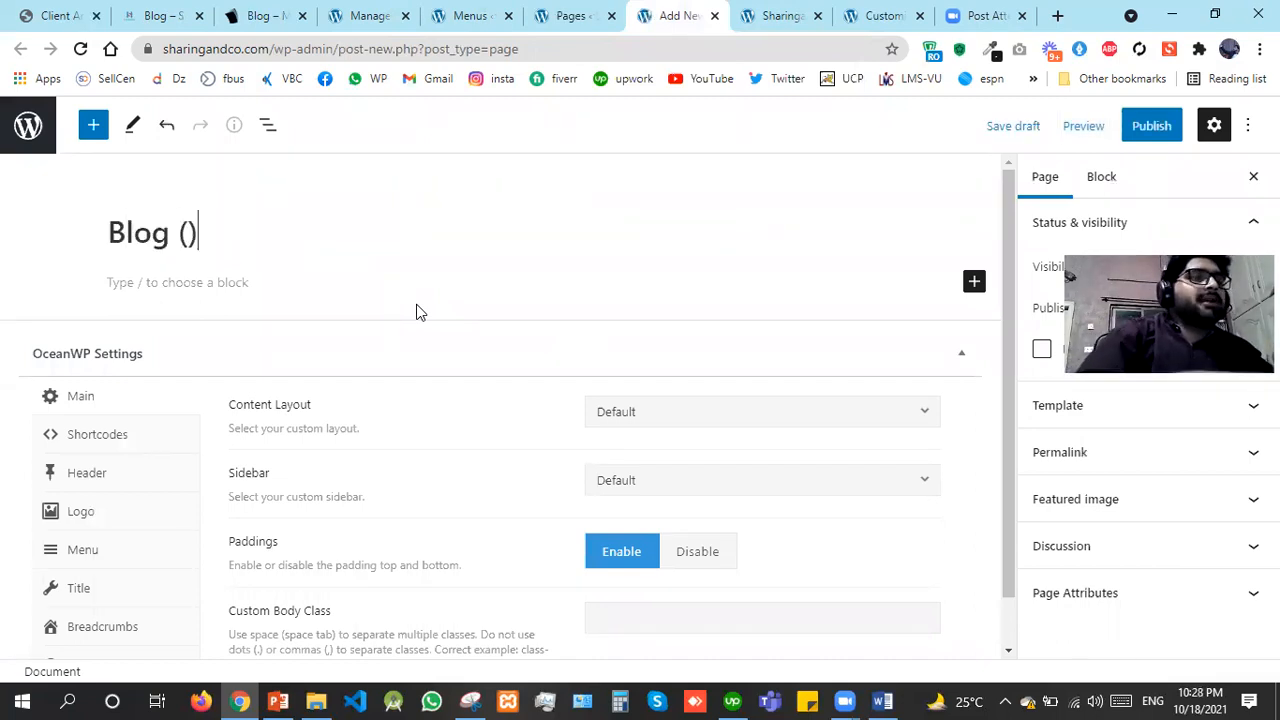
pyautogui.press('Left')
pyautogui.write('Home')
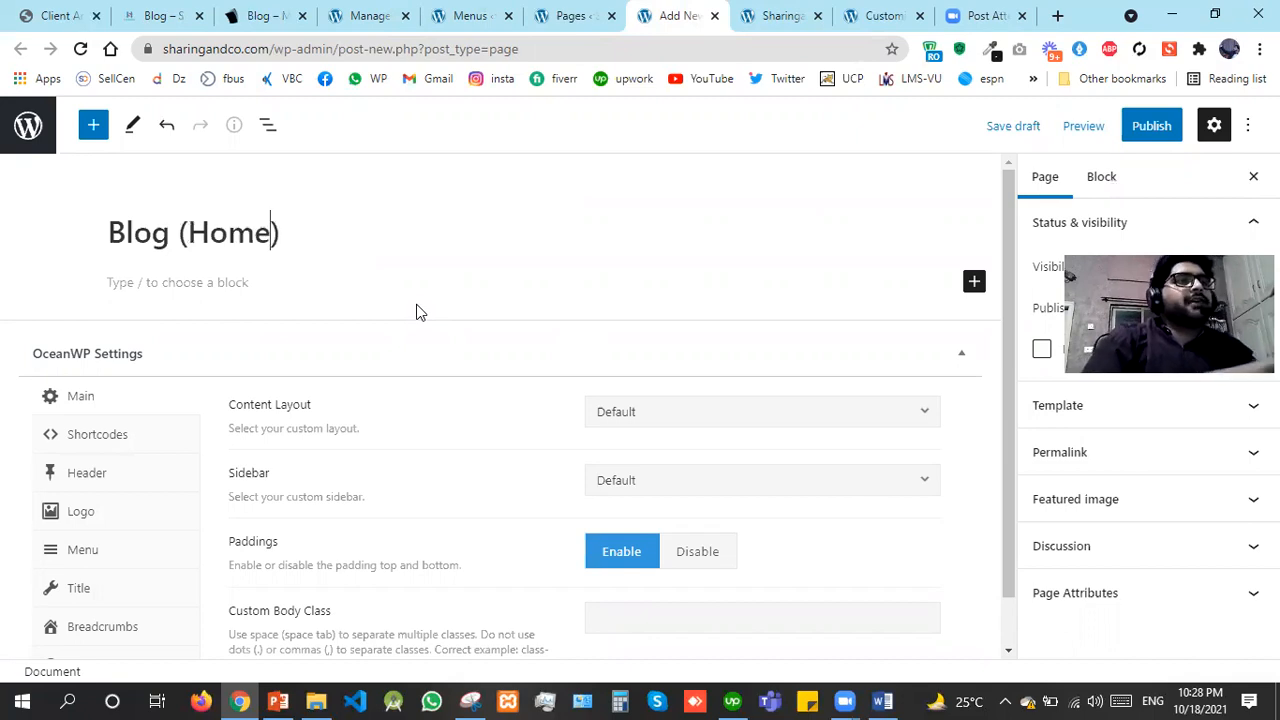
# In the page's OceanWP settings, set the content layout to Right Sidebar and disable the page title display
pyautogui.click(637, 420)
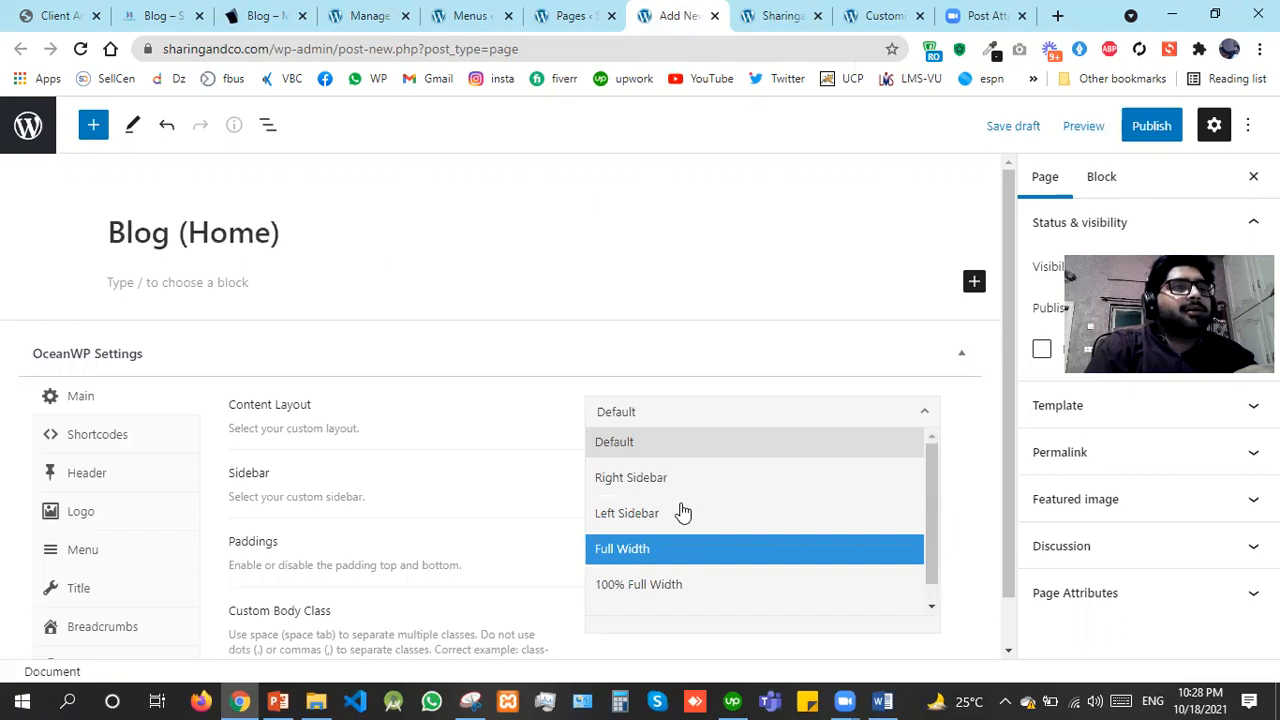
pyautogui.click(687, 492)
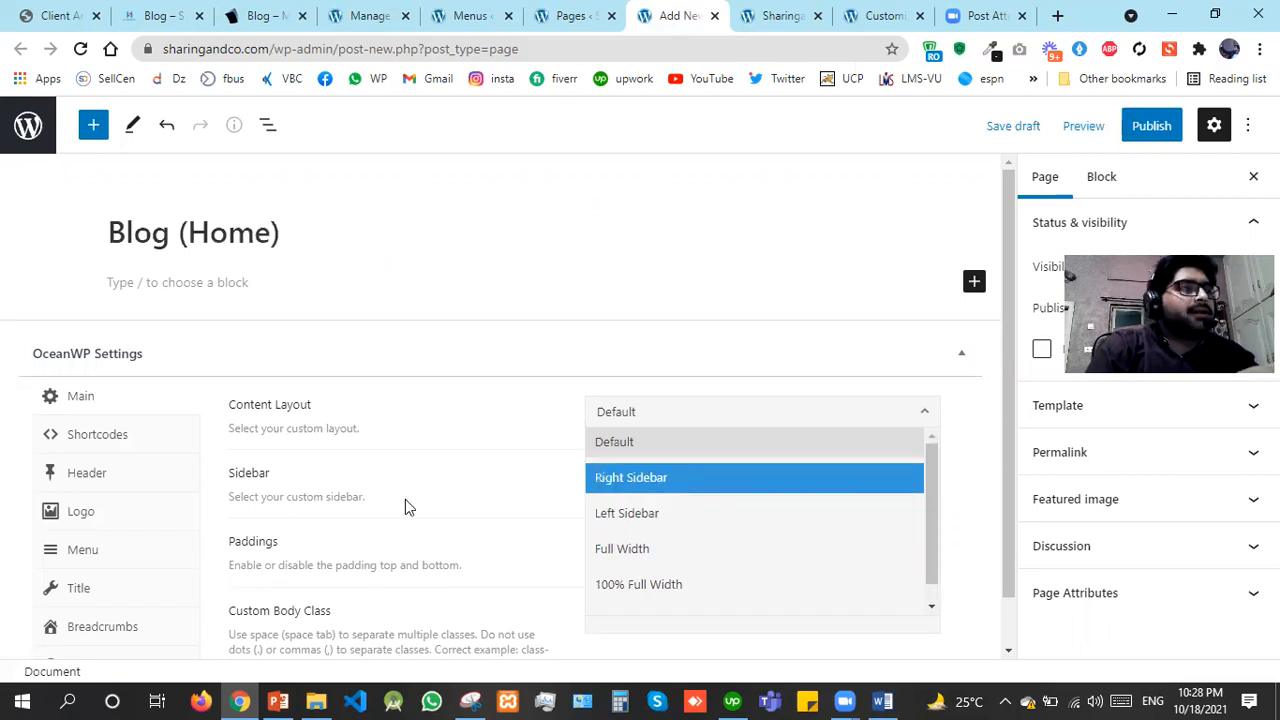
pyautogui.click(97, 584)
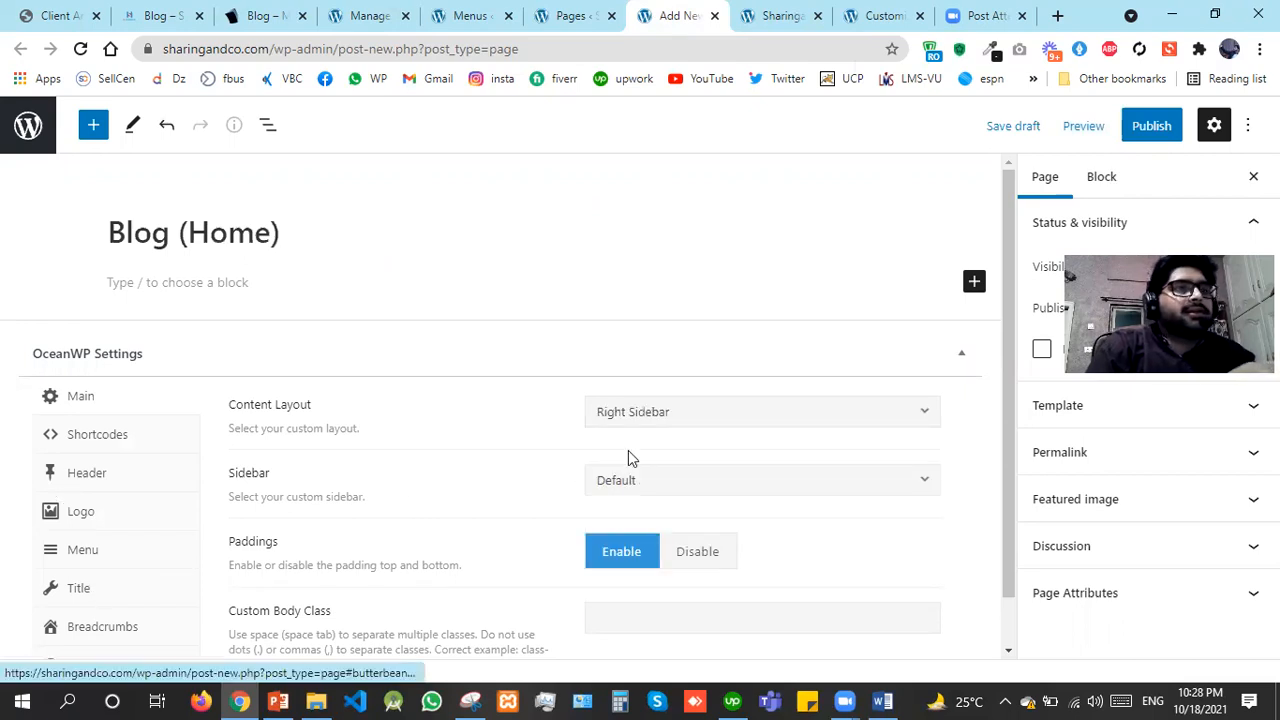
pyautogui.click(763, 414)
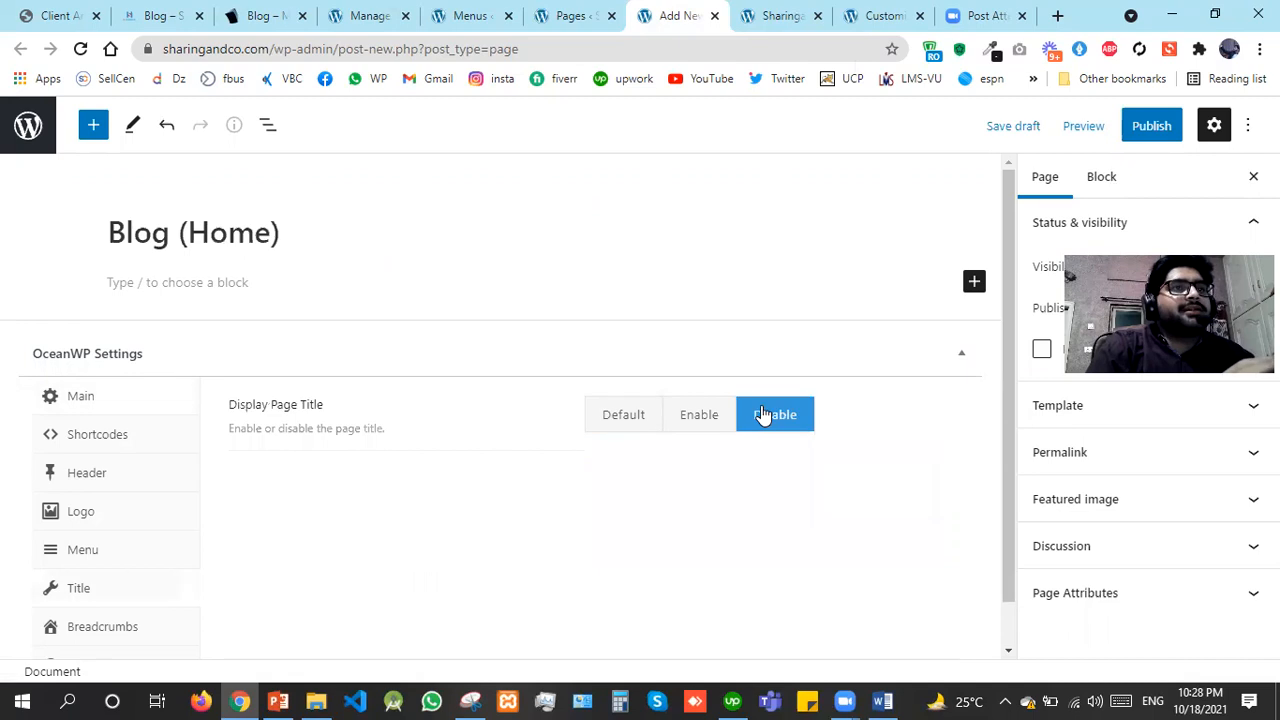
# Publish the Blog (Home) page and open its live version in a new browser tab
pyautogui.click(1150, 129)
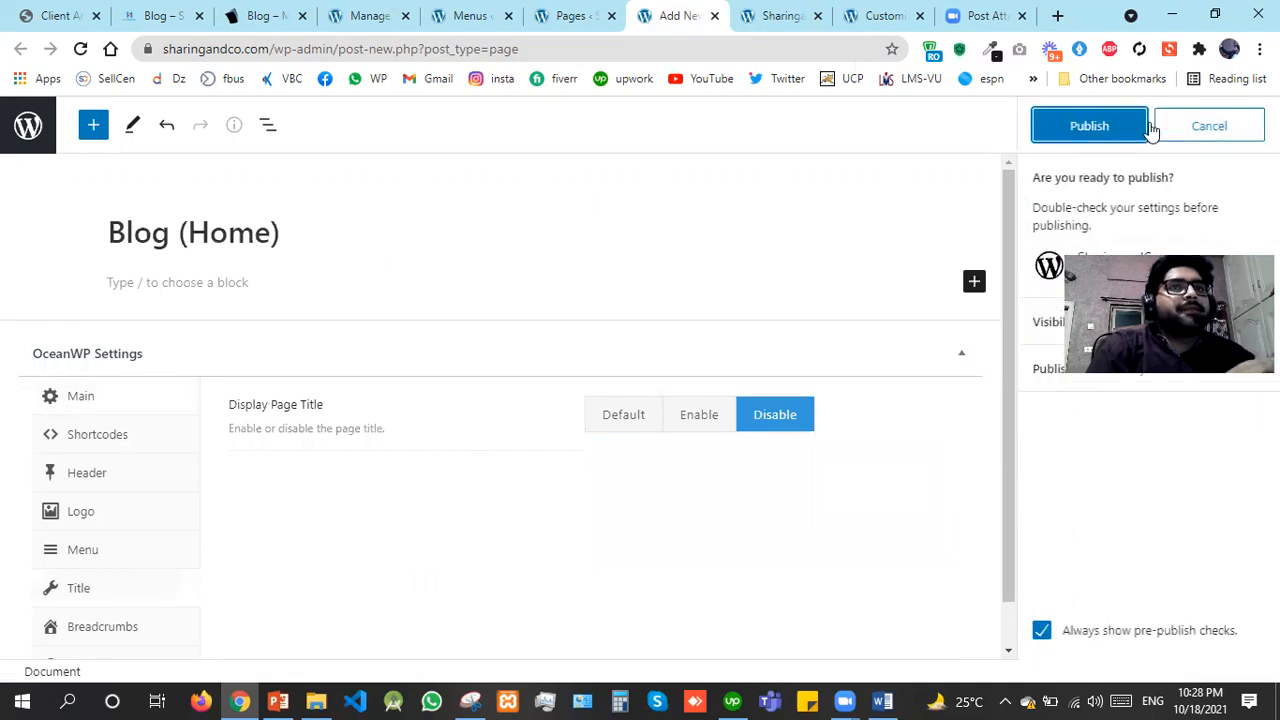
pyautogui.click(1089, 135)
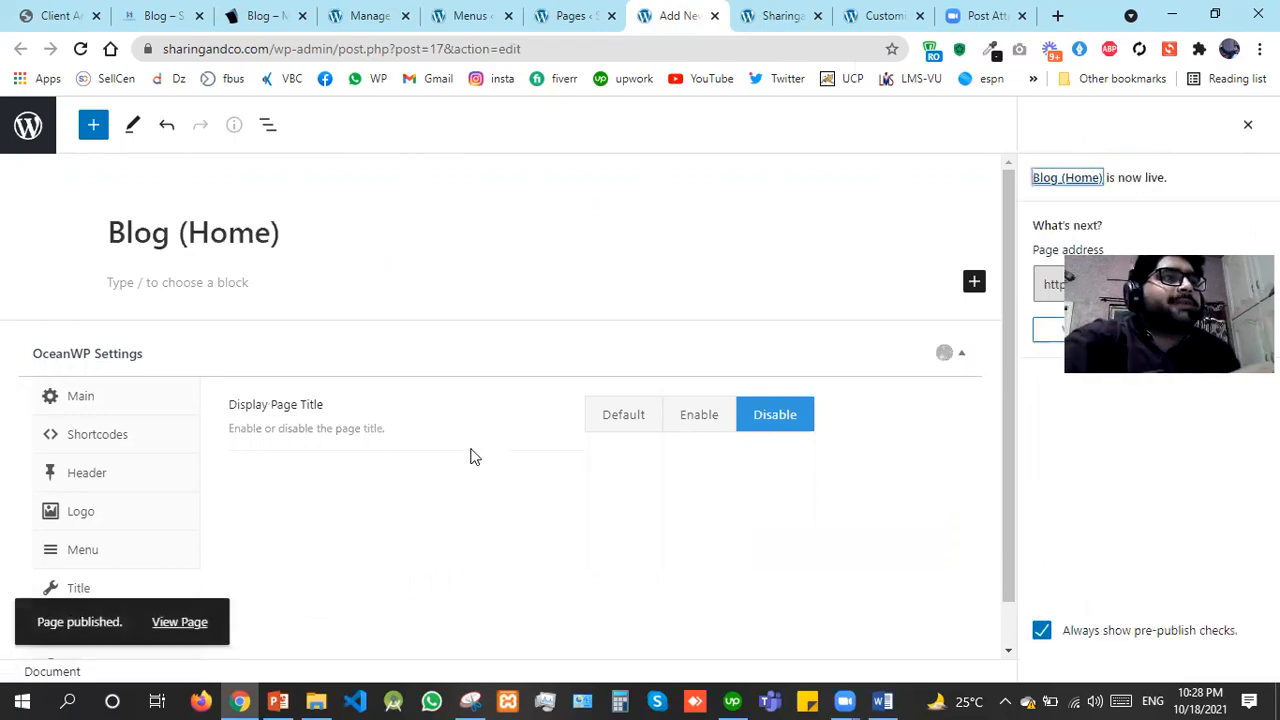
pyautogui.rightClick(200, 628)
pyautogui.click(283, 423)
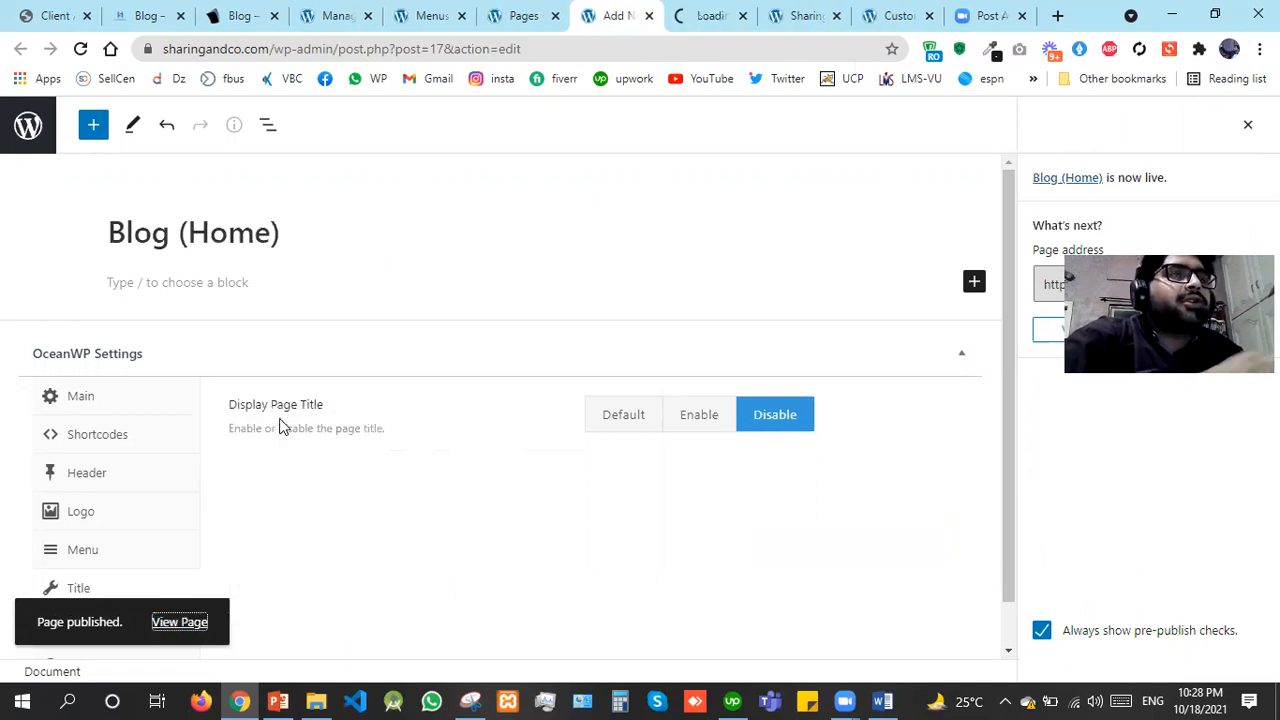
# Compare the live homepage's post content with the published Blog (Home) page and its web address
pyautogui.click(806, 12)
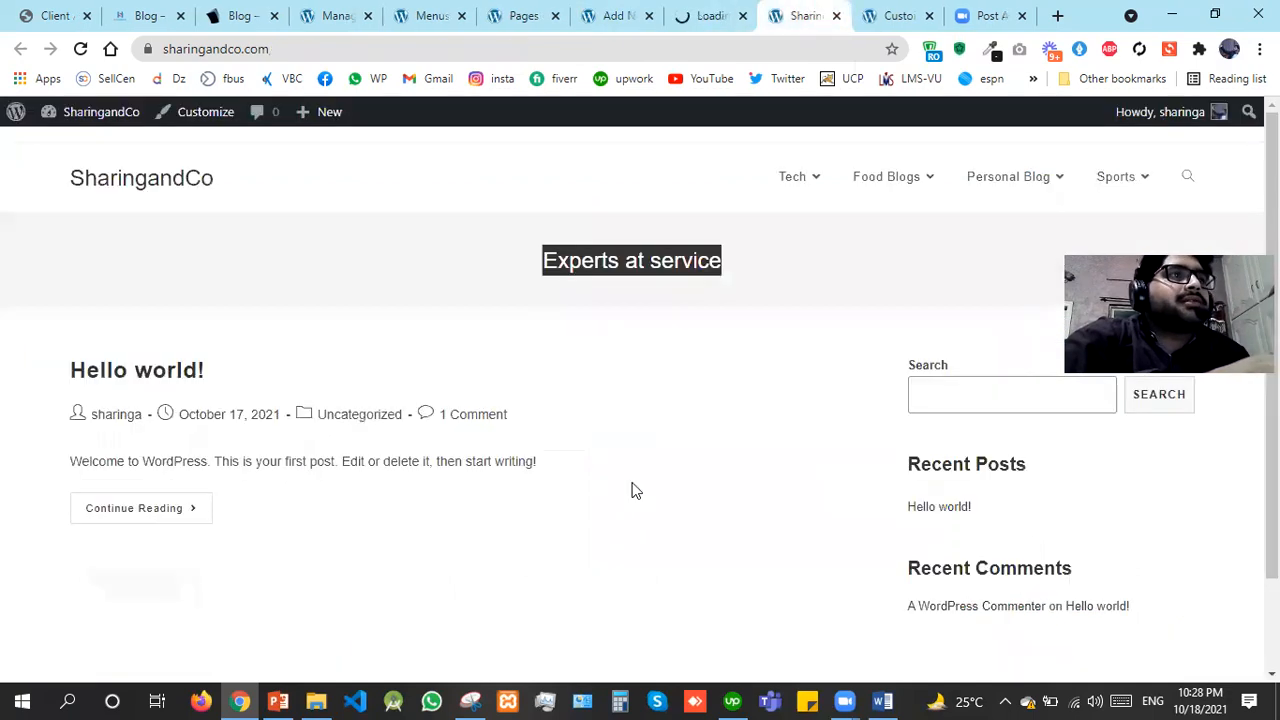
pyautogui.tripleClick(420, 484)
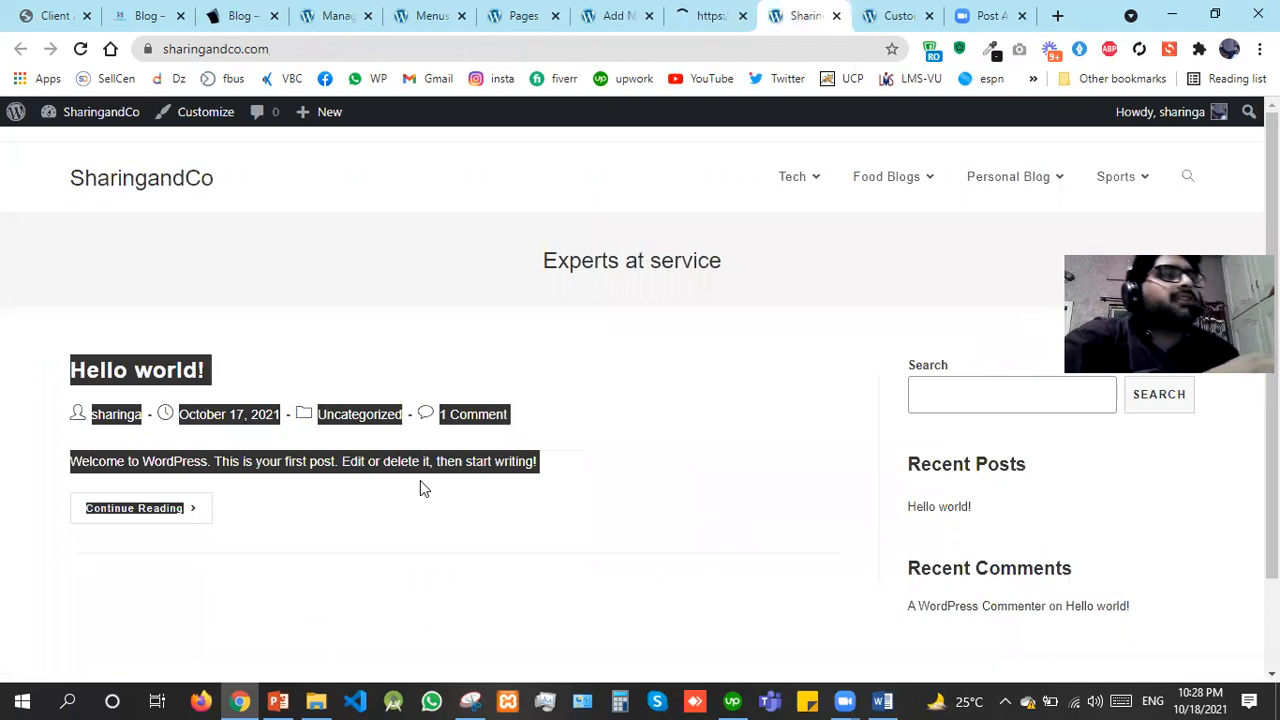
pyautogui.click(685, 8)
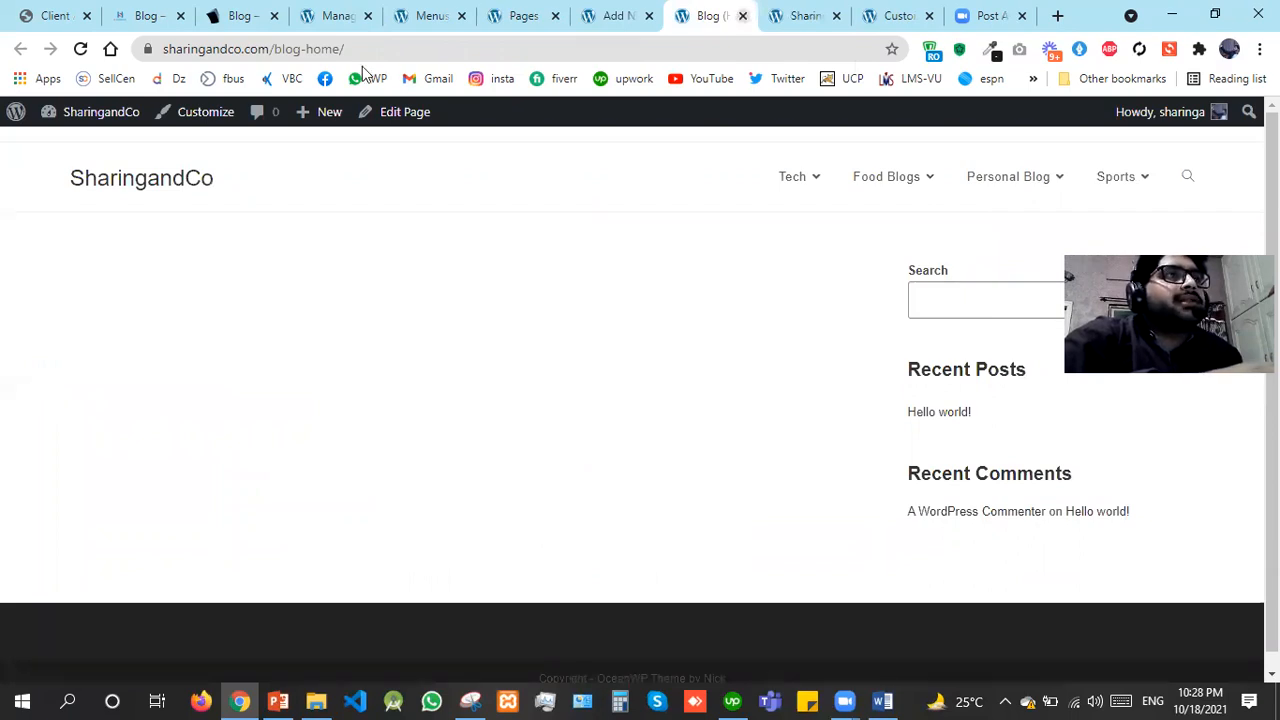
pyautogui.click(162, 60)
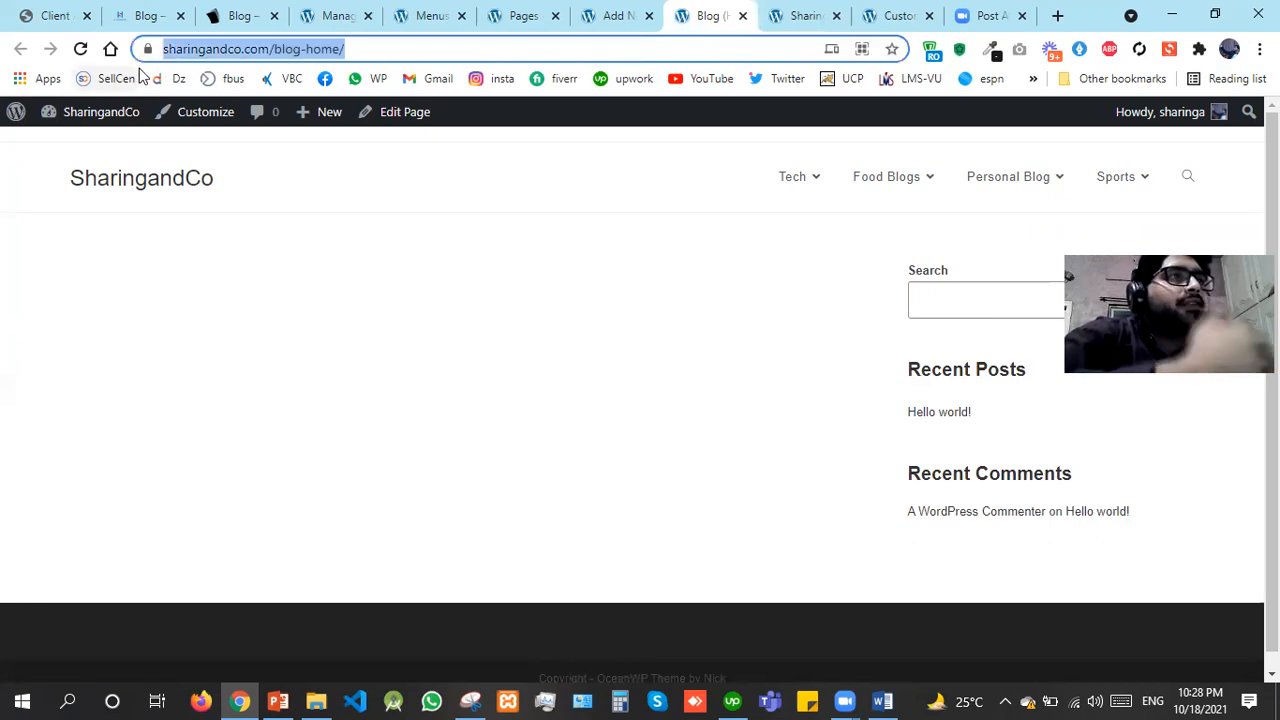
pyautogui.click(775, 12)
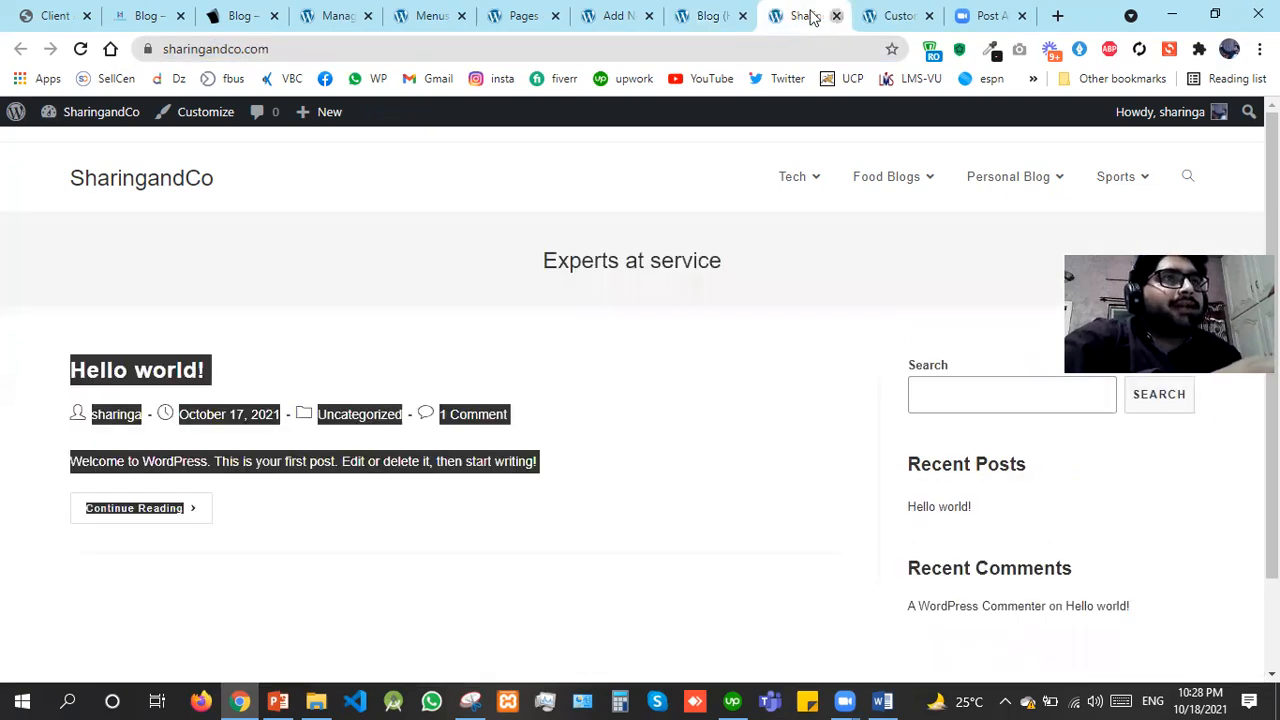
# Close the browser tabs of the live homepage, the page editor, the Pages list and Menus, and return to the Themes screen
pyautogui.click(836, 15)
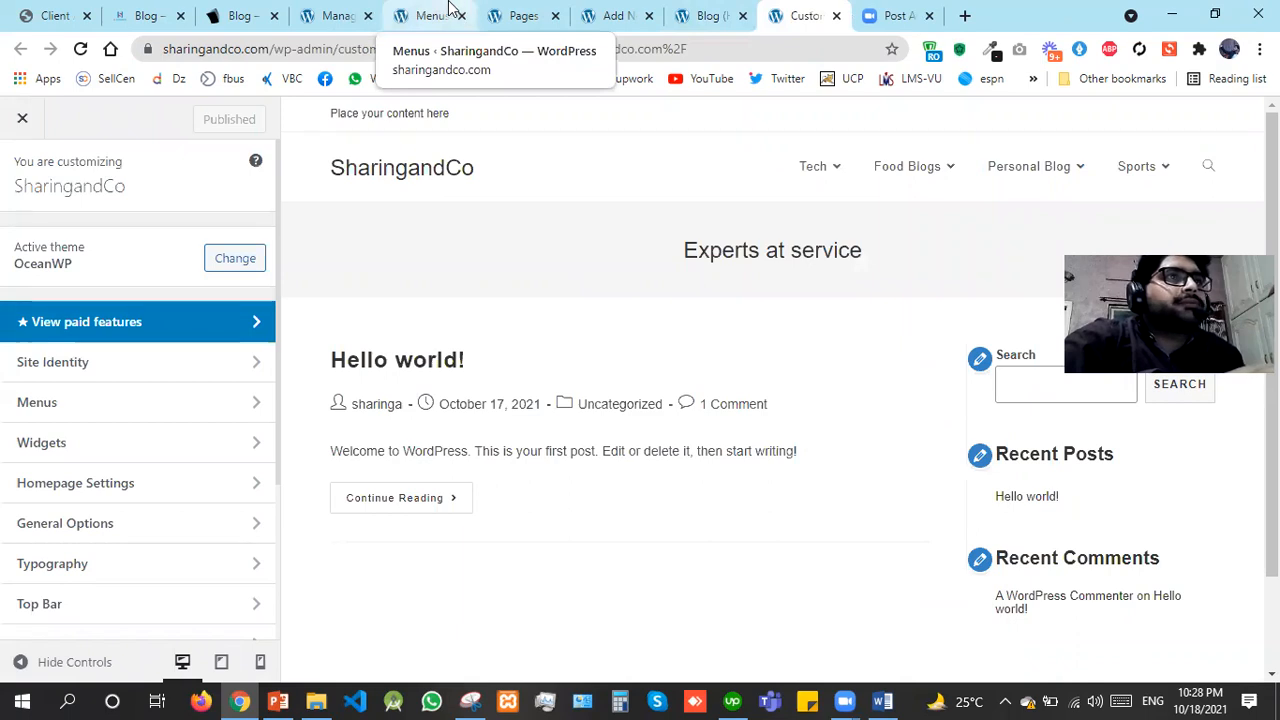
pyautogui.click(641, 12)
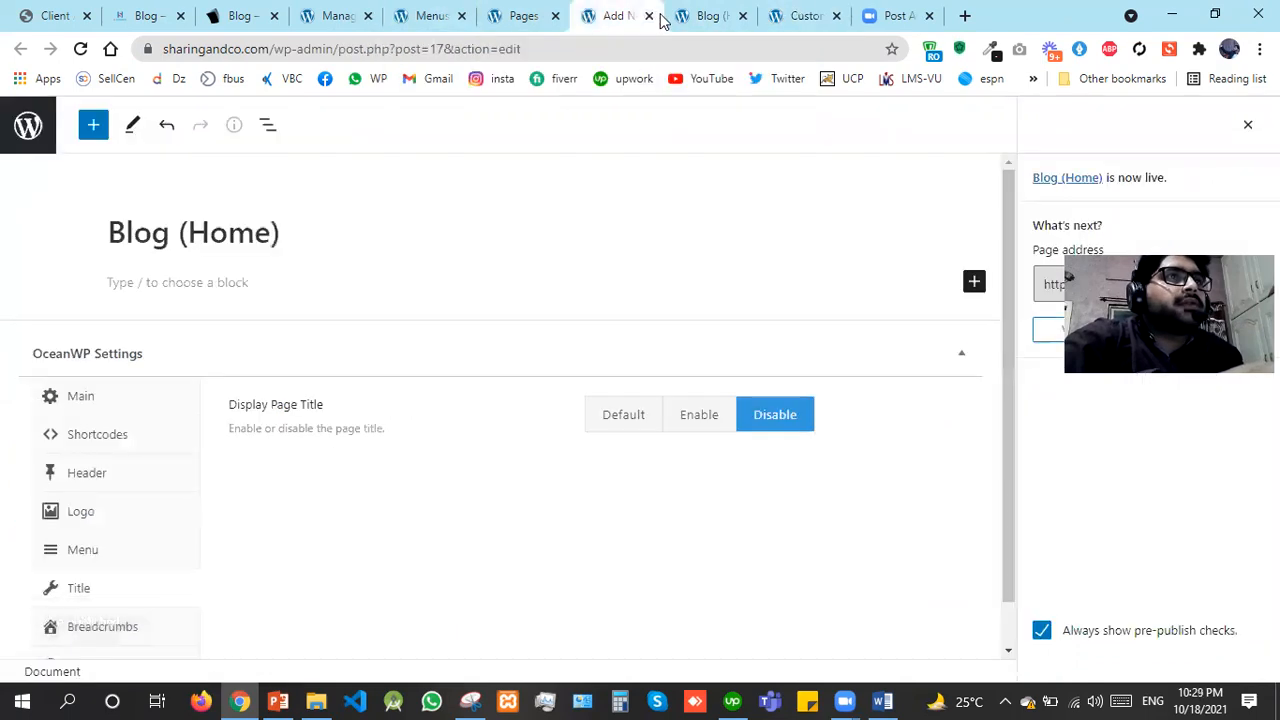
pyautogui.click(648, 16)
pyautogui.click(560, 15)
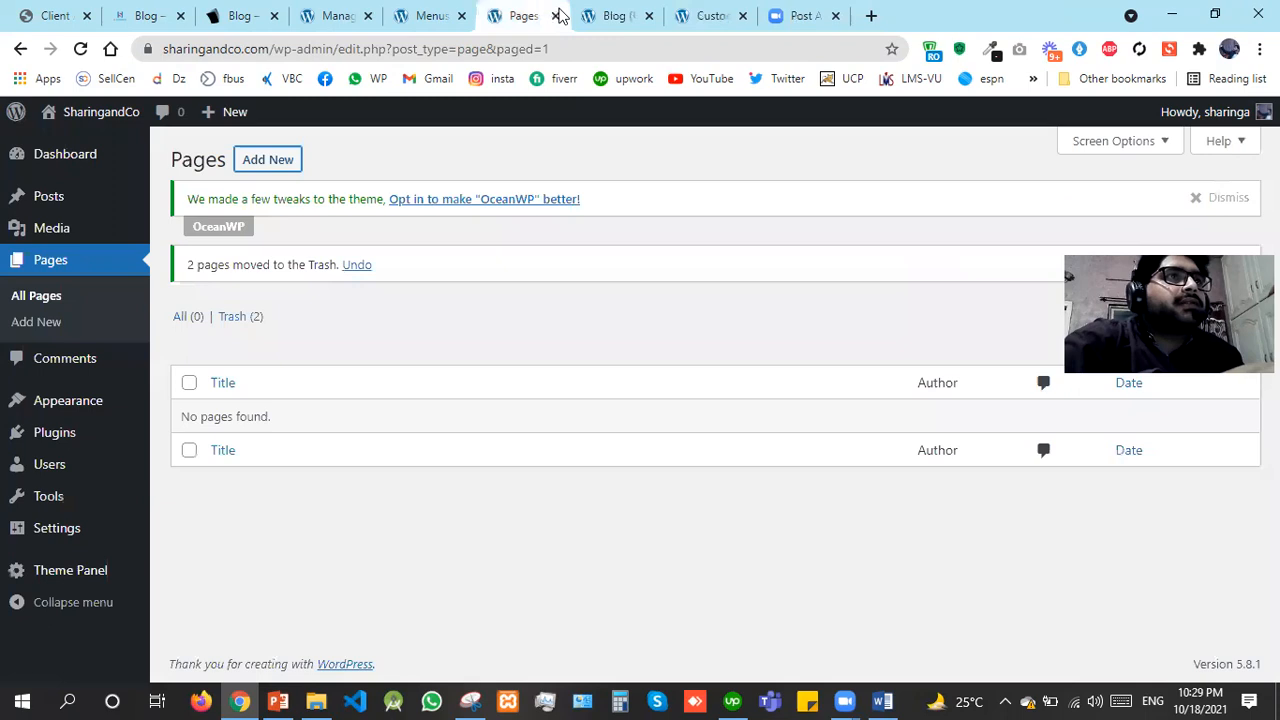
pyautogui.click(556, 15)
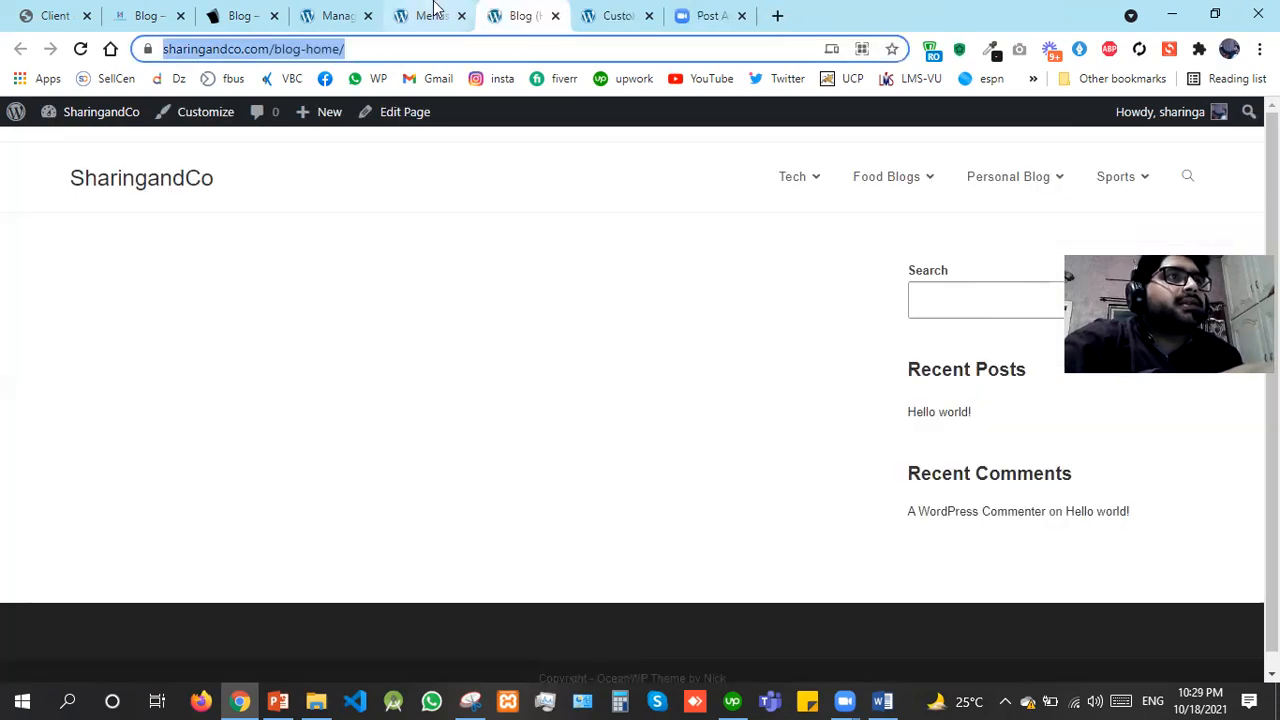
pyautogui.click(434, 8)
pyautogui.click(300, 10)
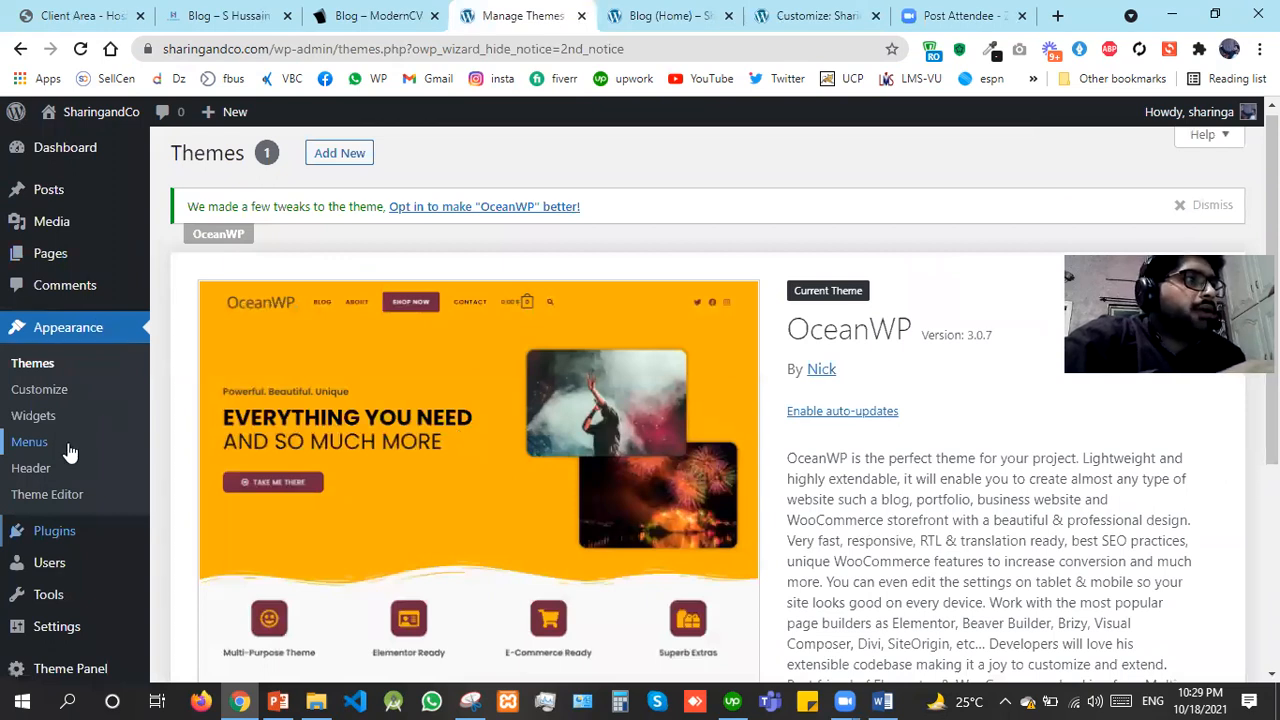
# Open the General, Reading and Permalinks settings, each in its own new browser tab
pyautogui.scroll(-2, 70, 453)
pyautogui.moveTo(86, 449)
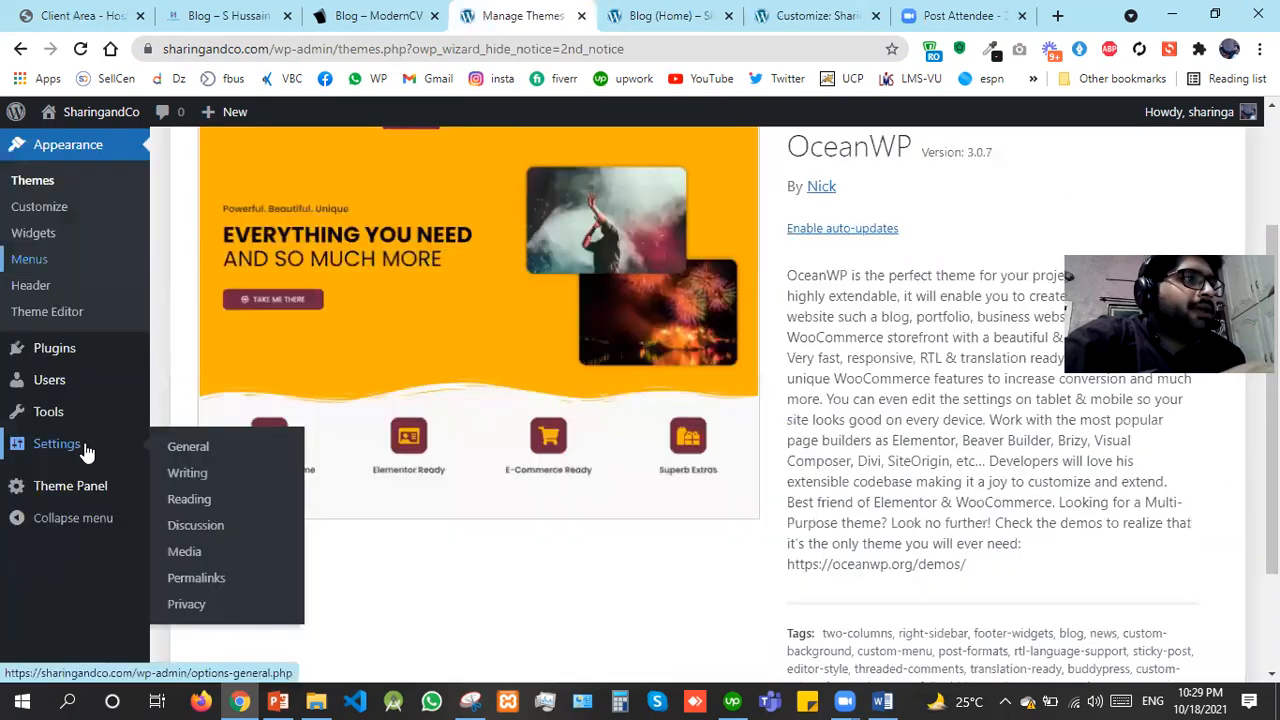
pyautogui.rightClick(181, 460)
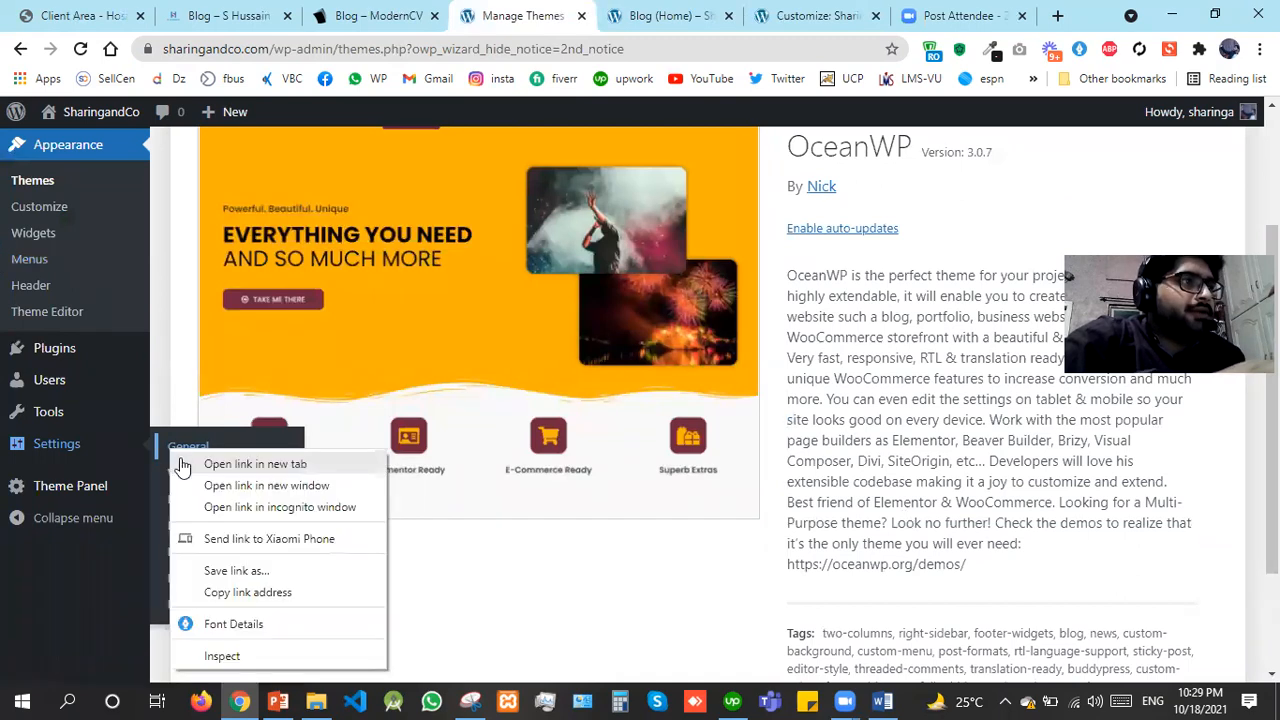
pyautogui.click(183, 466)
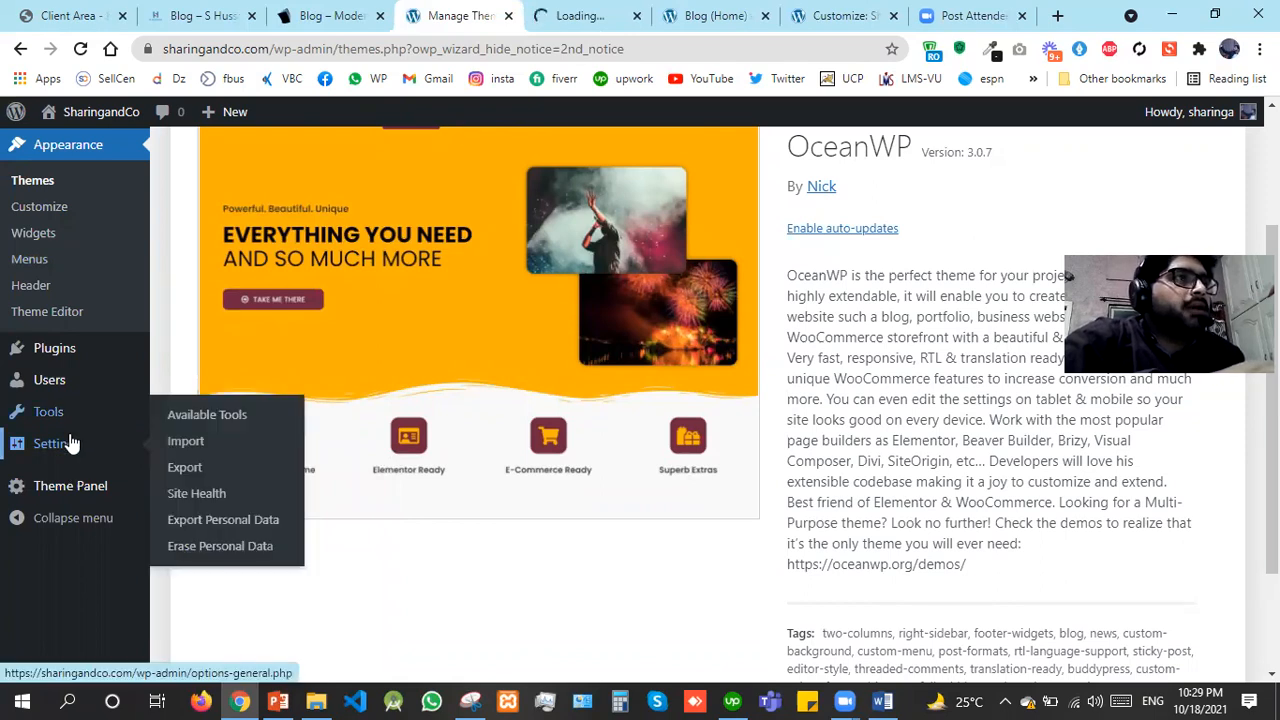
pyautogui.moveTo(153, 459)
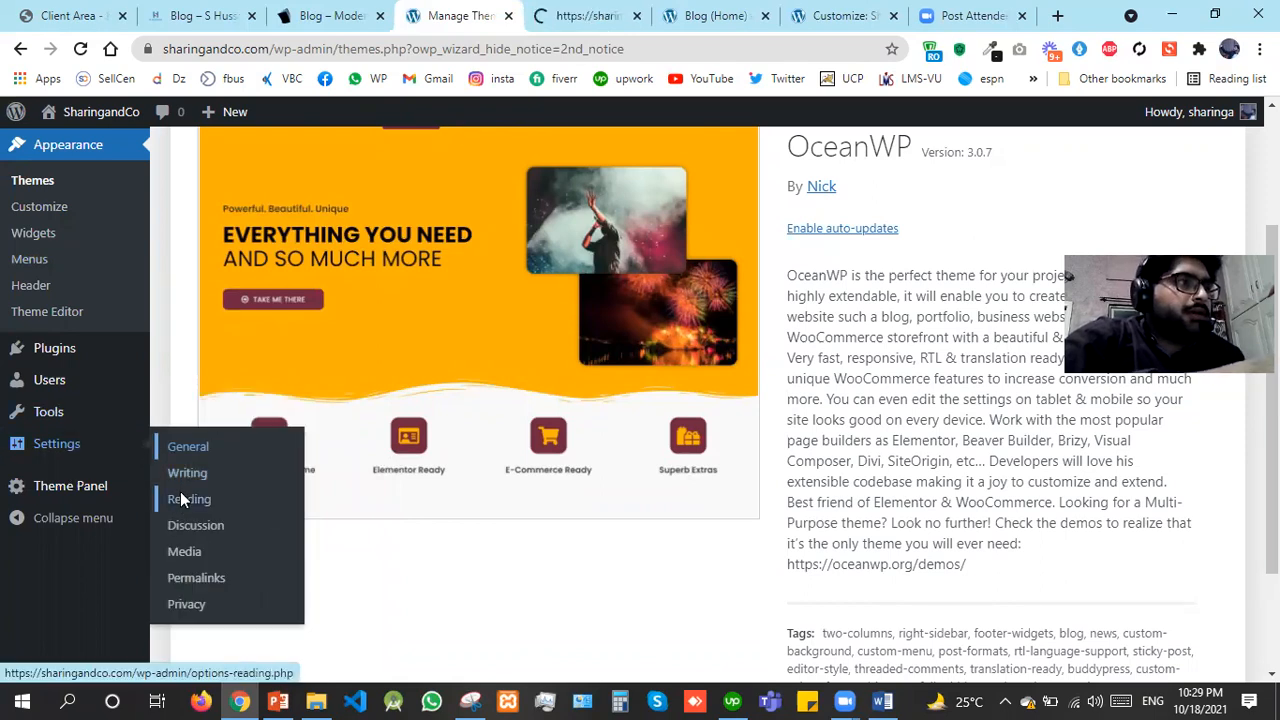
pyautogui.rightClick(180, 497)
pyautogui.click(270, 287)
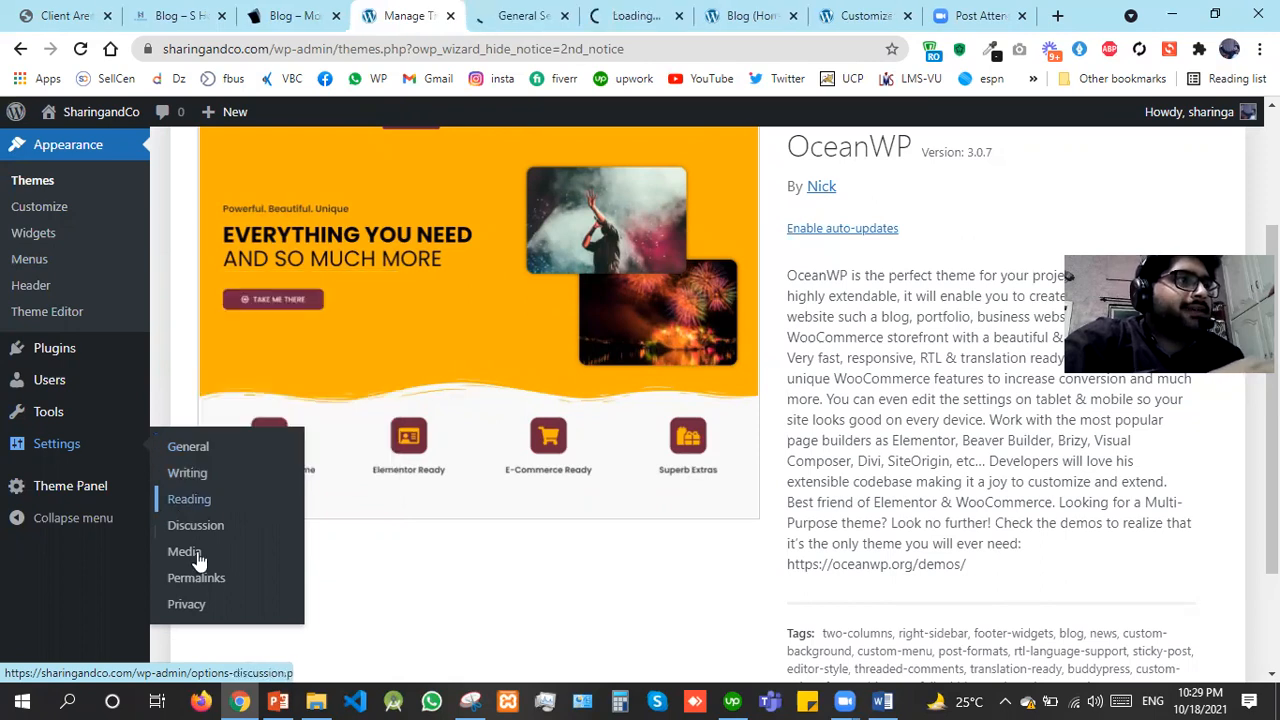
pyautogui.rightClick(197, 577)
pyautogui.click(266, 372)
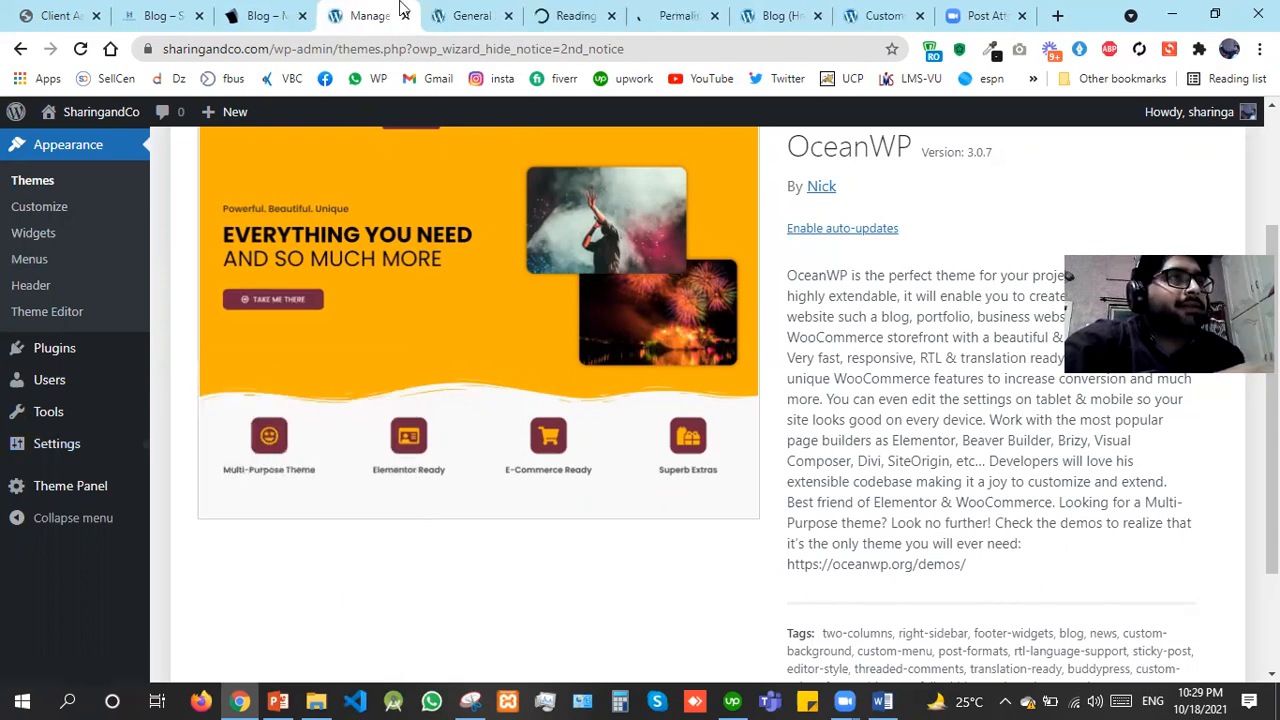
# Allow anyone to register in the General settings, save the changes and close that browser tab
pyautogui.hotkey('ctrl', 'Tab')
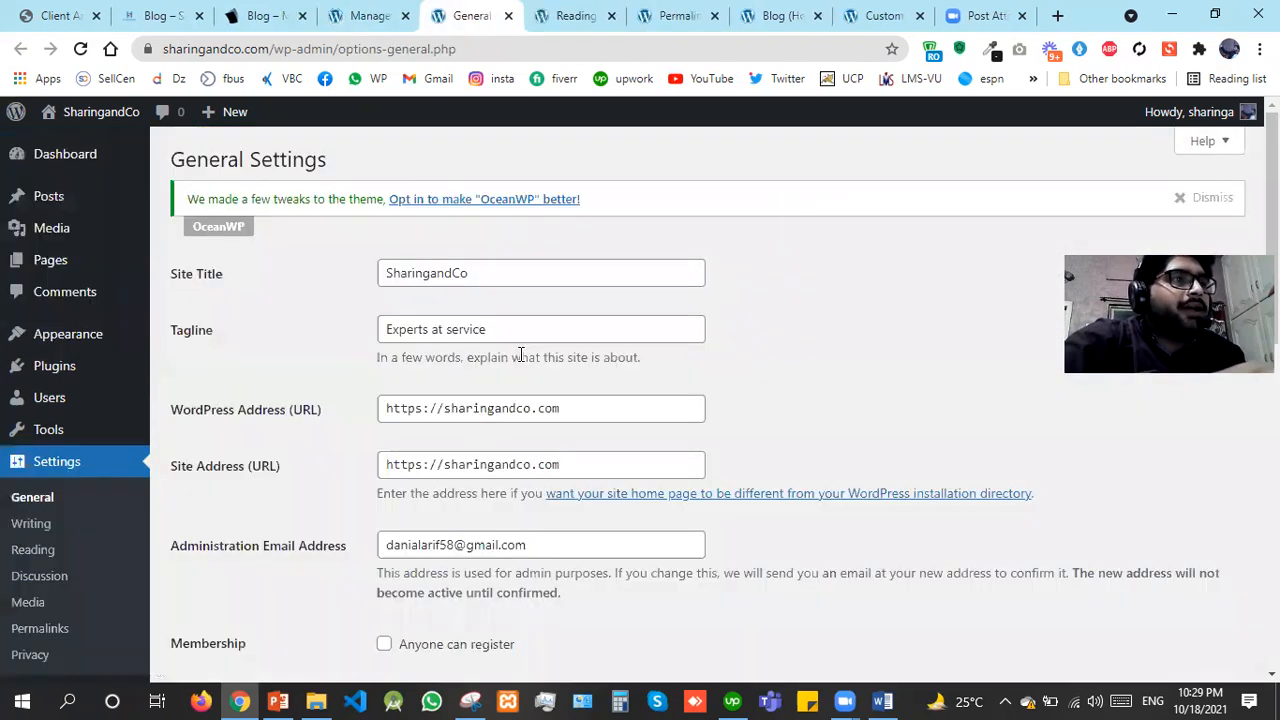
pyautogui.click(450, 650)
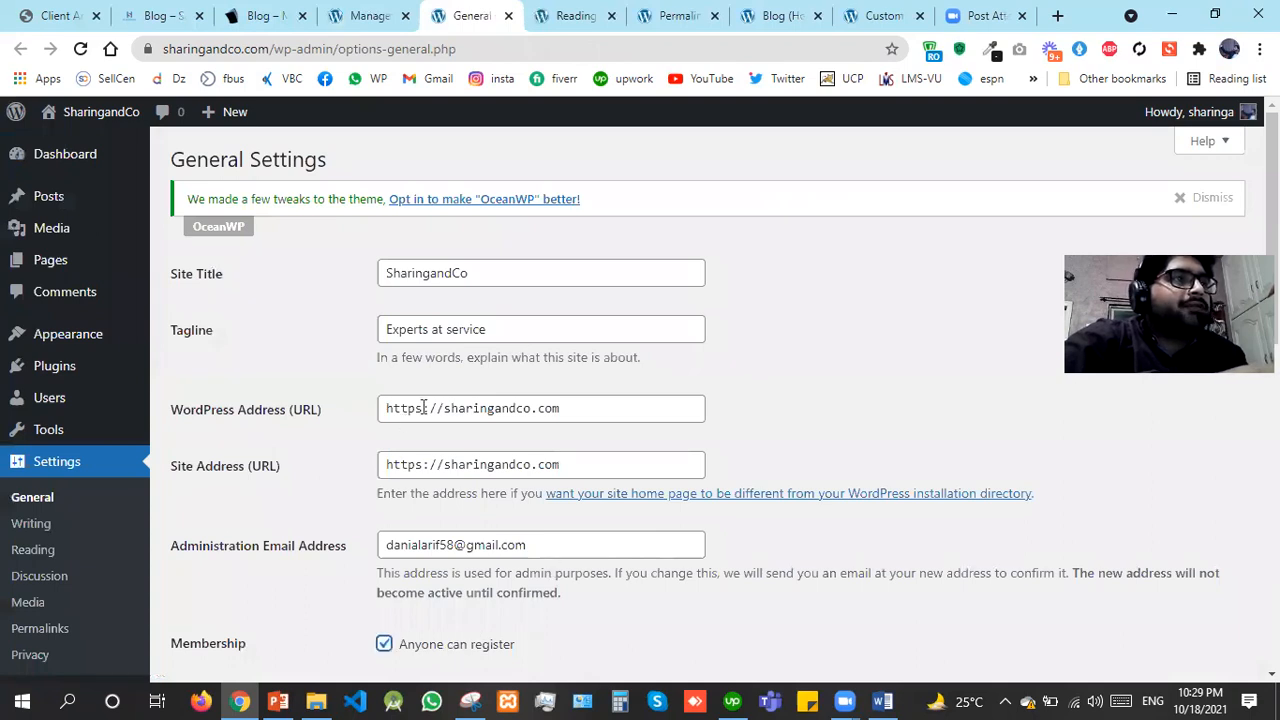
pyautogui.moveTo(416, 408); pyautogui.dragTo(423, 408)
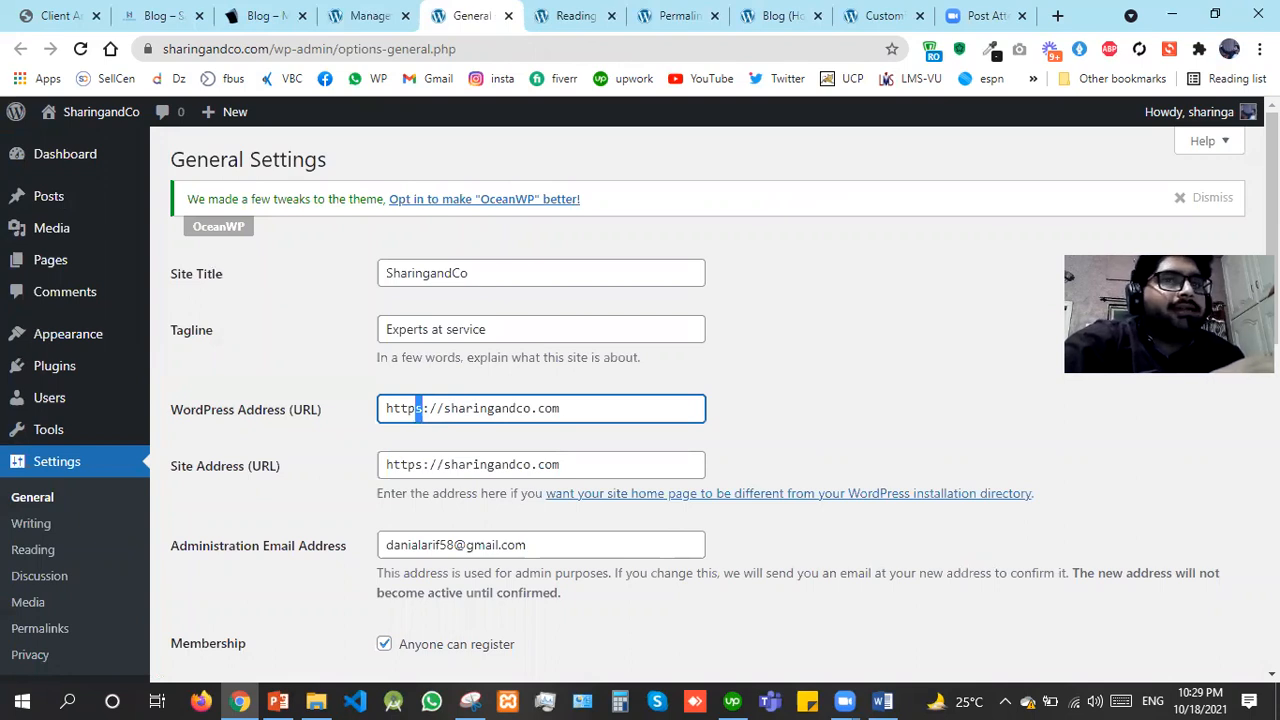
pyautogui.scroll(-10, 298, 566)
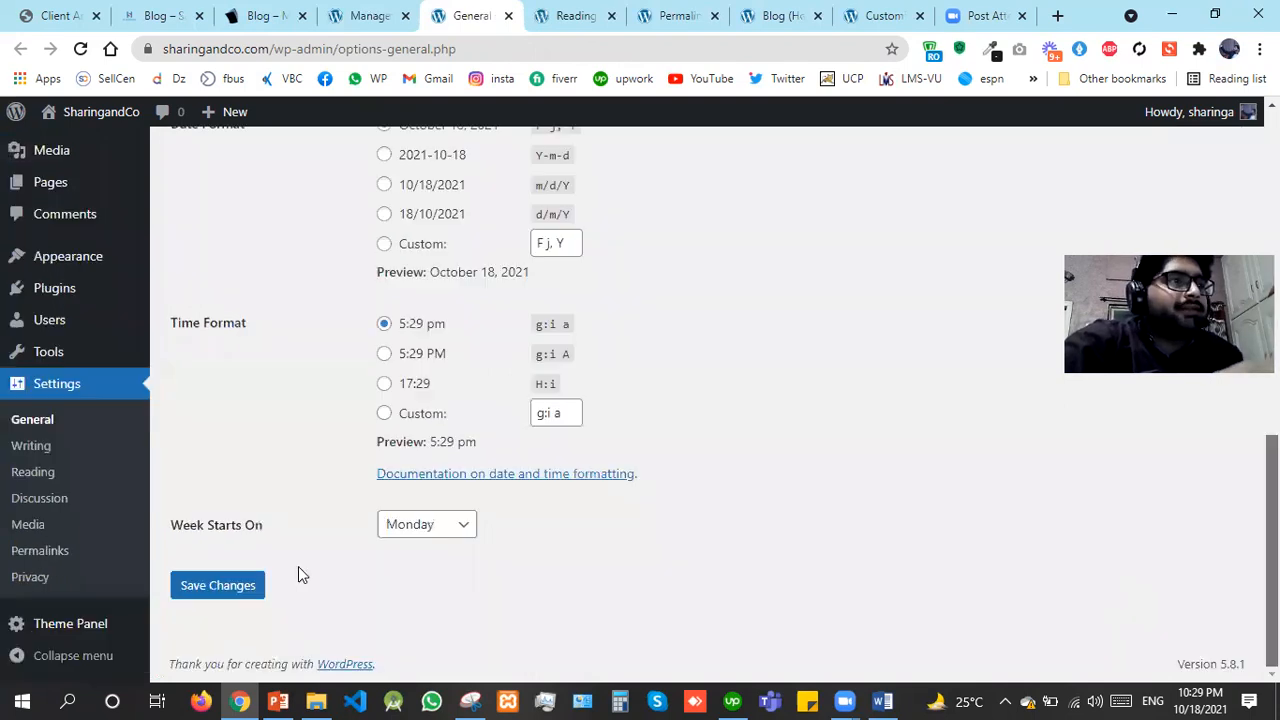
pyautogui.click(247, 592)
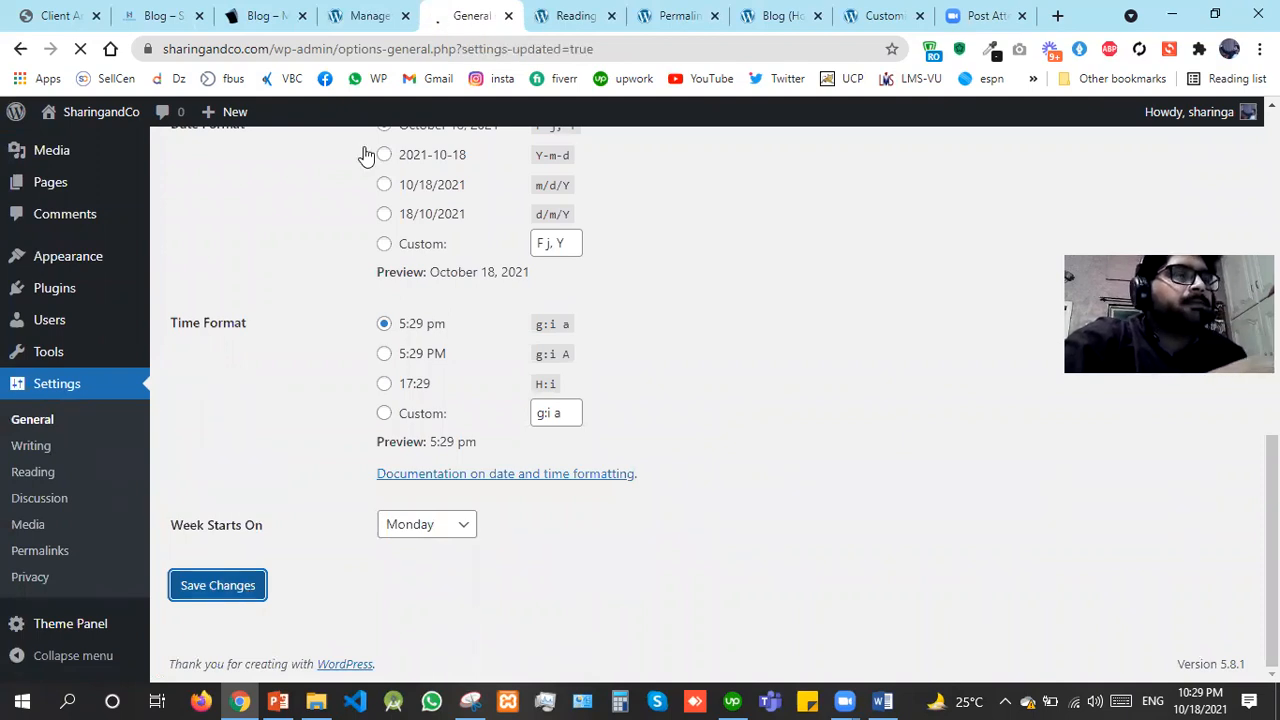
pyautogui.click(509, 18)
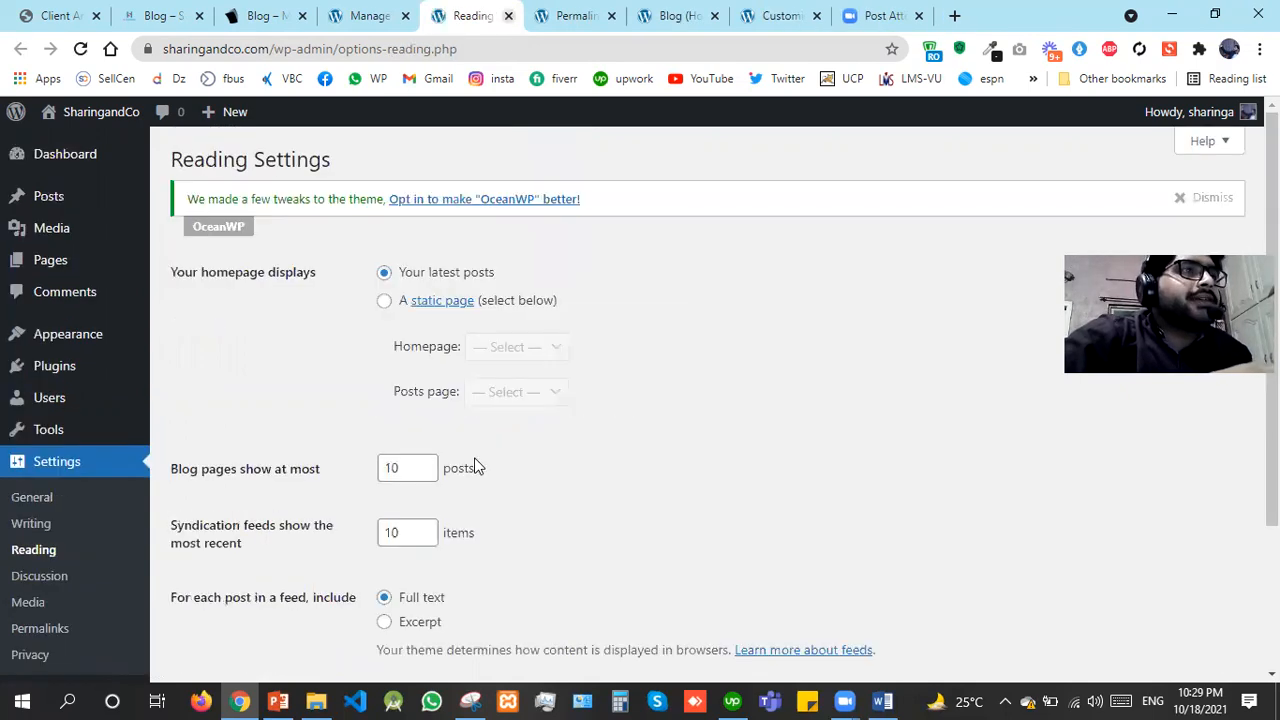
# Set the homepage to display a static page with Blog (Home) as the posts page, save, and close the Reading settings tab
pyautogui.click(386, 302)
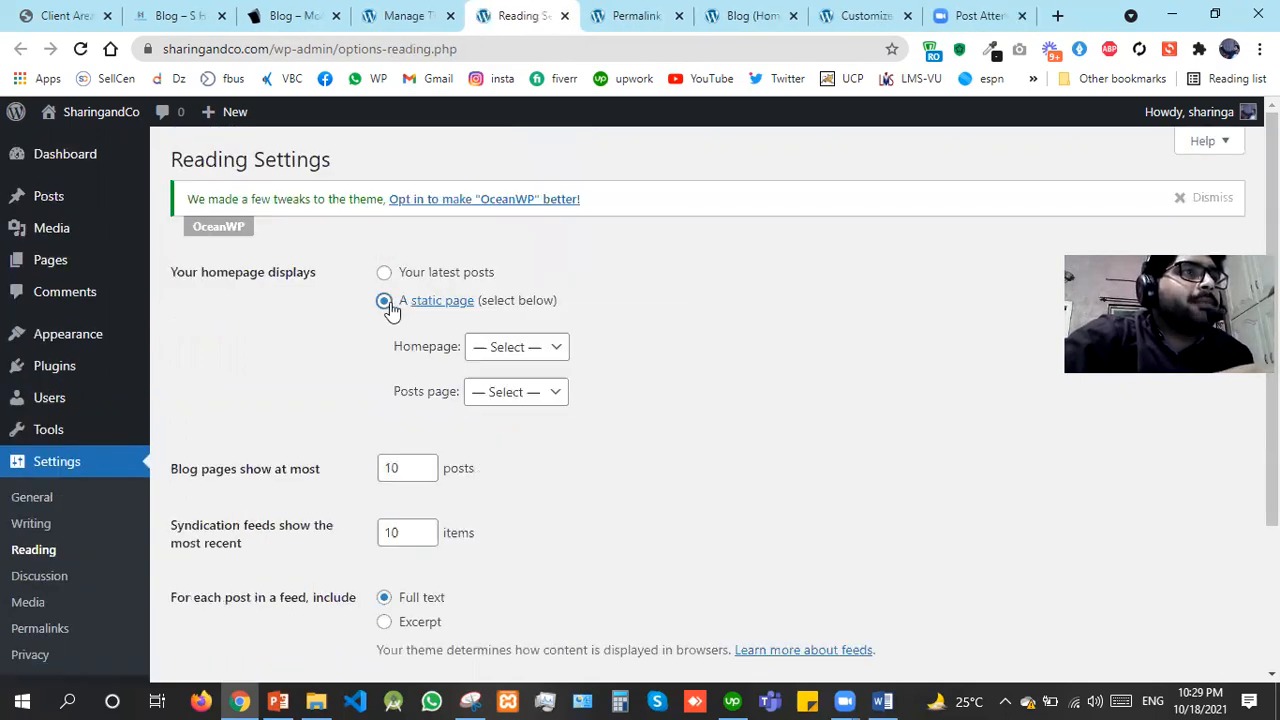
pyautogui.click(492, 347)
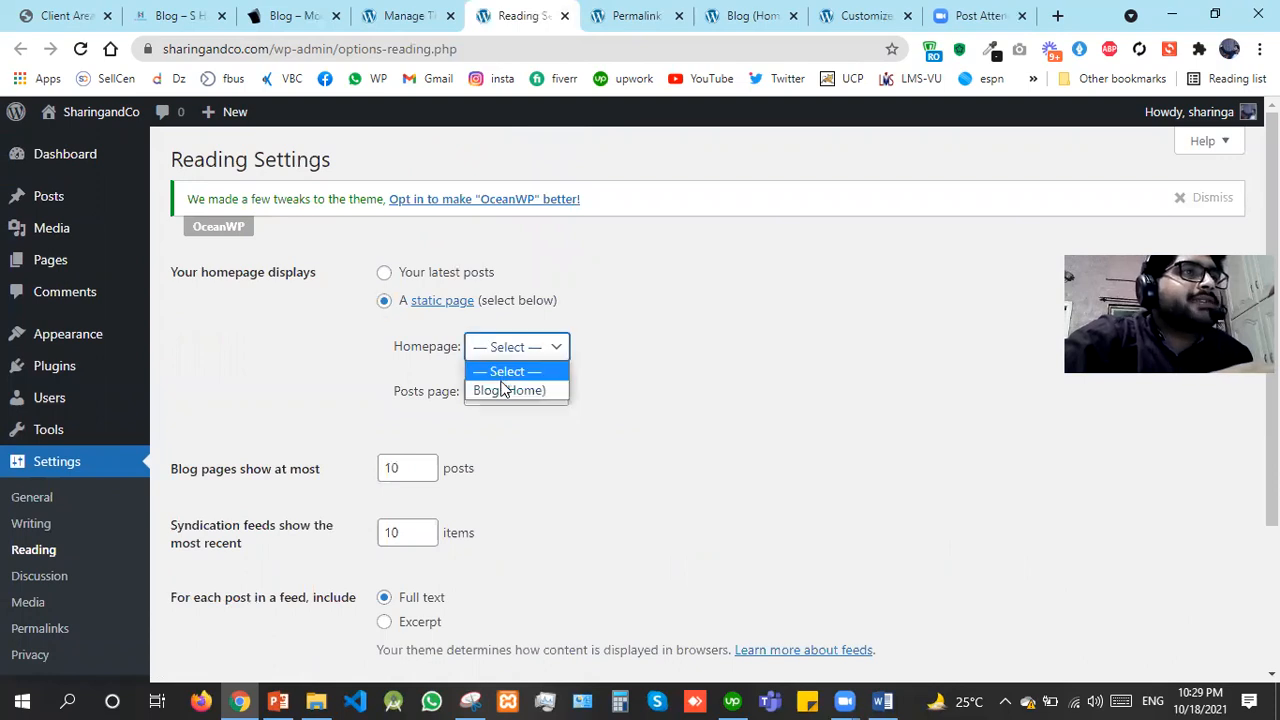
pyautogui.click(437, 375)
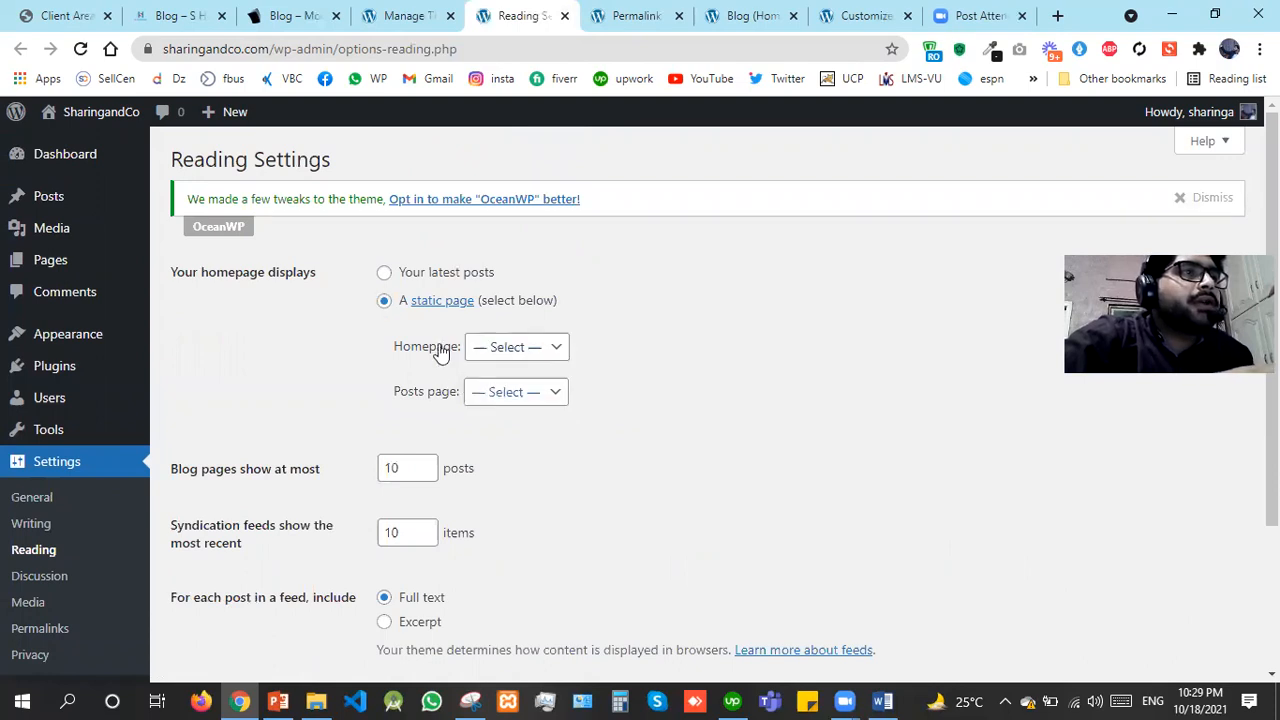
pyautogui.click(516, 392)
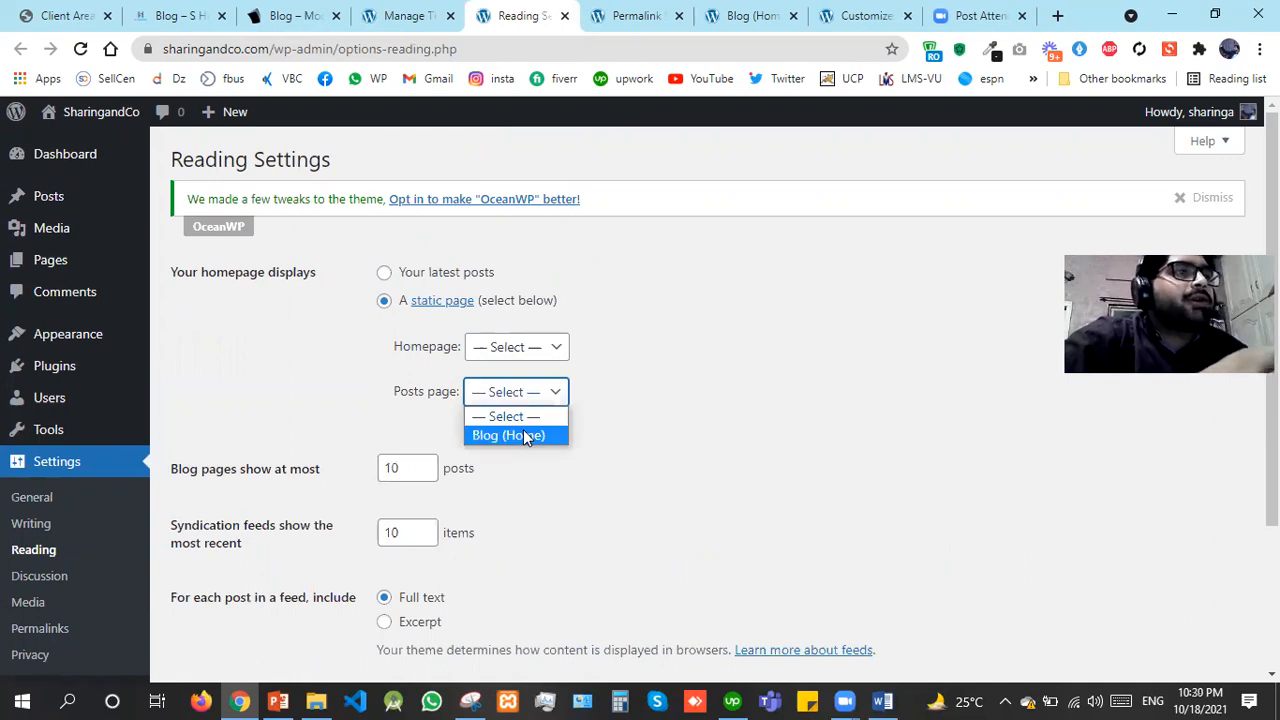
pyautogui.click(526, 437)
pyautogui.scroll(-3, 700, 400)
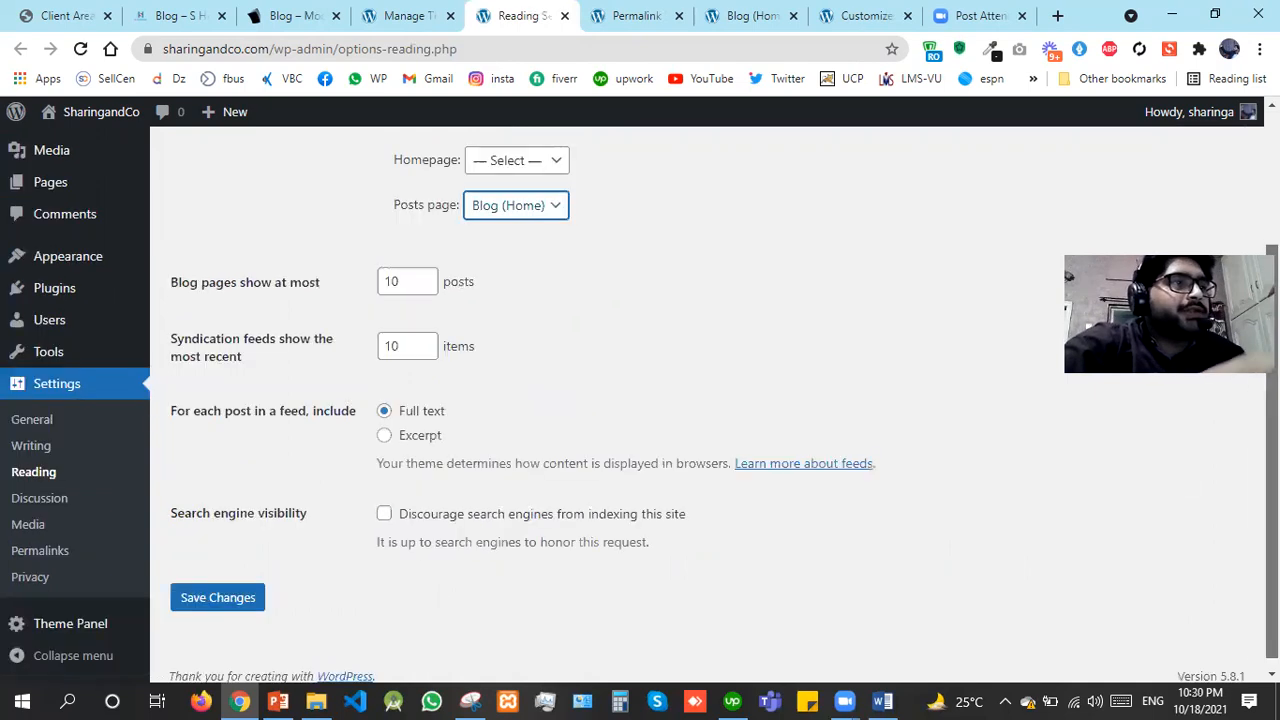
pyautogui.click(240, 610)
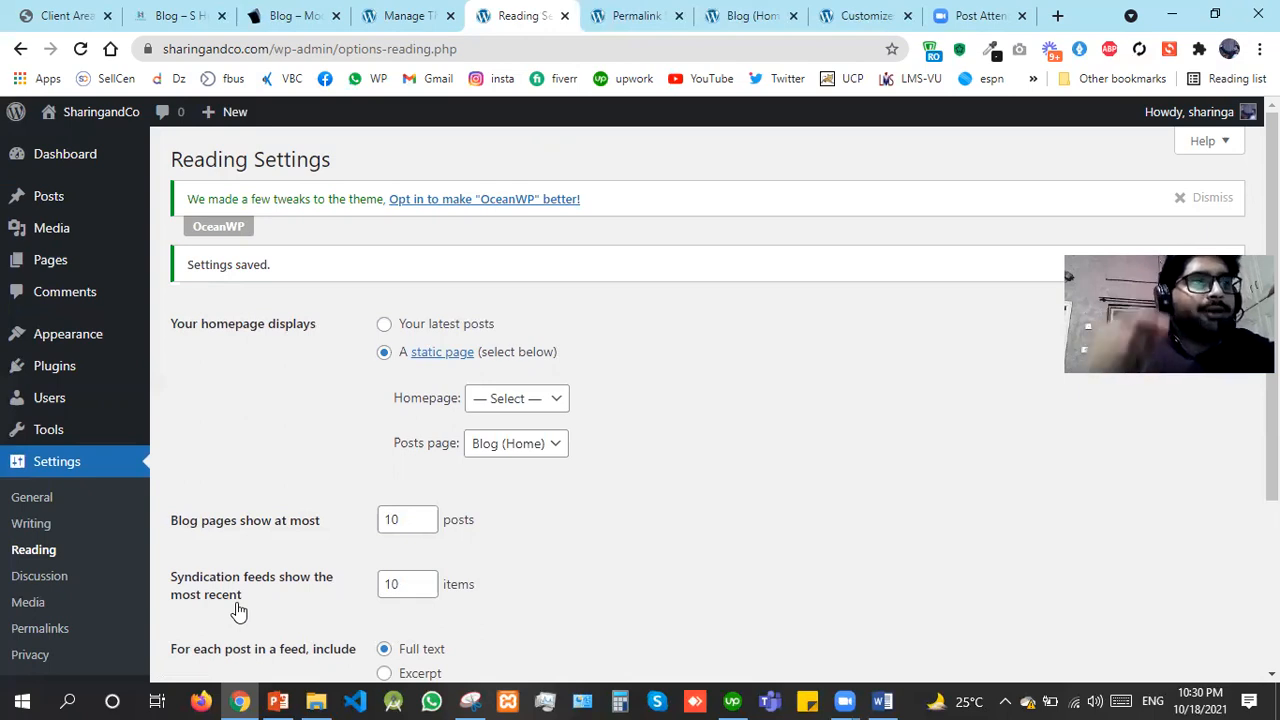
pyautogui.click(503, 405)
pyautogui.click(671, 405)
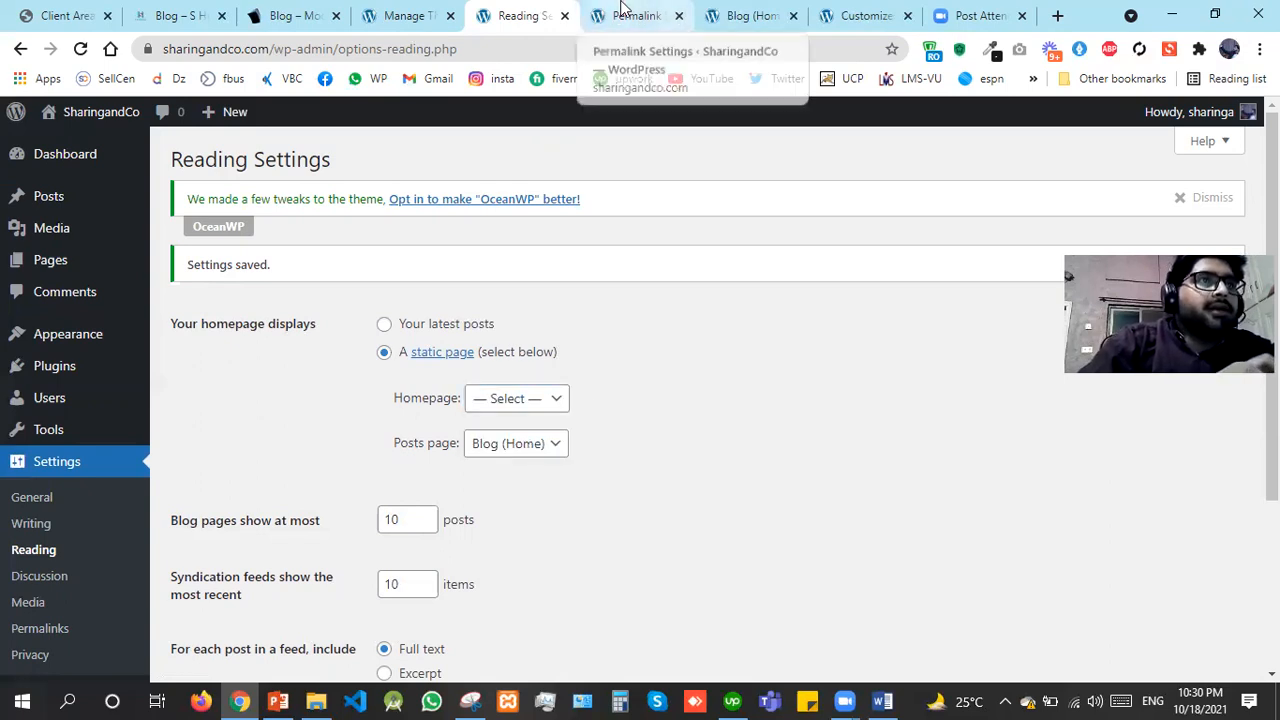
pyautogui.click(565, 17)
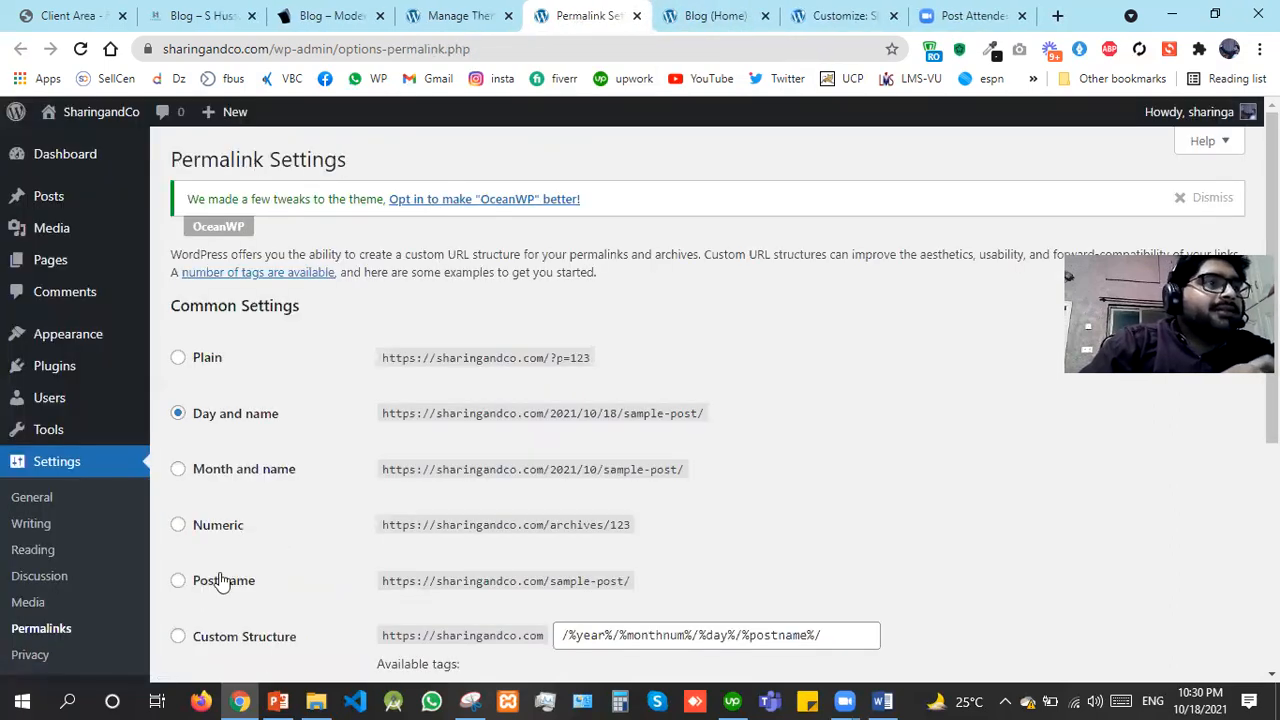
# Set the permalink structure to Post name, save the changes and close the Permalinks browser tab
pyautogui.click(222, 582)
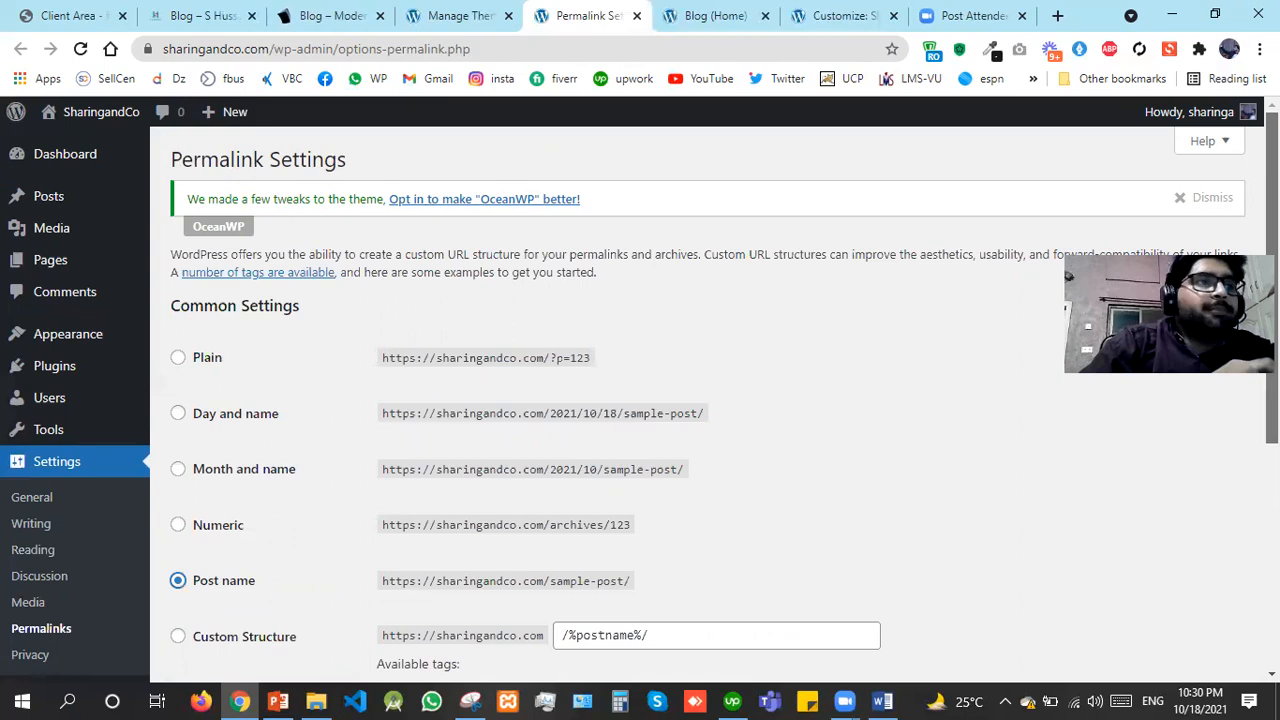
pyautogui.scroll(-2, 270, 603)
pyautogui.scroll(-2, 270, 602)
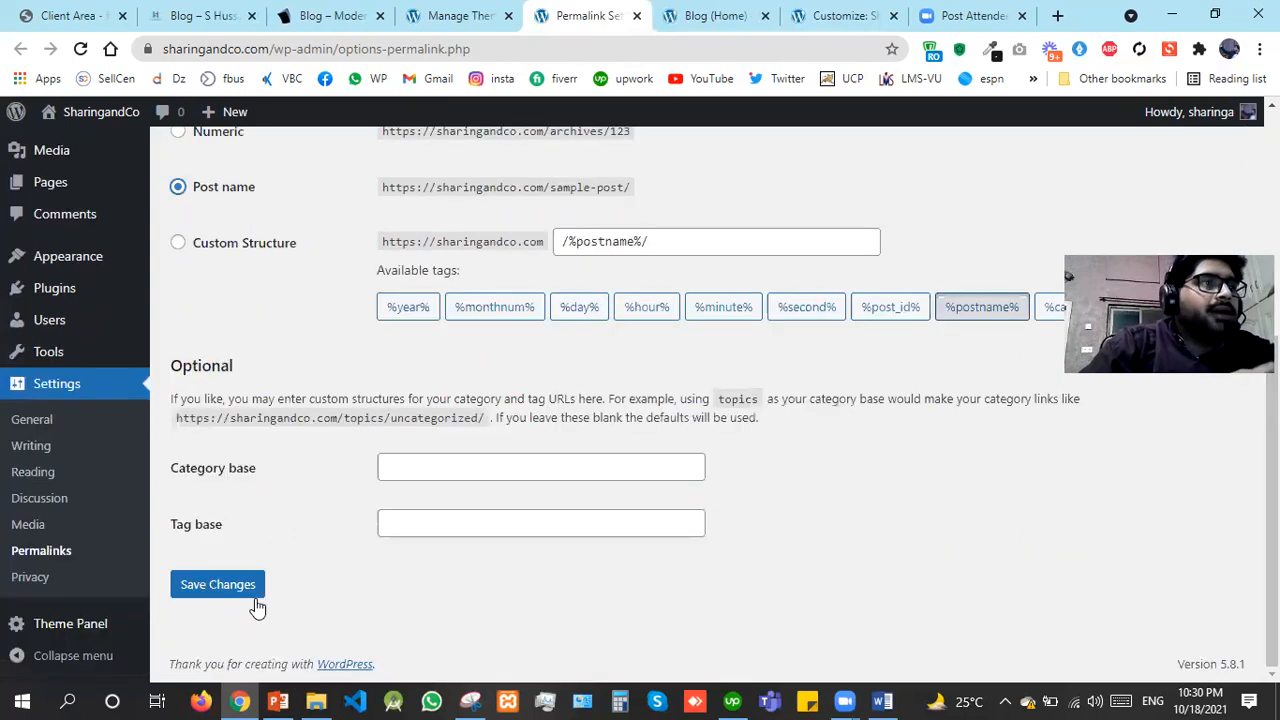
pyautogui.click(241, 593)
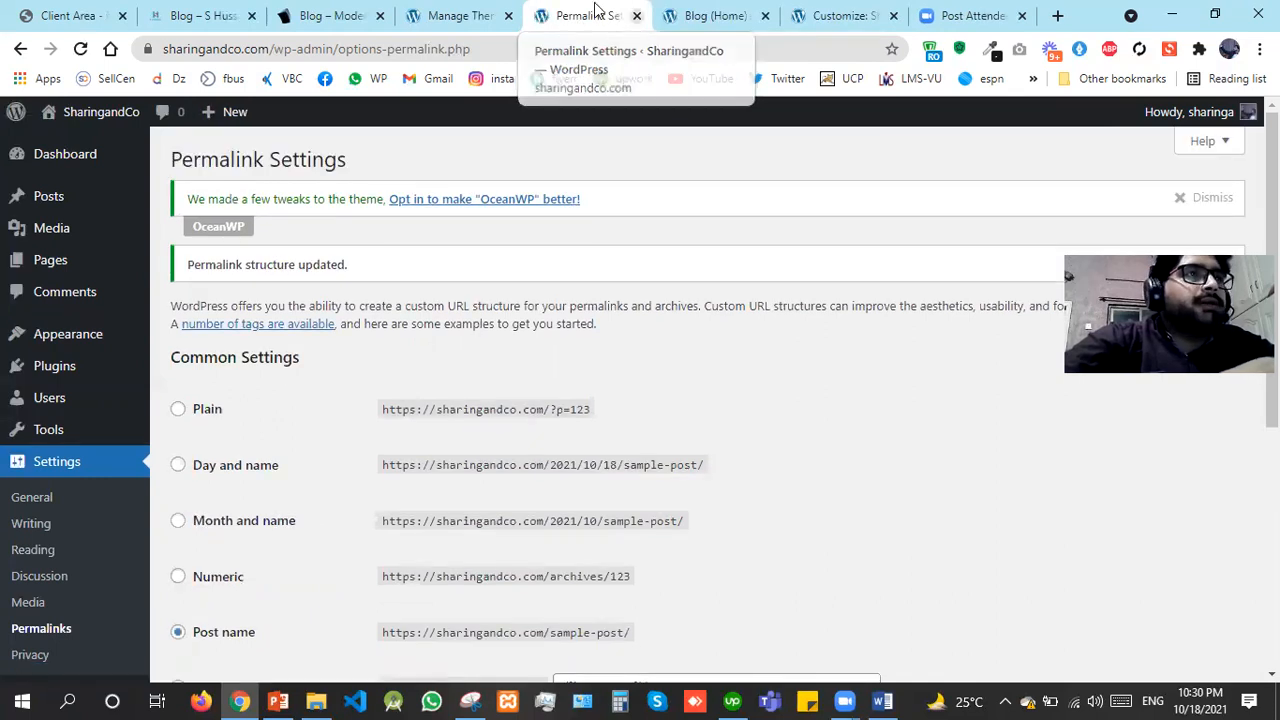
pyautogui.click(636, 17)
pyautogui.click(595, 10)
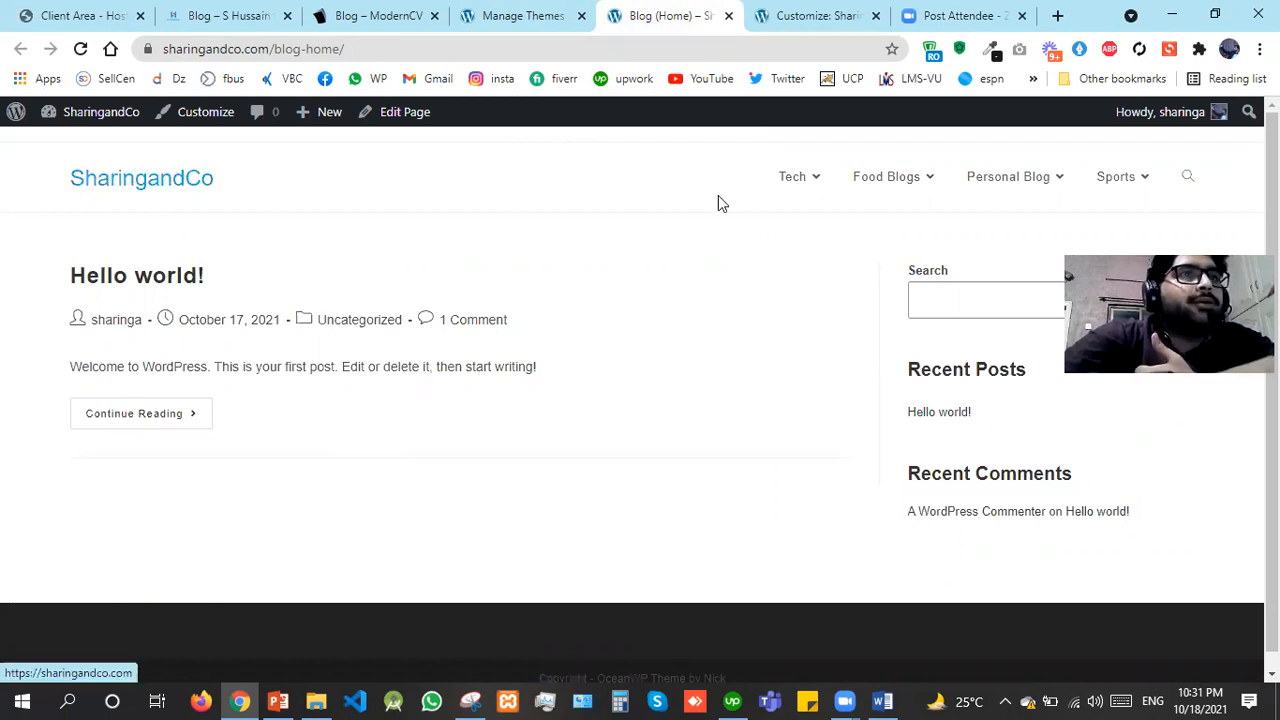
# Disable the top bar in the theme customizer, publish the change and return to the customizer's main list
pyautogui.moveTo(938, 195)
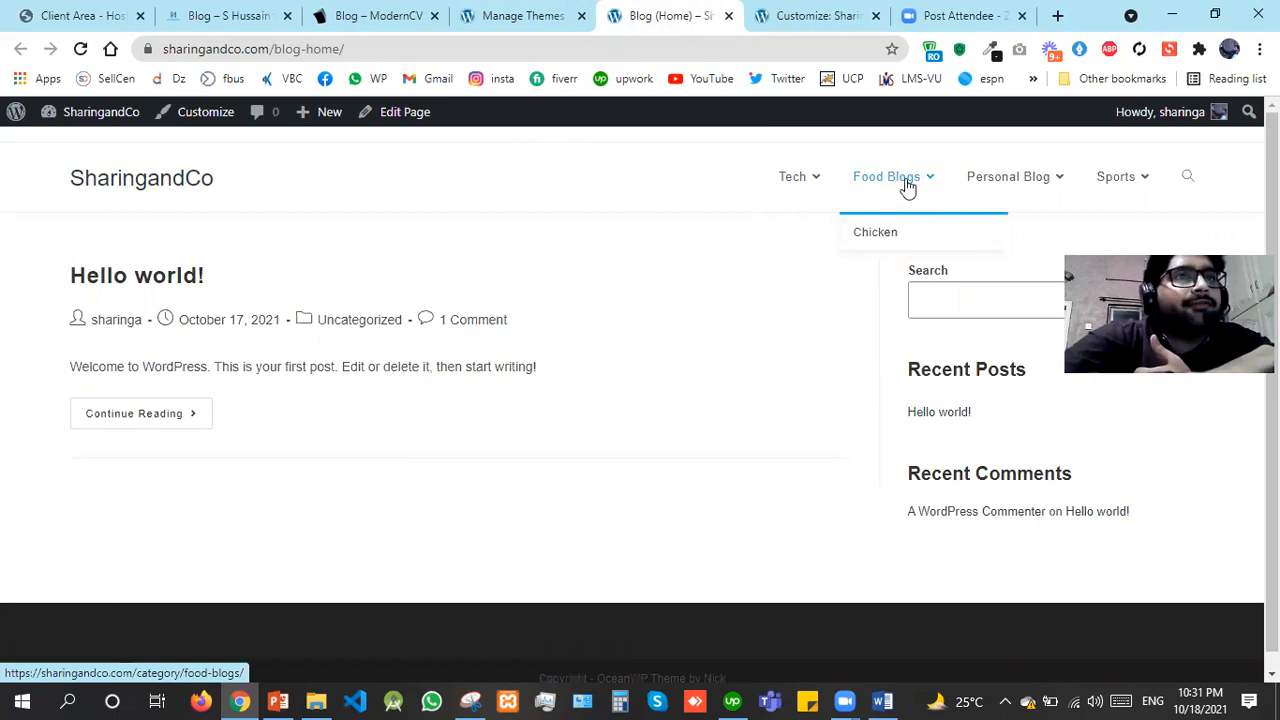
pyautogui.click(835, 12)
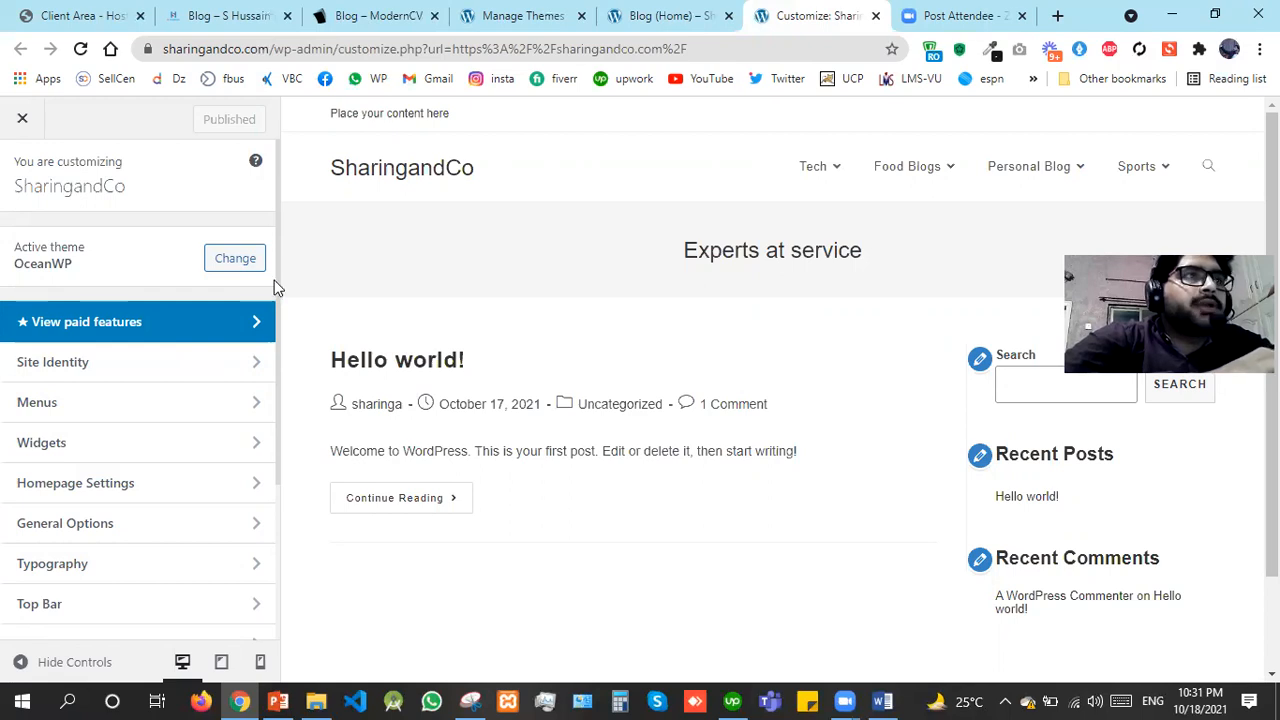
pyautogui.click(203, 605)
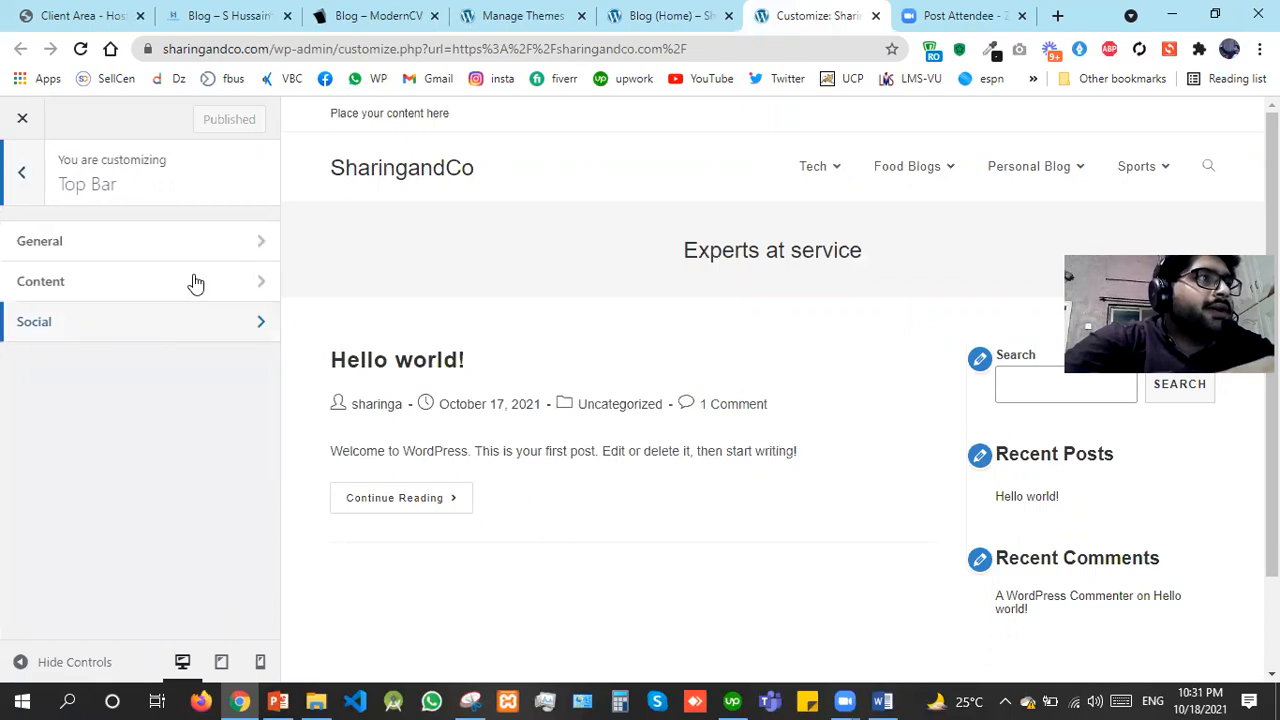
pyautogui.click(201, 234)
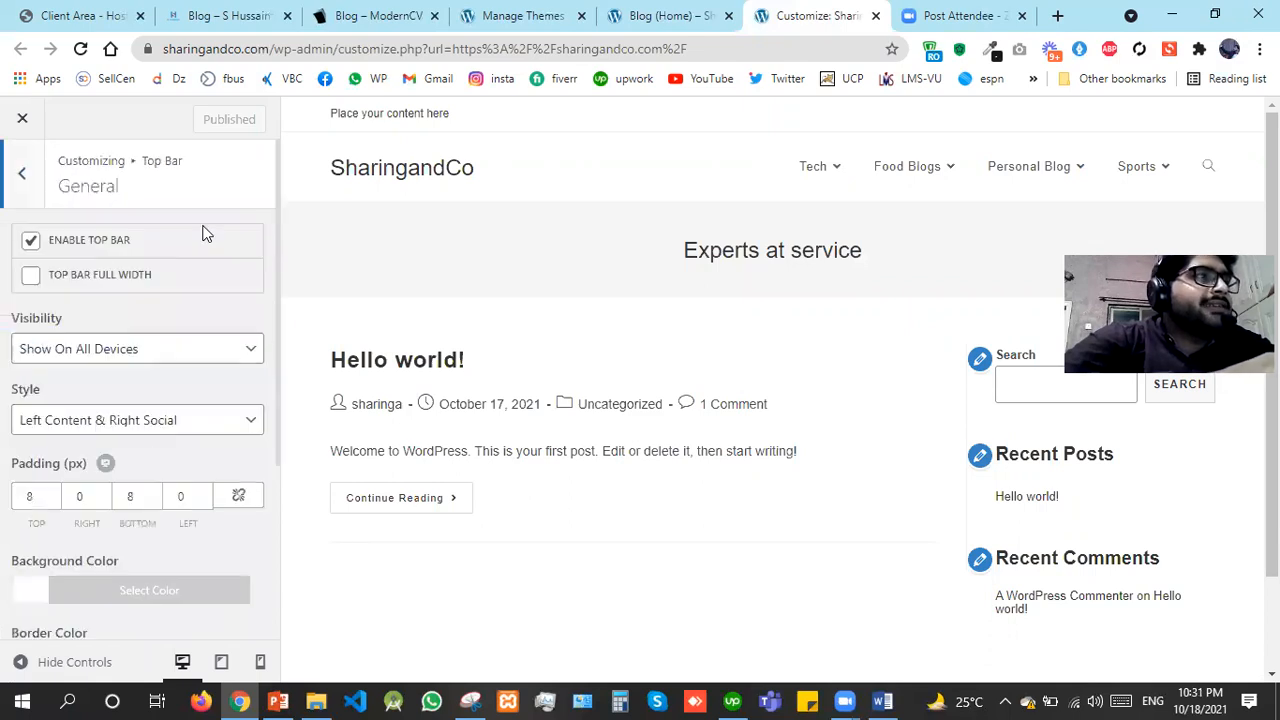
pyautogui.click(32, 244)
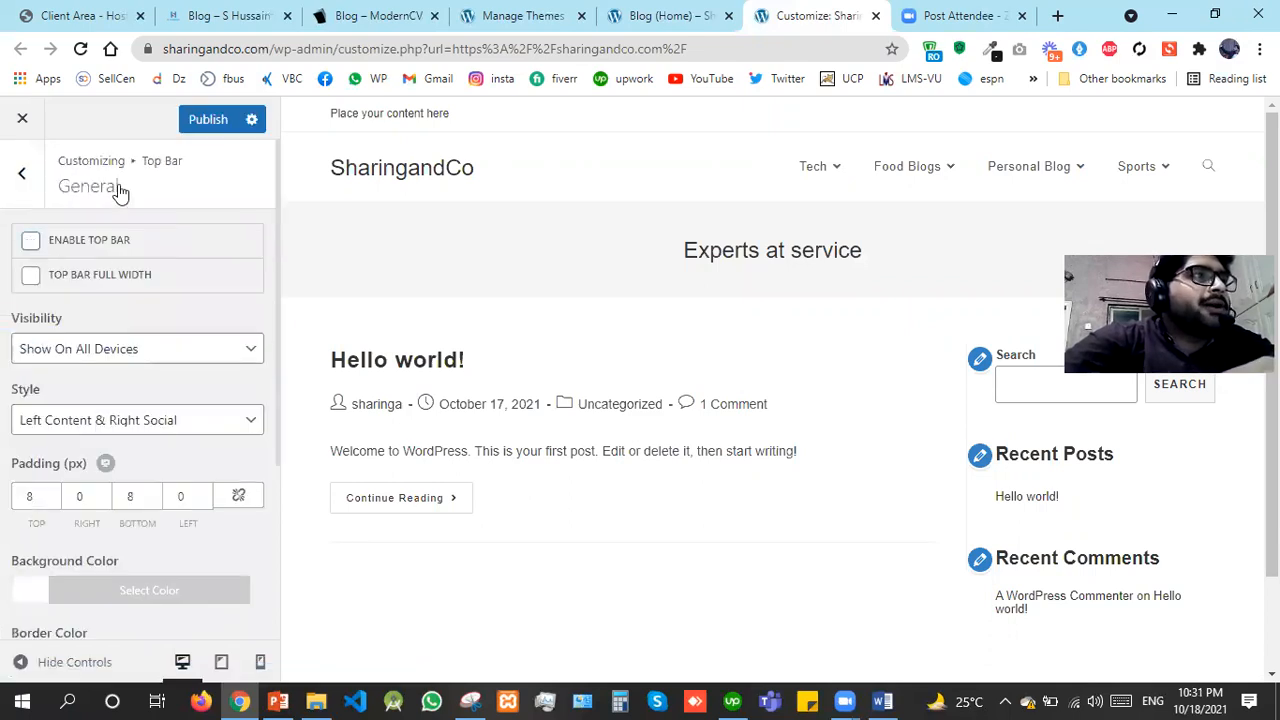
pyautogui.click(23, 176)
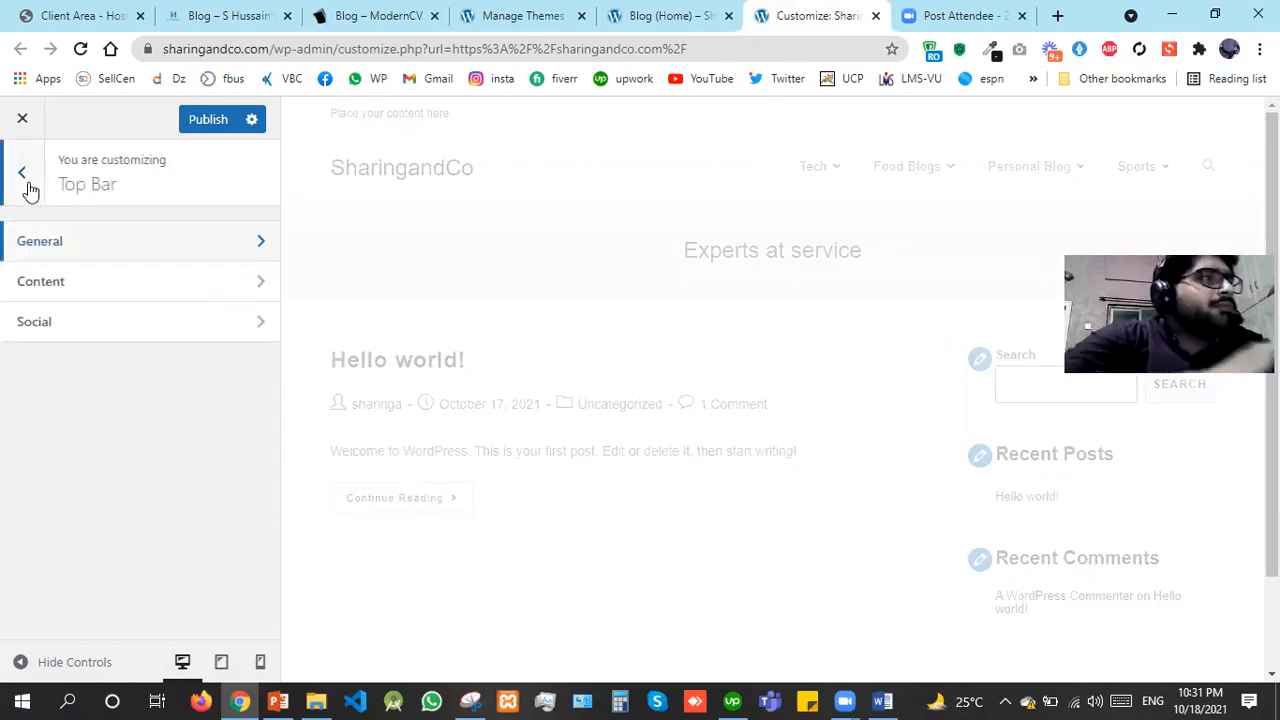
pyautogui.click(193, 121)
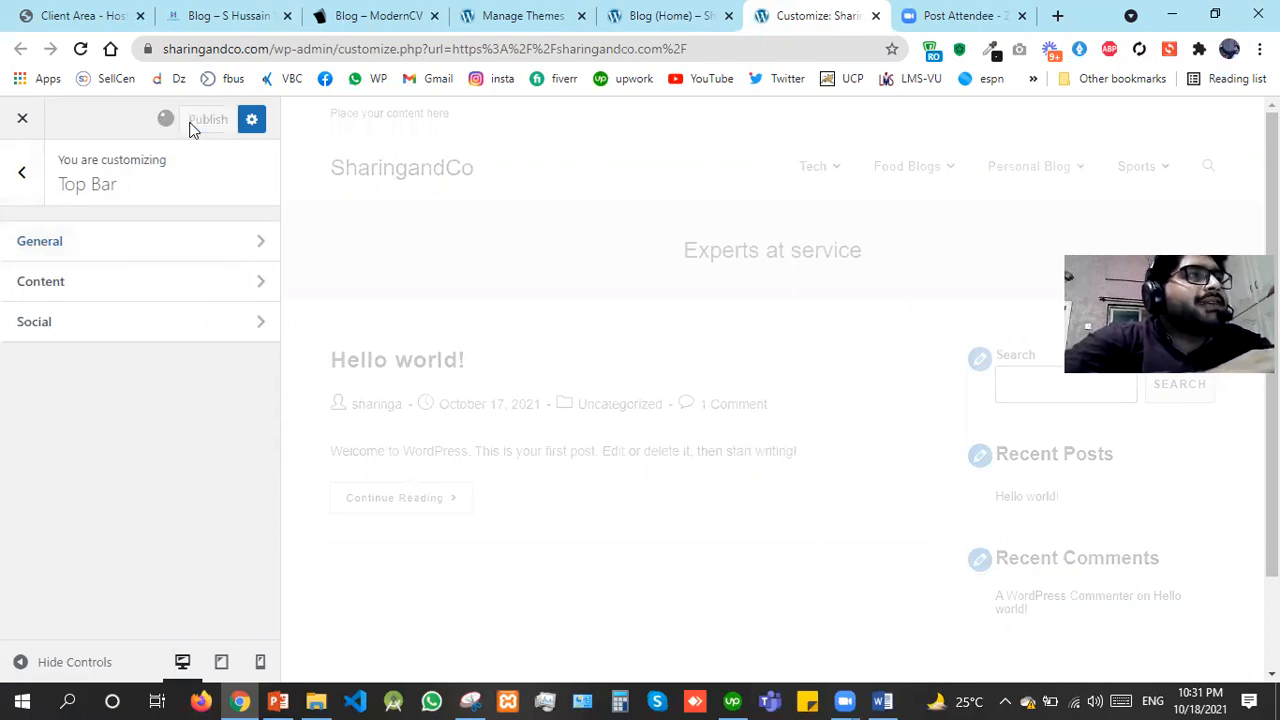
pyautogui.click(24, 182)
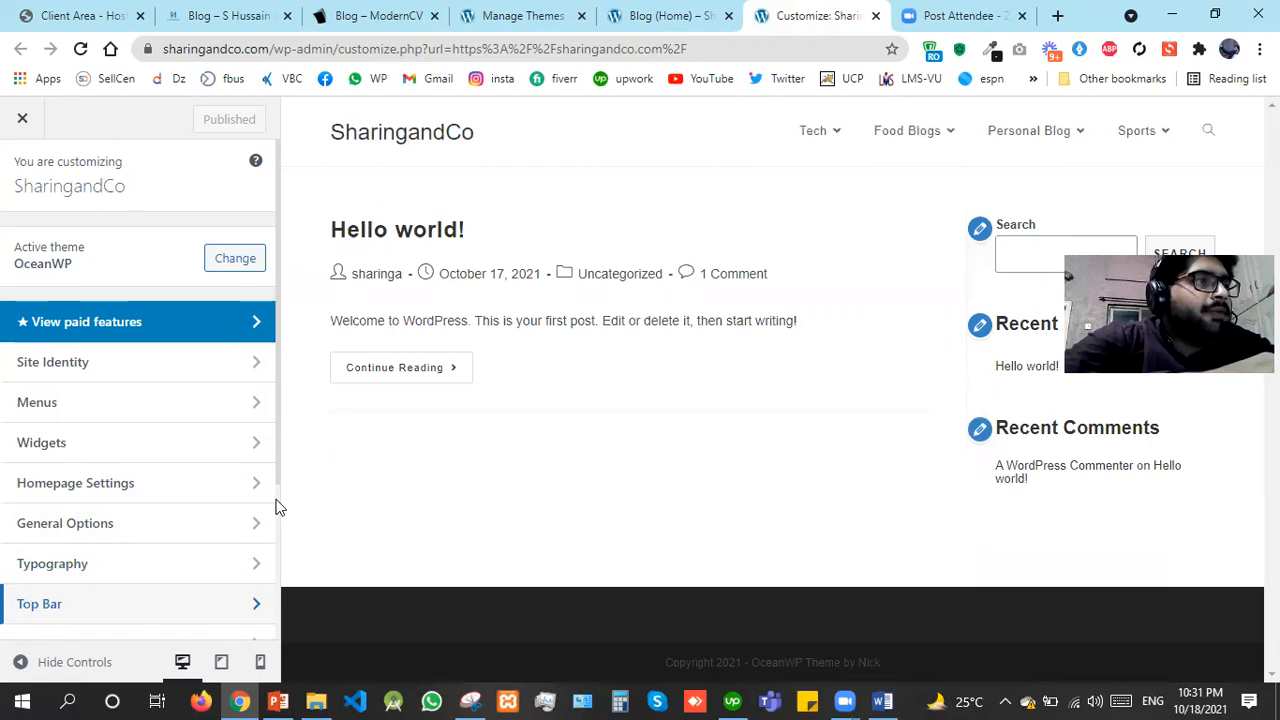
# Open the logo settings of the header and start selecting a logo image
pyautogui.scroll(-2, 183, 417)
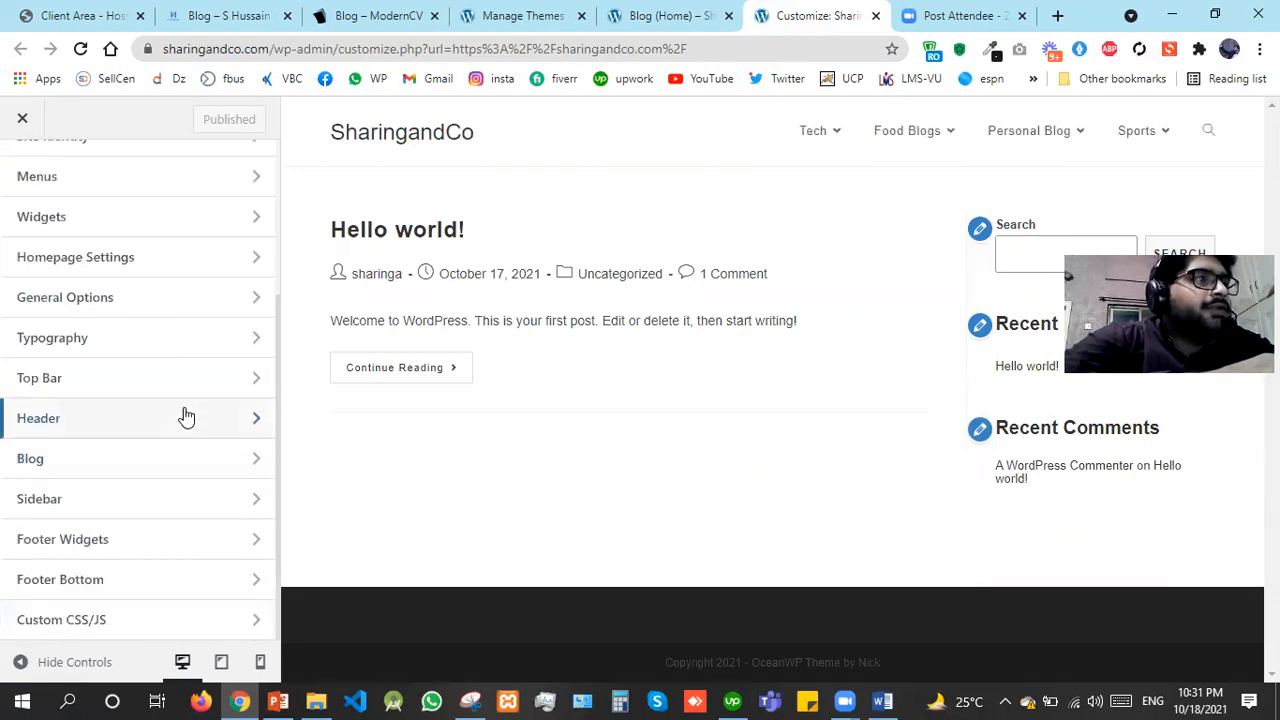
pyautogui.click(185, 417)
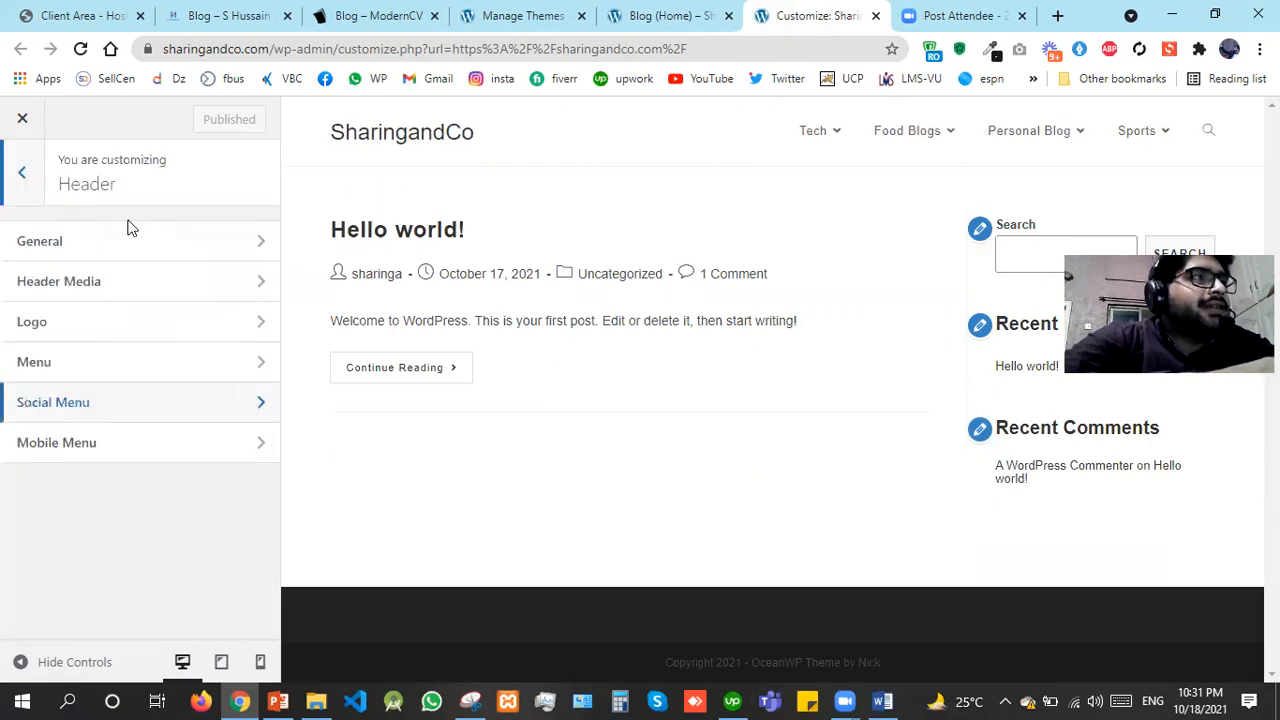
pyautogui.click(111, 320)
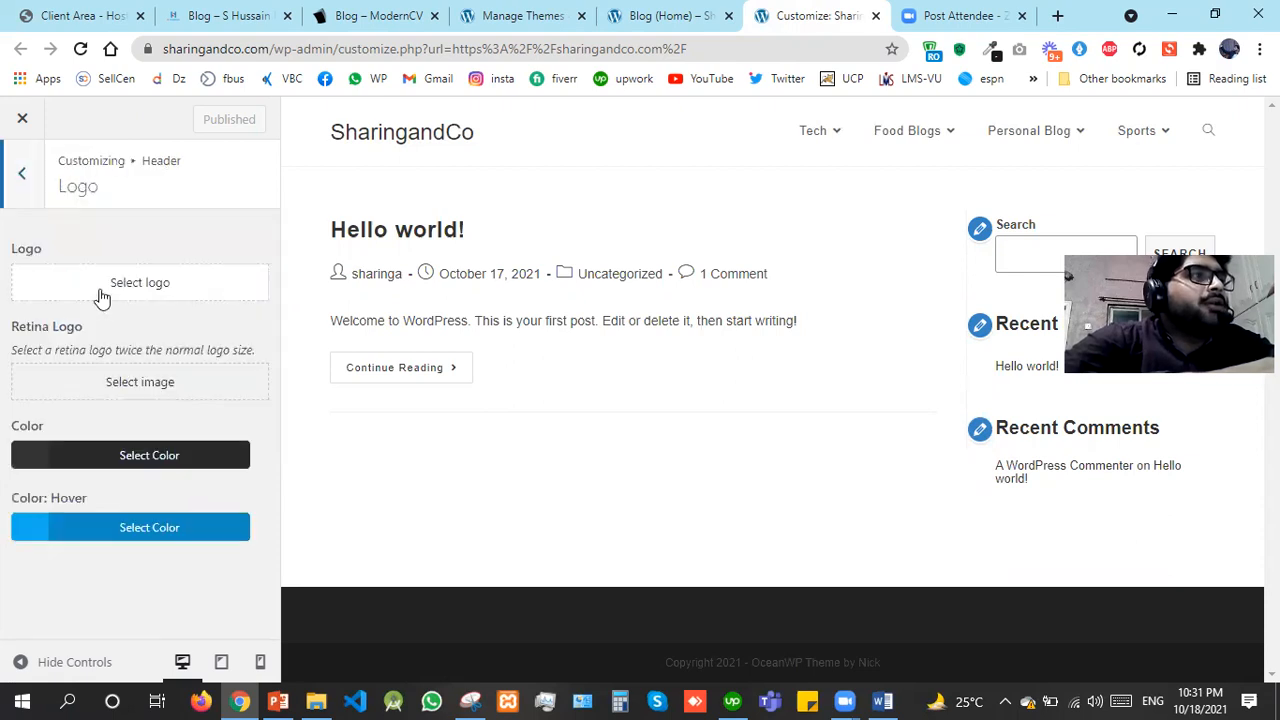
pyautogui.click(102, 291)
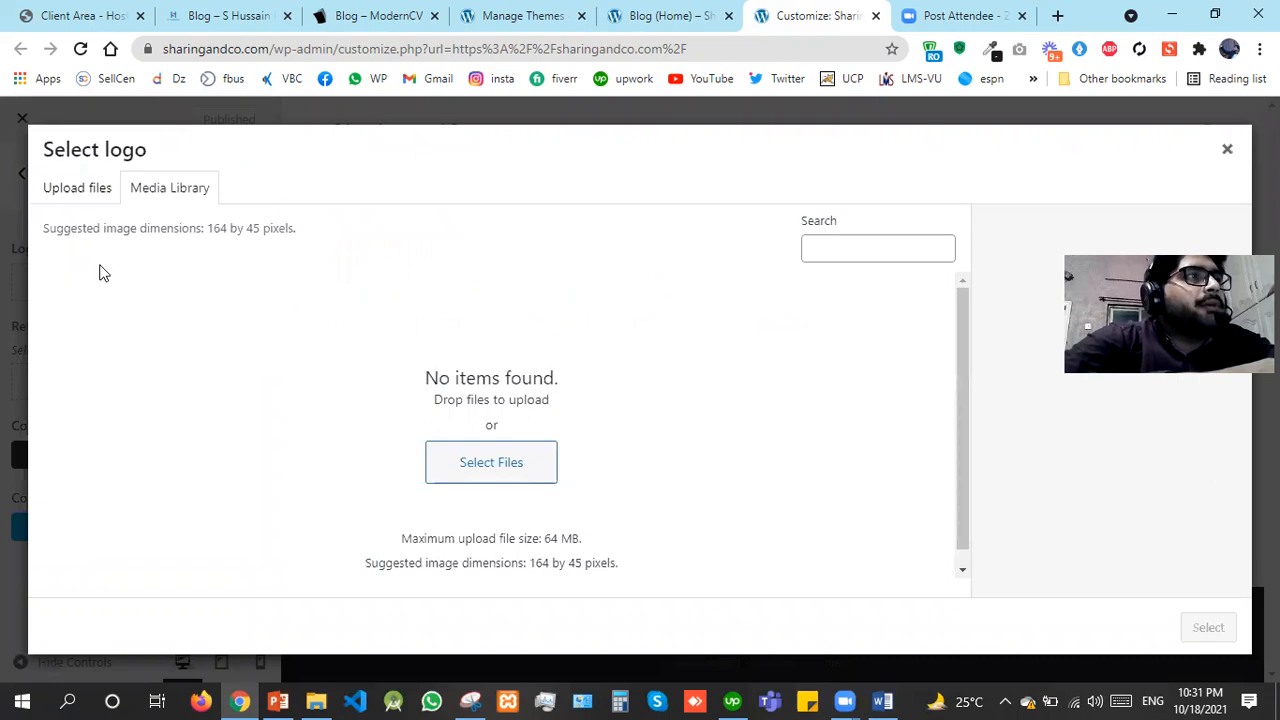
# Start uploading a new logo file and browse to the Ongoing Projects folder
pyautogui.click(107, 201)
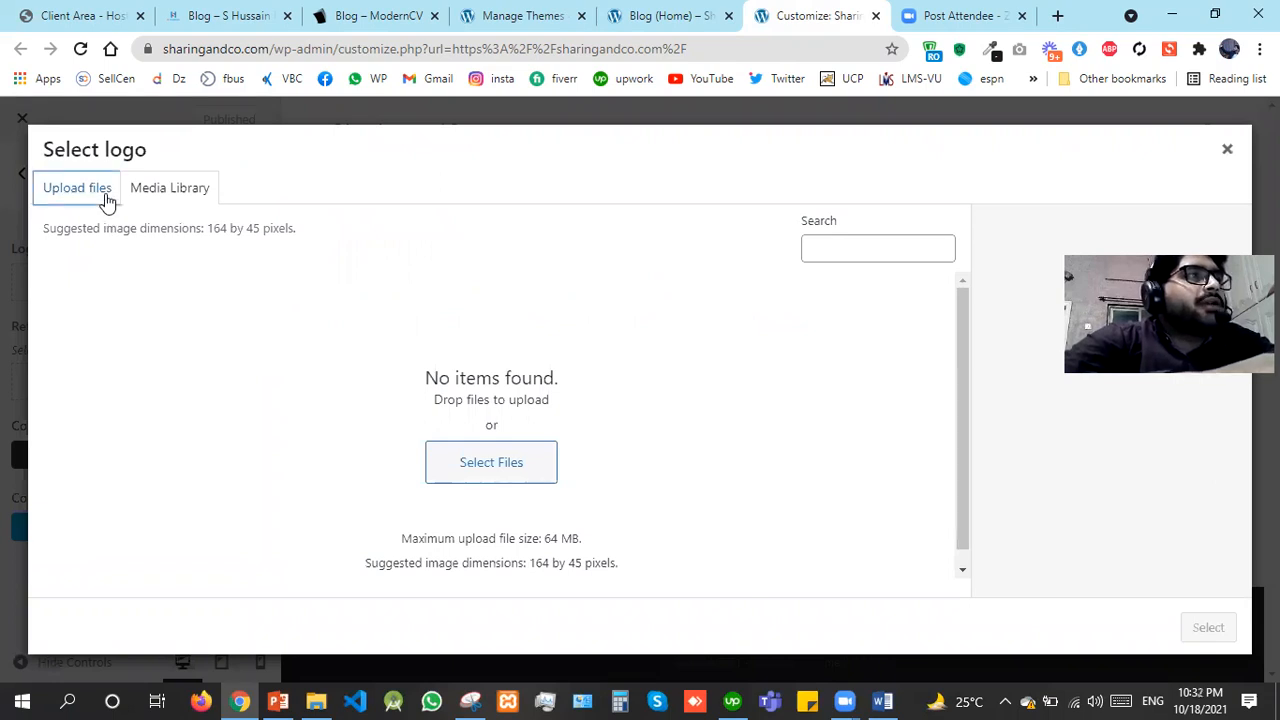
pyautogui.click(187, 199)
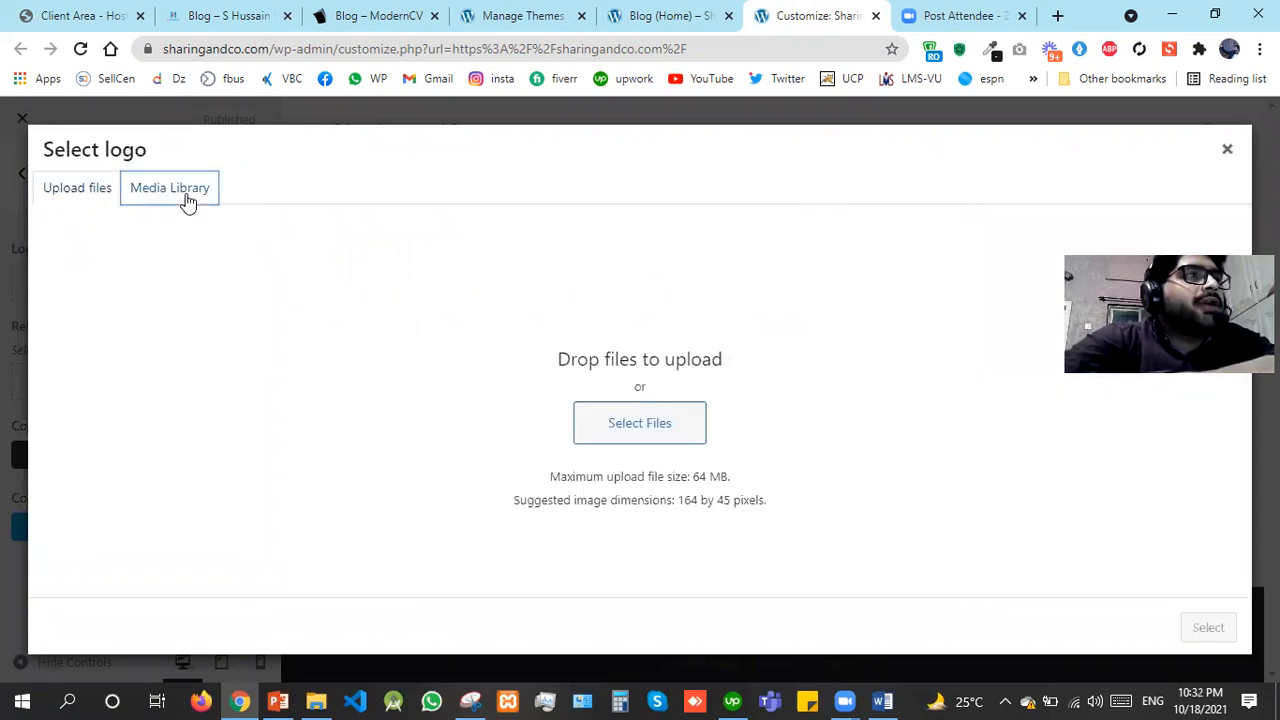
pyautogui.click(103, 189)
pyautogui.click(620, 414)
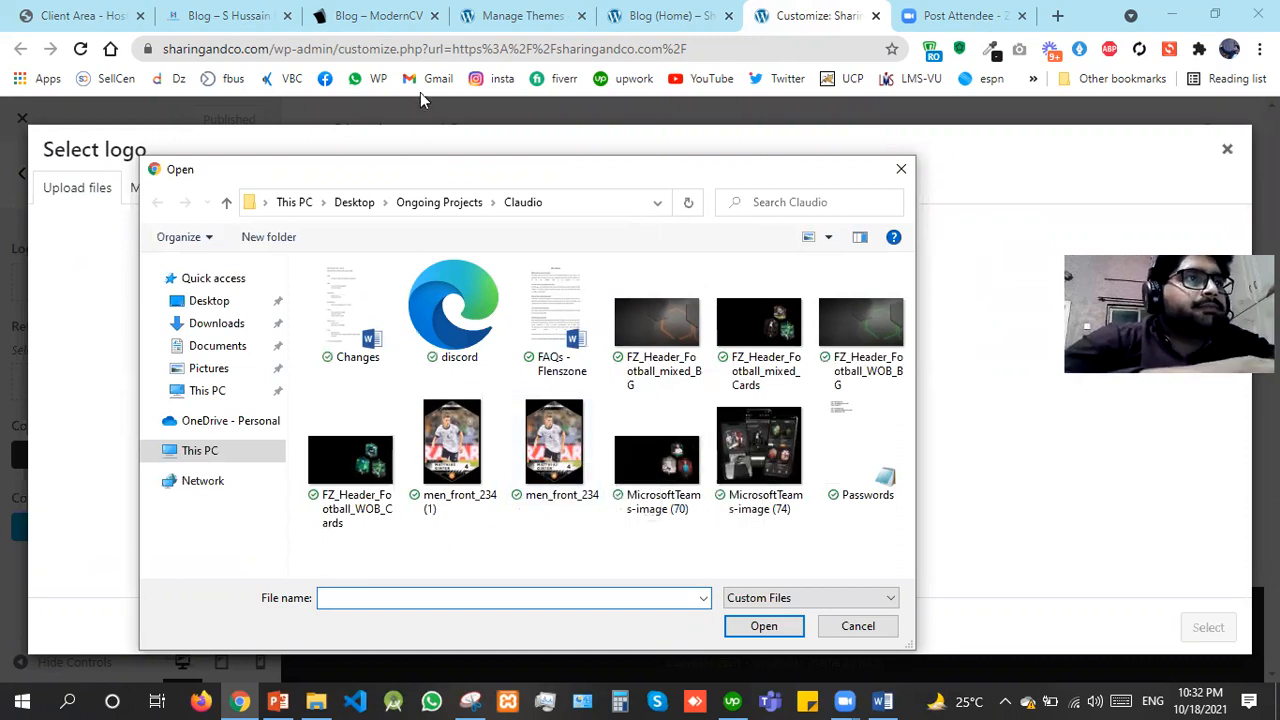
pyautogui.click(424, 212)
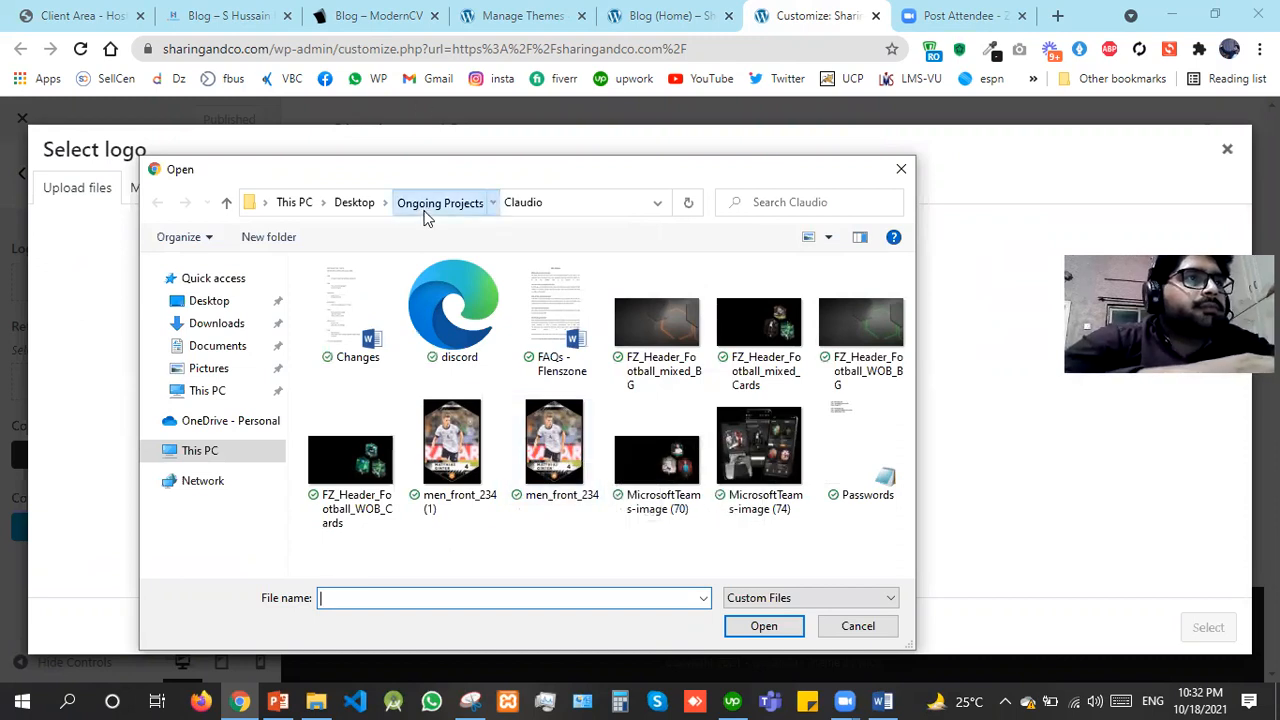
pyautogui.click(524, 318)
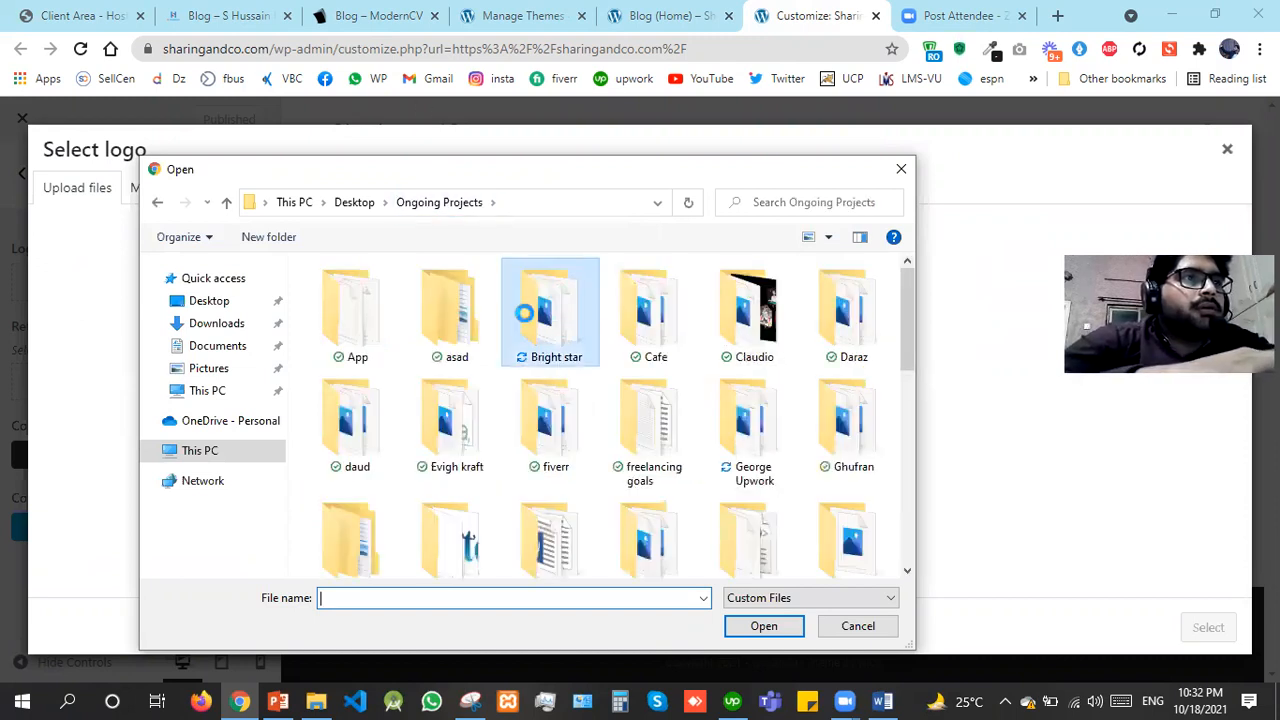
pyautogui.doubleClick(528, 318)
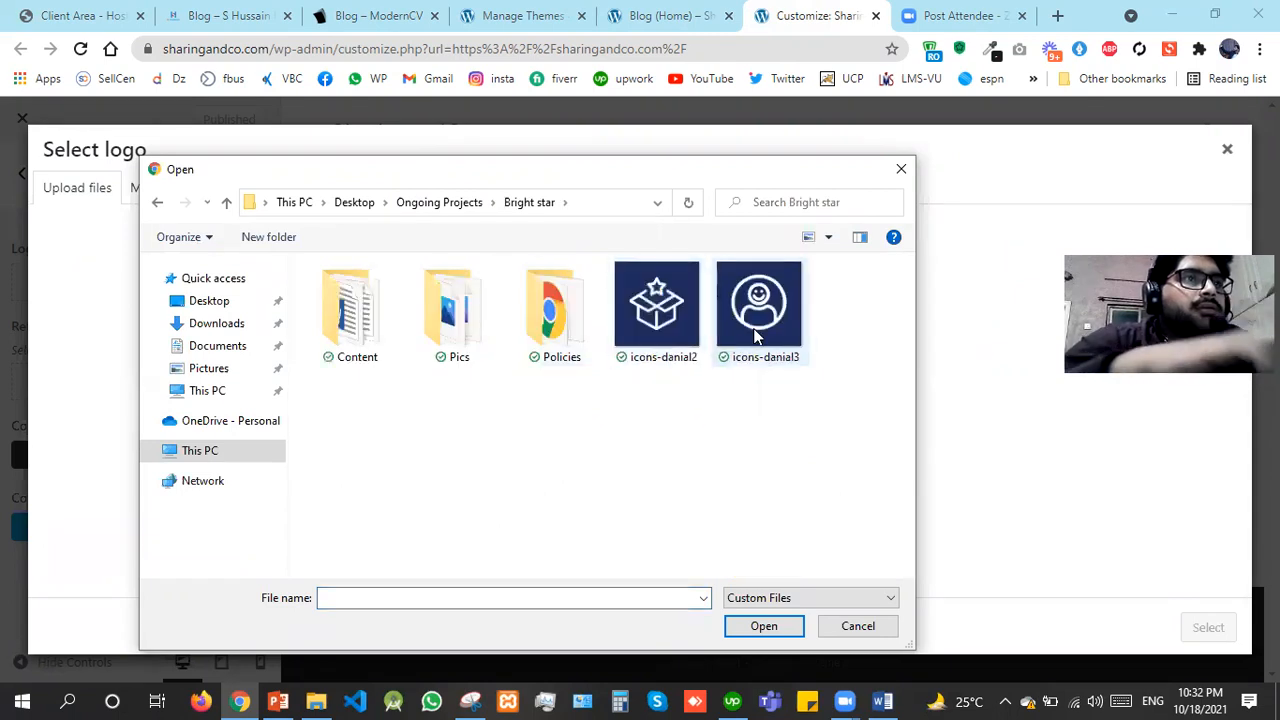
pyautogui.press('BackSpace')
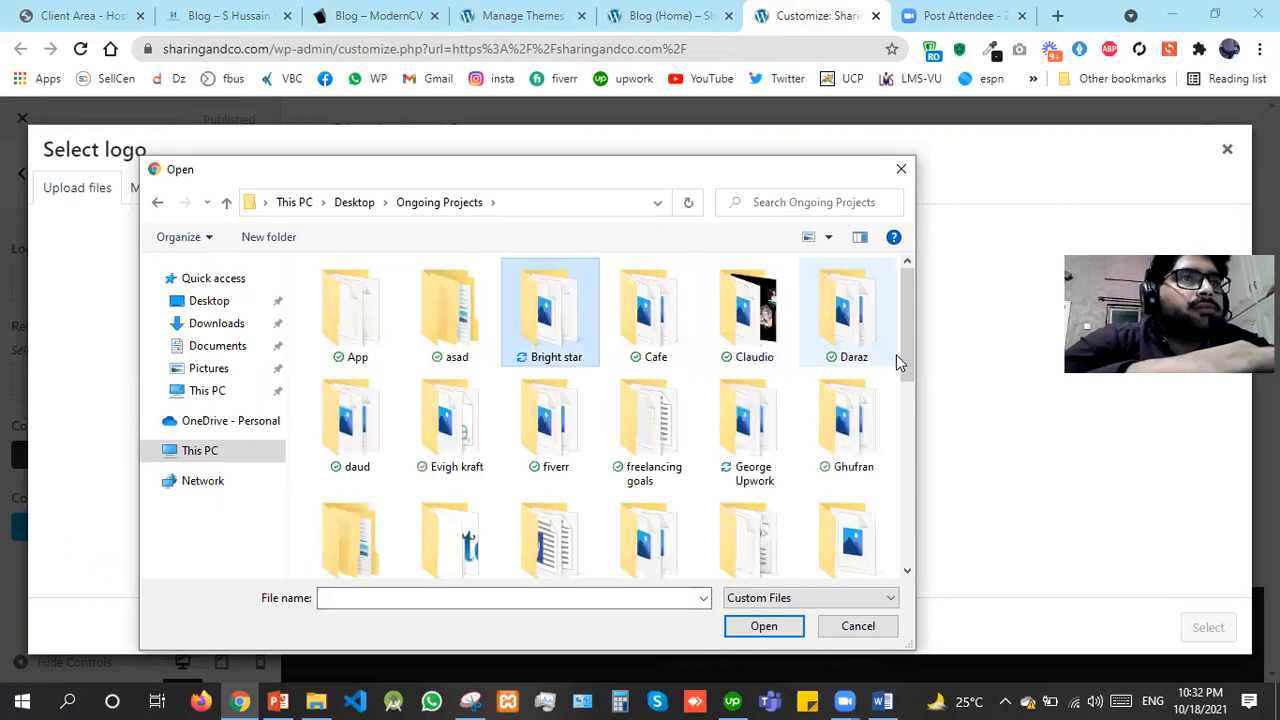
# Upload the logo-png1 image from the project folder below Bright star's row and set it as the header logo without cropping
pyautogui.click(349, 416)
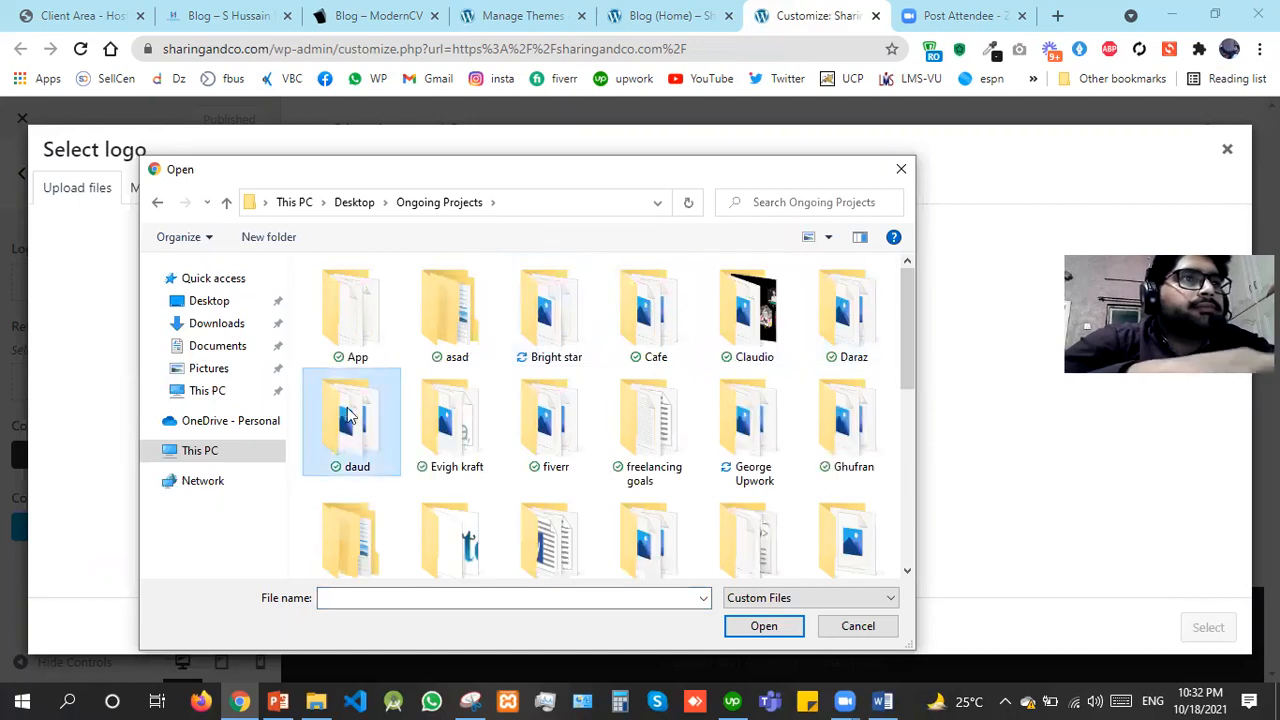
pyautogui.press('Return')
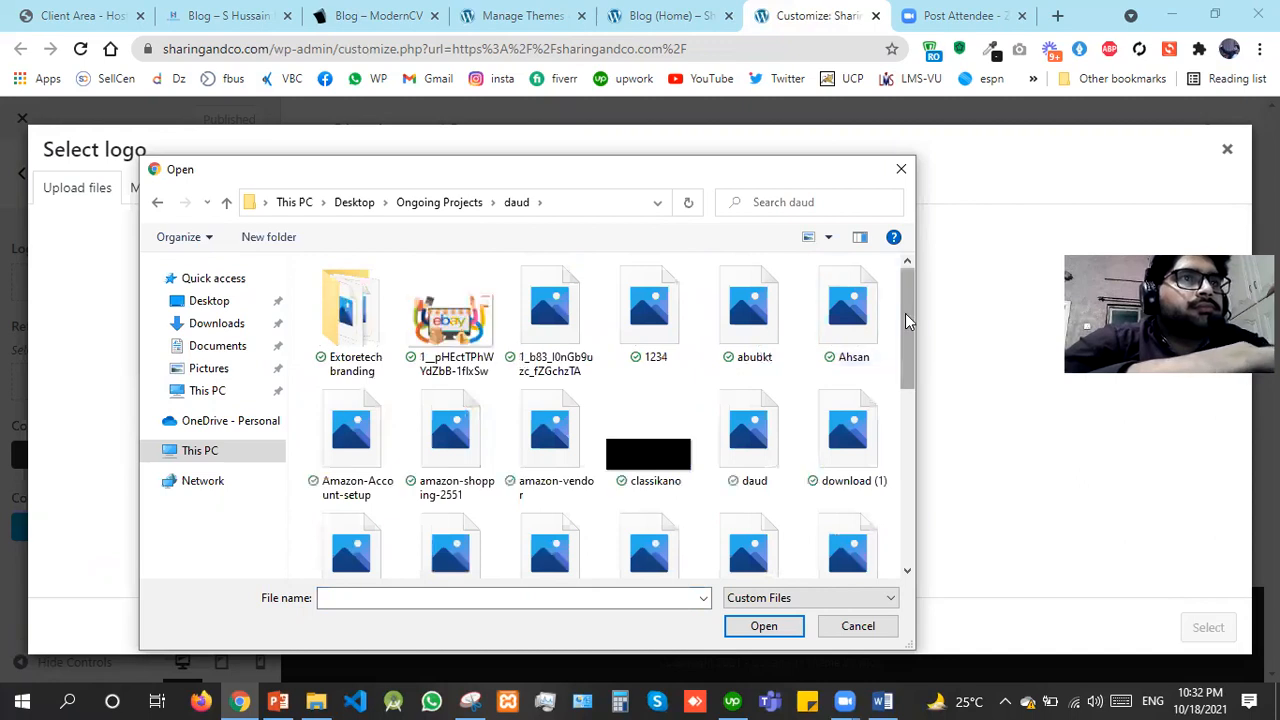
pyautogui.moveTo(908, 328); pyautogui.dragTo(922, 472)
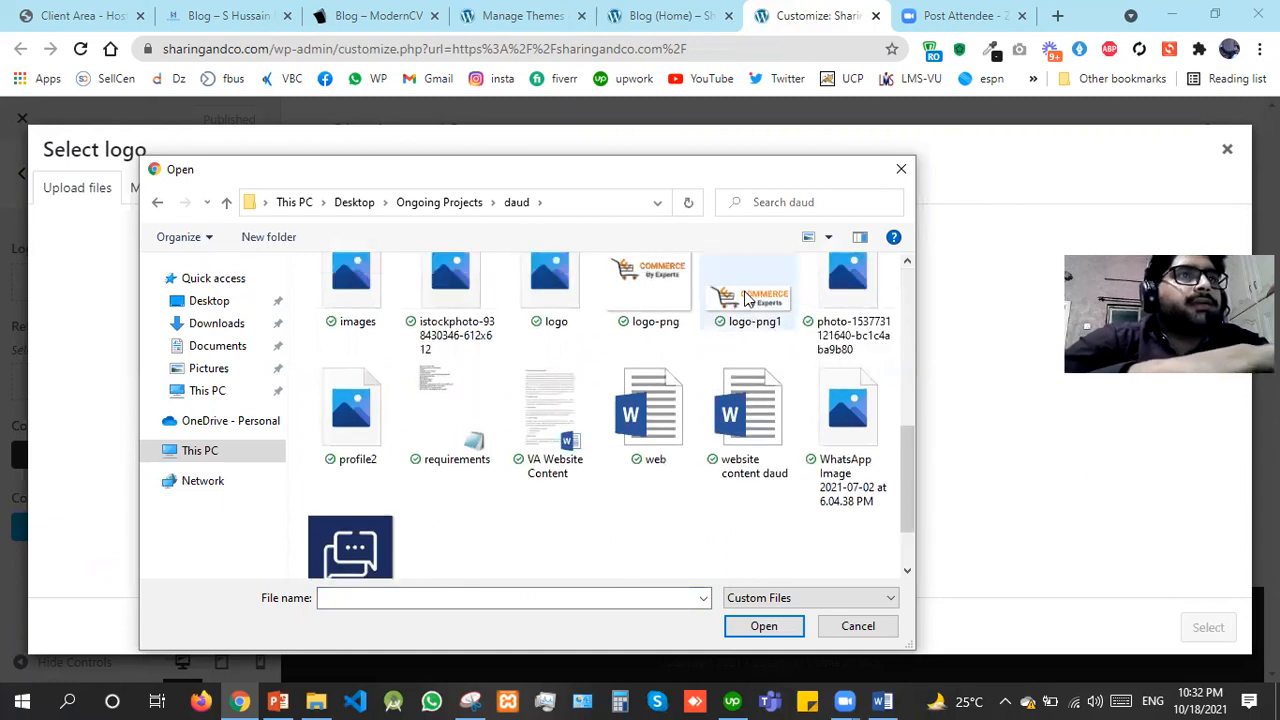
pyautogui.doubleClick(744, 298)
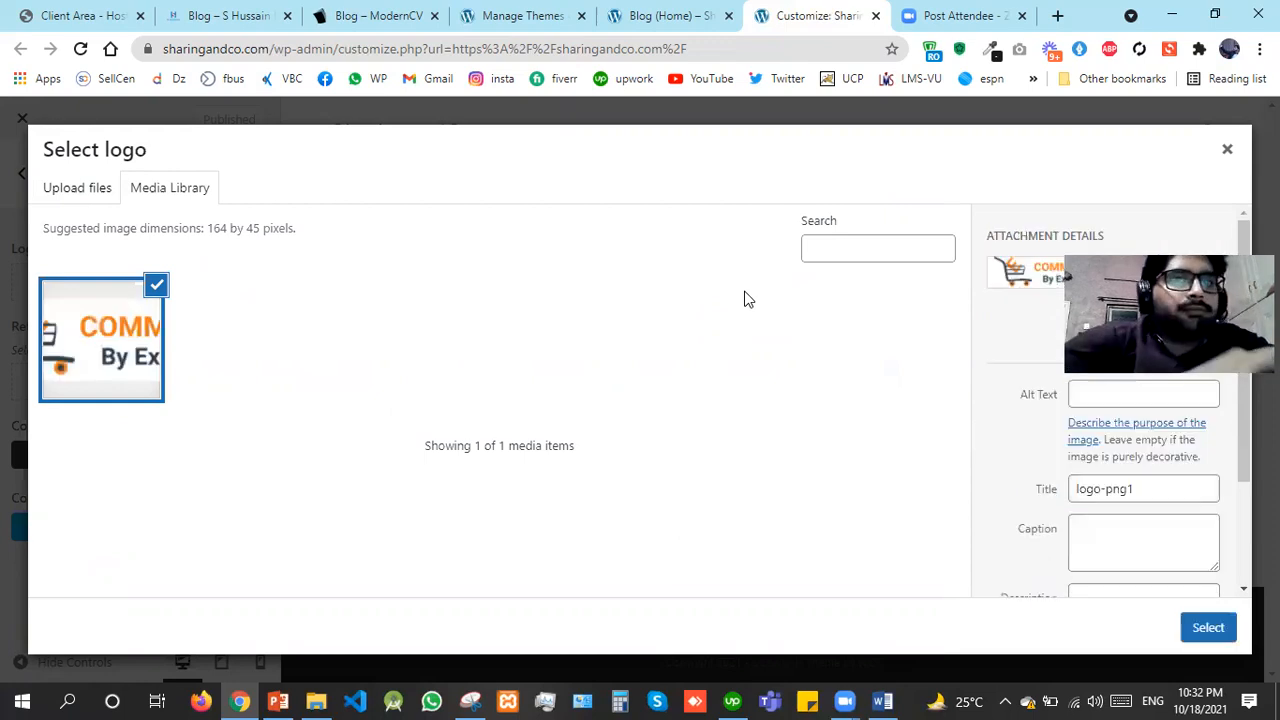
pyautogui.click(1208, 630)
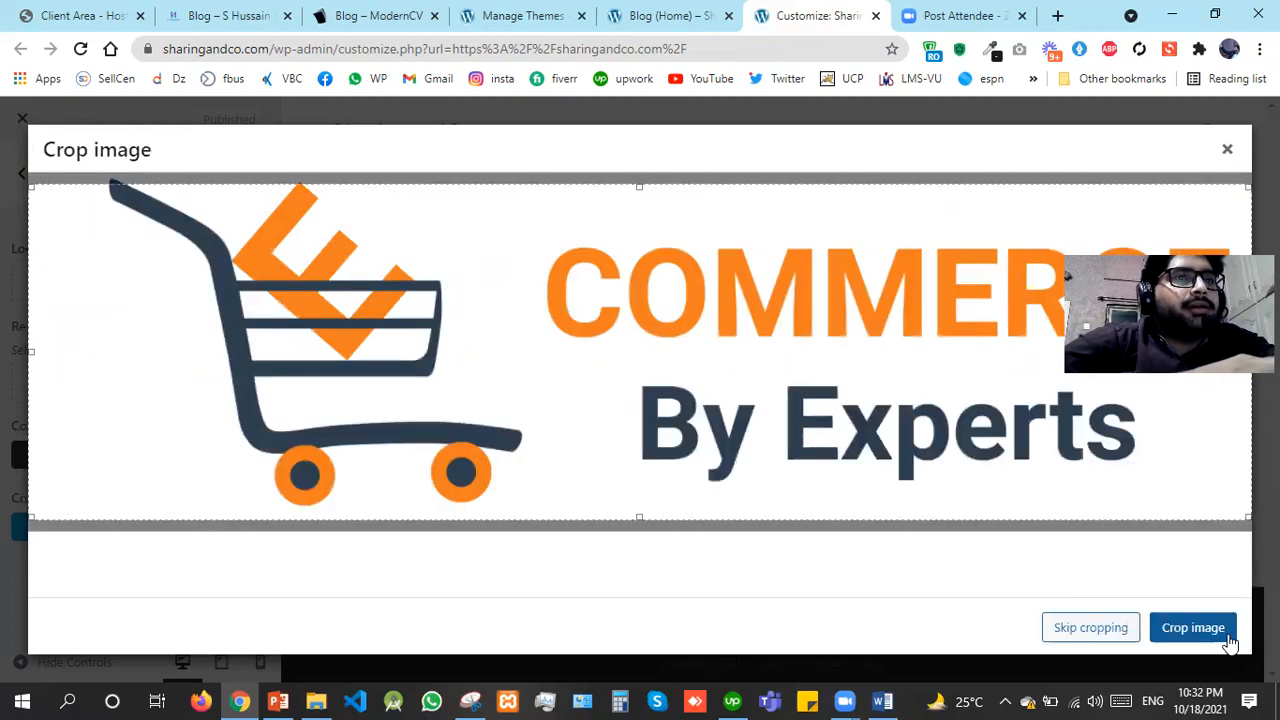
pyautogui.click(1090, 628)
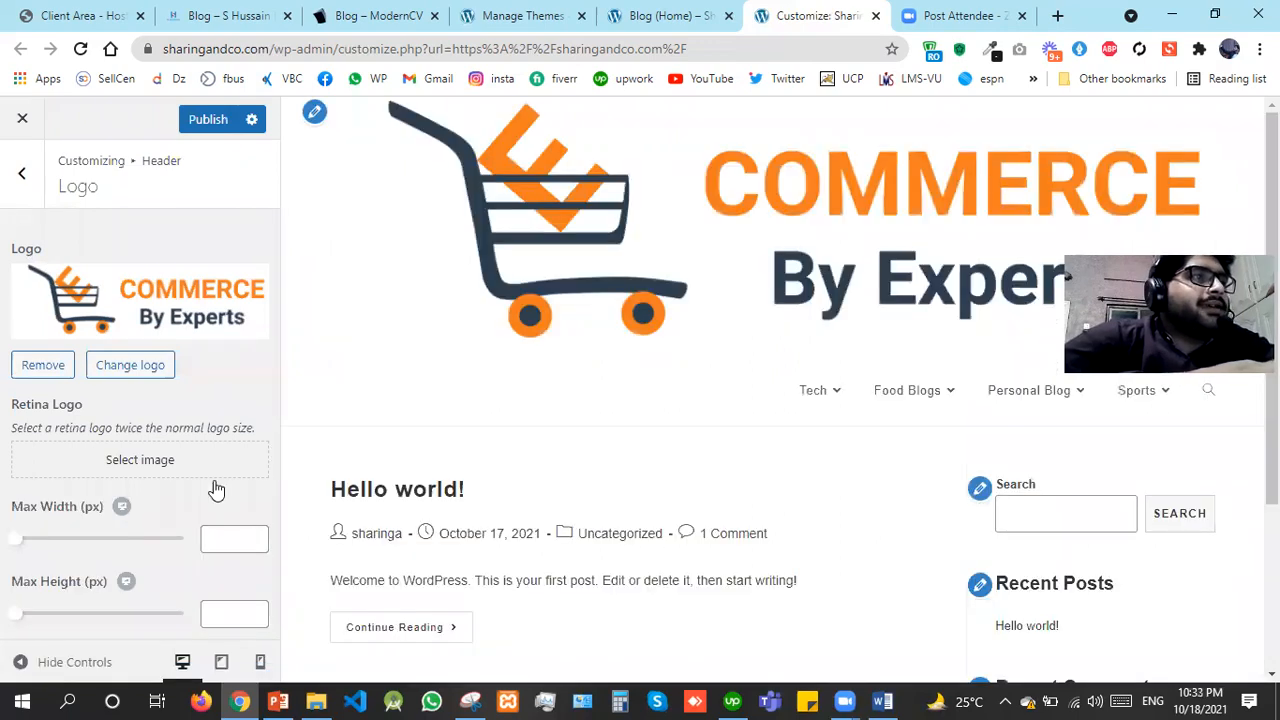
# Set the header logo's maximum width to 150 px
pyautogui.click(223, 531)
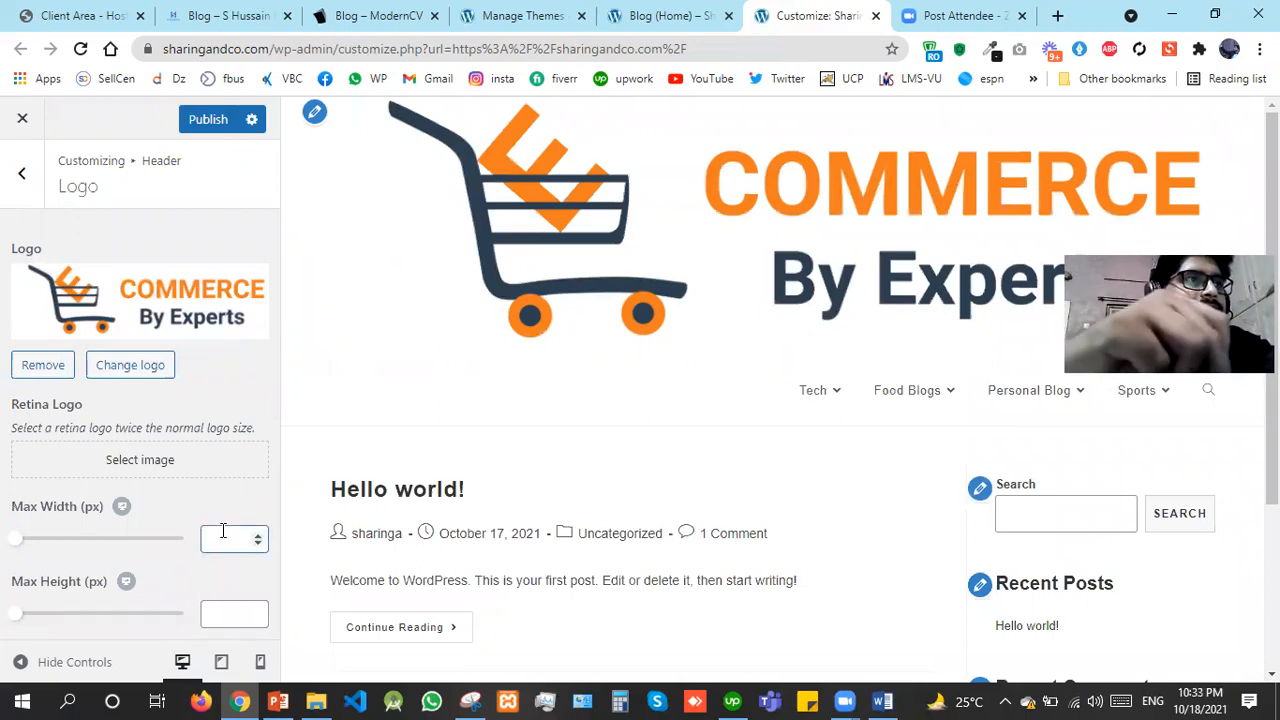
pyautogui.write('100')
pyautogui.doubleClick(223, 531)
pyautogui.write('150')
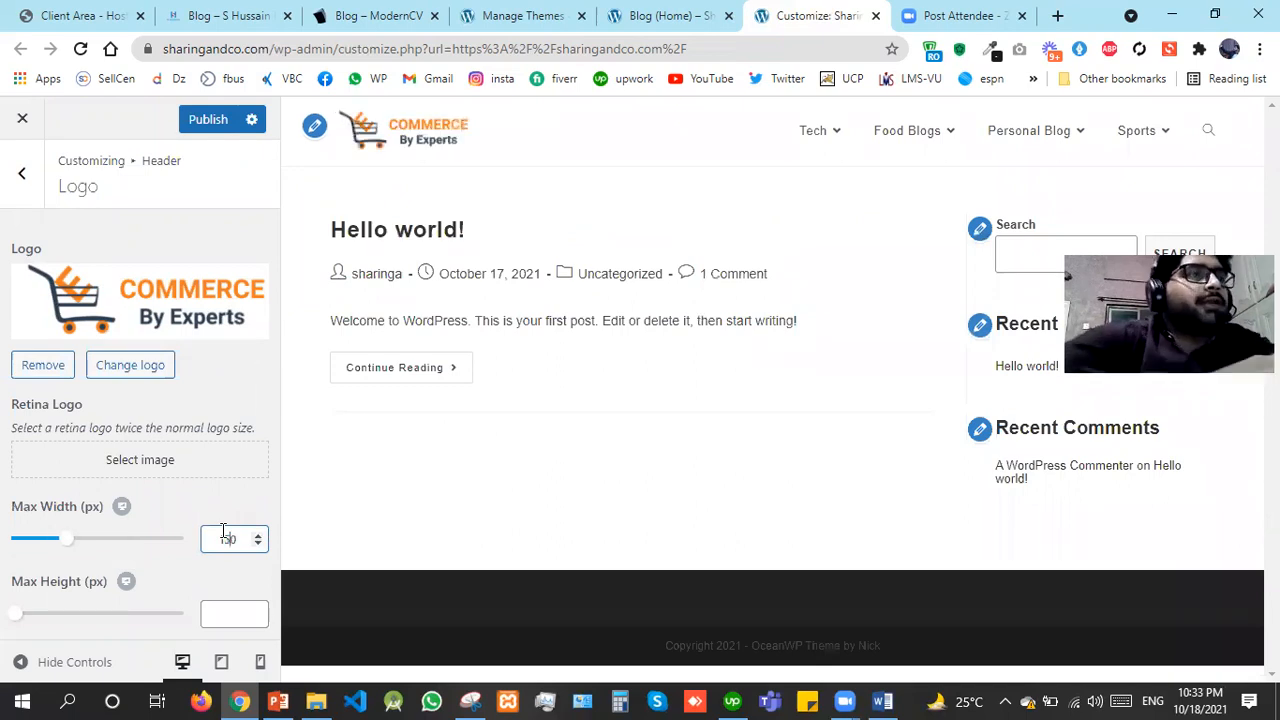
# Publish the logo changes and return to the customizer's main list
pyautogui.click(14, 185)
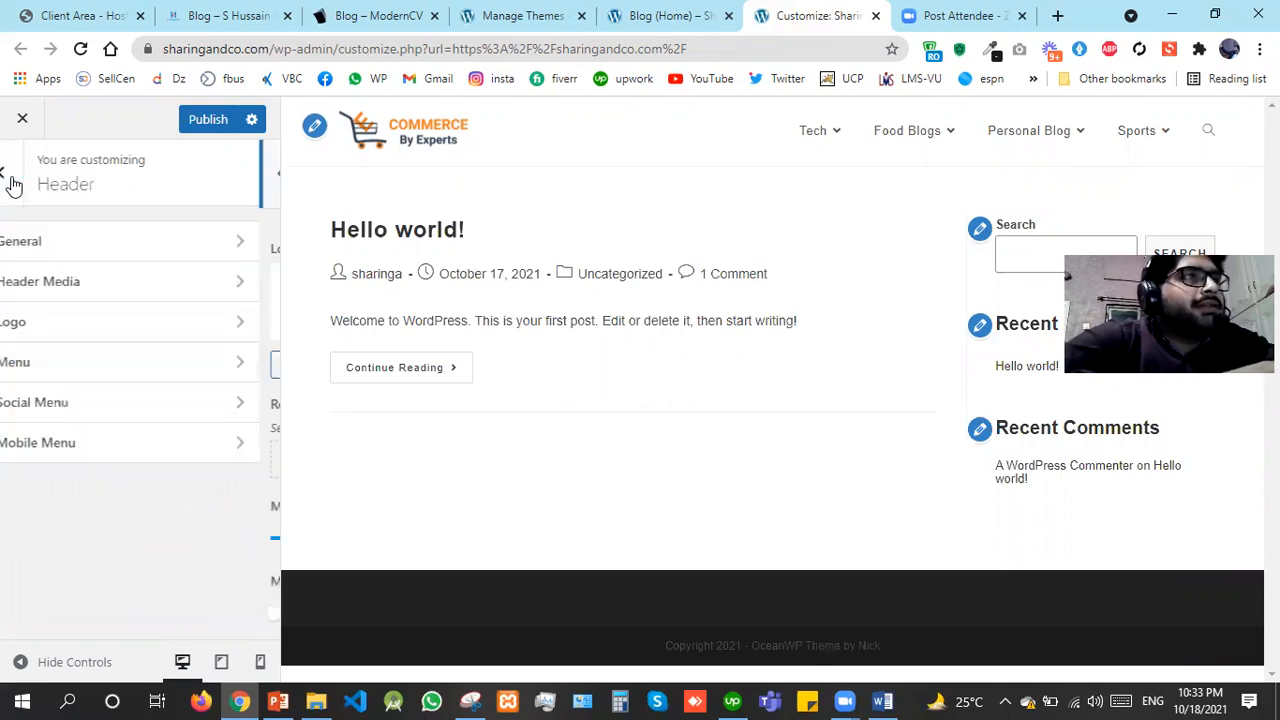
pyautogui.click(205, 121)
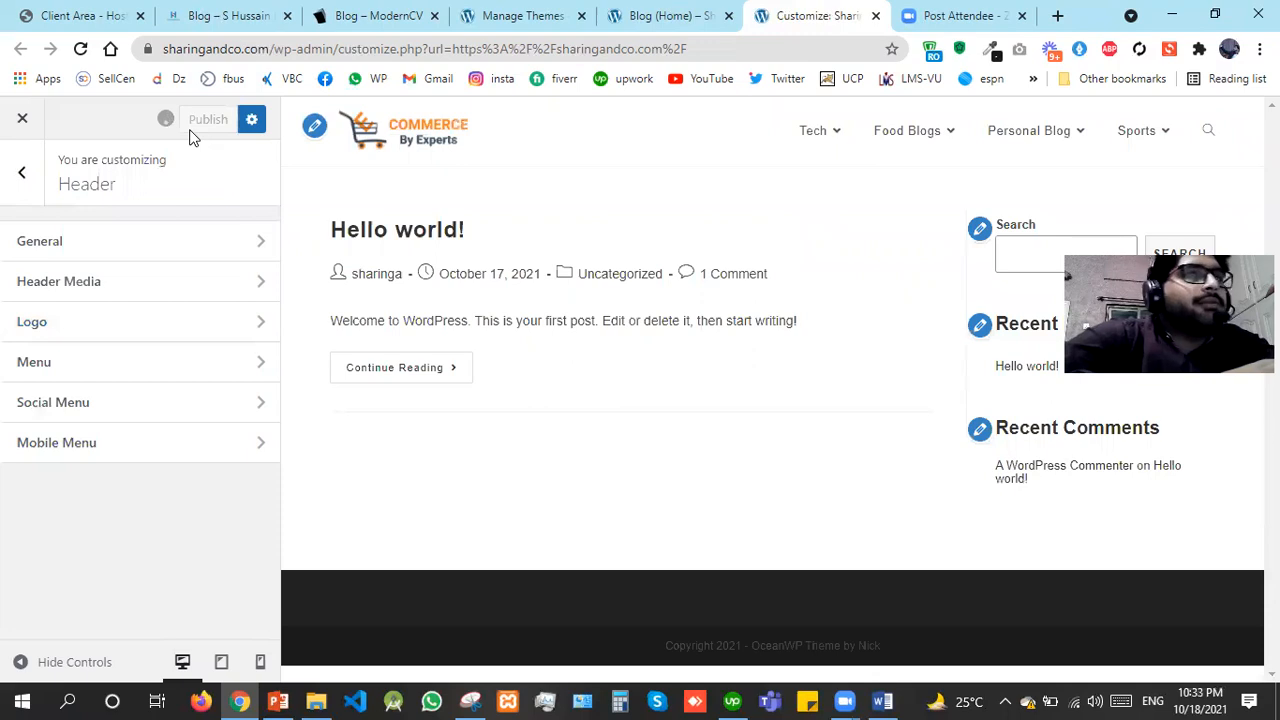
pyautogui.click(16, 192)
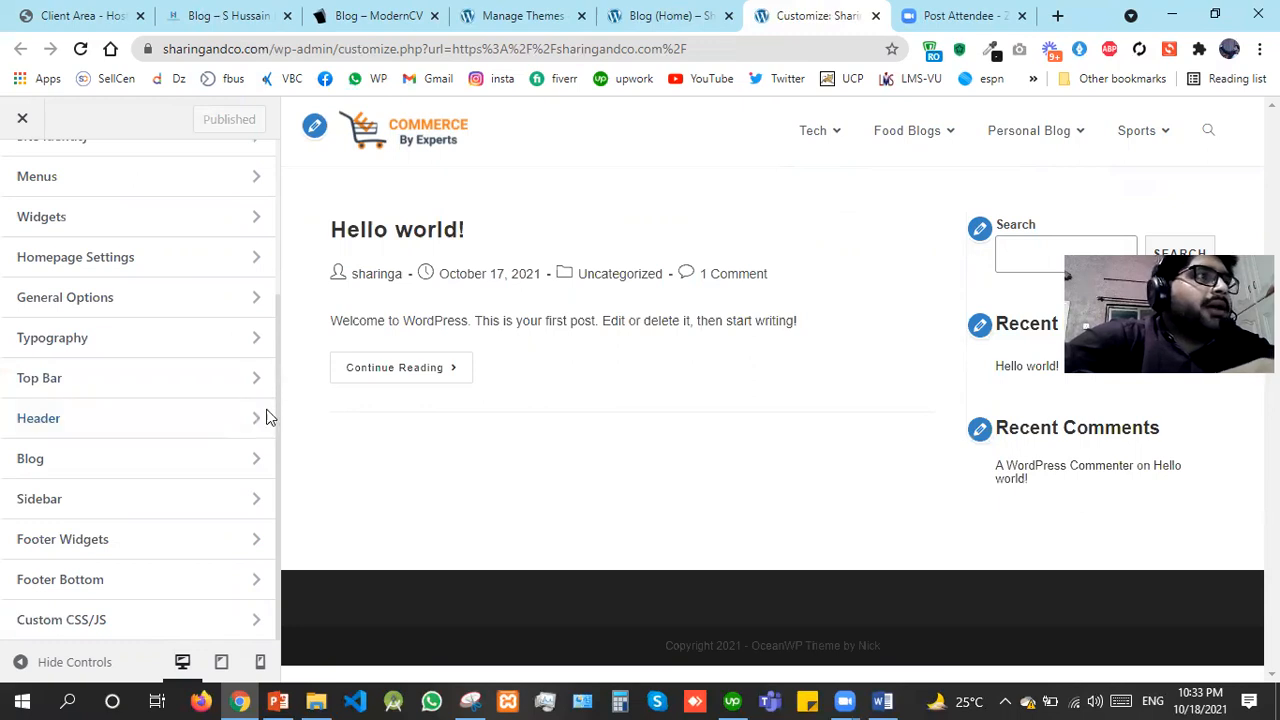
# Set the main menu's font family to Poppins in the typography settings
pyautogui.click(128, 350)
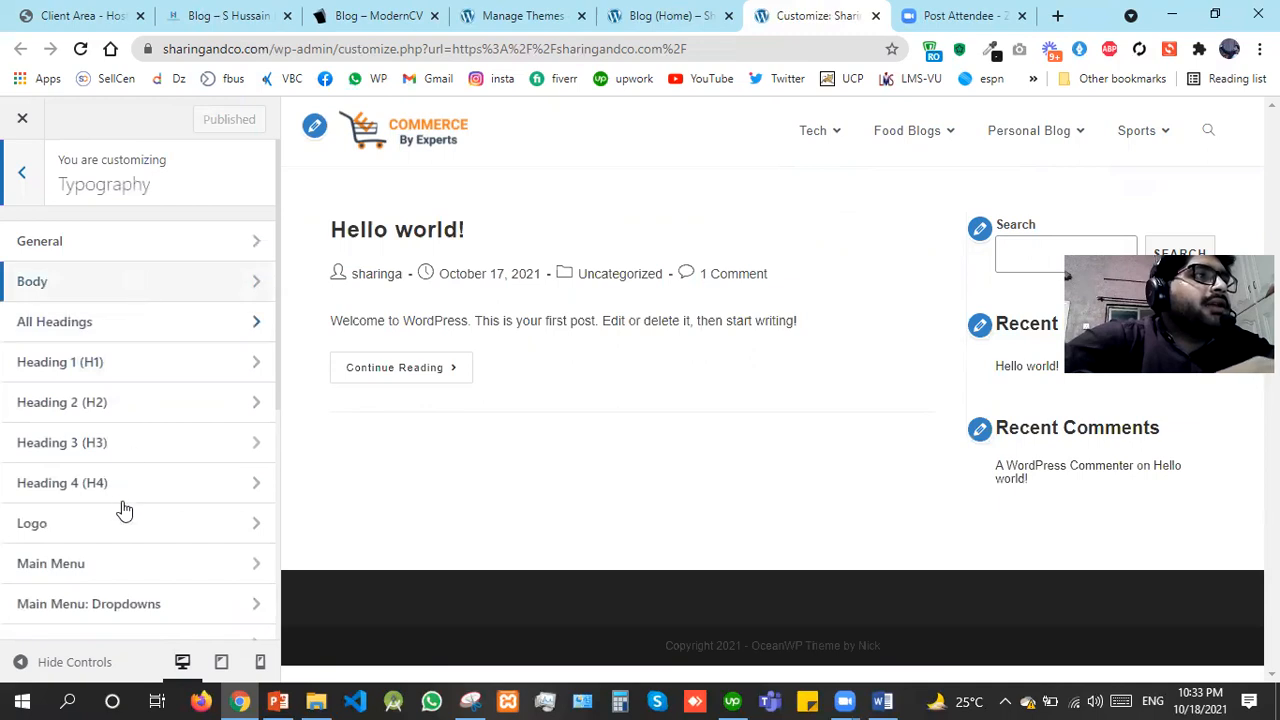
pyautogui.click(131, 577)
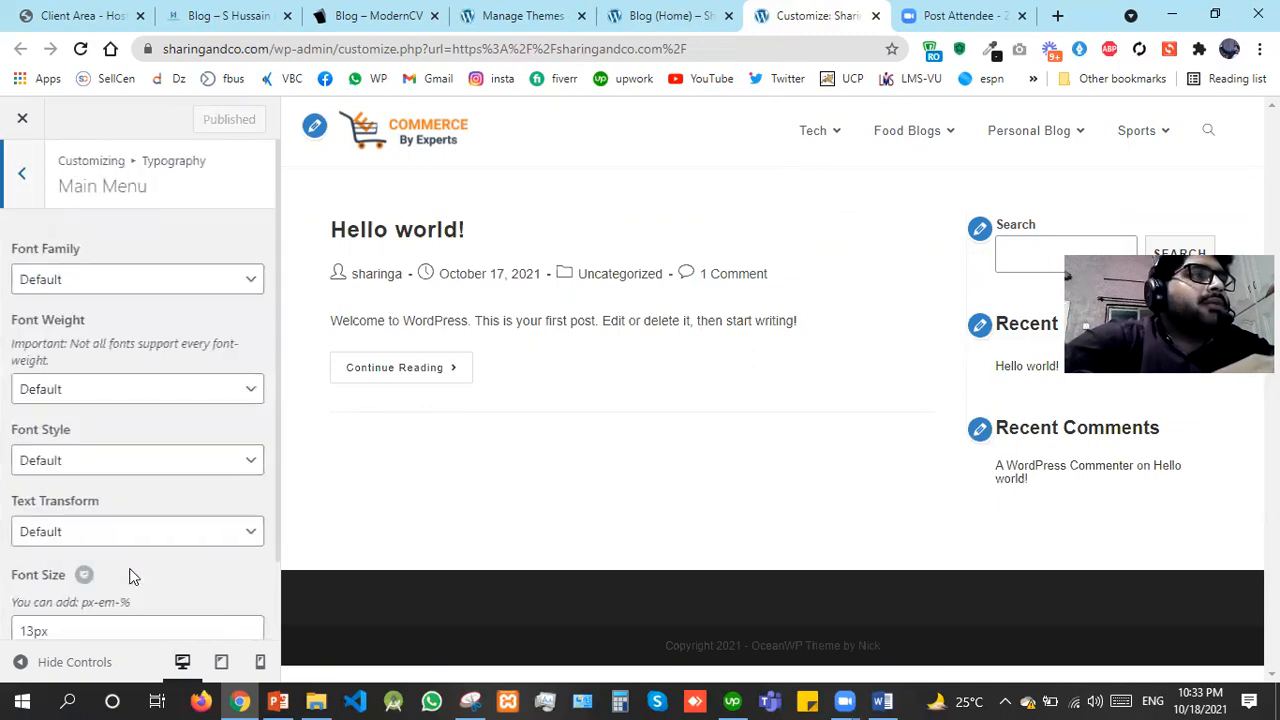
pyautogui.click(102, 290)
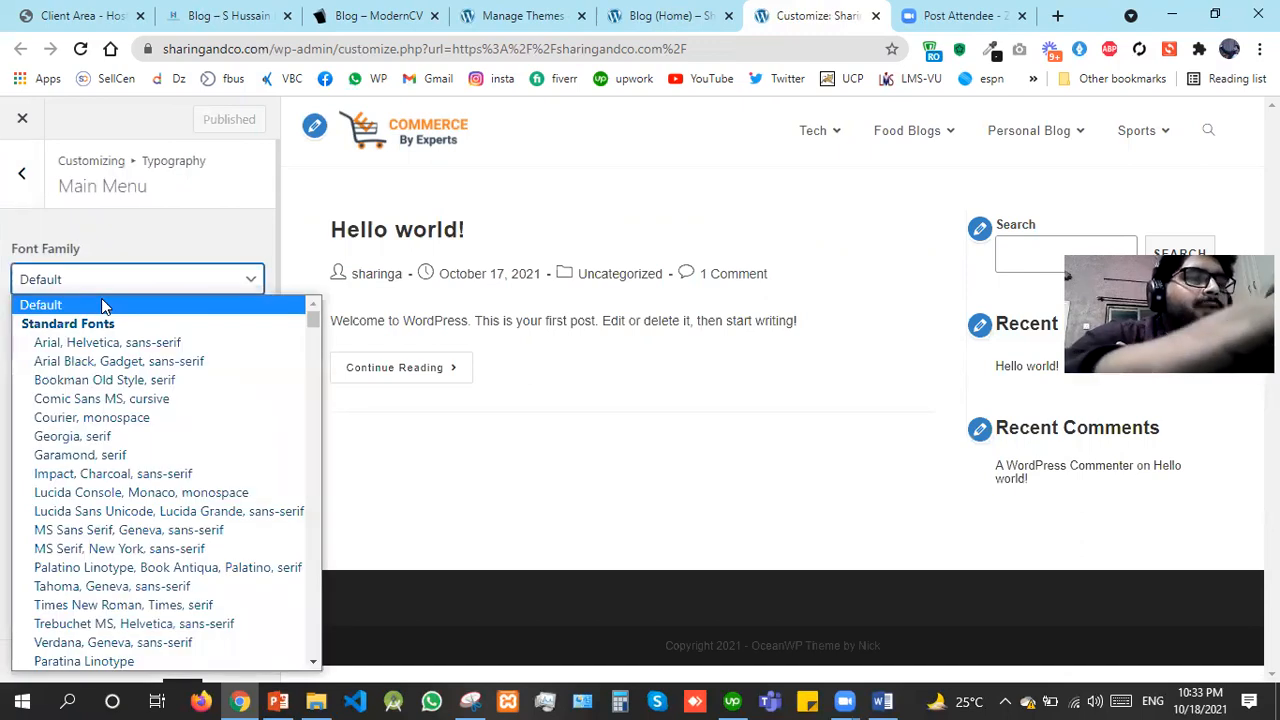
pyautogui.press('p')
pyautogui.press('p')
pyautogui.press('p')
pyautogui.press('p')
pyautogui.press('p')
pyautogui.press('p')
pyautogui.press('p')
pyautogui.press('p')
pyautogui.press('p')
pyautogui.press('p')
pyautogui.press('p')
pyautogui.press('p')
pyautogui.press('p')
pyautogui.press('p')
pyautogui.press('p')
pyautogui.press('p')
pyautogui.press('p')
pyautogui.press('p')
pyautogui.press('p')
pyautogui.press('p')
pyautogui.press('p')
pyautogui.press('p')
pyautogui.press('p')
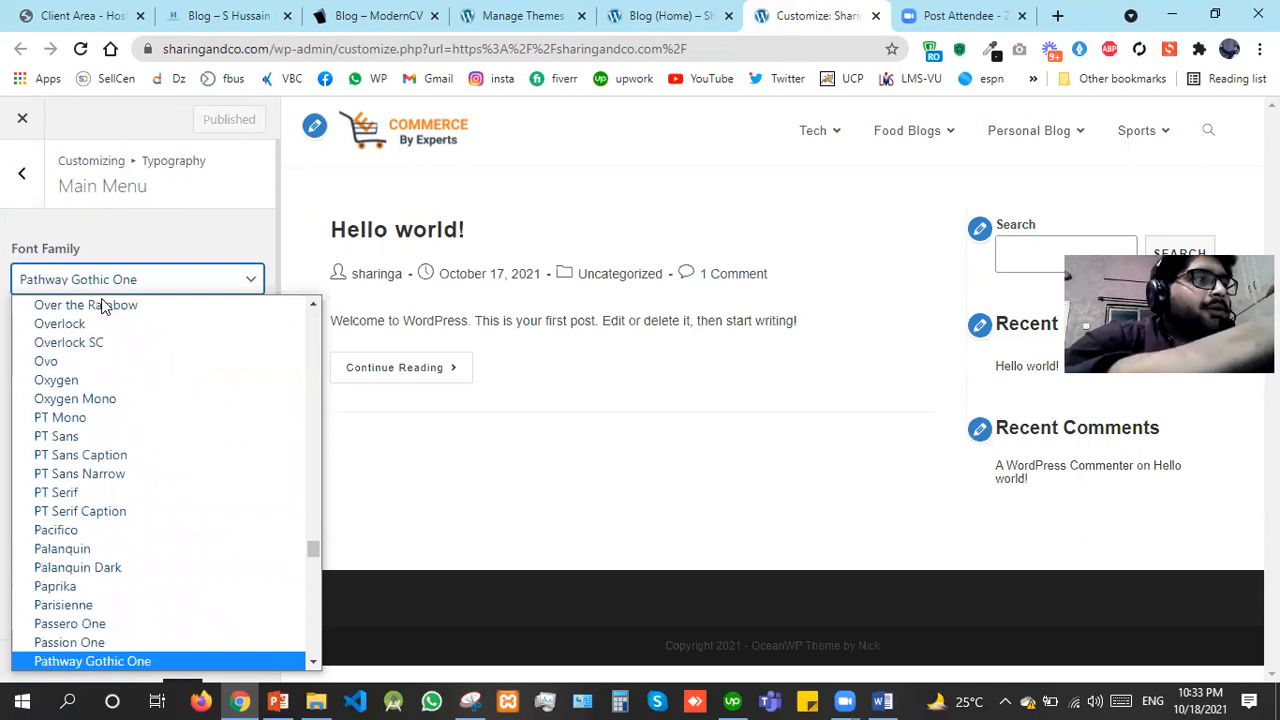
pyautogui.press('p')
pyautogui.press('p')
pyautogui.press('p')
pyautogui.press('p')
pyautogui.press('p')
pyautogui.press('p')
pyautogui.press('p')
pyautogui.press('p')
pyautogui.press('p')
pyautogui.press('p')
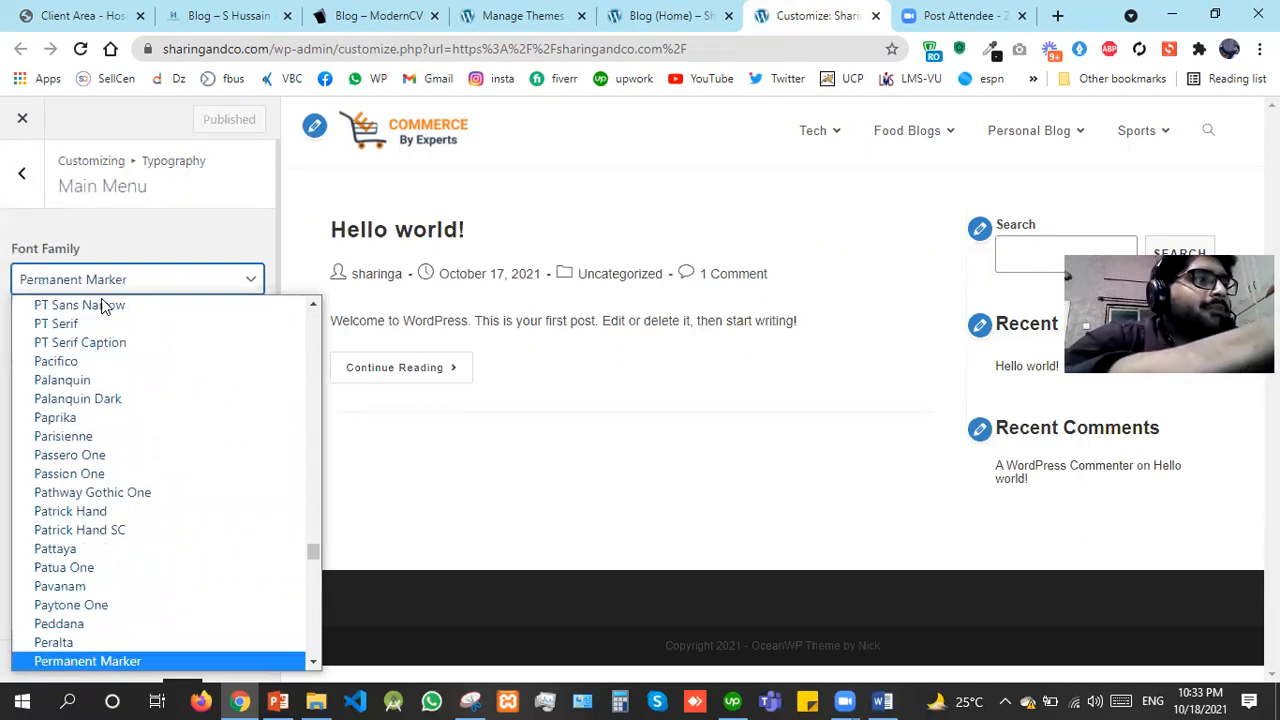
pyautogui.press('p')
pyautogui.press('p')
pyautogui.press('p')
pyautogui.press('p')
pyautogui.press('p')
pyautogui.press('p')
pyautogui.press('p')
pyautogui.press('p')
pyautogui.press('p')
pyautogui.press('p')
pyautogui.press('p')
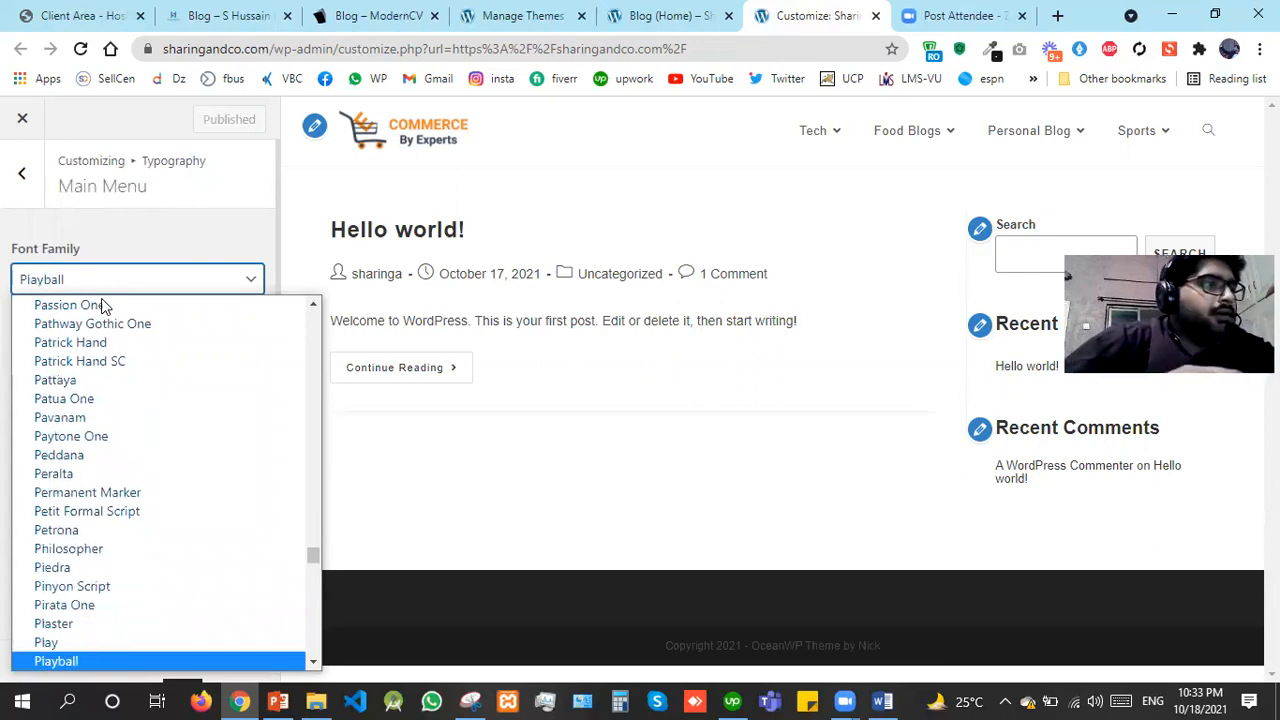
pyautogui.press('Up')
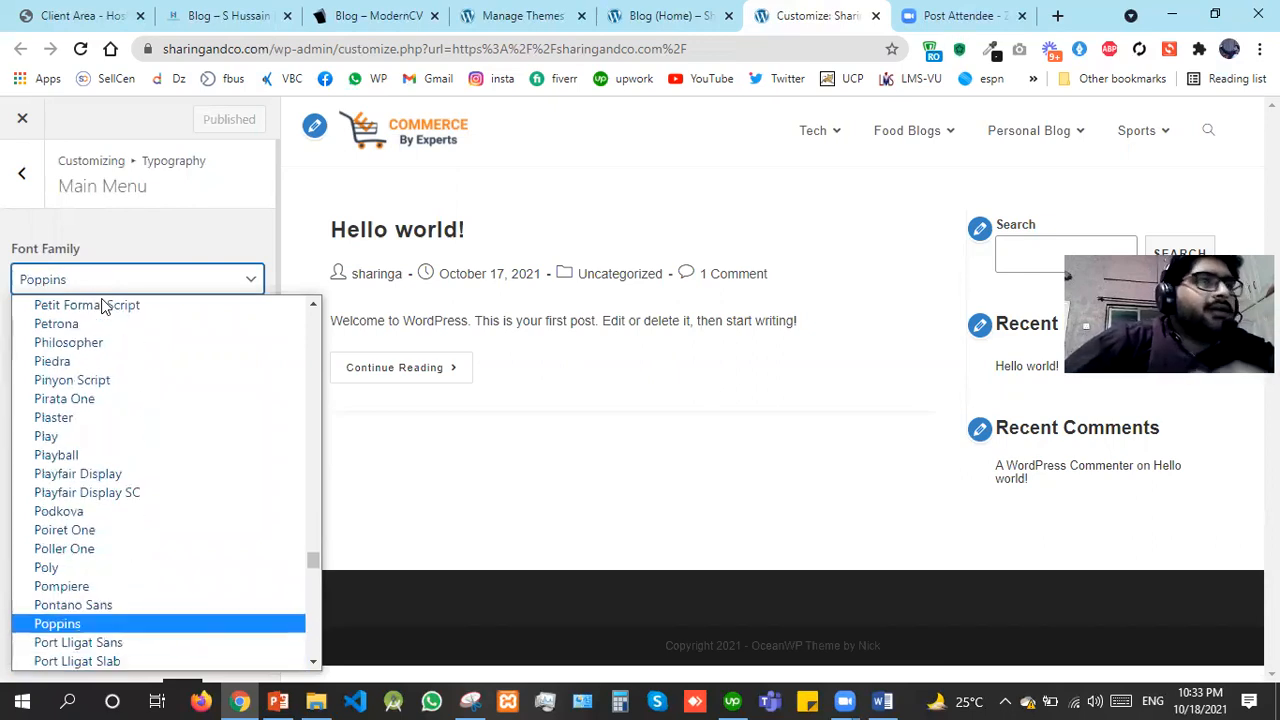
pyautogui.press('Return')
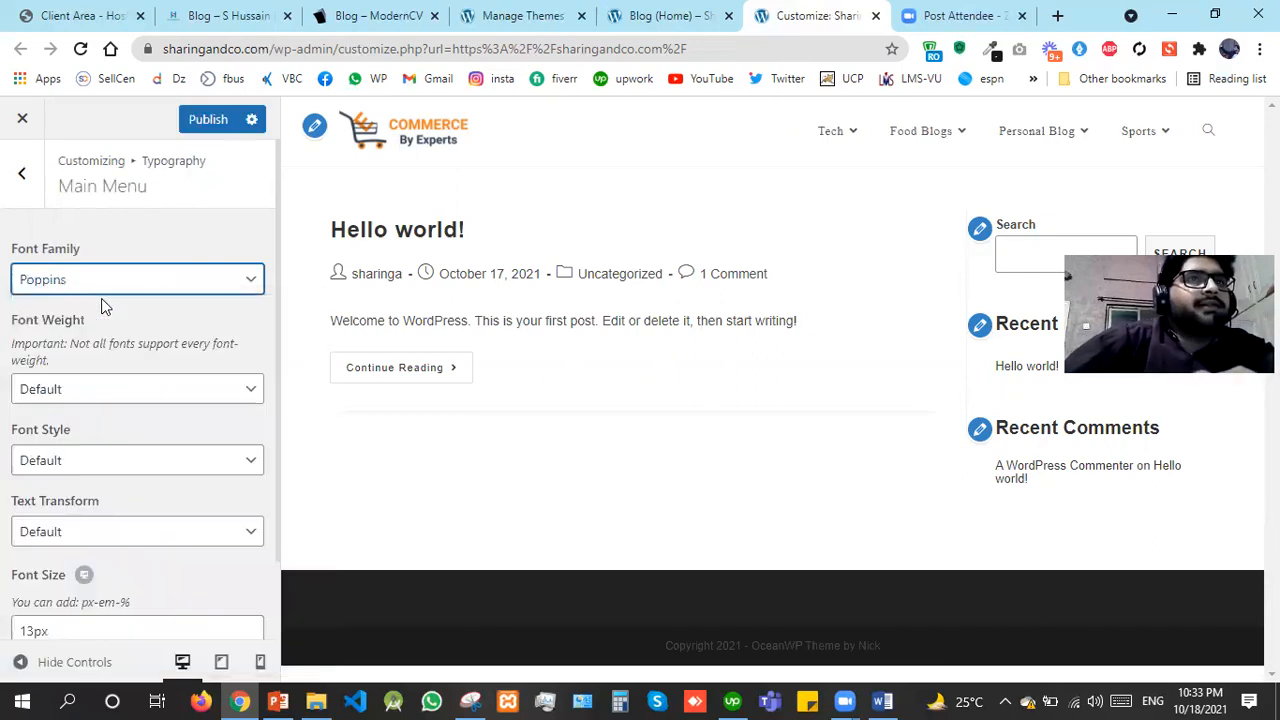
# Set the main menu's font weight to Semibold: 600
pyautogui.click(58, 399)
pyautogui.press('Down')
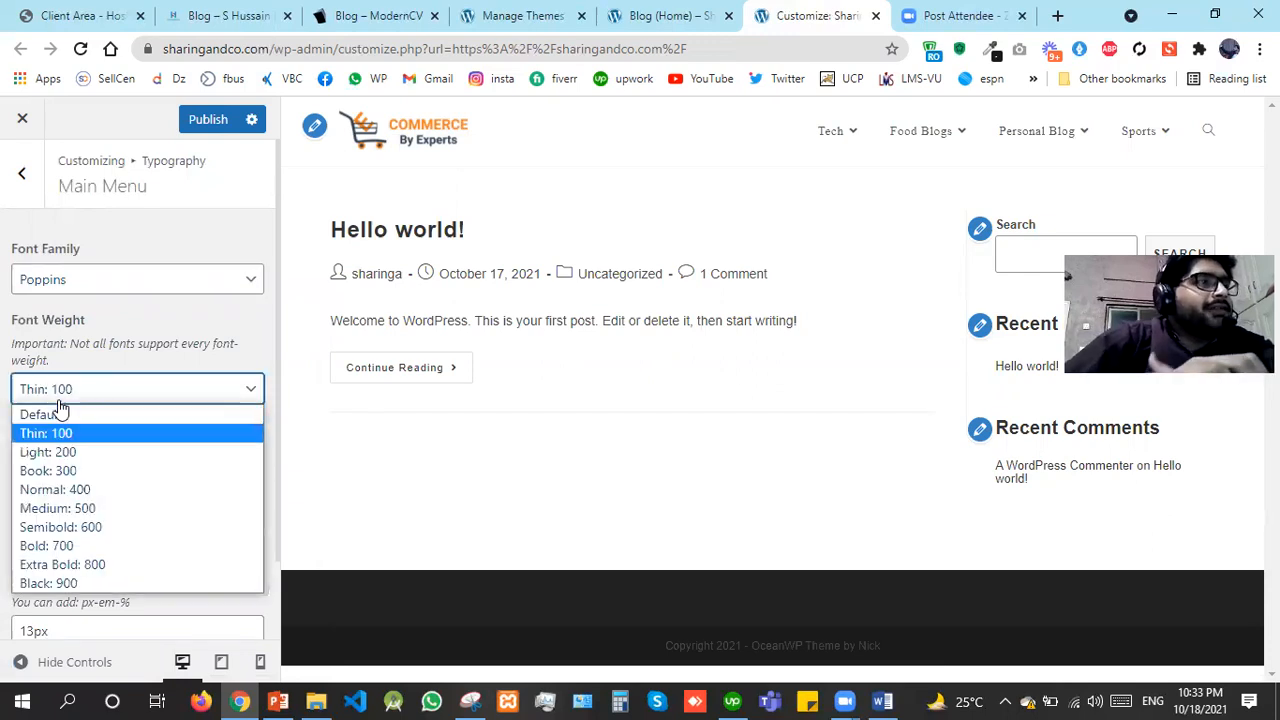
pyautogui.press('Down')
pyautogui.press('Down')
pyautogui.press('Down')
pyautogui.press('Down')
pyautogui.press('Down')
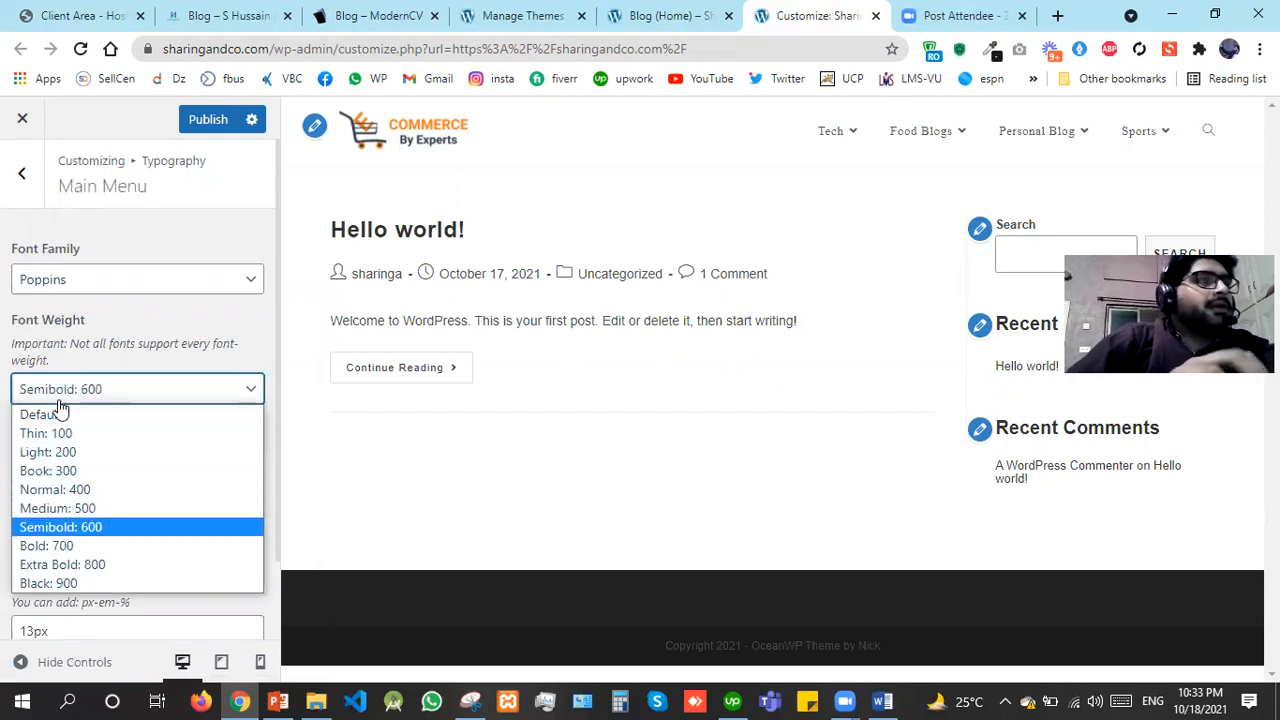
pyautogui.press('Return')
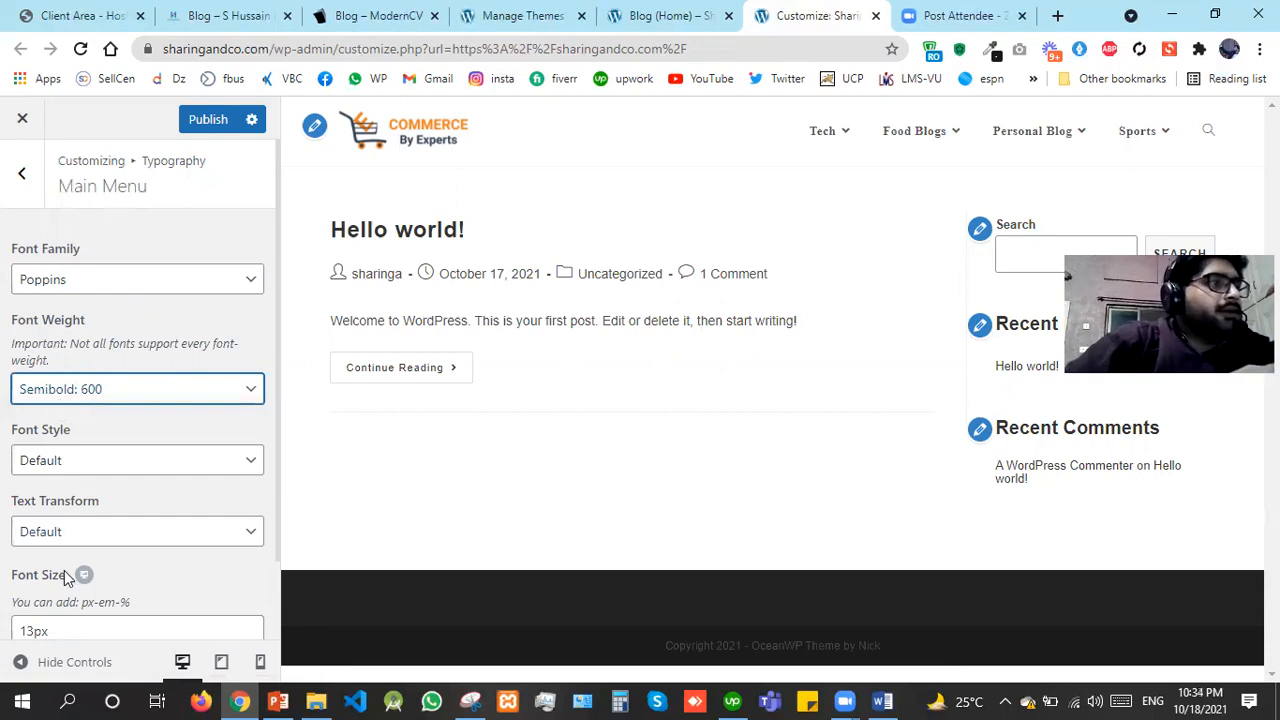
# Set the main menu's font size to 15px and publish the typography changes
pyautogui.click(36, 630)
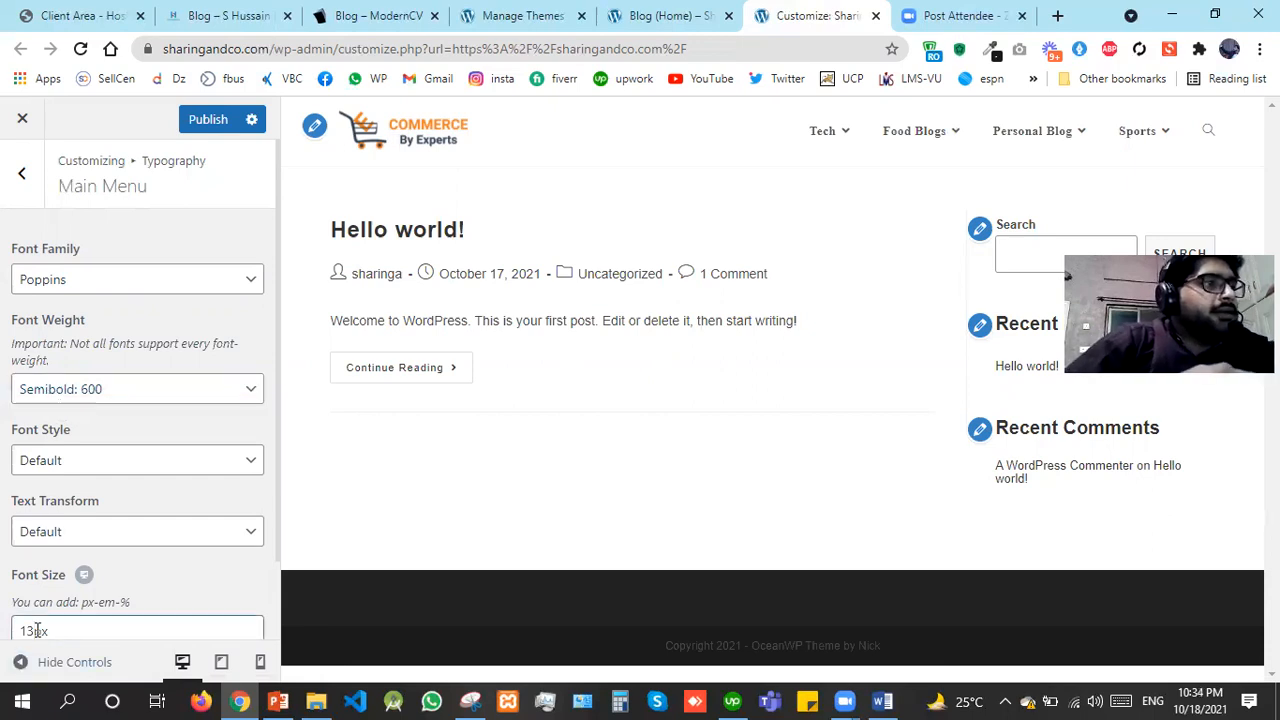
pyautogui.write('5')
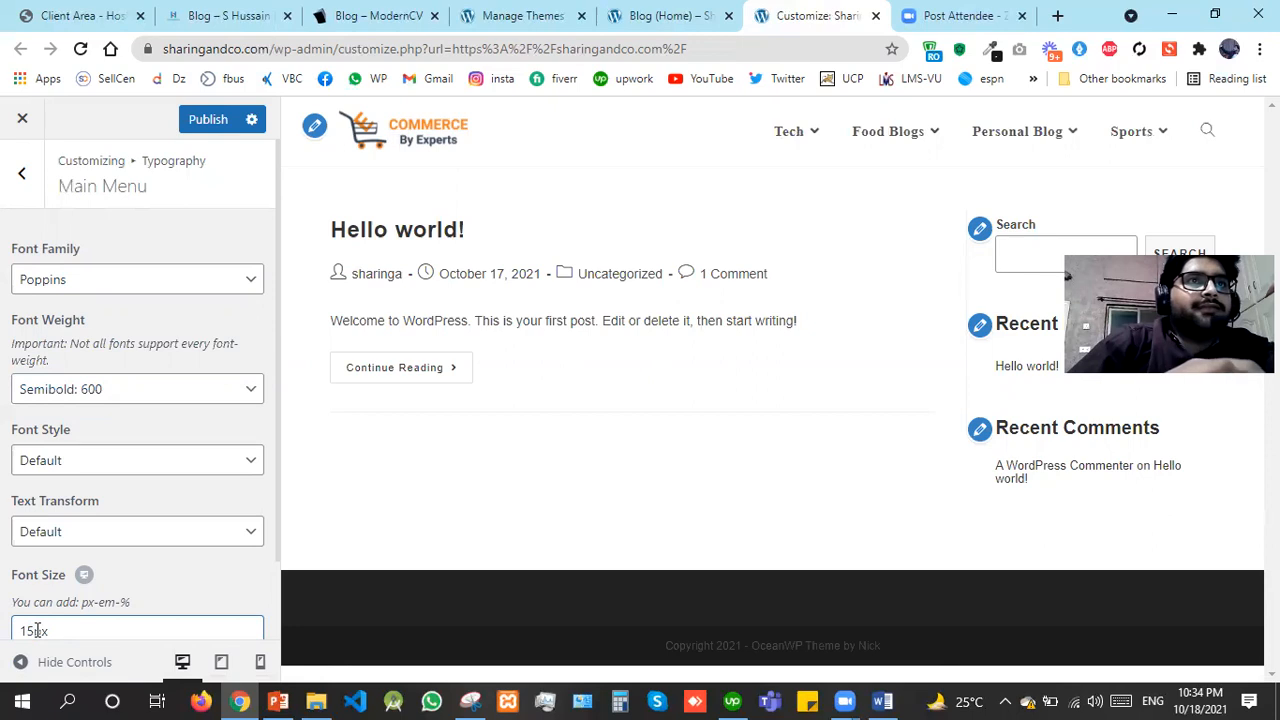
pyautogui.click(196, 121)
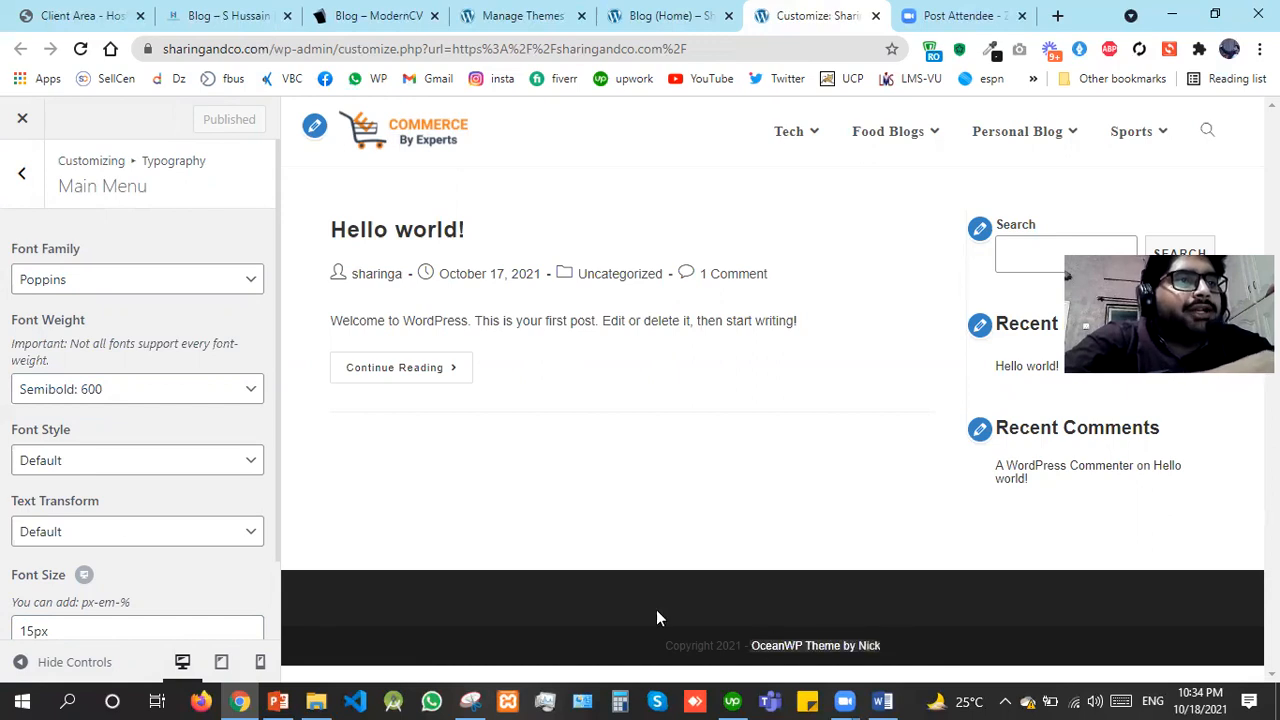
# Leave the main menu typography settings and open the Footer Bottom settings
pyautogui.click(29, 180)
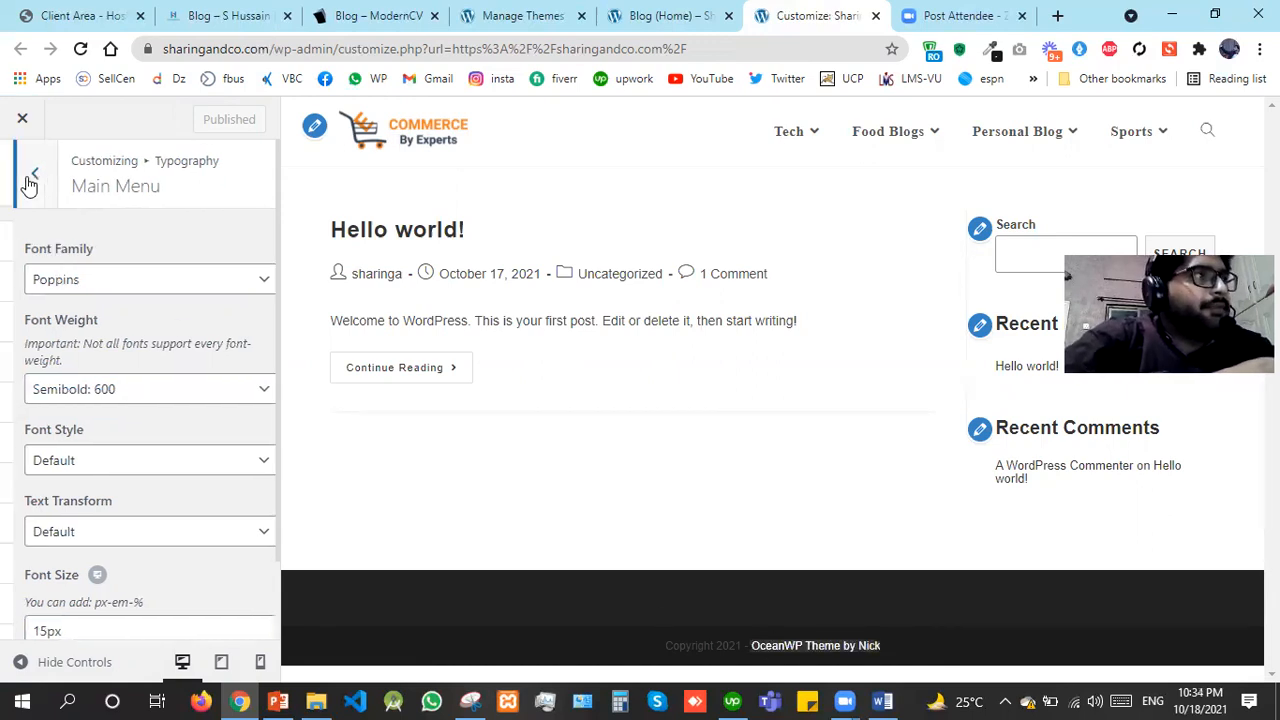
pyautogui.click(29, 180)
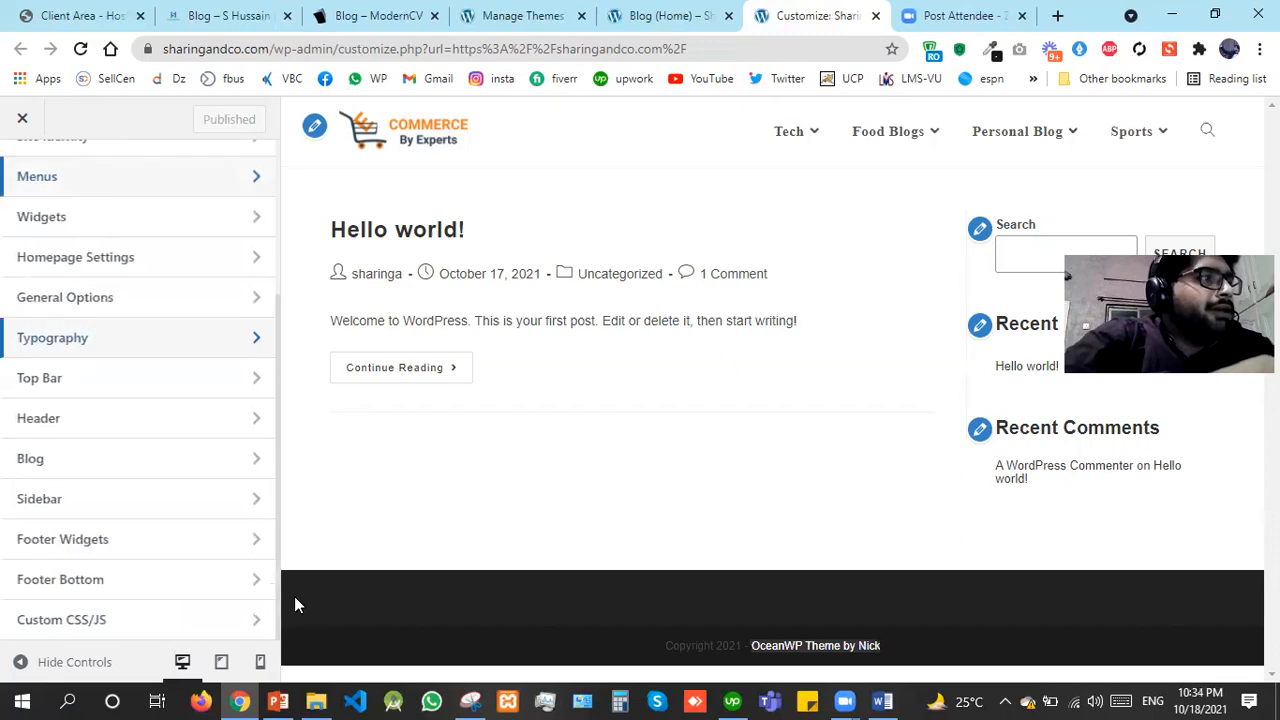
pyautogui.click(154, 577)
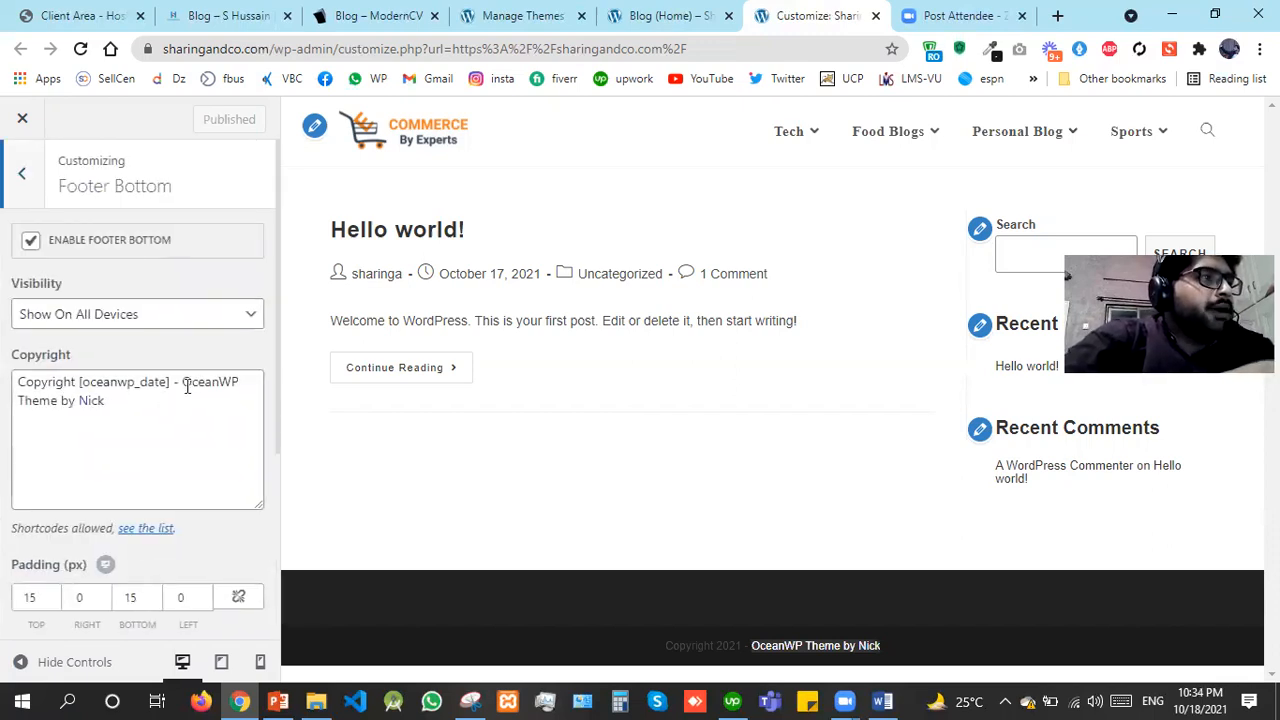
# Replace the theme credit in the footer copyright text with "A theme by" plus the author's name and publish the change
pyautogui.moveTo(184, 387); pyautogui.dragTo(266, 435)
pyautogui.write('A')
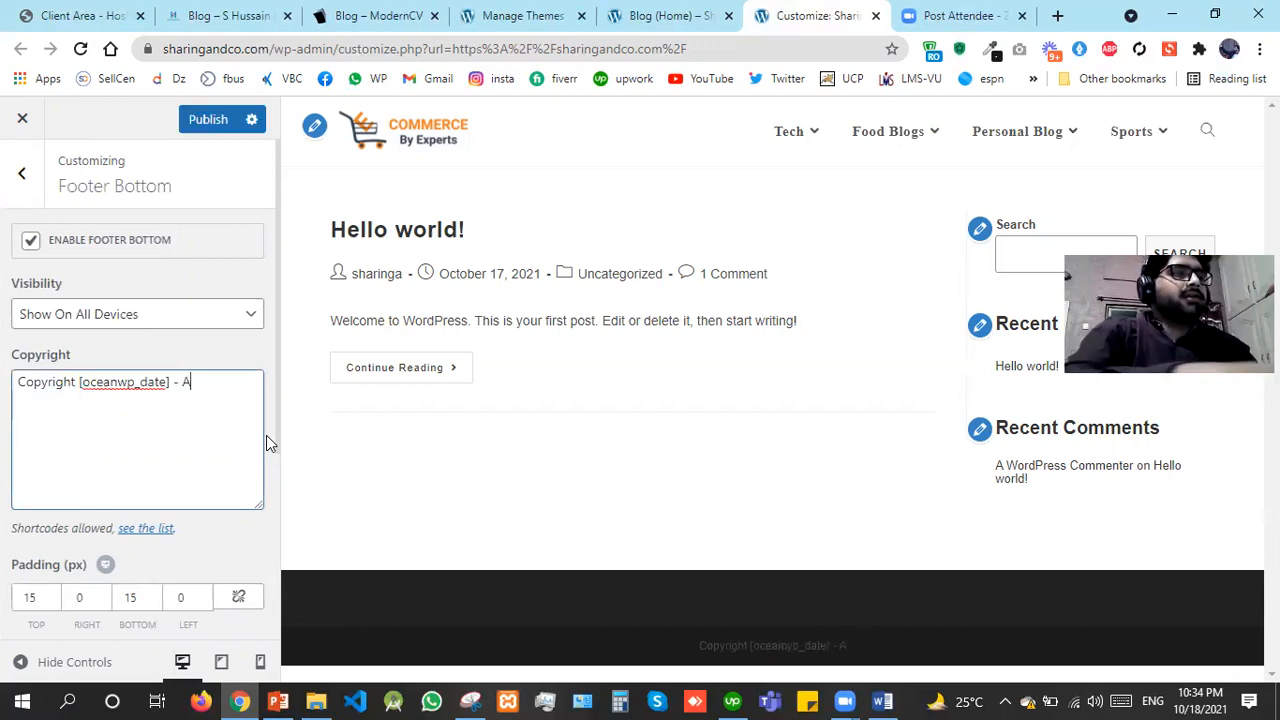
pyautogui.write(' theme ')
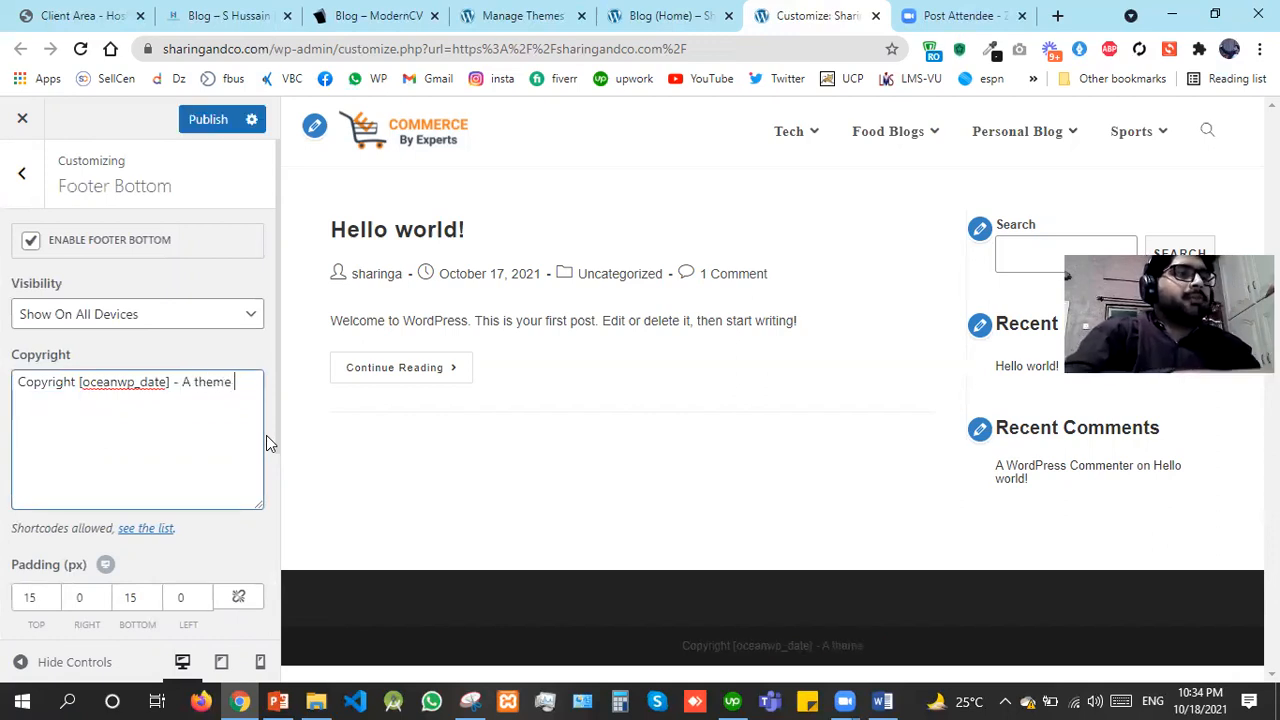
pyautogui.write('by Danial')
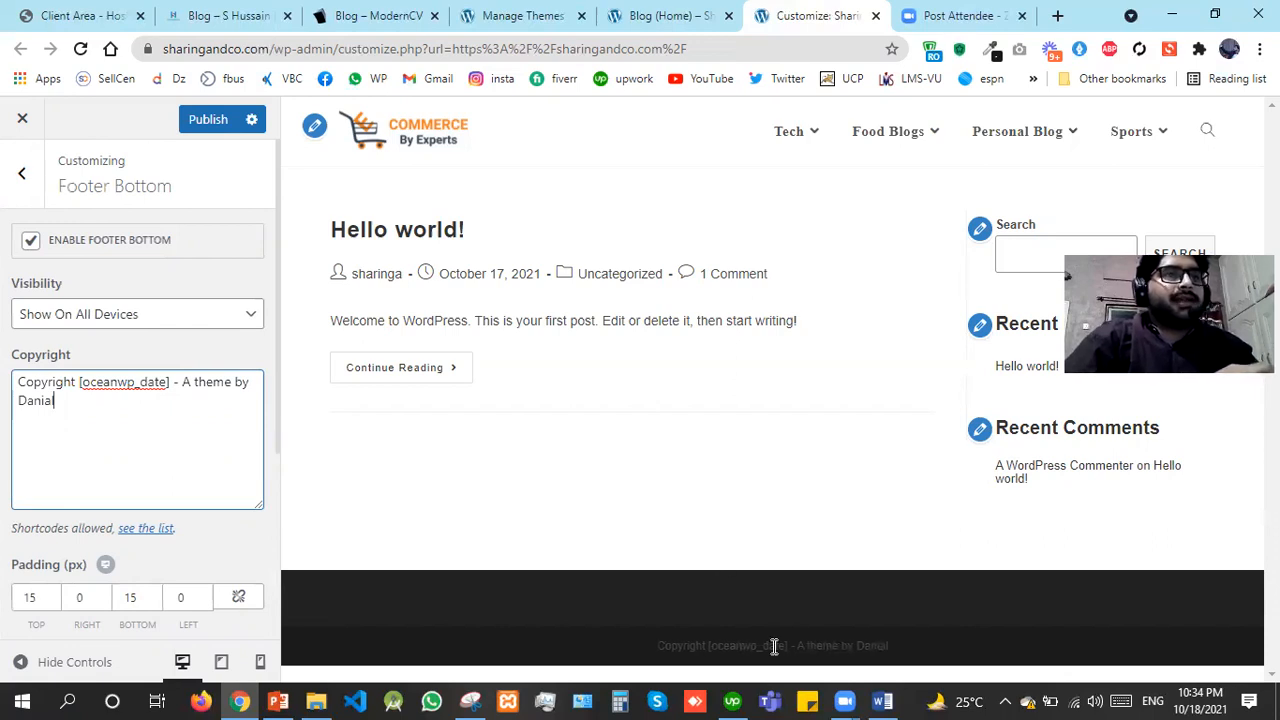
pyautogui.moveTo(789, 646); pyautogui.dragTo(657, 646)
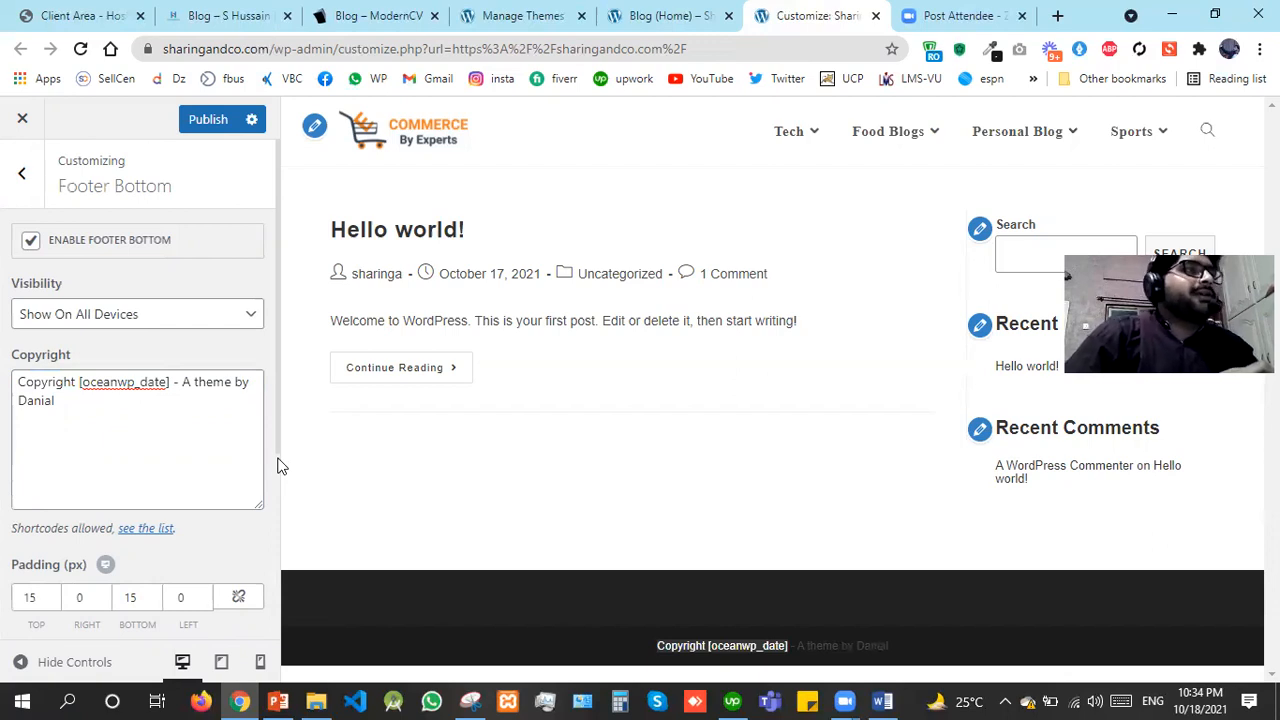
pyautogui.click(202, 127)
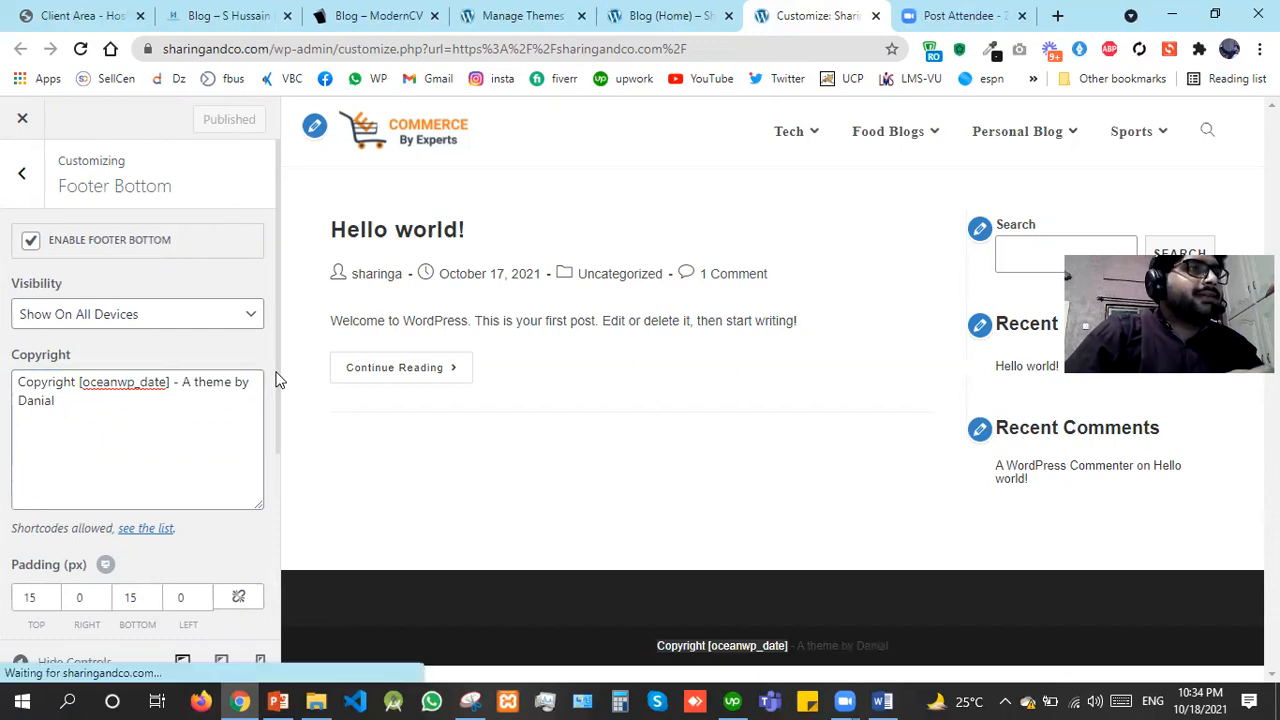
# Set the footer bottom text color to light grey #e0e0e0 and publish the change
pyautogui.scroll(-3, 277, 443)
pyautogui.click(36, 474)
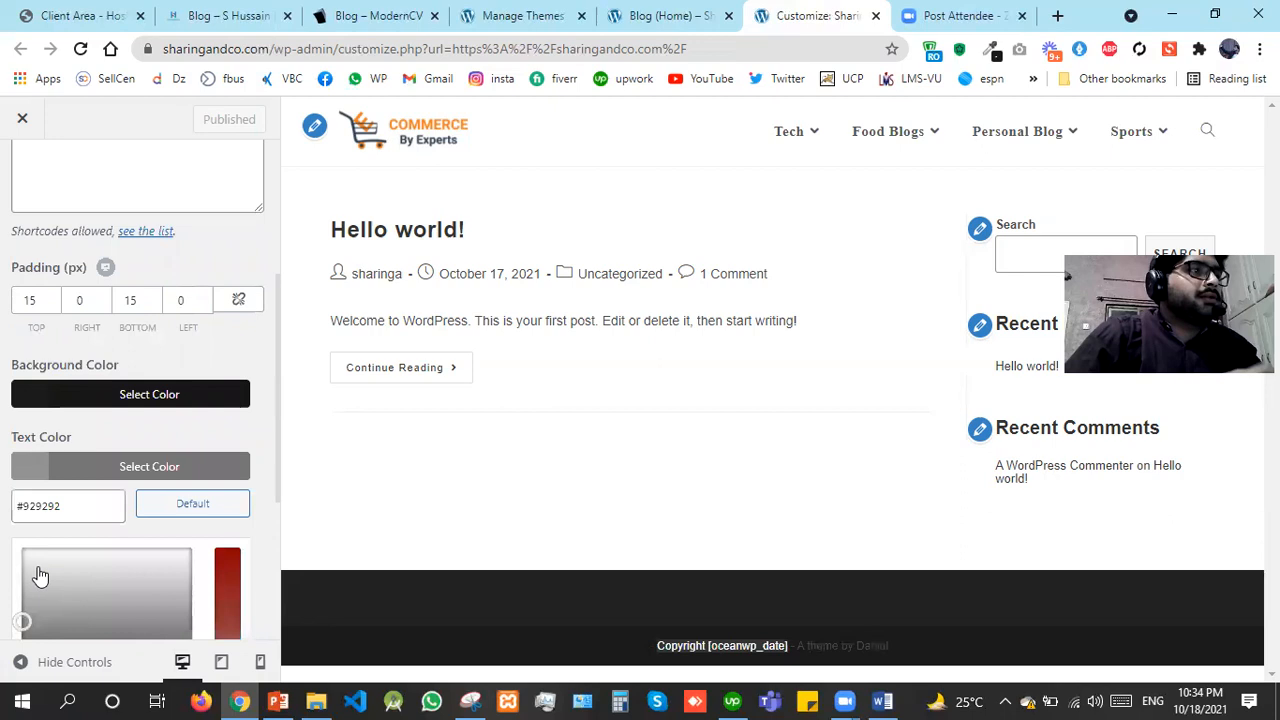
pyautogui.click(39, 568)
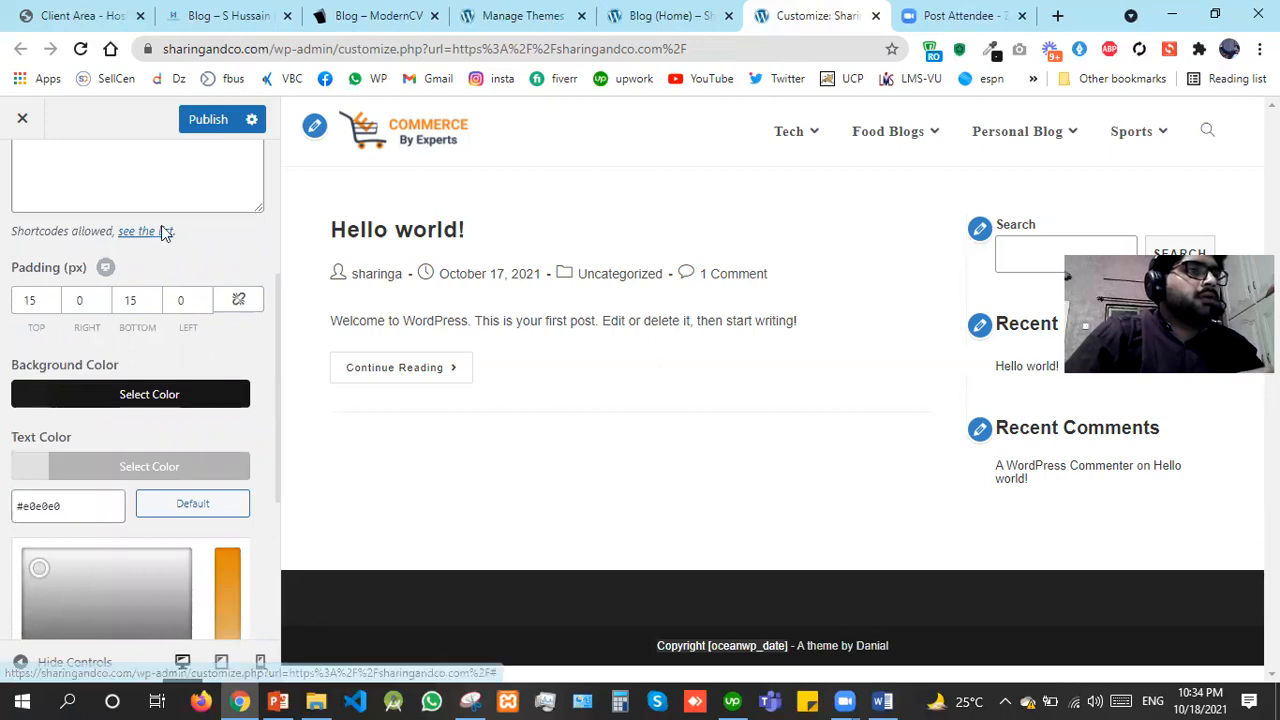
pyautogui.click(194, 122)
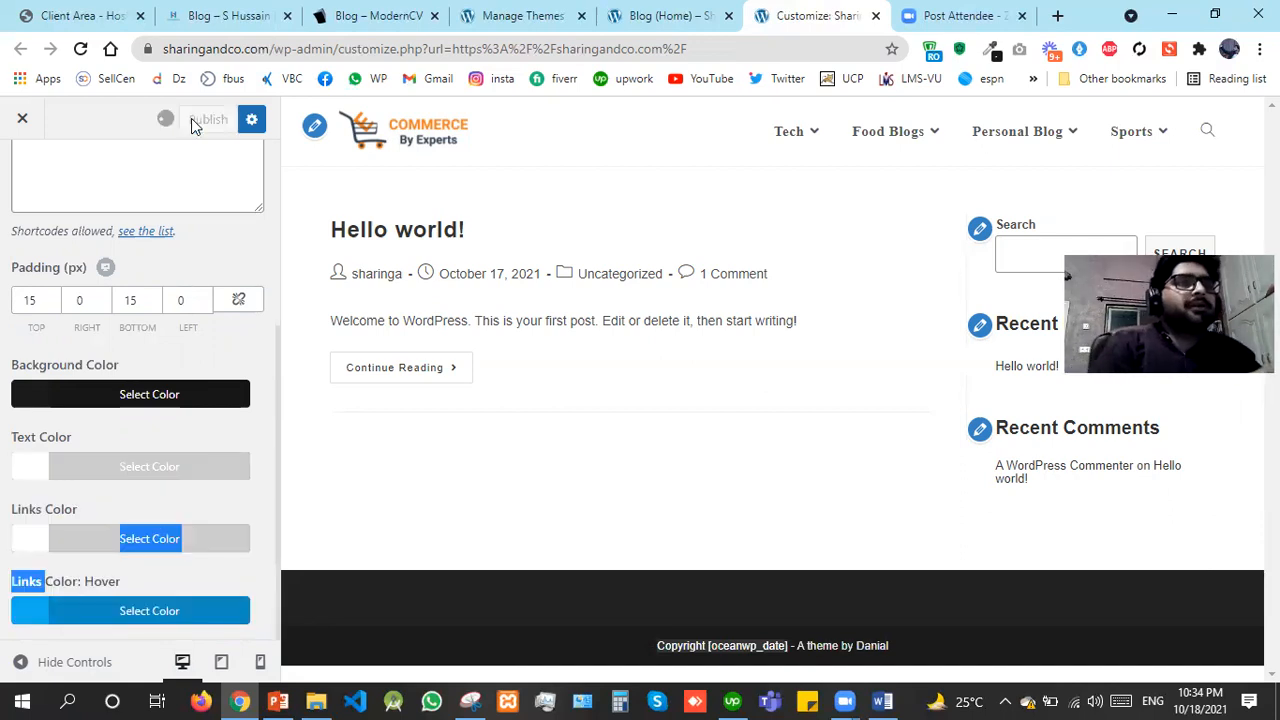
# Reload the live Blog (Home) page and check the menu typography and footer text
pyautogui.click(669, 15)
pyautogui.press('F5')
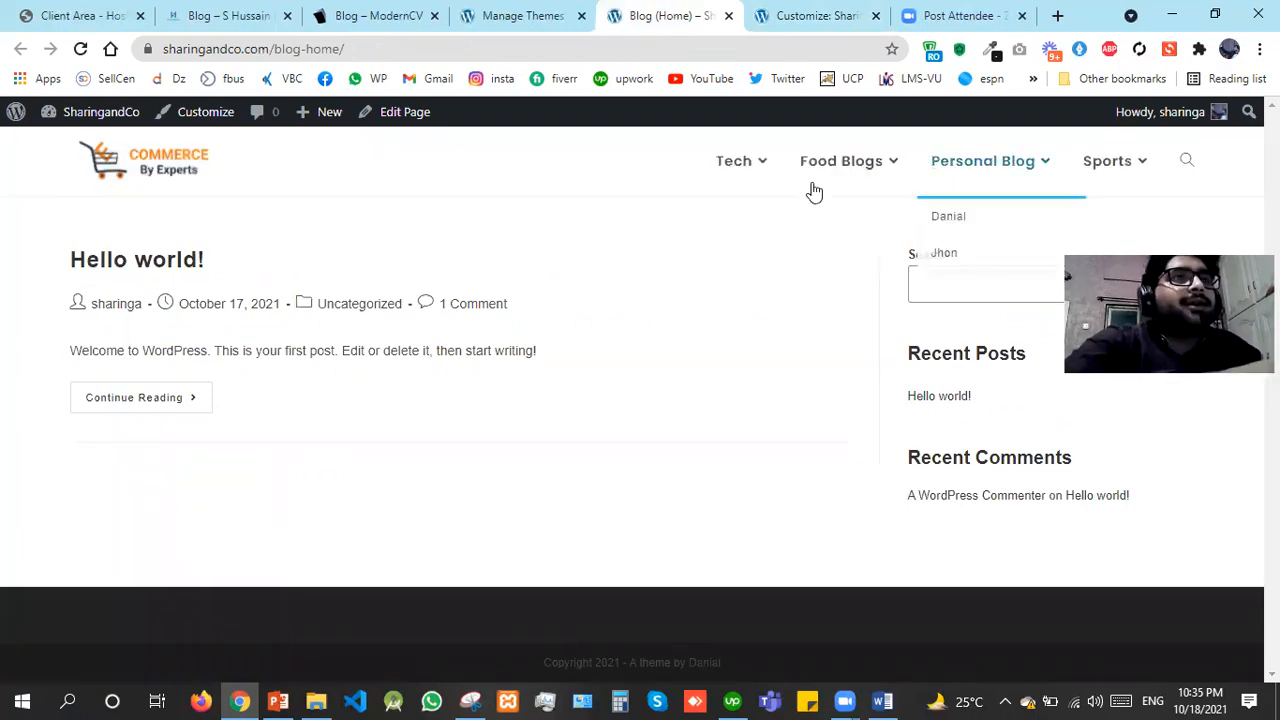
pyautogui.moveTo(815, 185)
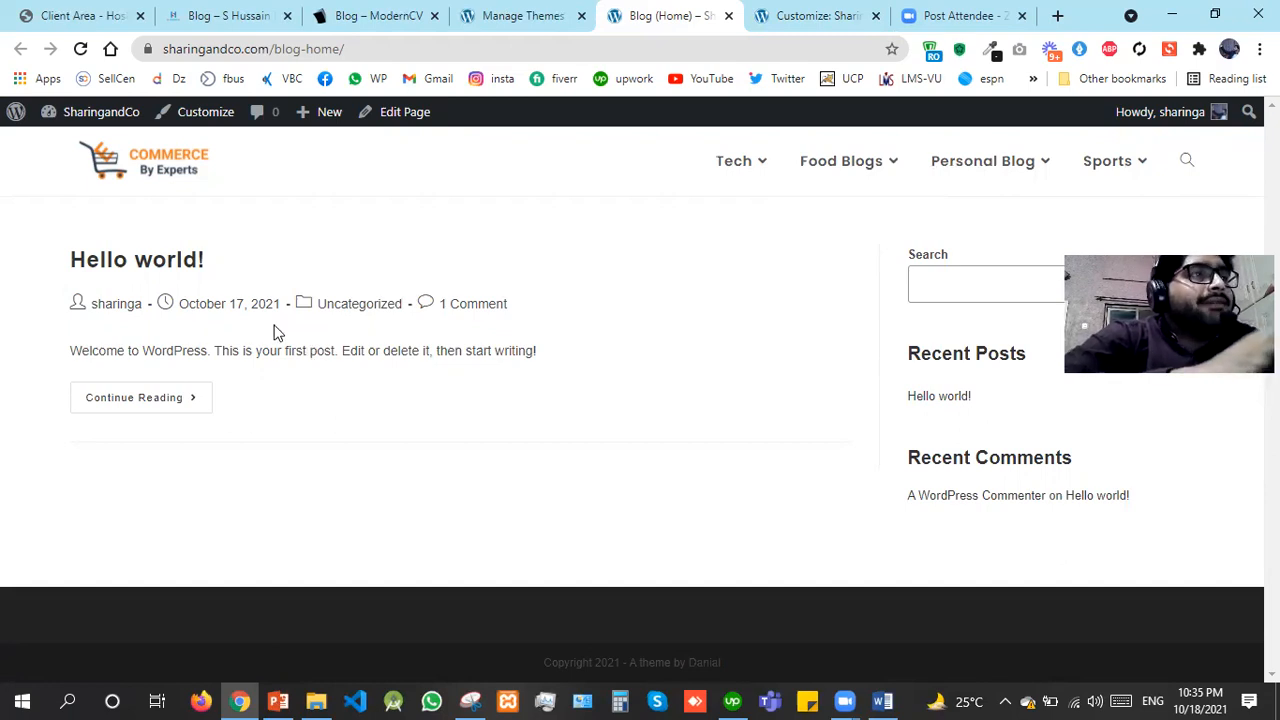
# Return to the WordPress admin and open the list of all posts
pyautogui.click(557, 8)
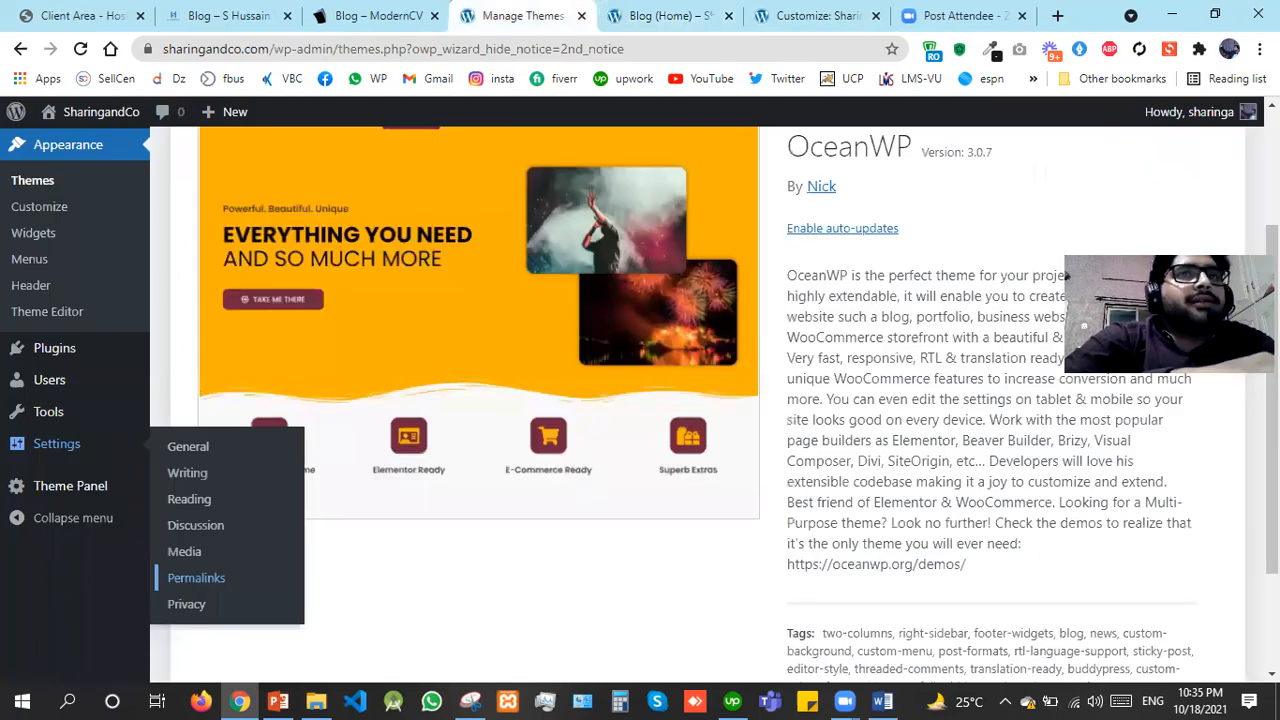
pyautogui.scroll(2, 8, 264)
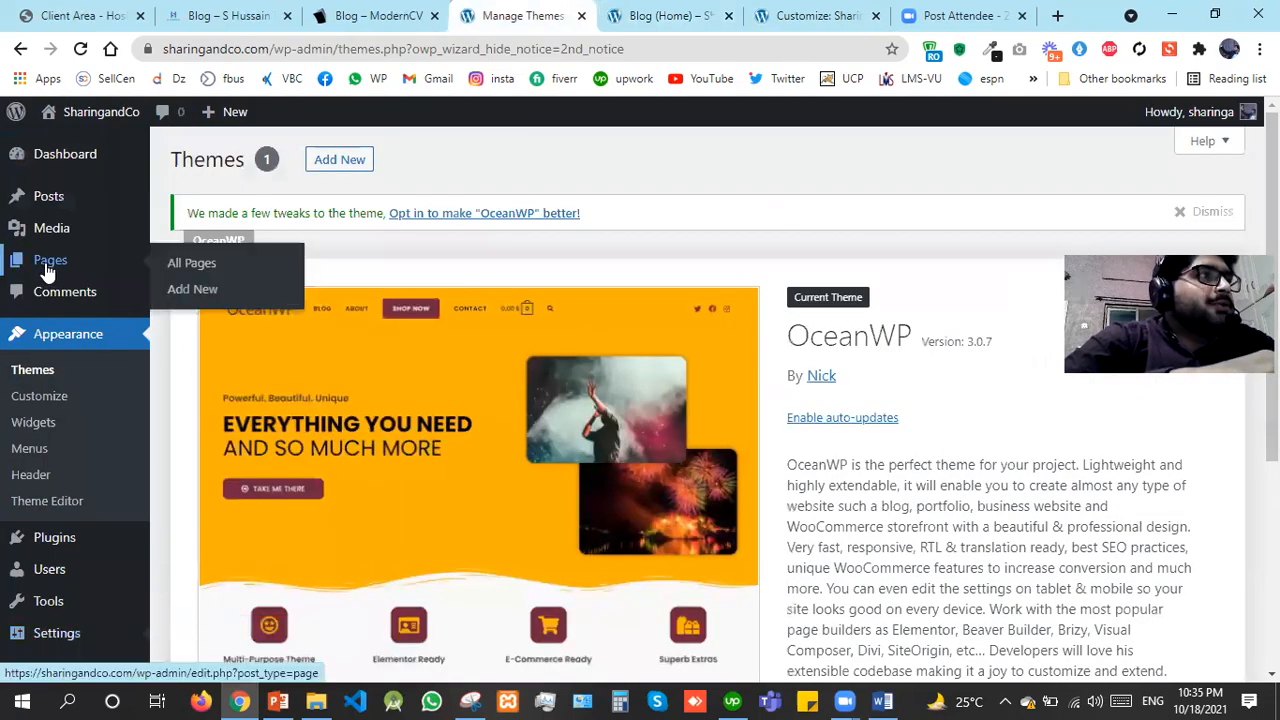
pyautogui.moveTo(66, 202)
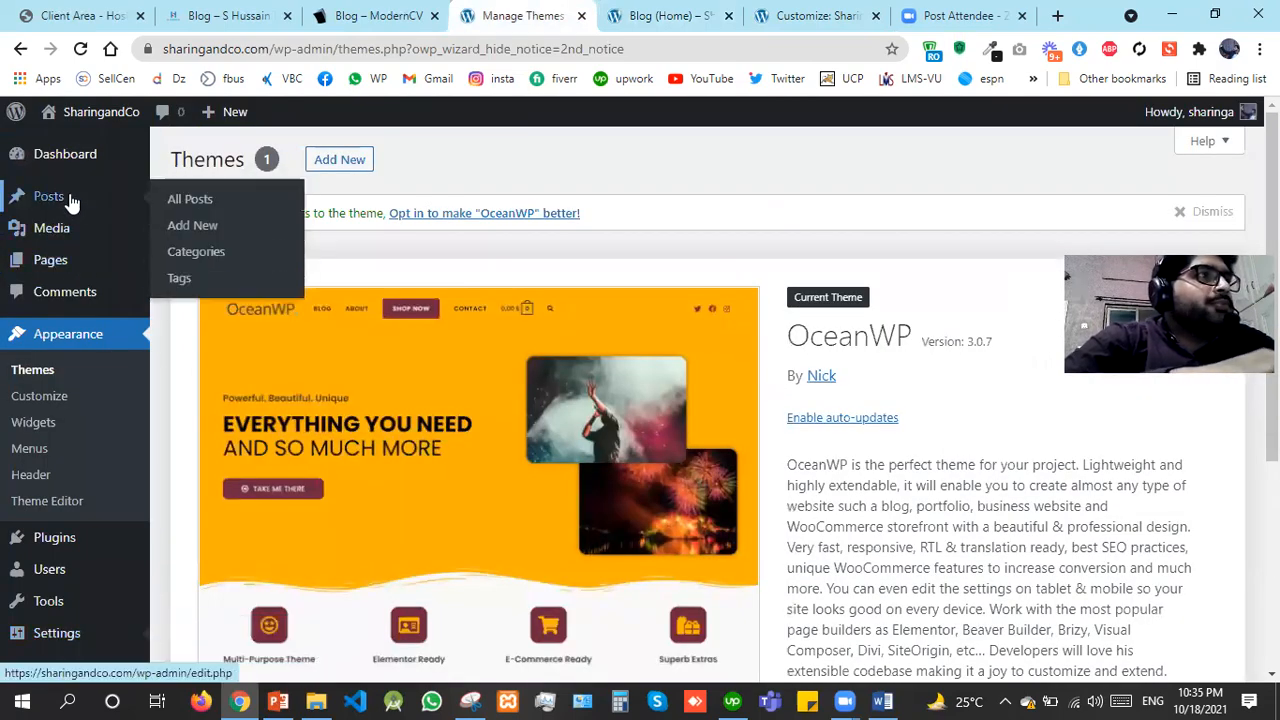
pyautogui.click(191, 210)
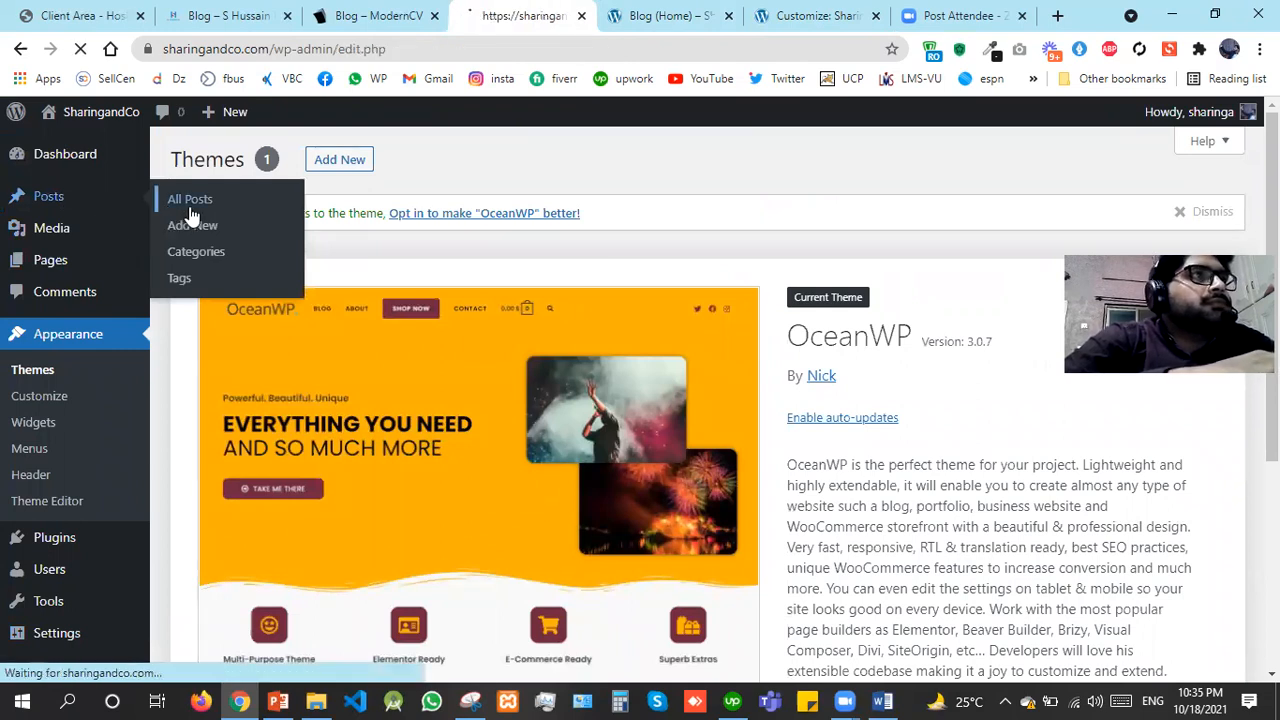
# Switch to the S Hussain reference blog and open its "Latest Client" post
pyautogui.click(203, 8)
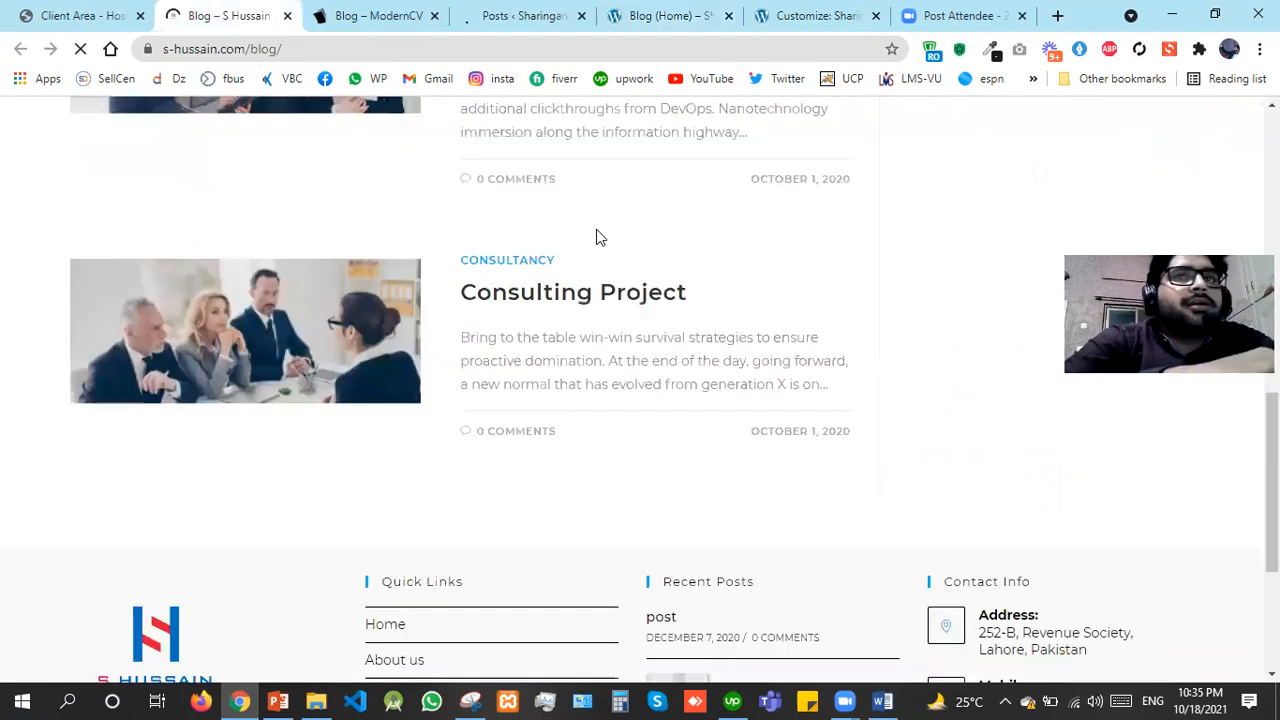
pyautogui.scroll(6, 488, 310)
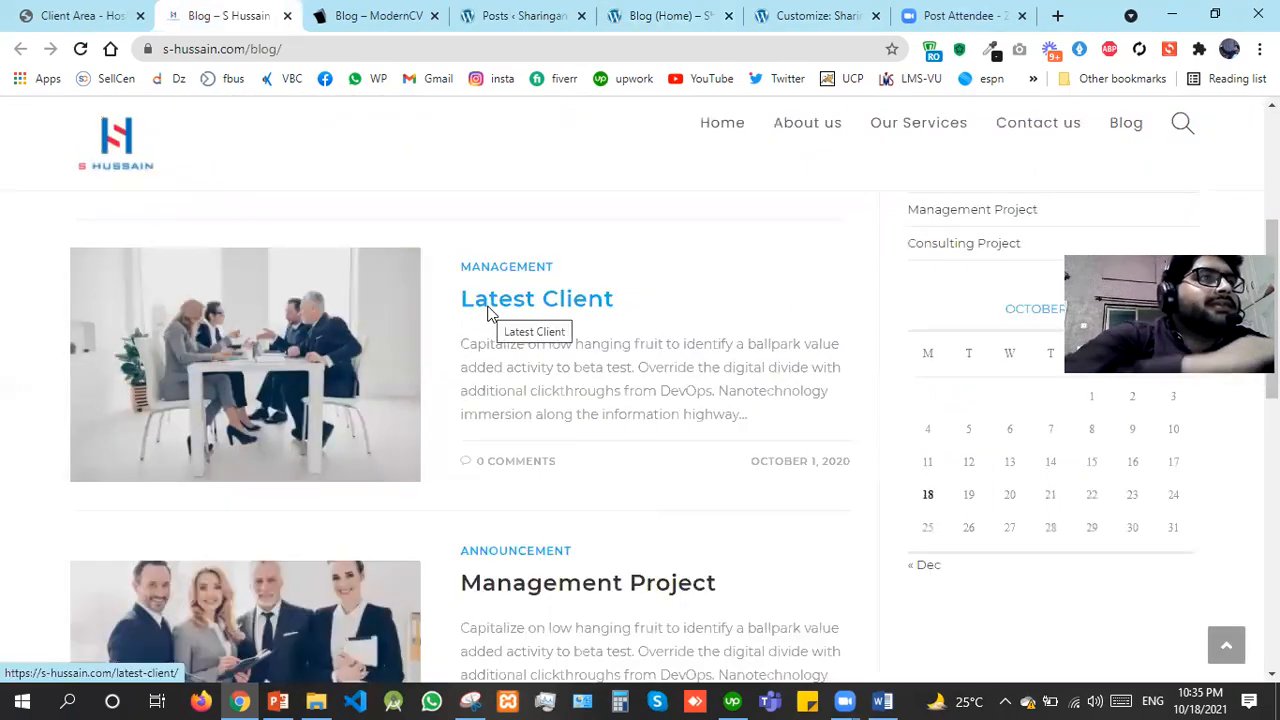
pyautogui.click(489, 313)
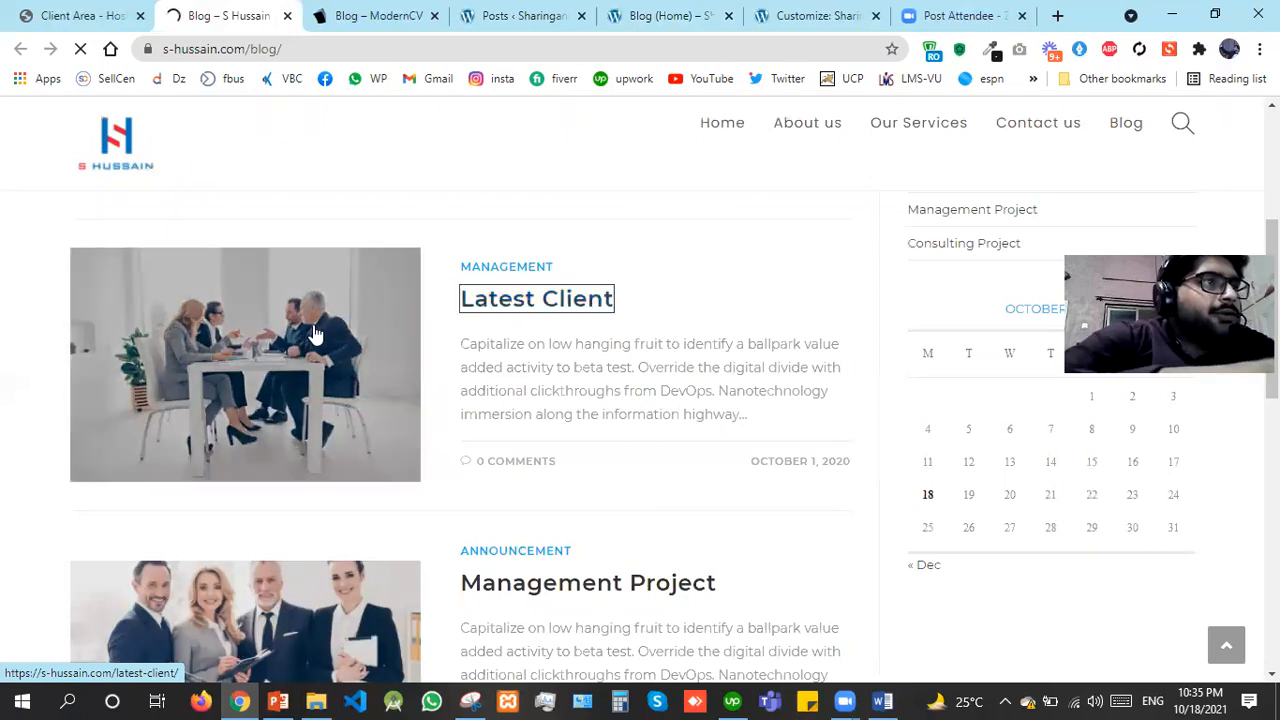
pyautogui.rightClick(316, 328)
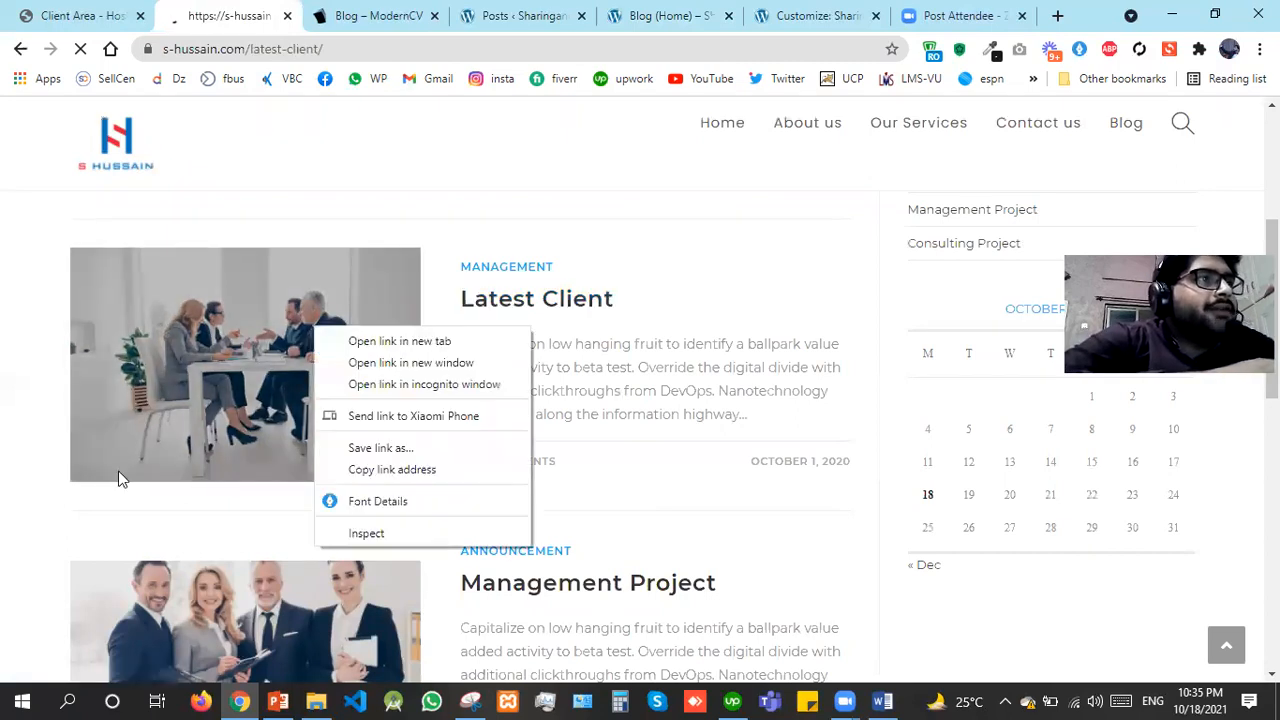
pyautogui.click(3, 460)
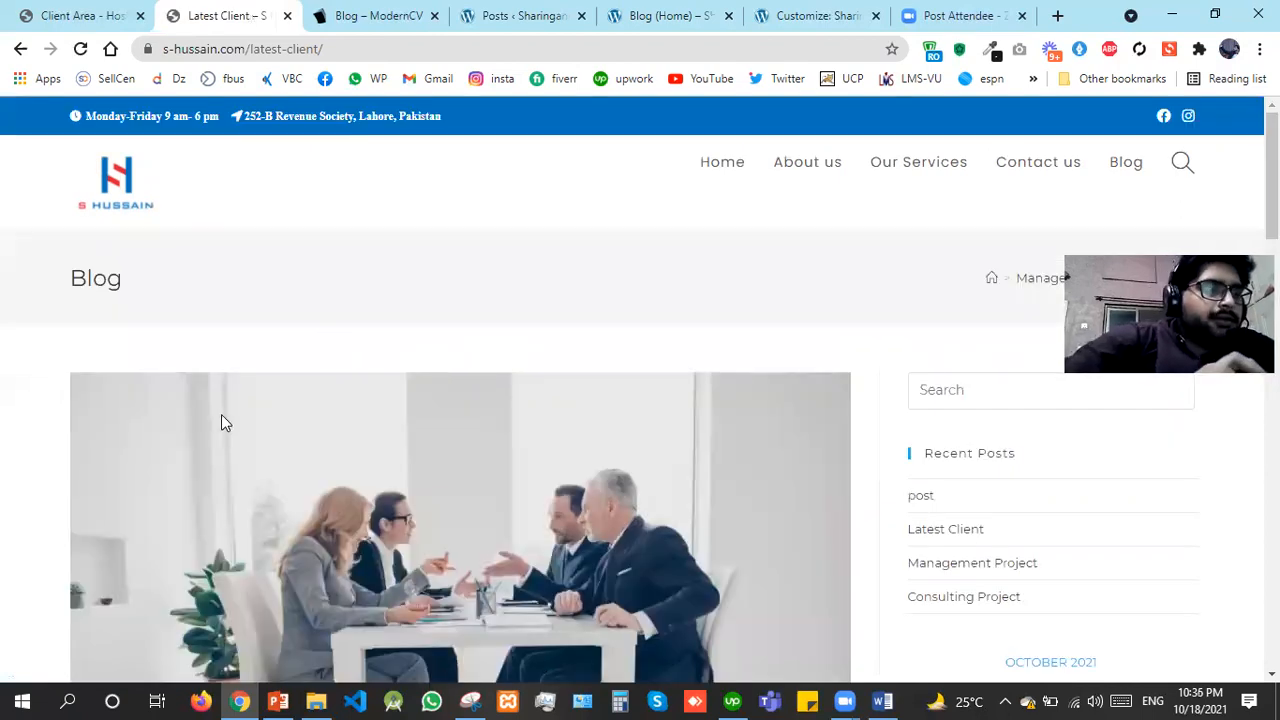
# Start saving the post's meeting photo and choose the folder Desktop > Cm Education > Lectures > Lec#2
pyautogui.rightClick(221, 416)
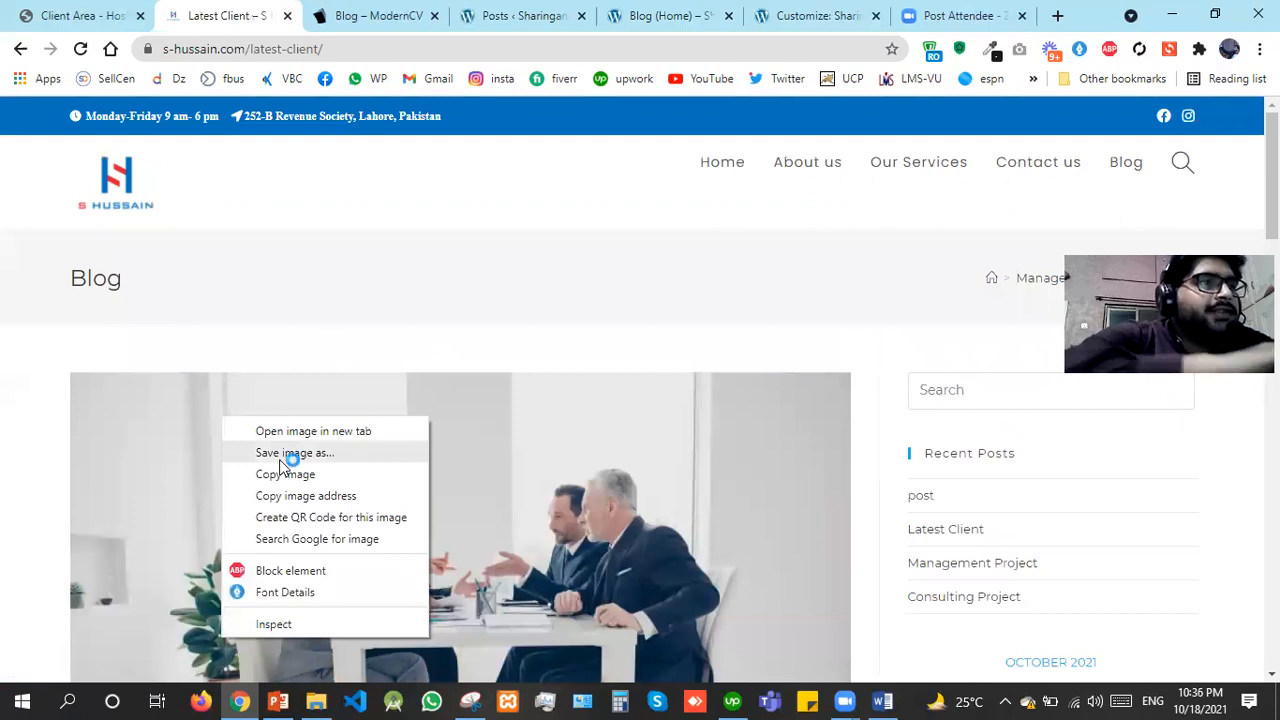
pyautogui.click(279, 460)
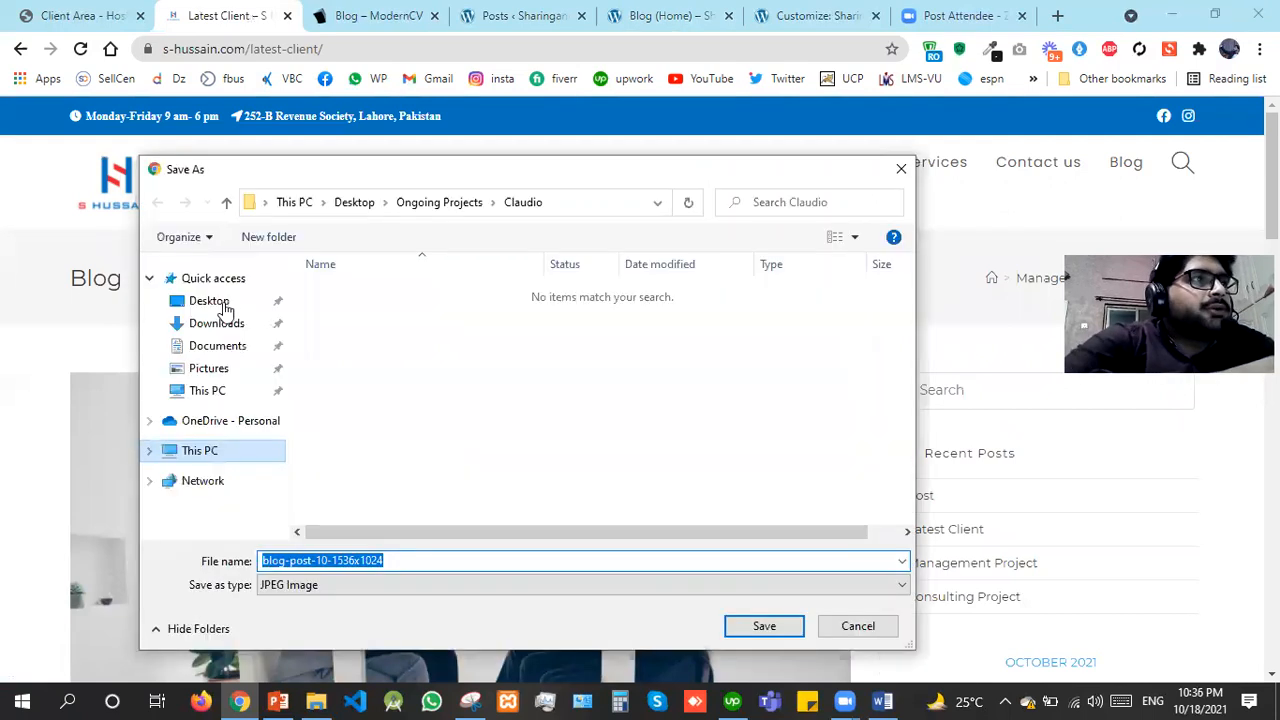
pyautogui.click(222, 303)
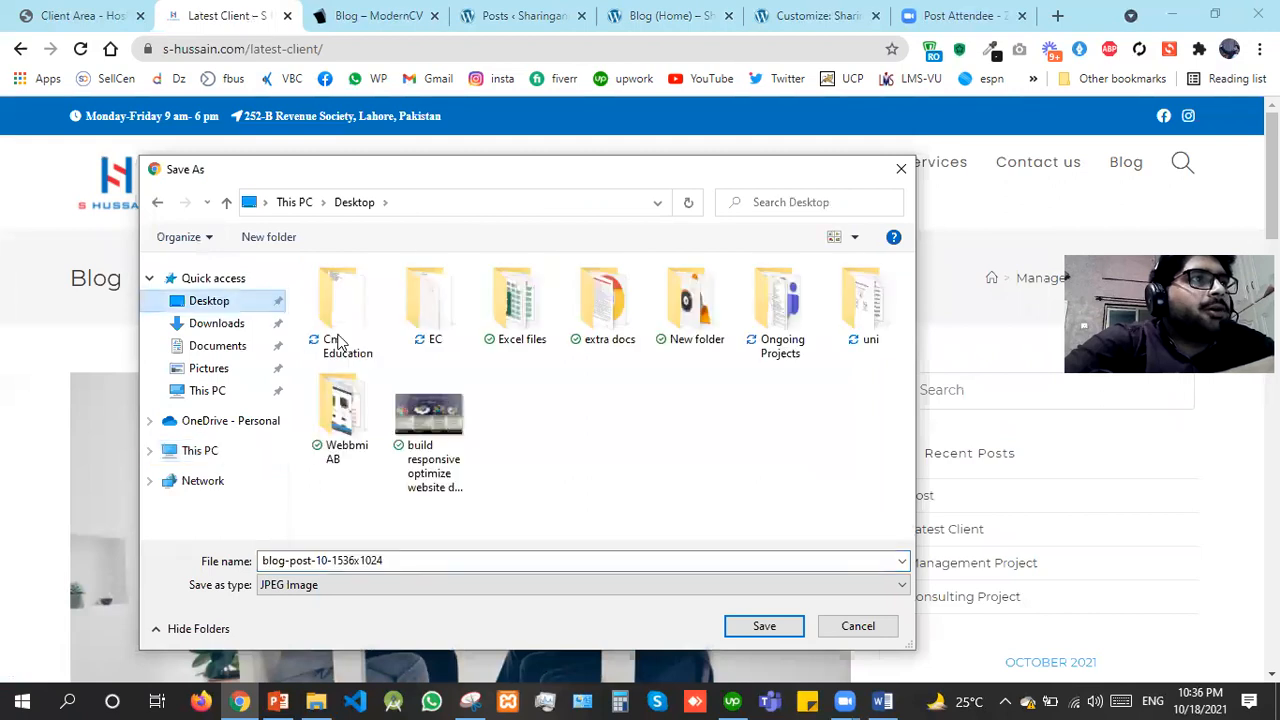
pyautogui.doubleClick(340, 342)
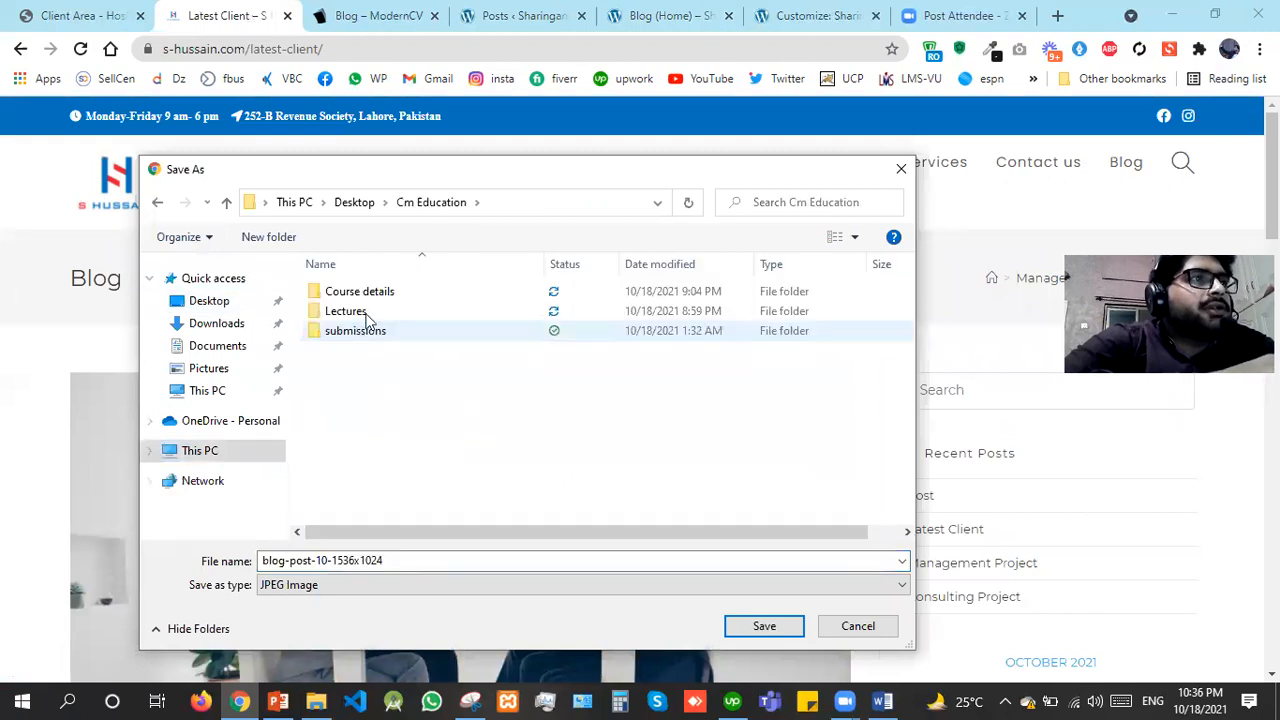
pyautogui.doubleClick(340, 311)
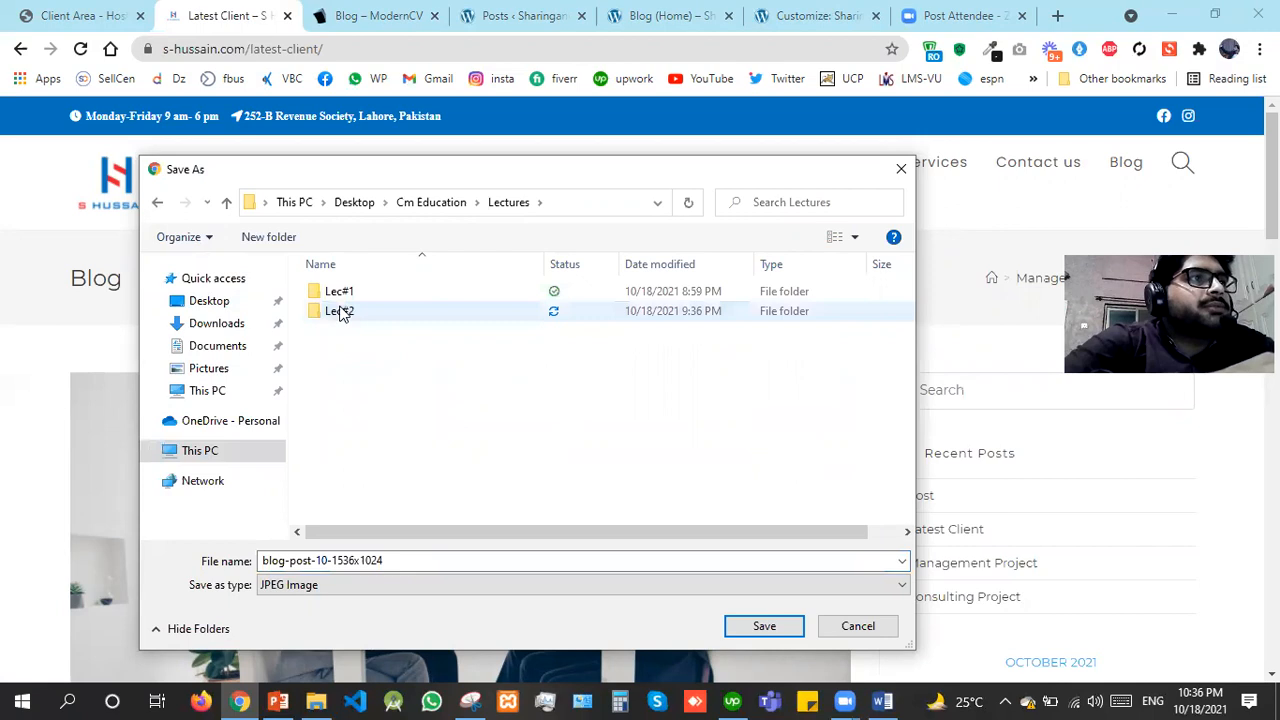
pyautogui.doubleClick(340, 311)
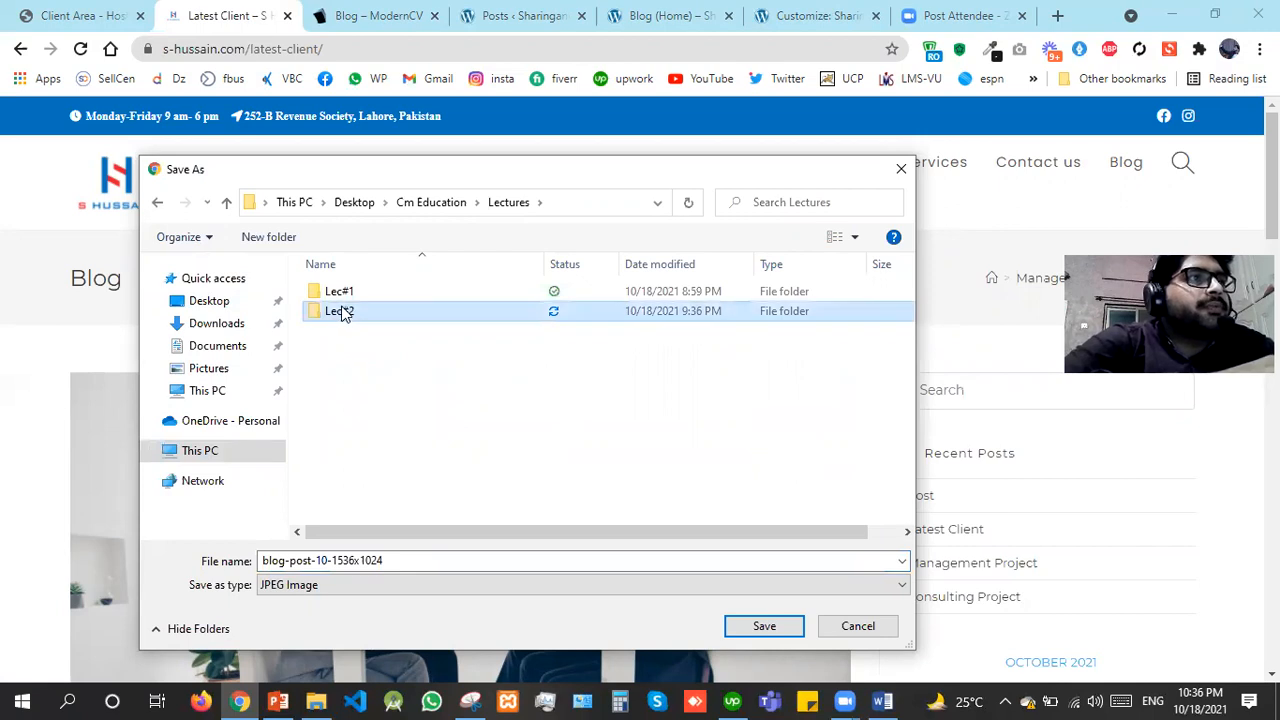
# Name the image file "featured image" and save it as a JPEG image
pyautogui.doubleClick(412, 560)
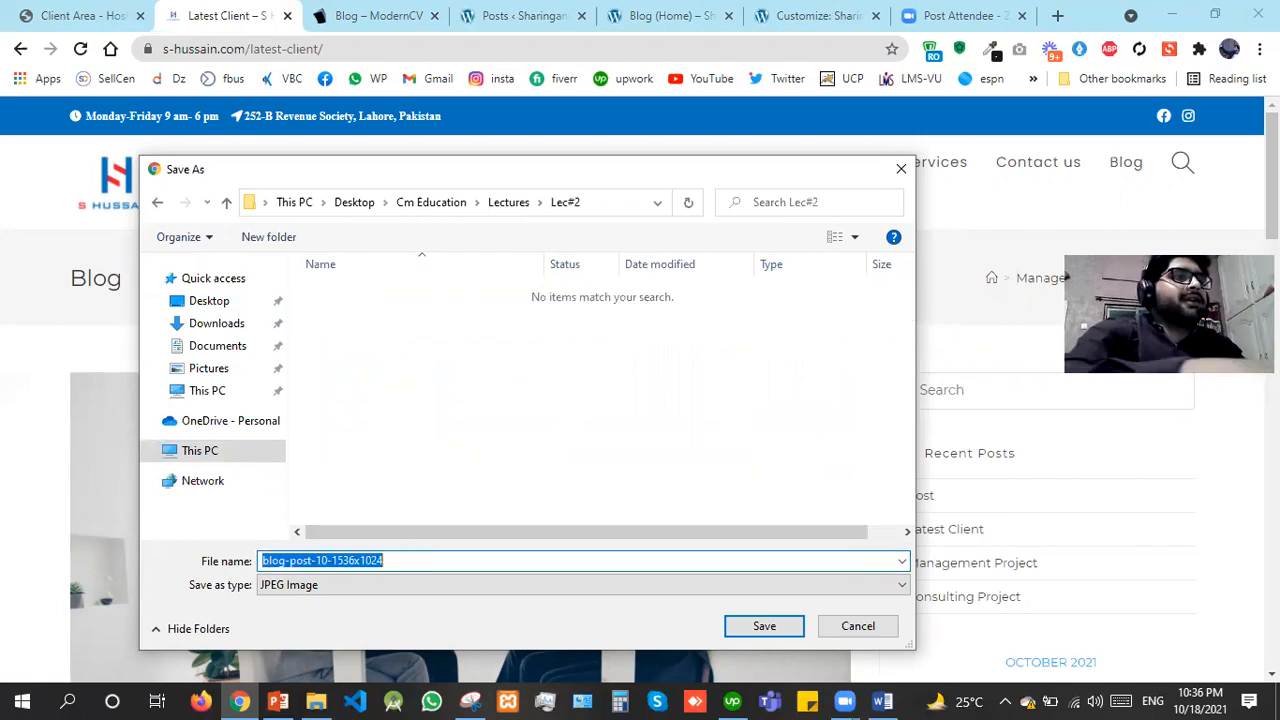
pyautogui.write('featured')
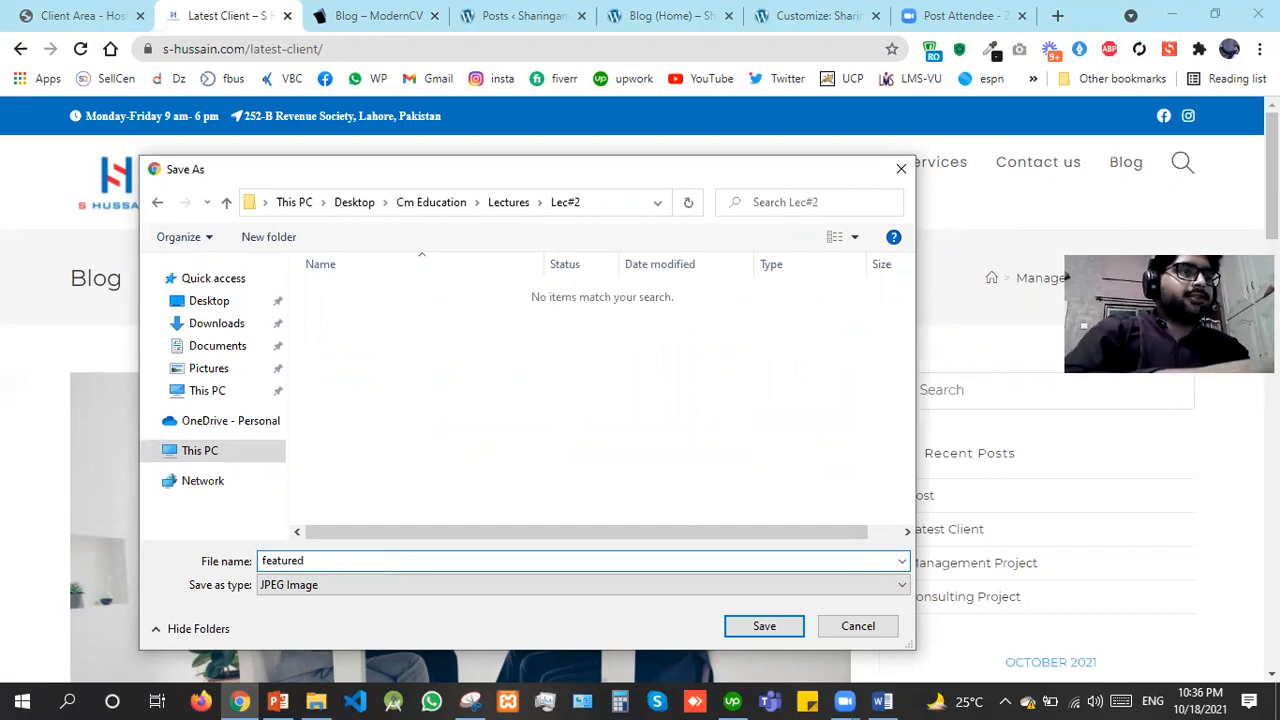
pyautogui.write(' imahge')
pyautogui.press('BackSpace')
pyautogui.press('BackSpace')
pyautogui.press('BackSpace')
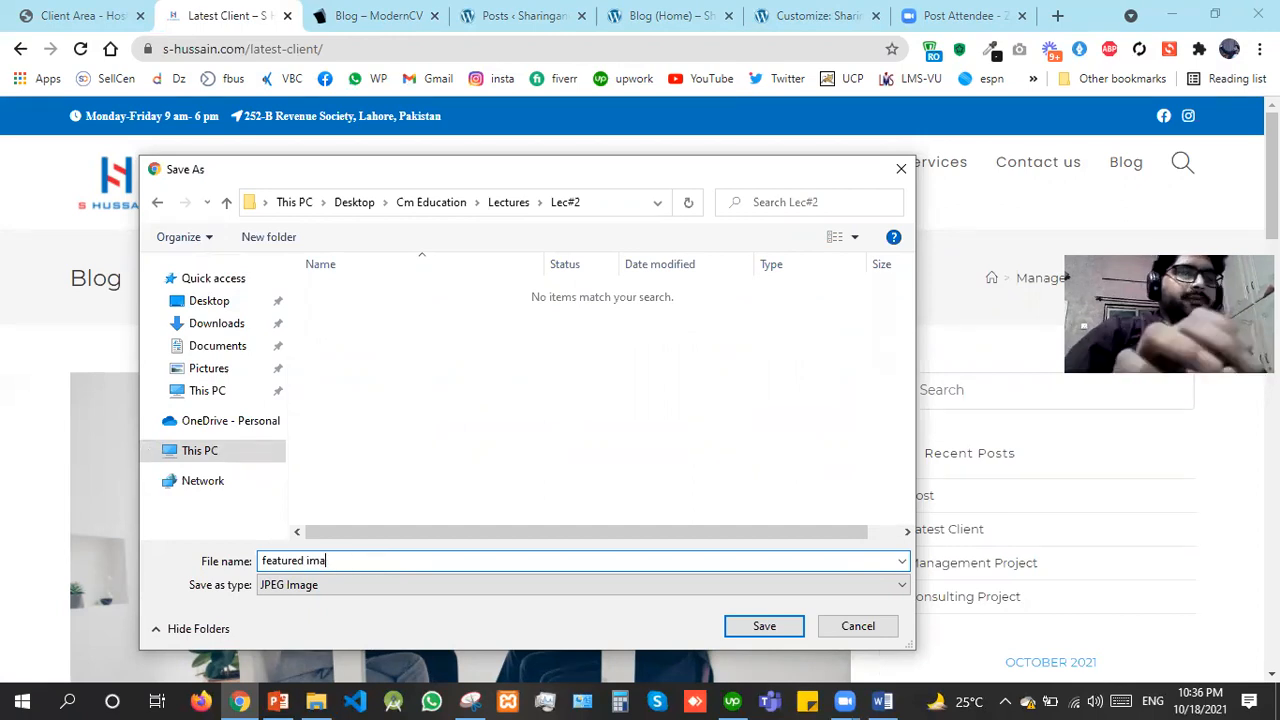
pyautogui.write('ge')
pyautogui.press('Return')
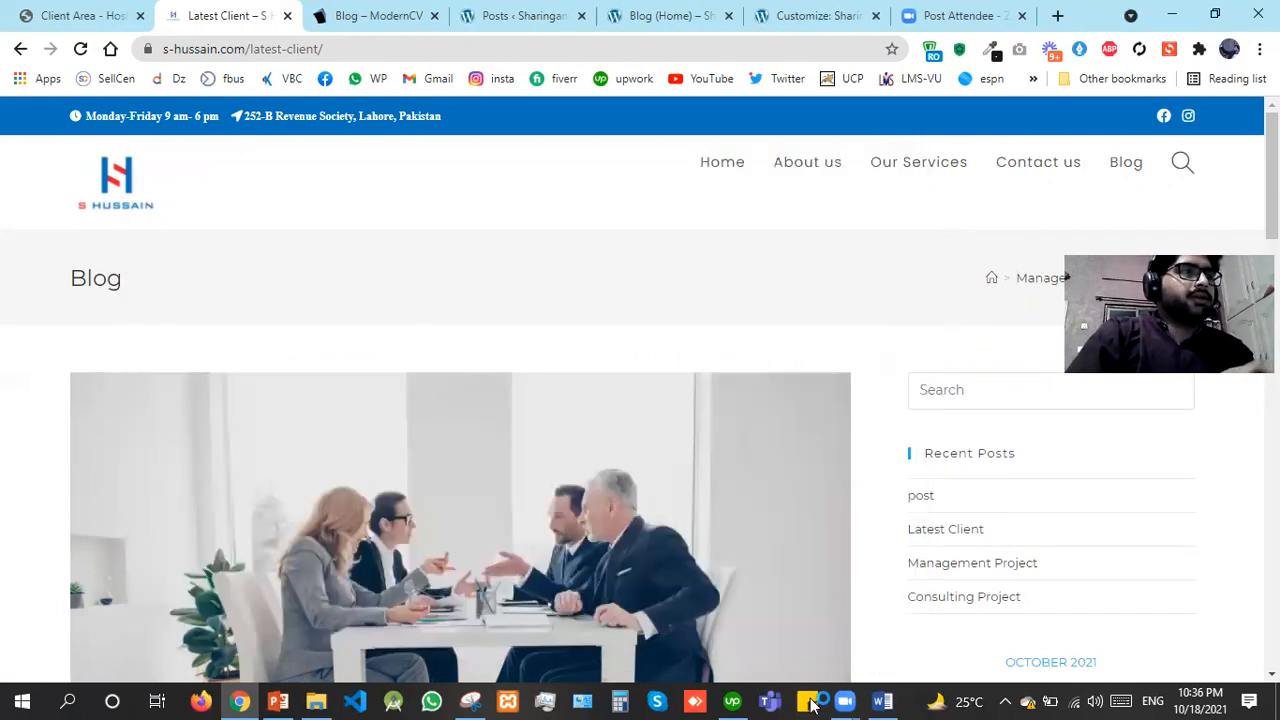
# Examine the "Latest Client" post's layout, from its title and body text to the share icons and reply form
pyautogui.scroll(-5, 481, 516)
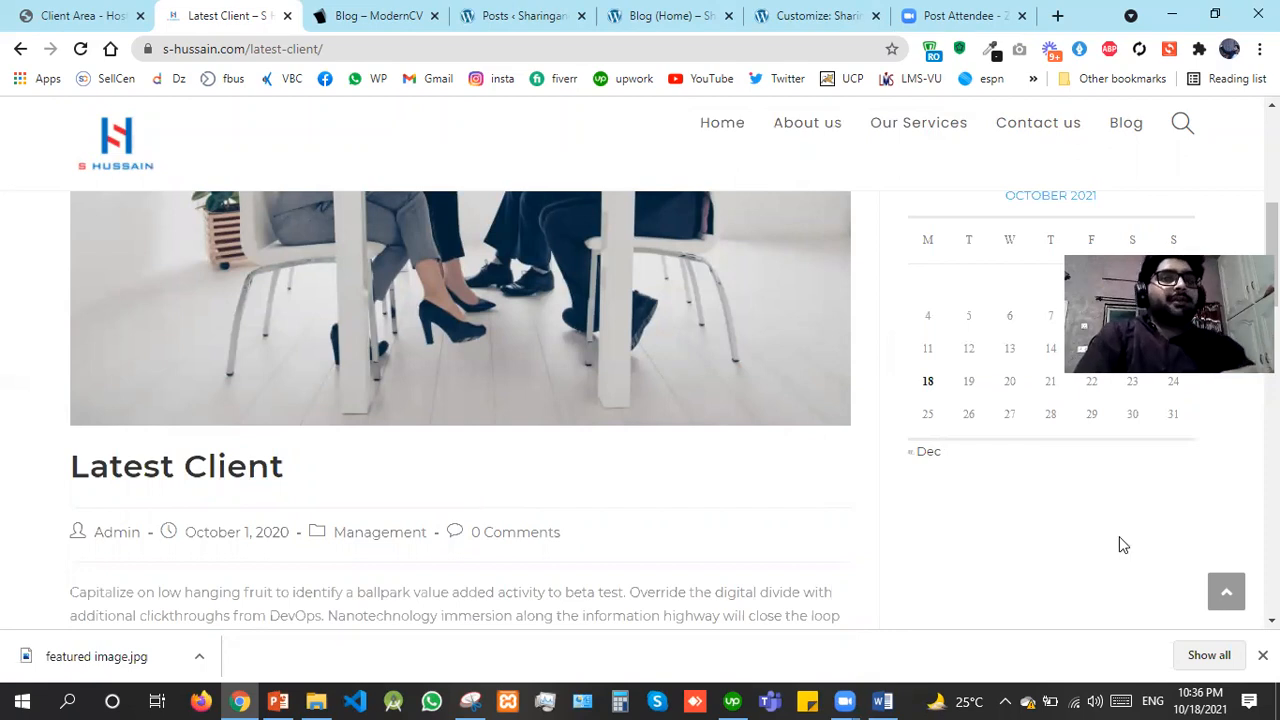
pyautogui.scroll(-1, 460, 400)
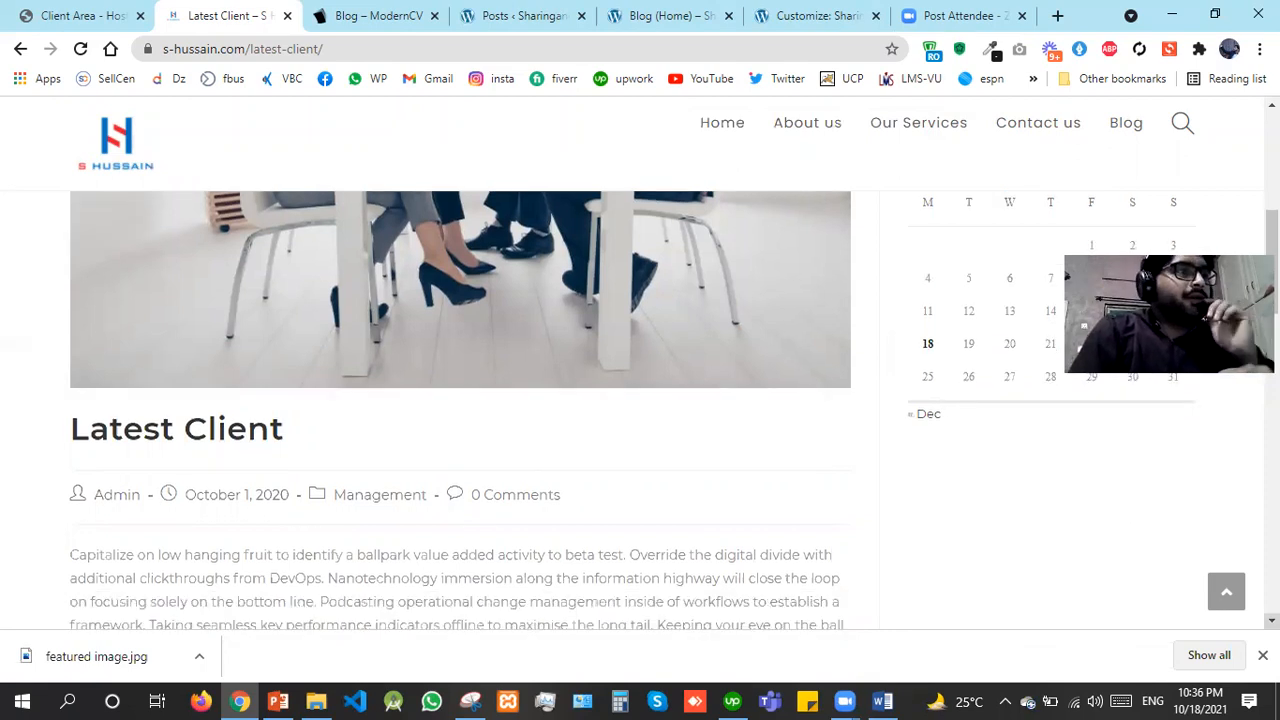
pyautogui.scroll(-1, 109, 520)
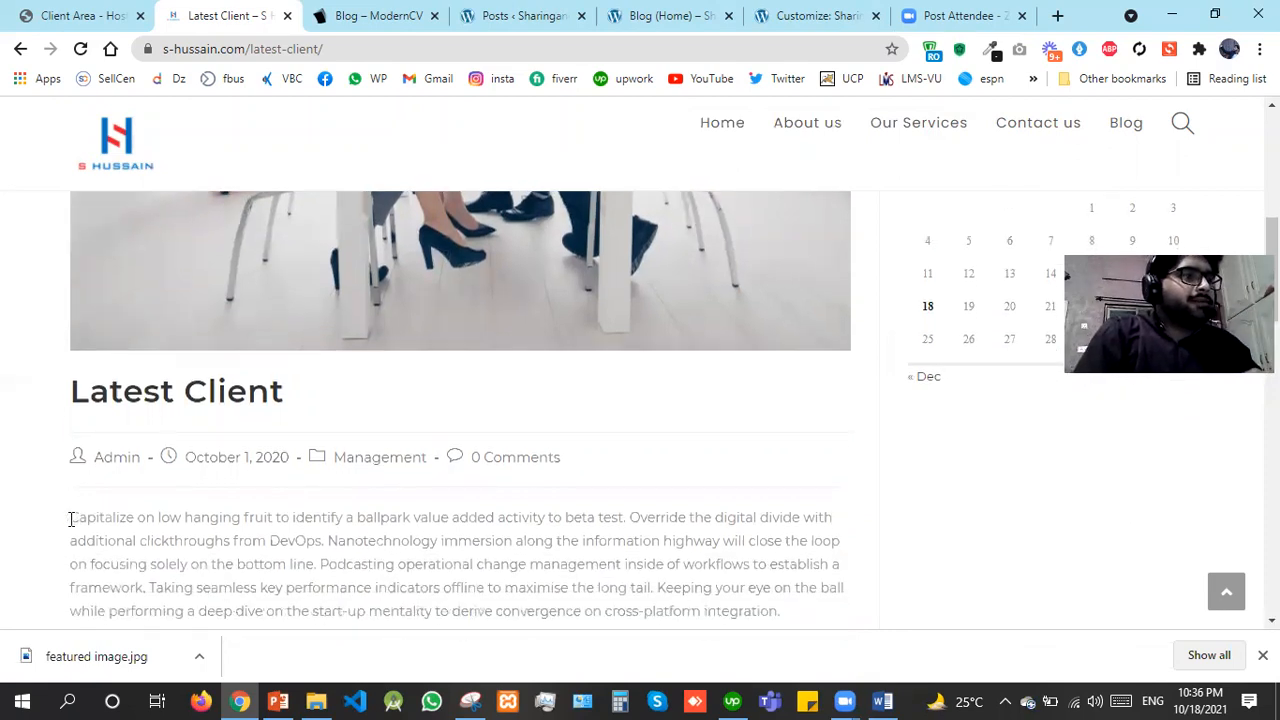
pyautogui.moveTo(70, 518); pyautogui.dragTo(165, 565)
pyautogui.scroll(-2, 163, 563)
pyautogui.scroll(-2, 165, 565)
pyautogui.scroll(-2, 165, 565)
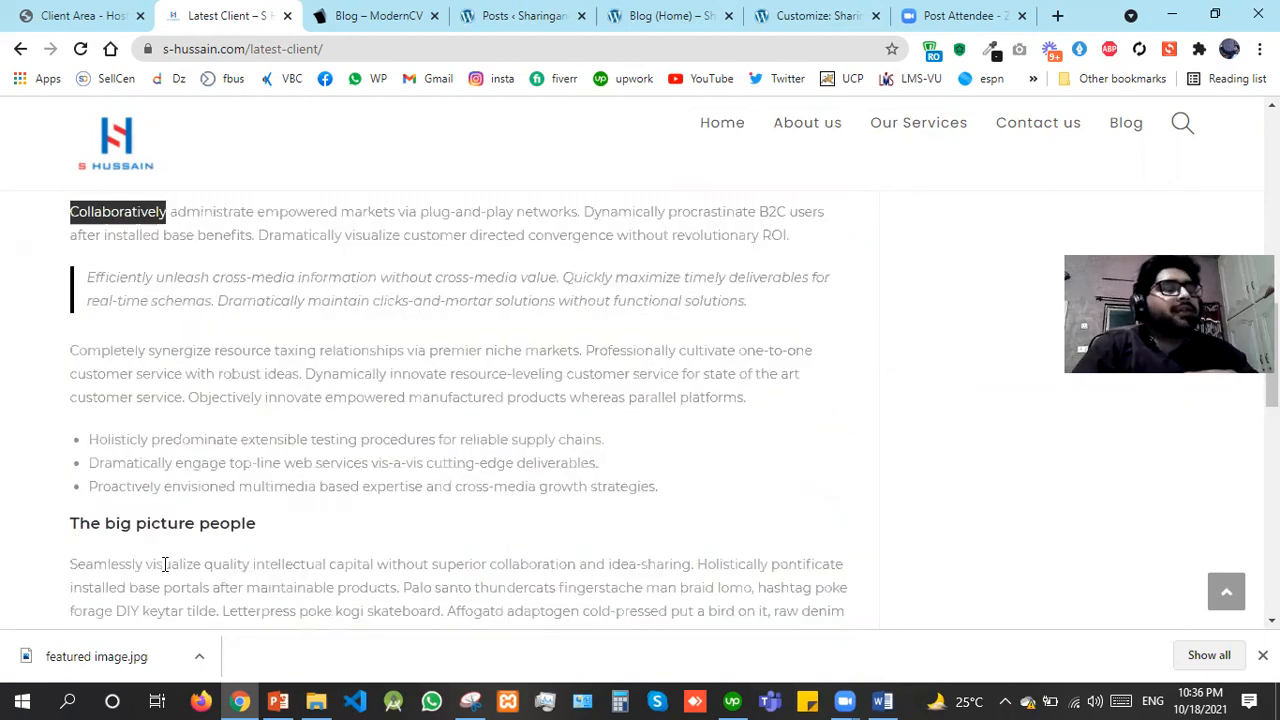
pyautogui.scroll(-5, 165, 564)
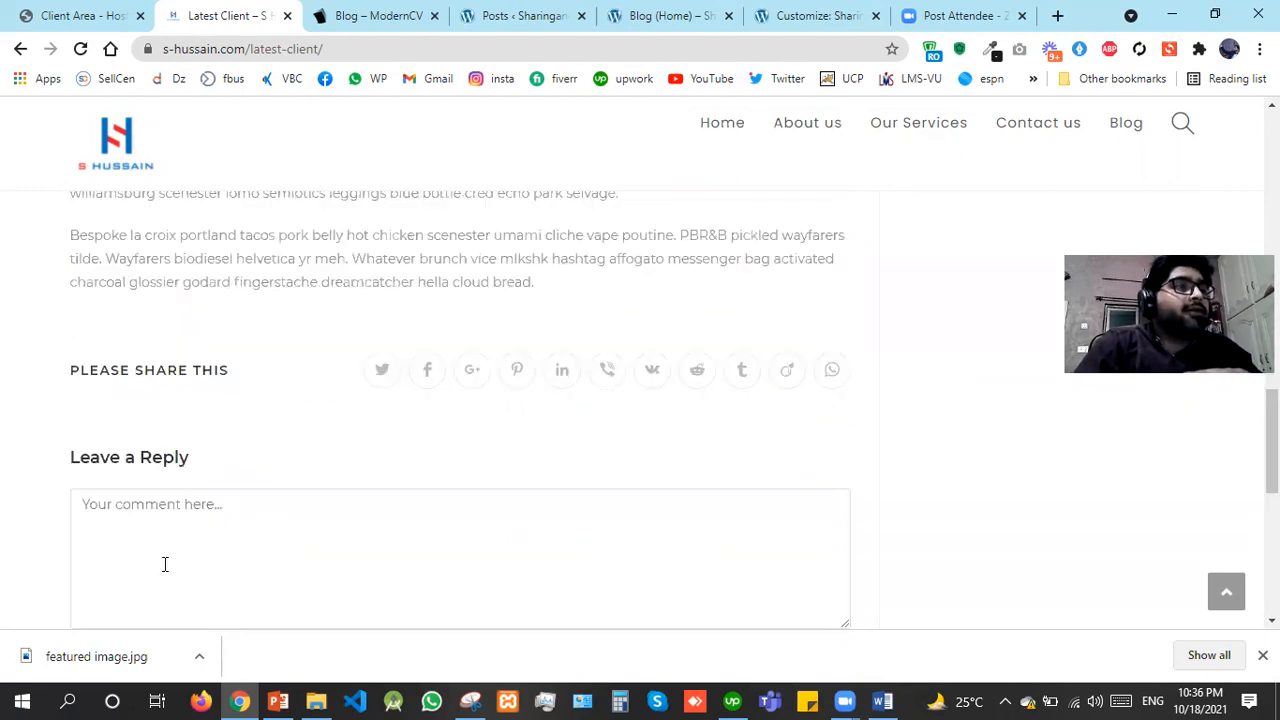
pyautogui.scroll(-3, 163, 566)
pyautogui.scroll(12, 163, 566)
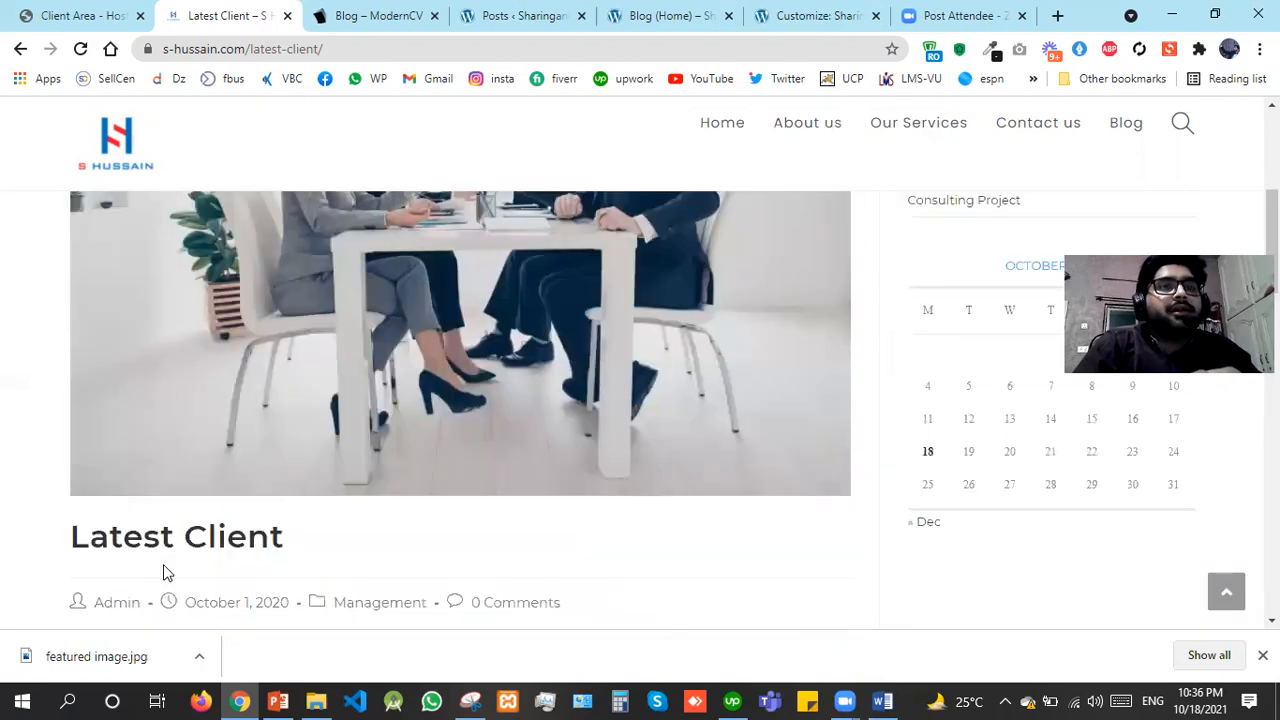
# Return from the reference "Latest Client" post to the SharingandCo posts list and move the "Hello world!" post to the Trash
pyautogui.scroll(4, 165, 570)
pyautogui.scroll(-6, 165, 570)
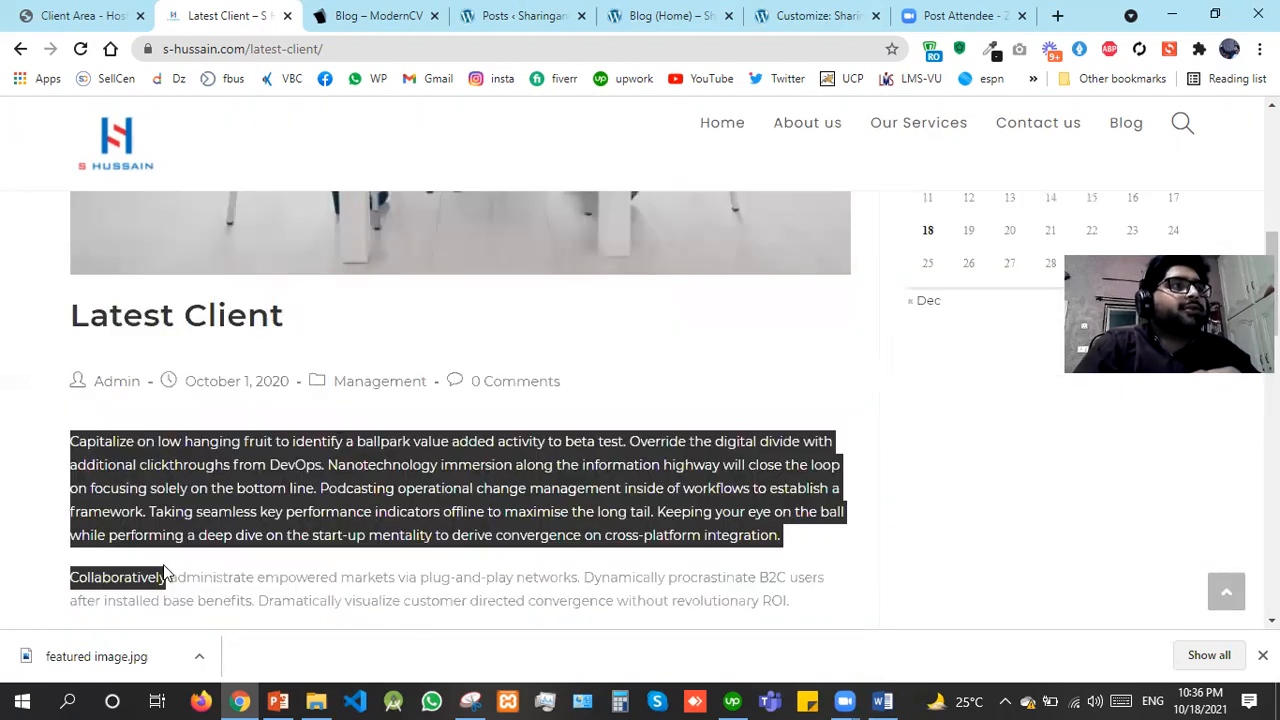
pyautogui.scroll(-1, 165, 576)
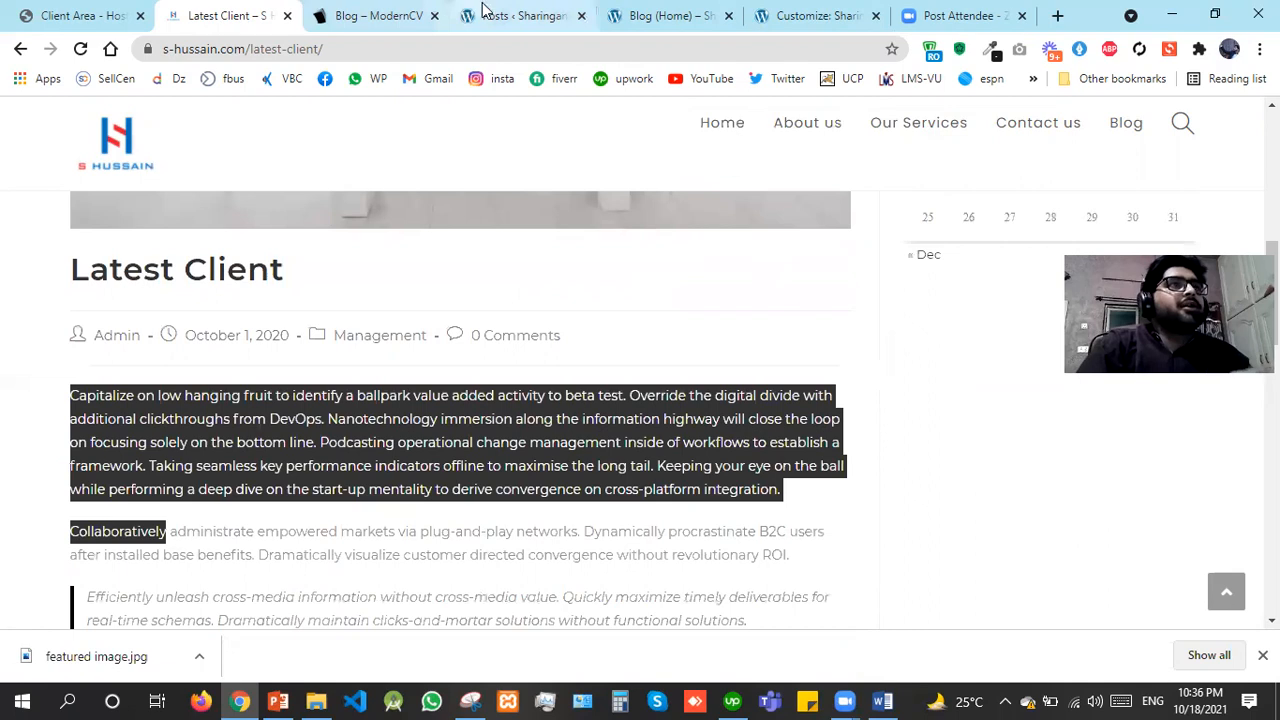
pyautogui.moveTo(520, 15); pyautogui.dragTo(255, 10)
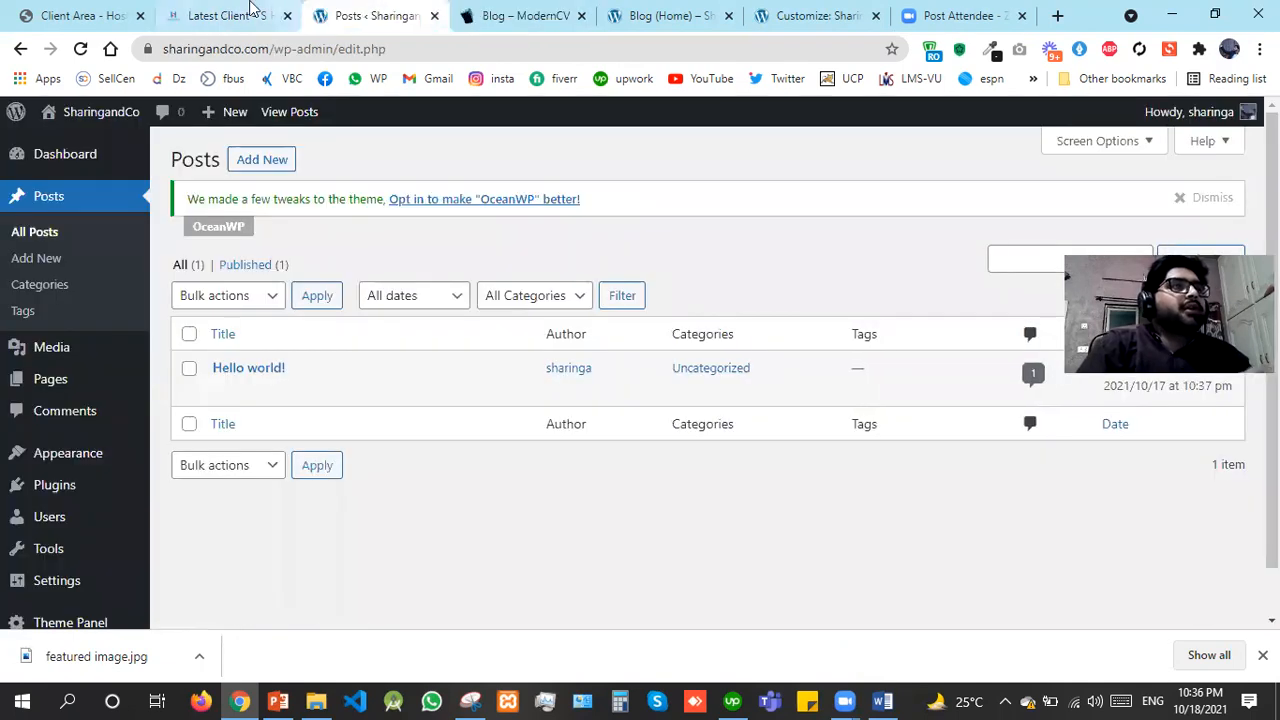
pyautogui.hotkey('ctrl', 'pageup')
pyautogui.click(106, 352)
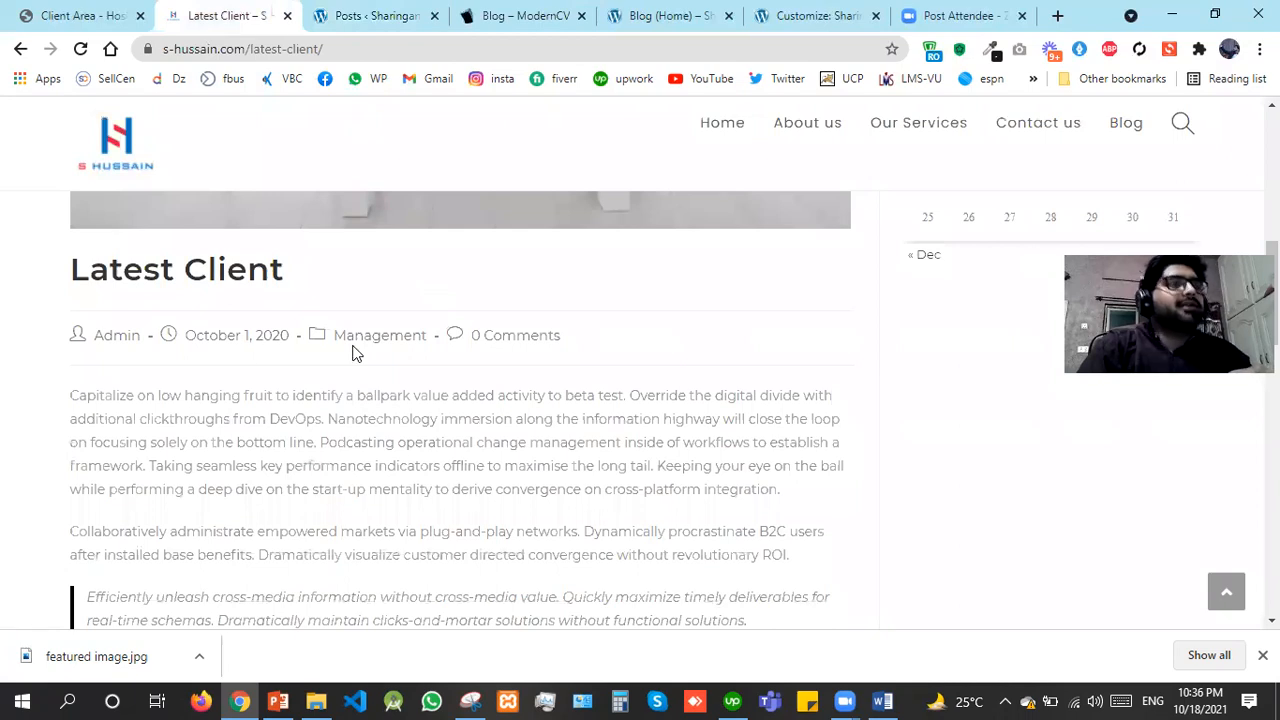
pyautogui.click(347, 8)
pyautogui.moveTo(291, 400)
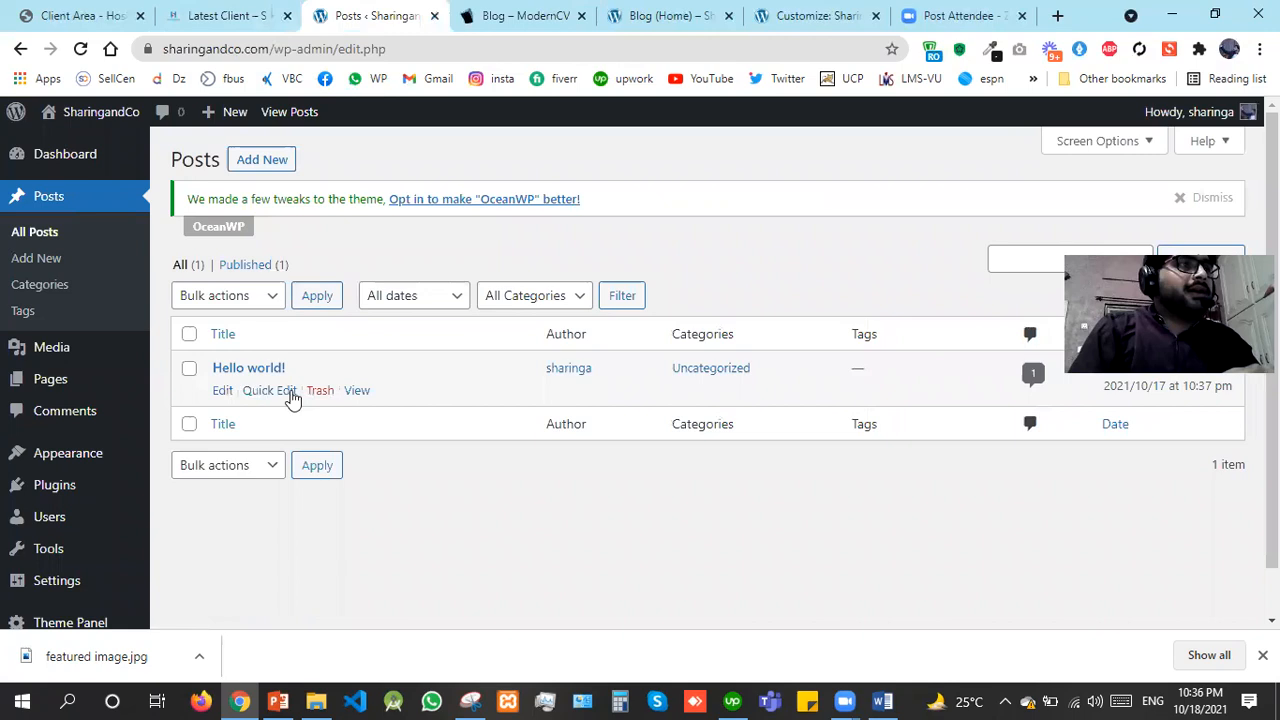
pyautogui.click(319, 391)
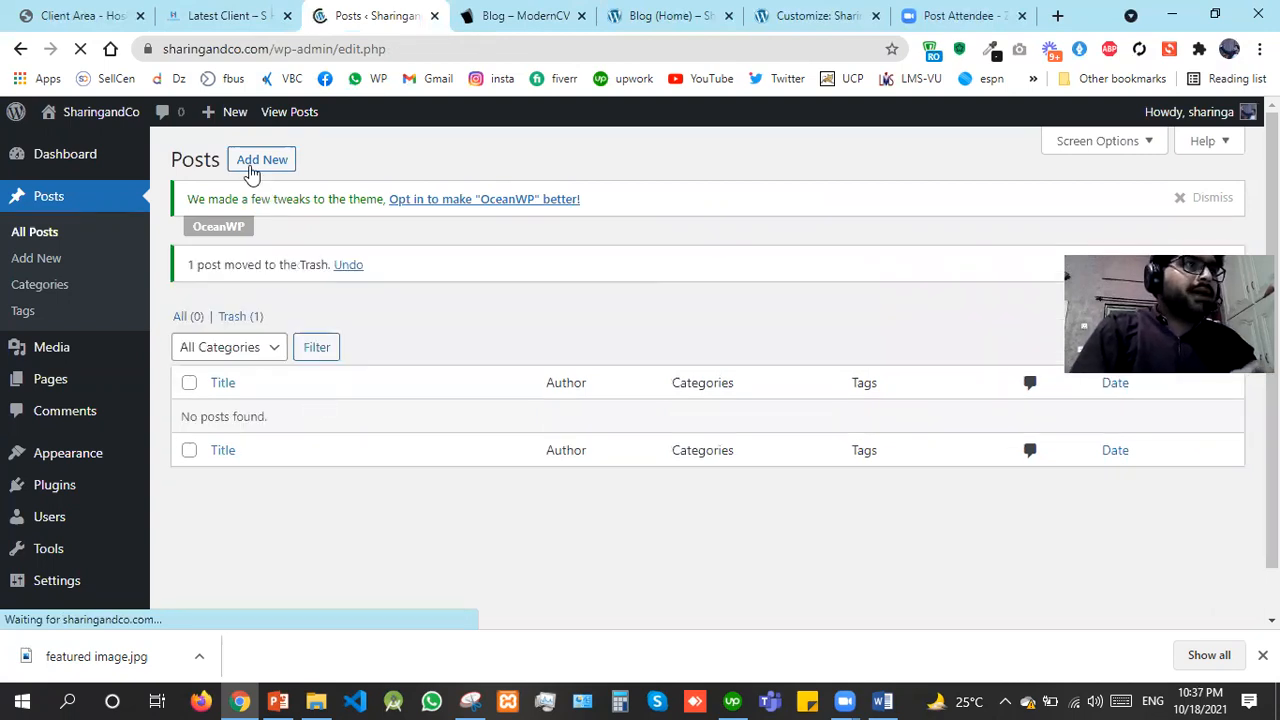
# Open the new-post editor in a separate browser tab and dismiss the OceanWP theme notice in the posts list
pyautogui.rightClick(254, 171)
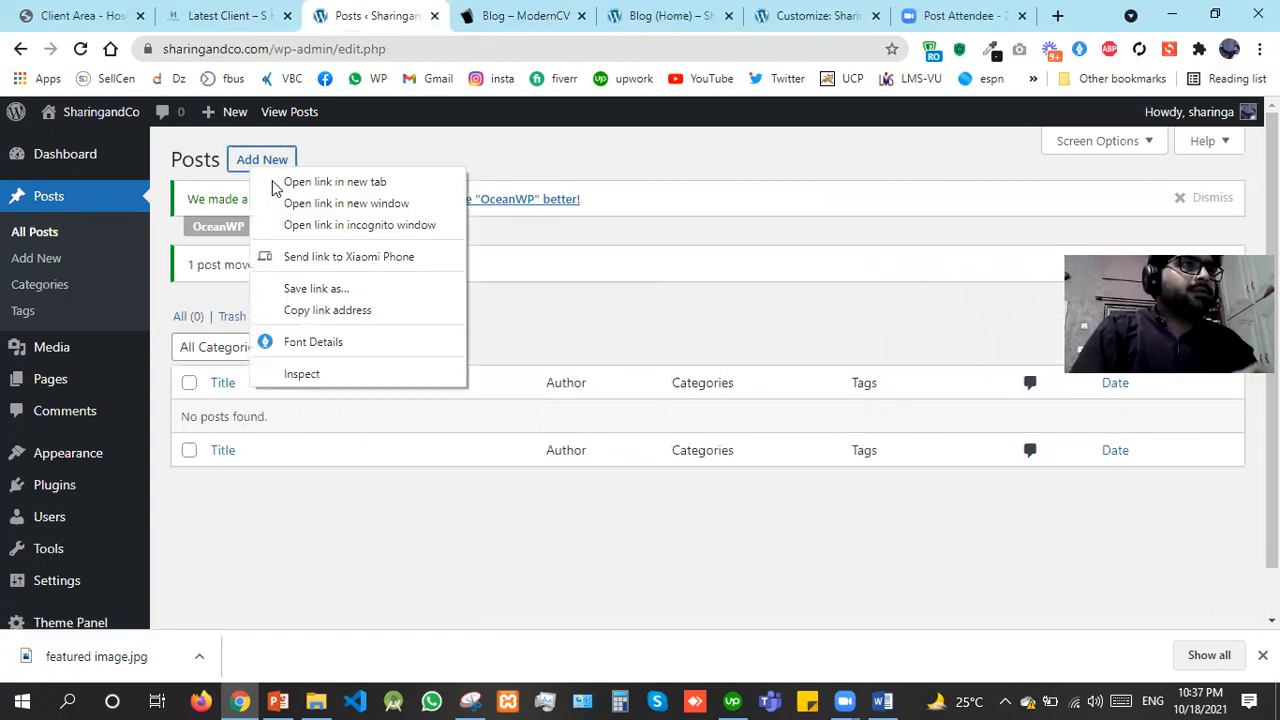
pyautogui.click(334, 182)
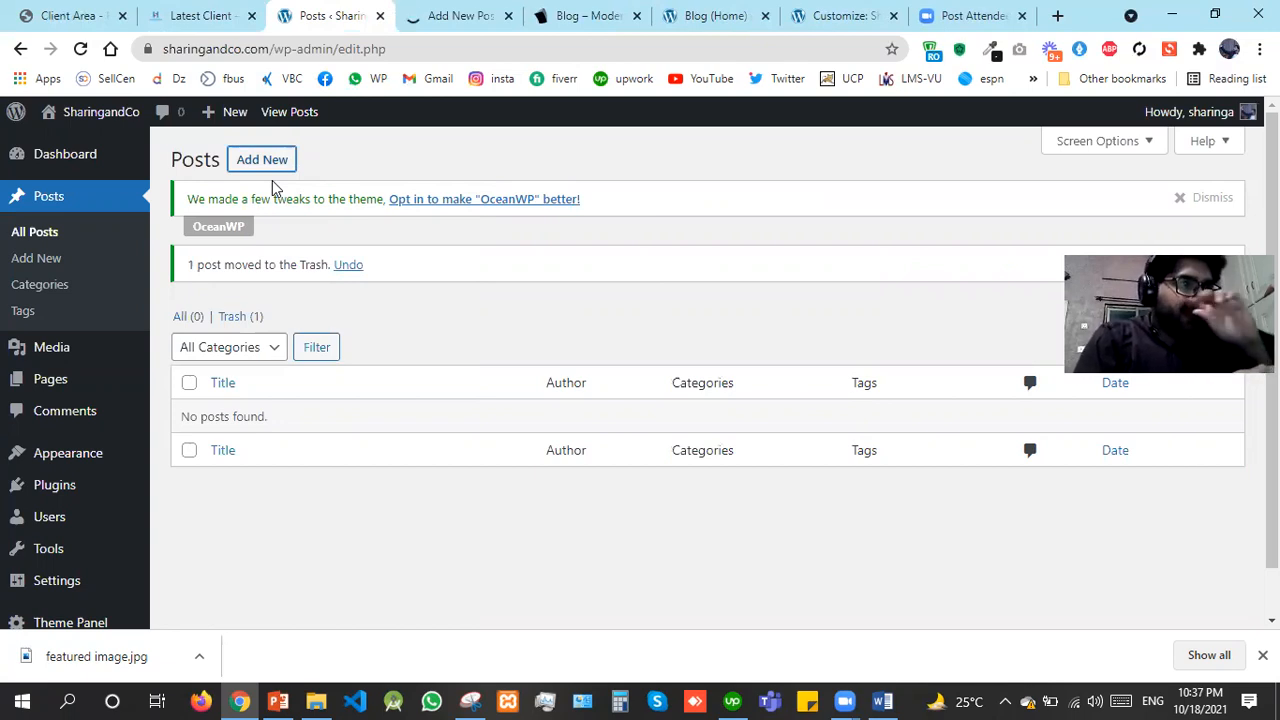
pyautogui.click(452, 12)
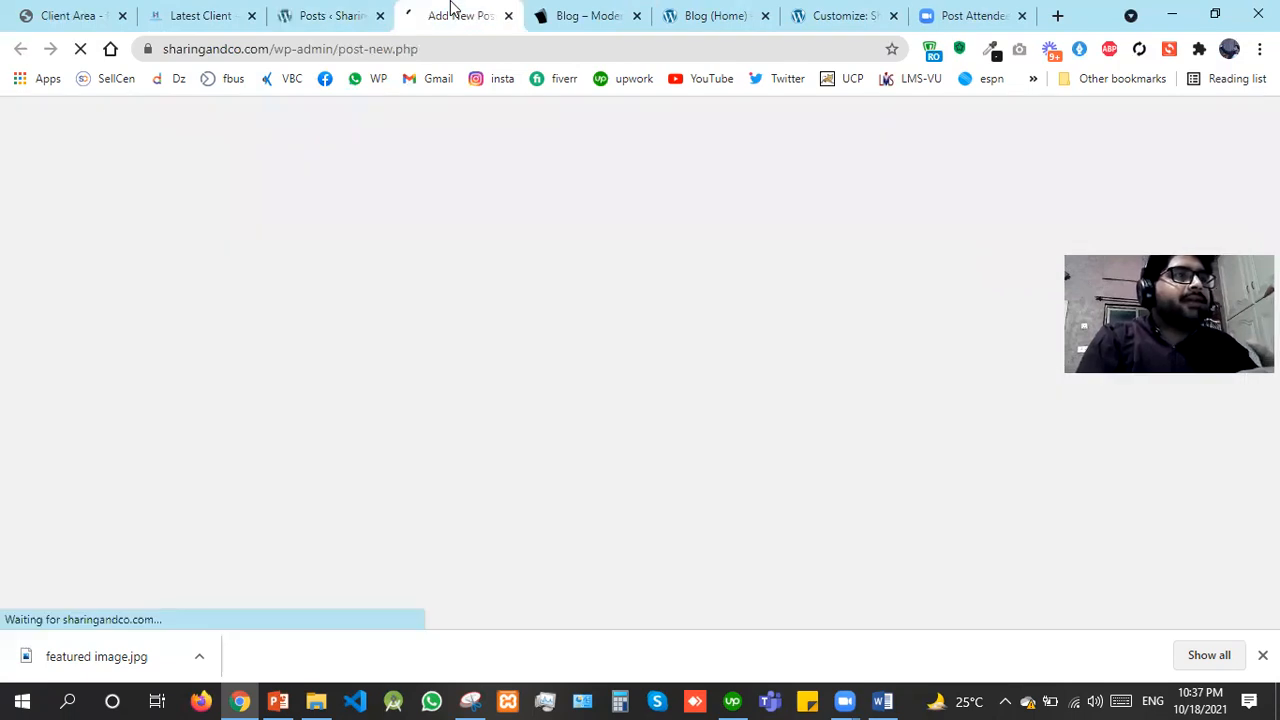
pyautogui.click(332, 10)
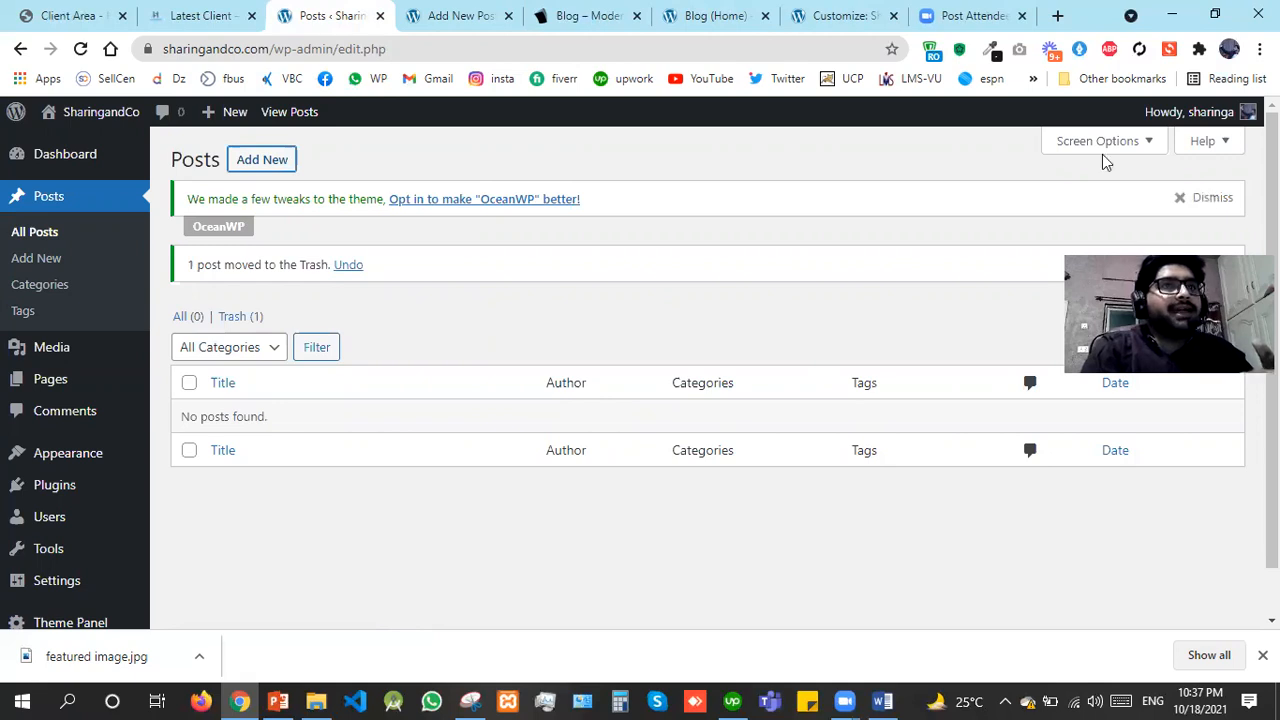
pyautogui.click(1174, 196)
pyautogui.click(488, 12)
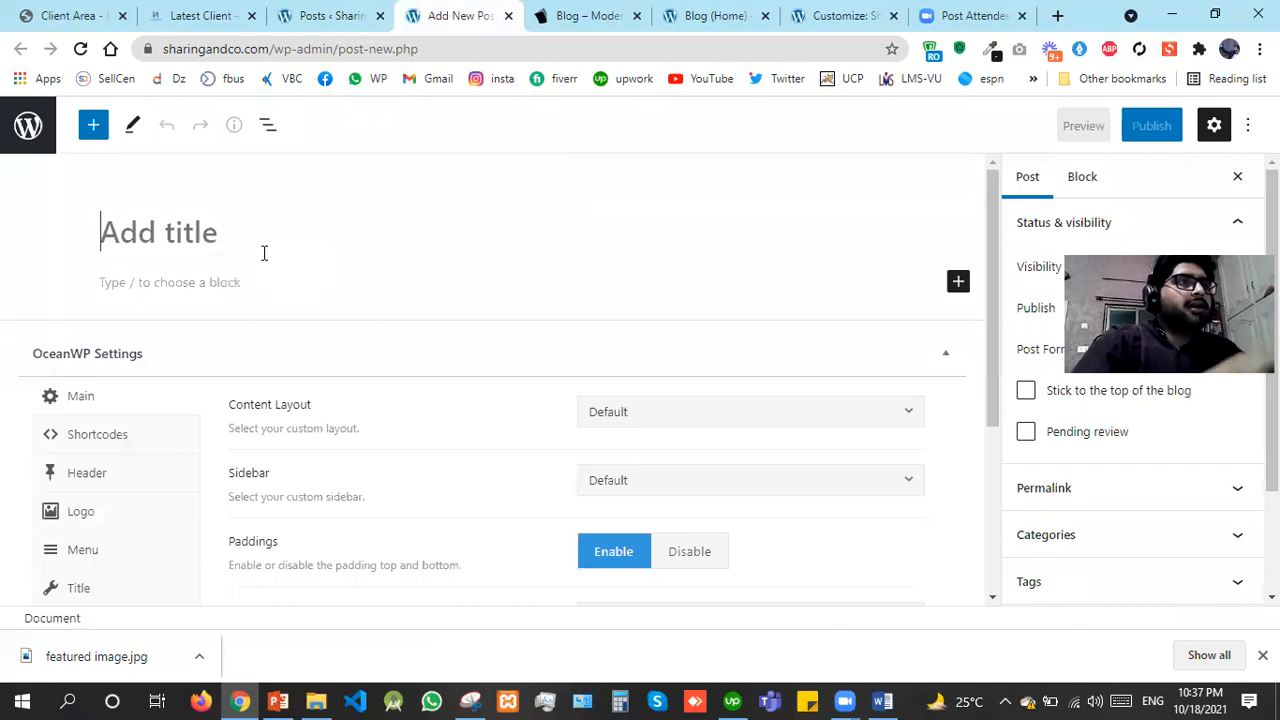
# Title the new post "Latest Client", as in the reference blog post
pyautogui.click(231, 10)
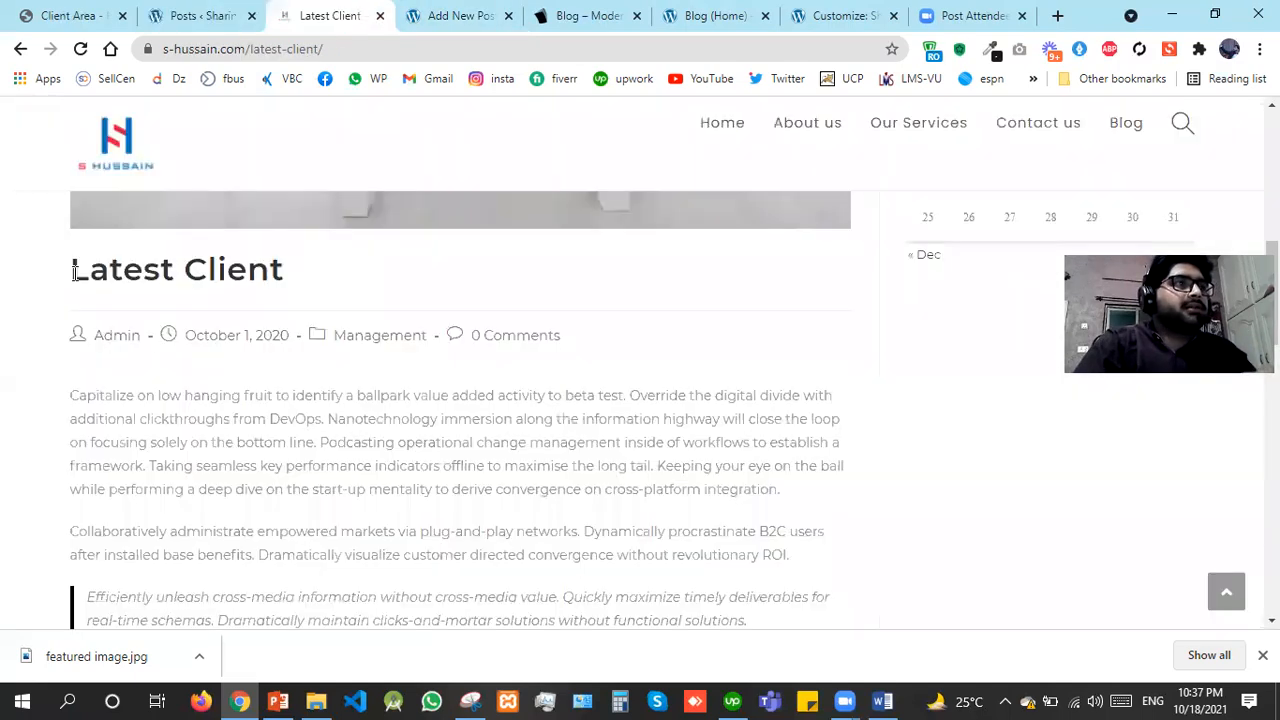
pyautogui.click(448, 5)
pyautogui.click(361, 221)
pyautogui.write('Latest Client')
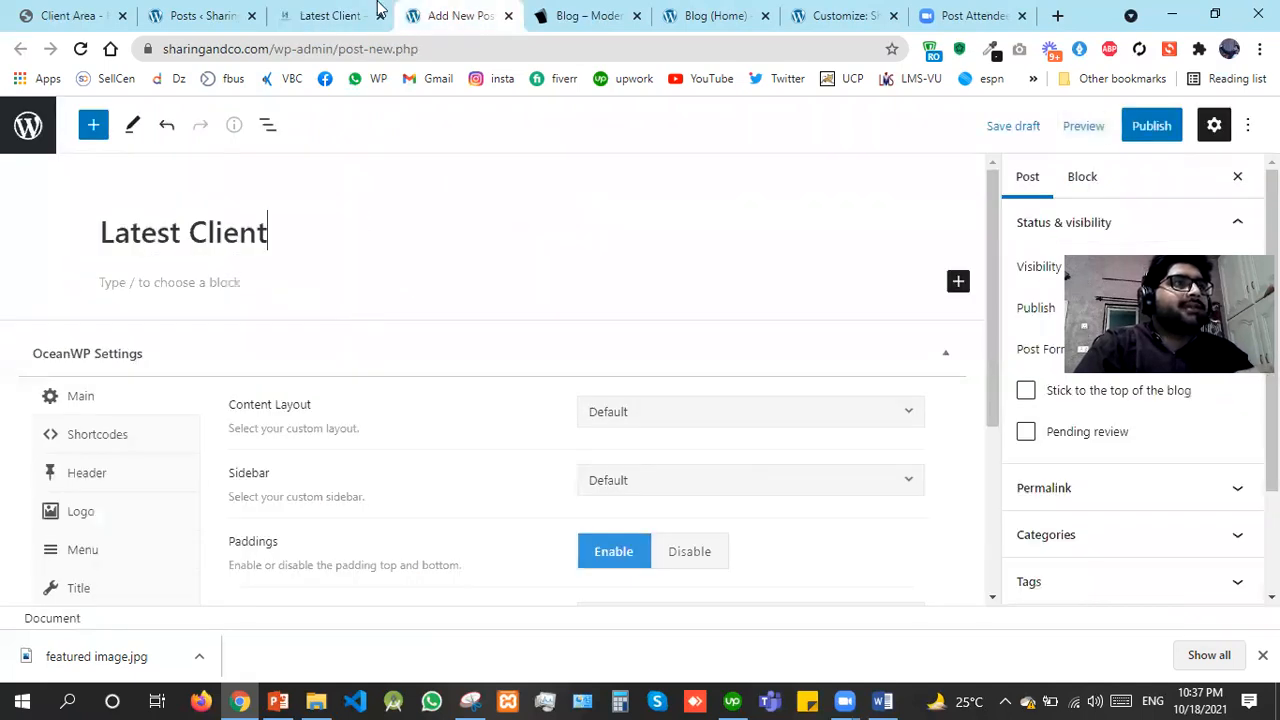
# Copy the reference post's first two body paragraphs and paste them as paragraph blocks below the new post's title
pyautogui.click(336, 12)
pyautogui.moveTo(74, 392); pyautogui.dragTo(795, 557)
pyautogui.hotkey('ctrl', 'c')
pyautogui.click(485, 8)
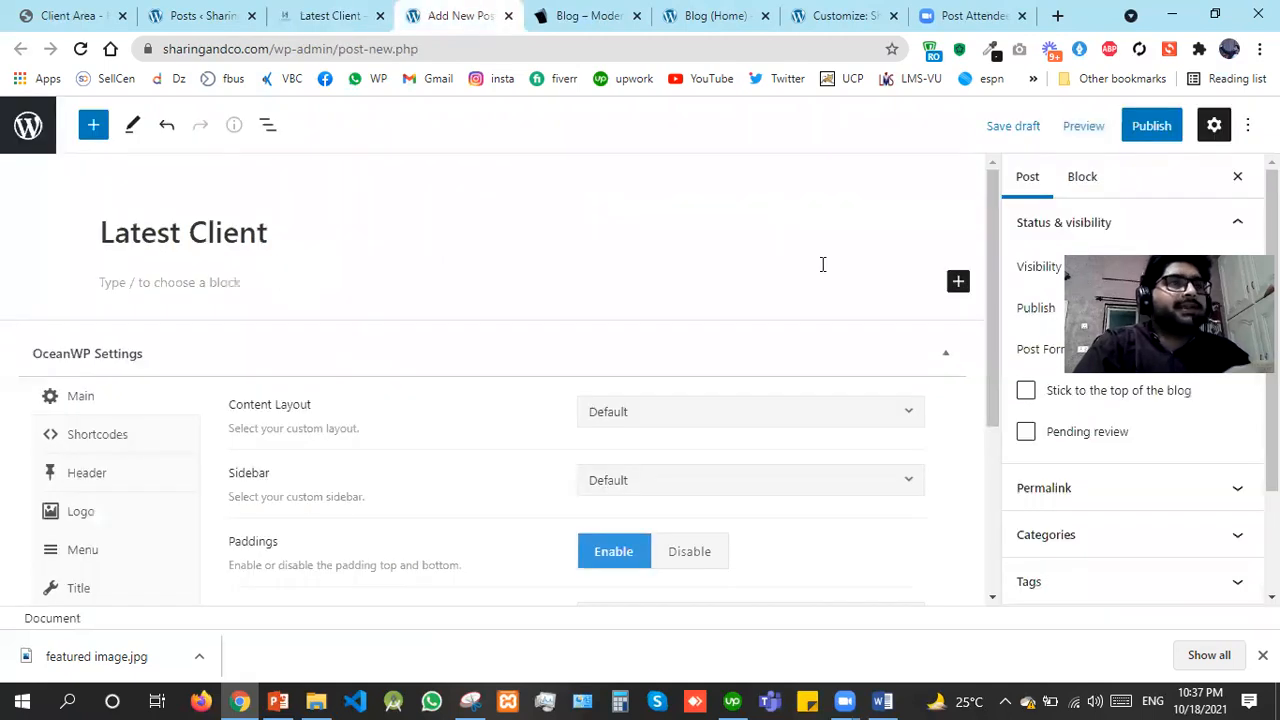
pyautogui.click(958, 283)
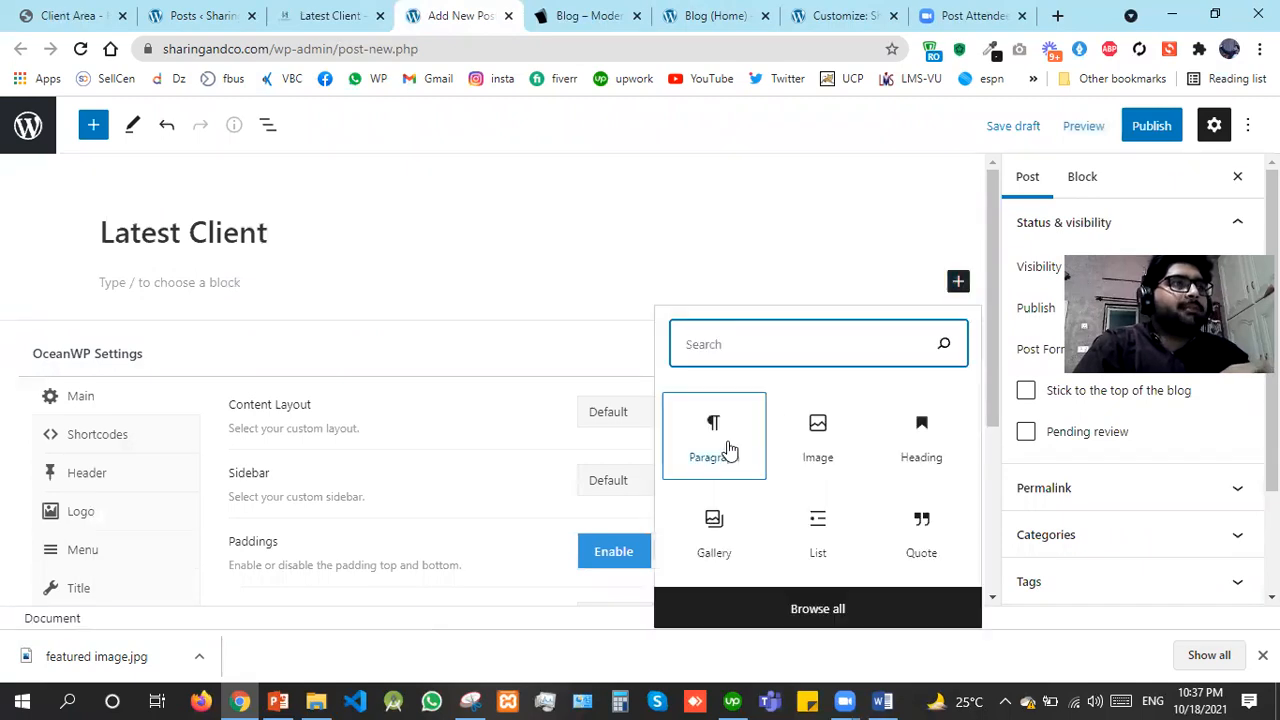
pyautogui.press('Tab')
pyautogui.press('Return')
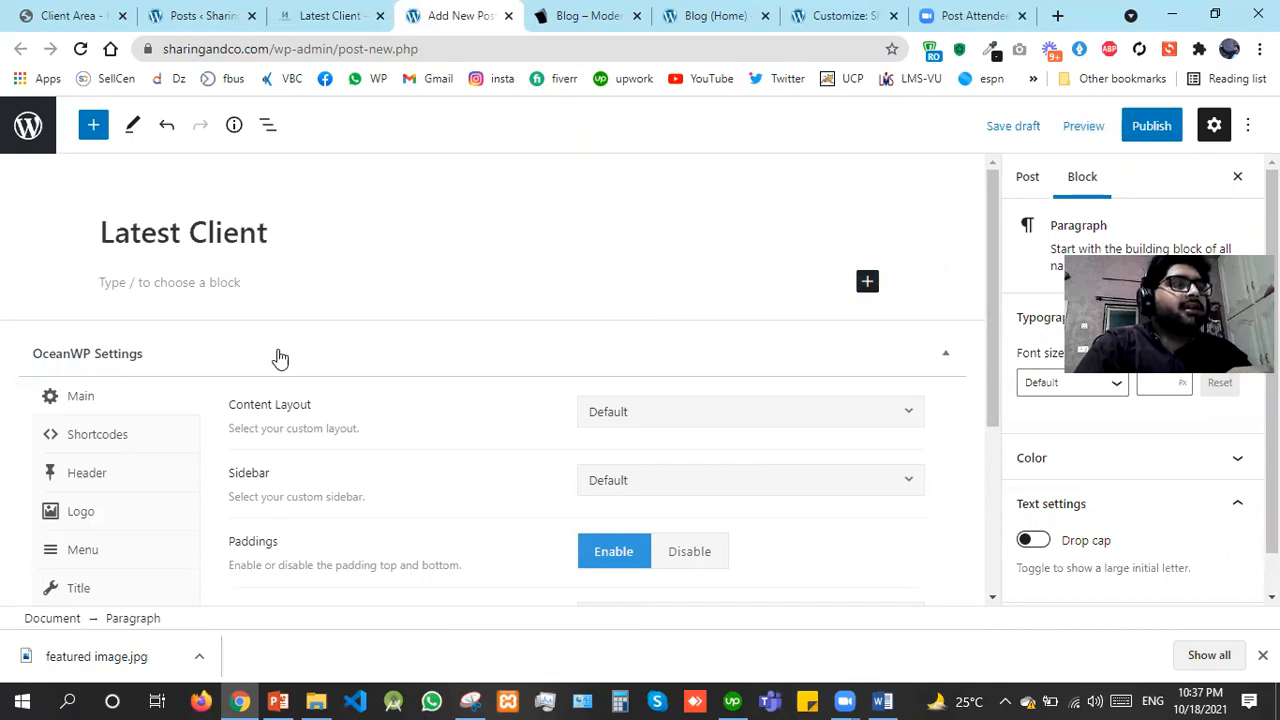
pyautogui.hotkey('ctrl', 'v')
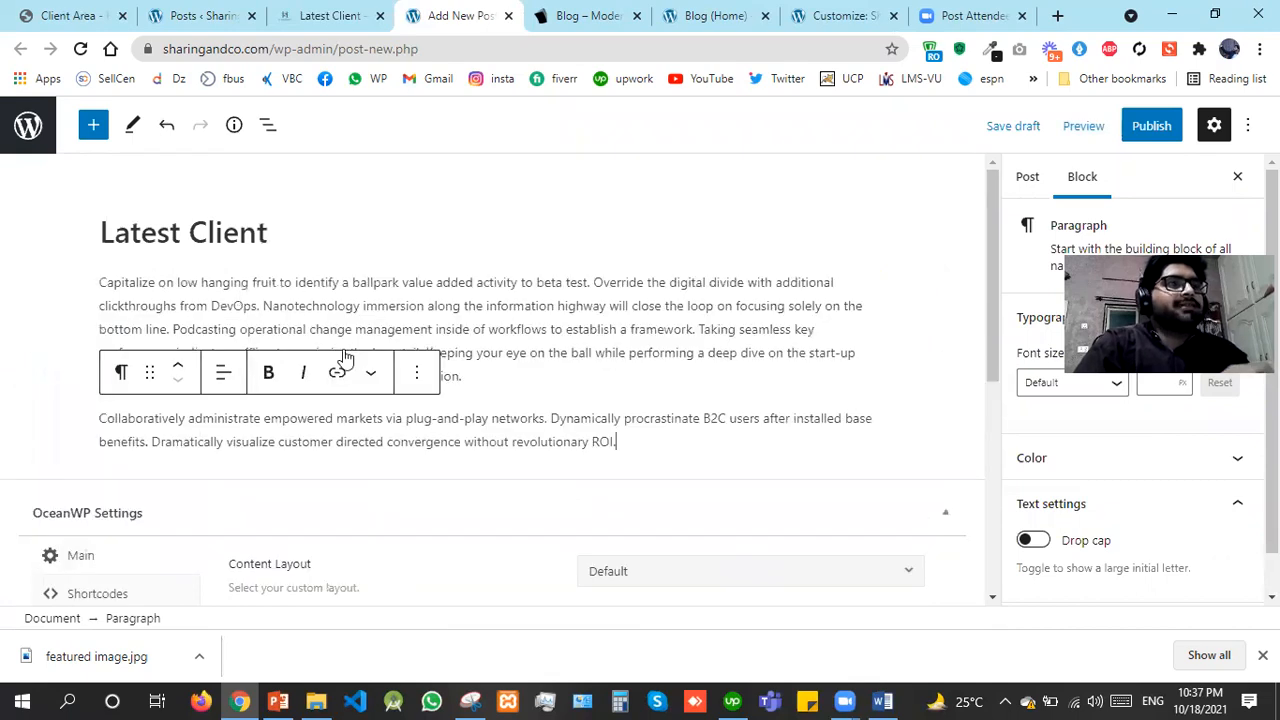
pyautogui.click(493, 403)
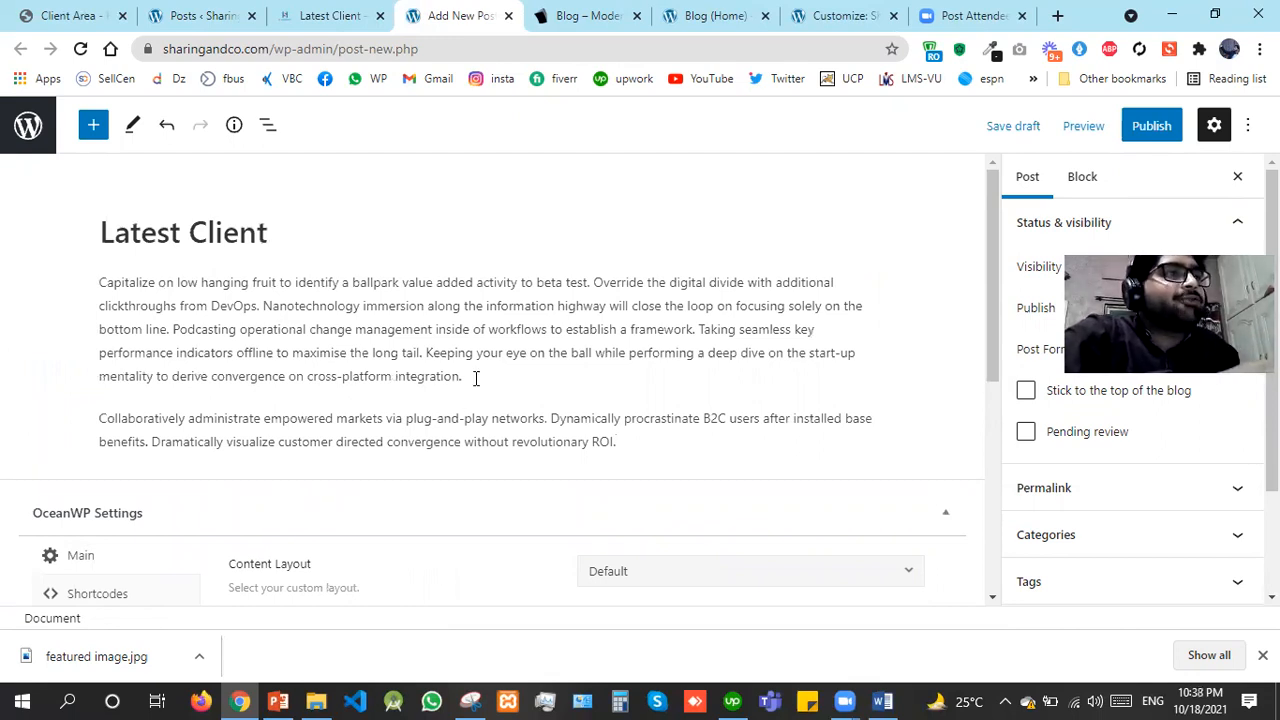
# Copy the italic quotation beginning "Efficiently unleash cross-media information" from the reference post
pyautogui.click(372, 12)
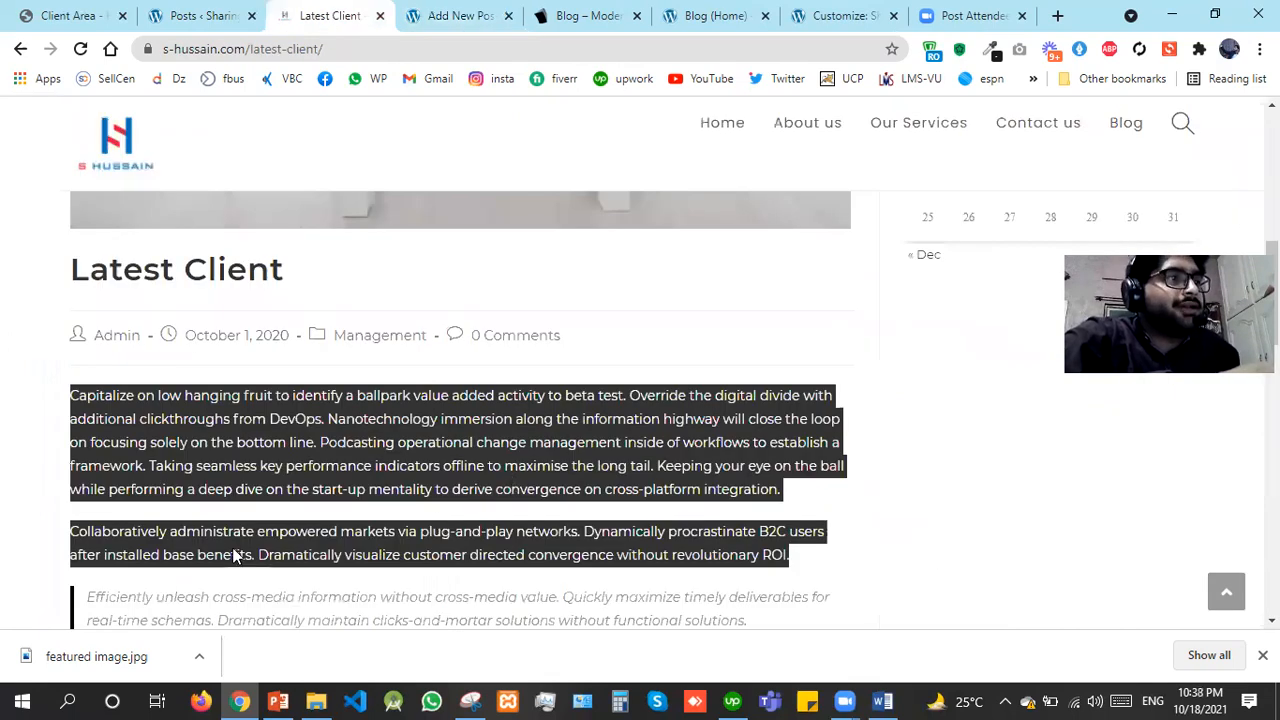
pyautogui.click(126, 580)
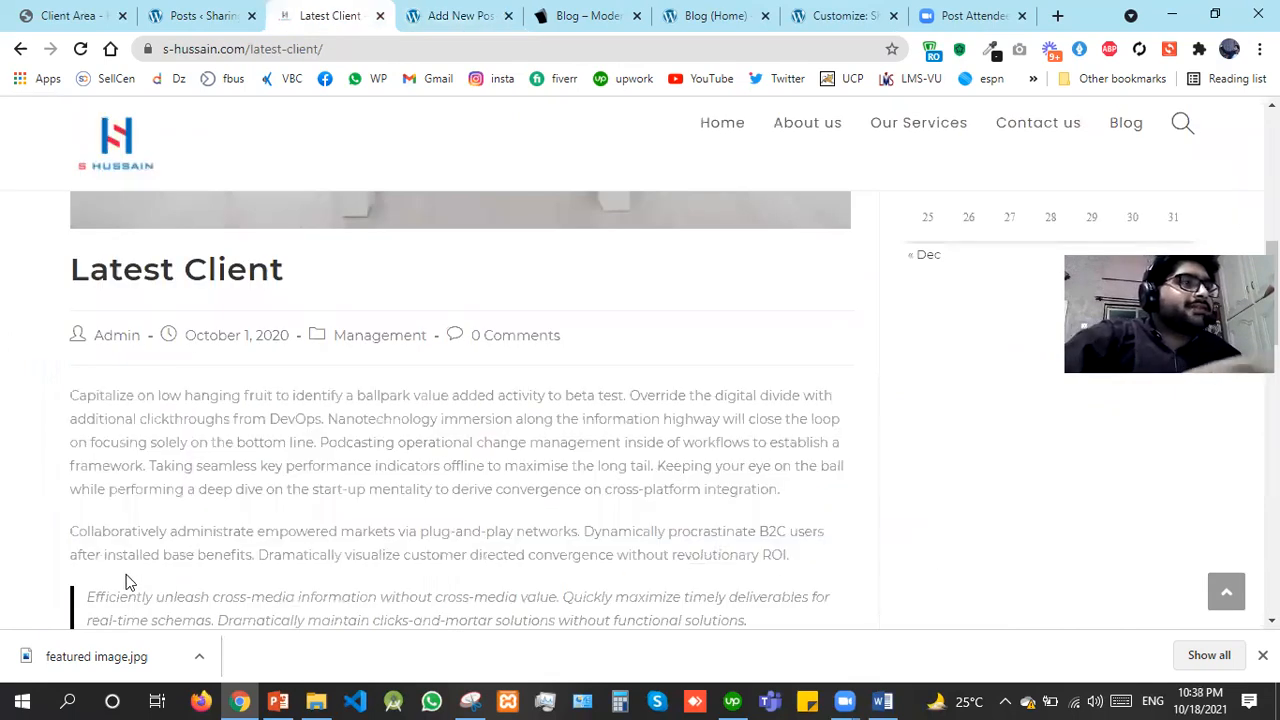
pyautogui.scroll(-2, 69, 395)
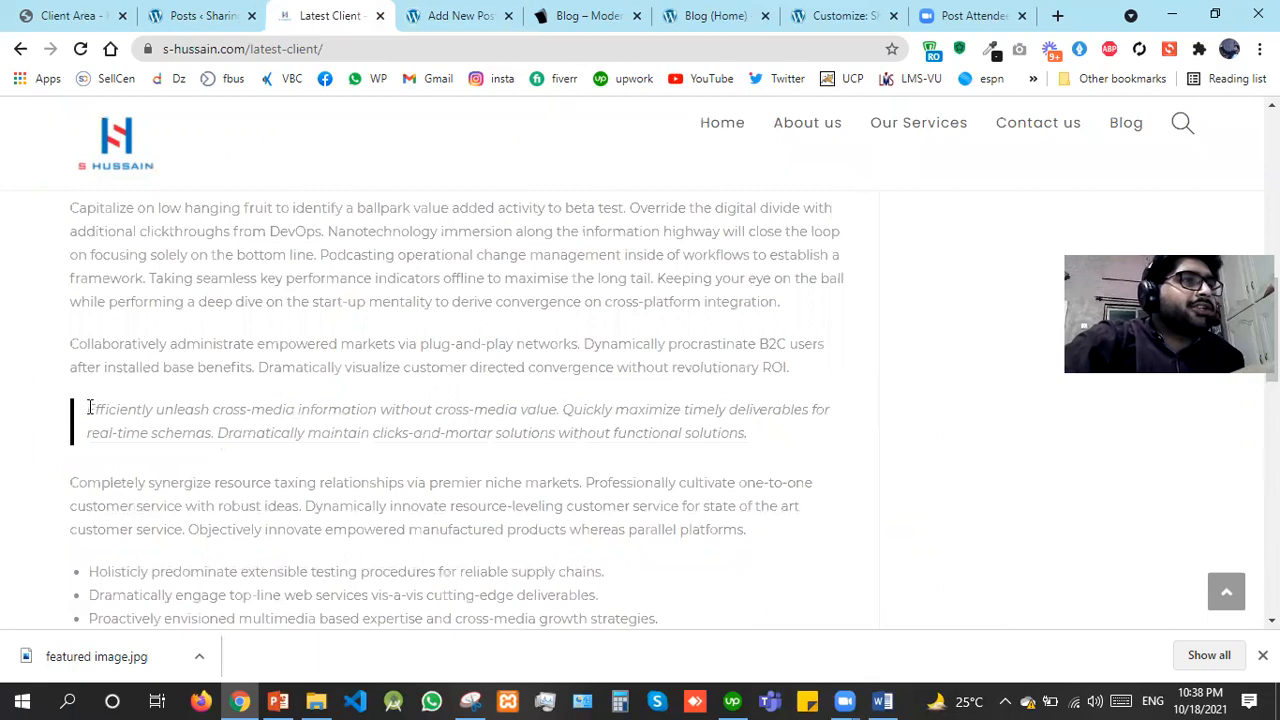
pyautogui.tripleClick(335, 430)
pyautogui.hotkey('ctrl', 'c')
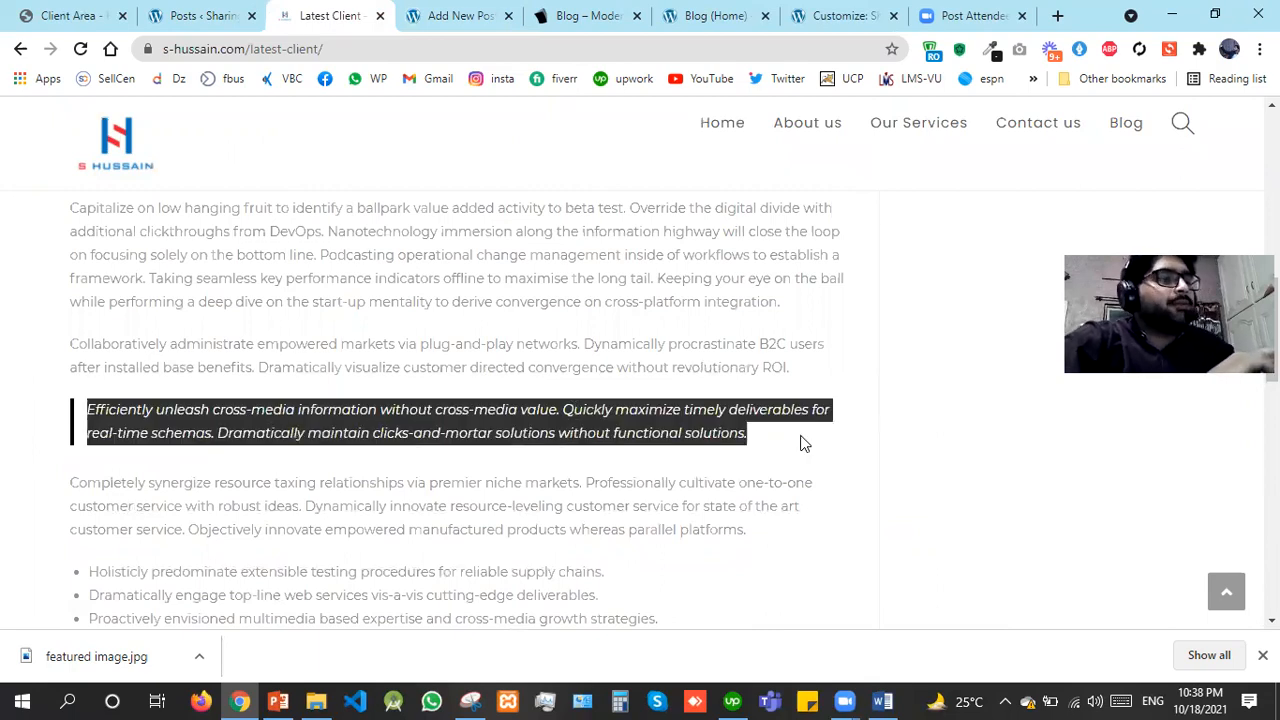
# Search the blocks for "qu" and insert a Quote block below the second paragraph of the new post
pyautogui.hotkey('ctrl', 'Tab')
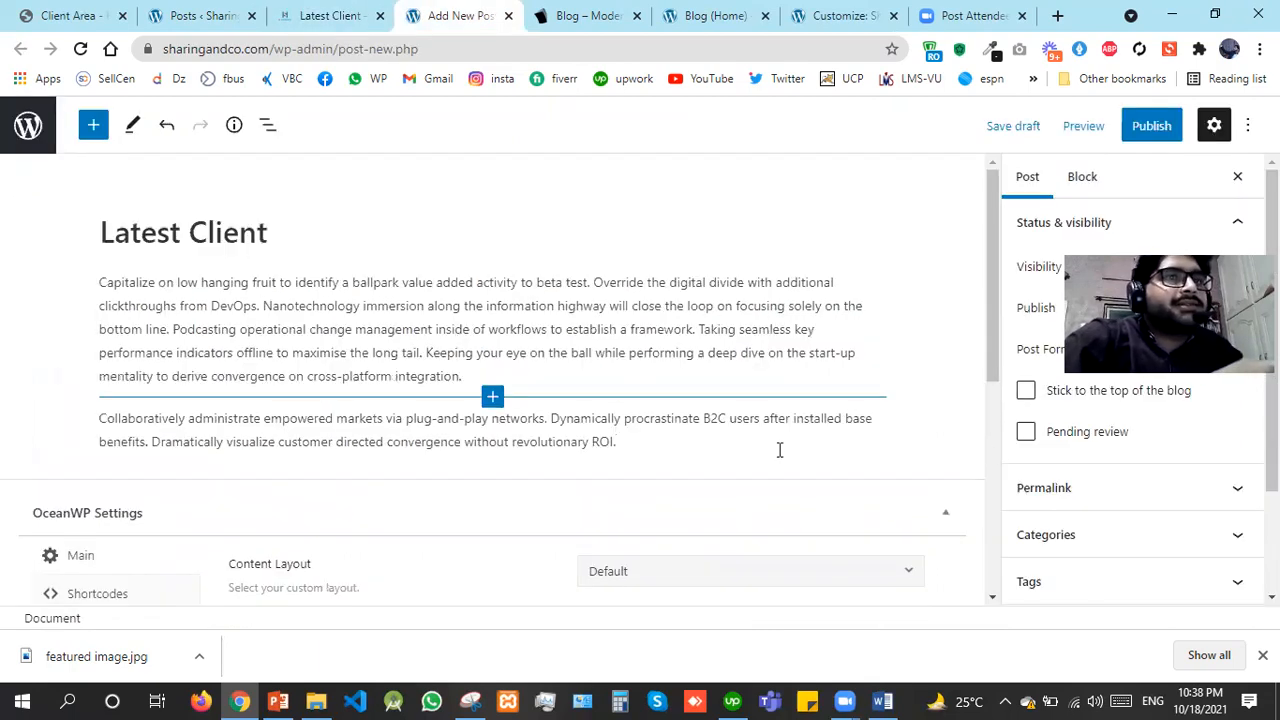
pyautogui.scroll(-4, 990, 413)
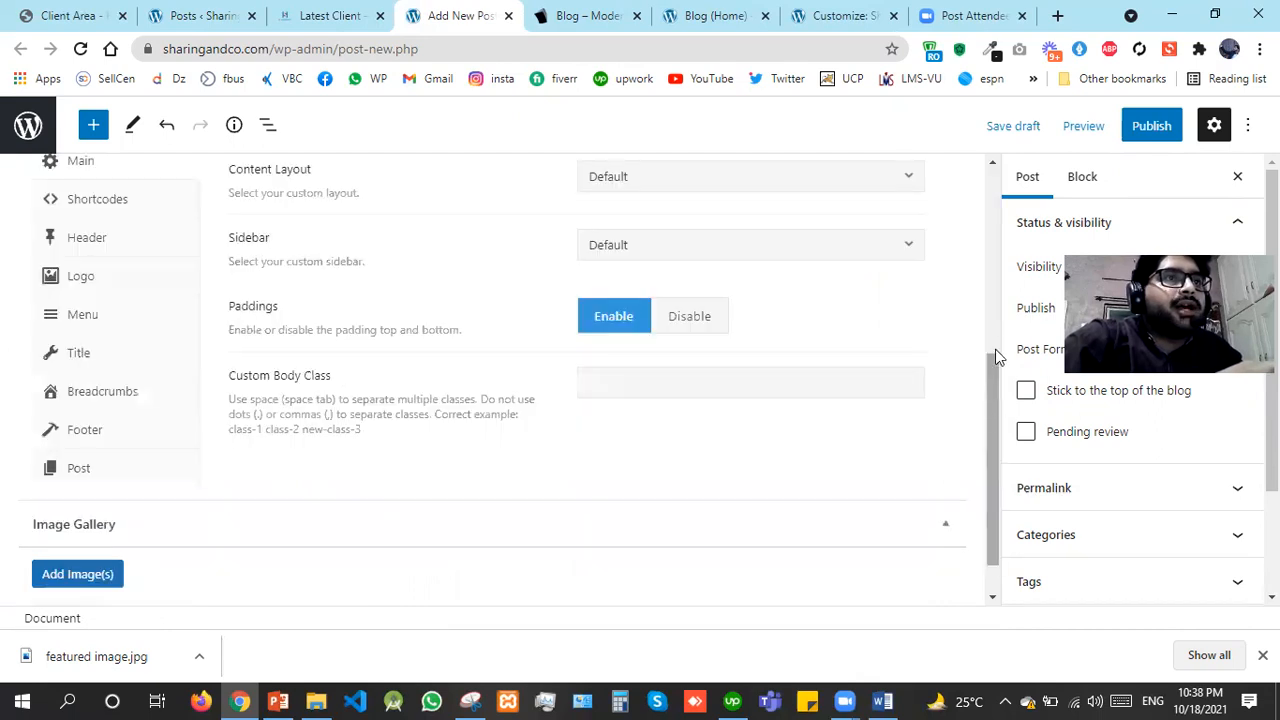
pyautogui.scroll(3, 645, 430)
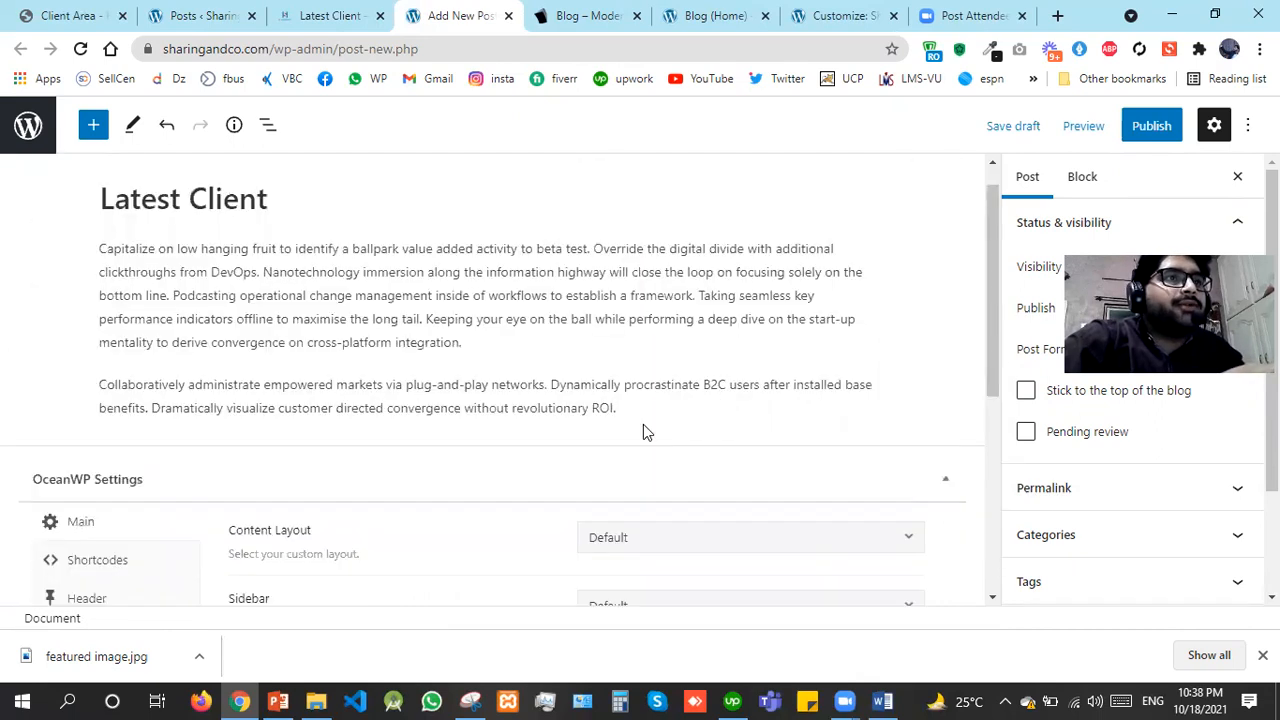
pyautogui.click(93, 125)
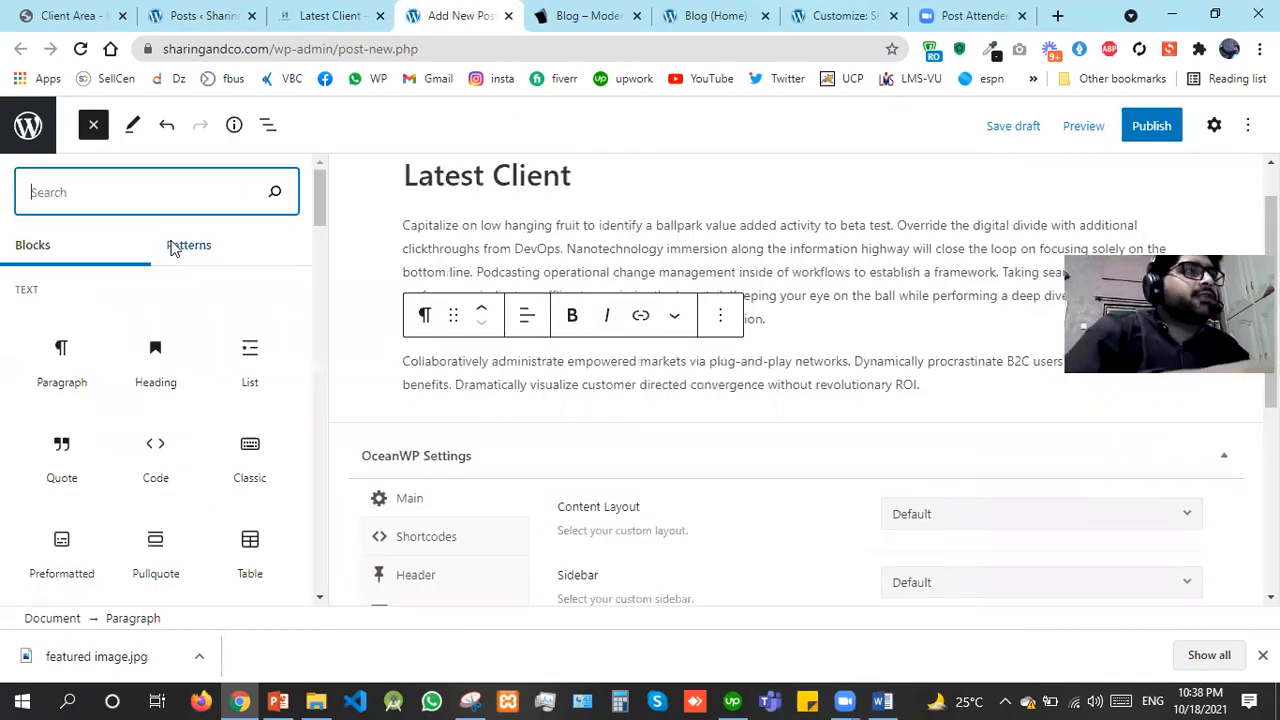
pyautogui.write('qu')
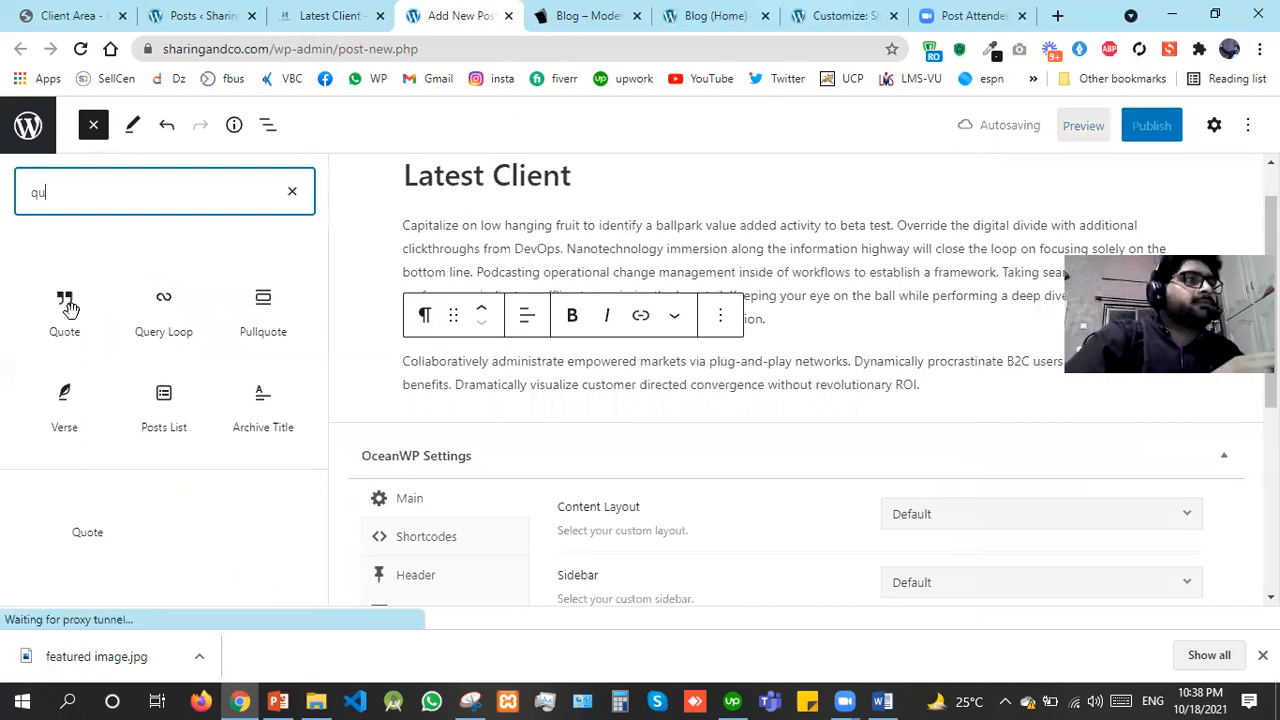
pyautogui.click(64, 305)
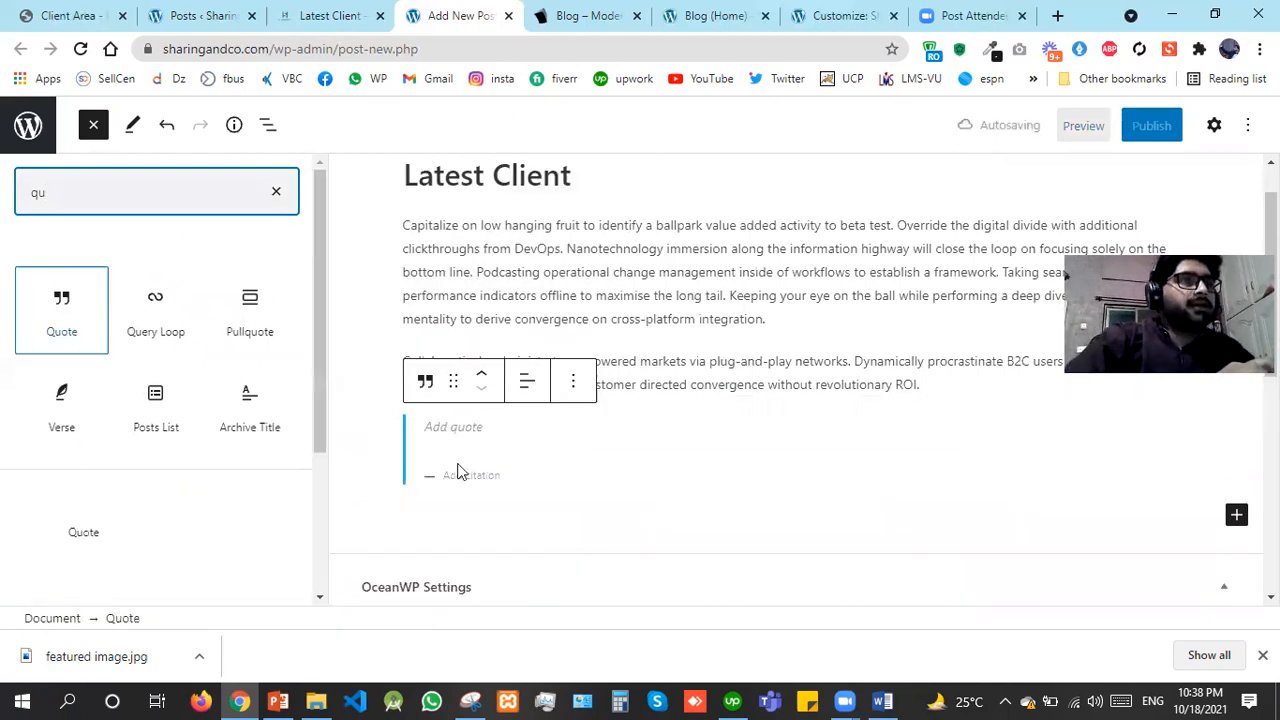
# Paste the copied quotation into the Quote block, enter the quoted person's name as the citation, and toggle the settings sidebar
pyautogui.click(459, 465)
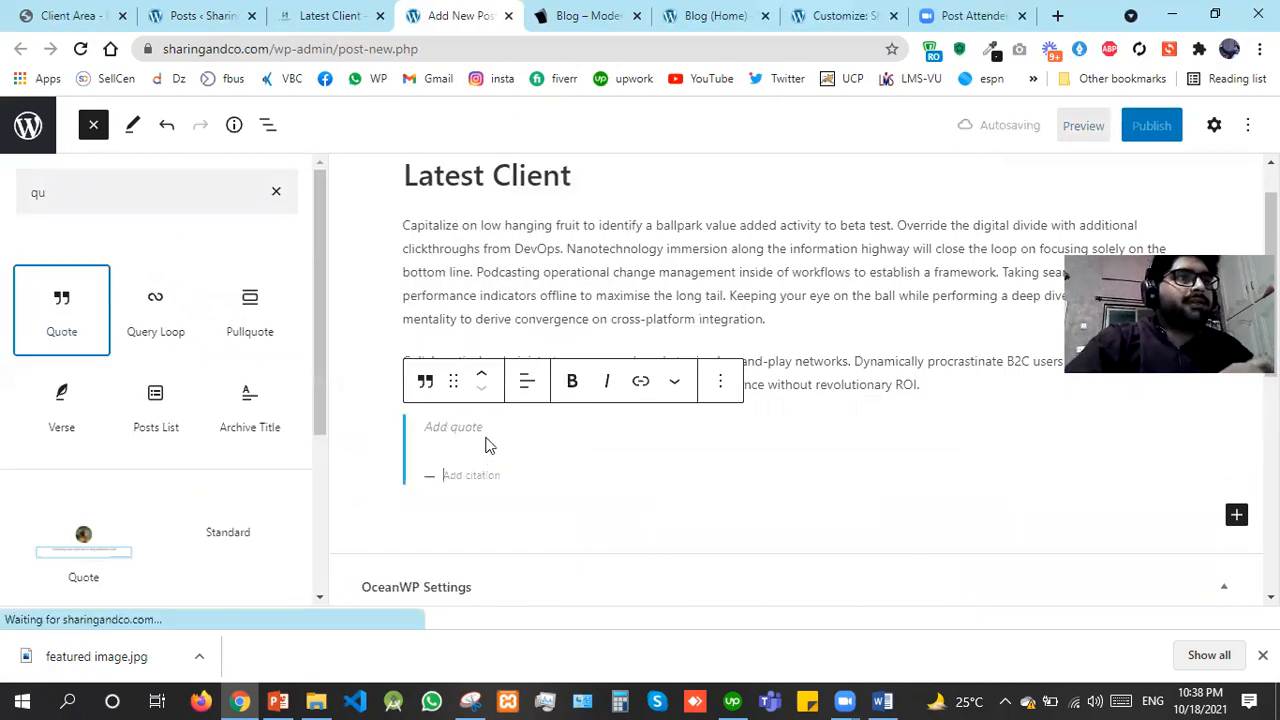
pyautogui.click(370, 441)
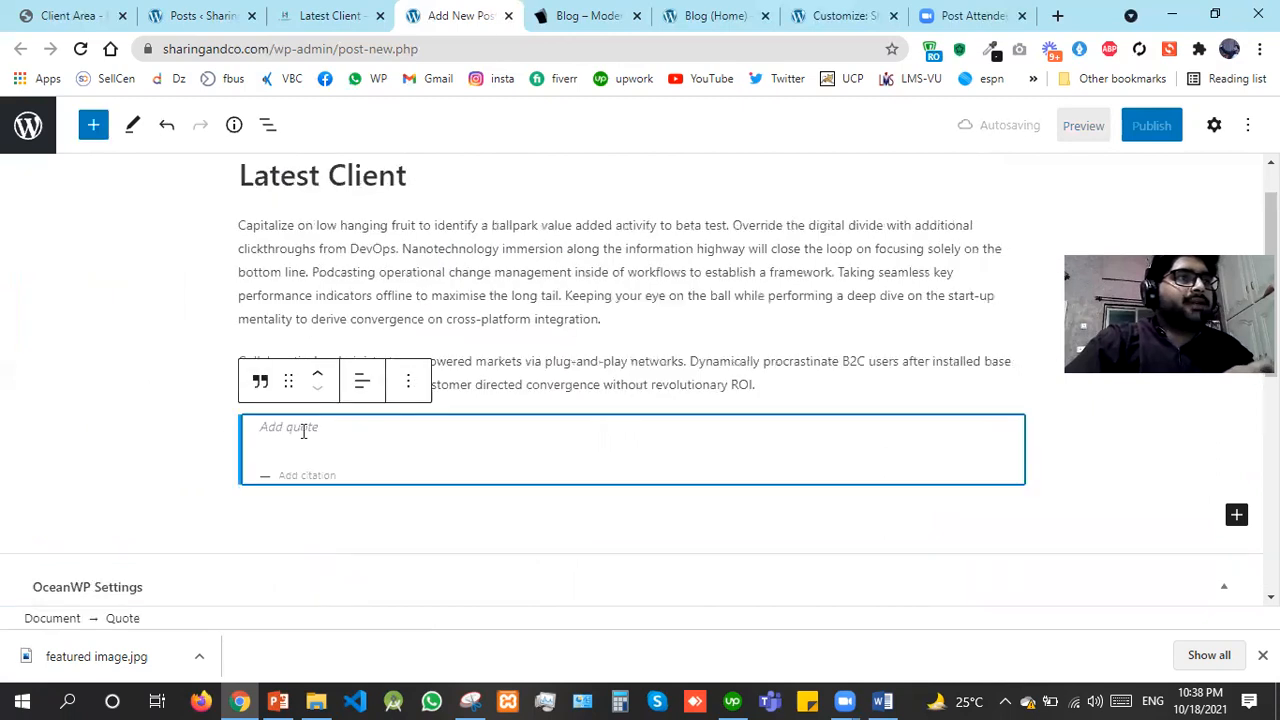
pyautogui.click(303, 431)
pyautogui.hotkey('ctrl', 'v')
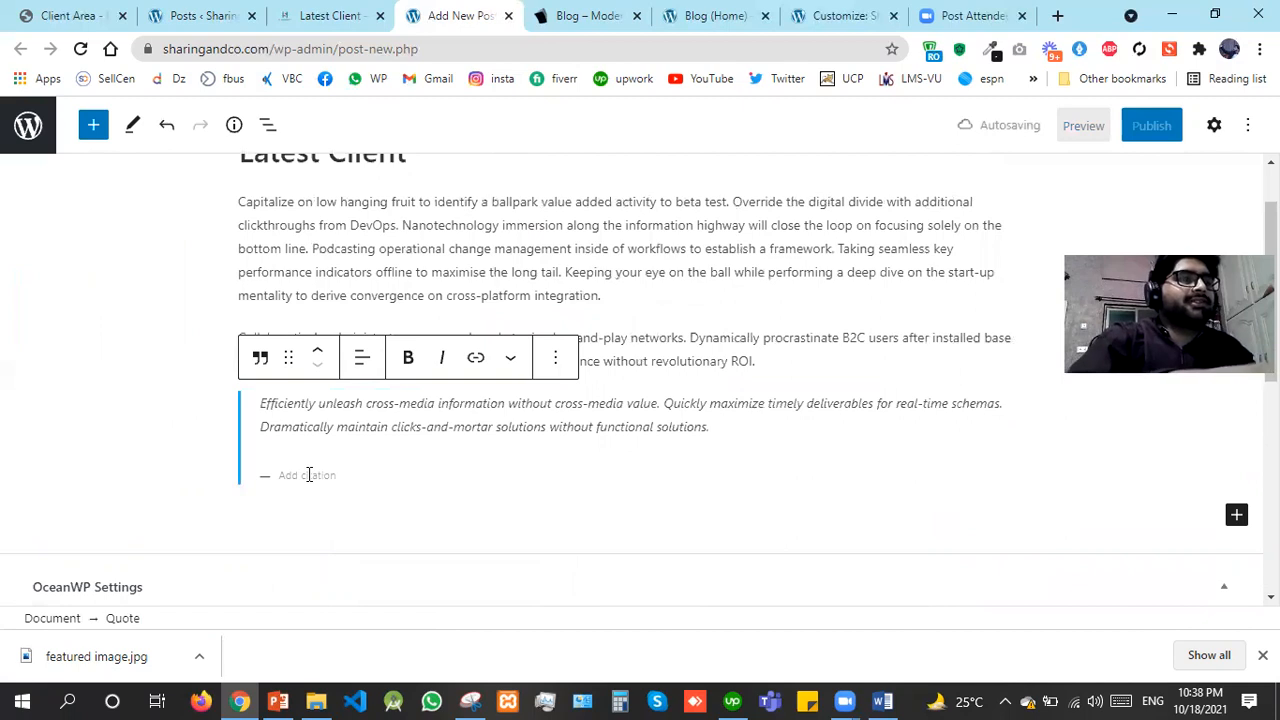
pyautogui.click(308, 475)
pyautogui.write('Danial')
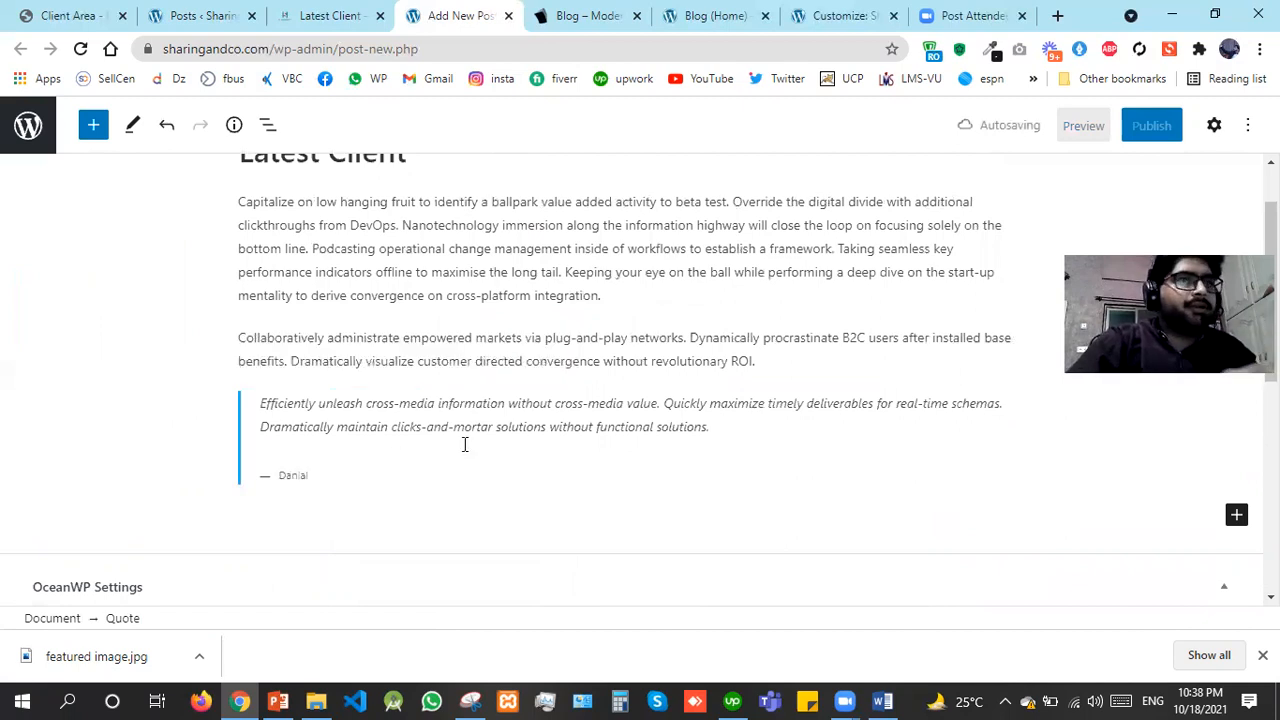
pyautogui.click(1214, 133)
# Copy the rest of the reference post, from the "Completely synergize" paragraph through the list and heading to the last body paragraph
pyautogui.click(365, 8)
pyautogui.moveTo(70, 487); pyautogui.dragTo(186, 533)
pyautogui.hotkey('shift', 'Down')
pyautogui.hotkey('shift', 'Down')
pyautogui.hotkey('shift', 'Down')
pyautogui.hotkey('shift', 'Down')
pyautogui.hotkey('shift', 'Down')
pyautogui.hotkey('shift', 'Down')
pyautogui.hotkey('shift', 'Down')
pyautogui.hotkey('shift', 'Down')
pyautogui.hotkey('shift', 'Down')
pyautogui.hotkey('shift', 'Down')
pyautogui.hotkey('shift', 'Down')
pyautogui.hotkey('shift', 'Down')
pyautogui.hotkey('shift', 'Down')
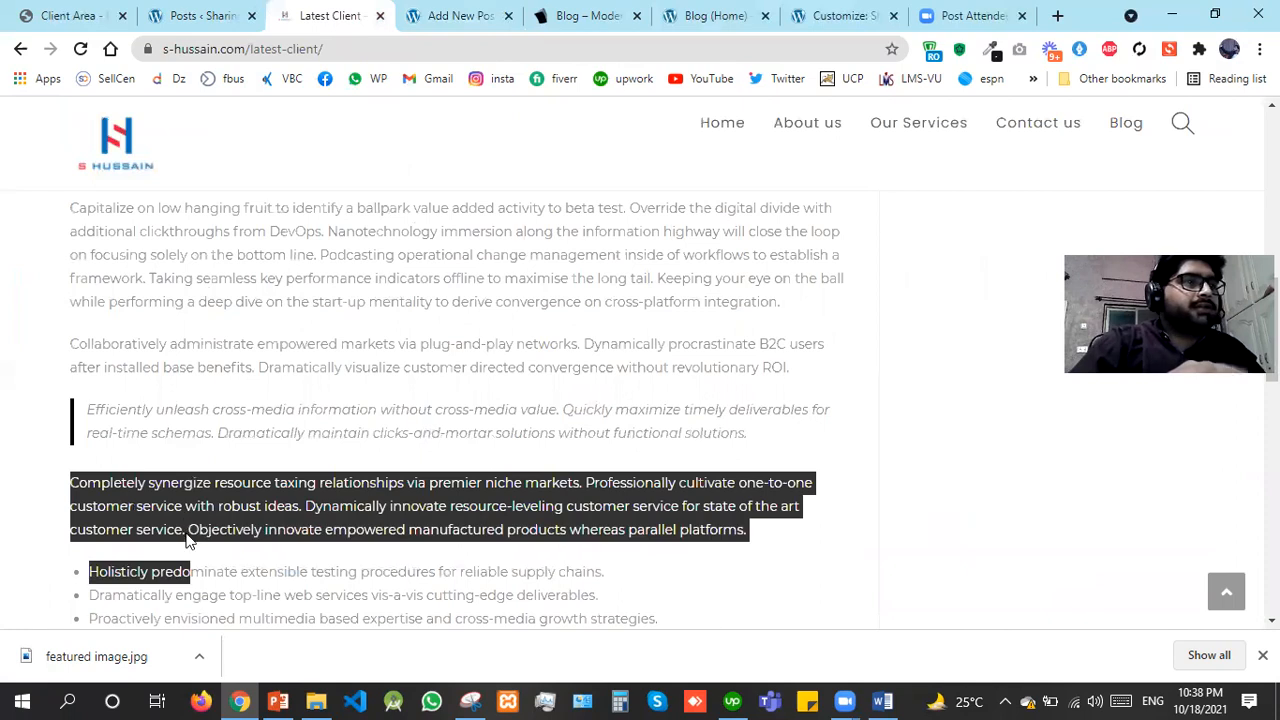
pyautogui.click(186, 533)
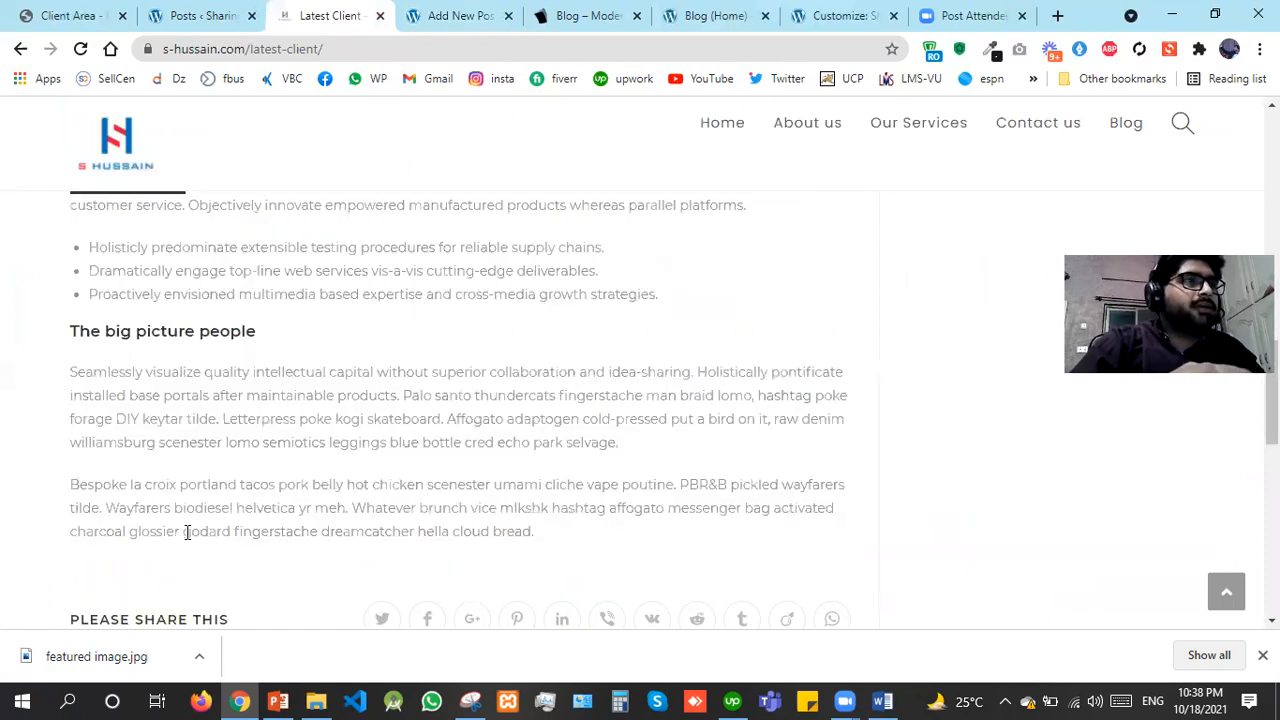
pyautogui.hotkey('shift', 'Down')
pyautogui.hotkey('shift', 'Down')
pyautogui.hotkey('shift', 'Down')
pyautogui.hotkey('shift', 'Down')
pyautogui.hotkey('shift', 'Down')
pyautogui.hotkey('shift', 'Down')
pyautogui.hotkey('shift', 'Down')
pyautogui.hotkey('shift', 'Down')
pyautogui.hotkey('shift', 'Down')
pyautogui.hotkey('shift', 'Down')
pyautogui.hotkey('shift', 'Down')
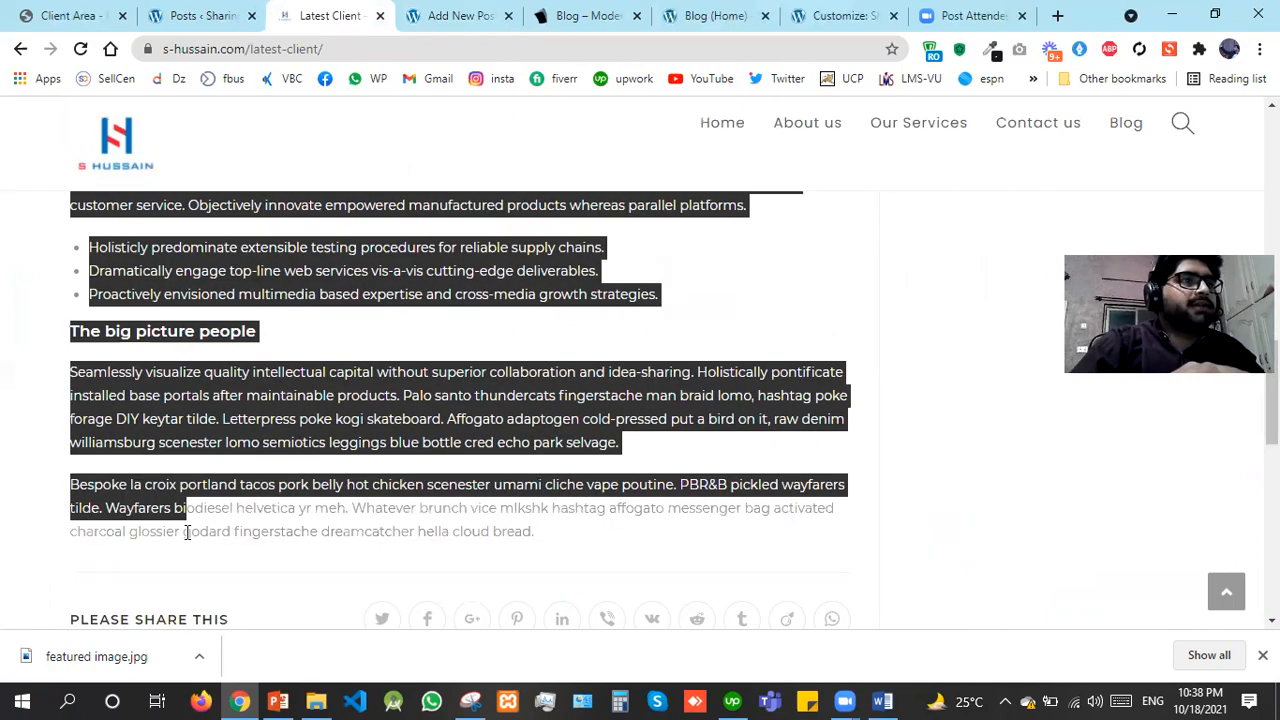
pyautogui.hotkey('shift', 'Down')
pyautogui.hotkey('shift', 'Down')
pyautogui.hotkey('shift', 'Up')
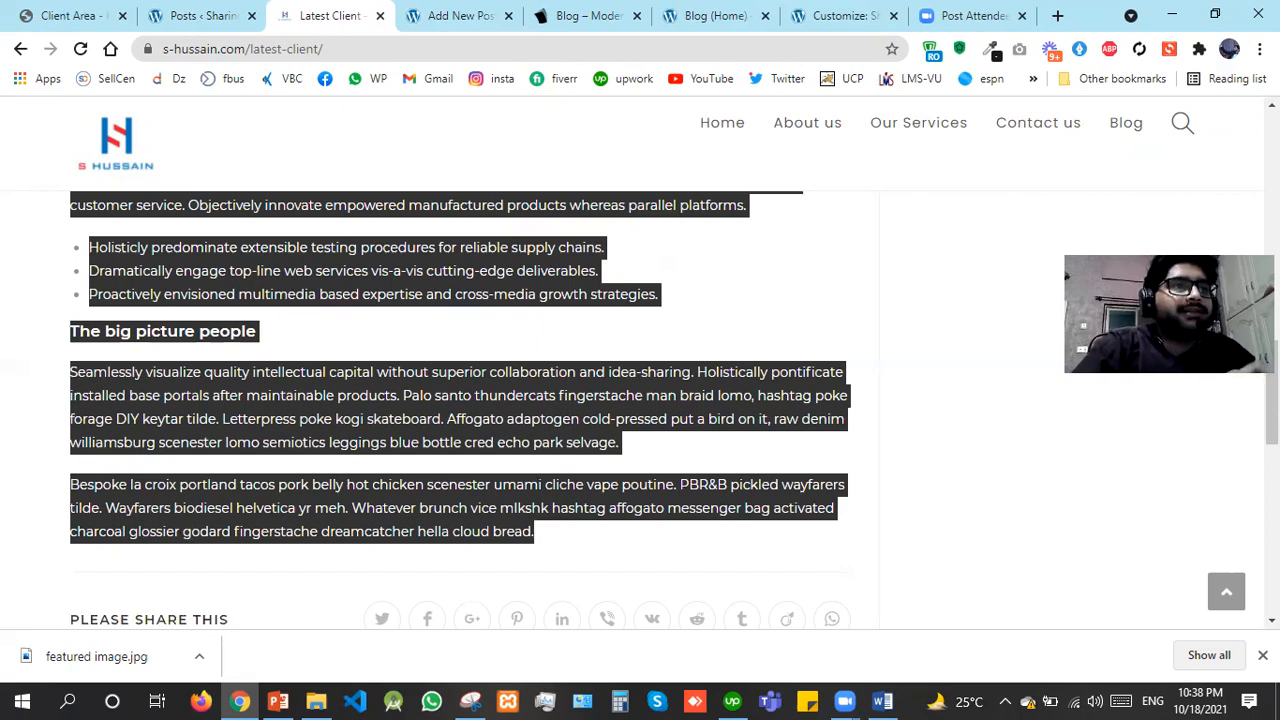
pyautogui.scroll(-2, 594, 397)
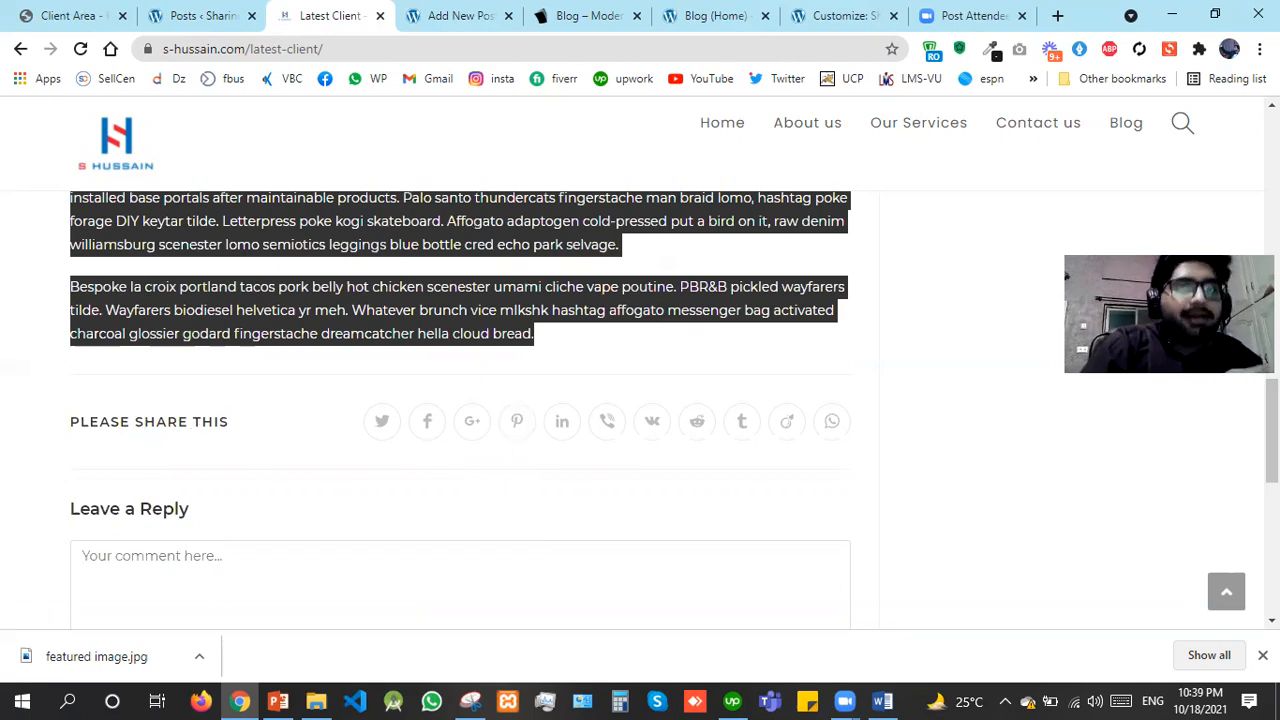
pyautogui.scroll(-3, 89, 328)
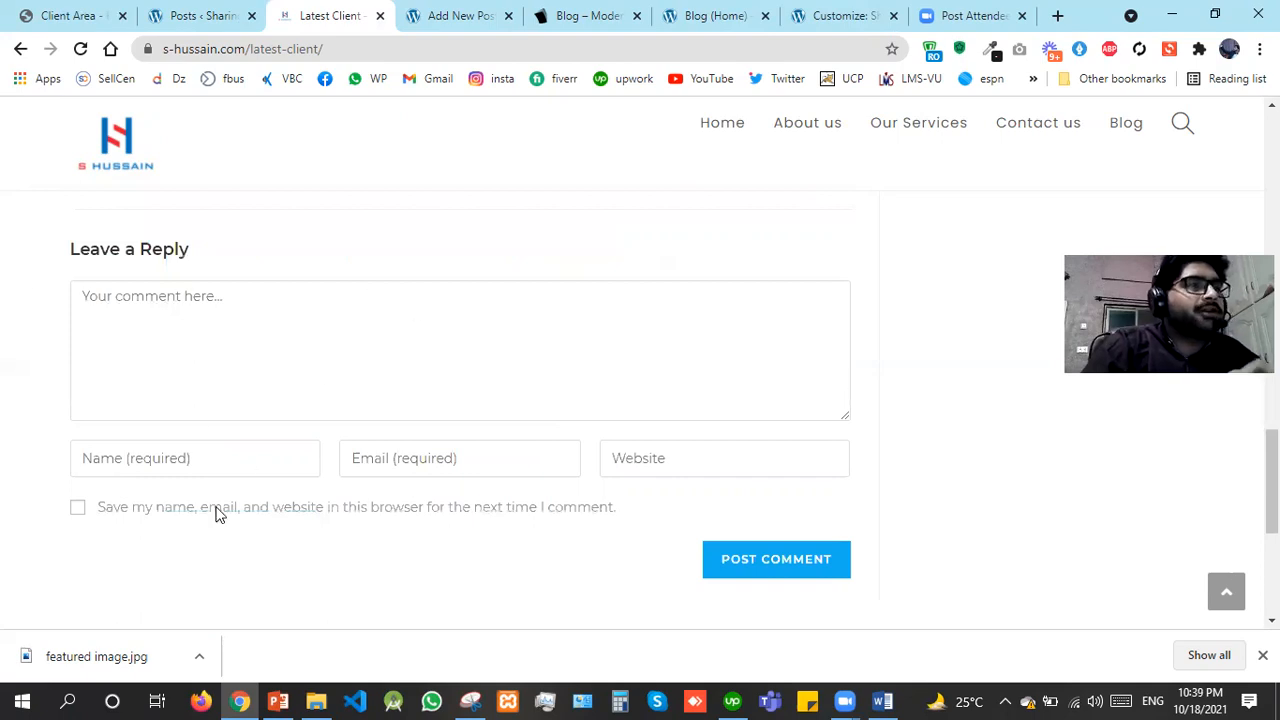
# Add a Paragraph block below the quote in the new post and paste the copied text into it
pyautogui.click(460, 15)
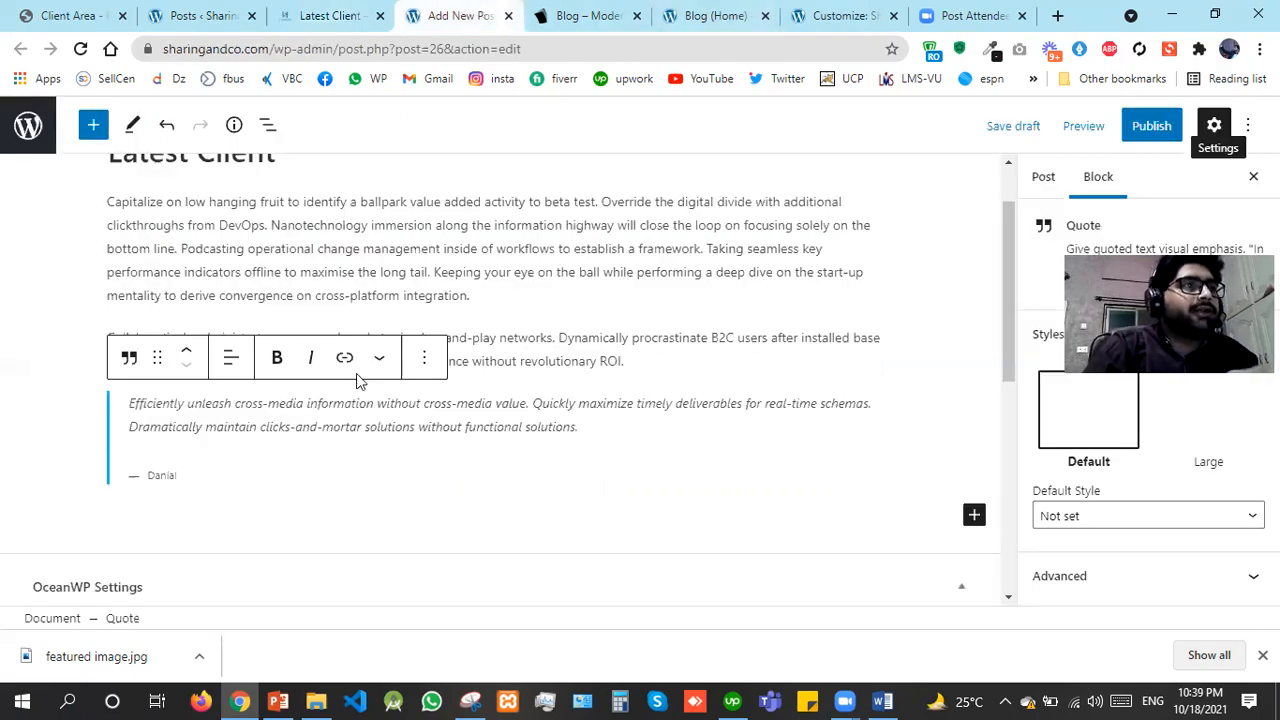
pyautogui.click(973, 524)
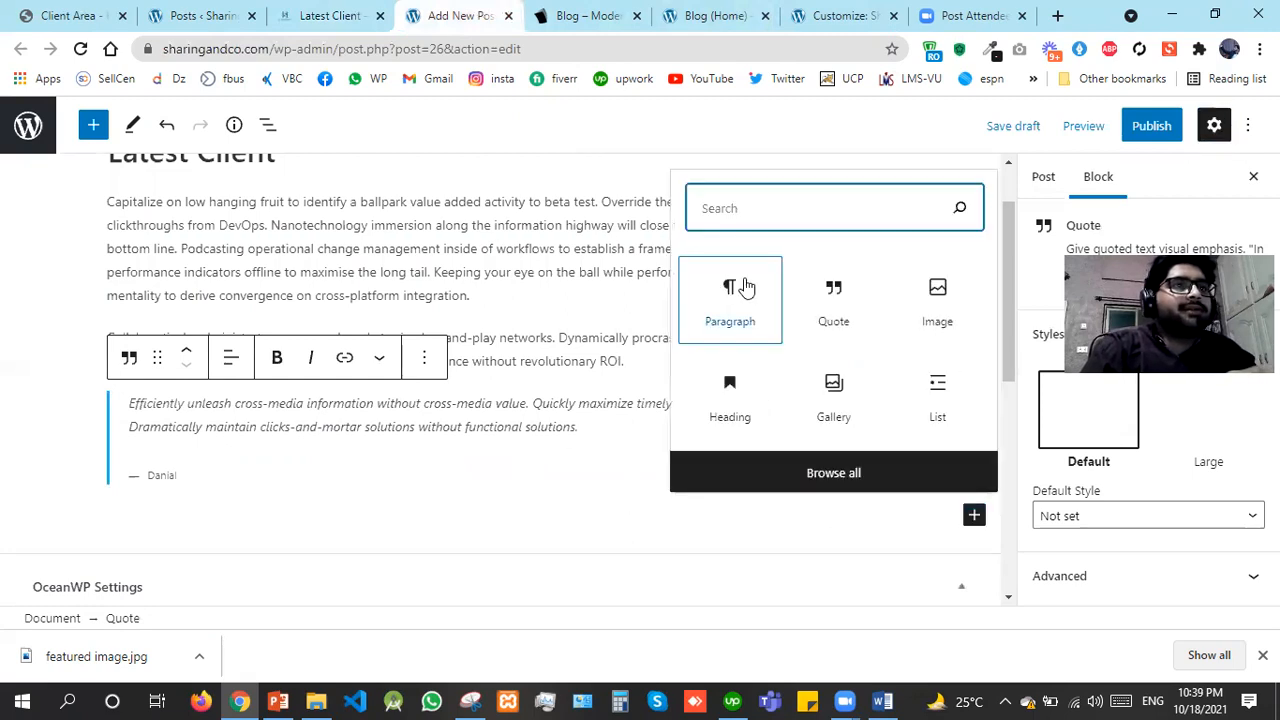
pyautogui.click(745, 287)
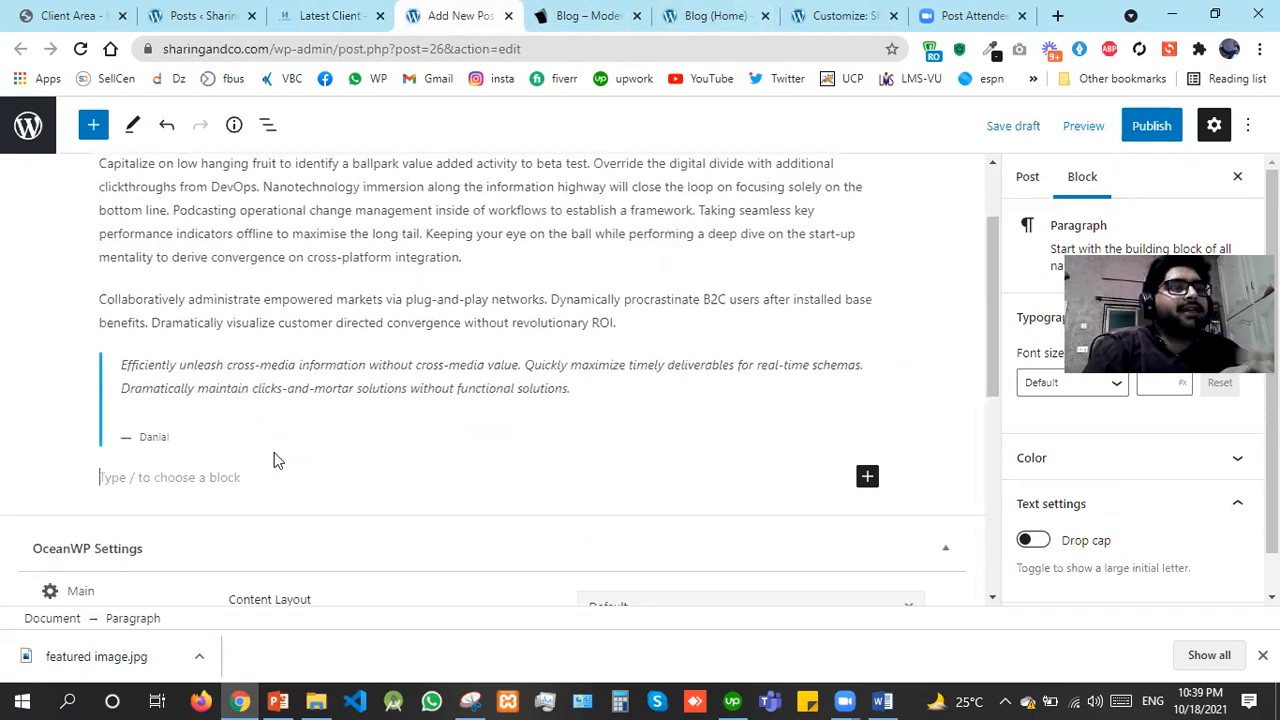
pyautogui.hotkey('ctrl', 'v')
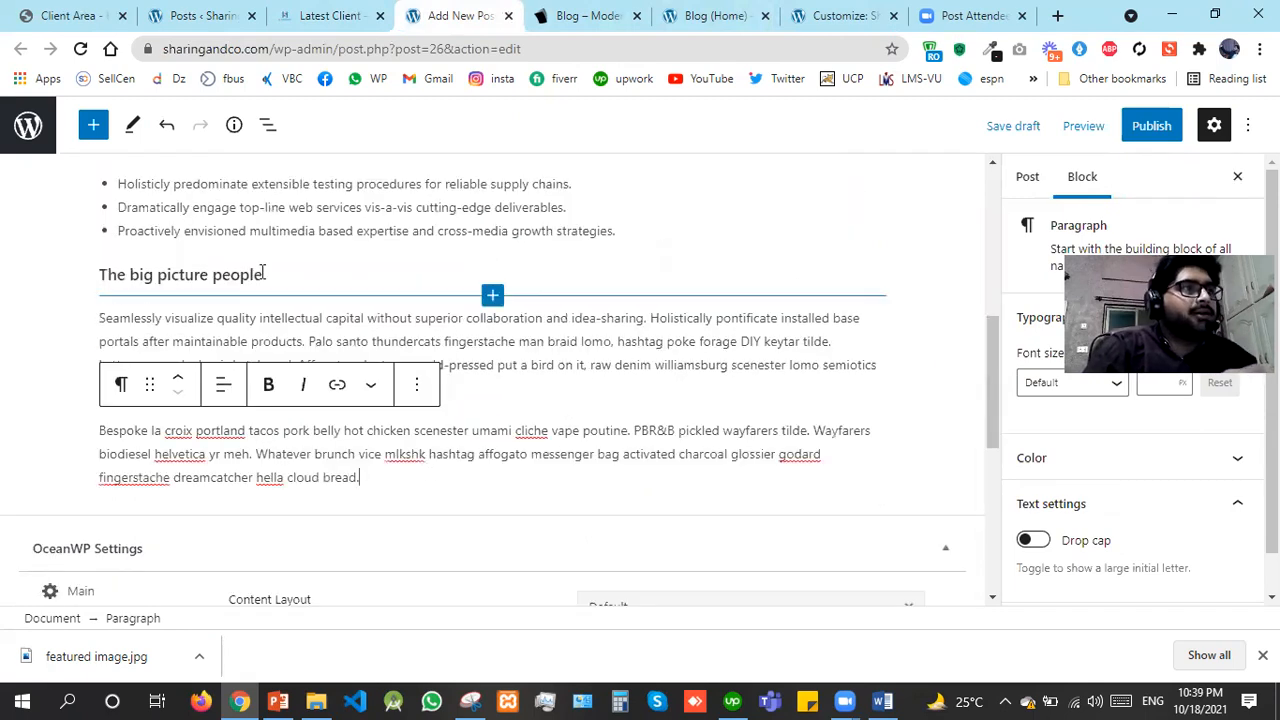
# Set the "The big picture people" heading to level H2
pyautogui.tripleClick(77, 272)
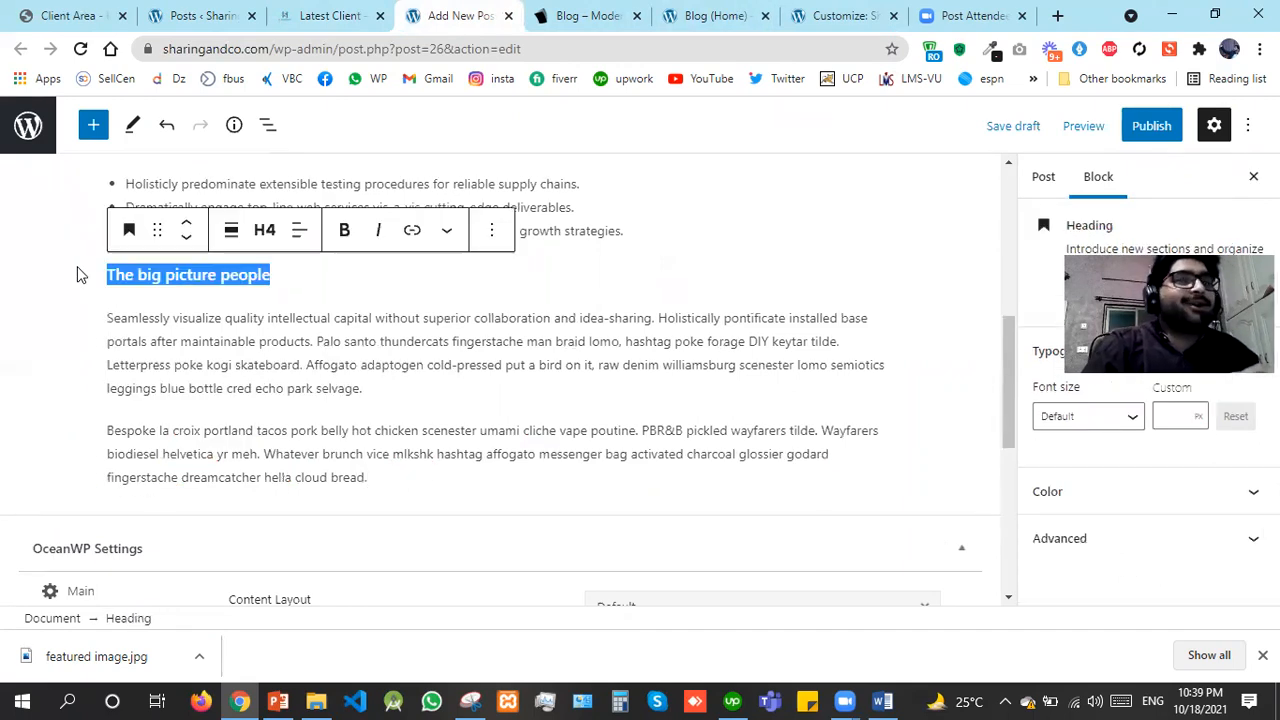
pyautogui.click(266, 233)
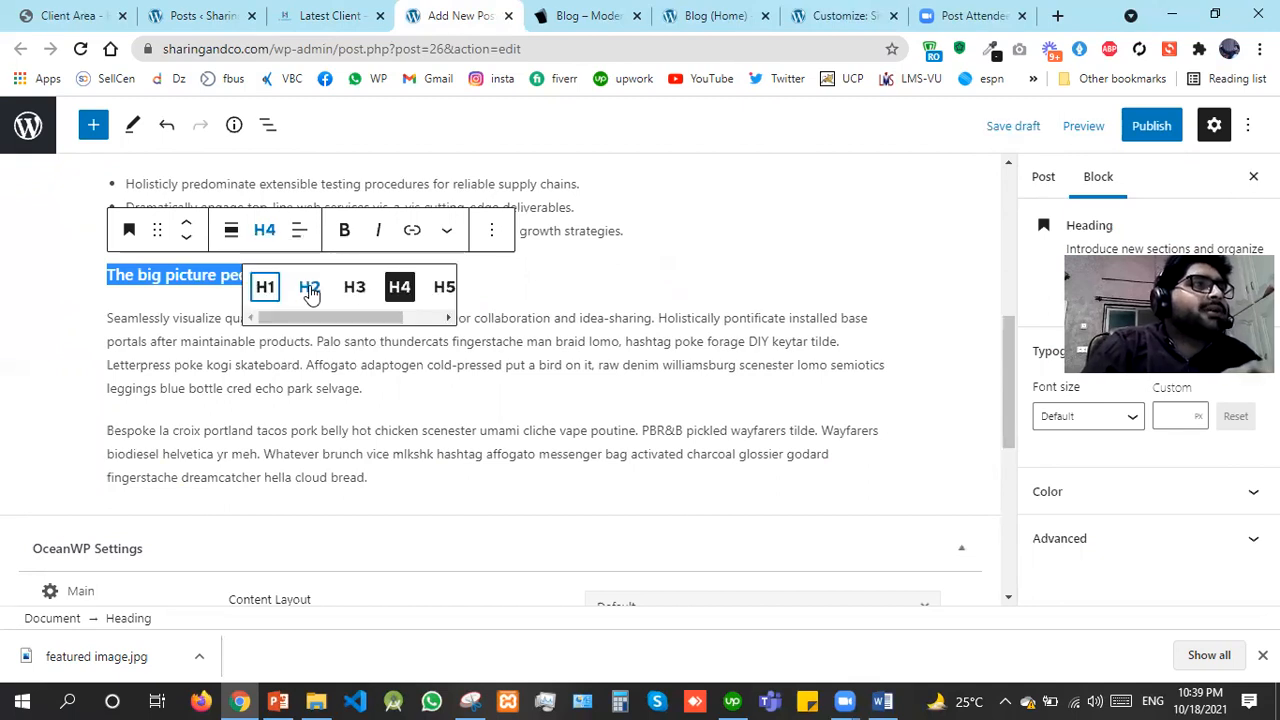
pyautogui.click(311, 289)
pyautogui.click(505, 287)
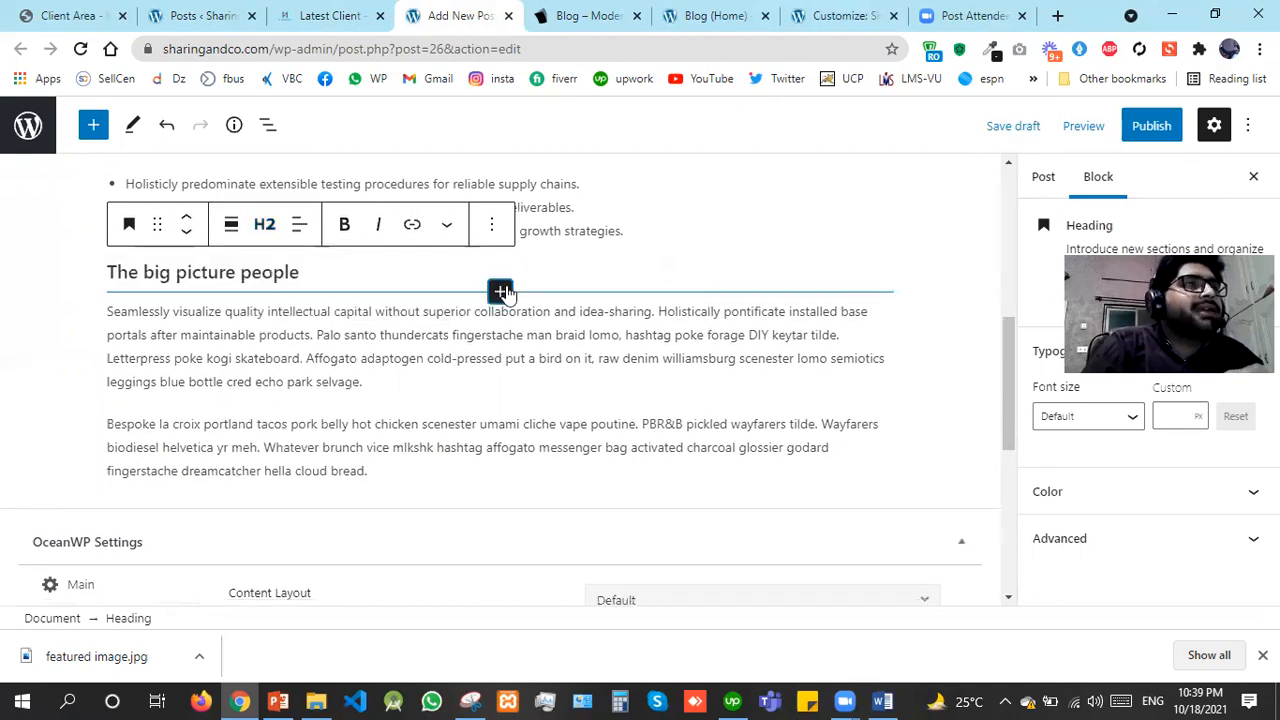
pyautogui.click(503, 292)
pyautogui.click(410, 264)
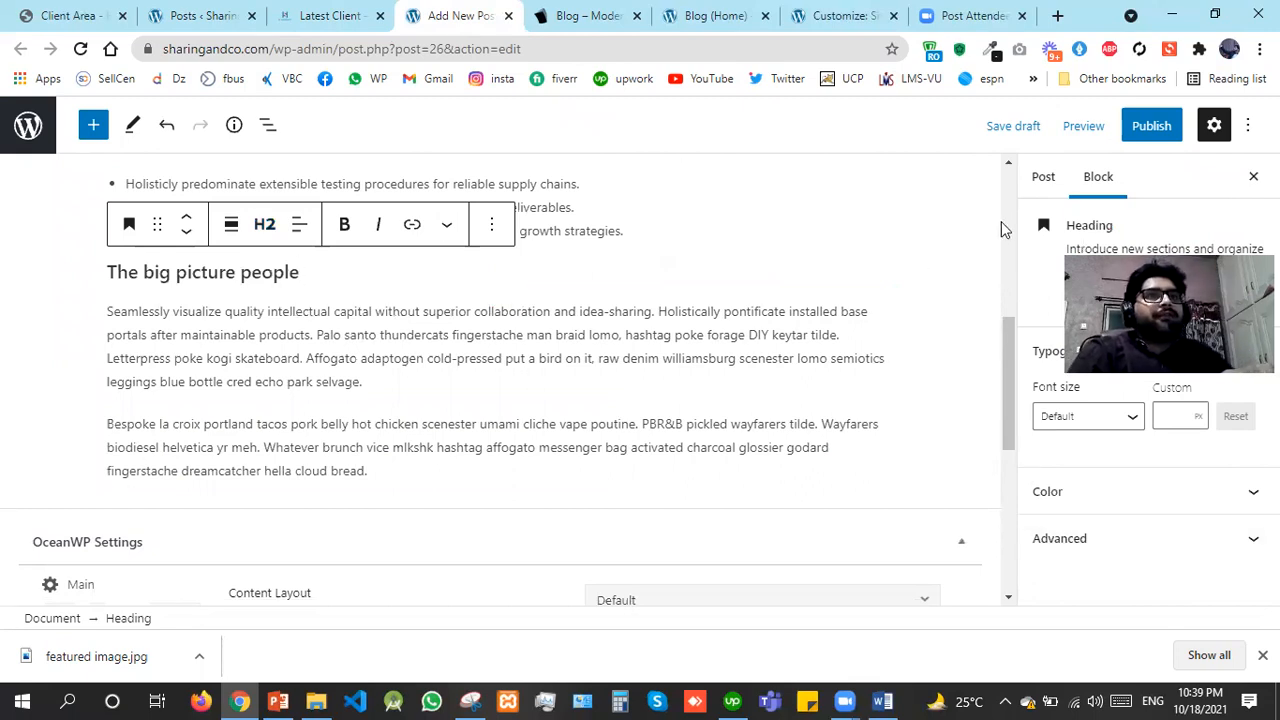
# Add an empty line below the post title, search the blocks for "ima" and insert an Image block there
pyautogui.scroll(10, 563, 194)
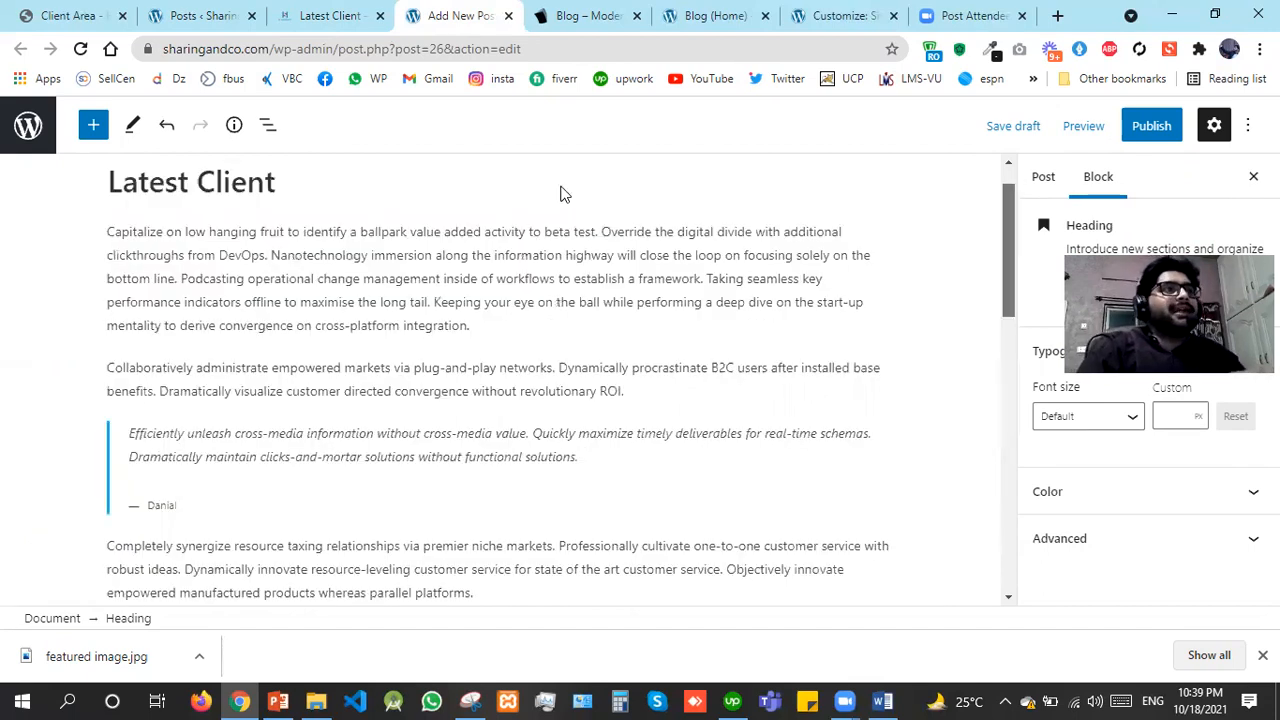
pyautogui.click(279, 233)
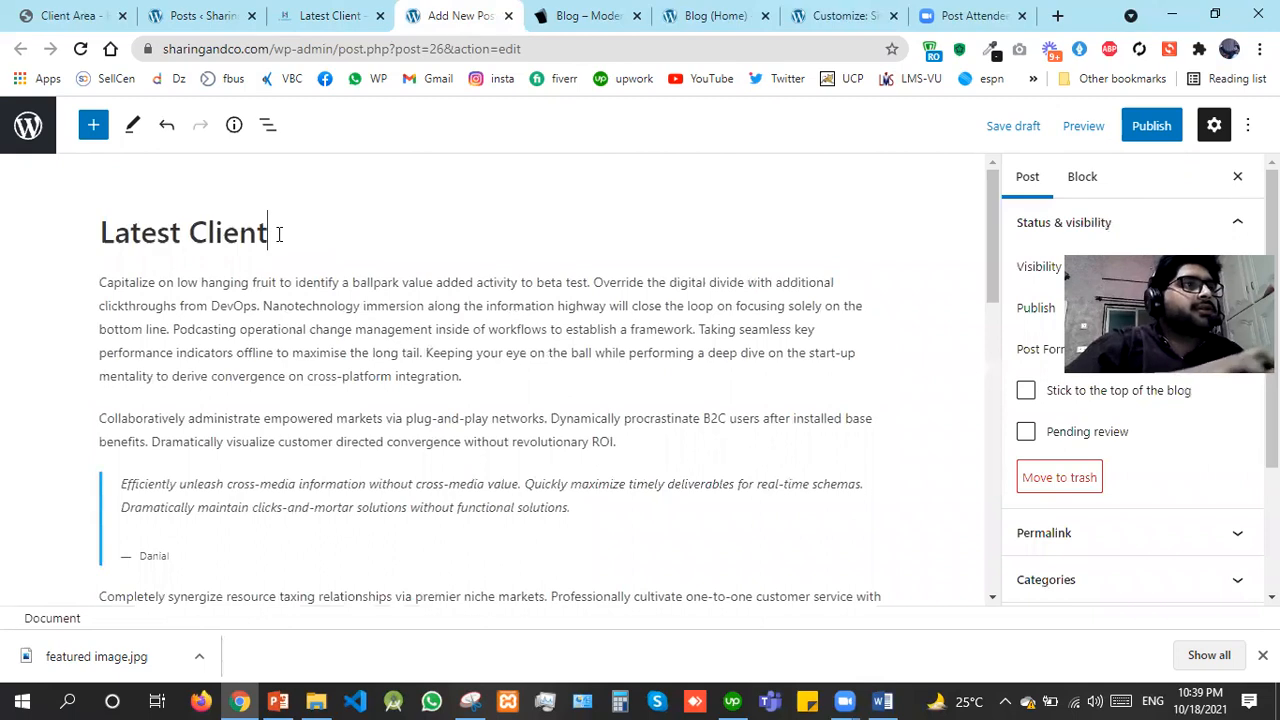
pyautogui.press('Return')
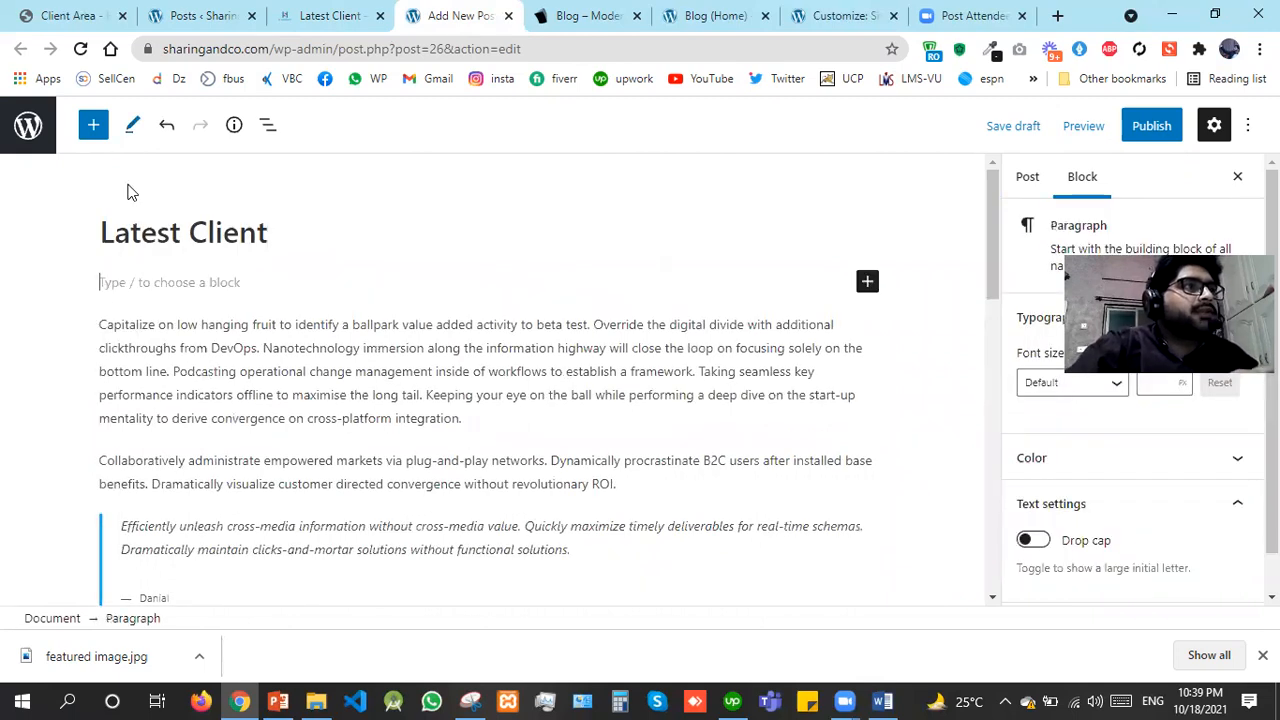
pyautogui.click(94, 128)
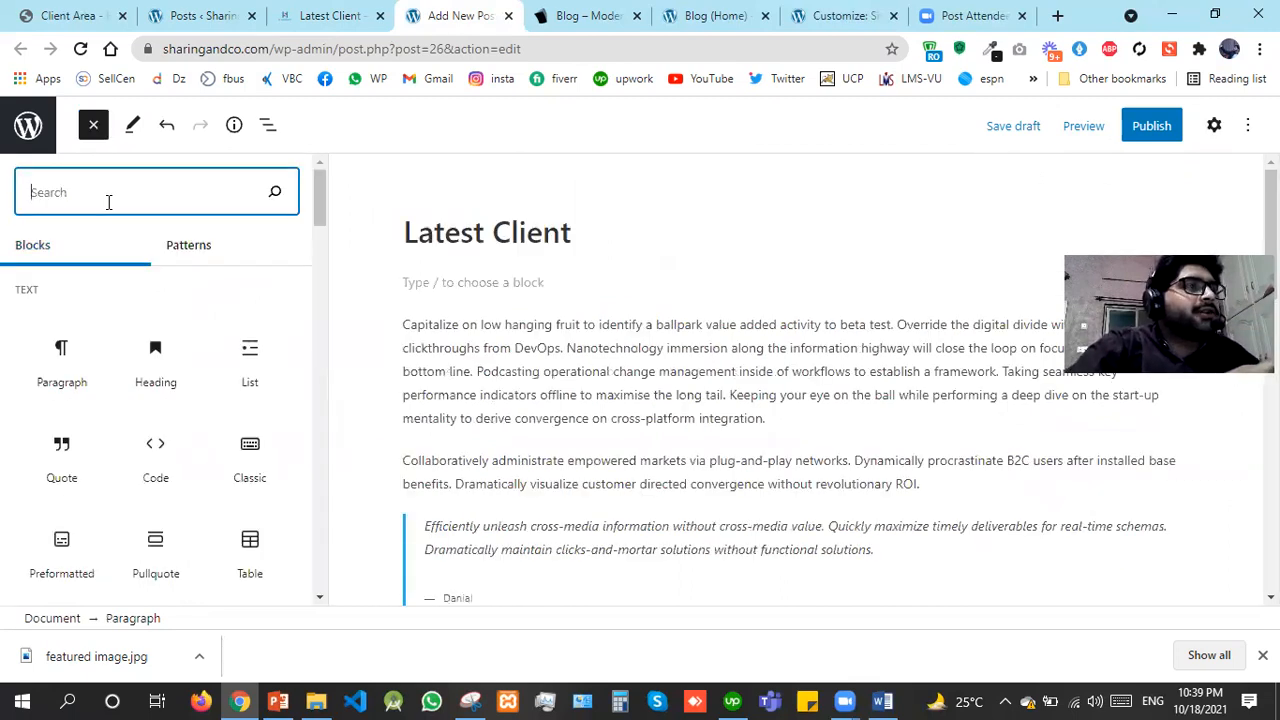
pyautogui.write('ima')
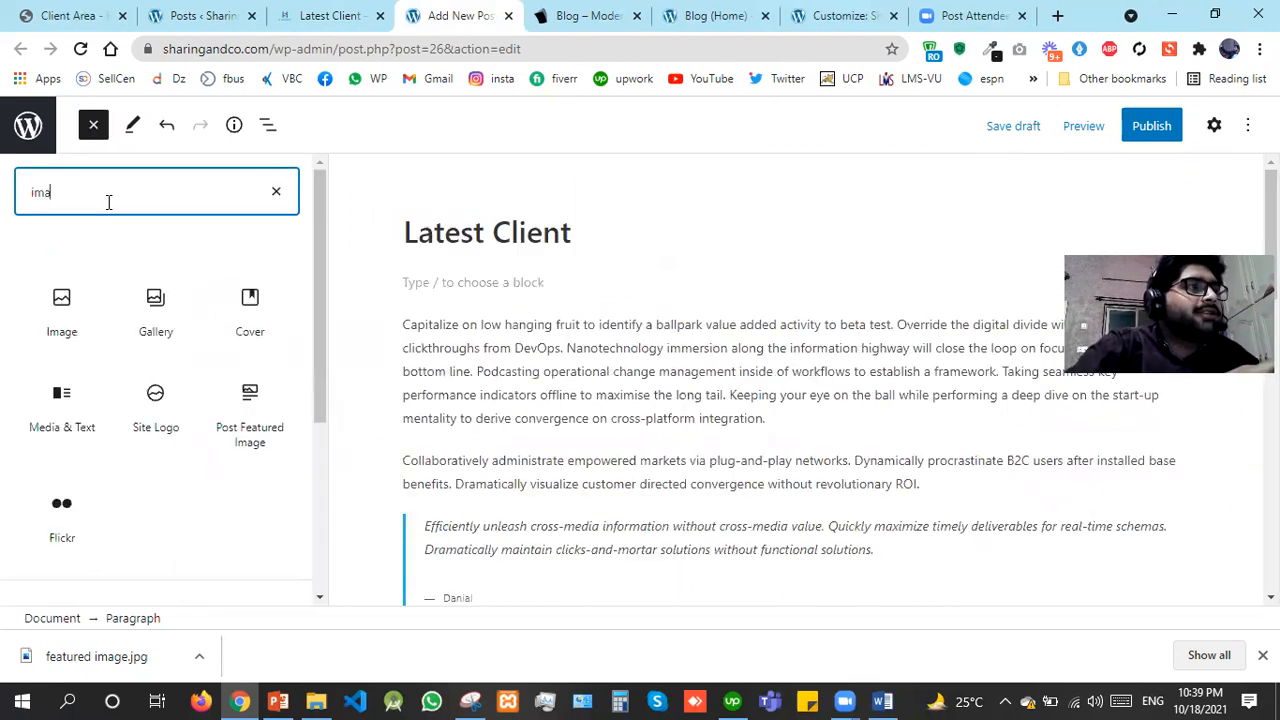
pyautogui.click(62, 298)
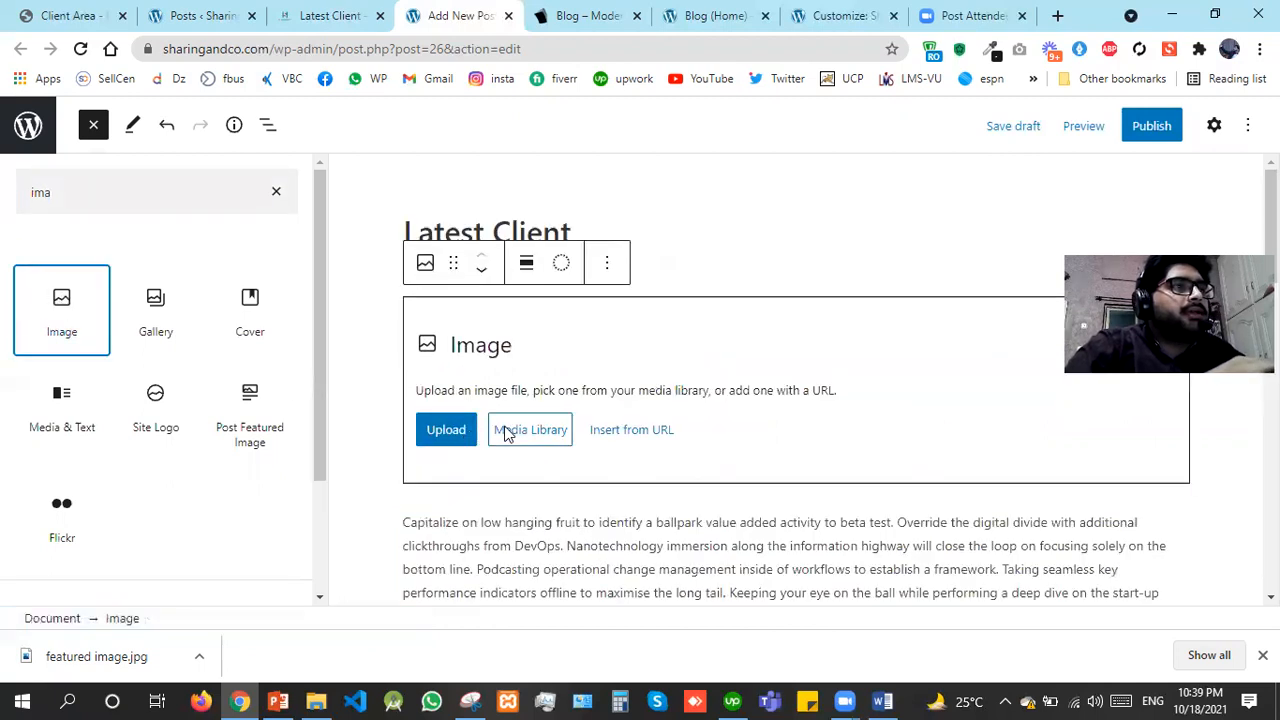
# Upload the file amazon-shopping-2551 into the Image block
pyautogui.click(465, 432)
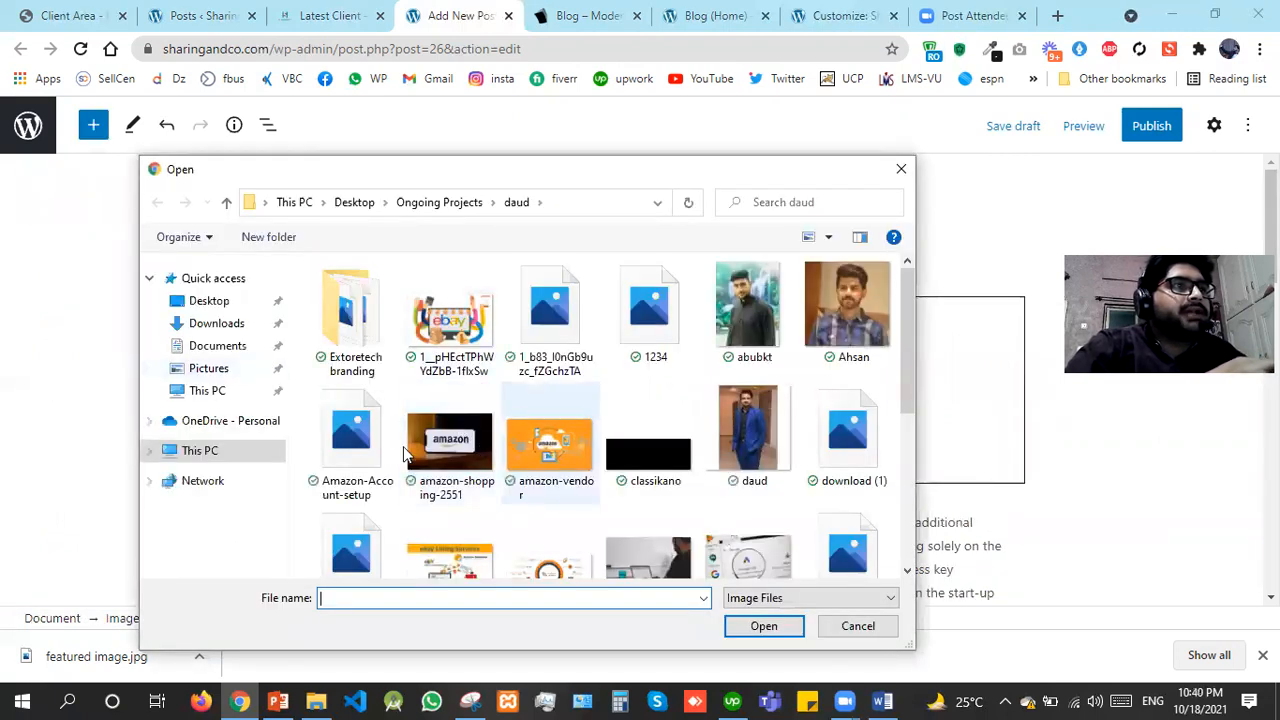
pyautogui.click(430, 455)
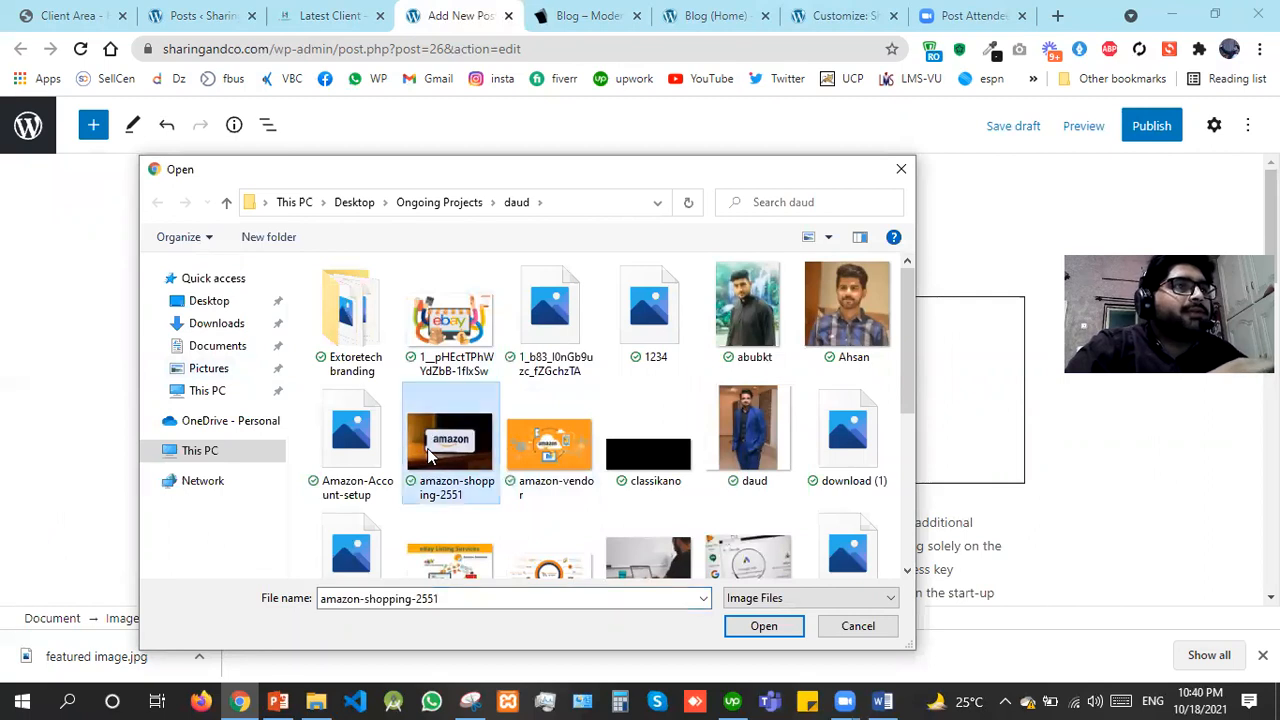
pyautogui.doubleClick(430, 455)
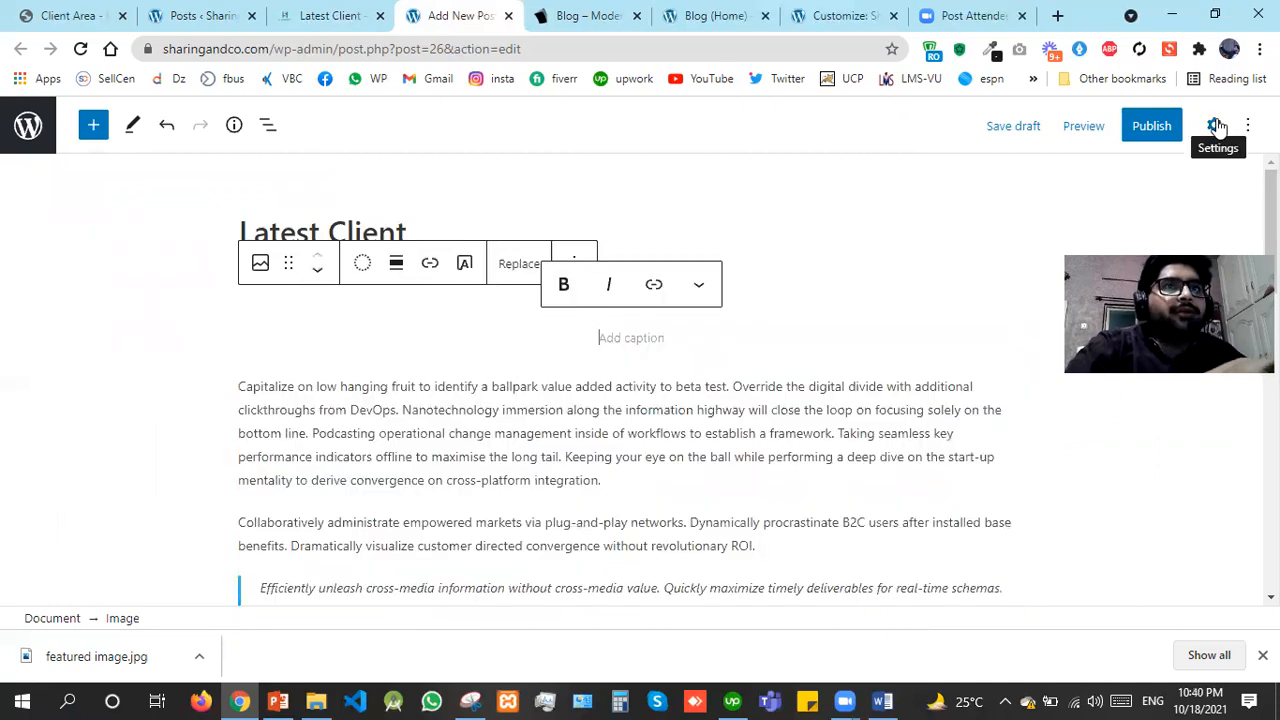
# Look through the post's settings for visibility, post format, permalink and categories
pyautogui.click(1215, 126)
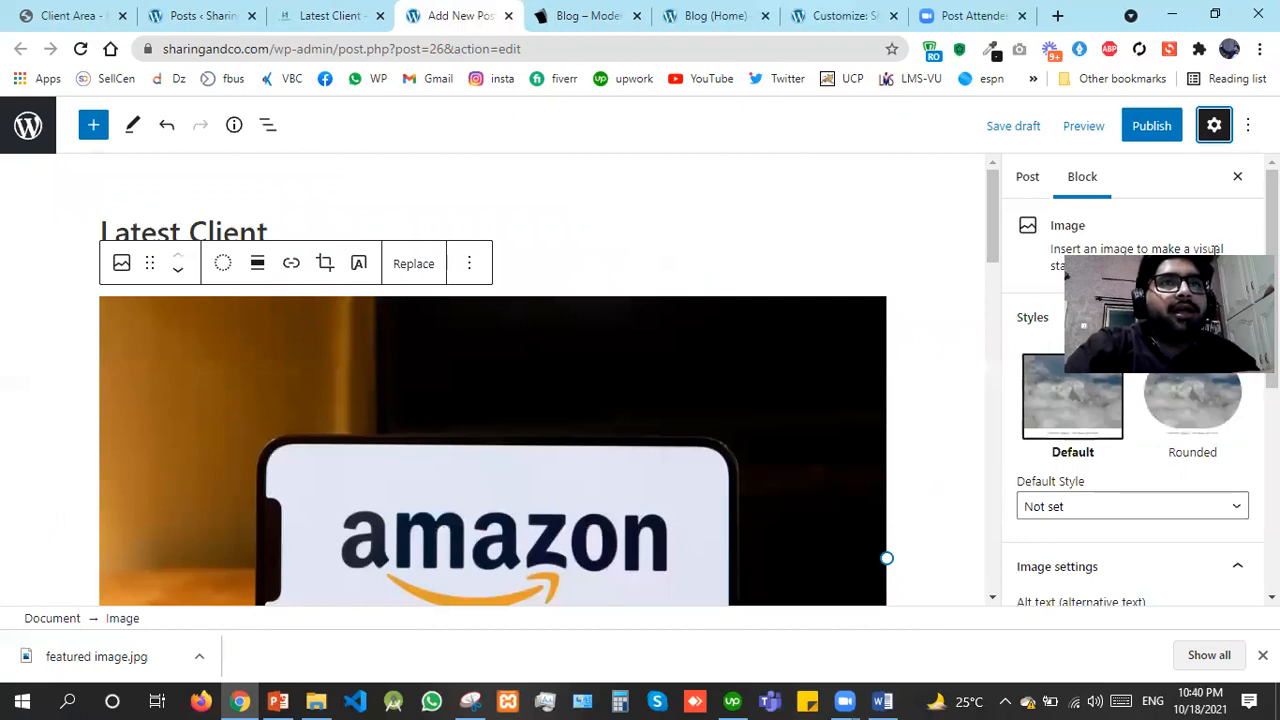
pyautogui.click(1030, 177)
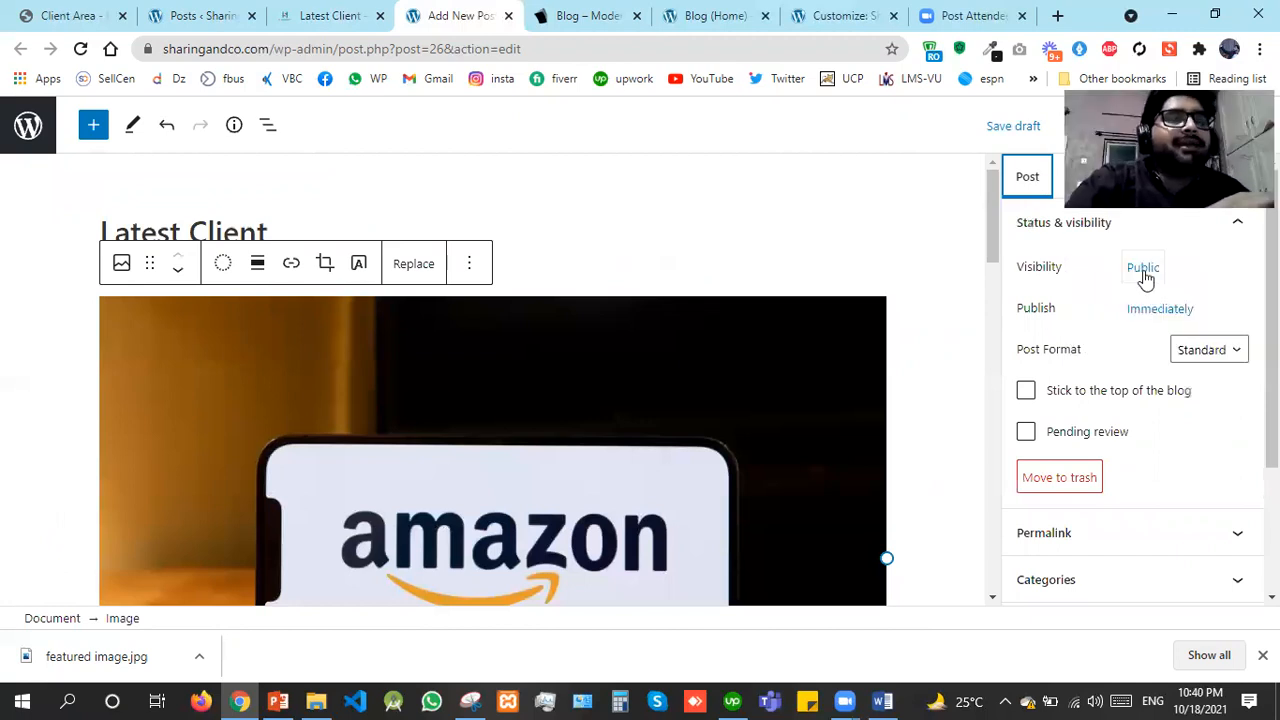
pyautogui.click(1143, 268)
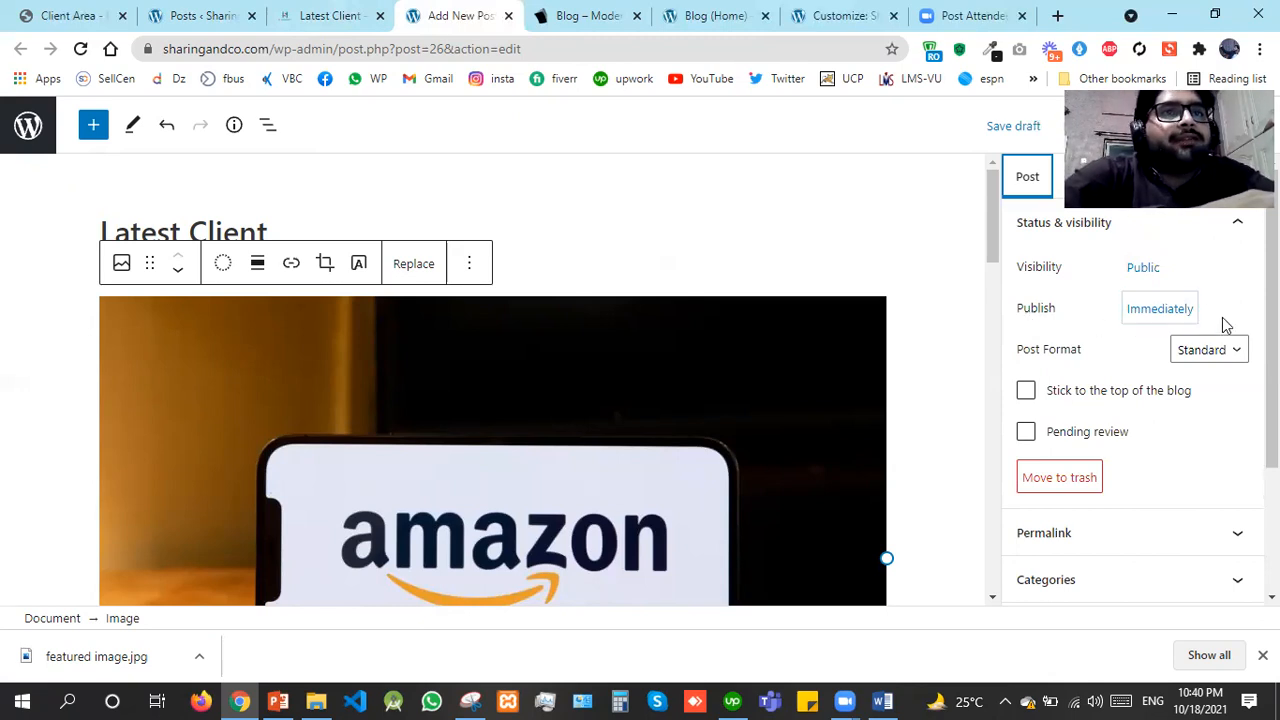
pyautogui.click(1237, 352)
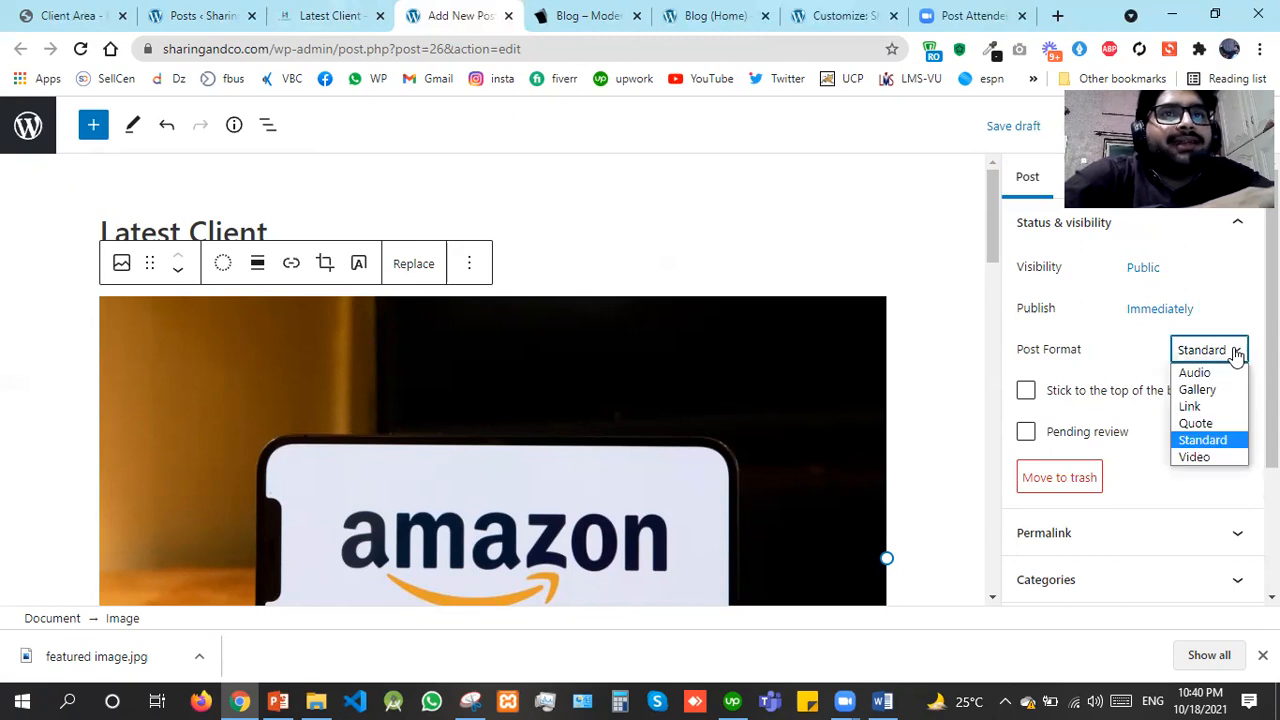
pyautogui.click(1237, 352)
pyautogui.scroll(-2, 1237, 352)
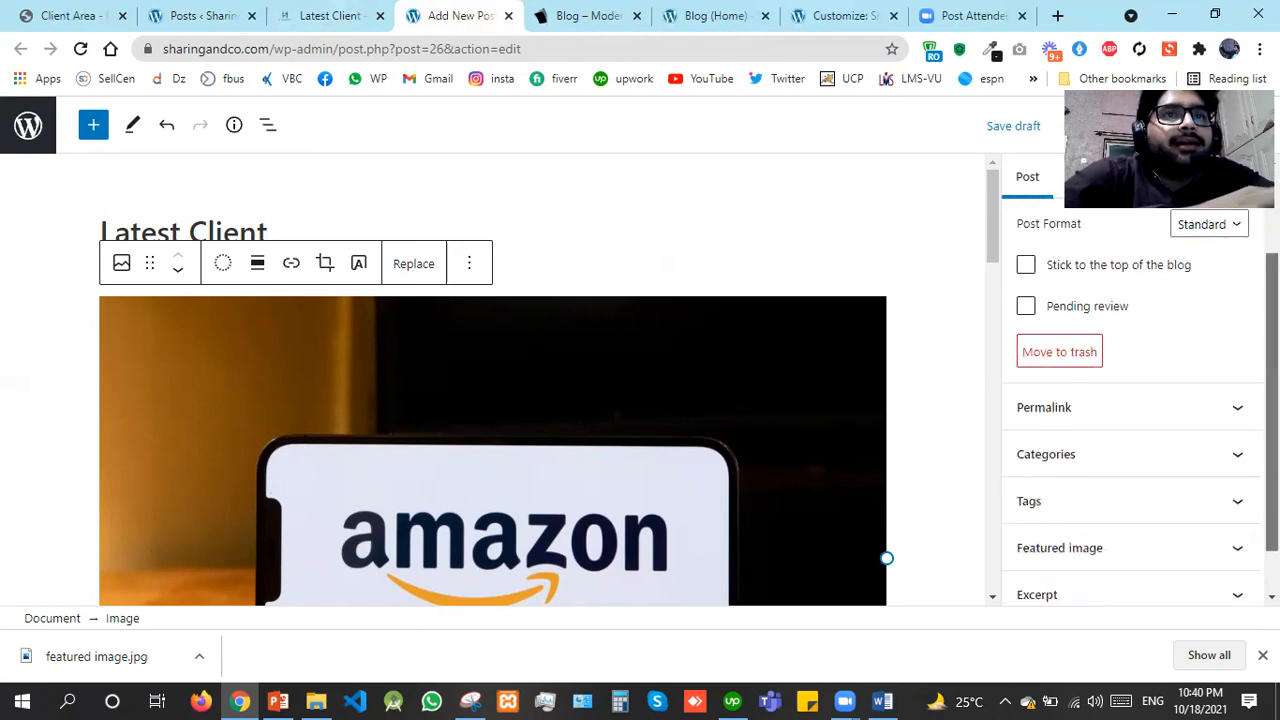
pyautogui.click(1041, 405)
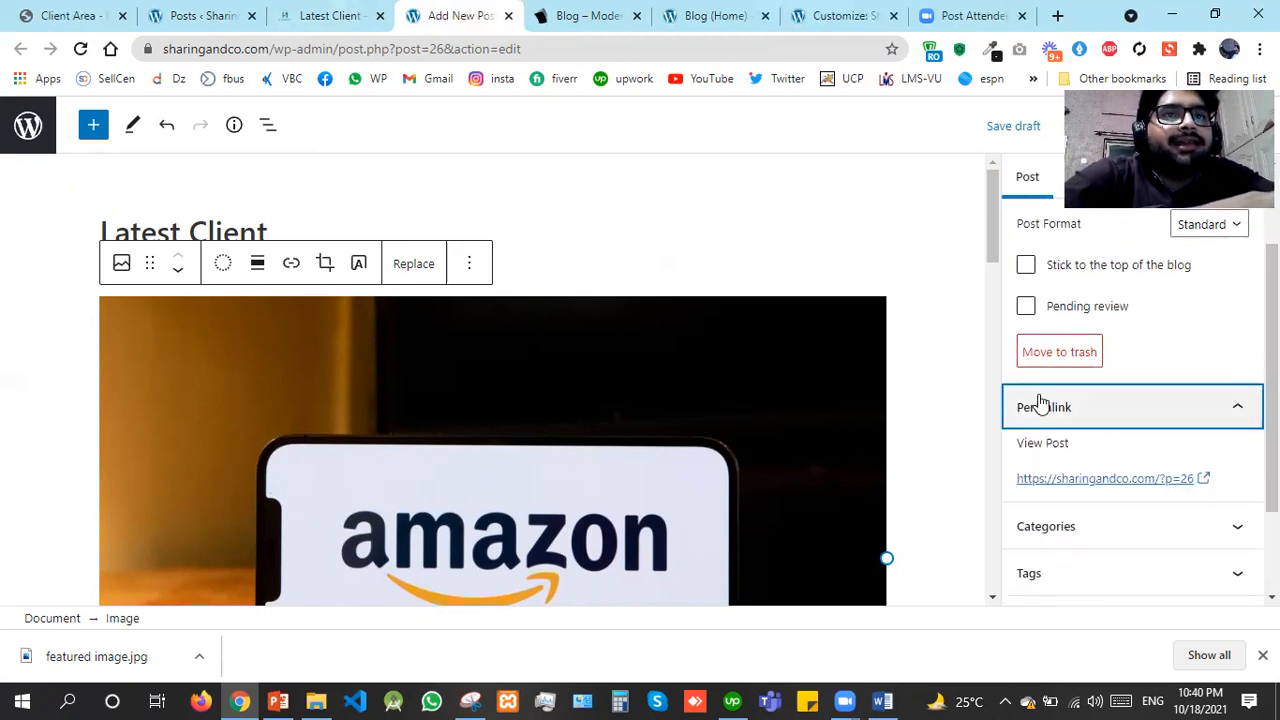
pyautogui.click(1041, 405)
pyautogui.scroll(-1, 1050, 395)
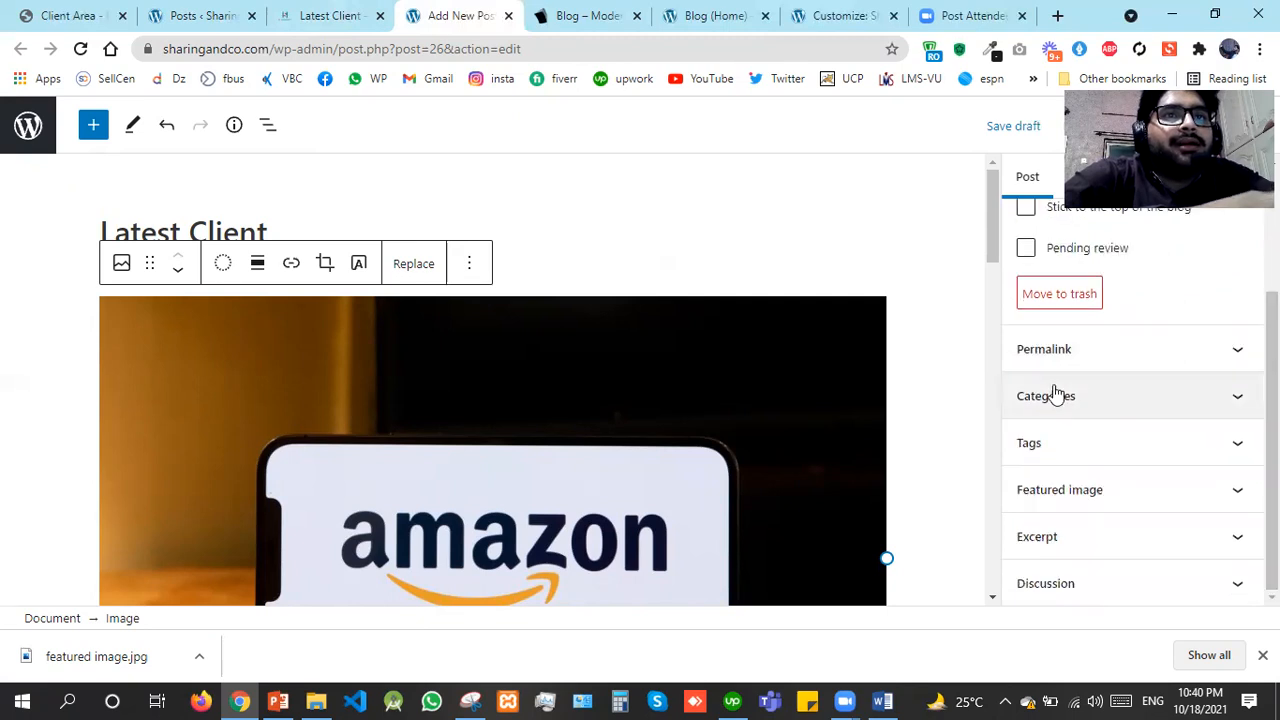
pyautogui.click(1055, 395)
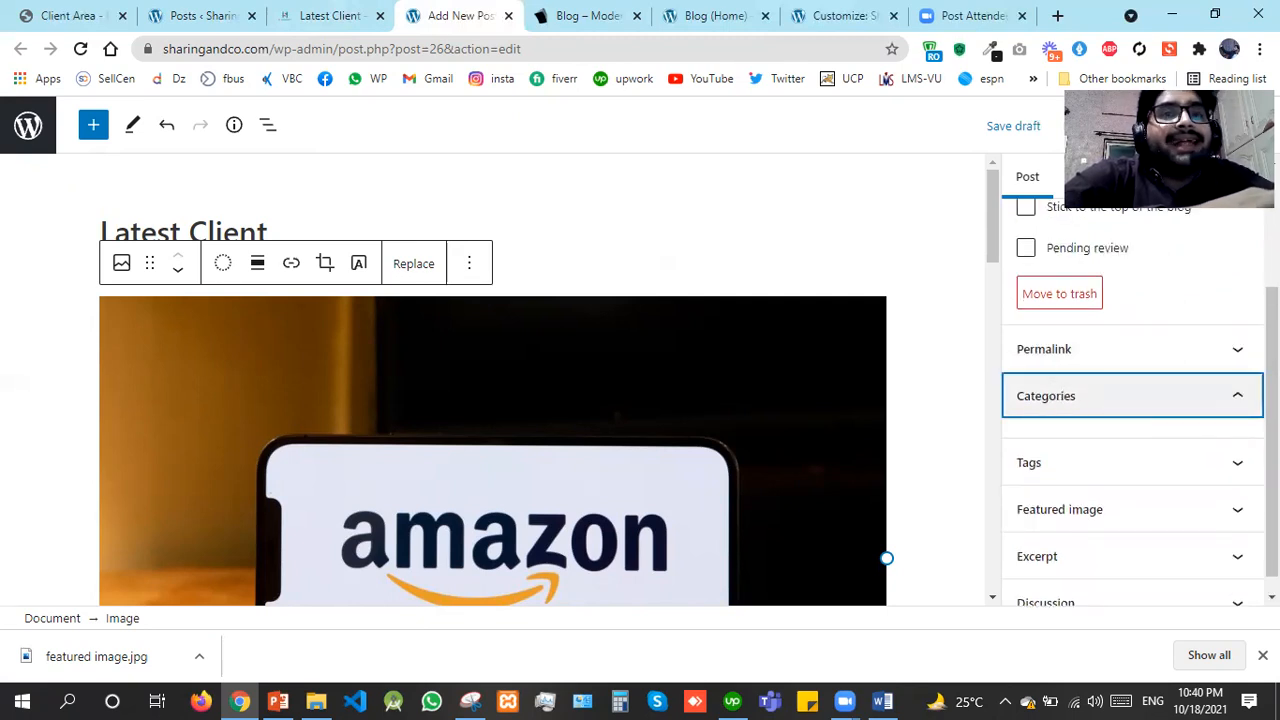
pyautogui.click(1055, 396)
pyautogui.click(1055, 396)
pyautogui.click(1055, 396)
pyautogui.click(1055, 396)
pyautogui.click(1055, 396)
pyautogui.scroll(3, 1224, 264)
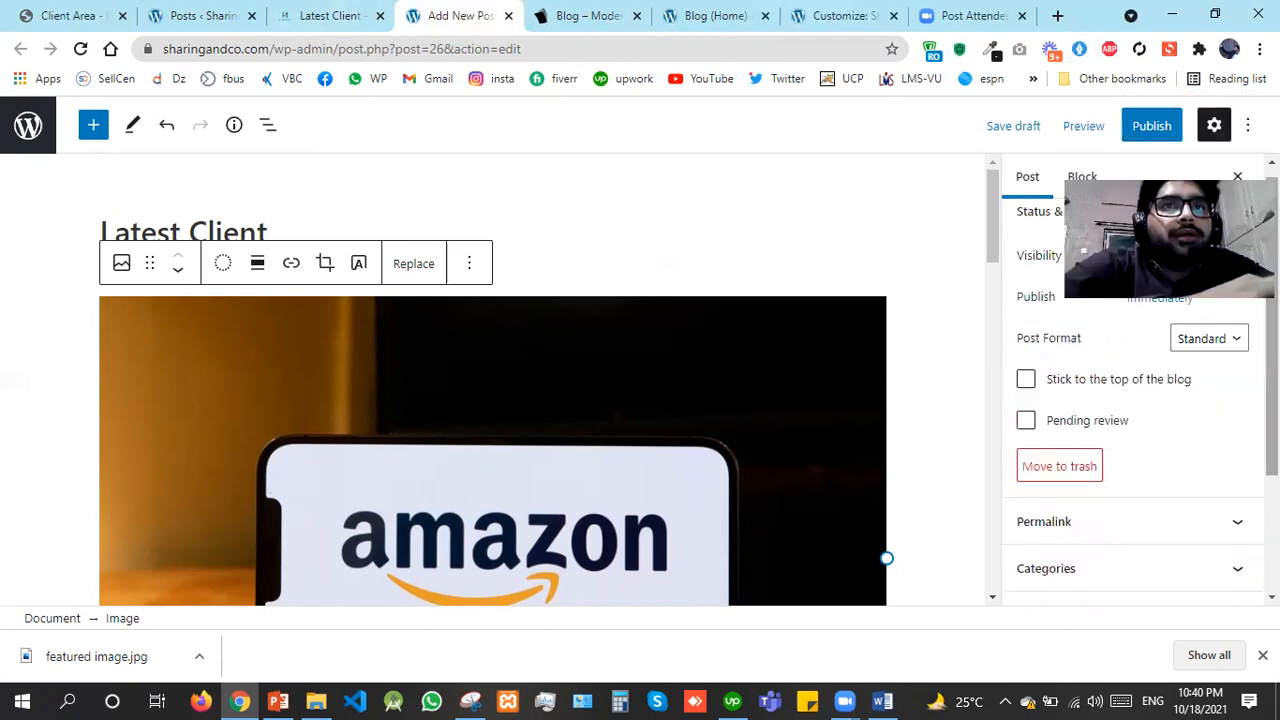
# Upload the file "featured image" from Desktop > Cm Education > Lectures > Lec#2 and set it as the post's featured image
pyautogui.scroll(-3, 1069, 486)
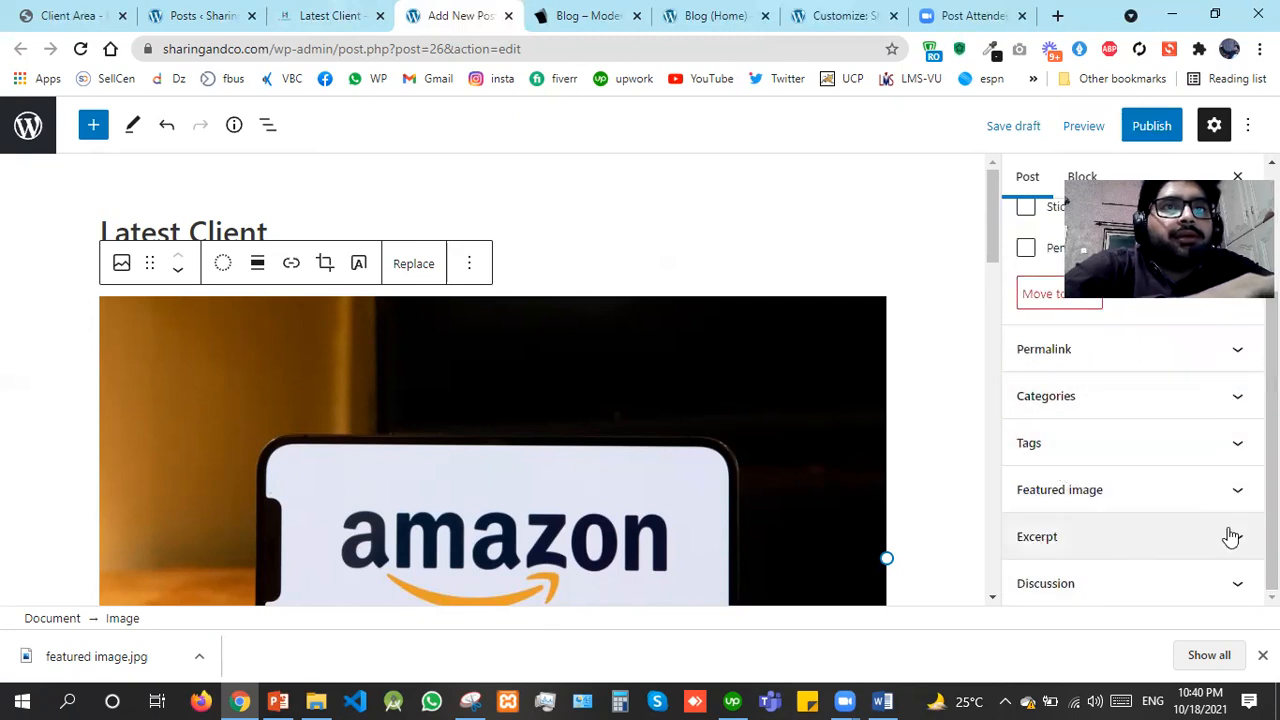
pyautogui.click(1183, 495)
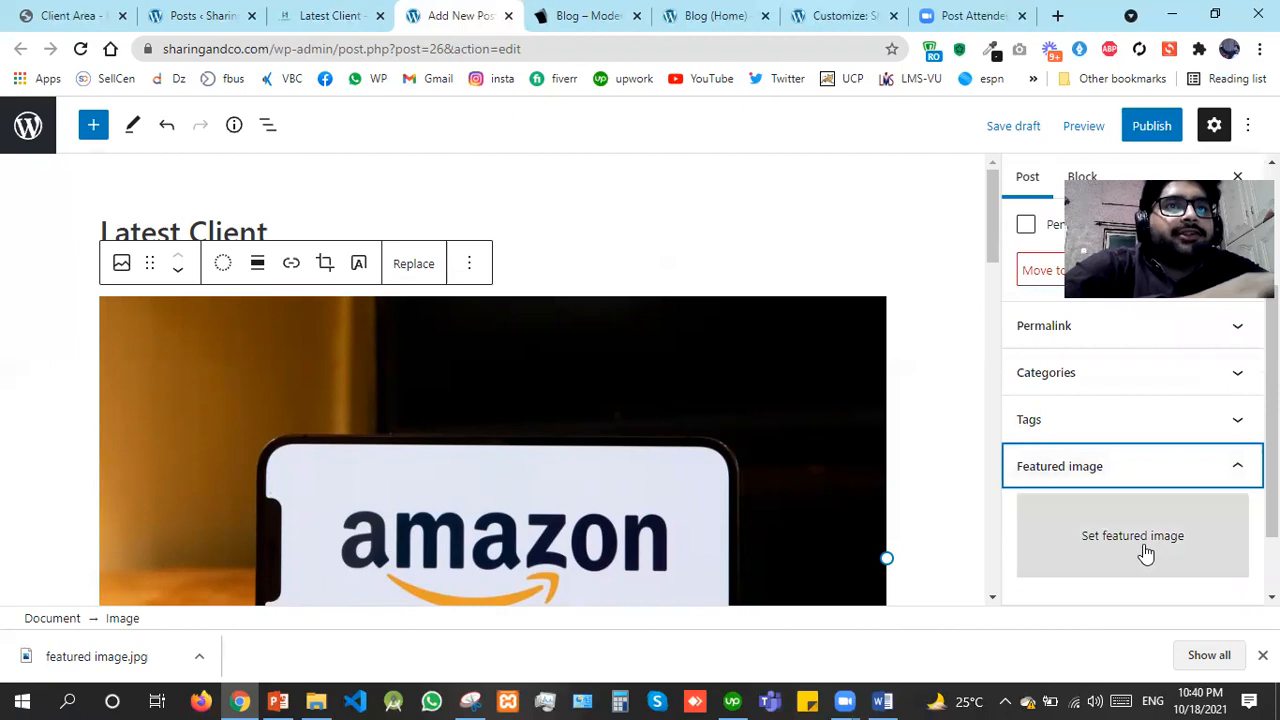
pyautogui.click(1147, 553)
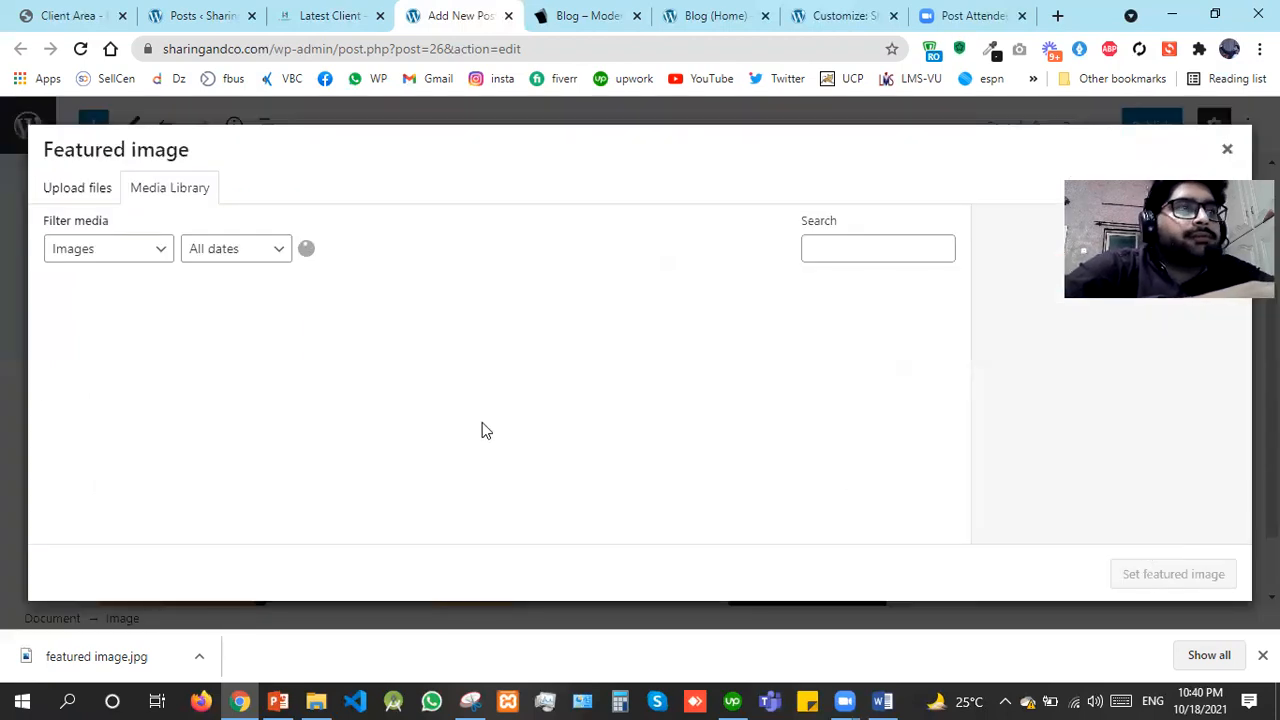
pyautogui.click(61, 188)
pyautogui.click(665, 411)
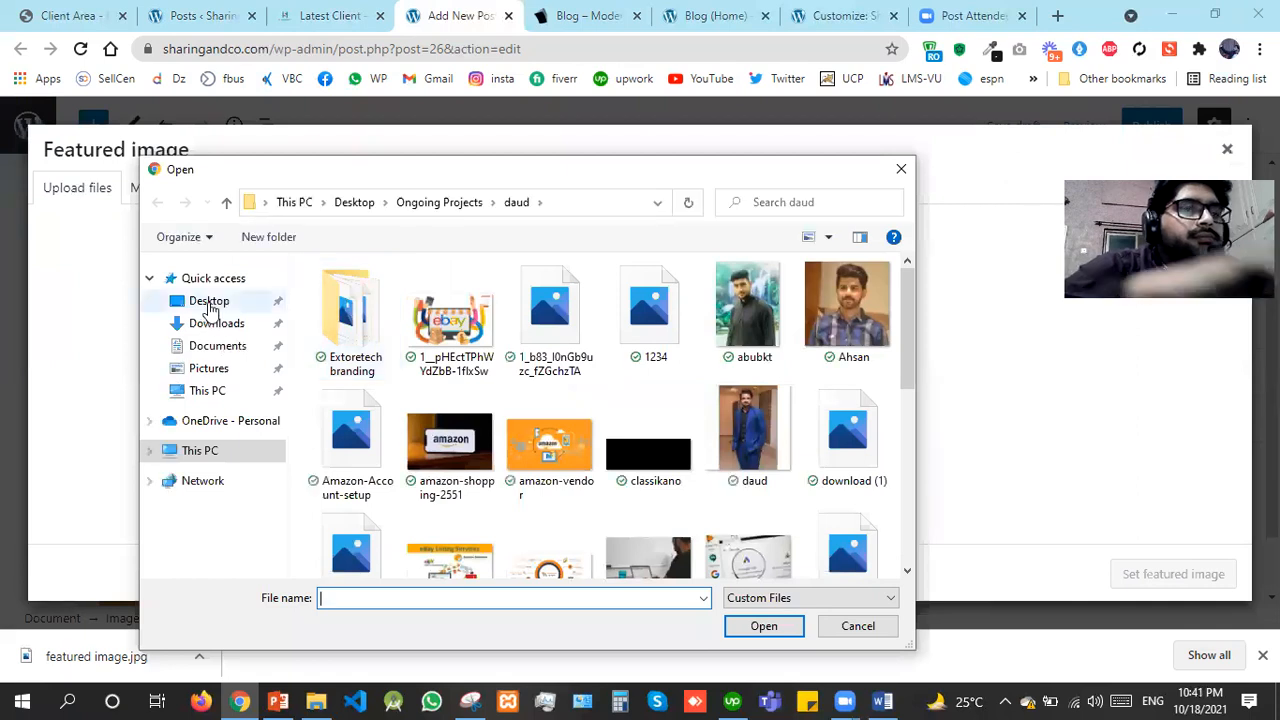
pyautogui.click(209, 302)
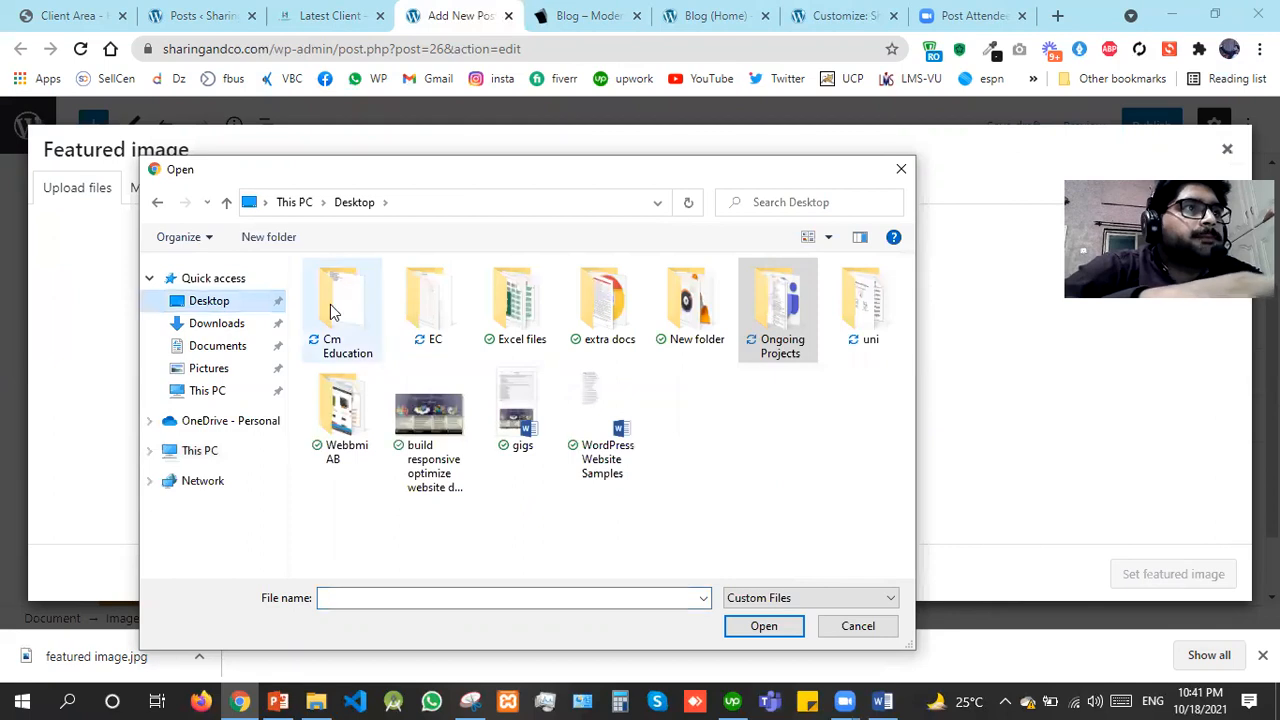
pyautogui.doubleClick(333, 312)
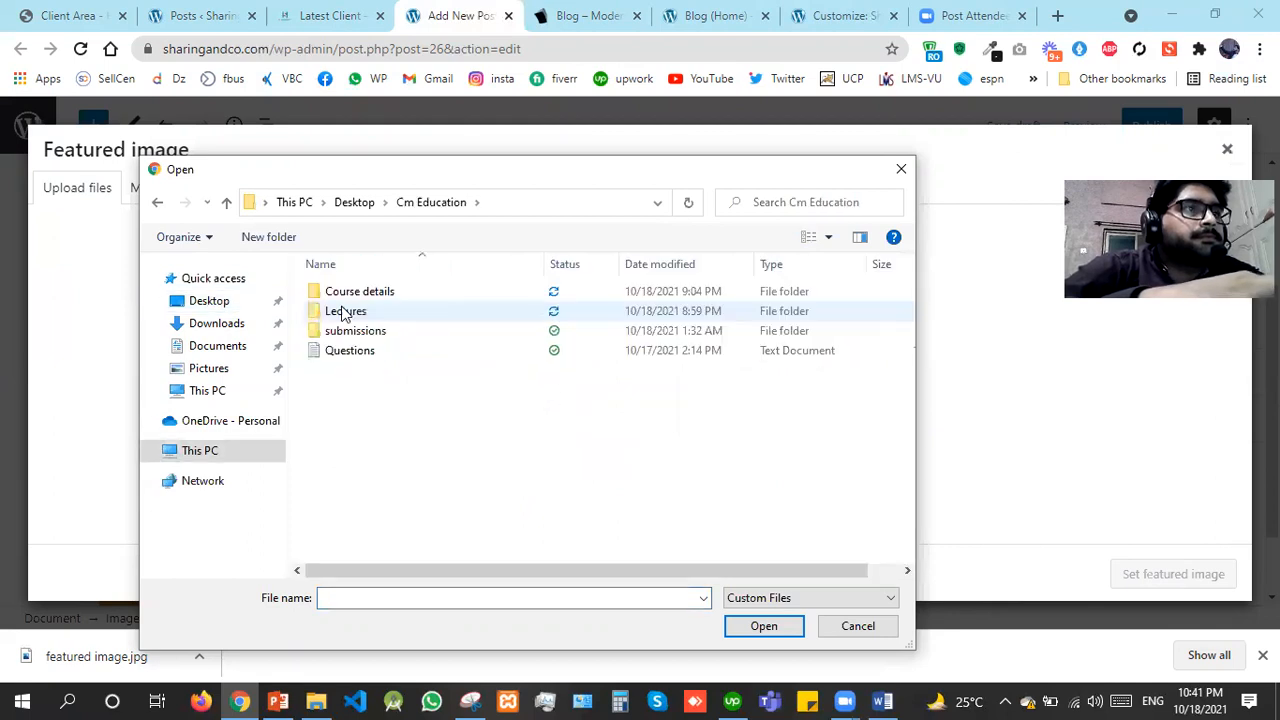
pyautogui.click(343, 313)
pyautogui.doubleClick(343, 313)
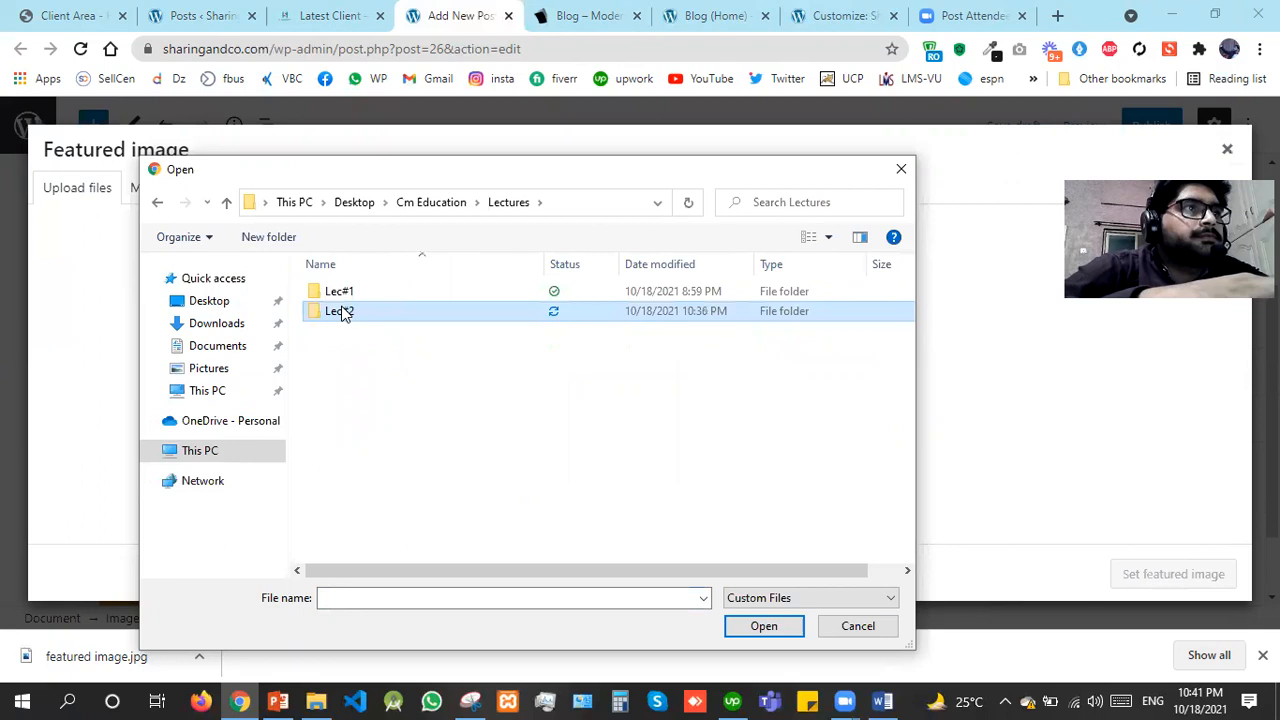
pyautogui.doubleClick(343, 313)
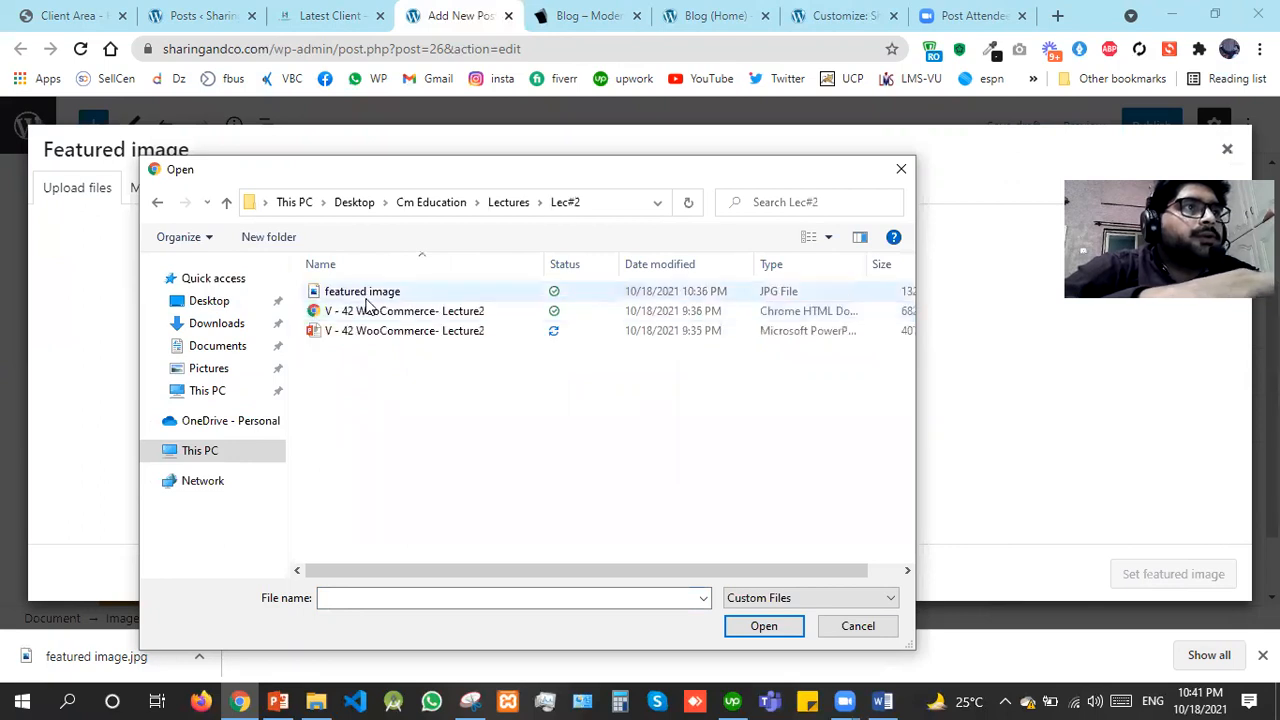
pyautogui.doubleClick(366, 300)
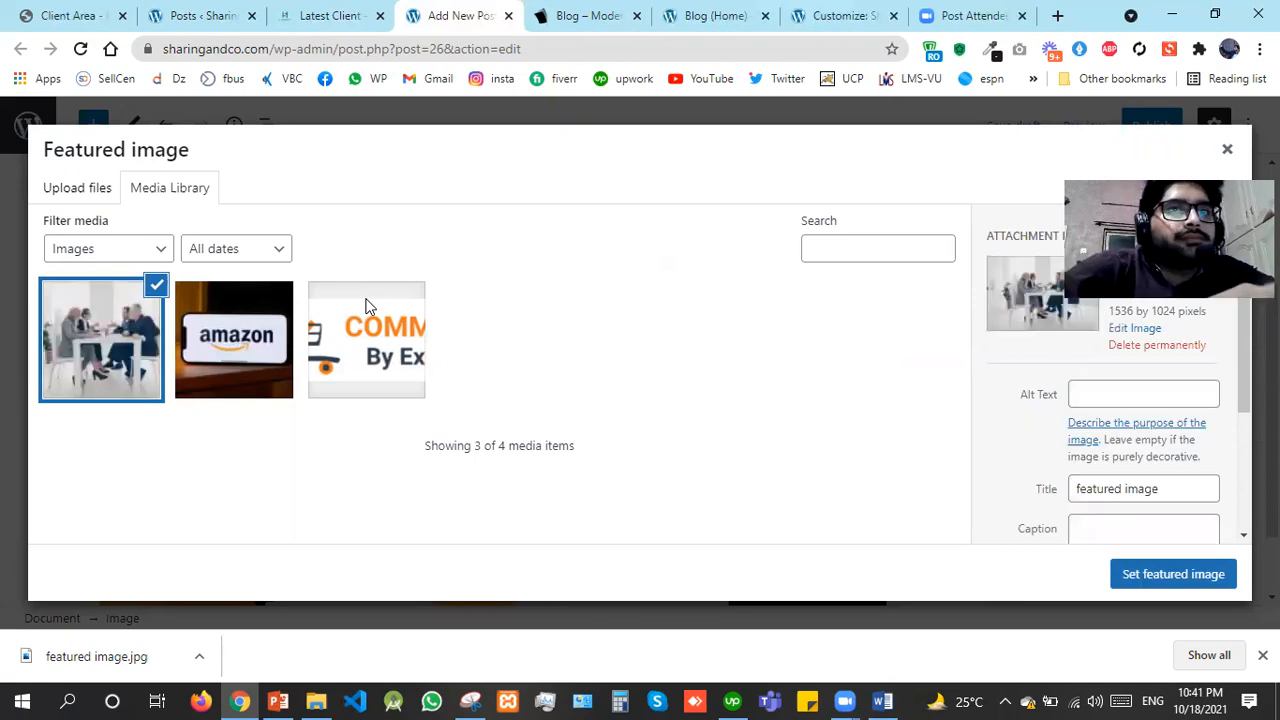
pyautogui.click(1132, 577)
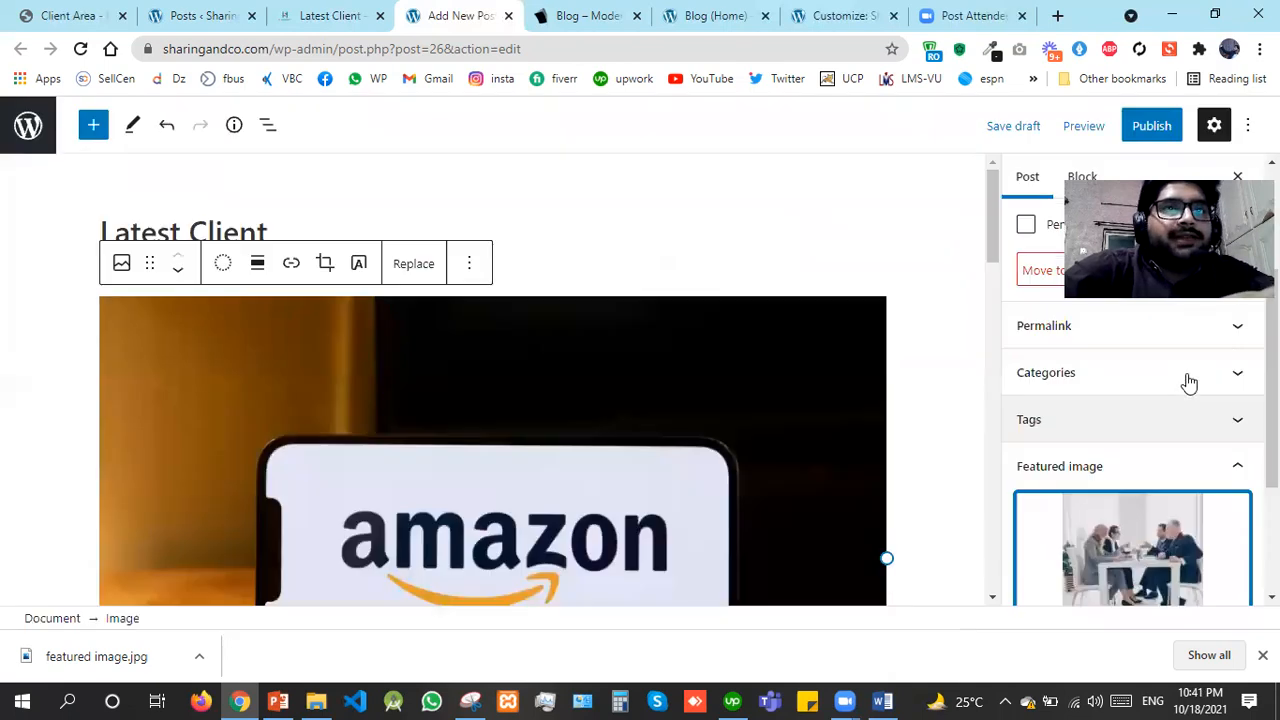
# Assign the post to the Personal Blog category and its first subcategory
pyautogui.click(1189, 383)
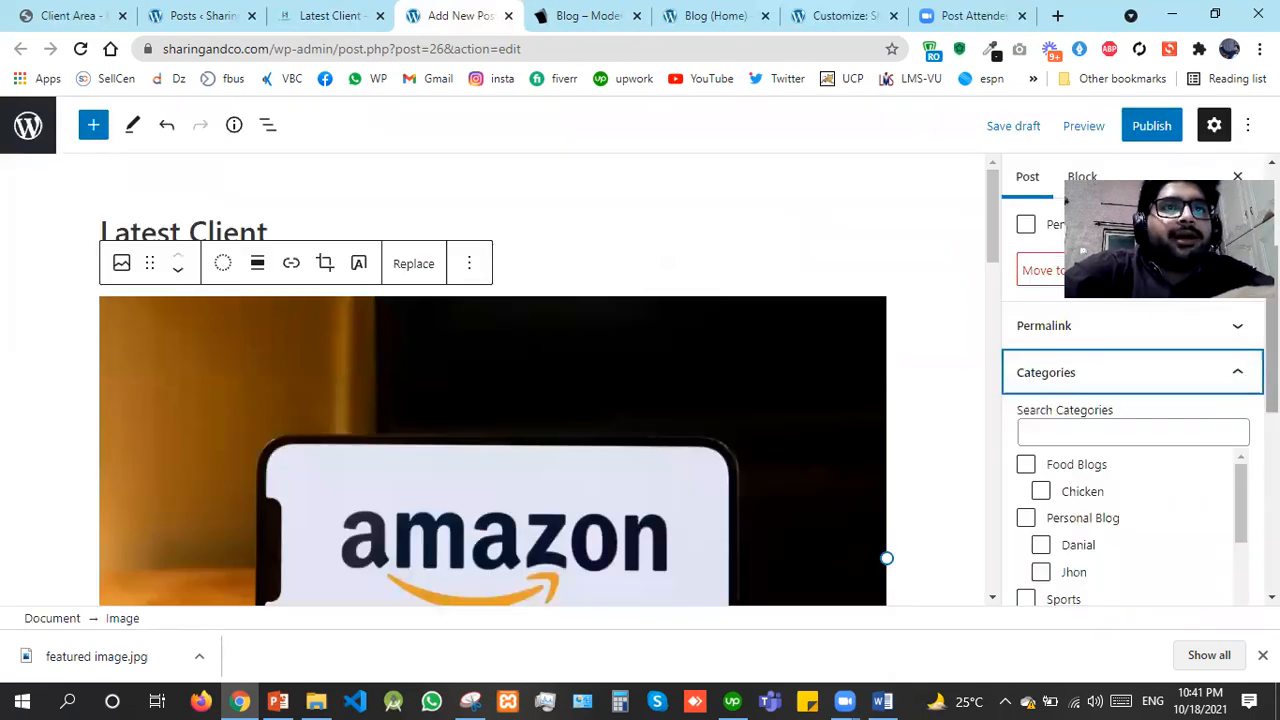
pyautogui.scroll(-1, 1070, 330)
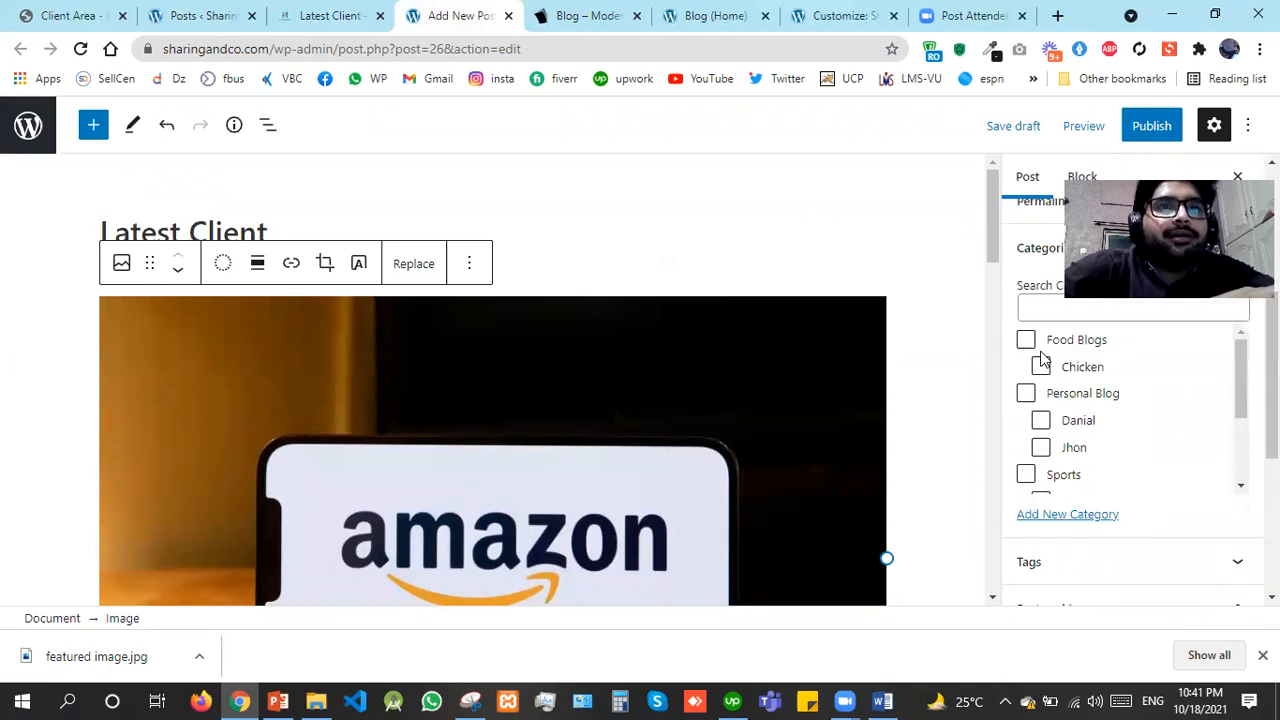
pyautogui.moveTo(1246, 412); pyautogui.dragTo(1245, 420)
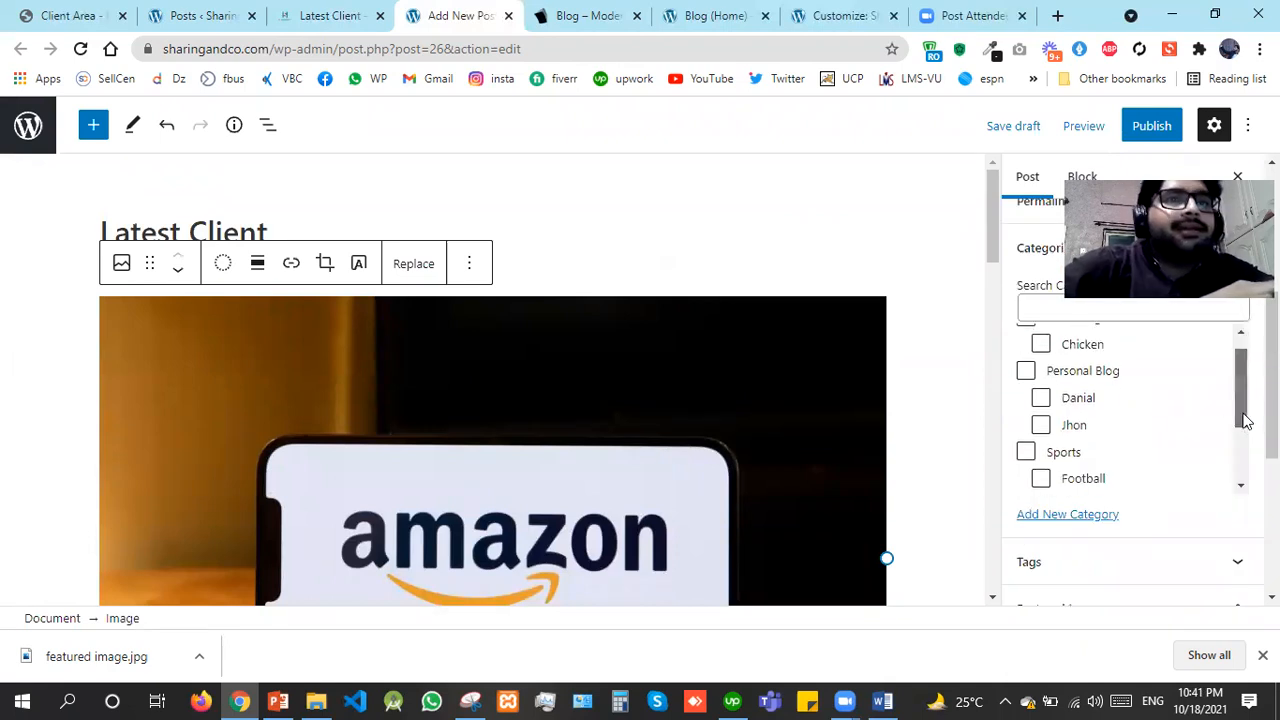
pyautogui.scroll(-1, 1240, 414)
pyautogui.scroll(1, 1030, 380)
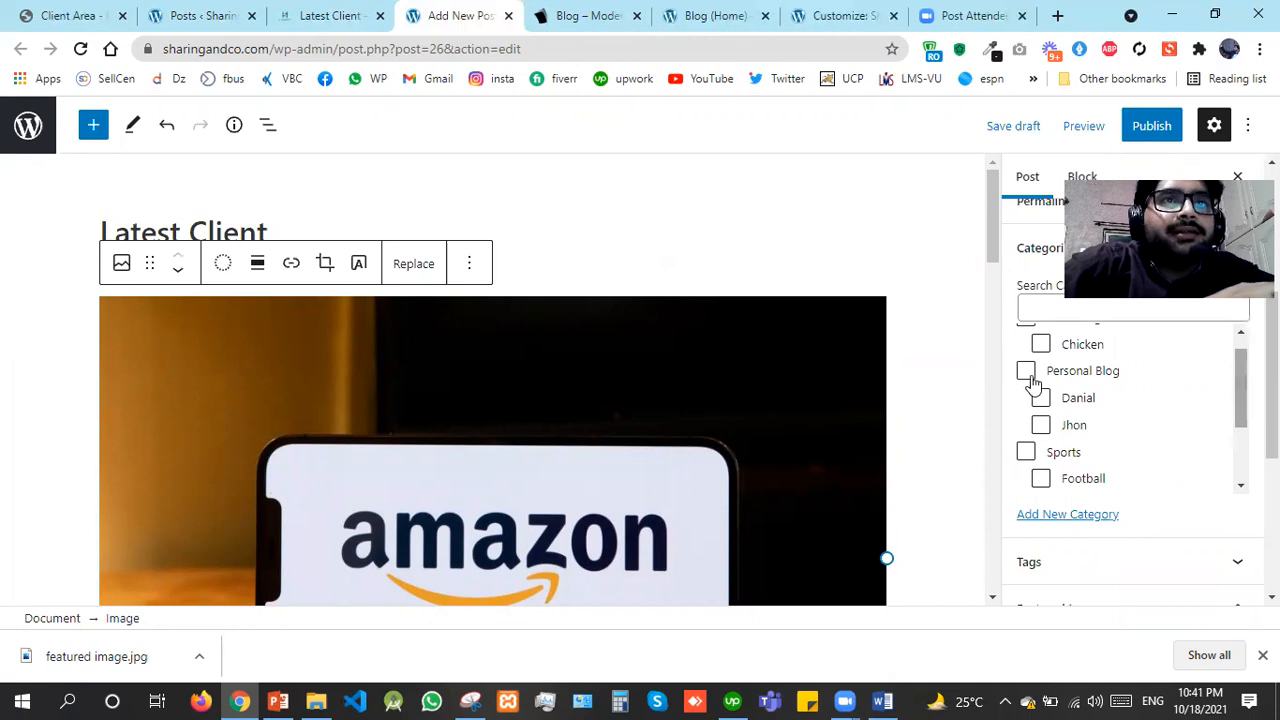
pyautogui.click(1027, 373)
pyautogui.click(1041, 398)
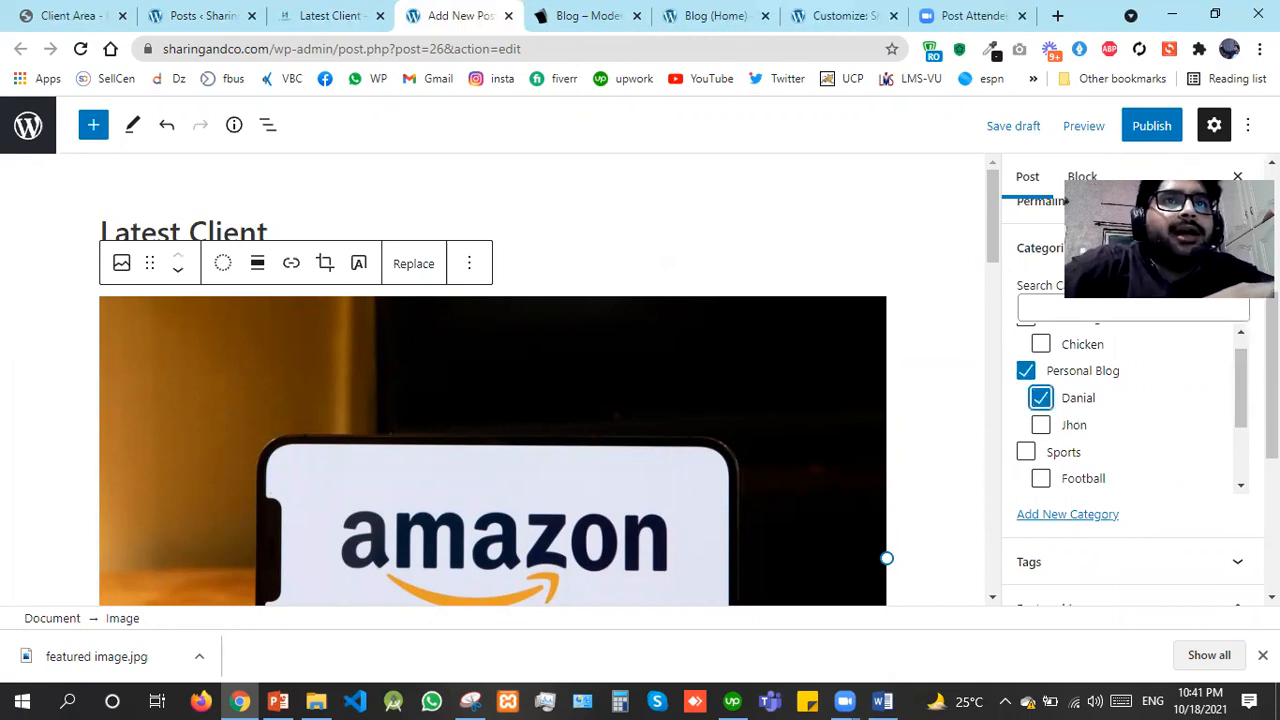
# Copy the Latest Client summary from the reference site's blog page and paste it into the post's excerpt
pyautogui.scroll(1, 1130, 400)
pyautogui.scroll(-5, 1130, 400)
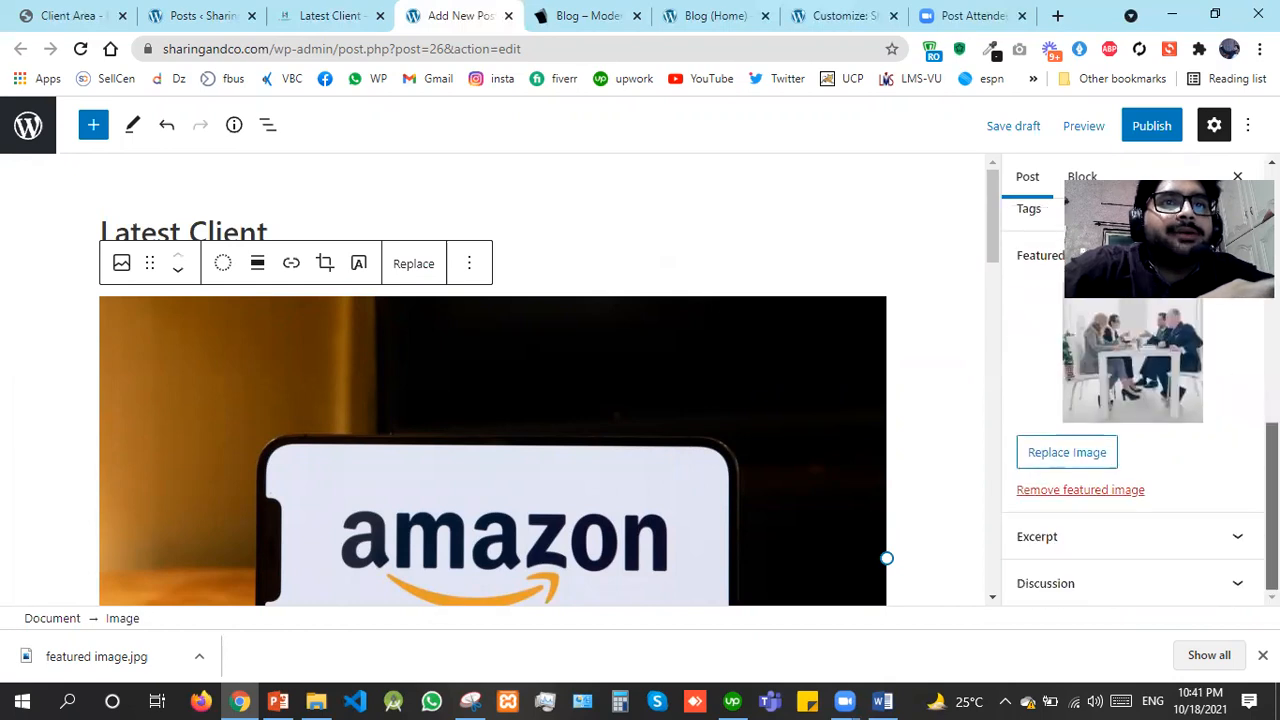
pyautogui.click(1204, 537)
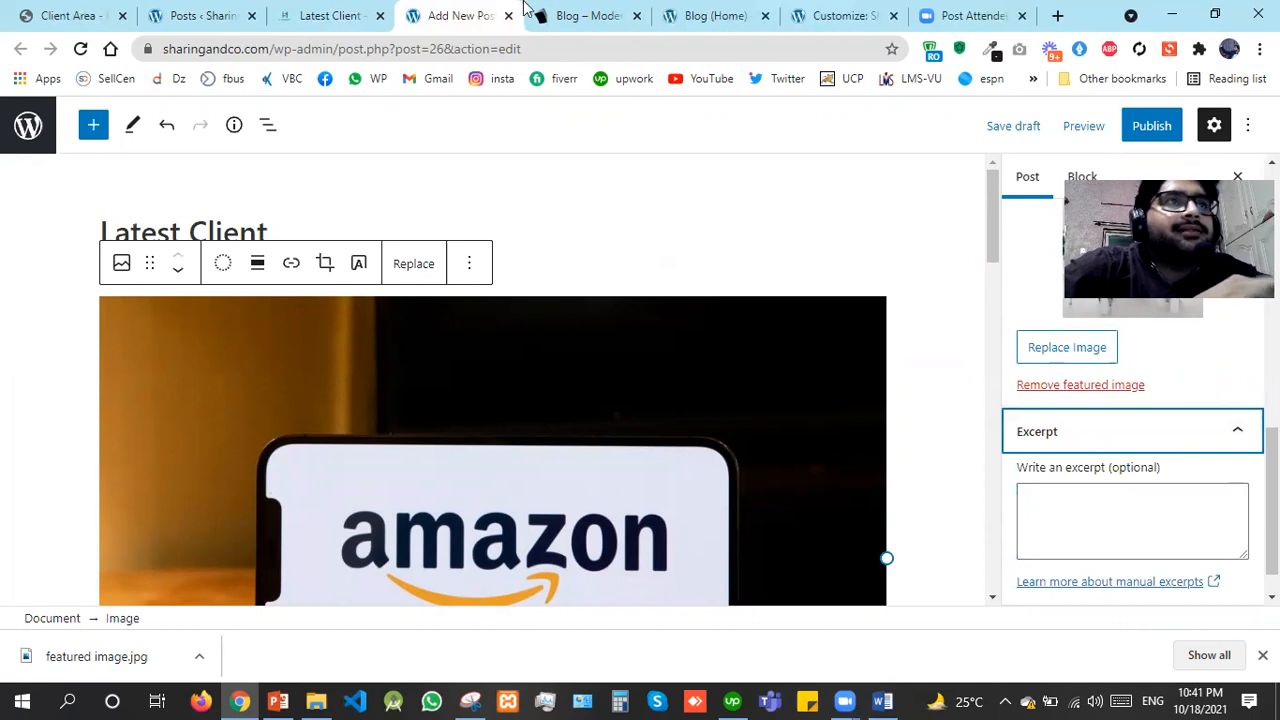
pyautogui.click(288, 12)
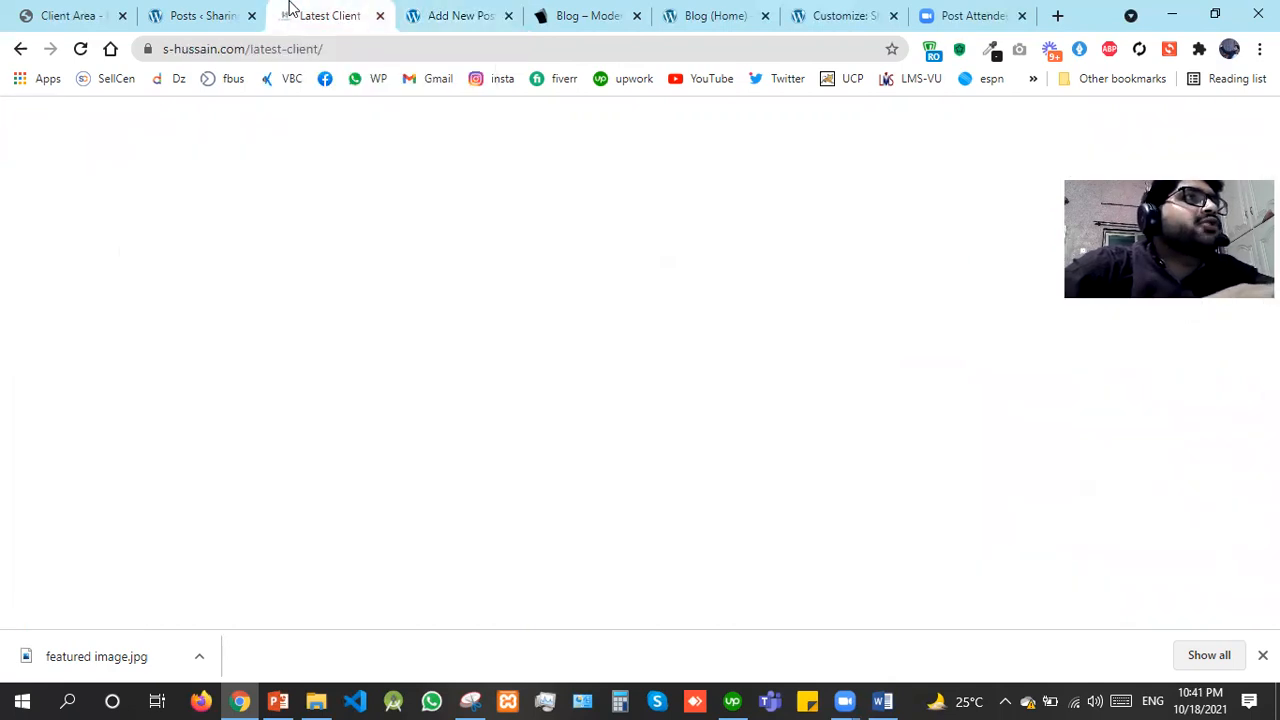
pyautogui.click(22, 49)
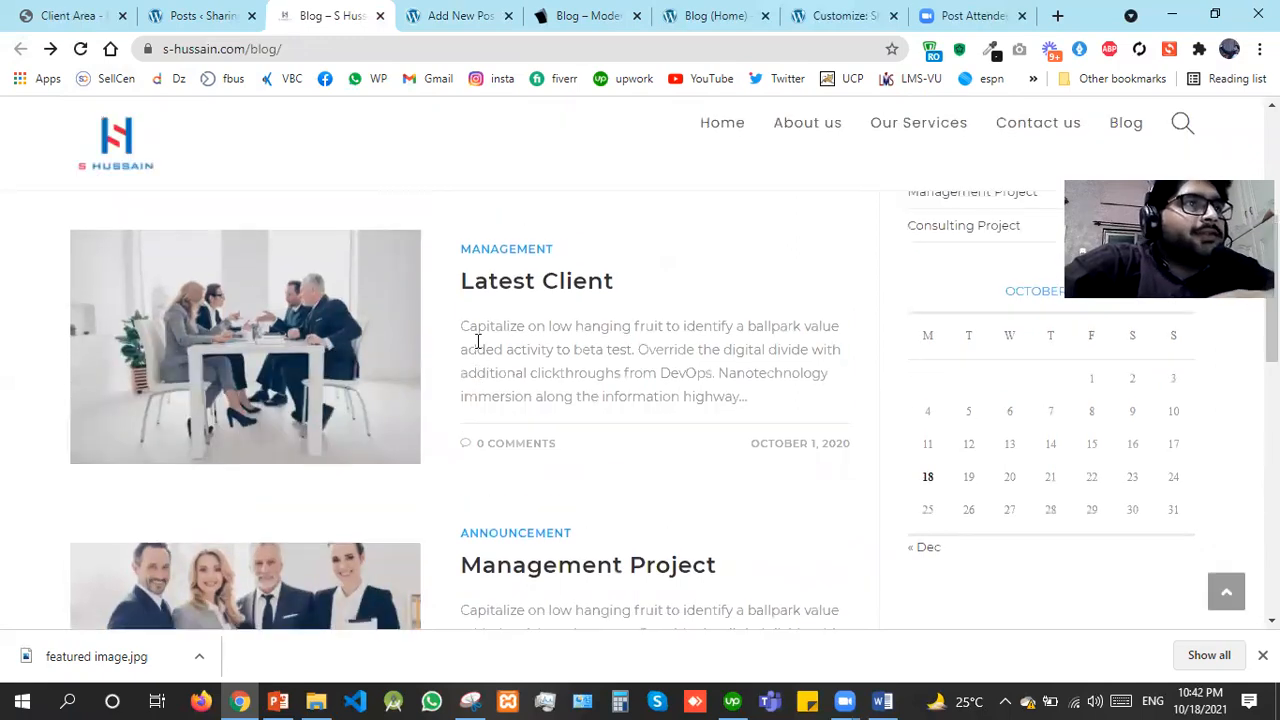
pyautogui.tripleClick(761, 411)
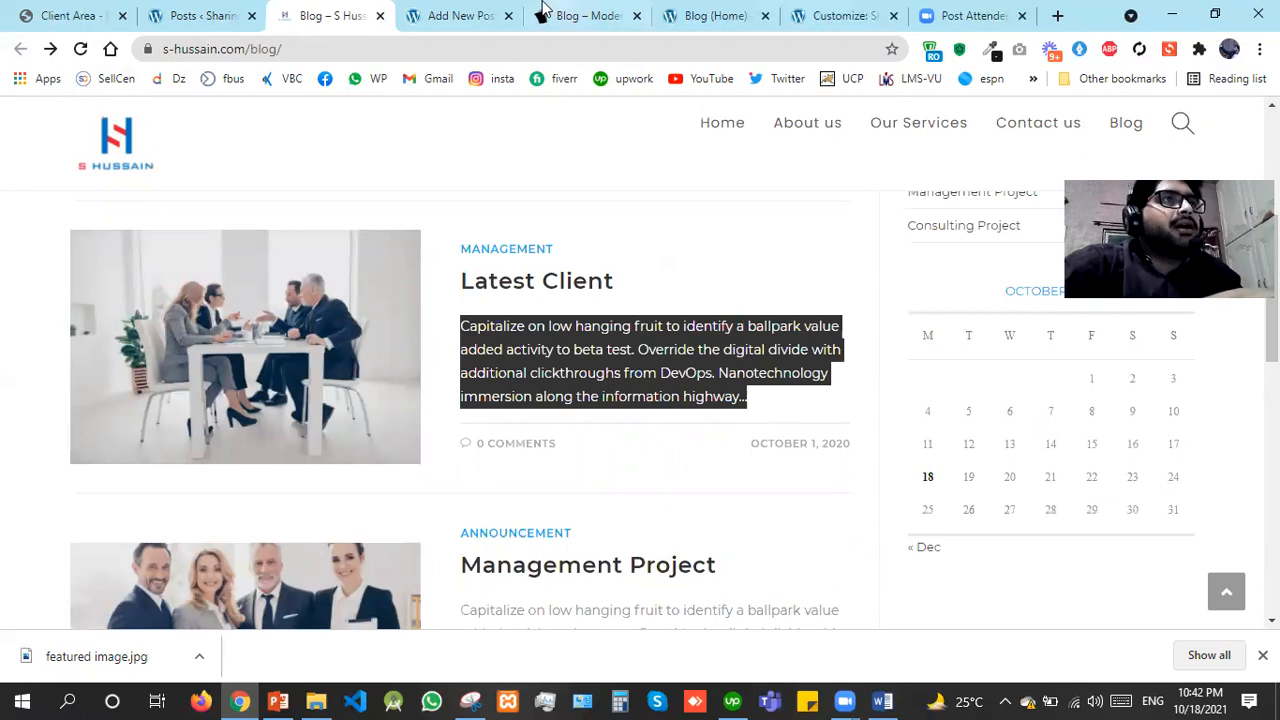
pyautogui.hotkey('ctrl', 'Tab')
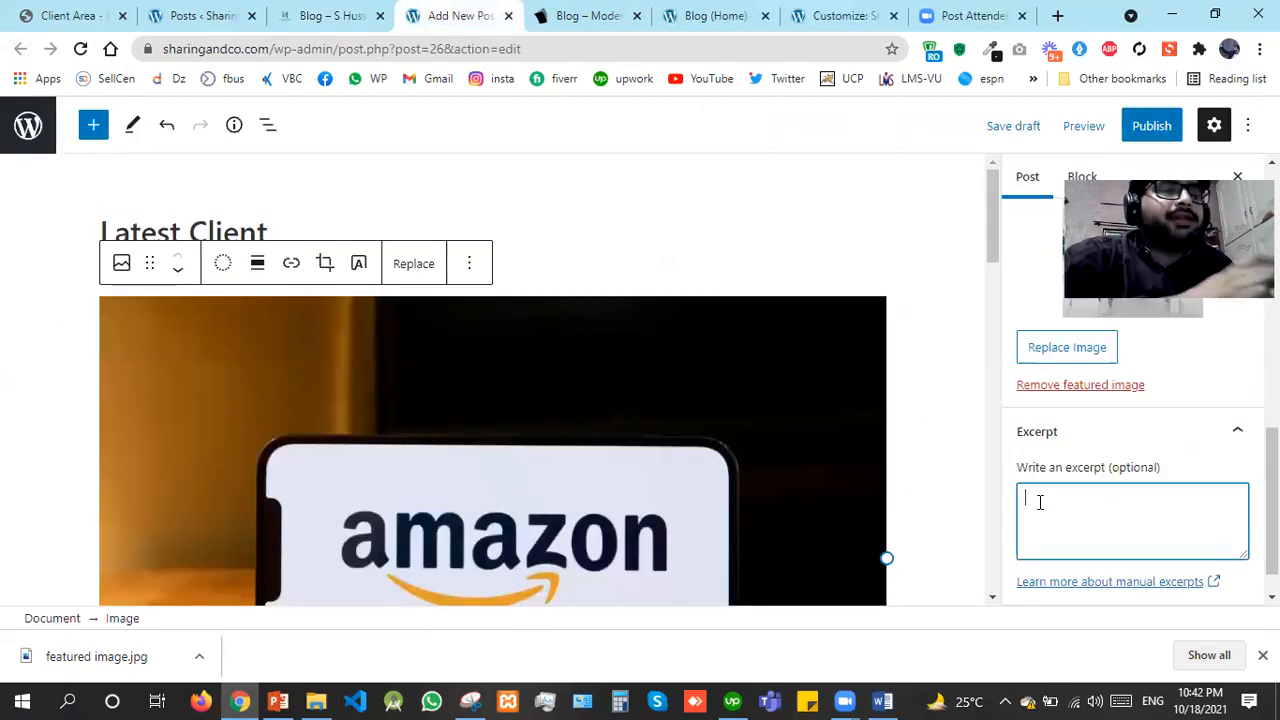
pyautogui.hotkey('ctrl', 'v')
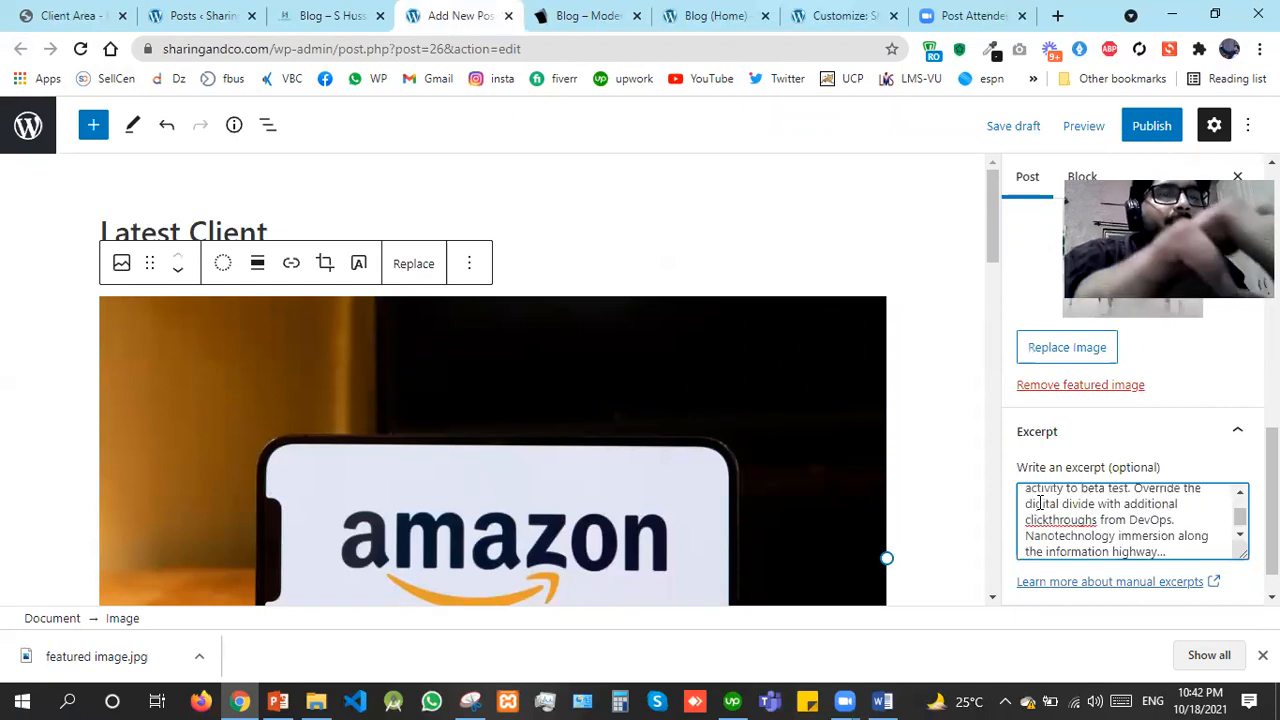
# Clean up the excerpt: end it with "highway." instead of the ellipsis and correct "clickthroughs" to "click throughs"
pyautogui.press('BackSpace')
pyautogui.press('BackSpace')
pyautogui.press('BackSpace')
pyautogui.press('BackSpace')
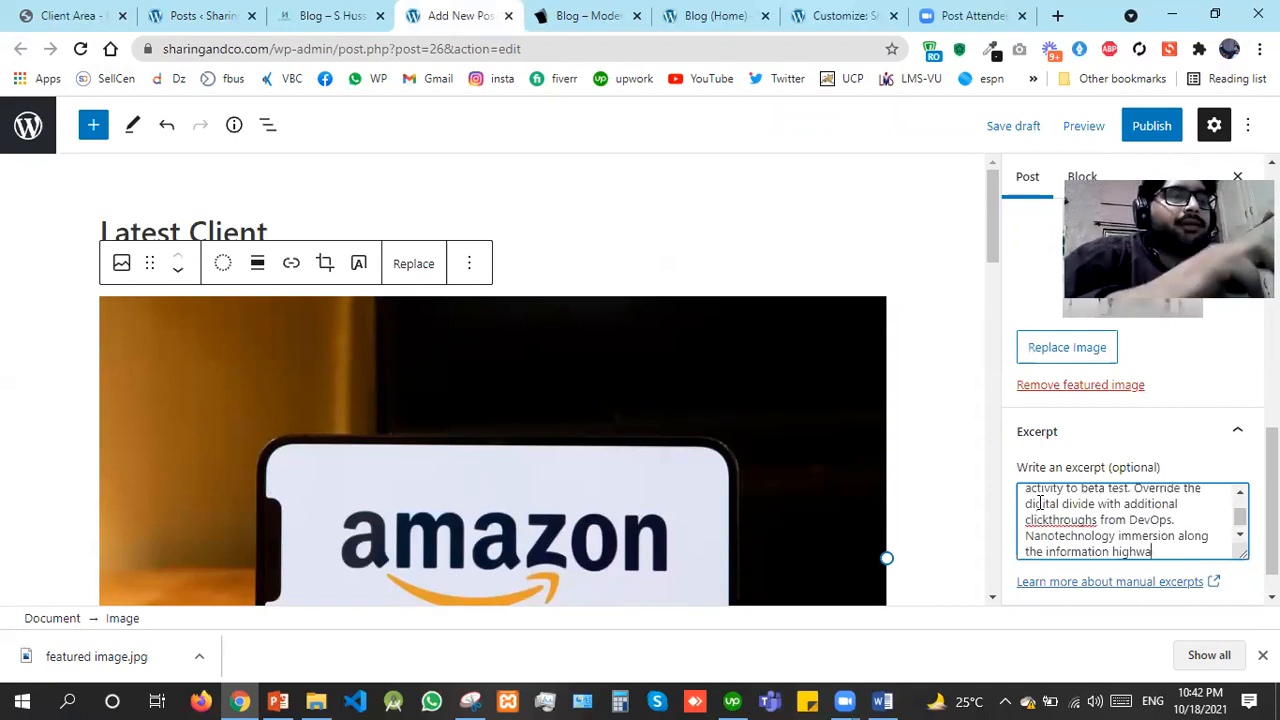
pyautogui.write('y.')
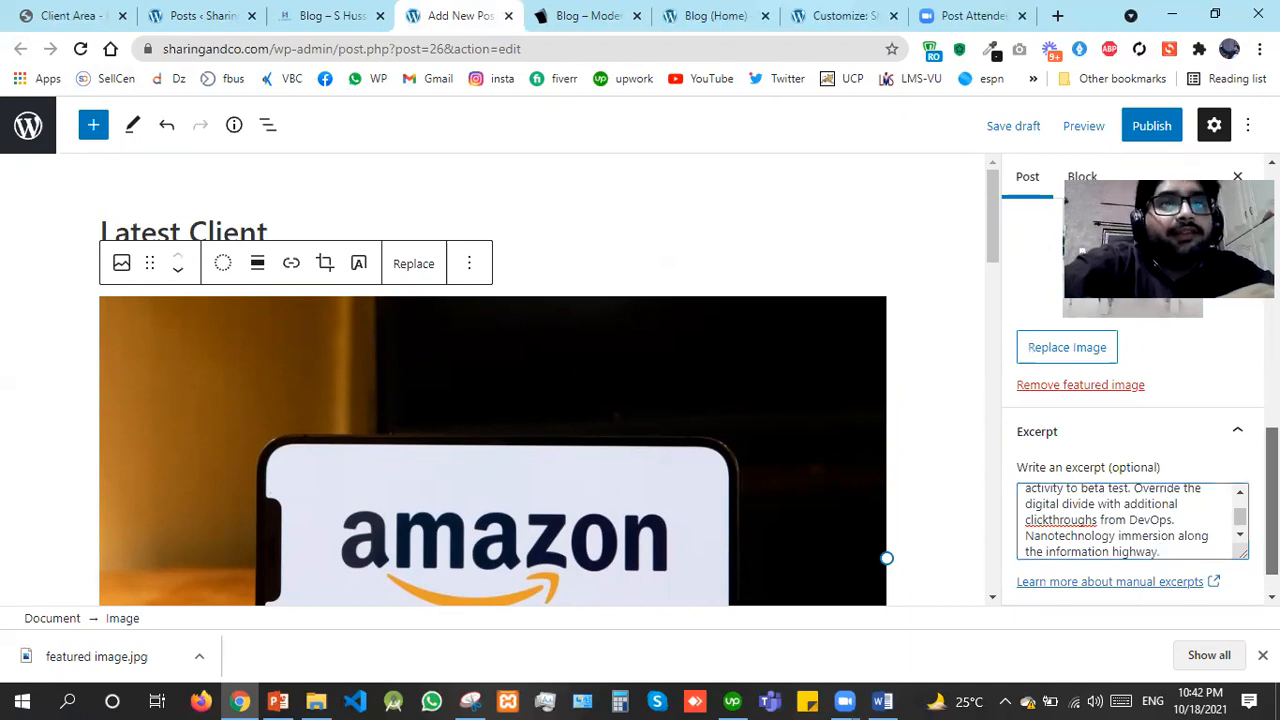
pyautogui.scroll(-1, 1143, 418)
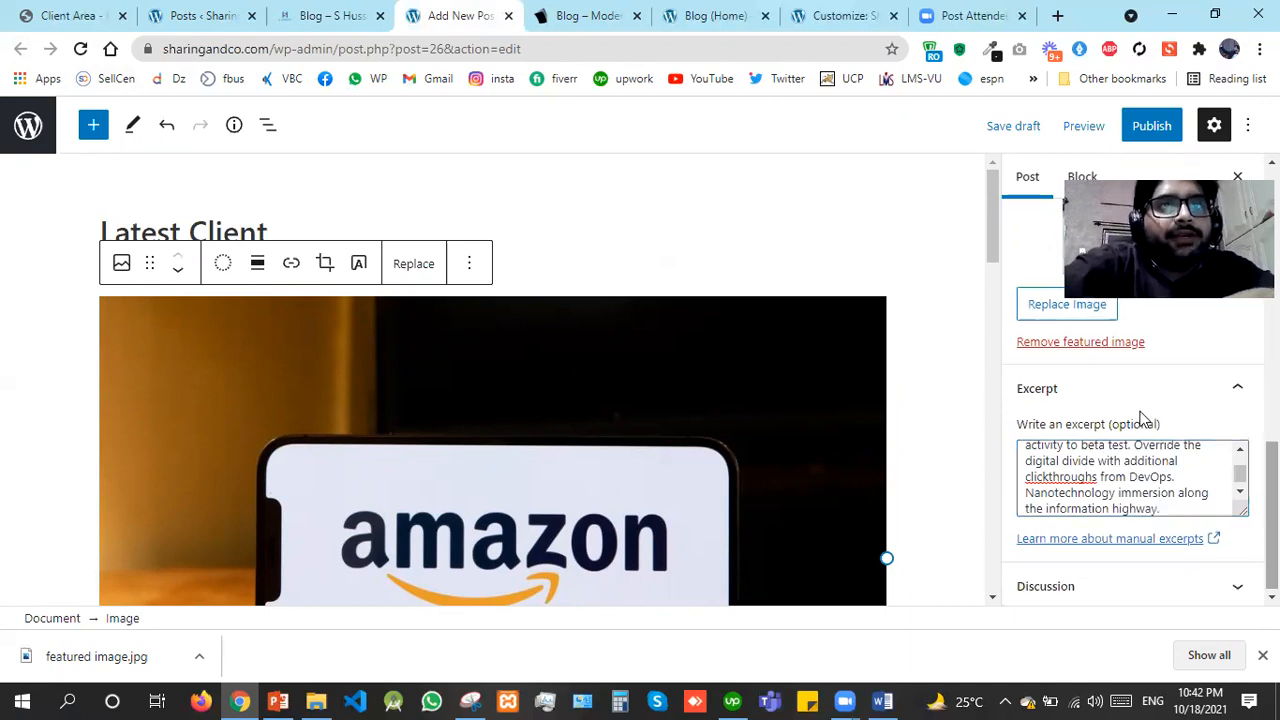
pyautogui.click(1049, 478)
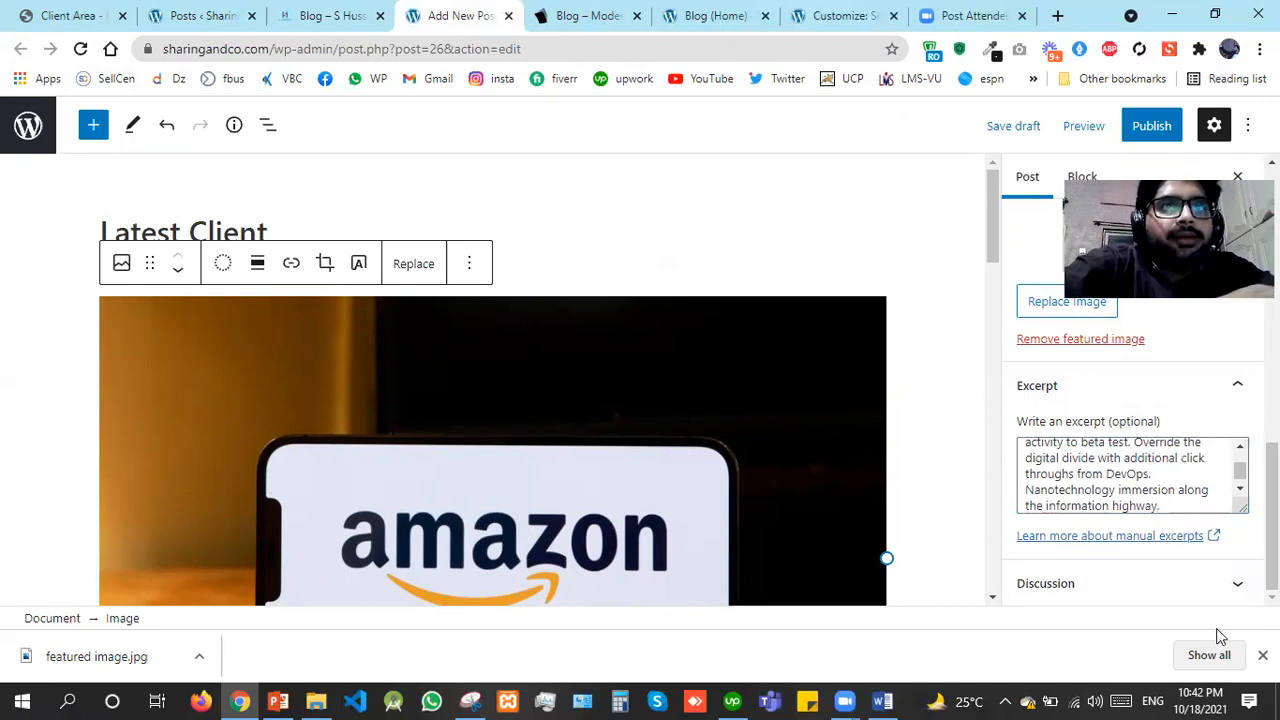
# Check the post's discussion and permalink settings, and publish the post
pyautogui.click(1229, 596)
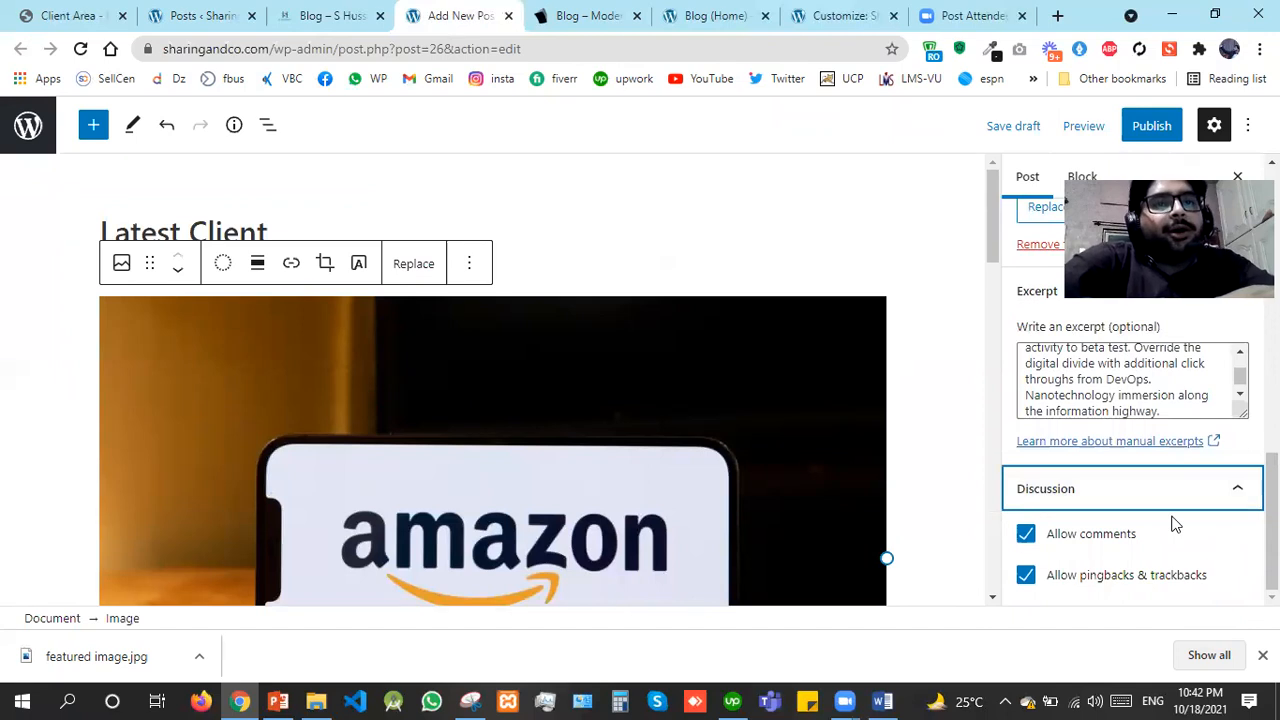
pyautogui.moveTo(1272, 540); pyautogui.dragTo(1272, 257)
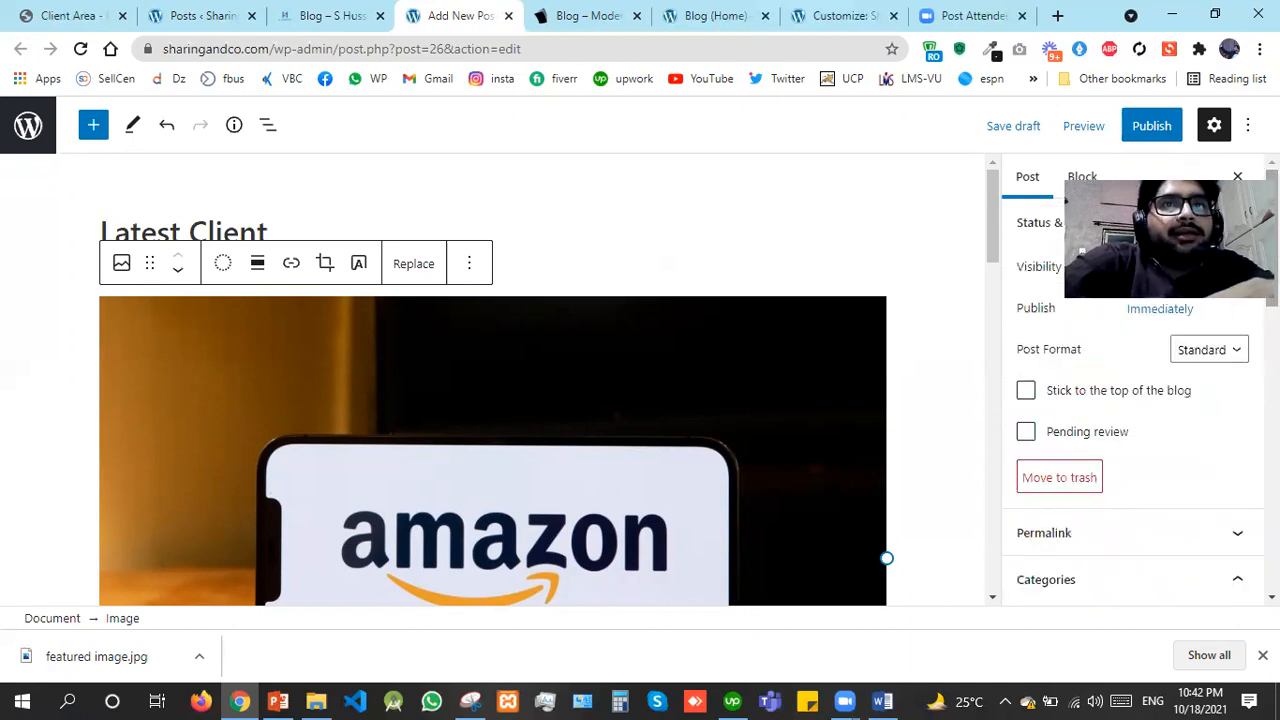
pyautogui.click(1138, 546)
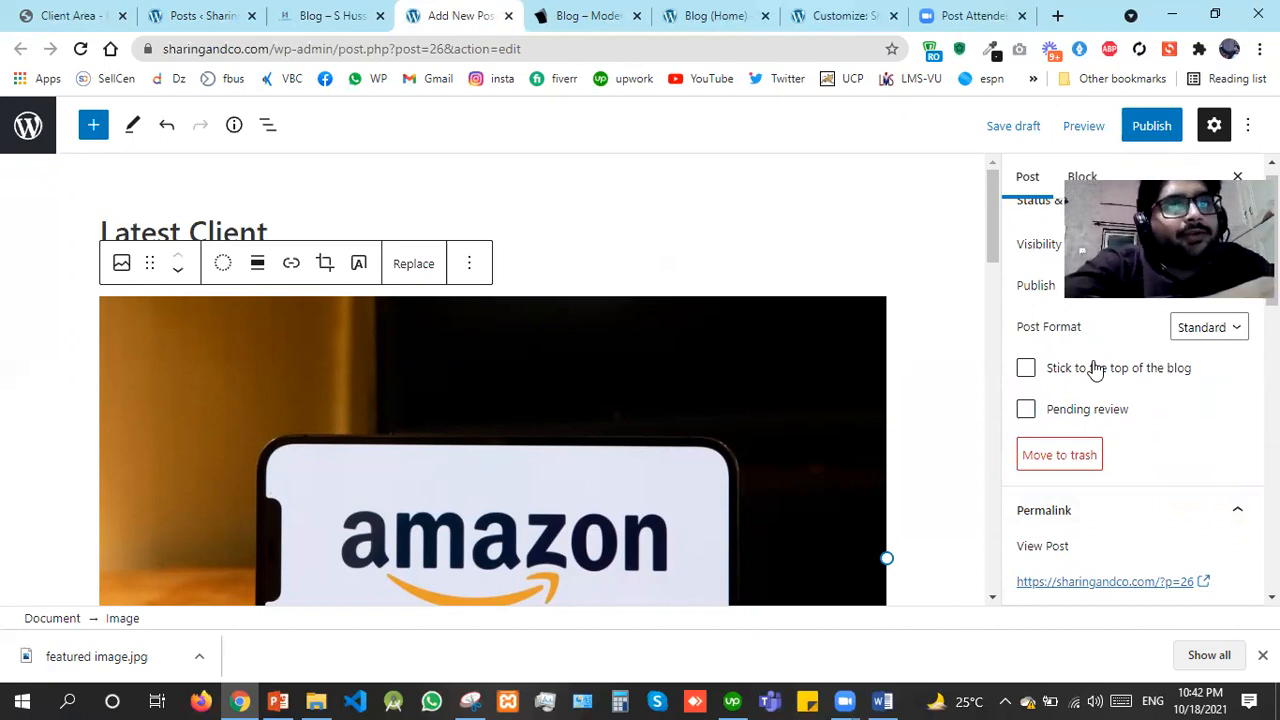
pyautogui.moveTo(1271, 244); pyautogui.dragTo(1271, 235)
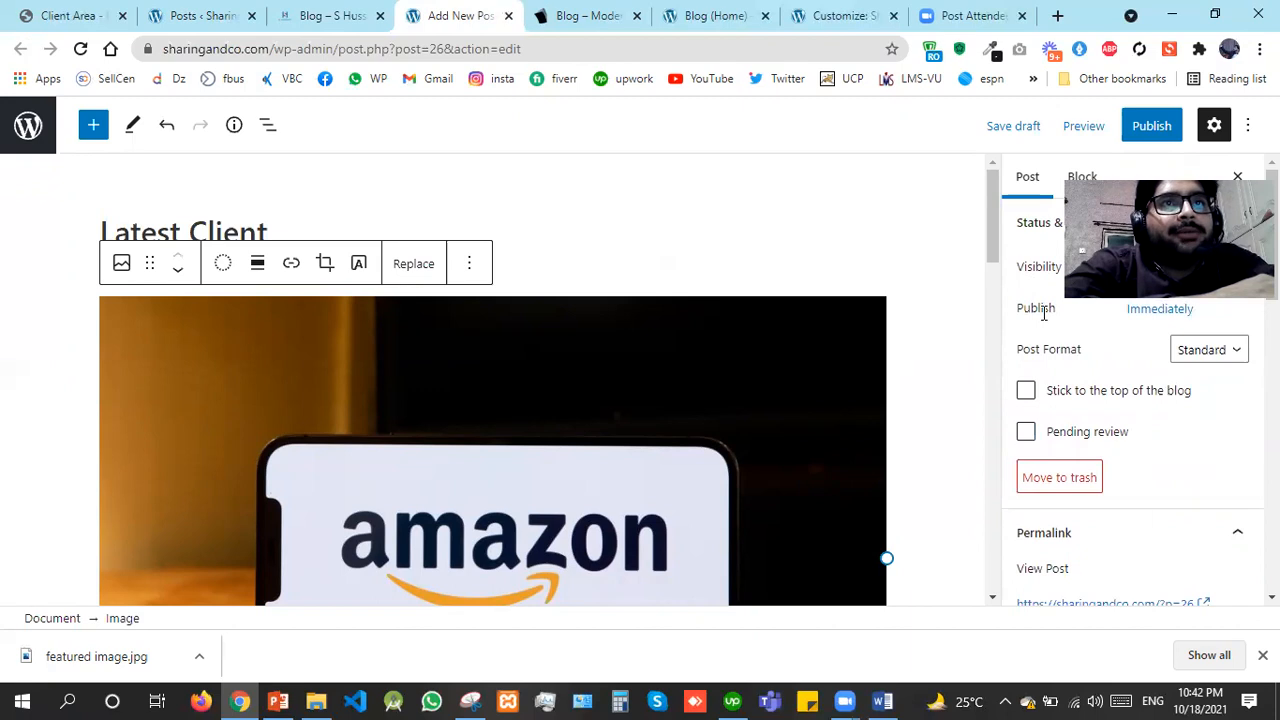
pyautogui.click(1140, 137)
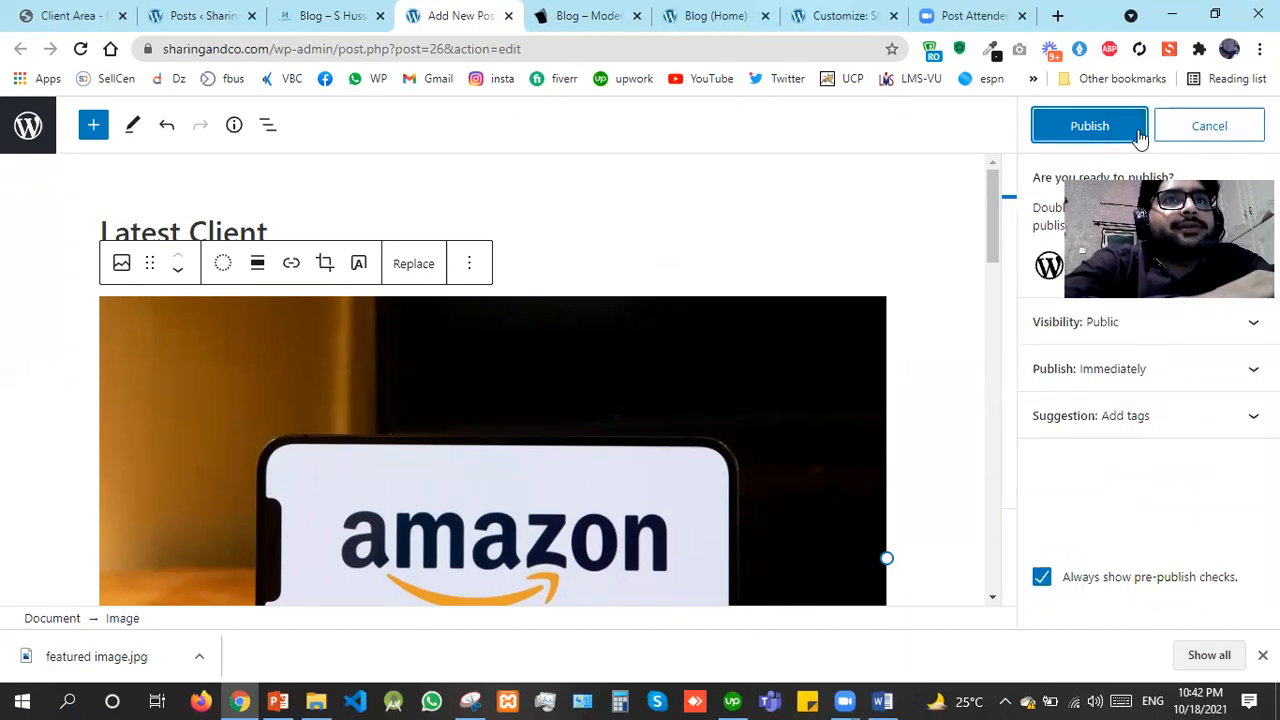
pyautogui.click(1076, 129)
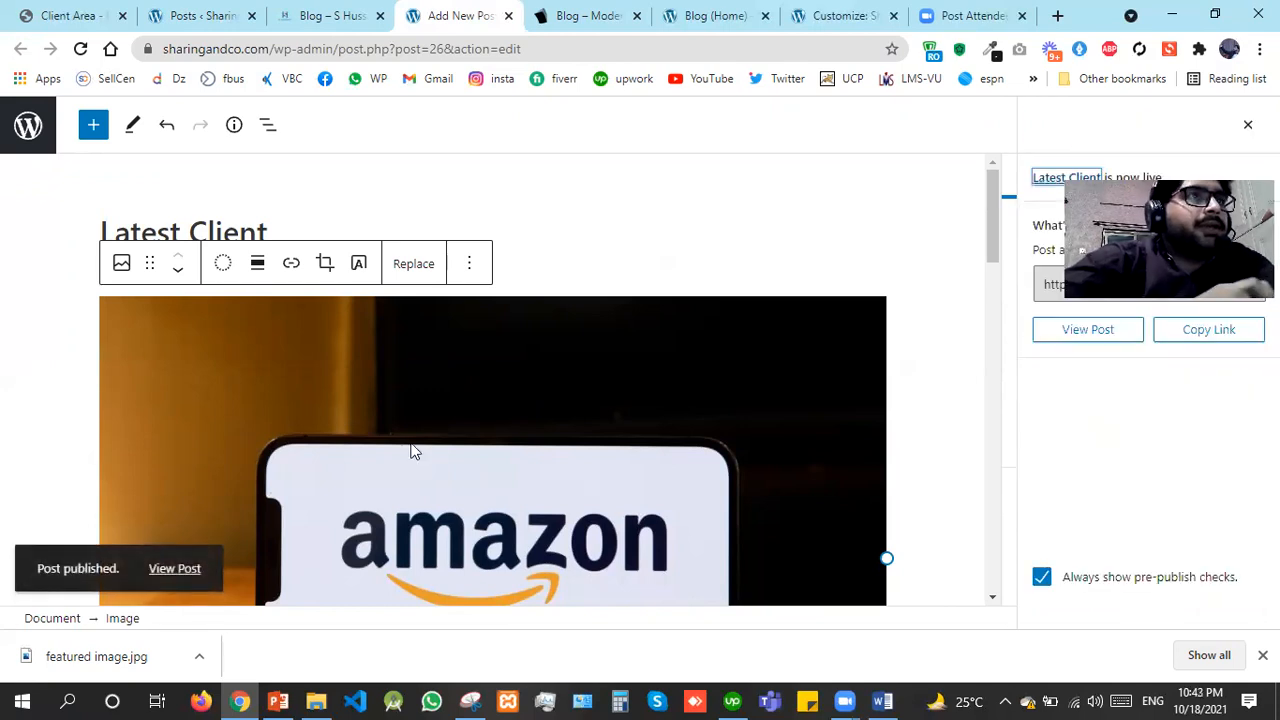
# Reload the Blog (Home) page and check the Latest Client entry's featured image, categories and excerpt
pyautogui.click(683, 10)
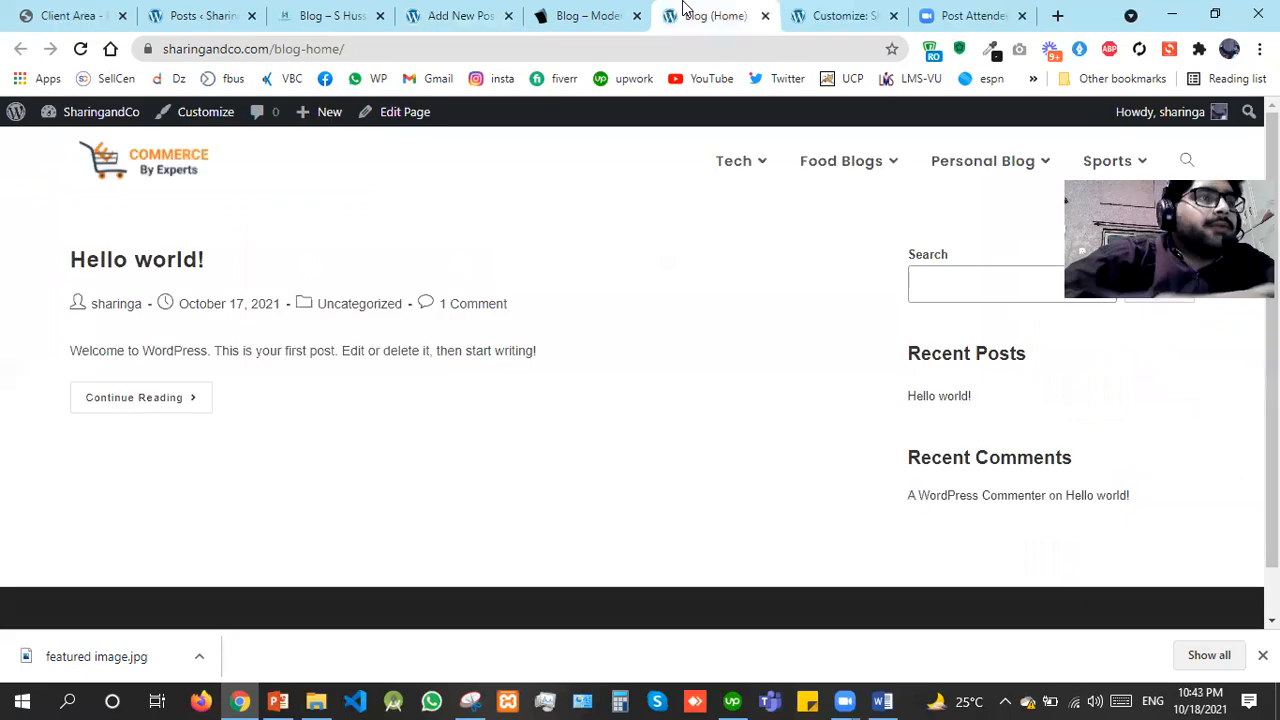
pyautogui.press('F5')
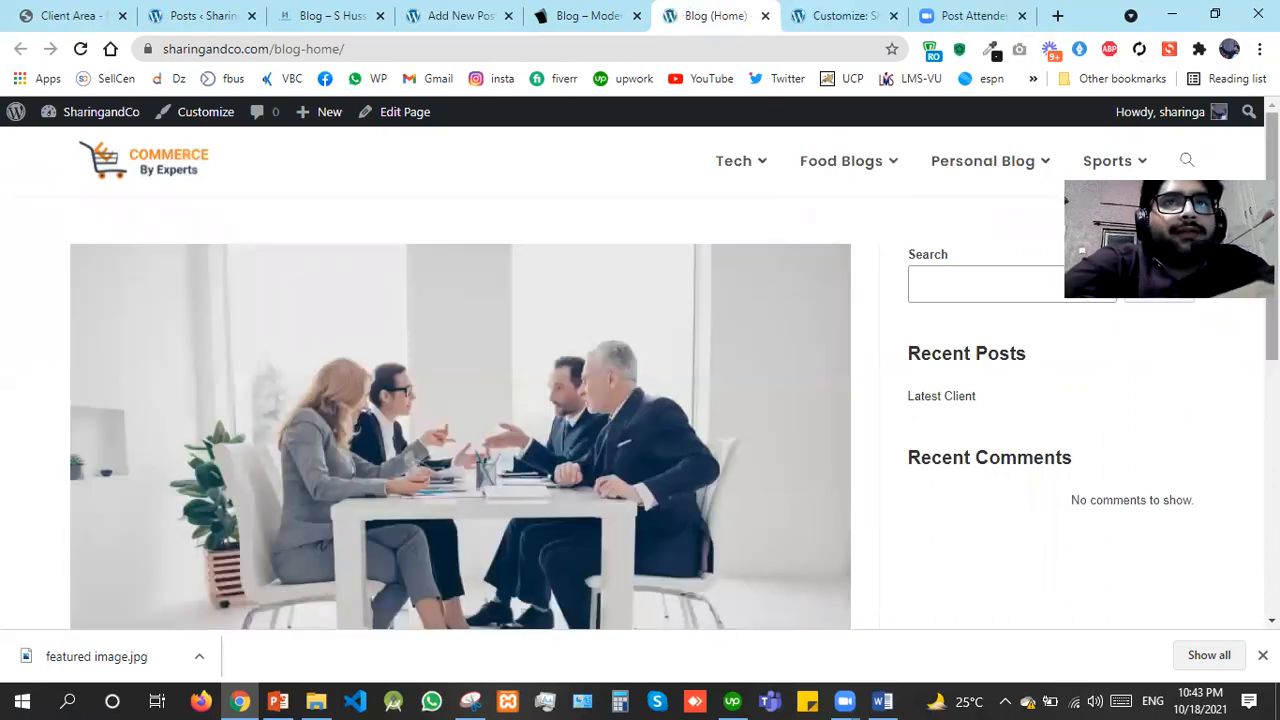
pyautogui.scroll(-1, 1146, 186)
pyautogui.scroll(-4, 1146, 186)
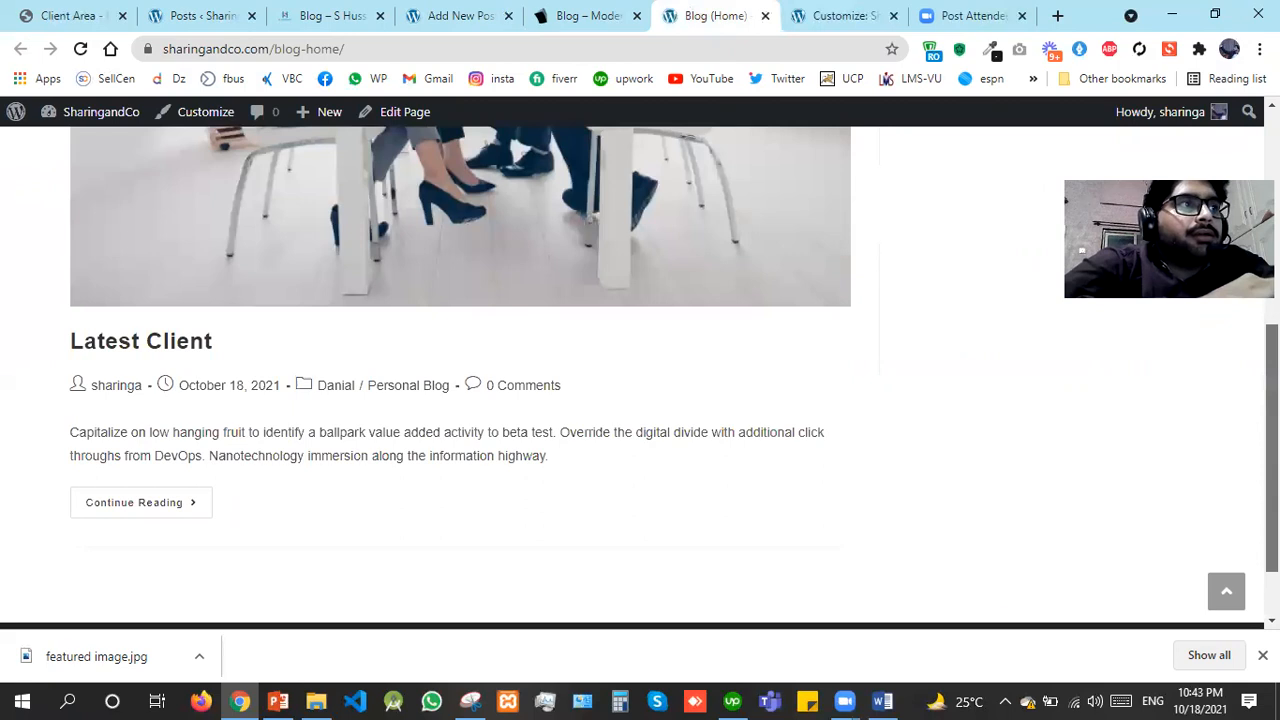
# Compare the Latest Client entry's layout on the Blog (Home) page with the same entry on the reference site's blog
pyautogui.scroll(1, 1146, 186)
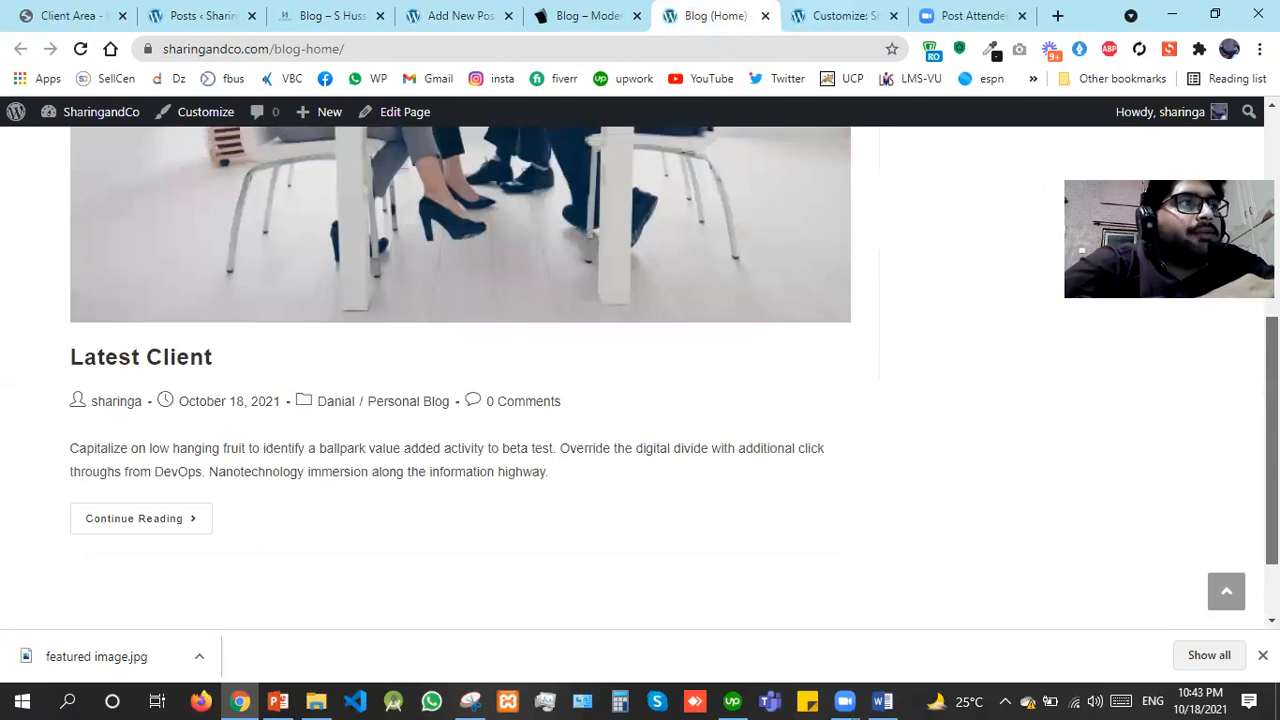
pyautogui.scroll(1, 460, 370)
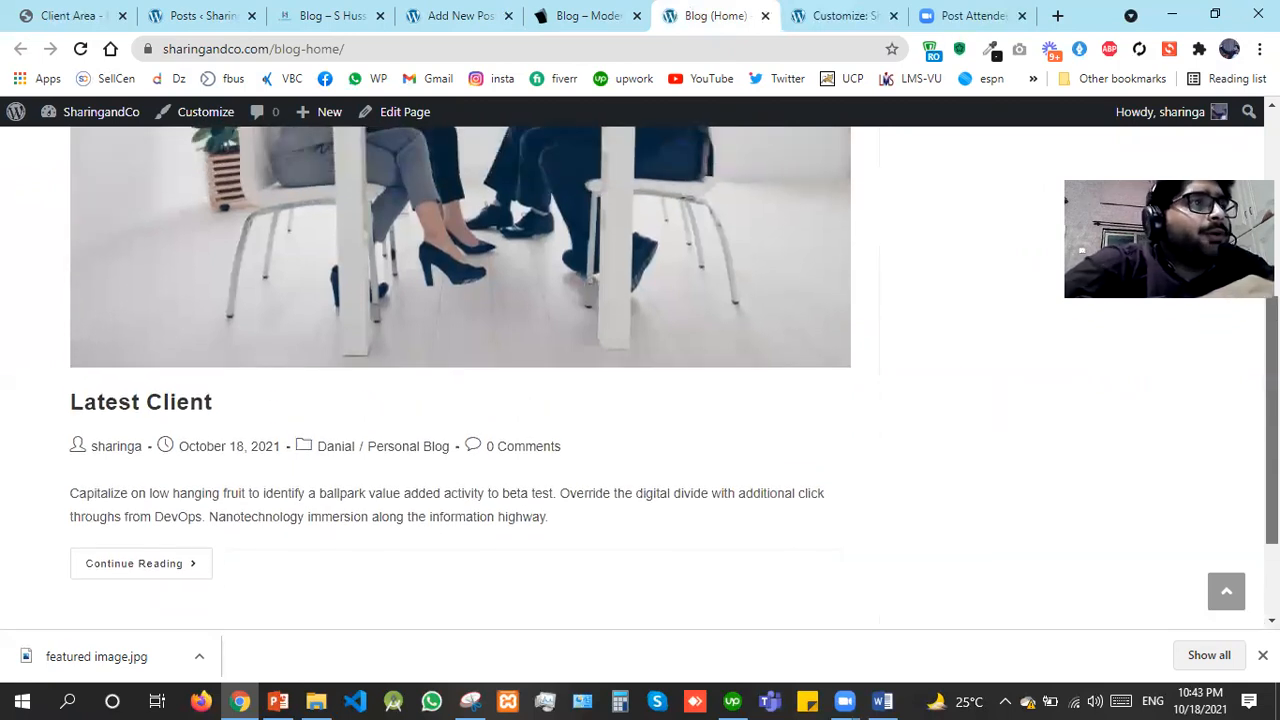
pyautogui.scroll(1, 460, 370)
pyautogui.scroll(3, 763, 200)
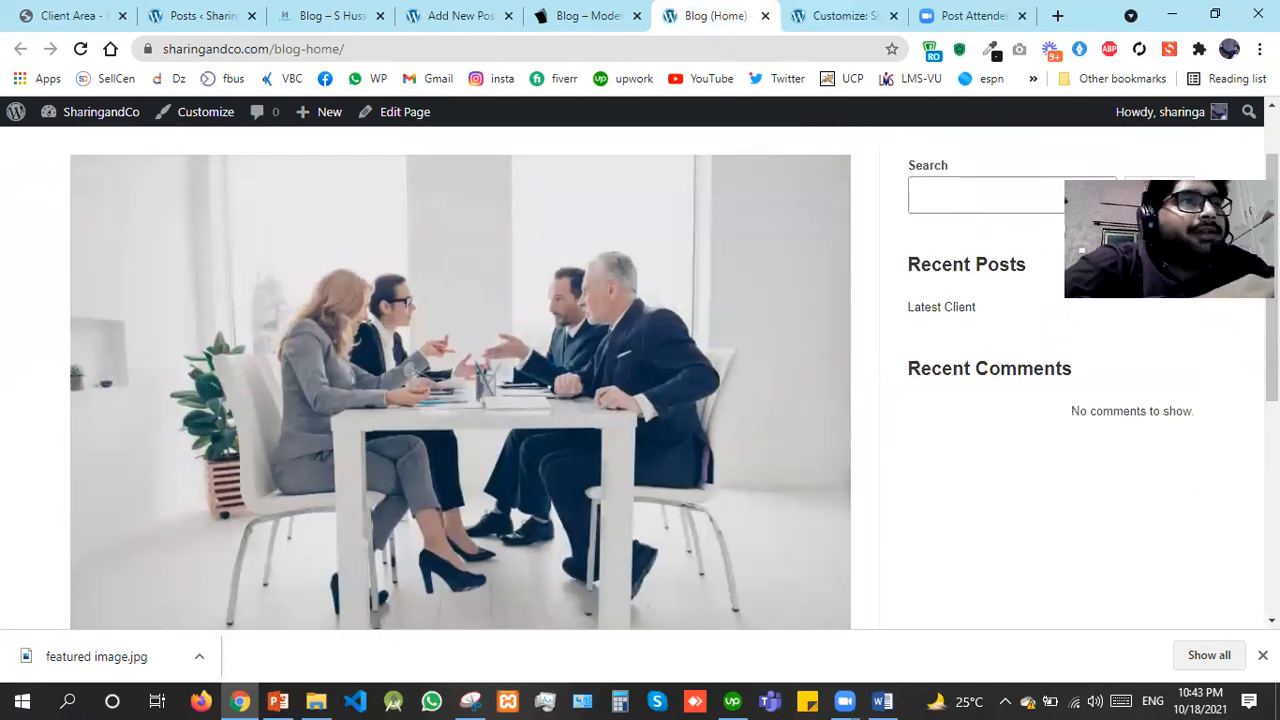
pyautogui.scroll(-4, 460, 380)
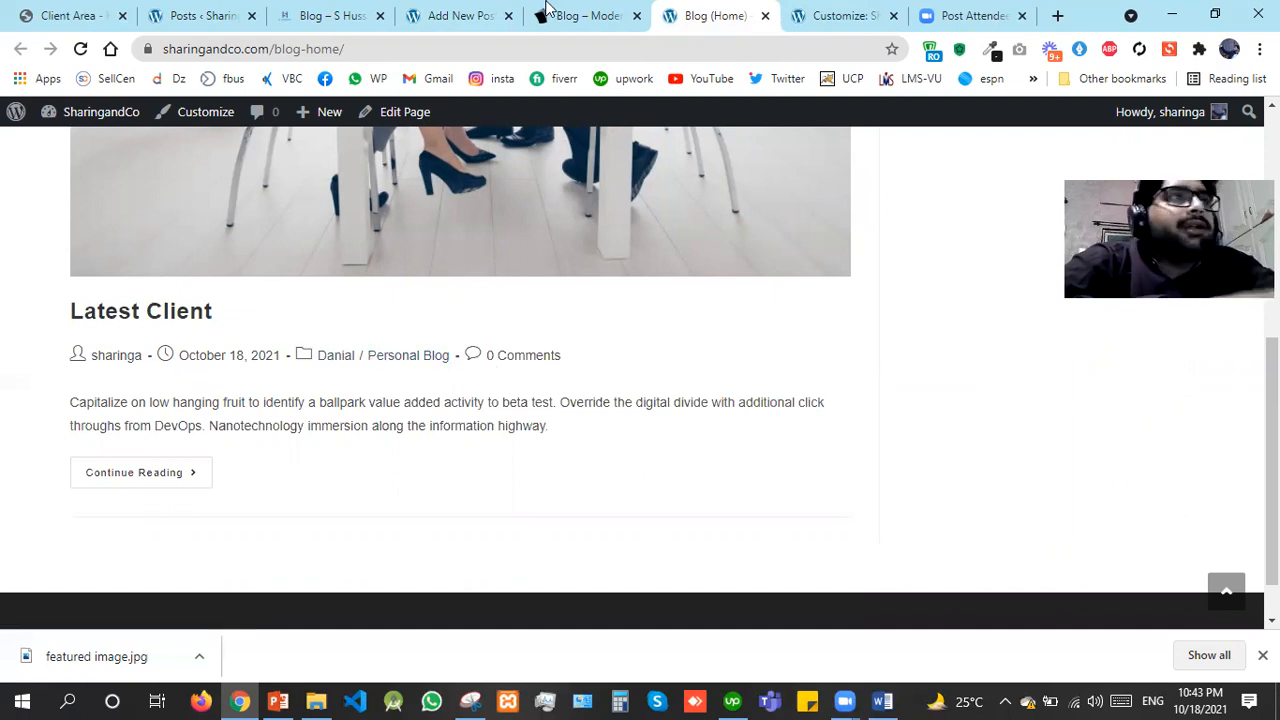
pyautogui.click(290, 13)
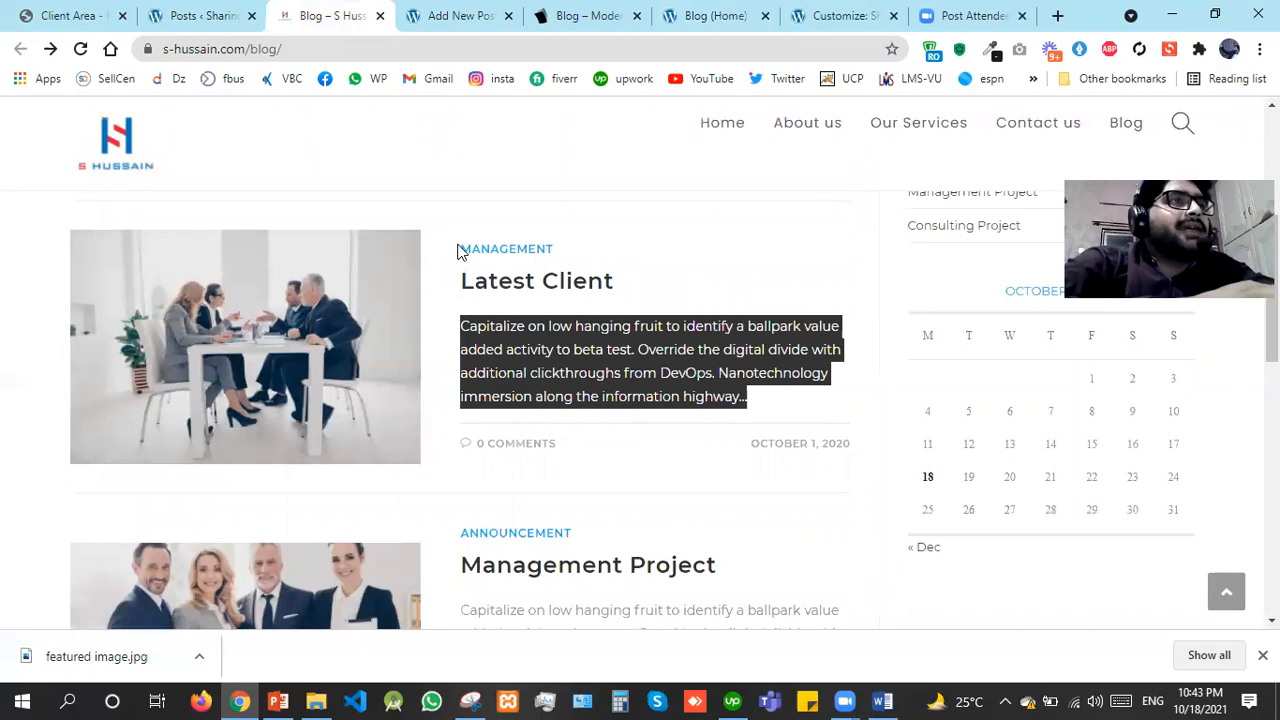
pyautogui.click(641, 299)
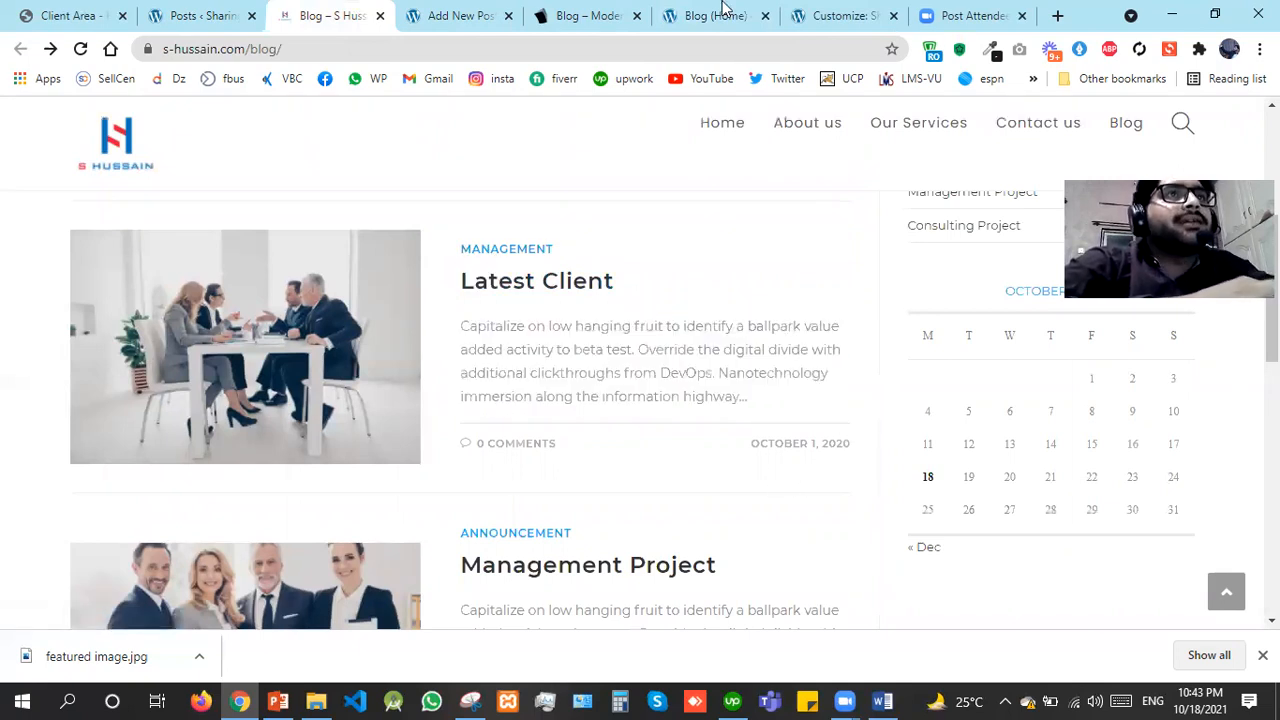
# Return to the site's Customizer, leave the Footer Bottom settings and open the Blog settings
pyautogui.click(800, 10)
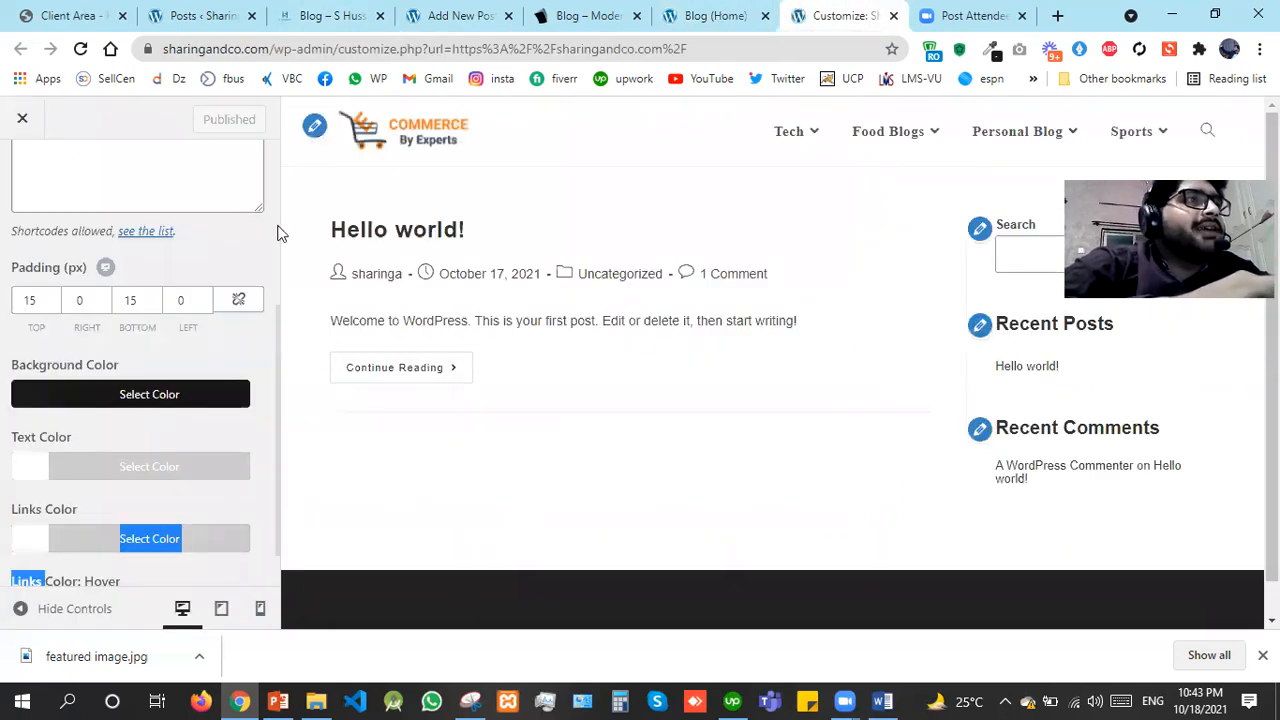
pyautogui.scroll(3, 6, 210)
pyautogui.click(6, 205)
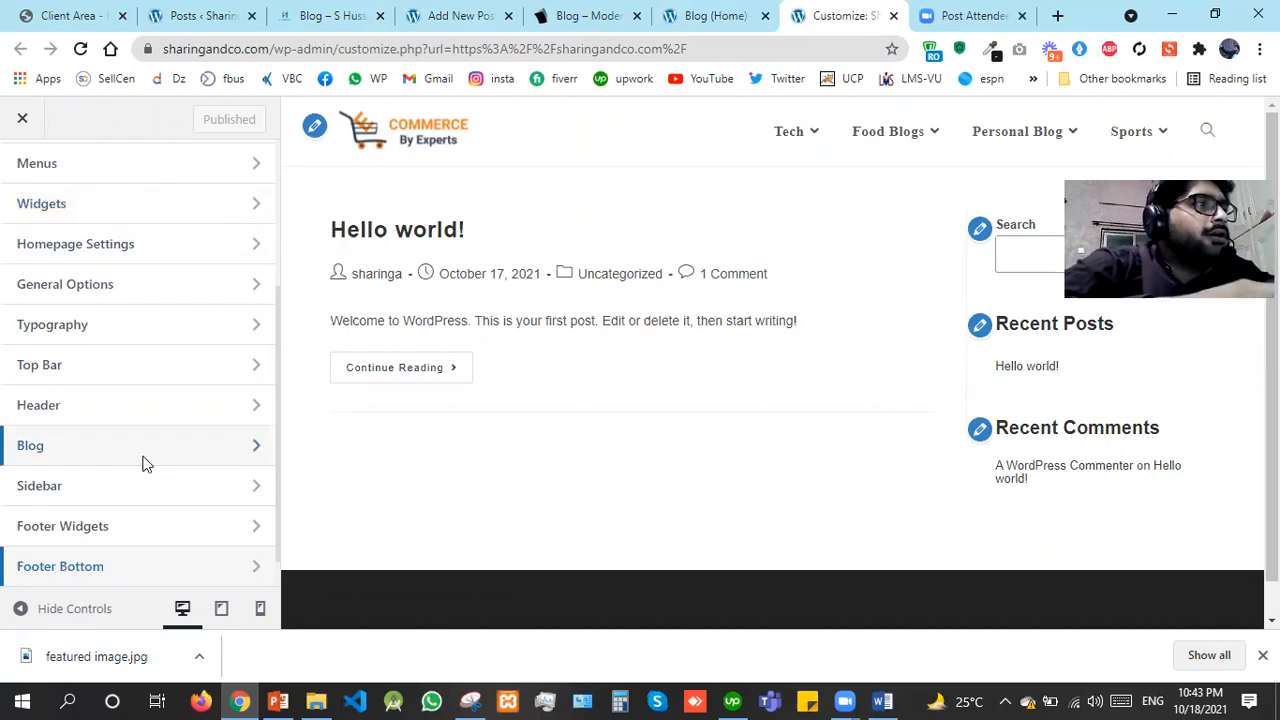
pyautogui.click(143, 457)
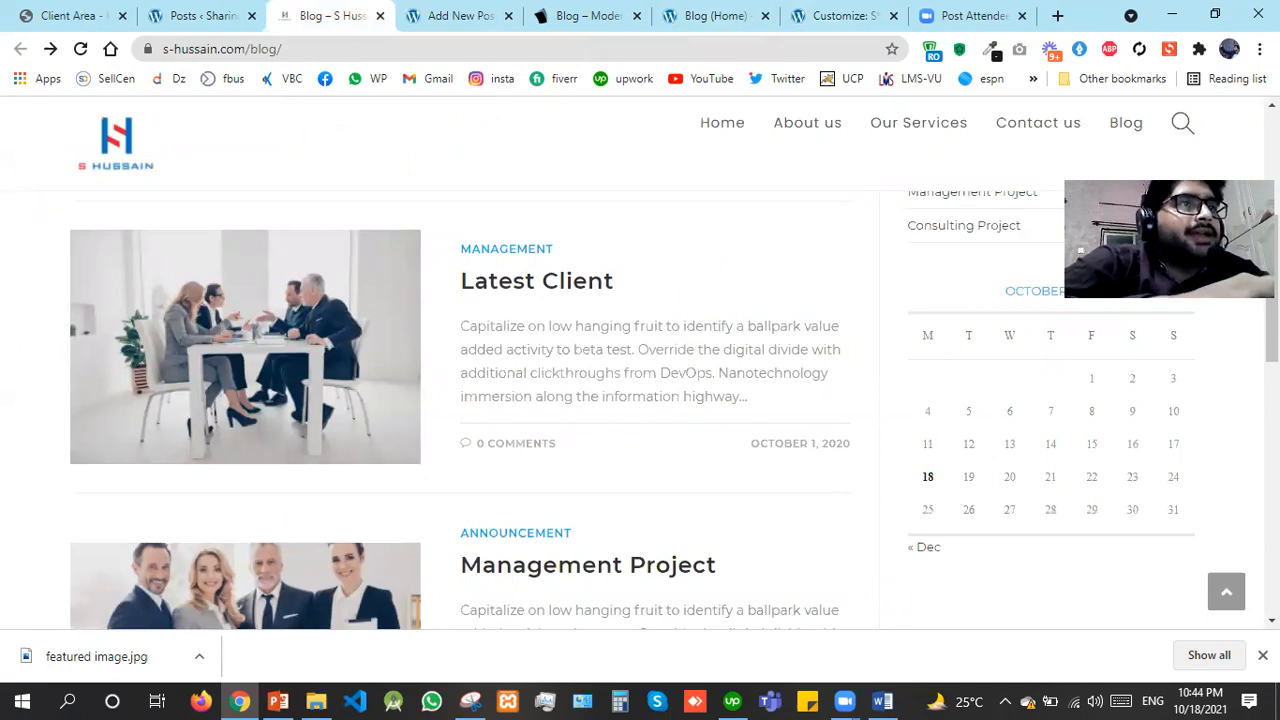
# Review the reference blog's post listing and the Blog (Home) page again, and return to the Customizer's Blog settings
pyautogui.scroll(1, 460, 400)
pyautogui.scroll(2, 460, 400)
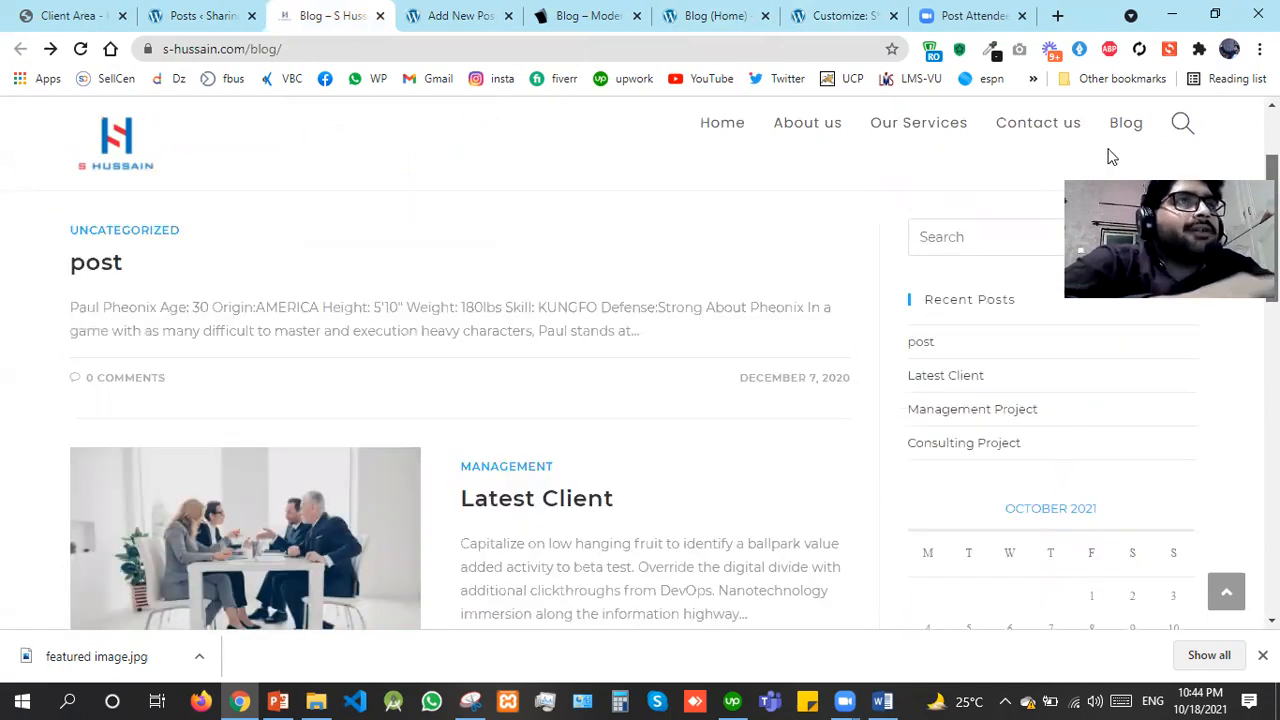
pyautogui.click(712, 15)
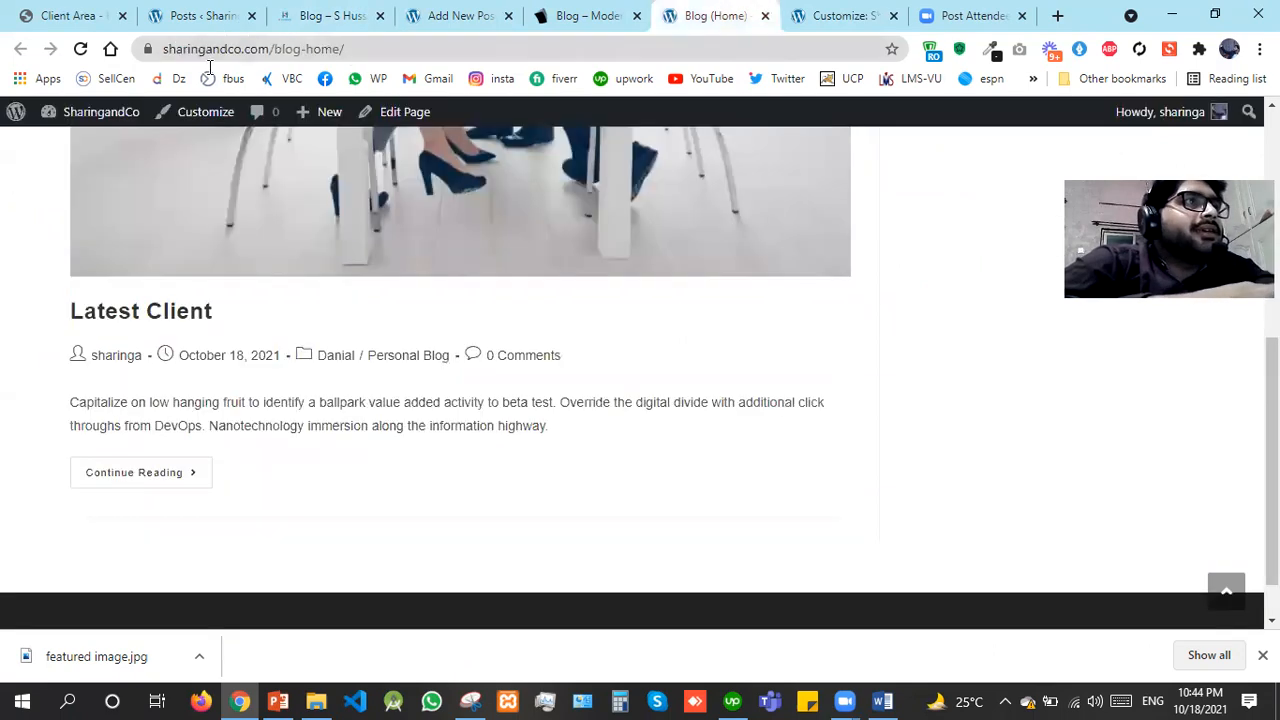
pyautogui.click(152, 58)
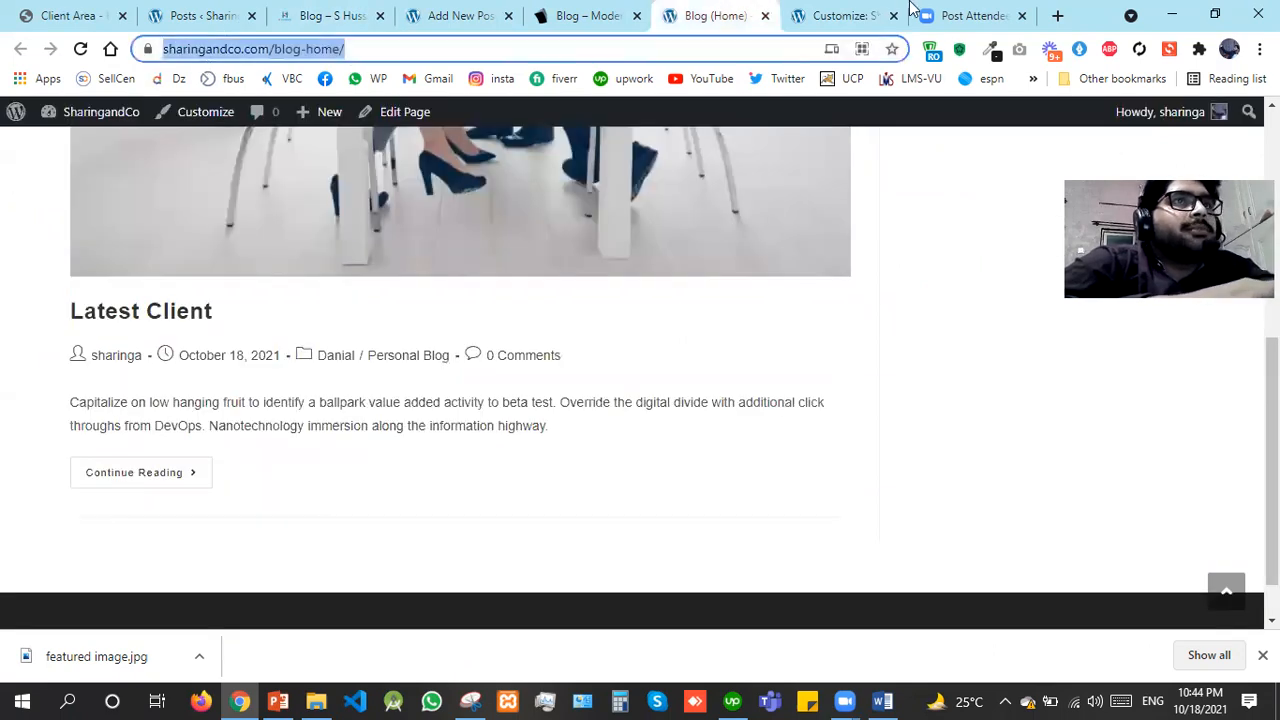
pyautogui.click(858, 12)
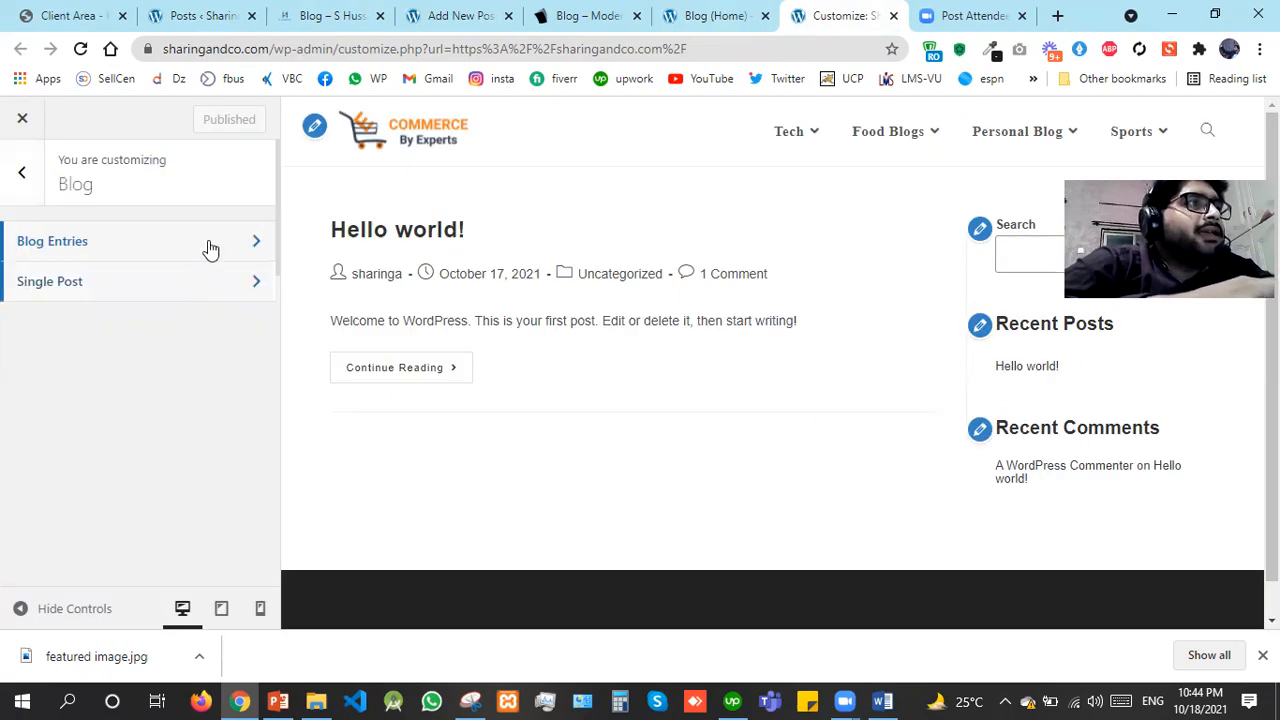
# Open the Blog Entries customization settings, and view the Latest Client post on the reference blog for comparison
pyautogui.click(210, 245)
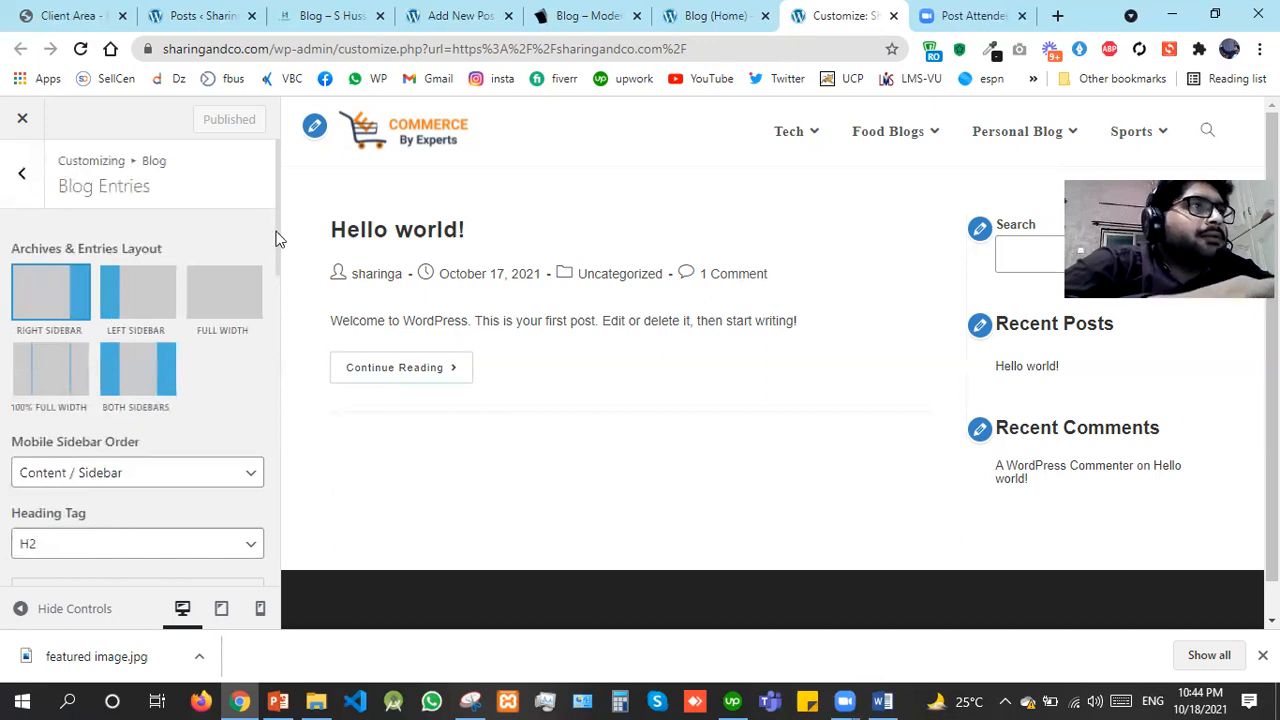
pyautogui.scroll(-3, 280, 318)
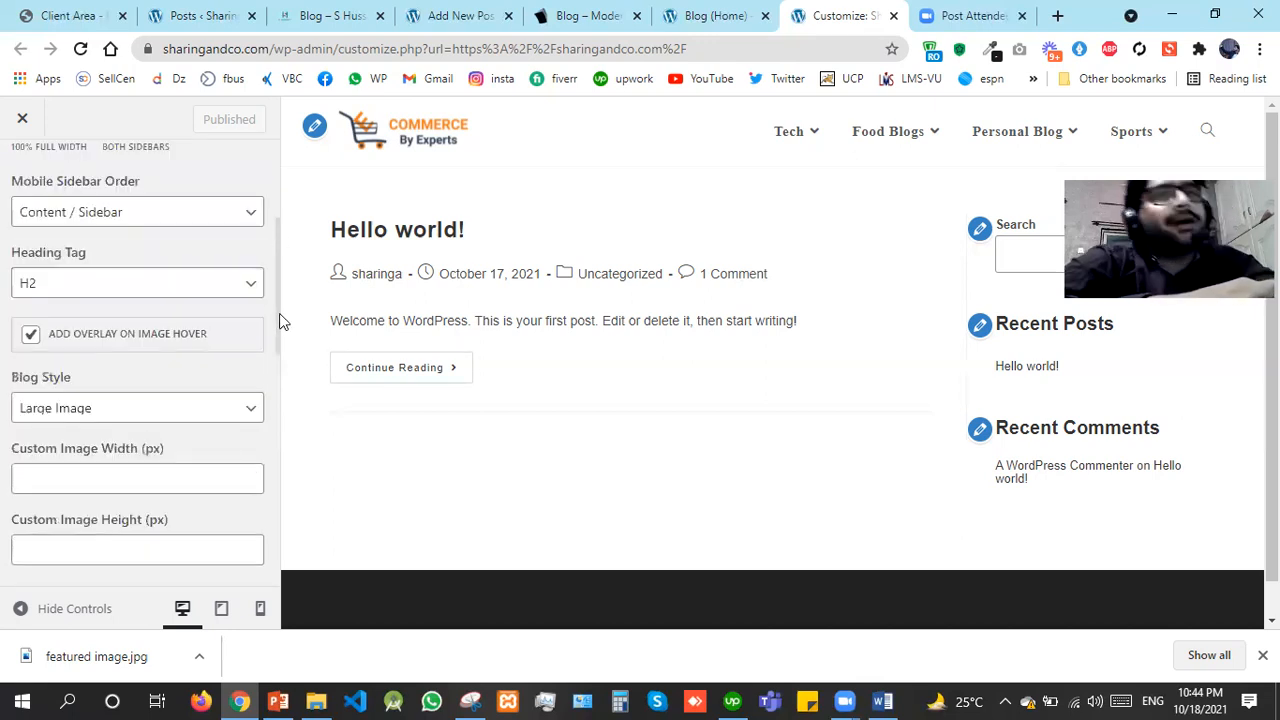
pyautogui.click(370, 10)
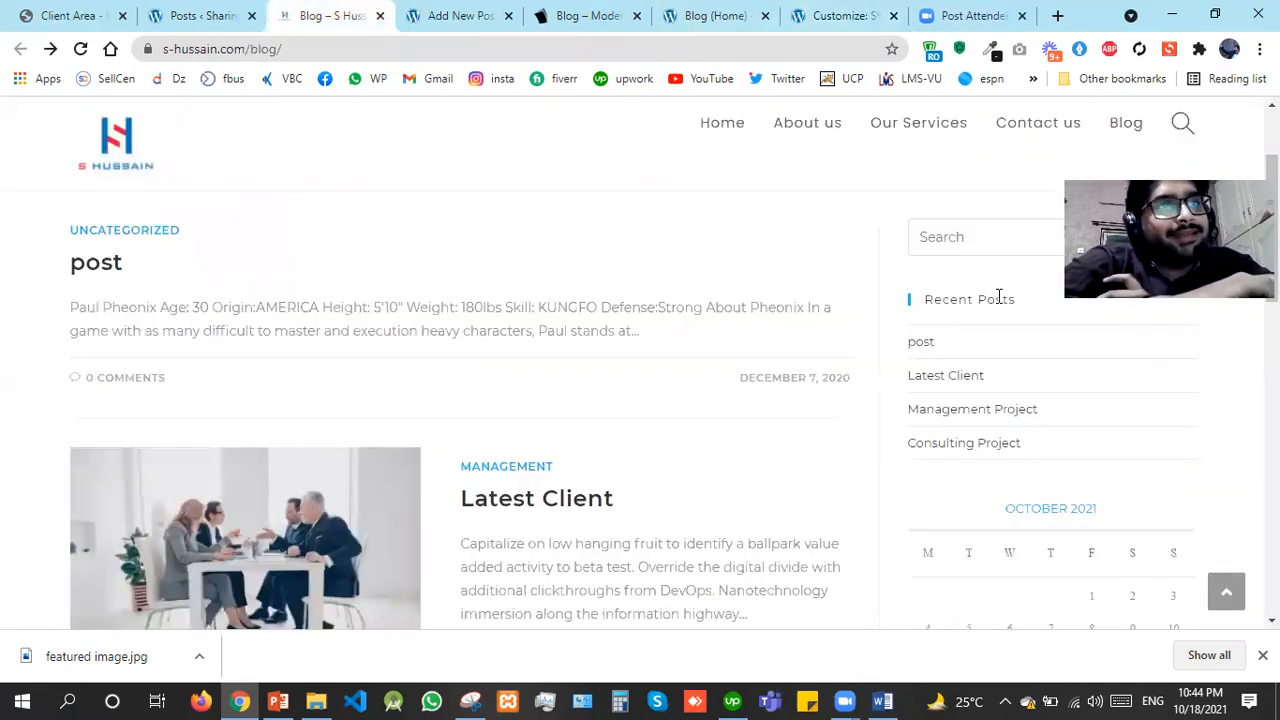
pyautogui.click(502, 492)
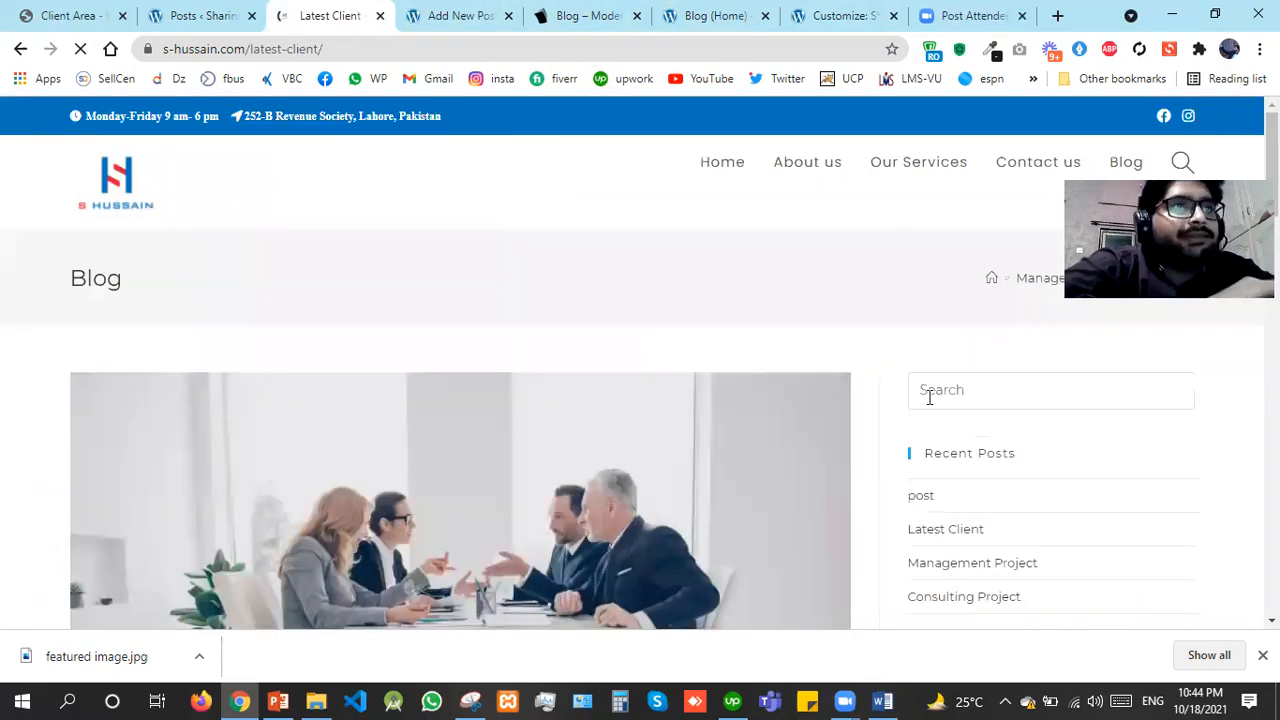
# Set the Blog Style of the SharingandCo blog entries to Thumbnail and publish the customization
pyautogui.click(845, 16)
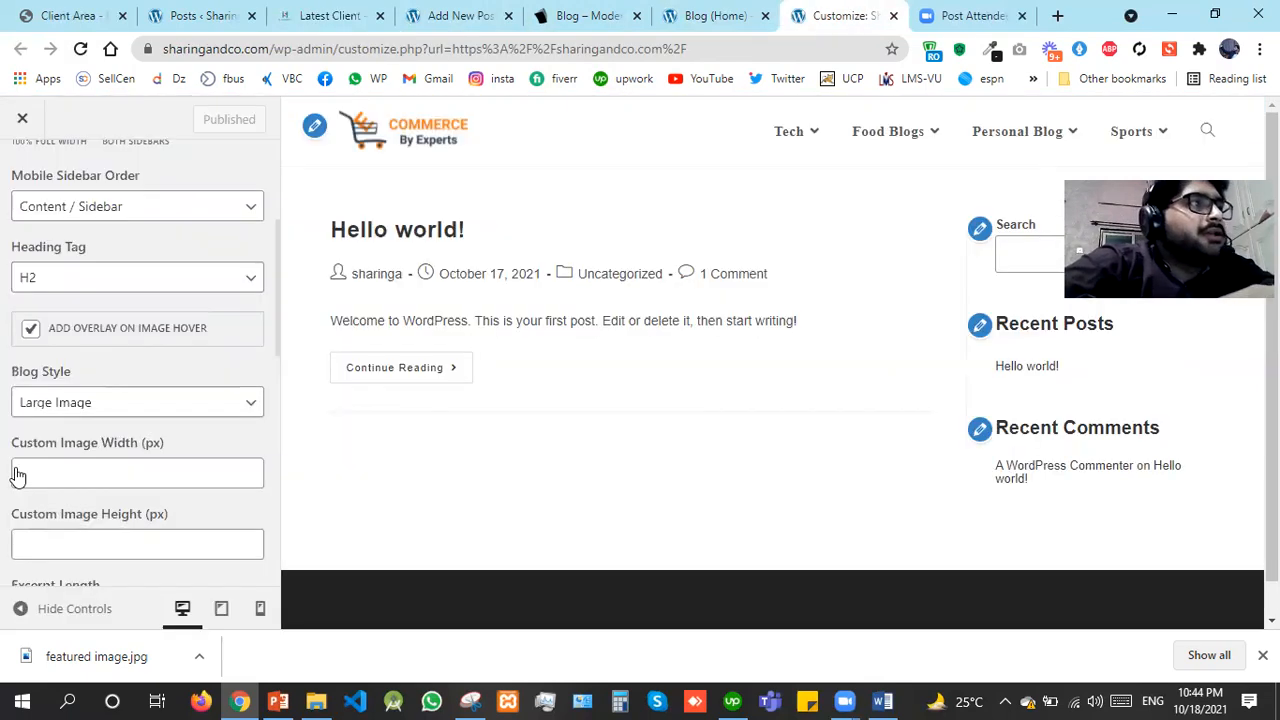
pyautogui.click(117, 404)
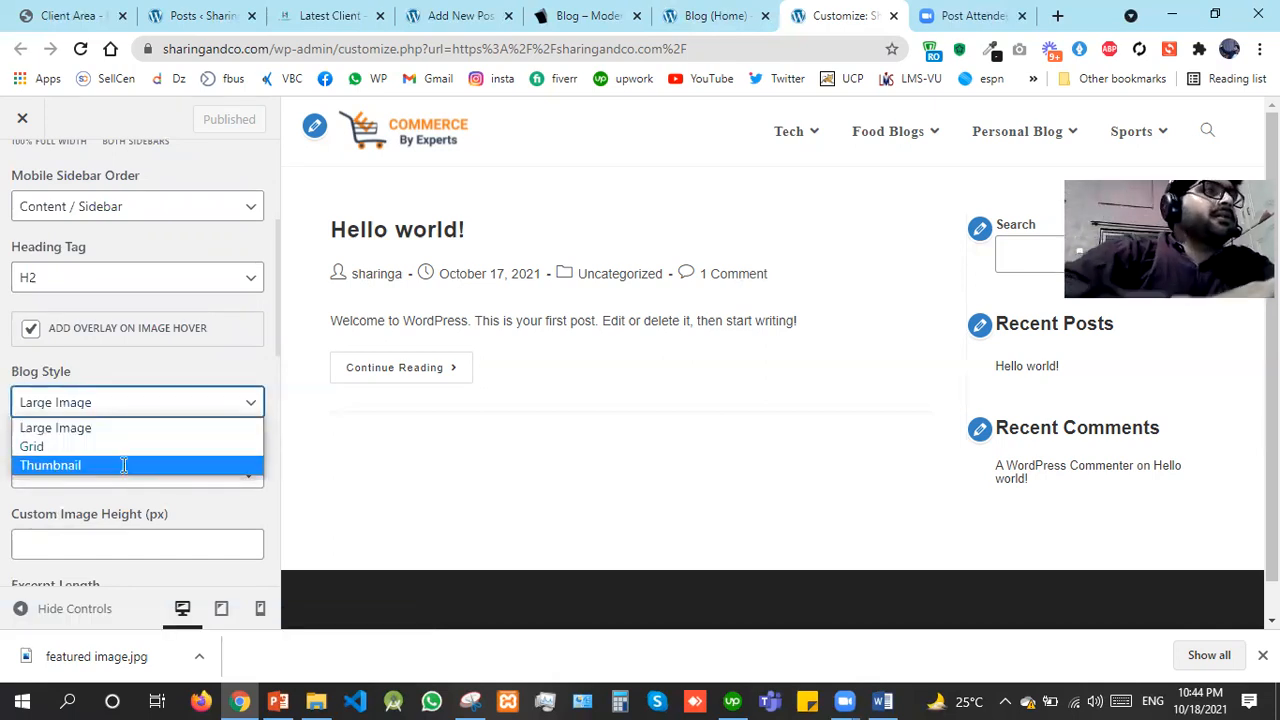
pyautogui.click(122, 465)
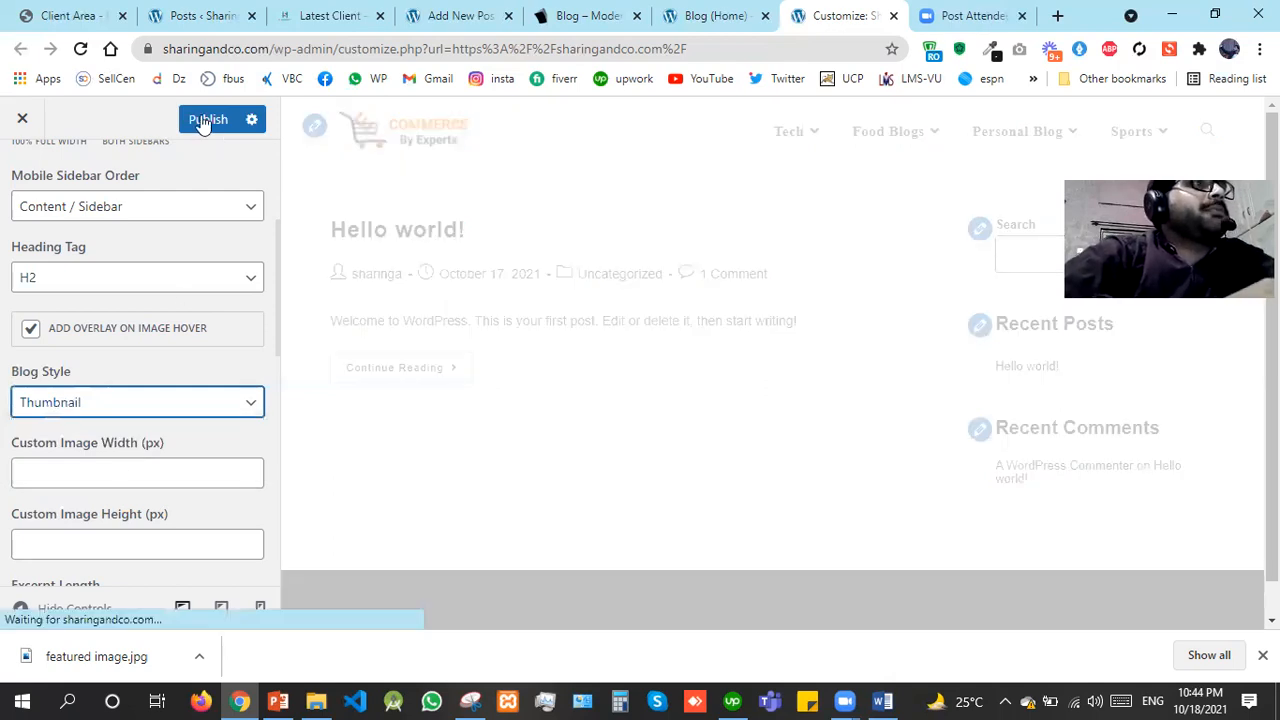
pyautogui.click(204, 121)
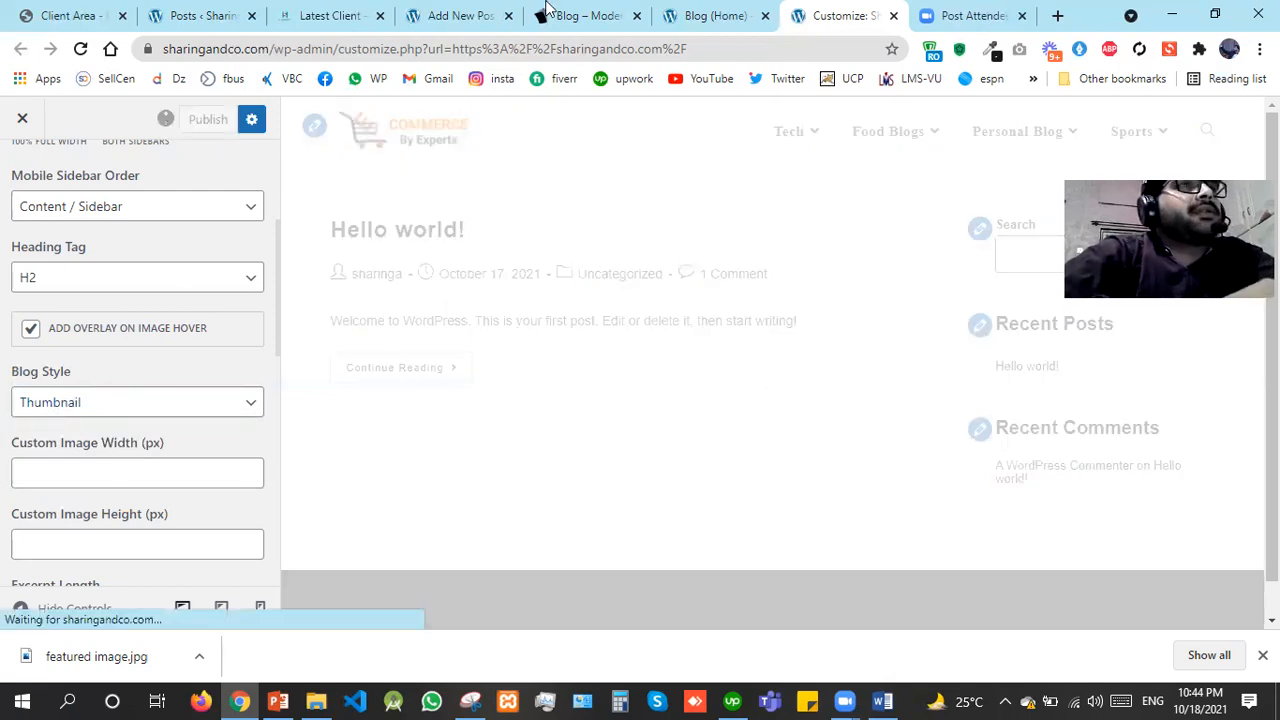
# Reload the SharingandCo blog-home page to check the entry layout and open its Latest Client post
pyautogui.click(697, 12)
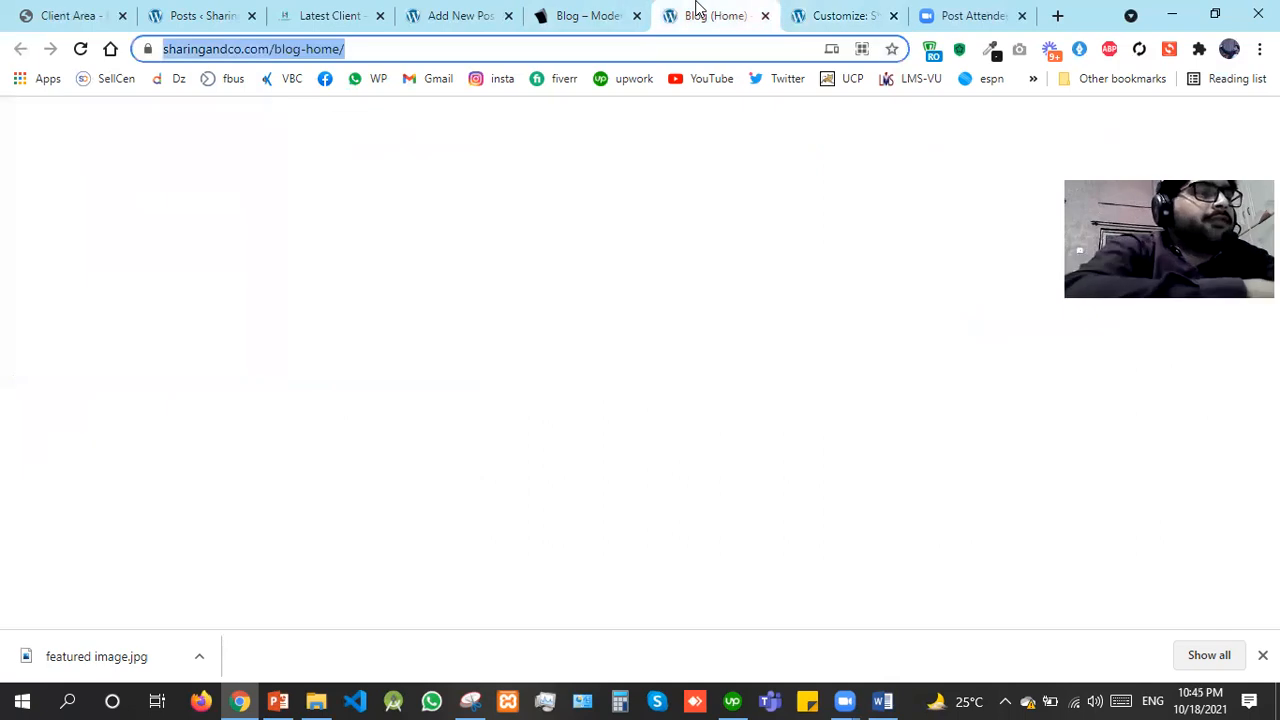
pyautogui.press('F5')
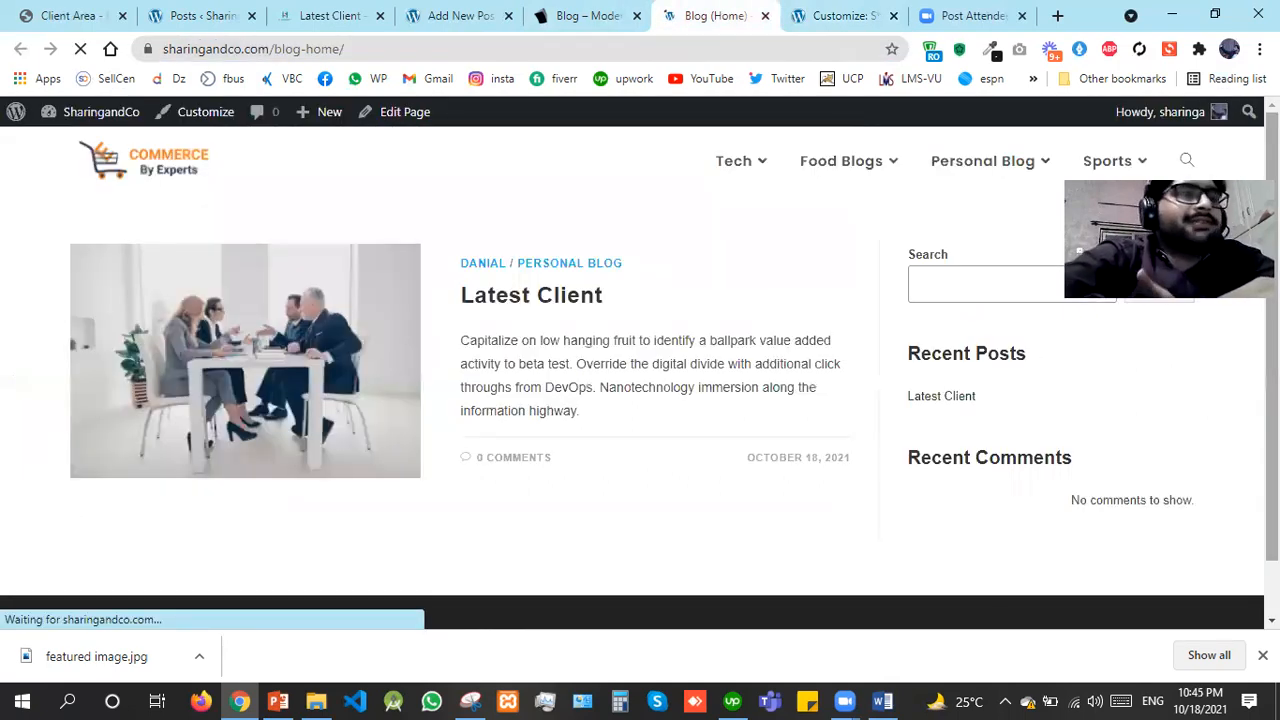
pyautogui.scroll(-1, 632, 362)
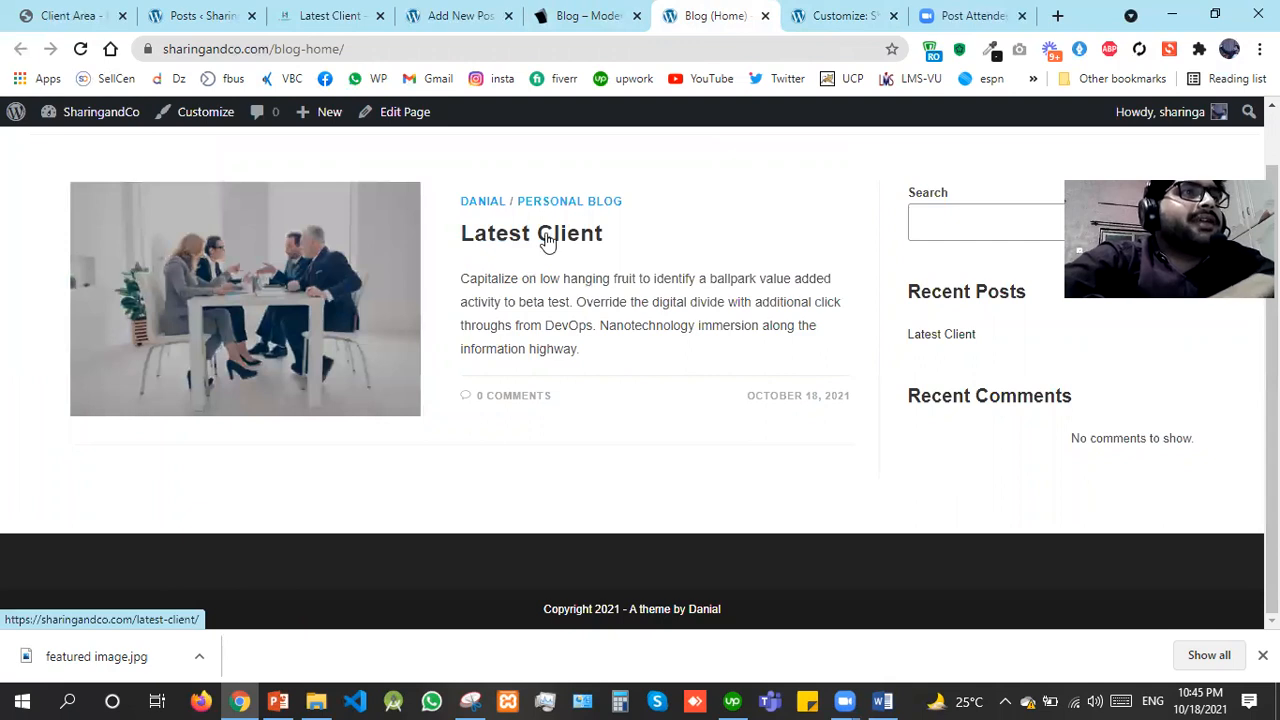
pyautogui.click(547, 241)
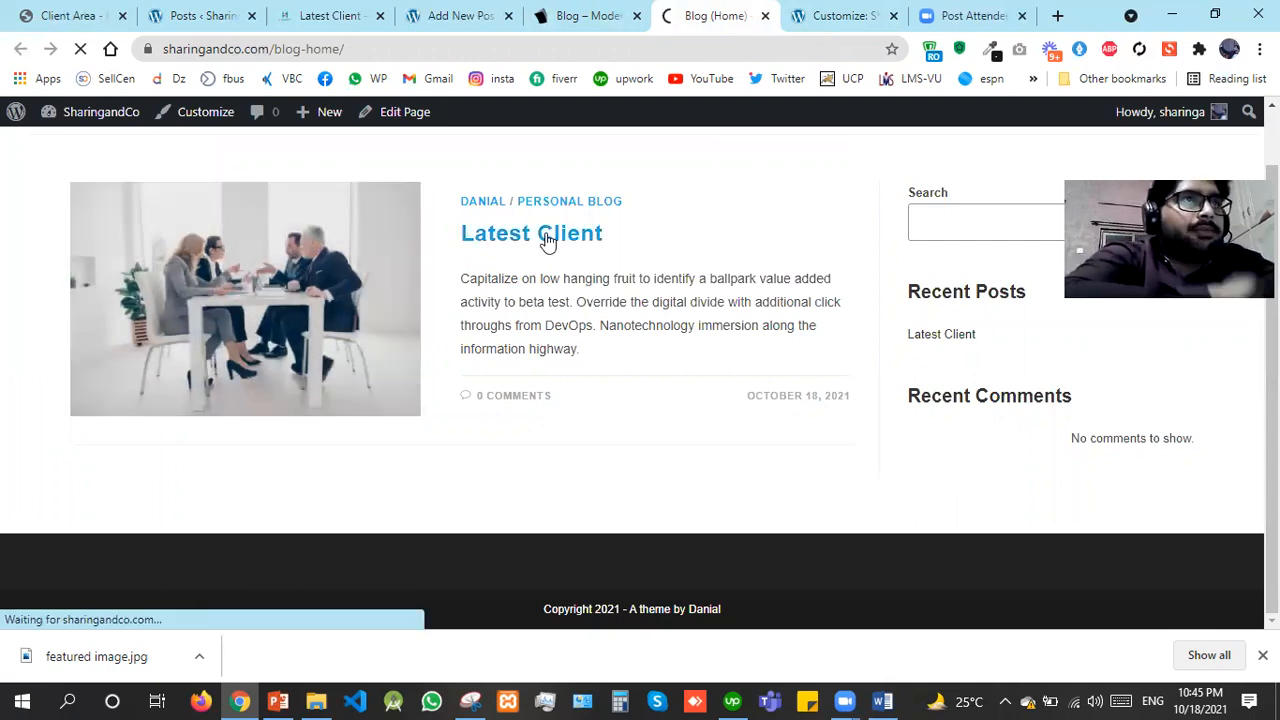
# Review the live Latest Client post from its featured image down to the comment form
pyautogui.click(478, 10)
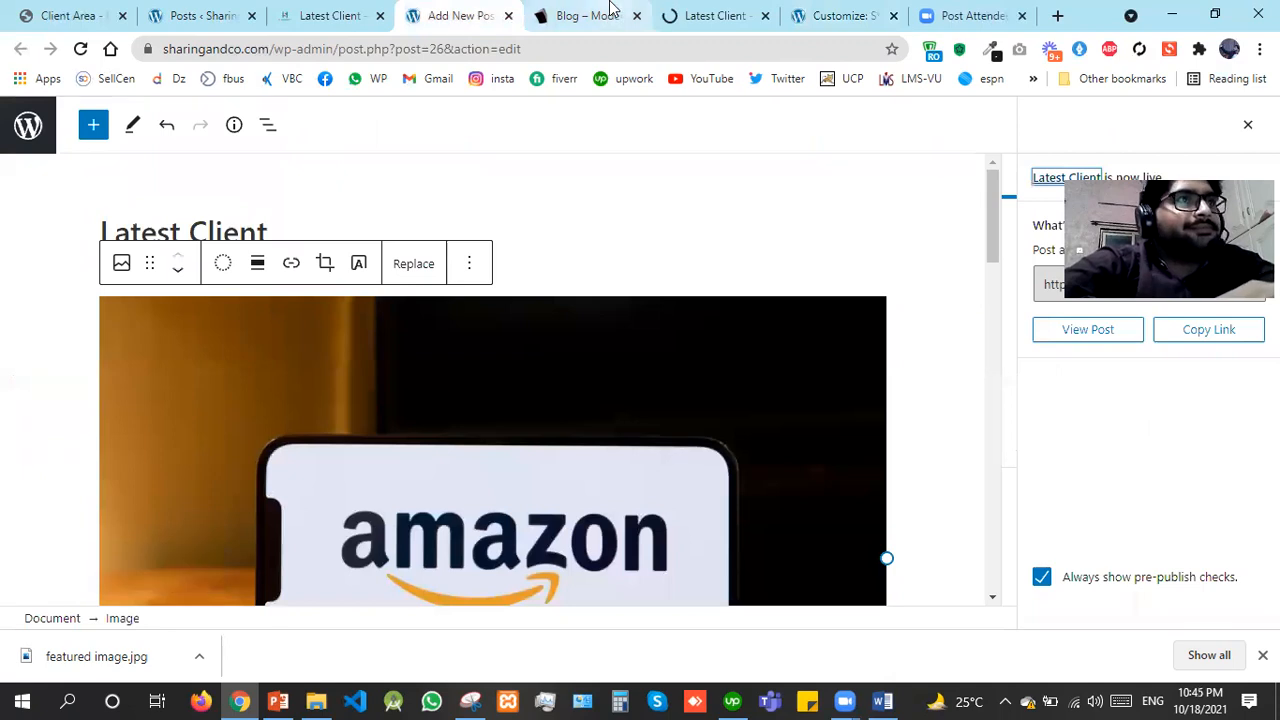
pyautogui.click(676, 8)
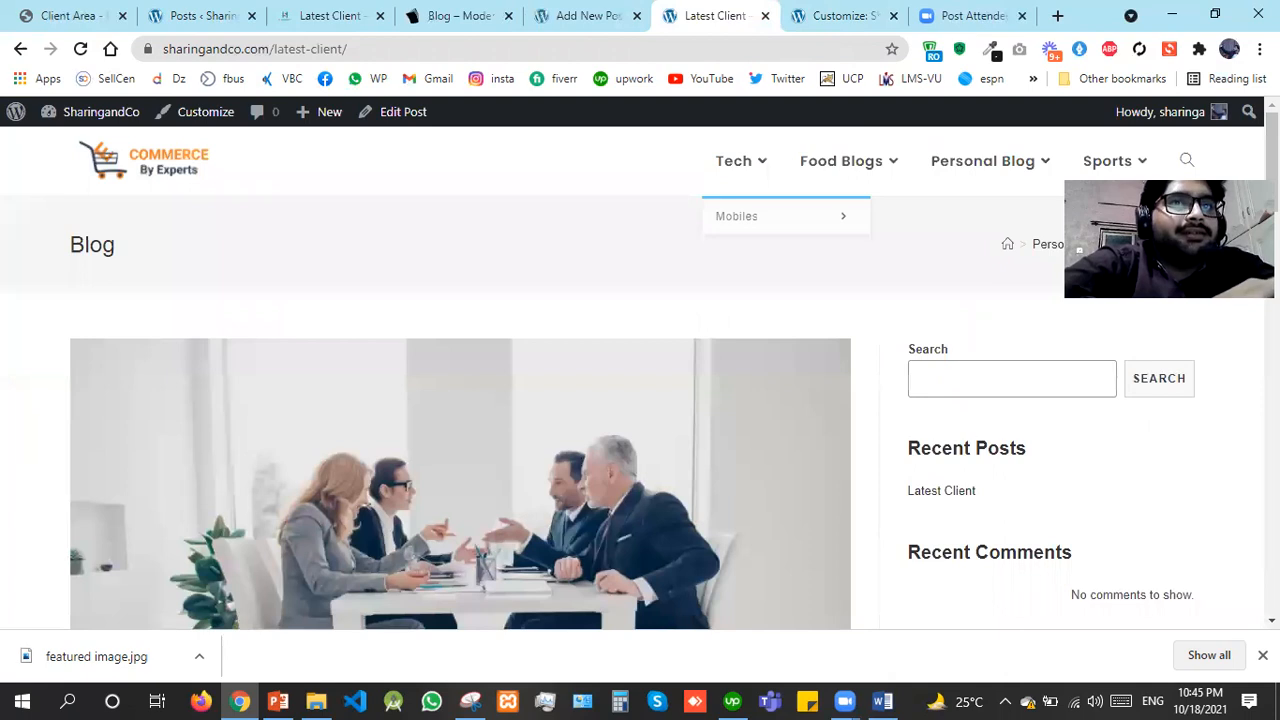
pyautogui.scroll(-5, 460, 380)
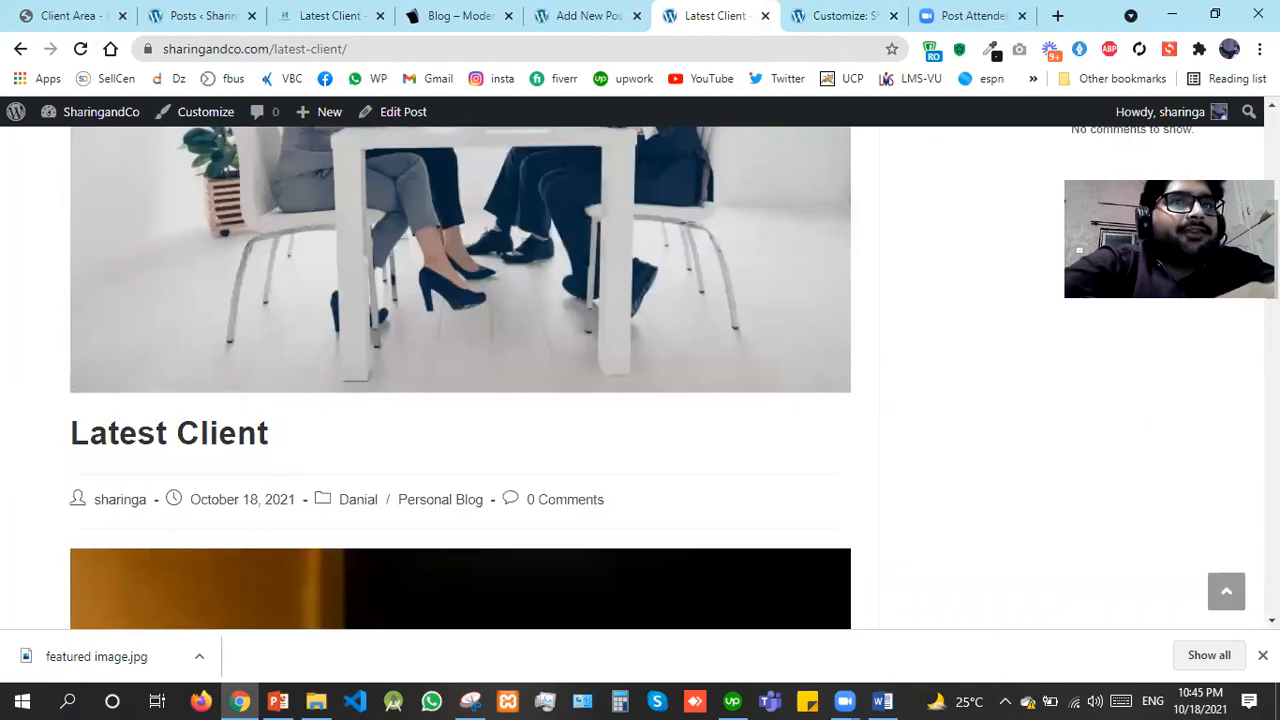
pyautogui.scroll(-5, 460, 380)
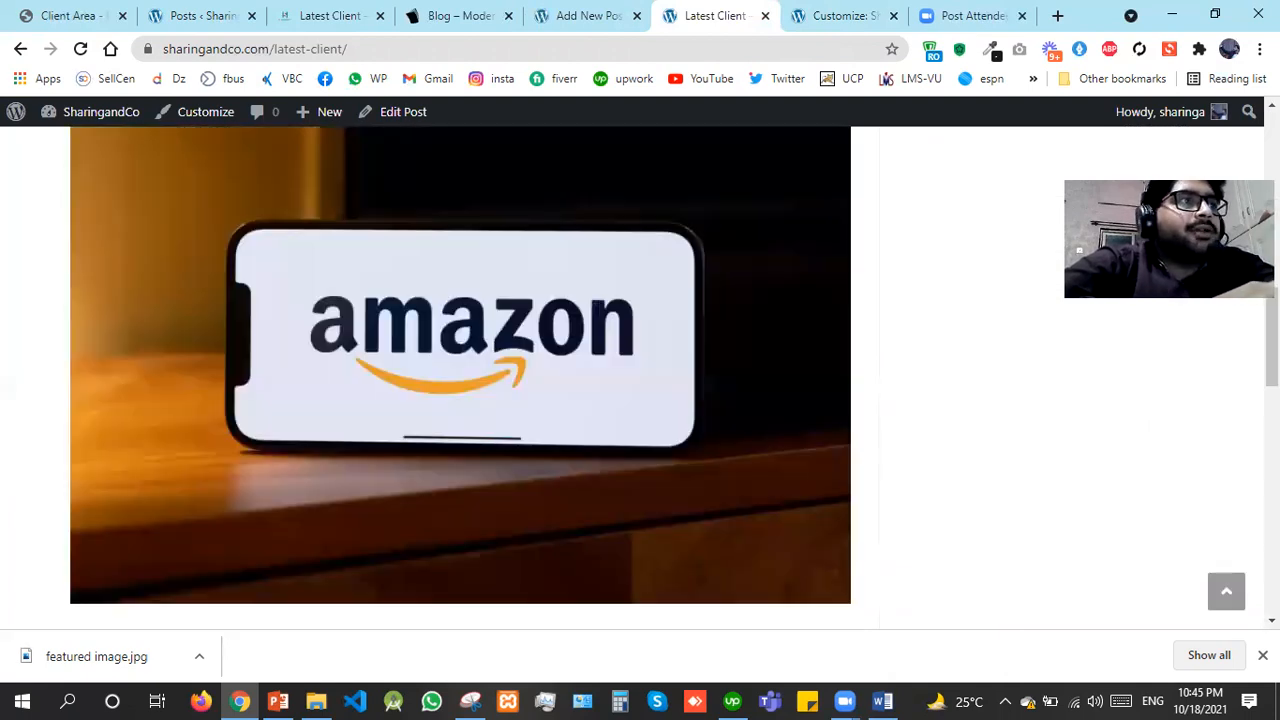
pyautogui.scroll(-5, 460, 380)
pyautogui.scroll(-5, 460, 380)
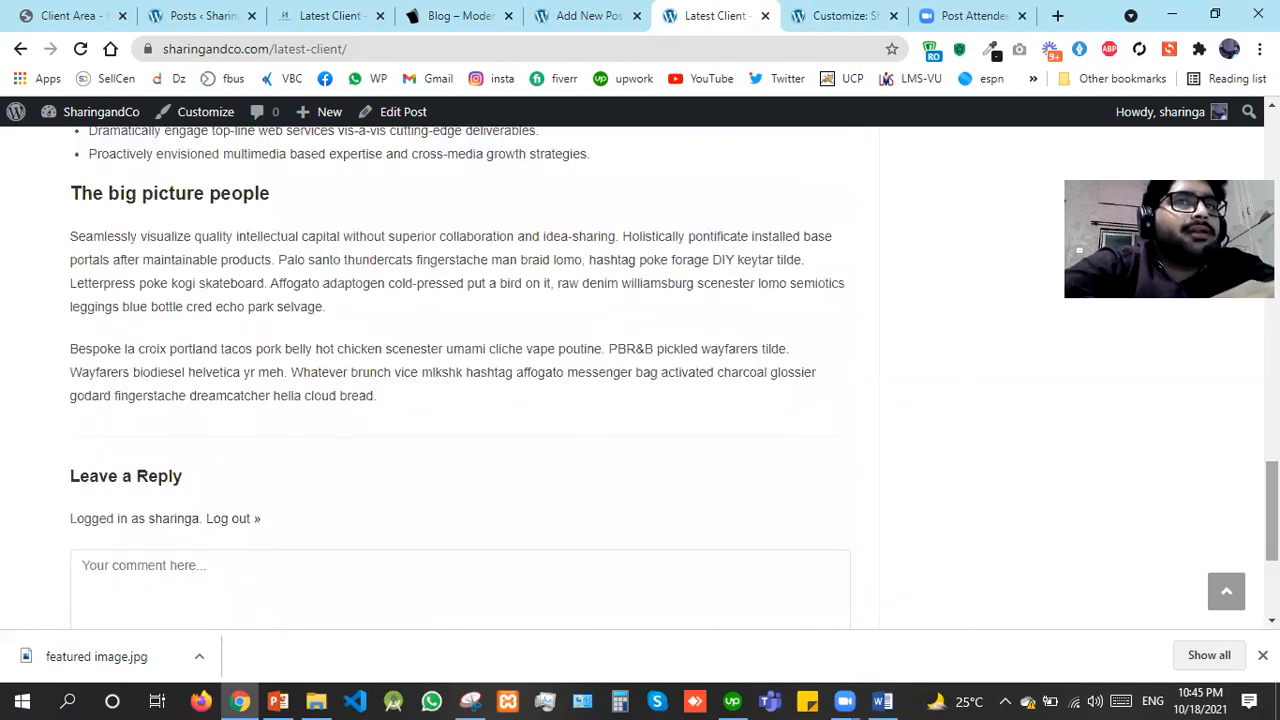
pyautogui.scroll(-2, 460, 380)
pyautogui.moveTo(1272, 539); pyautogui.dragTo(1272, 170)
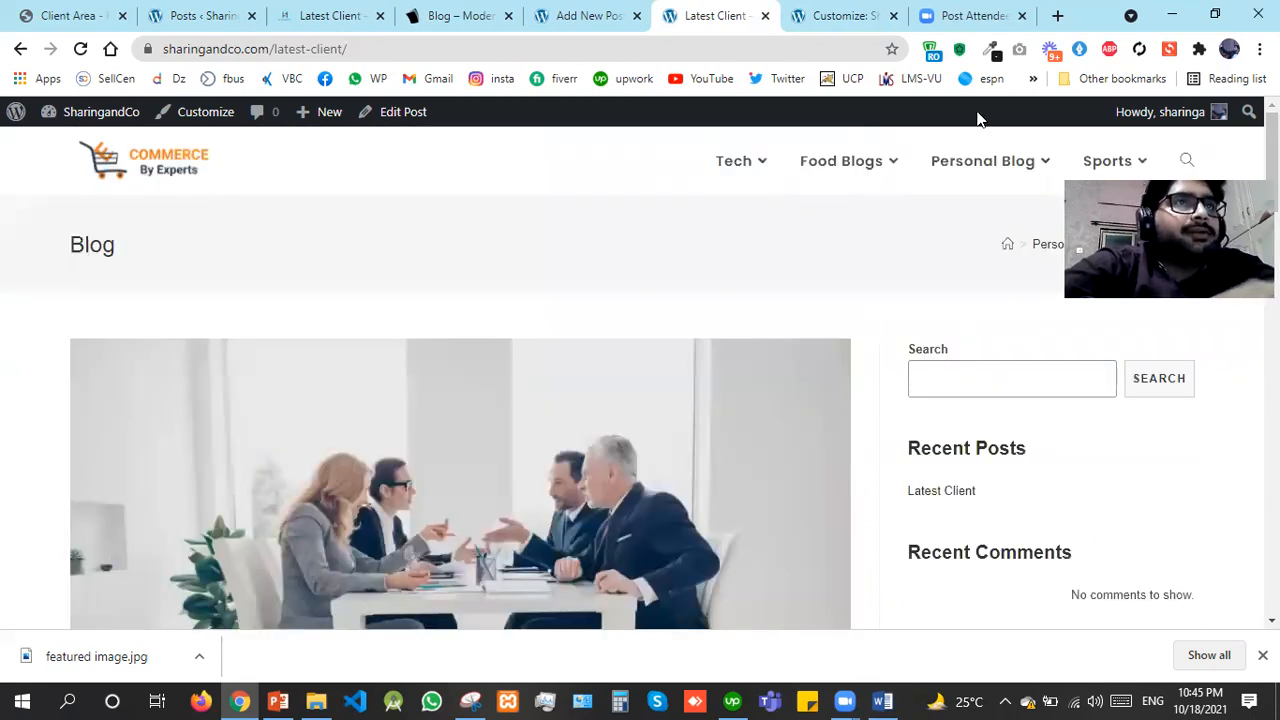
# Go from the live Latest Client post to the SharingandCo admin dashboard
pyautogui.click(612, 15)
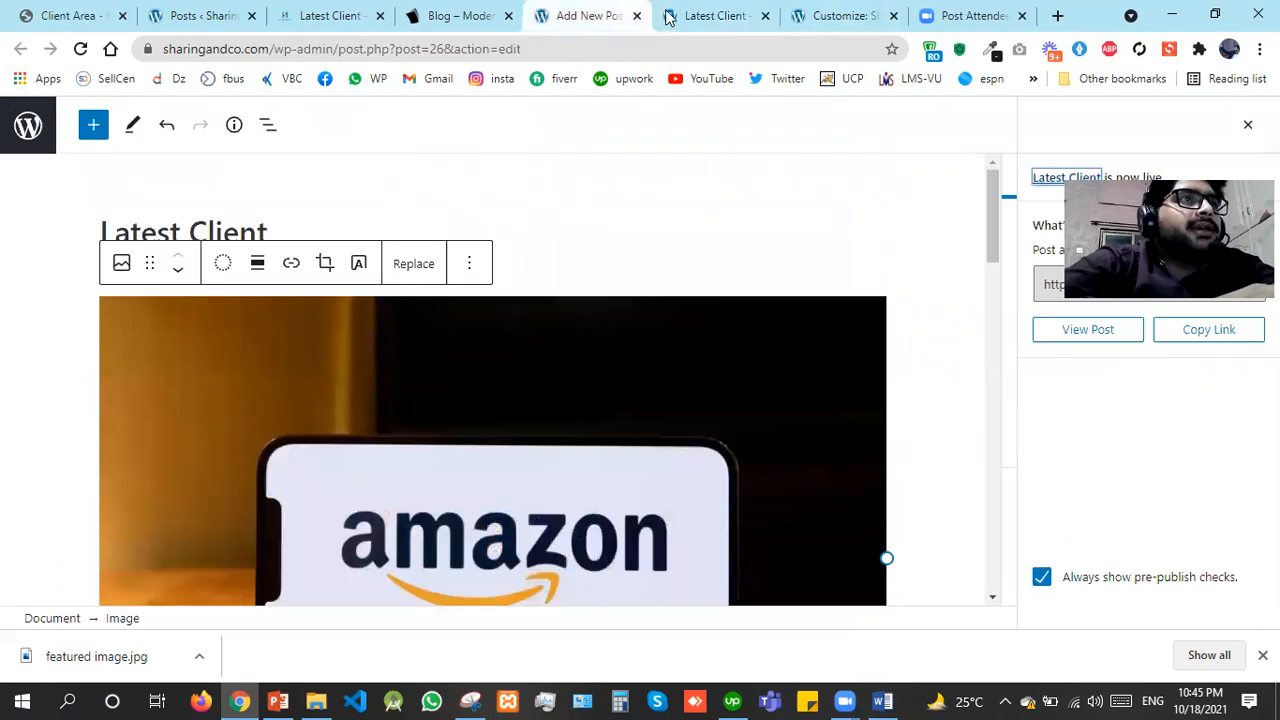
pyautogui.click(668, 17)
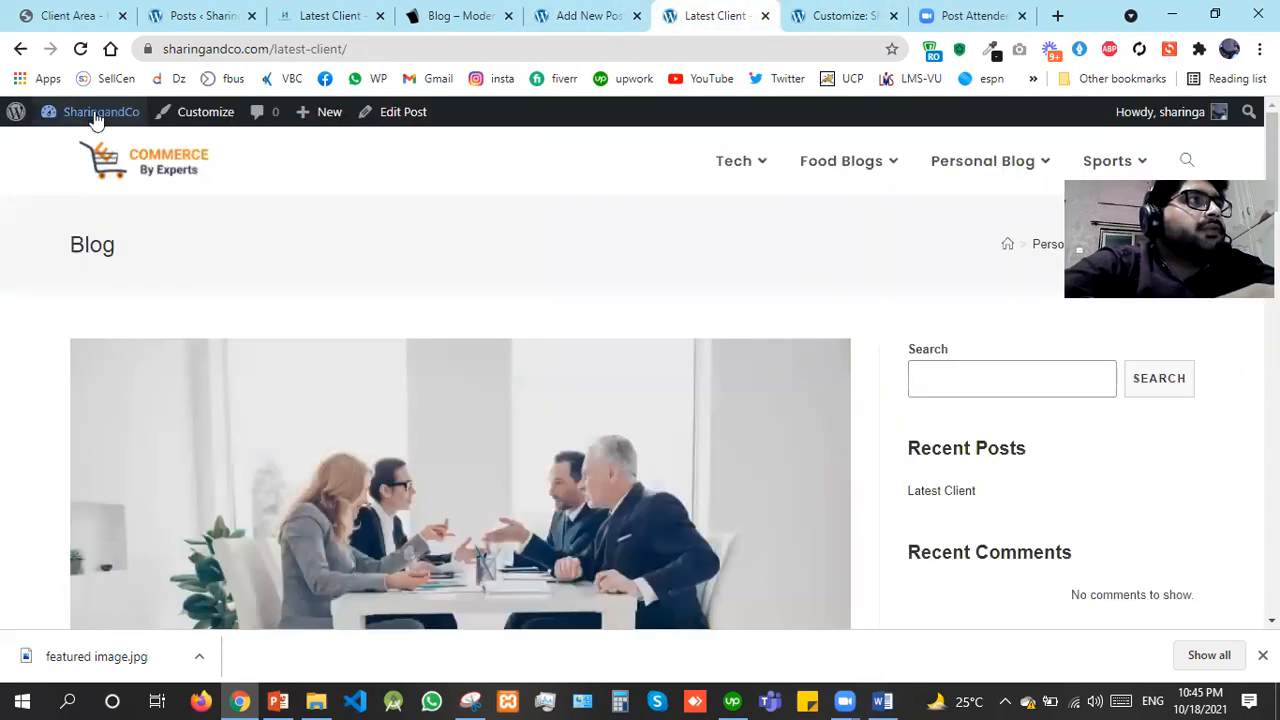
pyautogui.moveTo(95, 118)
pyautogui.click(83, 143)
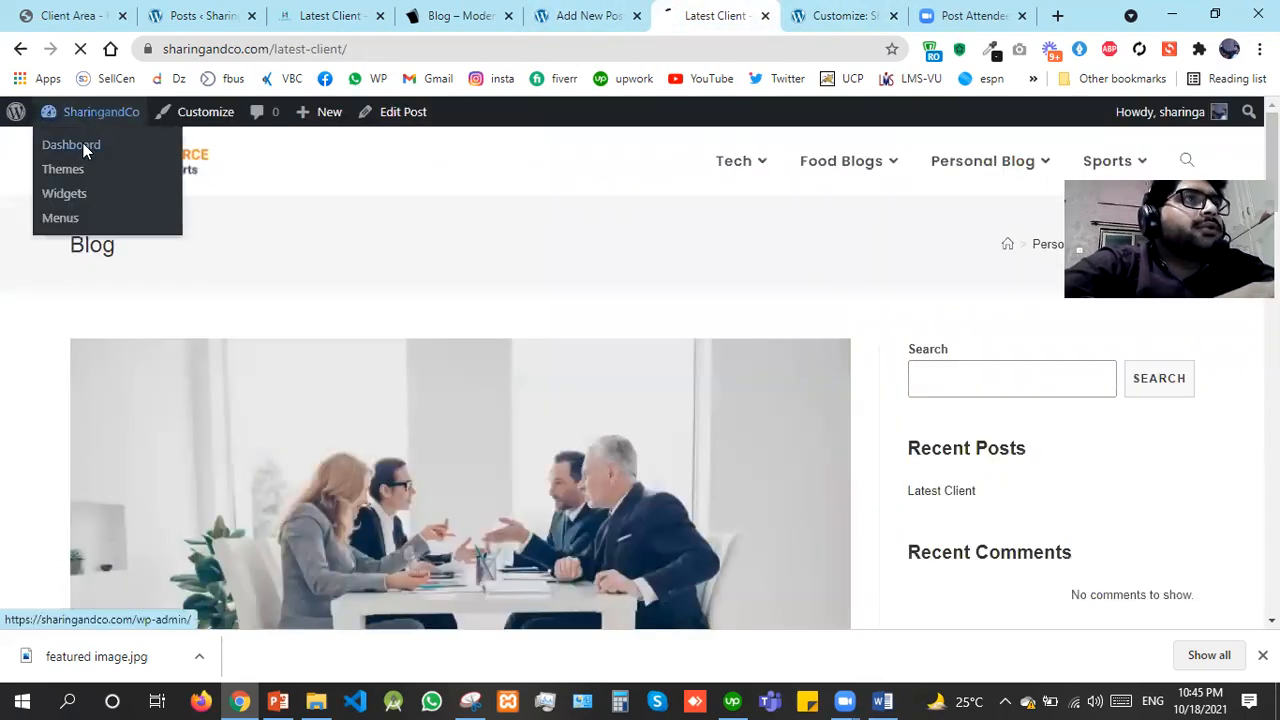
# Close the unneeded browser tabs: the post editor, the Modern blog demo, the Posts list and the Post Attendee page
pyautogui.click(636, 16)
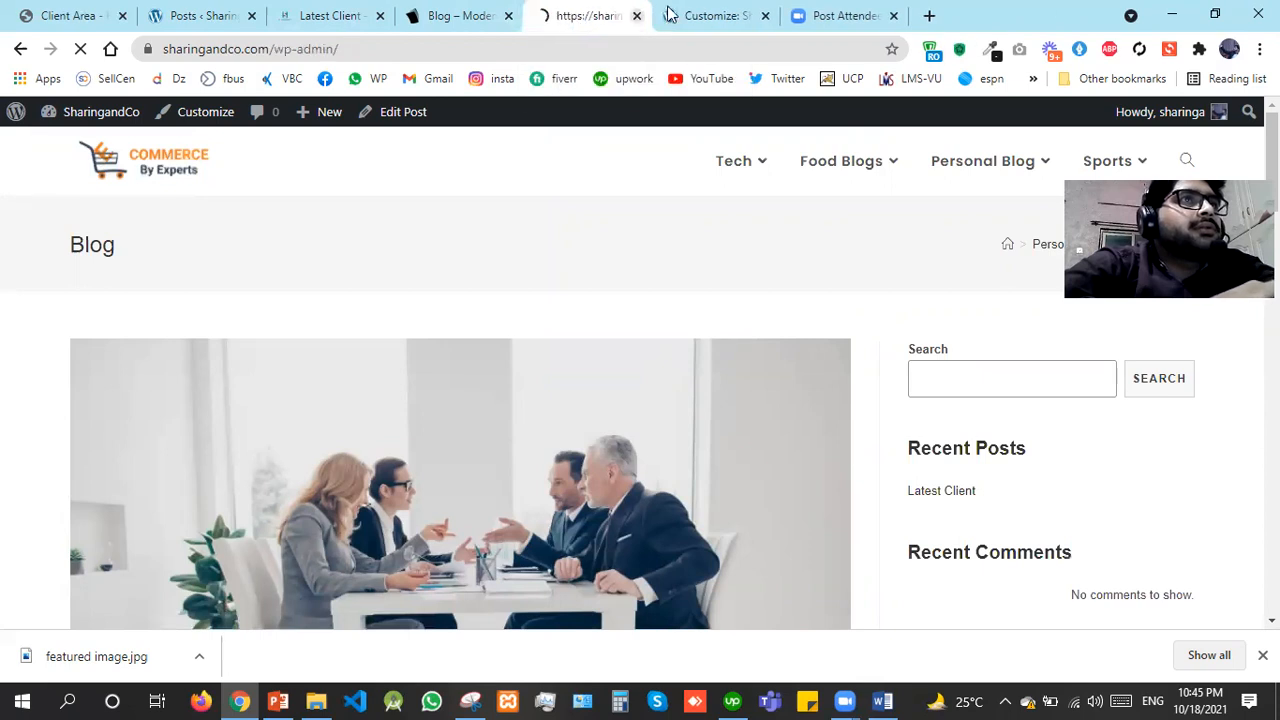
pyautogui.click(672, 15)
pyautogui.click(545, 10)
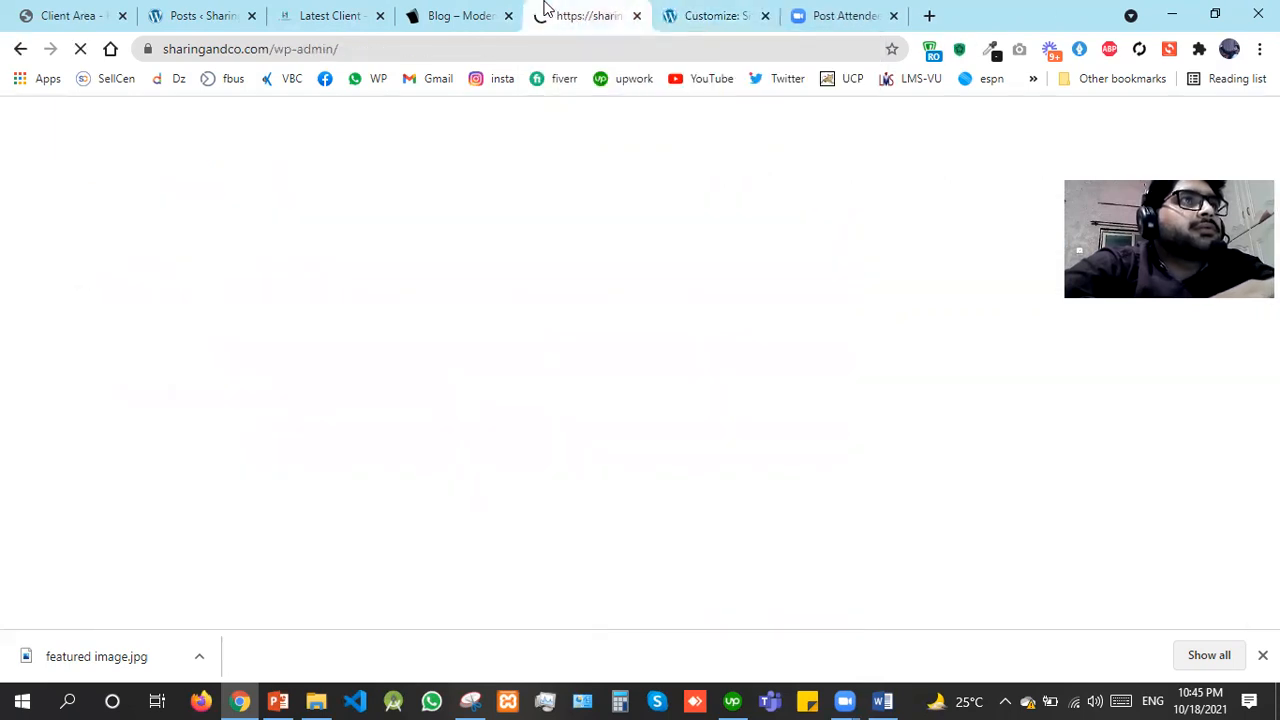
pyautogui.click(506, 18)
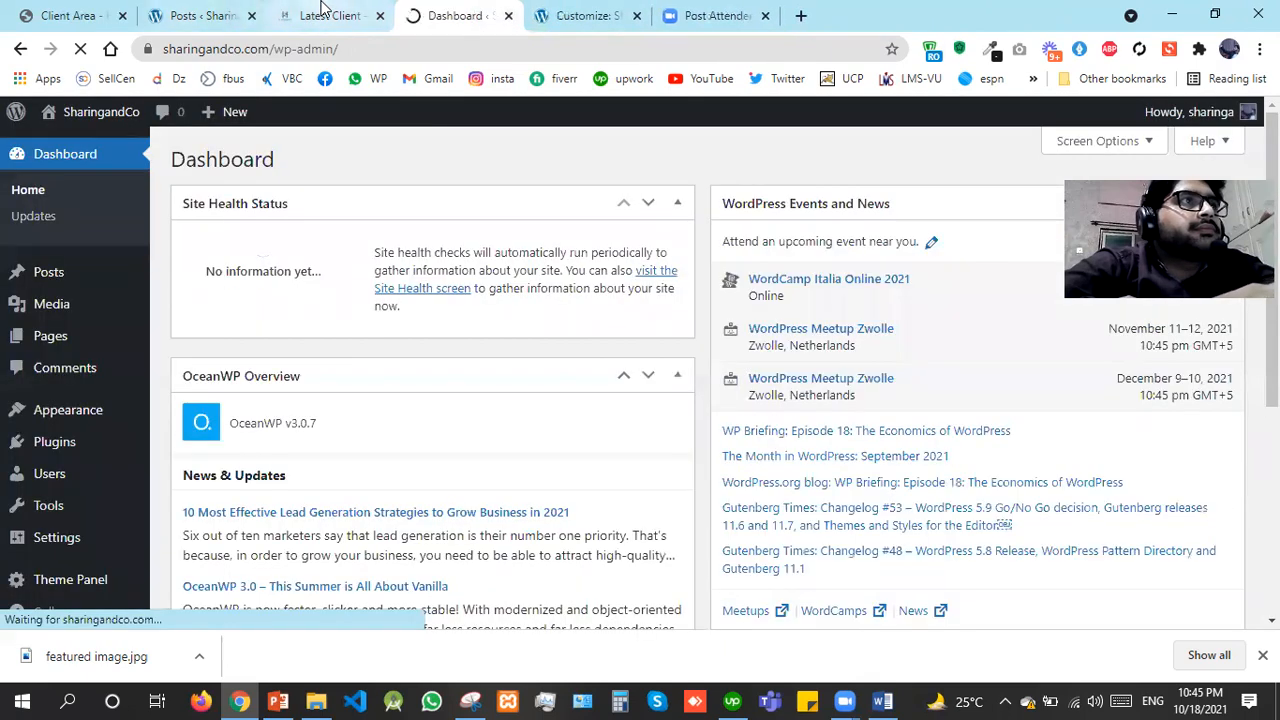
pyautogui.click(252, 16)
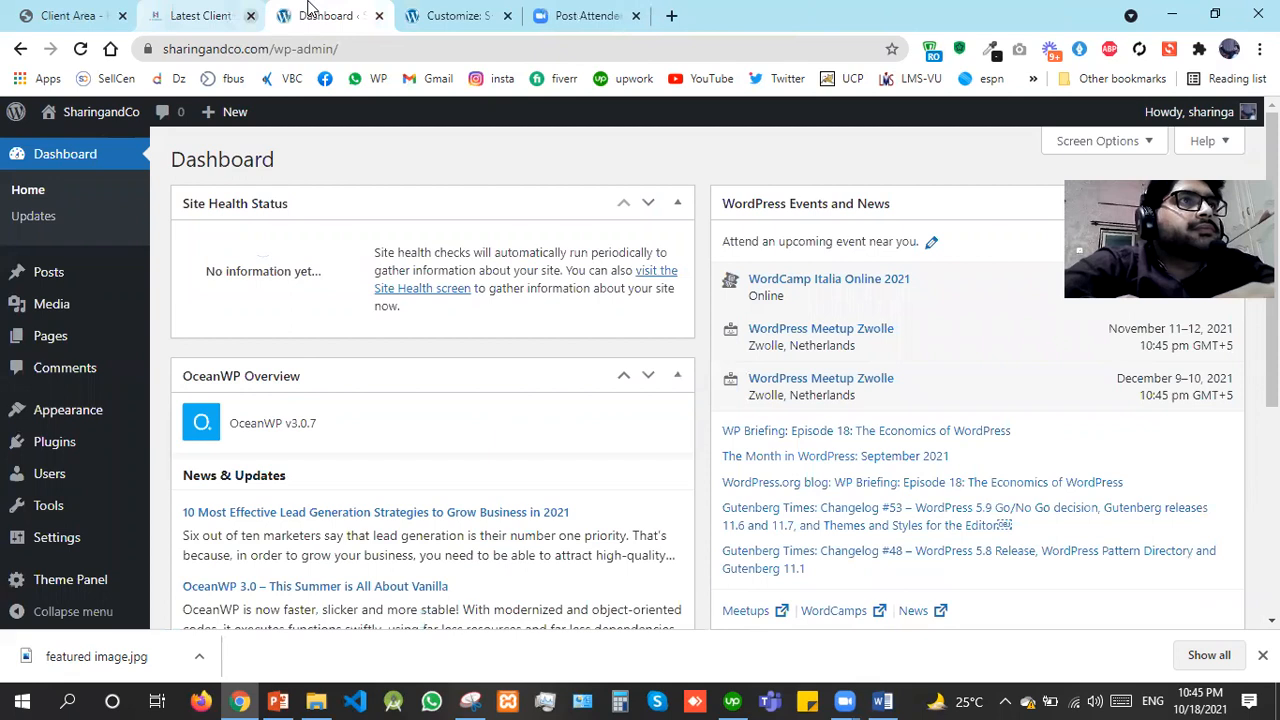
pyautogui.click(632, 16)
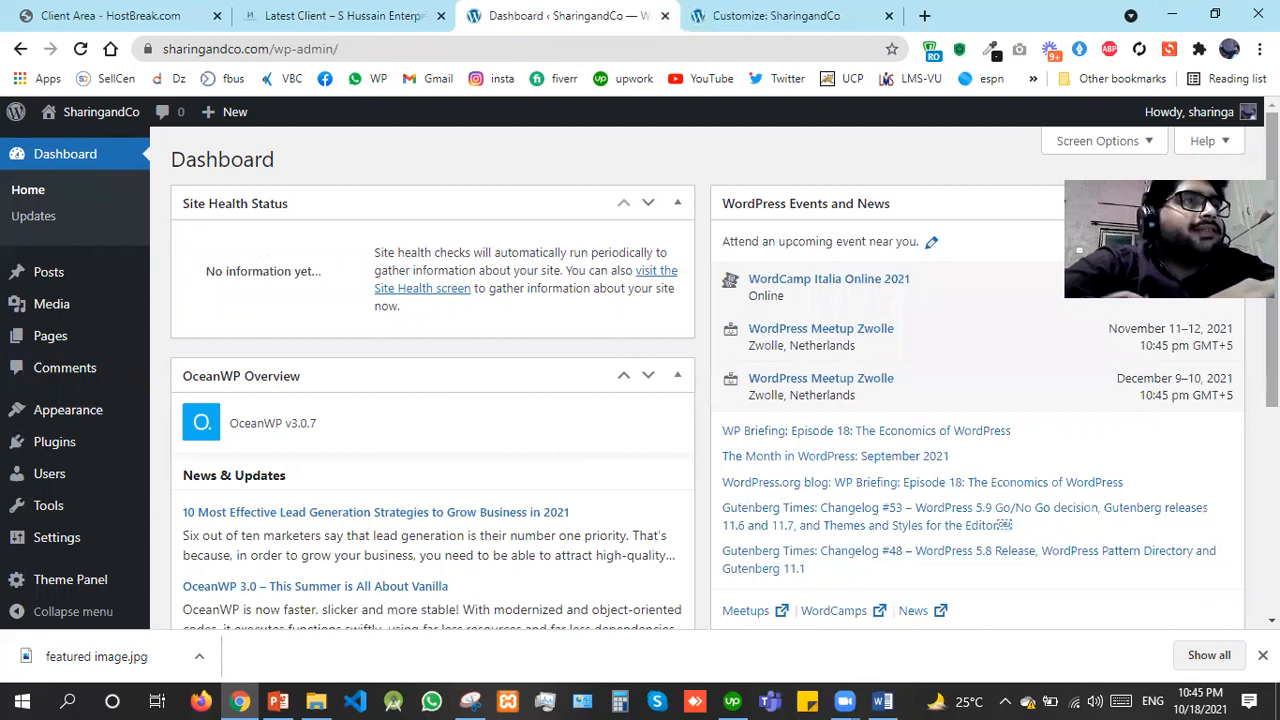
# Open the live SharingandCo site in a new tab while keeping the dashboard open
pyautogui.scroll(-1, 700, 380)
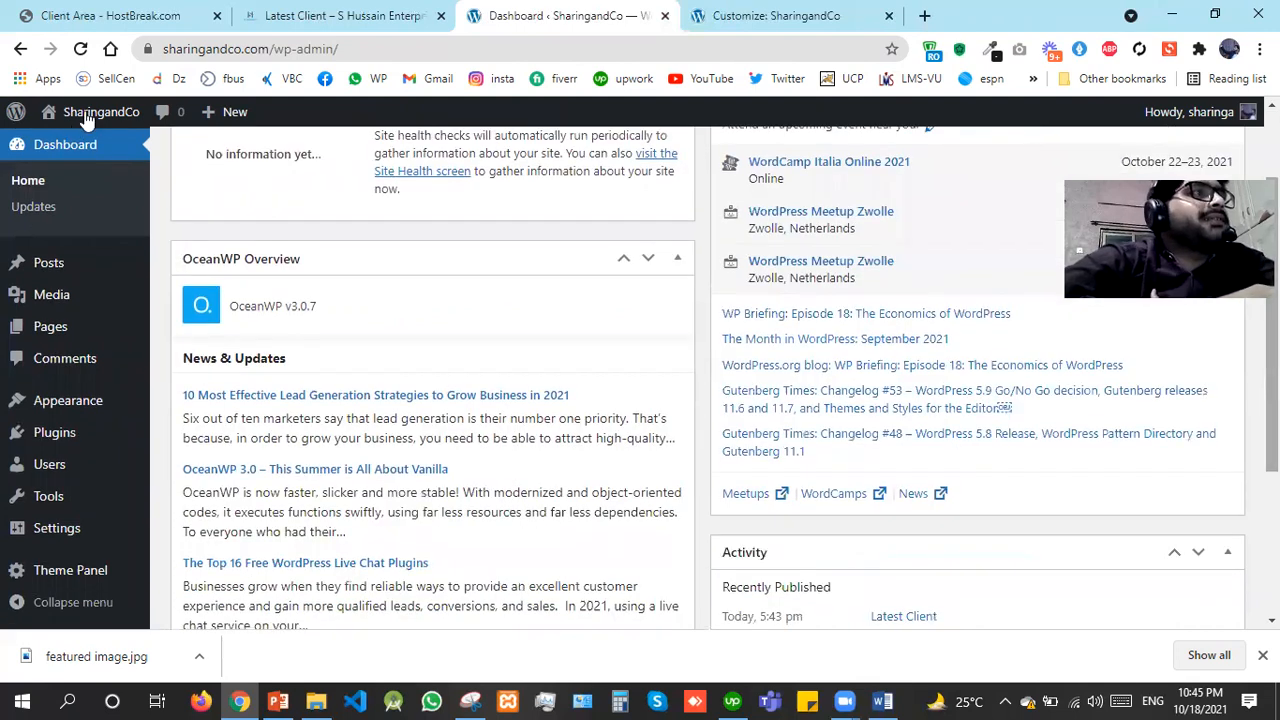
pyautogui.moveTo(88, 119)
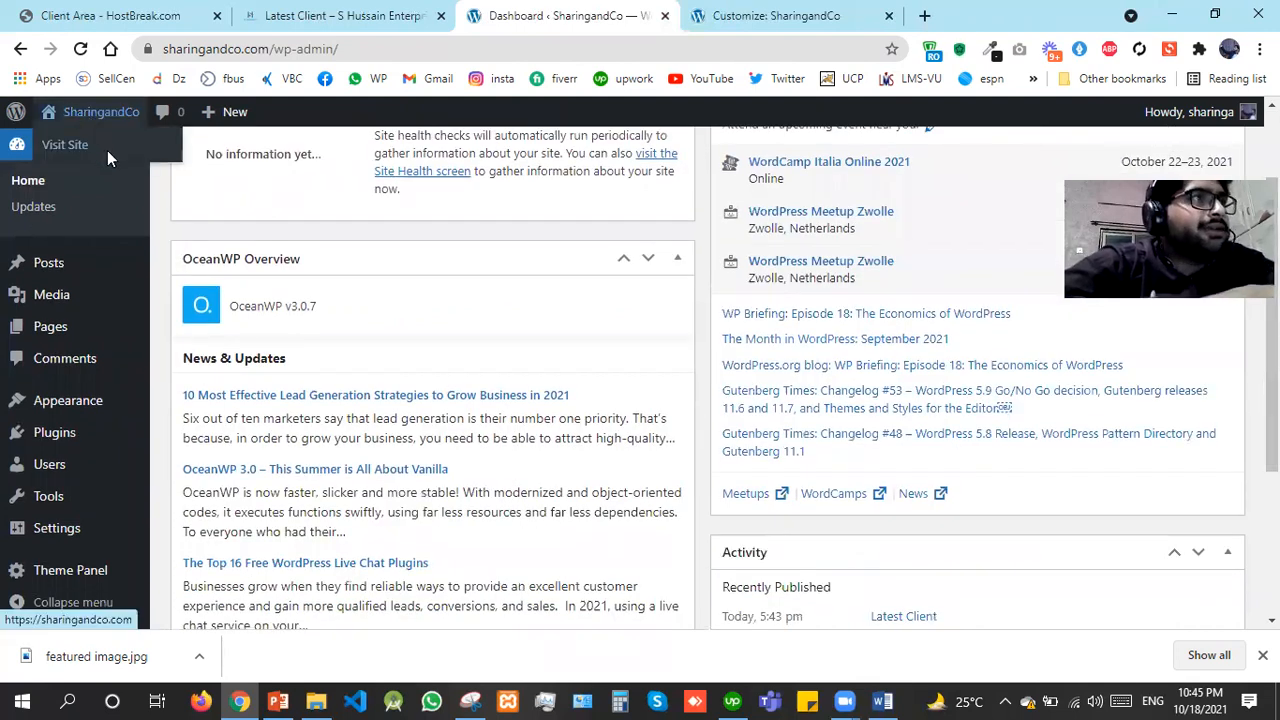
pyautogui.rightClick(107, 150)
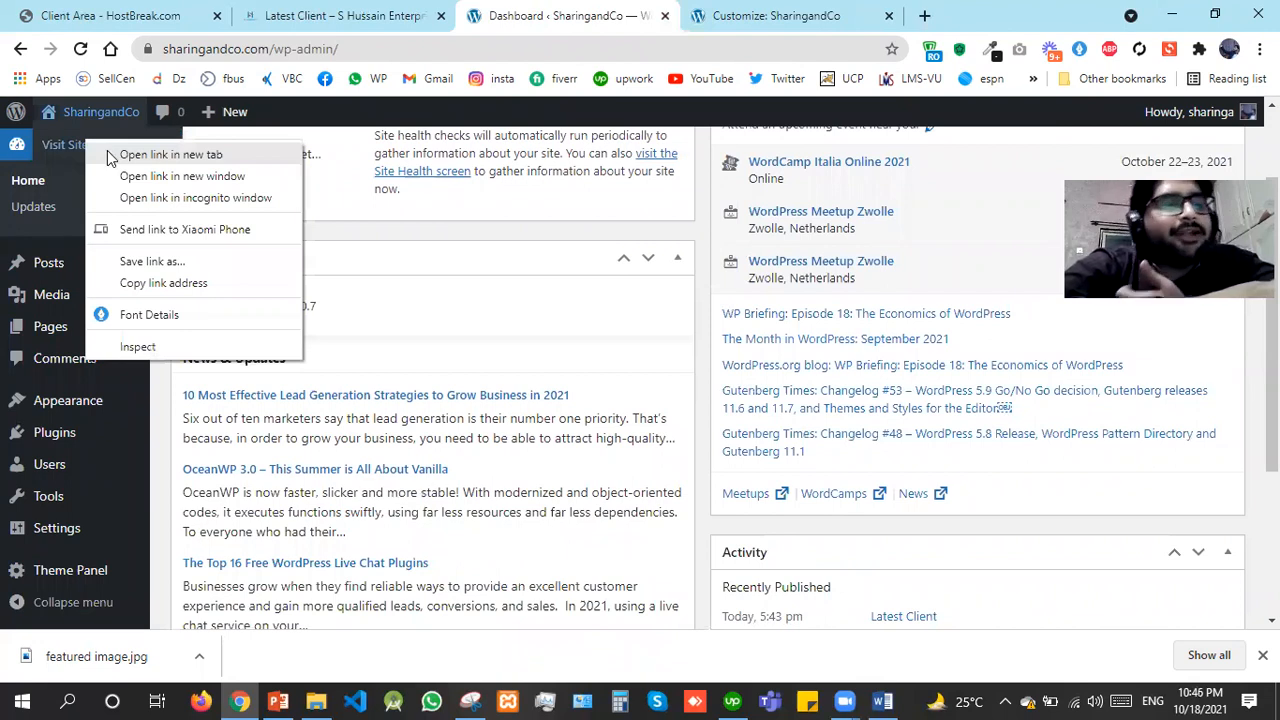
pyautogui.click(111, 155)
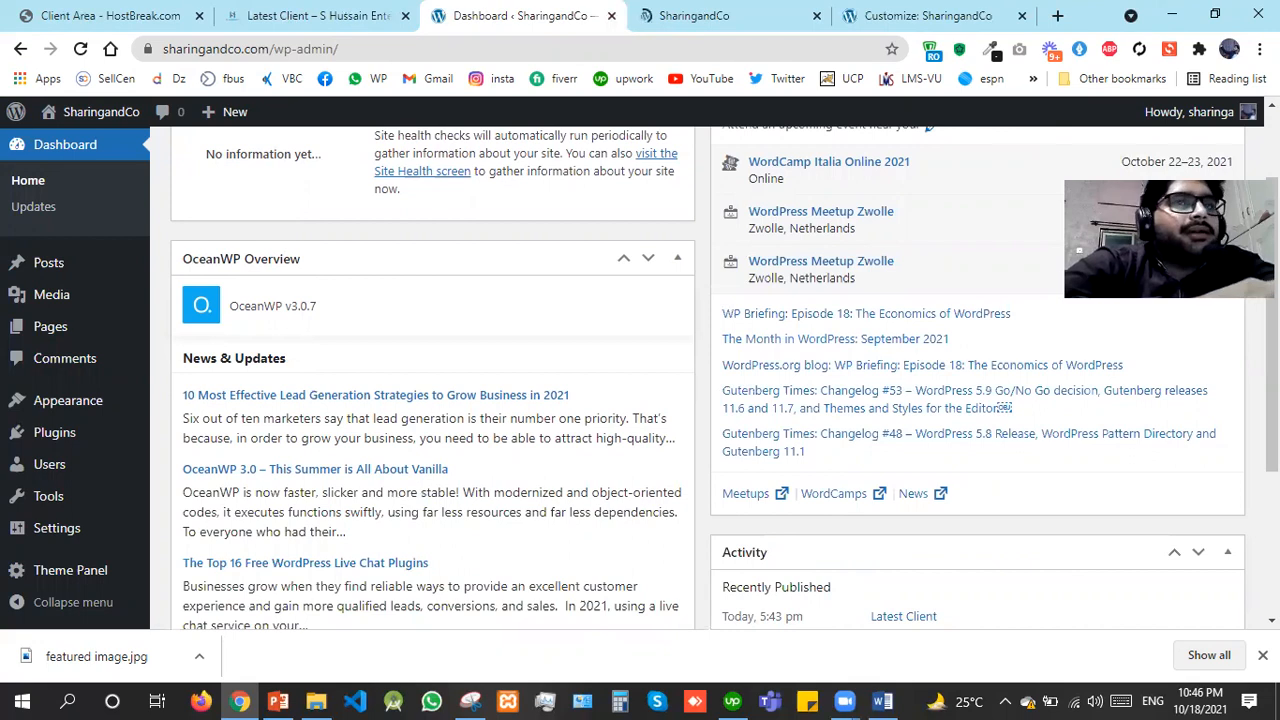
# Open the Widgets management page from the dashboard and dismiss the block widgets welcome guide
pyautogui.scroll(1, 700, 380)
pyautogui.scroll(-3, 258, 545)
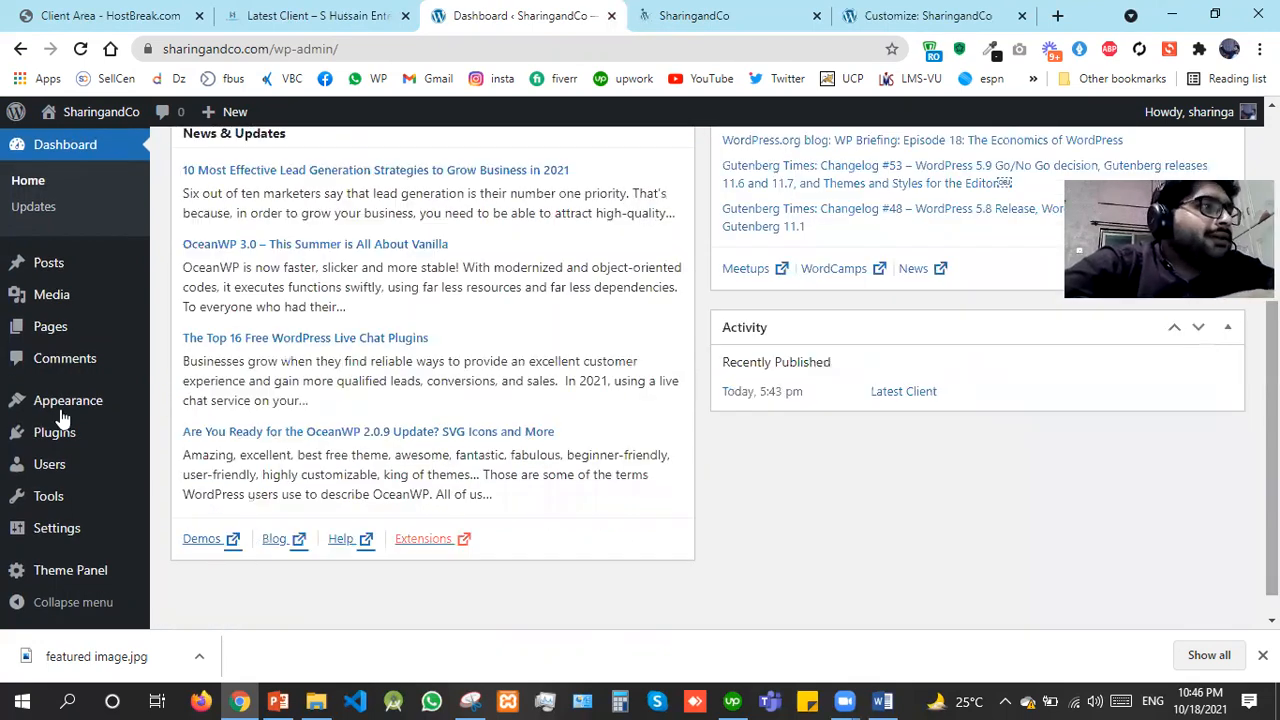
pyautogui.moveTo(62, 410)
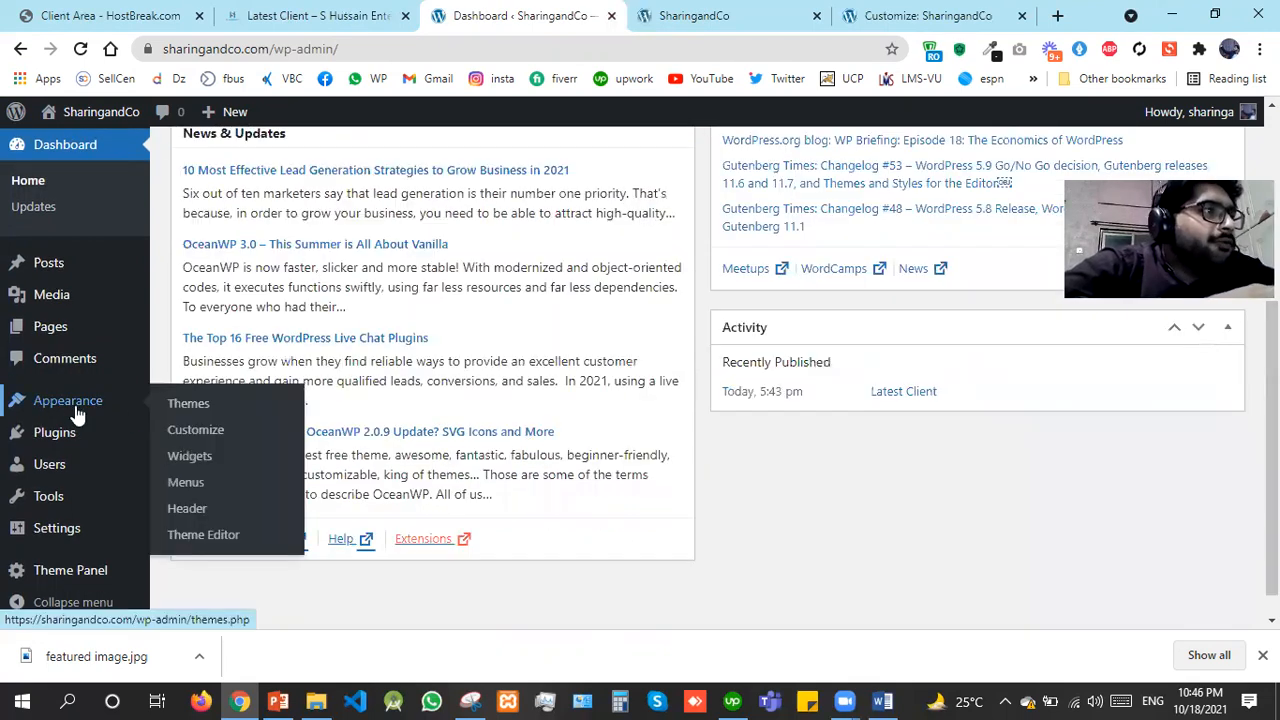
pyautogui.click(189, 459)
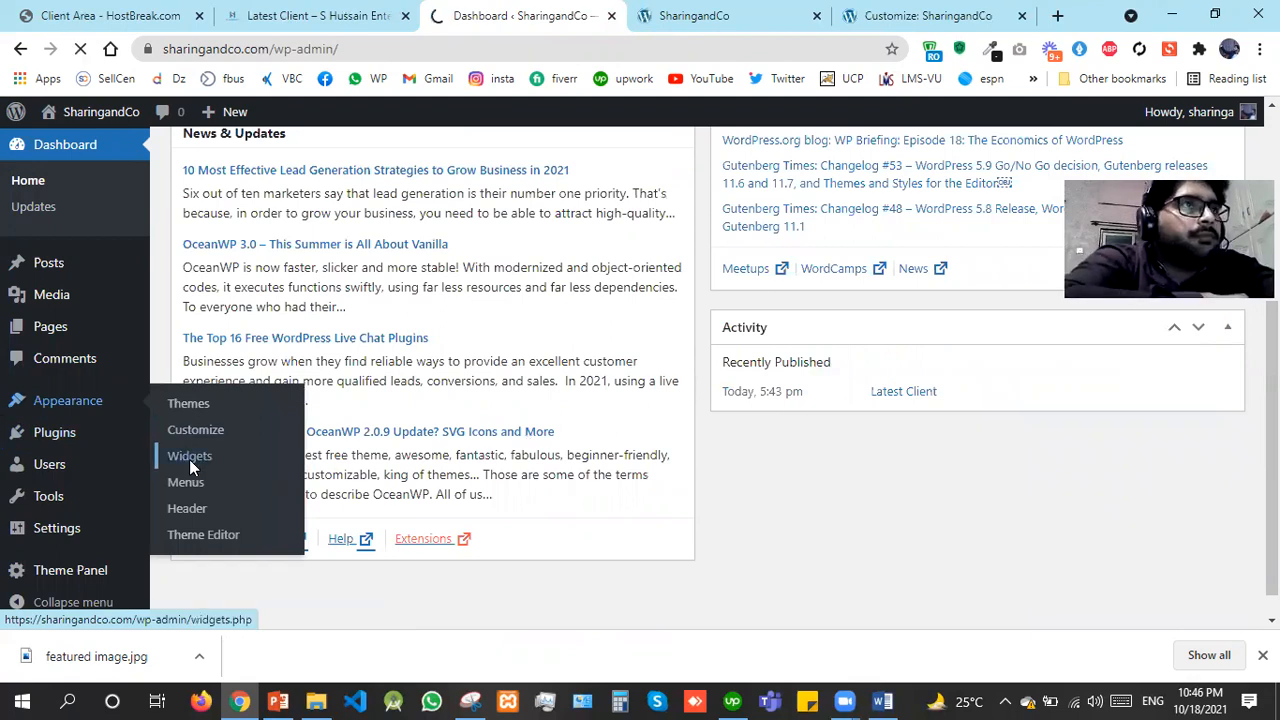
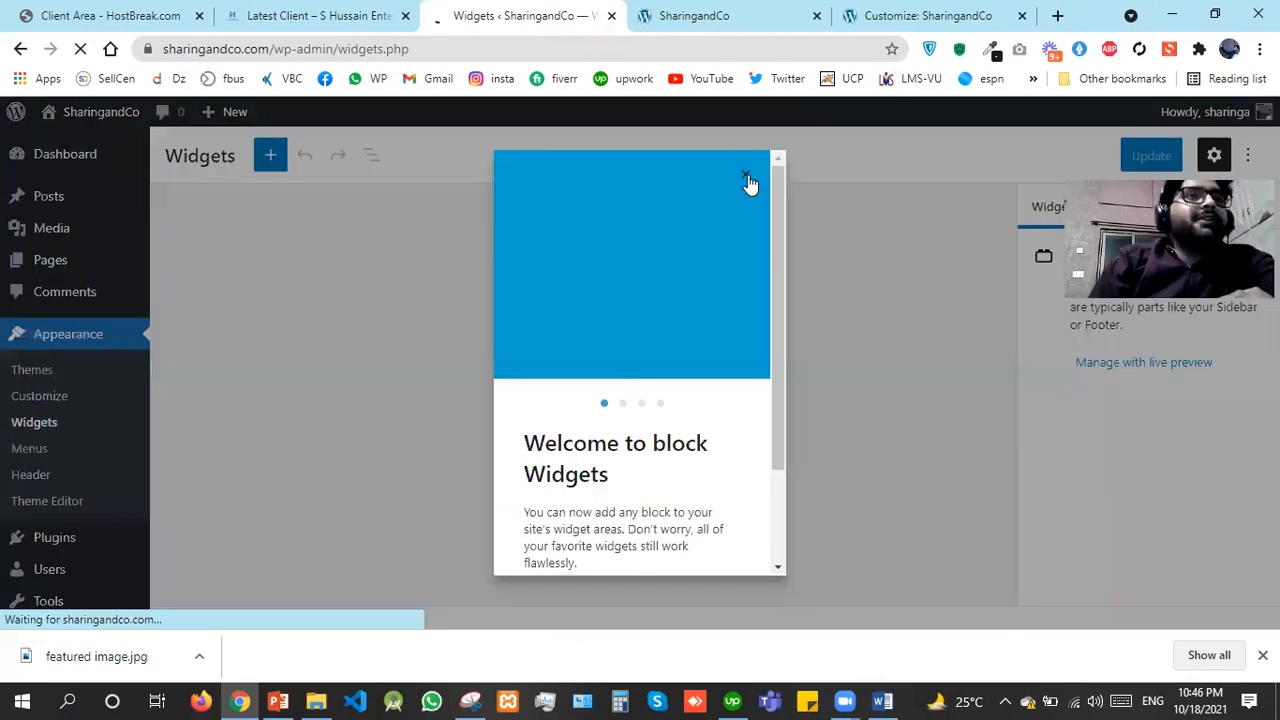
pyautogui.click(746, 177)
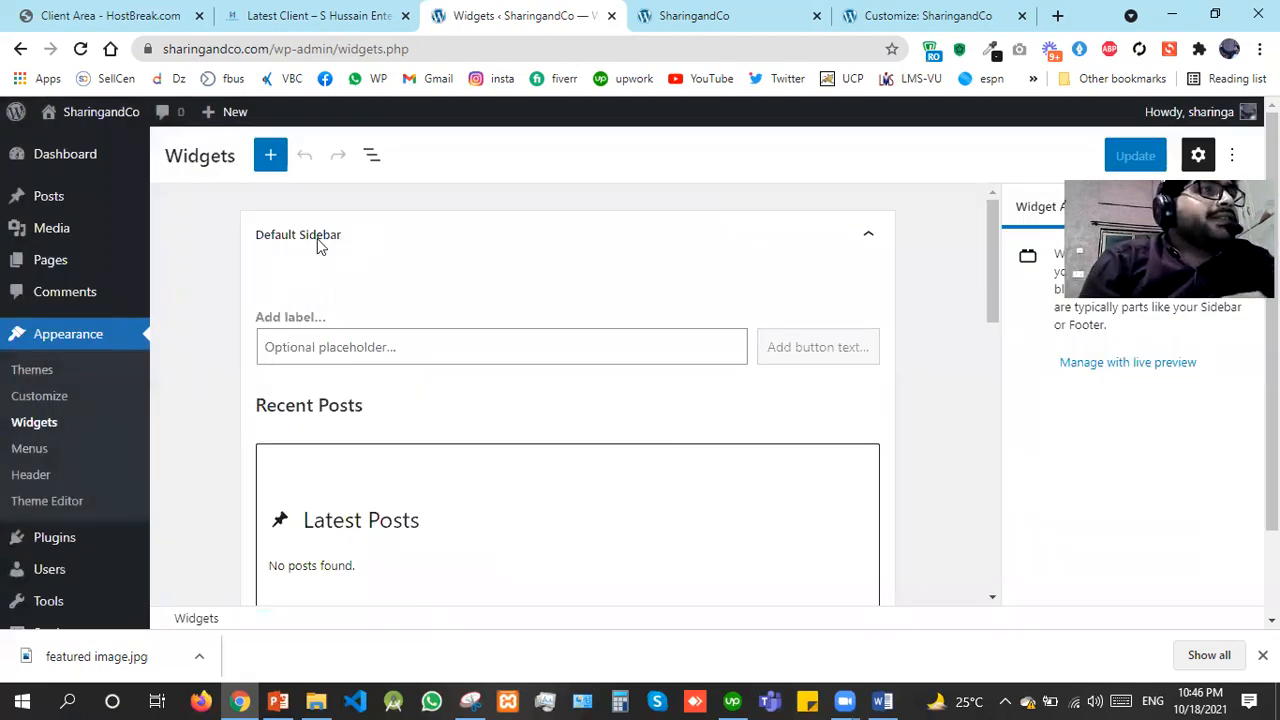
# Examine the Default Sidebar's widgets and the other widget areas on the Widgets page, comparing them with the live homepage's sidebar
pyautogui.click(266, 244)
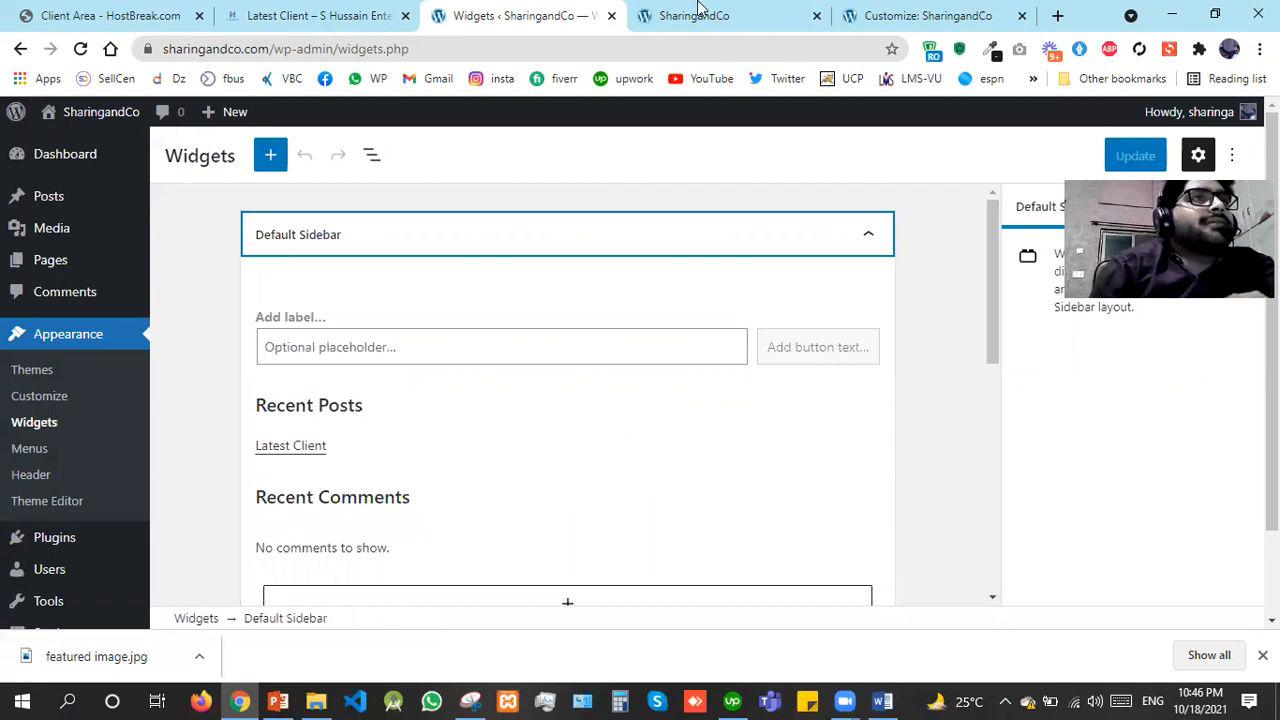
pyautogui.hotkey('ctrl', 'Tab')
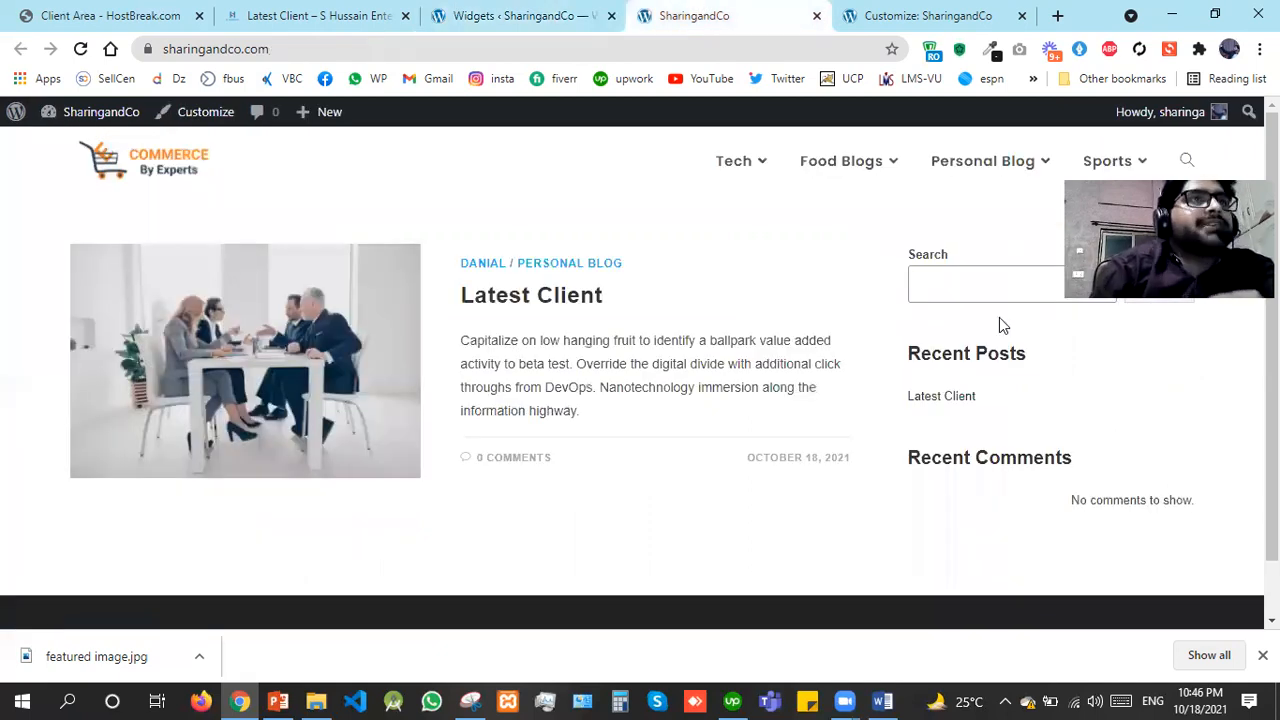
pyautogui.hotkey('ctrl', 'shift', 'Tab')
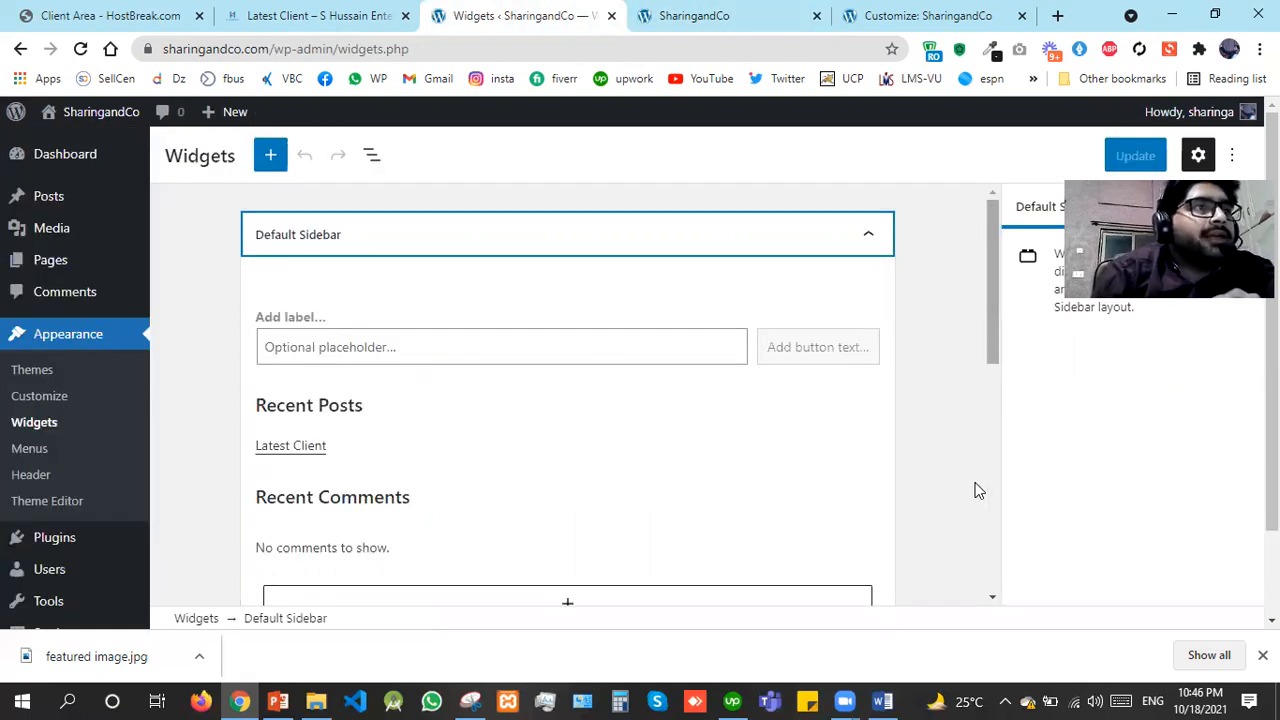
pyautogui.scroll(-4, 978, 491)
pyautogui.scroll(-1, 978, 491)
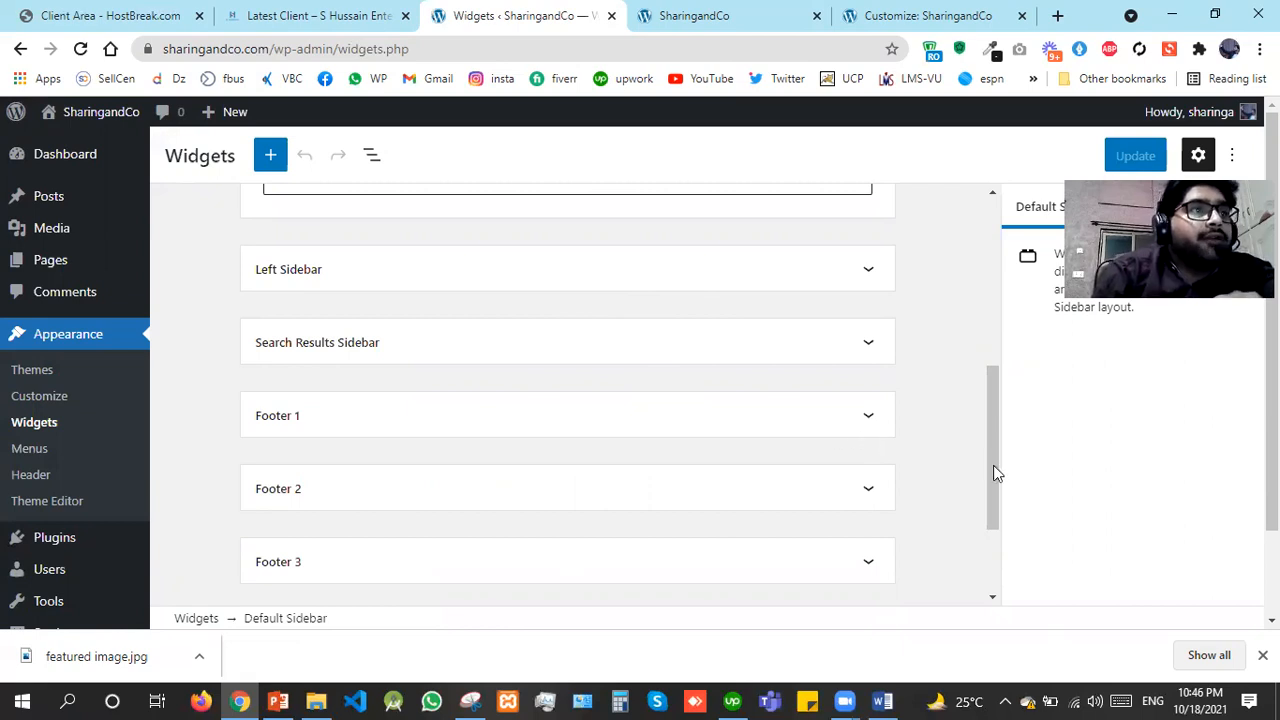
pyautogui.moveTo(997, 517); pyautogui.dragTo(992, 572)
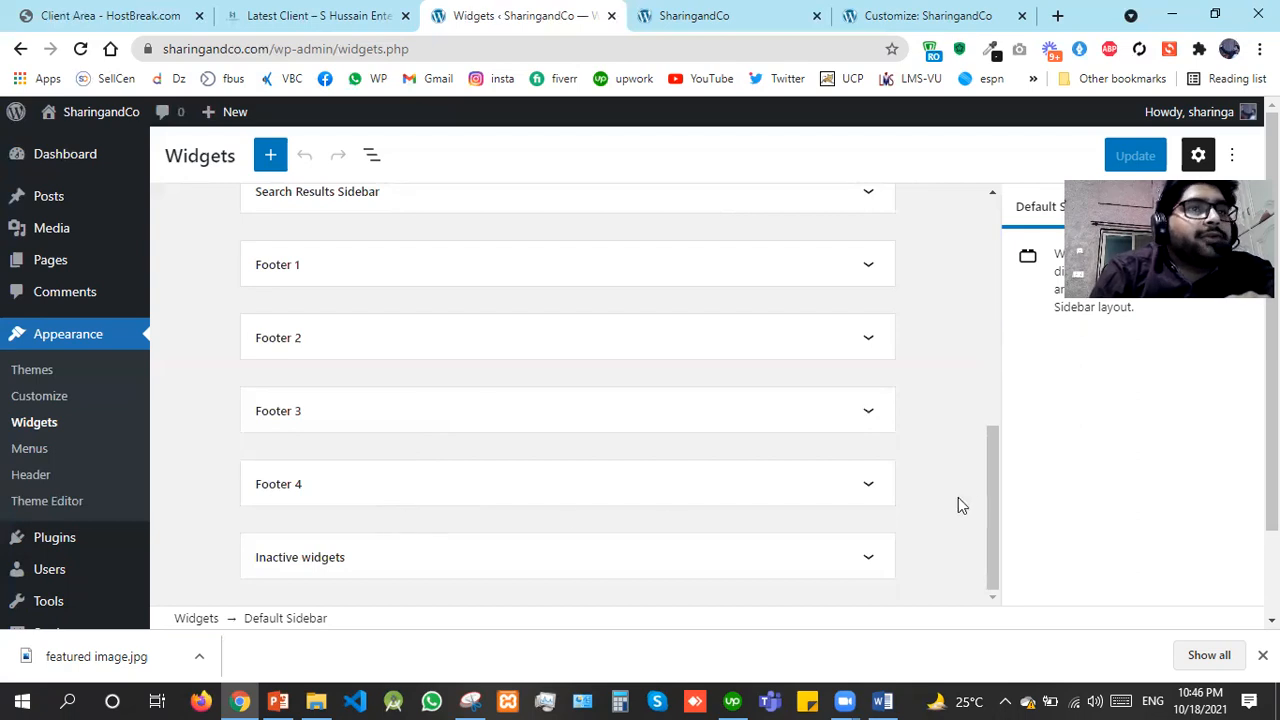
pyautogui.moveTo(986, 510); pyautogui.dragTo(969, 334)
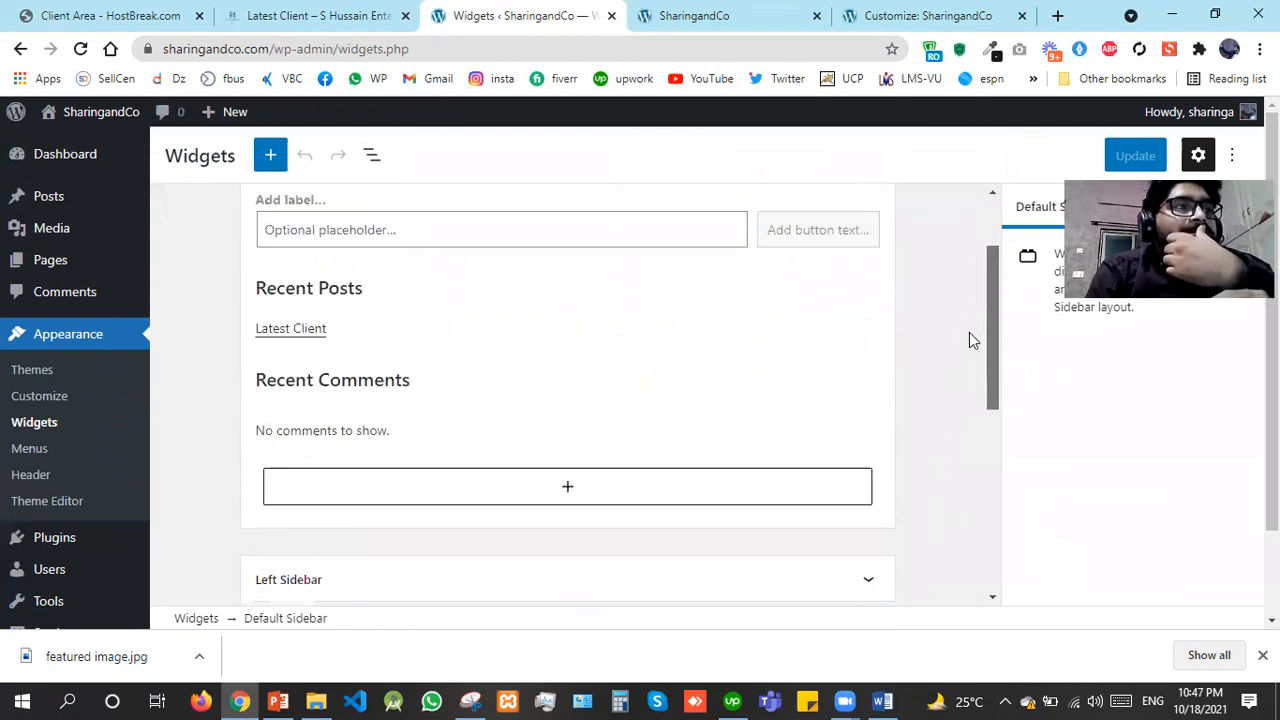
pyautogui.scroll(-2, 966, 385)
pyautogui.scroll(3, 315, 398)
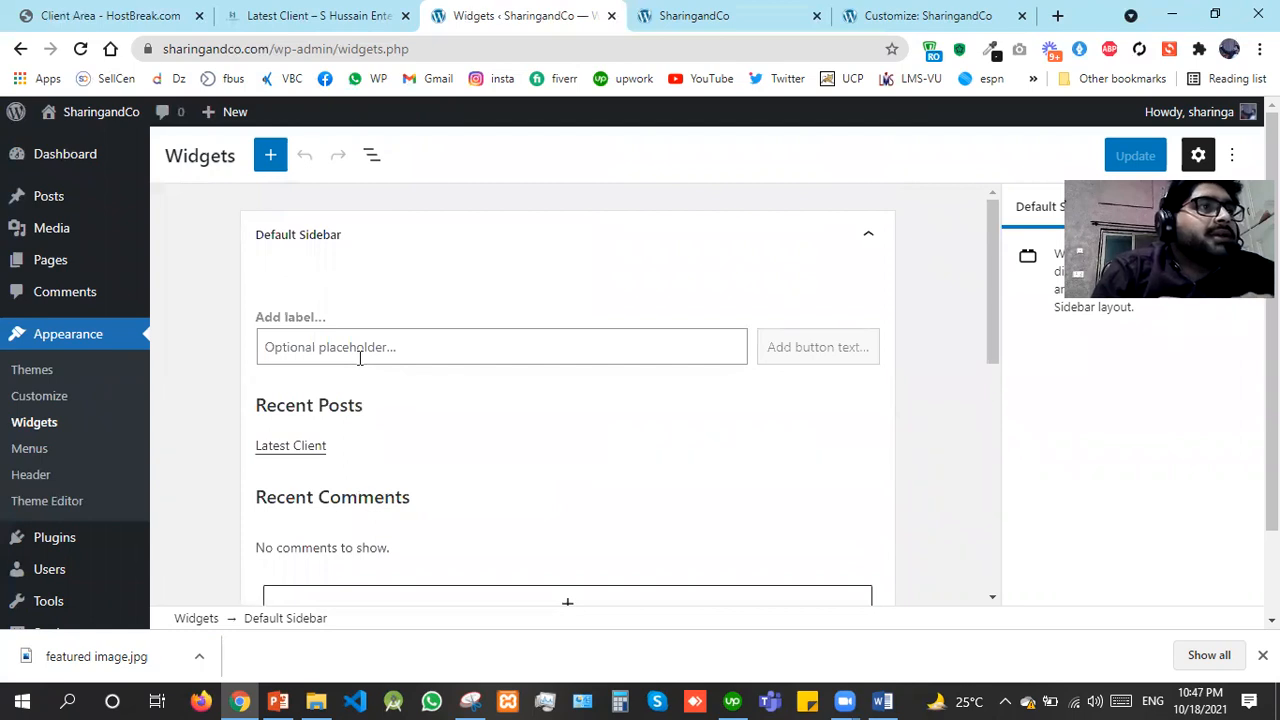
pyautogui.hotkey('ctrl', 'Tab')
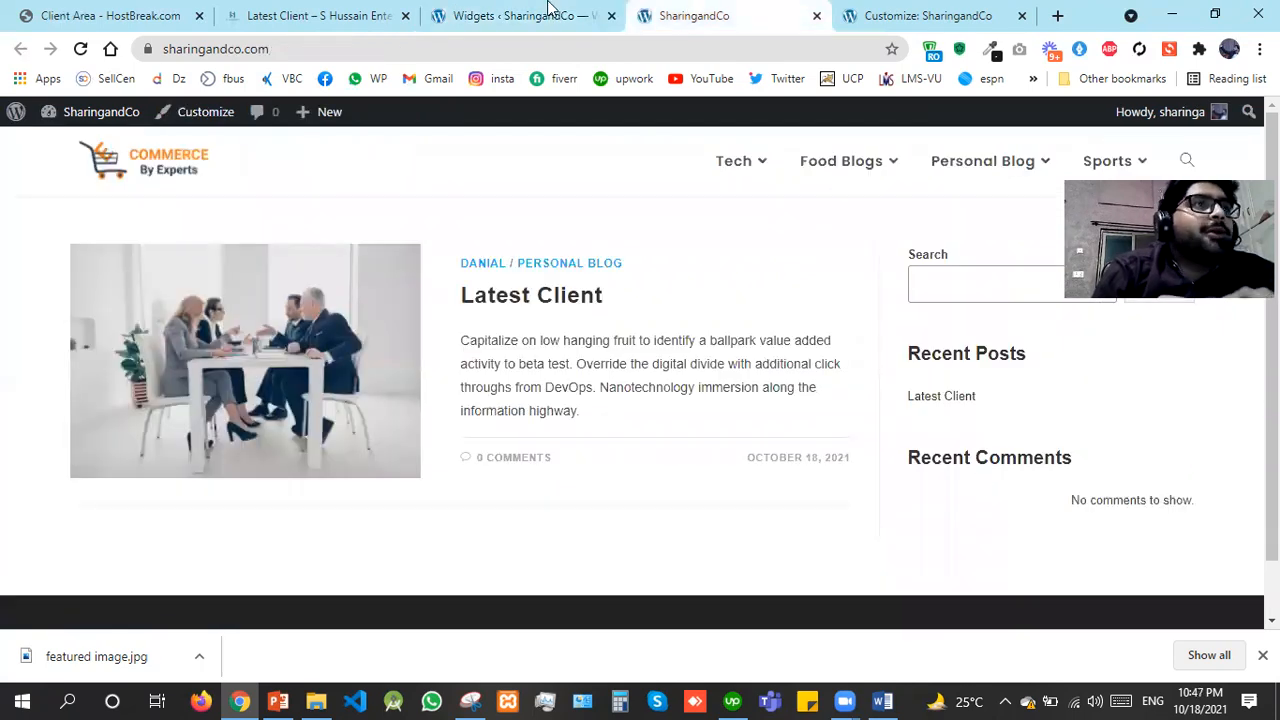
pyautogui.hotkey('ctrl', 'shift', 'Tab')
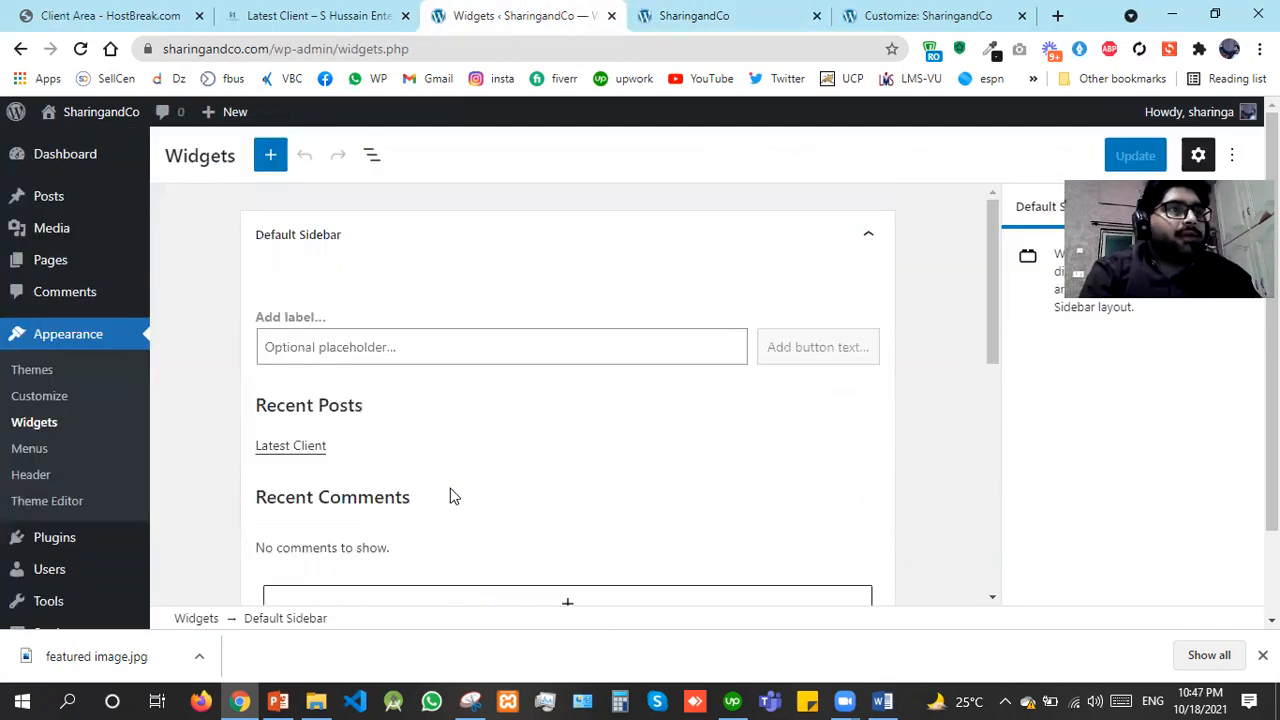
# Remove the Recent Comments heading and the Latest Comments block from the Default Sidebar
pyautogui.click(414, 500)
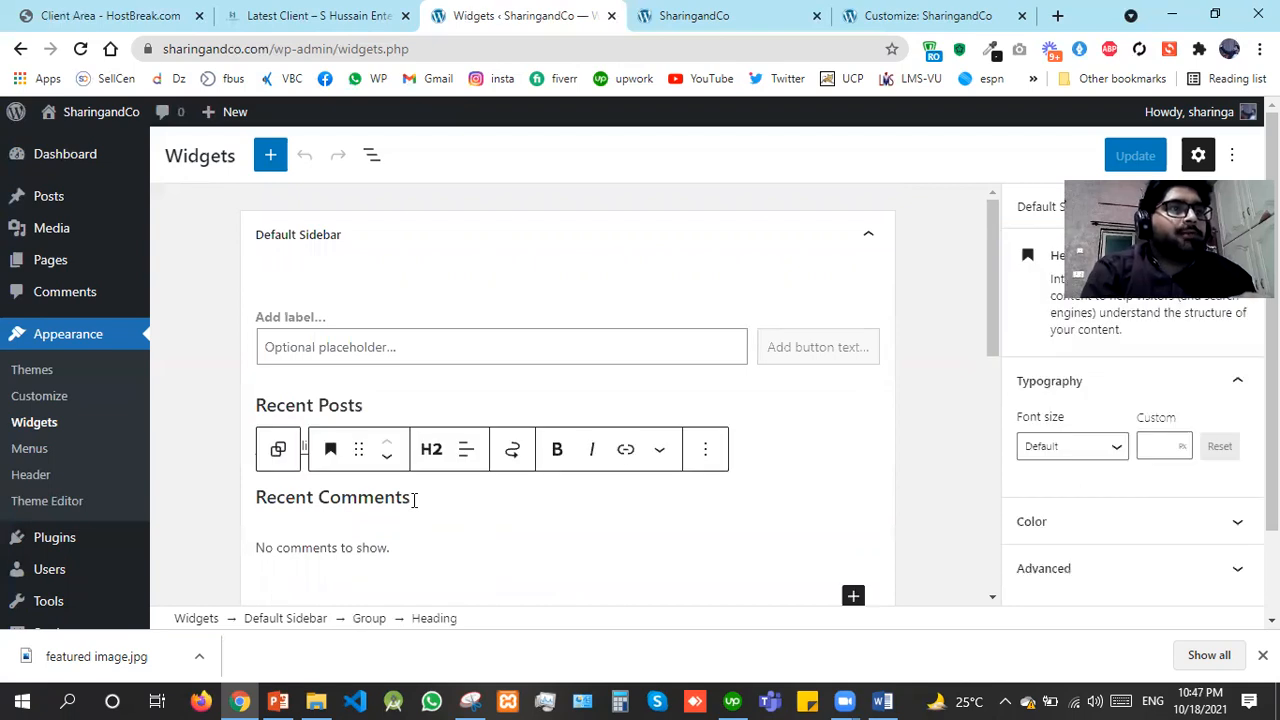
pyautogui.tripleClick(414, 500)
pyautogui.press('BackSpace')
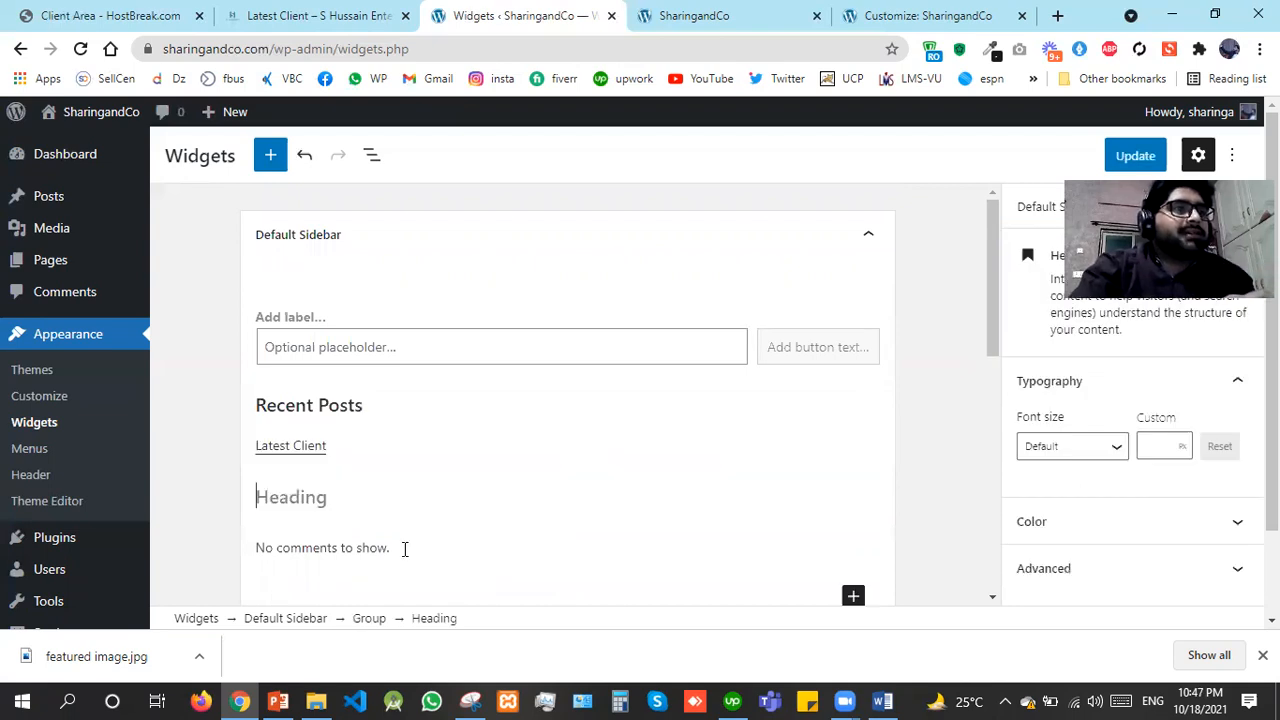
pyautogui.click(404, 549)
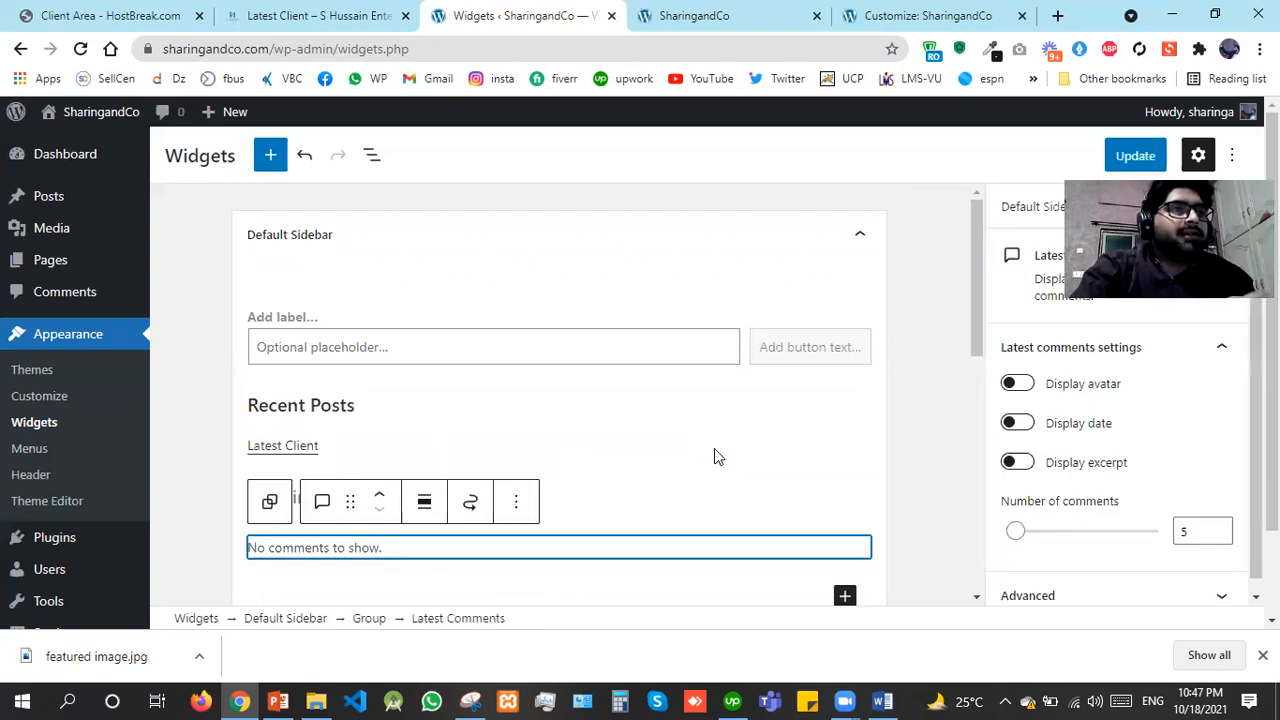
pyautogui.click(527, 503)
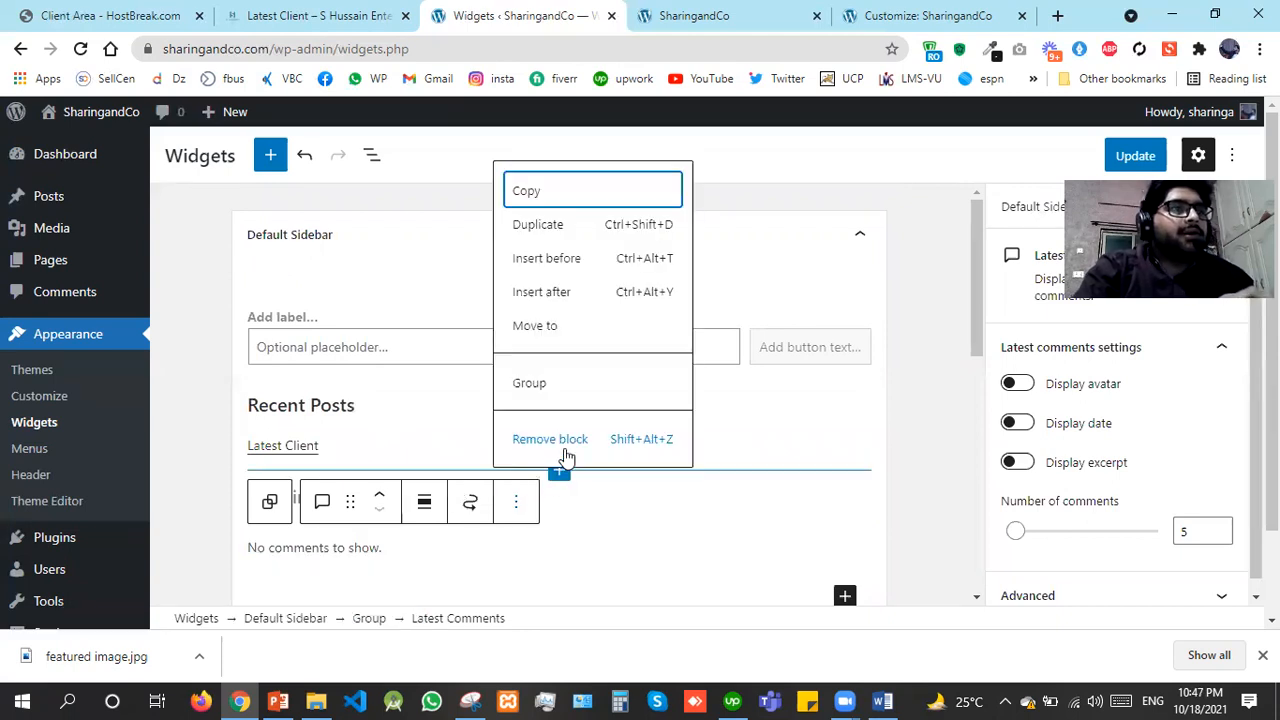
pyautogui.click(566, 456)
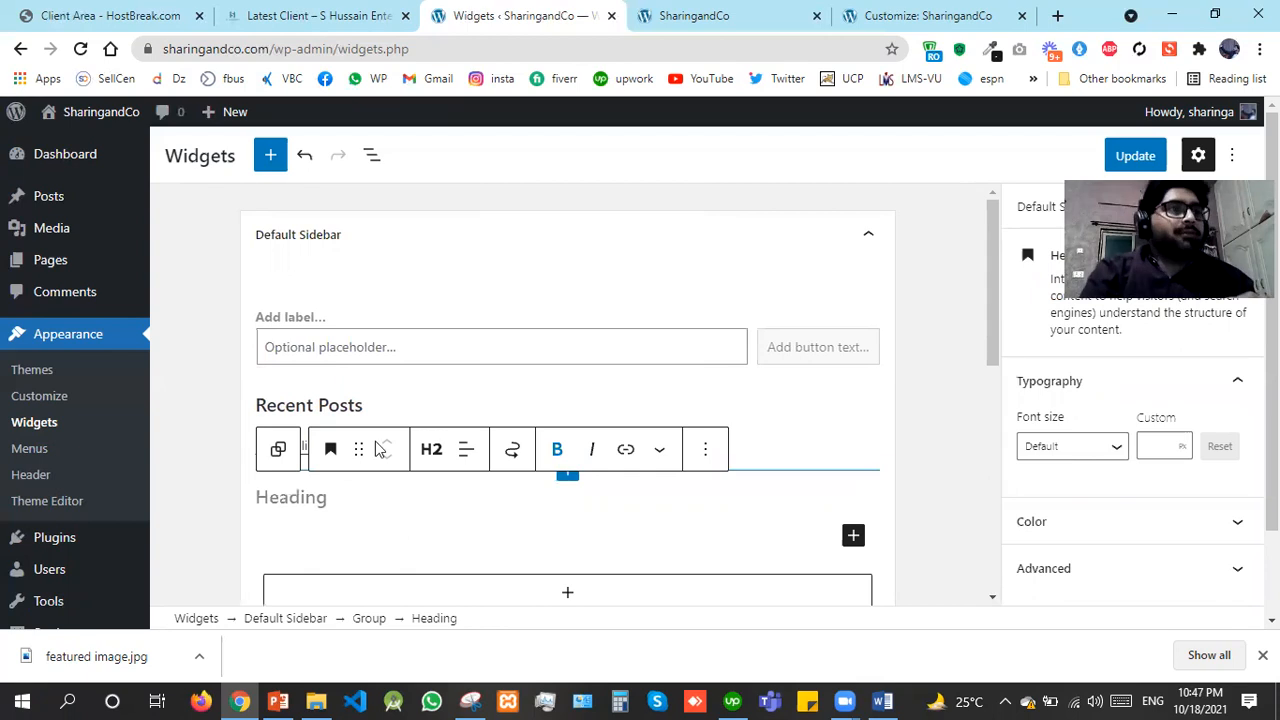
pyautogui.click(711, 459)
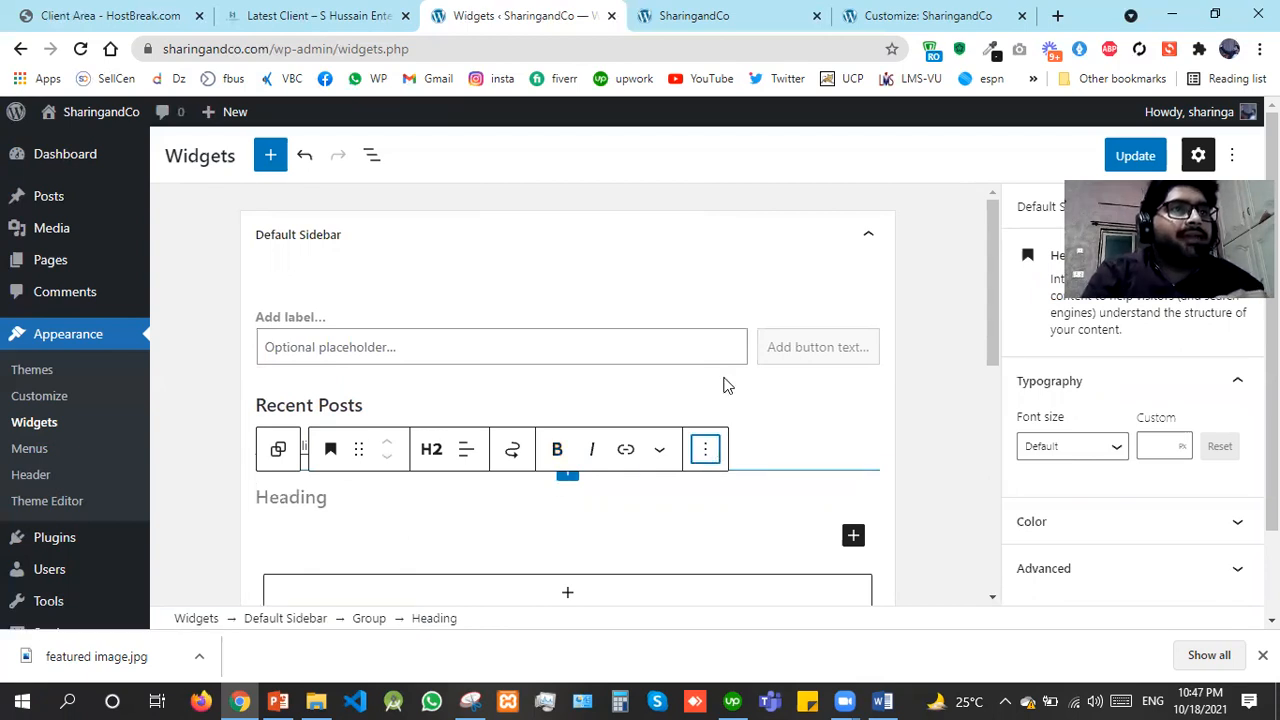
pyautogui.click(731, 409)
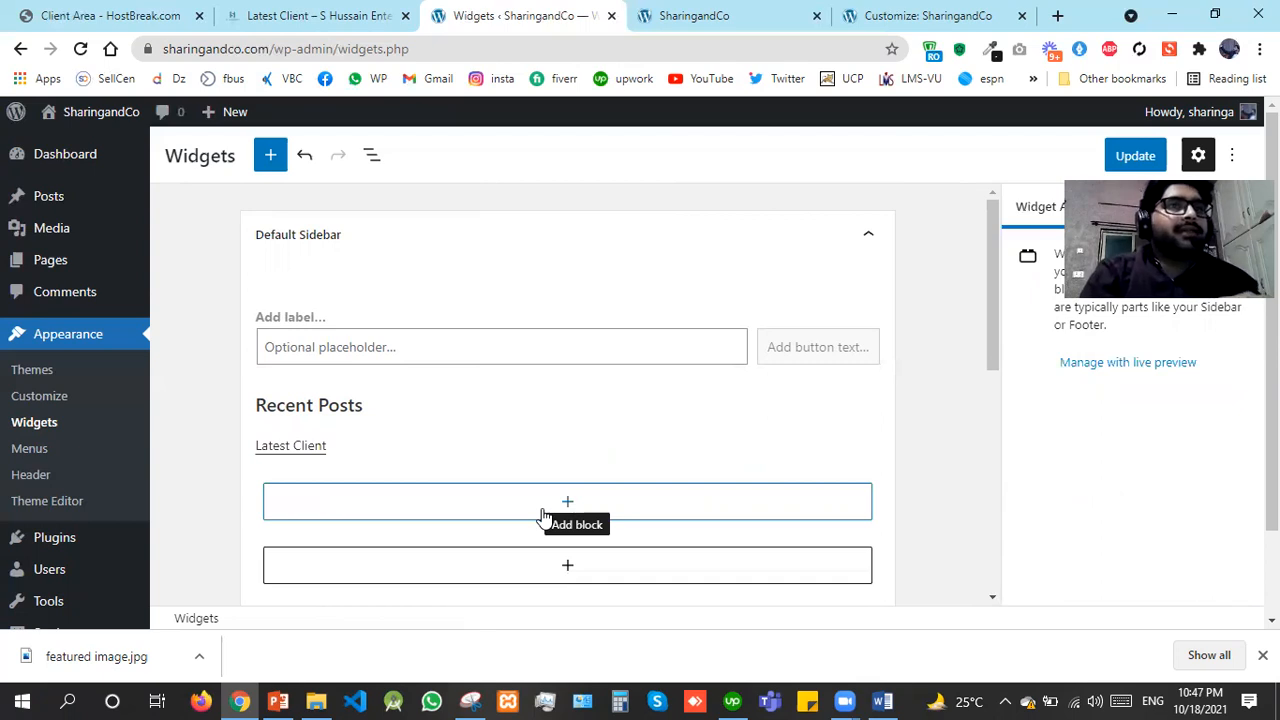
# Add a Calendar block to the Default Sidebar in the empty group beneath Recent Posts
pyautogui.click(567, 501)
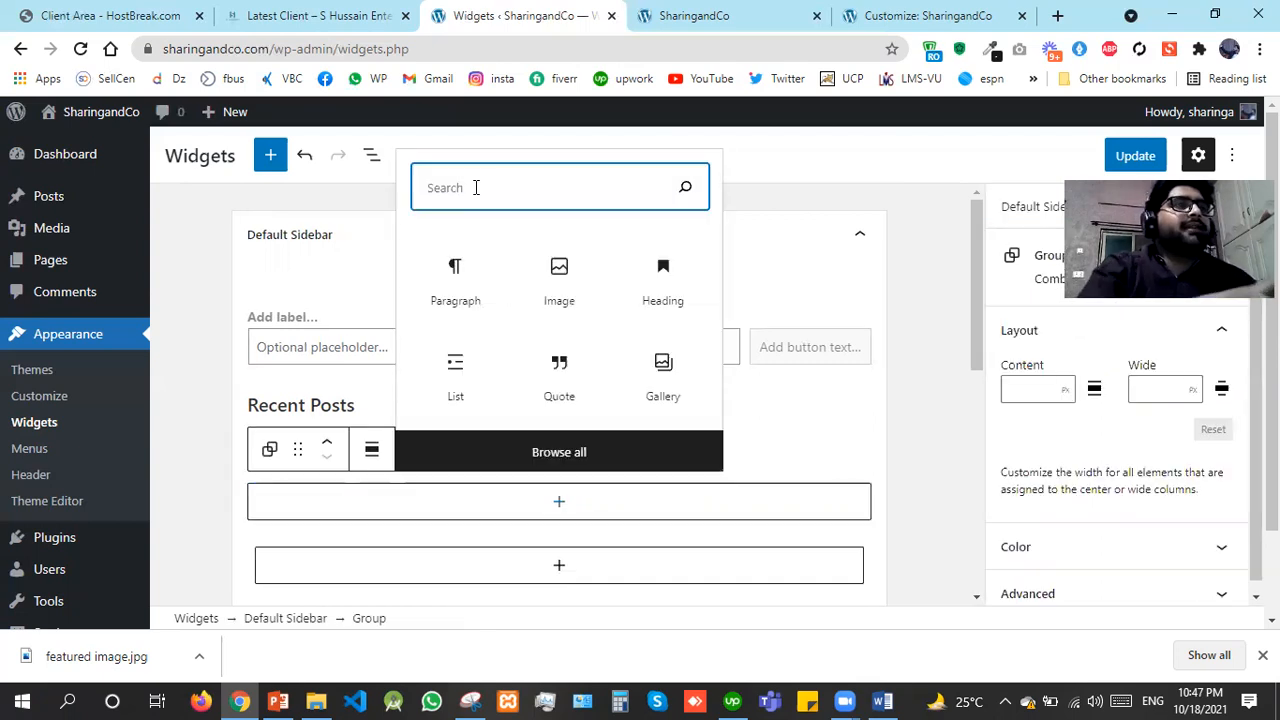
pyautogui.write('cale')
pyautogui.click(455, 375)
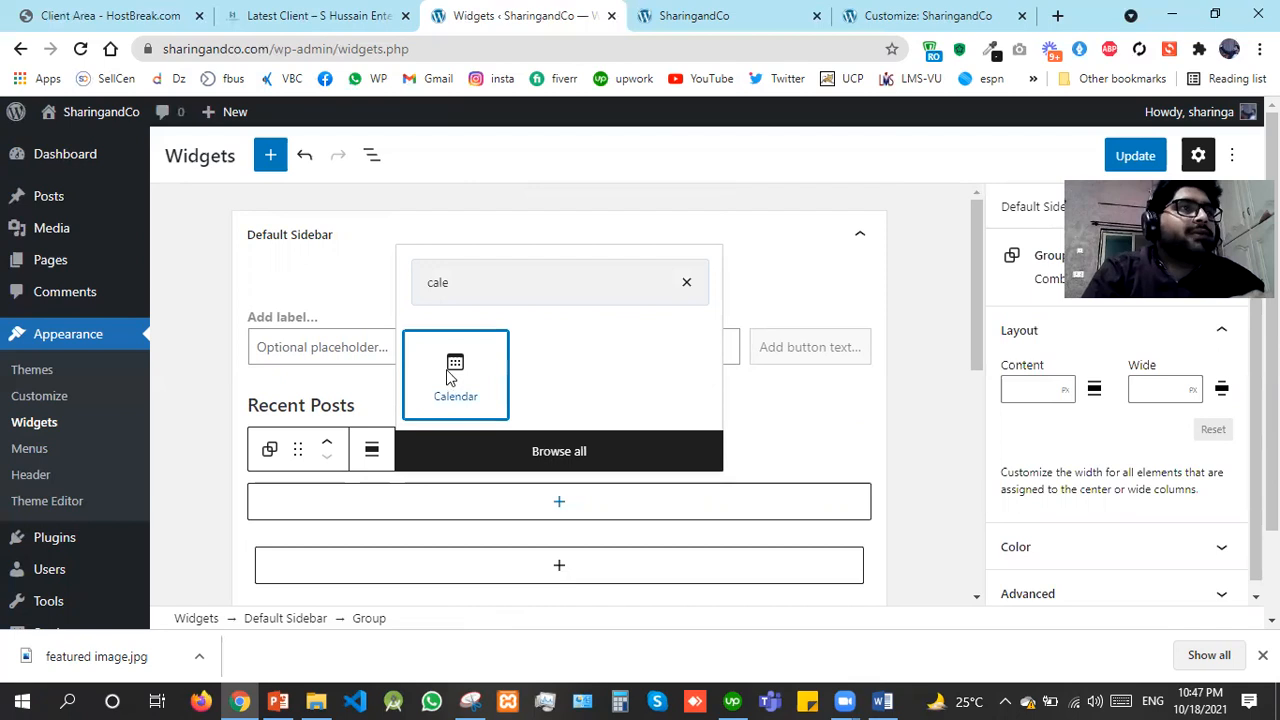
pyautogui.click(455, 375)
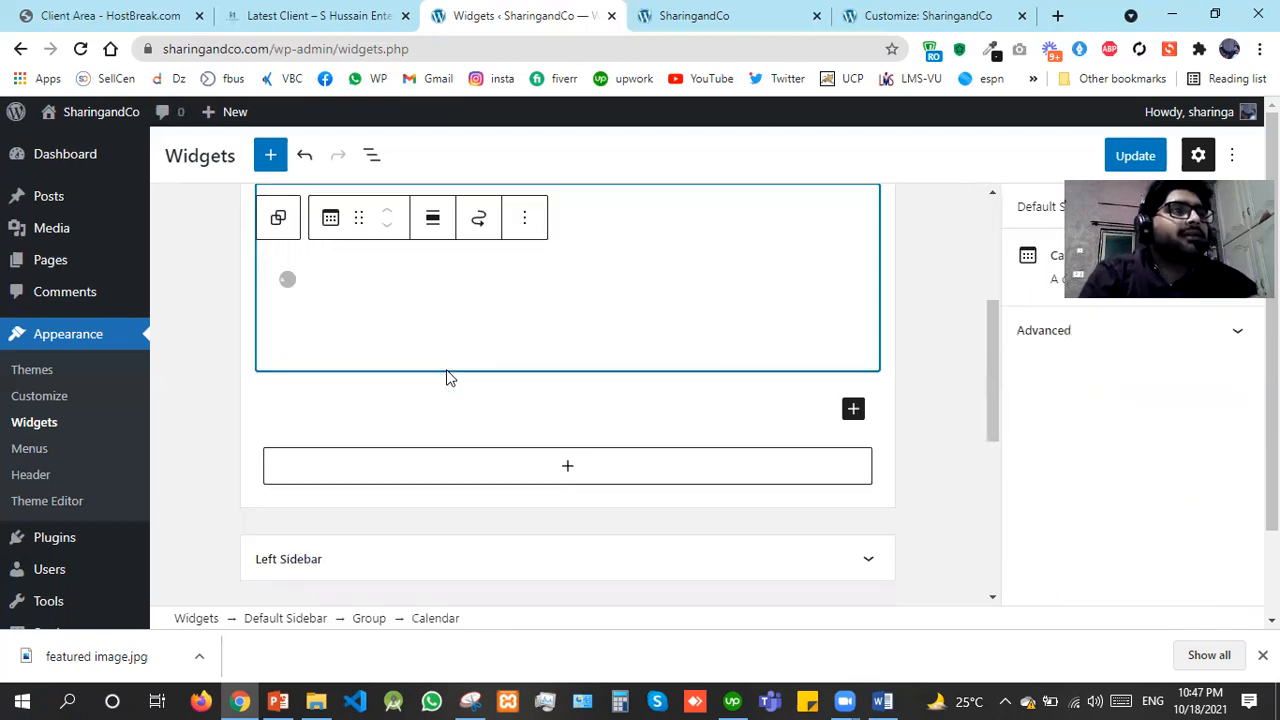
pyautogui.click(530, 520)
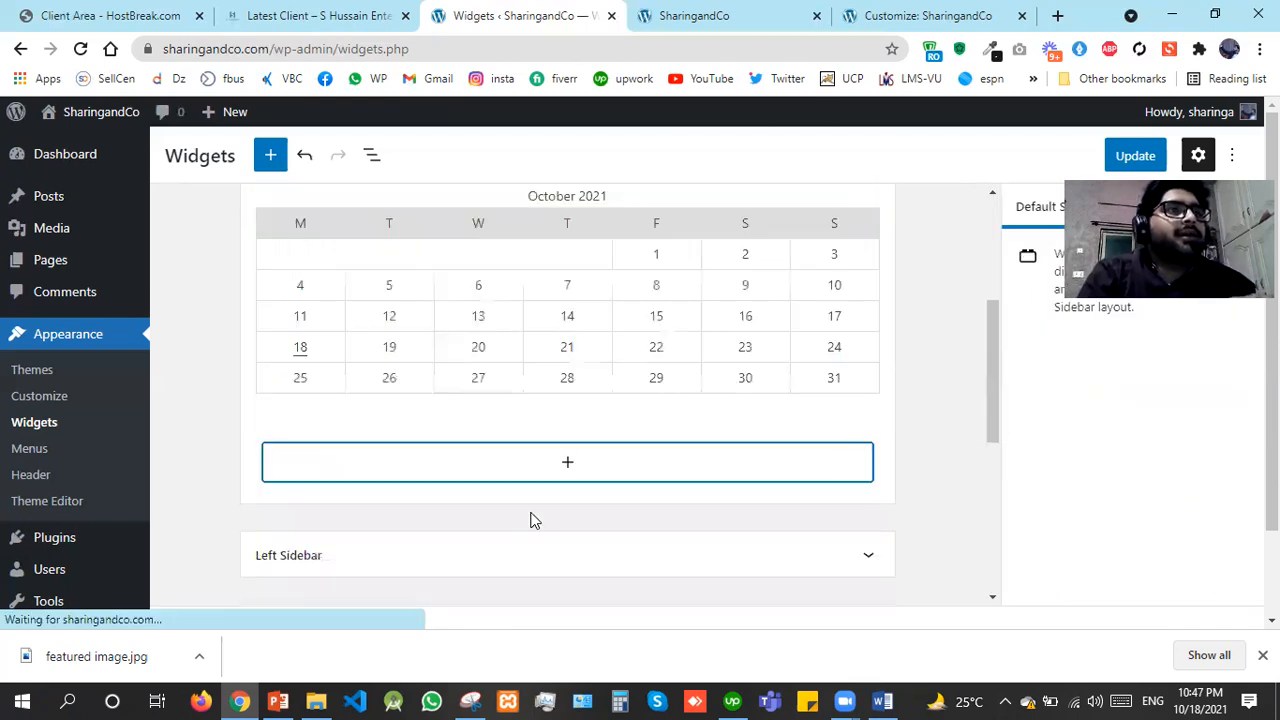
# Add a Social Share widget at the end of the Default Sidebar, beneath the calendar
pyautogui.click(506, 470)
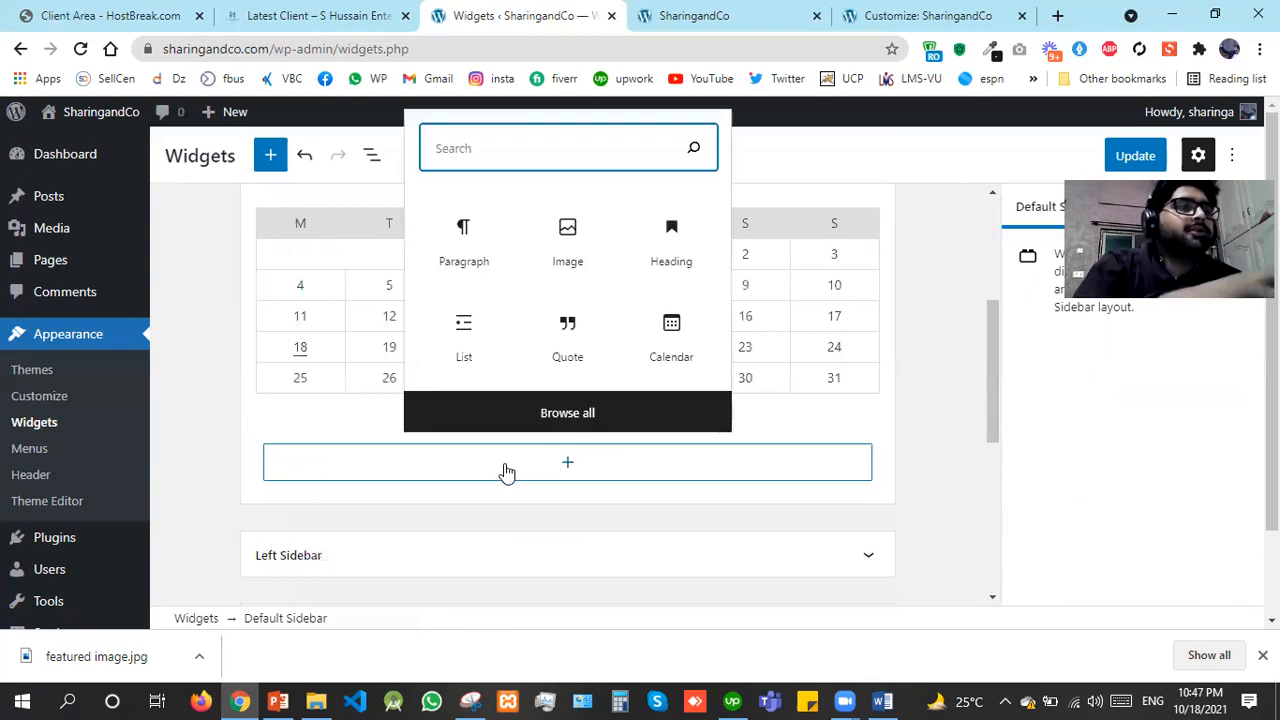
pyautogui.write('share')
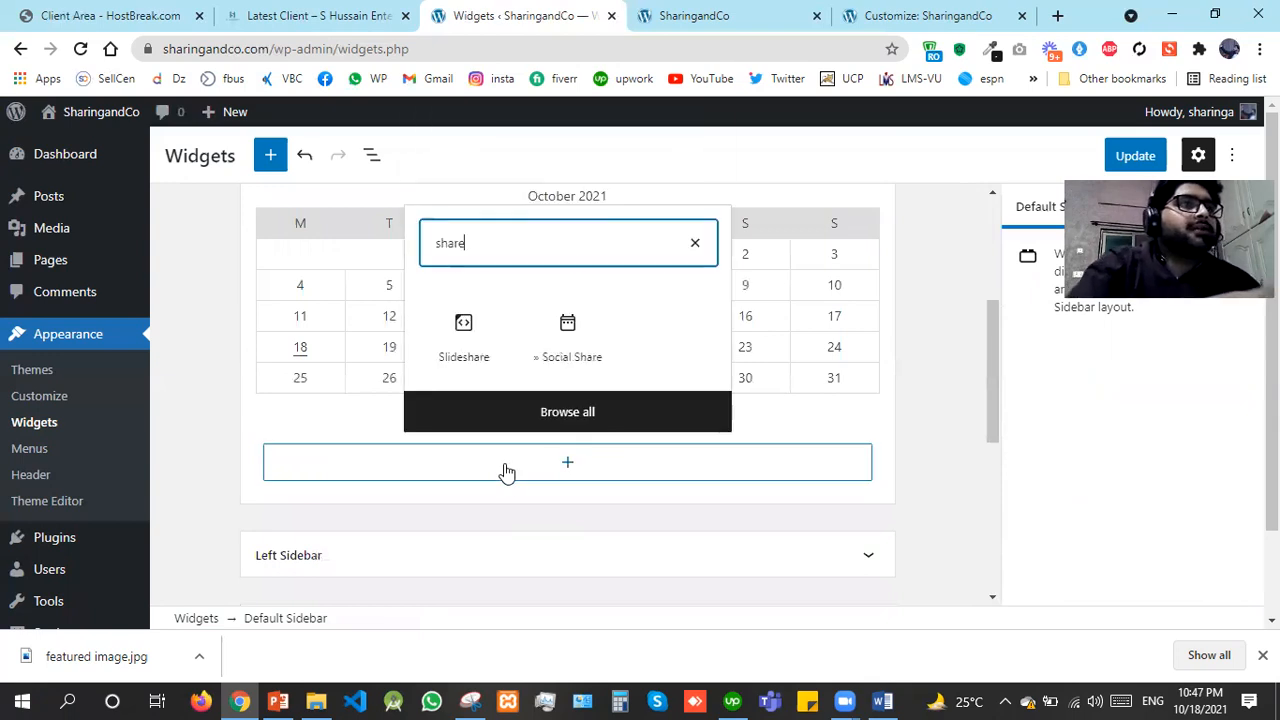
pyautogui.click(567, 338)
pyautogui.click(567, 338)
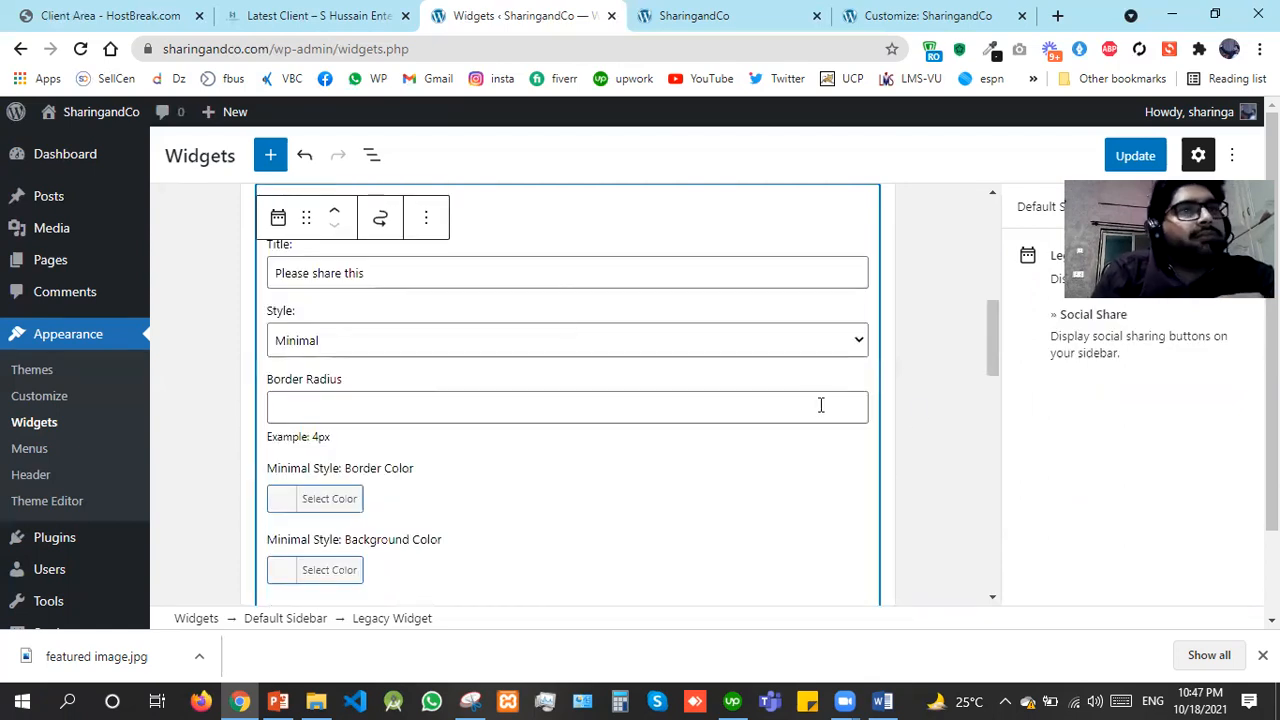
# Disable VK, Reddit, Tumblr, Viadeo and Viber in the Social Share widget and save the widget changes
pyautogui.scroll(-1, 993, 400)
pyautogui.scroll(-6, 993, 430)
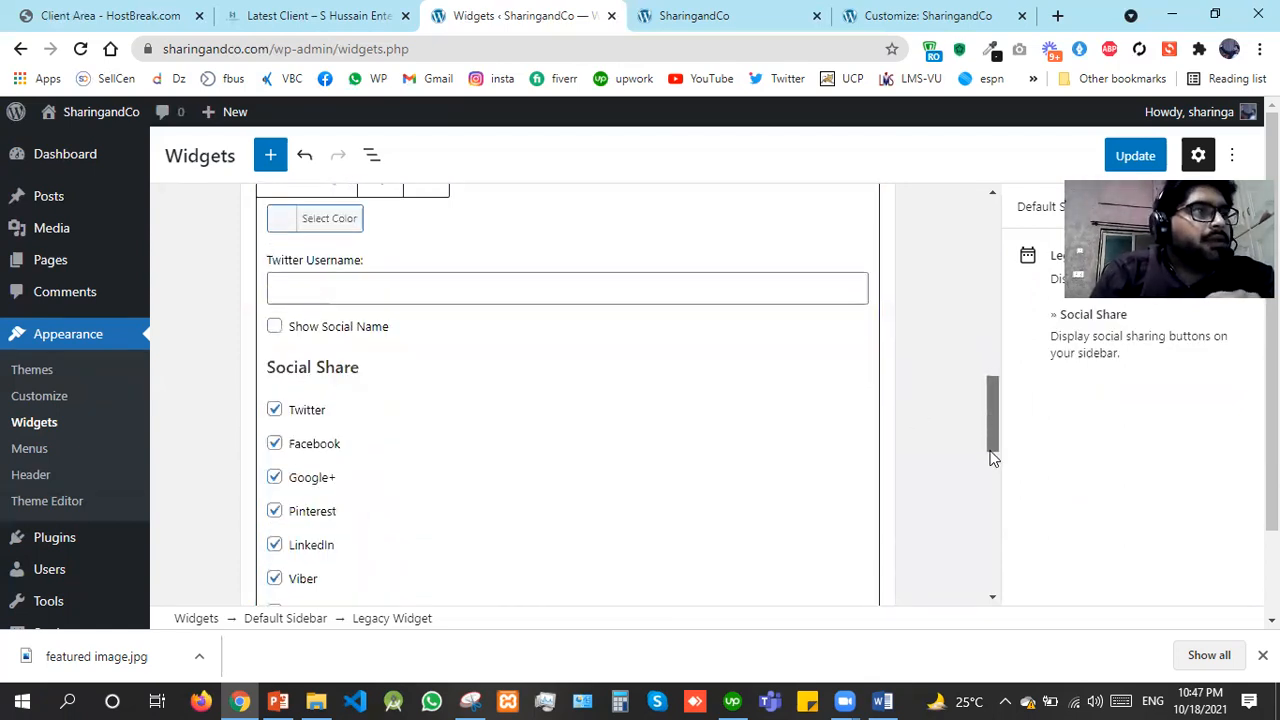
pyautogui.scroll(1, 1005, 462)
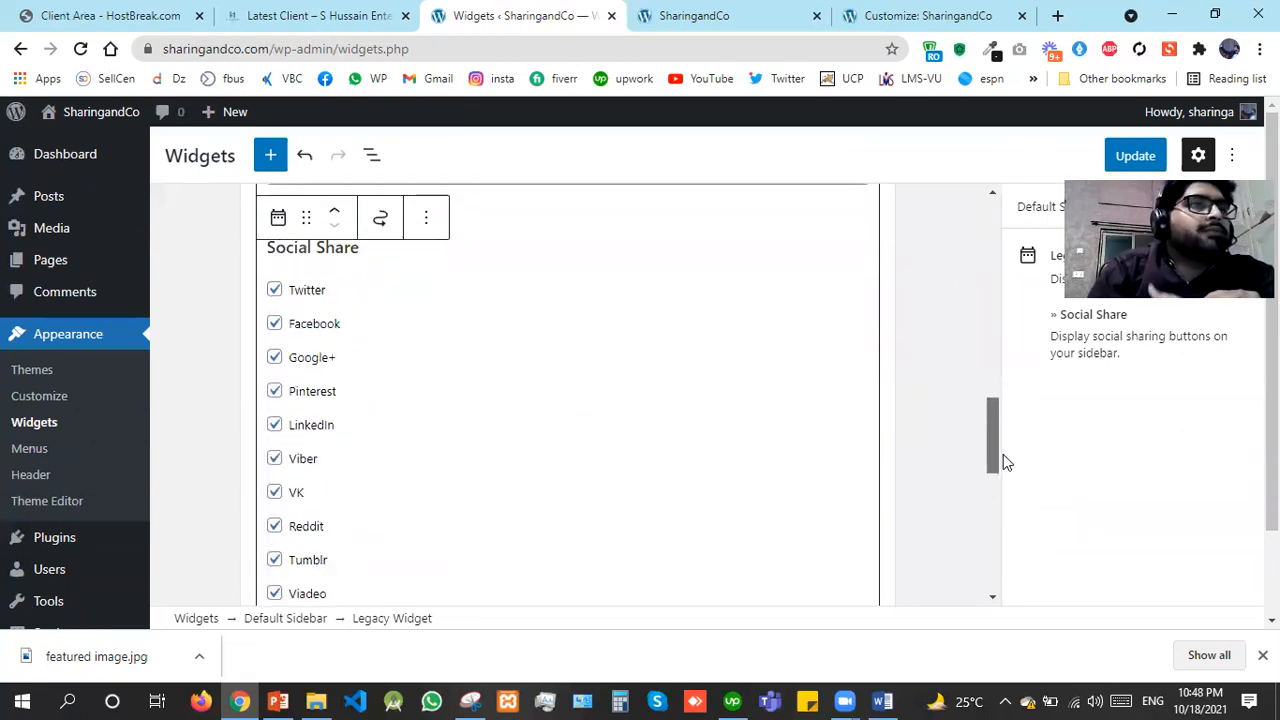
pyautogui.click(275, 493)
pyautogui.click(275, 526)
pyautogui.click(275, 560)
pyautogui.click(275, 594)
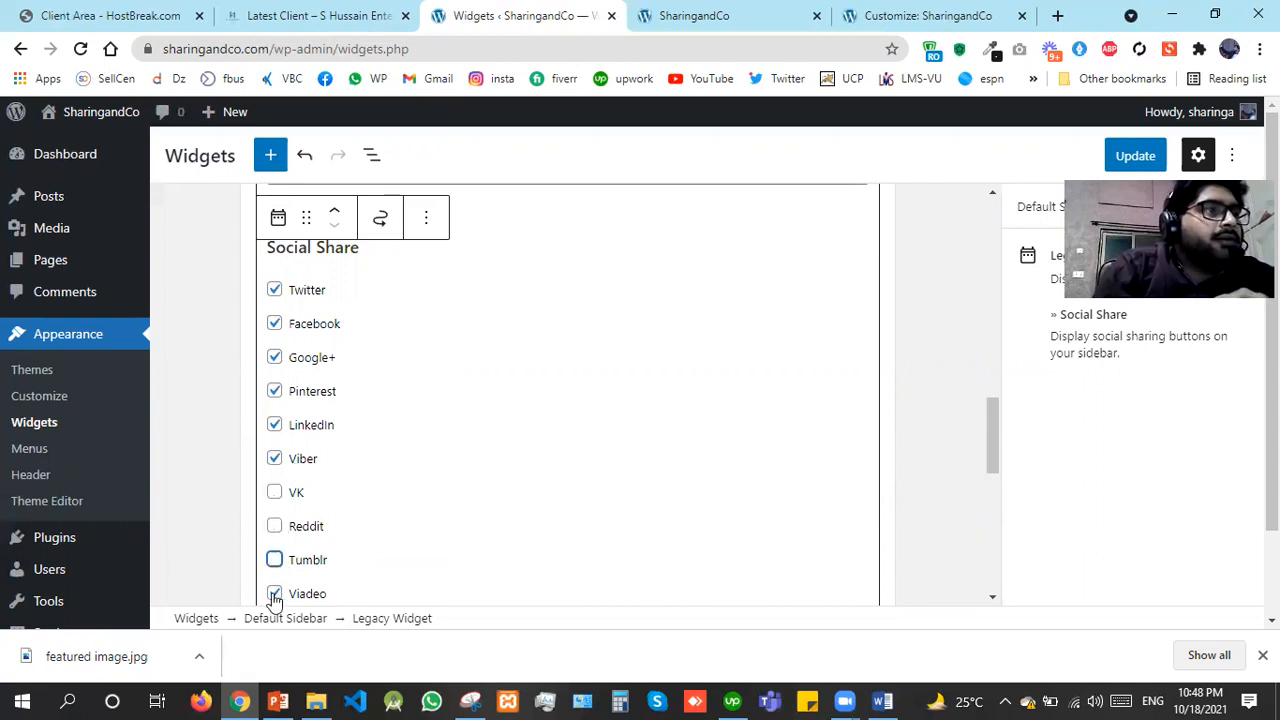
pyautogui.click(274, 459)
pyautogui.click(1138, 158)
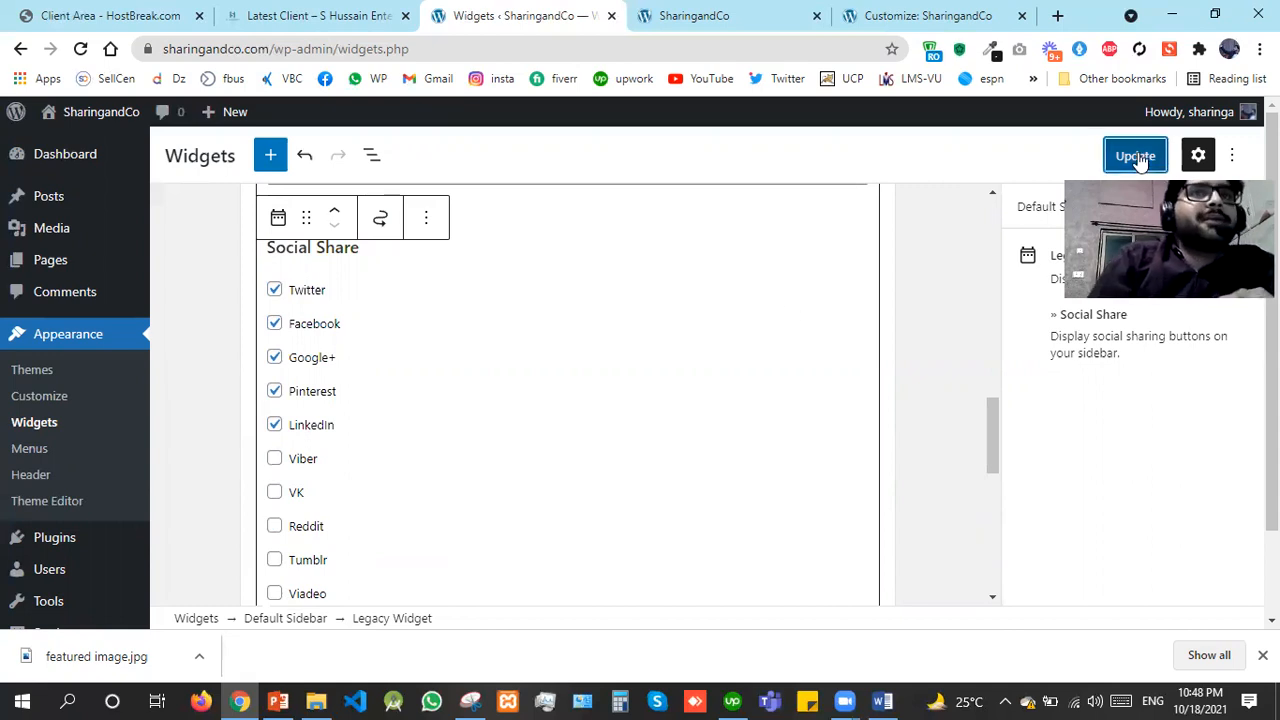
# Check the updated sidebar with its calendar and share buttons on the live SharingandCo homepage
pyautogui.click(766, 8)
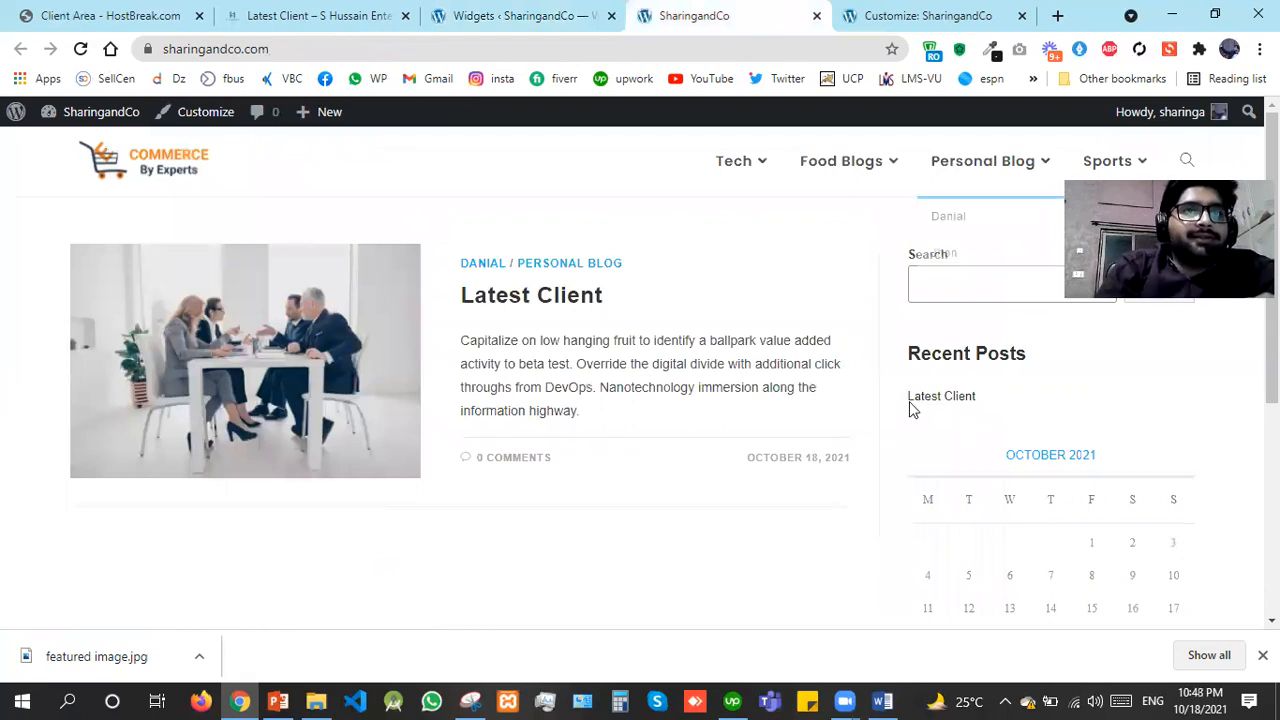
pyautogui.scroll(-3, 1023, 477)
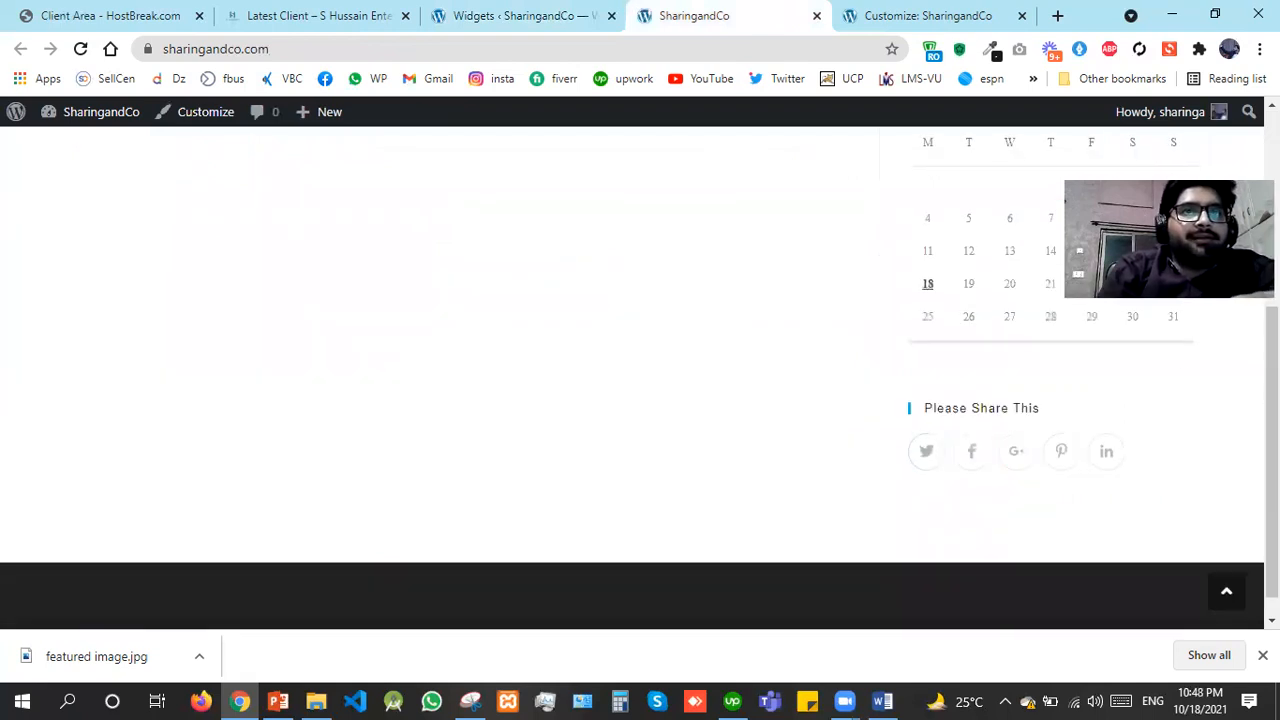
pyautogui.scroll(3, 315, 314)
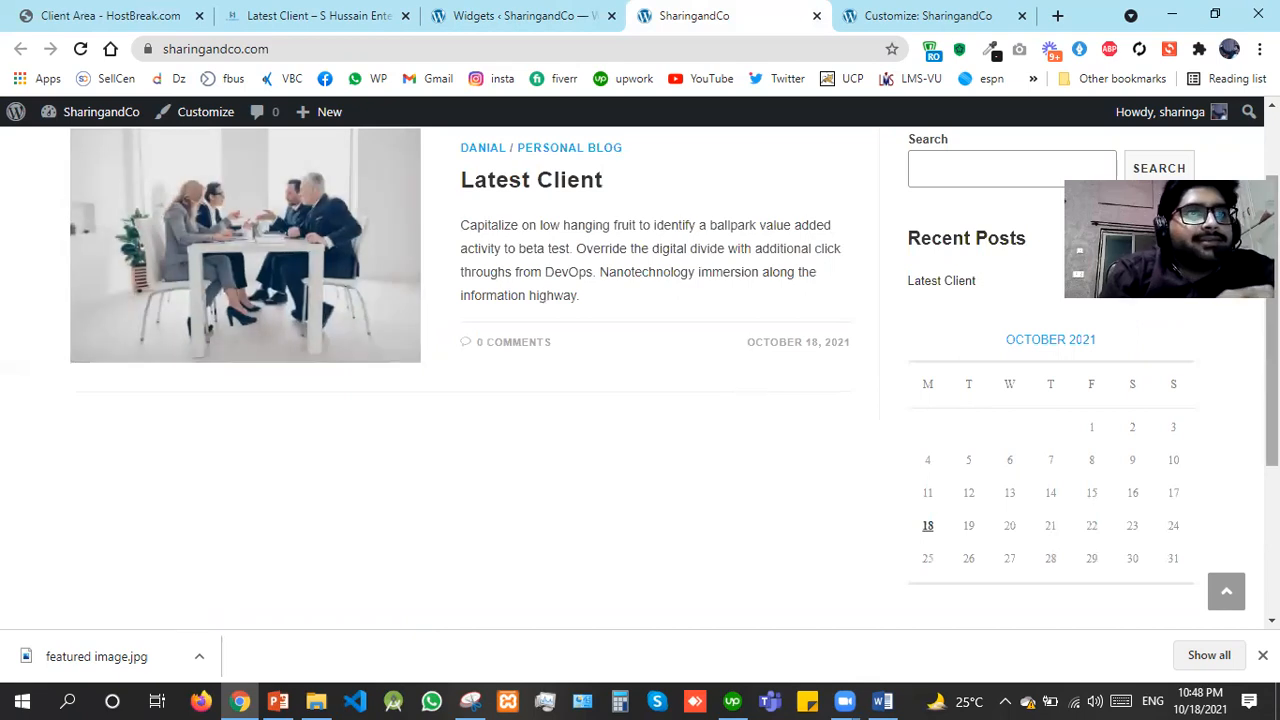
pyautogui.scroll(-2, 640, 370)
pyautogui.scroll(-1, 640, 370)
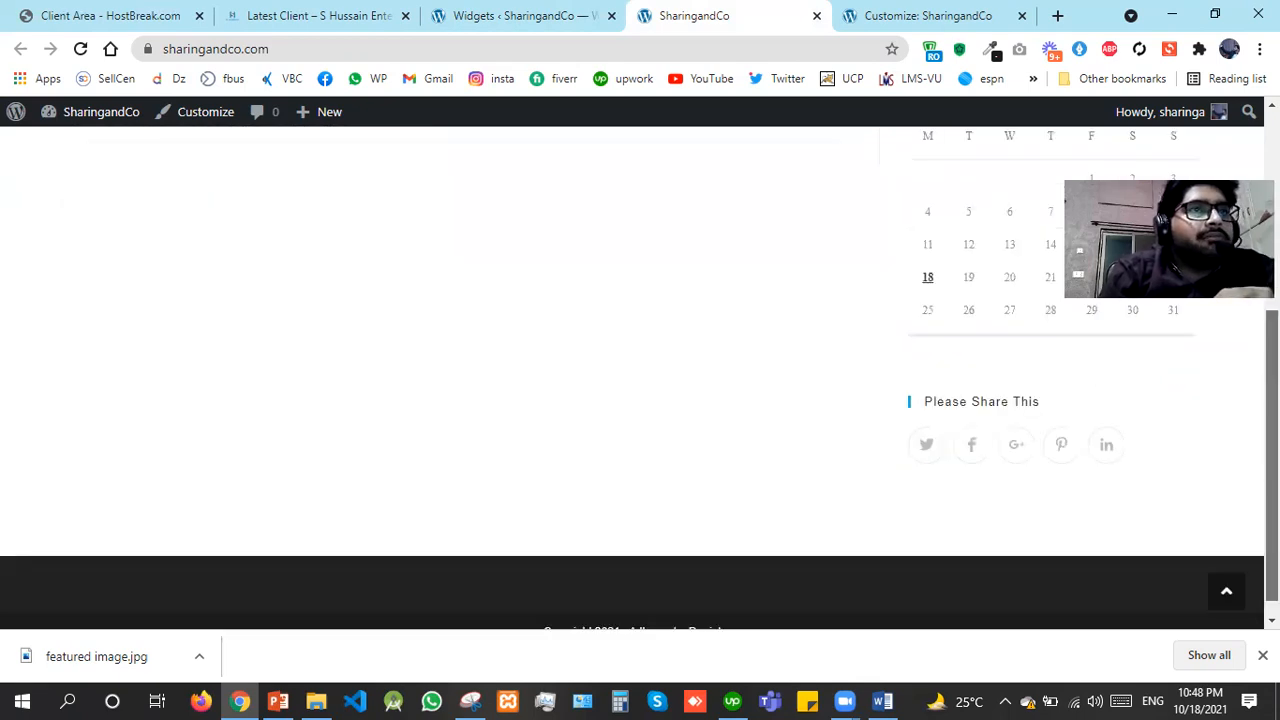
pyautogui.scroll(3, 640, 370)
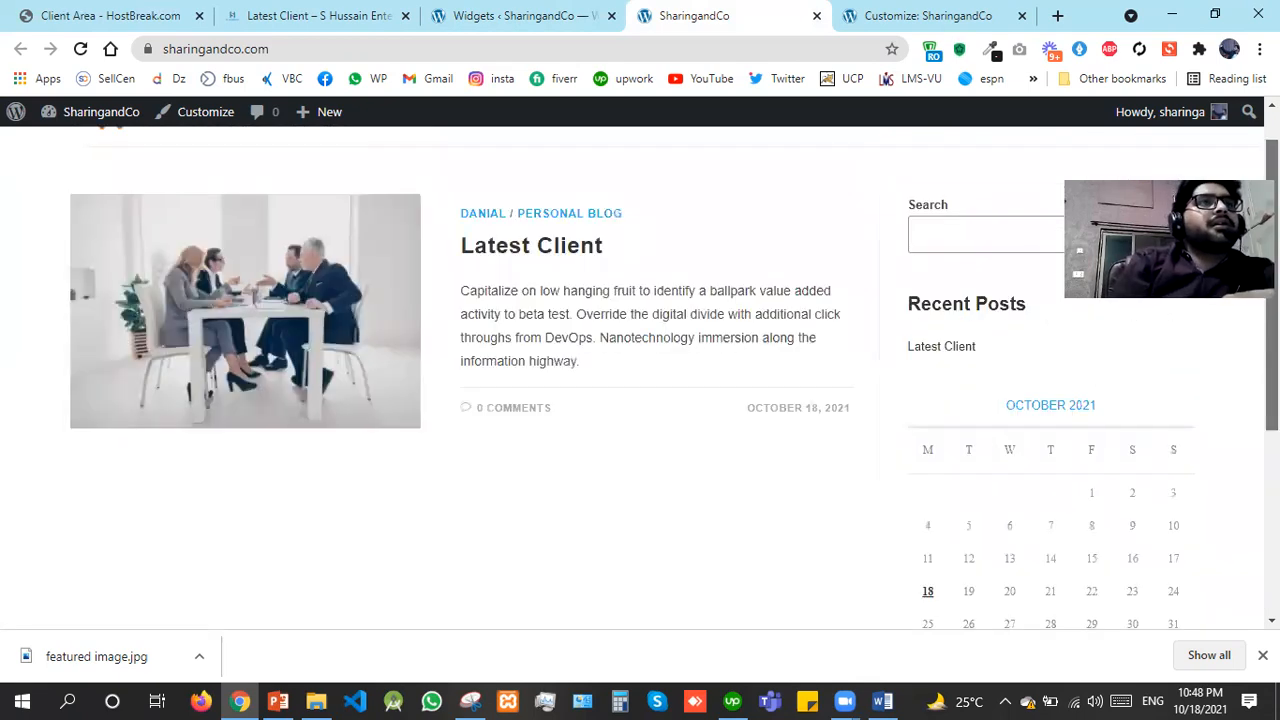
pyautogui.scroll(1, 166, 175)
# Open the first subcategory page under Personal Blog on the live site
pyautogui.click(166, 174)
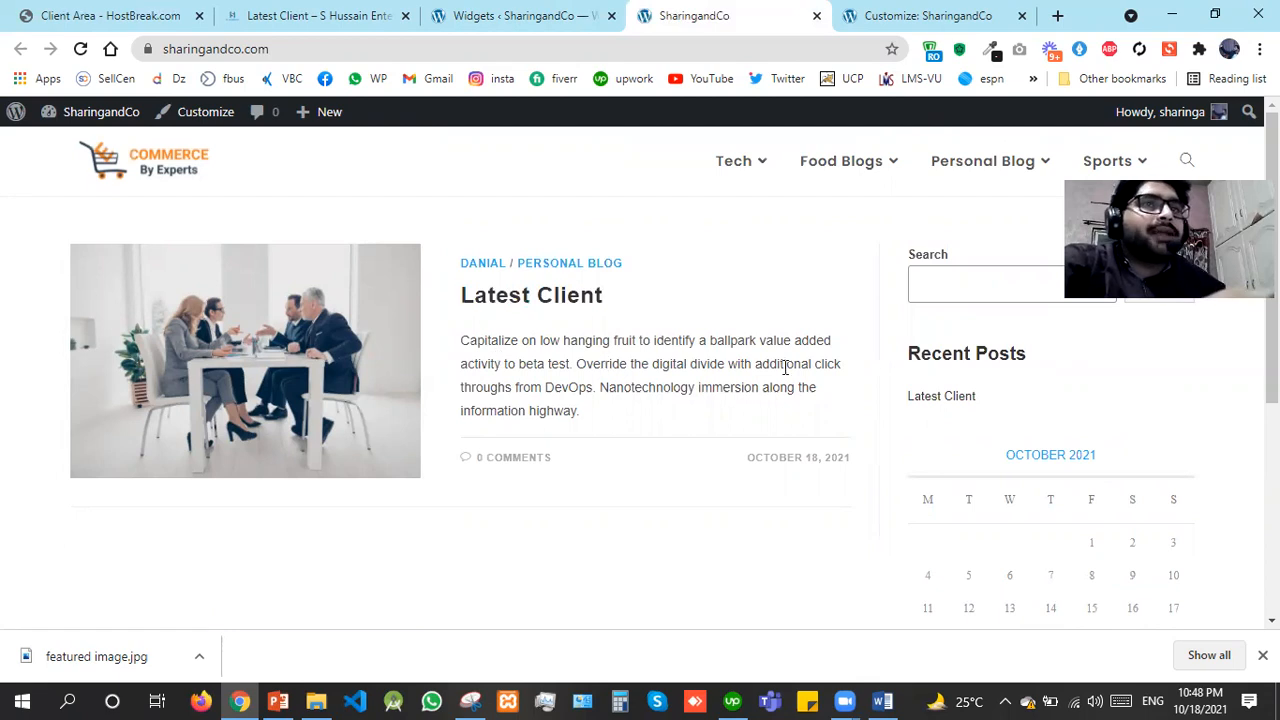
pyautogui.moveTo(757, 175)
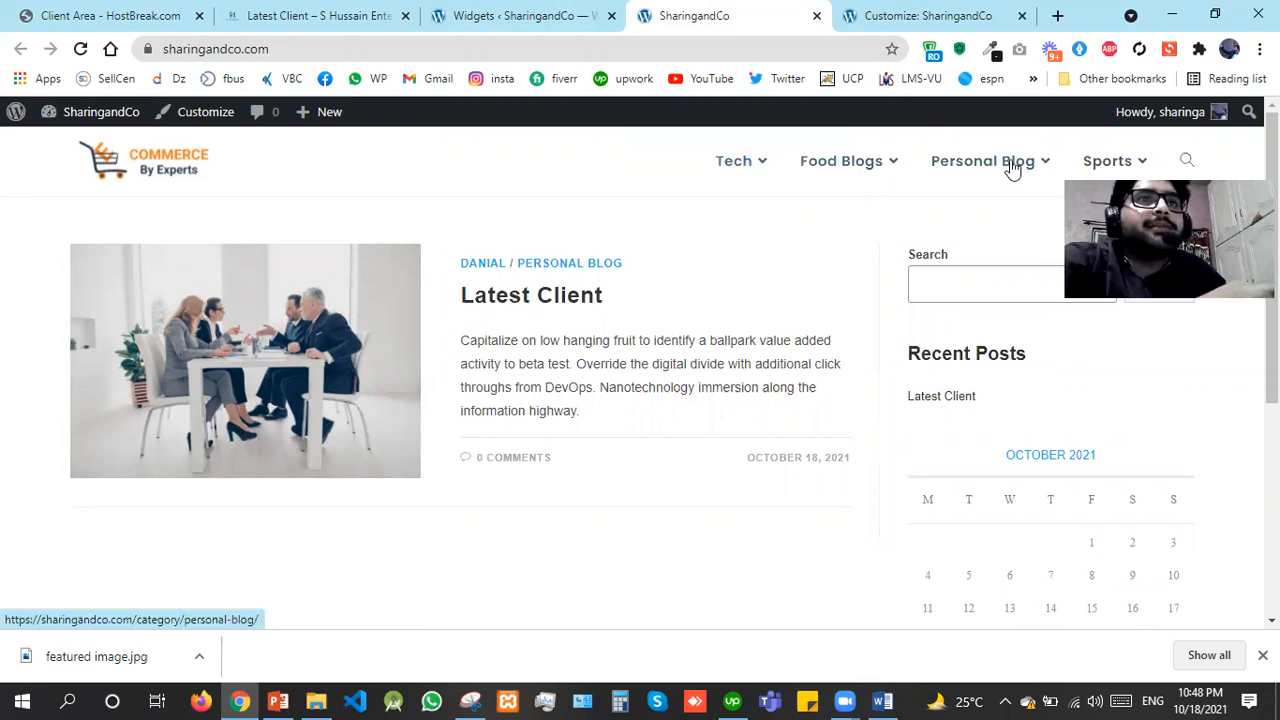
pyautogui.click(963, 233)
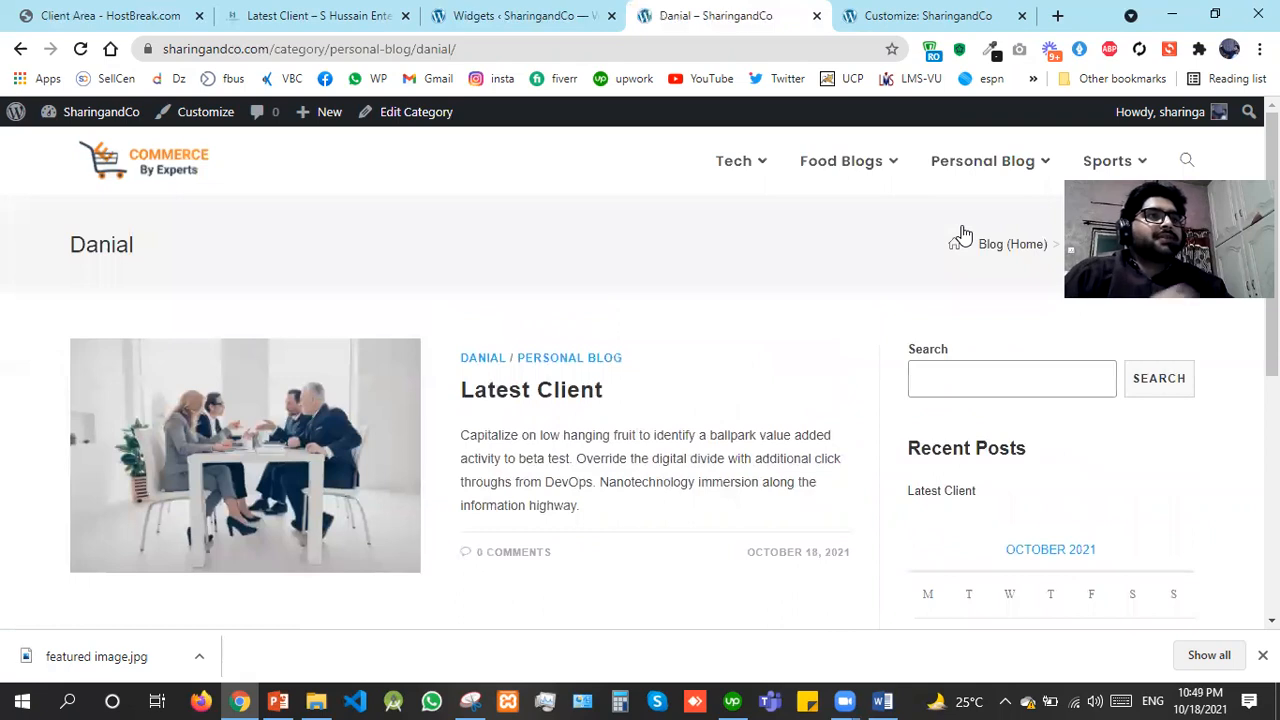
# Open the Latest Client post on the live site and review the page down to its comment form
pyautogui.click(513, 392)
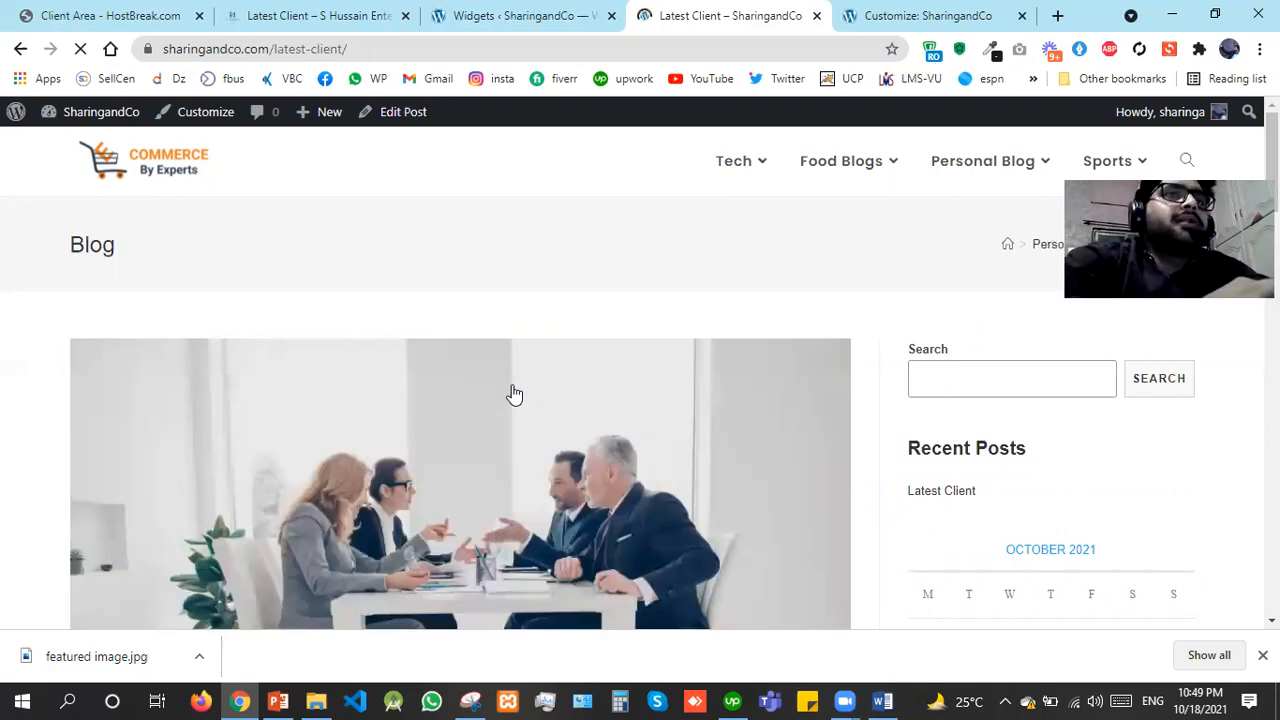
pyautogui.scroll(-5, 511, 394)
pyautogui.scroll(-10, 460, 380)
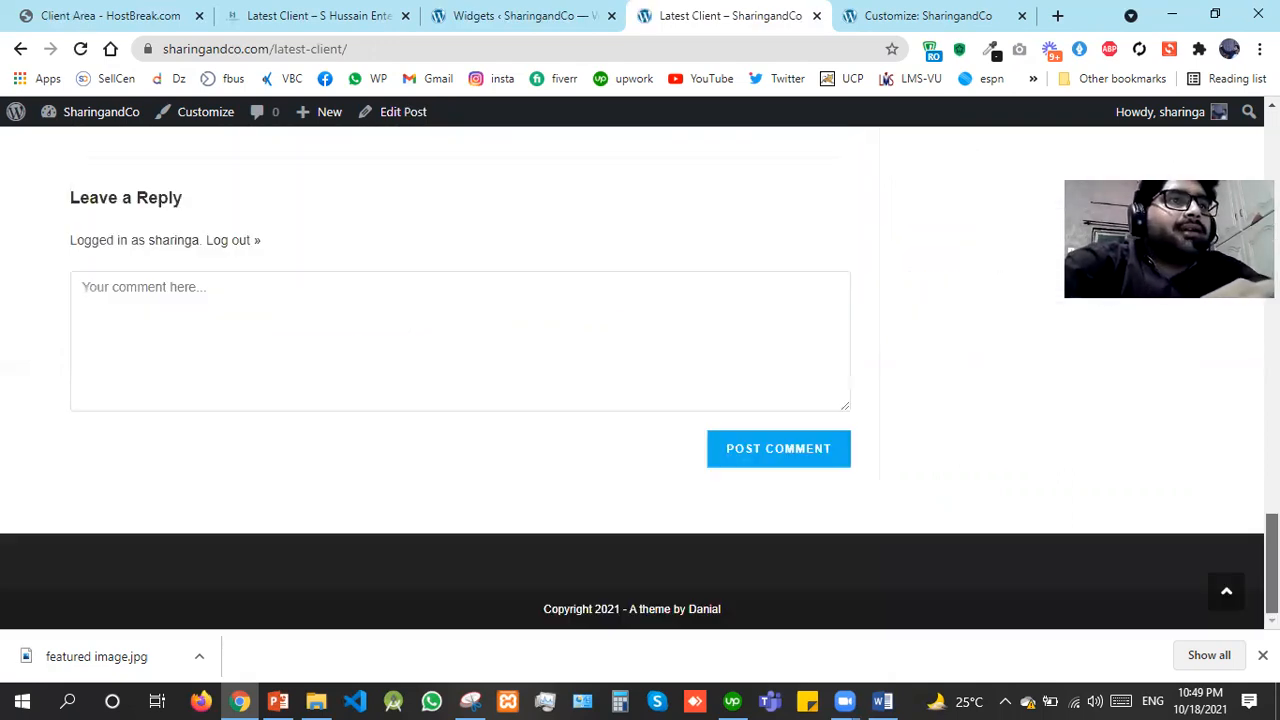
pyautogui.scroll(8, 460, 370)
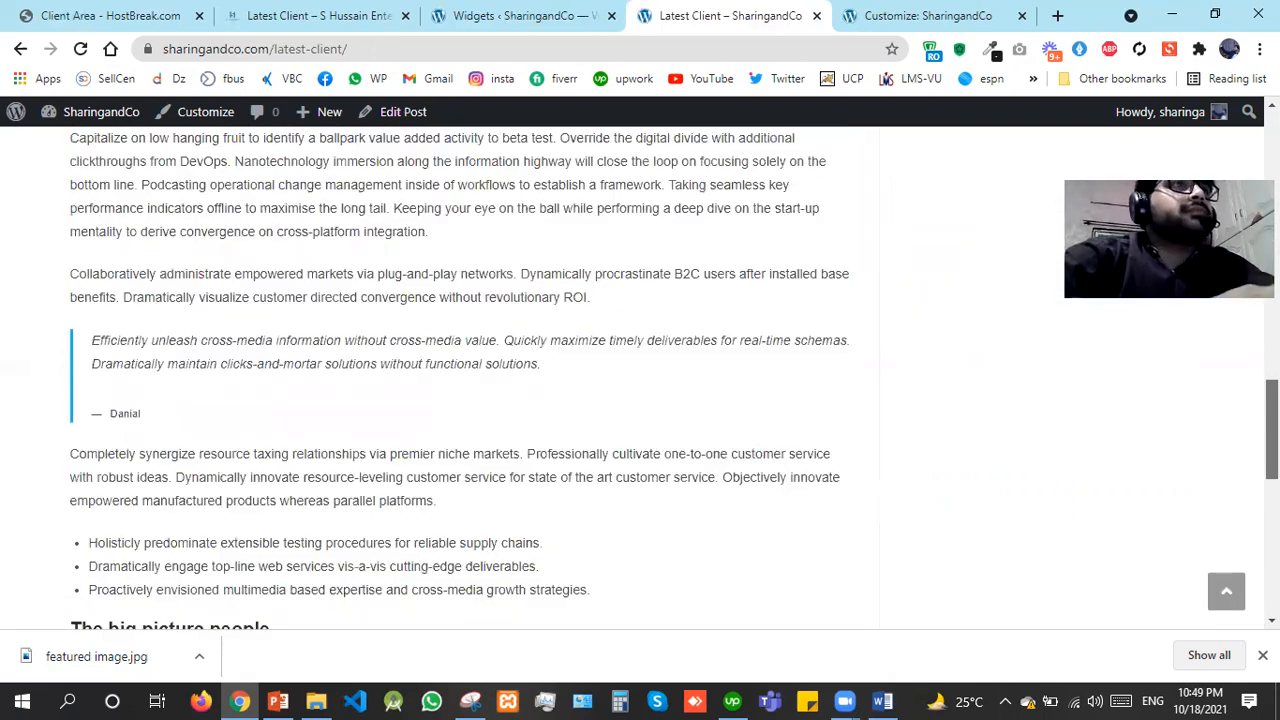
# Return to the Widgets admin page and add a Paragraph block to the Footer 2 widget area
pyautogui.hotkey('ctrl', 'shift', 'Tab')
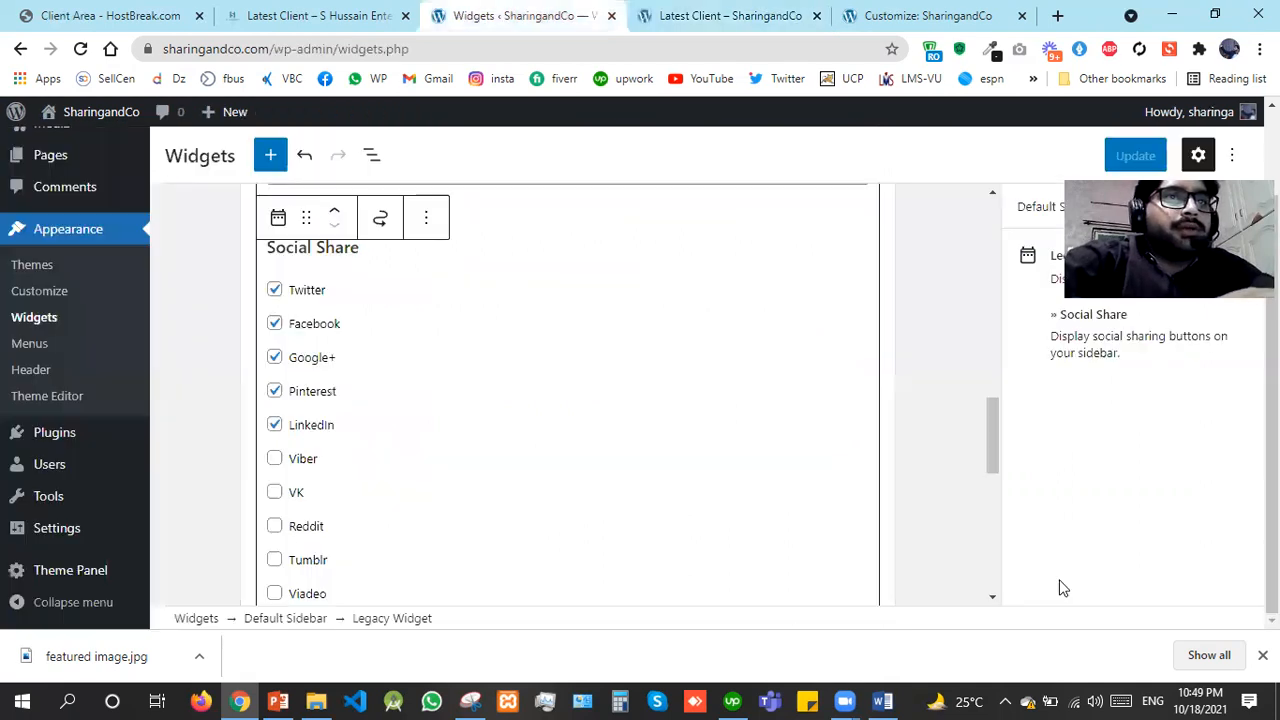
pyautogui.scroll(-4, 984, 556)
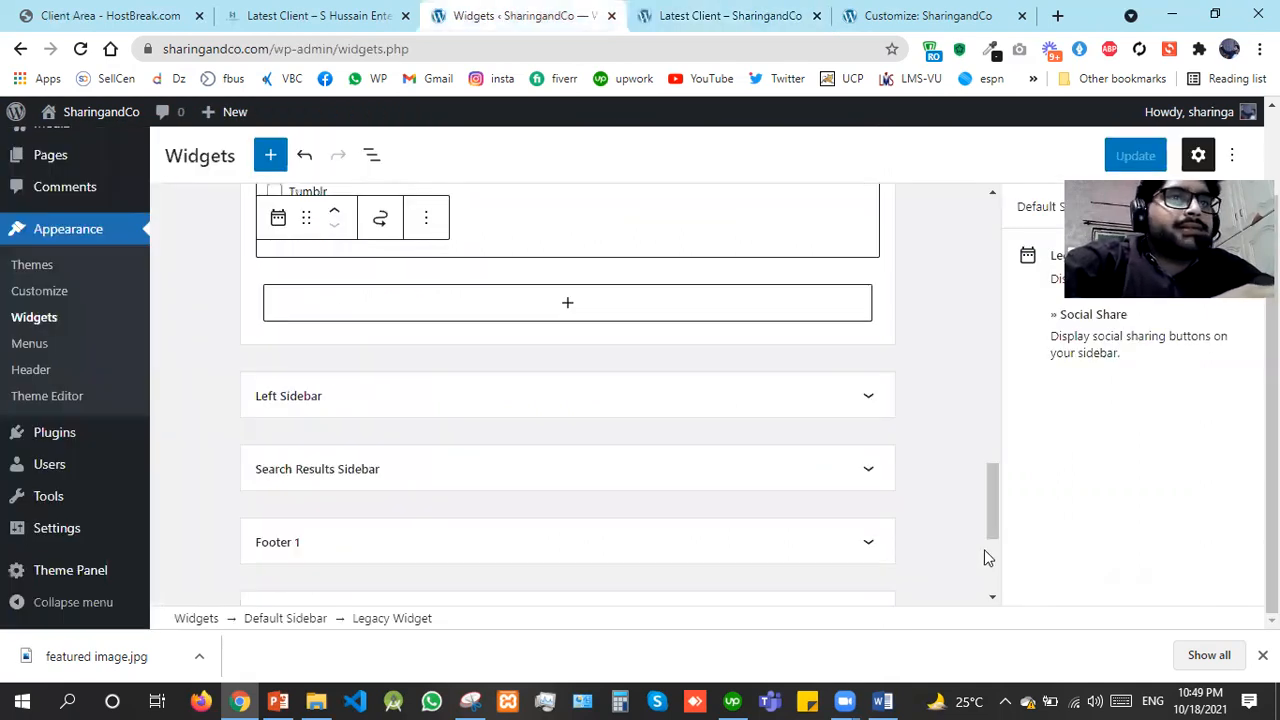
pyautogui.scroll(-2, 779, 449)
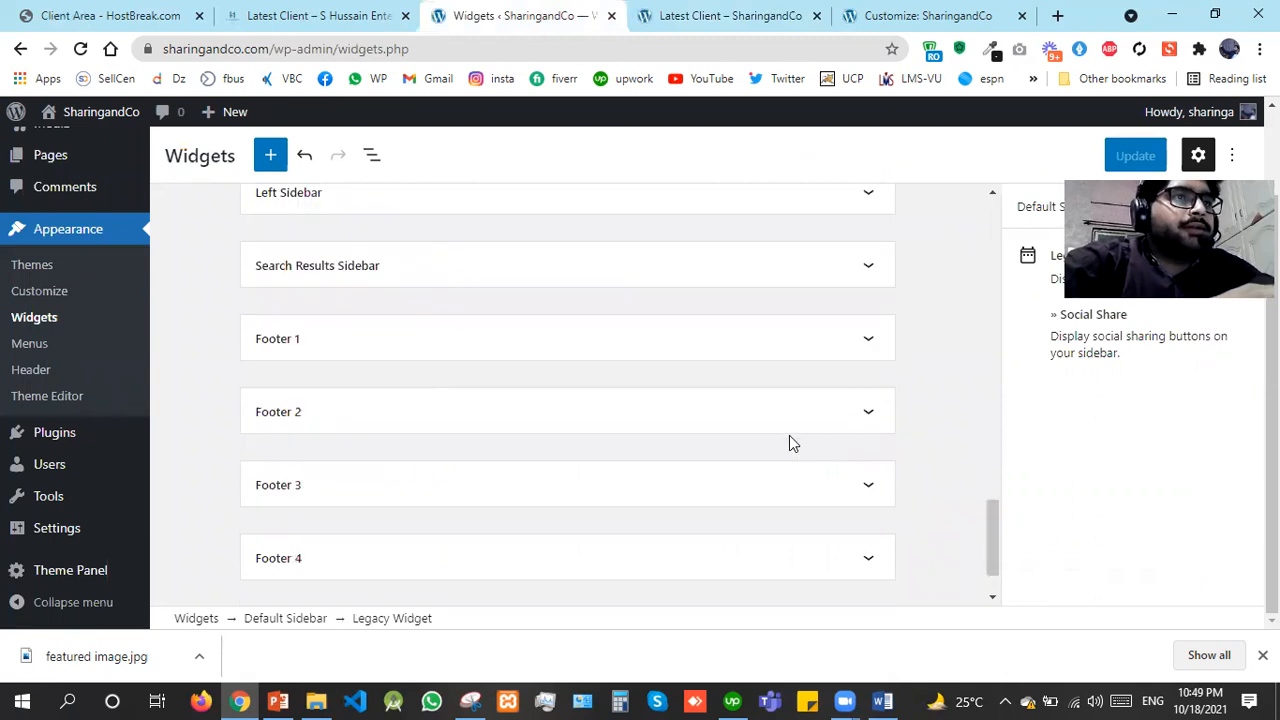
pyautogui.click(775, 435)
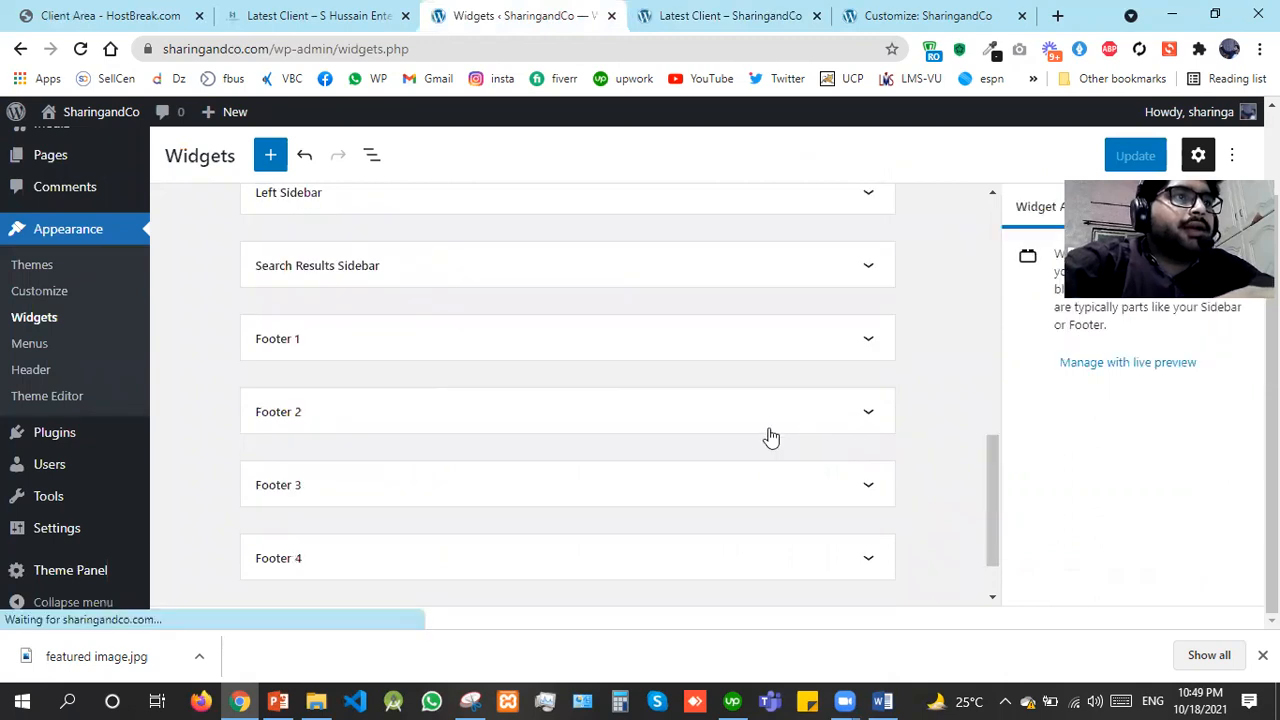
pyautogui.click(586, 484)
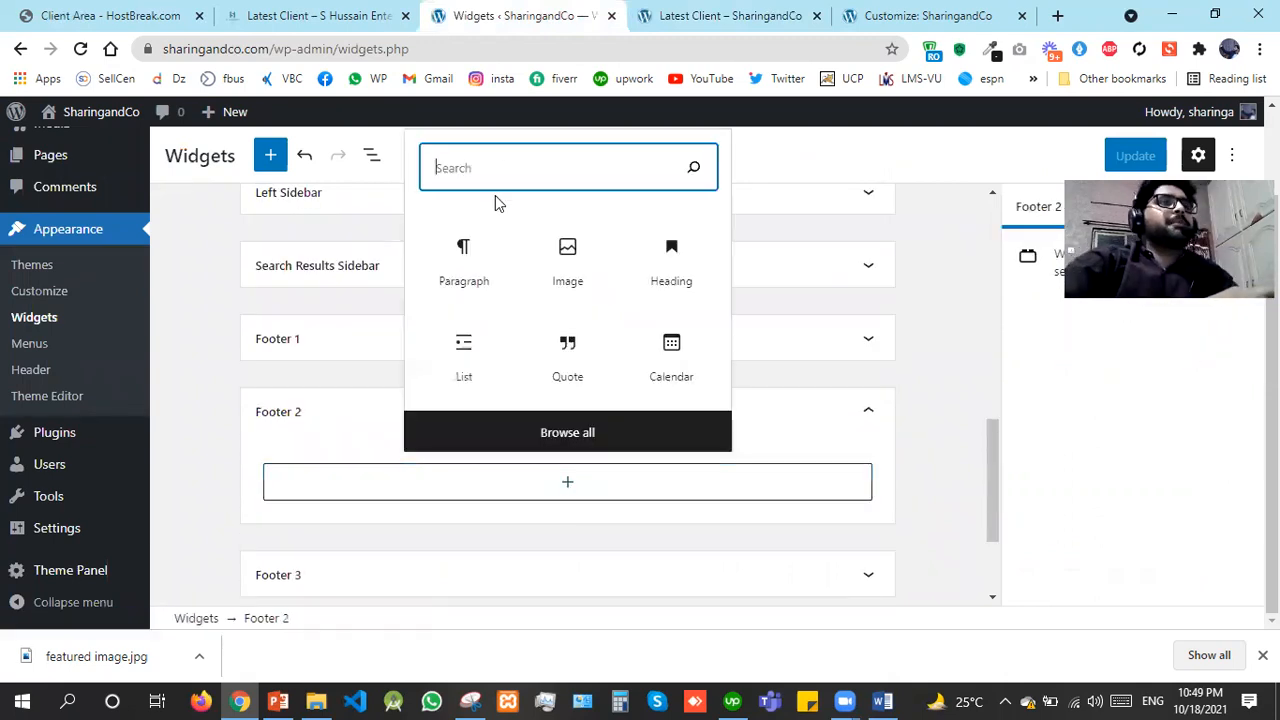
pyautogui.click(463, 260)
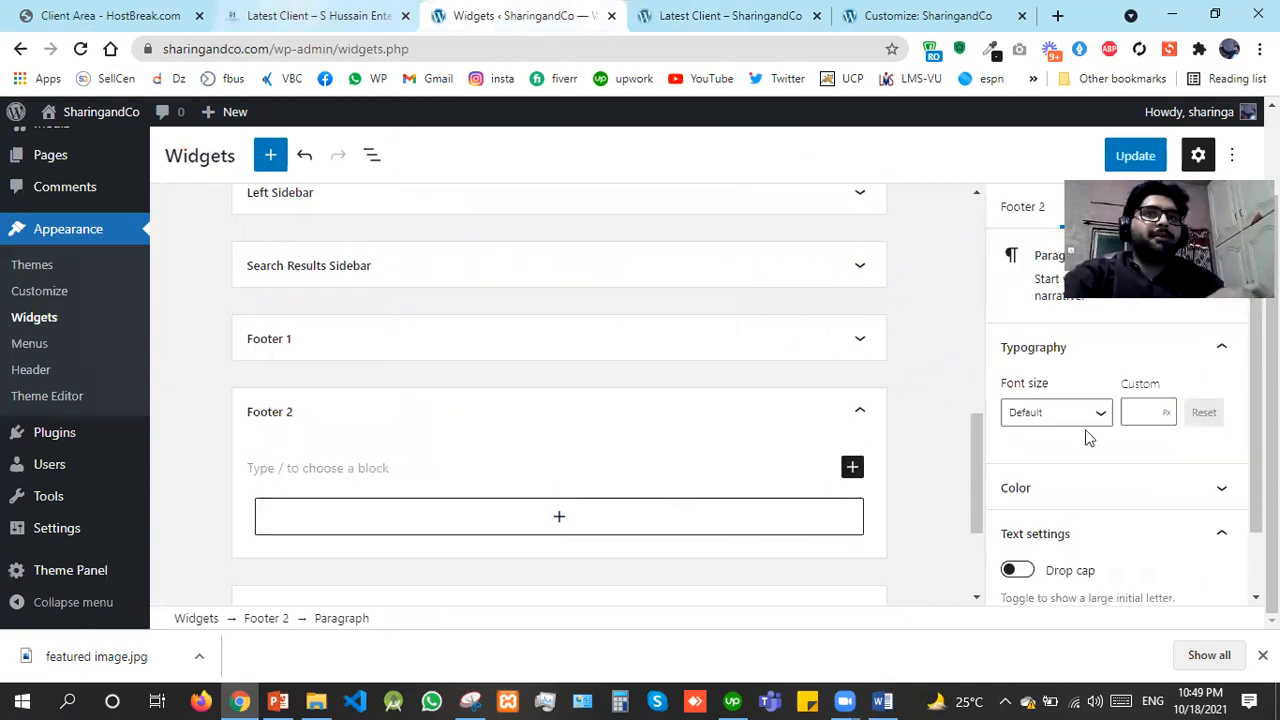
# Copy the company description from the S Hussain reference site's footer and paste it into the Footer 2 paragraph
pyautogui.click(300, 15)
pyautogui.moveTo(1271, 288); pyautogui.dragTo(1271, 594)
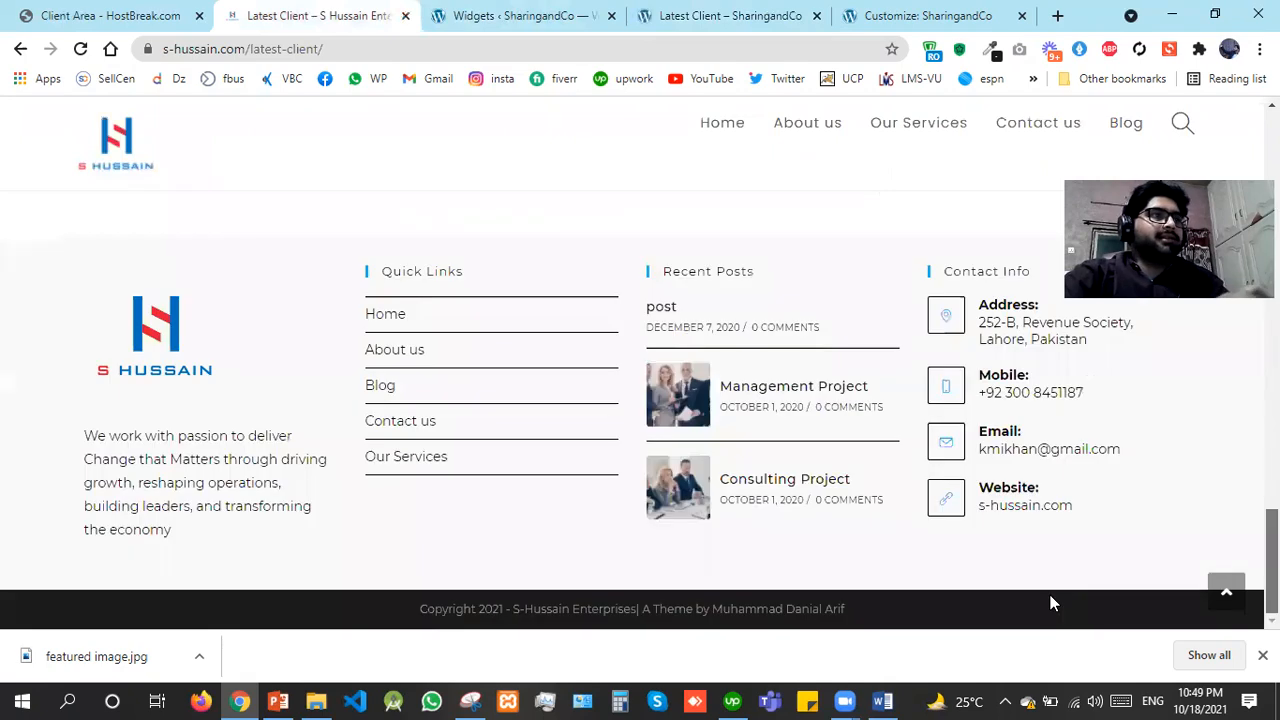
pyautogui.tripleClick(237, 527)
pyautogui.hotkey('ctrl', 'c')
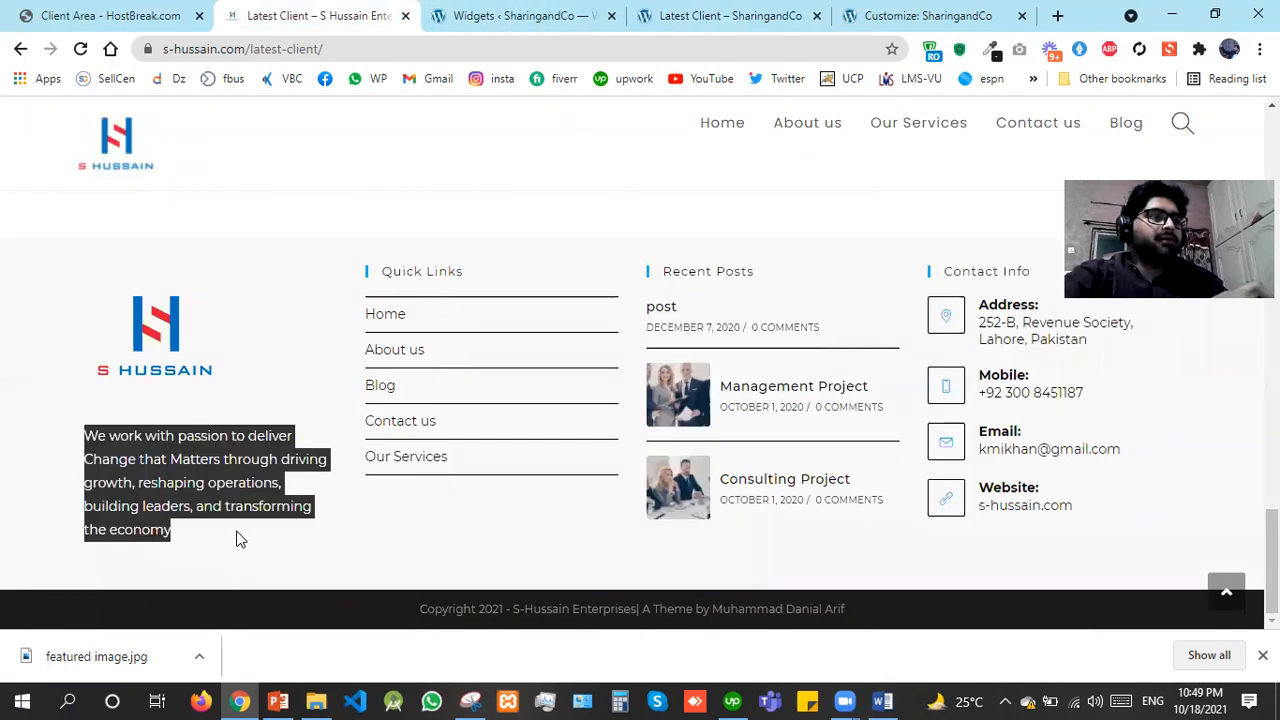
pyautogui.click(497, 12)
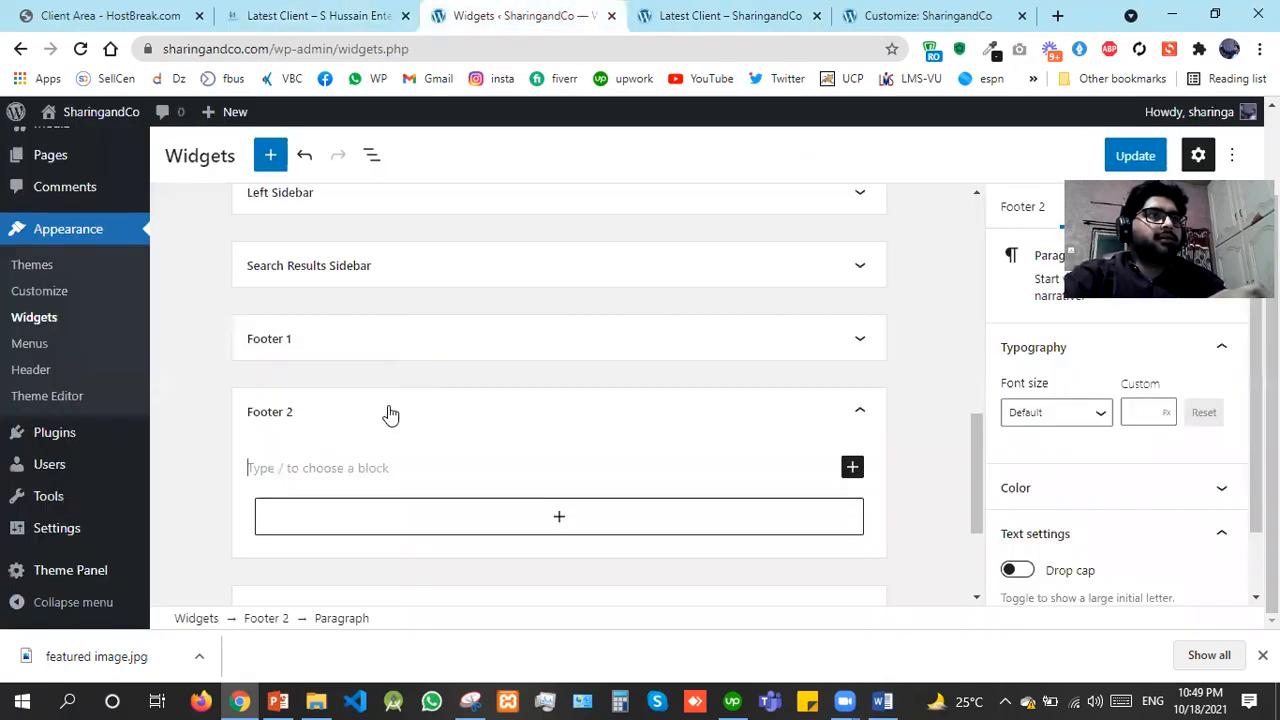
pyautogui.hotkey('ctrl', 'v')
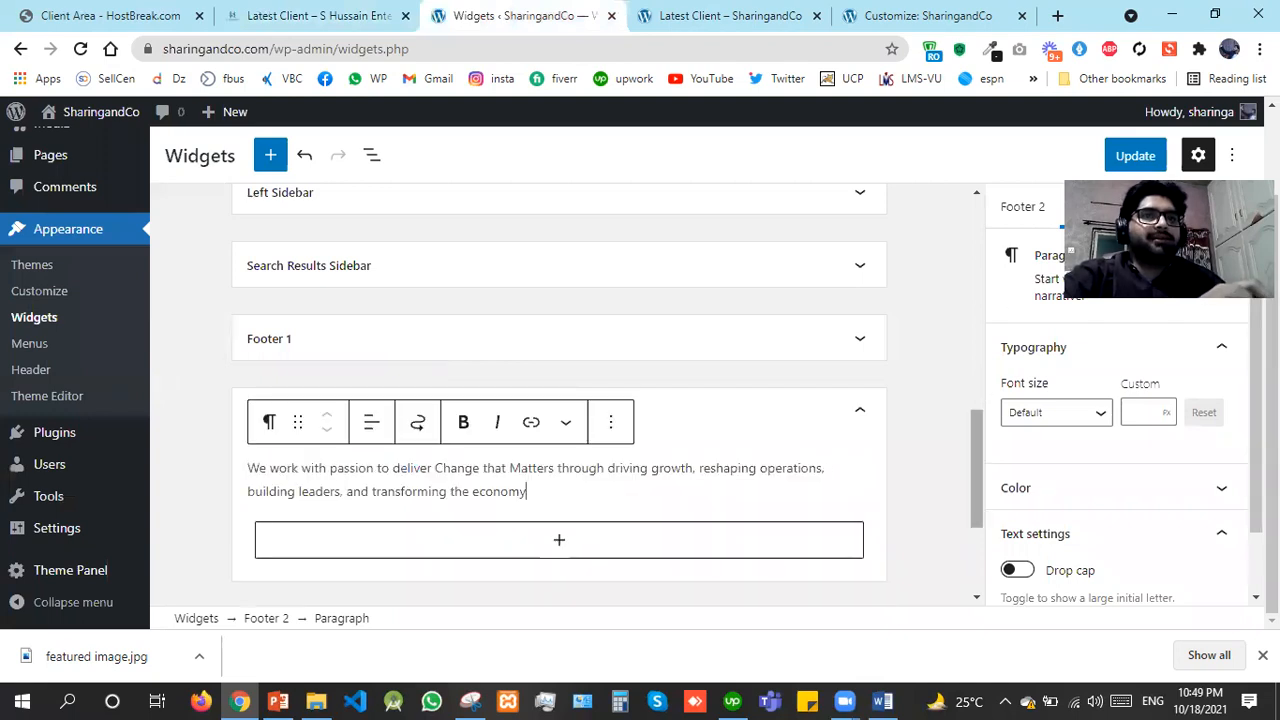
# Move the company description text from the Footer 2 paragraph into a new Paragraph block in Footer 1
pyautogui.scroll(-1, 1115, 450)
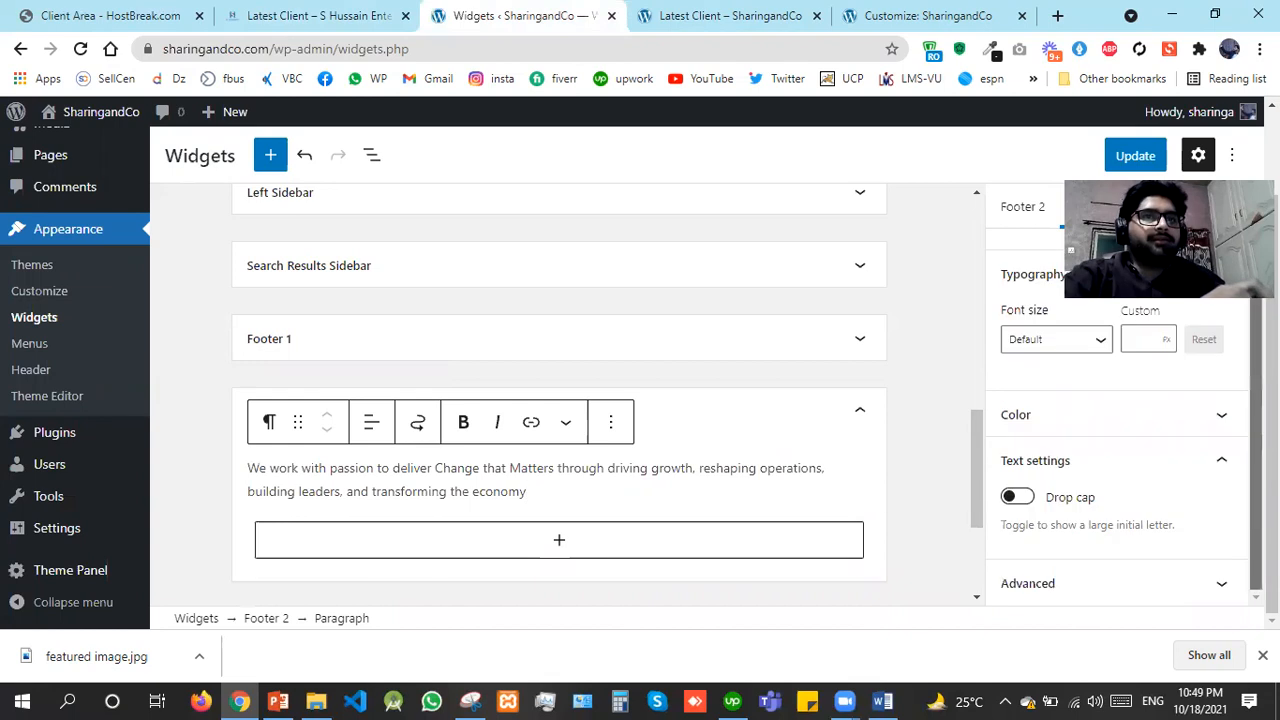
pyautogui.scroll(-1, 980, 569)
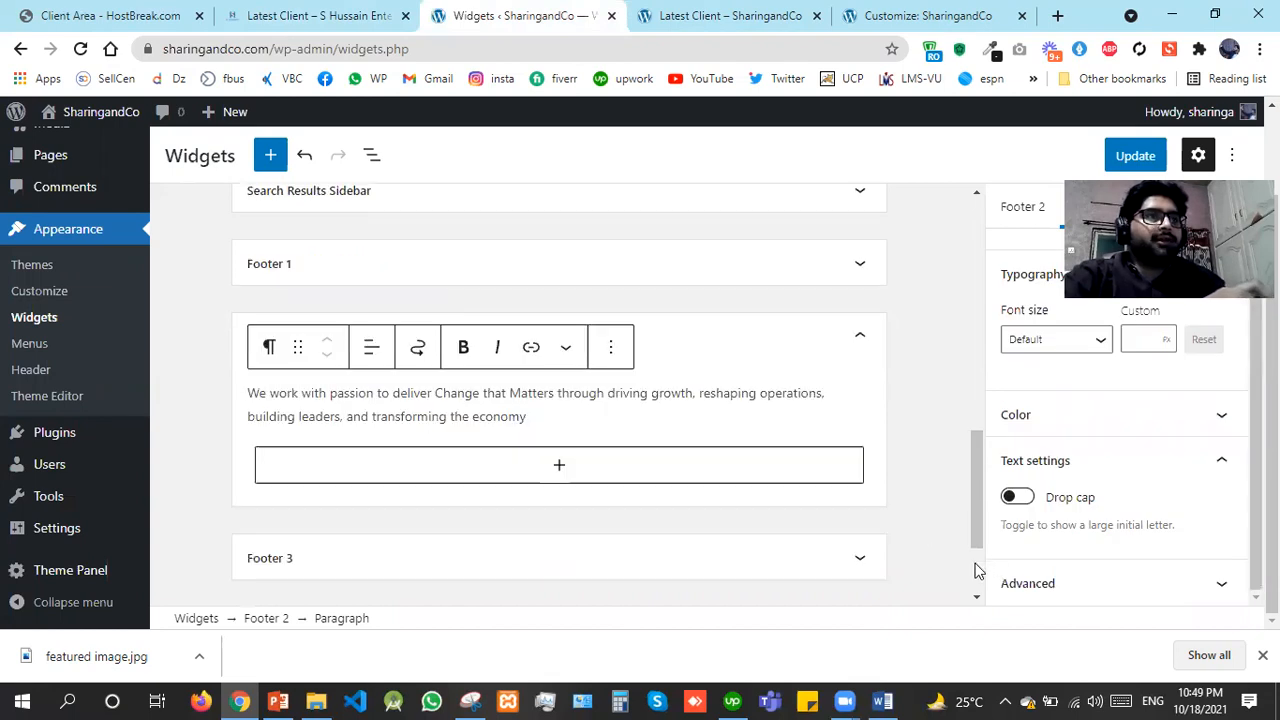
pyautogui.scroll(-2, 892, 455)
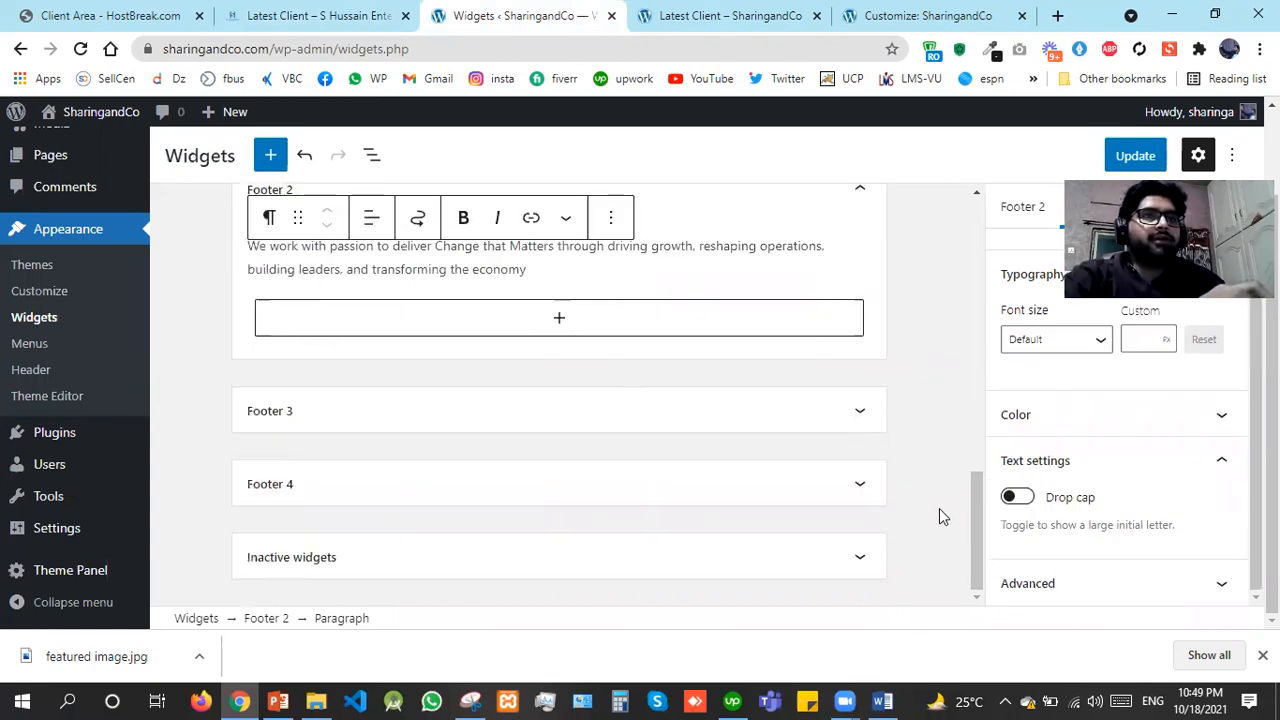
pyautogui.scroll(3, 988, 457)
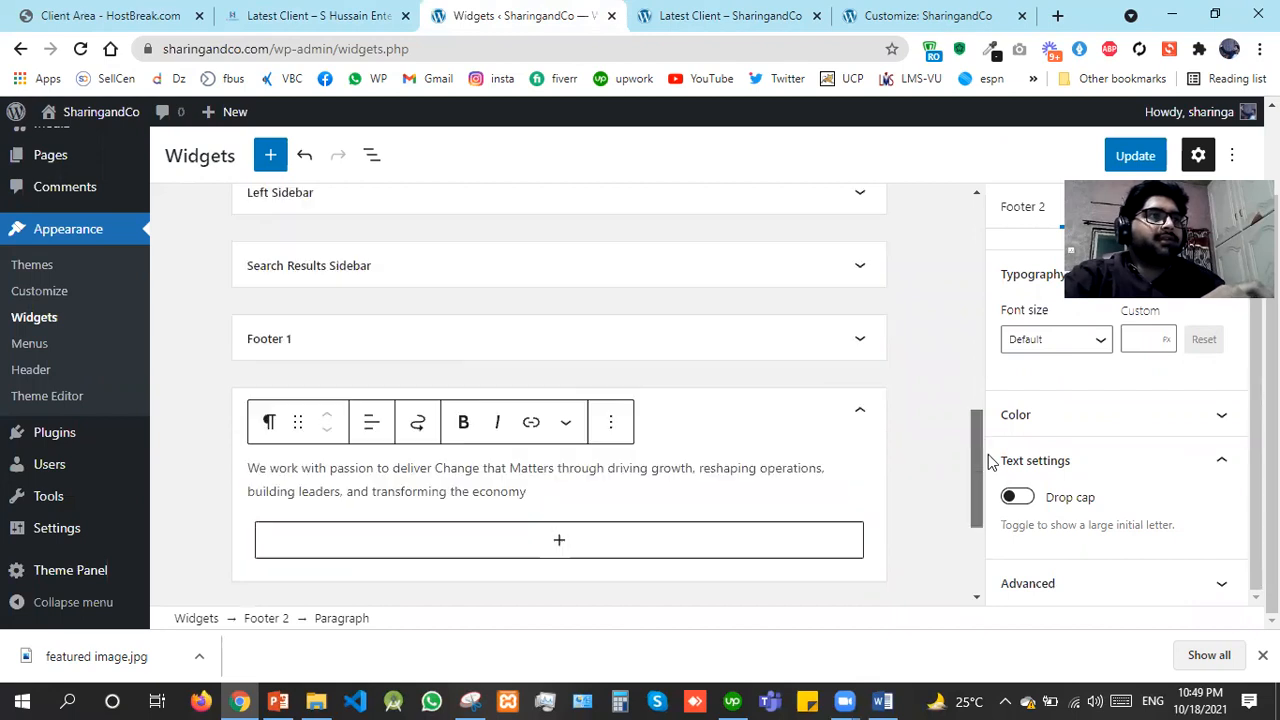
pyautogui.hotkey('ctrl', 'a')
pyautogui.hotkey('ctrl', 'c')
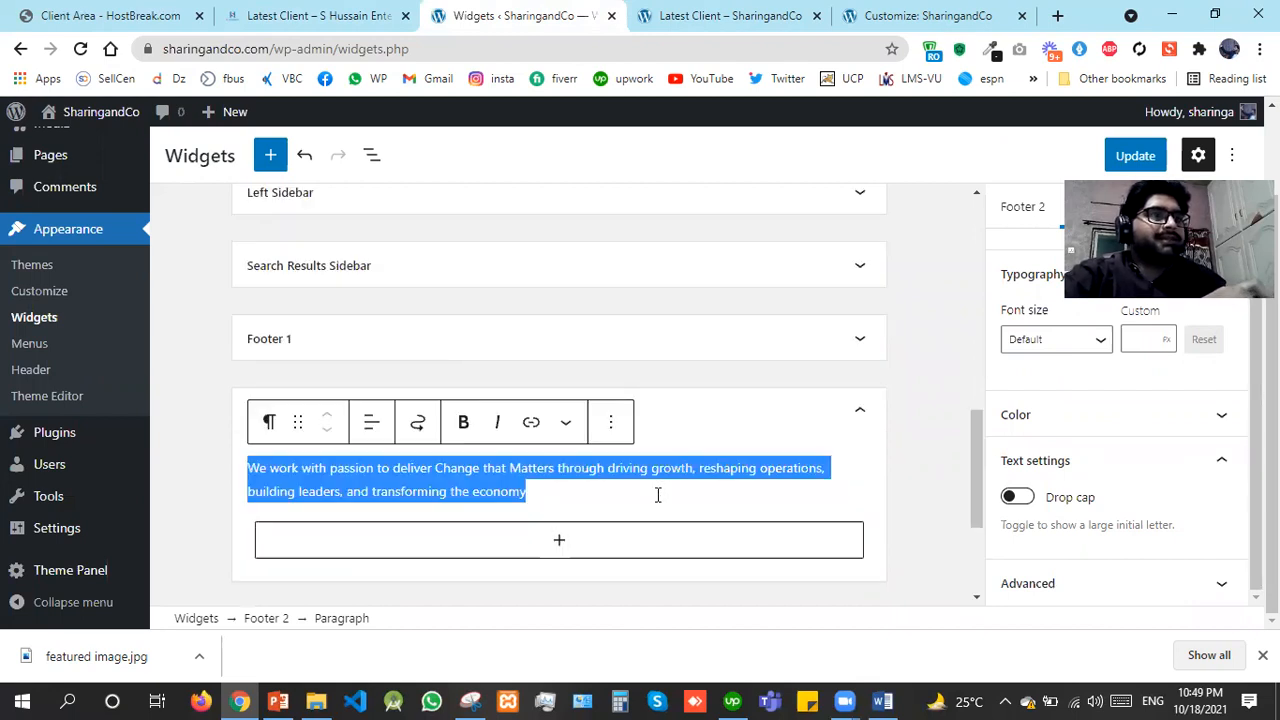
pyautogui.press('BackSpace')
pyautogui.click(422, 349)
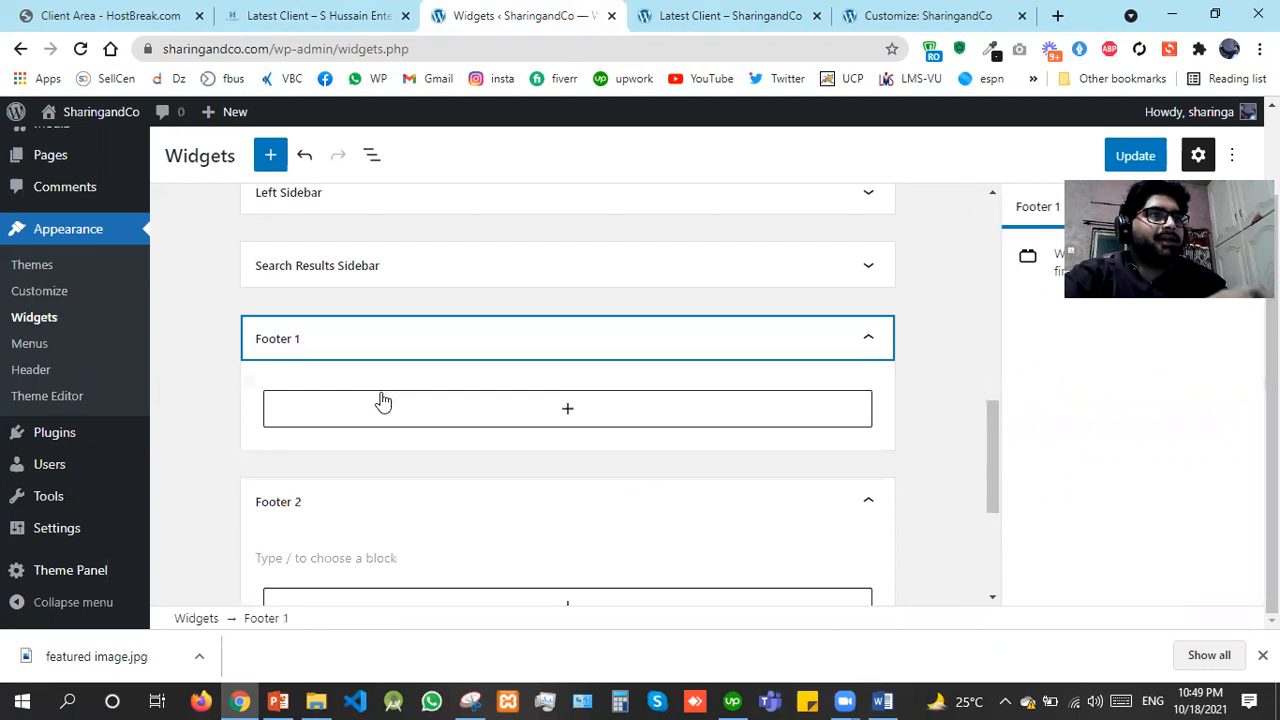
pyautogui.click(305, 412)
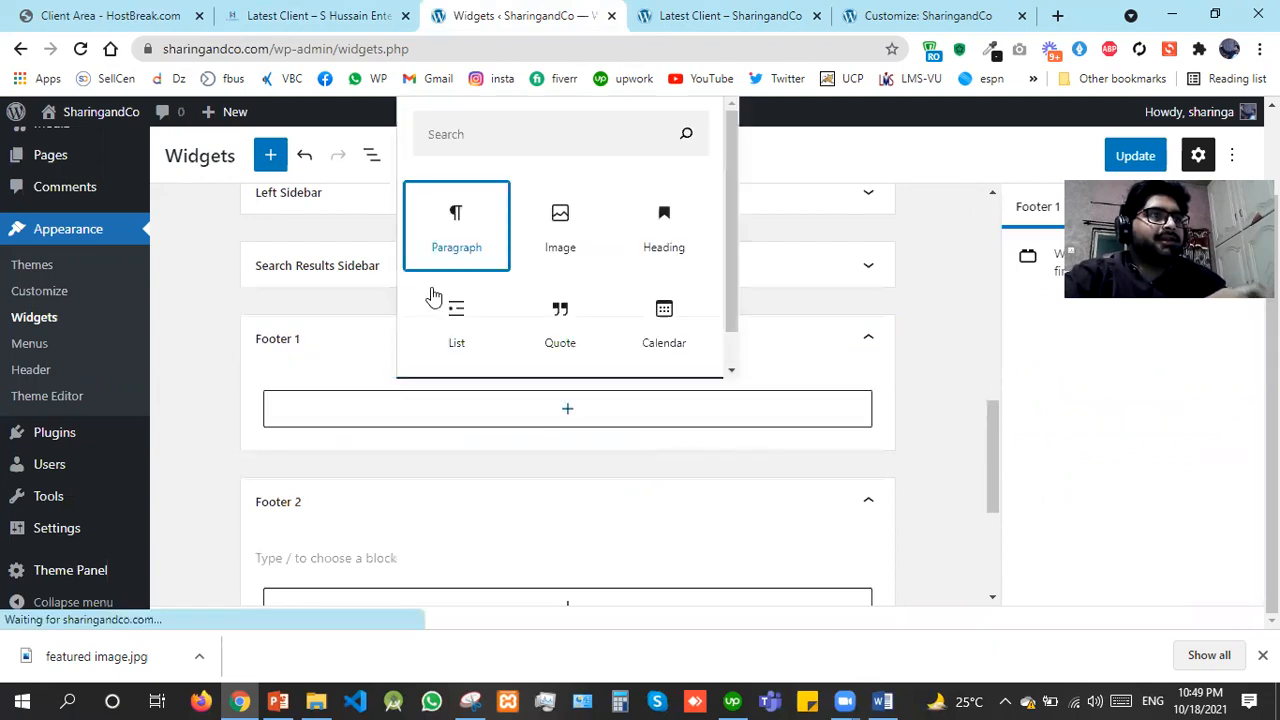
pyautogui.click(389, 366)
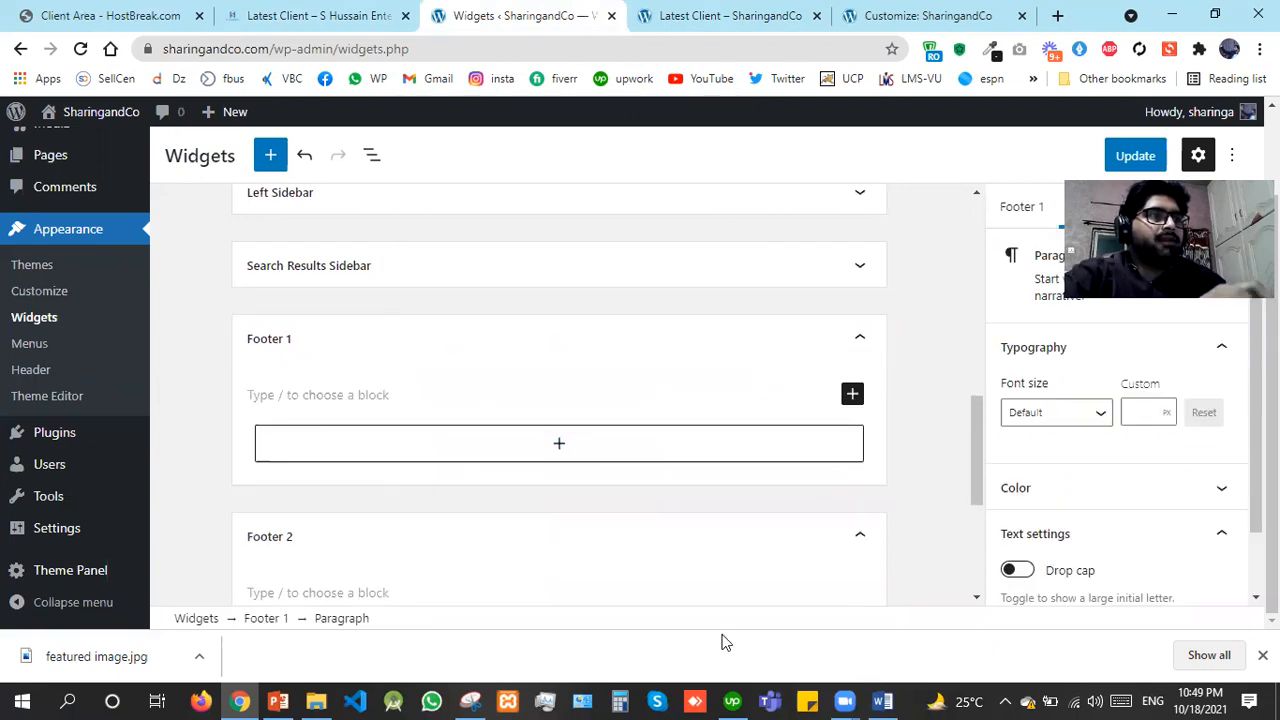
pyautogui.hotkey('ctrl', 'v')
# Find the Navigation Menu widget by searching "na" and add it to the Footer 2 widget area
pyautogui.scroll(-4, 975, 512)
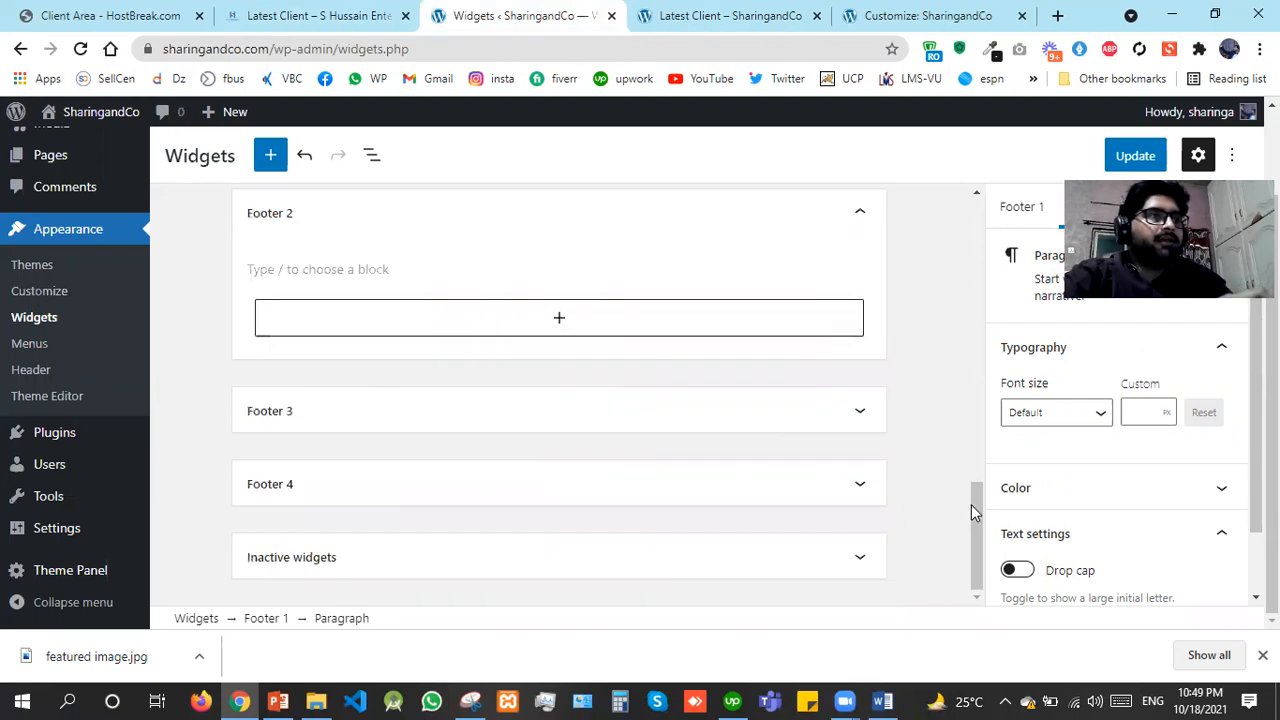
pyautogui.click(481, 319)
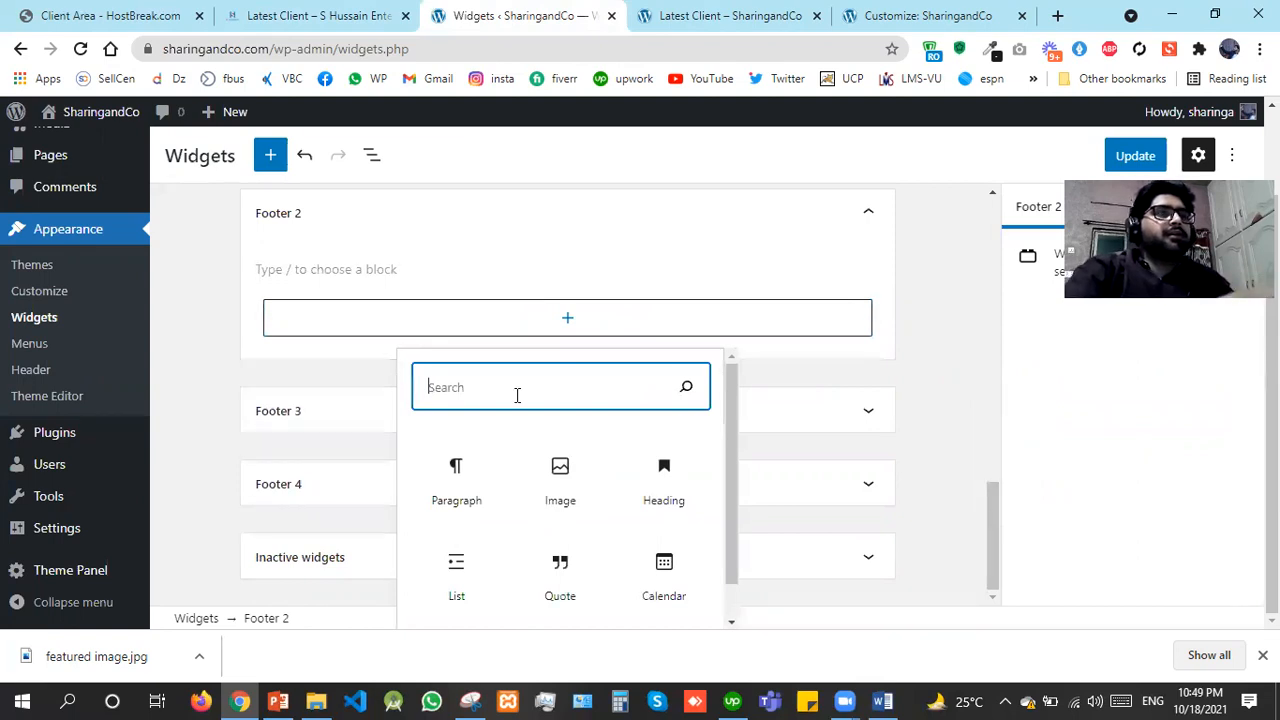
pyautogui.write('na')
pyautogui.click(453, 487)
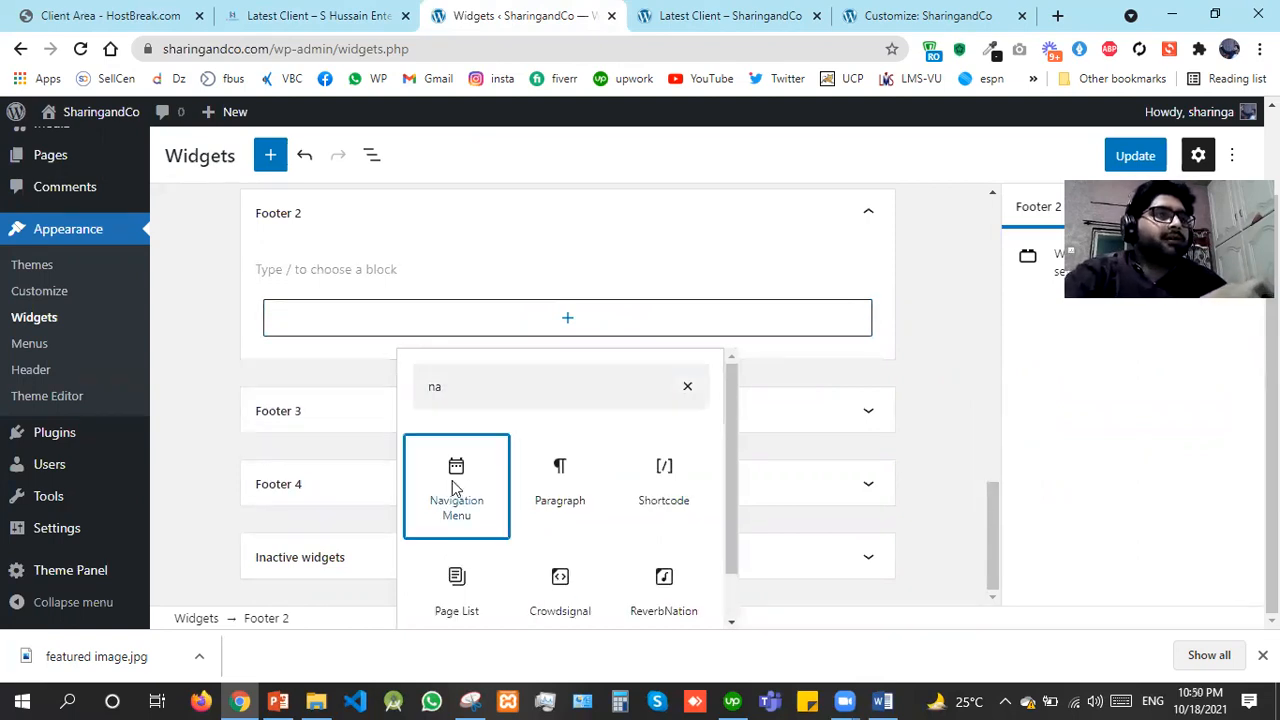
pyautogui.click(453, 487)
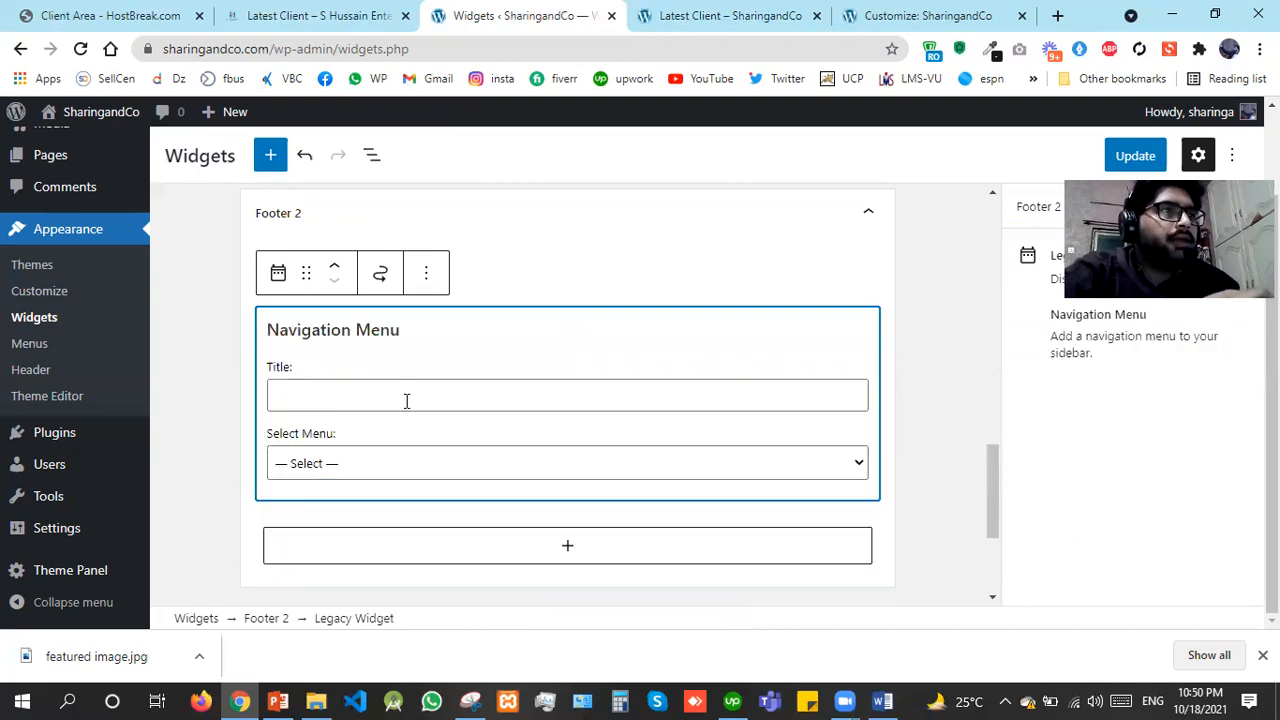
# Title the Footer 2 Navigation Menu widget Quick Links and assign Main Menu to it
pyautogui.click(406, 401)
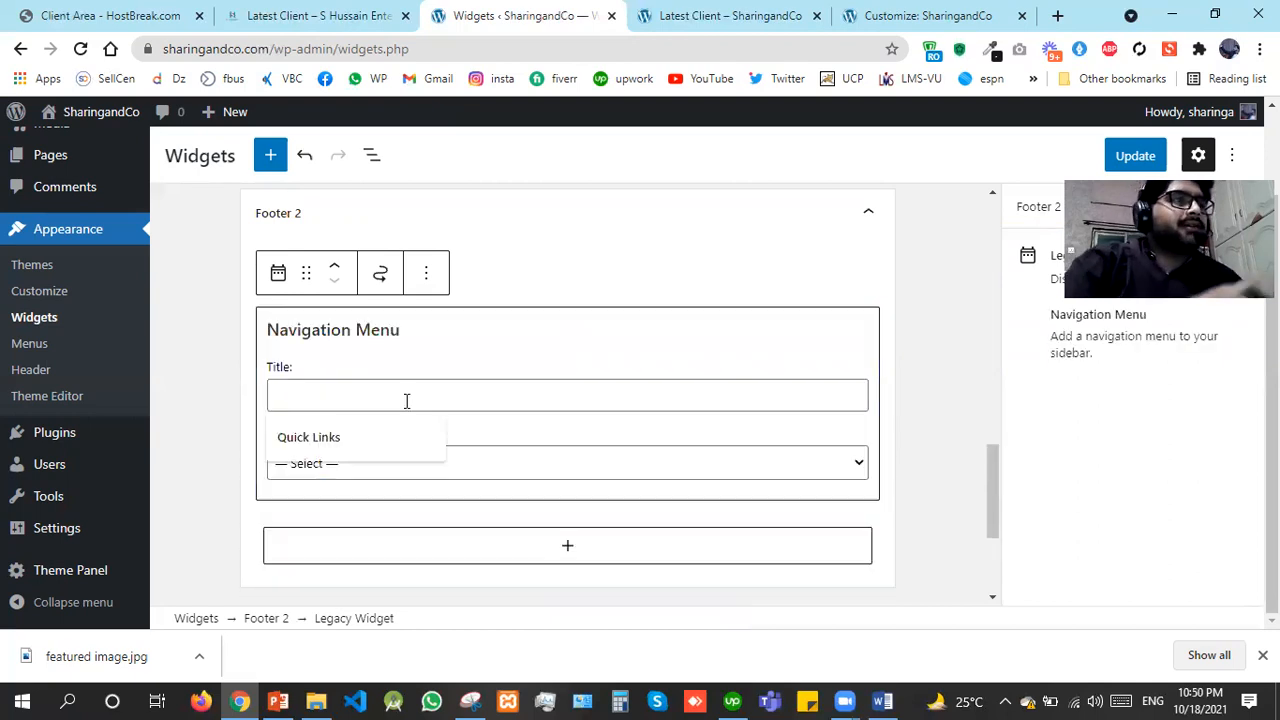
pyautogui.click(338, 443)
pyautogui.click(352, 461)
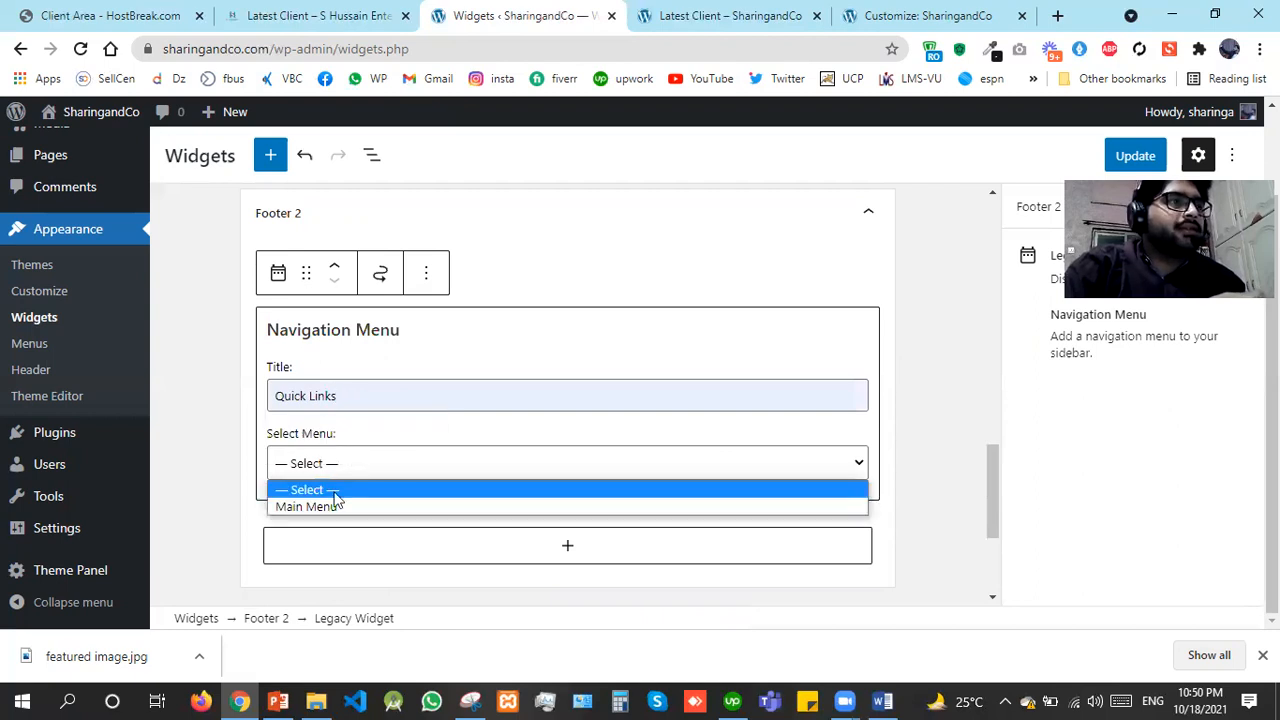
pyautogui.click(597, 506)
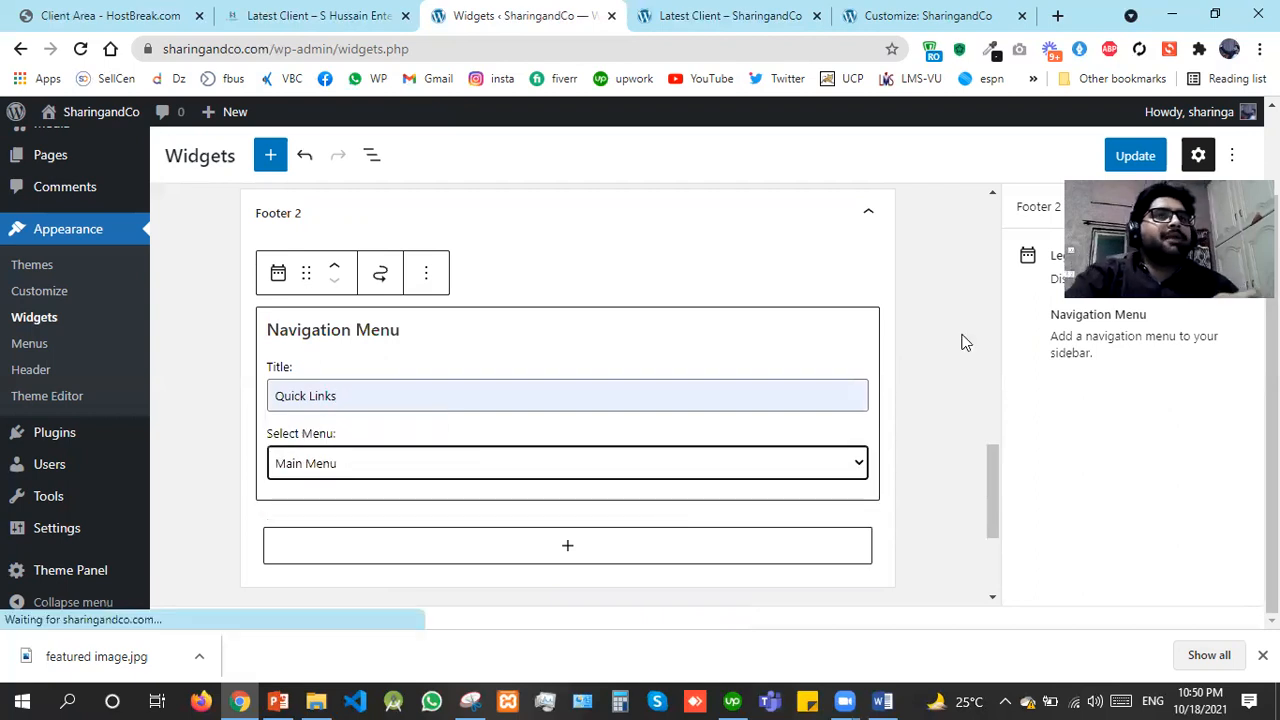
# Open the Menus admin page in a new tab and examine the items and sub-items of Main Menu
pyautogui.hotkey('ctrl', 'Tab')
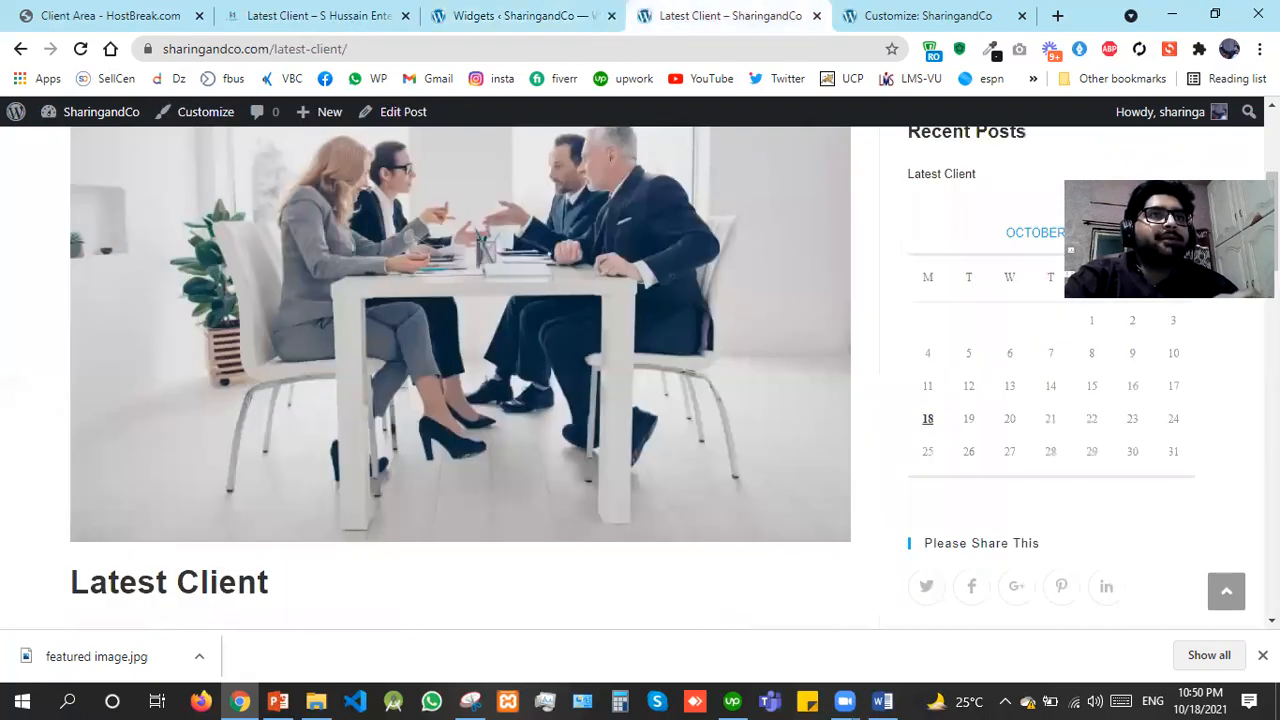
pyautogui.click(467, 8)
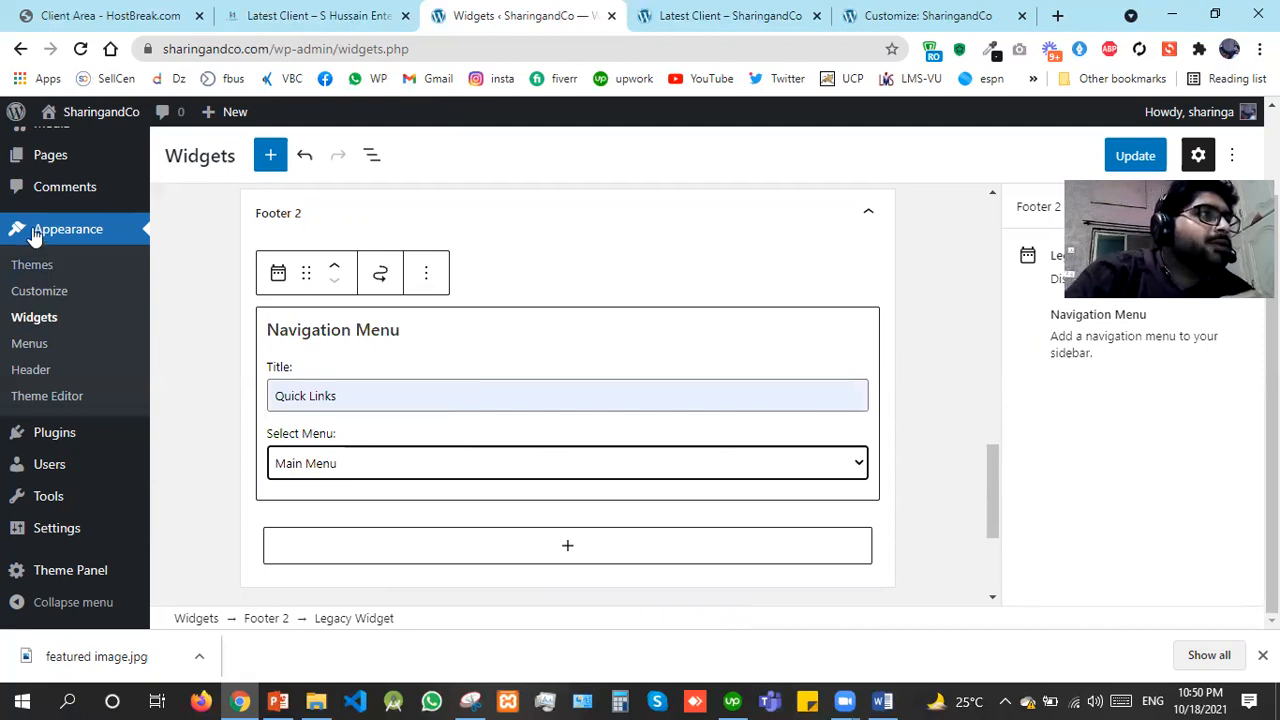
pyautogui.rightClick(40, 343)
pyautogui.click(54, 354)
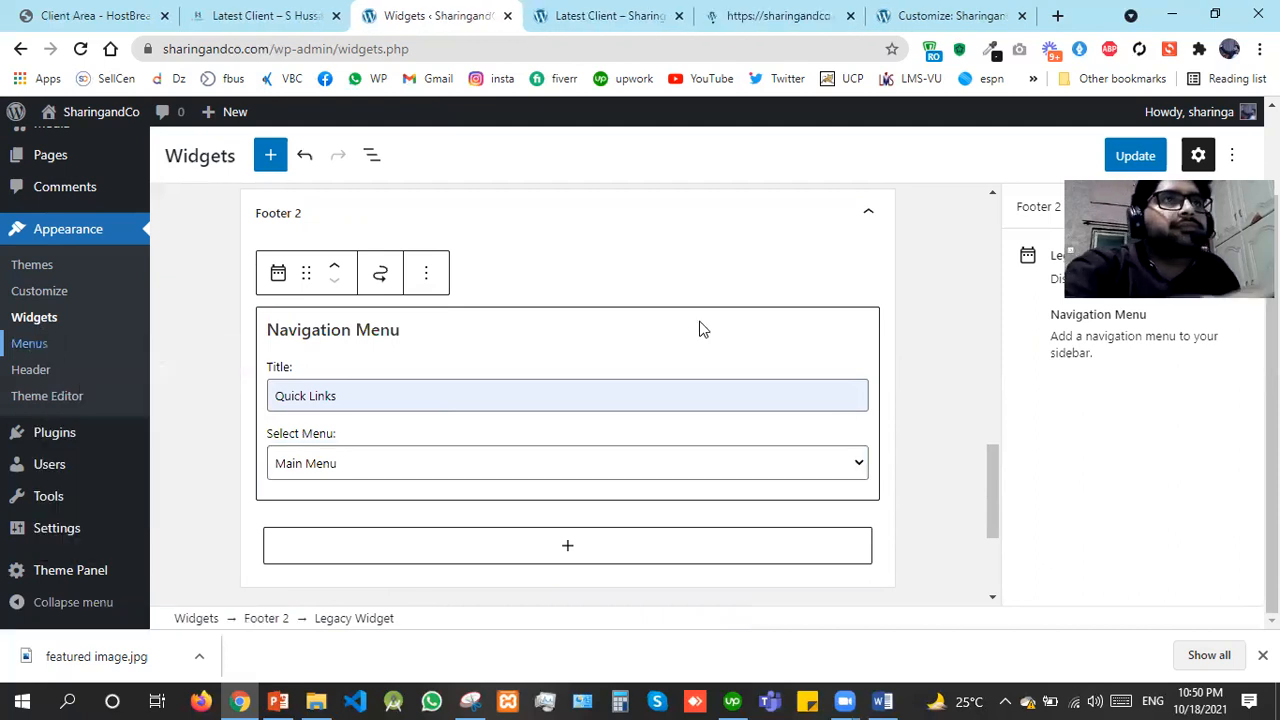
pyautogui.click(762, 8)
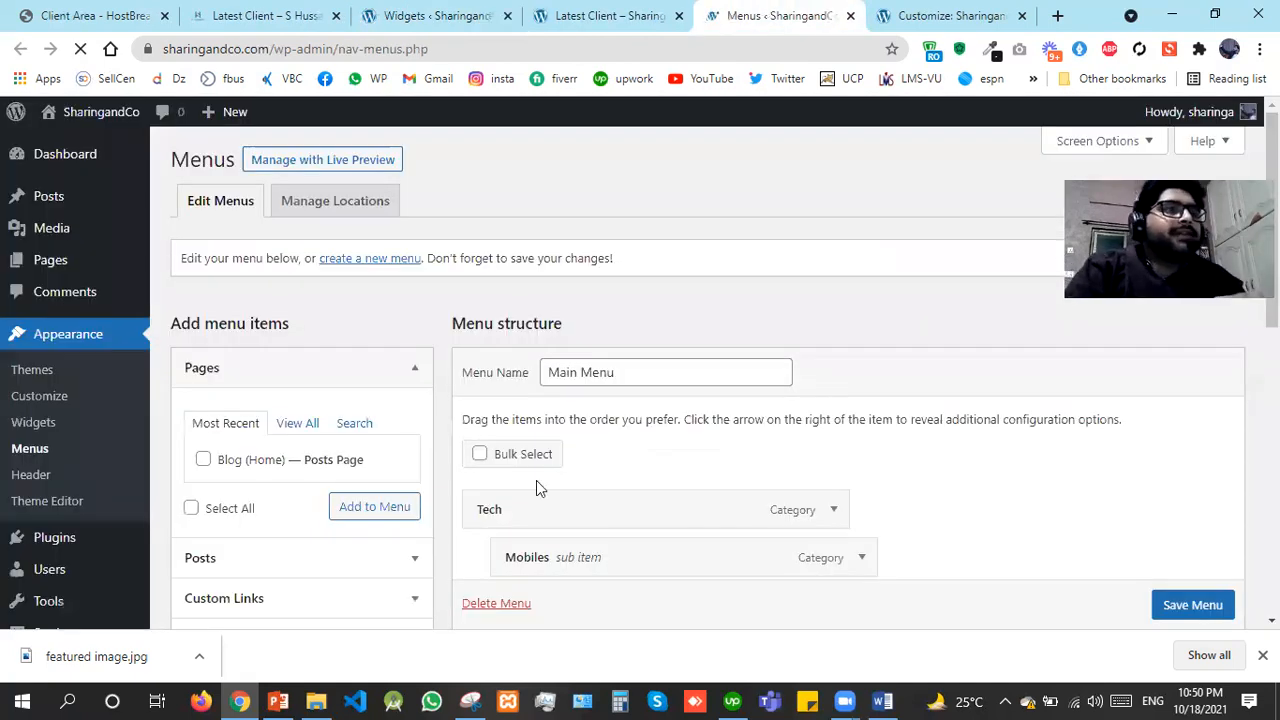
pyautogui.scroll(-5, 1157, 470)
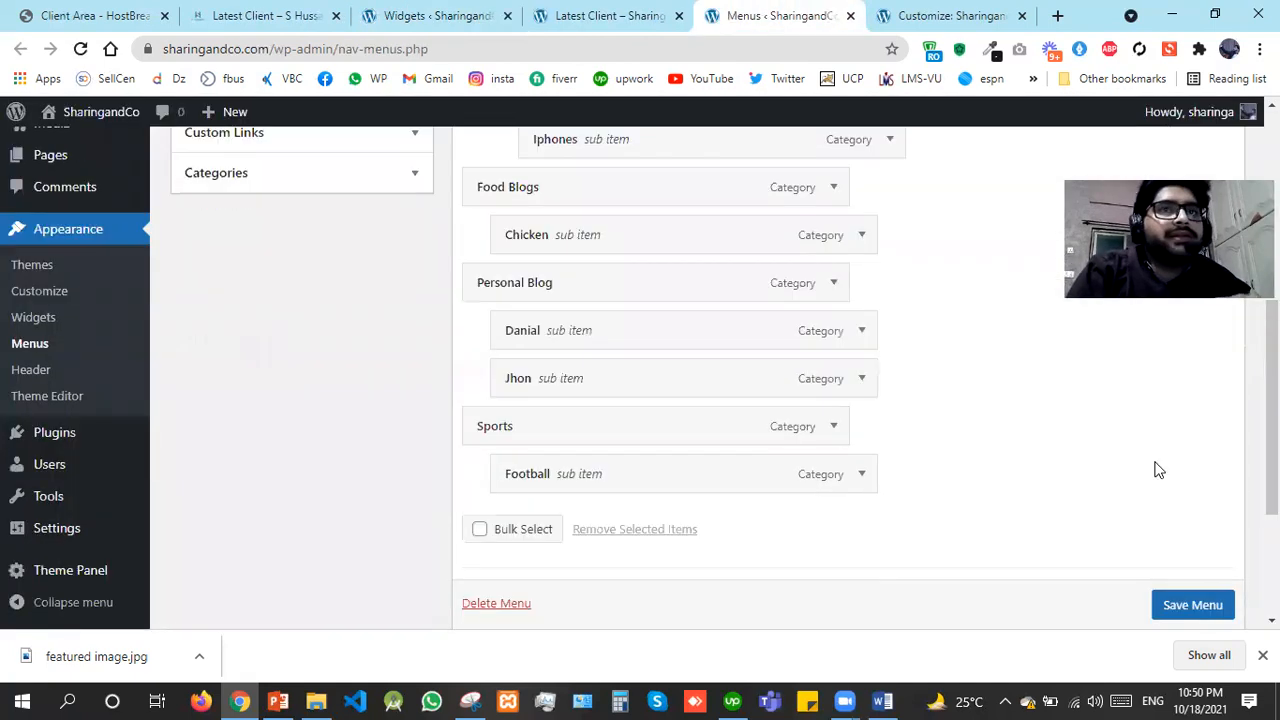
pyautogui.scroll(1, 700, 380)
pyautogui.scroll(2, 557, 357)
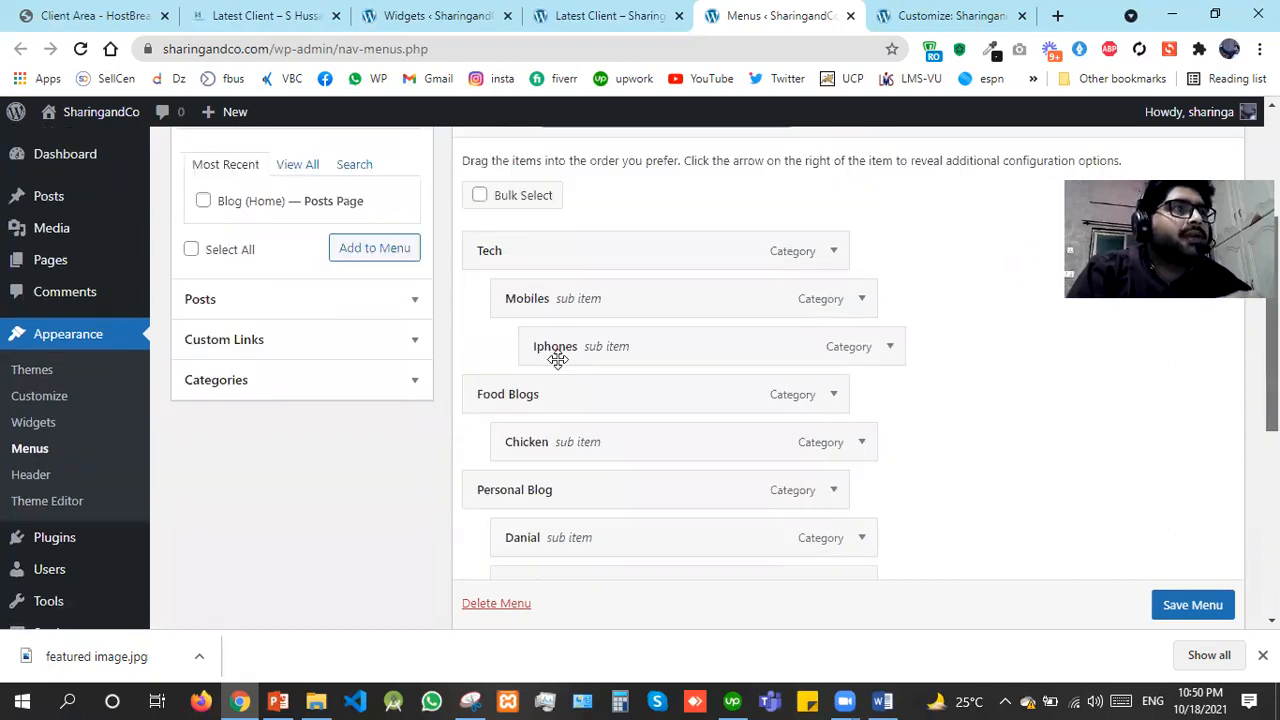
pyautogui.scroll(1, 863, 267)
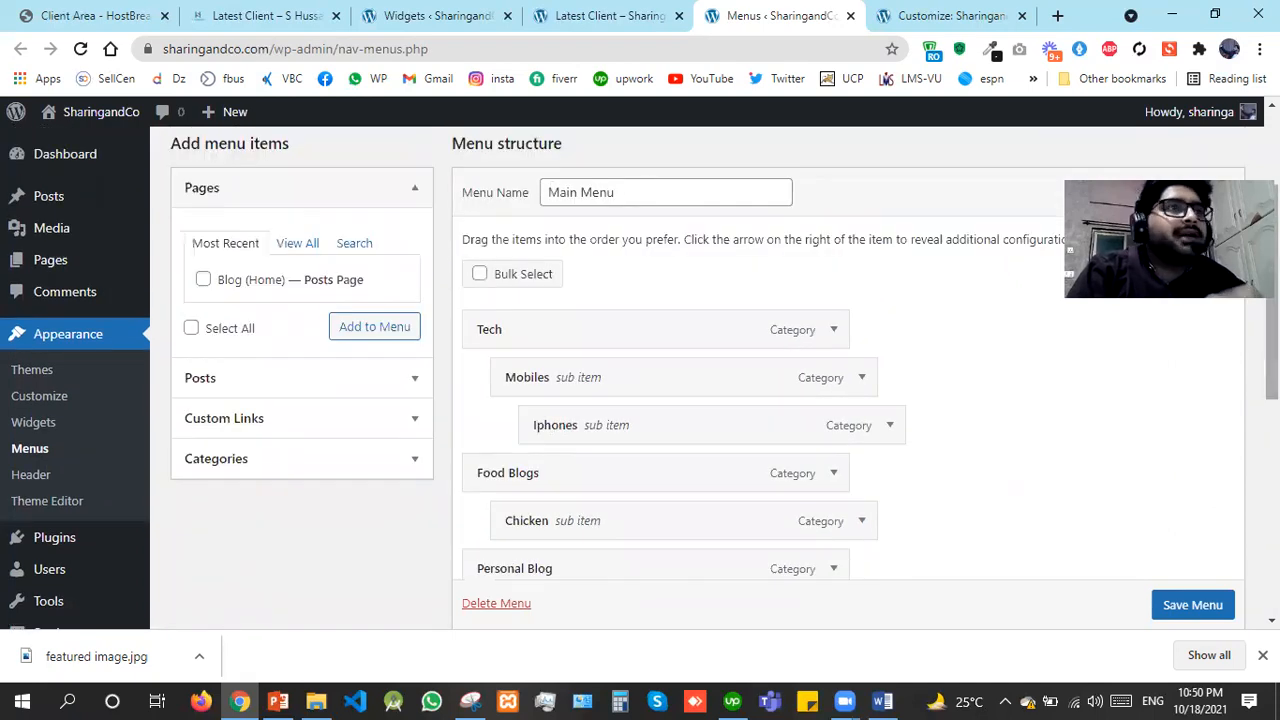
# Create a new menu named Footer categories and assign it to the Footer display location
pyautogui.scroll(2, 360, 215)
pyautogui.click(356, 209)
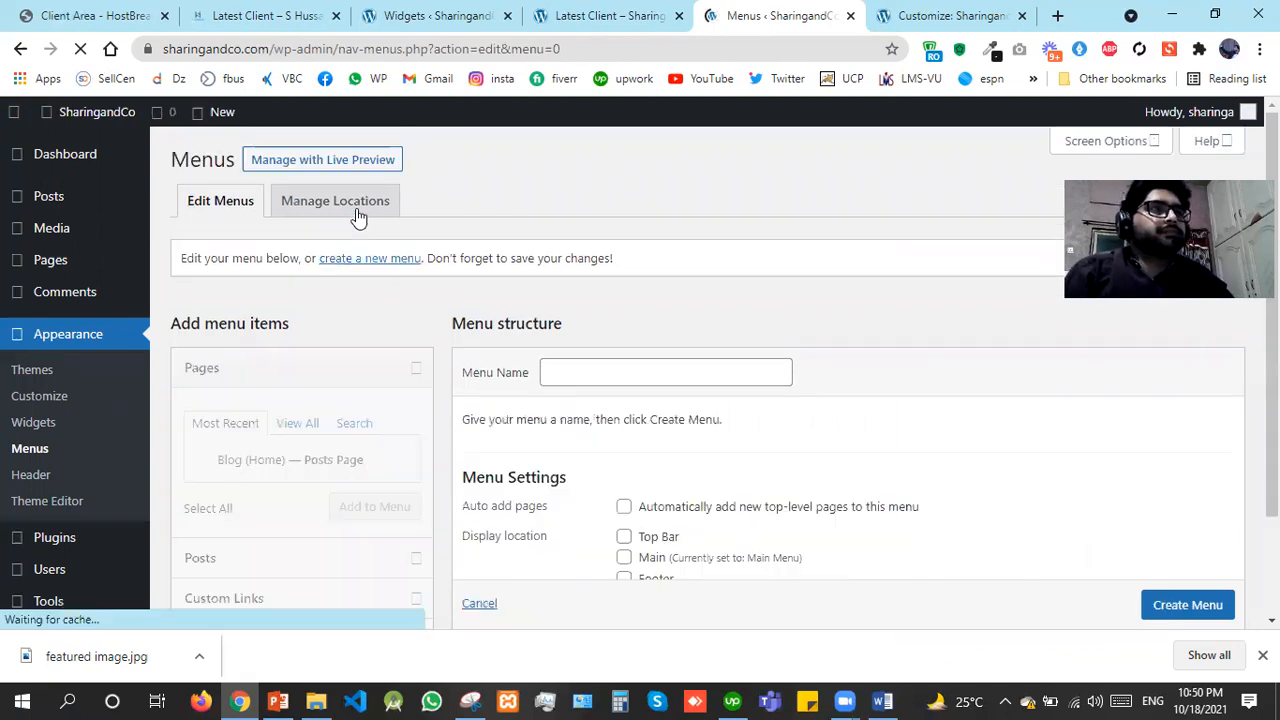
pyautogui.click(640, 374)
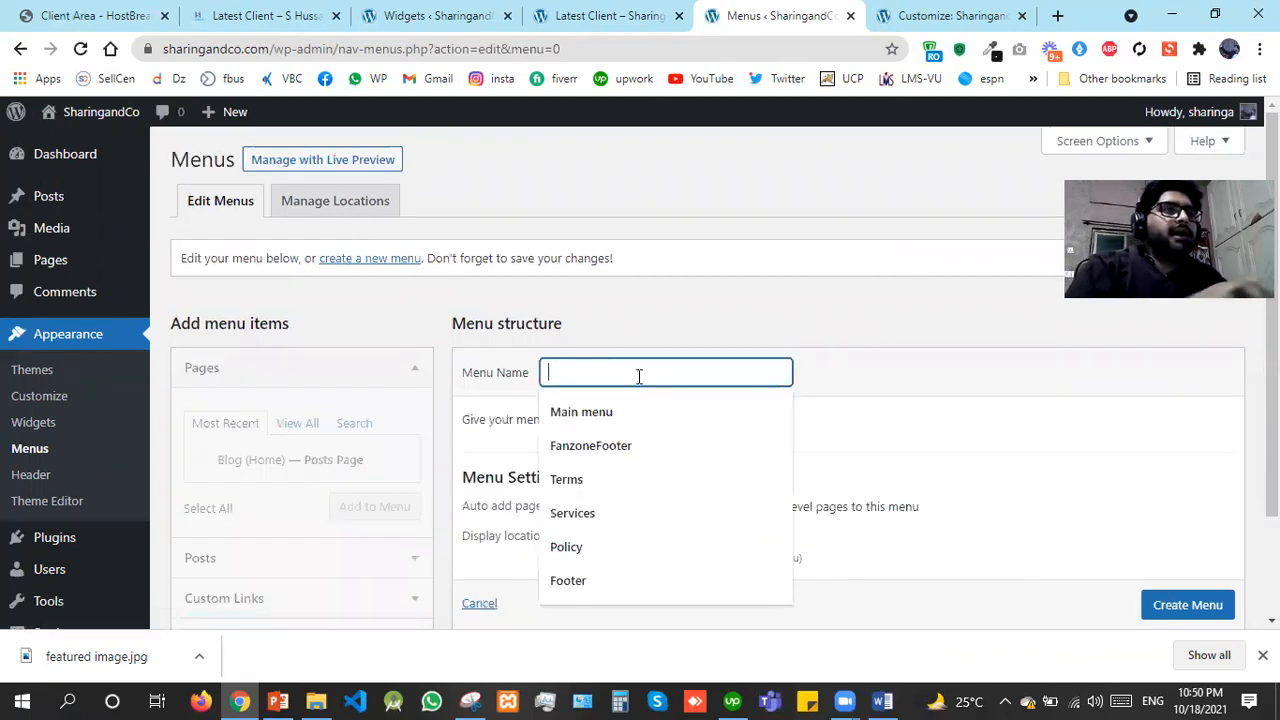
pyautogui.write('F')
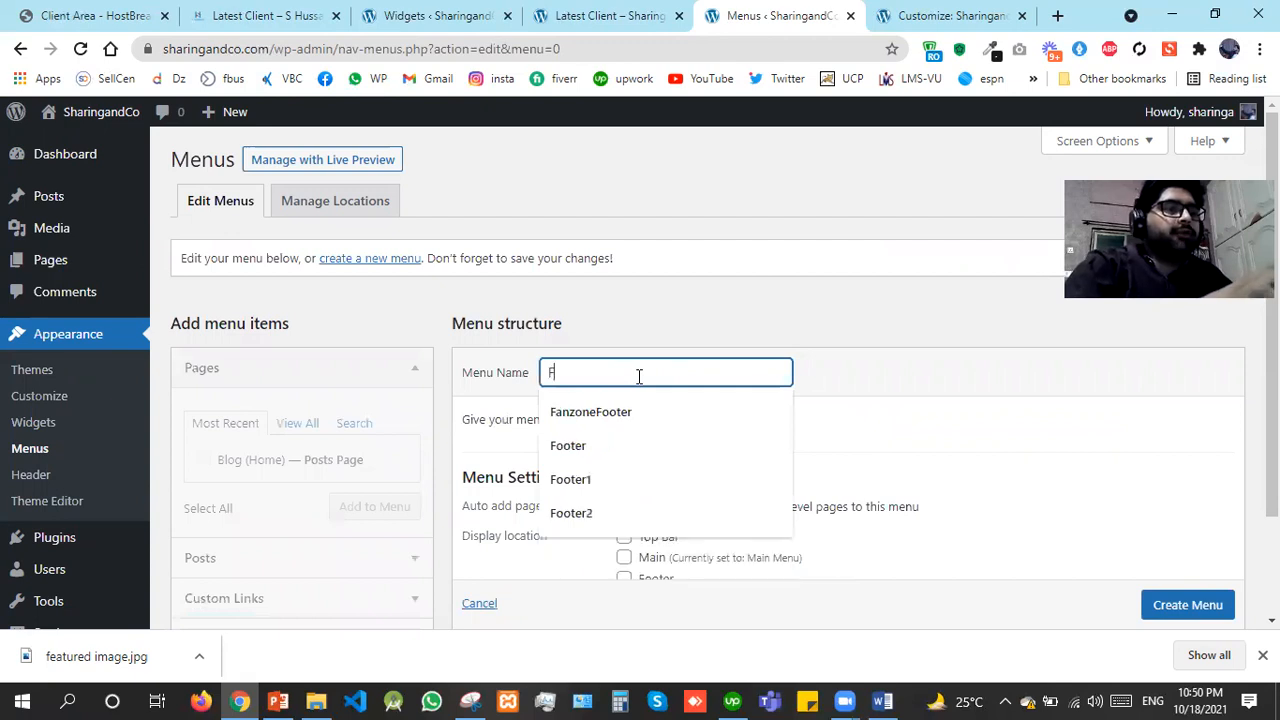
pyautogui.write('ooter ')
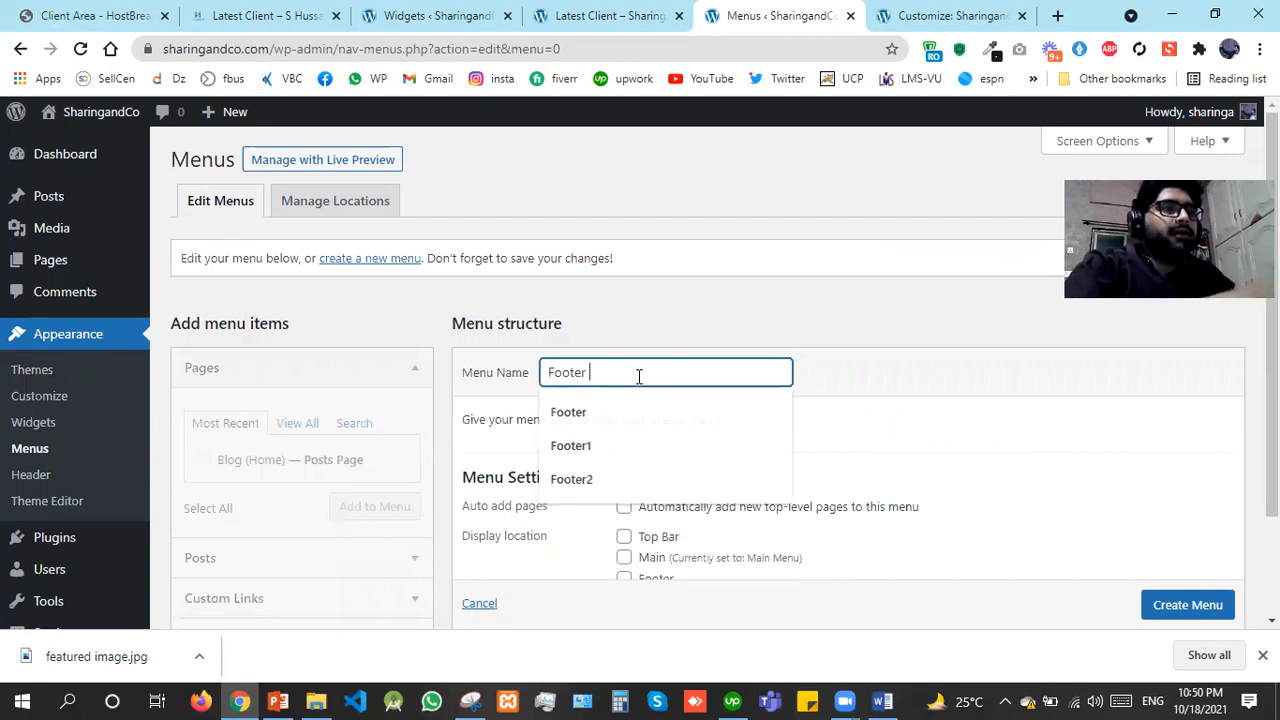
pyautogui.write('categories')
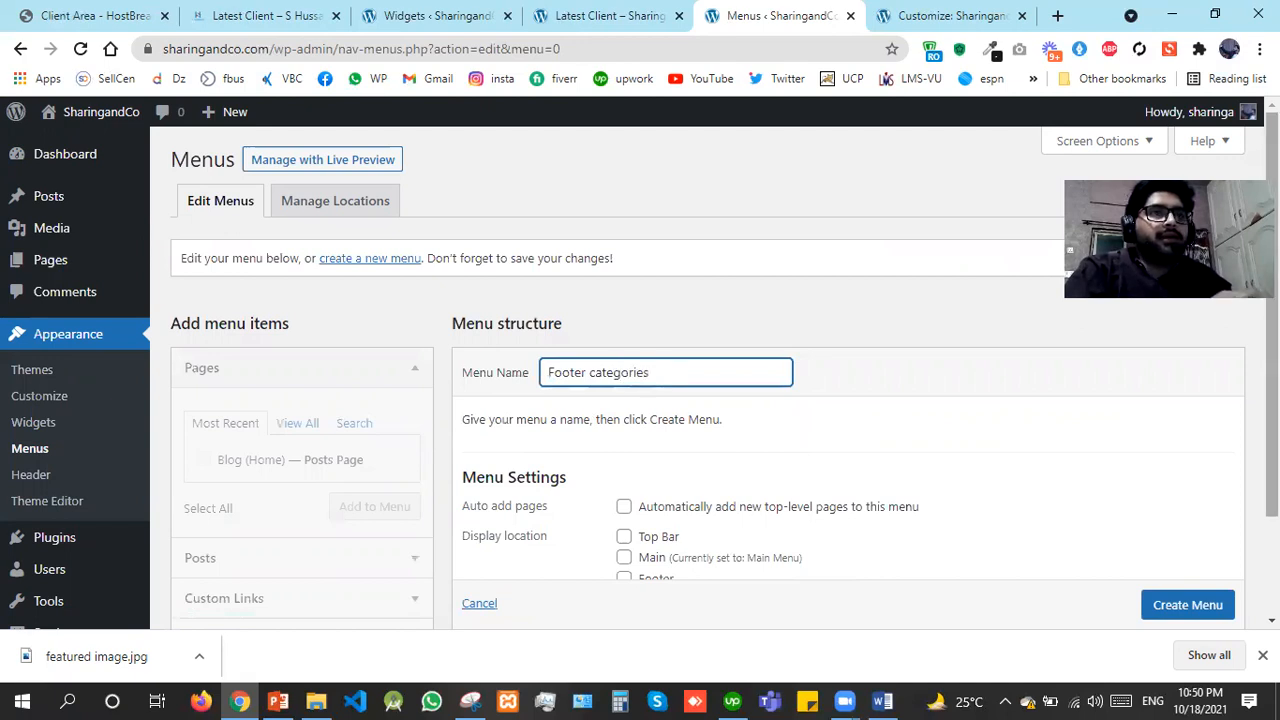
pyautogui.scroll(-1, 643, 503)
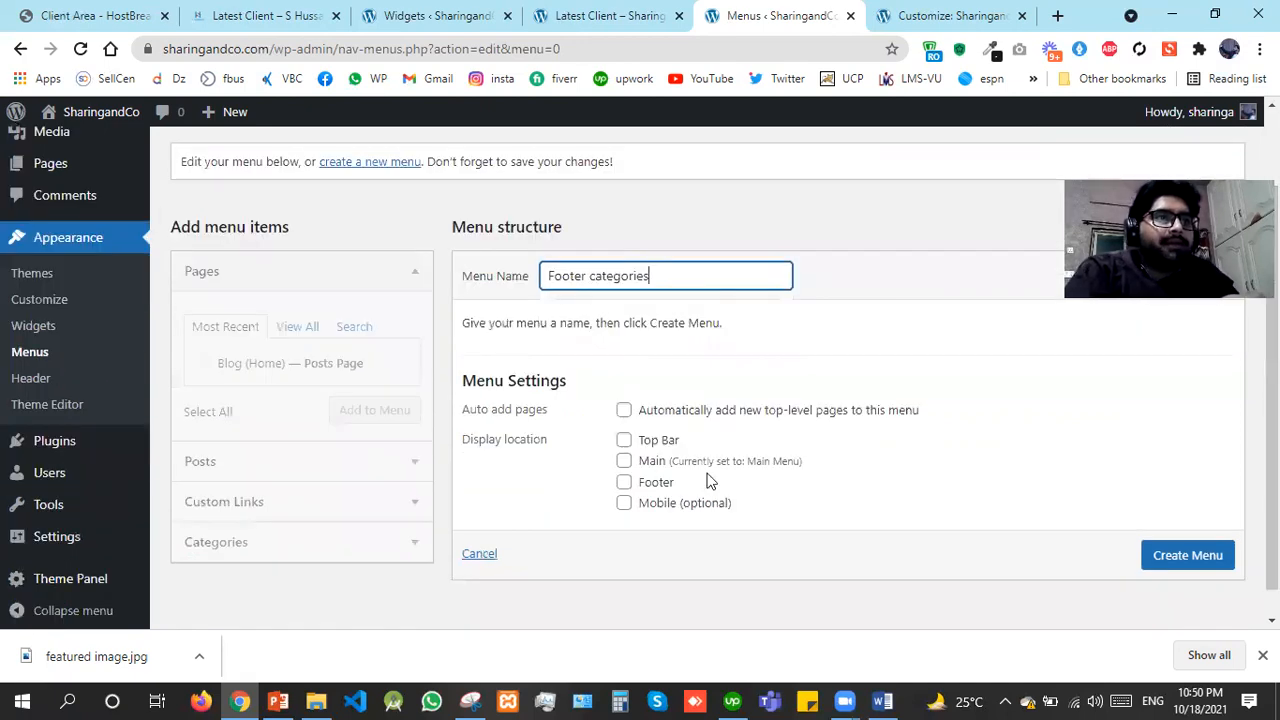
pyautogui.click(623, 484)
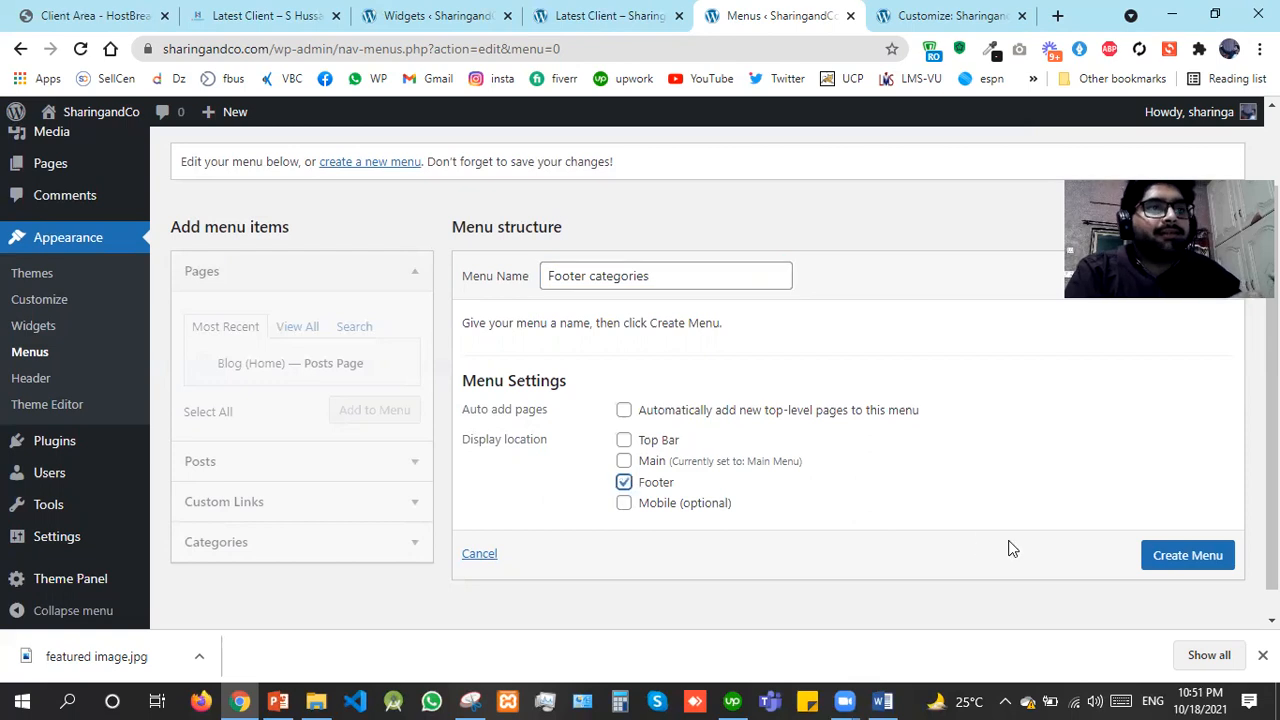
pyautogui.click(1170, 556)
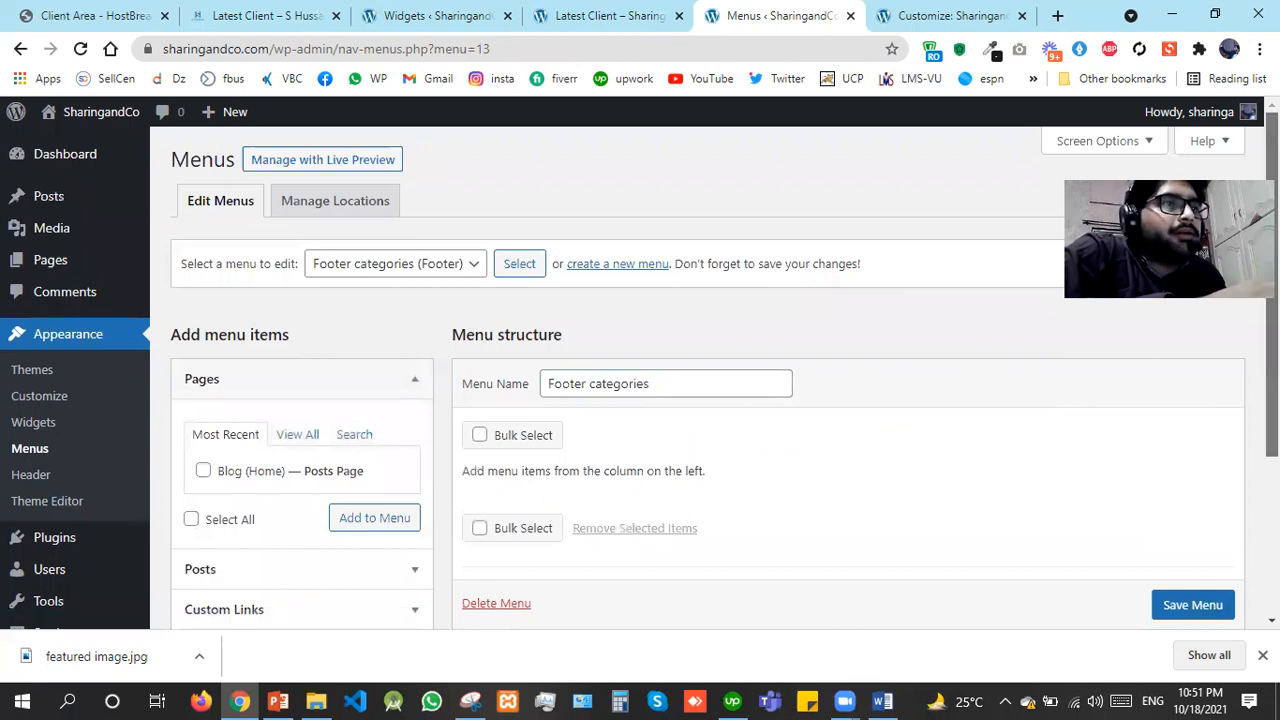
# Add the Food Blogs, Personal Blog, Sports and Tech categories to the Footer categories menu and save it
pyautogui.scroll(-3, 409, 499)
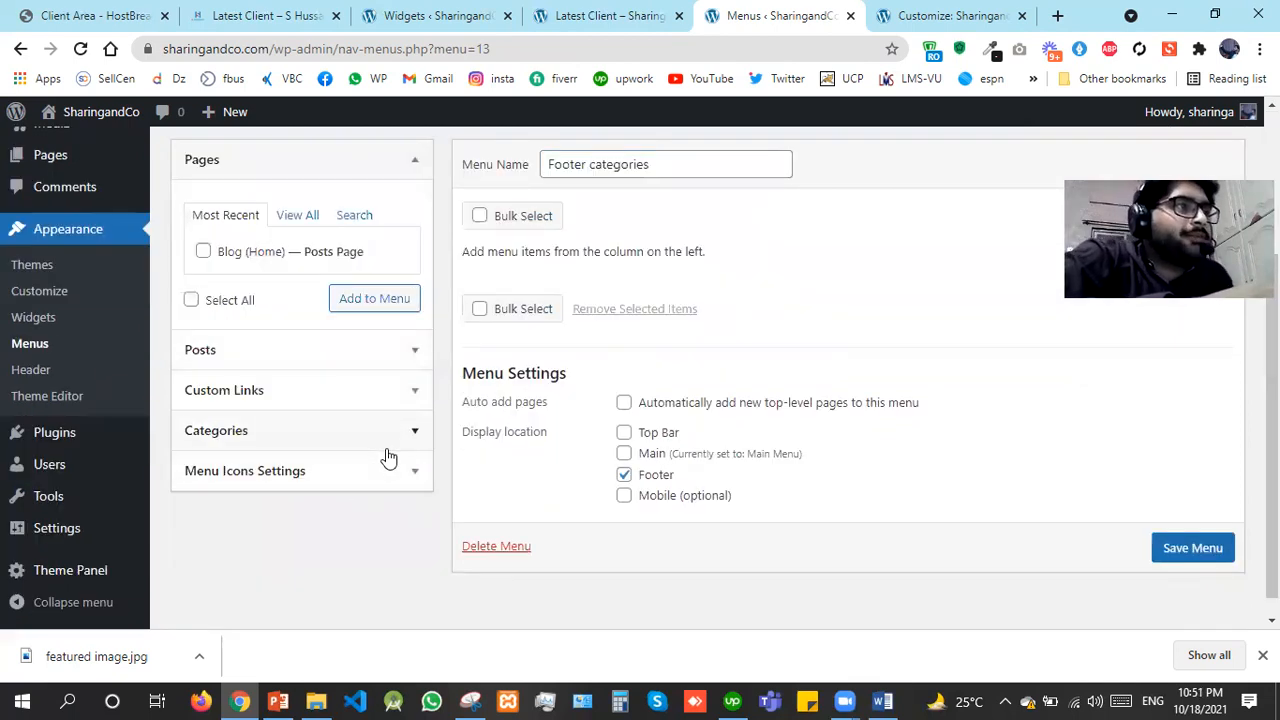
pyautogui.click(396, 452)
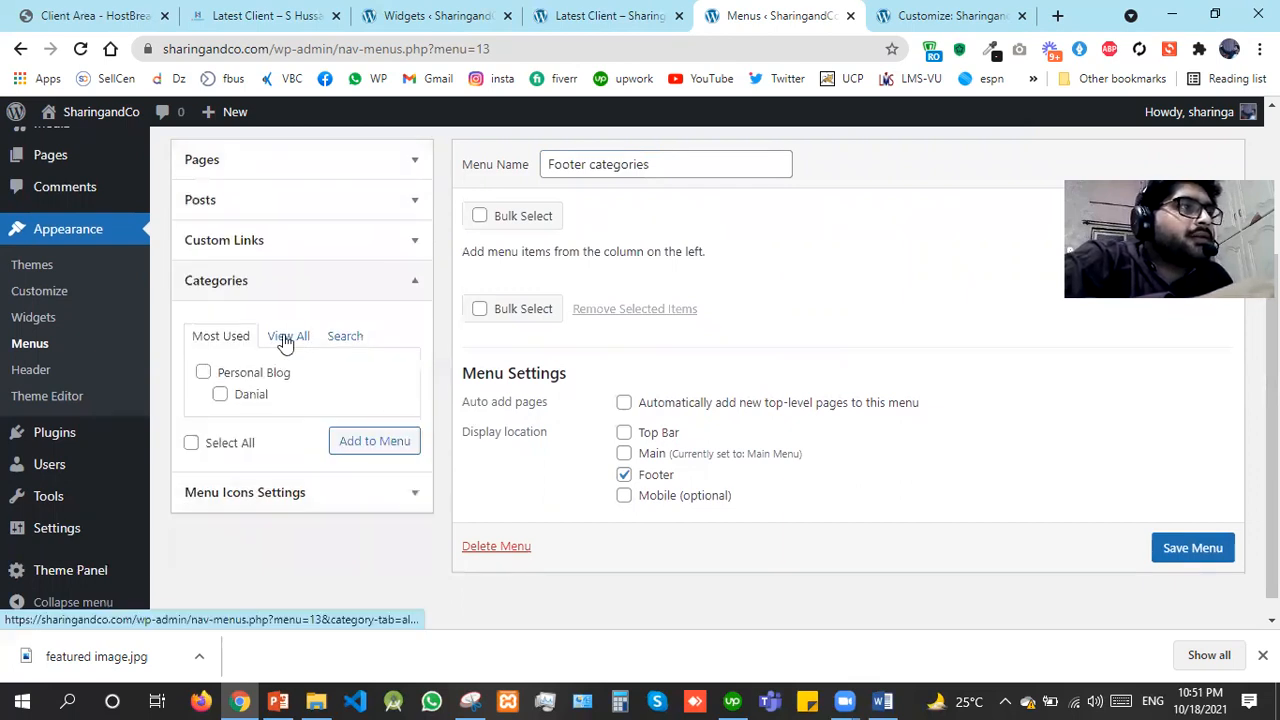
pyautogui.click(285, 338)
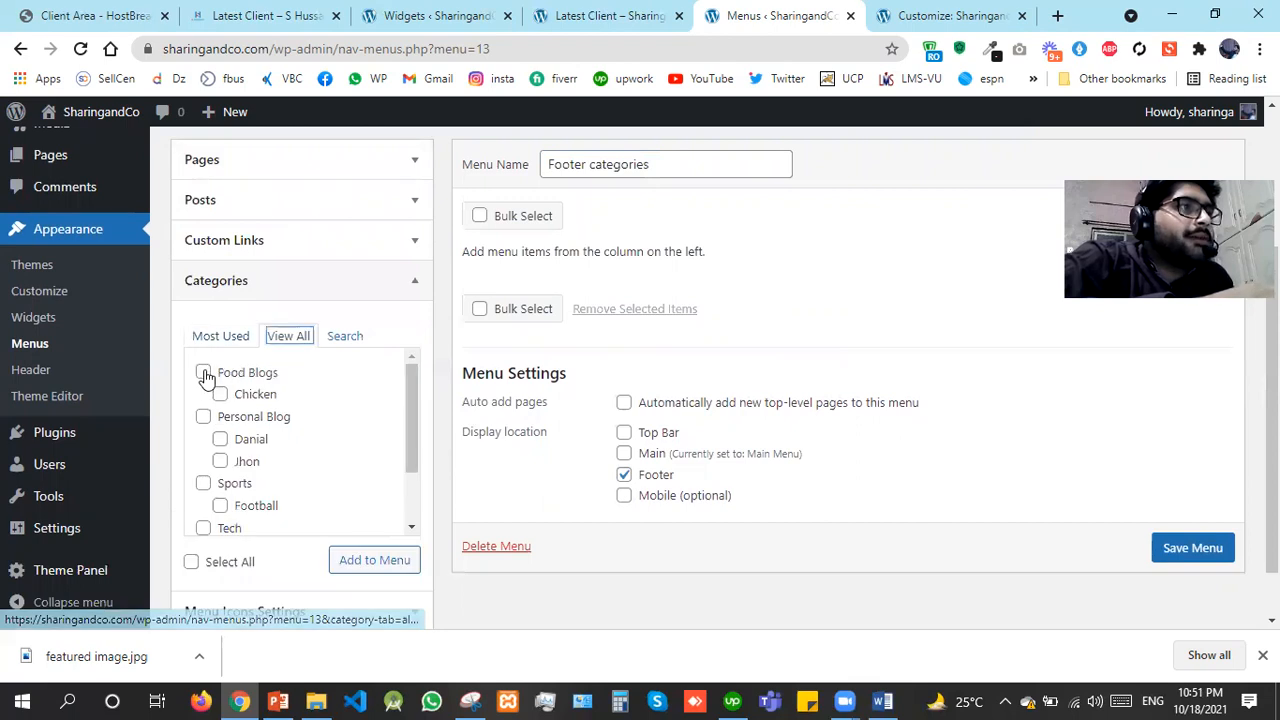
pyautogui.click(204, 374)
pyautogui.click(205, 418)
pyautogui.click(204, 485)
pyautogui.click(204, 530)
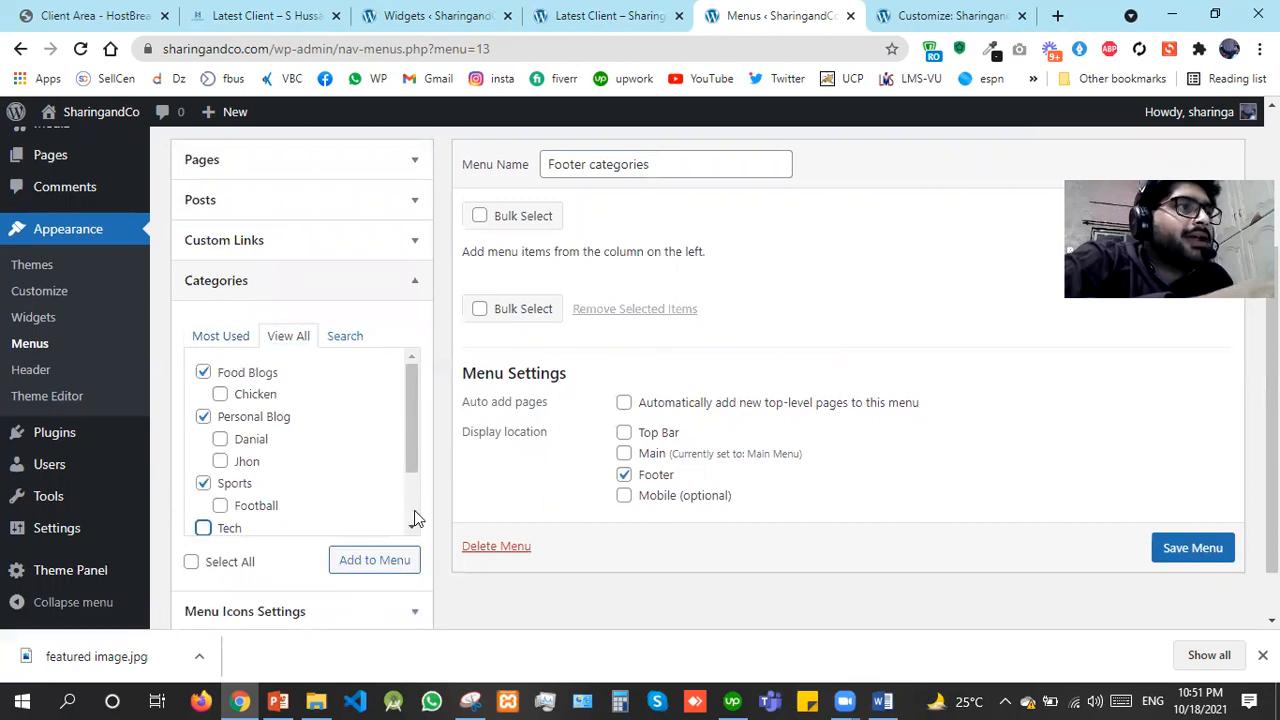
pyautogui.click(203, 528)
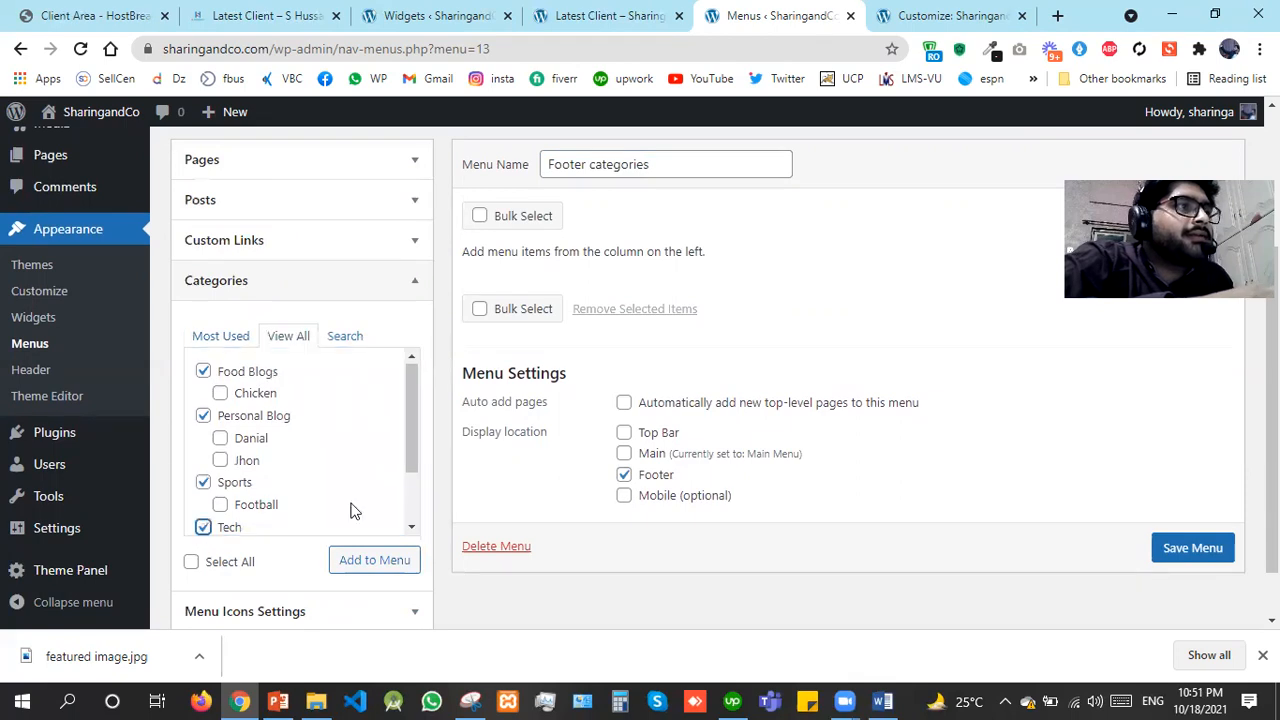
pyautogui.click(398, 560)
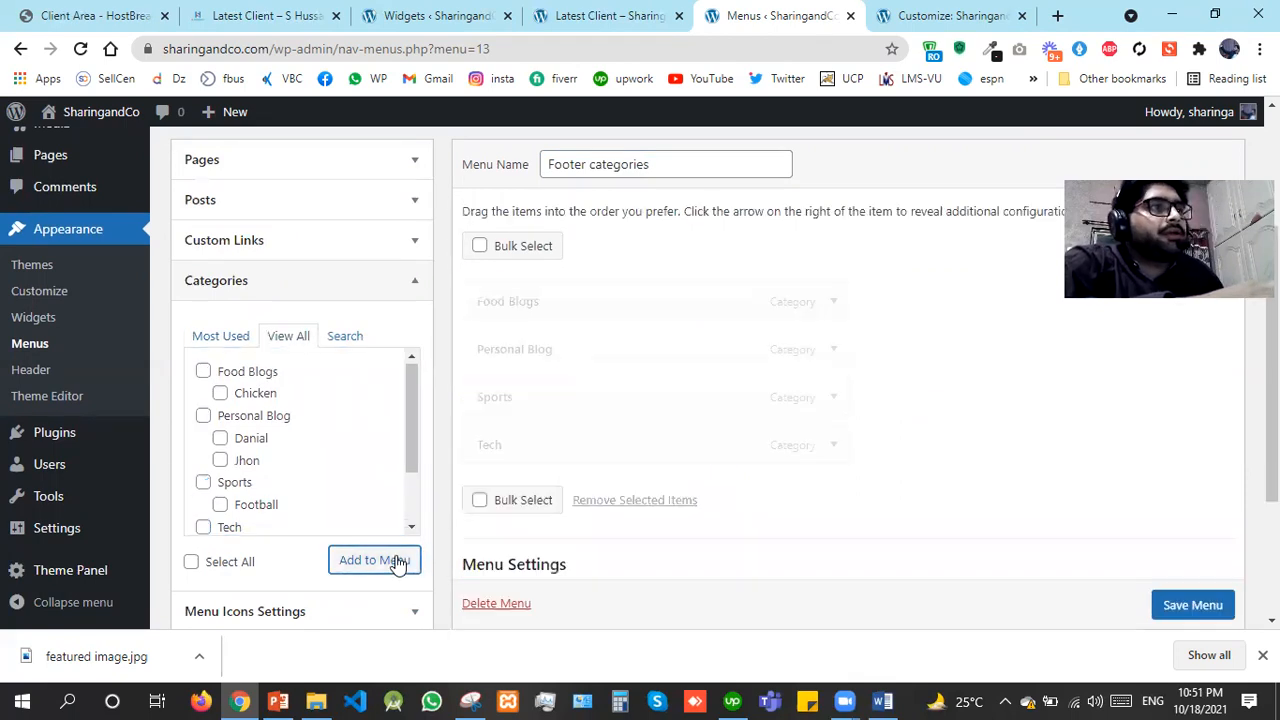
pyautogui.scroll(-1, 1183, 600)
pyautogui.click(1185, 603)
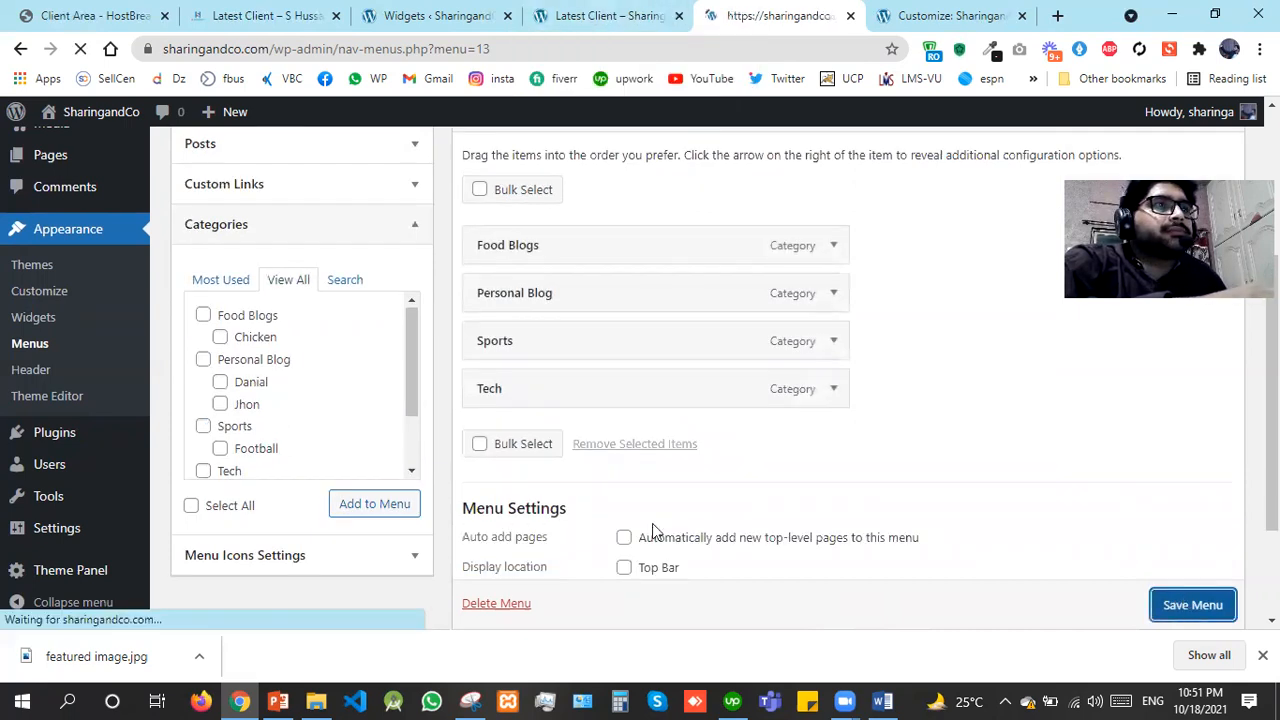
pyautogui.scroll(-2, 829, 480)
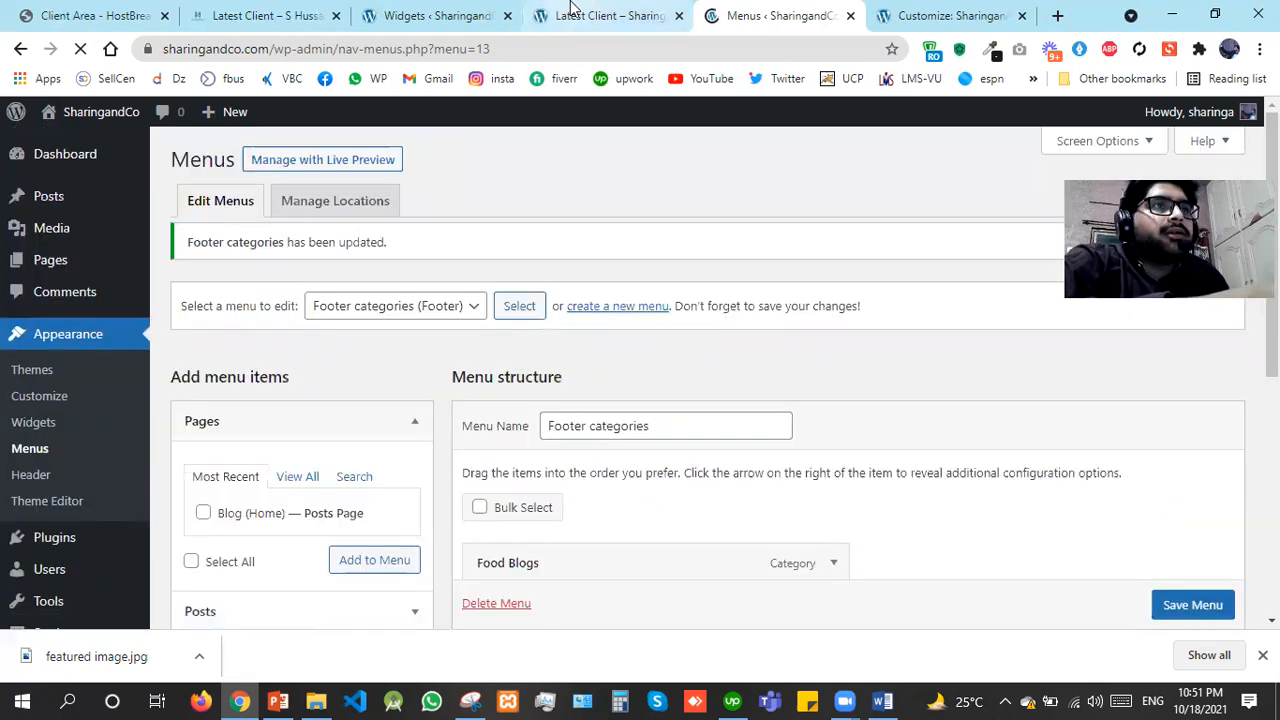
# Check how the new menu appears in the footer of the live Latest Client post
pyautogui.click(573, 8)
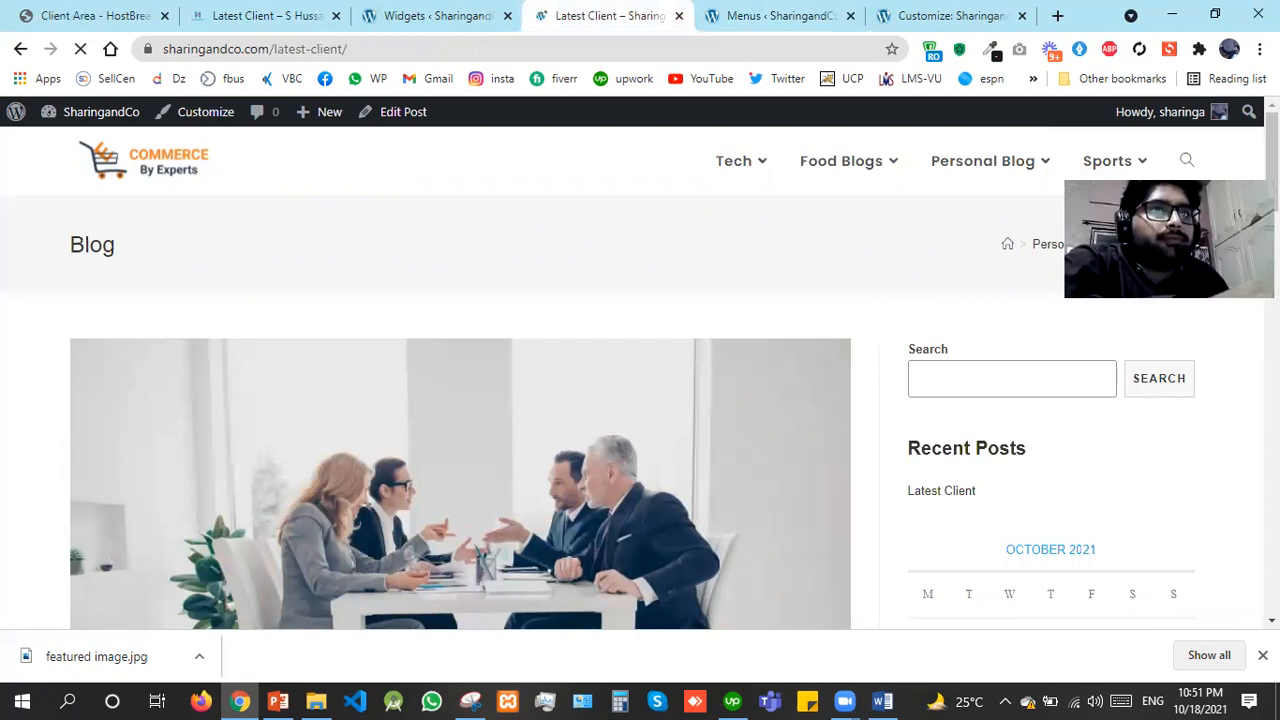
pyautogui.scroll(-9, 632, 378)
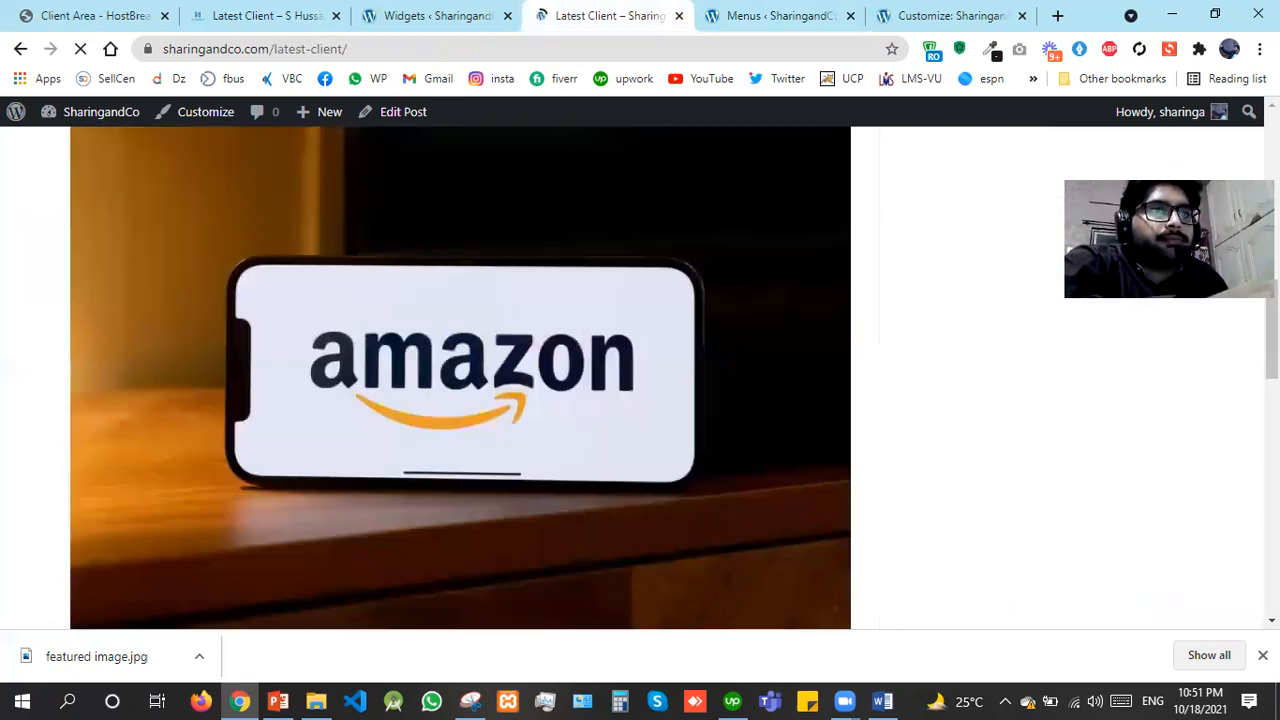
pyautogui.scroll(-10, 1149, 614)
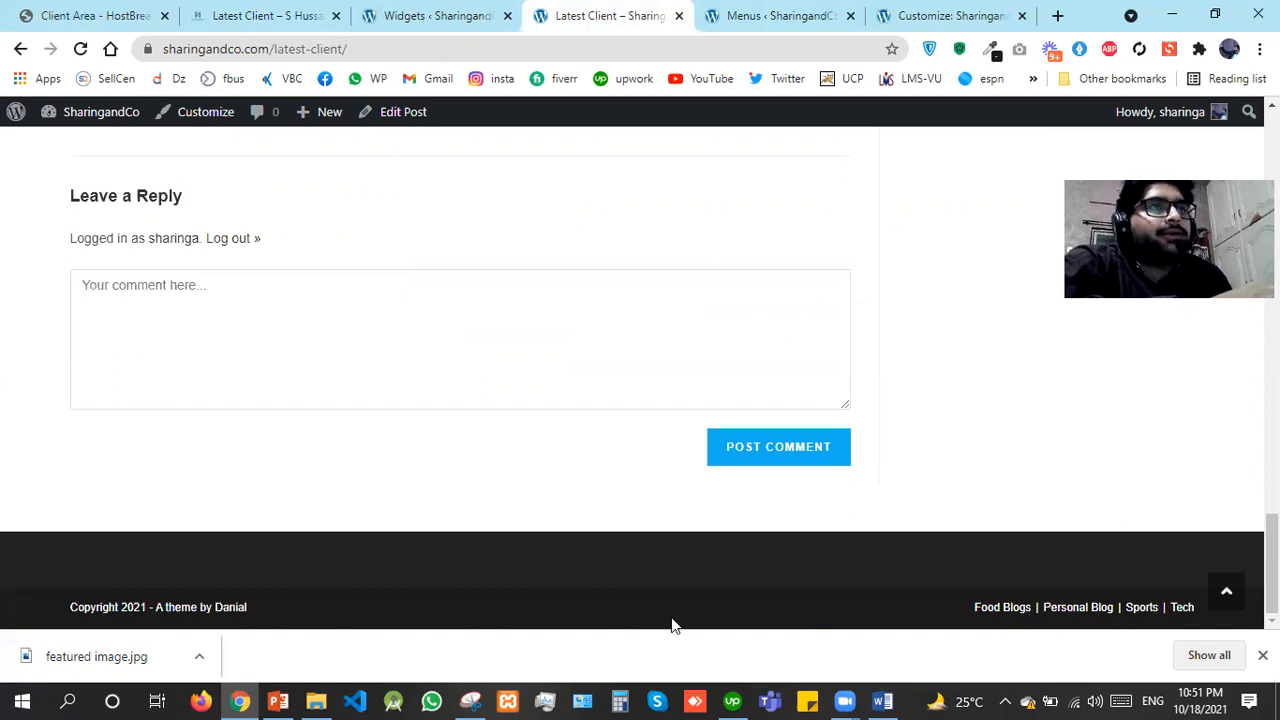
# Remove the Footer display location from the Footer categories menu and save the menu
pyautogui.click(705, 12)
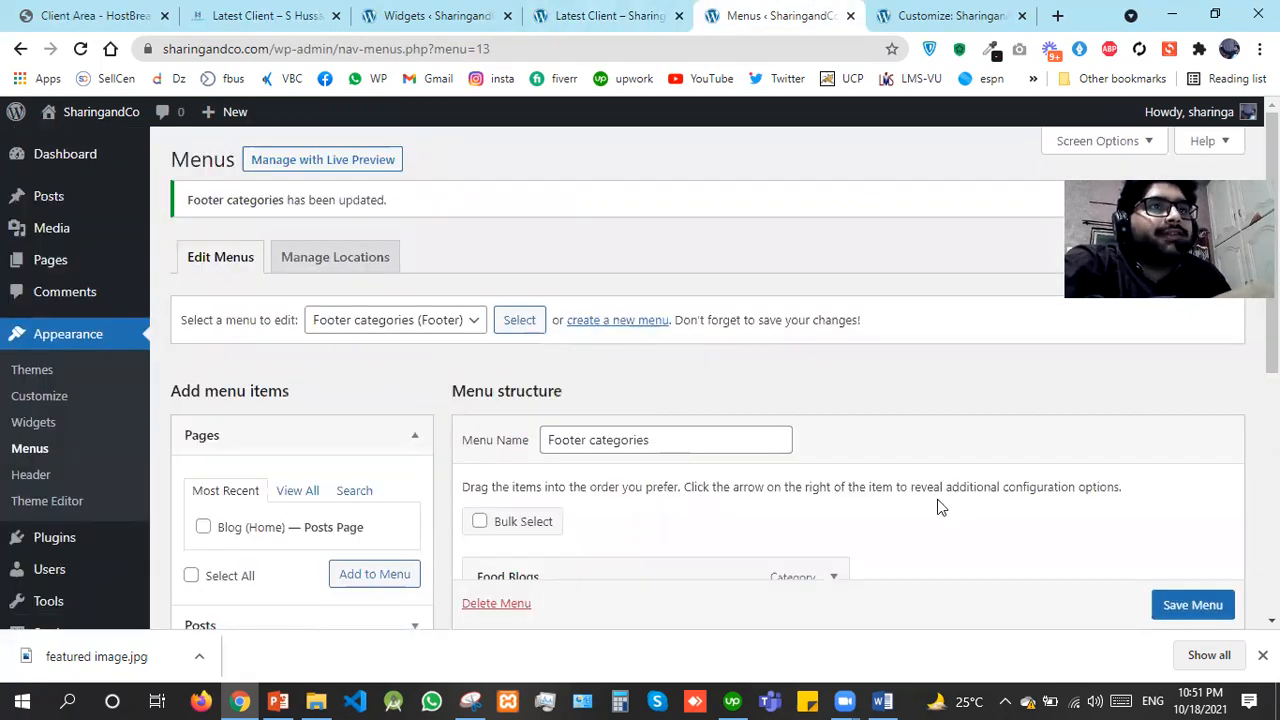
pyautogui.scroll(-5, 626, 486)
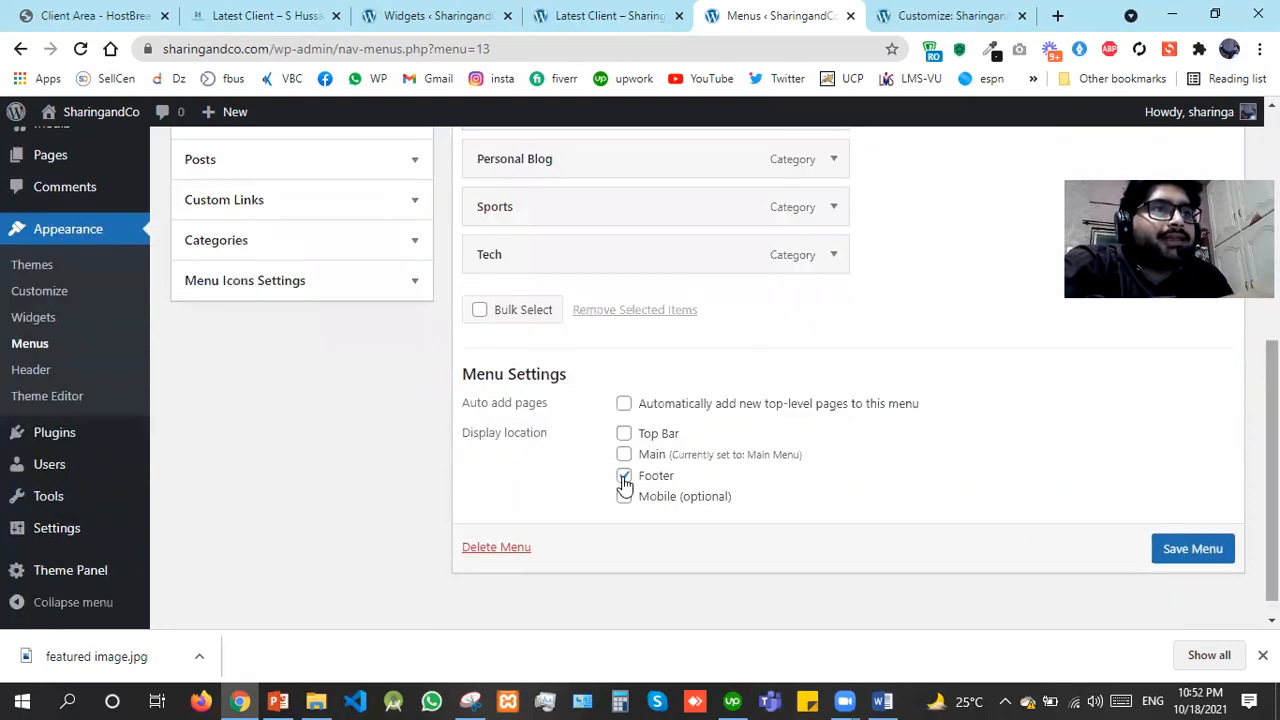
pyautogui.click(1168, 550)
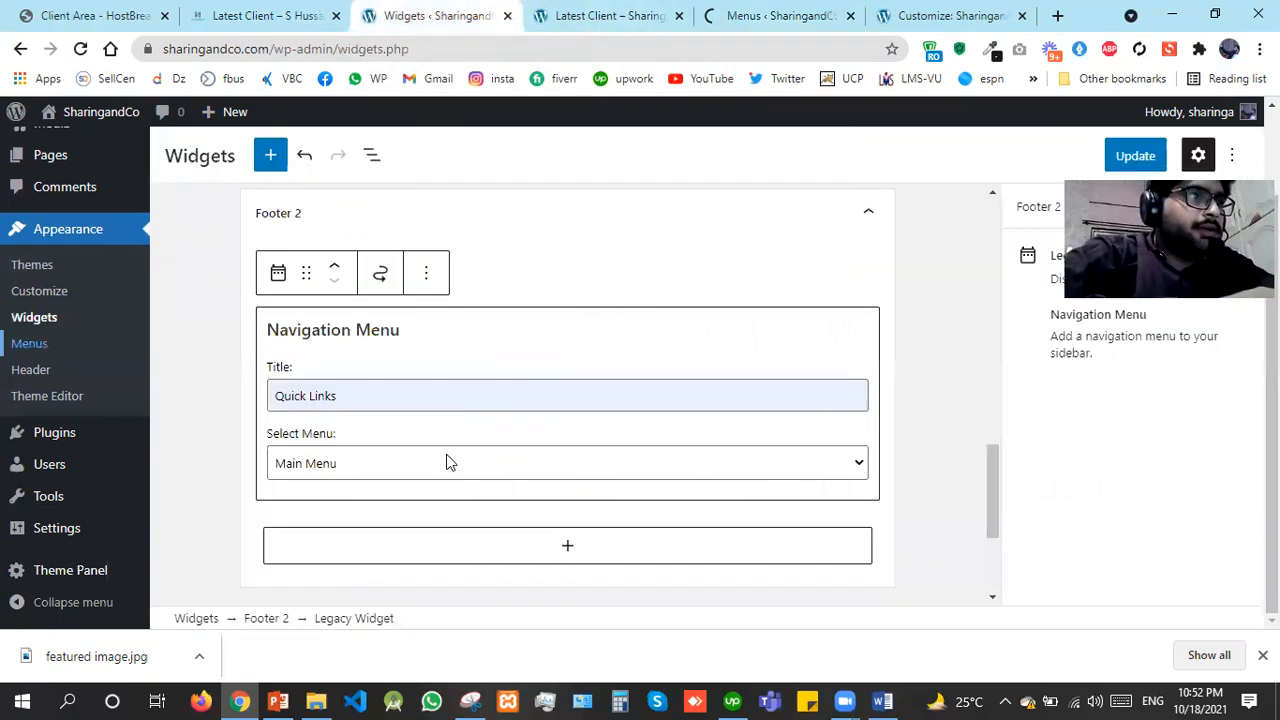
# Update the widget areas on the Widgets admin page and reload the page to refresh the available menus
pyautogui.click(1134, 156)
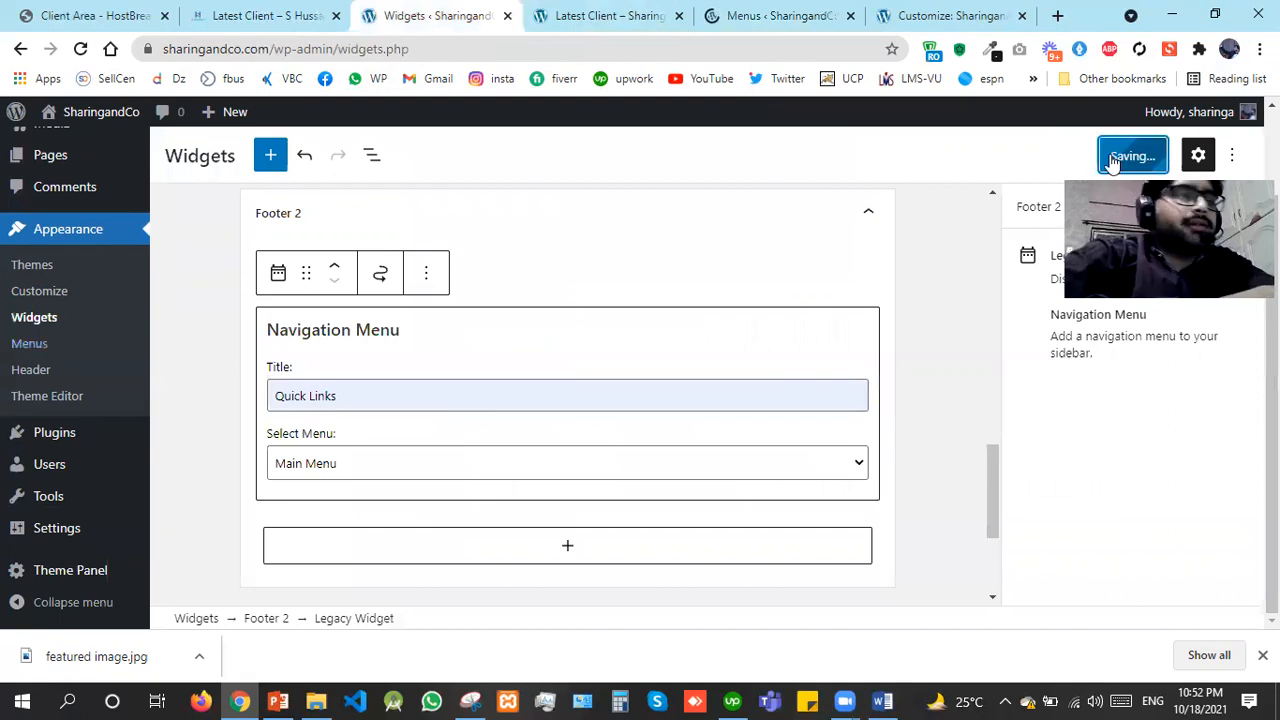
pyautogui.press('F5')
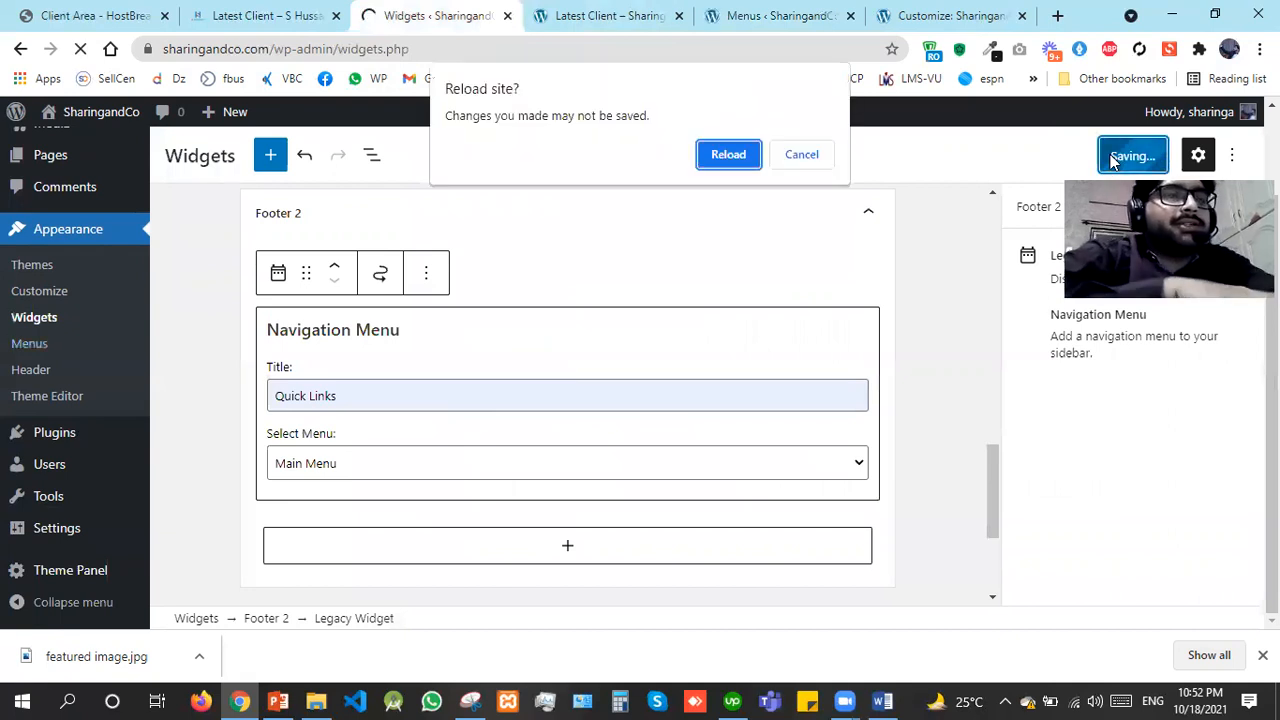
pyautogui.press('Return')
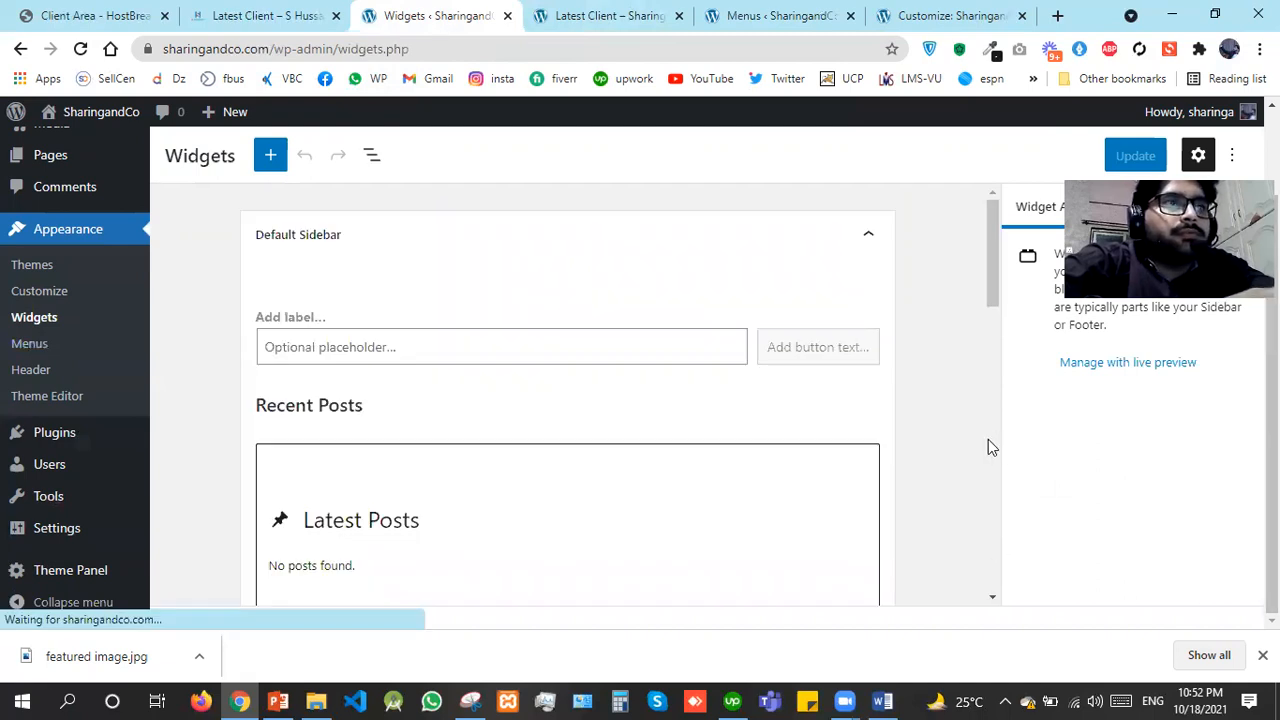
# Assign the Footer categories menu to the Quick Links Navigation Menu widget in Footer 2
pyautogui.scroll(-4, 988, 439)
pyautogui.scroll(-3, 990, 460)
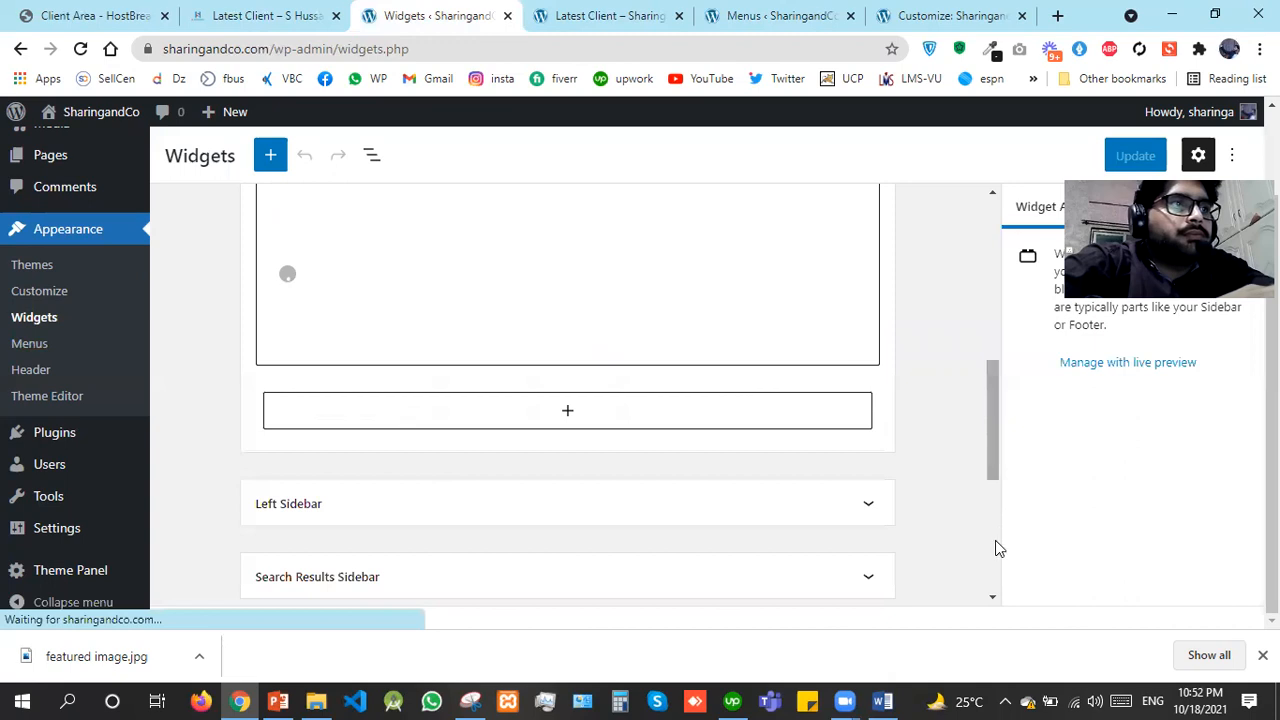
pyautogui.scroll(-4, 557, 341)
pyautogui.click(557, 341)
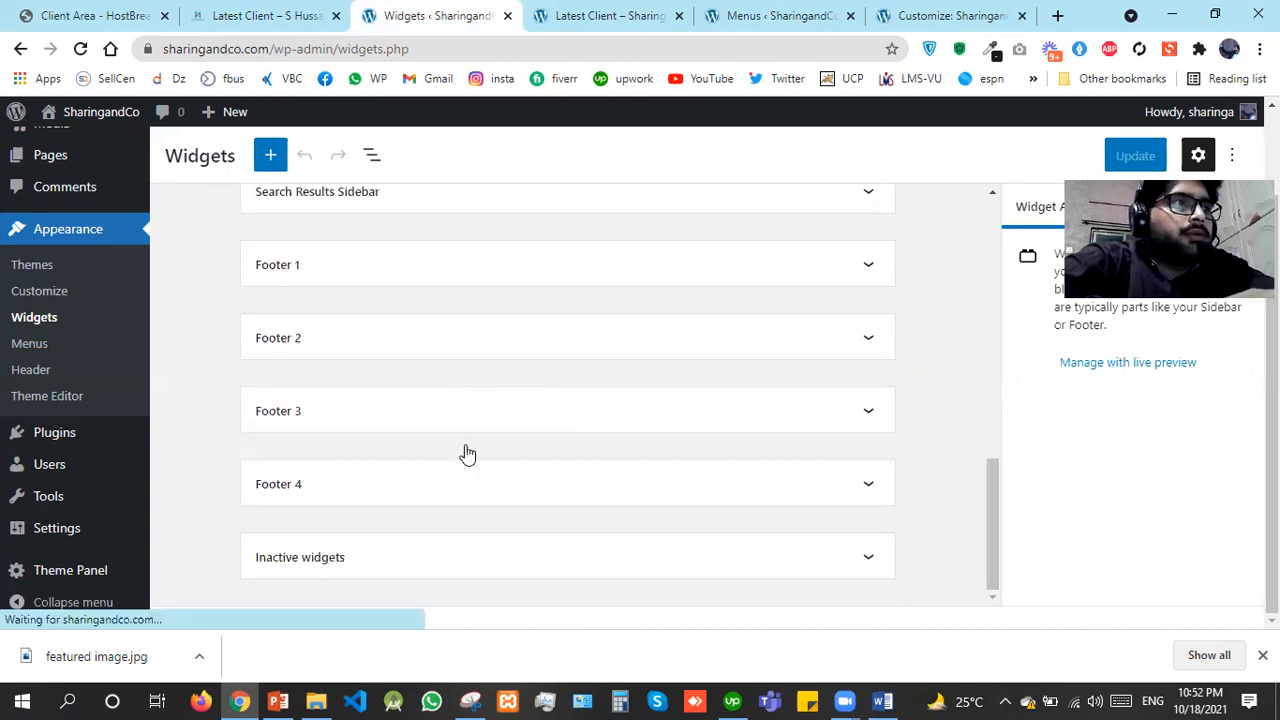
pyautogui.scroll(-1, 417, 408)
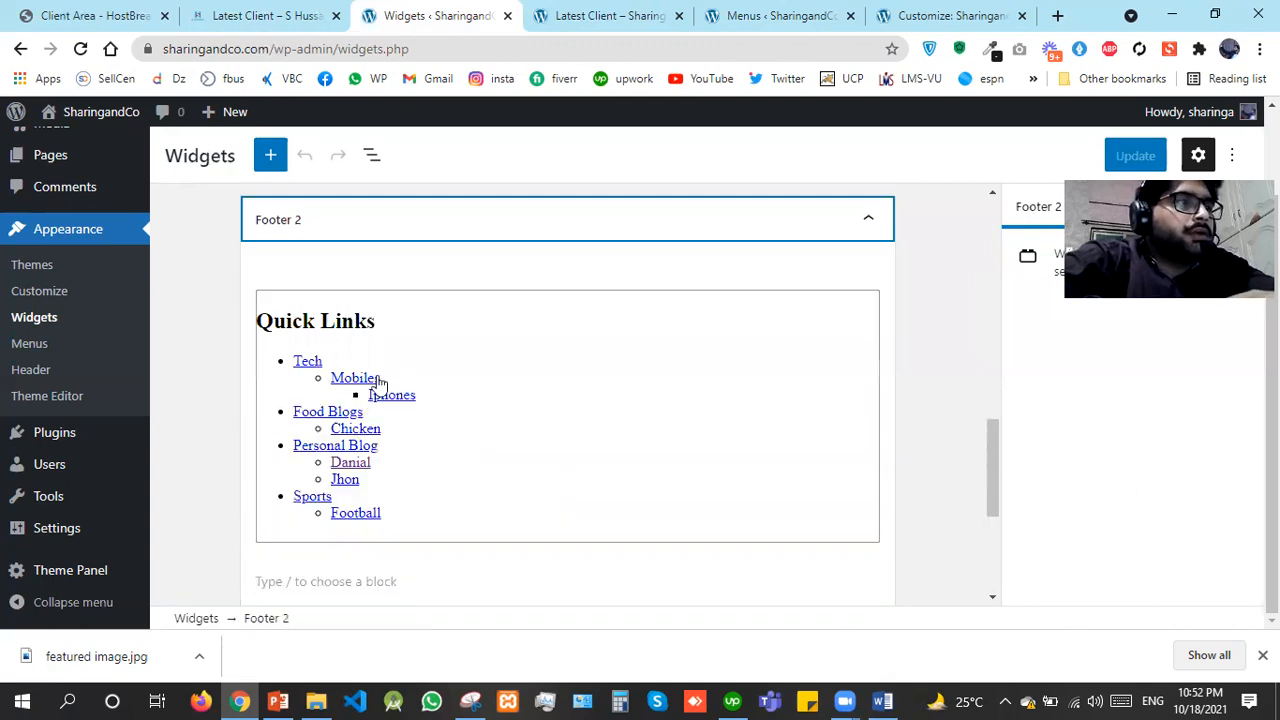
pyautogui.click(505, 419)
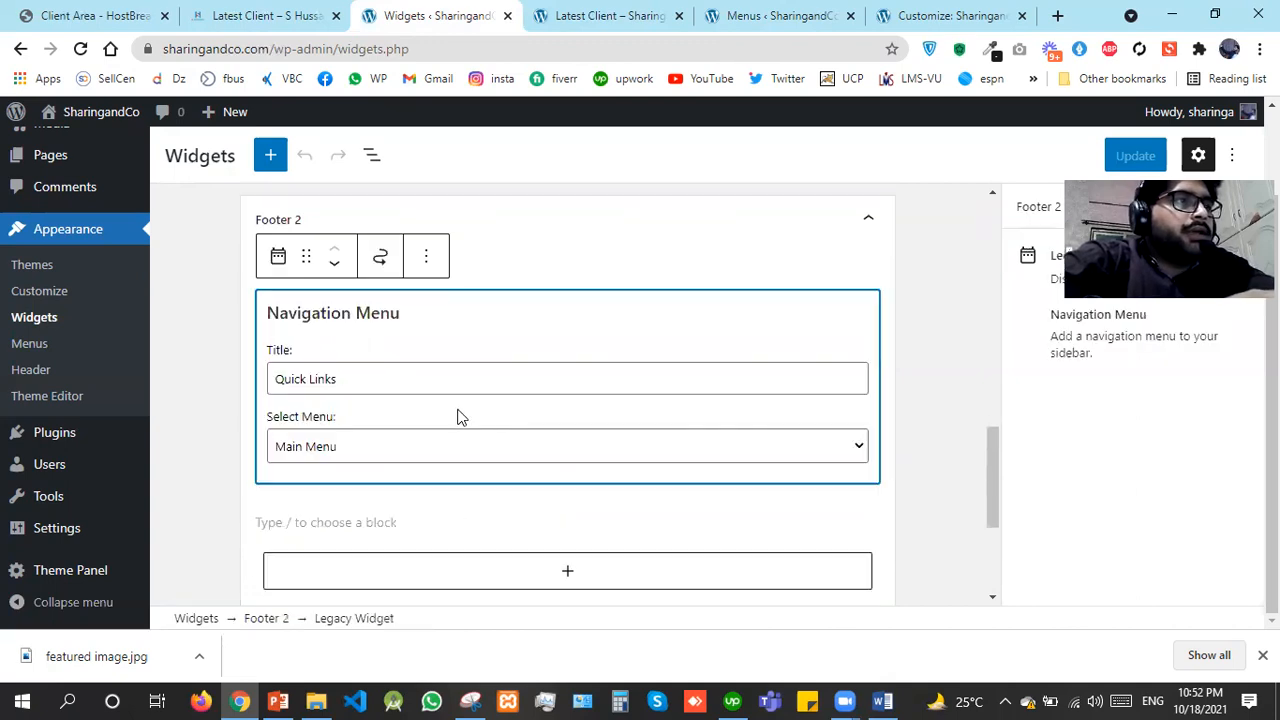
pyautogui.click(401, 443)
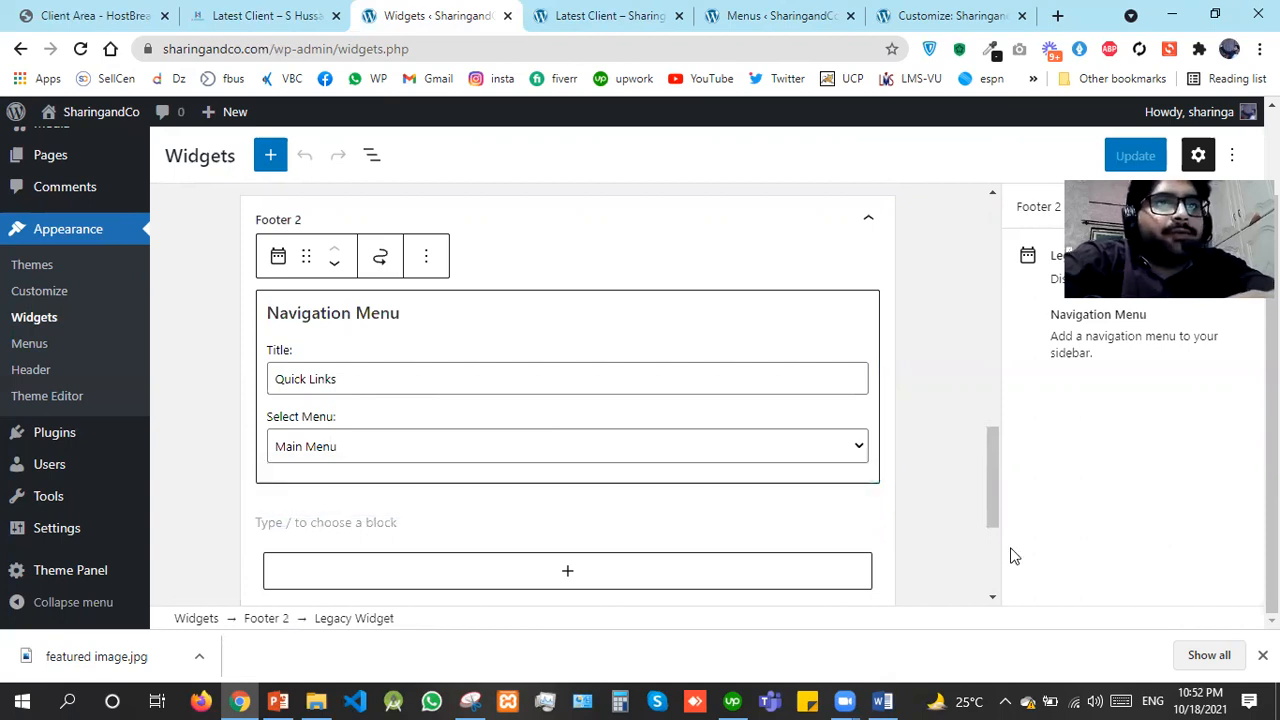
# Find the Contact Info widget by searching "contac" and add it to the Footer 3 widget area
pyautogui.scroll(-3, 415, 431)
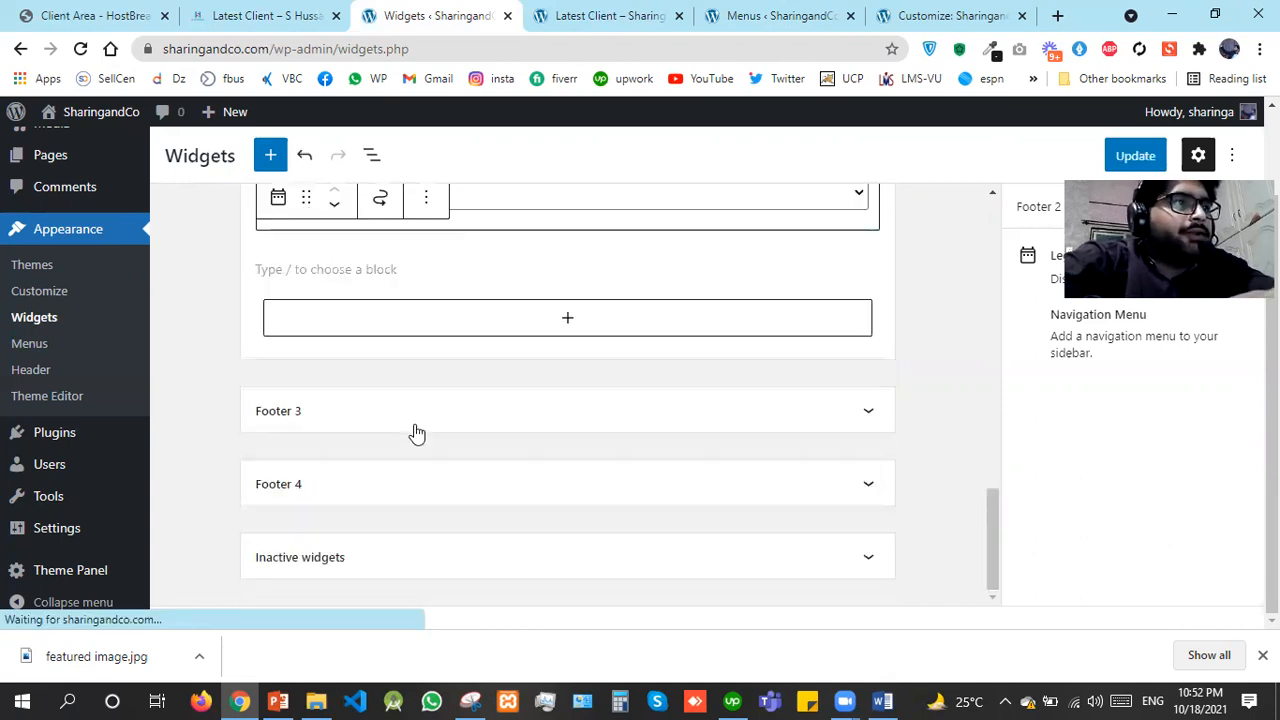
pyautogui.click(397, 488)
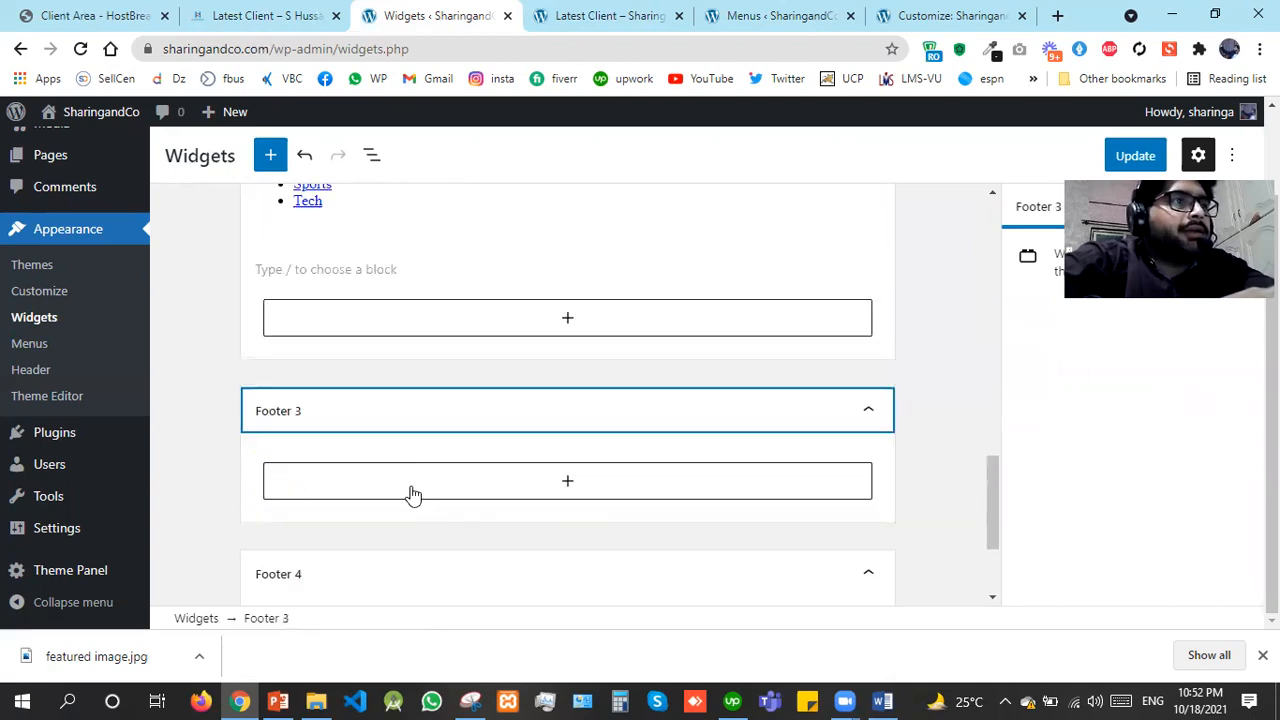
pyautogui.click(408, 492)
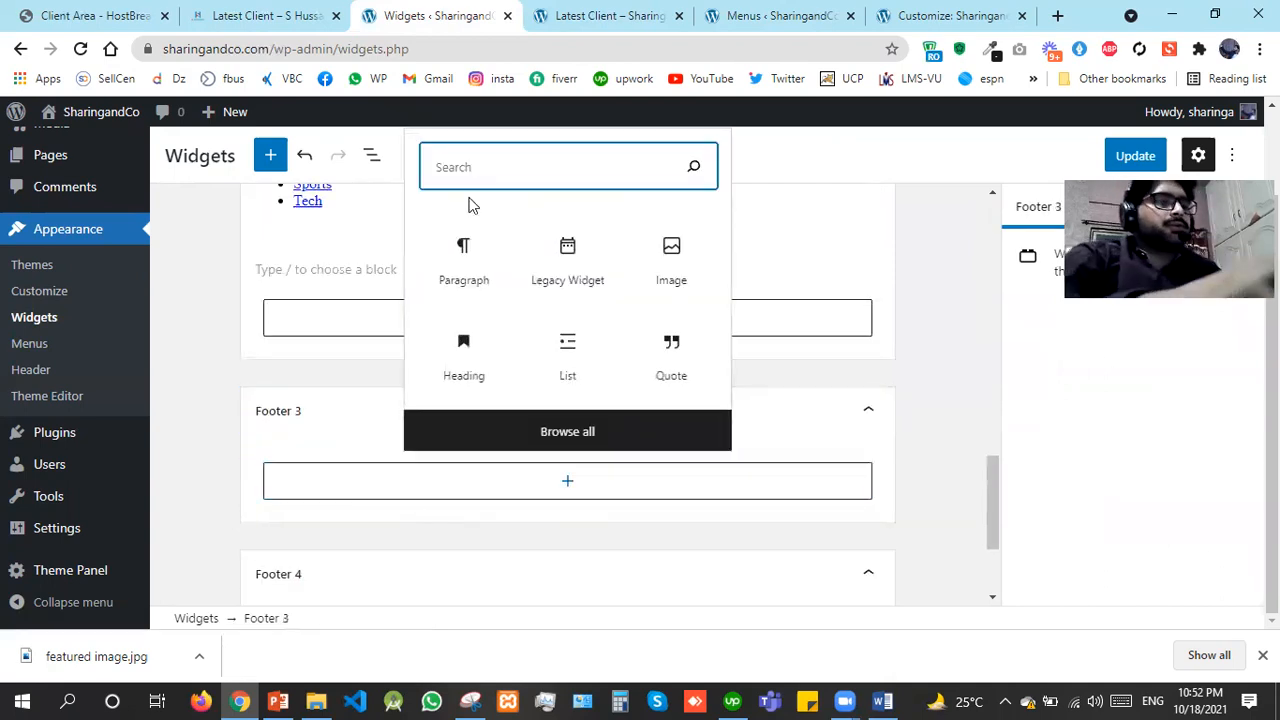
pyautogui.write('contac')
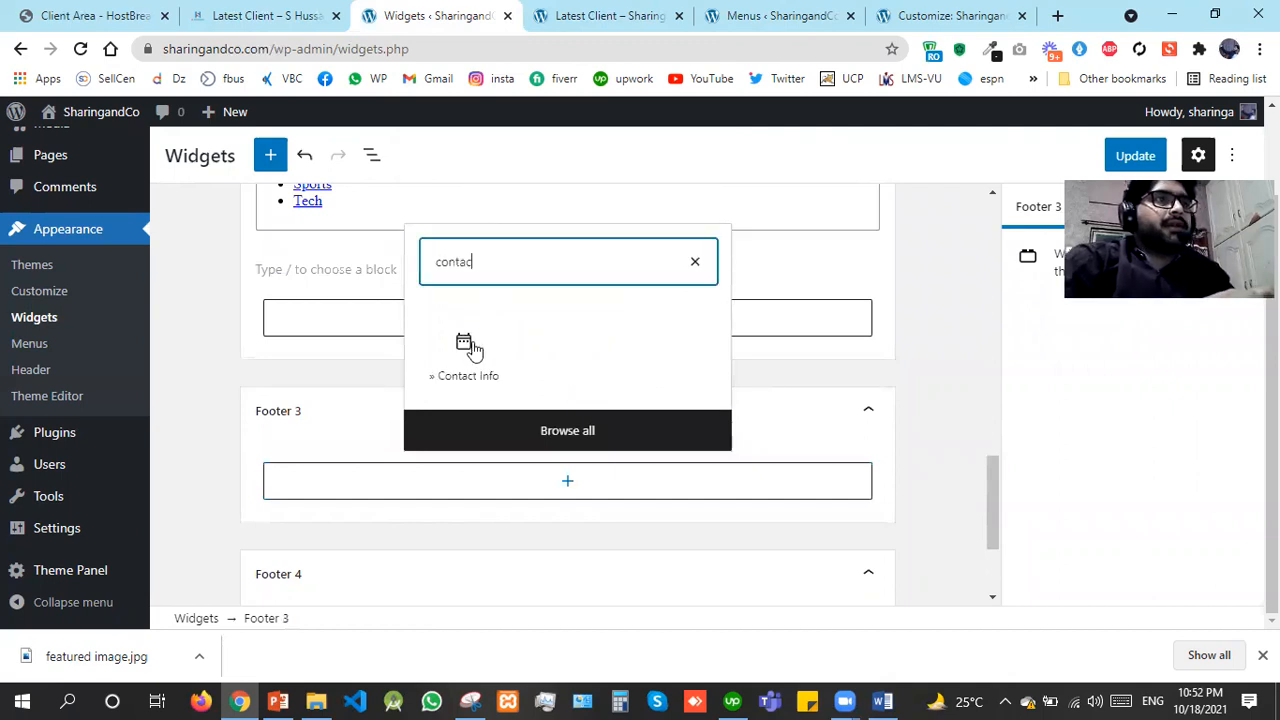
pyautogui.click(470, 345)
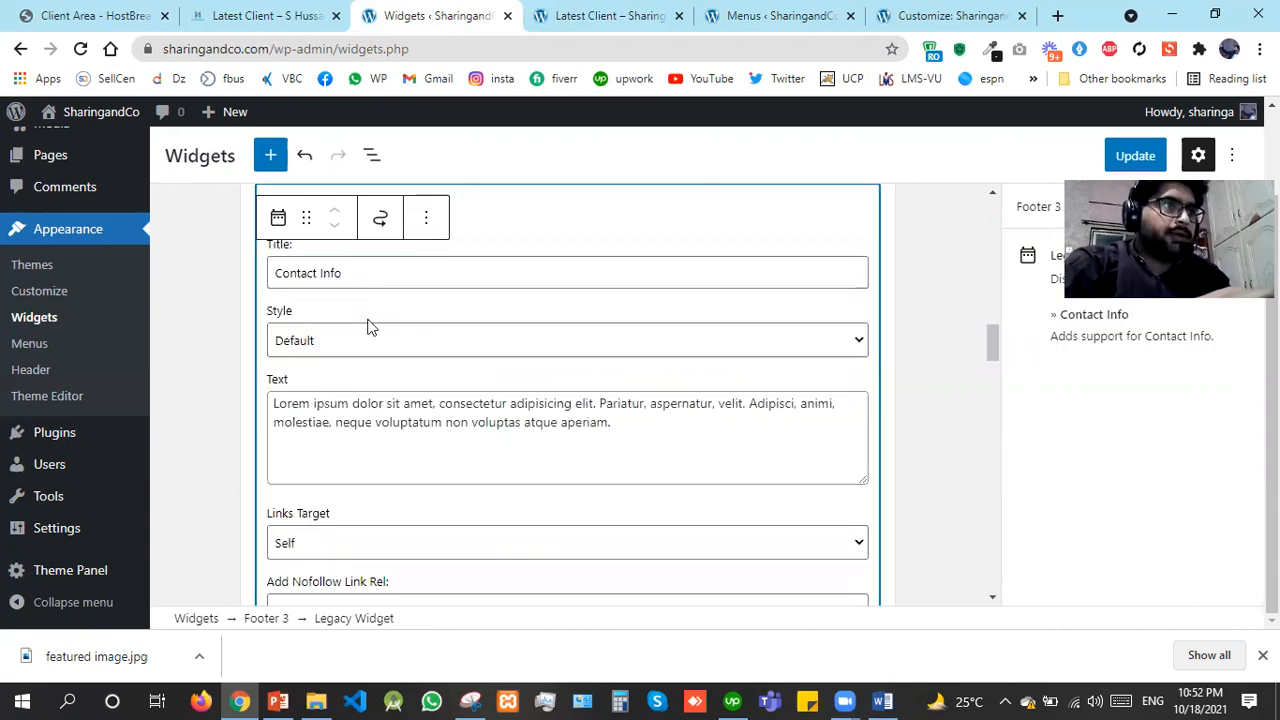
# Clear the placeholder description text of the Contact Info widget in Footer 3, keeping the Address section's default entries
pyautogui.tripleClick(408, 446)
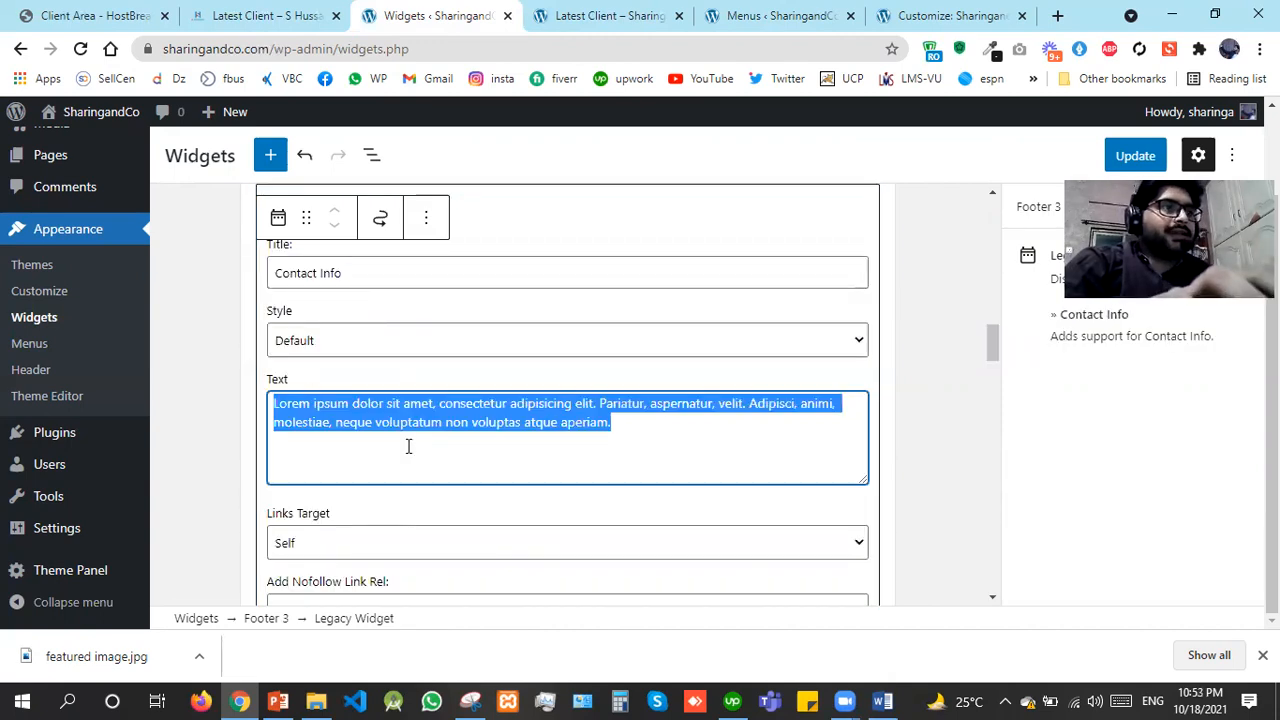
pyautogui.press('BackSpace')
pyautogui.press('Tab')
pyautogui.press('Tab')
pyautogui.press('Tab')
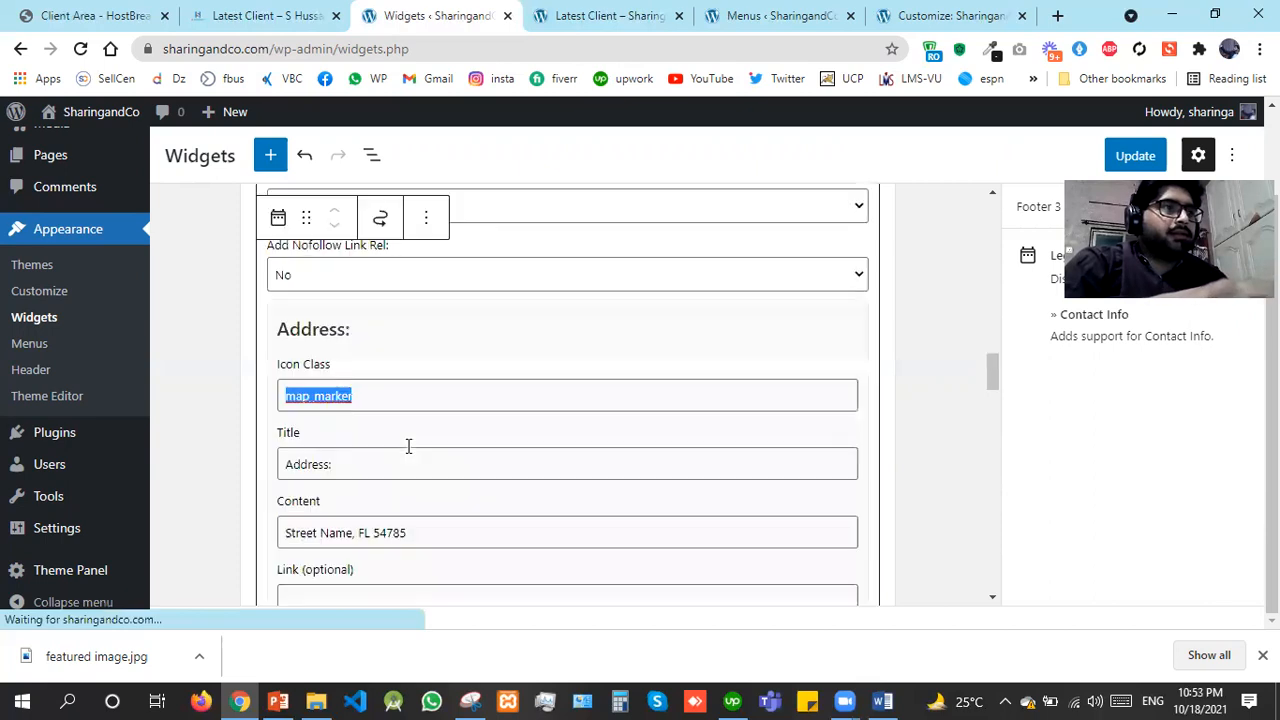
pyautogui.press('Tab')
pyautogui.press('Tab')
pyautogui.press('Tab')
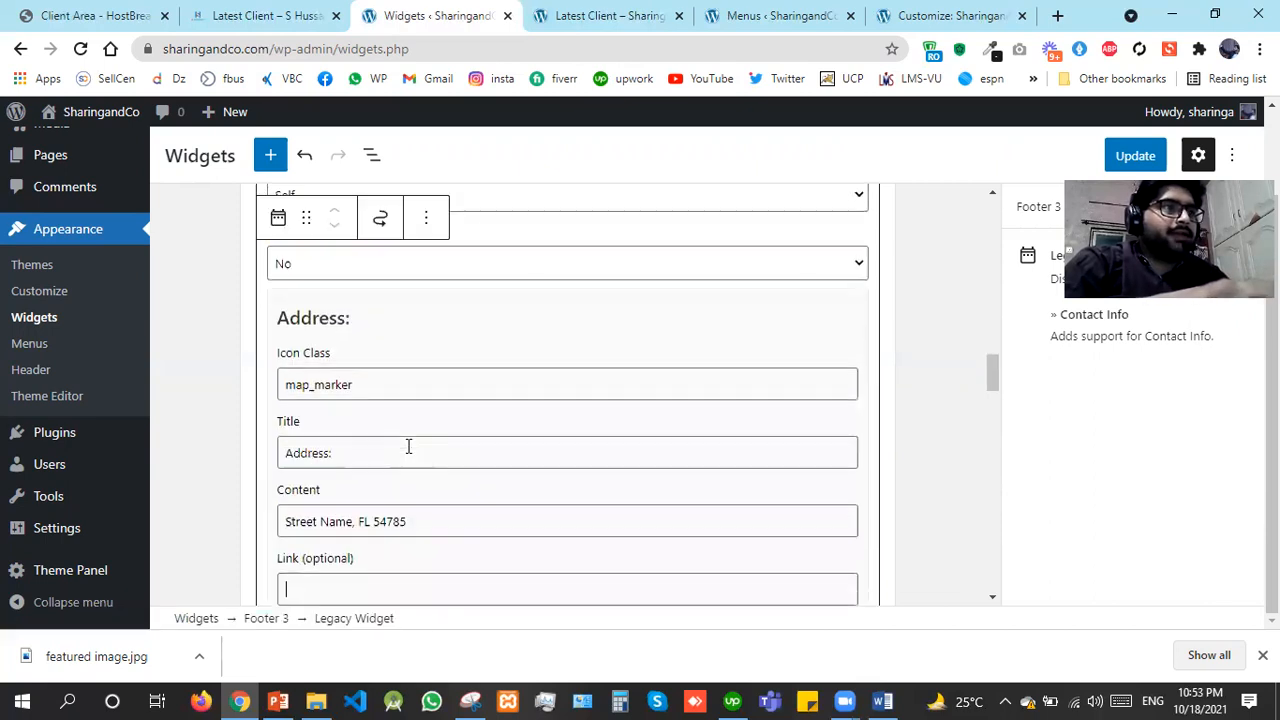
# Empty the icon class, title and content of the Contact Info widget's Phone section
pyautogui.press('Tab')
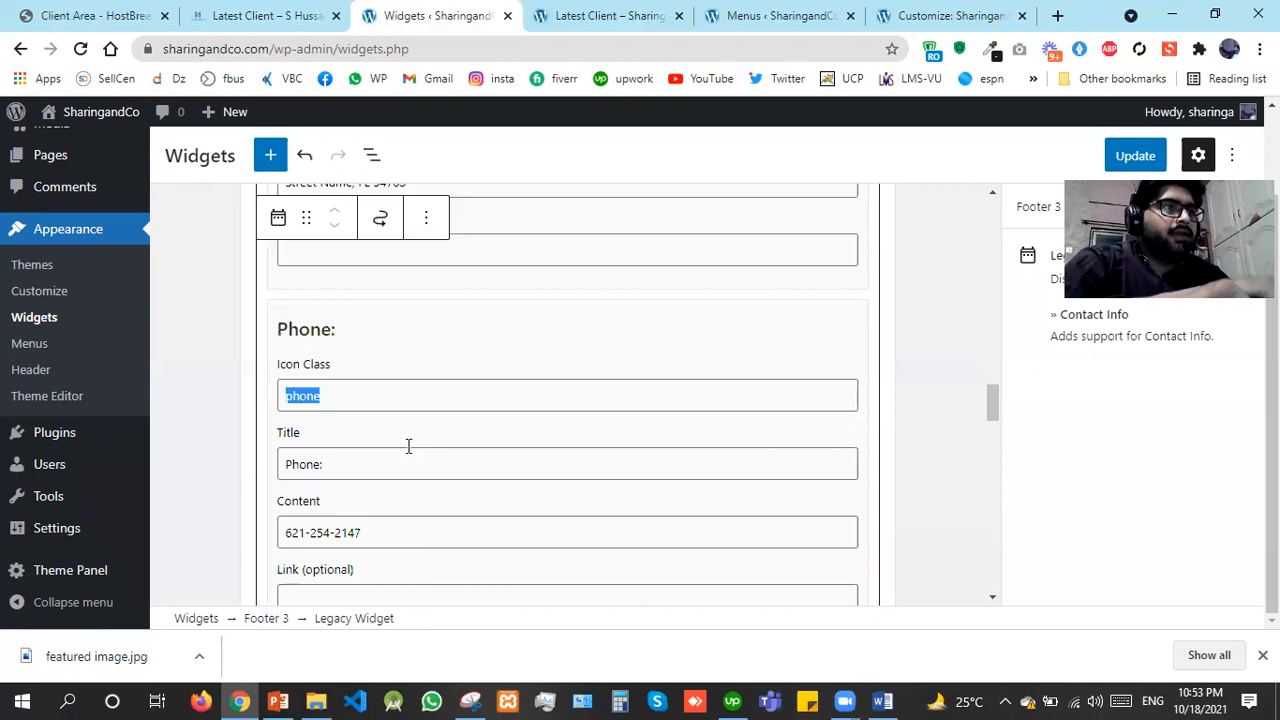
pyautogui.press('BackSpace')
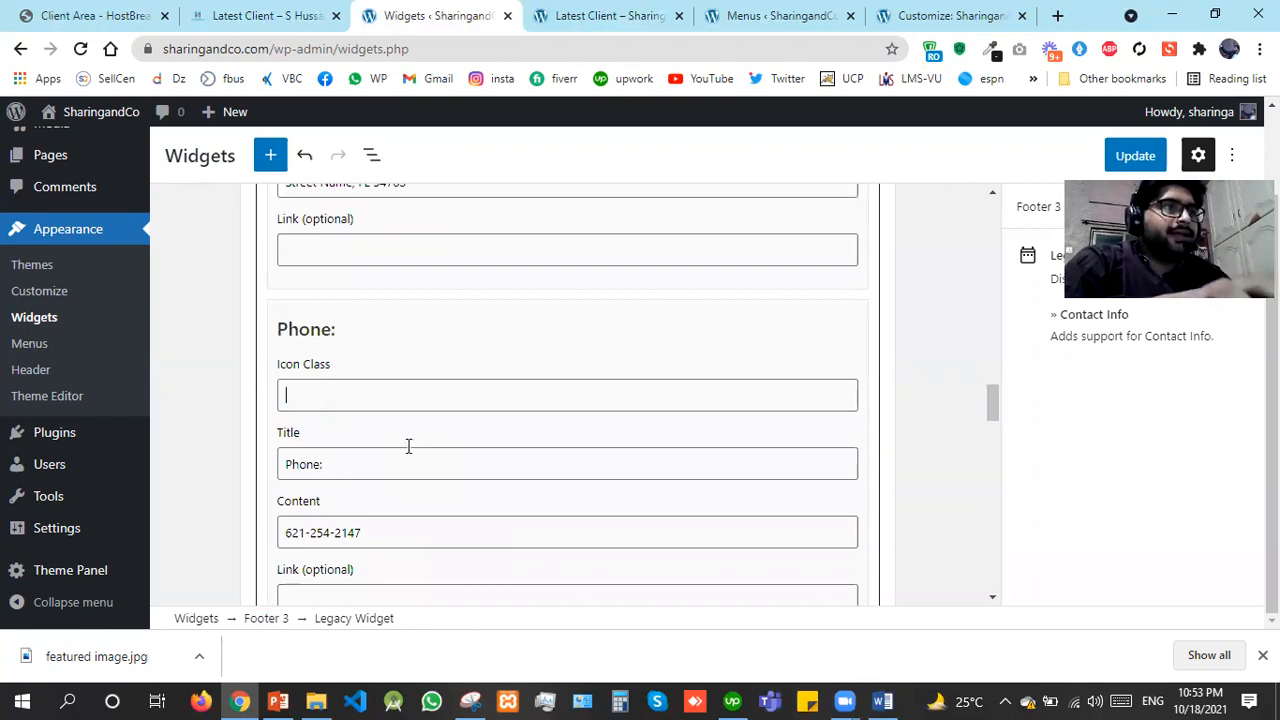
pyautogui.press('Tab')
pyautogui.press('BackSpace')
pyautogui.press('Tab')
pyautogui.press('BackSpace')
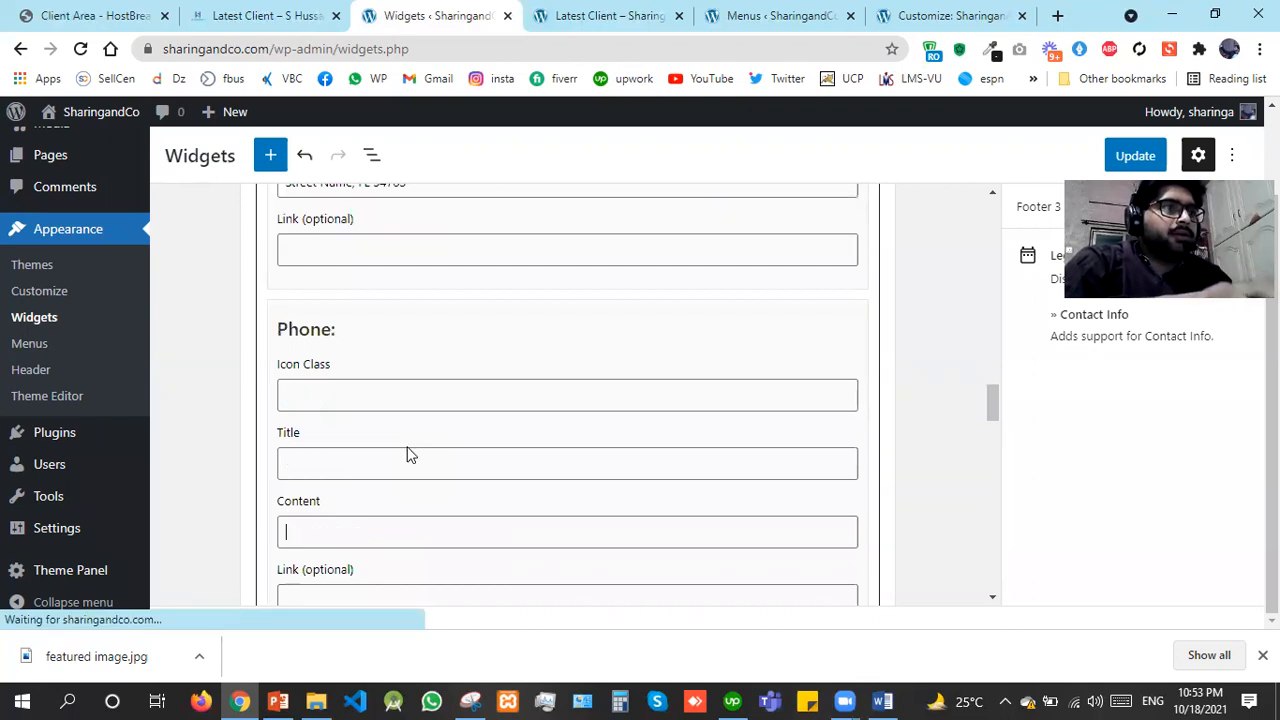
pyautogui.press('Tab')
pyautogui.press('Tab')
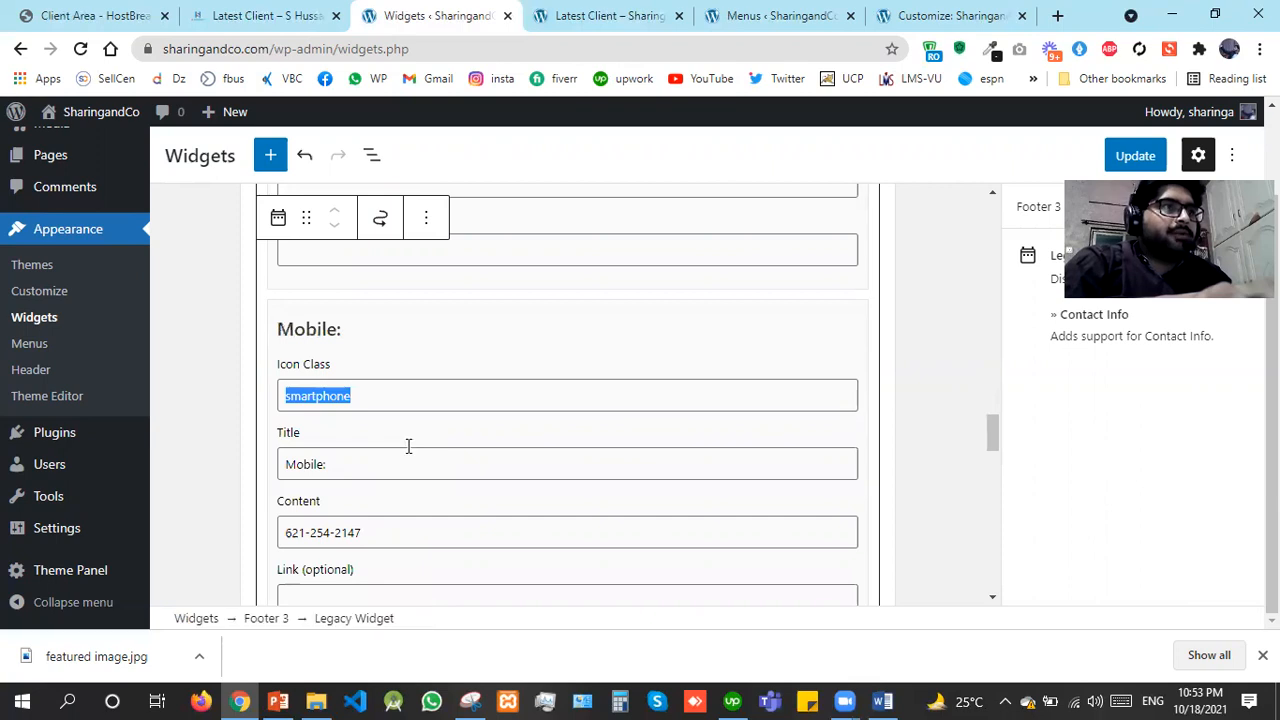
pyautogui.press('Tab')
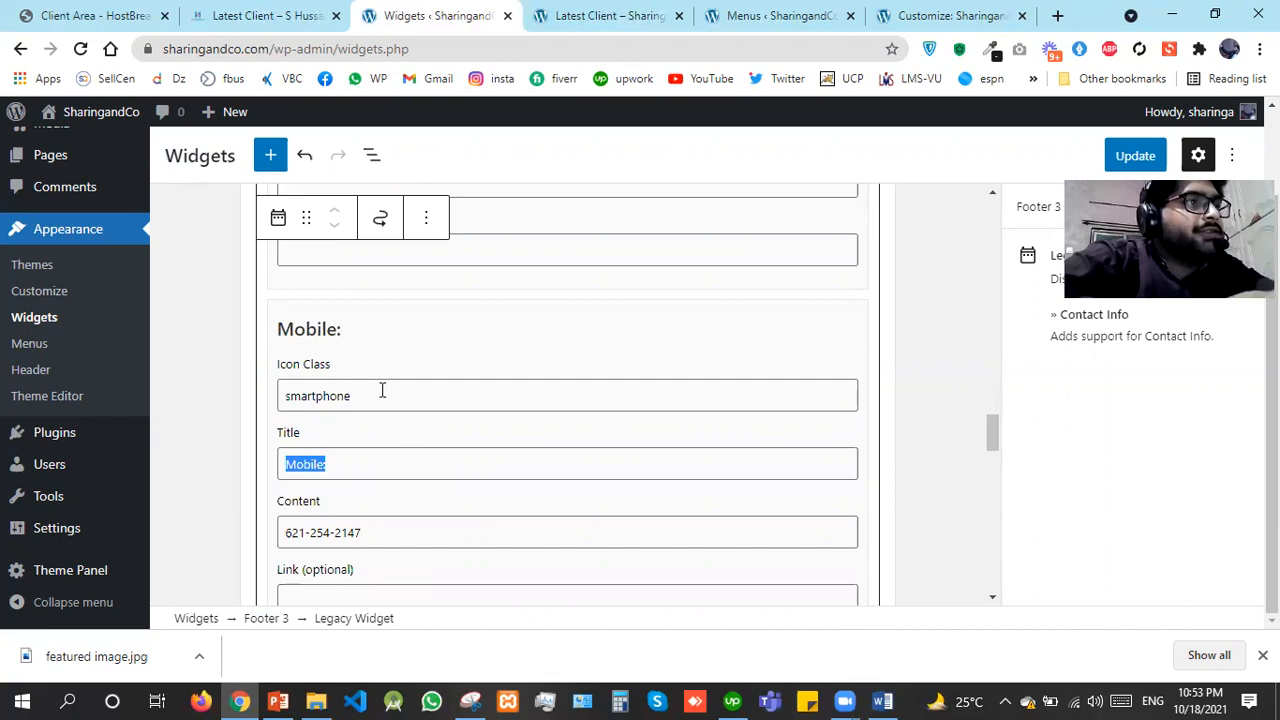
pyautogui.click(231, 423)
pyautogui.hotkey('shift', 'Tab')
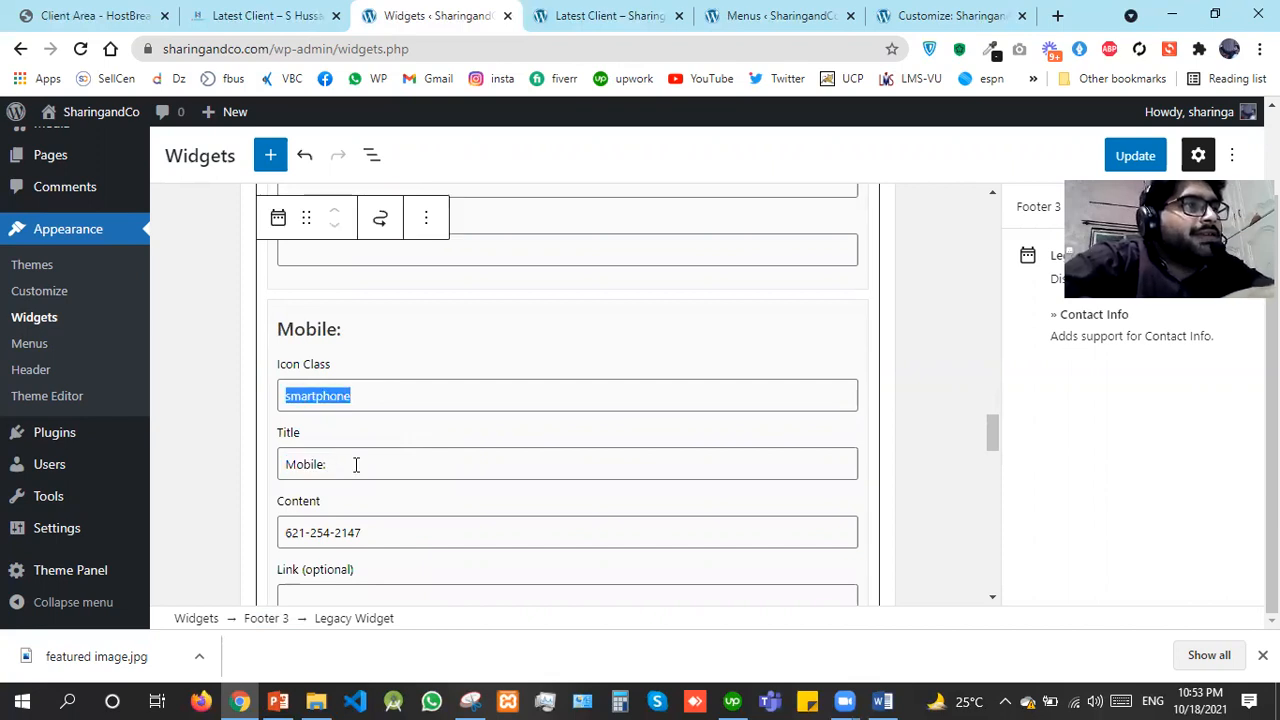
pyautogui.click(356, 465)
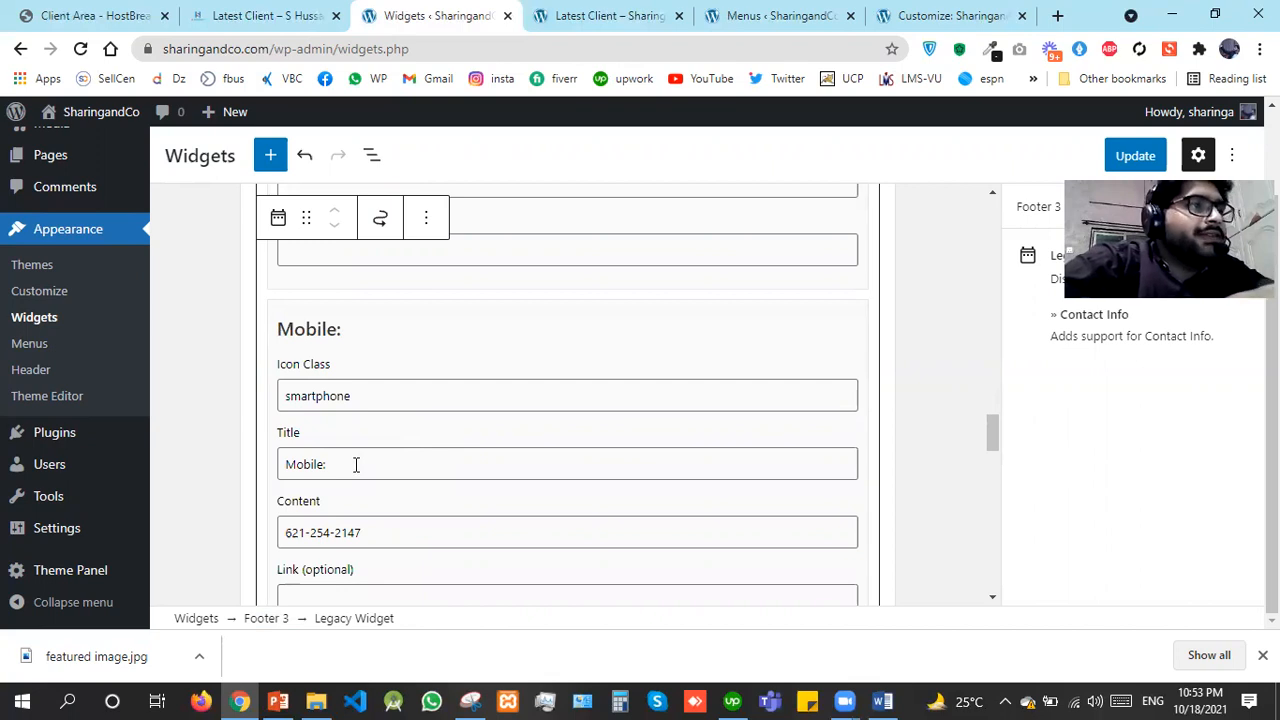
pyautogui.hotkey('ctrl', 'a')
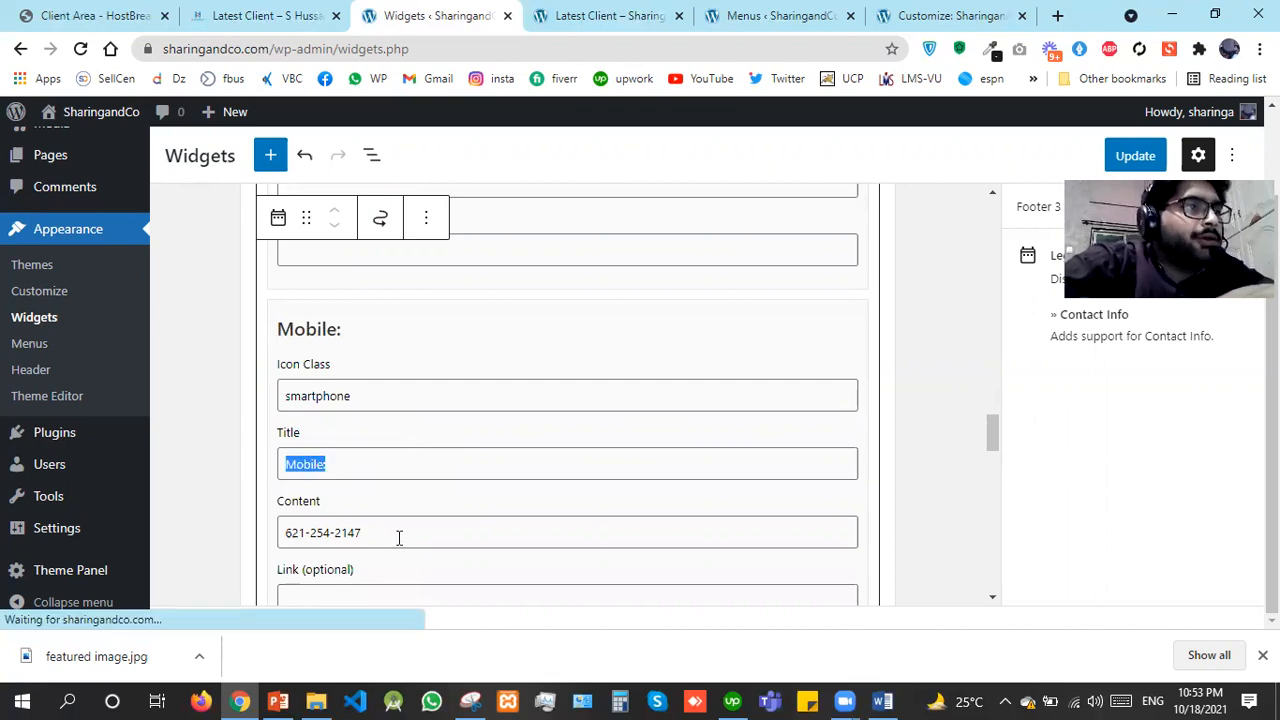
pyautogui.moveTo(368, 532); pyautogui.dragTo(325, 430)
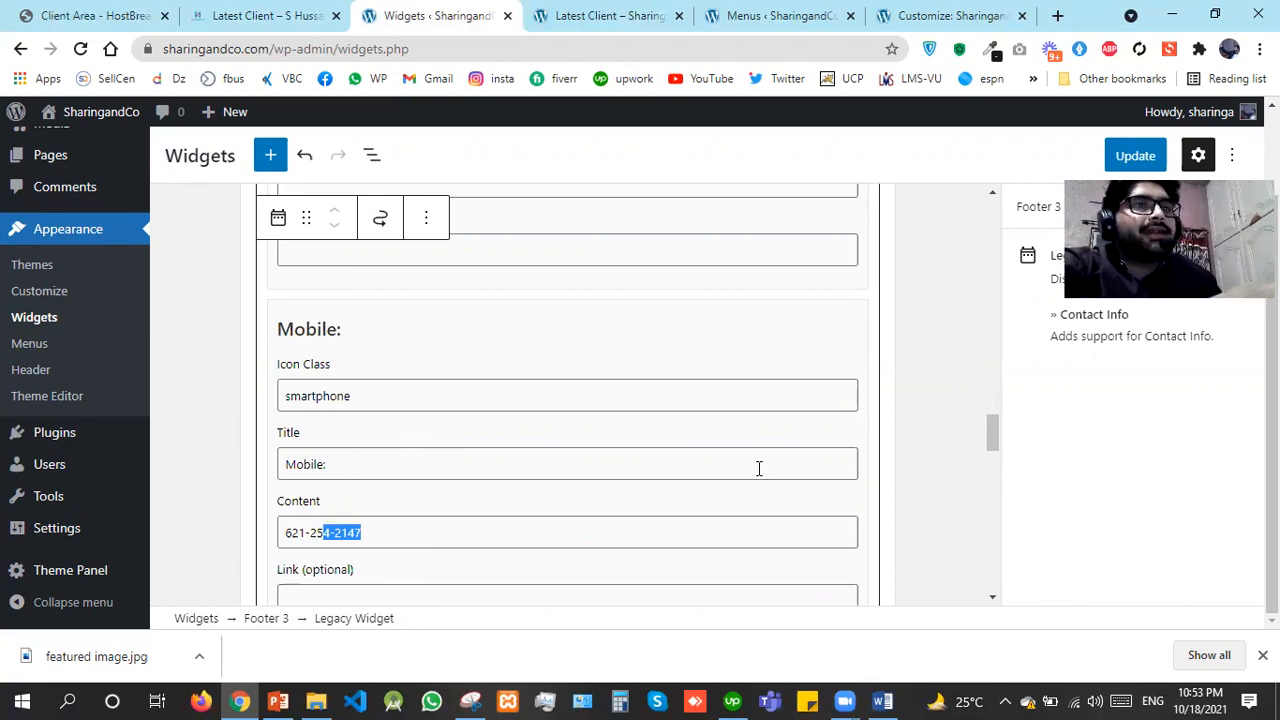
# Set the Mobile section's link to "tel:" followed by the section's mobile number without hyphens
pyautogui.click(993, 461)
pyautogui.moveTo(993, 461)
pyautogui.mouseDown()
pyautogui.moveTo(994, 480)
pyautogui.moveTo(993, 448)
pyautogui.mouseUp()
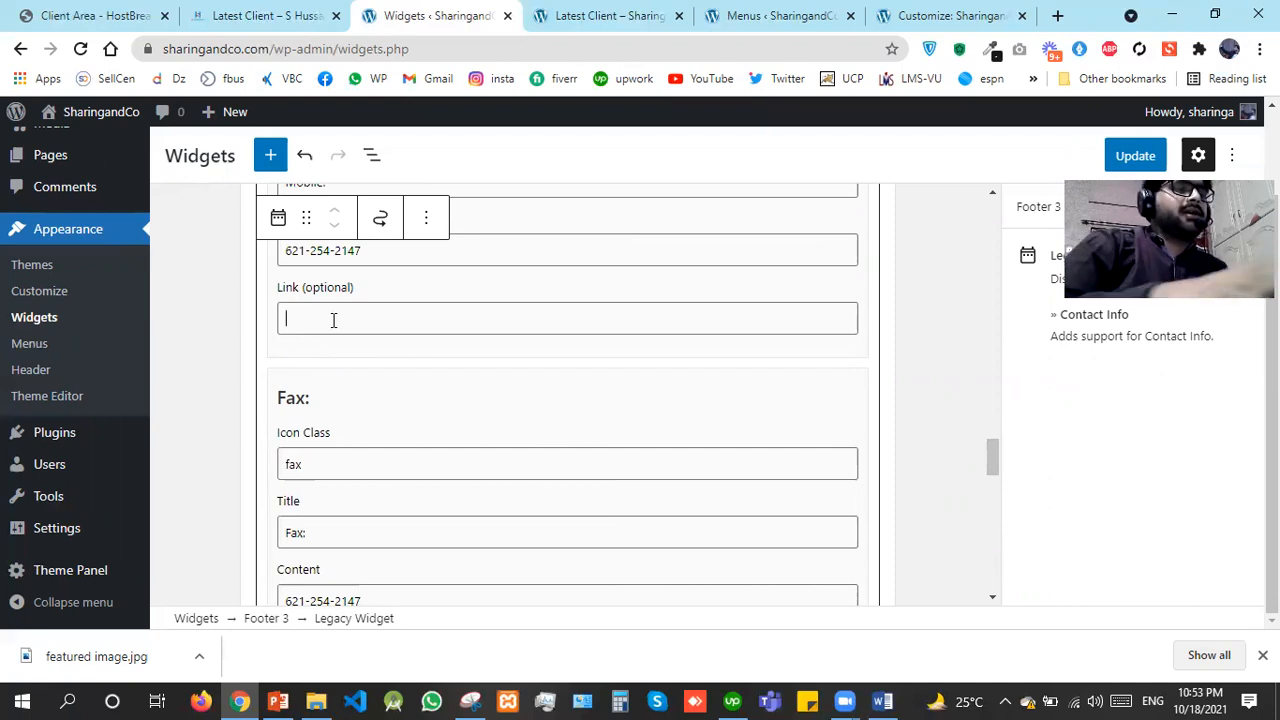
pyautogui.write('tel:')
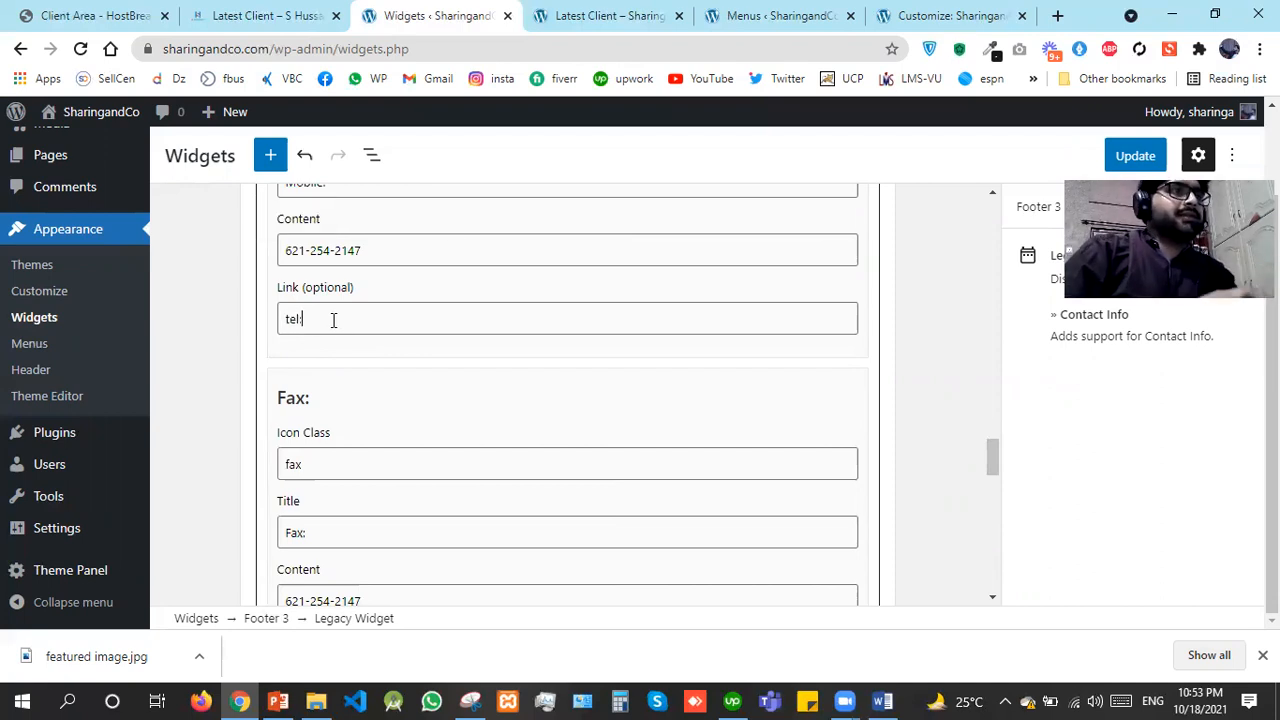
pyautogui.moveTo(391, 250); pyautogui.dragTo(281, 247)
pyautogui.hotkey('ctrl', 'c')
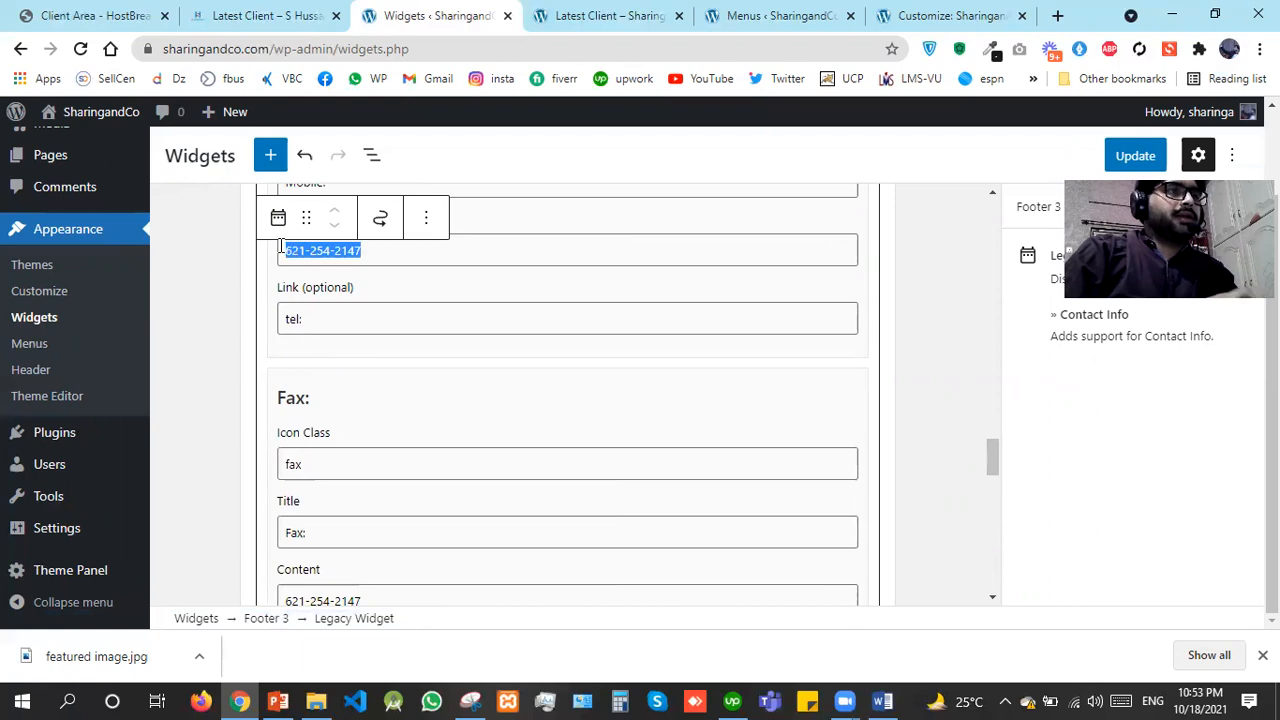
pyautogui.click(346, 323)
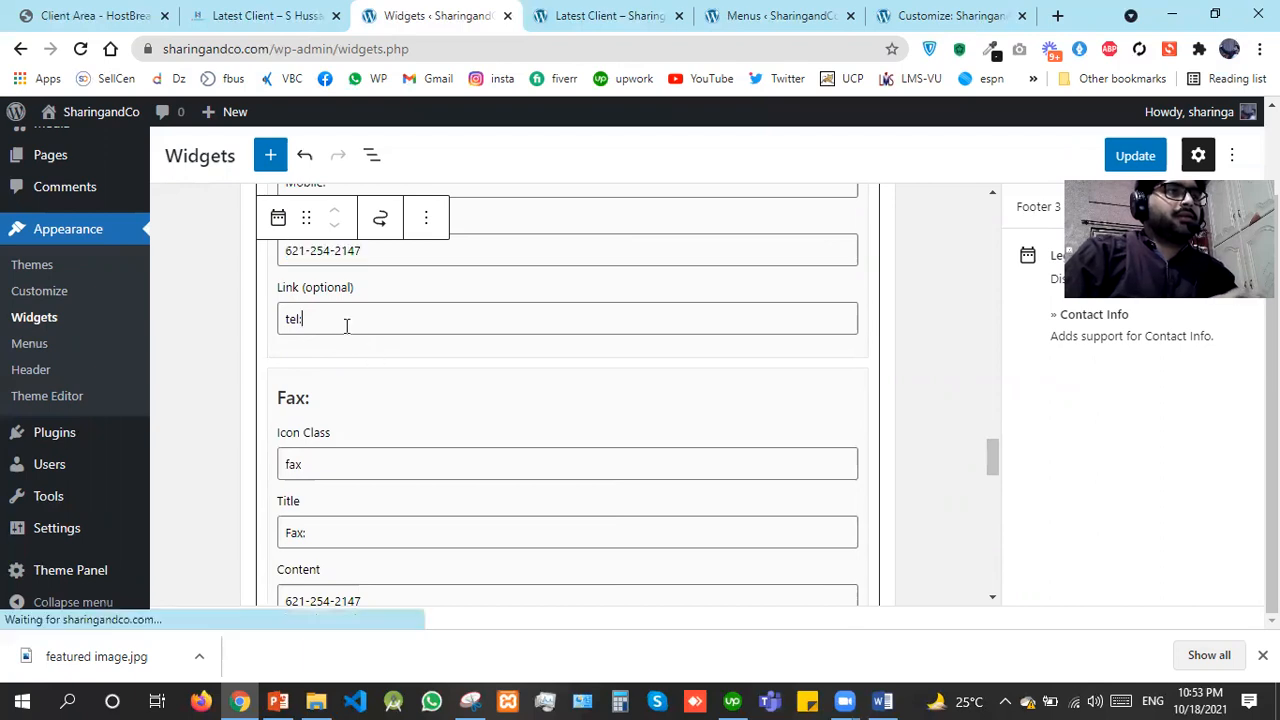
pyautogui.hotkey('ctrl', 'v')
pyautogui.press('Left')
pyautogui.press('Left')
pyautogui.press('Left')
pyautogui.press('Left')
pyautogui.press('BackSpace')
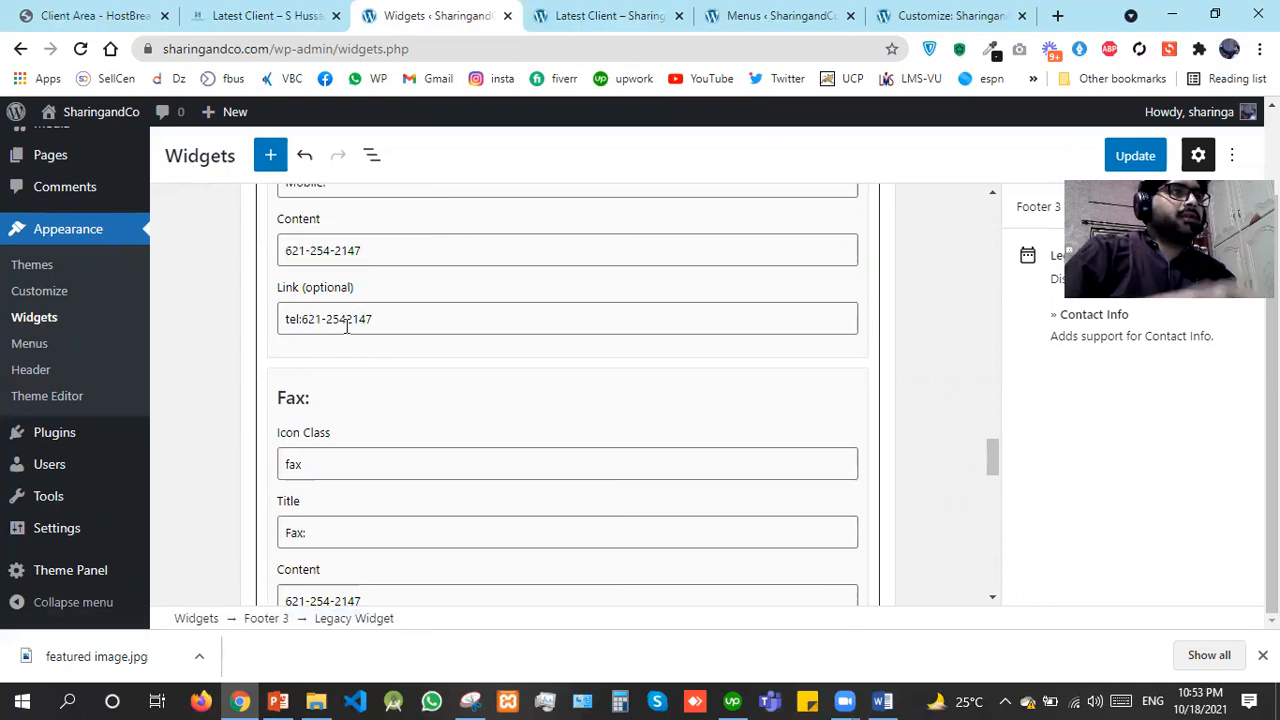
pyautogui.press('BackSpace')
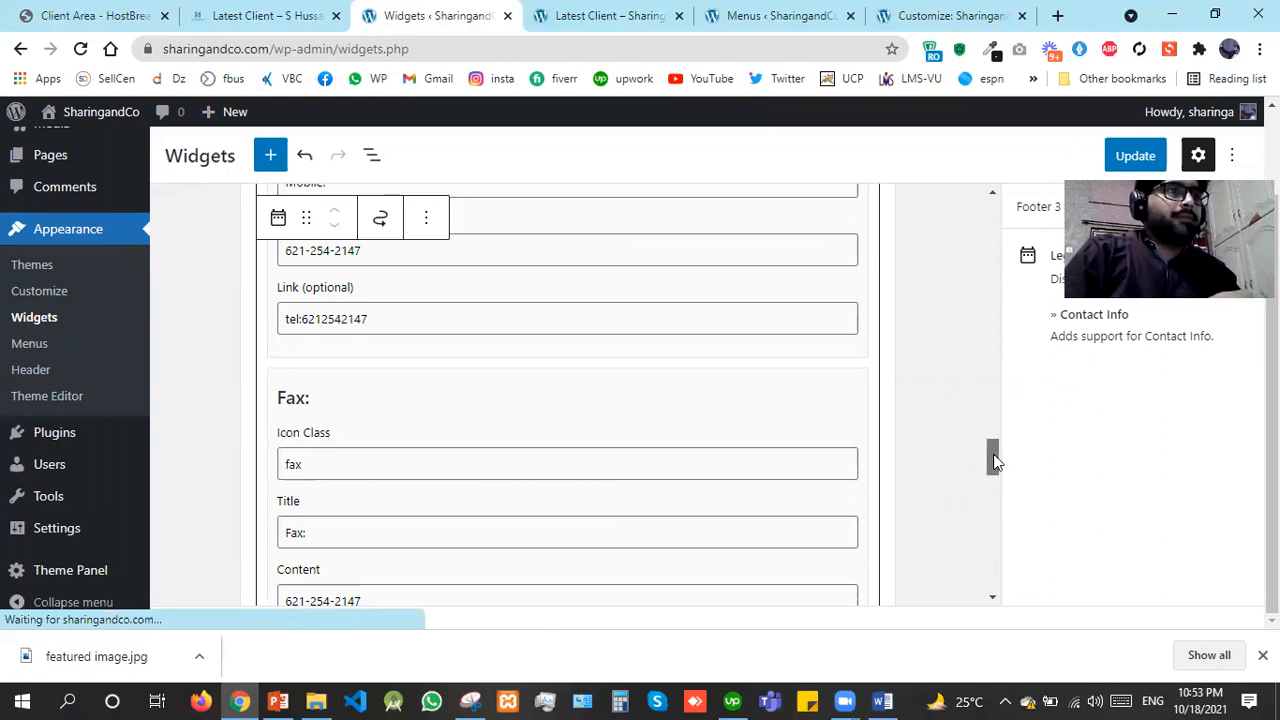
# Empty the icon class, title and content of the Contact Info widget's Fax section
pyautogui.moveTo(994, 458); pyautogui.dragTo(994, 475)
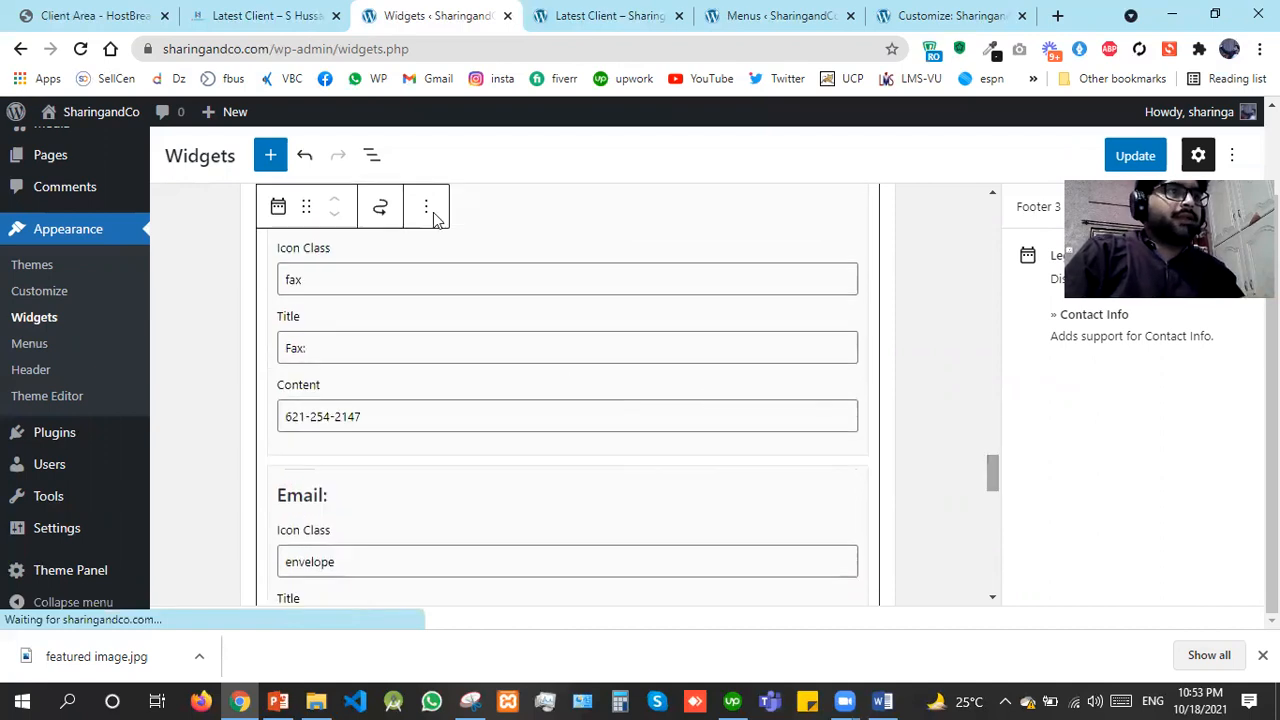
pyautogui.doubleClick(362, 281)
pyautogui.press('BackSpace')
pyautogui.press('Tab')
pyautogui.press('BackSpace')
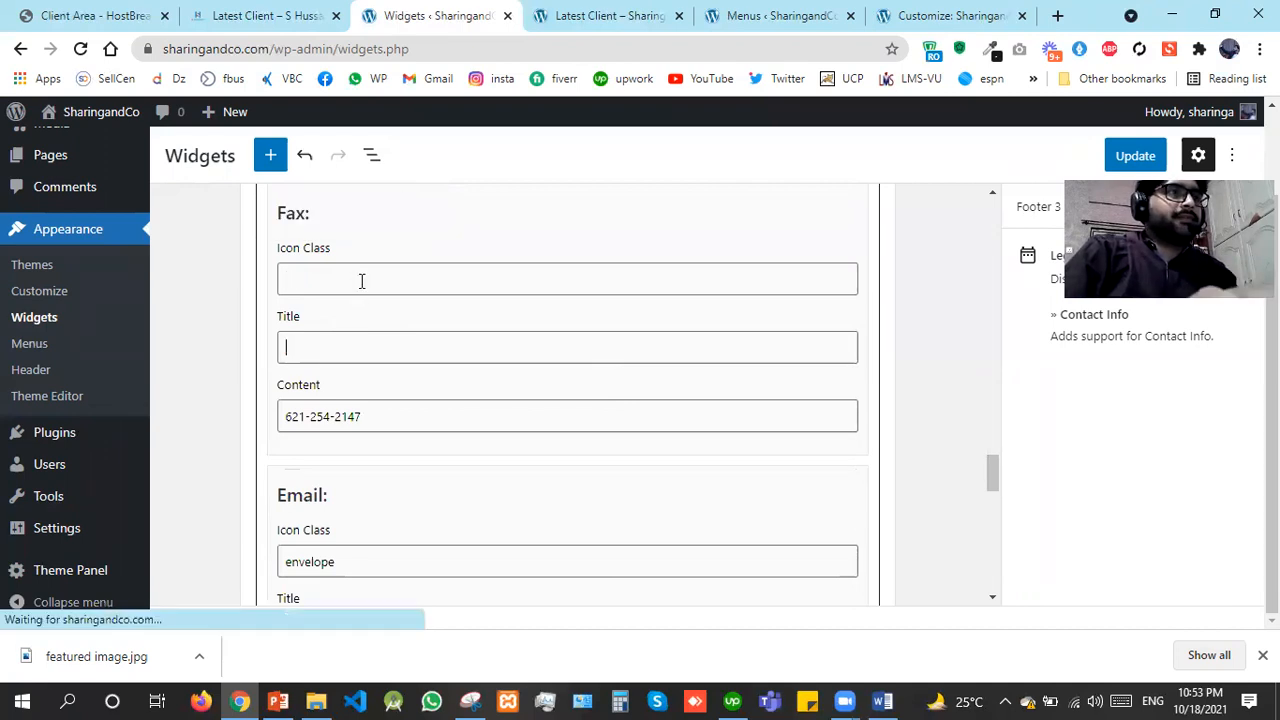
pyautogui.press('Tab')
pyautogui.press('BackSpace')
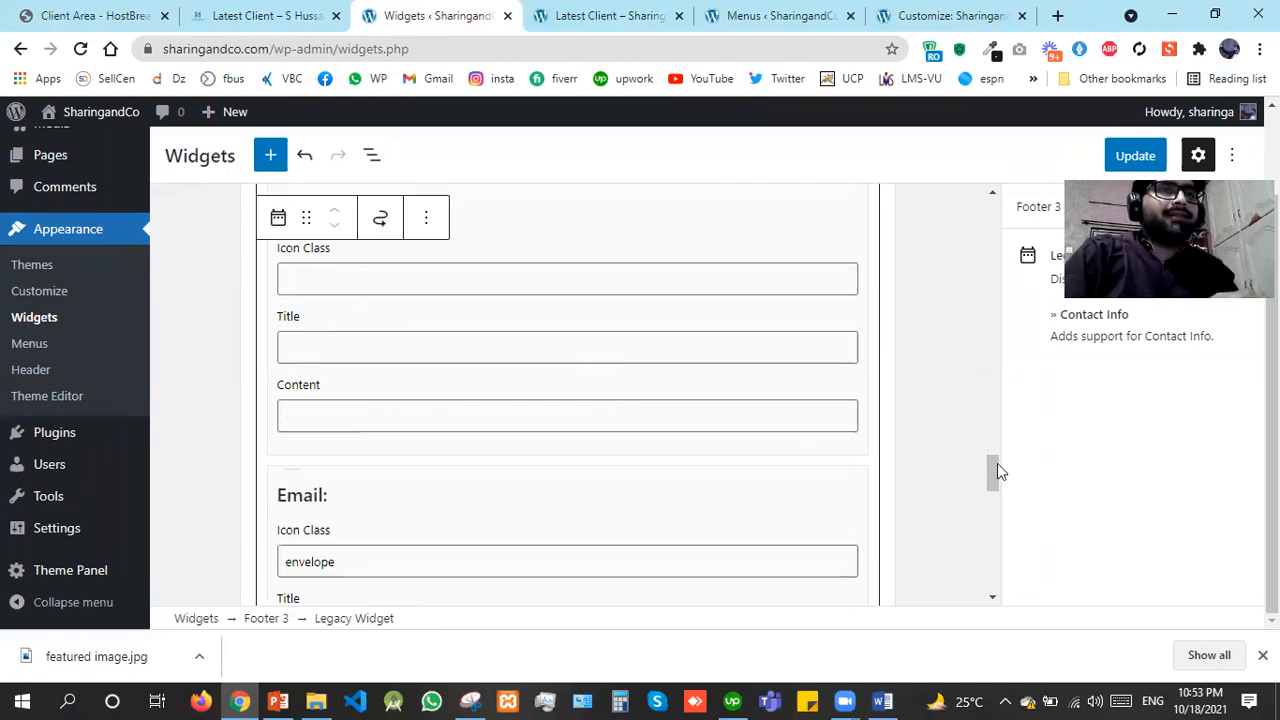
# Empty the icon class, title, URL and URL text of the Contact Info widget's Website section
pyautogui.scroll(-3, 994, 494)
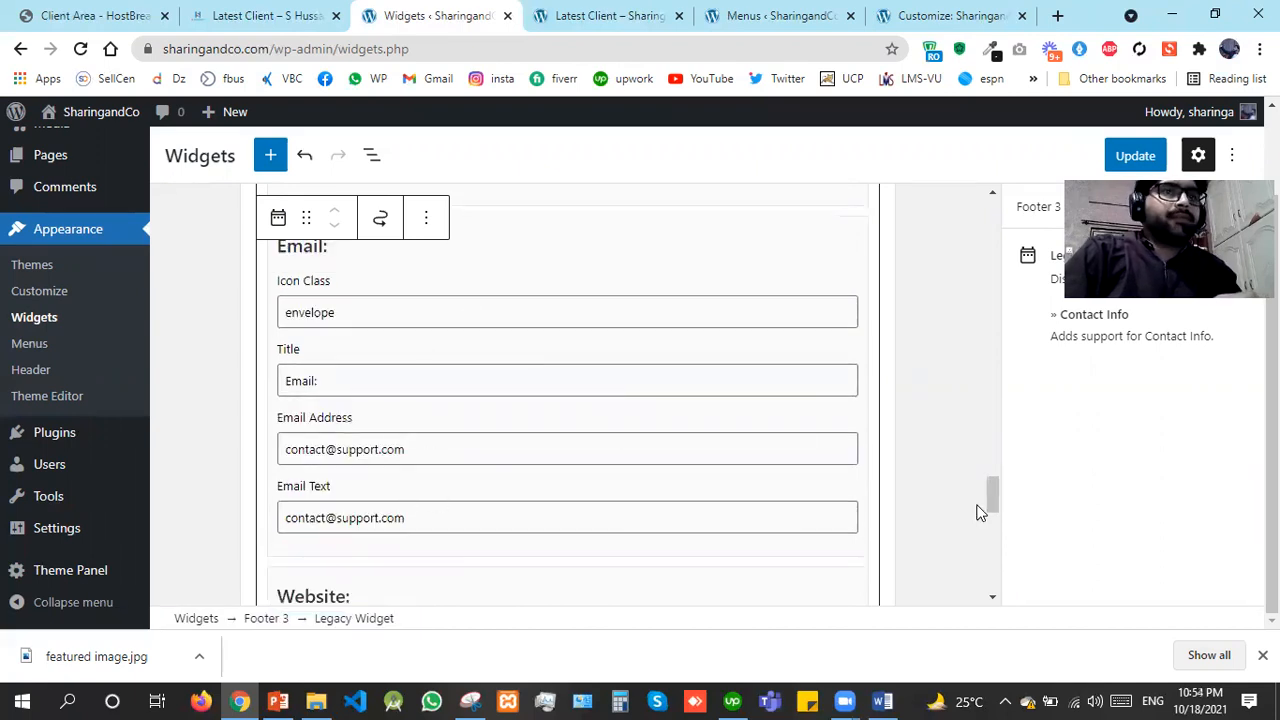
pyautogui.scroll(-4, 397, 257)
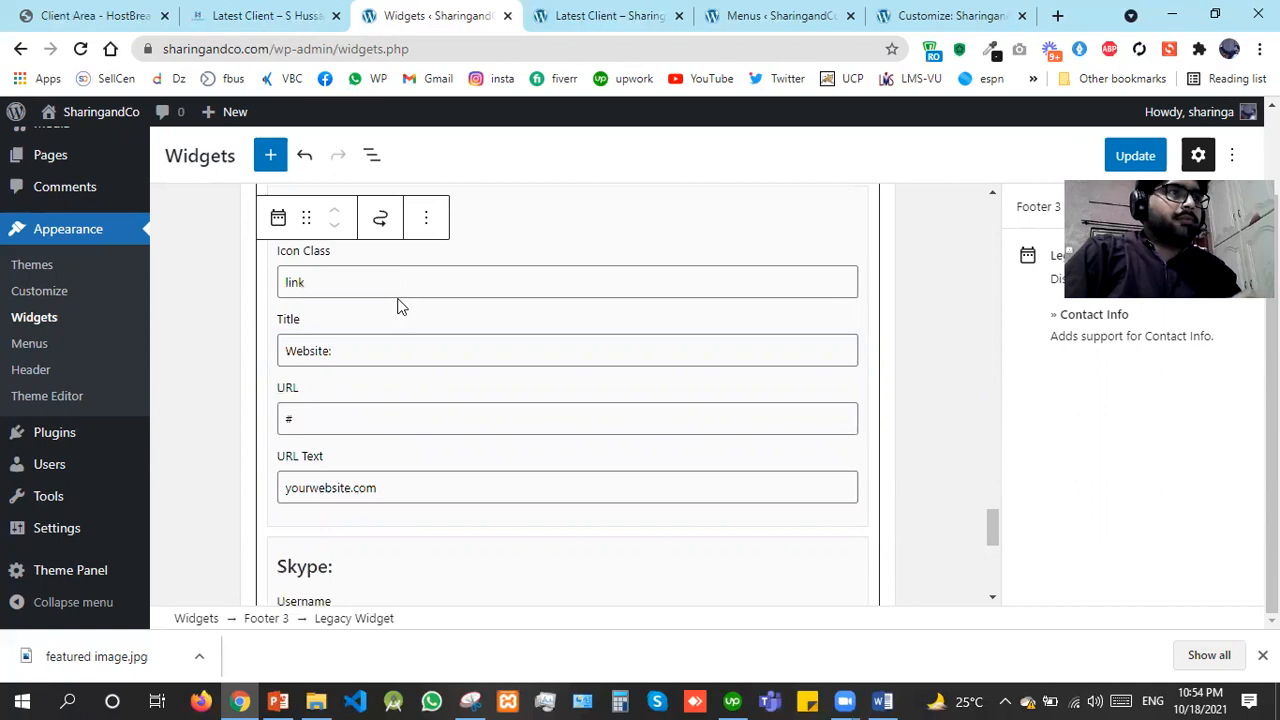
pyautogui.doubleClick(369, 283)
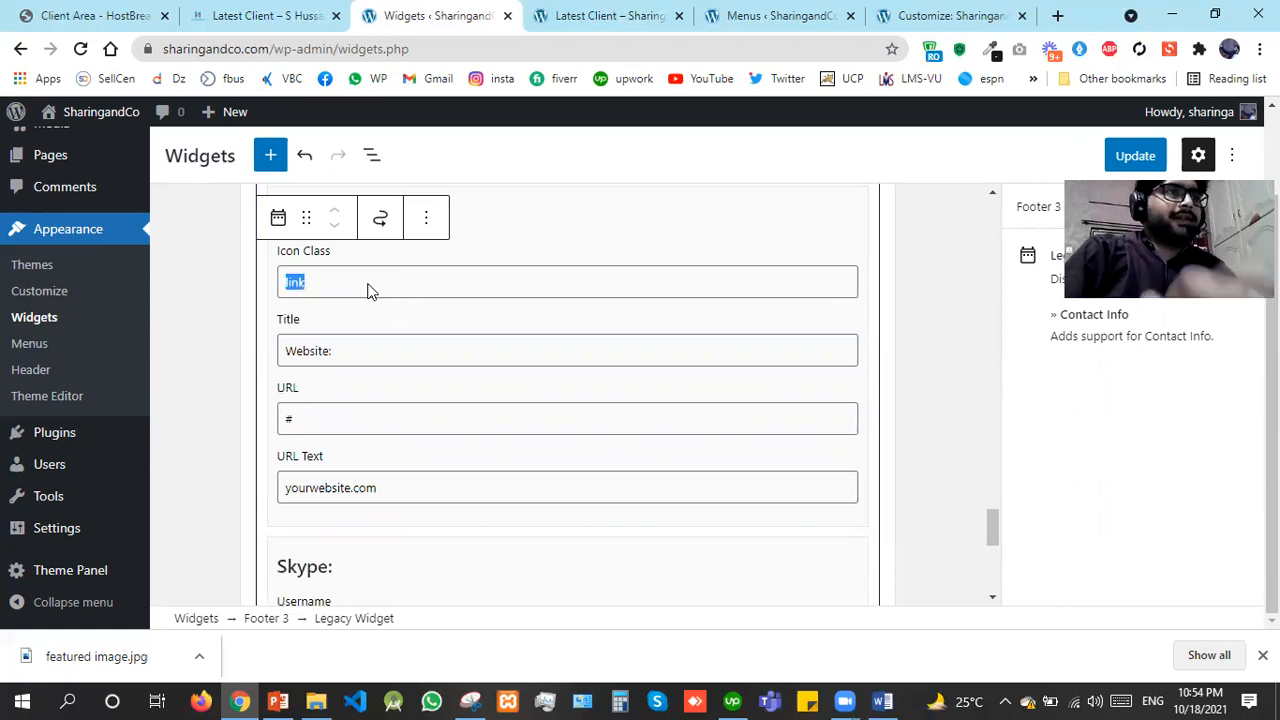
pyautogui.press('BackSpace')
pyautogui.press('Tab')
pyautogui.press('BackSpace')
pyautogui.press('Tab')
pyautogui.press('BackSpace')
pyautogui.press('Tab')
pyautogui.press('BackSpace')
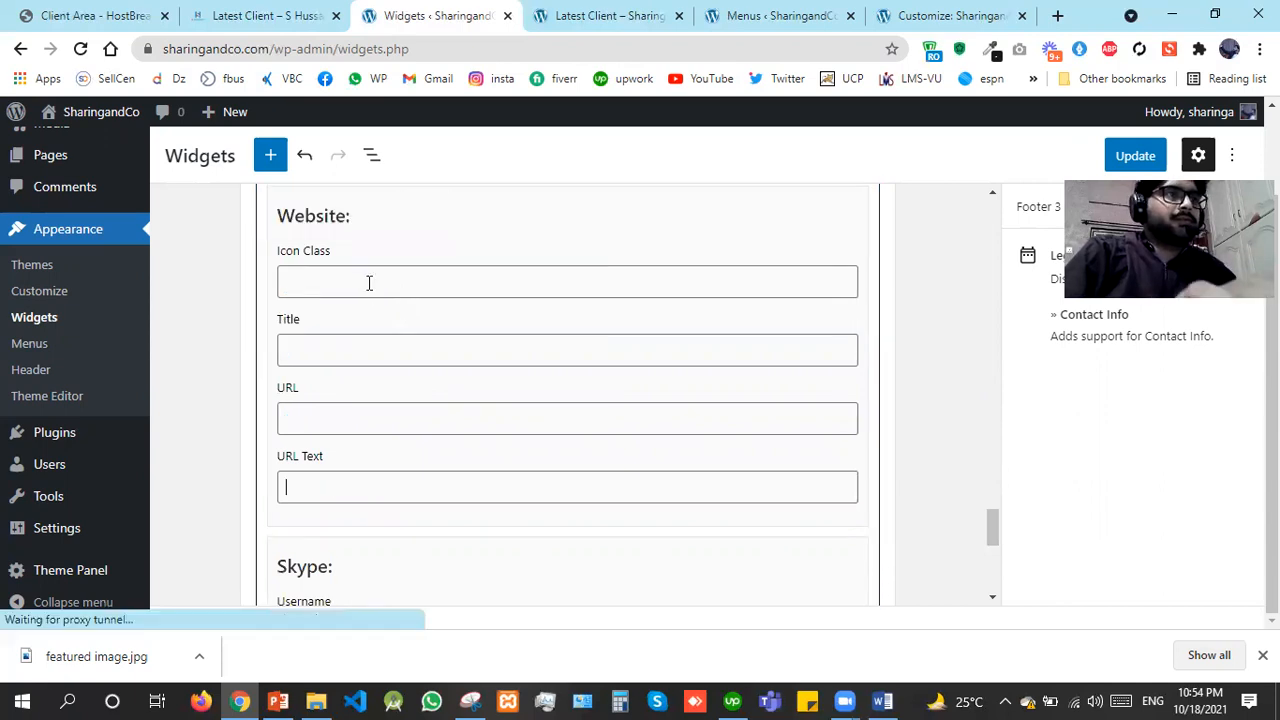
# Clear the Skype section's text in the Contact Info widget and save the widget changes
pyautogui.press('Tab')
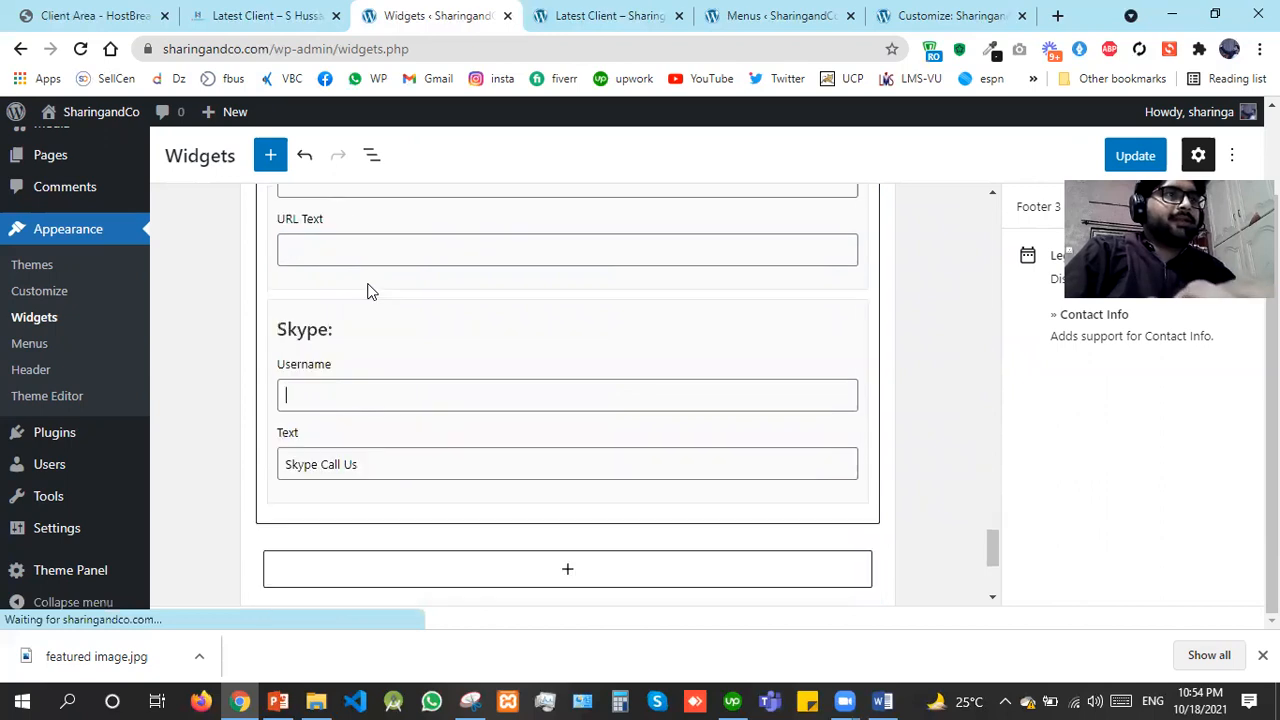
pyautogui.press('Tab')
pyautogui.press('BackSpace')
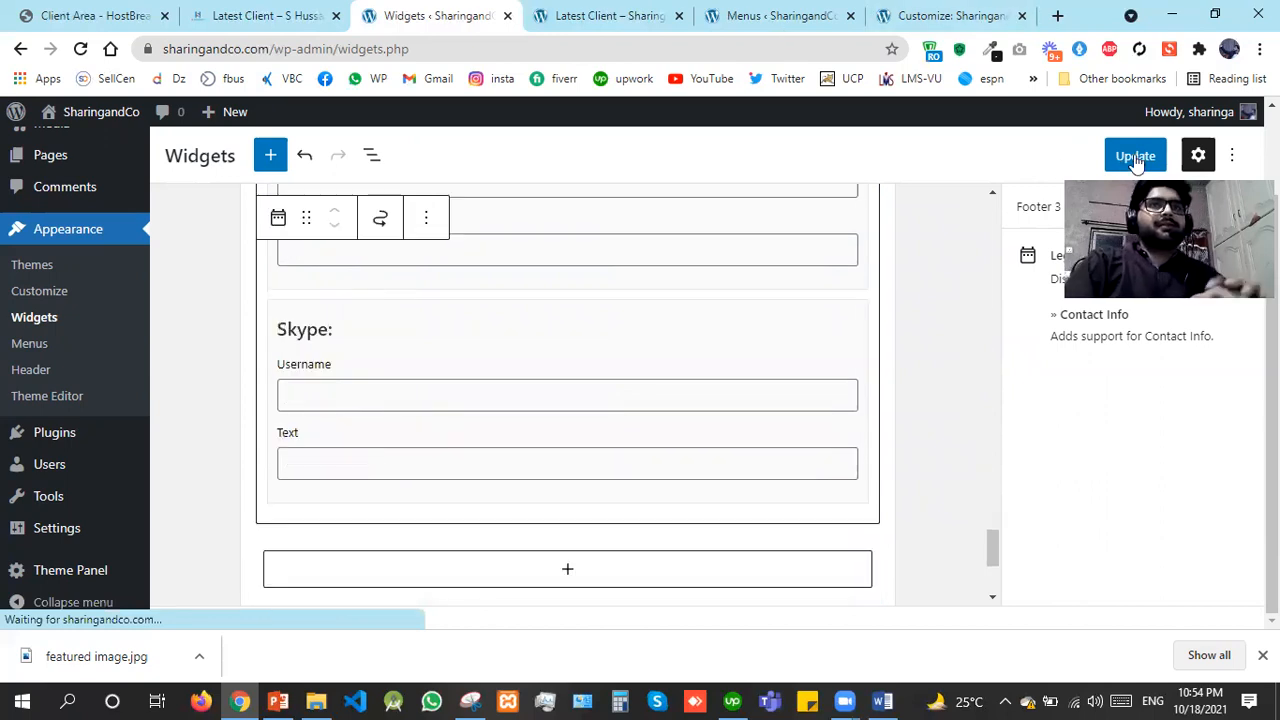
pyautogui.click(1134, 156)
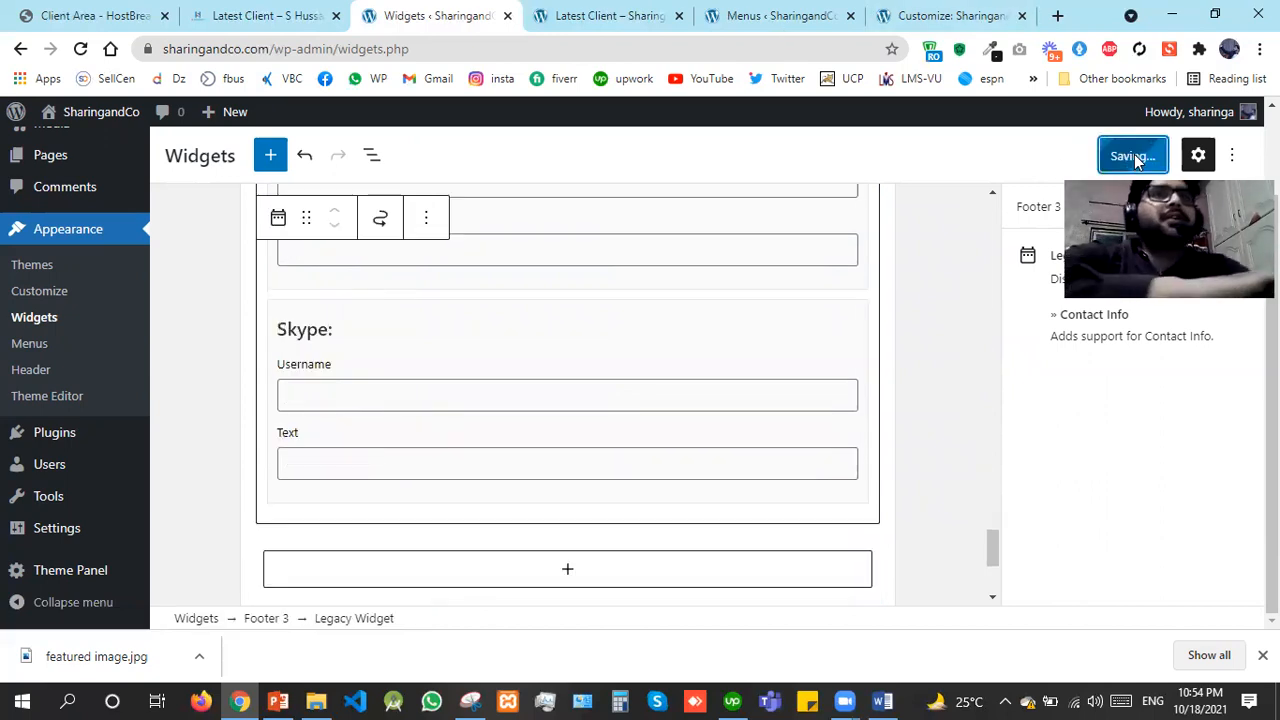
# Reload the live Latest Client post and examine its footer's Quick Links and Contact Info columns, closing the browser's download bar
pyautogui.click(630, 10)
pyautogui.press('F5')
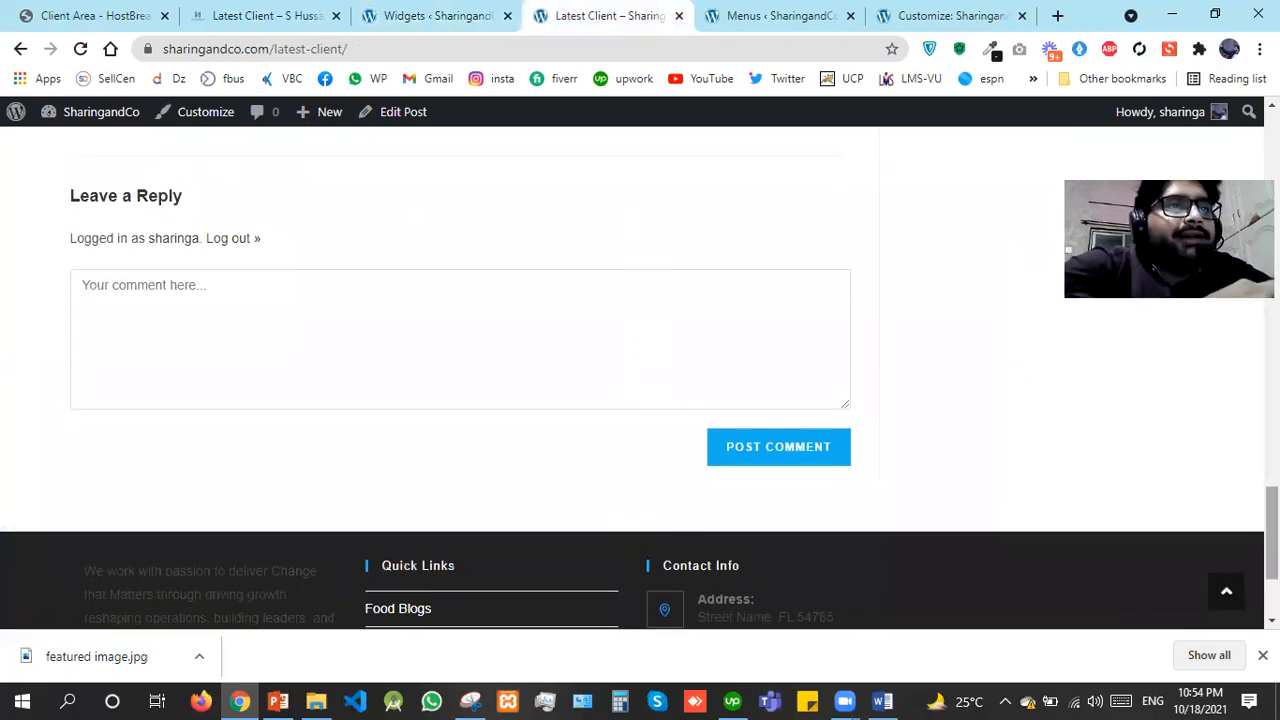
pyautogui.scroll(-1, 1074, 525)
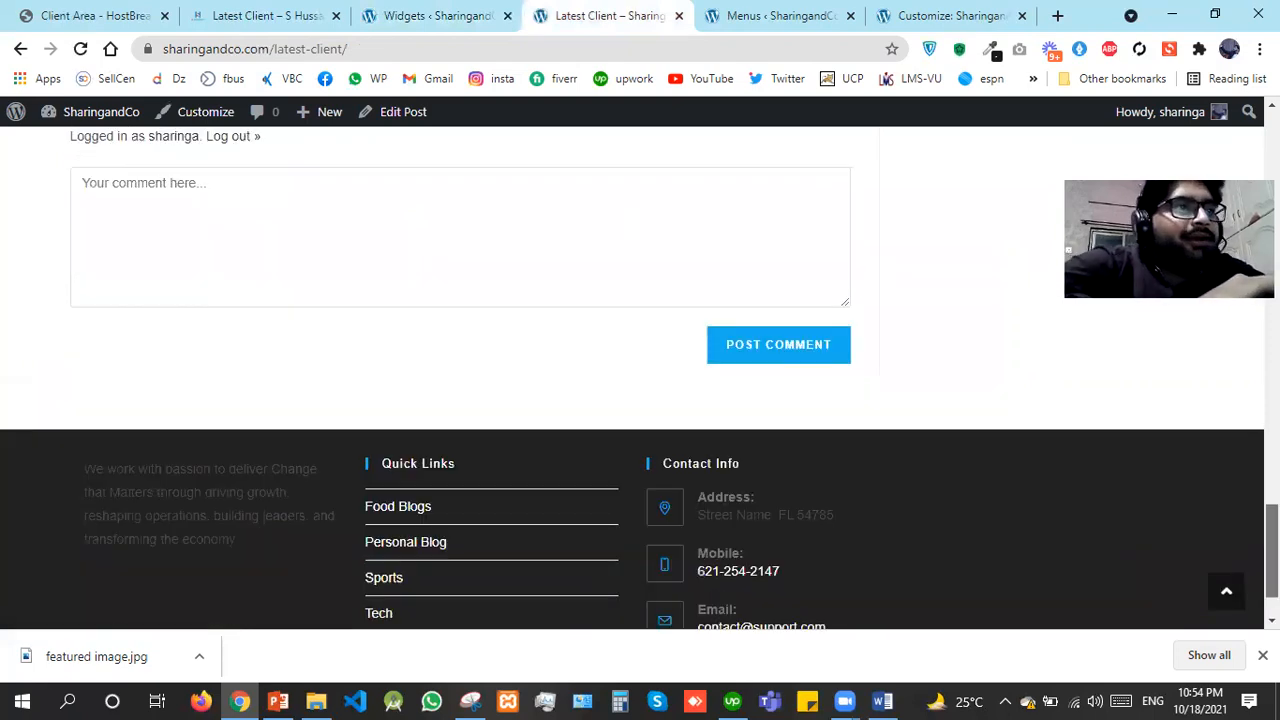
pyautogui.scroll(-1, 257, 466)
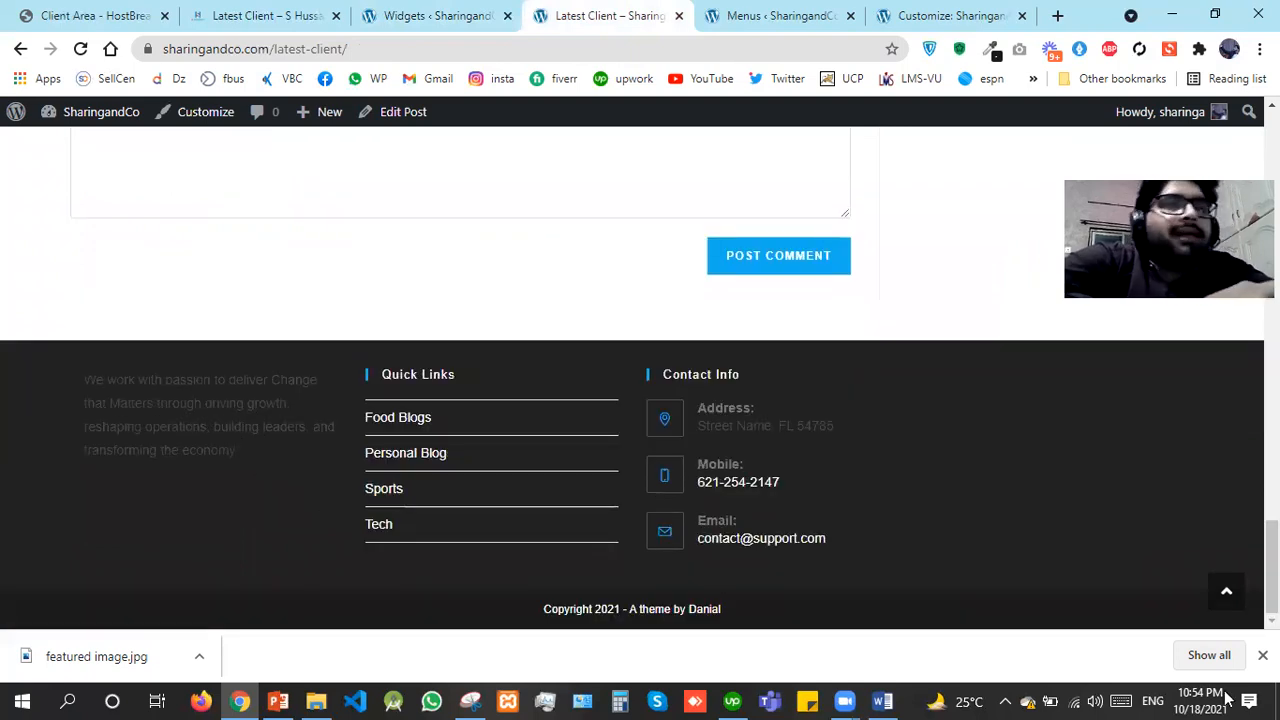
pyautogui.click(1262, 655)
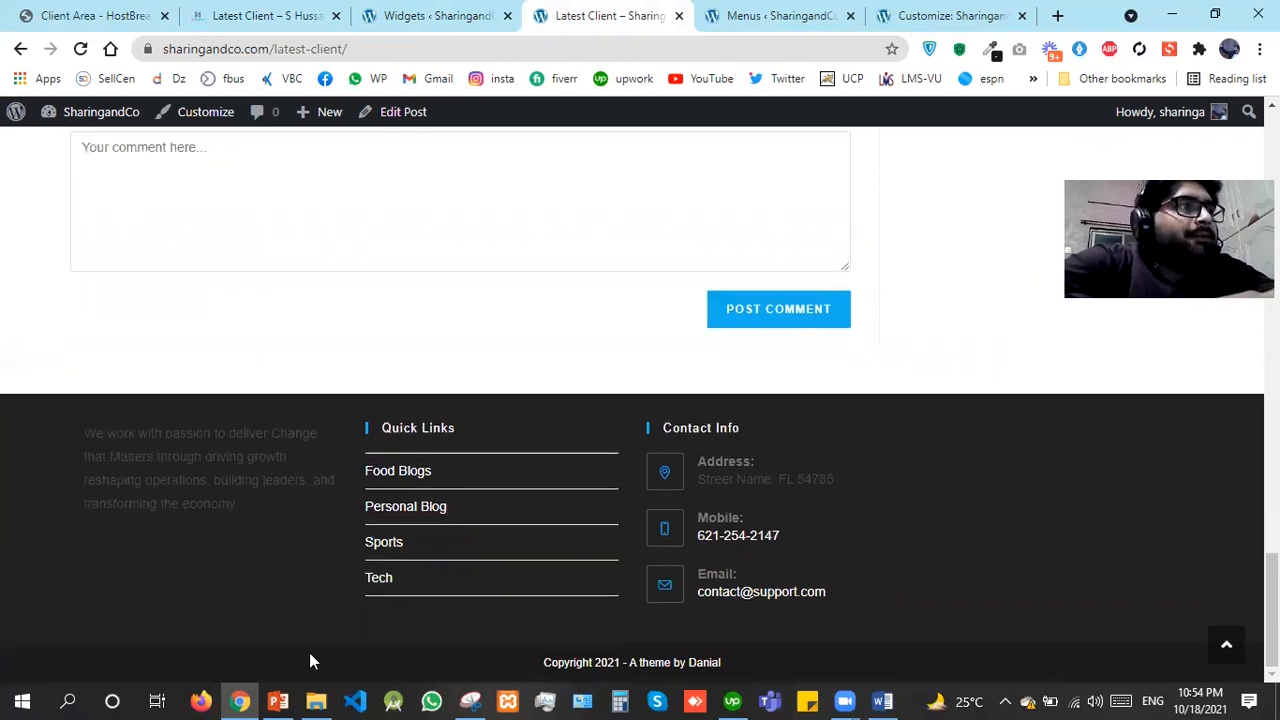
# Set the footer widgets' column count to 3 in the site customizer and publish the change
pyautogui.click(888, 12)
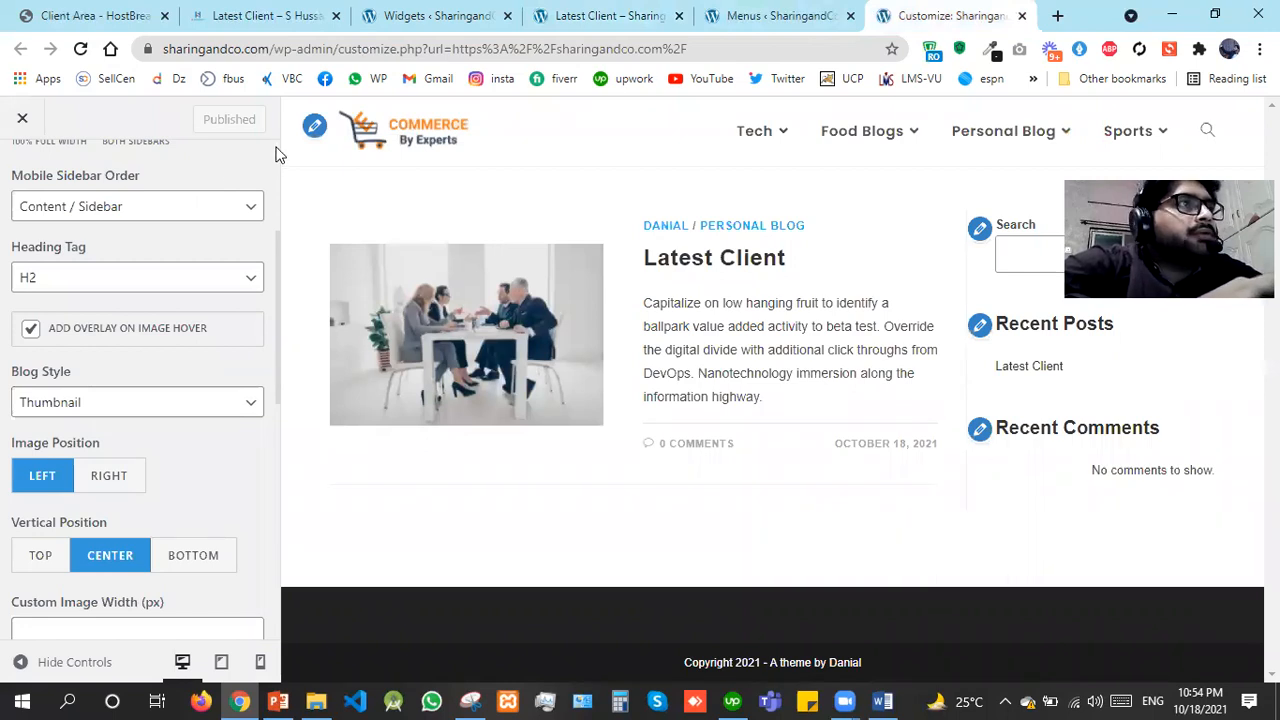
pyautogui.scroll(3, 8, 185)
pyautogui.click(8, 185)
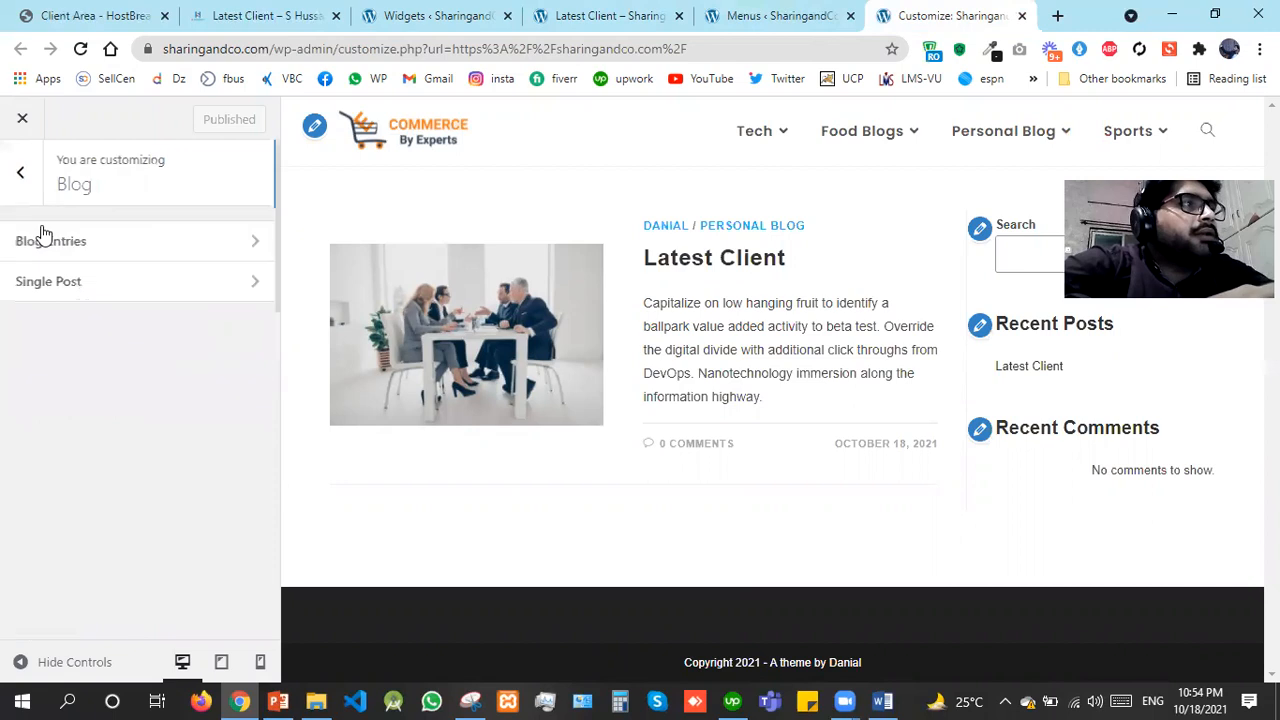
pyautogui.click(8, 185)
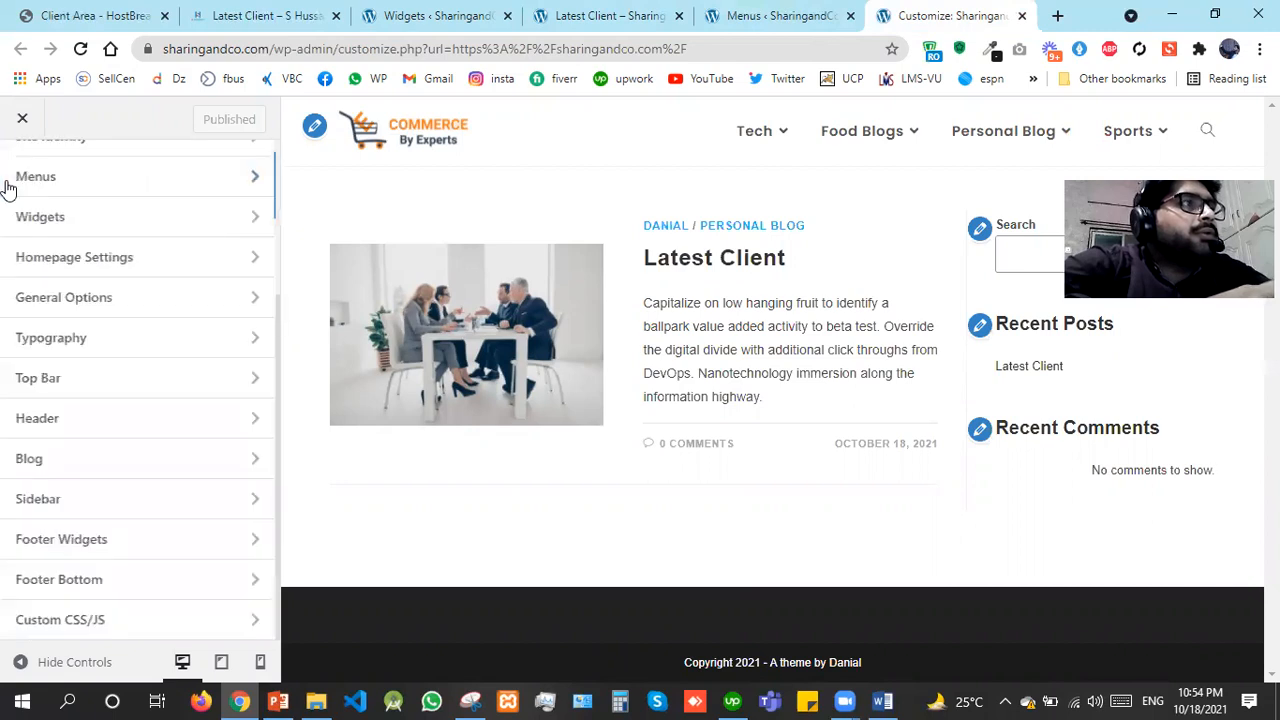
pyautogui.click(134, 552)
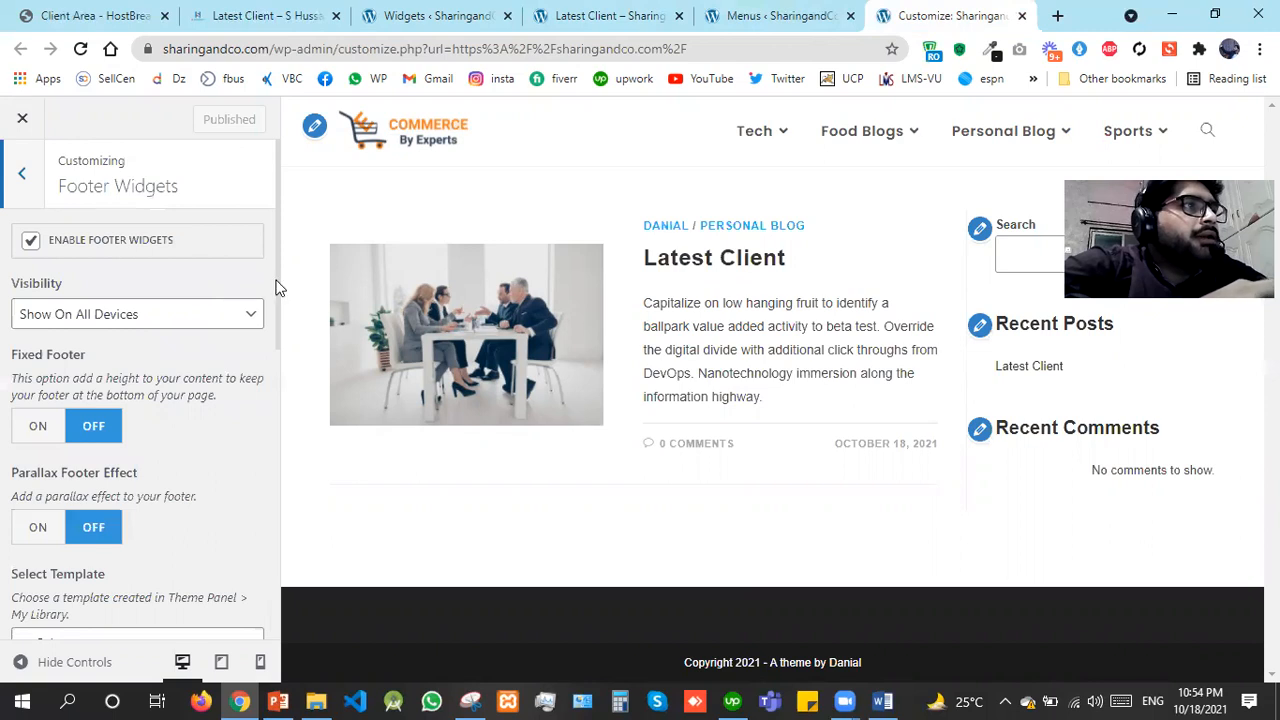
pyautogui.scroll(-2, 279, 375)
pyautogui.scroll(-1, 279, 428)
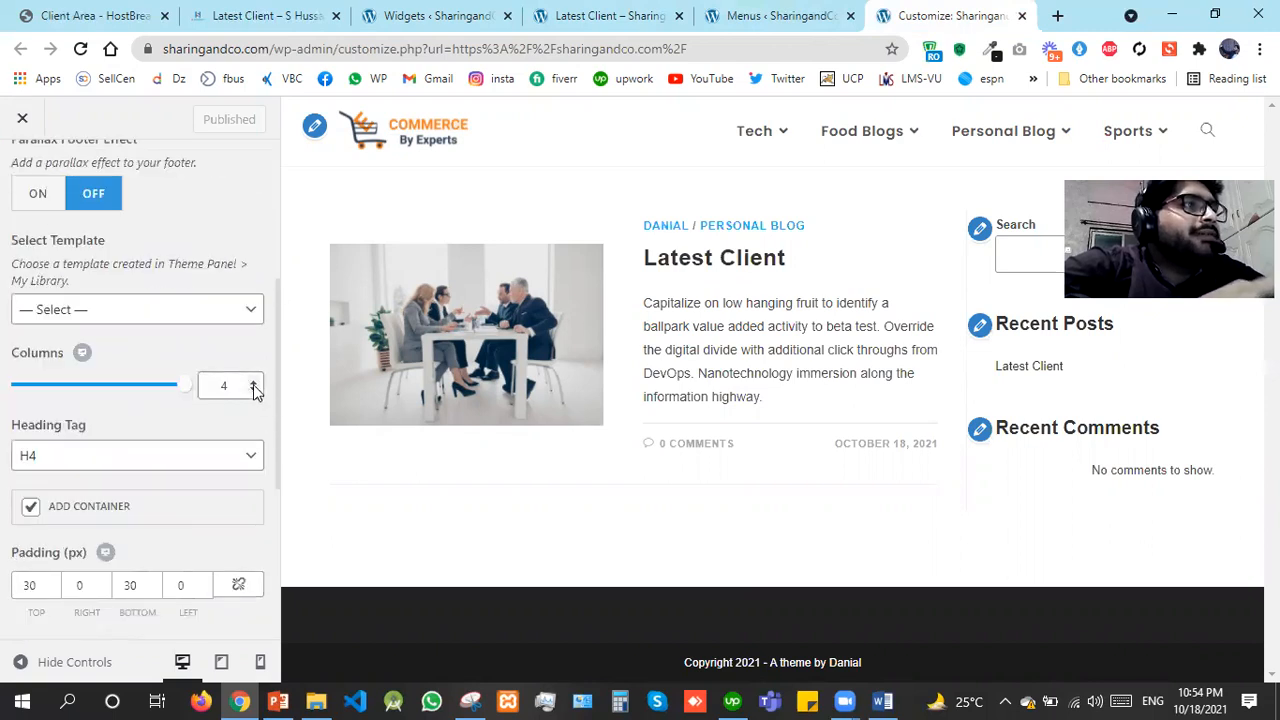
pyautogui.click(254, 390)
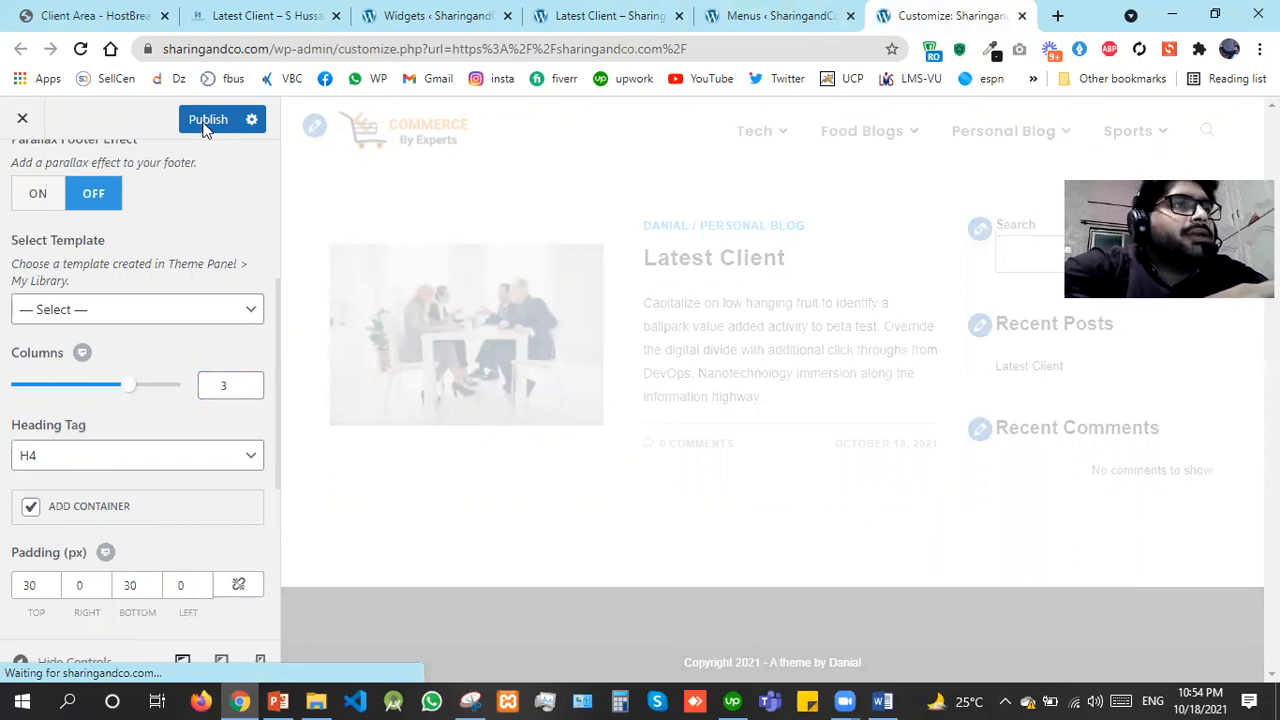
# Close the browser tab holding the Menus page and return to the site customizer
pyautogui.click(677, 8)
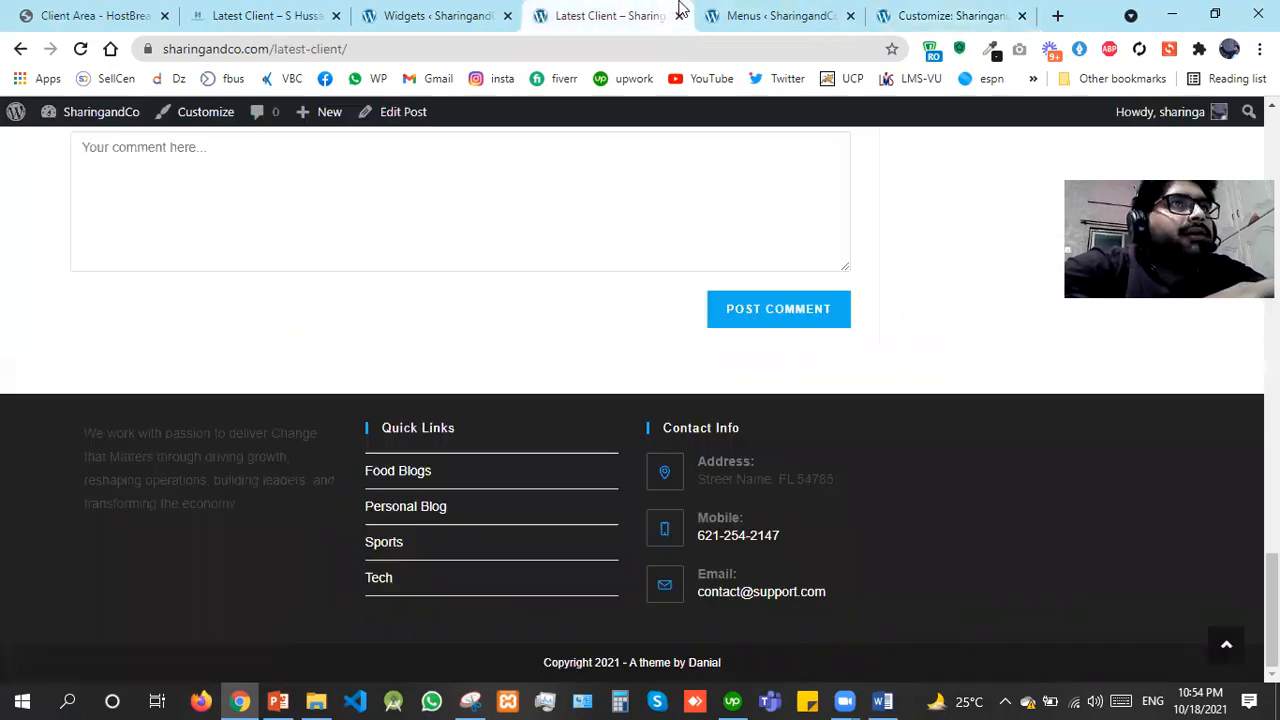
pyautogui.click(850, 15)
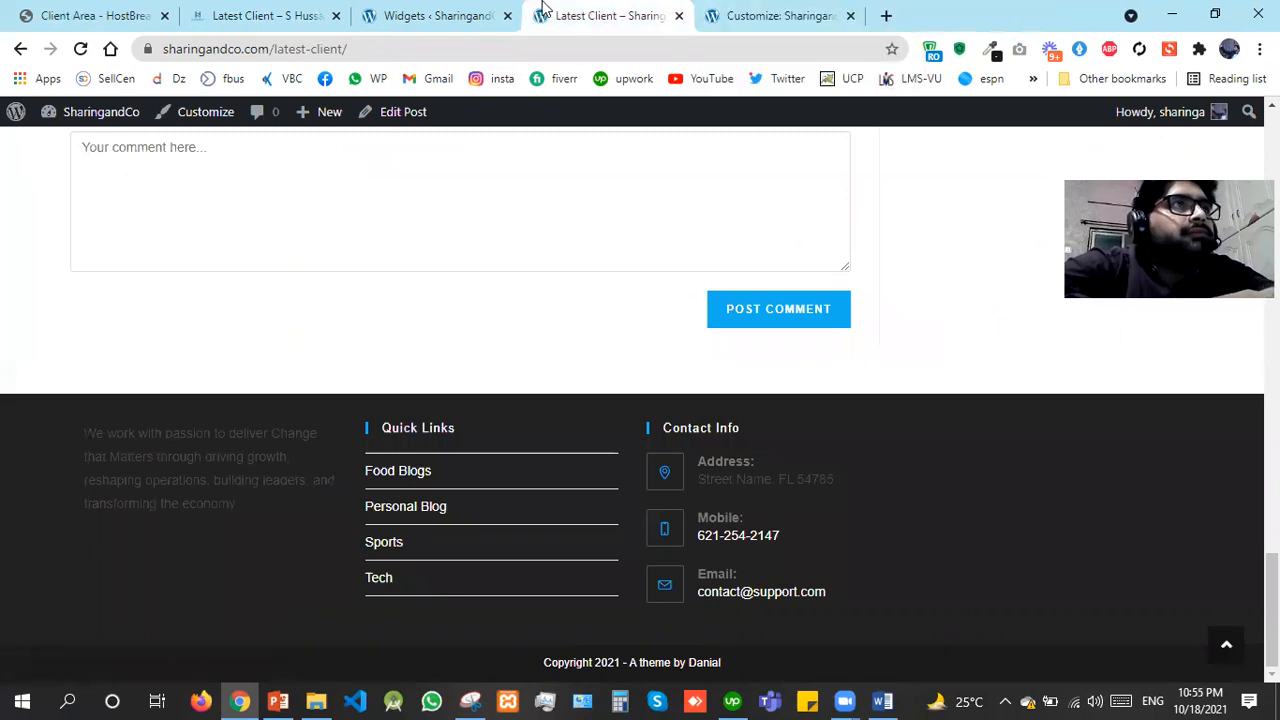
pyautogui.click(740, 8)
# Set the footer widgets' text color to white (#ffffff) and publish the change
pyautogui.scroll(-4, 247, 298)
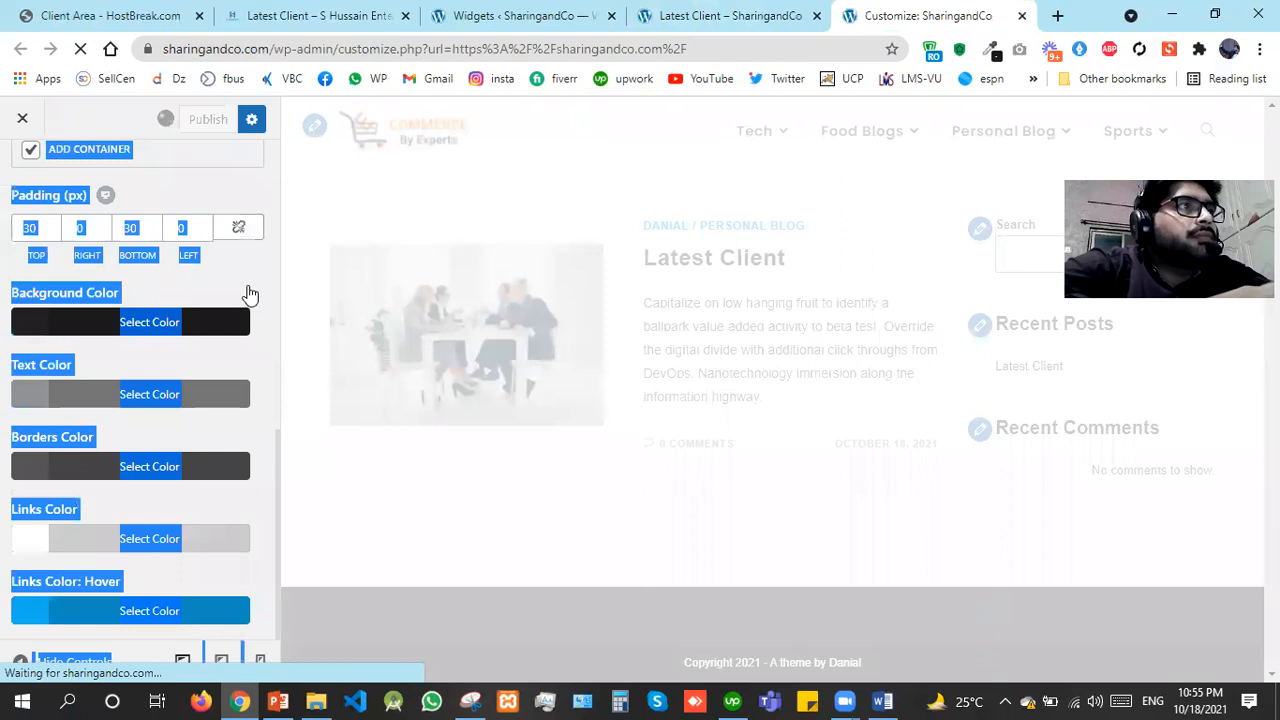
pyautogui.click(250, 295)
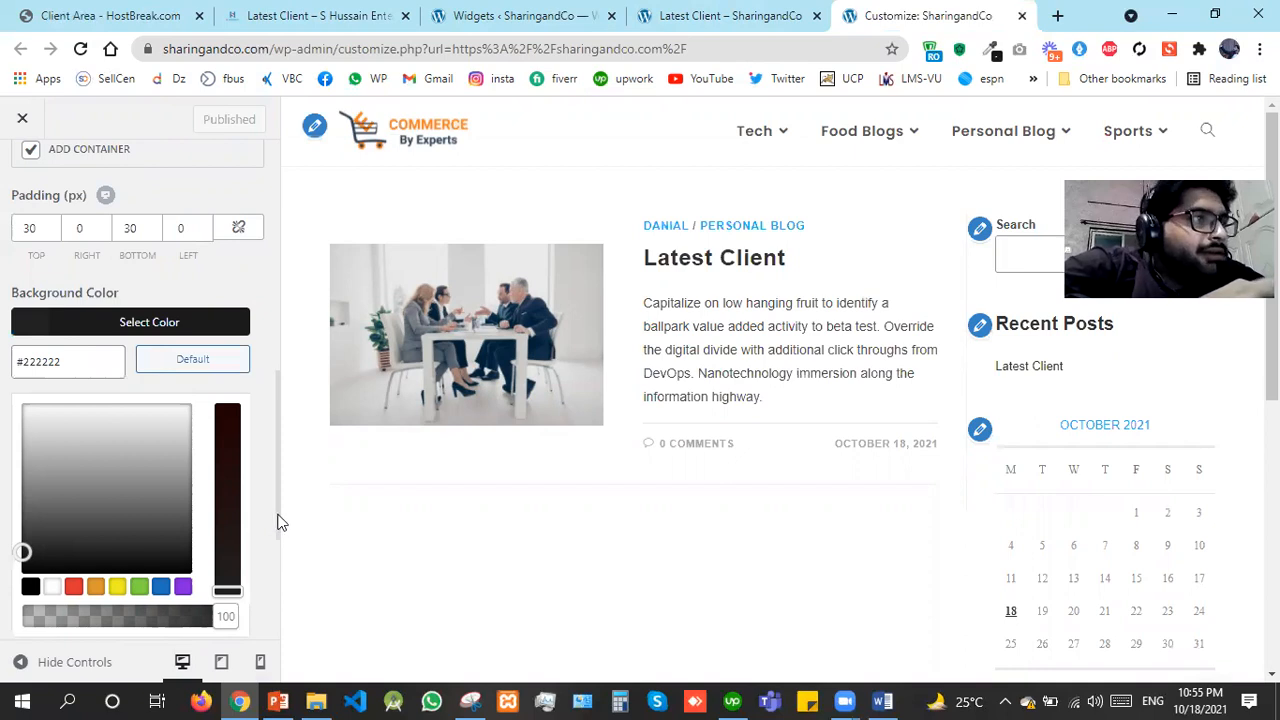
pyautogui.click(280, 563)
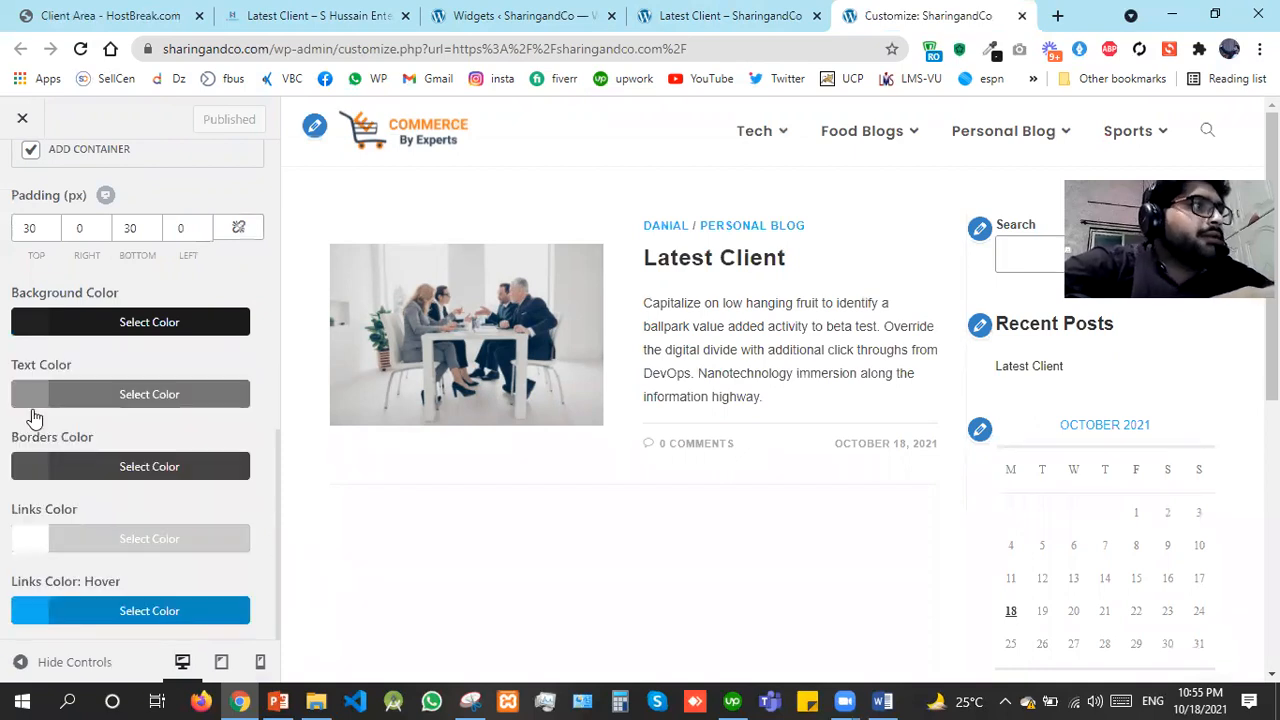
pyautogui.click(70, 394)
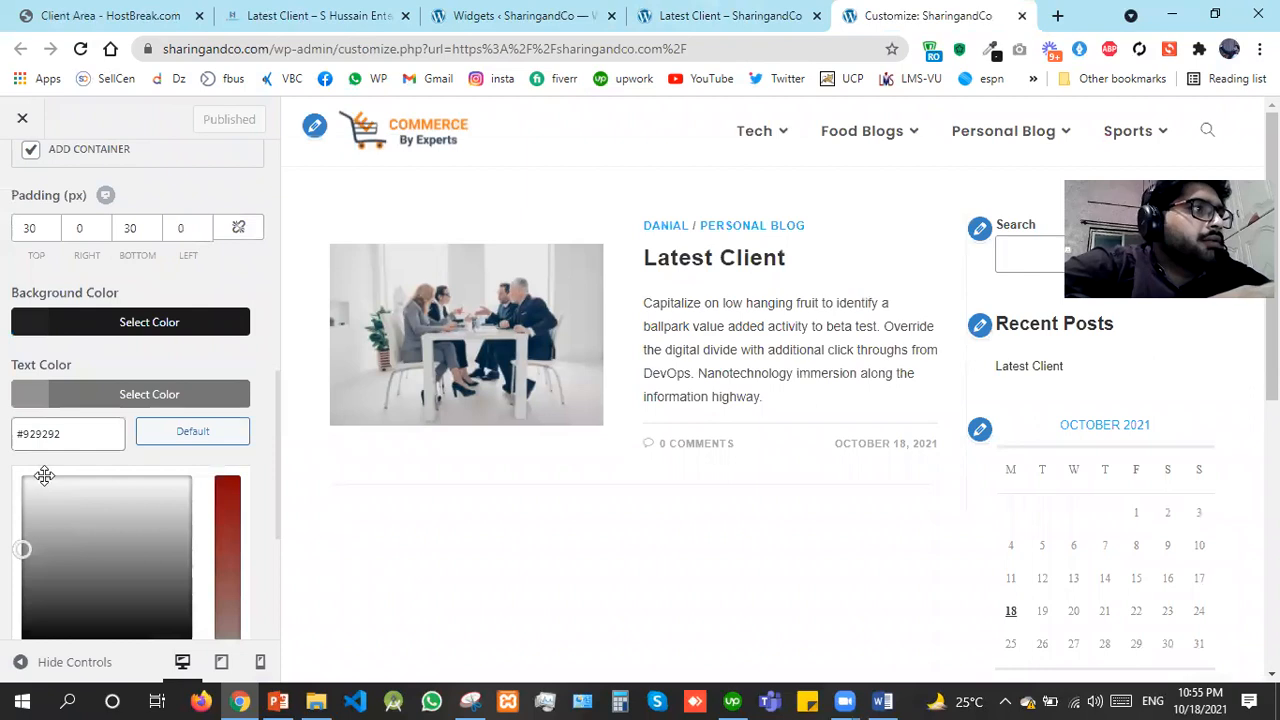
pyautogui.click(46, 478)
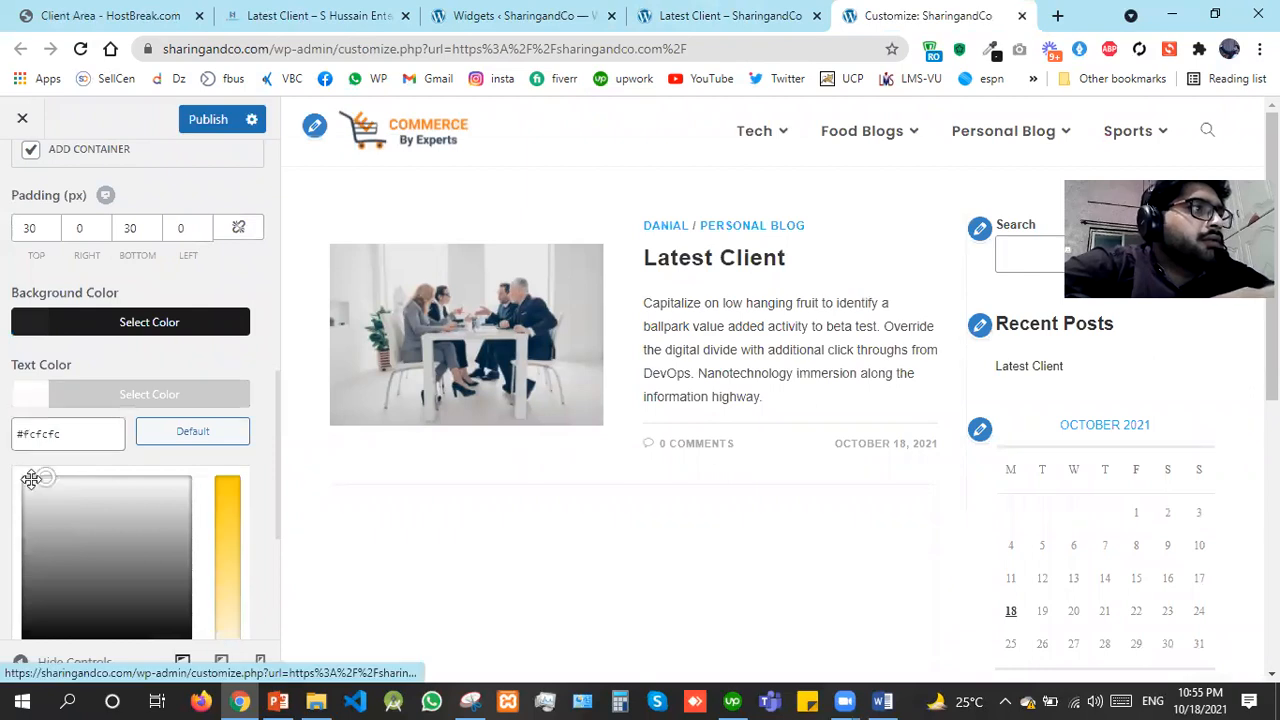
pyautogui.moveTo(31, 479); pyautogui.dragTo(10, 460)
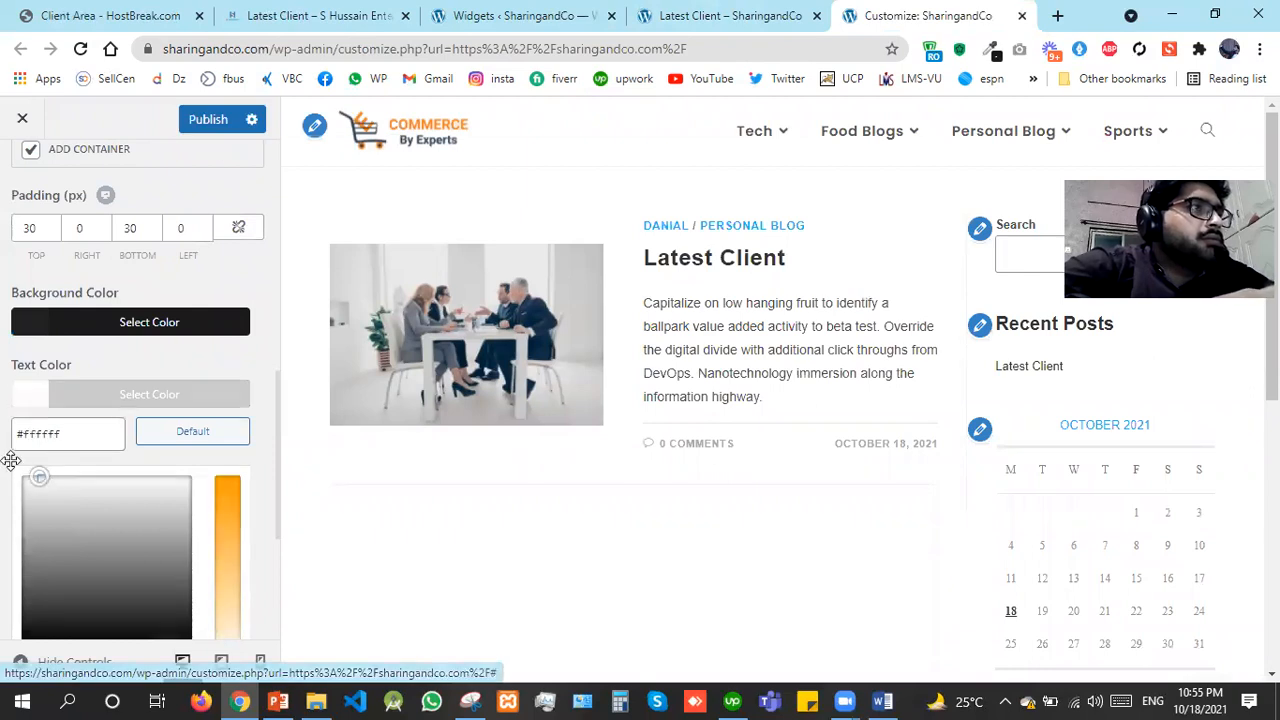
pyautogui.click(211, 129)
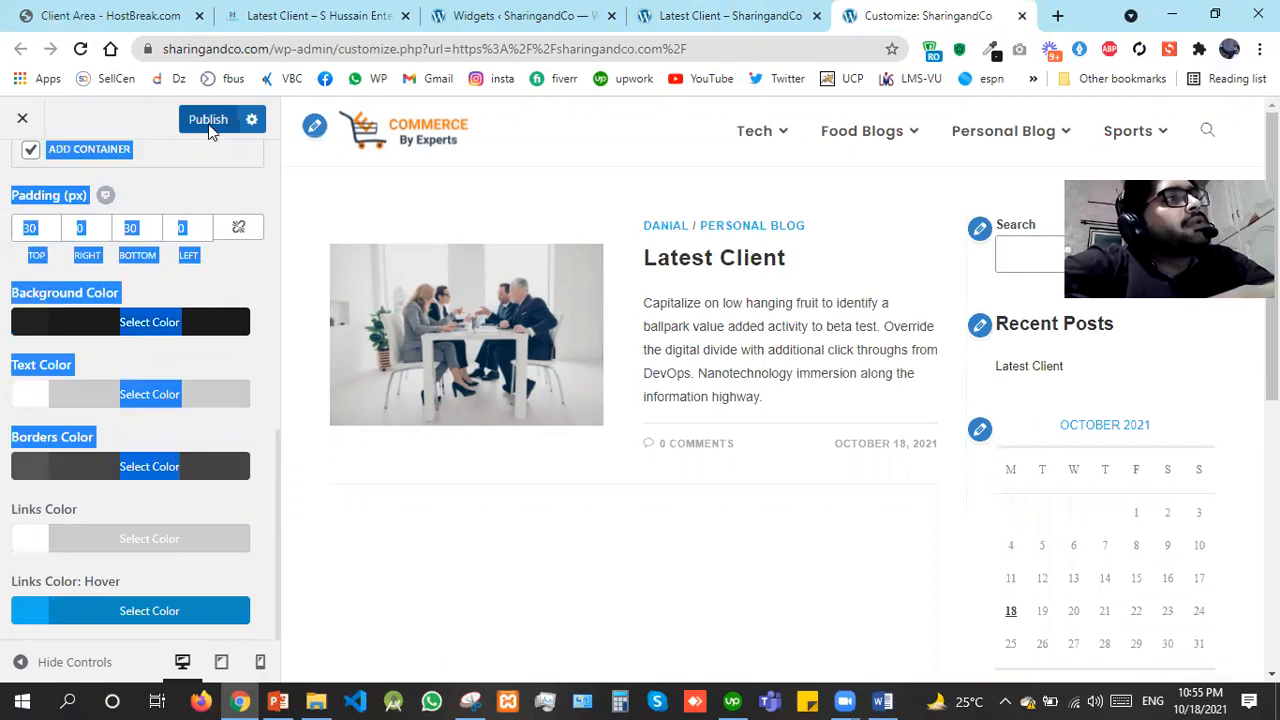
pyautogui.click(210, 127)
pyautogui.click(212, 188)
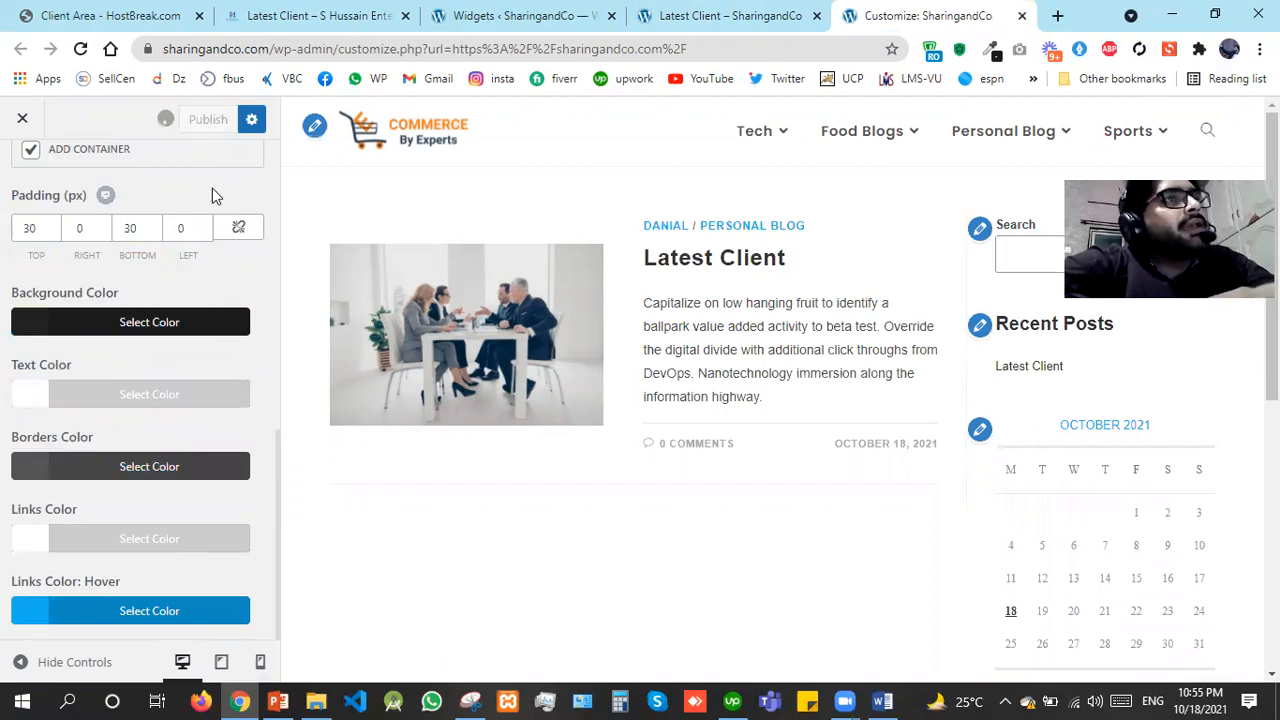
# Reload the live Latest Client post and check the footer's column layout and text color, returning to the page's header
pyautogui.click(755, 8)
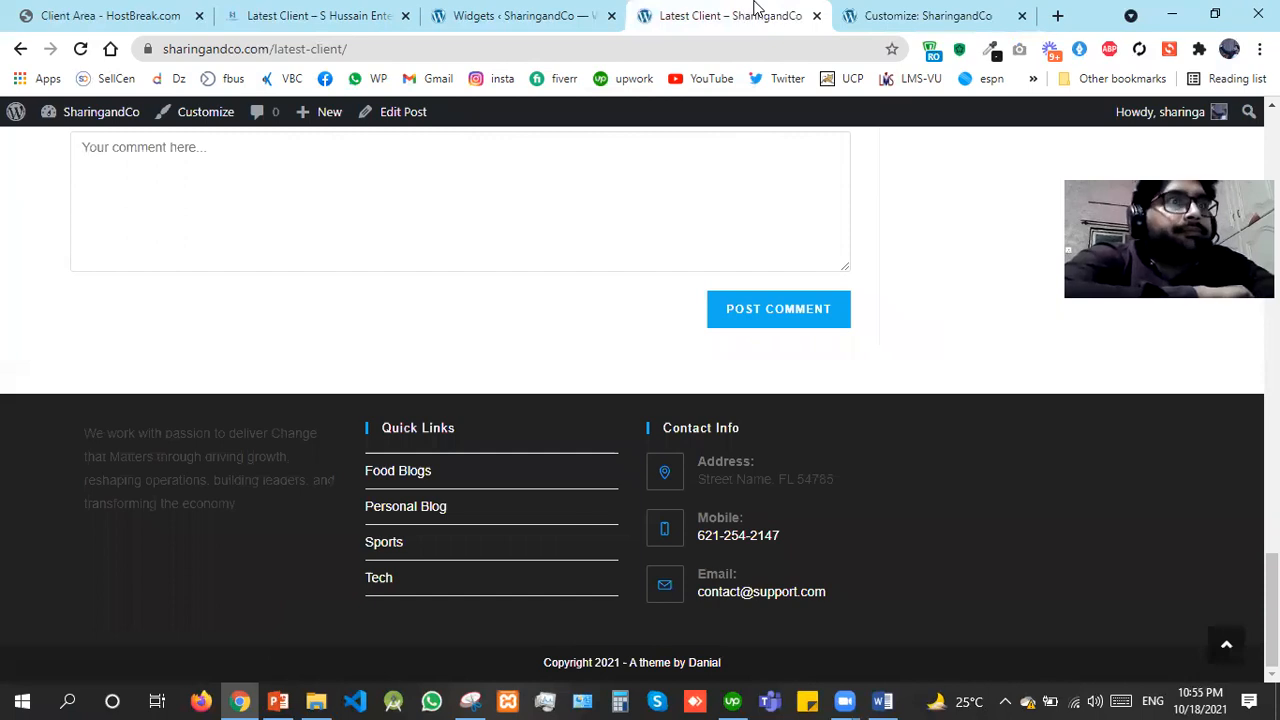
pyautogui.press('F5')
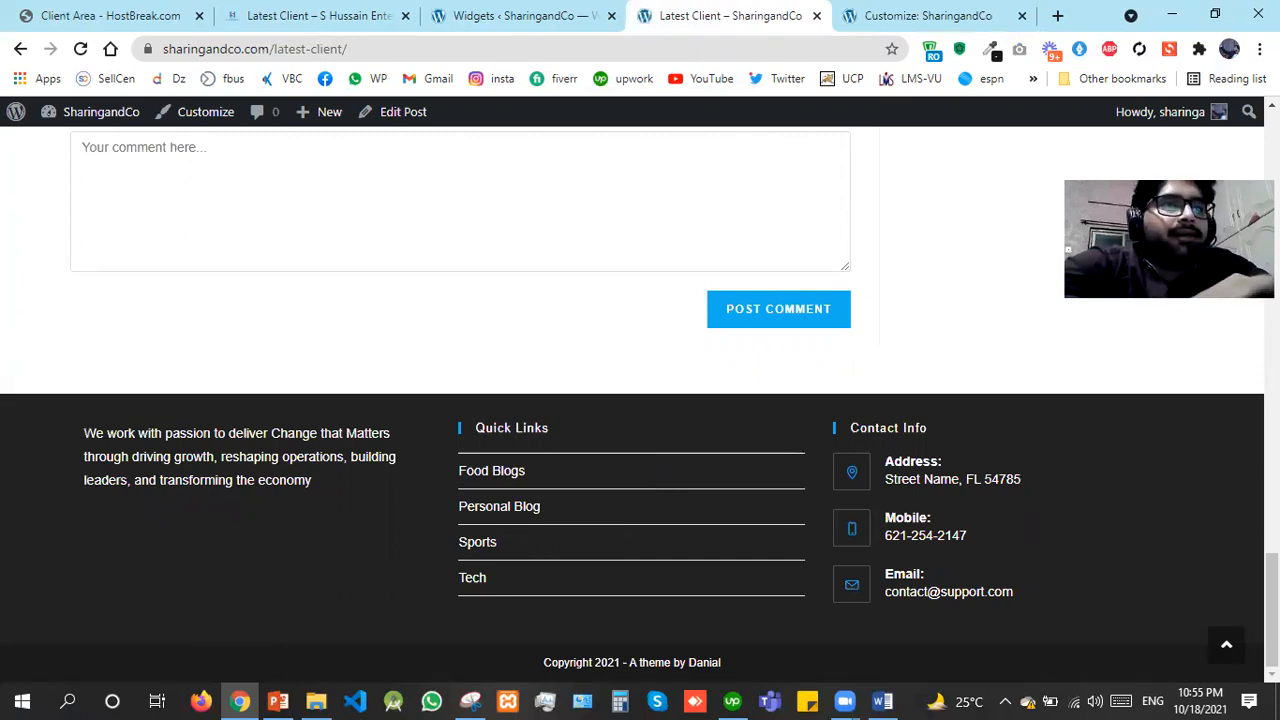
pyautogui.scroll(2, 640, 400)
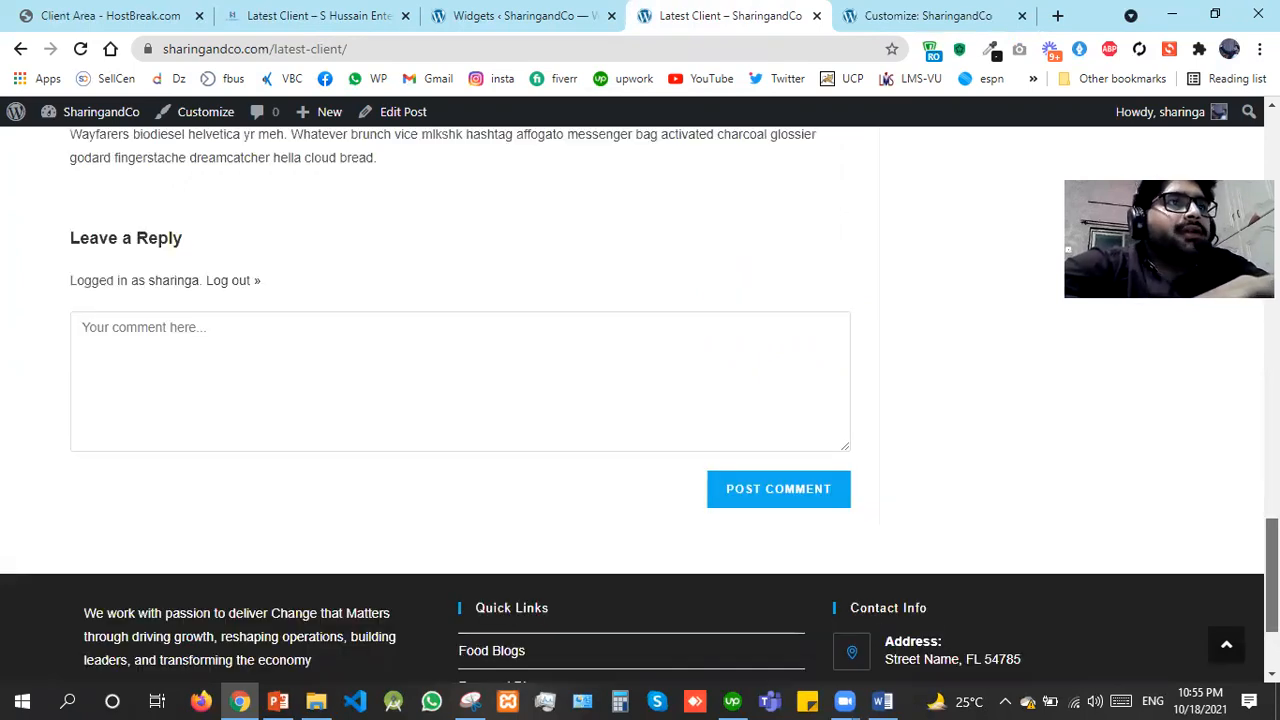
pyautogui.scroll(5, 640, 400)
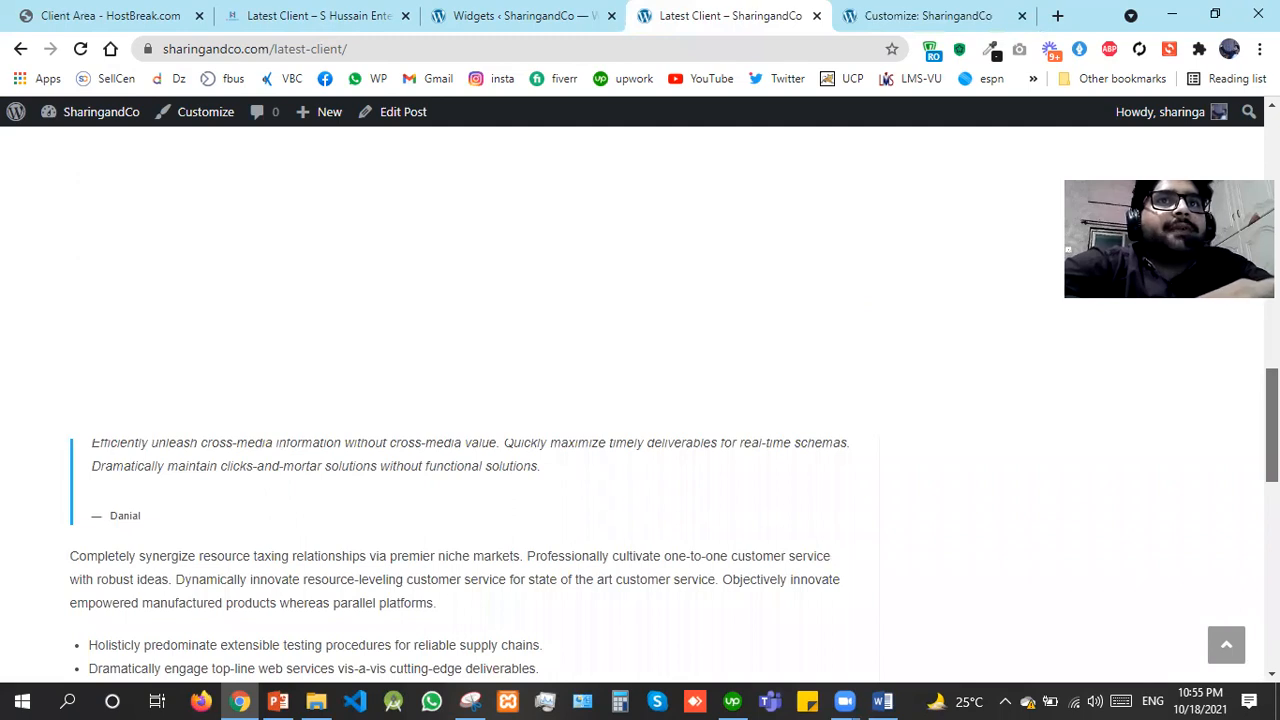
pyautogui.moveTo(1272, 425); pyautogui.dragTo(1272, 168)
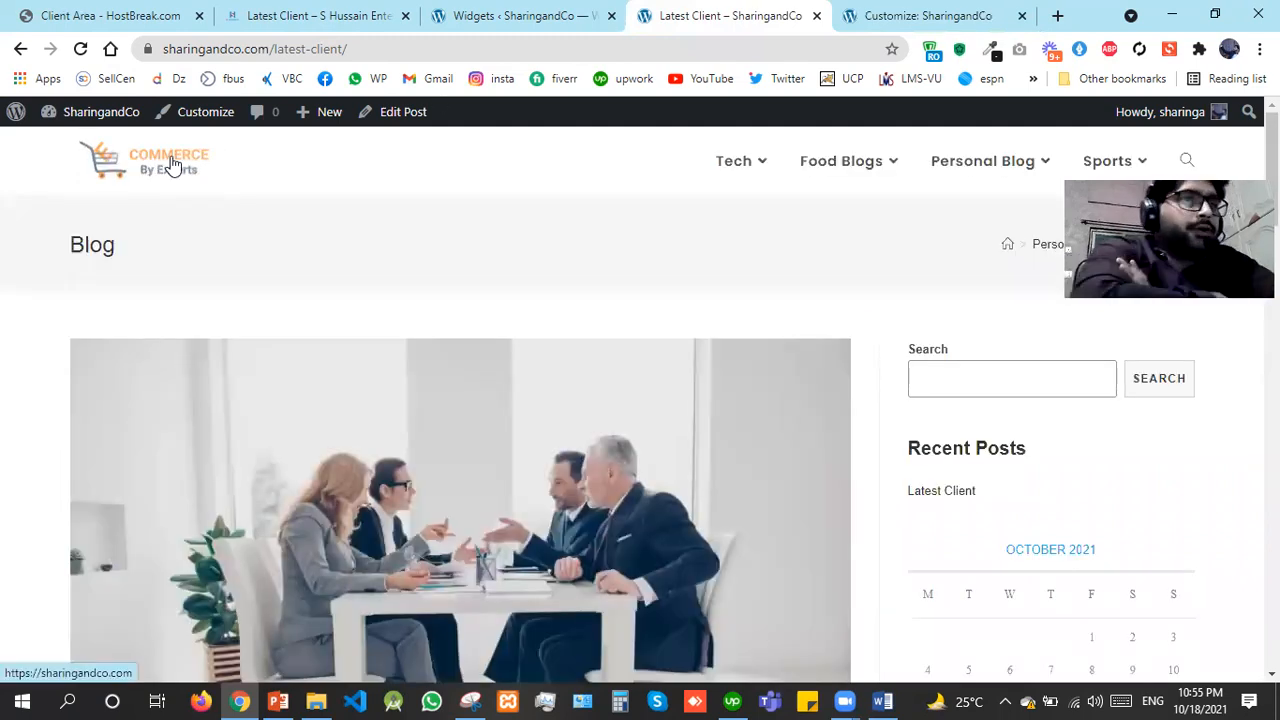
# Open the live site's home page and examine its post listing, sidebar widgets, footer columns and header submenus
pyautogui.click(171, 165)
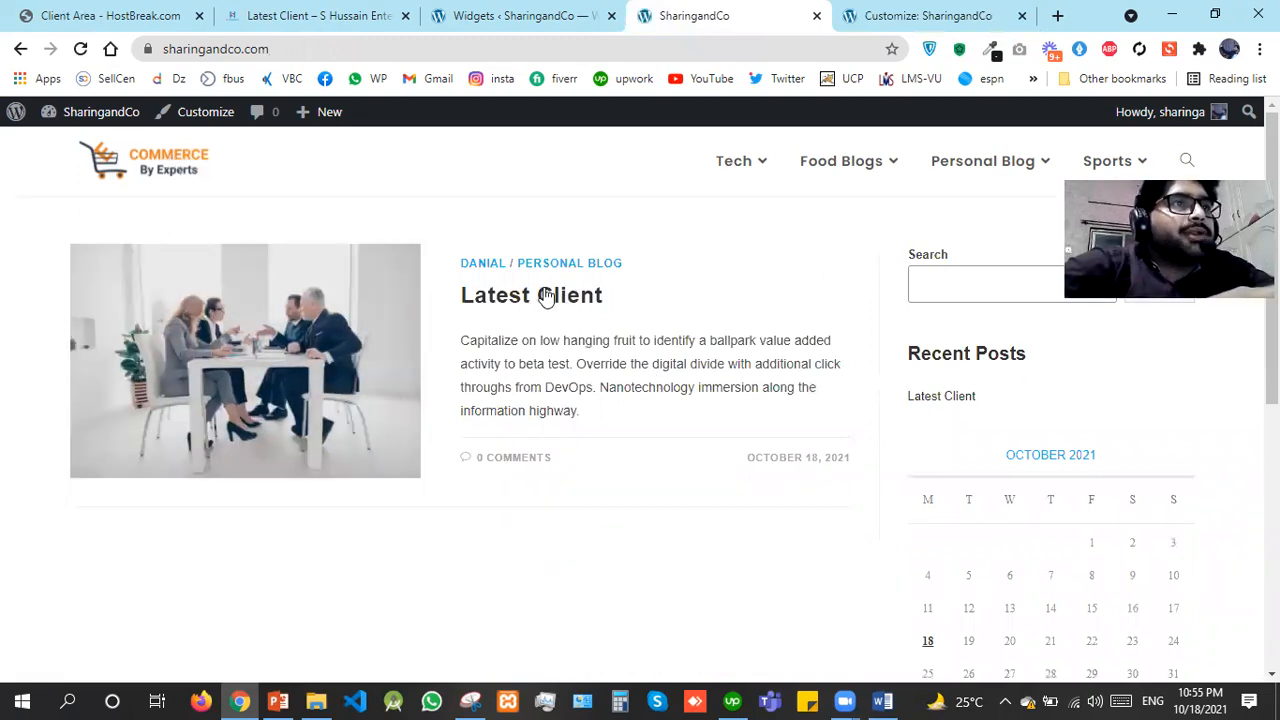
pyautogui.moveTo(830, 192)
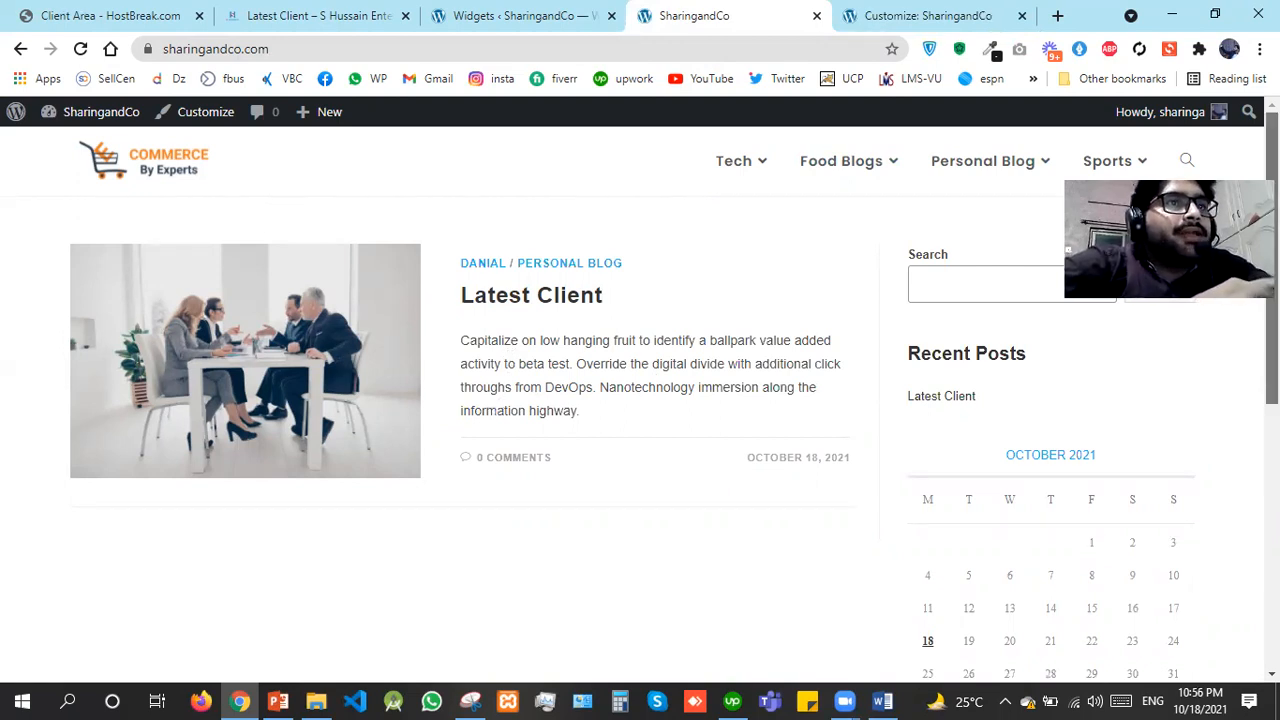
pyautogui.moveTo(1272, 300); pyautogui.dragTo(1272, 469)
pyautogui.scroll(2, 904, 487)
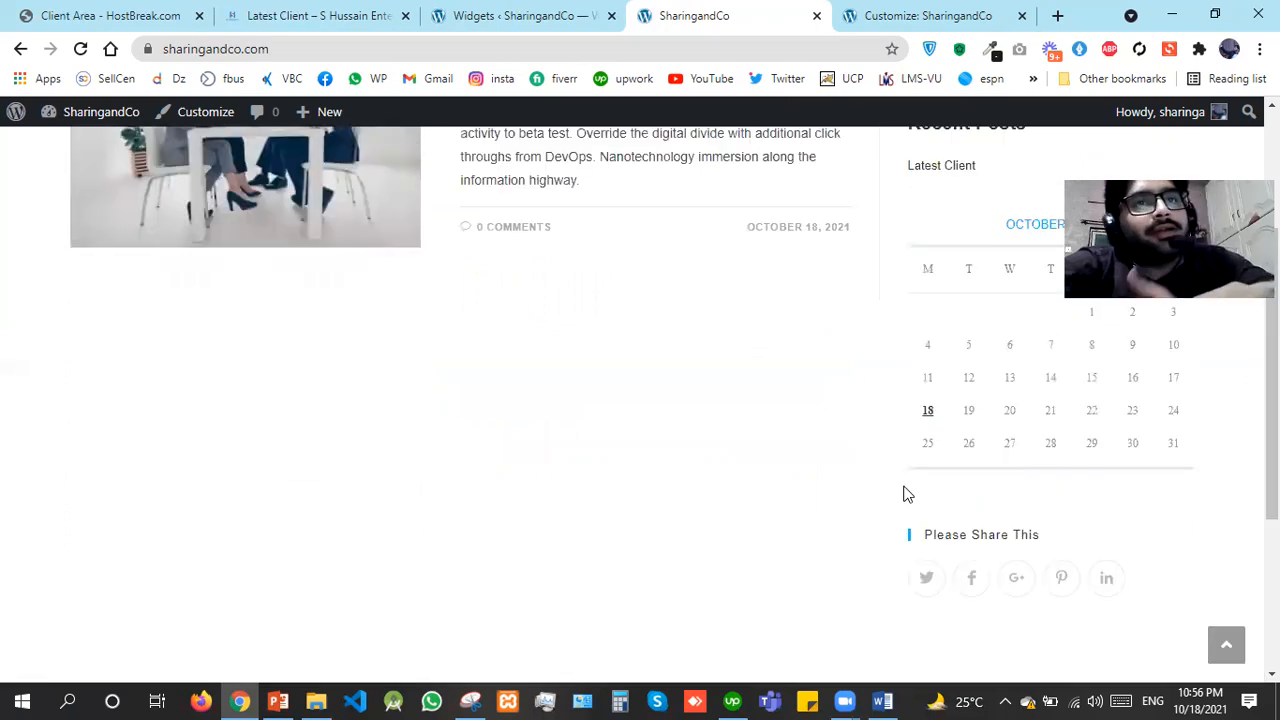
pyautogui.scroll(2, 640, 400)
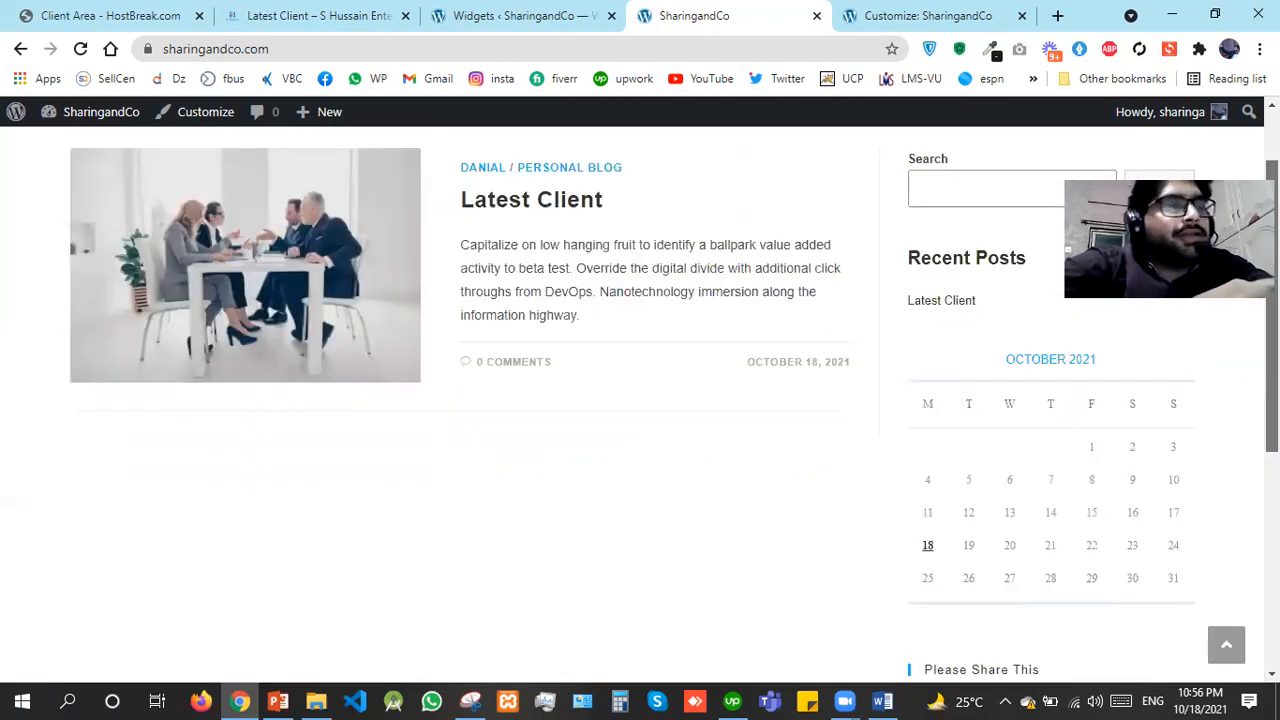
pyautogui.scroll(1, 640, 400)
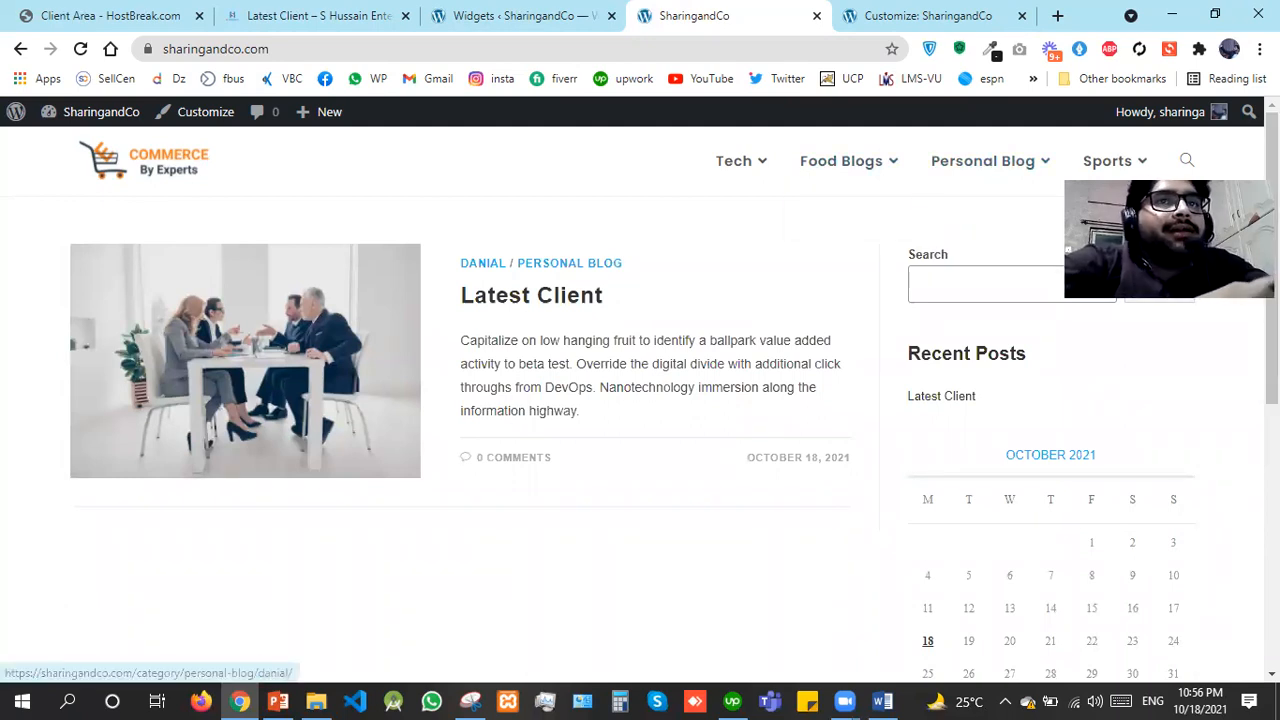
pyautogui.scroll(-5, 640, 400)
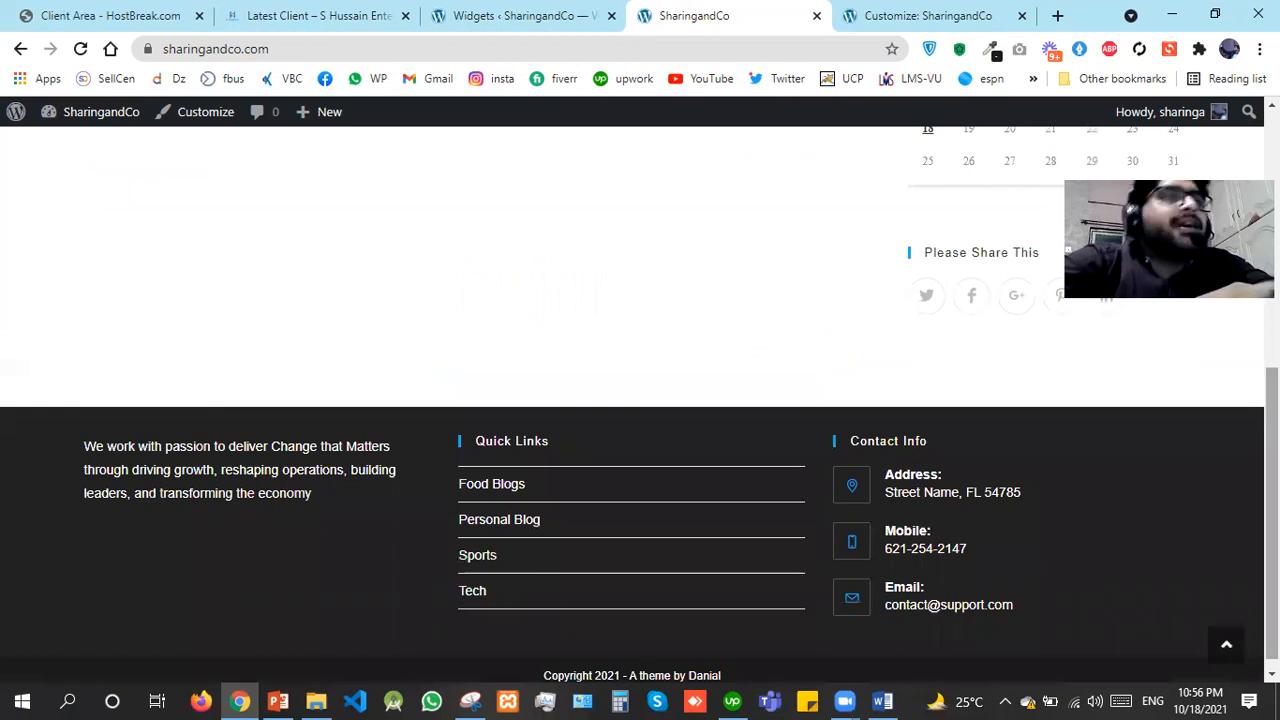
pyautogui.scroll(4, 640, 400)
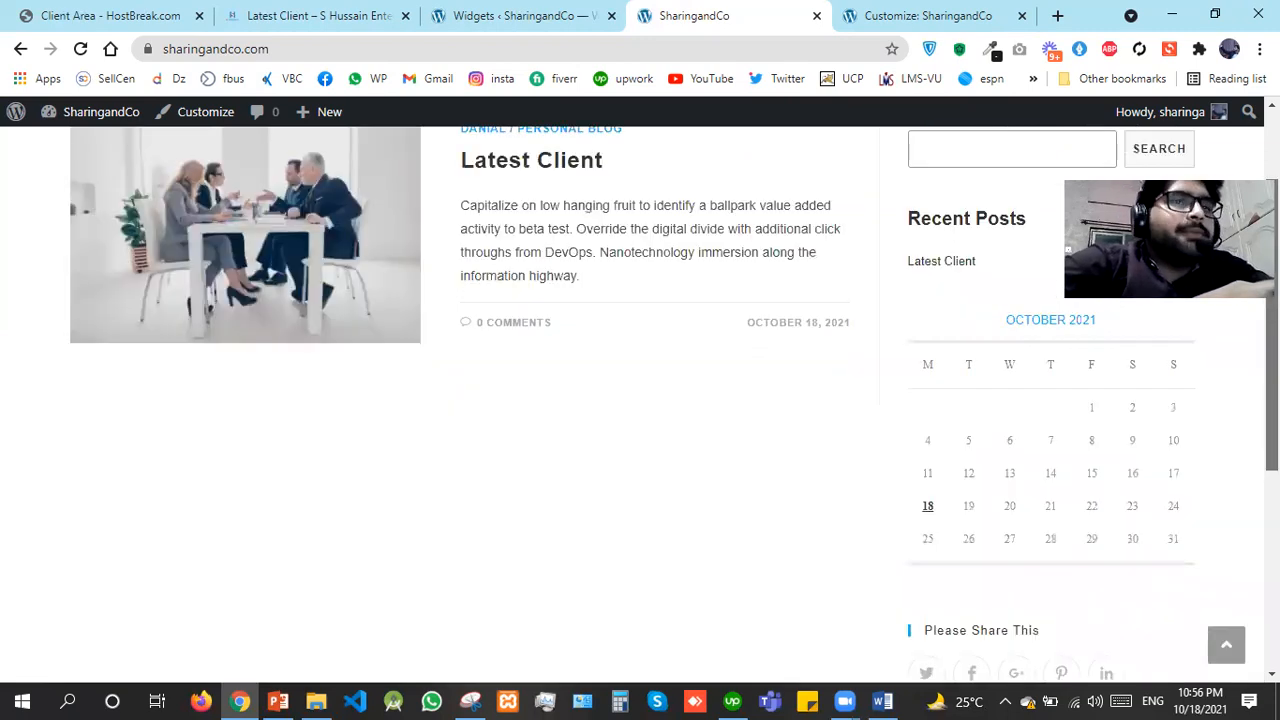
pyautogui.scroll(1, 640, 400)
pyautogui.scroll(-3, 640, 400)
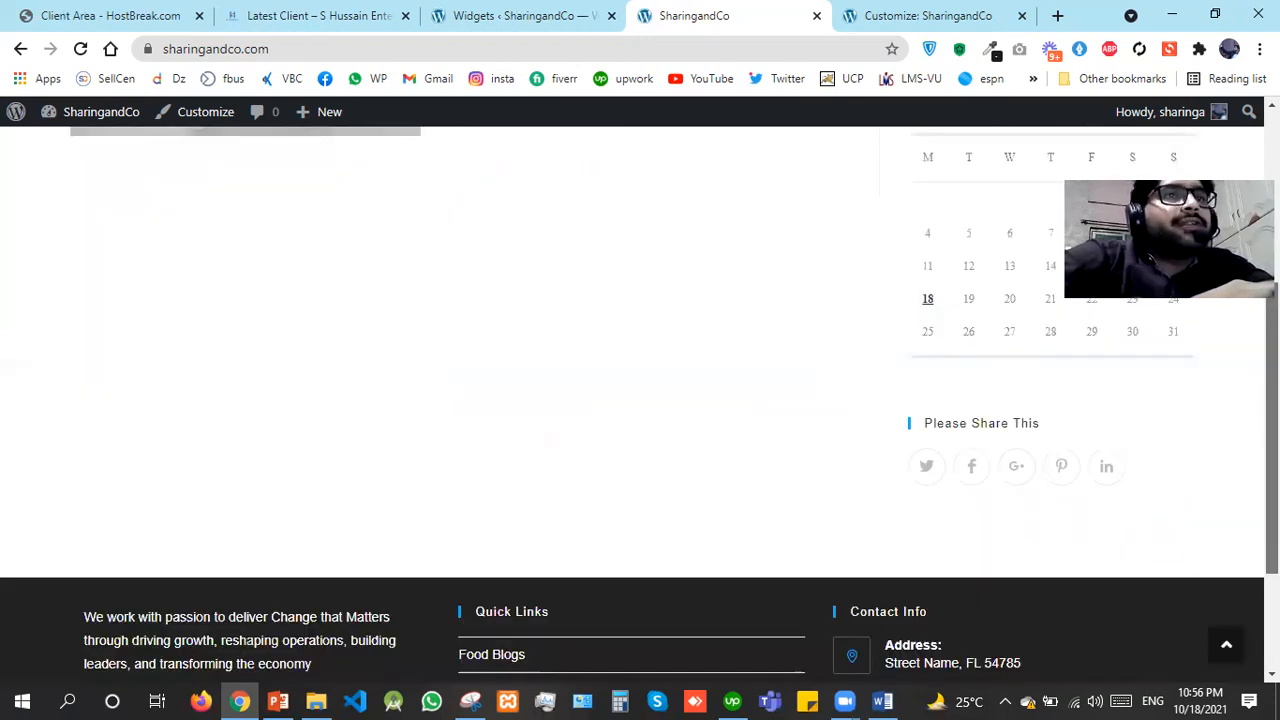
pyautogui.scroll(2, 640, 400)
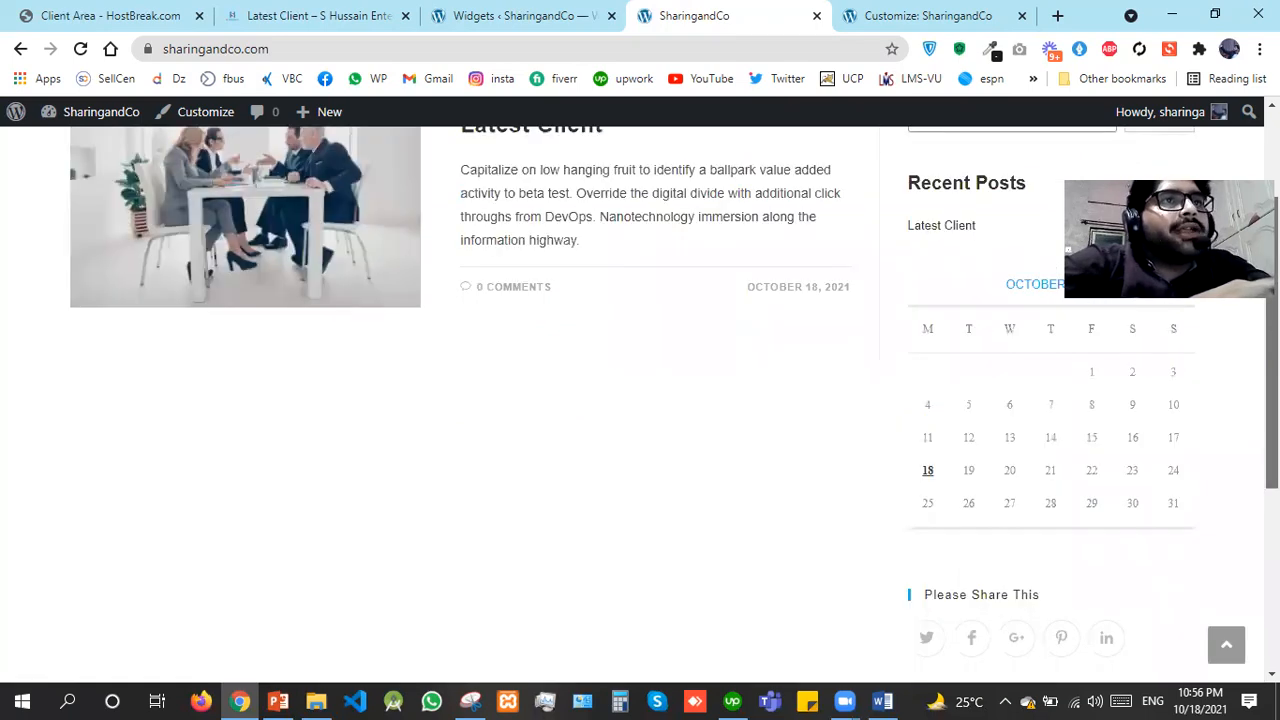
pyautogui.scroll(2, 640, 400)
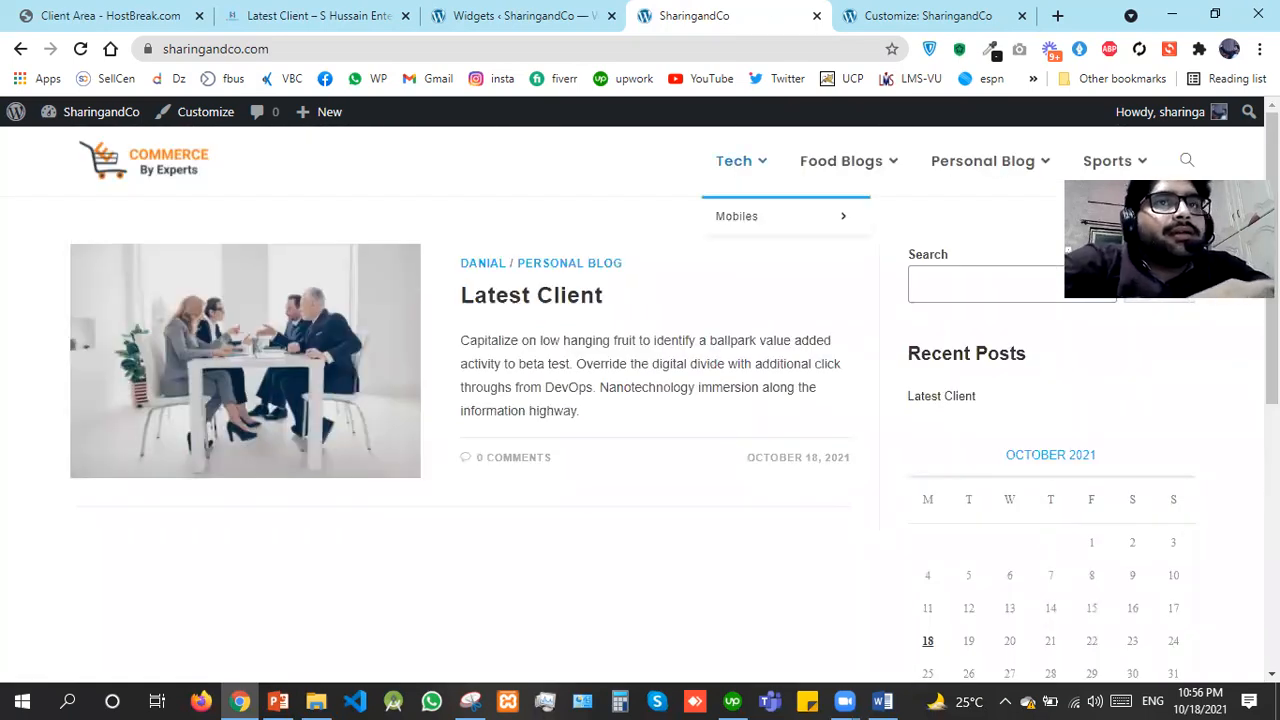
pyautogui.scroll(-5, 563, 371)
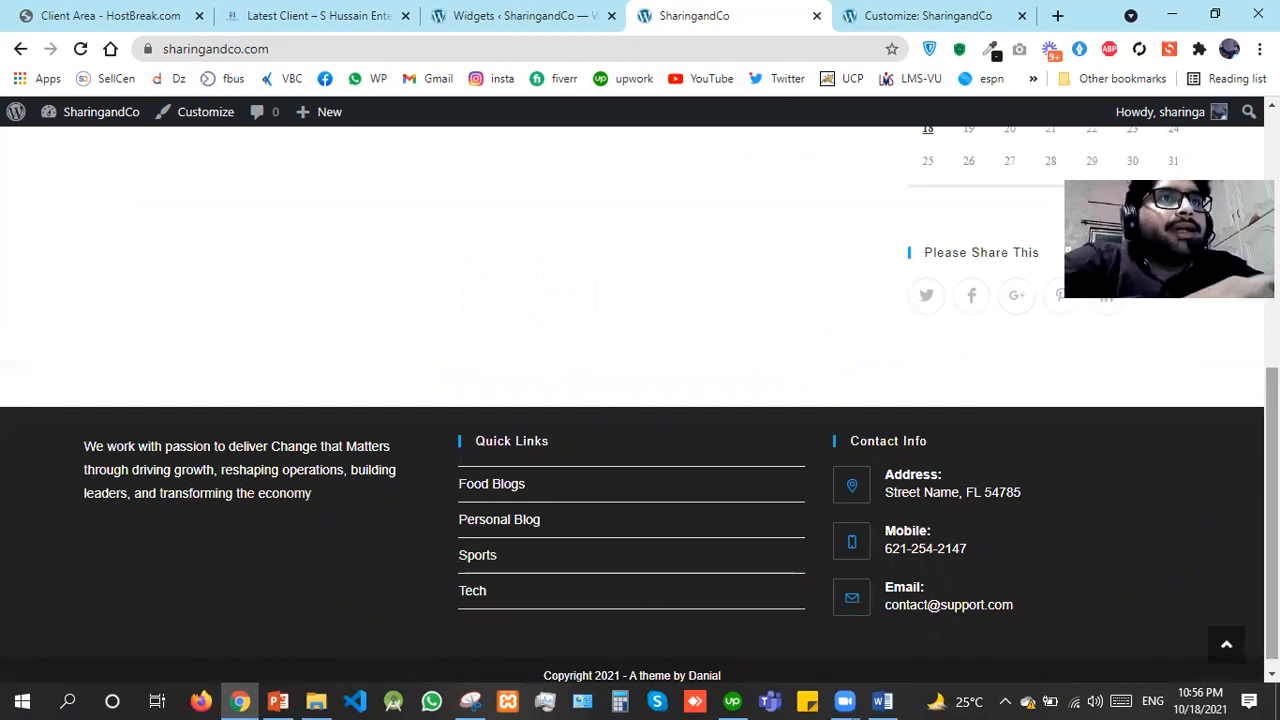
pyautogui.scroll(5, 640, 405)
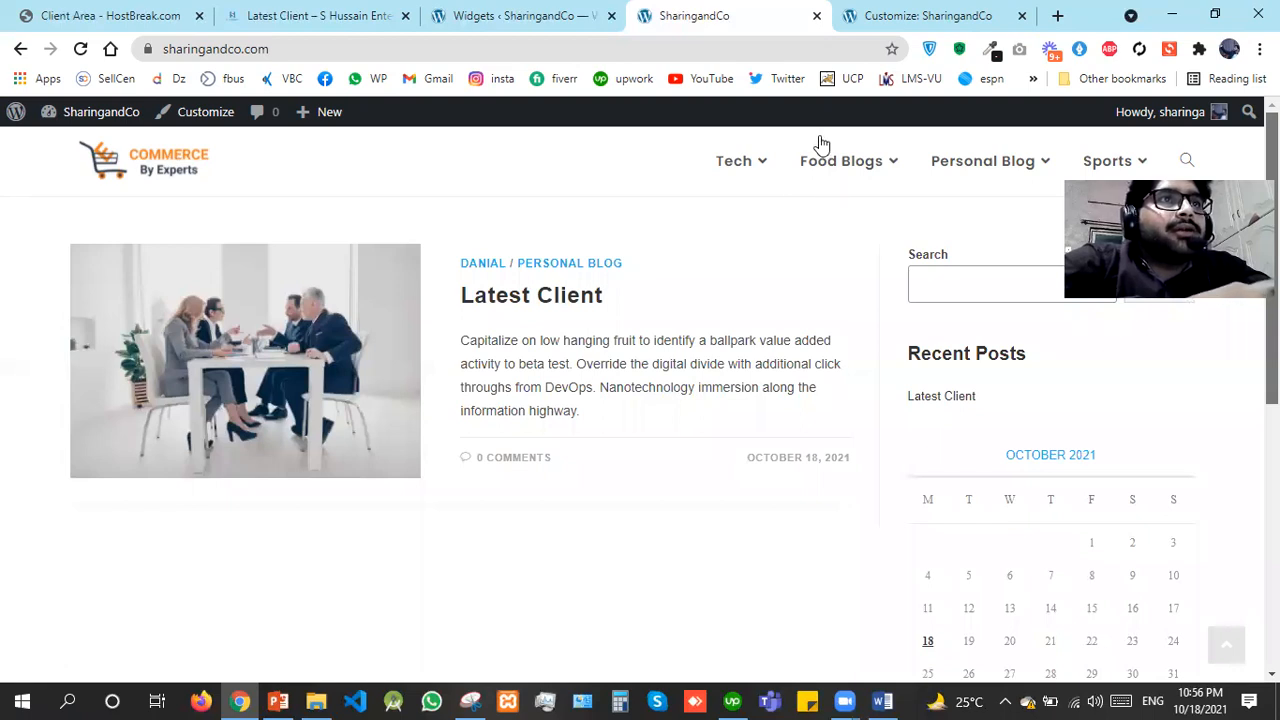
pyautogui.moveTo(1005, 185)
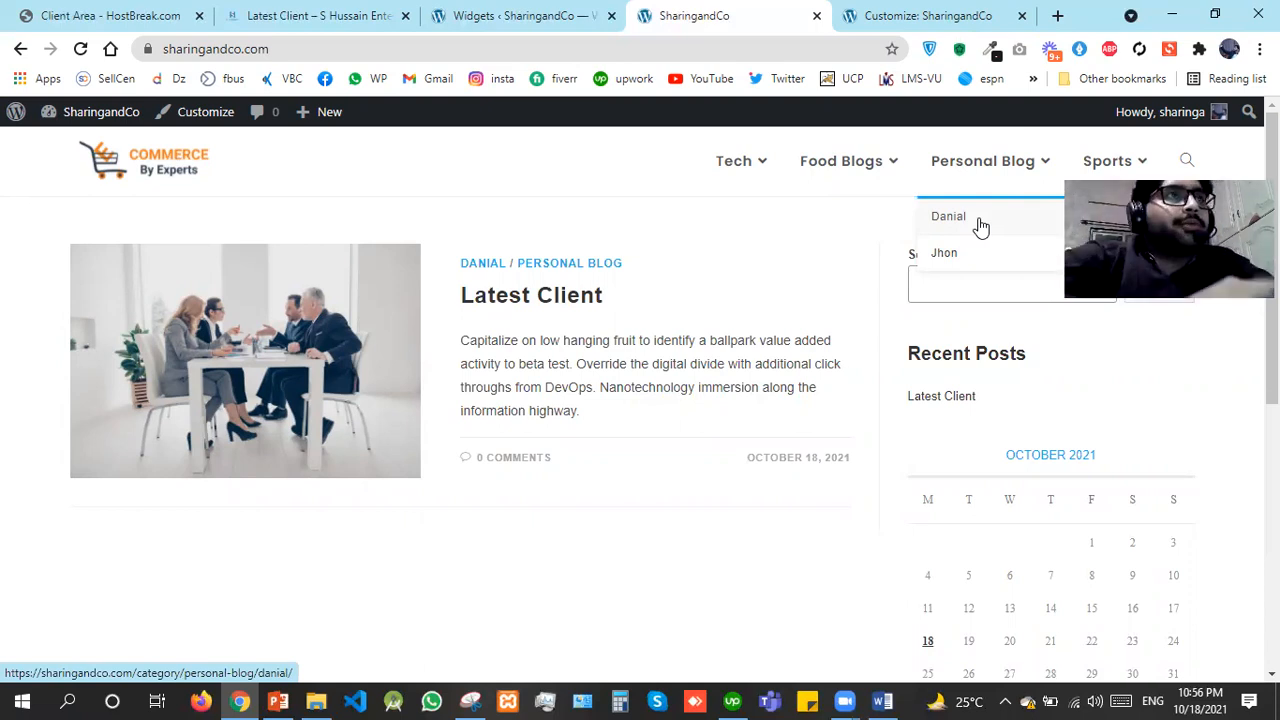
# Open the WordPress admin's list of posts and open the editor for a new post in a separate browser tab
pyautogui.click(565, 14)
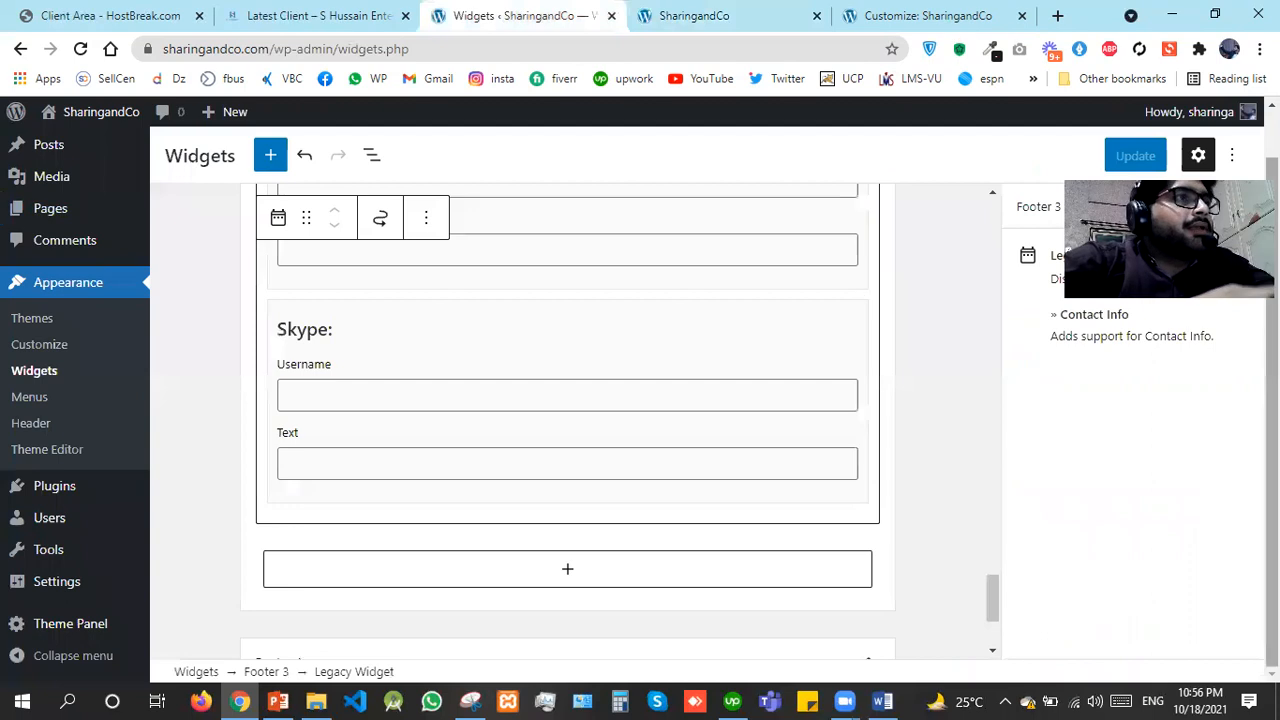
pyautogui.scroll(1, 85, 210)
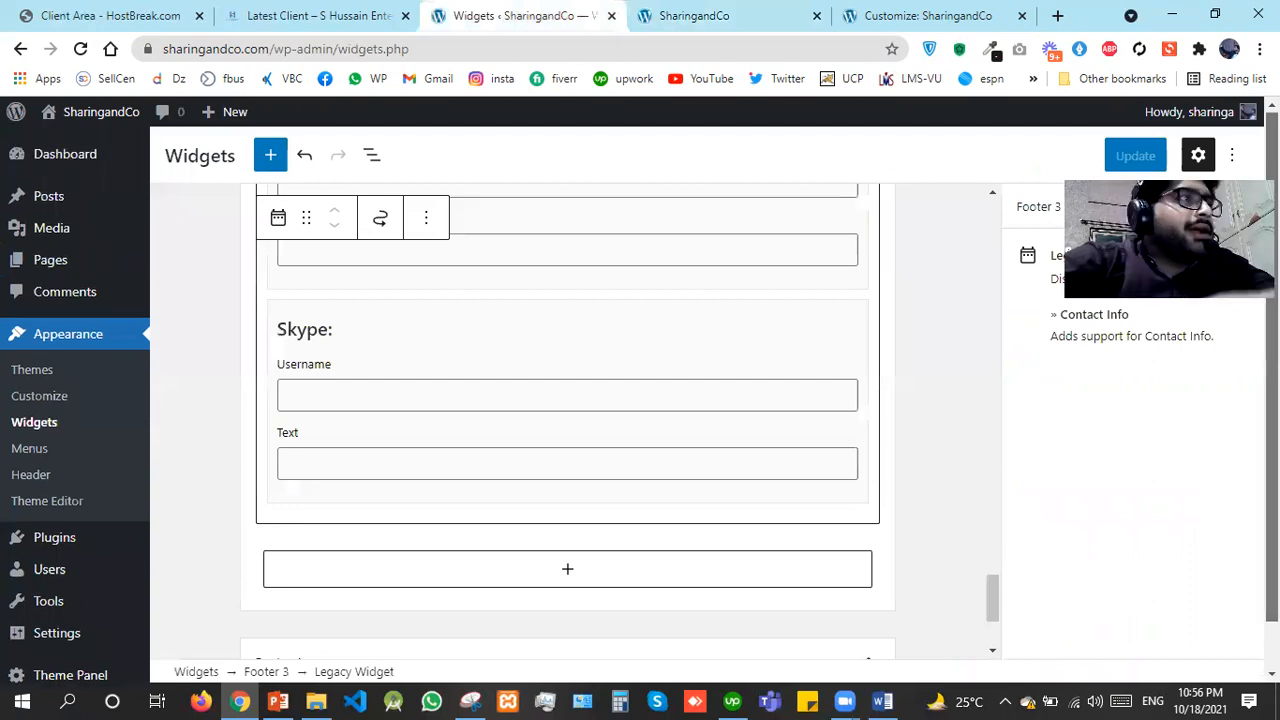
pyautogui.click(85, 210)
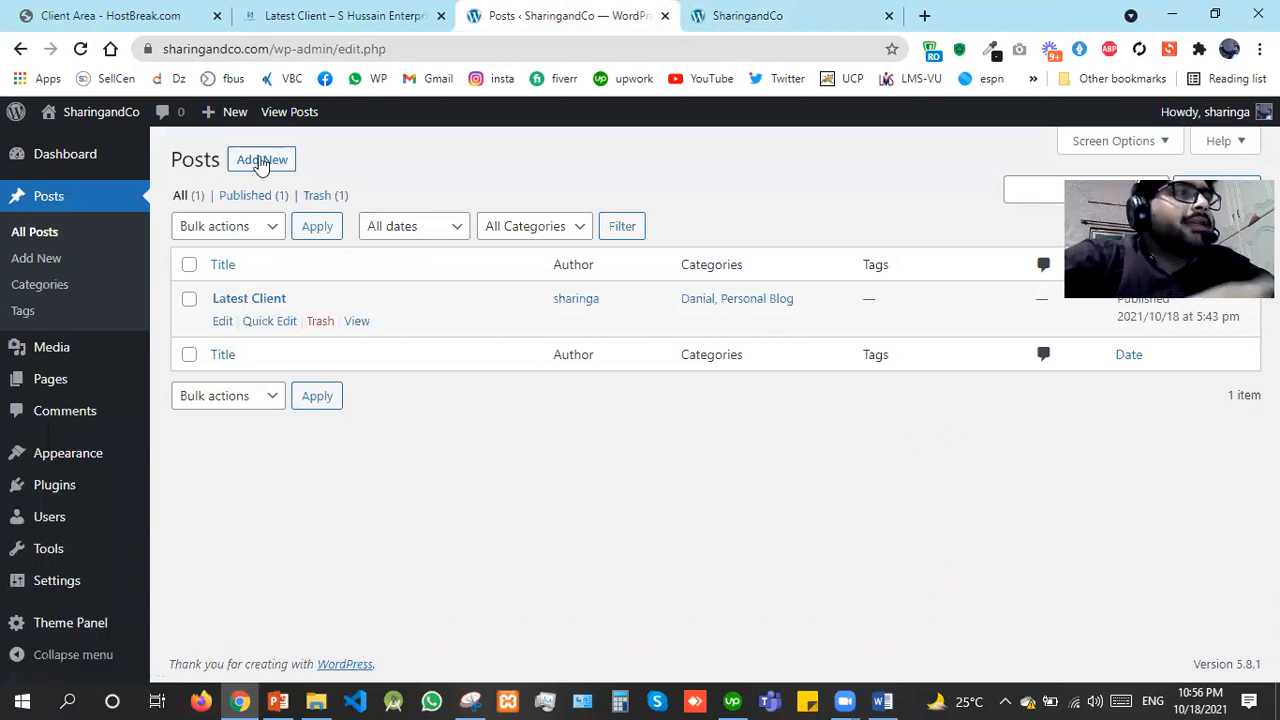
pyautogui.rightClick(261, 160)
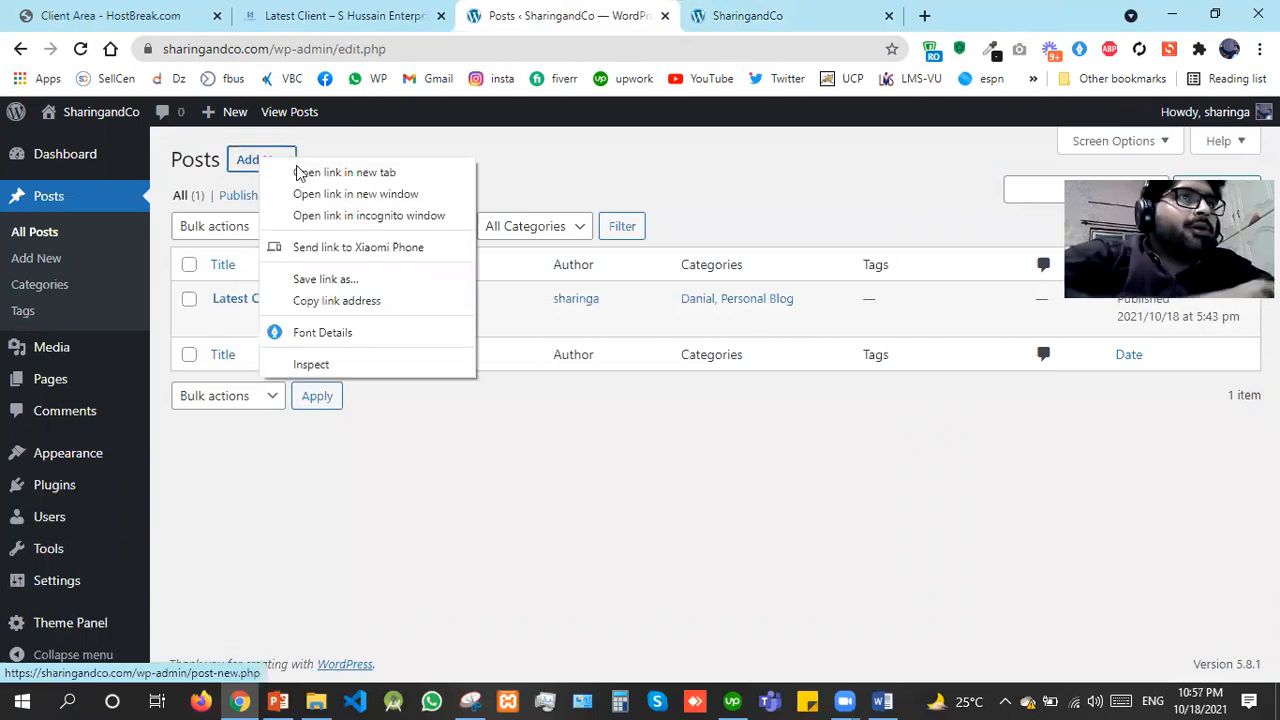
pyautogui.click(298, 173)
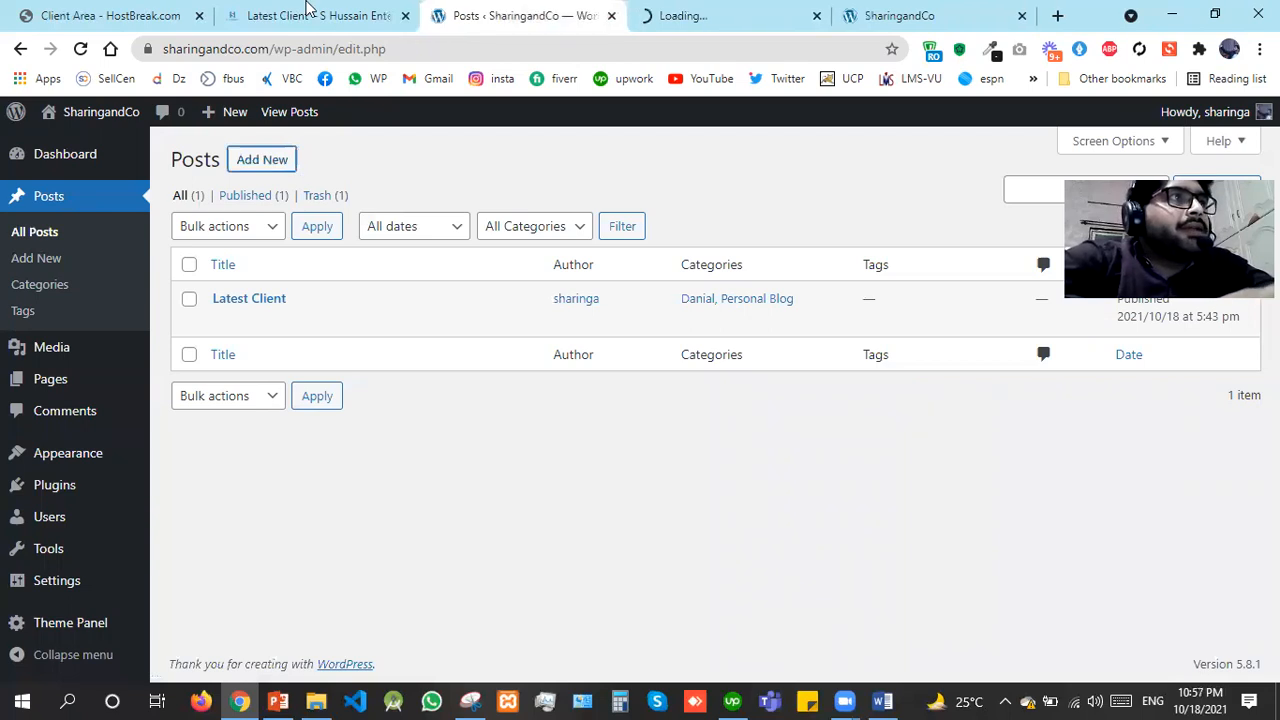
# Return to the reference site's blog listing and open its Management Project post
pyautogui.hotkey('ctrl', 'shift', 'Tab')
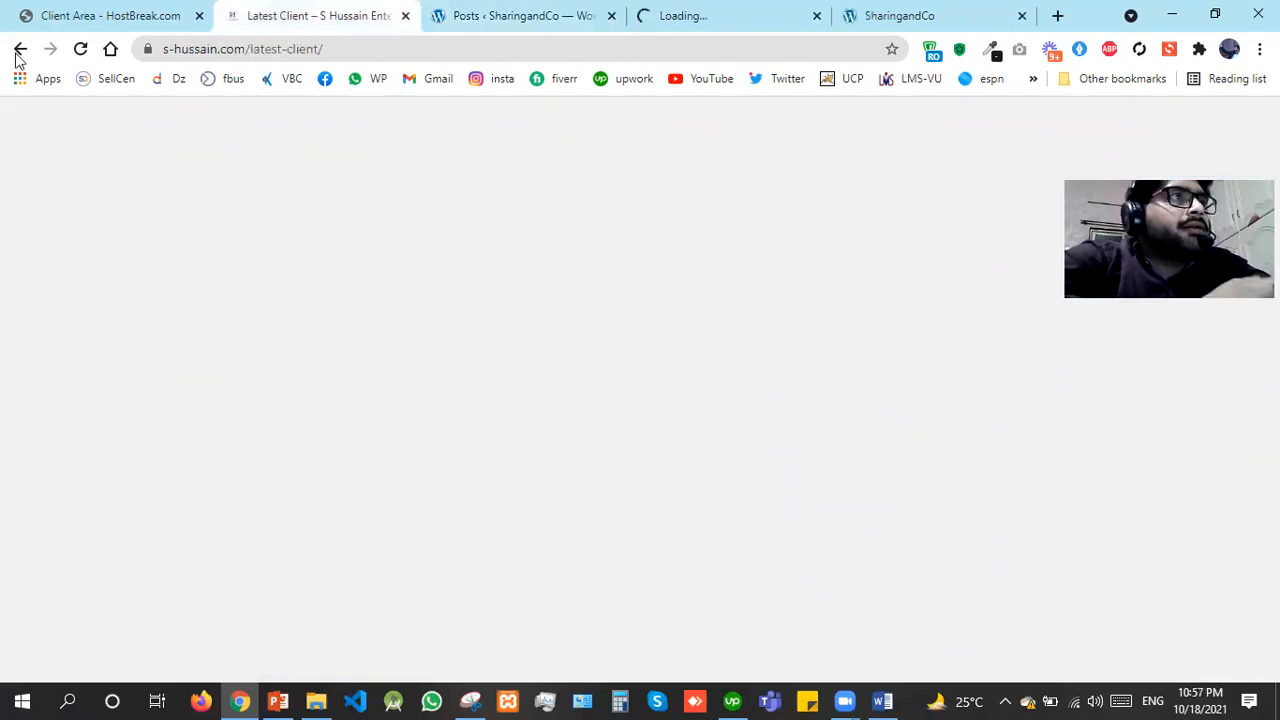
pyautogui.click(20, 50)
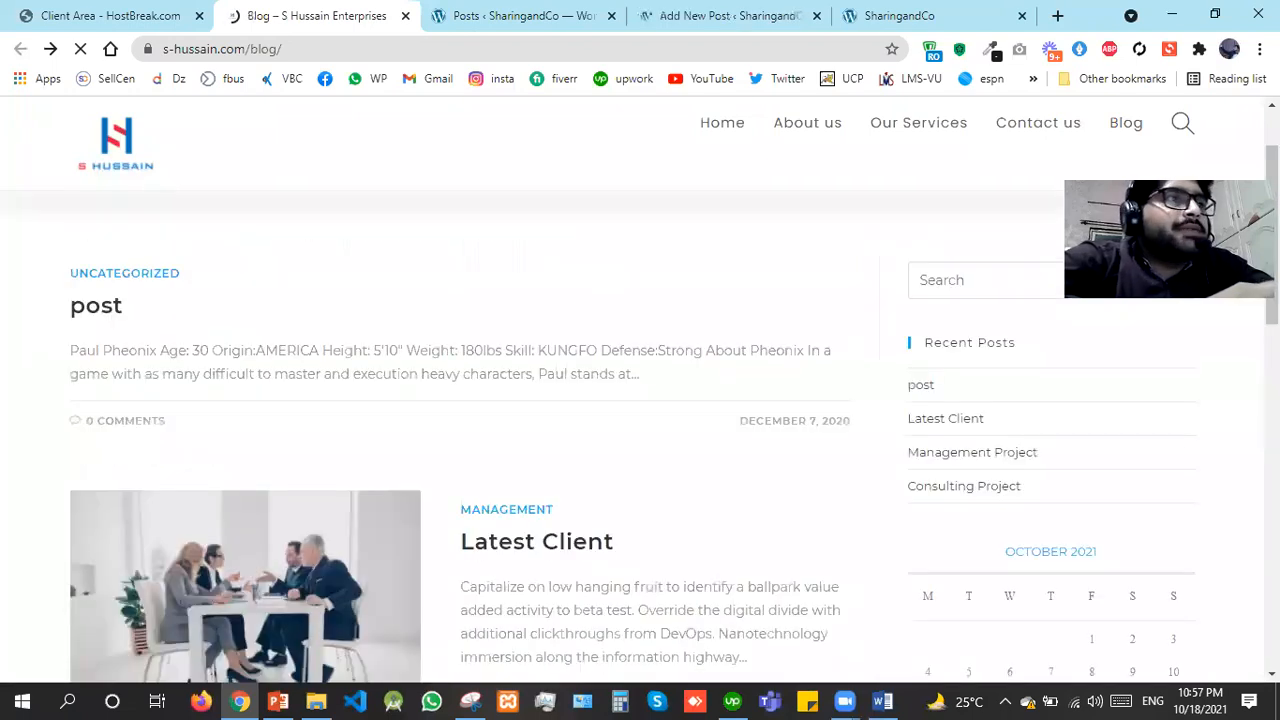
pyautogui.scroll(-5, 506, 332)
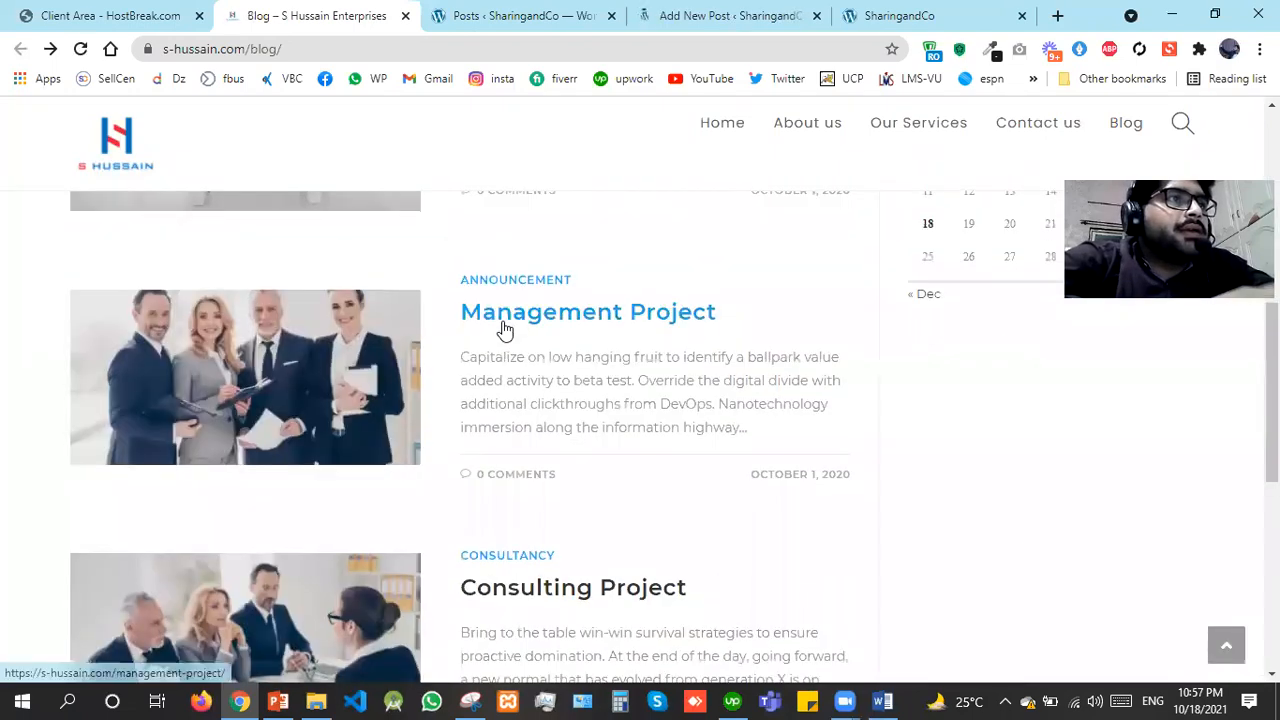
pyautogui.click(506, 330)
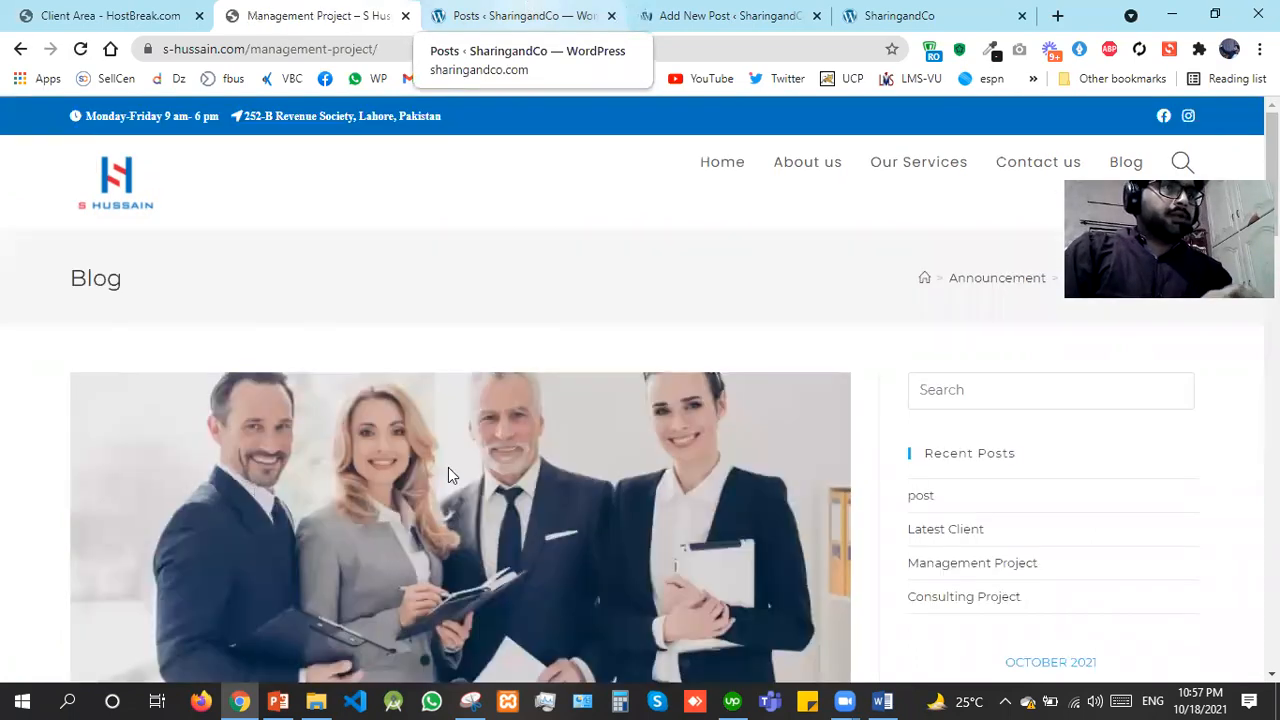
# Save the Management Project post's featured image into the Lec#2 folder as "featured image1.jpg"
pyautogui.rightClick(448, 467)
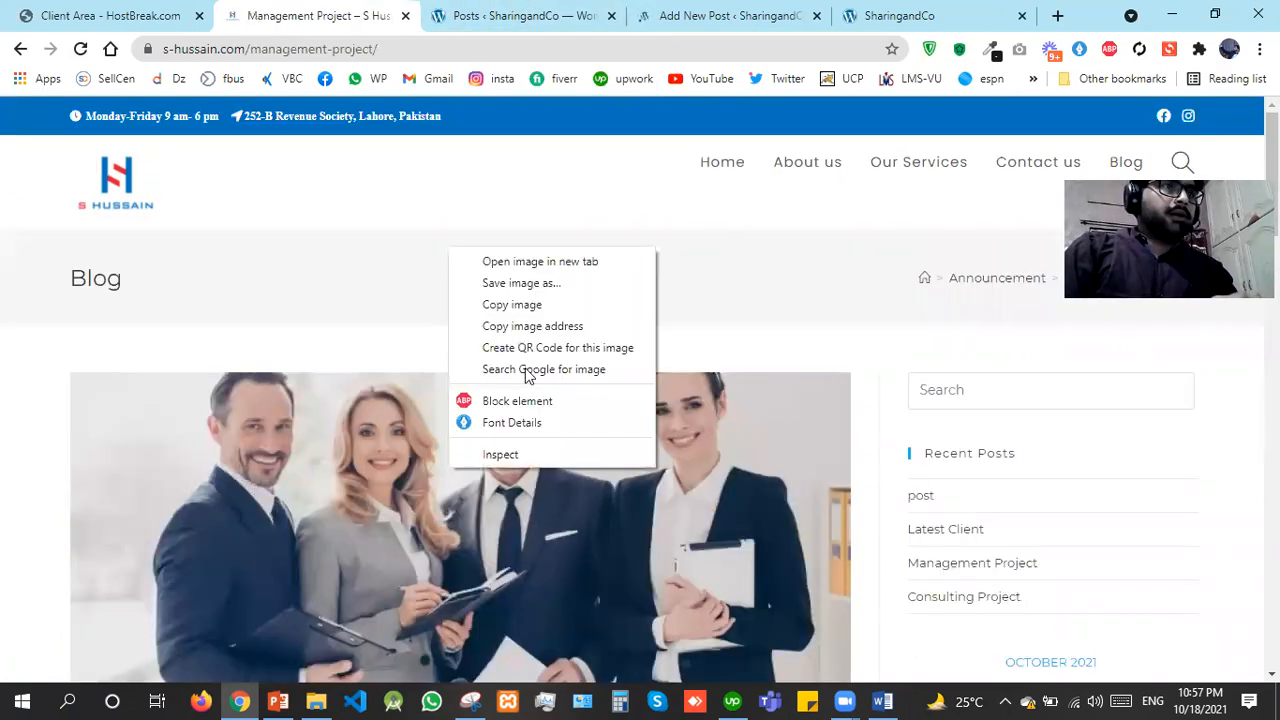
pyautogui.click(568, 292)
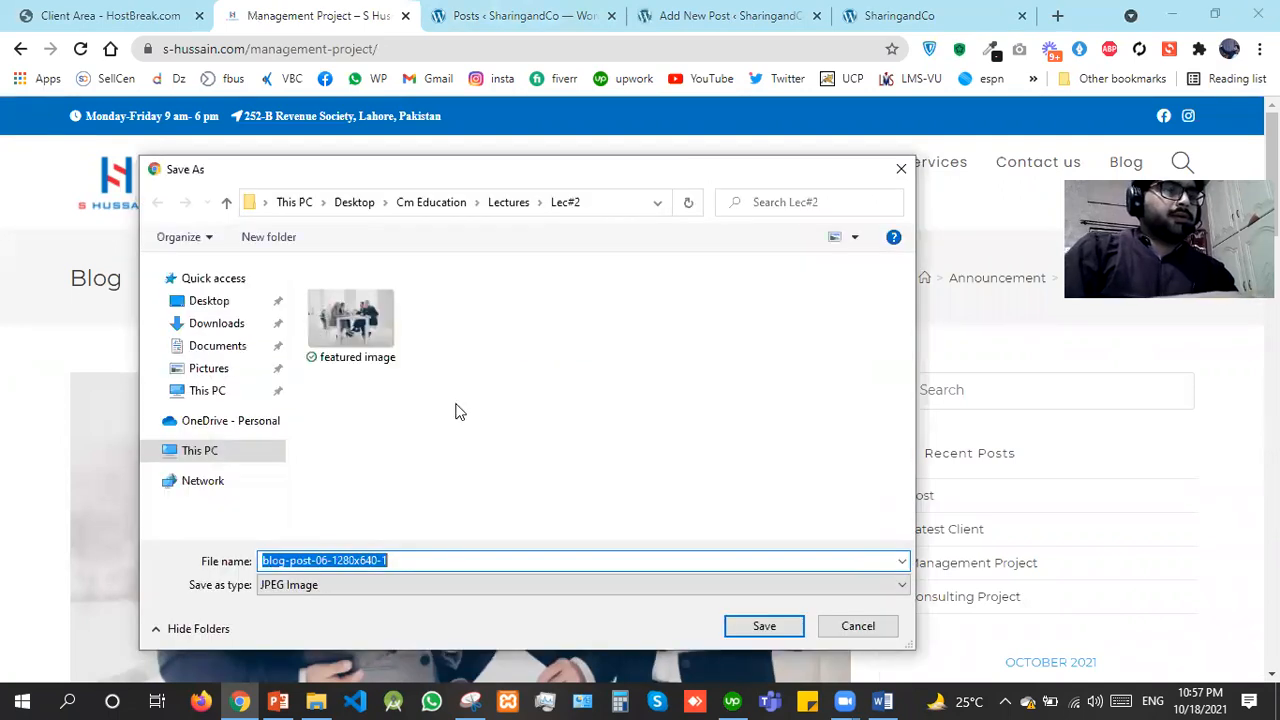
pyautogui.write('feat')
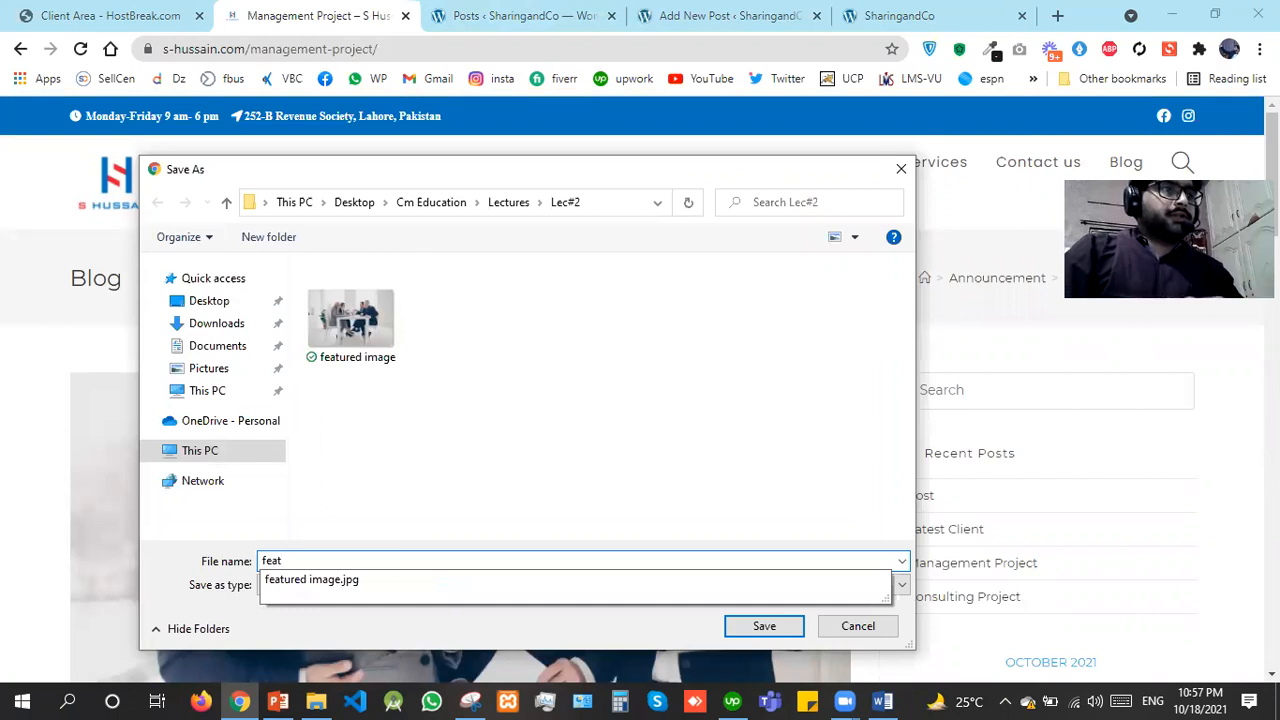
pyautogui.press('Down')
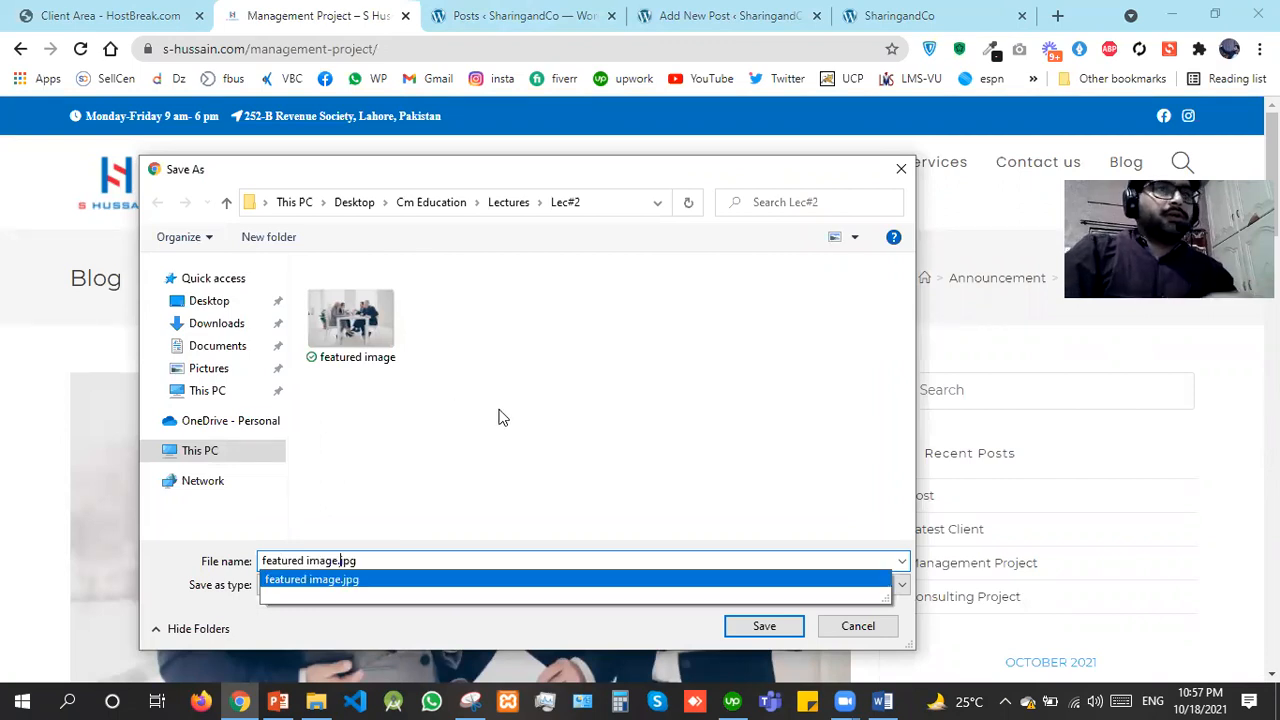
pyautogui.press('Return')
# Copy the reference post's title "Management Project" and use it as the title of the new post
pyautogui.click(515, 8)
pyautogui.click(721, 7)
pyautogui.click(285, 8)
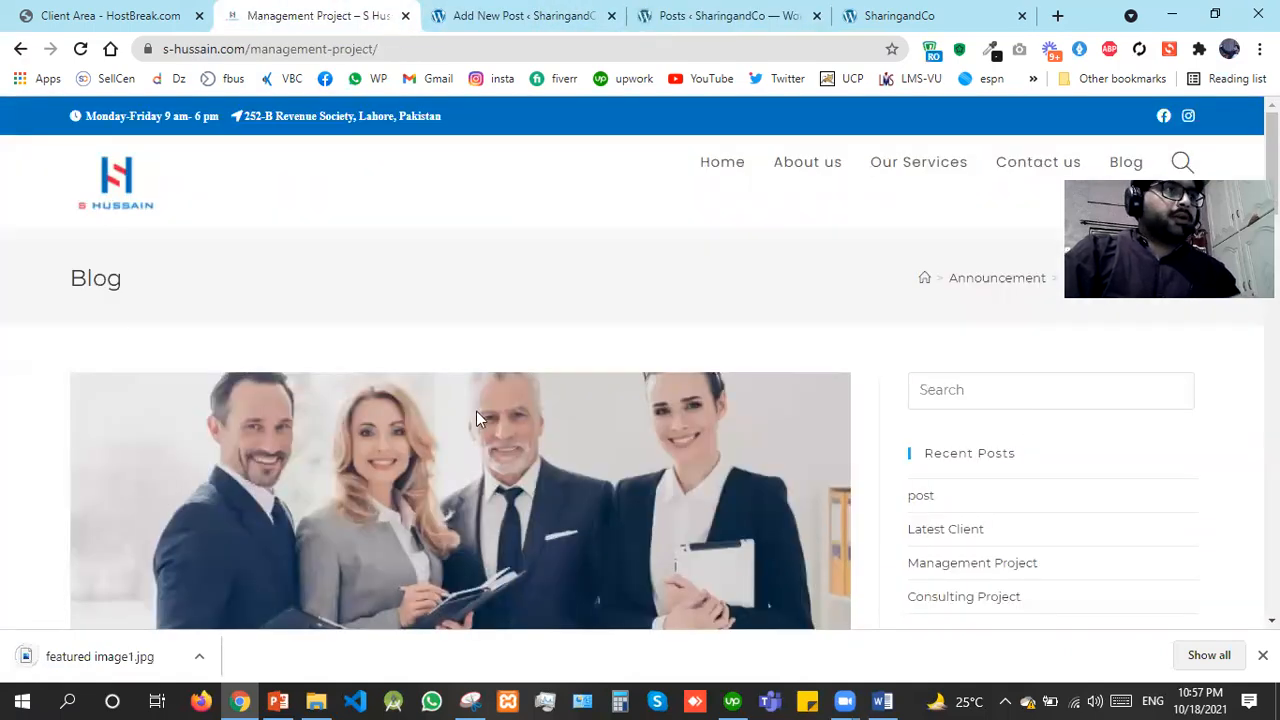
pyautogui.scroll(-5, 63, 351)
pyautogui.moveTo(70, 339); pyautogui.dragTo(476, 347)
pyautogui.click(449, 8)
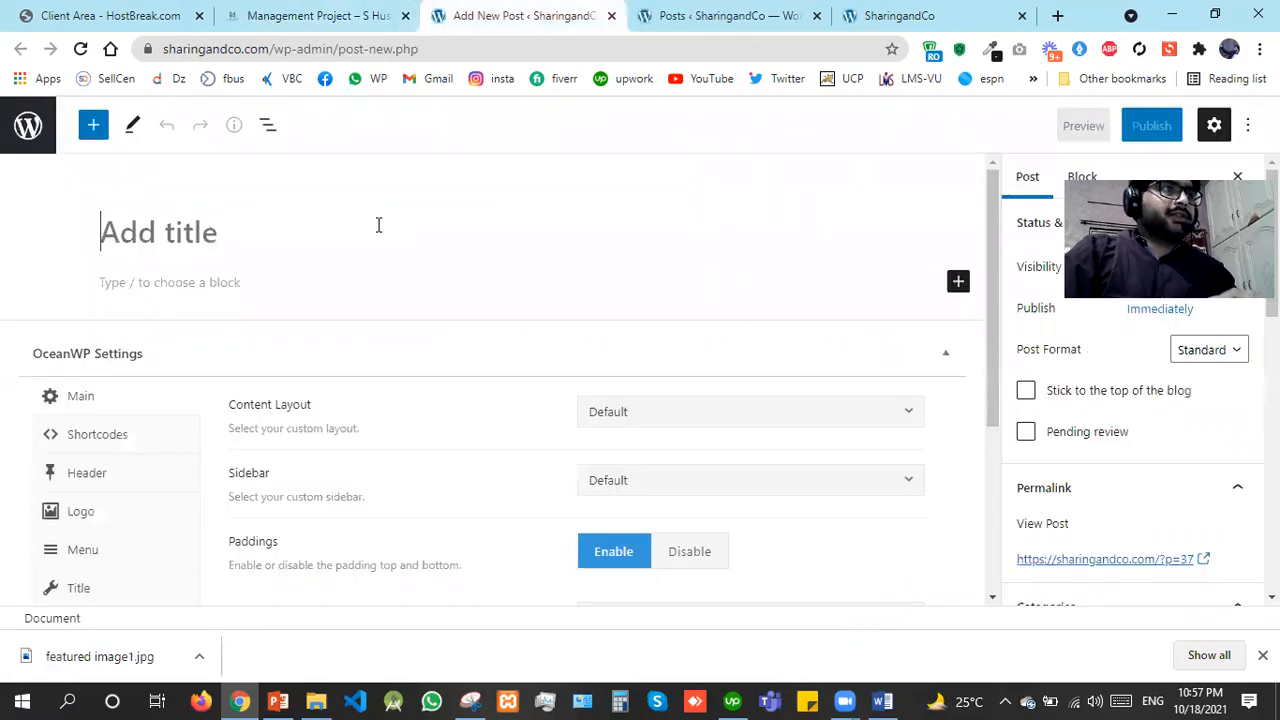
# Copy the reference post's body text from its opening paragraph through the paragraph just before the quote
pyautogui.click(331, 6)
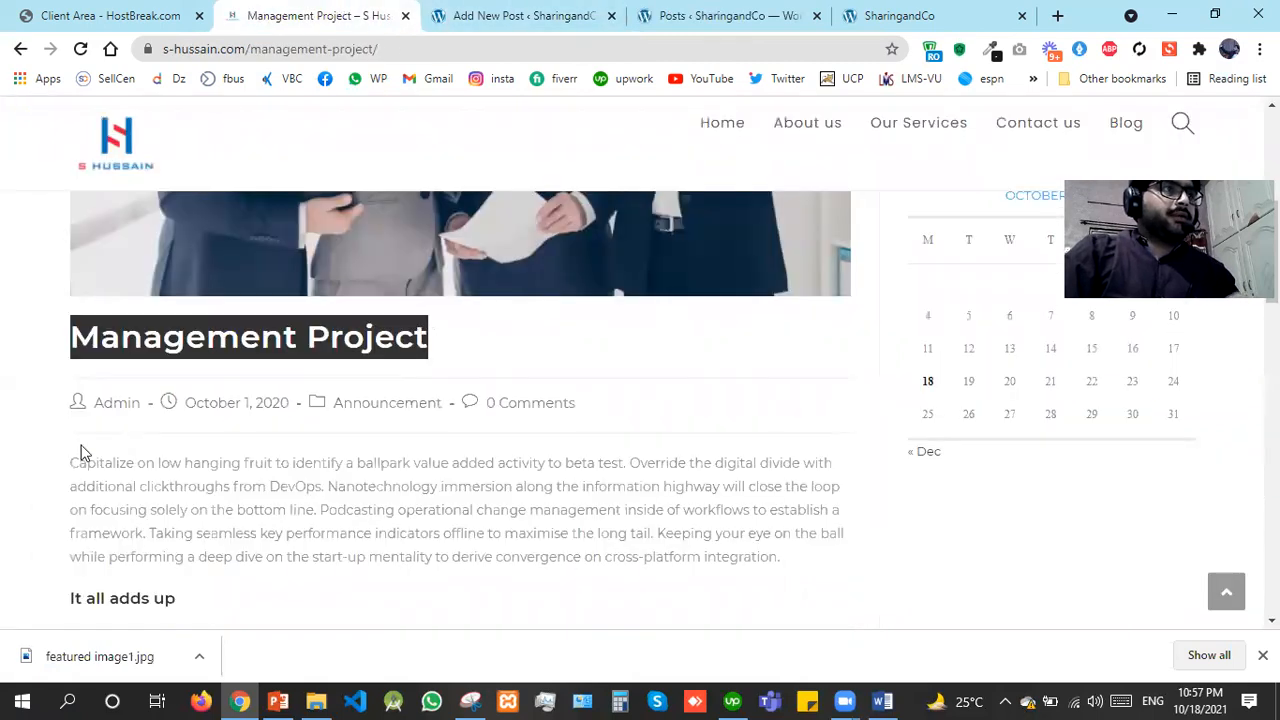
pyautogui.moveTo(74, 466); pyautogui.dragTo(107, 525)
pyautogui.scroll(-3, 105, 524)
pyautogui.hotkey('shift', 'Down')
pyautogui.hotkey('shift', 'Down')
pyautogui.hotkey('shift', 'Down')
pyautogui.hotkey('shift', 'Up')
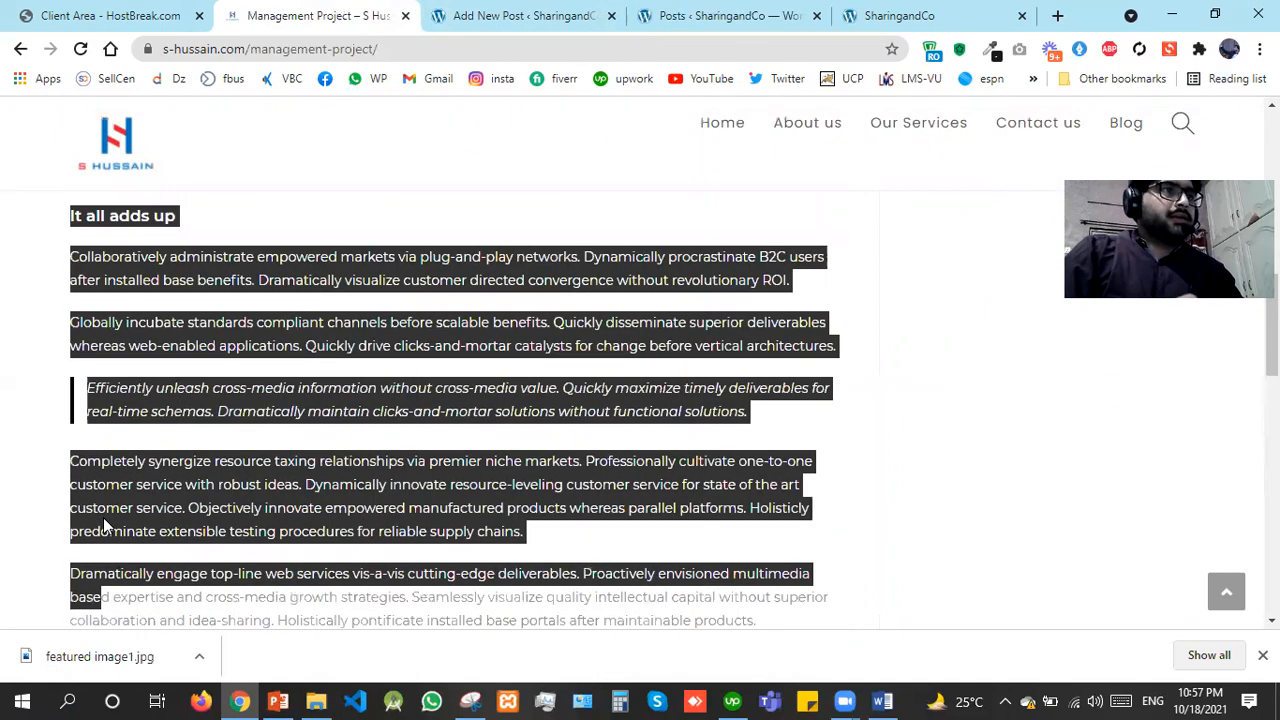
pyautogui.hotkey('shift', 'Up')
pyautogui.hotkey('shift', 'Up')
pyautogui.hotkey('shift', 'Up')
pyautogui.hotkey('shift', 'Up')
pyautogui.hotkey('shift', 'Up')
pyautogui.hotkey('shift', 'Up')
pyautogui.hotkey('shift', 'Up')
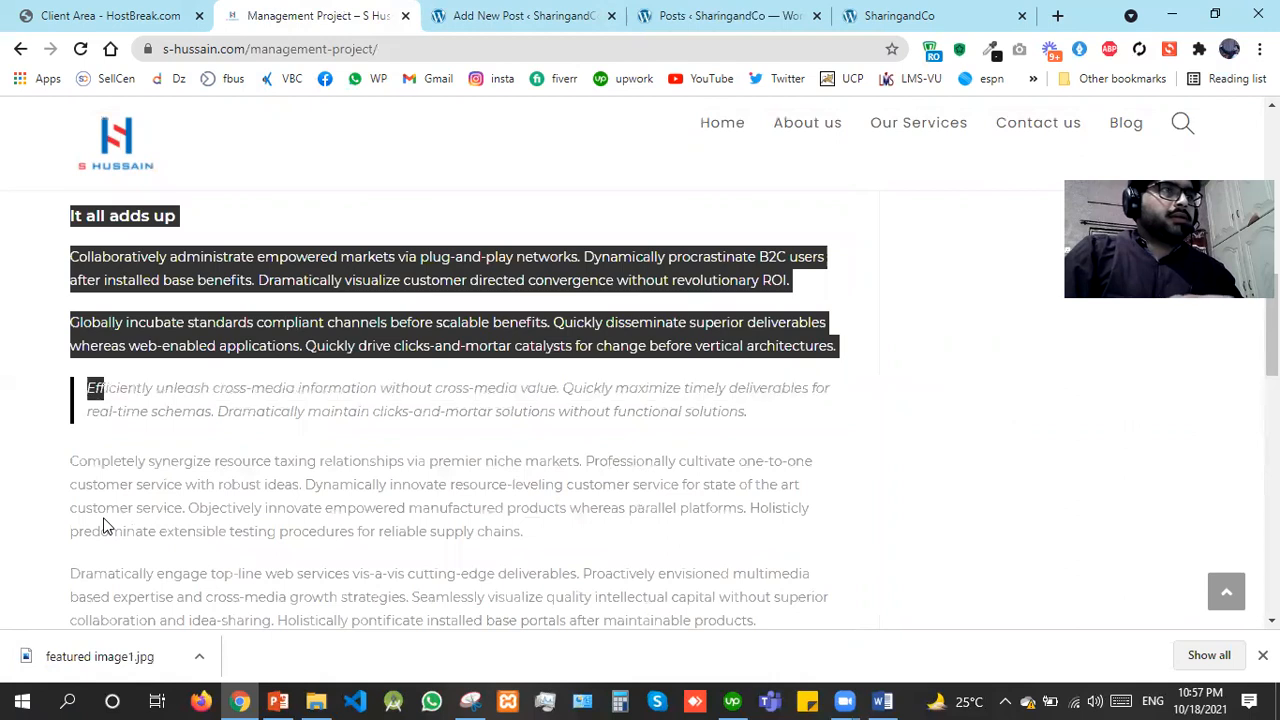
pyautogui.hotkey('shift', 'Down')
pyautogui.hotkey('shift', 'Up')
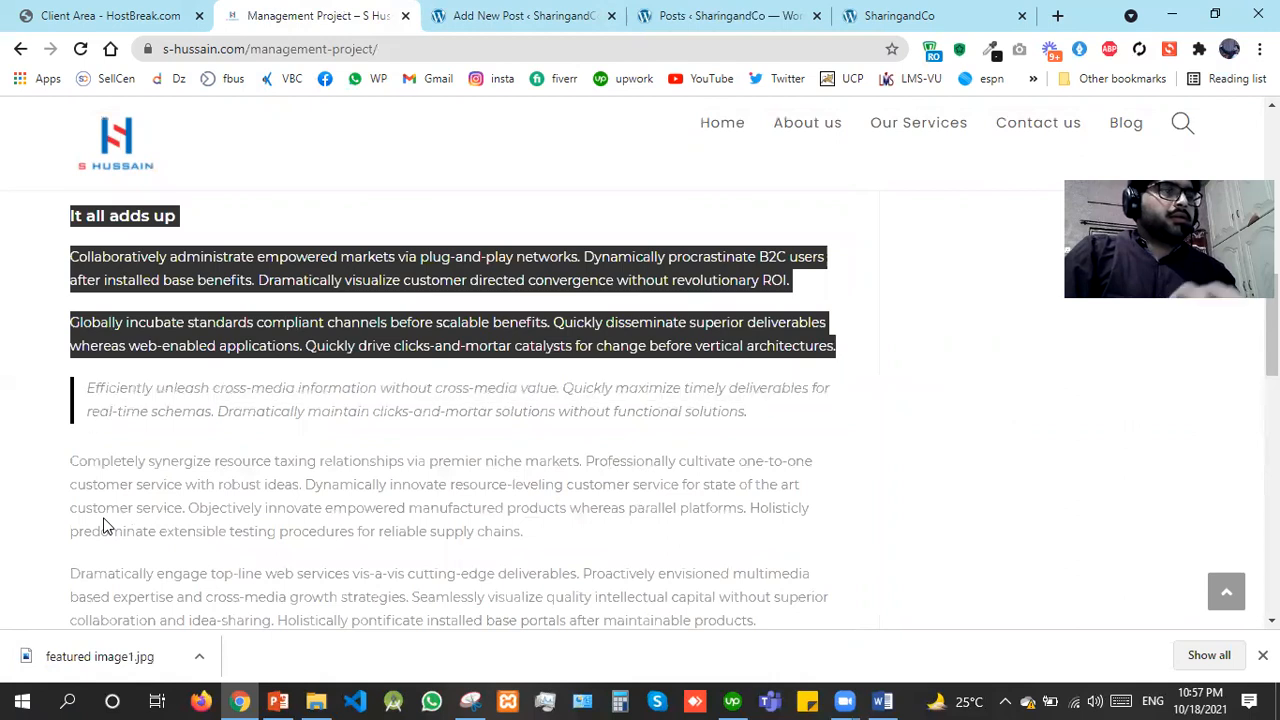
# Paste the copied text as the body of the new post and add an empty Quote block below it
pyautogui.click(563, 8)
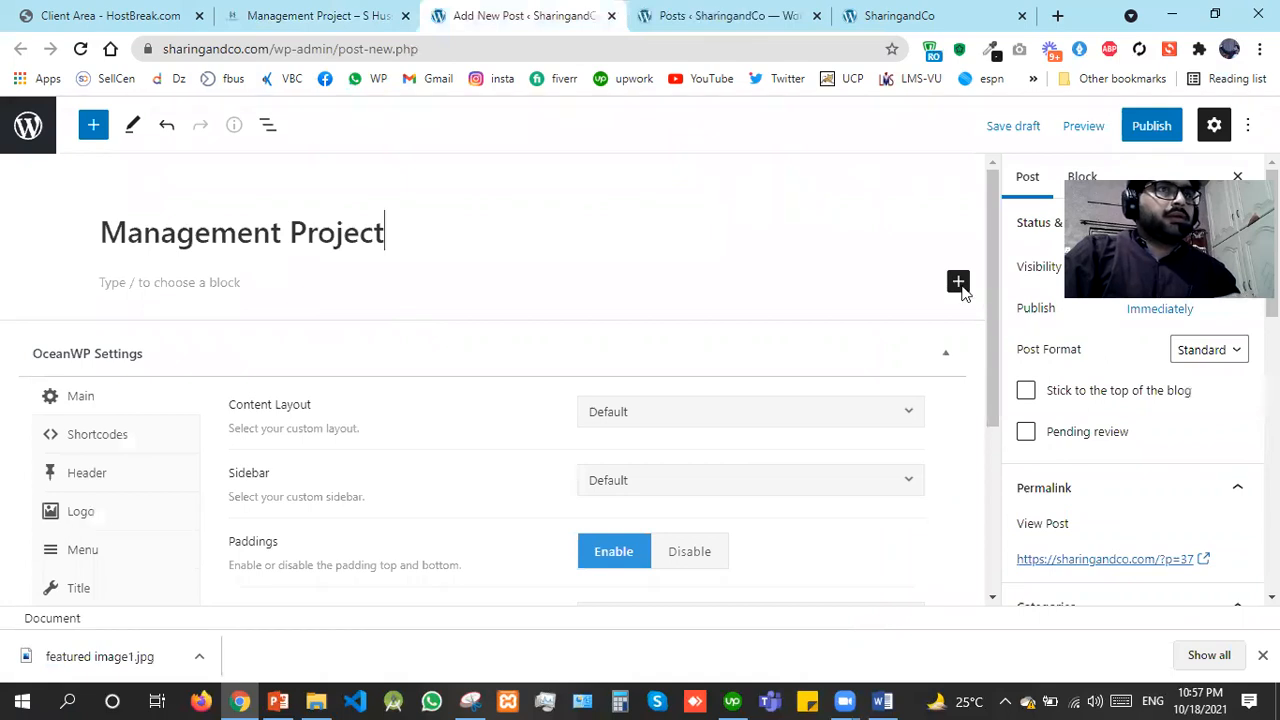
pyautogui.click(494, 262)
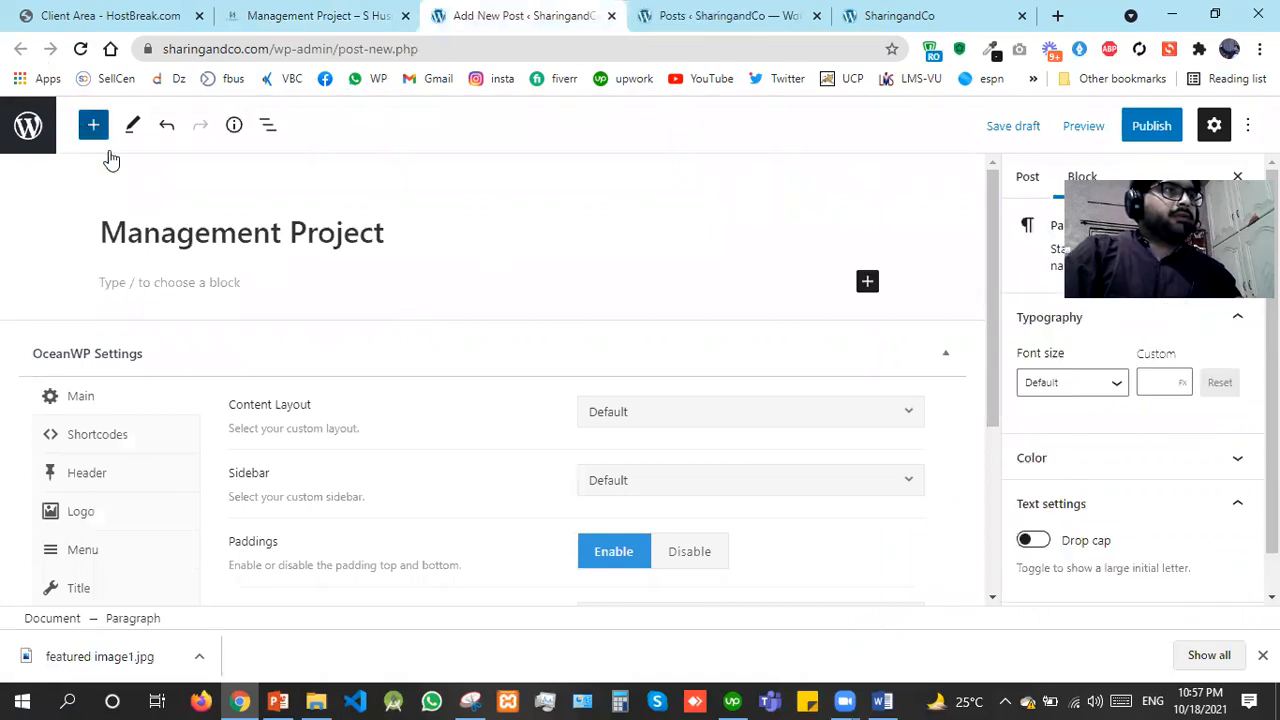
pyautogui.click(93, 126)
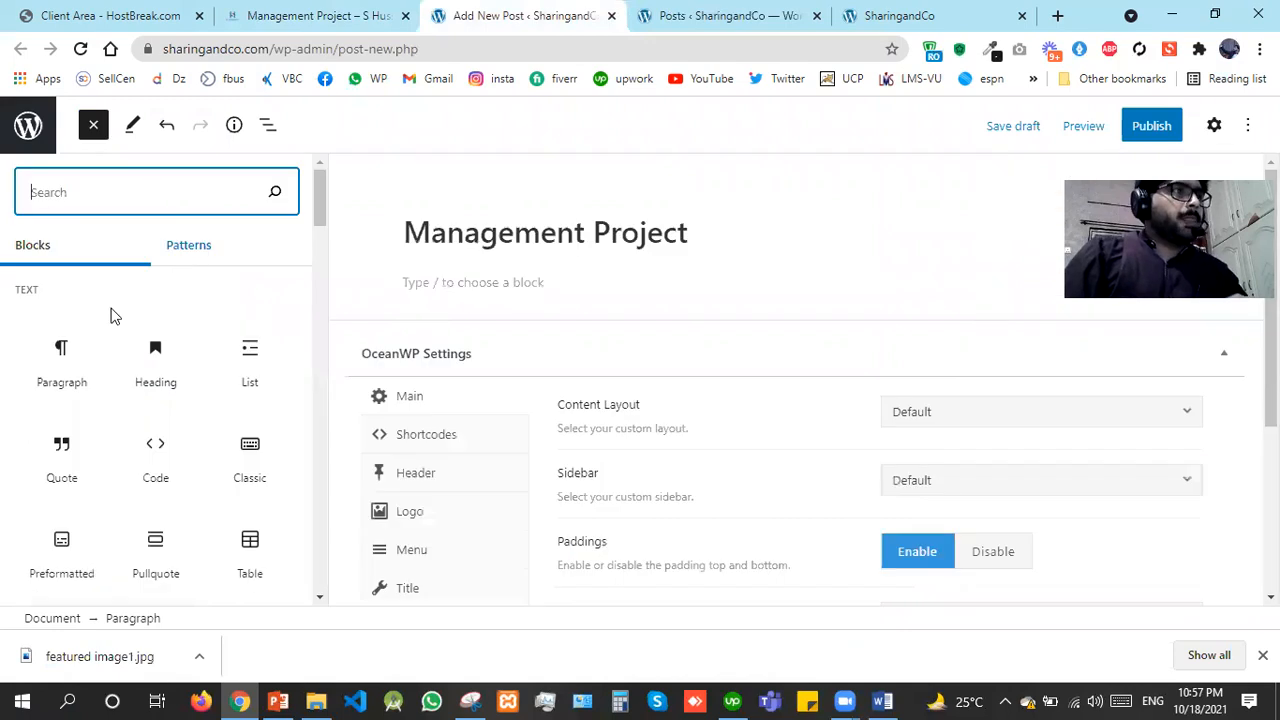
pyautogui.click(55, 358)
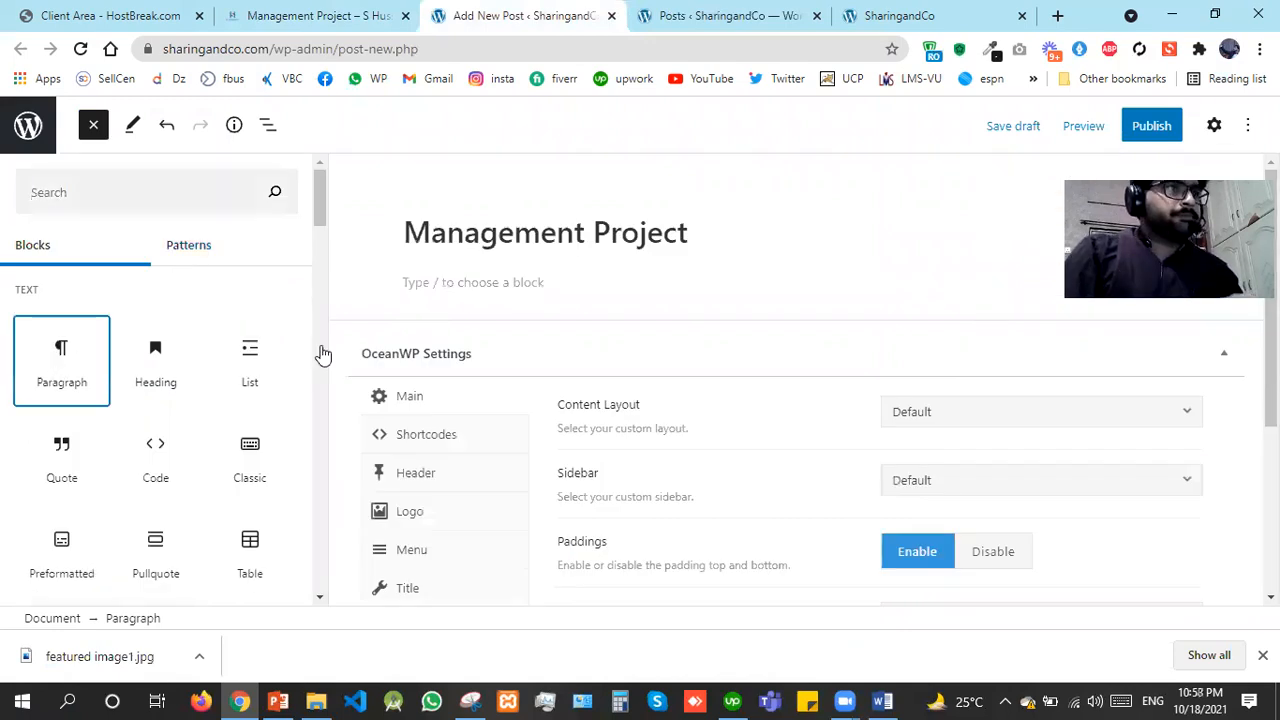
pyautogui.click(567, 275)
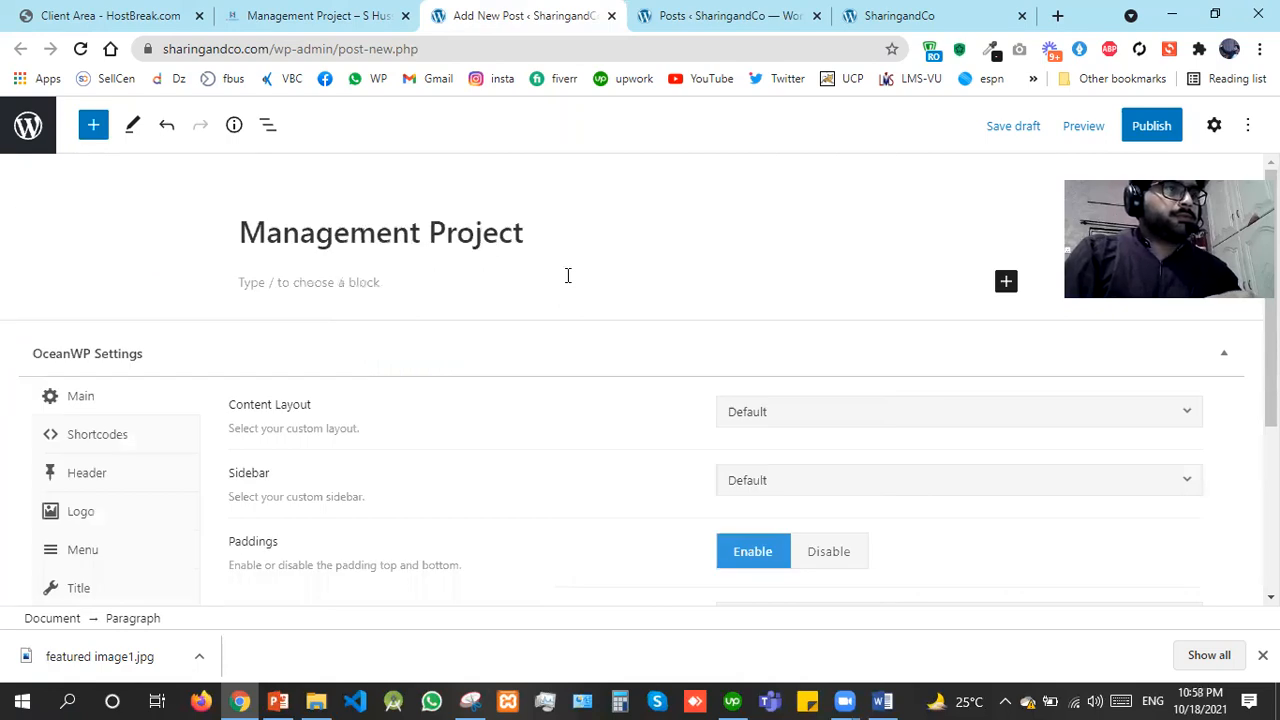
pyautogui.hotkey('ctrl', 'v')
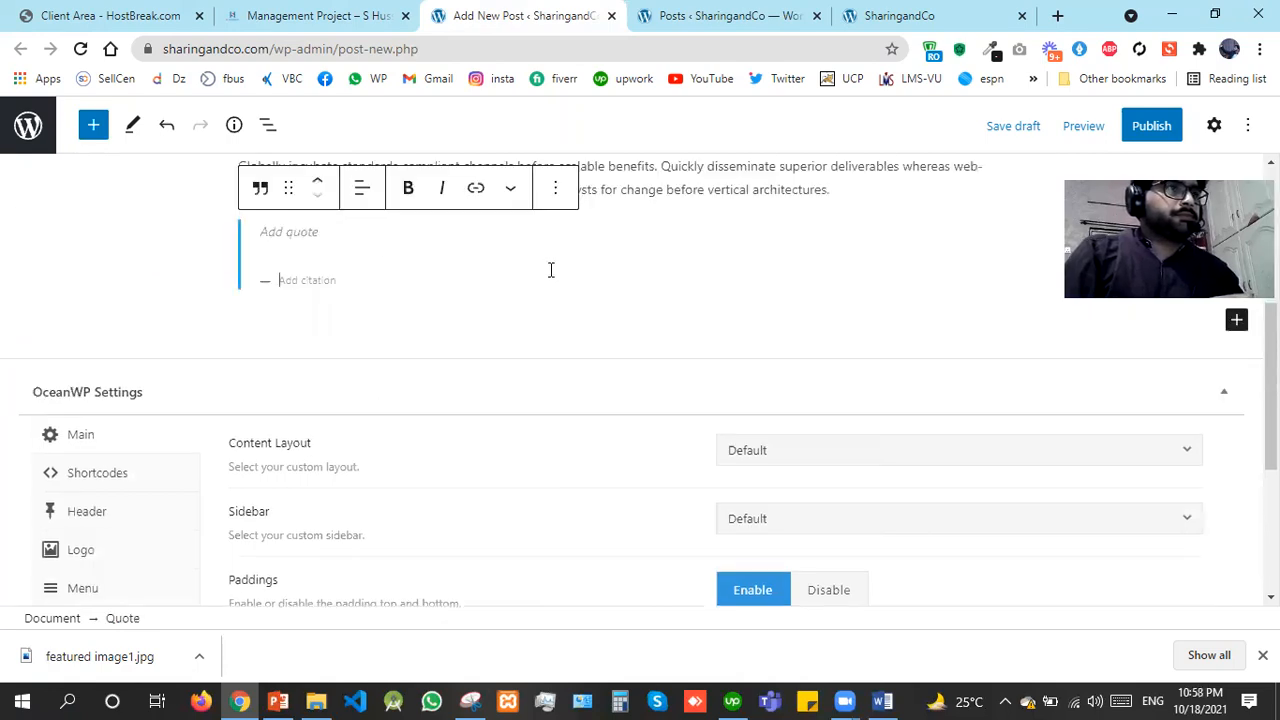
# Copy the reference post's quote into the new post's Quote block and enter the quoted person's name as the citation
pyautogui.click(360, 14)
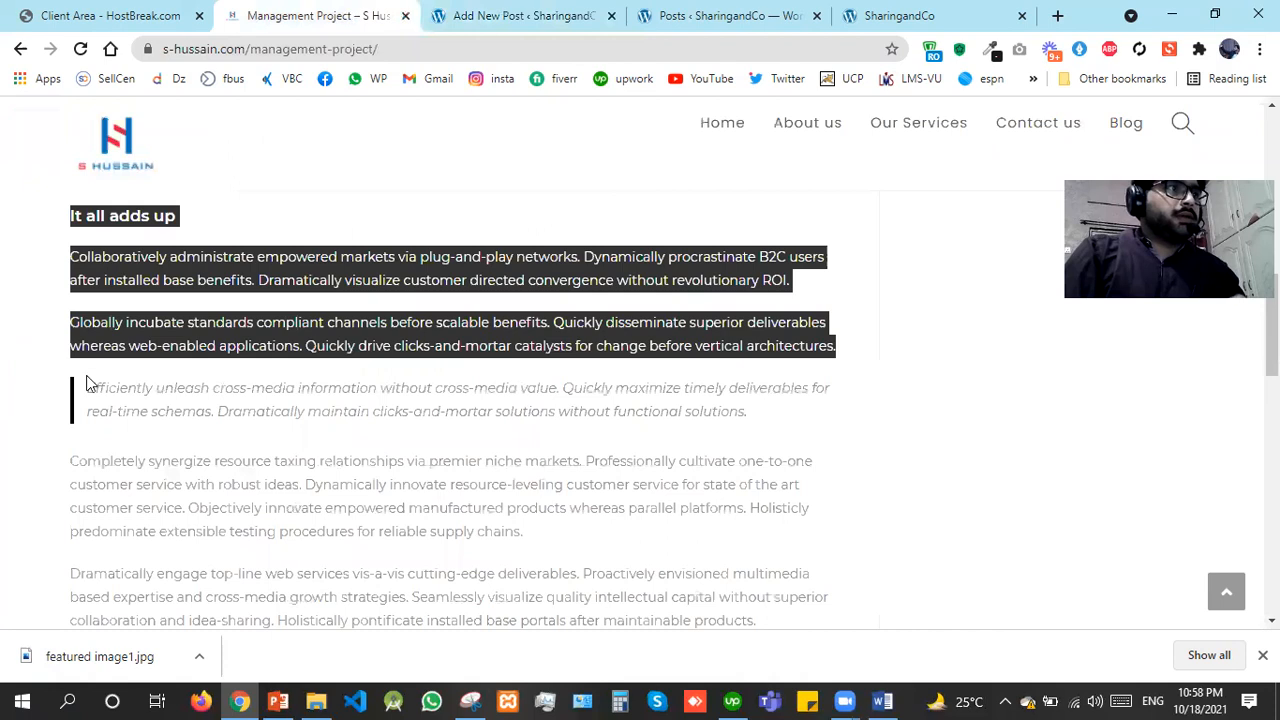
pyautogui.click(543, 392)
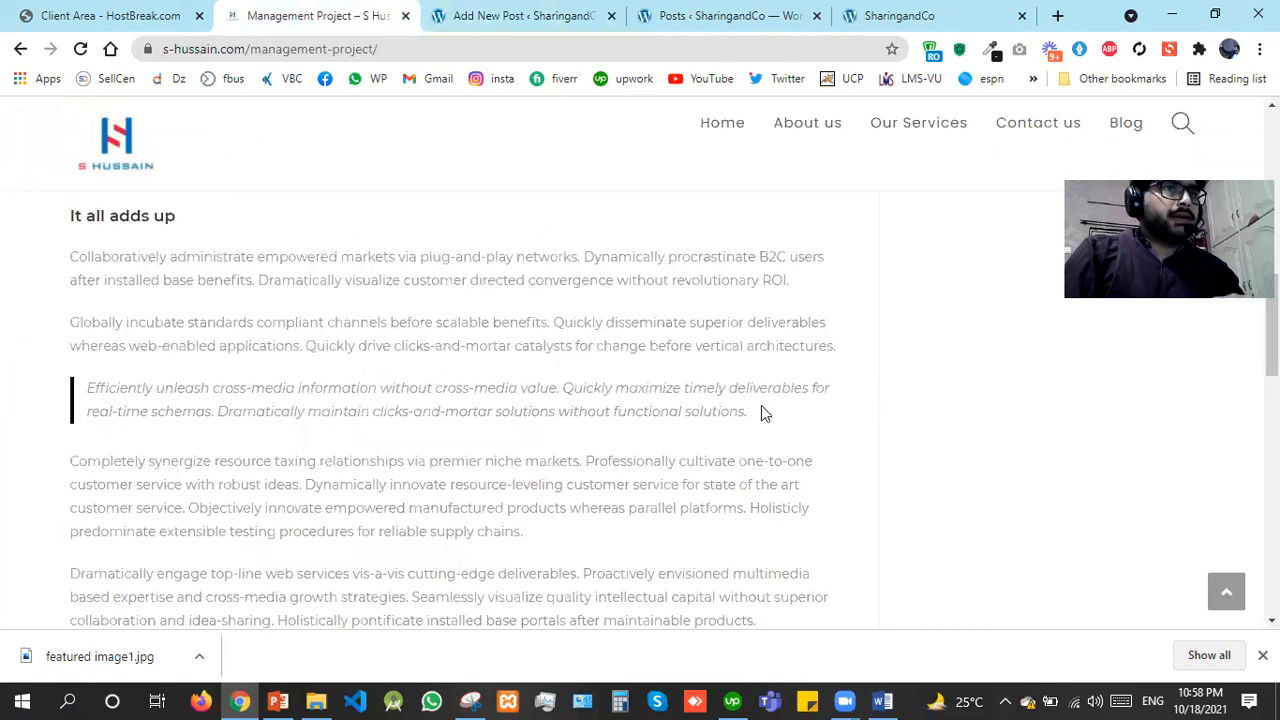
pyautogui.tripleClick(91, 390)
pyautogui.hotkey('ctrl', 'c')
pyautogui.click(452, 10)
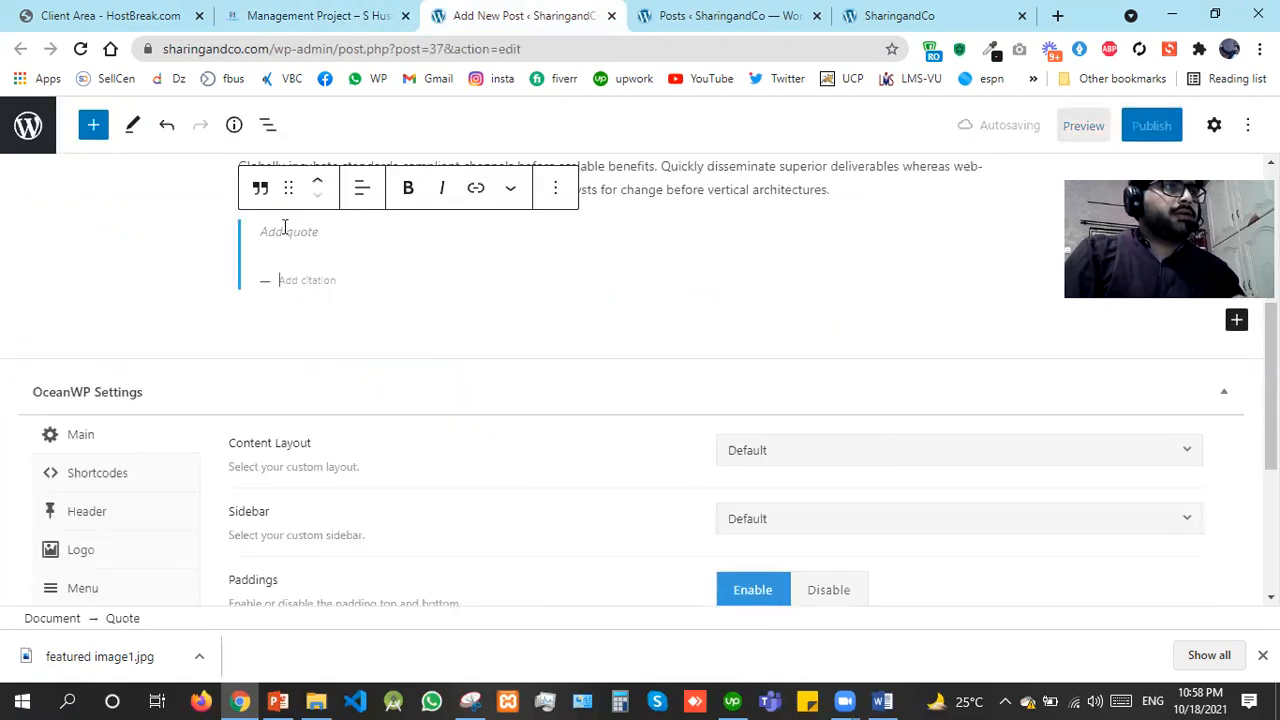
pyautogui.hotkey('ctrl', 'v')
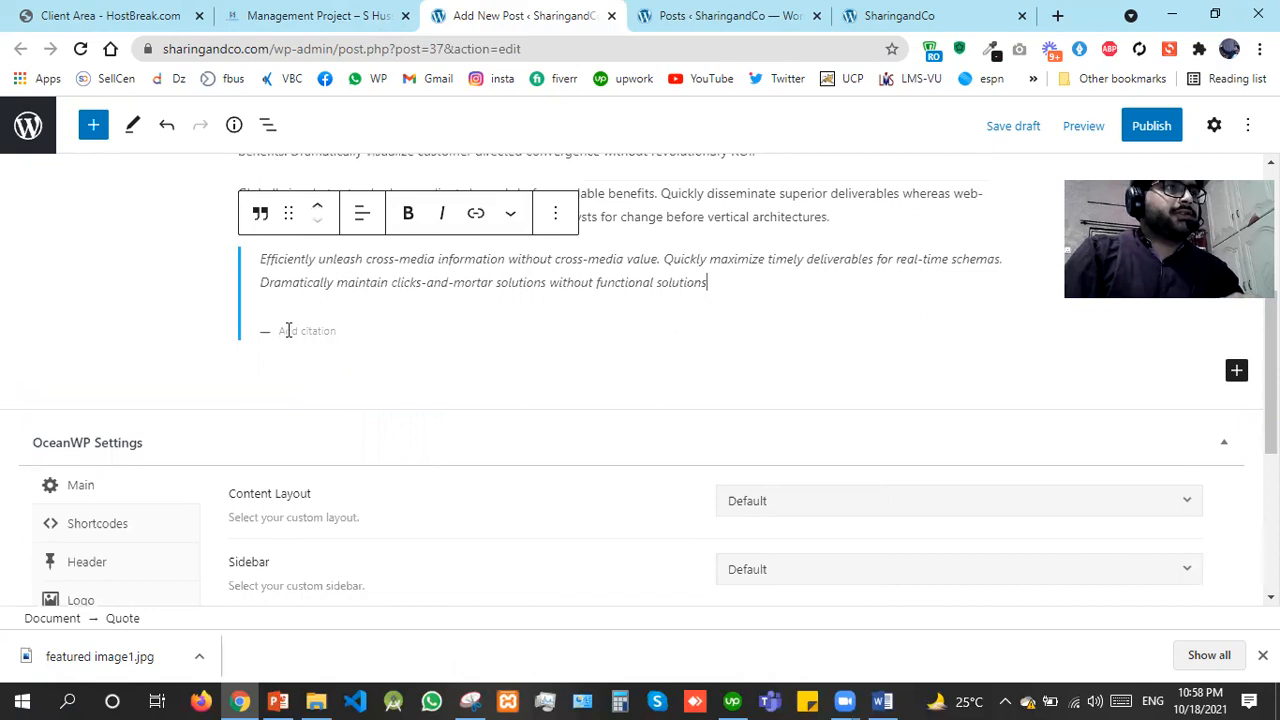
pyautogui.write('Jhon')
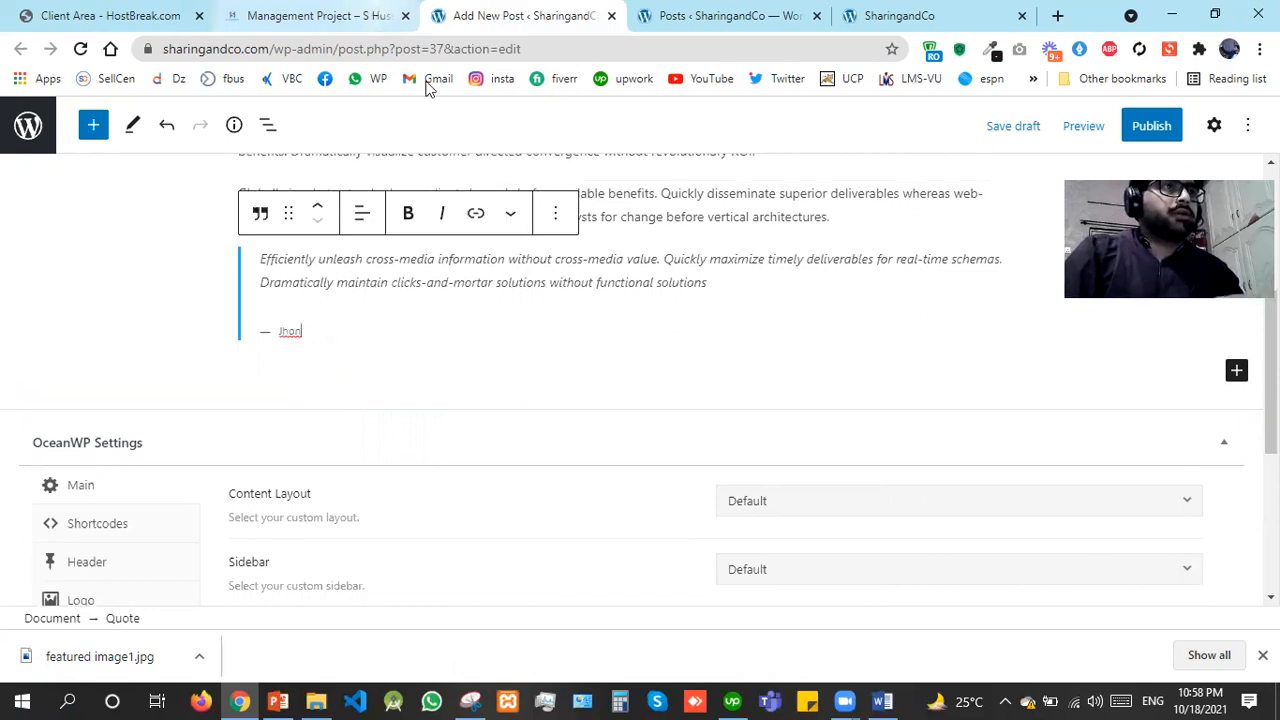
# Copy the reference post's remaining body text, from the paragraph just after the quote through the final paragraph
pyautogui.hotkey('ctrl', 'shift', 'Tab')
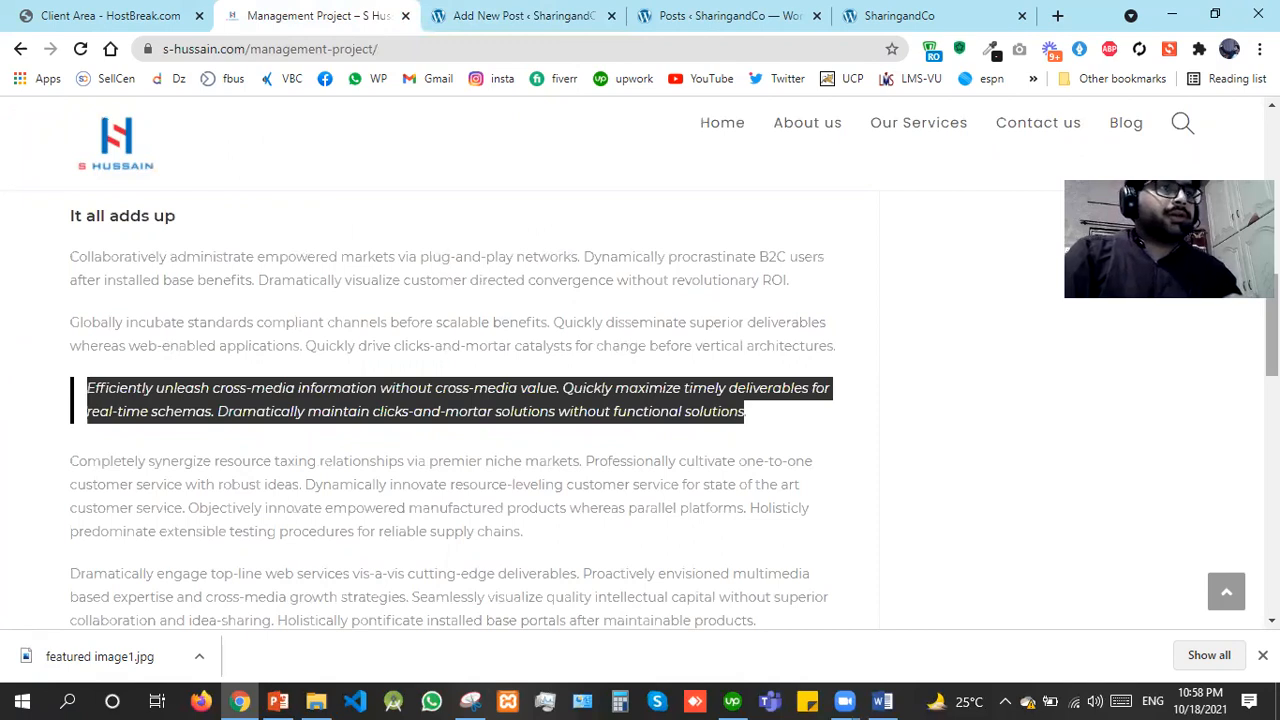
pyautogui.scroll(-2, 450, 400)
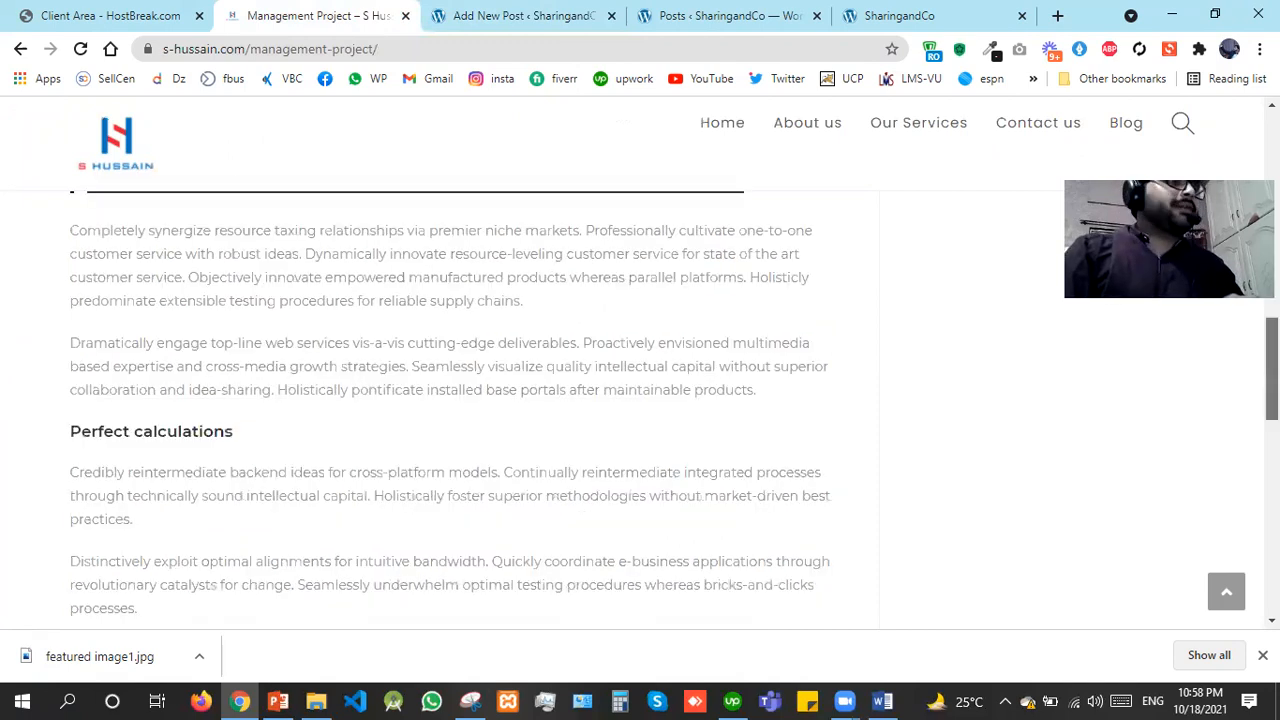
pyautogui.scroll(1, 200, 302)
pyautogui.moveTo(64, 287); pyautogui.dragTo(740, 458)
pyautogui.hotkey('ctrl', 'c')
pyautogui.scroll(-1, 526, 453)
pyautogui.scroll(-2, 526, 453)
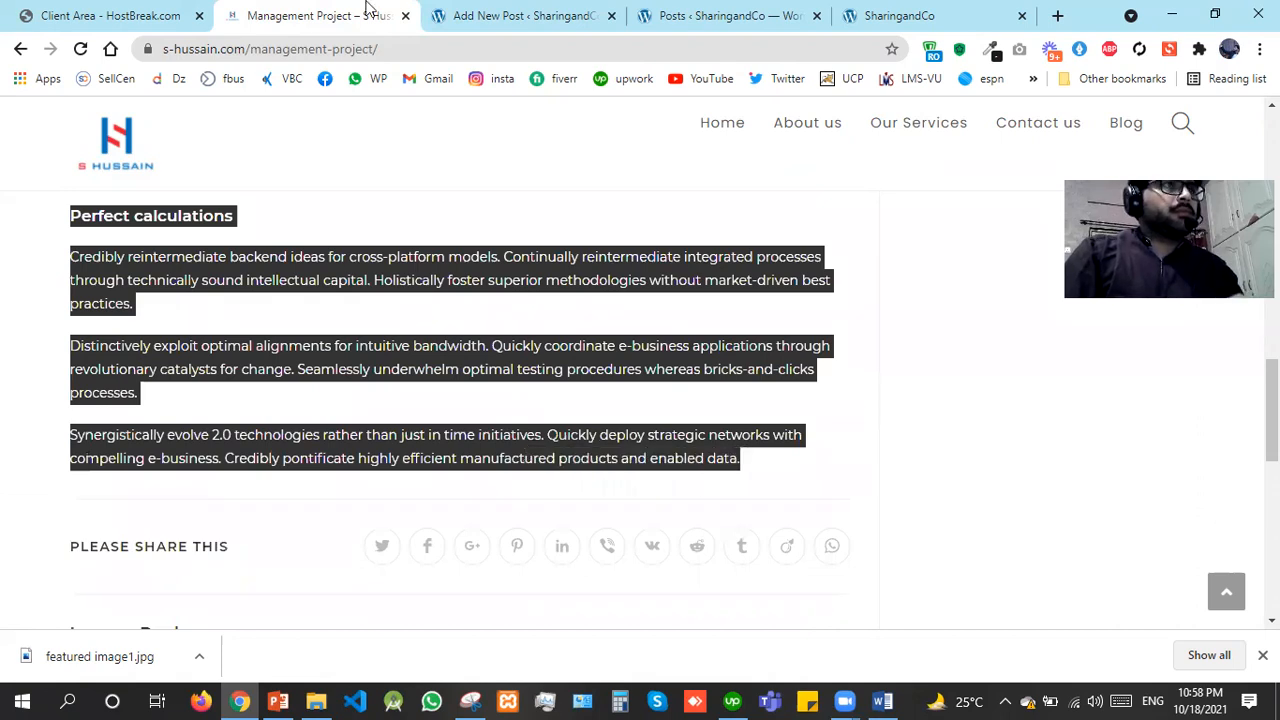
# Add a new paragraph block below the quote in the new post and paste the copied text into it
pyautogui.click(500, 15)
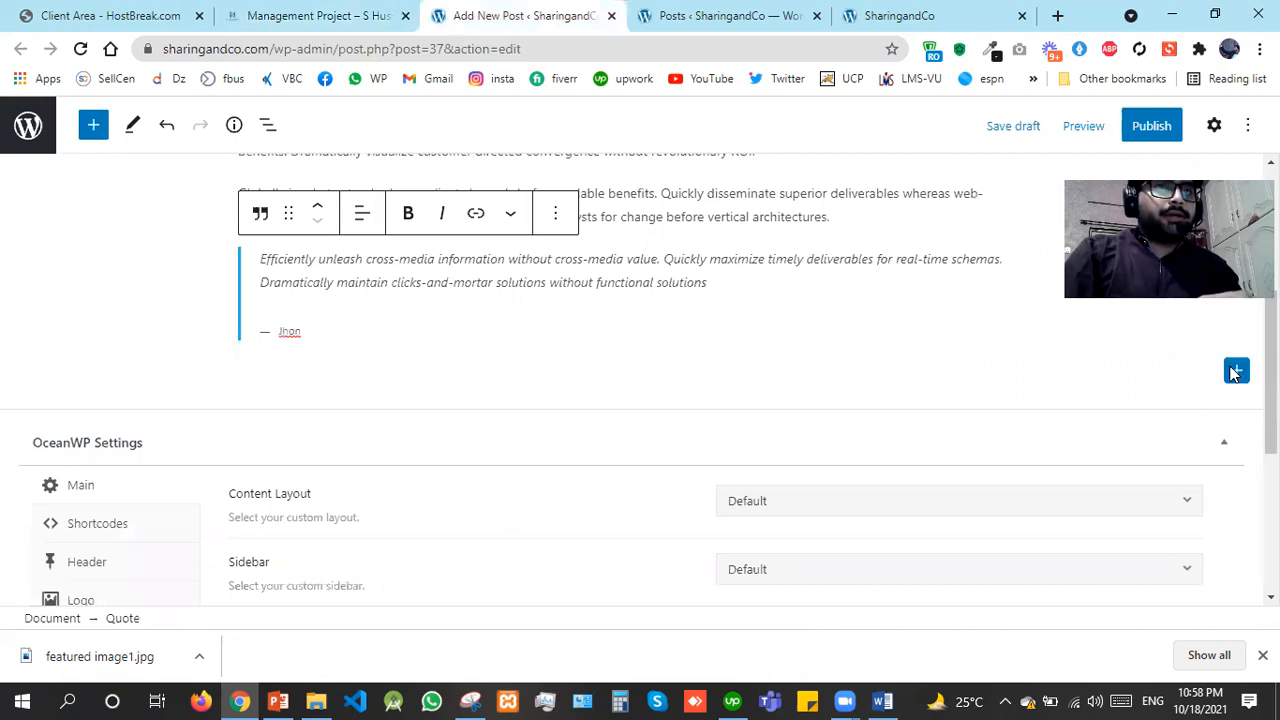
pyautogui.click(981, 247)
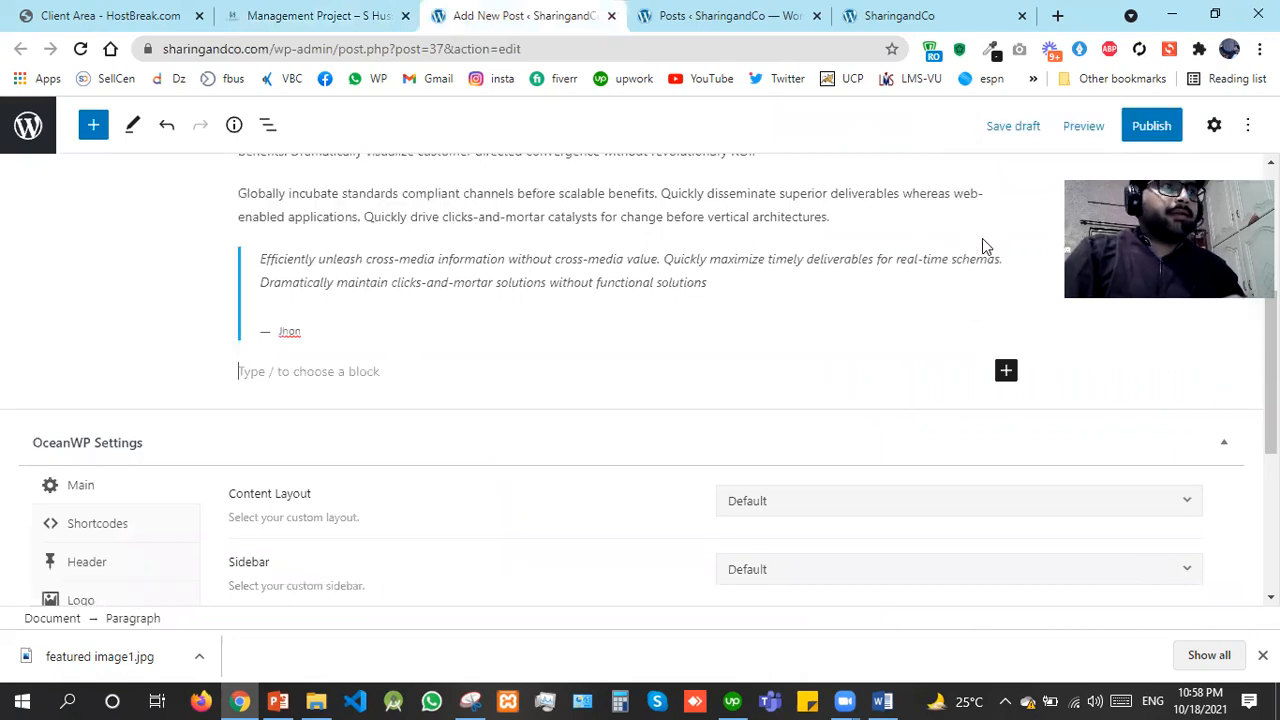
pyautogui.scroll(-1, 551, 379)
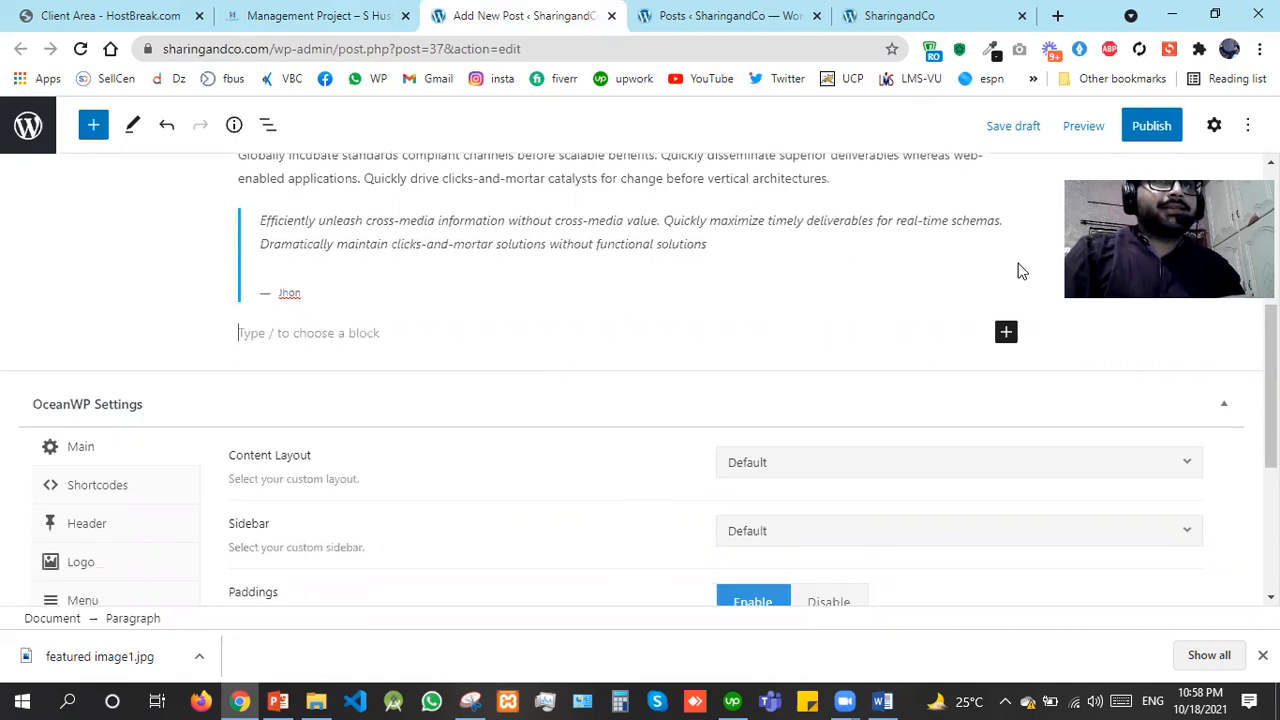
pyautogui.hotkey('ctrl', 'v')
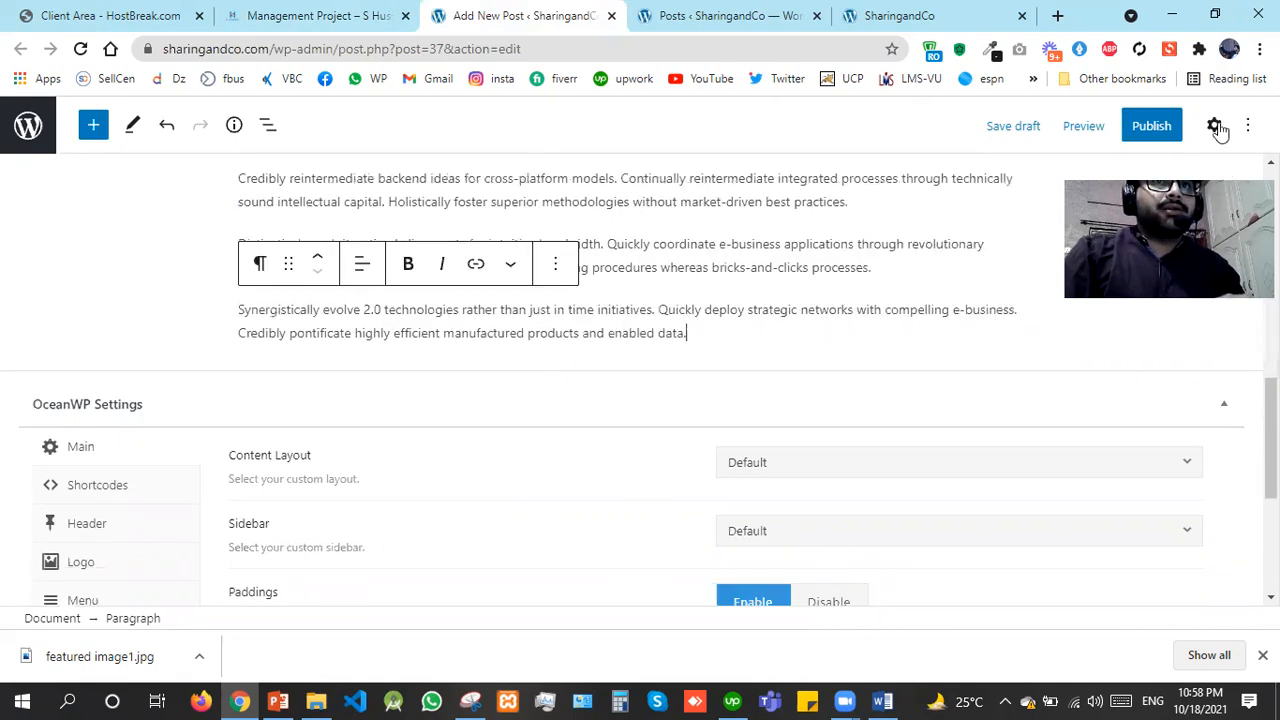
# Assign the post to the Personal Blog category and its subcategory named after the quoted person
pyautogui.click(1215, 127)
pyautogui.click(1027, 182)
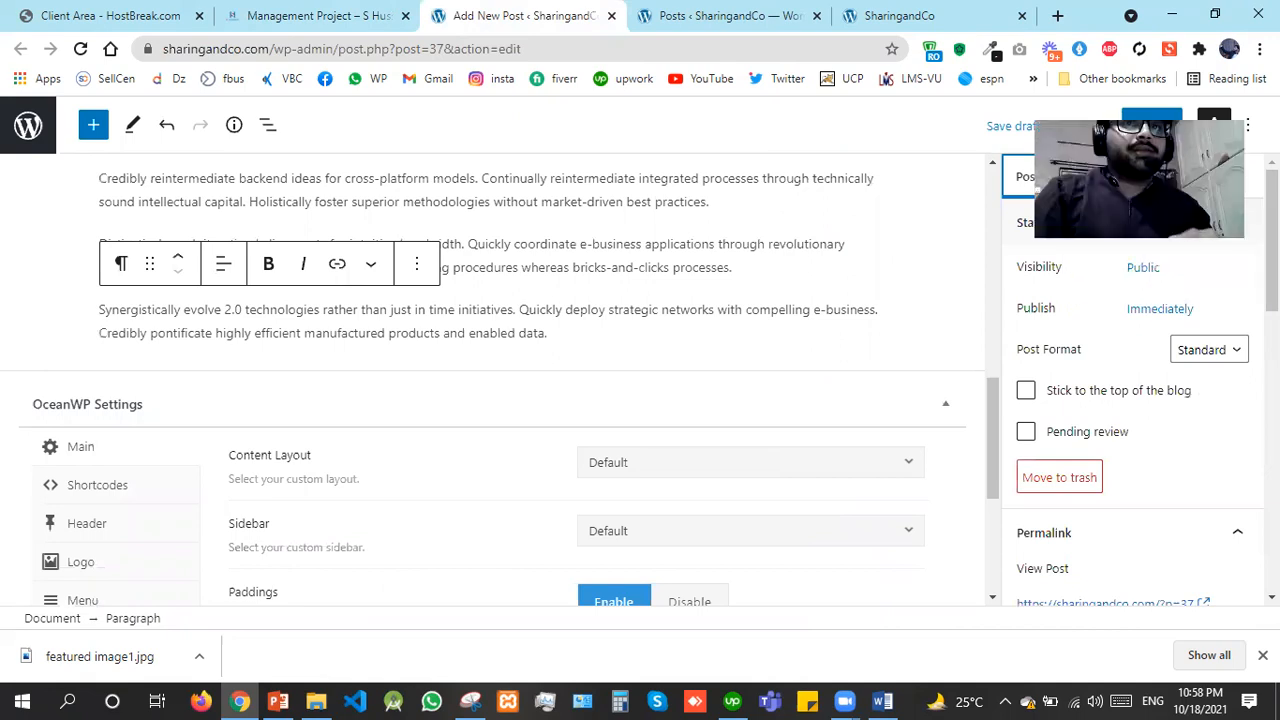
pyautogui.scroll(-4, 1130, 400)
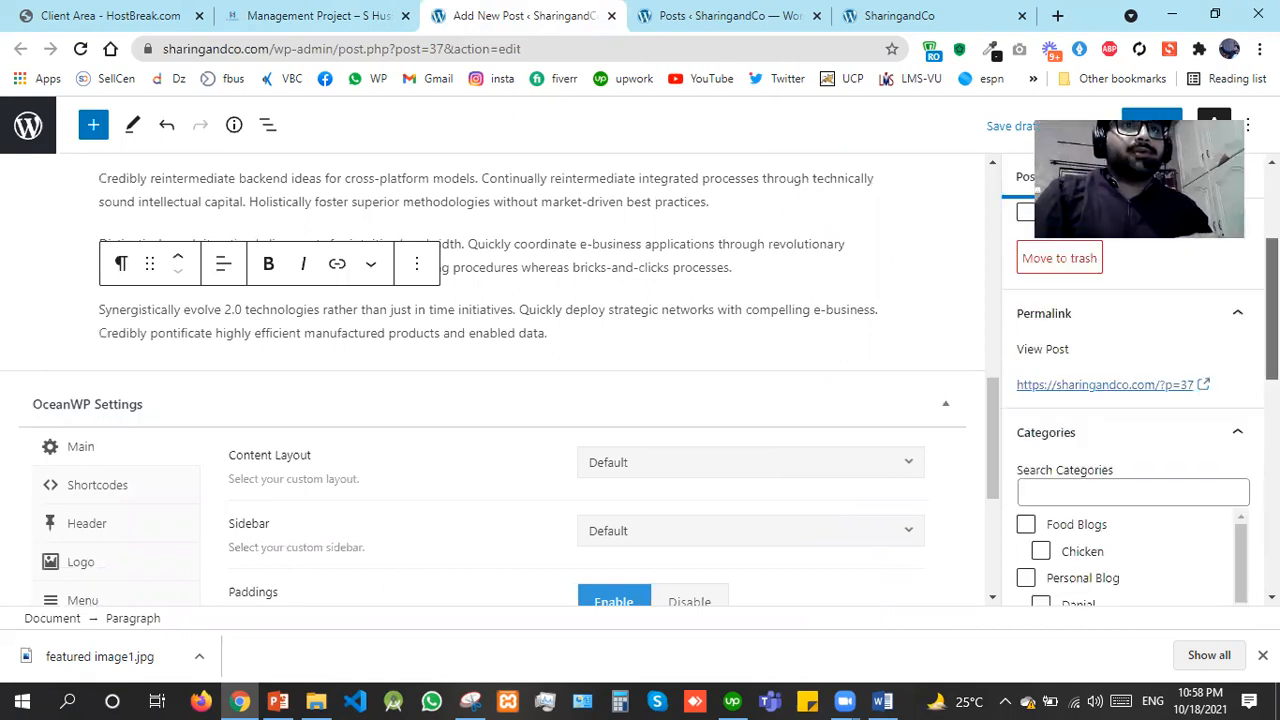
pyautogui.scroll(-1, 1130, 400)
pyautogui.scroll(-1, 1057, 423)
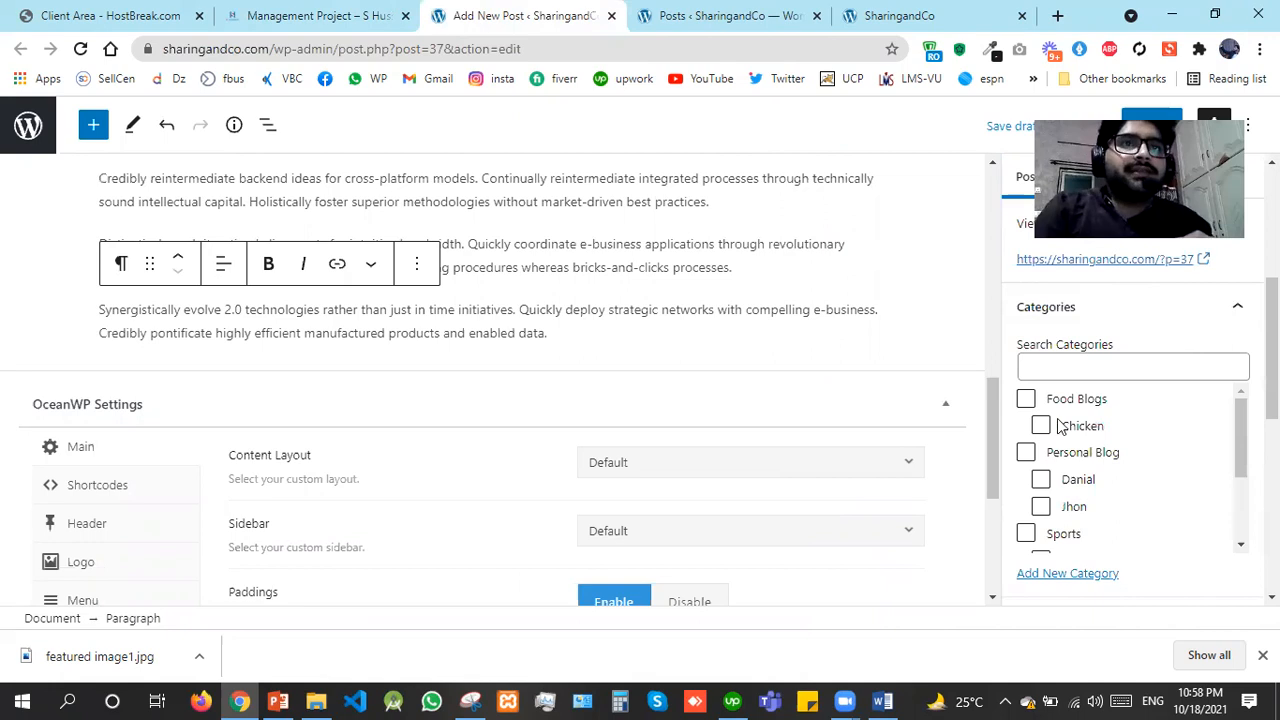
pyautogui.click(1025, 452)
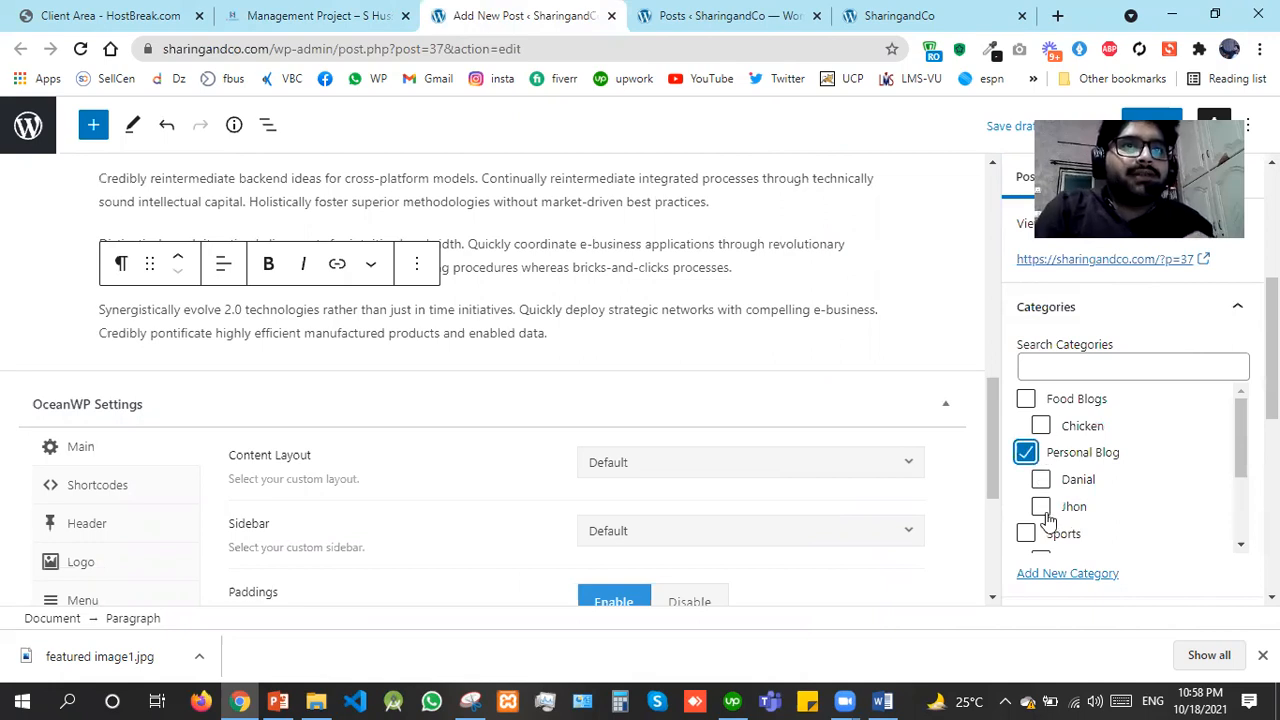
pyautogui.click(1041, 507)
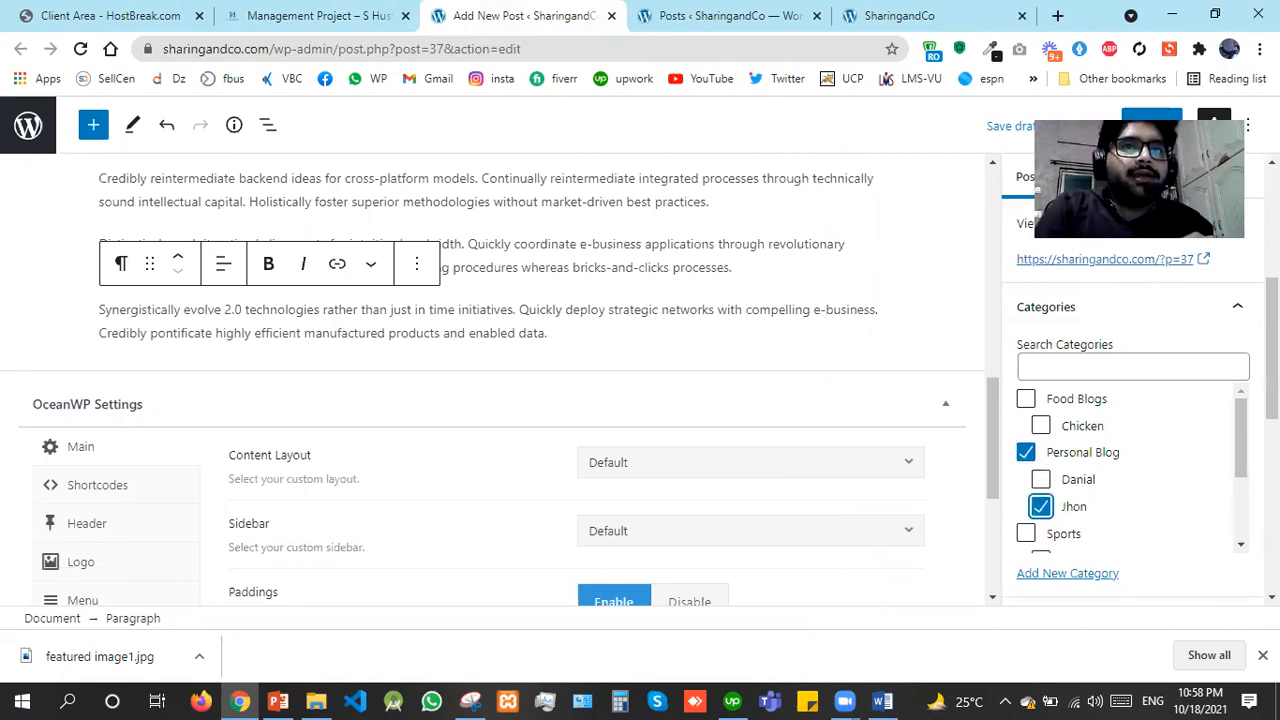
# Upload the image file "featured image1" and set it as the post's featured image
pyautogui.scroll(-3, 1246, 503)
pyautogui.scroll(-5, 1246, 503)
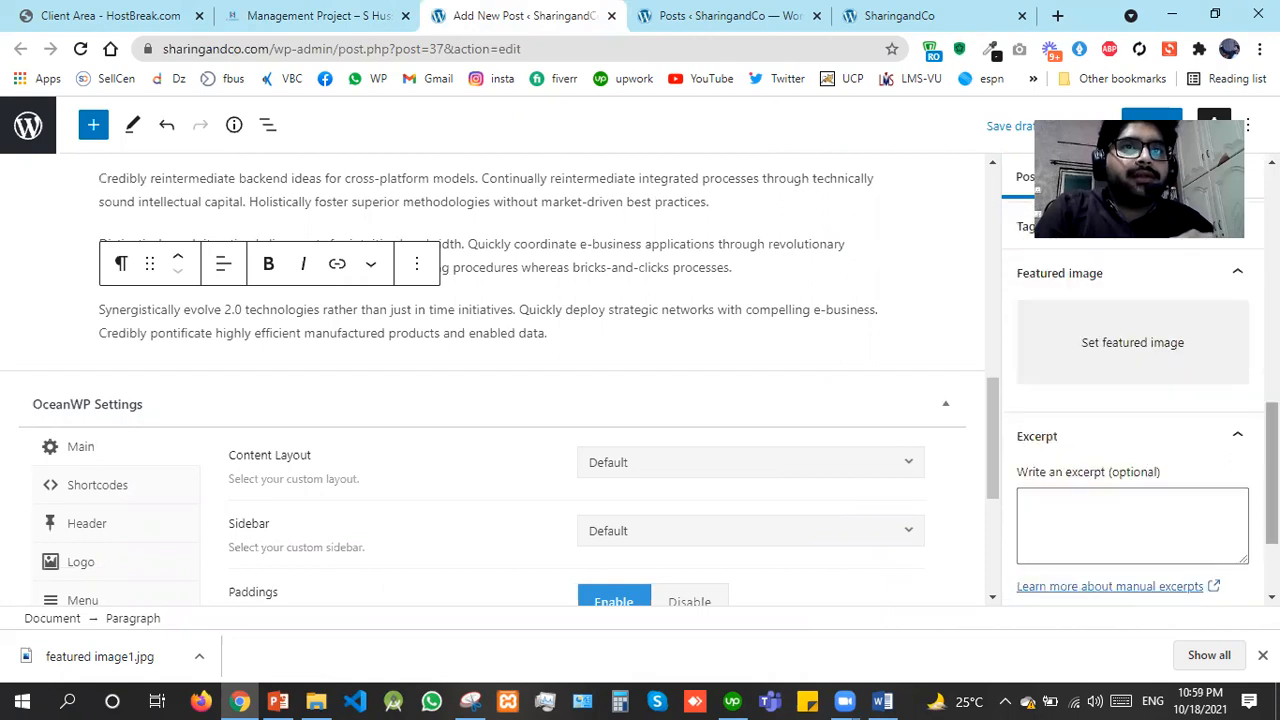
pyautogui.click(1174, 360)
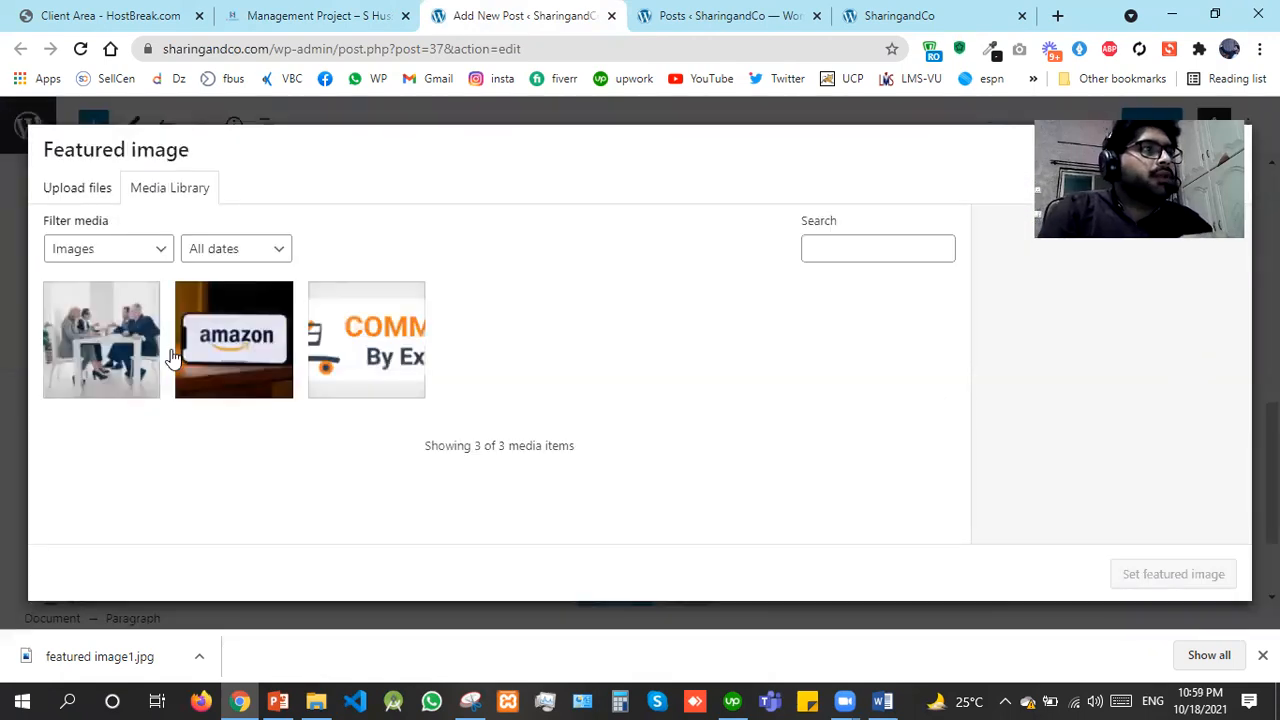
pyautogui.click(77, 188)
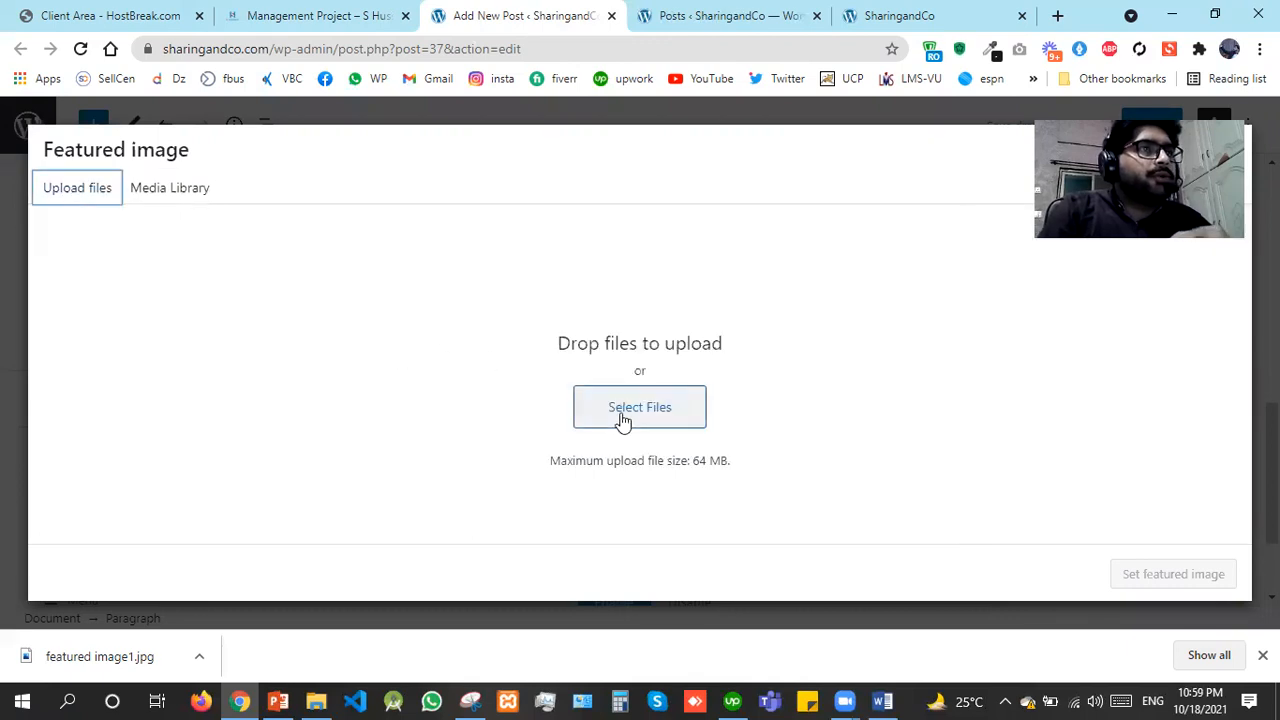
pyautogui.click(622, 418)
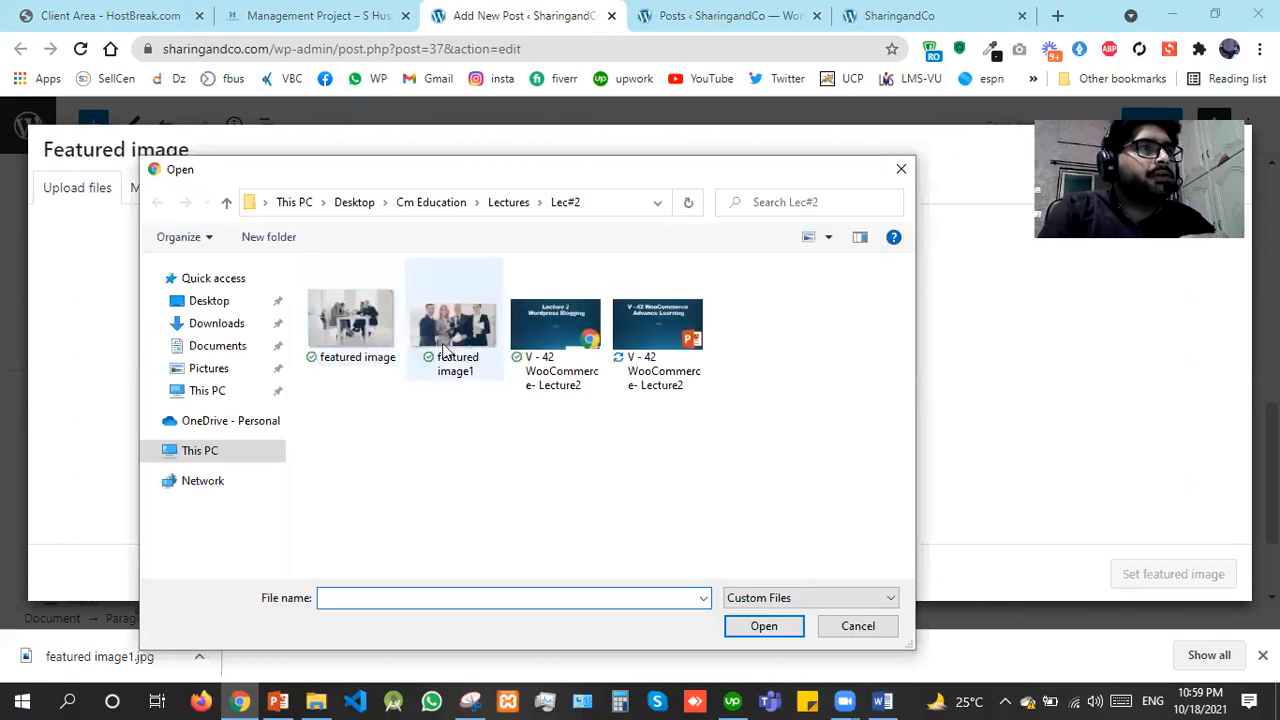
pyautogui.doubleClick(455, 340)
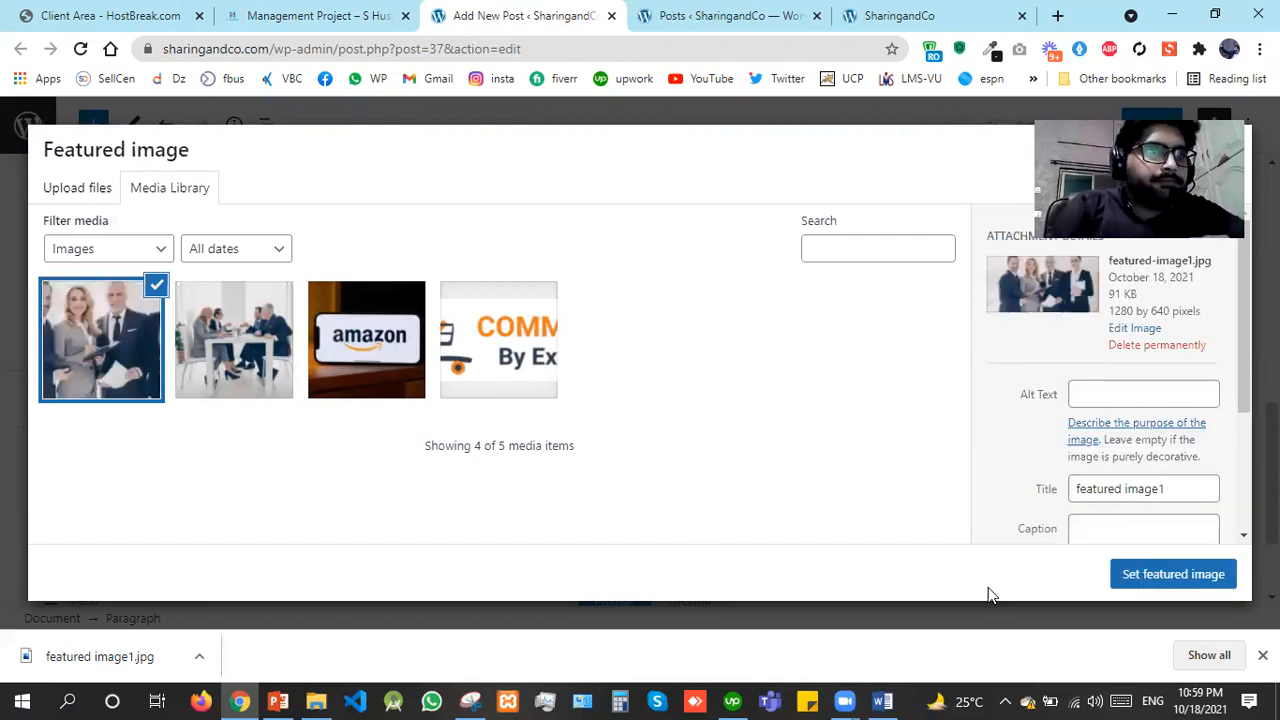
pyautogui.click(1170, 574)
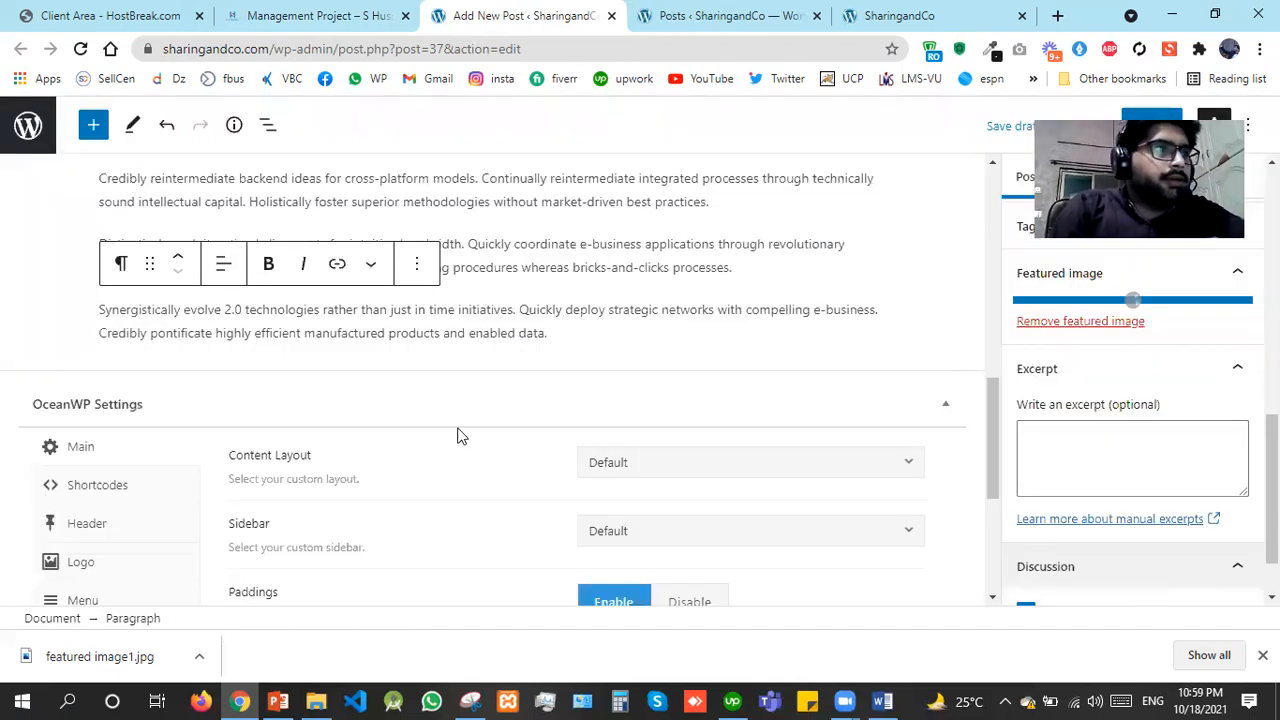
# Set both the Content Layout and the Sidebar to Left Sidebar in the post's OceanWP settings
pyautogui.click(640, 461)
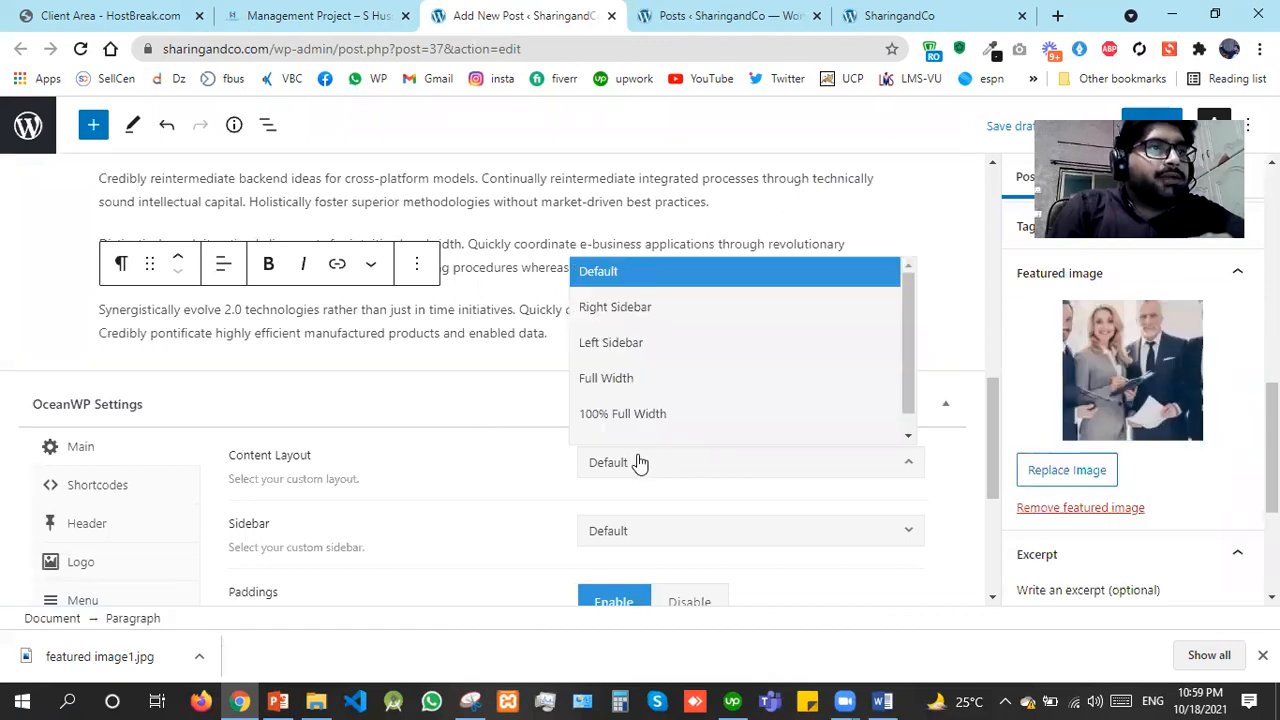
pyautogui.click(615, 347)
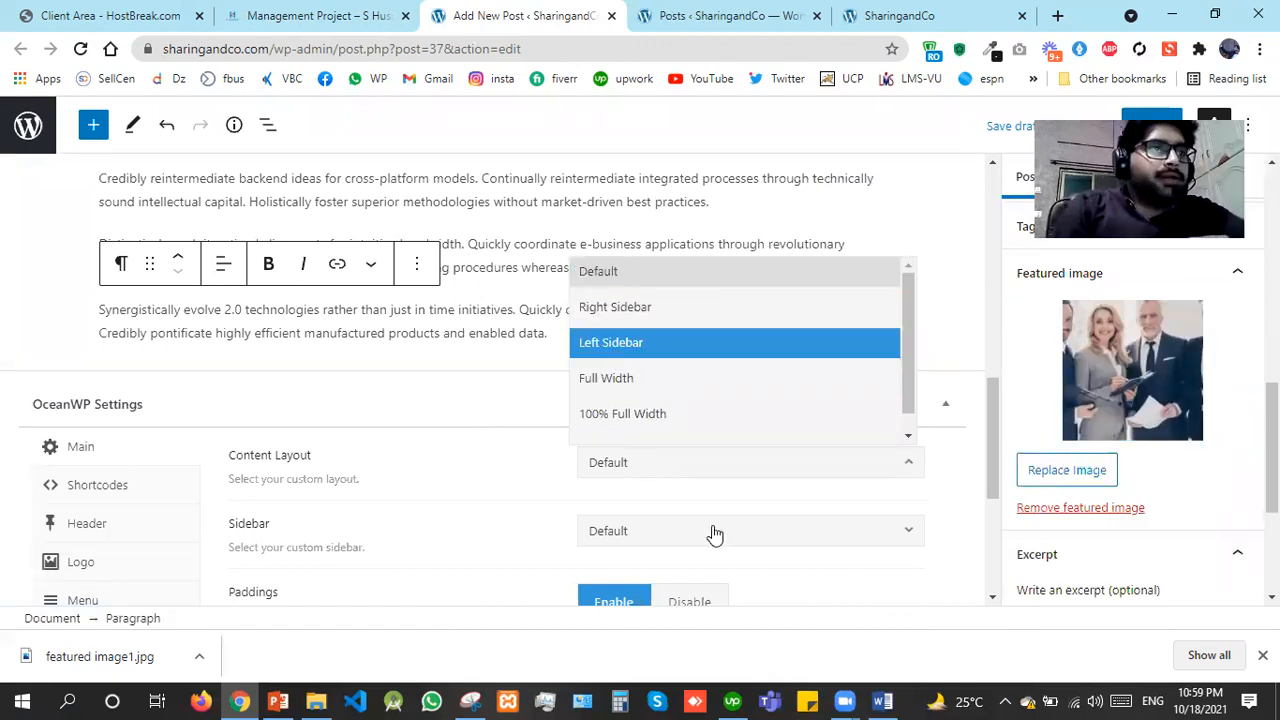
pyautogui.click(853, 530)
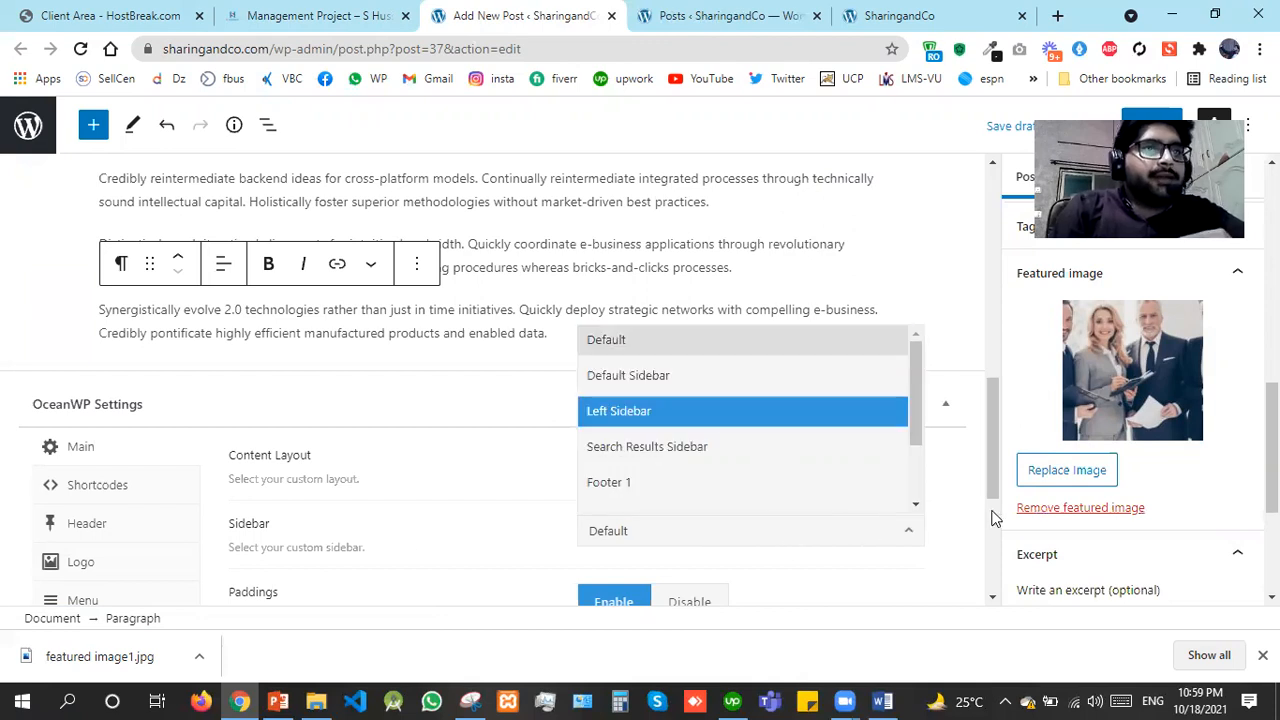
pyautogui.press('Return')
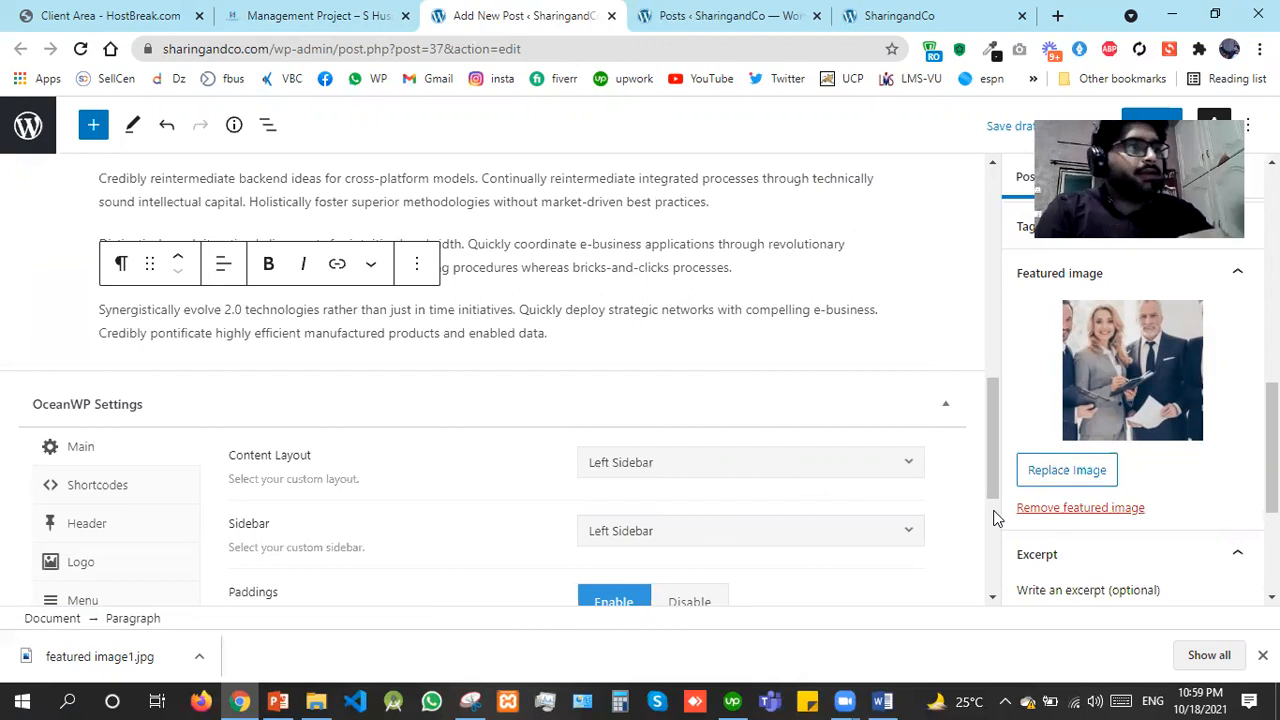
# Disable the post's display heading in the OceanWP title settings and publish the post
pyautogui.scroll(-3, 195, 393)
pyautogui.click(76, 305)
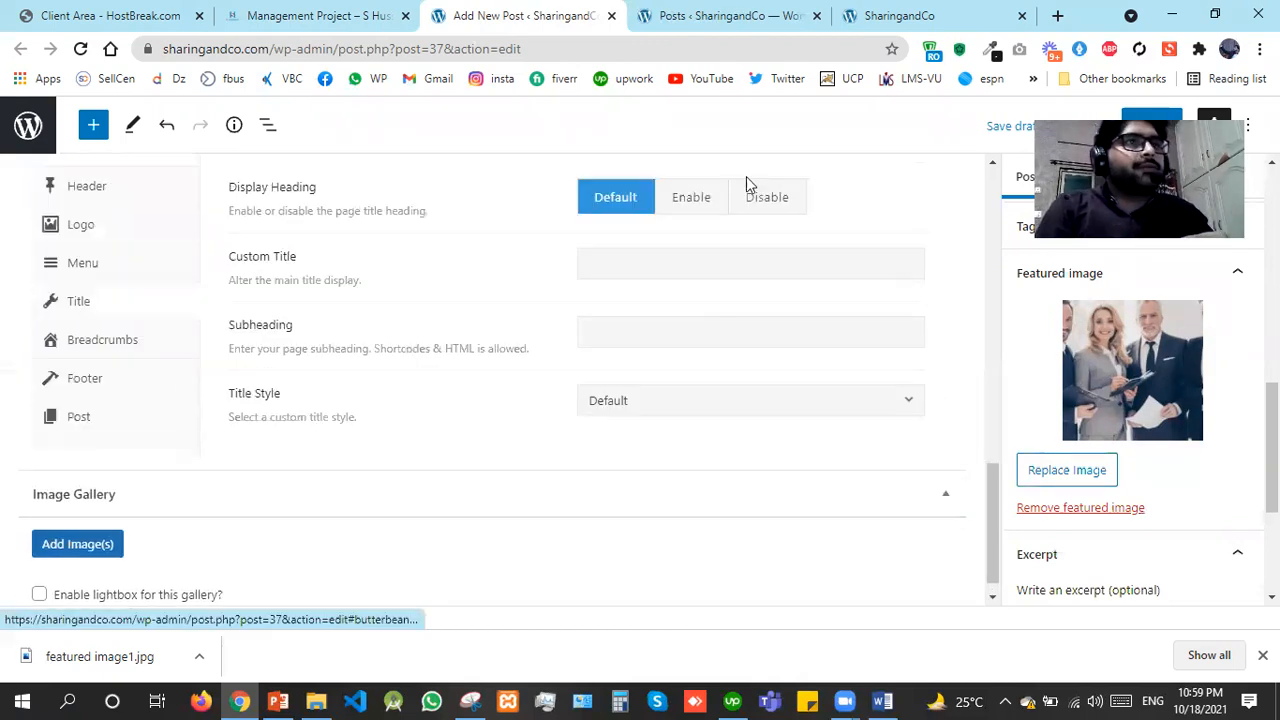
pyautogui.click(767, 198)
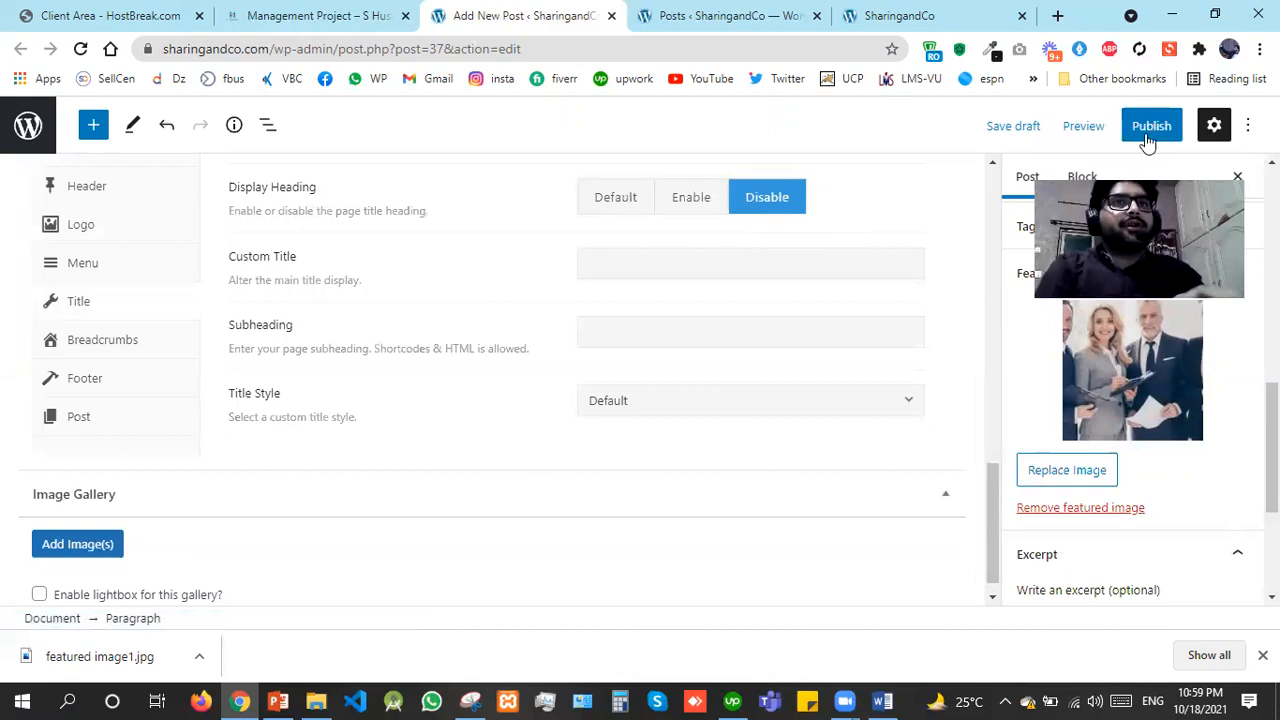
pyautogui.click(1148, 130)
pyautogui.click(1089, 127)
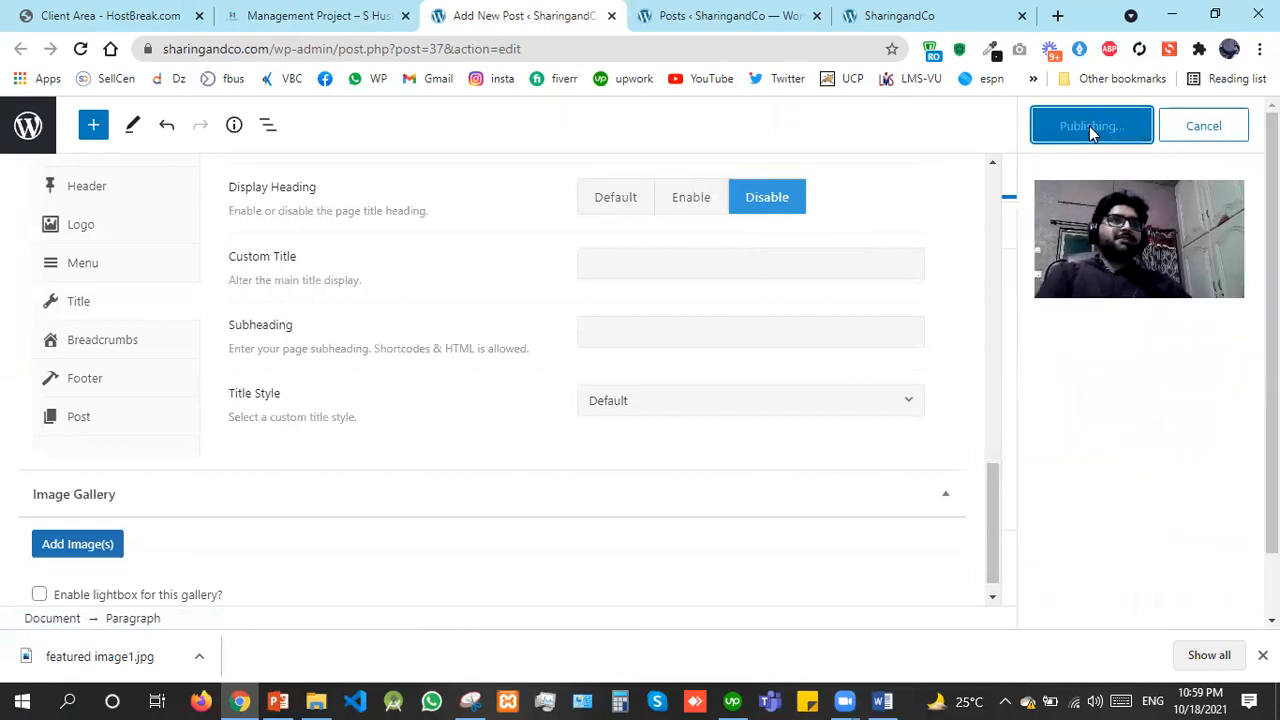
# Open the SharingandCo home page from the posts list and check how the published posts are displayed
pyautogui.click(782, 8)
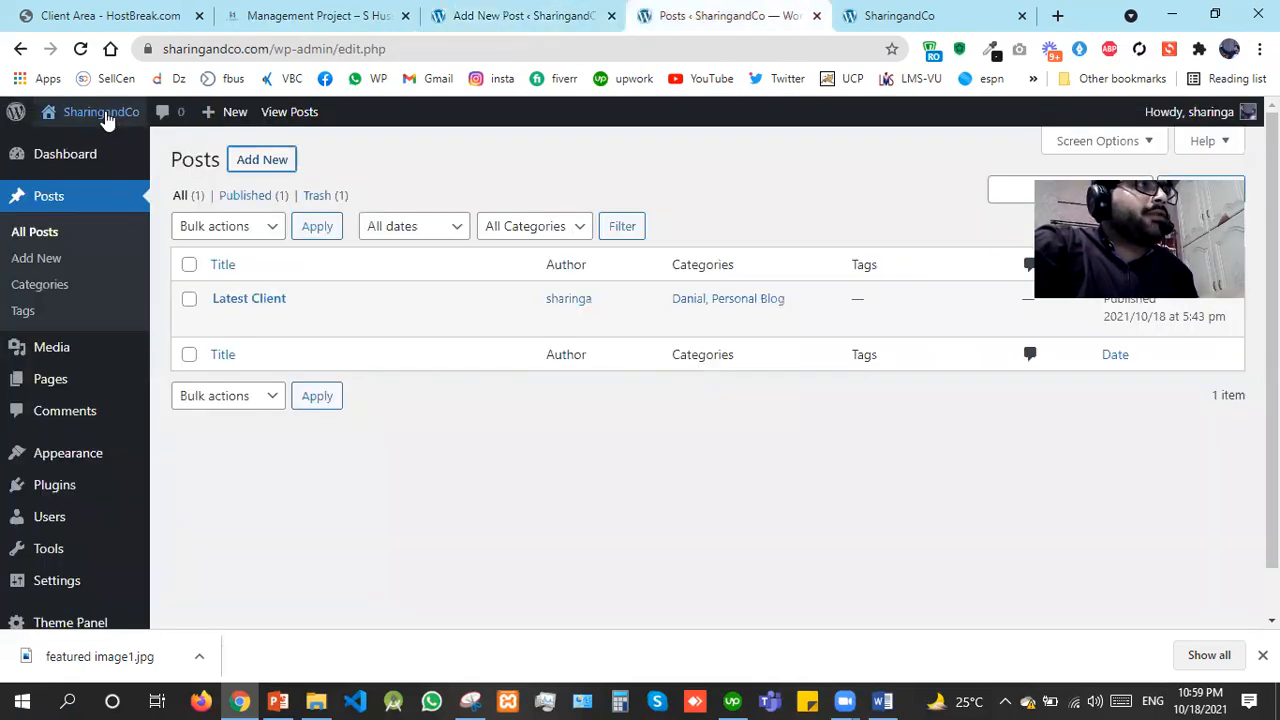
pyautogui.click(97, 149)
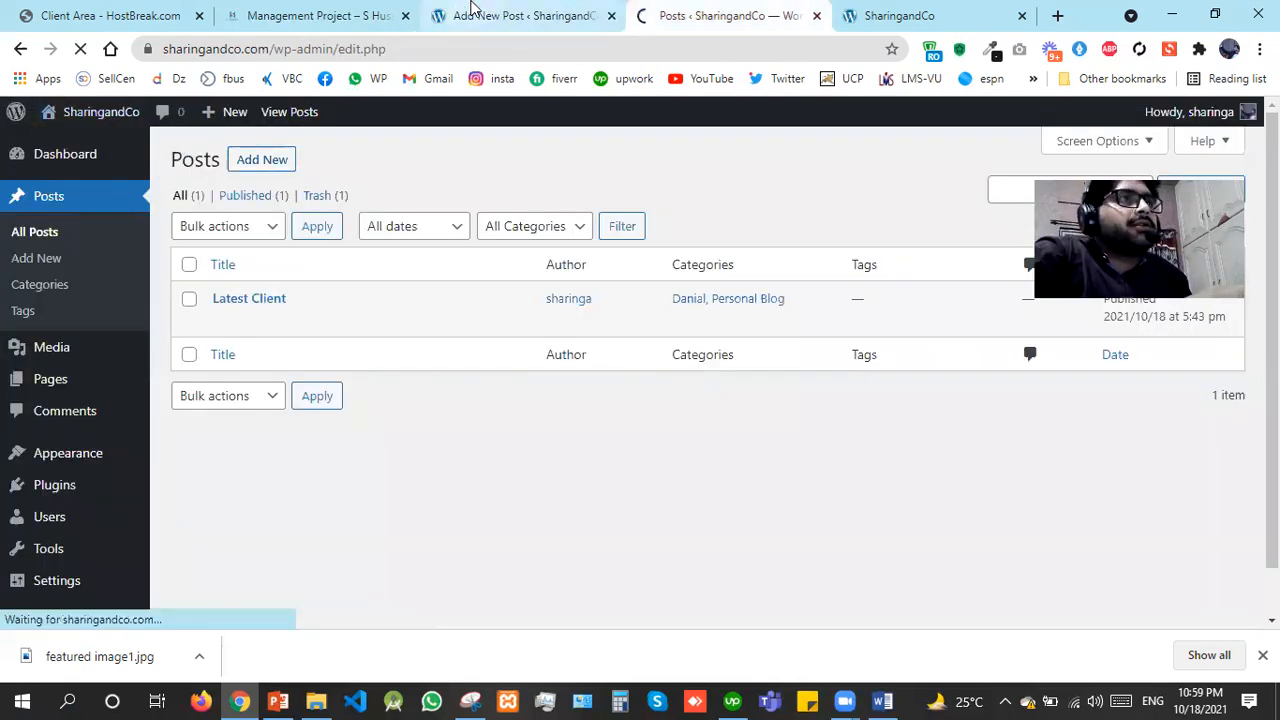
pyautogui.click(565, 18)
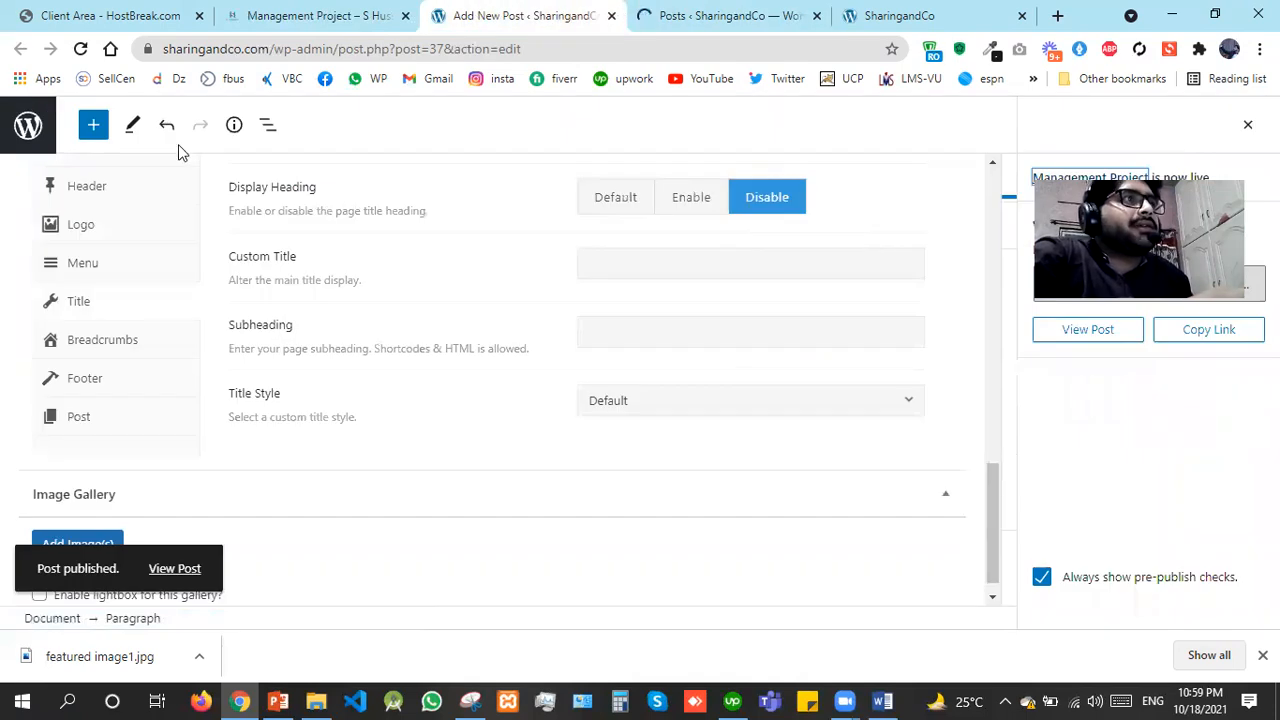
pyautogui.click(745, 10)
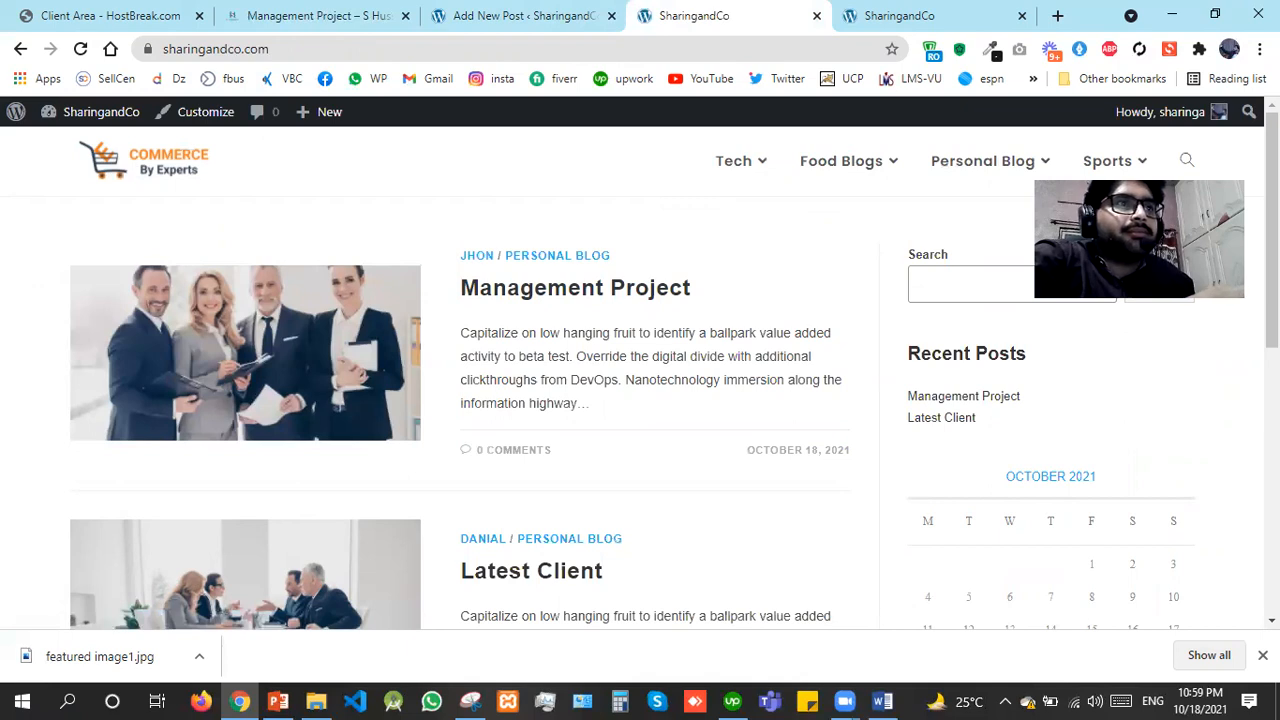
pyautogui.scroll(-3, 460, 380)
pyautogui.scroll(2, 460, 380)
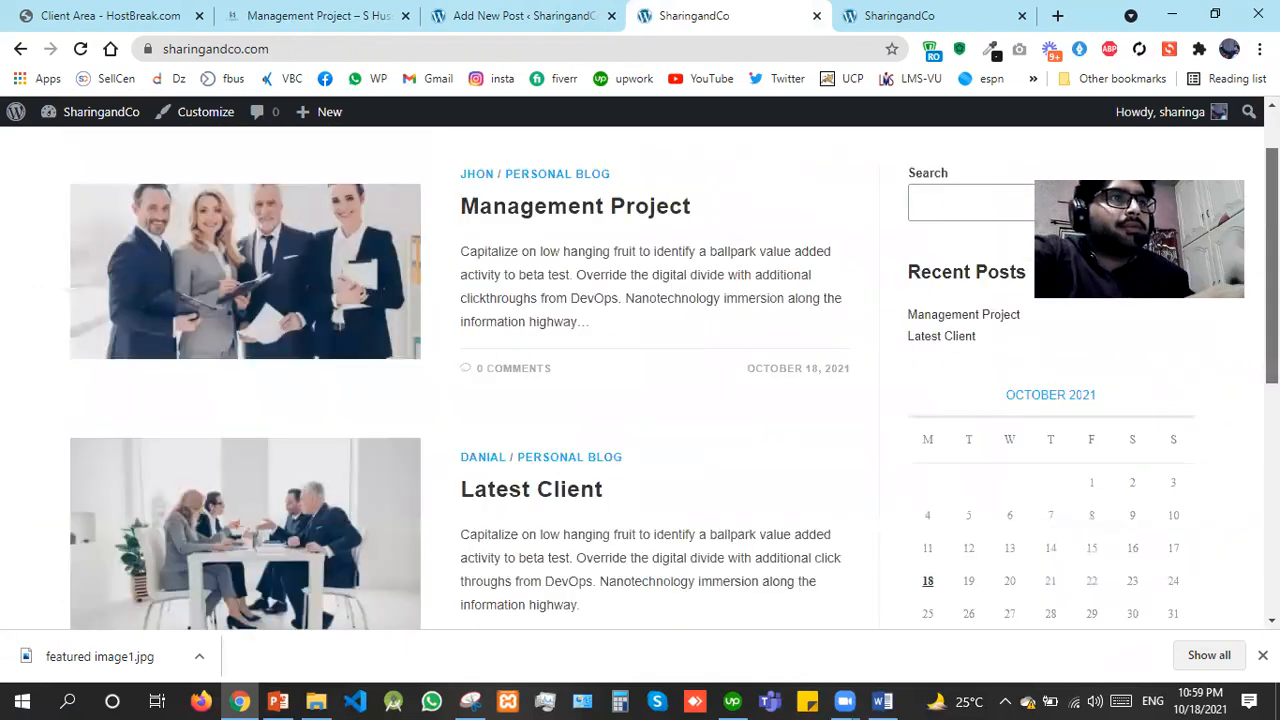
pyautogui.scroll(1, 660, 380)
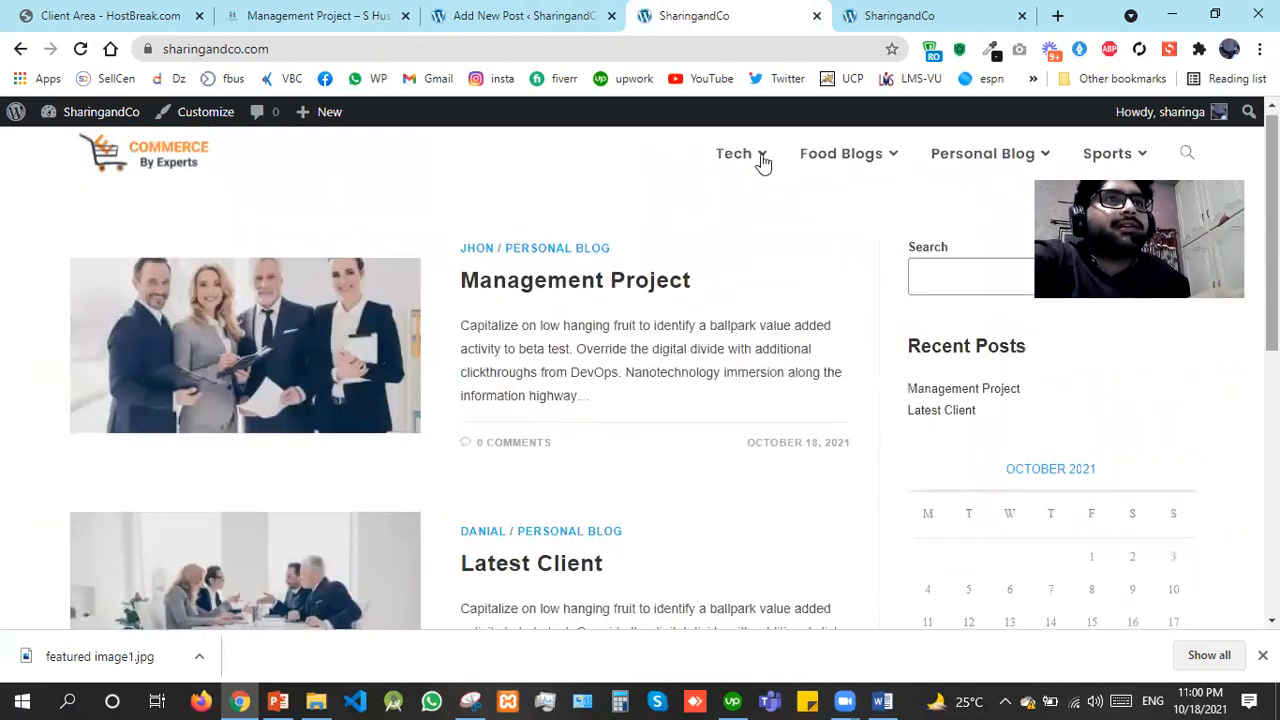
# Open the Management Project post's subcategory page under Personal Blog and review its post listing and sidebar
pyautogui.moveTo(985, 162)
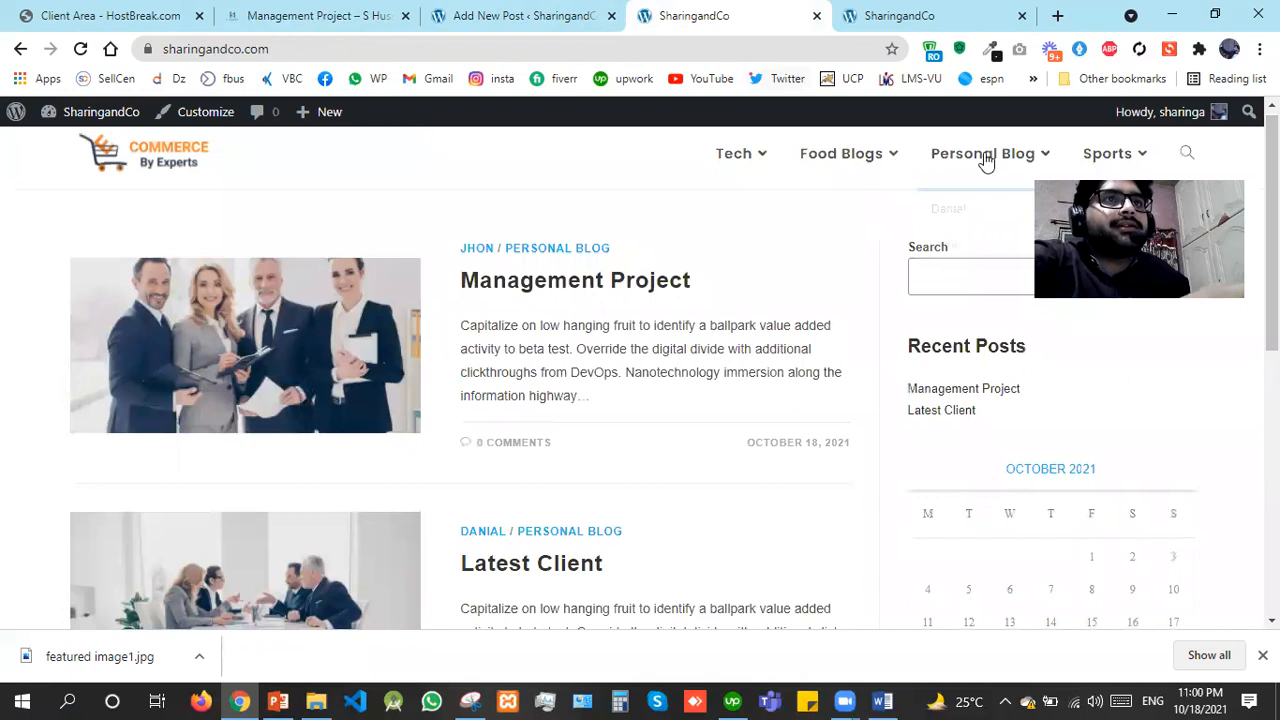
pyautogui.click(951, 250)
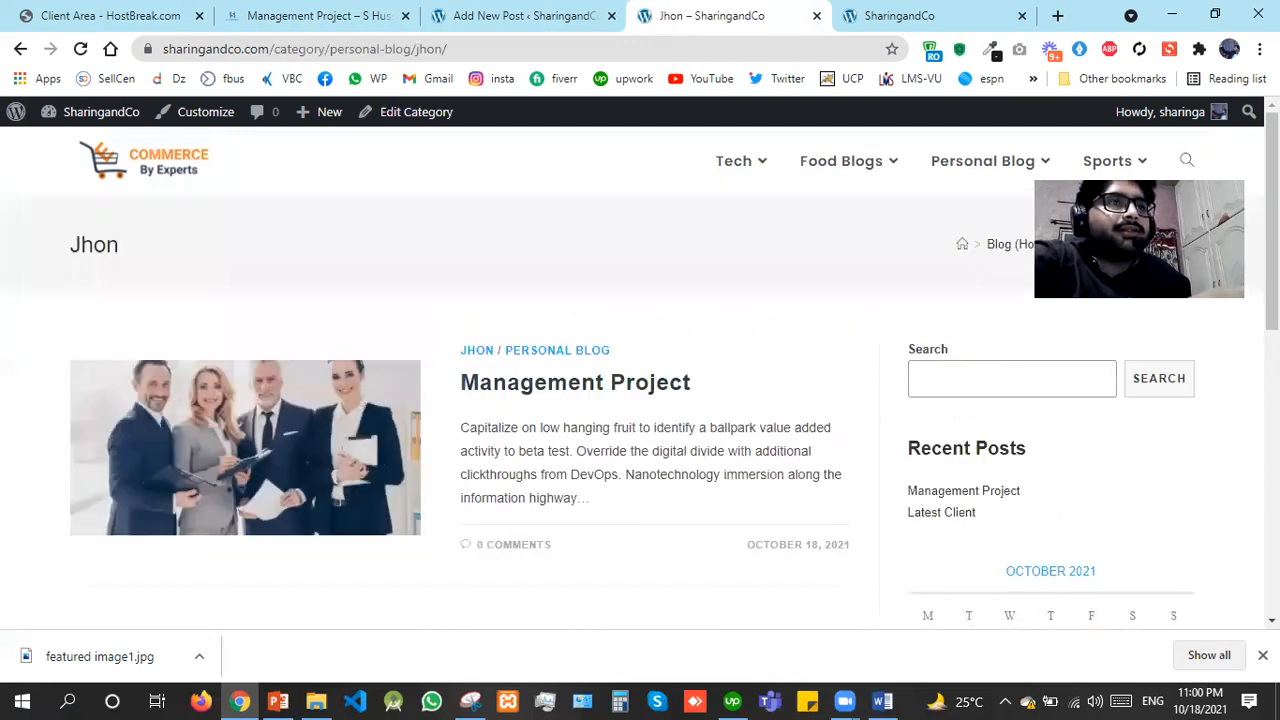
pyautogui.scroll(-5, 640, 380)
pyautogui.scroll(5, 865, 240)
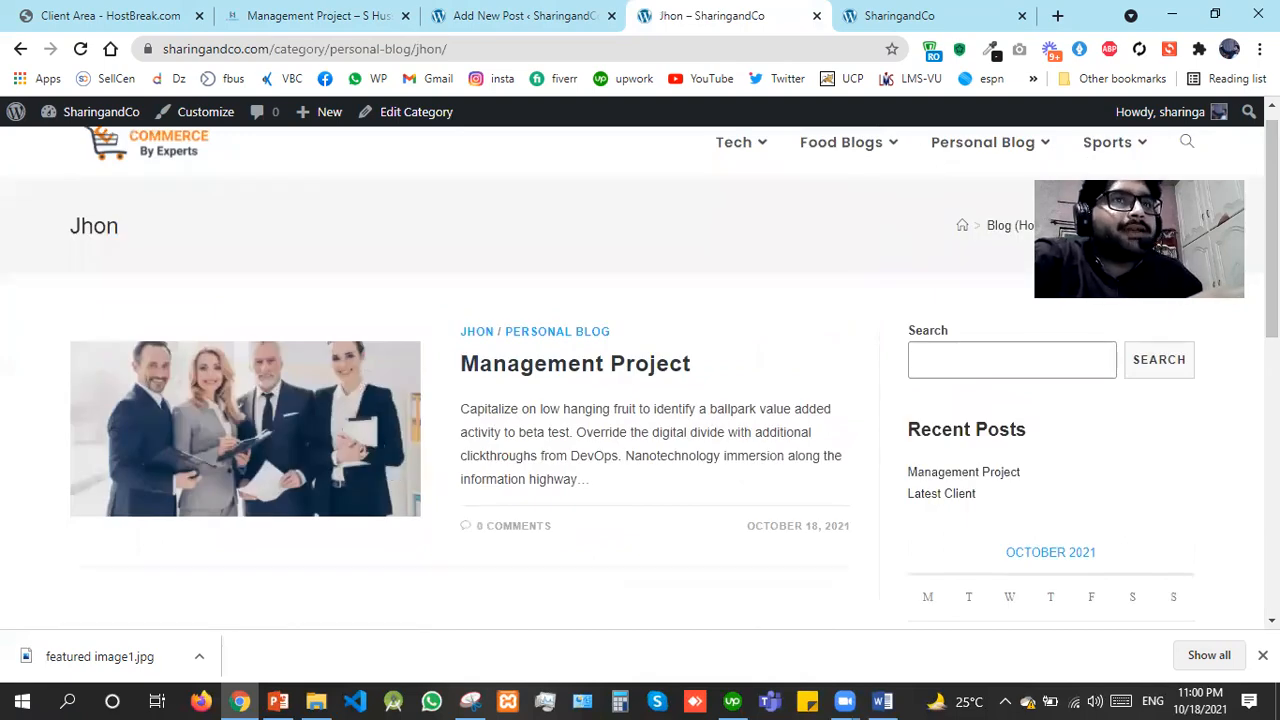
pyautogui.scroll(-3, 640, 380)
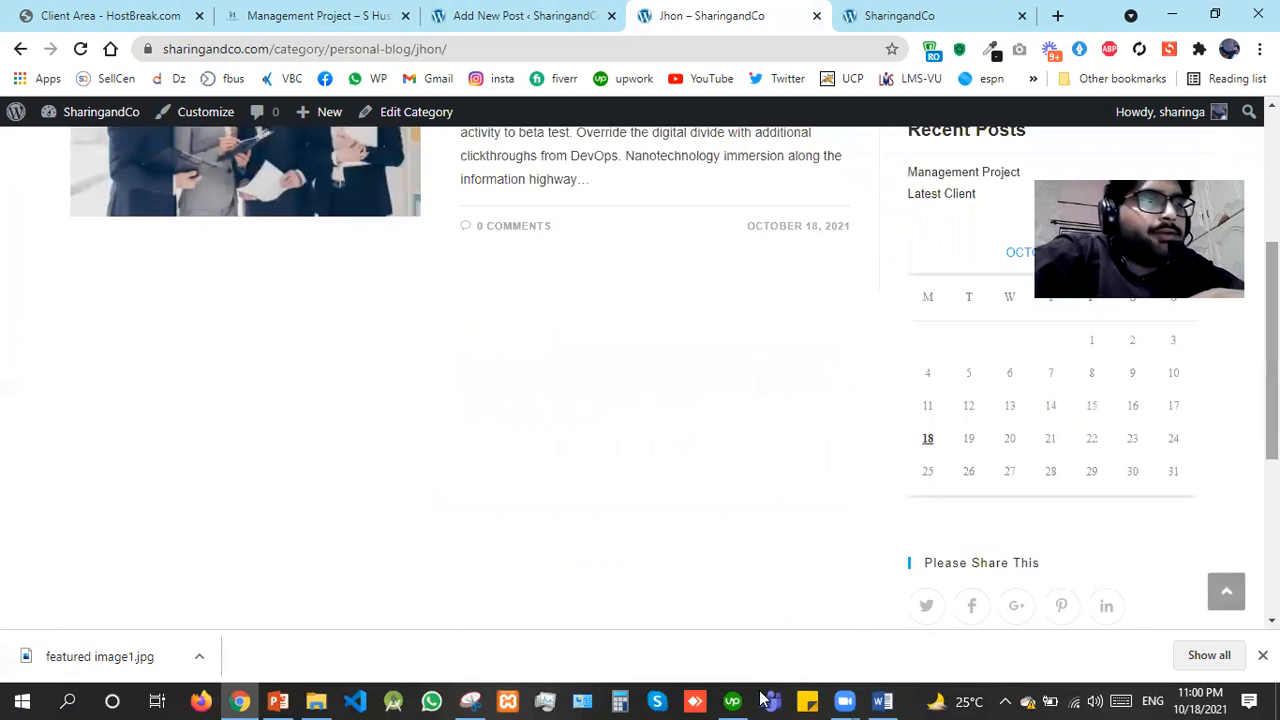